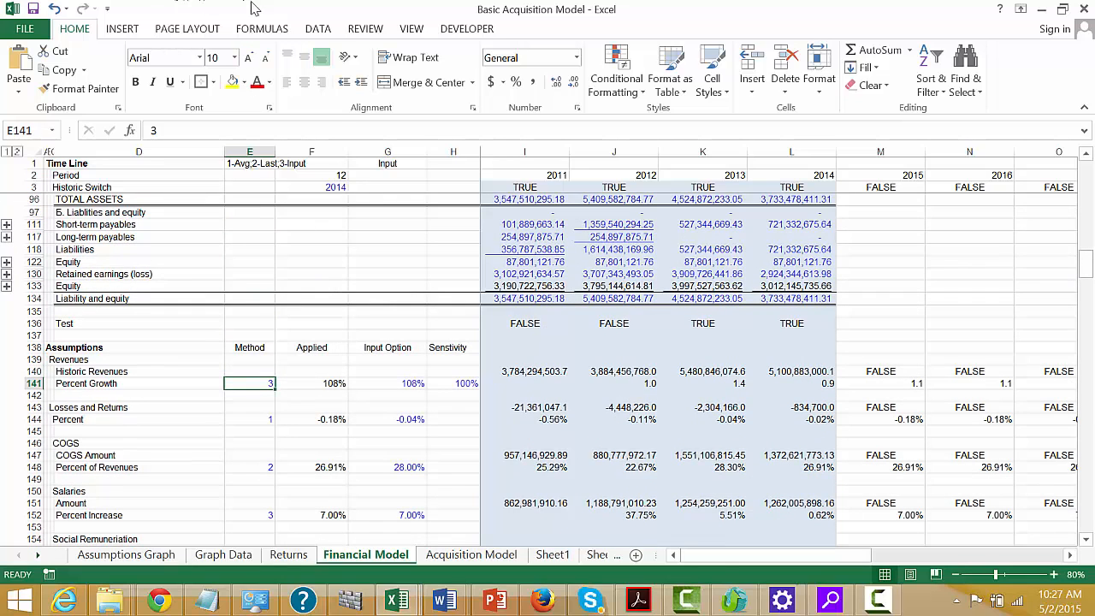
pyautogui.click(318, 30)
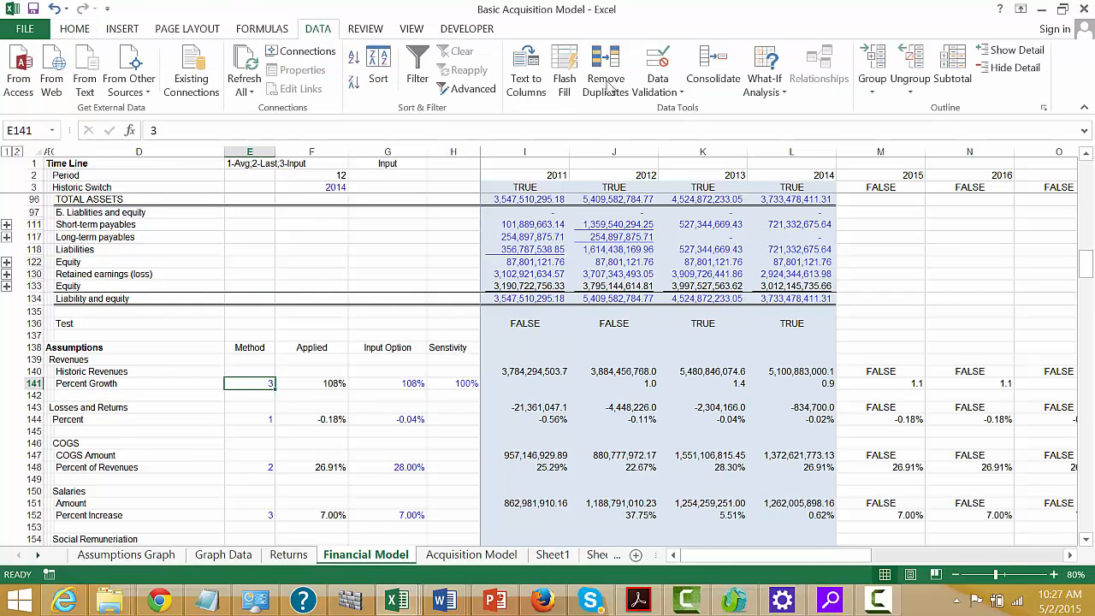
pyautogui.click(682, 92)
pyautogui.click(666, 115)
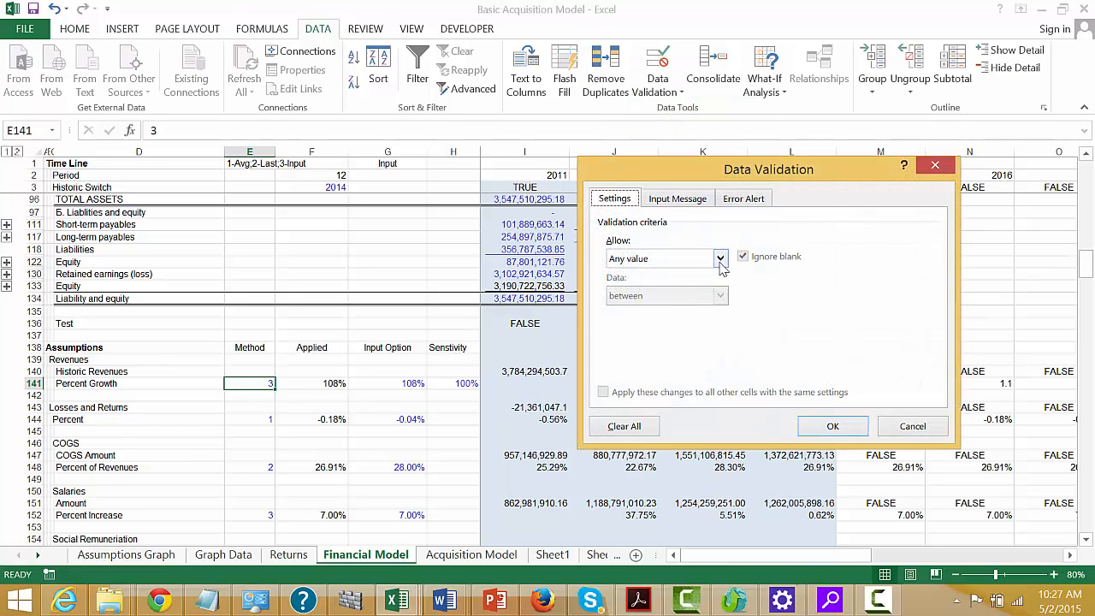
pyautogui.click(721, 258)
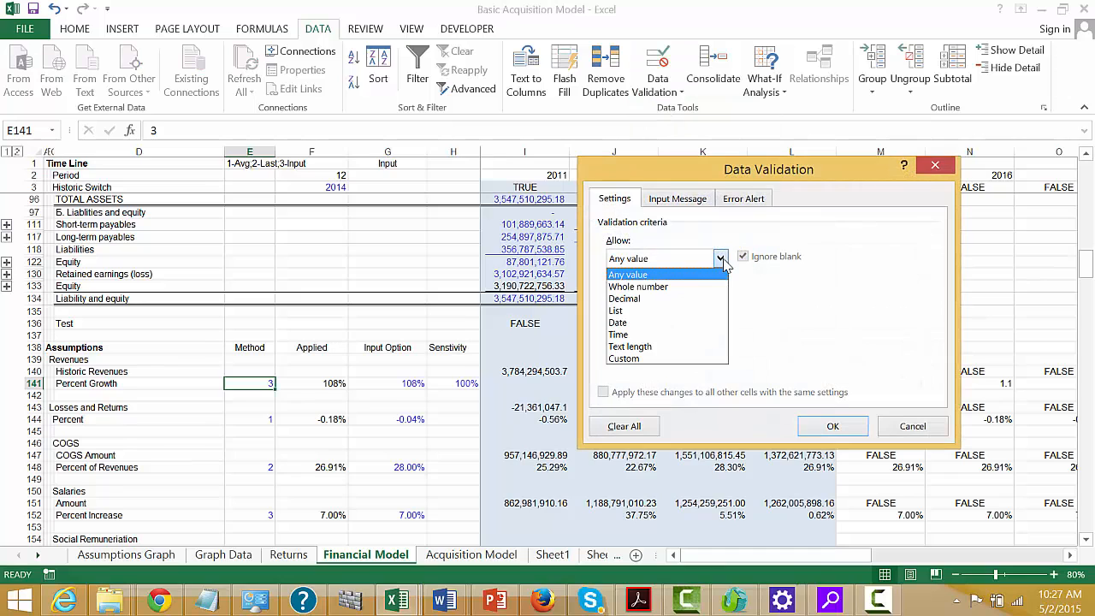
pyautogui.click(675, 288)
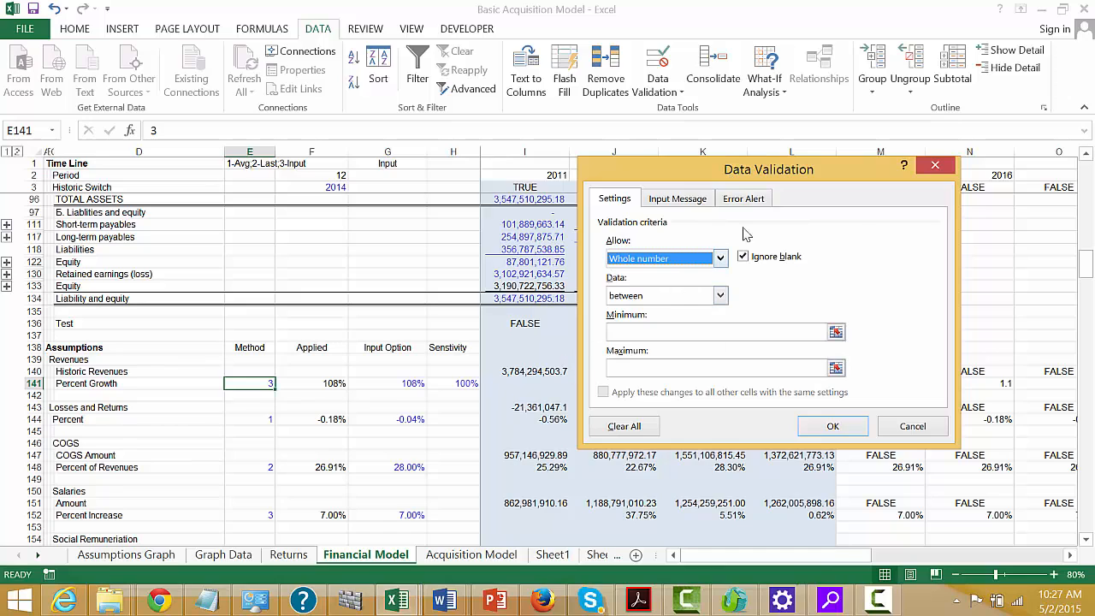
pyautogui.click(634, 331)
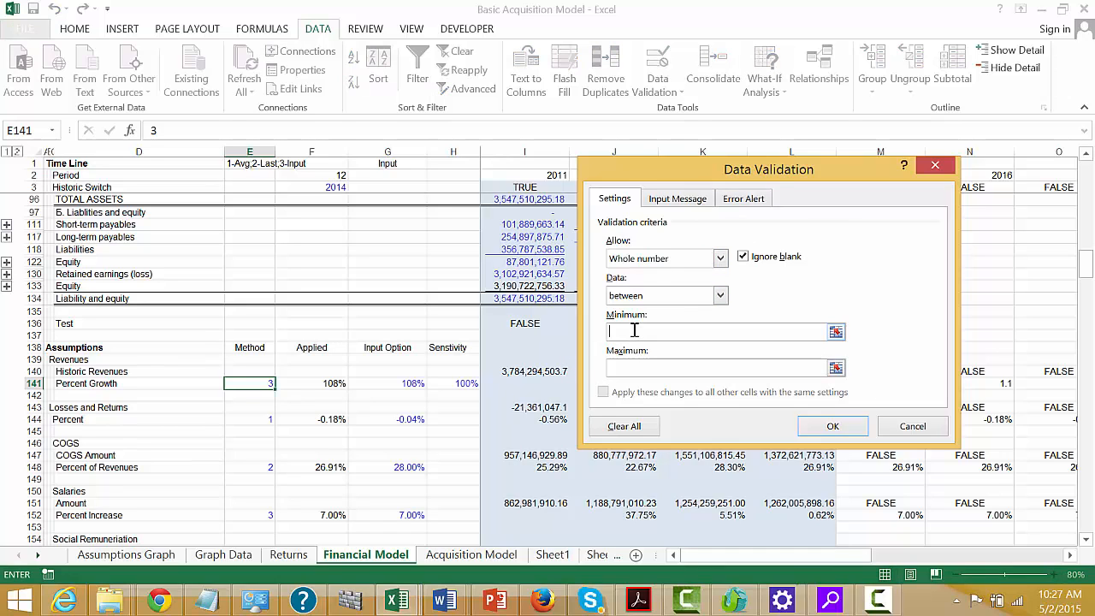
pyautogui.write('1')
pyautogui.click(912, 427)
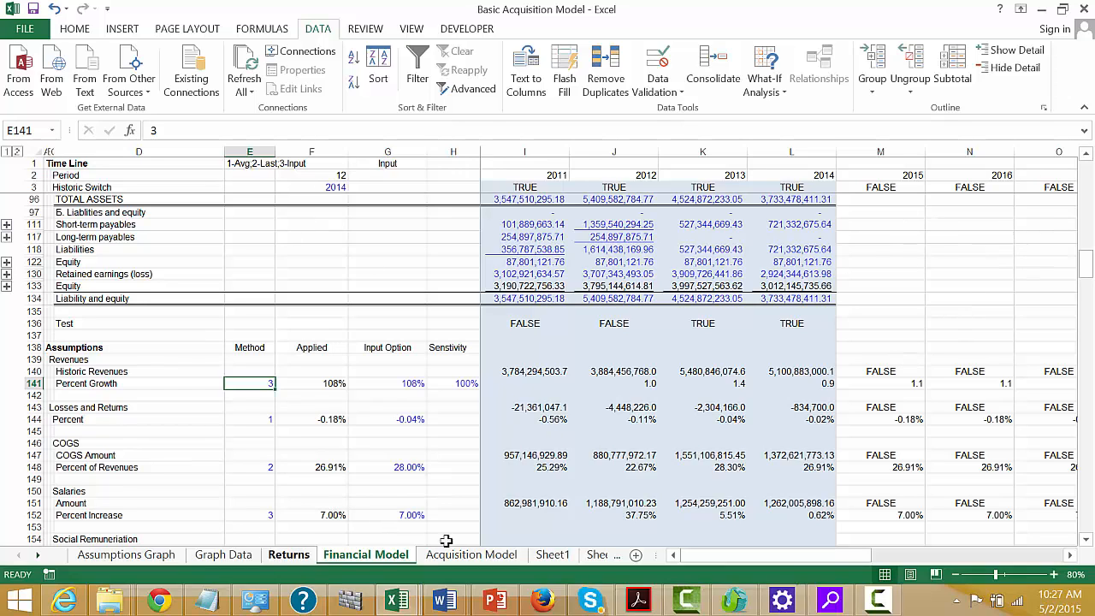
# - Enter the option numbers 1, 2 and 3 in cells B6 to B8 of Sheet1
pyautogui.click(552, 555)
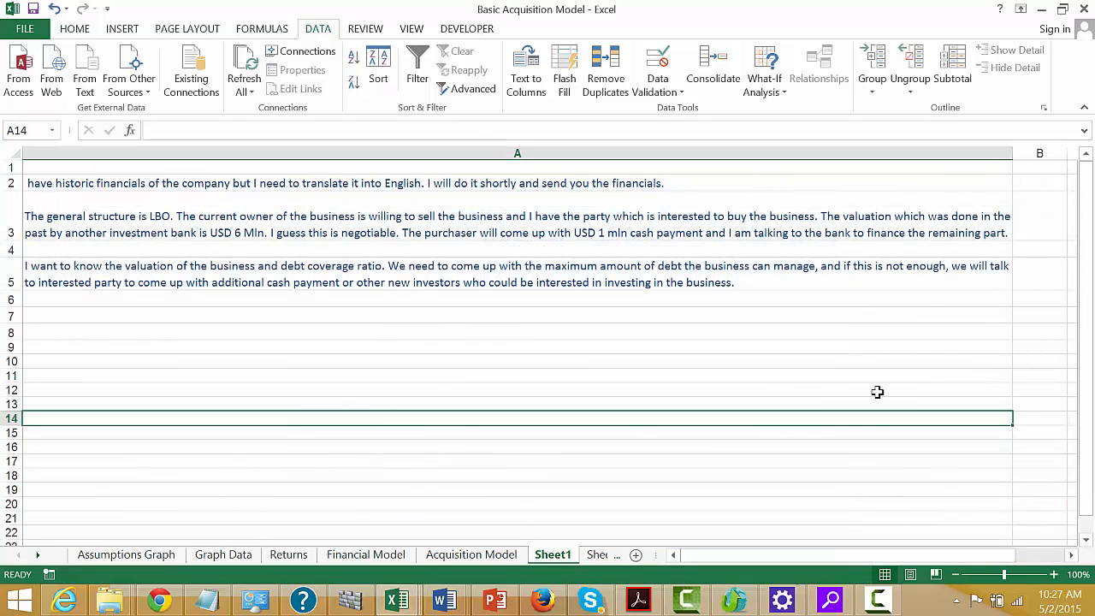
pyautogui.click(1034, 299)
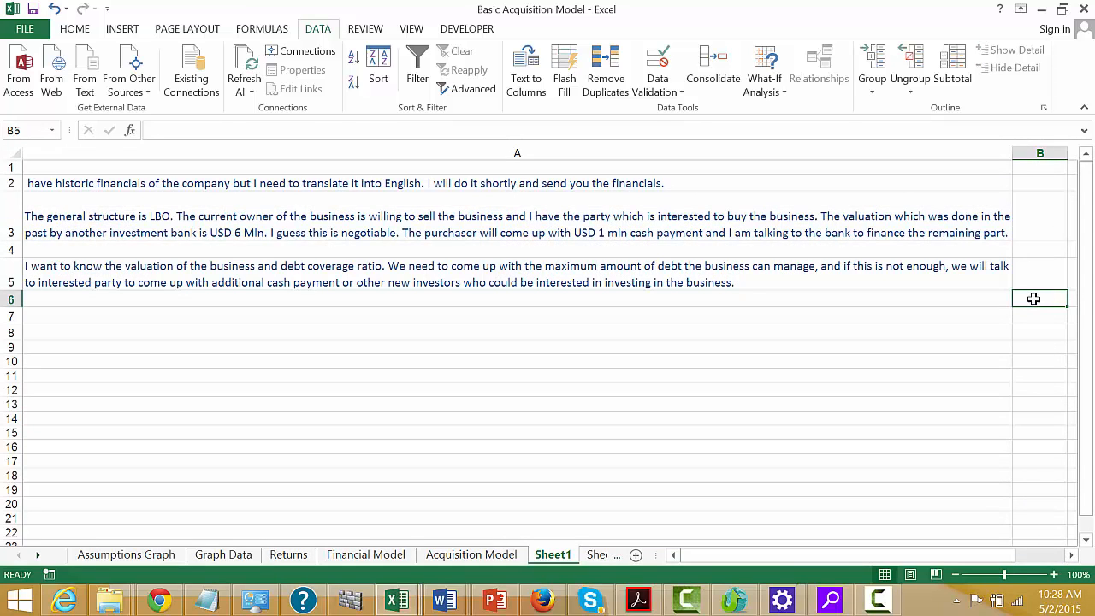
pyautogui.write('1')
pyautogui.press('Return')
pyautogui.write('2')
pyautogui.press('Return')
pyautogui.write('3')
pyautogui.press('Return')
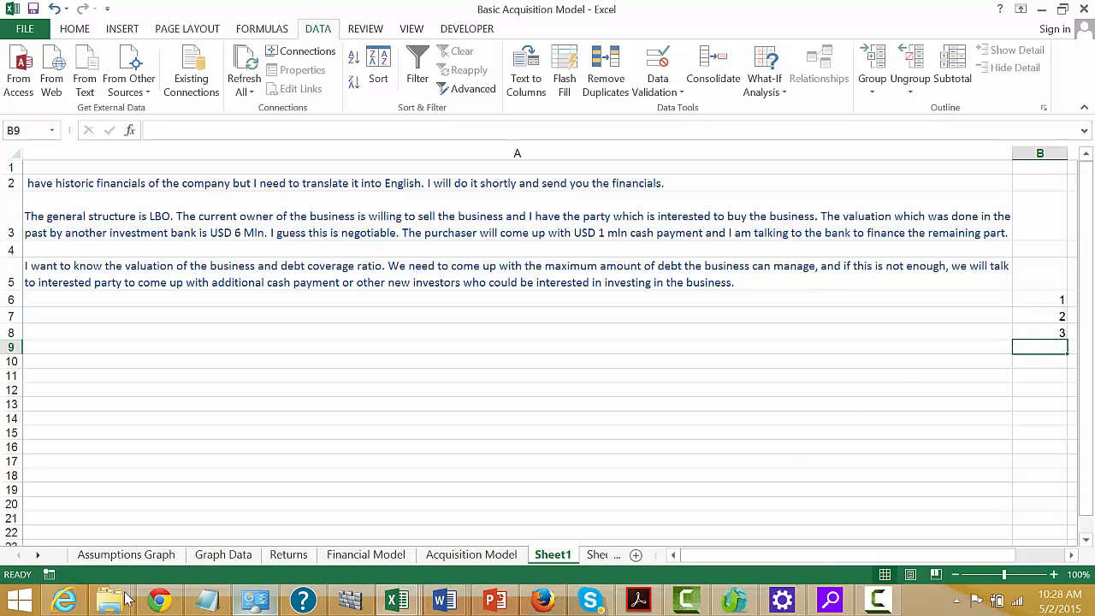
# - Add list data validation to the revenue growth Method cell E141 on Financial Model, using Sheet1!$B$6:$B$8 as the source
pyautogui.click(398, 599)
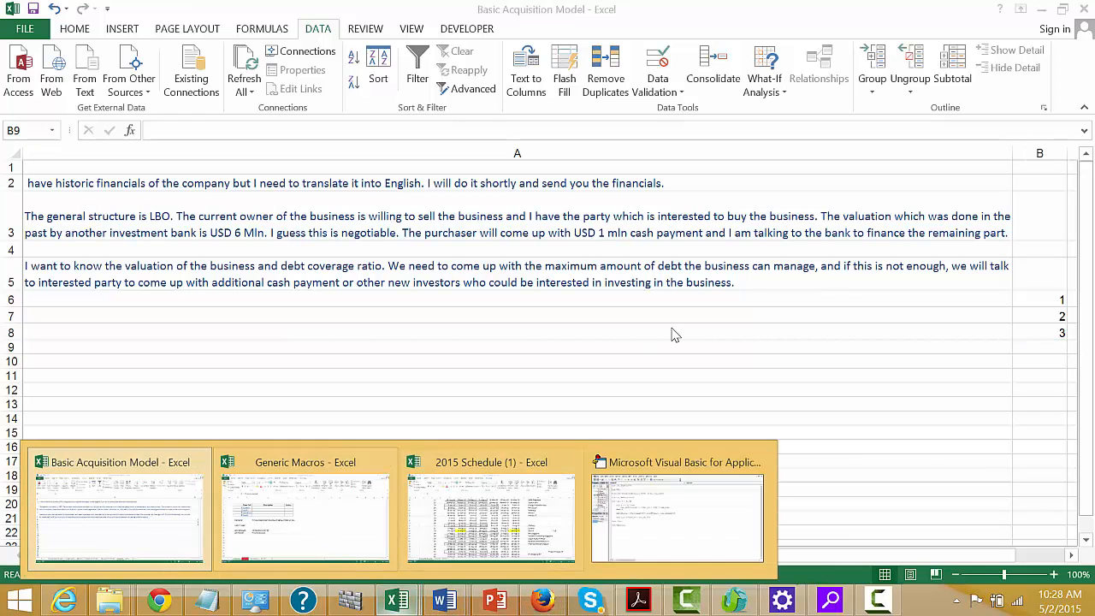
pyautogui.hotkey('ctrl', 'pageup')
pyautogui.hotkey('ctrl', 'pageup')
pyautogui.hotkey('ctrl', 'pageup')
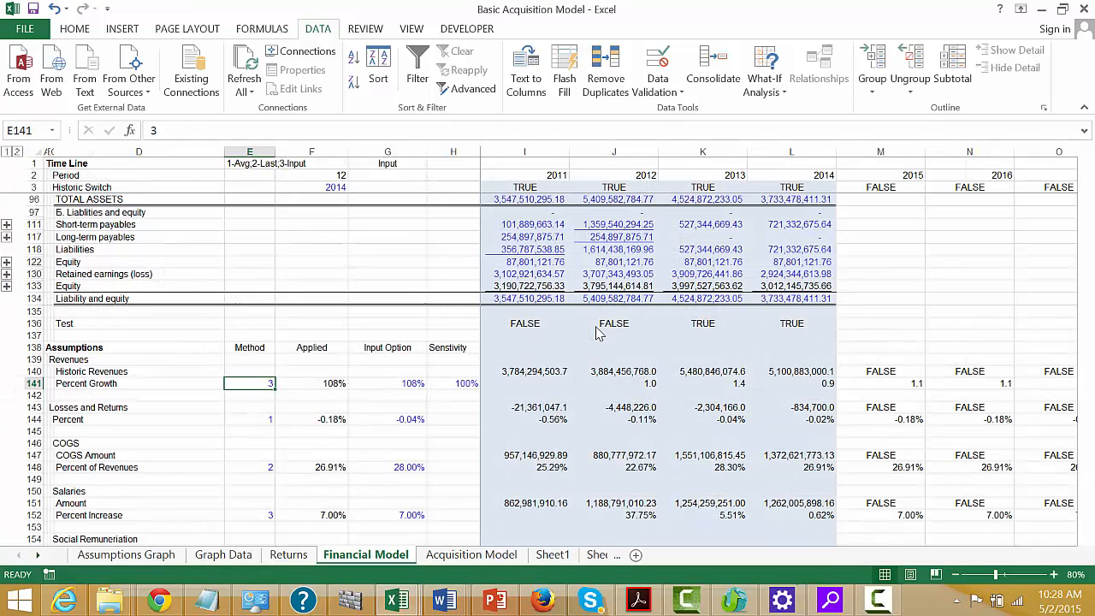
pyautogui.hotkey('ctrl', 'pagedown')
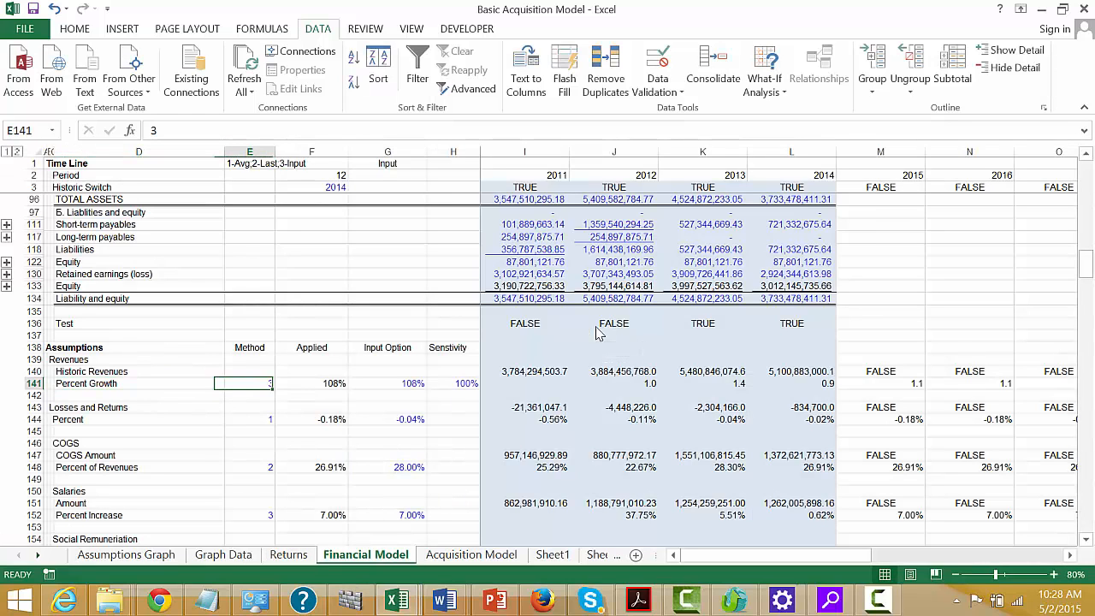
pyautogui.click(655, 84)
pyautogui.click(660, 112)
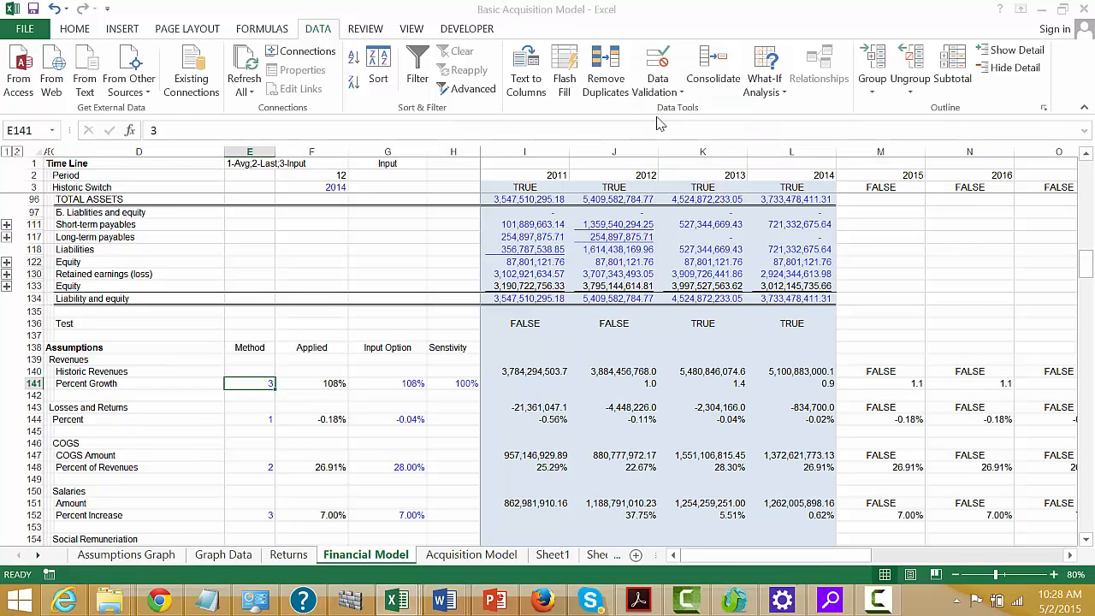
pyautogui.click(721, 258)
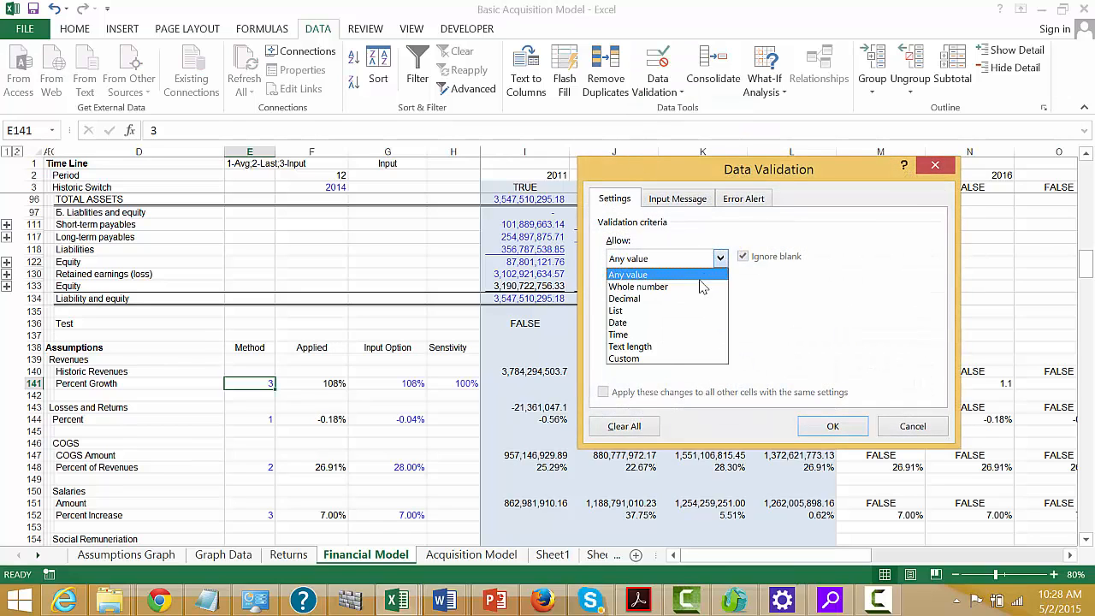
pyautogui.click(641, 312)
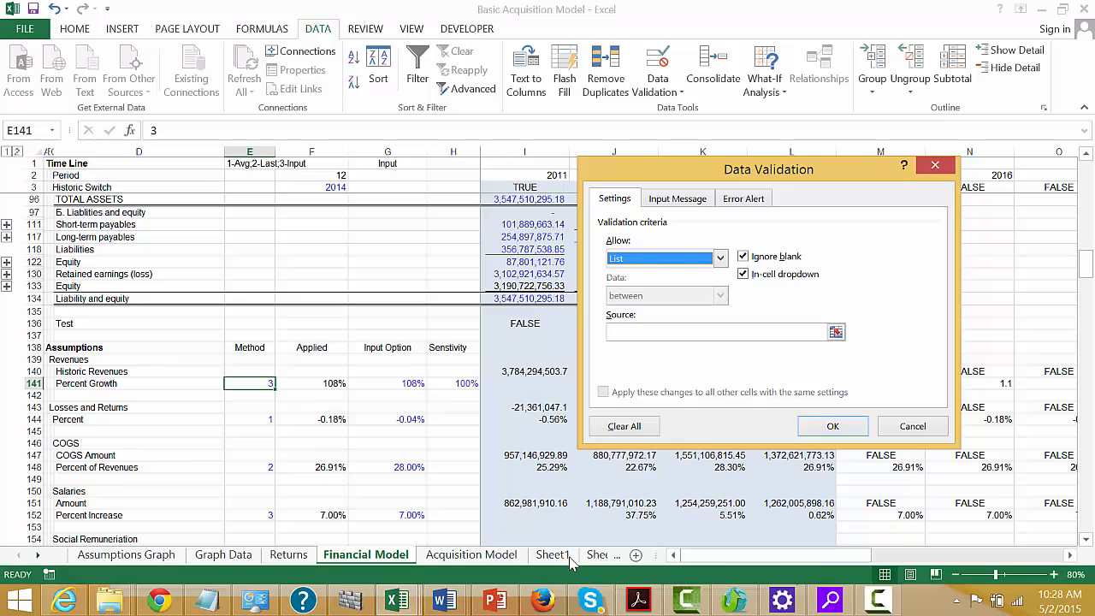
pyautogui.click(836, 332)
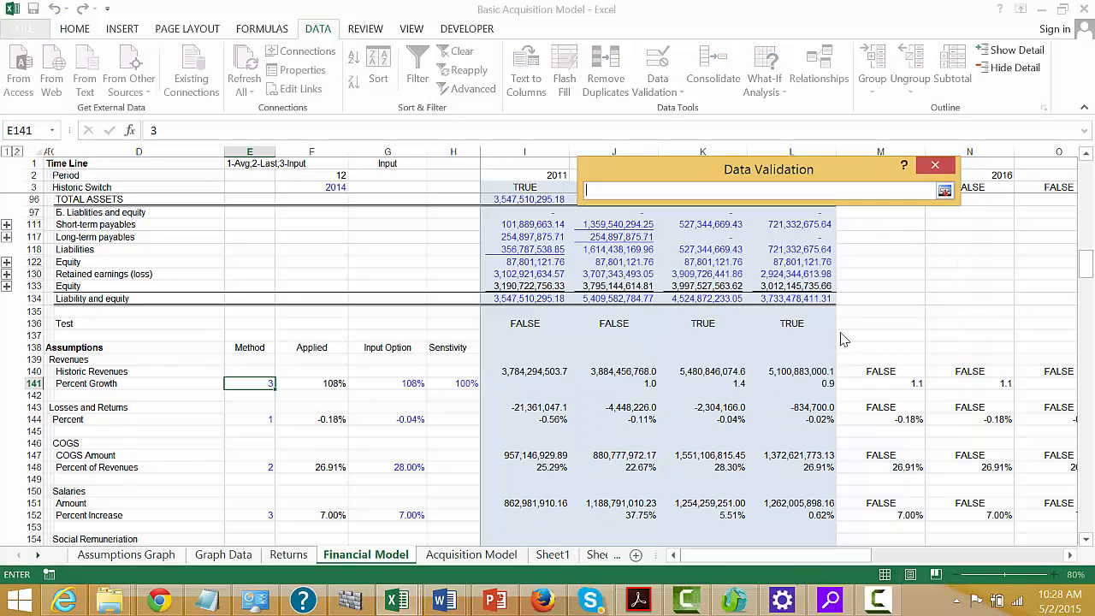
pyautogui.click(553, 554)
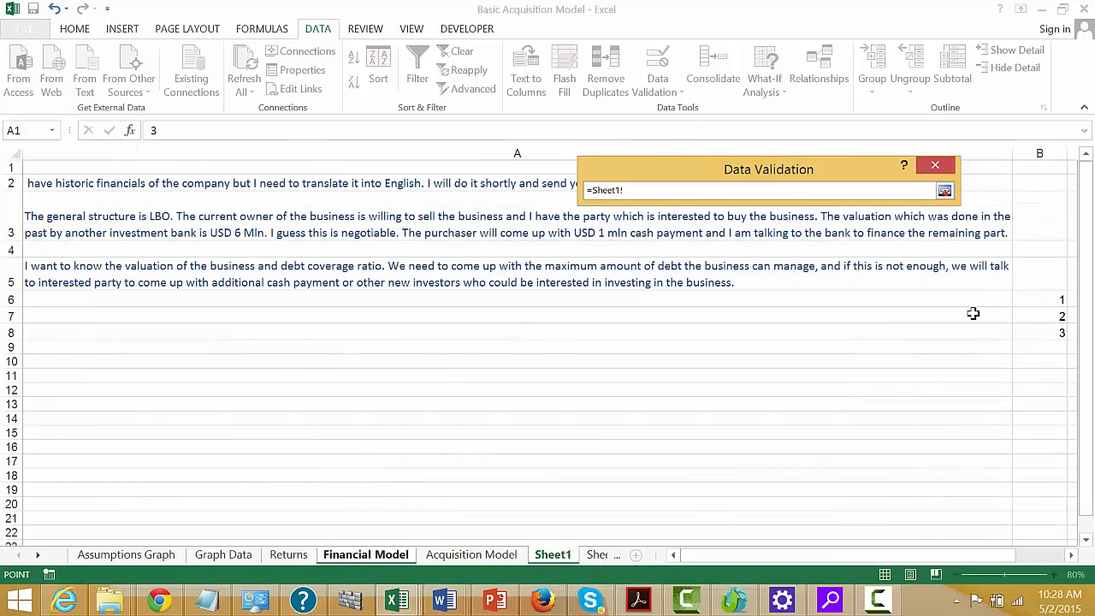
pyautogui.moveTo(1050, 298); pyautogui.dragTo(1049, 323)
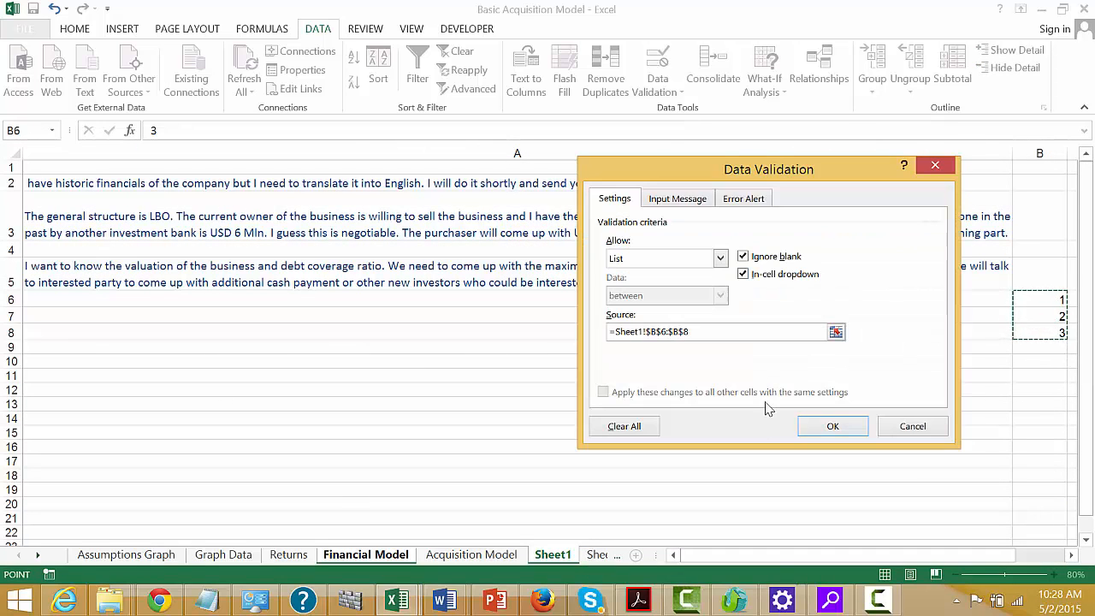
pyautogui.click(830, 426)
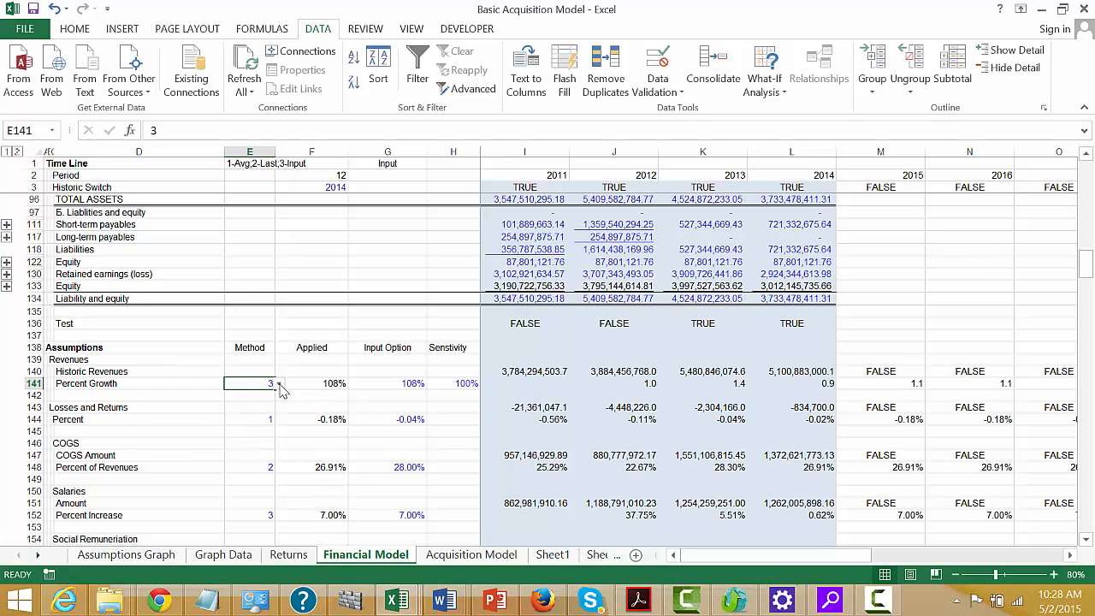
# - Try the dropdown in cell E141 by choosing 1, and set it back to 3
pyautogui.click(280, 385)
pyautogui.click(281, 385)
pyautogui.click(279, 385)
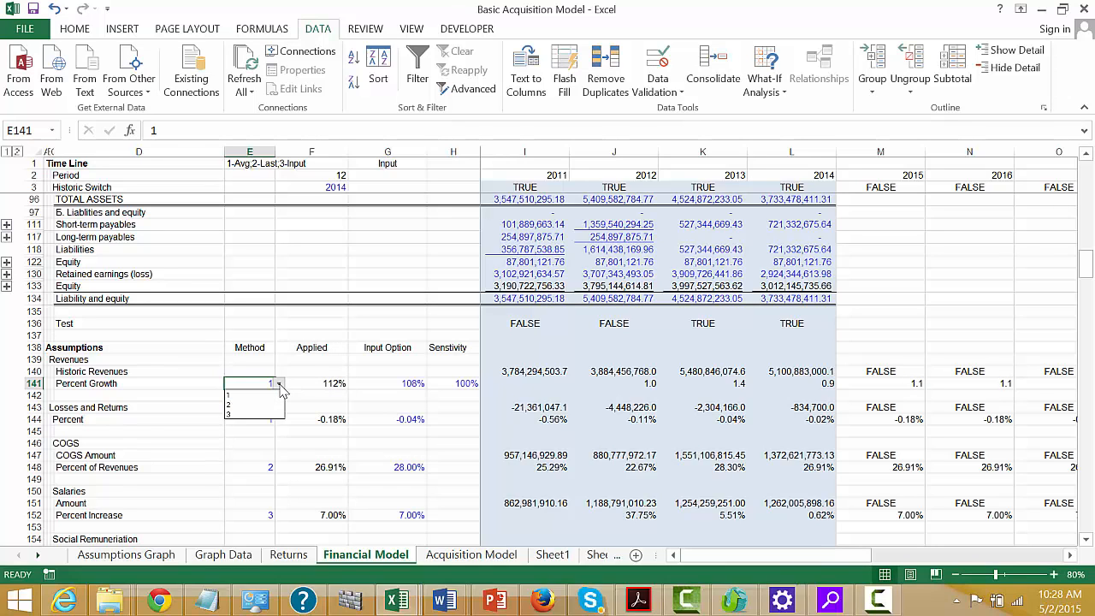
pyautogui.click(279, 385)
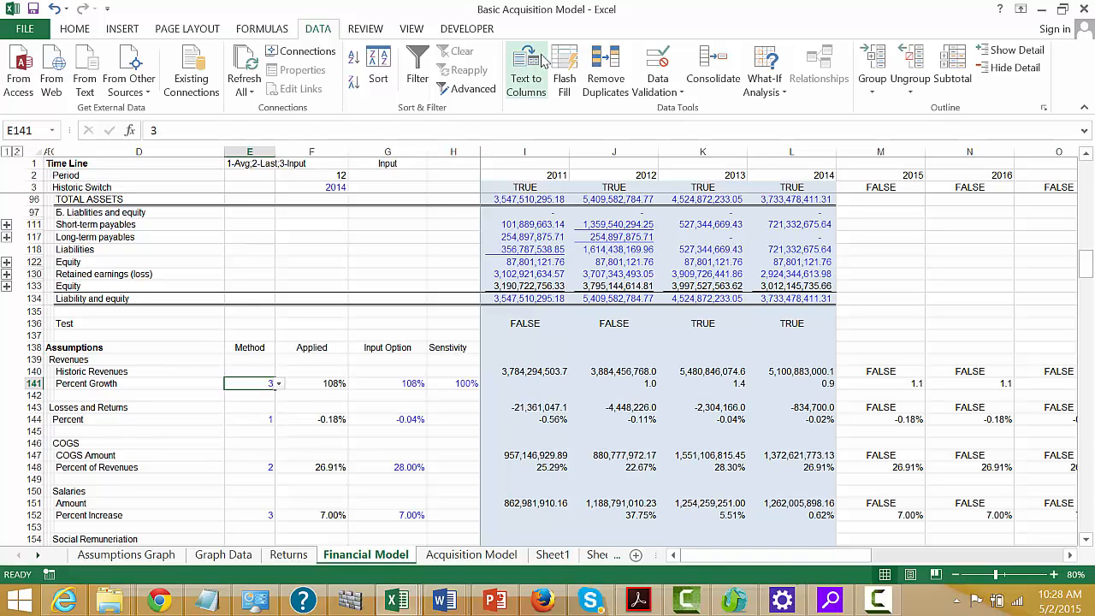
# - Give E141's validation an input message titled "Assumption Method" listing "1. Average of Historic Data", "2. Priod Historic Value", "3. Direct Input to Left"
pyautogui.click(659, 66)
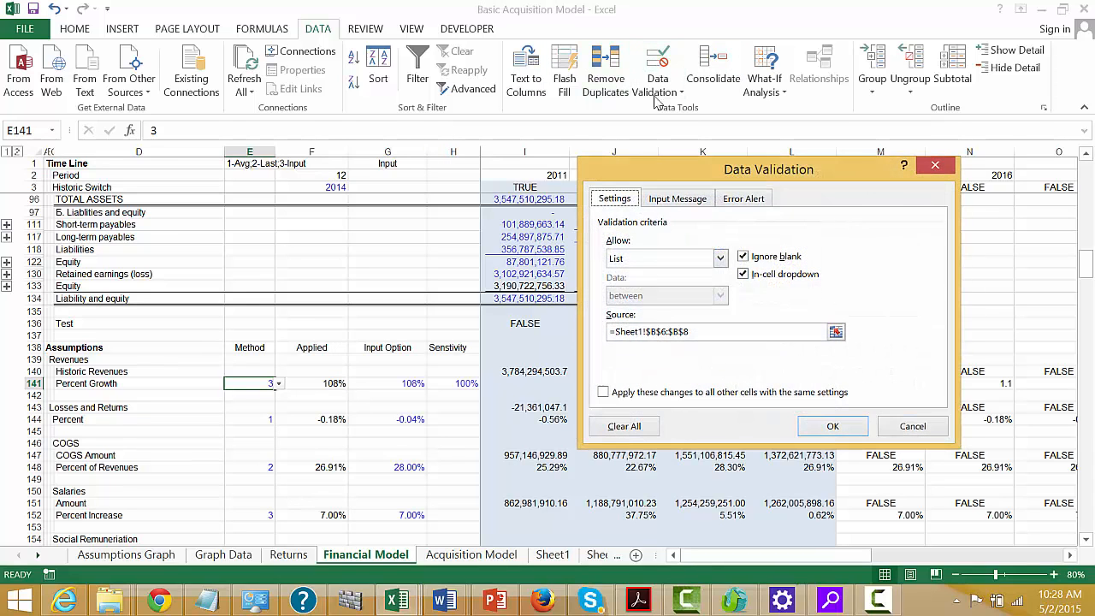
pyautogui.click(663, 201)
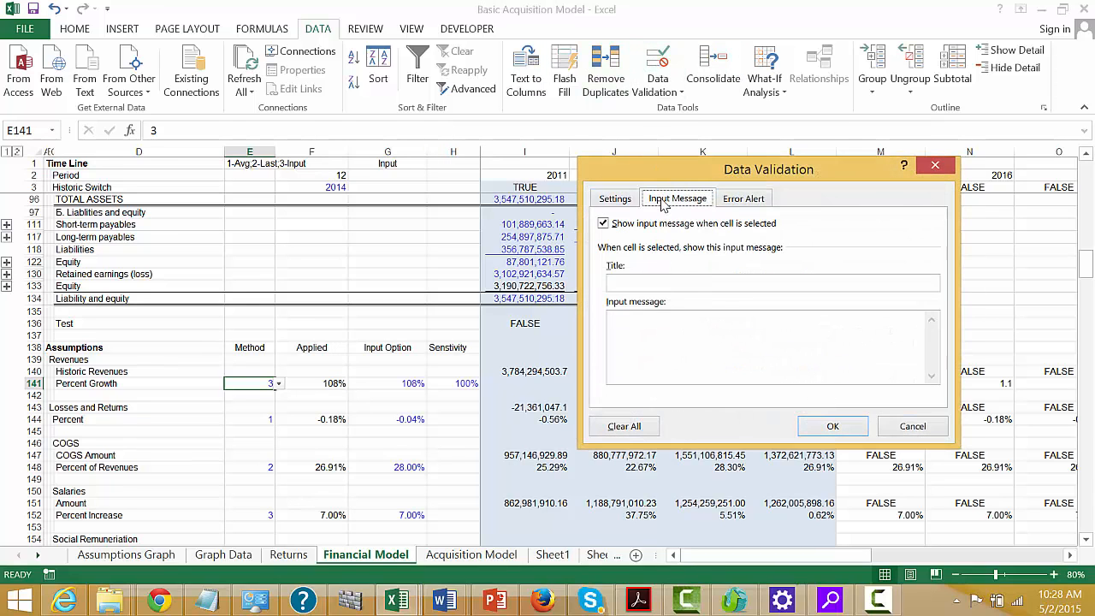
pyautogui.click(612, 282)
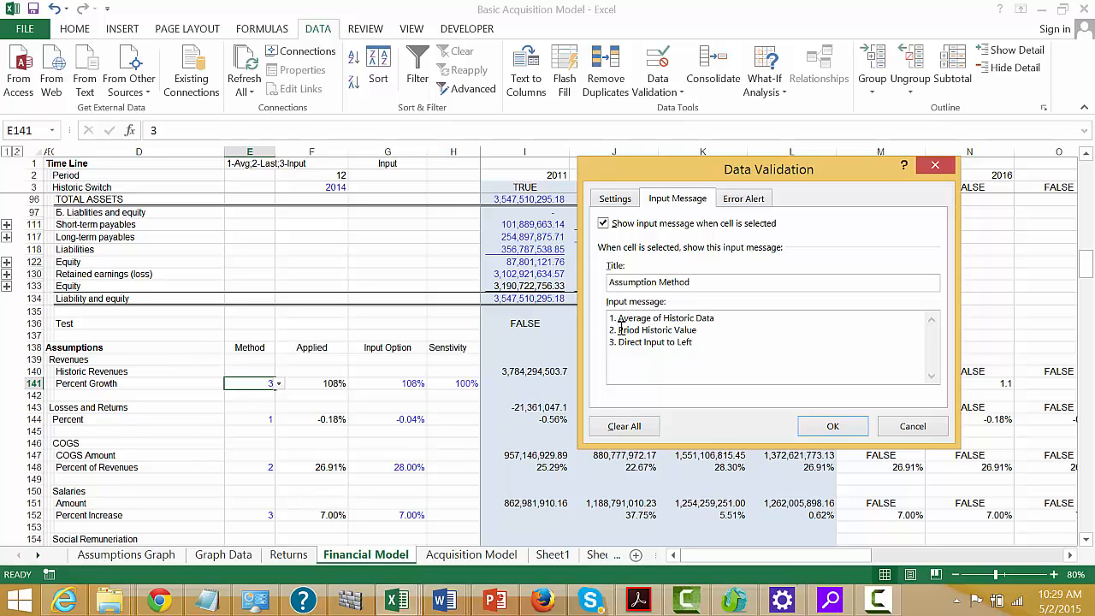
pyautogui.click(832, 426)
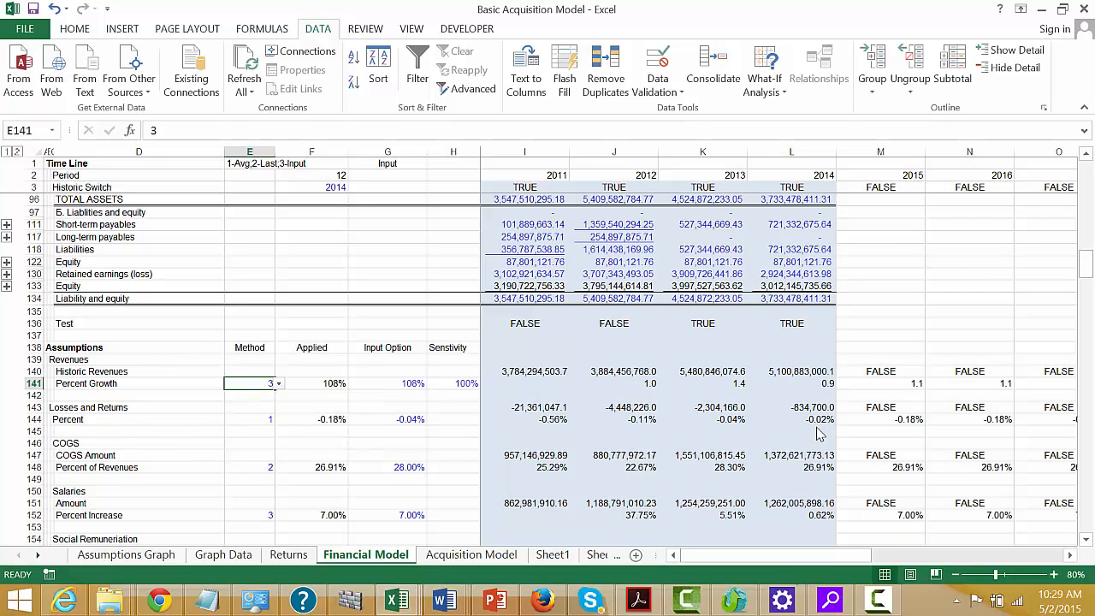
pyautogui.click(279, 387)
pyautogui.click(279, 387)
# - Copy cell E141 and paste only its validation into the Losses and Returns Method cell E144
pyautogui.click(287, 348)
pyautogui.press('Down')
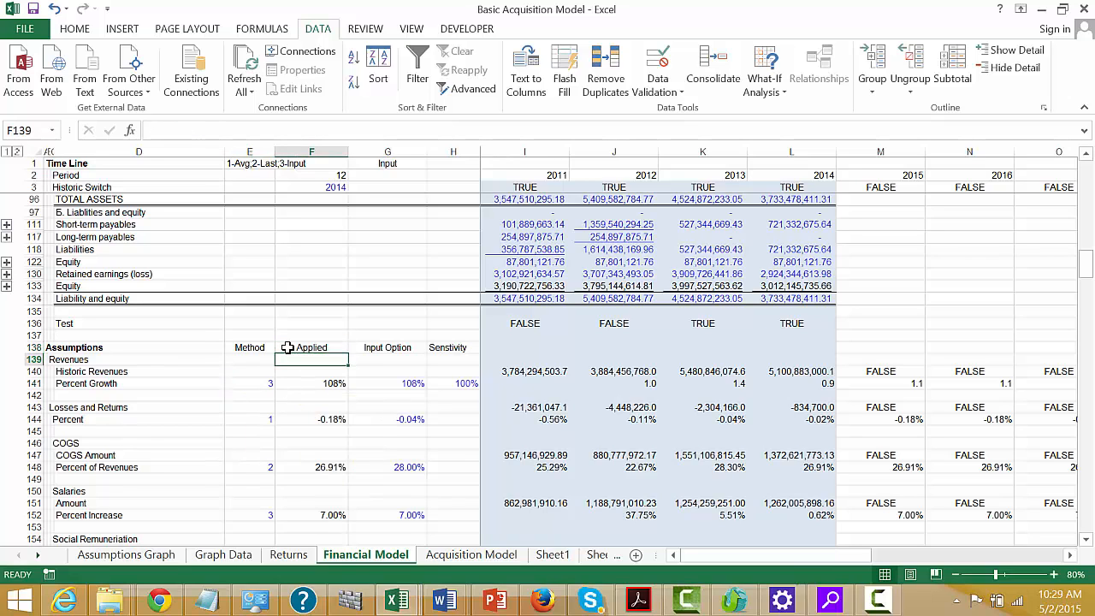
pyautogui.press('Down')
pyautogui.press('Left')
pyautogui.press('Down')
pyautogui.hotkey('ctrl', 'c')
pyautogui.press('Down')
pyautogui.press('Down')
pyautogui.press('Down')
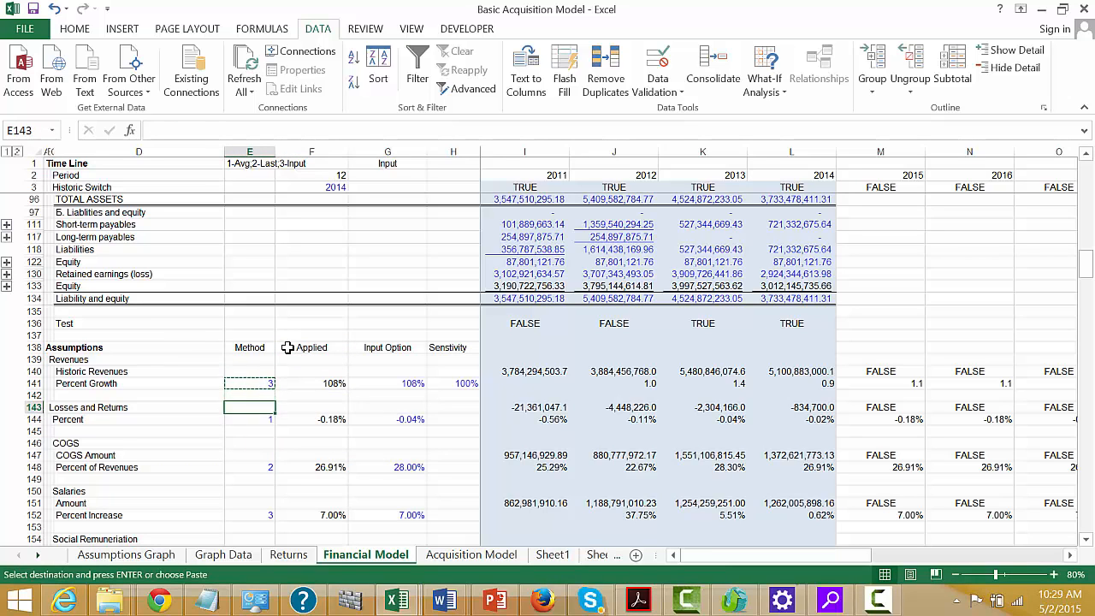
pyautogui.hotkey('alt', 'e')
pyautogui.press('s')
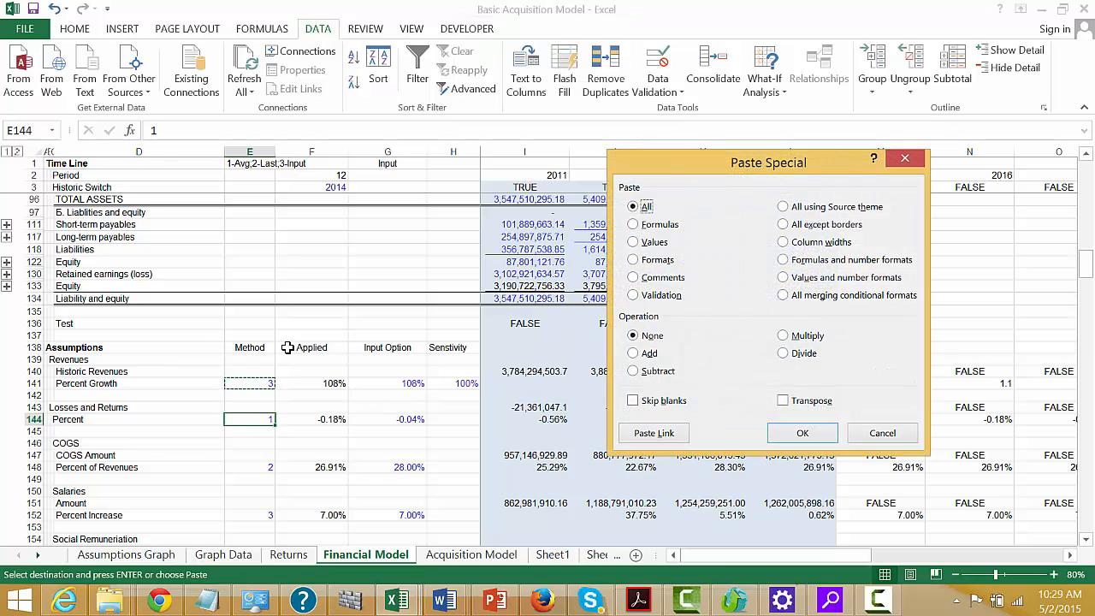
pyautogui.press('n')
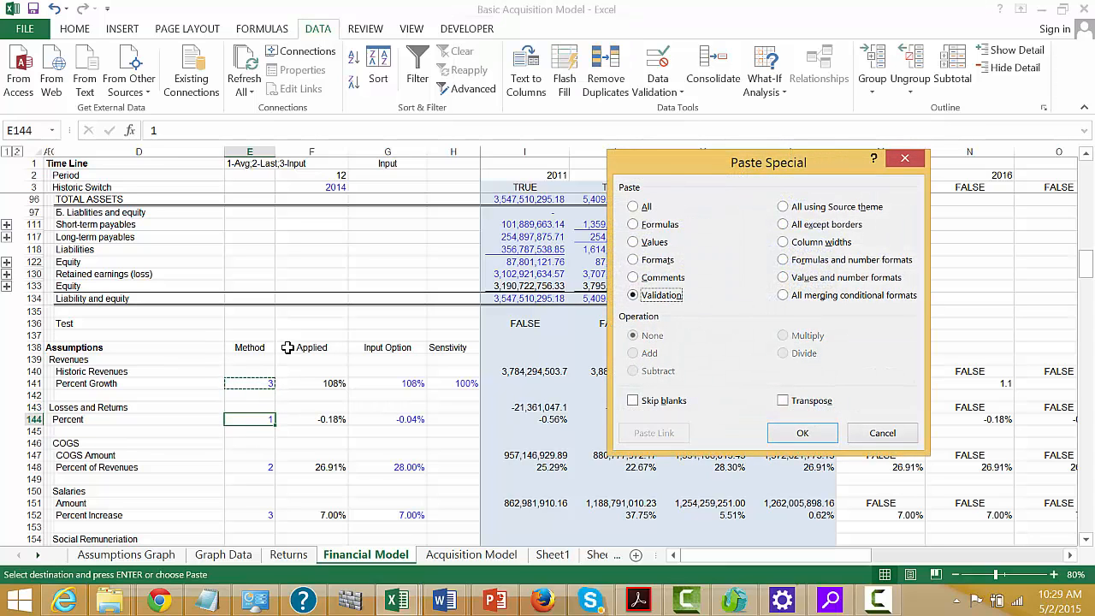
pyautogui.press('Return')
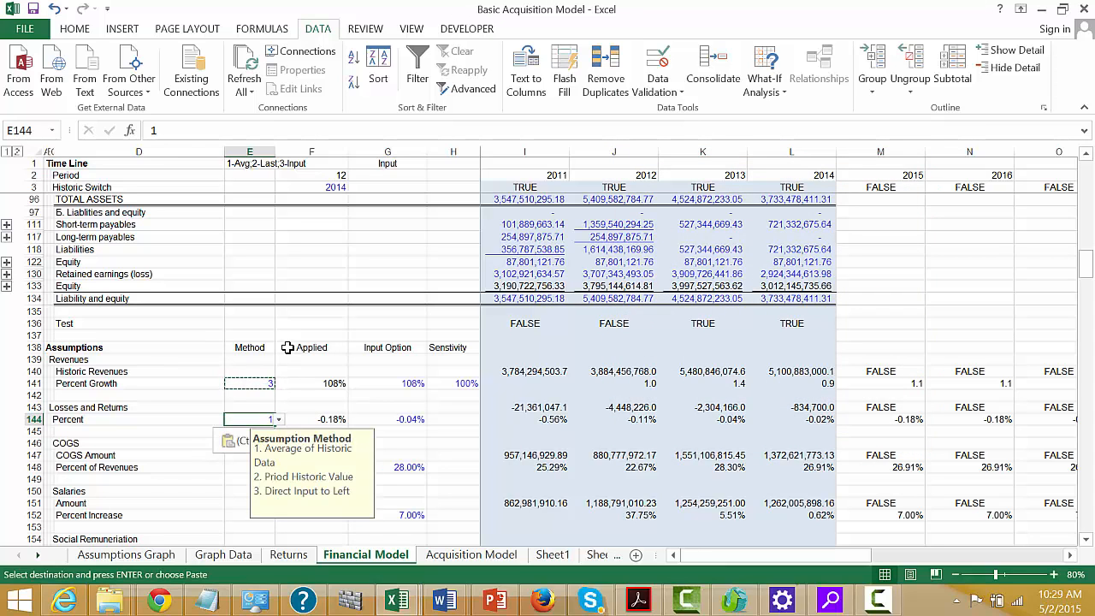
# - Copy cell E144 and paste only its validation into the COGS Method cell E148
pyautogui.hotkey('ctrl', 'c')
pyautogui.press('Down')
pyautogui.press('Down')
pyautogui.press('Down')
pyautogui.press('Down')
pyautogui.hotkey('alt', 'e')
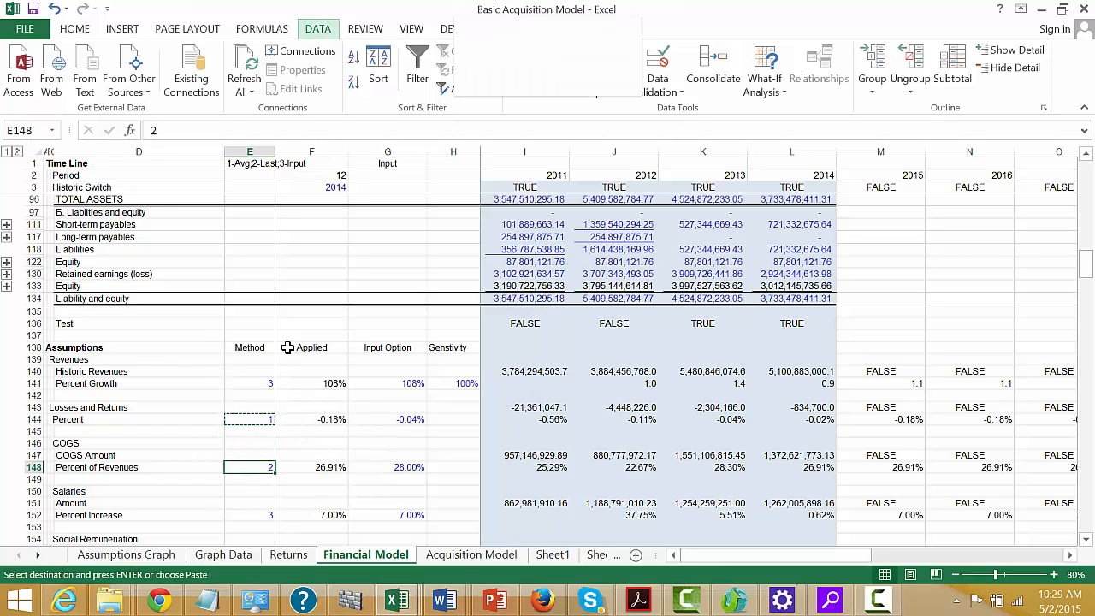
pyautogui.press('s')
pyautogui.press('n')
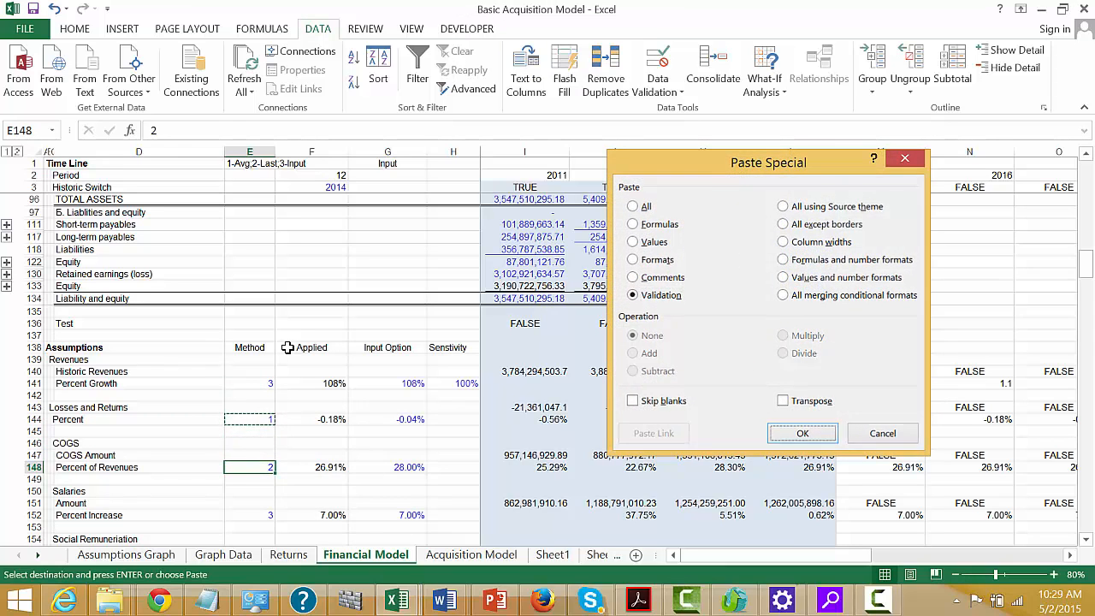
pyautogui.press('Return')
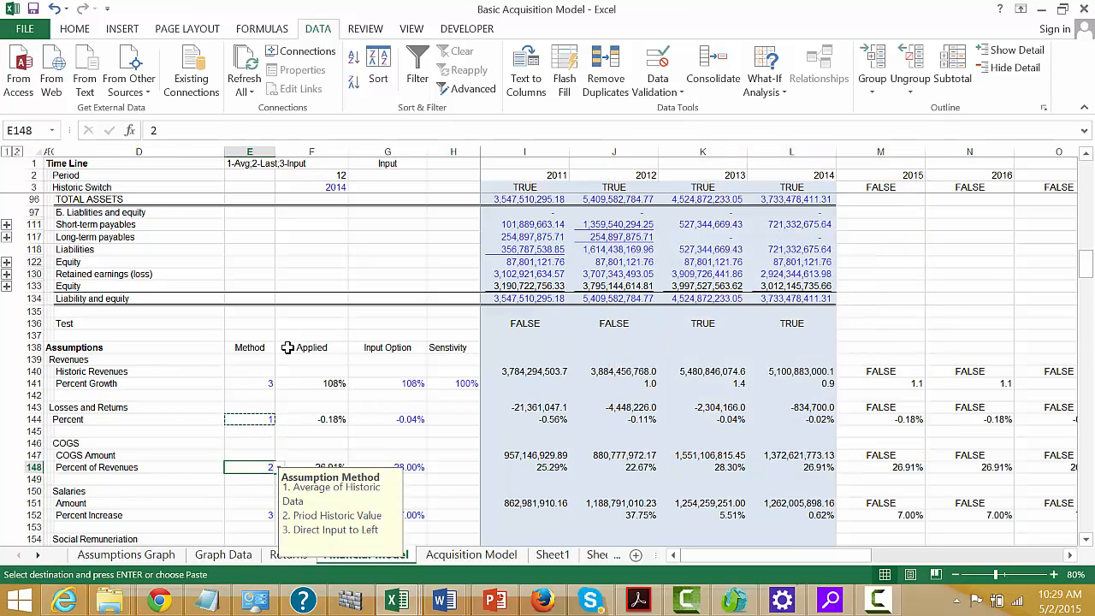
# - Copy cell E148 and paste only its validation into the Salaries Method cell E152
pyautogui.hotkey('ctrl', 'c')
pyautogui.press('Down')
pyautogui.press('Down')
pyautogui.press('Down')
pyautogui.press('Down')
pyautogui.hotkey('alt', 'e')
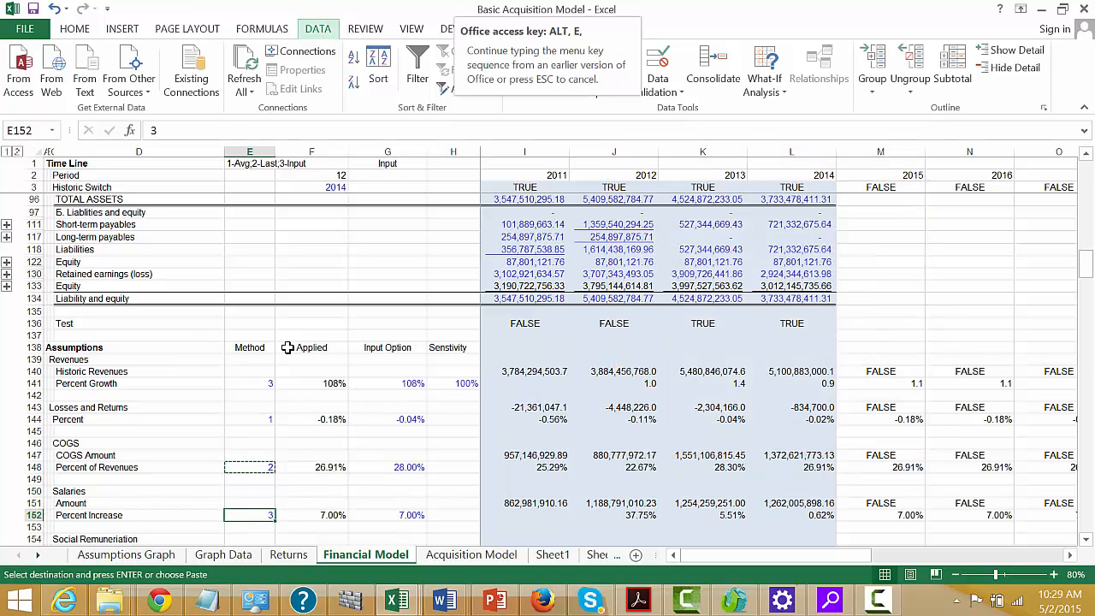
pyautogui.press('s')
pyautogui.press('n')
pyautogui.press('Return')
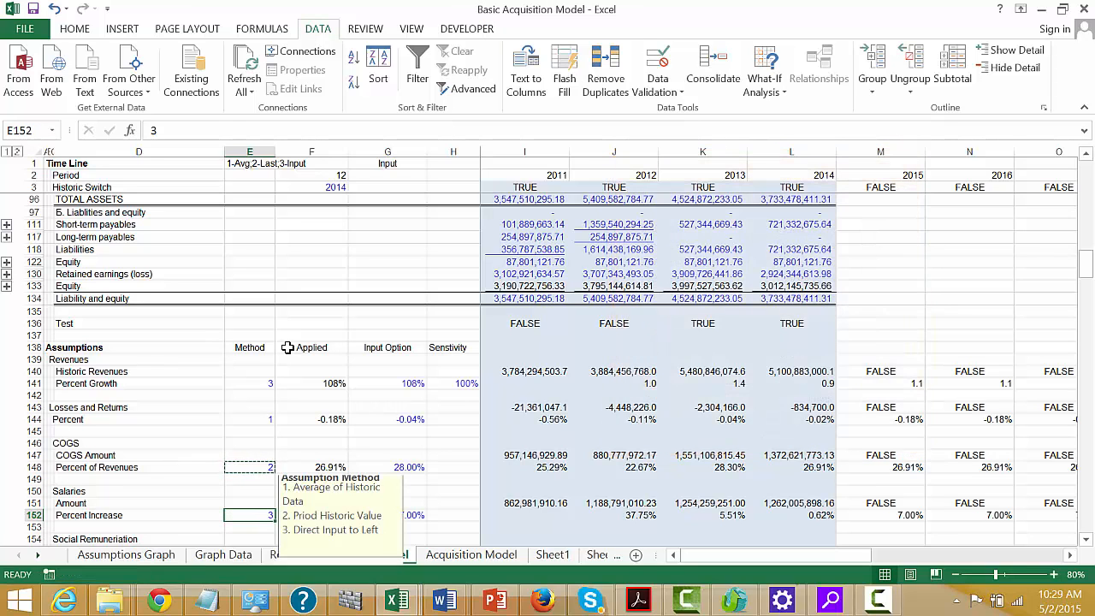
# - Review the Method cells in the Assumptions section from Revenues through Salaries
pyautogui.press('Down')
pyautogui.press('Up')
pyautogui.press('Up')
pyautogui.press('Up')
pyautogui.press('Up')
pyautogui.press('Up')
pyautogui.press('Up')
pyautogui.press('Up')
pyautogui.press('Up')
pyautogui.press('Up')
pyautogui.press('Up')
pyautogui.press('Up')
pyautogui.press('Up')
pyautogui.press('Up')
pyautogui.press('Up')
pyautogui.press('Up')
pyautogui.press('Up')
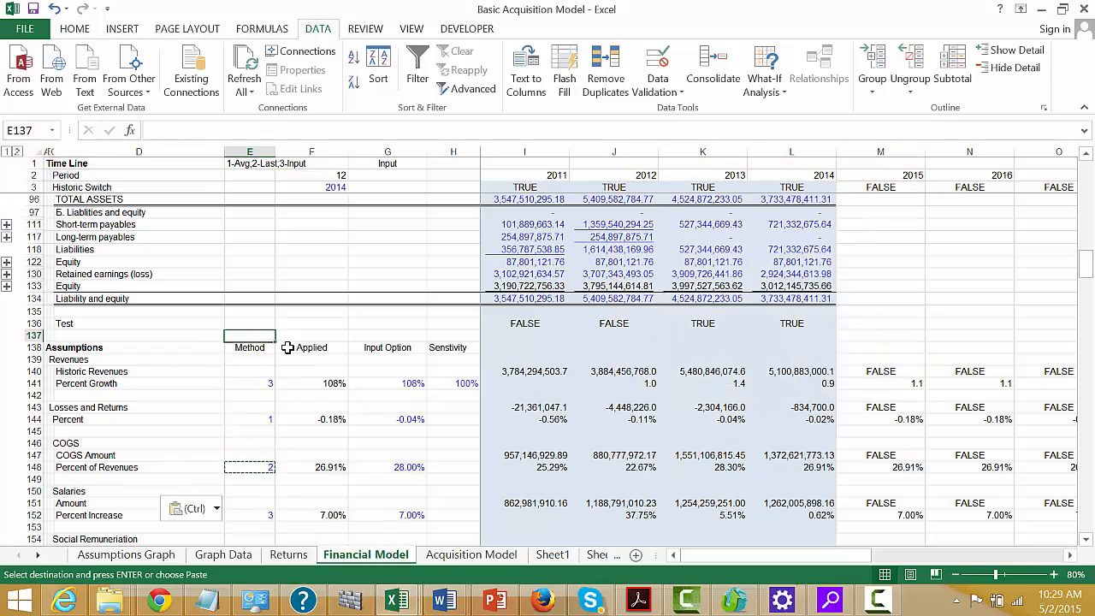
pyautogui.press('Down')
pyautogui.press('Down')
pyautogui.press('Down')
pyautogui.press('Down')
pyautogui.press('Down')
pyautogui.press('Down')
pyautogui.press('Down')
pyautogui.press('Down')
pyautogui.press('Down')
pyautogui.press('Down')
pyautogui.press('Down')
pyautogui.press('Down')
pyautogui.press('Down')
pyautogui.press('Down')
pyautogui.press('Down')
pyautogui.press('Down')
pyautogui.press('Down')
pyautogui.press('Down')
pyautogui.press('Down')
pyautogui.press('Down')
pyautogui.press('Down')
pyautogui.press('Down')
pyautogui.press('Down')
pyautogui.press('Down')
pyautogui.press('Down')
pyautogui.press('Down')
pyautogui.press('Down')
pyautogui.press('Down')
pyautogui.press('Down')
pyautogui.press('Down')
pyautogui.press('Down')
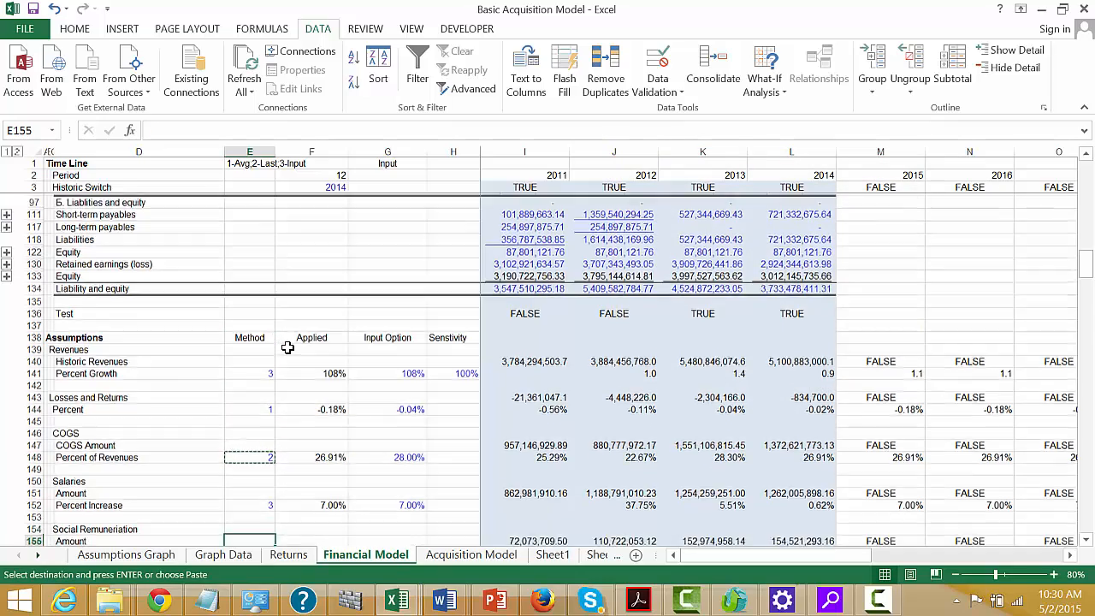
# - Examine the Method settings of the expense assumptions from Social Remuneration through Depreciation Rate
pyautogui.press('Down')
pyautogui.press('Down')
pyautogui.press('Down')
pyautogui.press('Down')
pyautogui.press('Down')
pyautogui.press('Down')
pyautogui.press('Down')
pyautogui.press('Down')
pyautogui.press('Down')
pyautogui.press('Down')
pyautogui.press('Down')
pyautogui.press('Down')
pyautogui.press('Down')
pyautogui.press('Down')
pyautogui.press('Down')
pyautogui.press('Down')
pyautogui.press('Down')
pyautogui.press('Down')
pyautogui.press('Down')
pyautogui.press('Down')
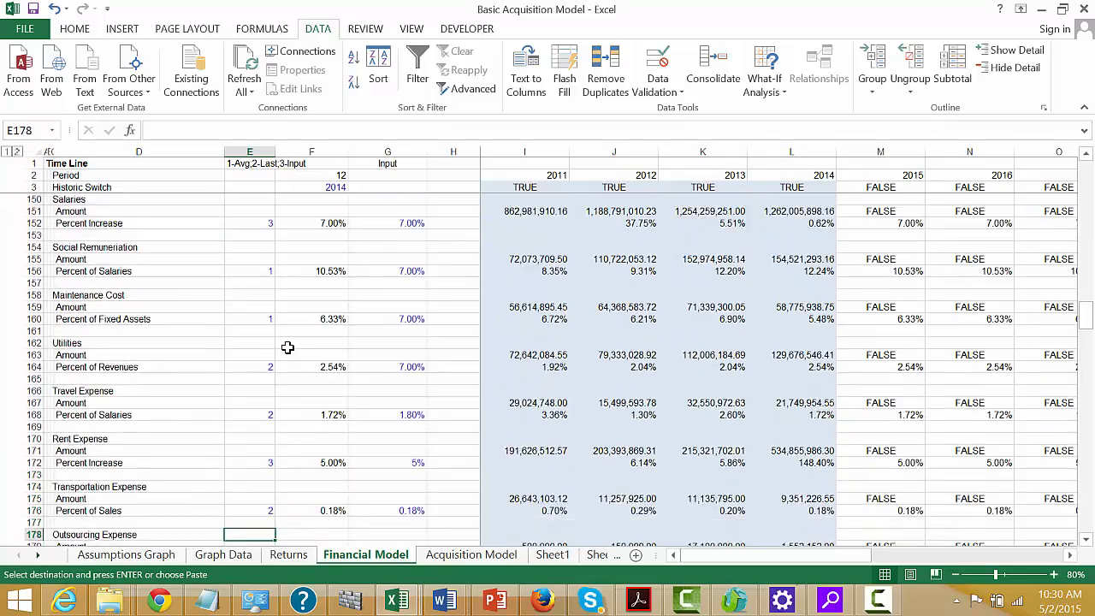
pyautogui.press('Down')
pyautogui.press('Down')
pyautogui.press('Down')
pyautogui.press('Down')
pyautogui.press('Down')
pyautogui.press('Down')
pyautogui.press('Down')
pyautogui.press('Down')
pyautogui.press('Down')
pyautogui.press('Down')
pyautogui.press('Down')
pyautogui.press('Down')
pyautogui.press('Down')
pyautogui.press('Down')
pyautogui.press('Down')
pyautogui.press('Down')
pyautogui.press('Down')
pyautogui.press('Down')
pyautogui.press('Down')
pyautogui.press('Down')
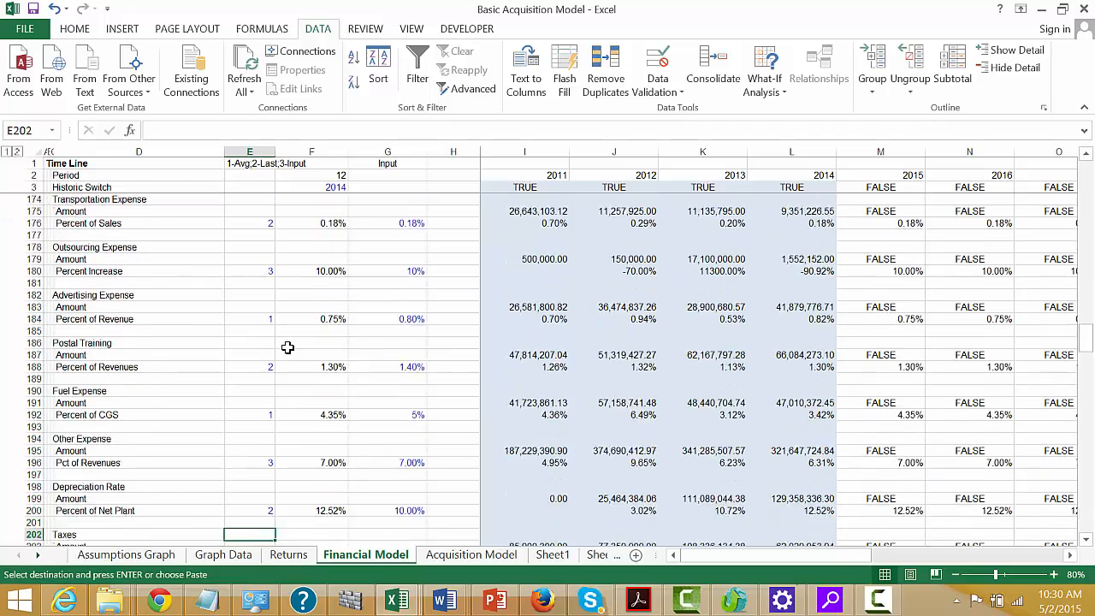
# - Examine the Taxes, Other Income and Balance Sheet assumptions and their Method settings
pyautogui.press('Down')
pyautogui.press('Down')
pyautogui.press('Down')
pyautogui.press('Down')
pyautogui.press('Down')
pyautogui.press('Down')
pyautogui.press('Down')
pyautogui.press('Down')
pyautogui.press('Down')
pyautogui.press('Down')
pyautogui.press('Down')
pyautogui.press('Down')
pyautogui.press('Down')
pyautogui.press('Down')
pyautogui.press('Down')
pyautogui.press('Down')
pyautogui.press('Down')
pyautogui.press('Down')
pyautogui.press('Down')
pyautogui.press('Down')
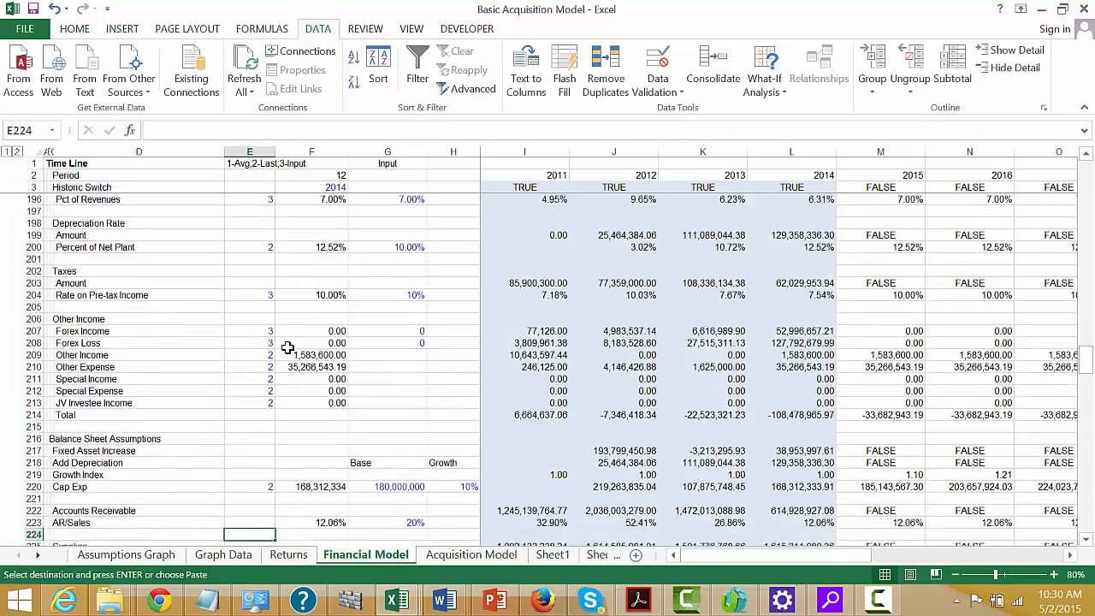
pyautogui.press('Down')
pyautogui.press('Down')
pyautogui.press('Down')
pyautogui.press('Down')
pyautogui.press('Down')
pyautogui.press('Down')
pyautogui.press('Down')
pyautogui.press('Down')
pyautogui.press('Down')
pyautogui.press('Down')
pyautogui.press('Down')
pyautogui.press('Down')
pyautogui.press('Down')
pyautogui.press('Down')
pyautogui.press('Down')
pyautogui.press('Down')
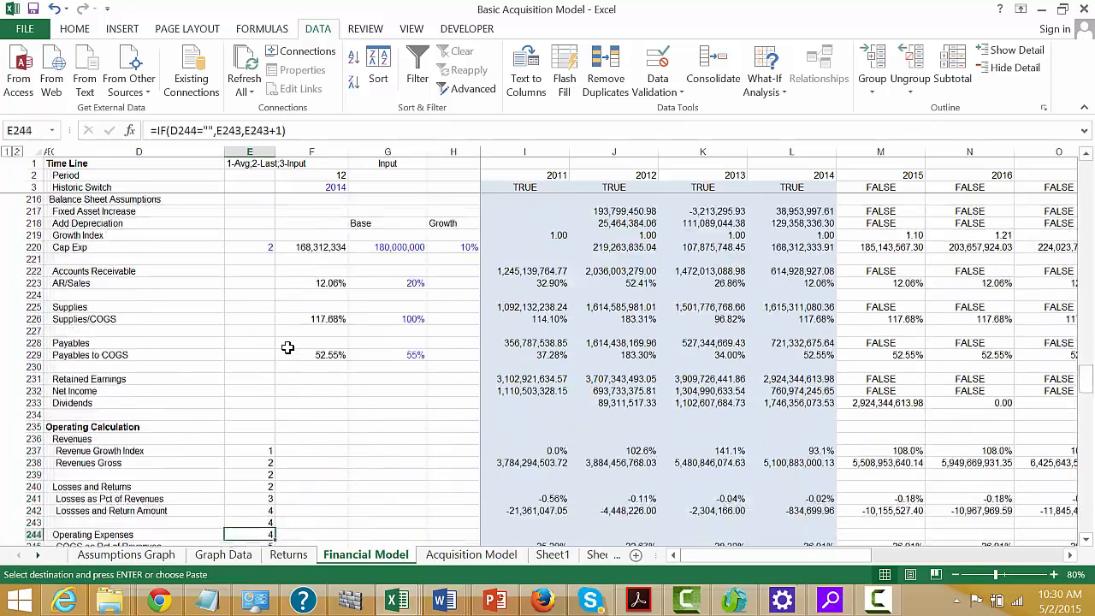
# - Examine the Operating Calculation section from Operating Expenses through Advertising Expense
pyautogui.press('Down')
pyautogui.press('Down')
pyautogui.press('Down')
pyautogui.press('Down')
pyautogui.press('Down')
pyautogui.press('Down')
pyautogui.press('Down')
pyautogui.press('Down')
pyautogui.press('Down')
pyautogui.press('Down')
pyautogui.press('Down')
pyautogui.press('Down')
pyautogui.press('Down')
pyautogui.press('Down')
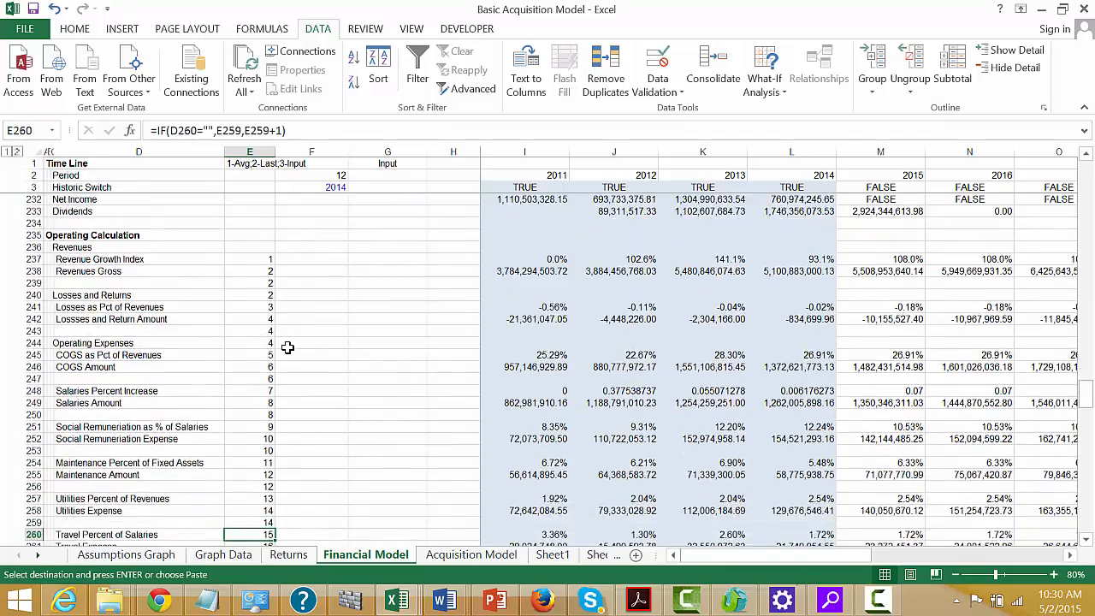
pyautogui.press('Down')
pyautogui.press('Down')
pyautogui.press('Down')
pyautogui.press('Down')
pyautogui.press('Down')
pyautogui.press('Down')
pyautogui.press('Down')
pyautogui.press('Down')
pyautogui.press('Down')
pyautogui.press('Down')
pyautogui.press('Down')
pyautogui.press('Down')
pyautogui.press('Down')
pyautogui.press('Down')
pyautogui.press('Down')
pyautogui.press('Down')
pyautogui.press('Down')
pyautogui.press('Down')
pyautogui.press('Down')
pyautogui.press('Down')
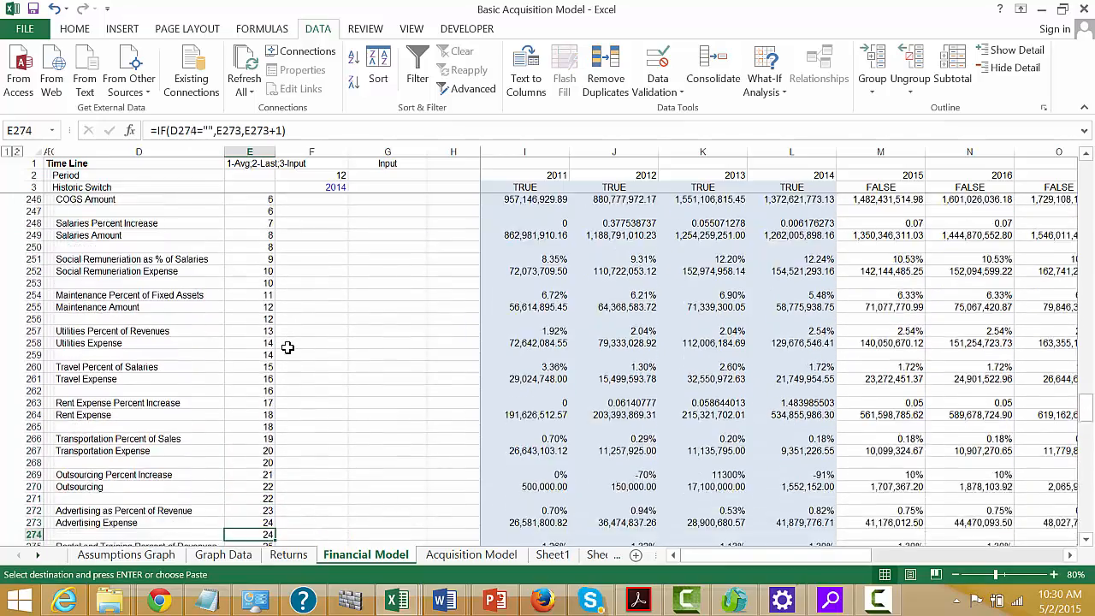
# - Review the remaining operating expenses from Postal and Training through Total Expenses and EBITDA
pyautogui.press('Down')
pyautogui.press('Down')
pyautogui.press('Down')
pyautogui.press('Down')
pyautogui.press('Down')
pyautogui.press('Down')
pyautogui.press('Down')
pyautogui.press('Down')
pyautogui.press('Down')
pyautogui.press('Down')
pyautogui.press('Down')
pyautogui.press('Down')
pyautogui.press('Down')
pyautogui.press('Down')
pyautogui.press('Down')
pyautogui.press('Down')
pyautogui.press('Down')
pyautogui.press('Down')
pyautogui.press('Down')
pyautogui.press('Down')
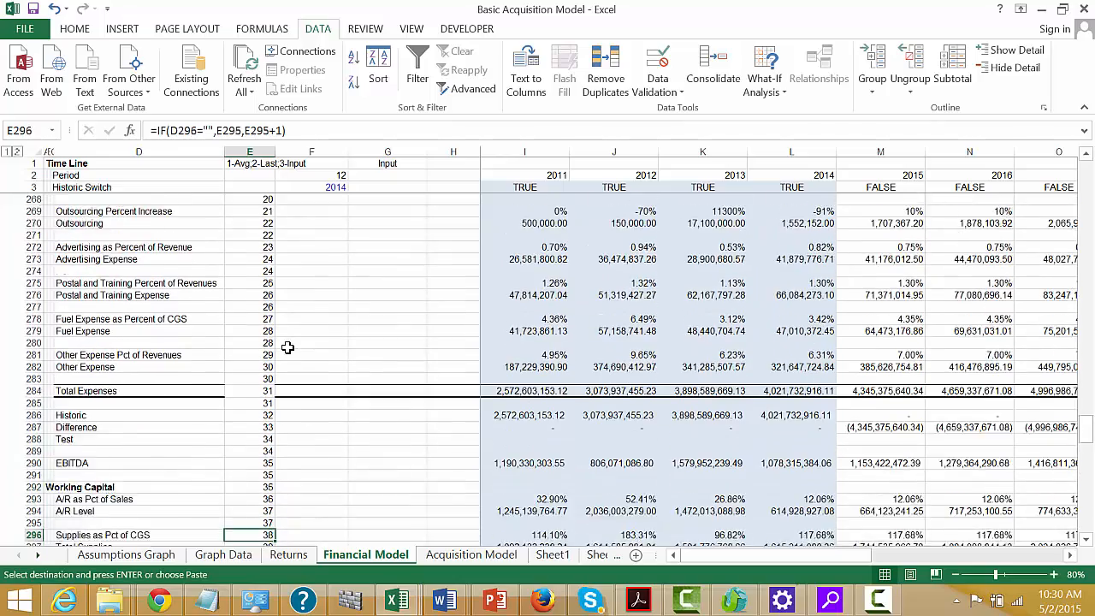
# - Examine the Working Capital and the Plant Balance and Depreciation calculations
pyautogui.press('Down')
pyautogui.press('Down')
pyautogui.press('Down')
pyautogui.press('Down')
pyautogui.press('Down')
pyautogui.press('Down')
pyautogui.press('Down')
pyautogui.press('Down')
pyautogui.press('Down')
pyautogui.press('Down')
pyautogui.press('Down')
pyautogui.press('Down')
pyautogui.press('Down')
pyautogui.press('Down')
pyautogui.press('Down')
pyautogui.press('Down')
pyautogui.press('Down')
pyautogui.press('Down')
pyautogui.press('Down')
pyautogui.press('Down')
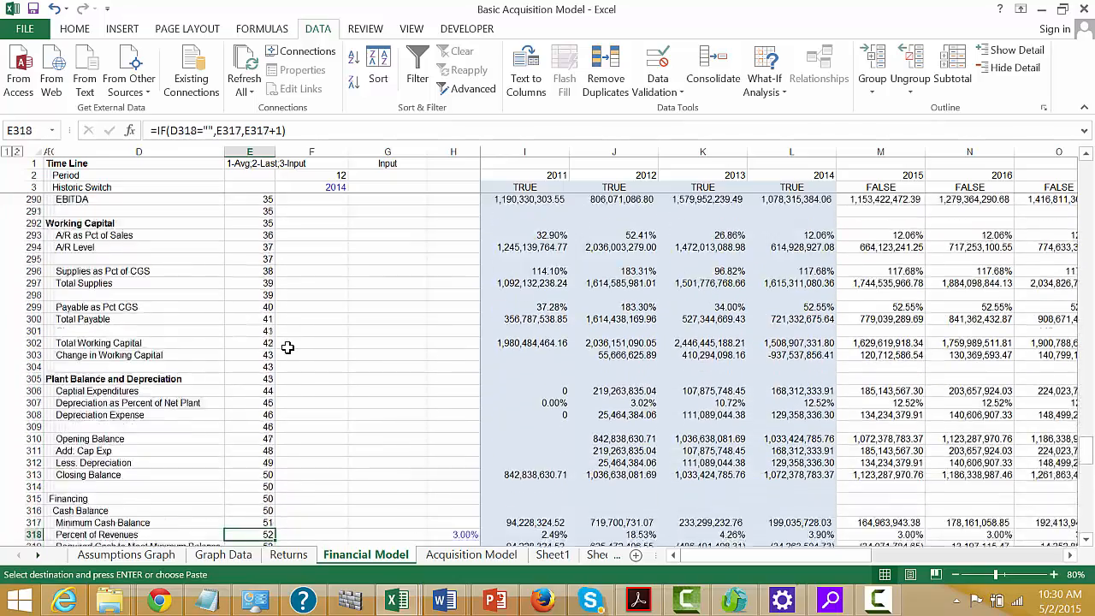
# - Look over the Financing section's cash balance, interest income and debt rows
pyautogui.press('Down')
pyautogui.press('Down')
pyautogui.press('Down')
pyautogui.press('Down')
pyautogui.press('Down')
pyautogui.press('Down')
pyautogui.press('Down')
pyautogui.press('Down')
pyautogui.press('Down')
pyautogui.press('Down')
pyautogui.press('Down')
pyautogui.press('Down')
pyautogui.press('Down')
pyautogui.press('Down')
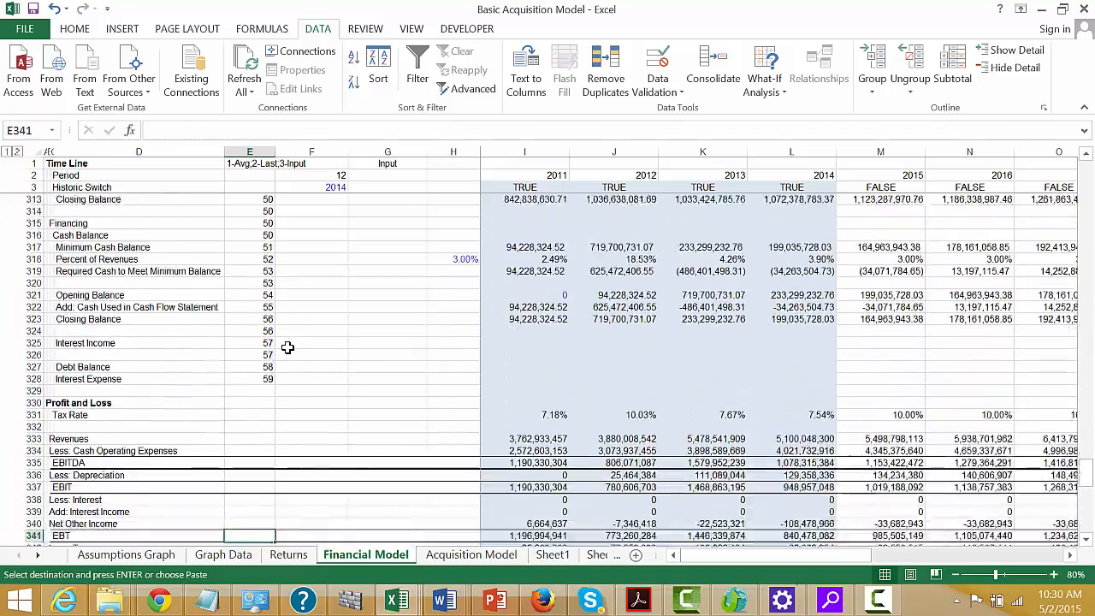
# - Review the Profit and Loss and Cash Flow statements down to Net Cash Flow
pyautogui.press('Down')
pyautogui.press('Down')
pyautogui.press('Down')
pyautogui.press('Down')
pyautogui.press('Down')
pyautogui.press('Down')
pyautogui.press('Down')
pyautogui.press('Down')
pyautogui.press('Down')
pyautogui.press('Down')
pyautogui.press('Down')
pyautogui.press('Down')
pyautogui.press('Down')
pyautogui.press('Down')
pyautogui.press('Down')
pyautogui.press('Down')
pyautogui.press('Down')
pyautogui.press('Down')
pyautogui.press('Down')
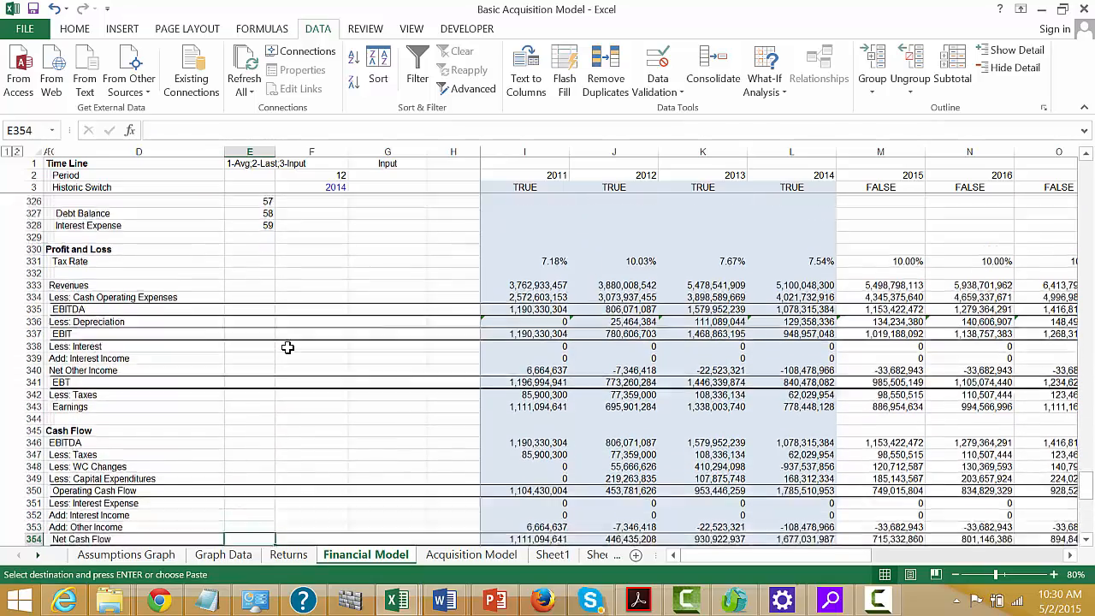
# - Examine the dividend cash flow, the Balance Sheet with its checks, and the Financial Ratios
pyautogui.press('Down')
pyautogui.press('Down')
pyautogui.press('Down')
pyautogui.press('Down')
pyautogui.press('Down')
pyautogui.press('Down')
pyautogui.press('Down')
pyautogui.press('Down')
pyautogui.press('Down')
pyautogui.press('Down')
pyautogui.press('Down')
pyautogui.press('Down')
pyautogui.press('Down')
pyautogui.press('Down')
pyautogui.press('Down')
pyautogui.press('Down')
pyautogui.press('Down')
pyautogui.press('Down')
pyautogui.press('Down')
pyautogui.press('Down')
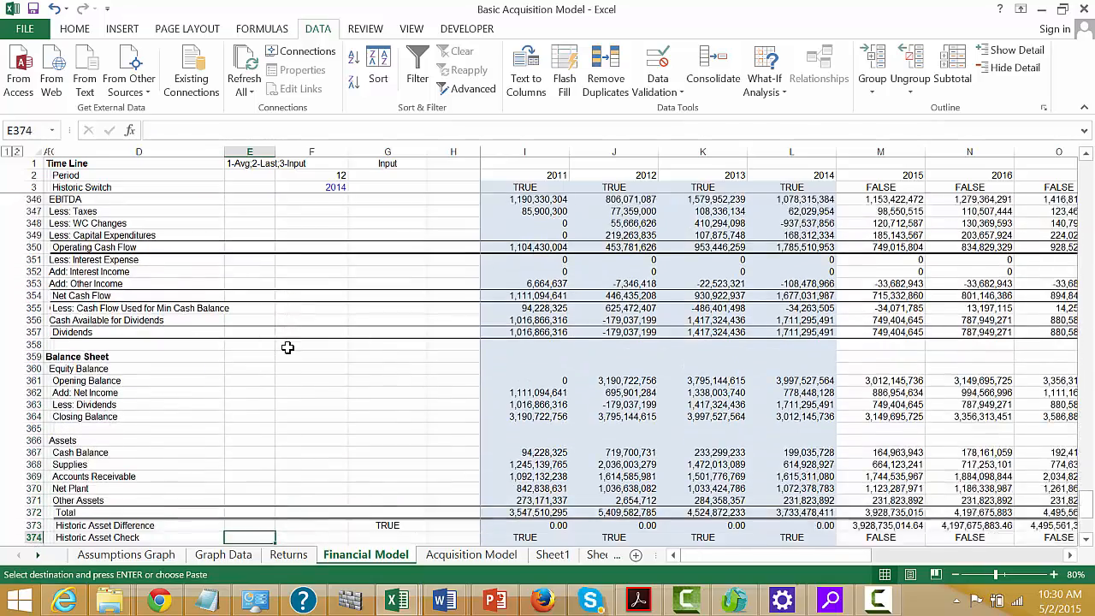
pyautogui.press('Down')
pyautogui.press('Down')
pyautogui.press('Down')
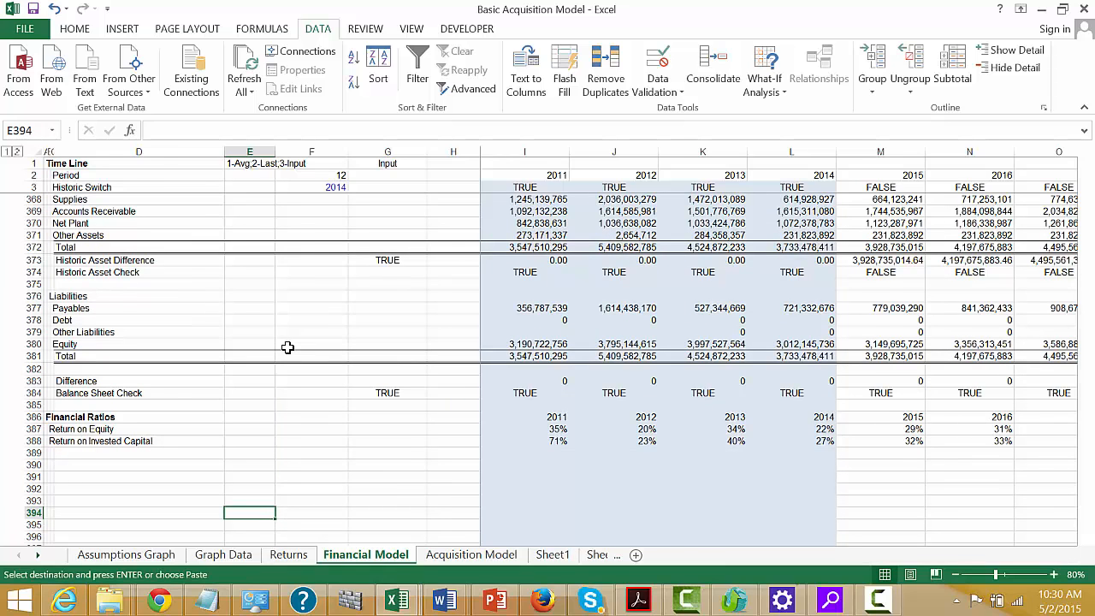
# - Review the Acquisition Model sheet from the Pro-Forma Balance Sheet back through Synergies, Goodwill Analysis, Sources and Uses, and Financing
pyautogui.hotkey('ctrl', 'pagedown')
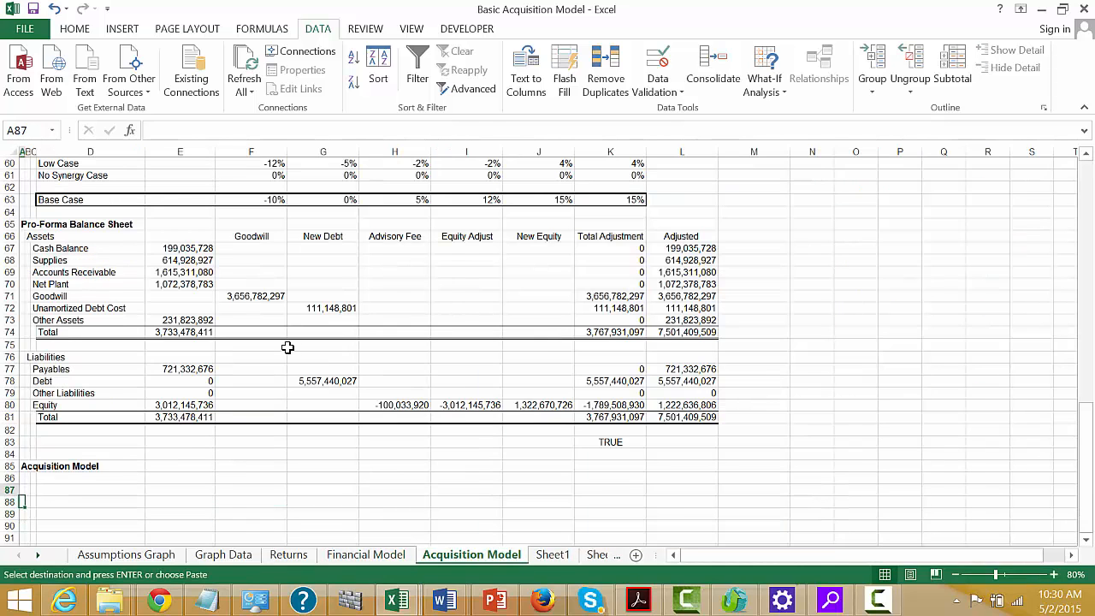
pyautogui.press('pageup')
pyautogui.press('Up')
pyautogui.press('Up')
pyautogui.press('Up')
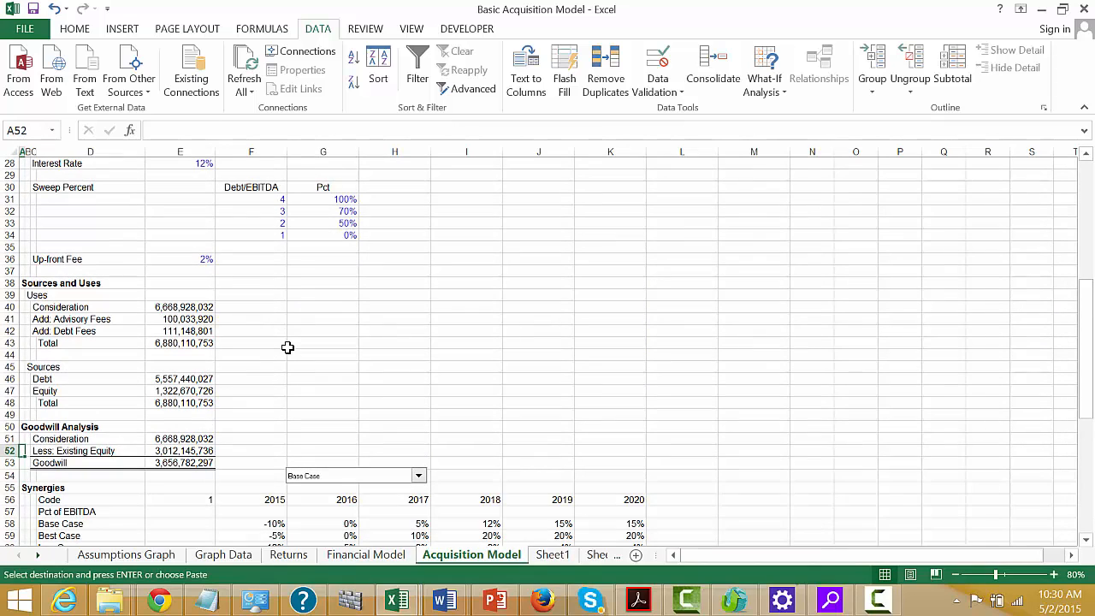
pyautogui.press('Up')
pyautogui.press('Up')
pyautogui.press('Up')
pyautogui.press('Up')
pyautogui.press('Up')
pyautogui.press('Up')
pyautogui.press('Up')
pyautogui.press('Up')
pyautogui.press('Up')
pyautogui.press('Up')
pyautogui.press('Up')
pyautogui.press('Up')
pyautogui.press('Up')
pyautogui.press('Up')
pyautogui.press('Up')
pyautogui.press('Up')
pyautogui.press('Up')
pyautogui.press('Up')
pyautogui.press('Up')
pyautogui.press('Up')
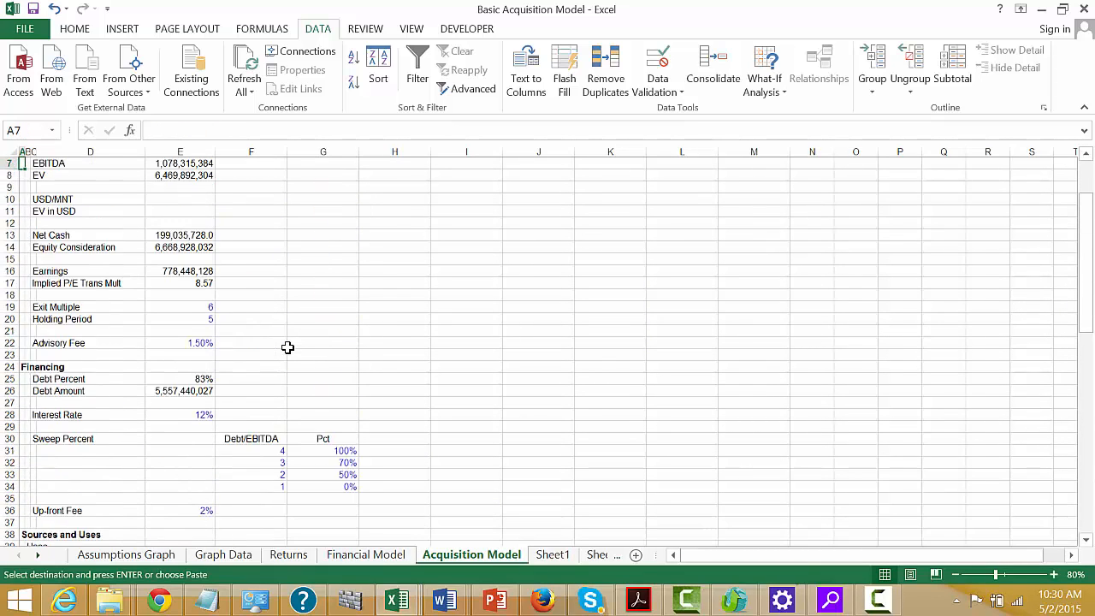
# - Examine the transaction assumptions at the start of the Acquisition Model sheet
pyautogui.press('Down')
pyautogui.press('Down')
pyautogui.press('Down')
pyautogui.press('Down')
pyautogui.press('Down')
pyautogui.press('Down')
pyautogui.press('Down')
pyautogui.press('Down')
pyautogui.press('Down')
pyautogui.press('Down')
pyautogui.press('Down')
pyautogui.press('Down')
pyautogui.press('Down')
pyautogui.press('Down')
pyautogui.press('Down')
pyautogui.press('Down')
pyautogui.press('Down')
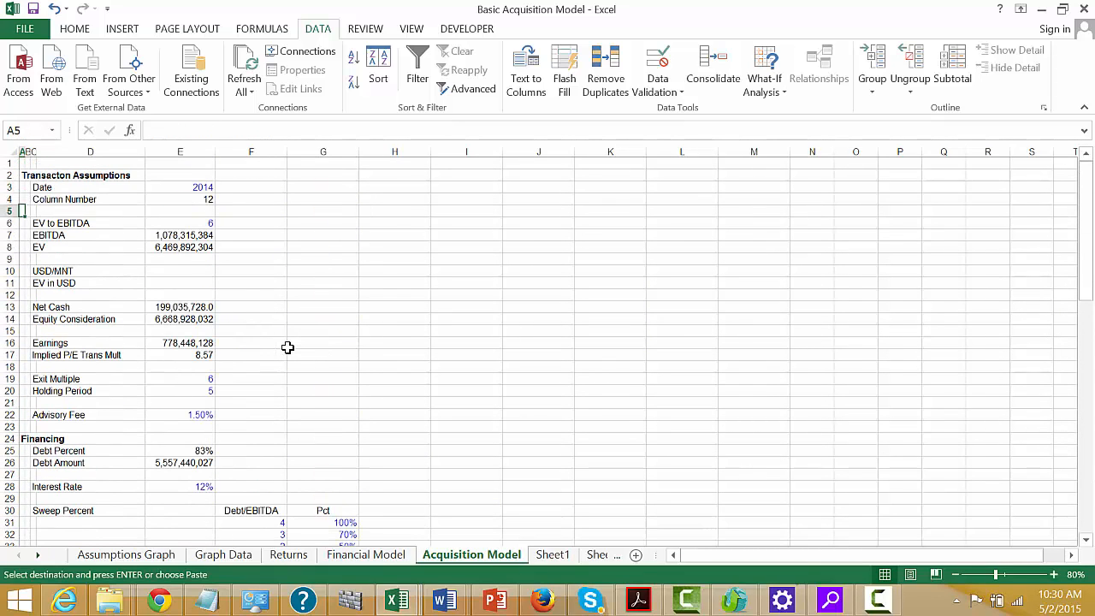
# - Insert a blank row at row 27, directly below Debt Amount in the Financing section
pyautogui.press('Down')
pyautogui.press('Down')
pyautogui.press('Down')
pyautogui.press('Down')
pyautogui.press('Down')
pyautogui.press('Down')
pyautogui.press('Down')
pyautogui.press('Down')
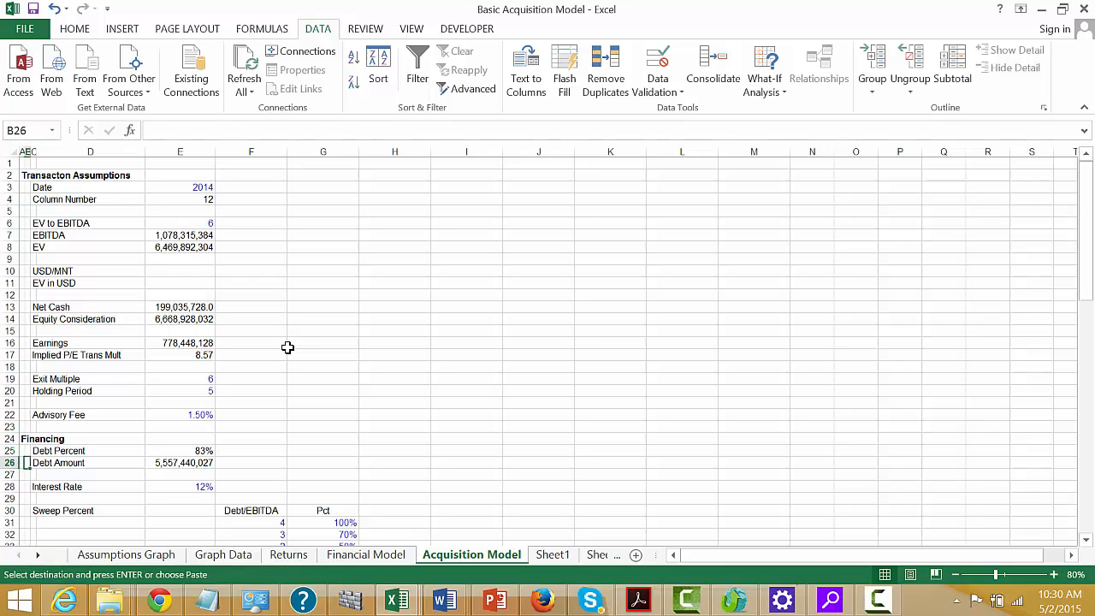
pyautogui.press('Right')
pyautogui.press('Right')
pyautogui.press('Down')
pyautogui.hotkey('shift', 'space')
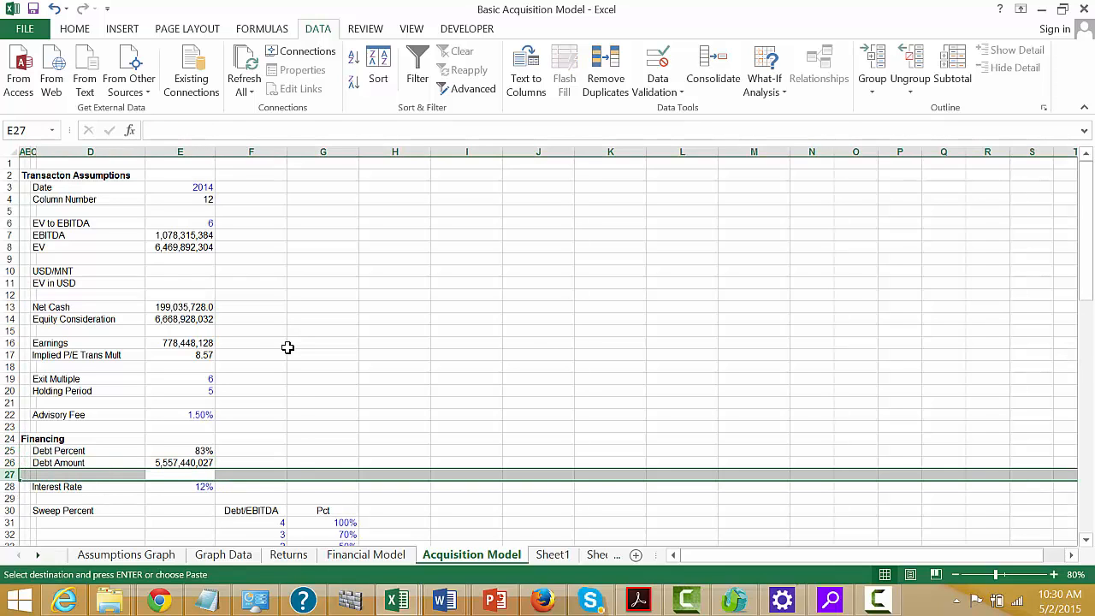
pyautogui.hotkey('ctrl', 'shift', '+')
# - Label the new row in C27 as "Debt to EBTDA"
pyautogui.press('Left')
pyautogui.press('Left')
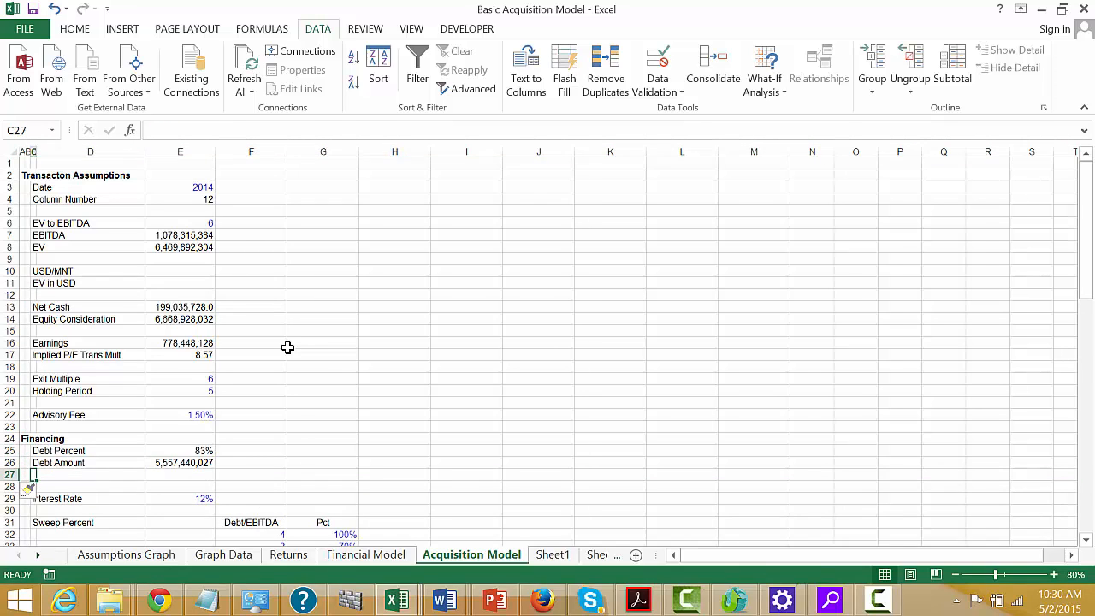
pyautogui.write('Debt to')
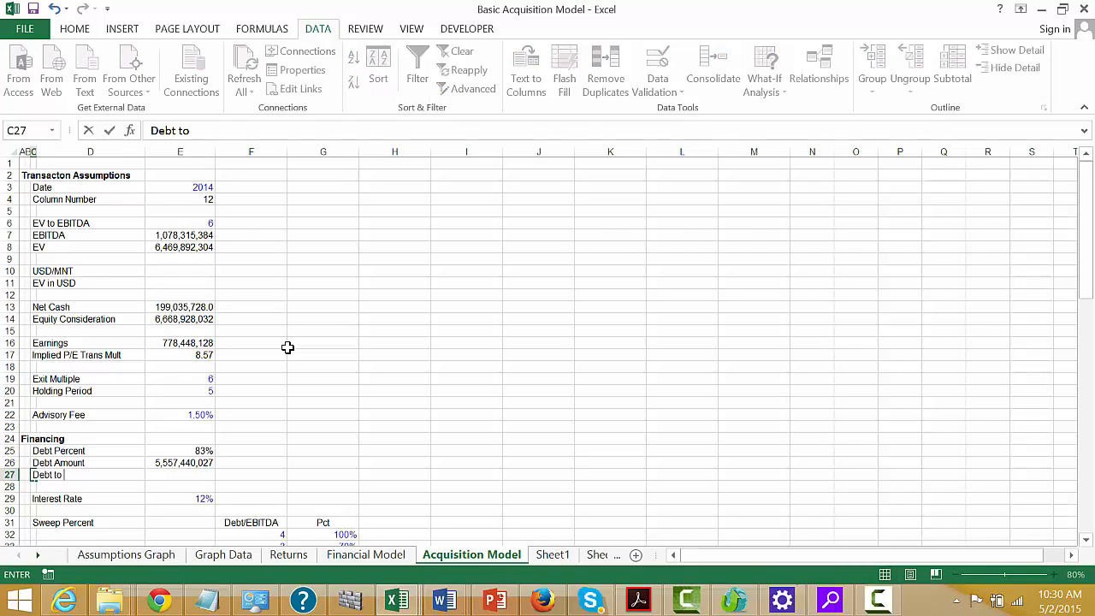
pyautogui.write(' EBIDA')
pyautogui.press('BackSpace')
pyautogui.press('BackSpace')
pyautogui.write('TD')
pyautogui.press('Return')
# - Calculate the debt multiple in E27 by dividing Debt Amount (E26) by EBITDA (E7)
pyautogui.press('Up')
pyautogui.press('Right')
pyautogui.press('Right')
pyautogui.write('=')
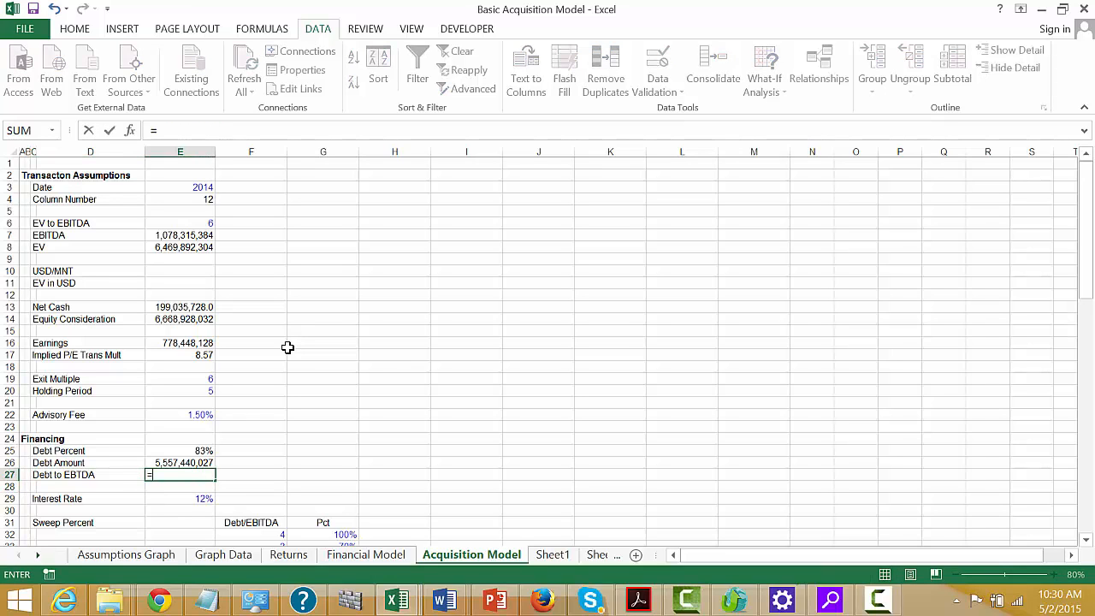
pyautogui.press('Up')
pyautogui.write('/')
pyautogui.press('Up')
pyautogui.press('Up')
pyautogui.press('Up')
pyautogui.press('Up')
pyautogui.press('Up')
pyautogui.press('Up')
pyautogui.press('Up')
pyautogui.press('Up')
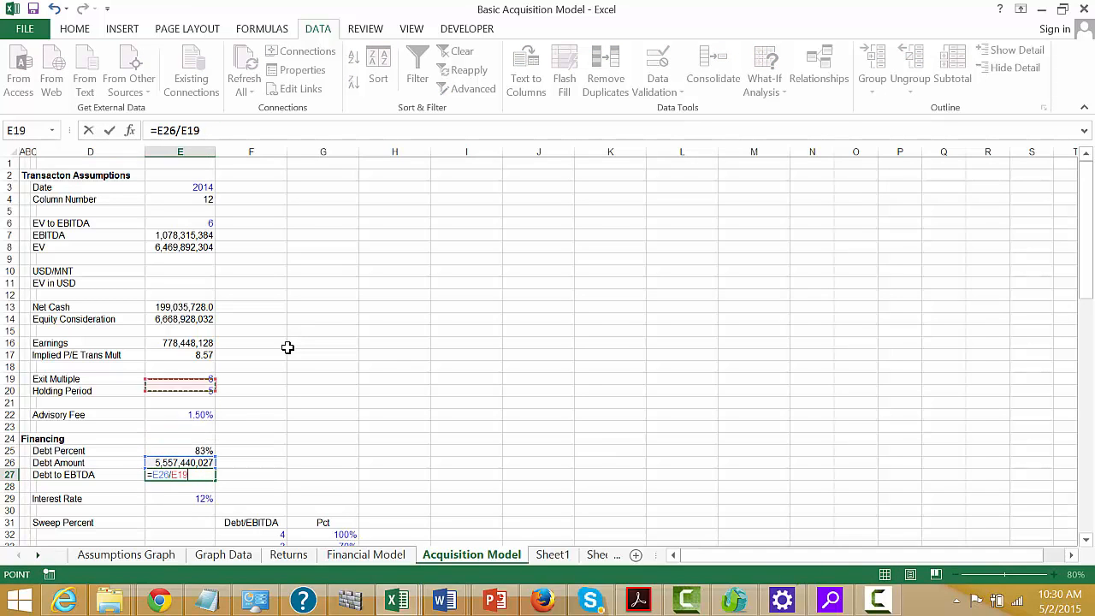
pyautogui.press('Up')
pyautogui.press('Up')
pyautogui.press('Up')
pyautogui.press('Up')
pyautogui.press('Up')
pyautogui.press('Up')
pyautogui.press('Up')
pyautogui.press('Up')
pyautogui.press('Up')
pyautogui.press('Up')
pyautogui.press('Up')
pyautogui.press('Up')
pyautogui.press('Return')
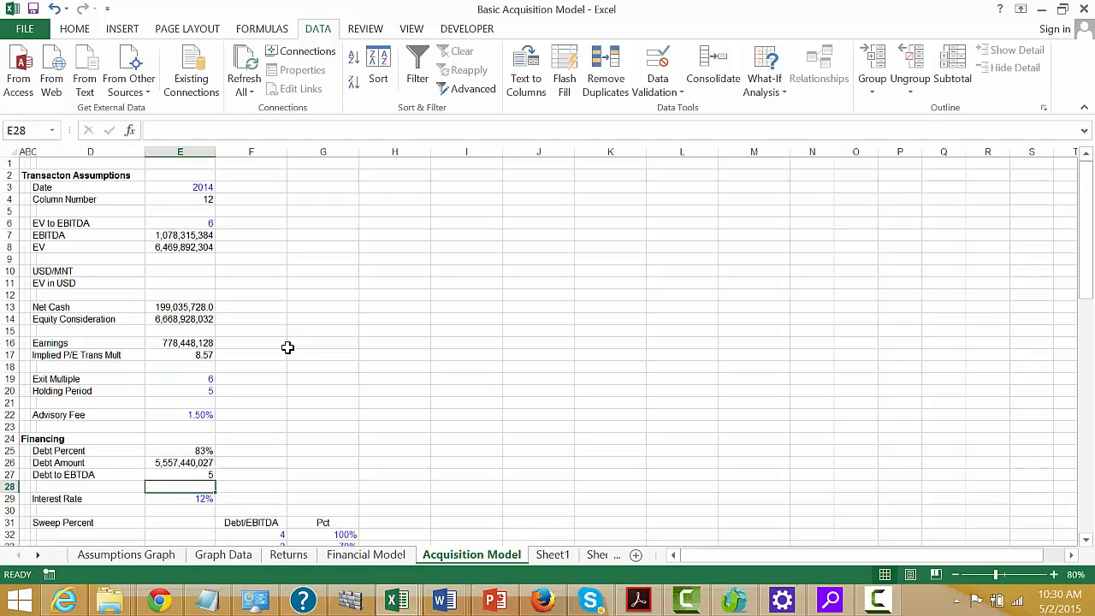
# - Look over the Sources and Uses, Goodwill Analysis, Synergies and Pro-Forma Balance Sheet sections below the Financing inputs
pyautogui.press('Up')
pyautogui.press('Down')
pyautogui.press('Down')
pyautogui.press('Down')
pyautogui.press('Down')
pyautogui.press('Down')
pyautogui.press('Down')
pyautogui.press('Down')
pyautogui.press('Down')
pyautogui.press('Down')
pyautogui.press('Down')
pyautogui.press('Down')
pyautogui.press('Down')
pyautogui.press('Down')
pyautogui.press('Down')
pyautogui.press('Down')
pyautogui.press('Down')
pyautogui.press('Down')
pyautogui.press('Down')
pyautogui.press('Down')
pyautogui.press('Down')
pyautogui.press('Down')
pyautogui.press('Down')
pyautogui.press('Down')
pyautogui.press('Down')
pyautogui.press('Down')
pyautogui.press('Down')
pyautogui.press('Down')
pyautogui.press('Down')
pyautogui.press('Down')
pyautogui.press('Down')
pyautogui.press('Down')
pyautogui.press('Down')
pyautogui.press('Down')
pyautogui.press('Down')
pyautogui.press('Down')
pyautogui.press('Down')
pyautogui.press('Down')
pyautogui.press('Down')
pyautogui.press('Down')
pyautogui.press('Down')
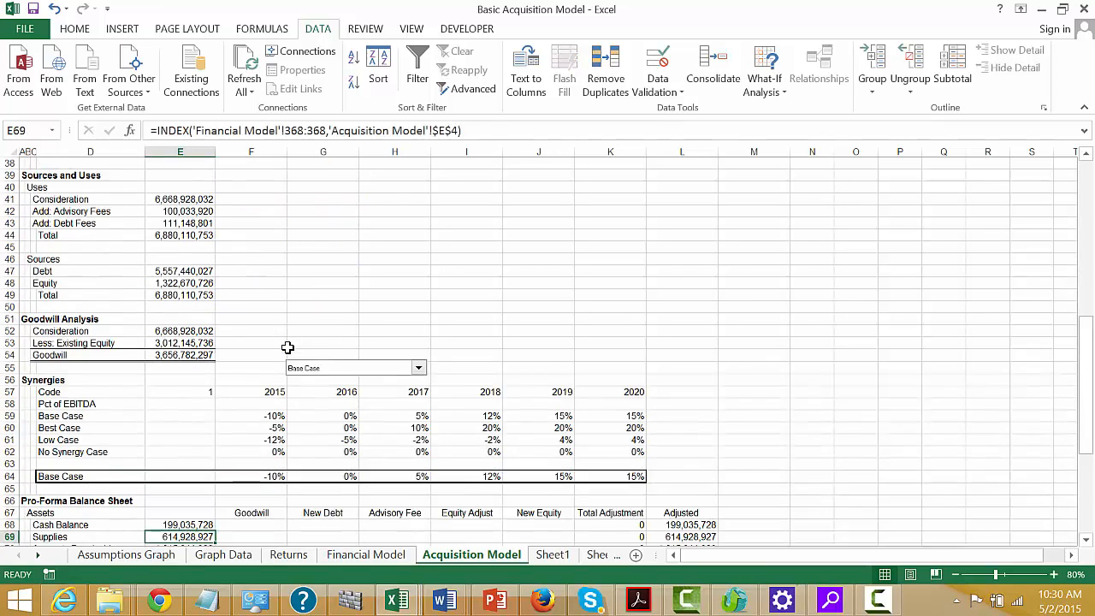
# - Clear the "Acquisition Model" heading from cell A86 below the Pro-Forma Balance Sheet
pyautogui.press('Up')
pyautogui.press('Up')
pyautogui.press('Up')
pyautogui.press('Up')
pyautogui.press('Up')
pyautogui.press('Up')
pyautogui.press('Up')
pyautogui.press('Up')
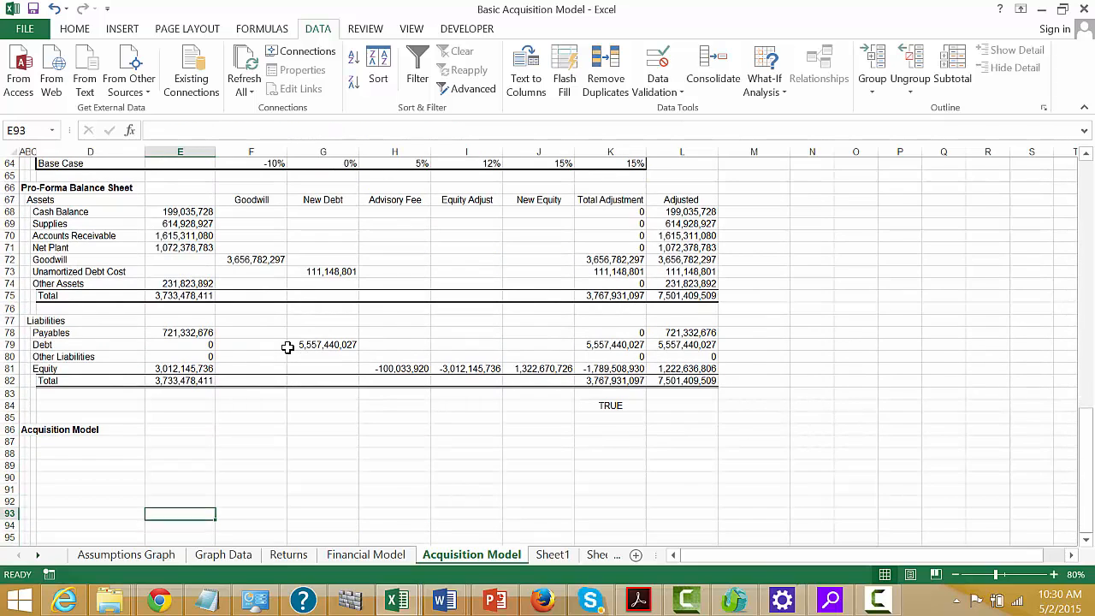
pyautogui.press('Left')
pyautogui.press('Left')
pyautogui.press('Up')
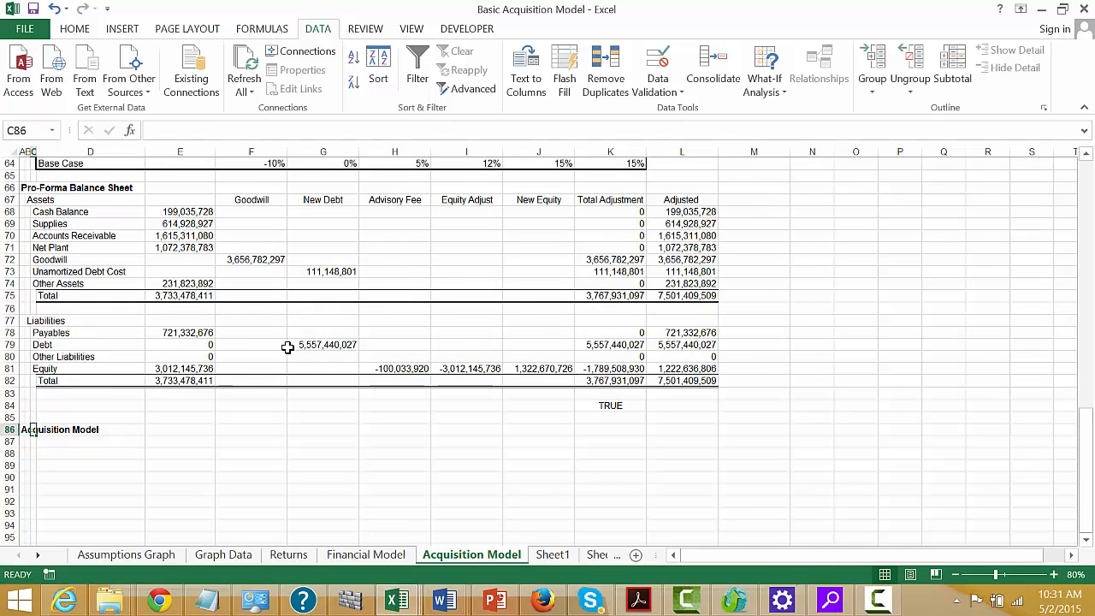
pyautogui.press('Left')
pyautogui.press('Left')
pyautogui.press('Delete')
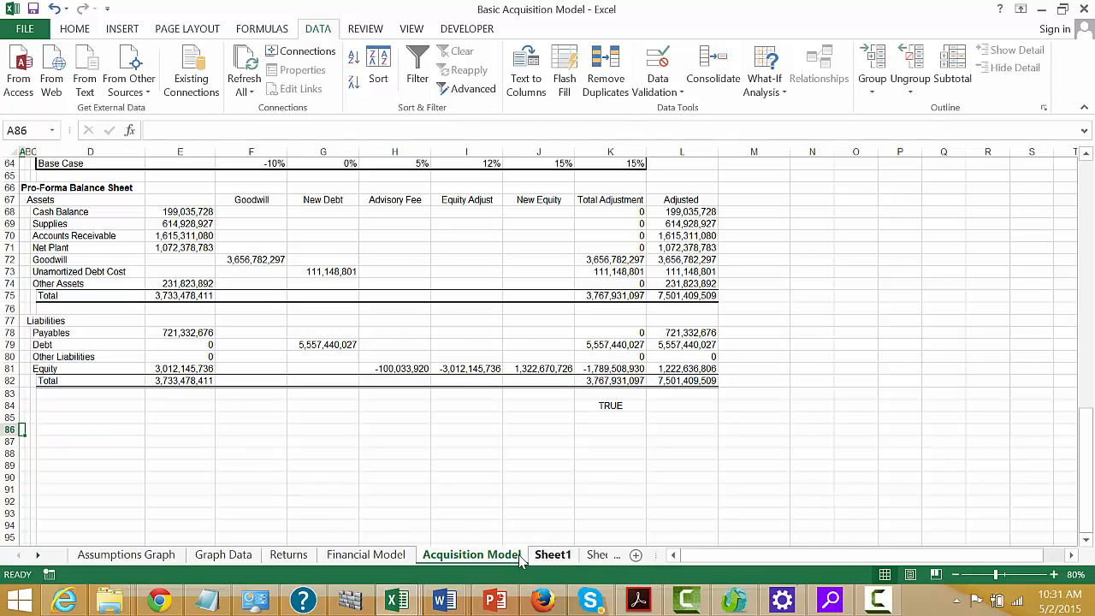
# - Insert a new worksheet before Sheet1 and narrow its columns A to C into thin indent columns
pyautogui.click(552, 555)
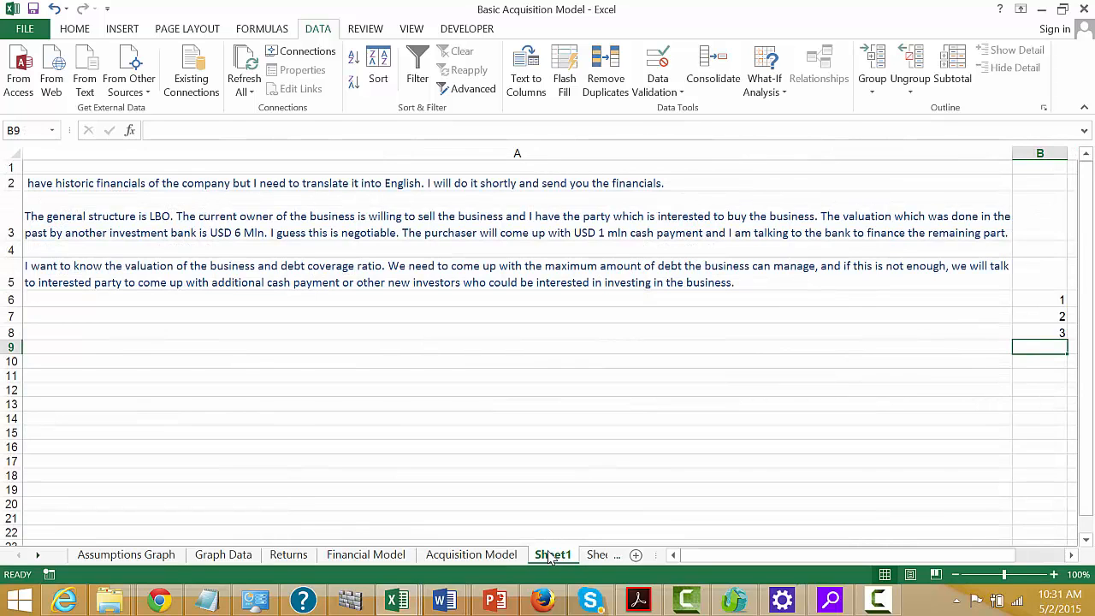
pyautogui.hotkey('shift', 'F11')
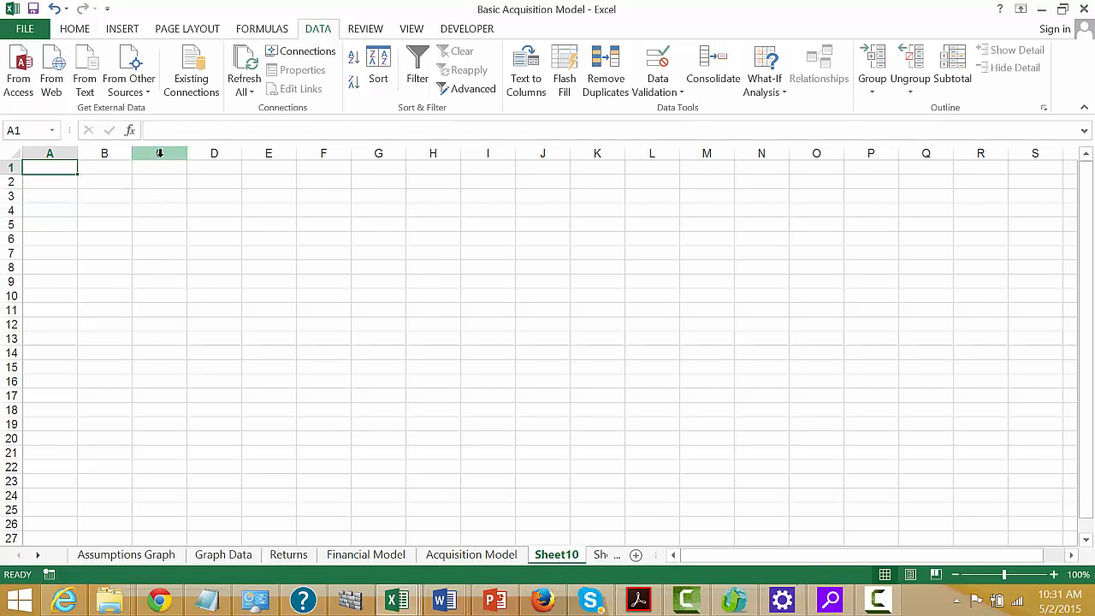
pyautogui.moveTo(159, 152); pyautogui.dragTo(7, 167)
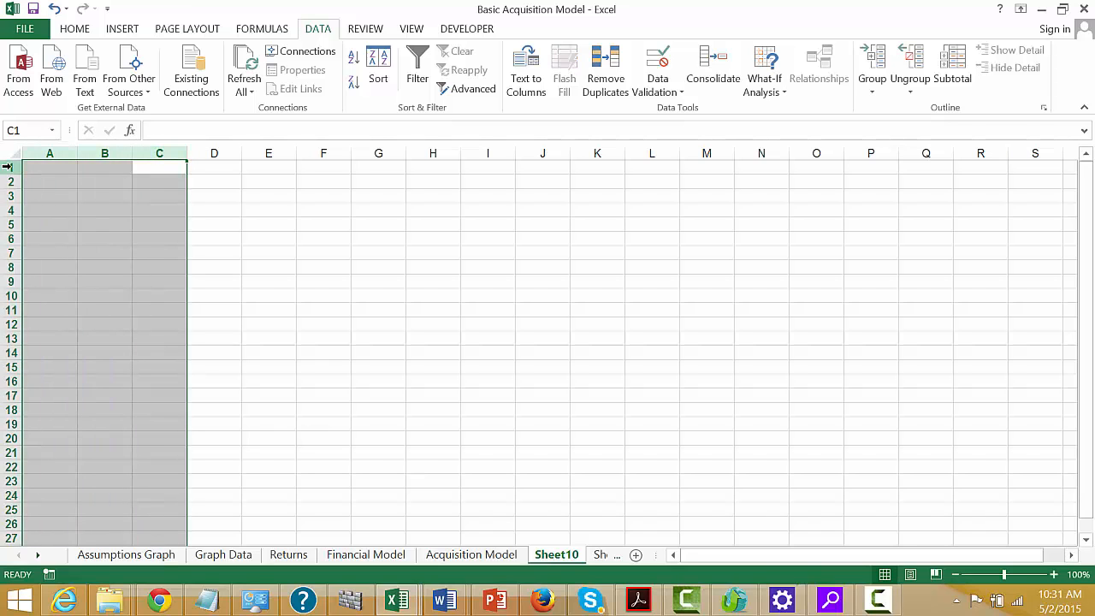
pyautogui.moveTo(76, 152); pyautogui.dragTo(29, 153)
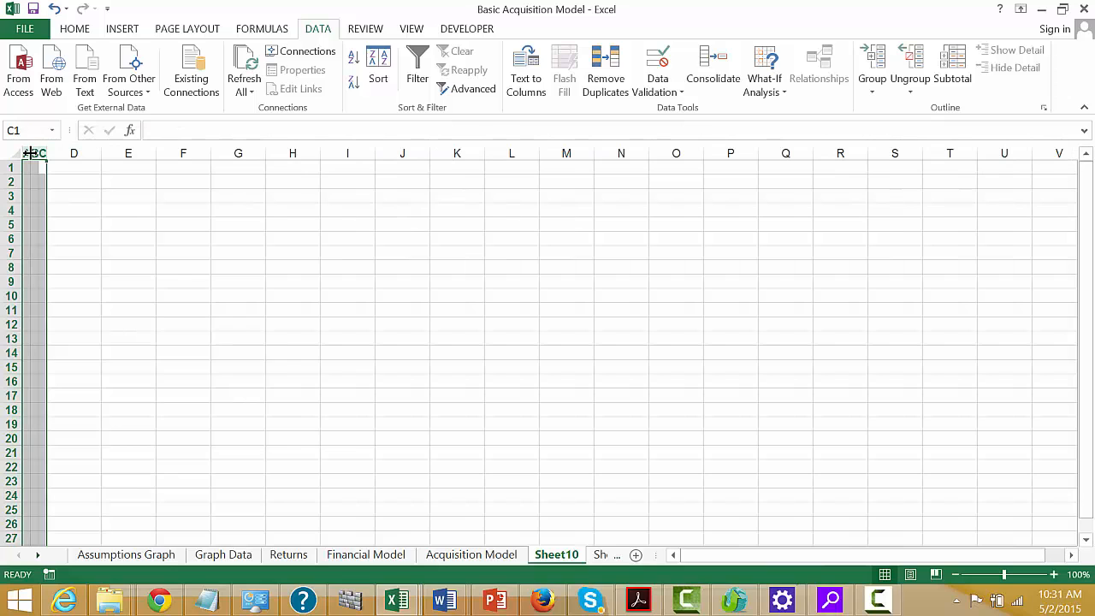
# - Enter the heading "Timeline" in A1 and widen column D to more than three times its width
pyautogui.click(28, 210)
pyautogui.hotkey('ctrl', 'Home')
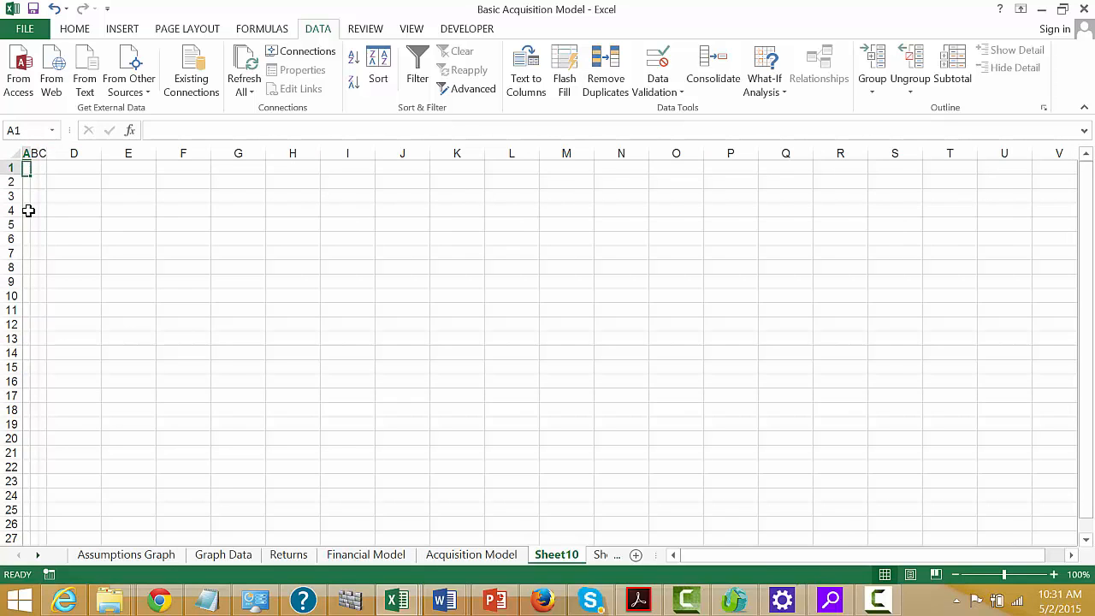
pyautogui.write('Timeline')
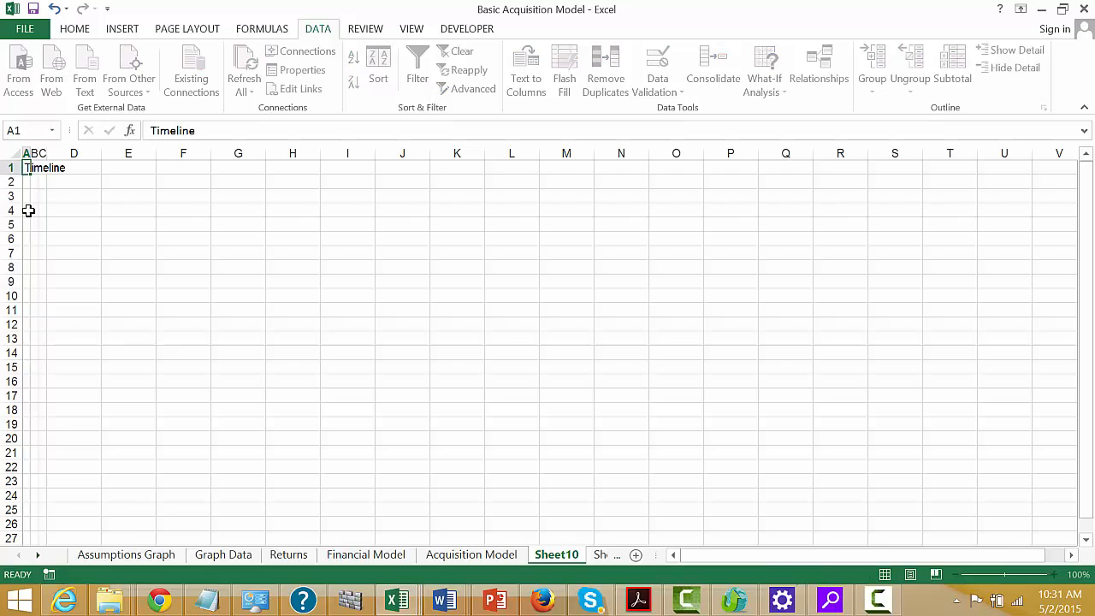
pyautogui.press('Return')
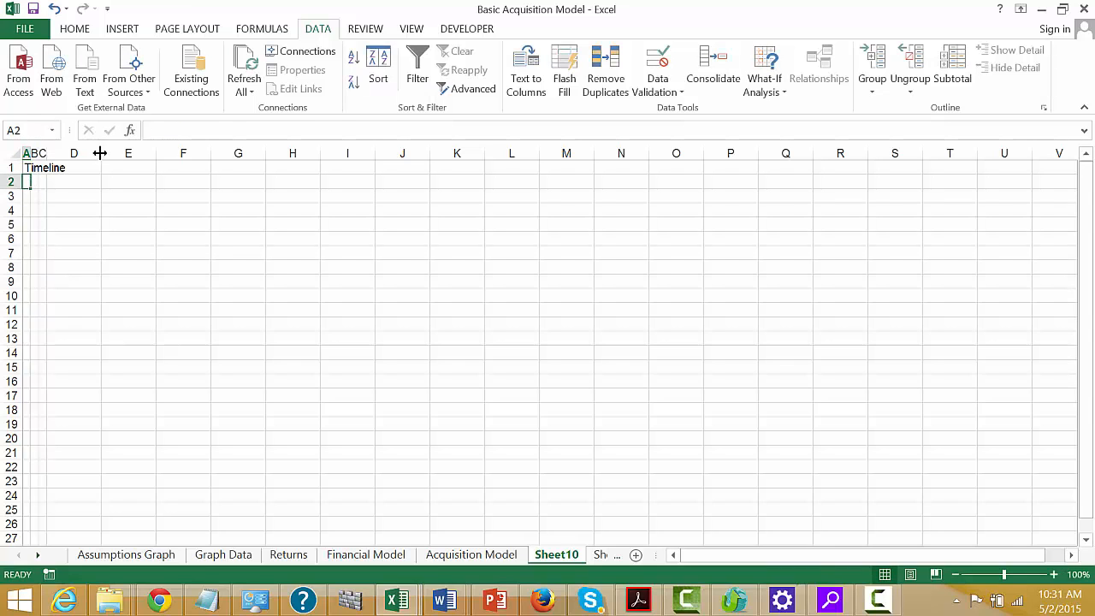
pyautogui.moveTo(98, 151); pyautogui.dragTo(233, 159)
# - Enter the indented label "Year" in B2 beneath the Timeline heading
pyautogui.press('Down')
pyautogui.press('Up')
pyautogui.press('Right')
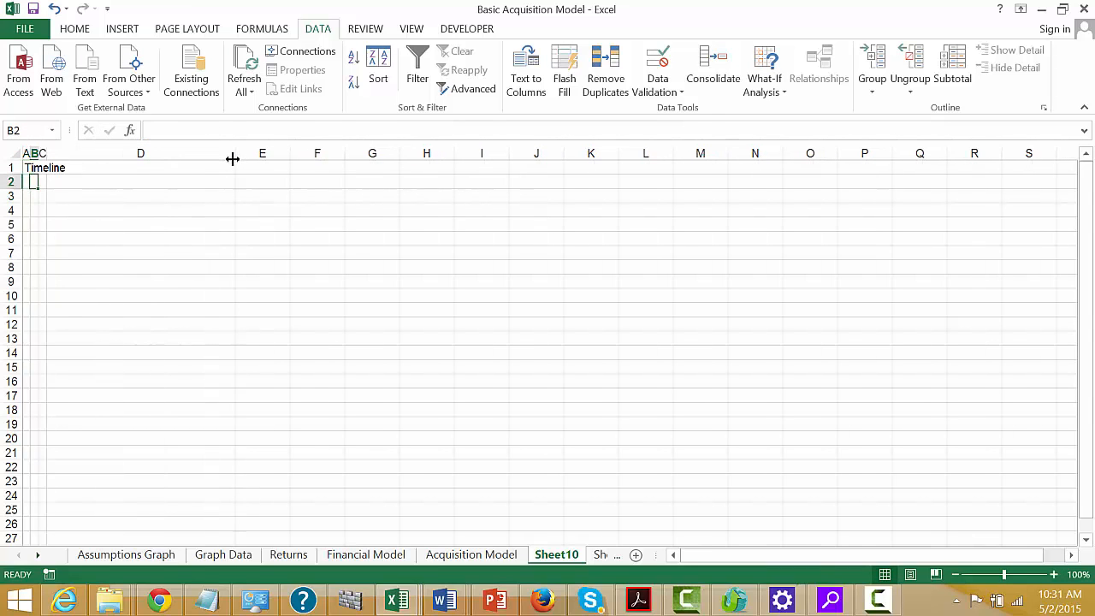
pyautogui.write('Year')
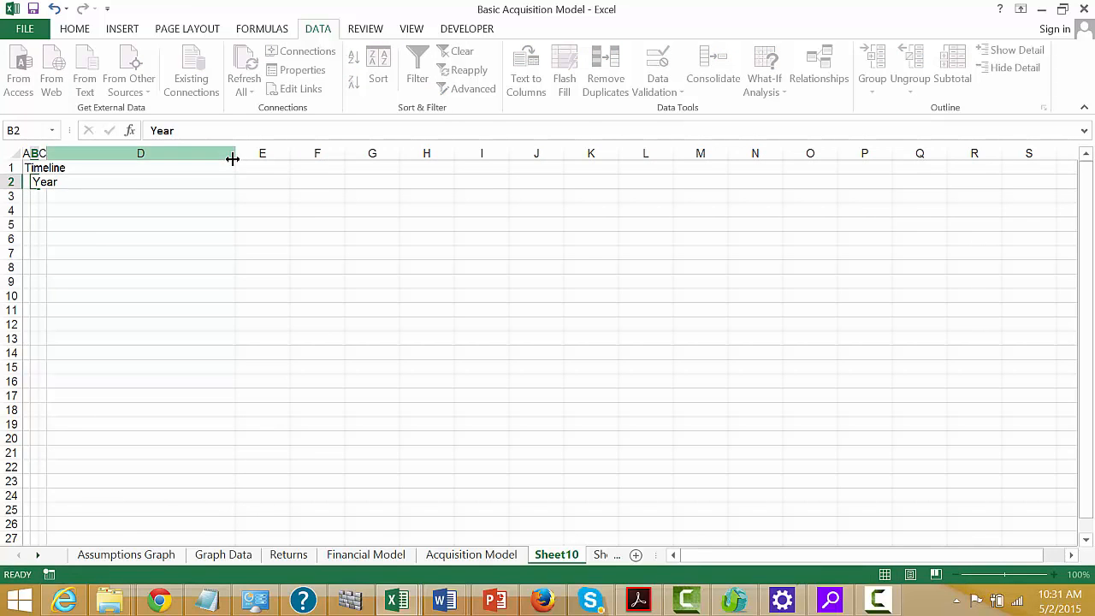
# - Link the first year in E2 to the transaction date in E3 of the Acquisition Model sheet
pyautogui.press('Right')
pyautogui.press('Right')
pyautogui.press('Right')
pyautogui.write('=')
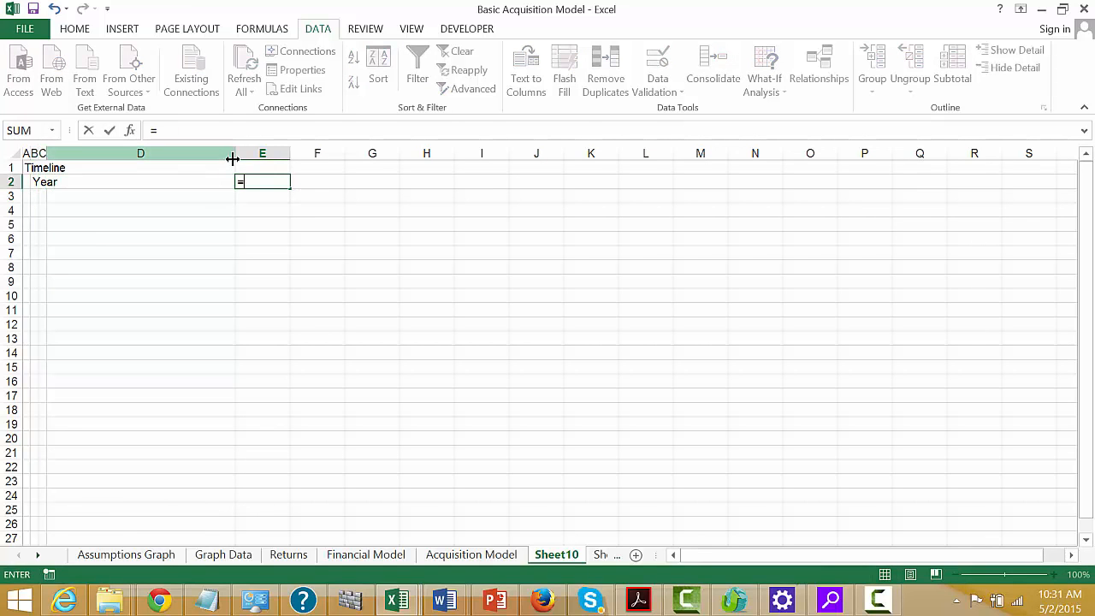
pyautogui.hotkey('ctrl', 'pageup')
pyautogui.press('Up')
pyautogui.press('Up')
pyautogui.press('Up')
pyautogui.press('Up')
pyautogui.press('Up')
pyautogui.press('Up')
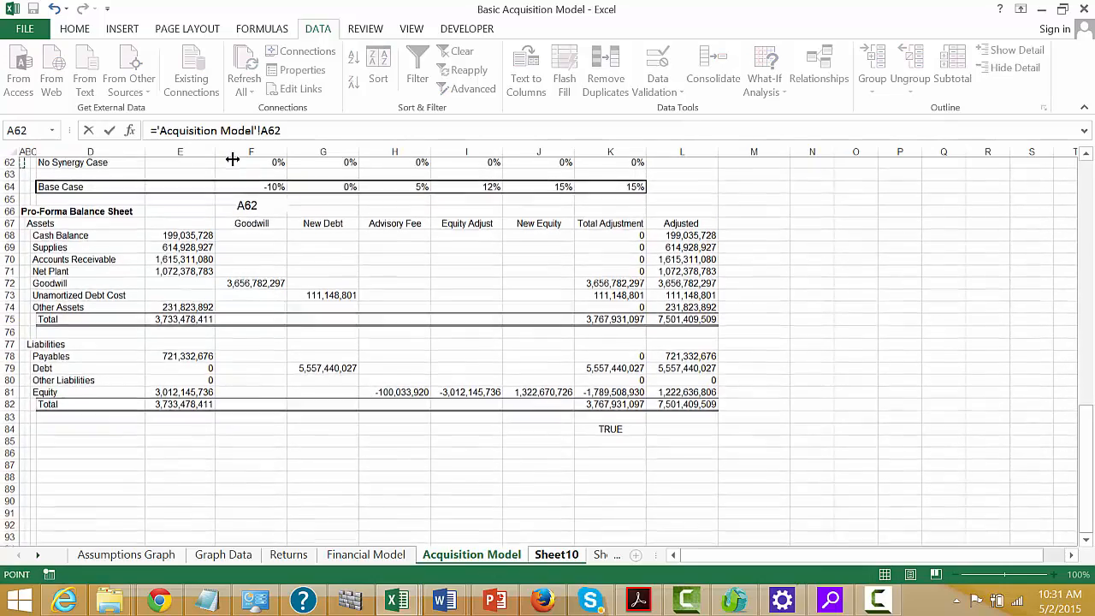
pyautogui.press('Up')
pyautogui.press('Up')
pyautogui.press('Up')
pyautogui.press('Up')
pyautogui.press('Up')
pyautogui.press('Up')
pyautogui.press('Up')
pyautogui.press('Up')
pyautogui.press('Up')
pyautogui.press('Up')
pyautogui.press('Up')
pyautogui.press('Up')
pyautogui.press('Up')
pyautogui.press('Up')
pyautogui.press('Up')
pyautogui.press('Up')
pyautogui.press('Up')
pyautogui.press('Up')
pyautogui.press('Up')
pyautogui.press('Up')
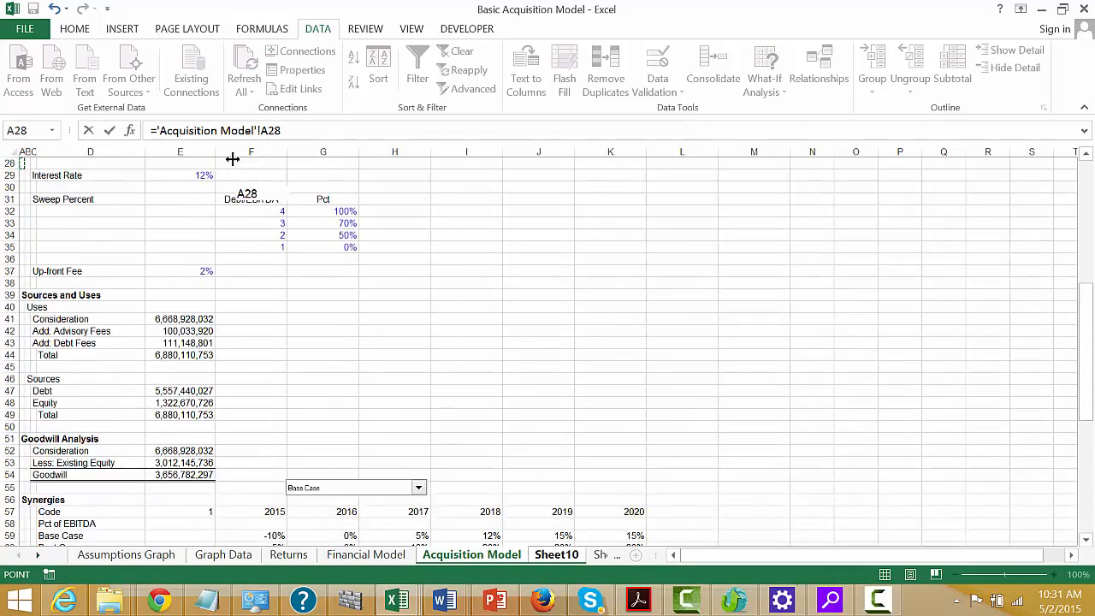
pyautogui.press('Up')
pyautogui.press('Up')
pyautogui.press('Up')
pyautogui.press('Up')
pyautogui.press('Up')
pyautogui.press('Up')
pyautogui.press('Up')
pyautogui.press('Up')
pyautogui.press('Up')
pyautogui.press('Up')
pyautogui.press('Up')
pyautogui.press('Up')
pyautogui.press('Up')
pyautogui.press('Up')
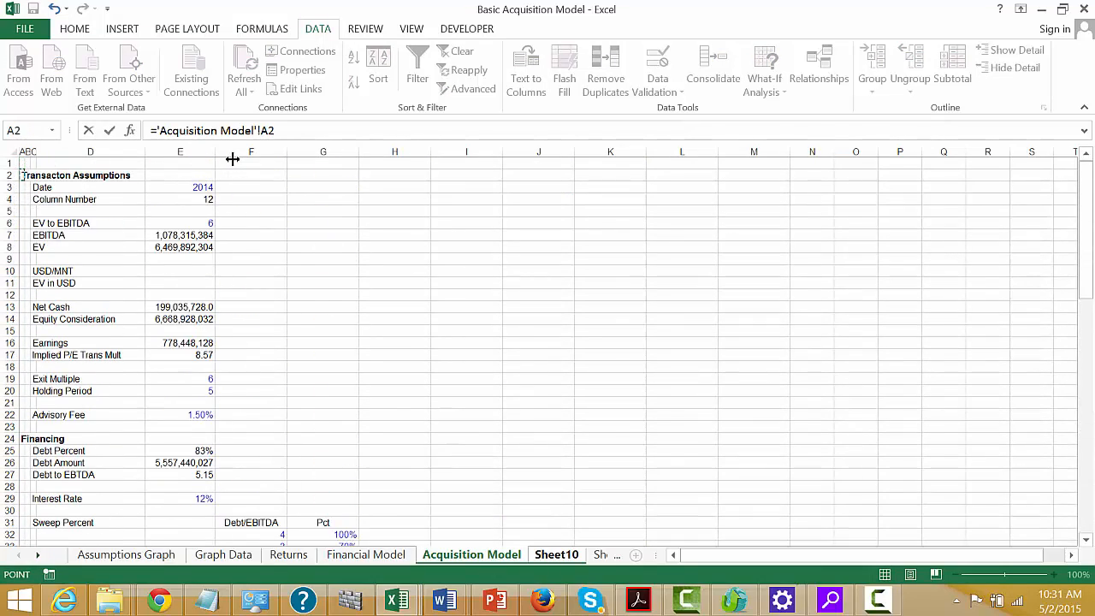
pyautogui.press('Down')
pyautogui.press('Down')
pyautogui.press('Right')
pyautogui.press('Right')
pyautogui.press('Right')
pyautogui.press('Right')
pyautogui.press('Up')
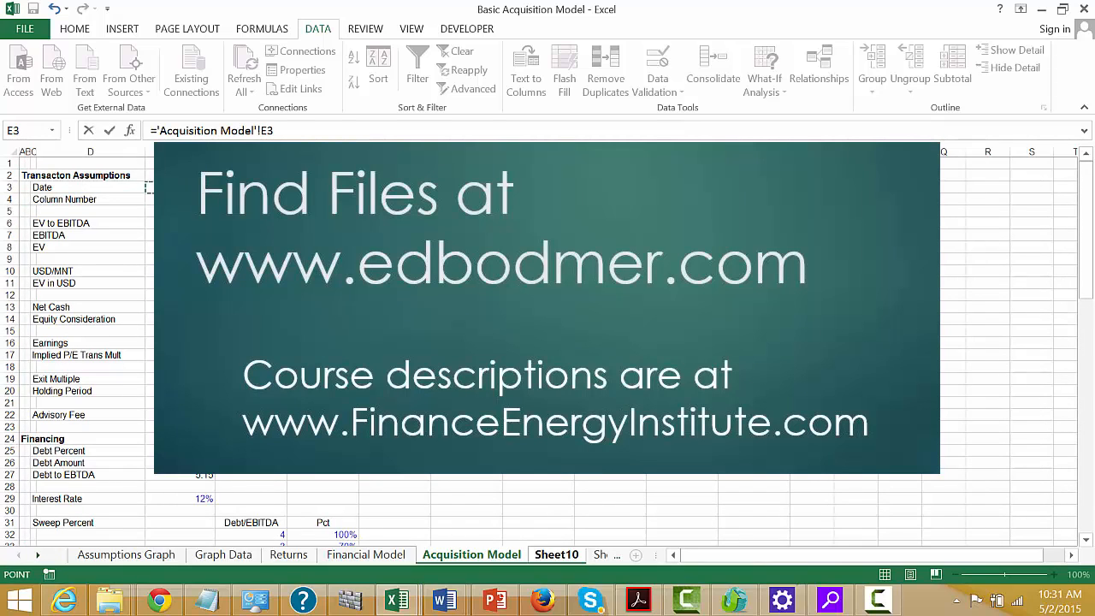
pyautogui.press('Return')
# - Enter the formula =E2+1 in F2 to calculate the year following the transaction date
pyautogui.press('Up')
pyautogui.press('Right')
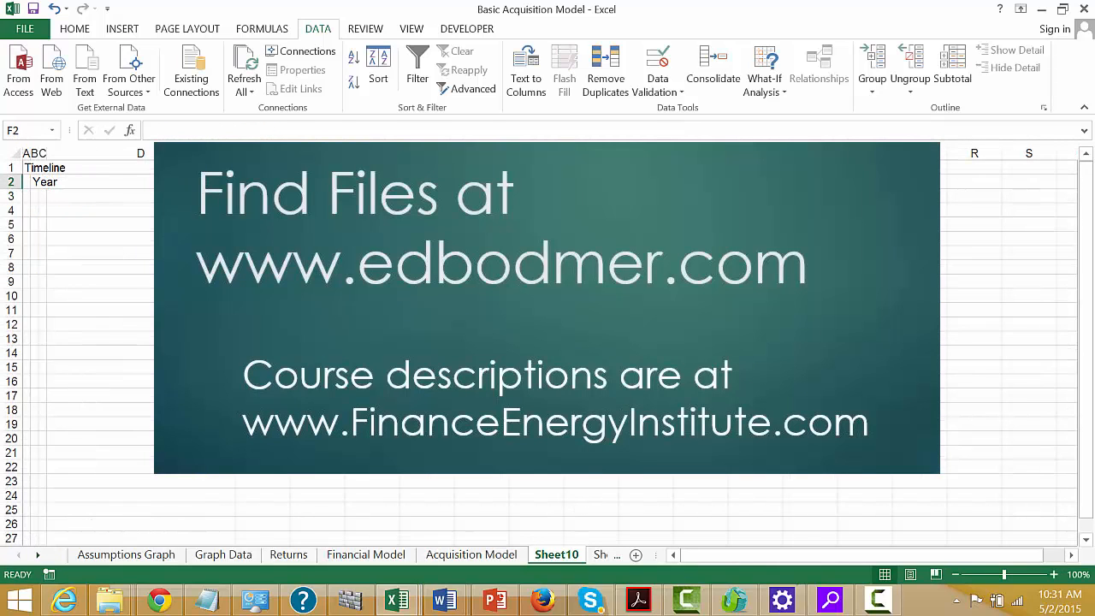
pyautogui.write('=')
pyautogui.press('Left')
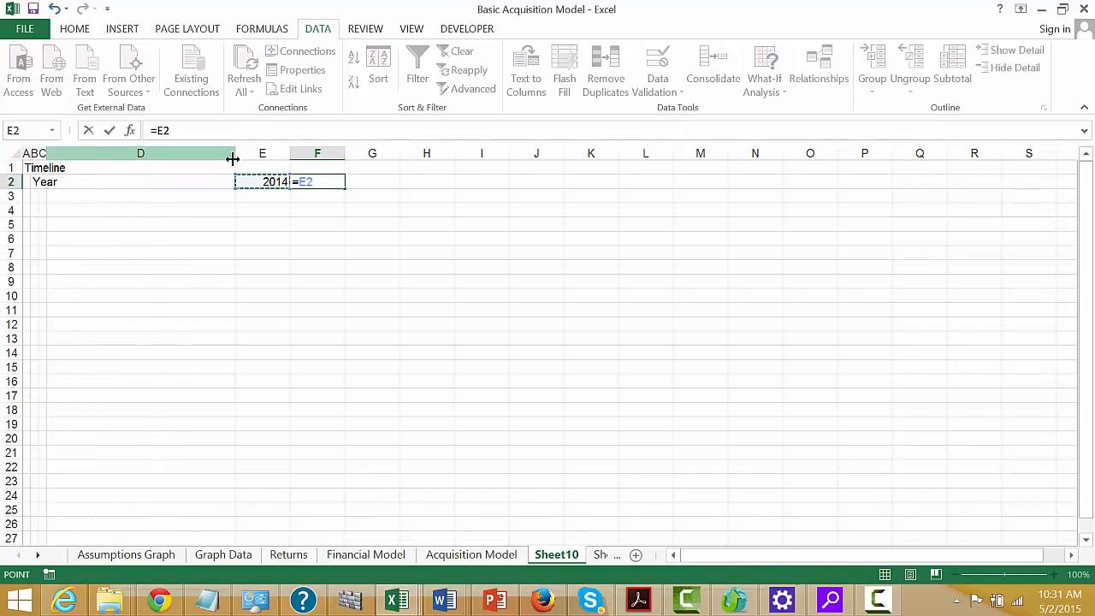
pyautogui.write('+1')
pyautogui.press('Return')
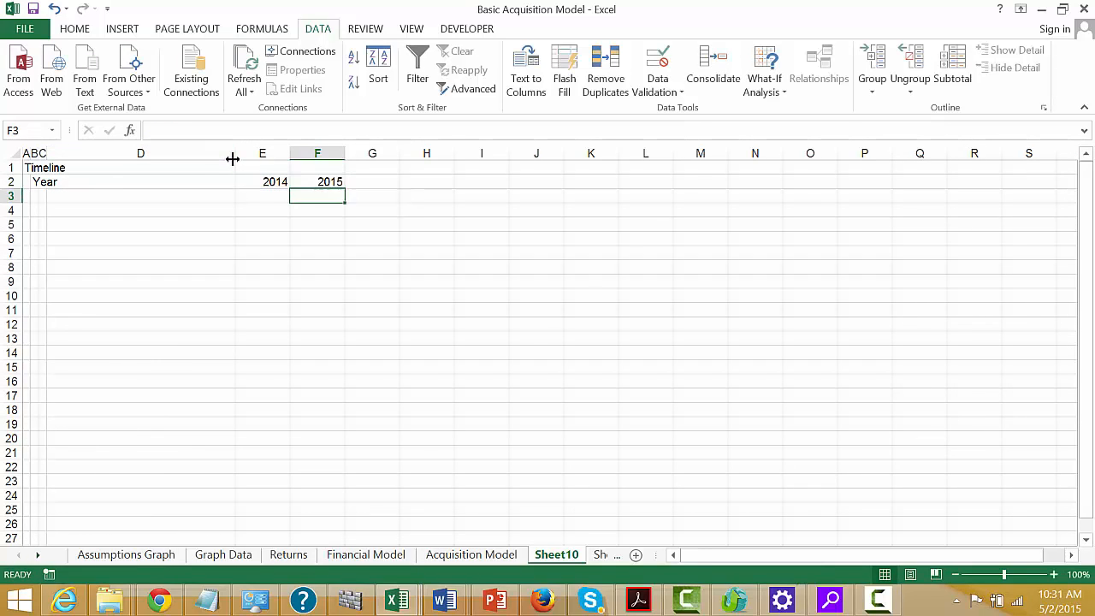
# - Fill the year formula from F2 across to K2
pyautogui.press('Up')
pyautogui.hotkey('shift', 'Right')
pyautogui.hotkey('shift', 'Right')
pyautogui.hotkey('shift', 'Right')
pyautogui.hotkey('shift', 'Right')
pyautogui.hotkey('shift', 'Right')
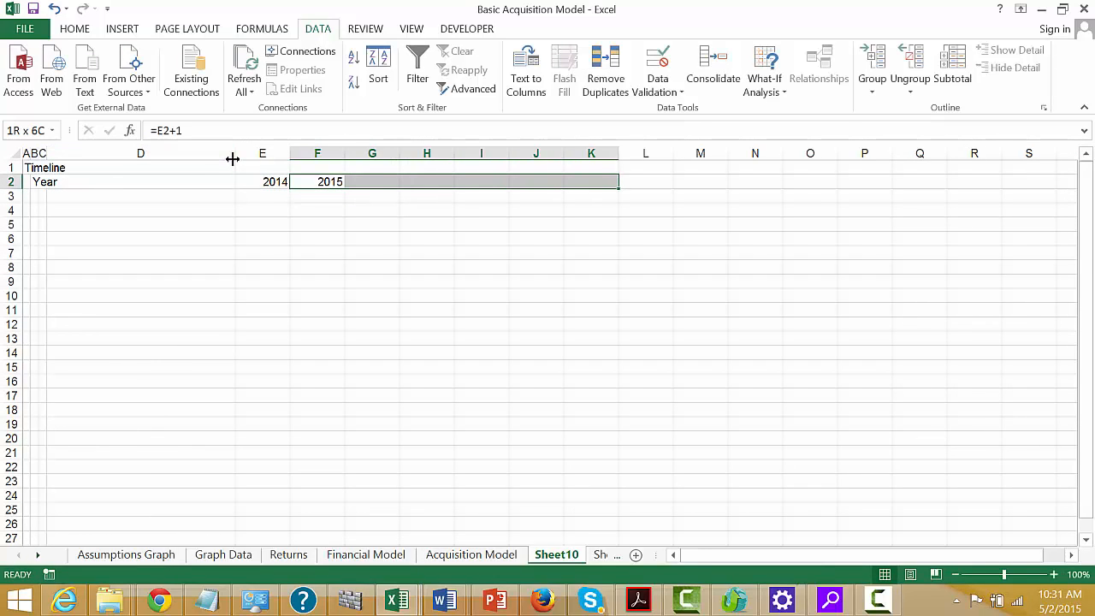
pyautogui.hotkey('ctrl', 'r')
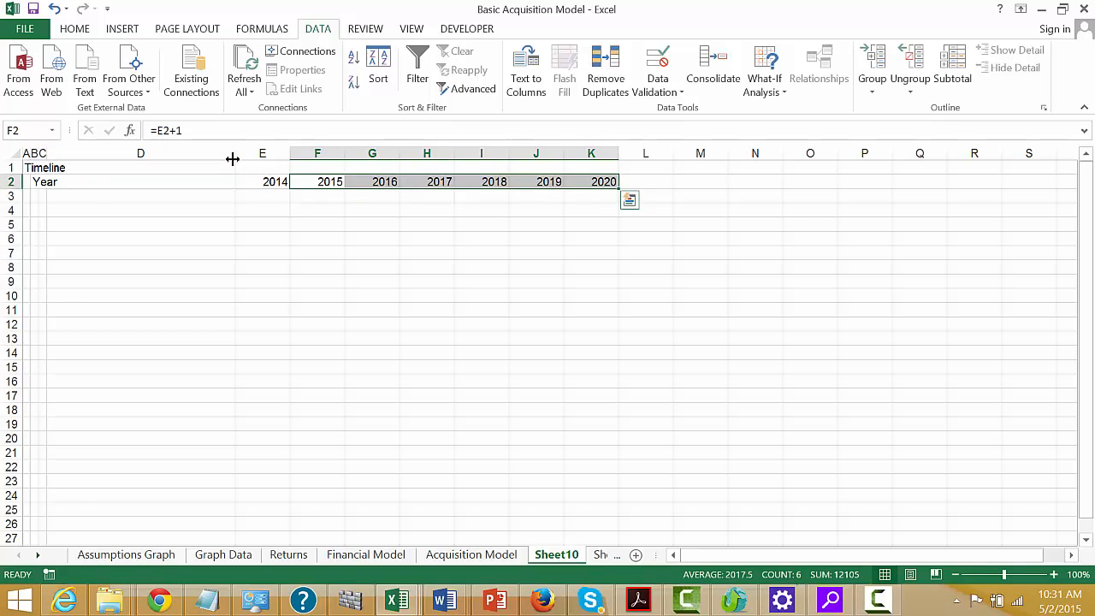
# - Check the last forecast year in the timeline of the Financial Model sheet and return to the new worksheet
pyautogui.hotkey('ctrl', 'pageup')
pyautogui.hotkey('ctrl', 'pageup')
pyautogui.press('Right')
pyautogui.press('Right')
pyautogui.press('Right')
pyautogui.press('Right')
pyautogui.press('Right')
pyautogui.press('Right')
pyautogui.press('Right')
pyautogui.press('Right')
pyautogui.press('Right')
pyautogui.press('Right')
pyautogui.press('Right')
pyautogui.press('Right')
pyautogui.press('Right')
pyautogui.press('Right')
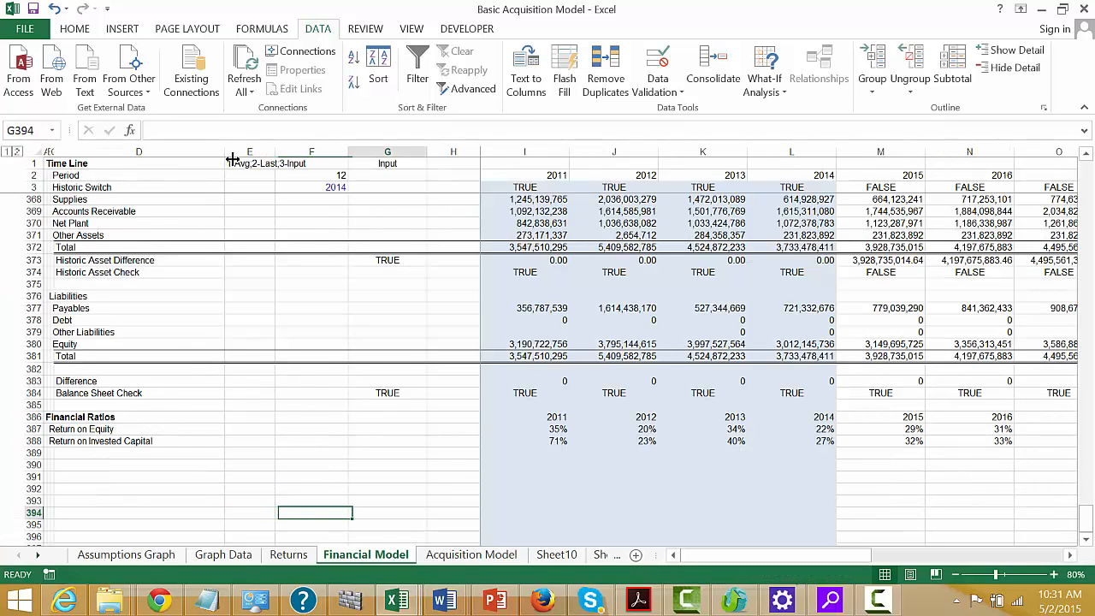
pyautogui.press('Right')
pyautogui.press('Right')
pyautogui.press('Right')
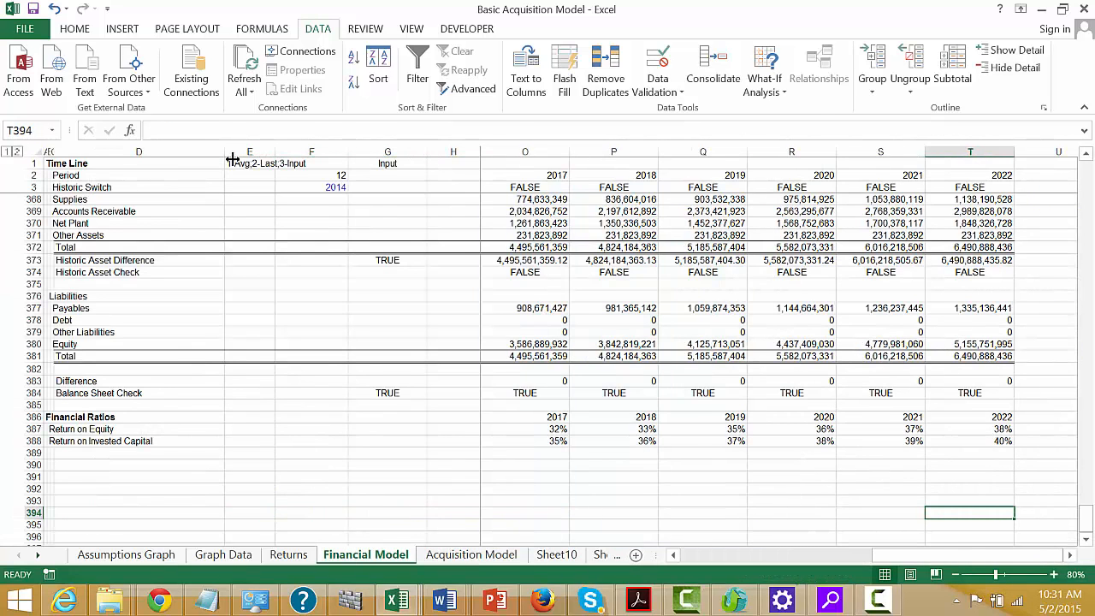
pyautogui.hotkey('ctrl', 'pagedown')
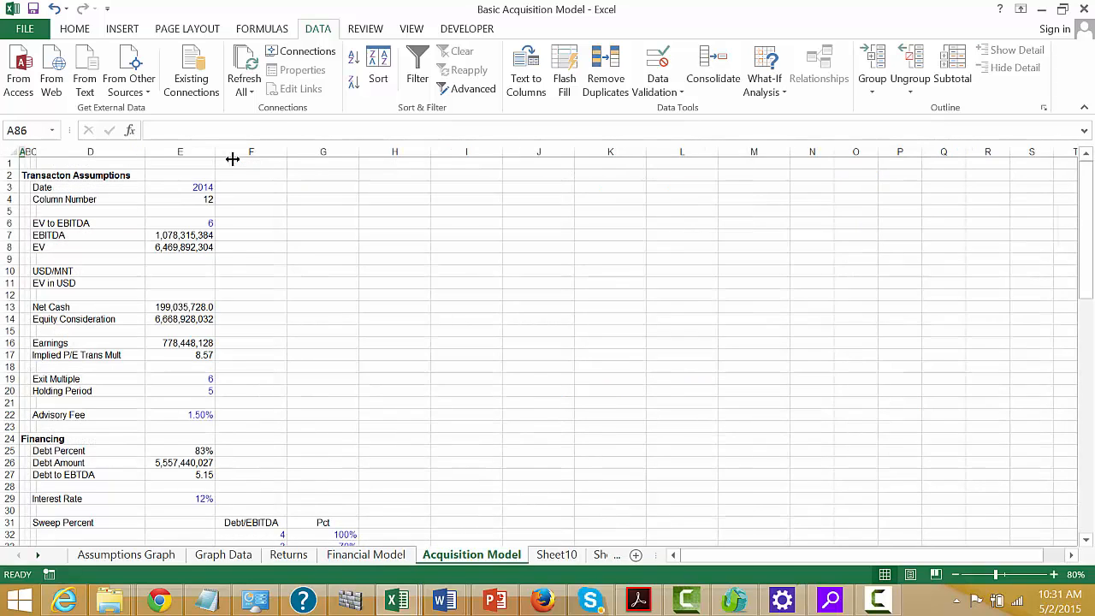
pyautogui.hotkey('ctrl', 'pagedown')
# - Extend the year formula from K2 across to M2 so the timeline runs to 2022
pyautogui.press('Right')
pyautogui.press('Right')
pyautogui.press('Right')
pyautogui.press('Right')
pyautogui.press('Right')
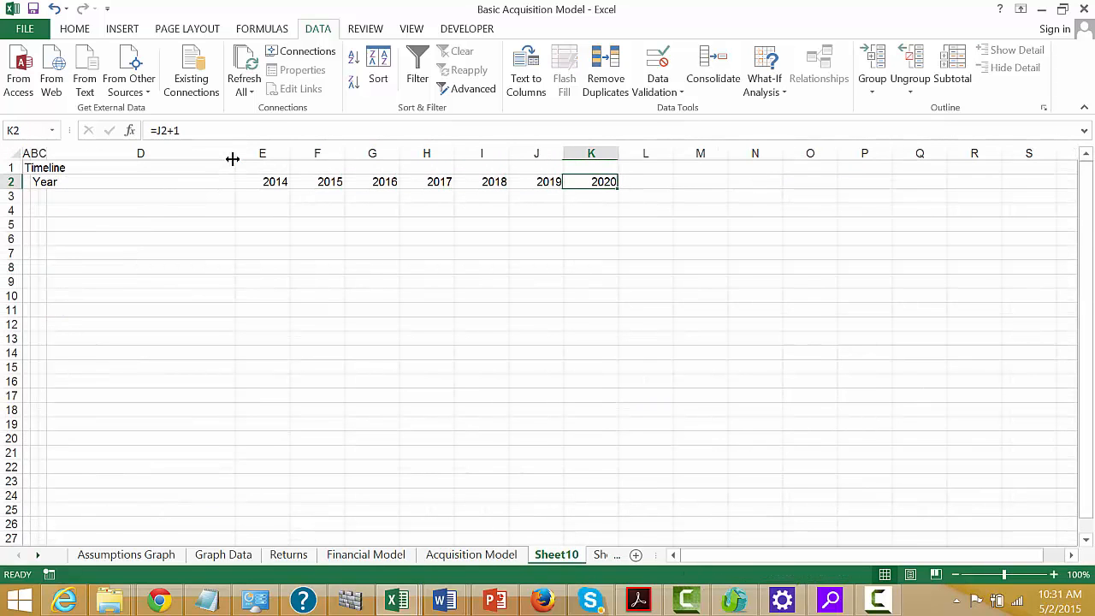
pyautogui.hotkey('shift', 'Right')
pyautogui.hotkey('shift', 'Right')
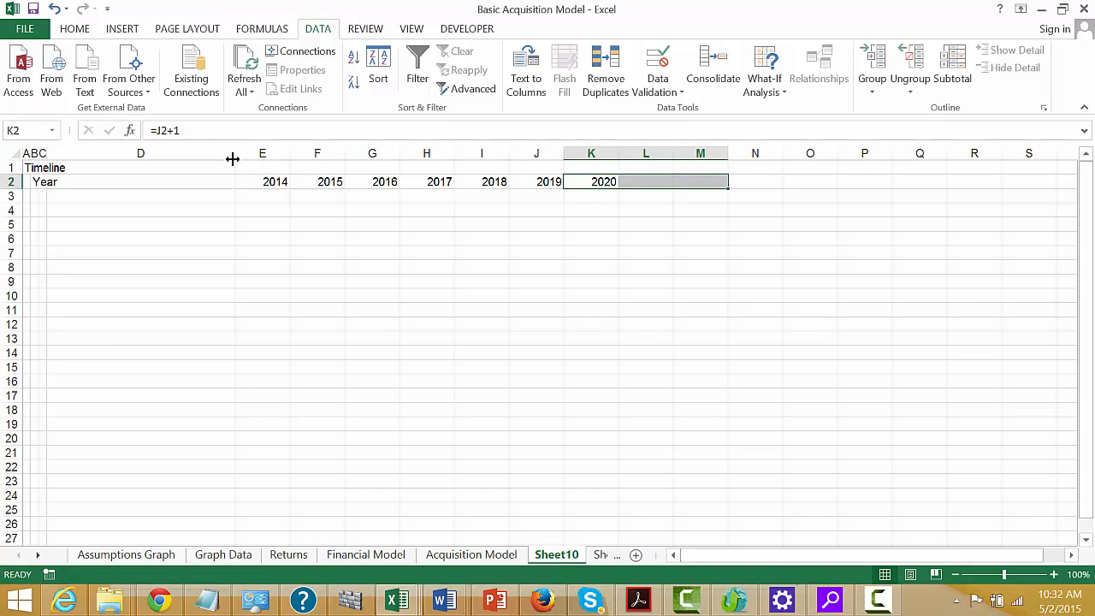
pyautogui.hotkey('ctrl', 'r')
# - Enter the indented label "Holding Period" in B3 beneath Year
pyautogui.press('Left')
pyautogui.press('Left')
pyautogui.press('Left')
pyautogui.press('Left')
pyautogui.press('Left')
pyautogui.press('Left')
pyautogui.press('Left')
pyautogui.press('Left')
pyautogui.press('Left')
pyautogui.press('Left')
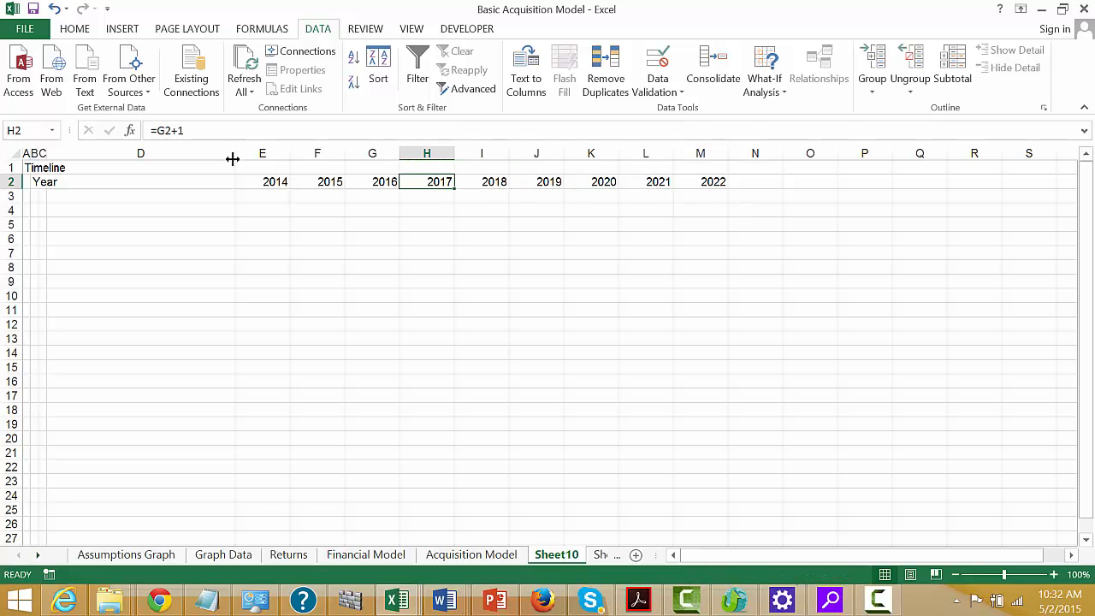
pyautogui.press('Down')
pyautogui.press('Down')
pyautogui.press('Up')
pyautogui.press('Right')
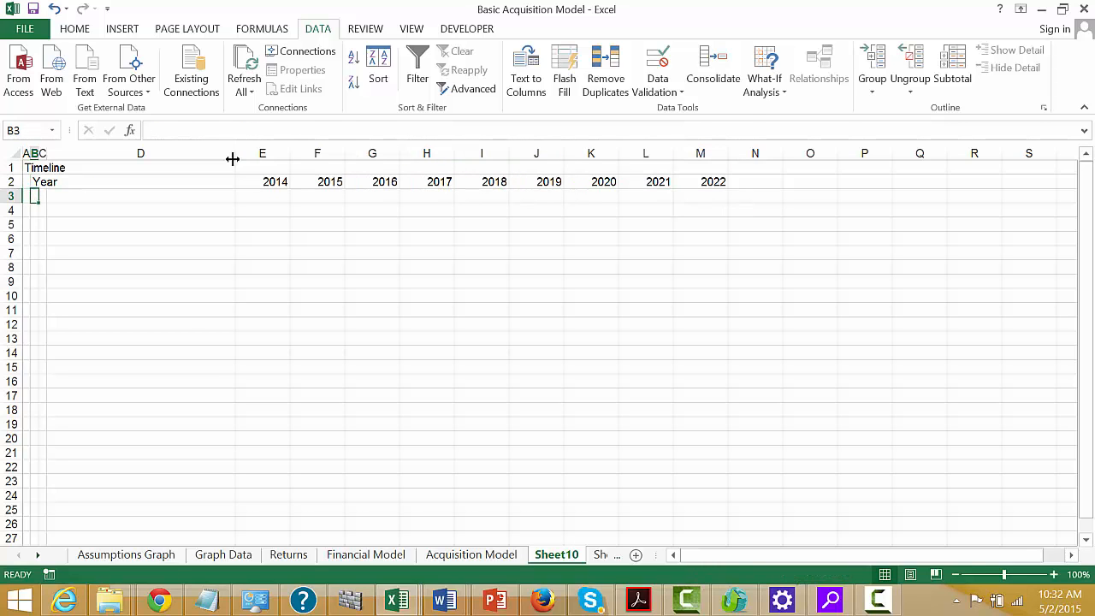
pyautogui.write('Holding P')
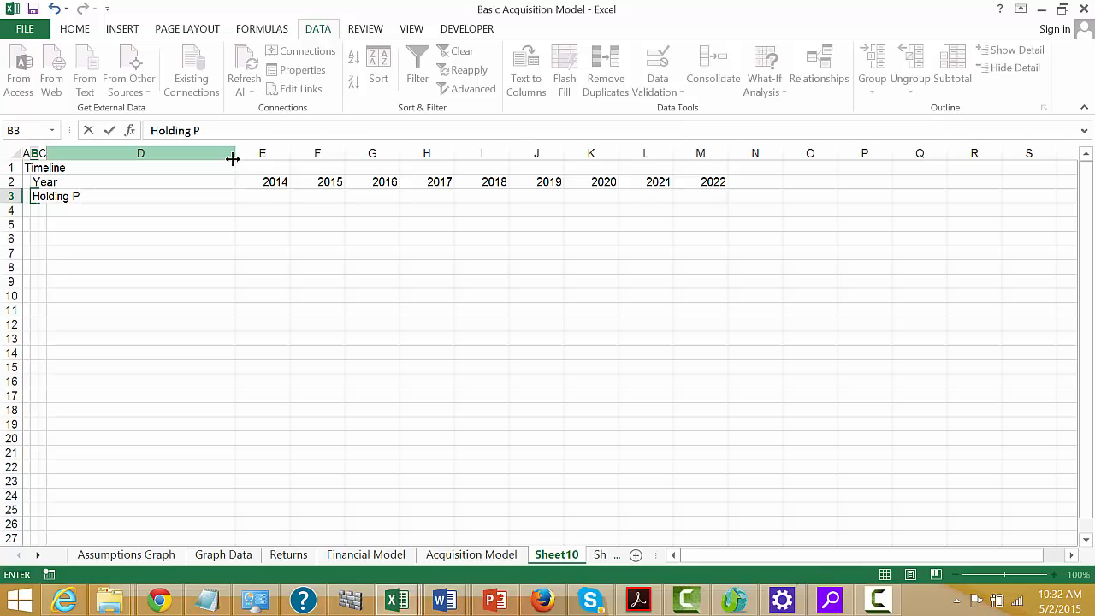
pyautogui.write('eriod')
pyautogui.press('Return')
# - Enter 0 in E3 as the starting holding period under the first year
pyautogui.press('Up')
pyautogui.press('Right')
pyautogui.press('Right')
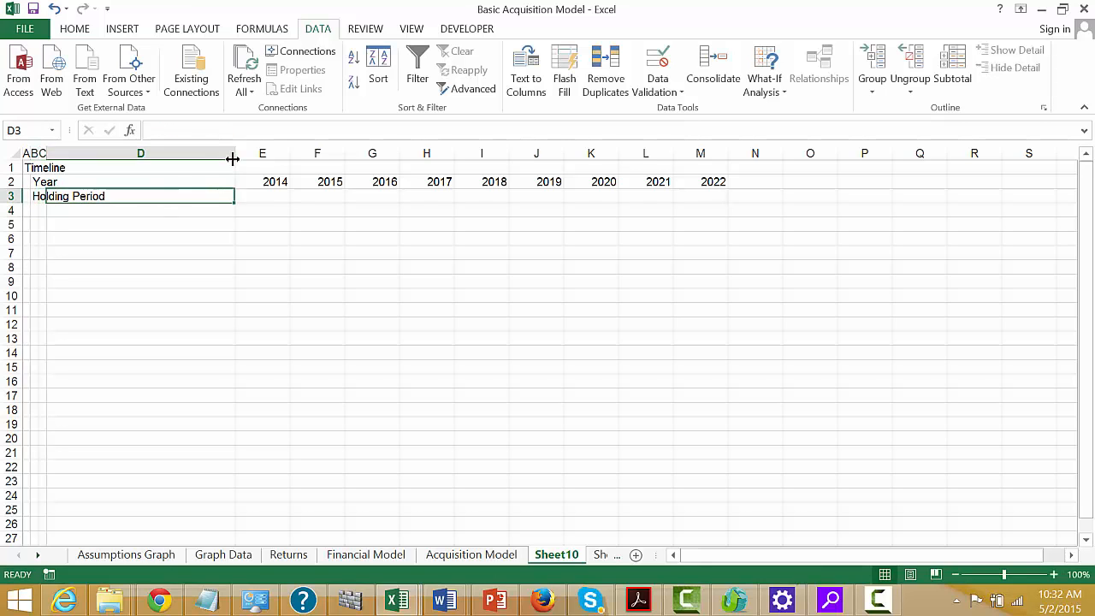
pyautogui.press('Right')
pyautogui.write('0')
pyautogui.press('Return')
pyautogui.press('Up')
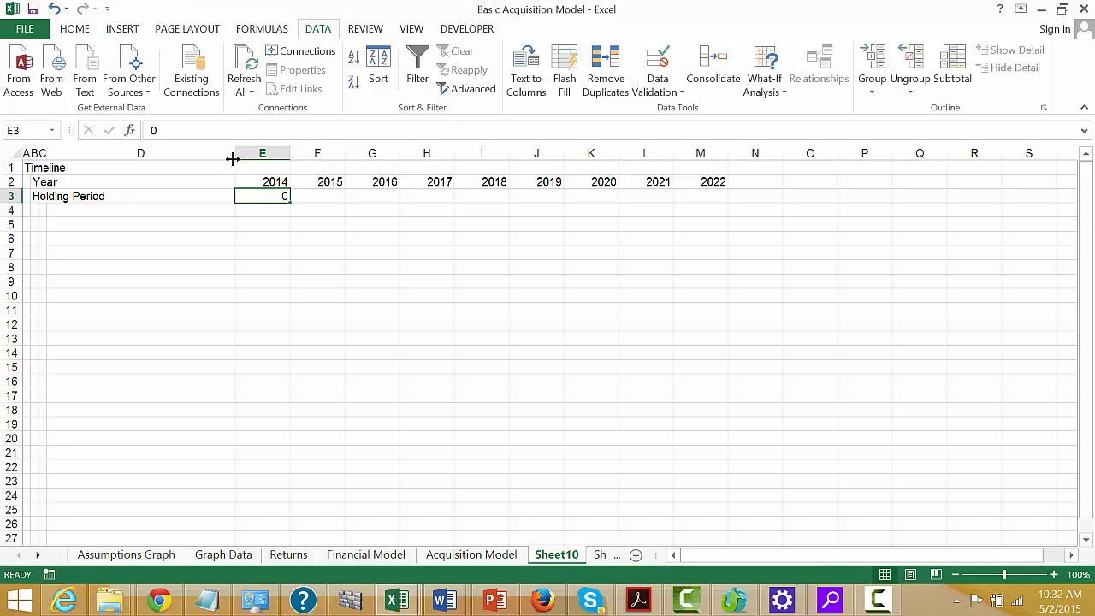
# - Fill the Holding Period row from E3 to M3 with a linear series using a step value of 1
pyautogui.hotkey('shift', 'Right')
pyautogui.hotkey('shift', 'Right')
pyautogui.hotkey('shift', 'Right')
pyautogui.hotkey('shift', 'Right')
pyautogui.hotkey('shift', 'Right')
pyautogui.hotkey('shift', 'Right')
pyautogui.hotkey('shift', 'Right')
pyautogui.hotkey('shift', 'Right')
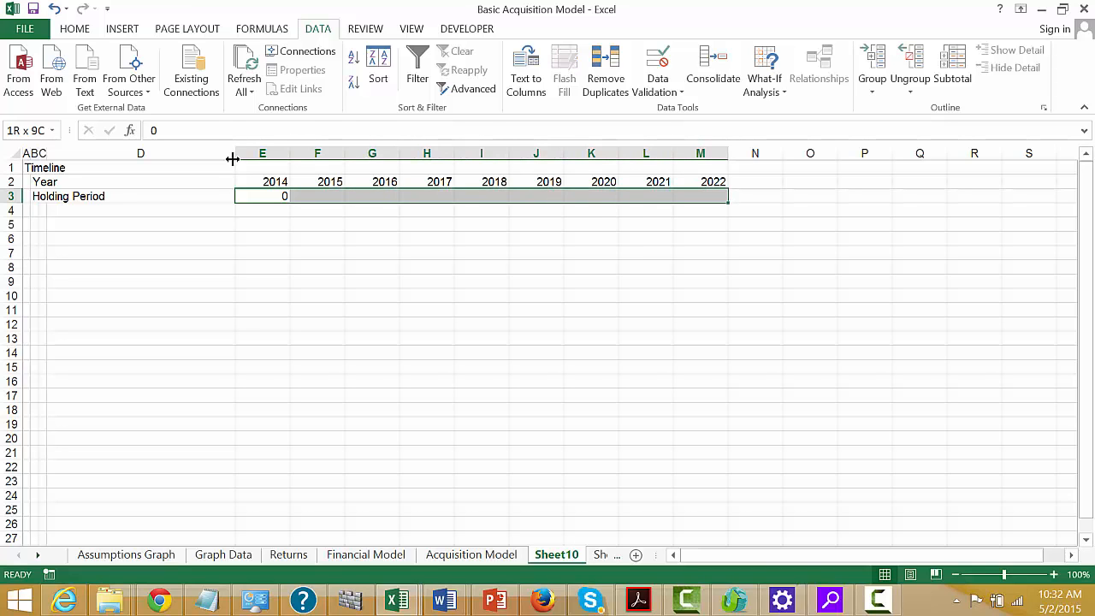
pyautogui.press('alt')
pyautogui.press('e')
pyautogui.press('i')
pyautogui.press('s')
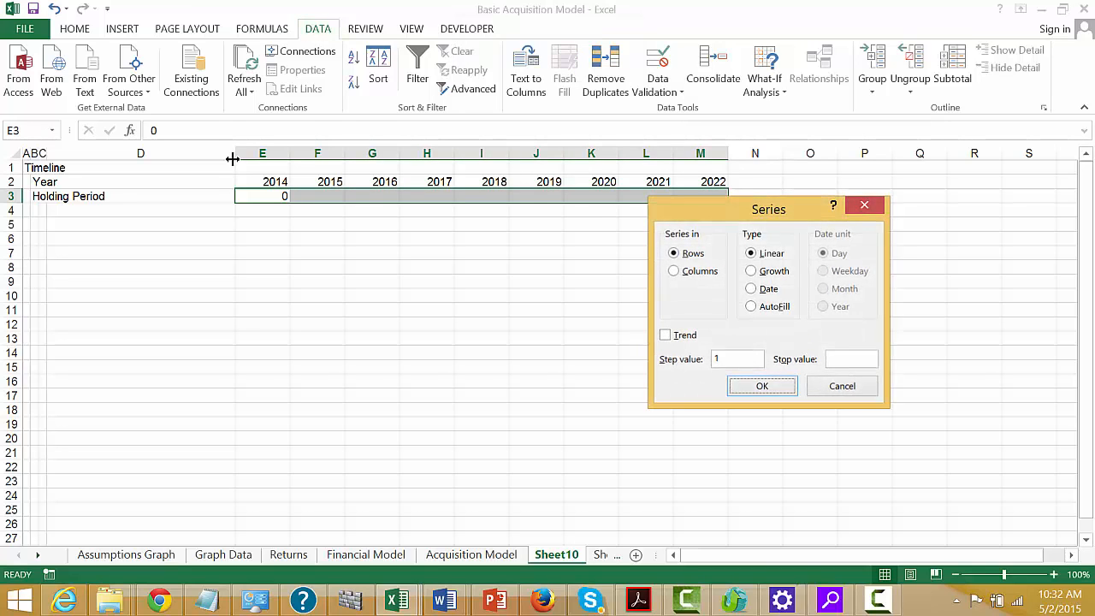
pyautogui.press('Return')
pyautogui.press('Left')
pyautogui.press('Left')
pyautogui.press('Left')
pyautogui.press('Left')
pyautogui.press('Down')
pyautogui.press('Right')
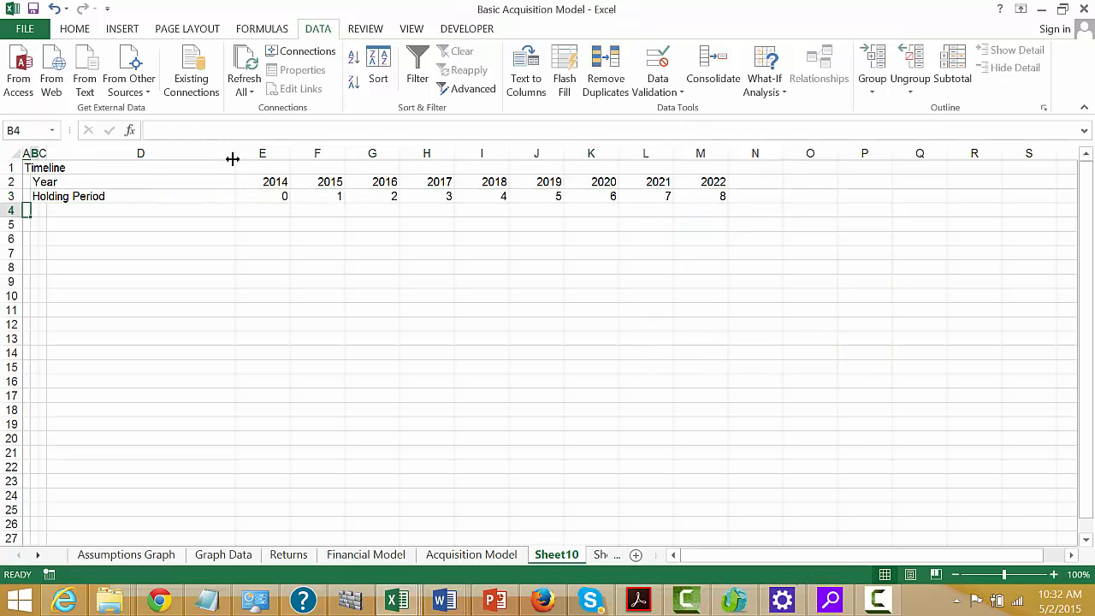
pyautogui.press('Up')
pyautogui.press('Up')
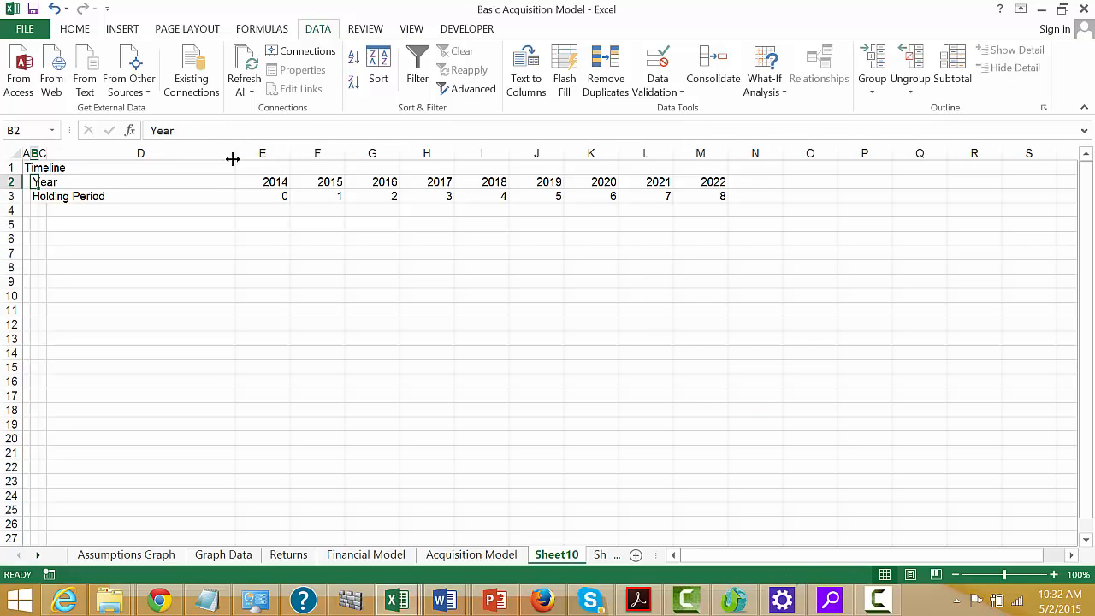
pyautogui.press('Down')
pyautogui.press('Down')
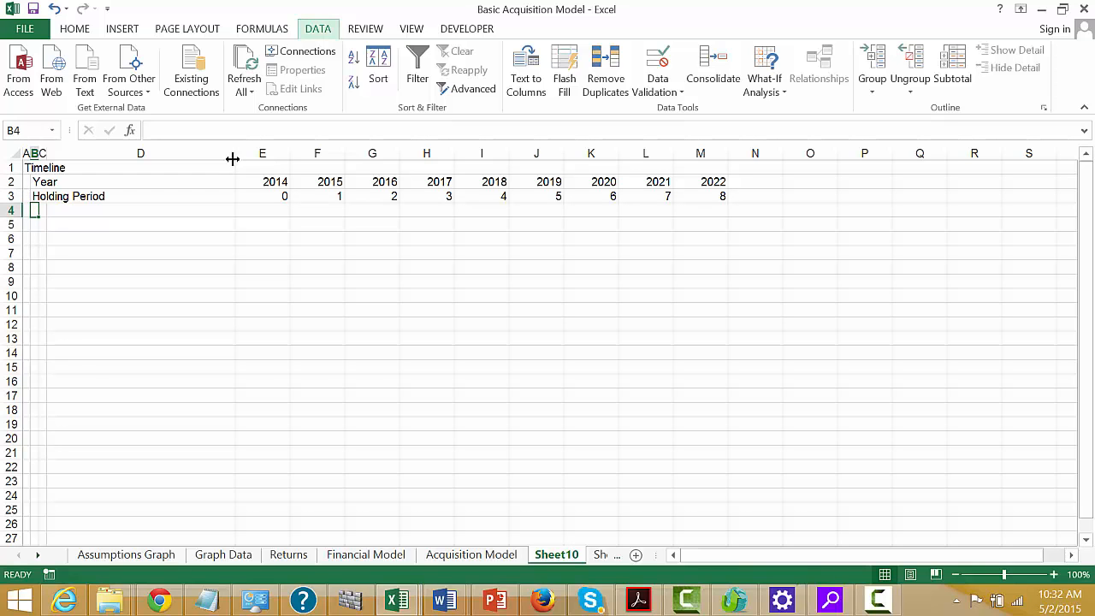
pyautogui.press('alt')
pyautogui.press('h')
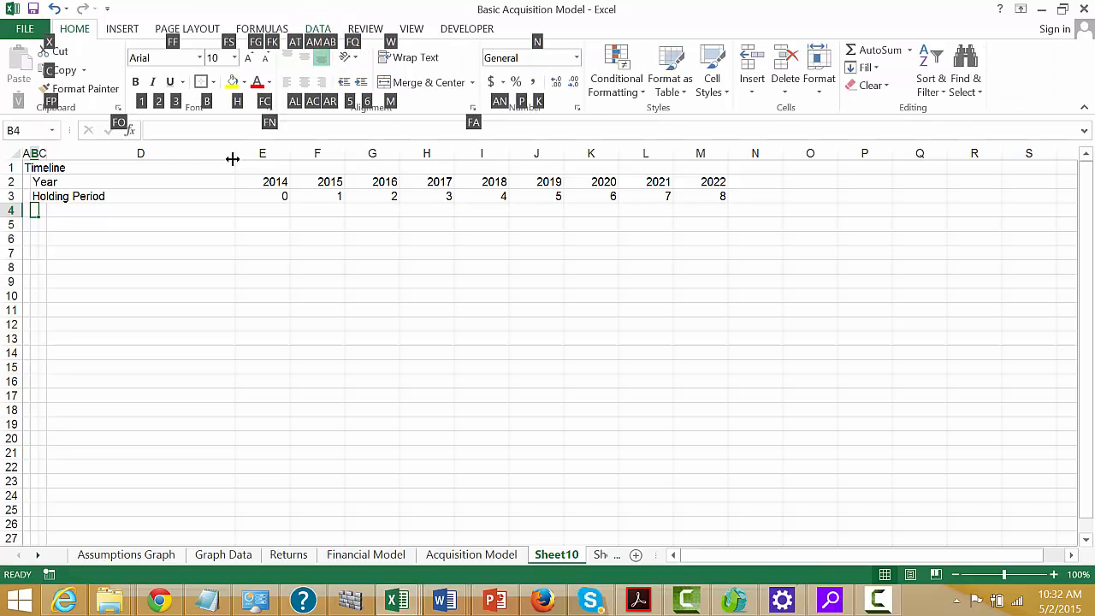
pyautogui.press('Escape')
pyautogui.press('Escape')
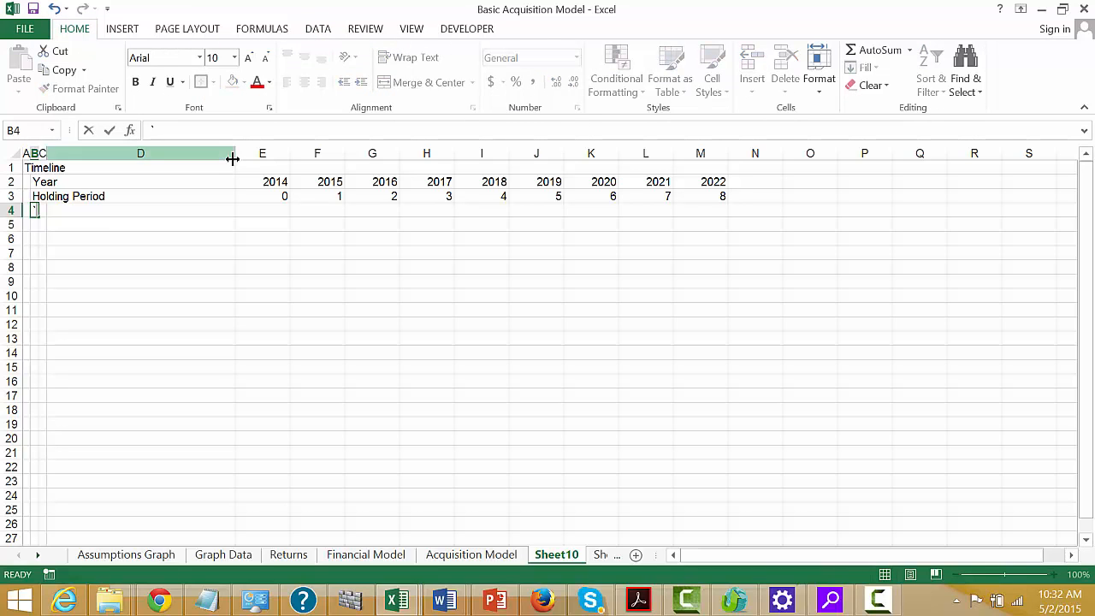
# - Enter the label "Holding Period Switch" in B4 beneath Holding Period
pyautogui.write('H')
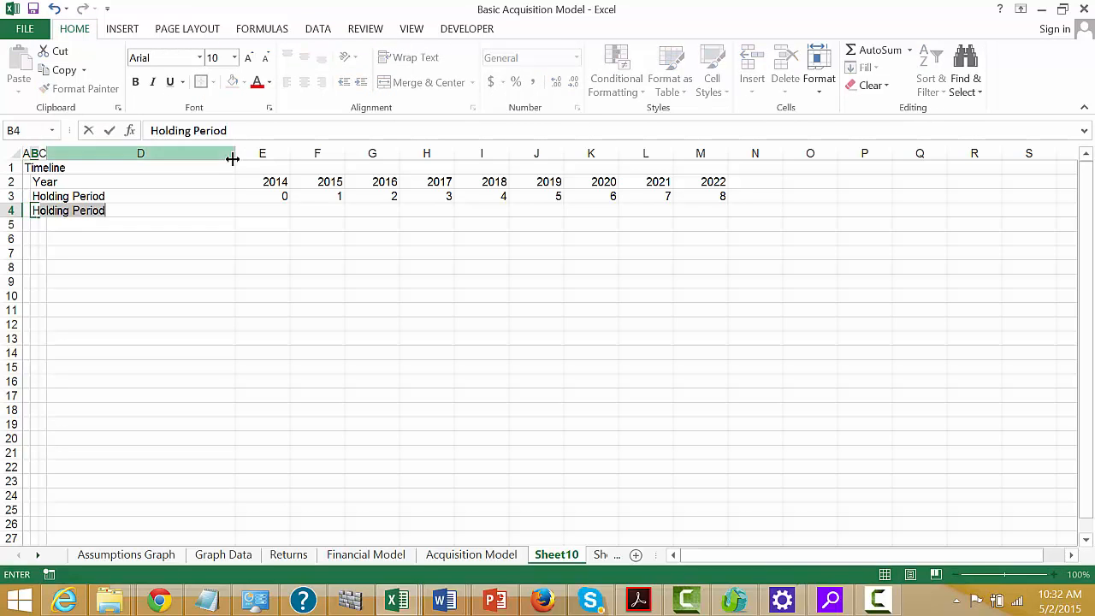
pyautogui.write('olding PE')
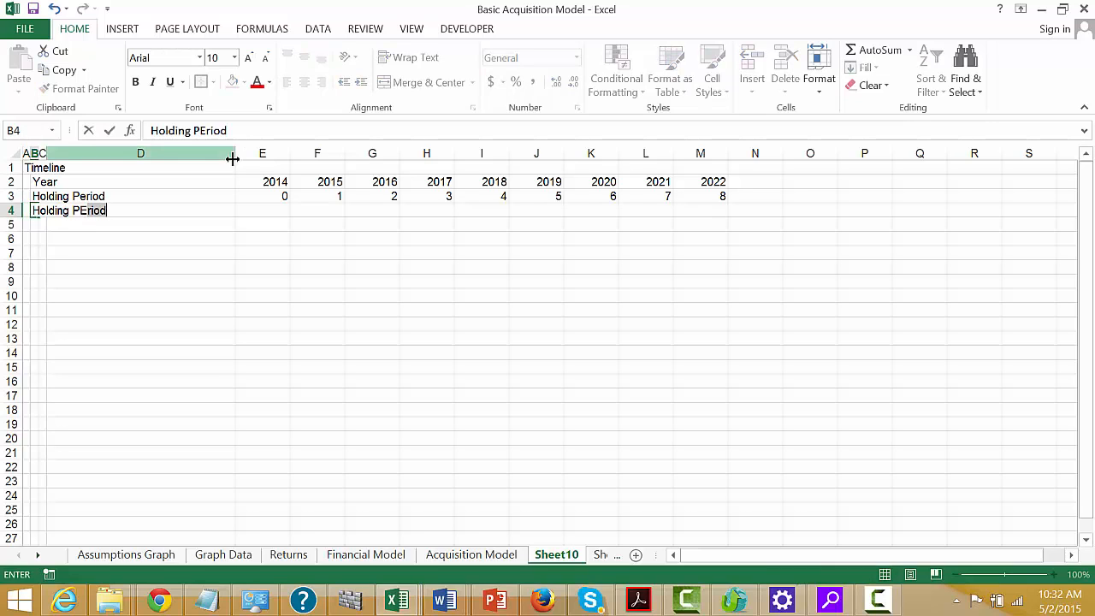
pyautogui.write('ri')
pyautogui.press('BackSpace')
pyautogui.press('BackSpace')
pyautogui.write('eriod Swi')
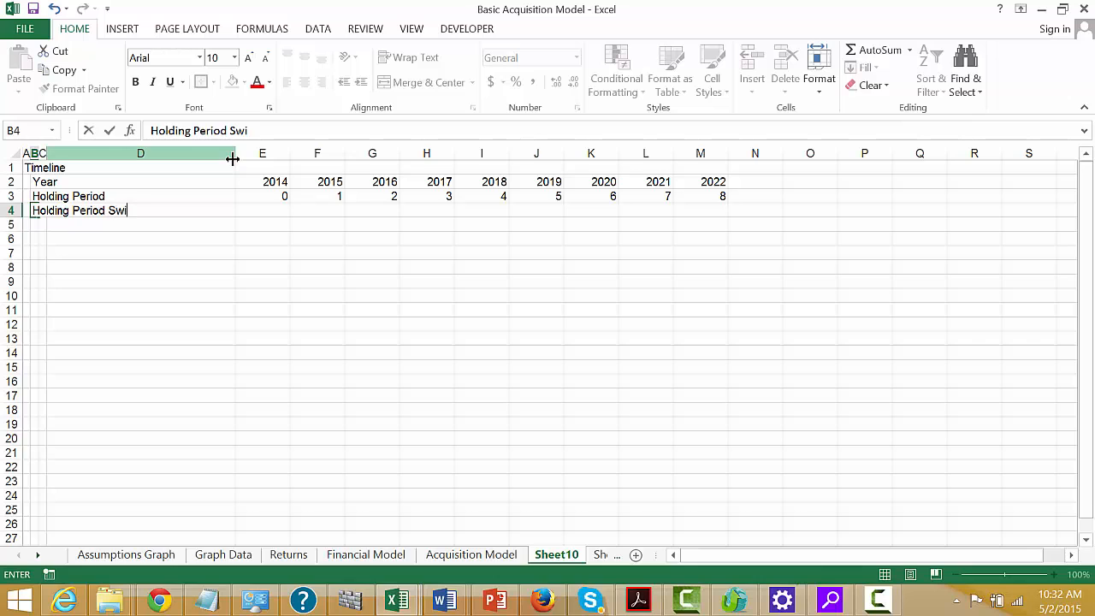
pyautogui.write('tch')
pyautogui.press('Return')
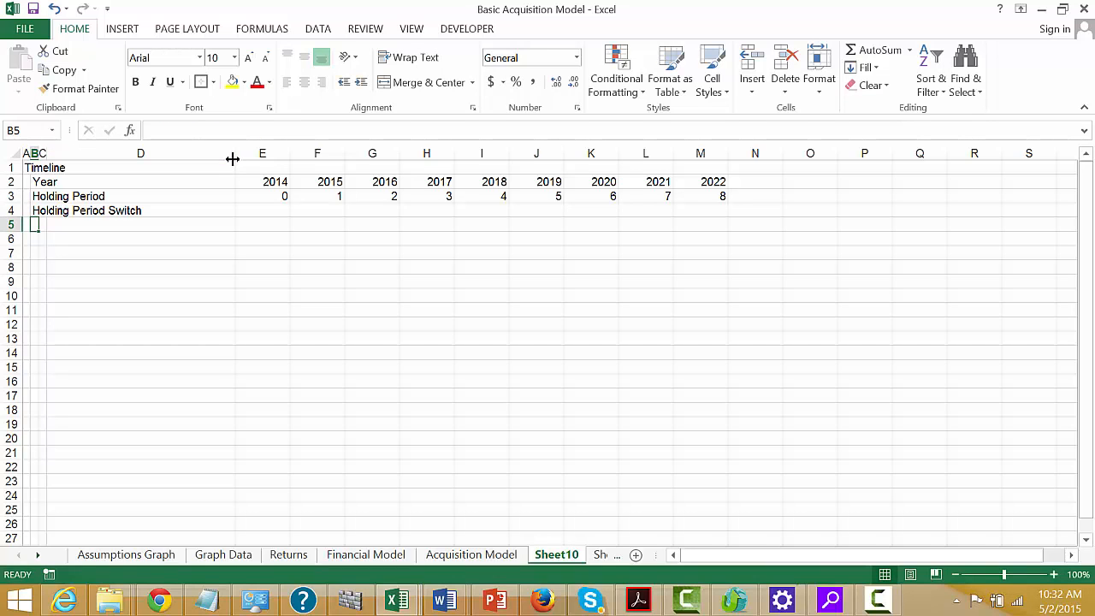
# - Enter the label "Terminal Switch" in B5 beneath Holding Period Switch
pyautogui.write('Termin')
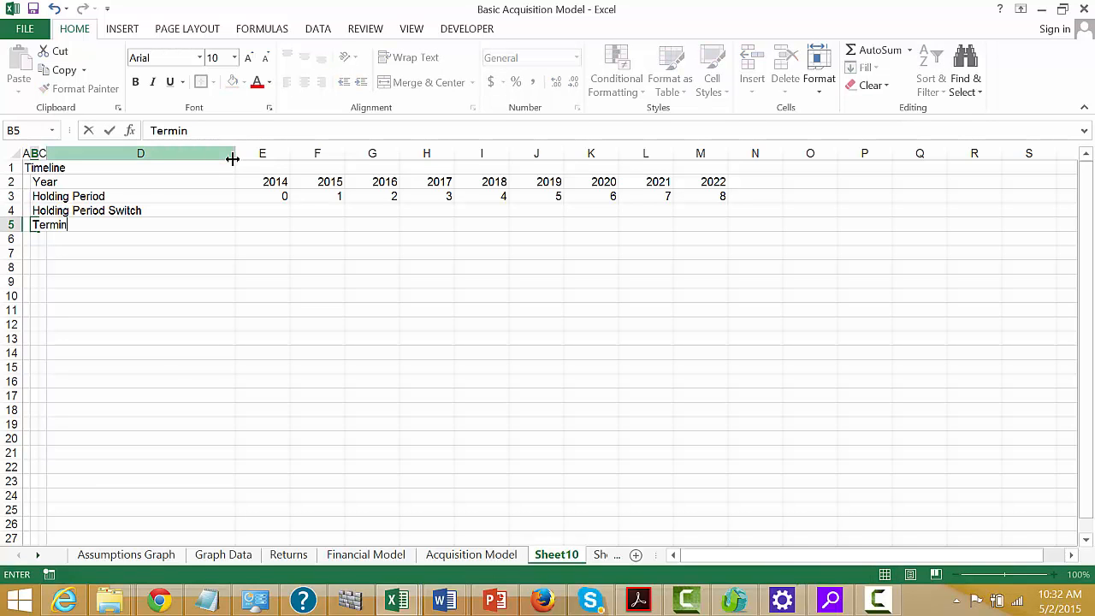
pyautogui.write('al Switch')
pyautogui.press('Return')
pyautogui.press('Return')
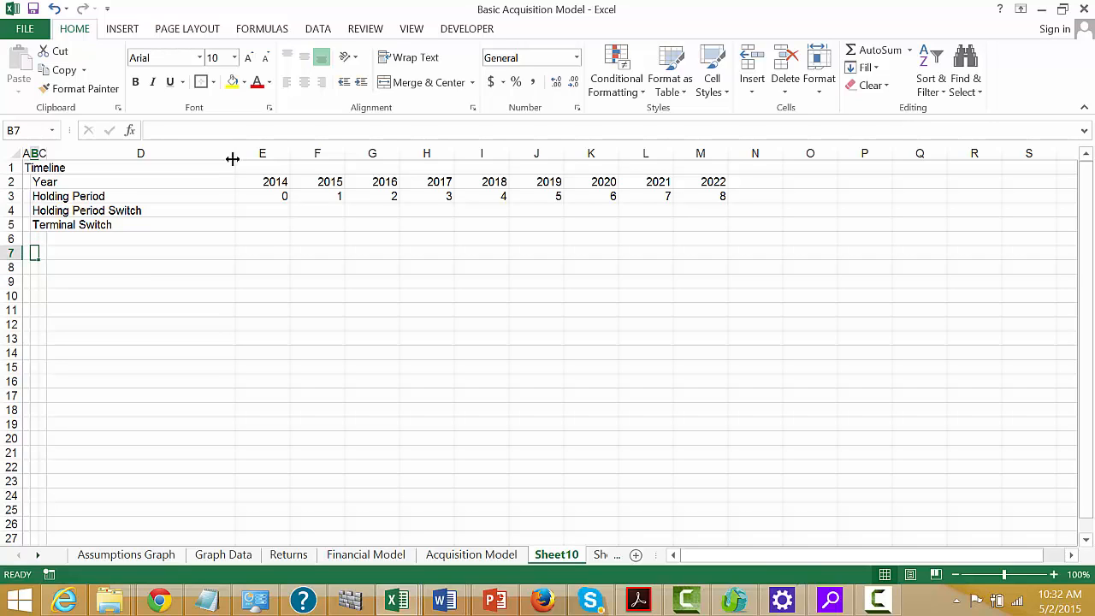
# - Enter the section heading "Pro-Forma Balance Sheet" in A7, leaving a blank row beneath Terminal Switch
pyautogui.press('Left')
pyautogui.write('Pr')
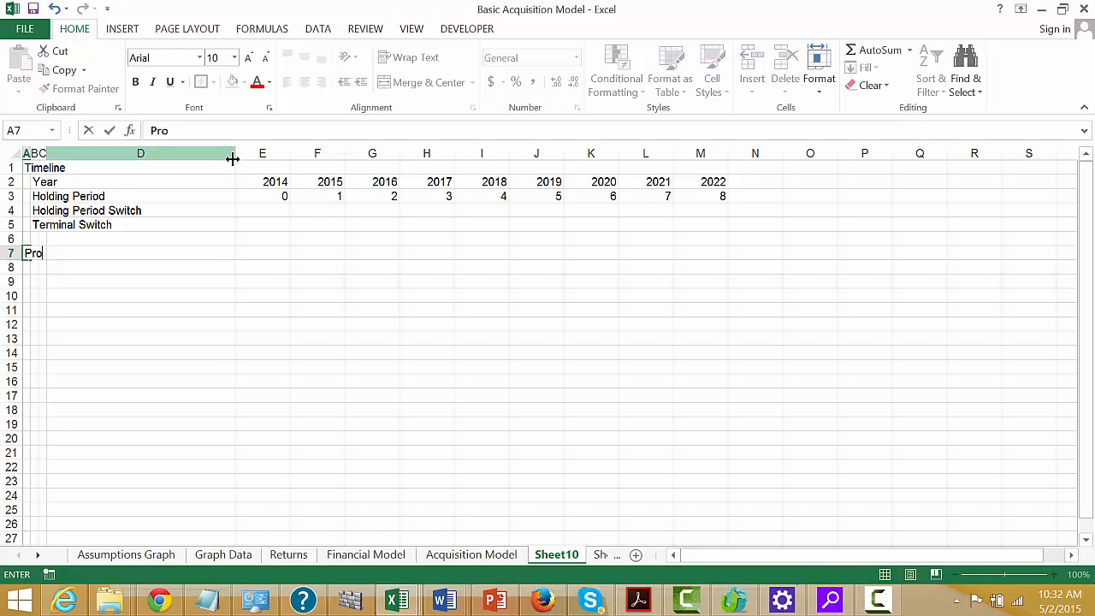
pyautogui.write('o-Forma Balance Sheet')
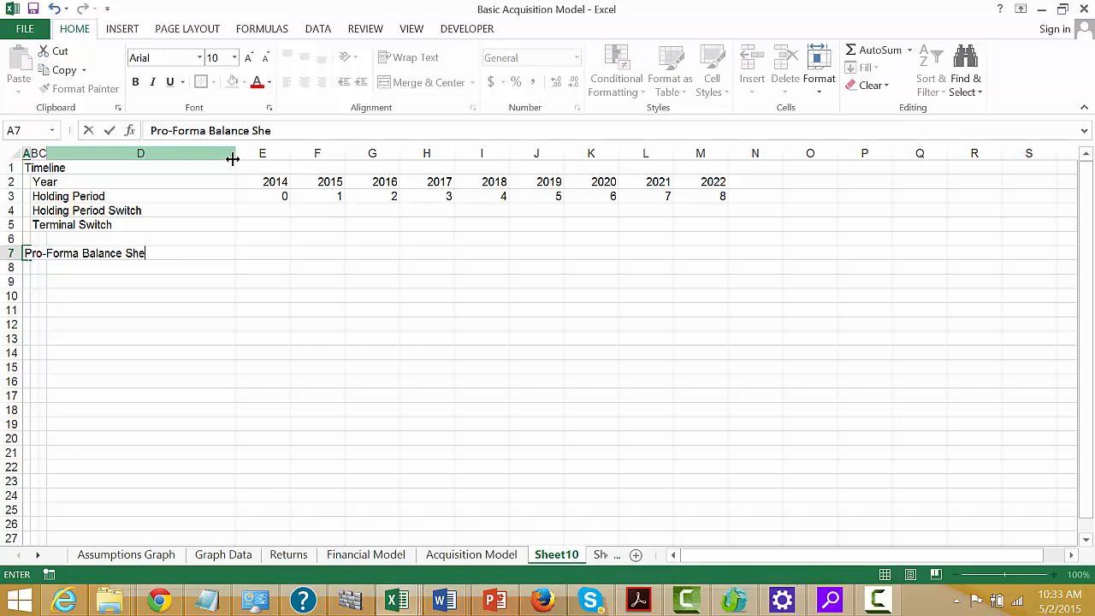
pyautogui.press('Return')
# - Insert a new row at row 6, directly beneath the Terminal Switch row
pyautogui.press('Right')
pyautogui.press('Right')
pyautogui.press('Right')
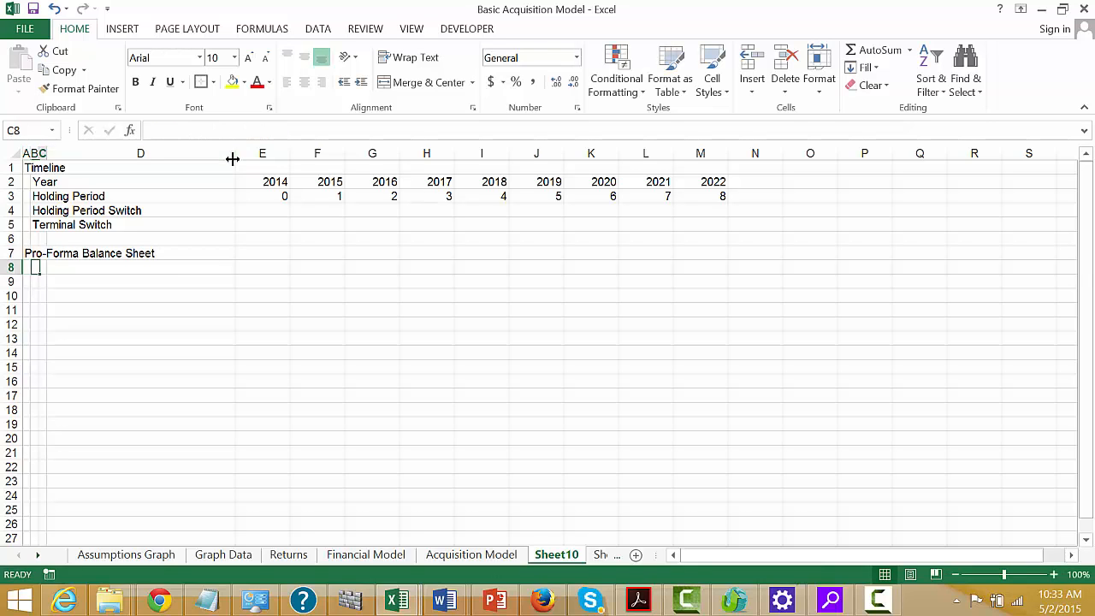
pyautogui.press('Left')
pyautogui.press('Left')
pyautogui.press('Up')
pyautogui.press('Up')
pyautogui.press('Up')
pyautogui.press('Up')
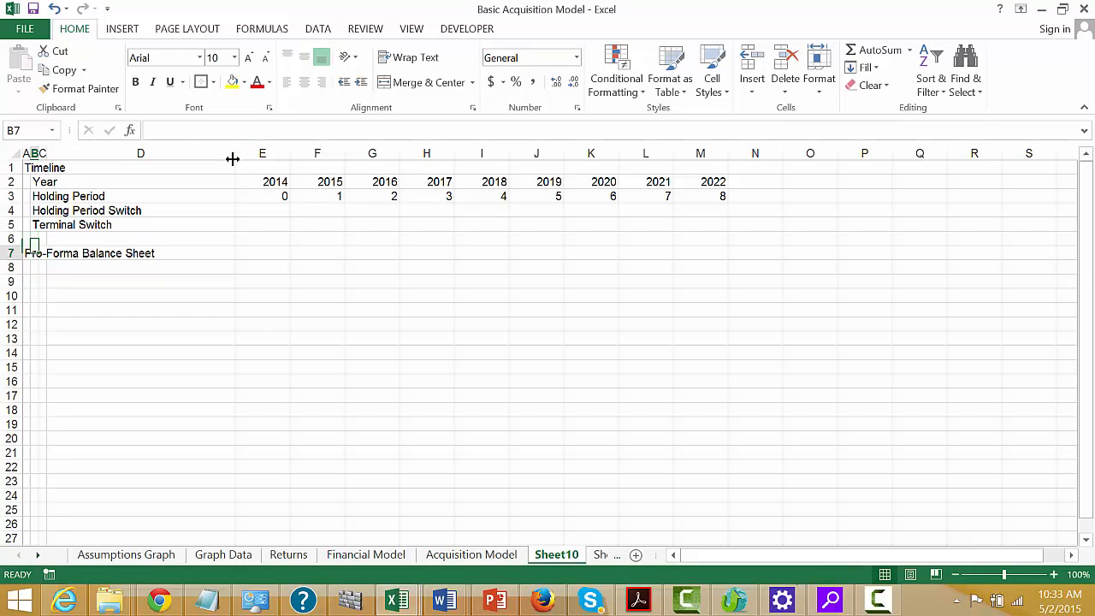
pyautogui.press('Down')
pyautogui.press('Down')
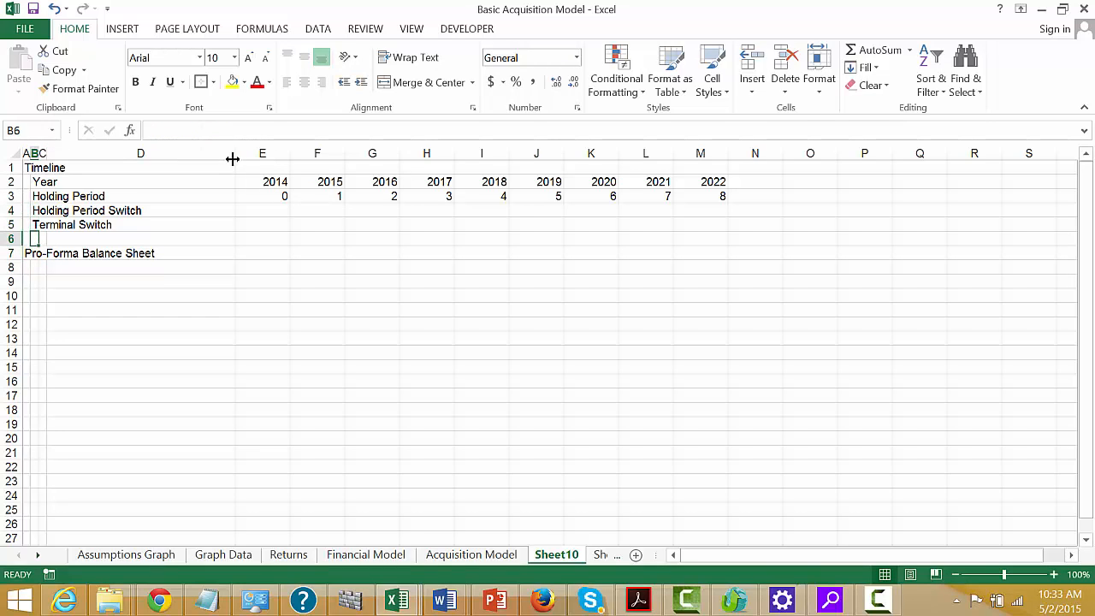
pyautogui.hotkey('shift', 'space')
pyautogui.hotkey('ctrl', 'shift', '=')
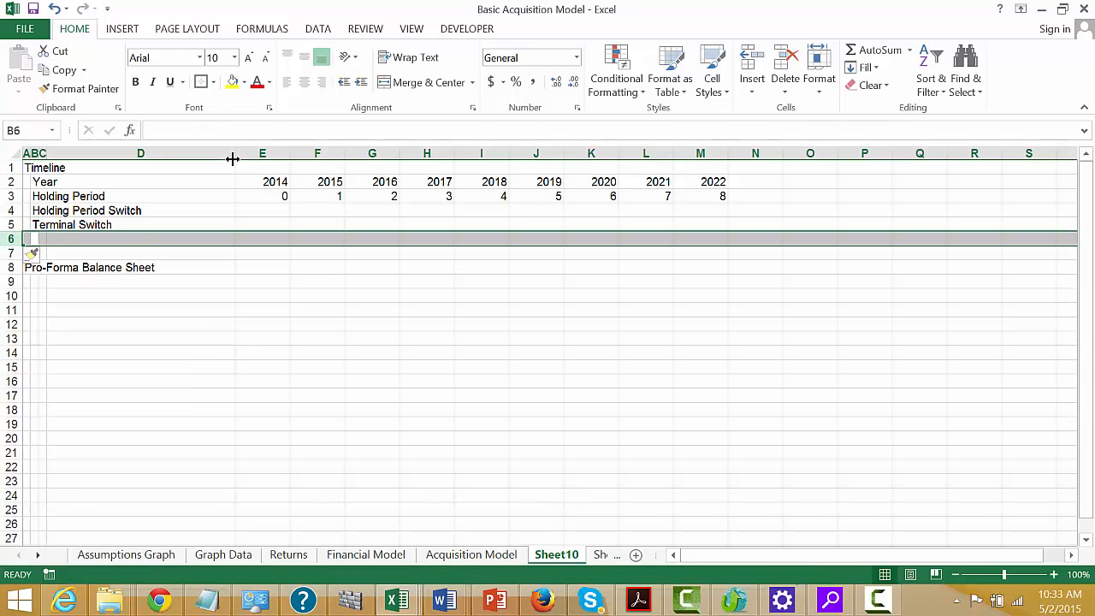
# - Enter the label "Column Number of Base Model" in B6 beneath Terminal Switch
pyautogui.press('Right')
pyautogui.write('Col')
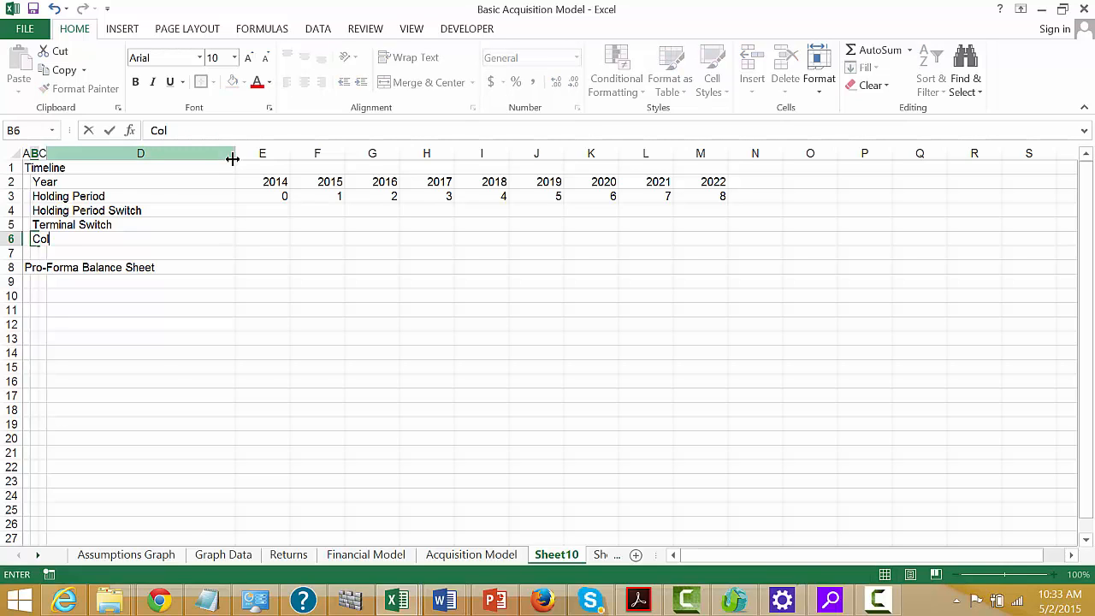
pyautogui.write('umn Number of')
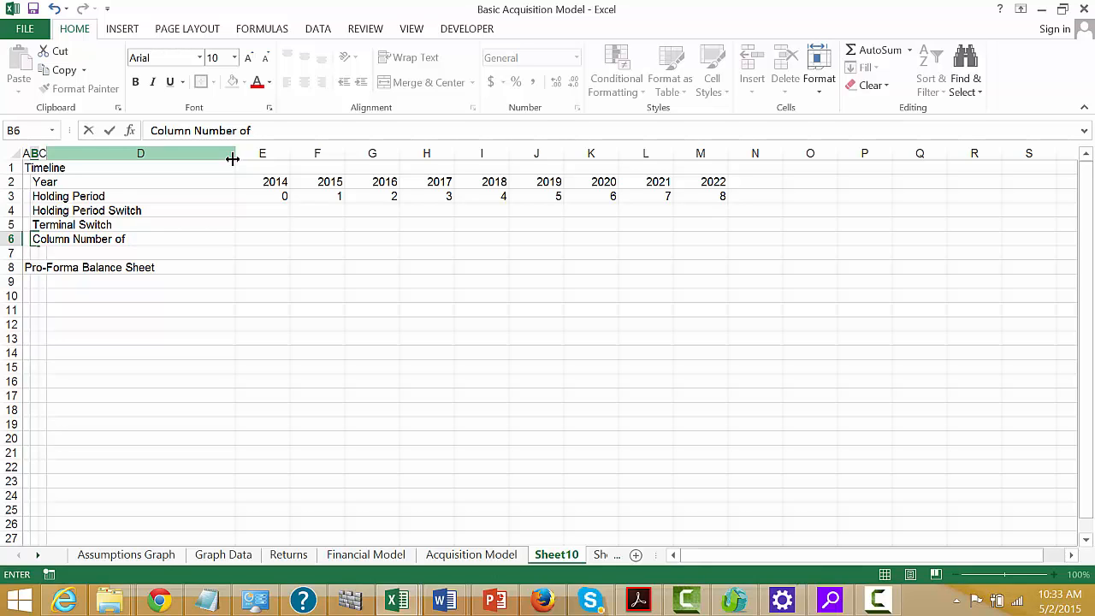
pyautogui.write(' Base Model')
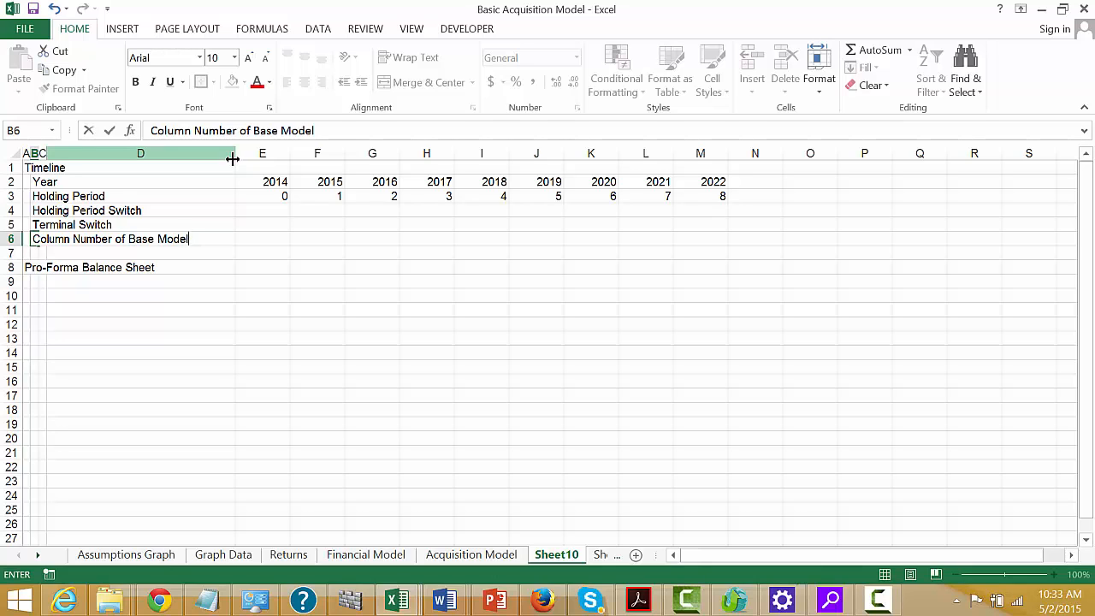
pyautogui.press('Return')
pyautogui.press('Return')
pyautogui.press('Return')
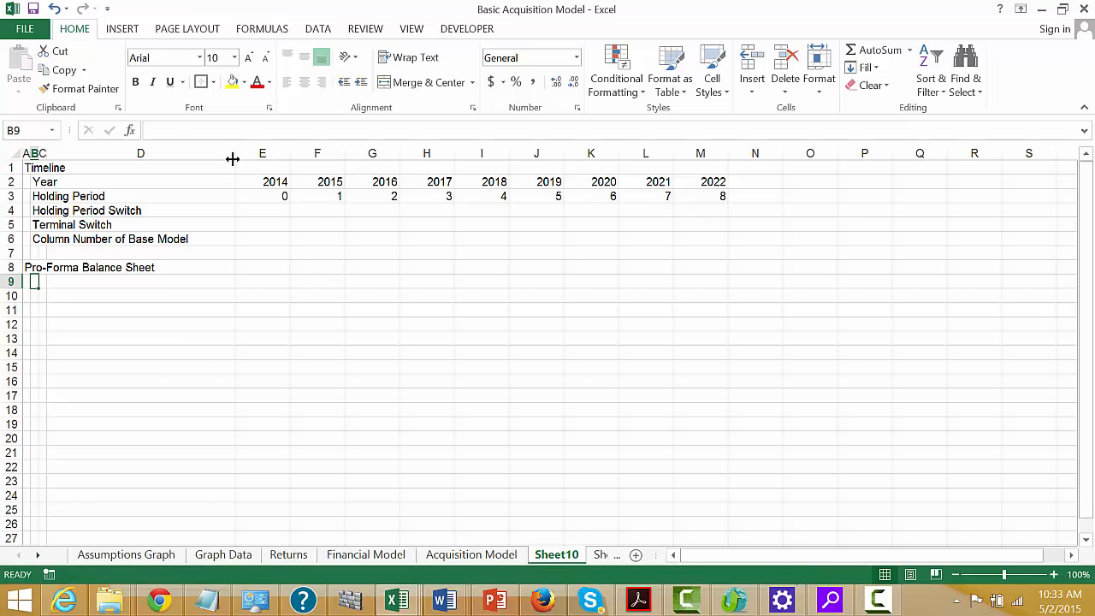
# - Copy the Pro-Forma Balance Sheet row labels from Assets through the Liabilities Total, A67:D82 on the Acquisition Model sheet
pyautogui.hotkey('ctrl', 'pageup')
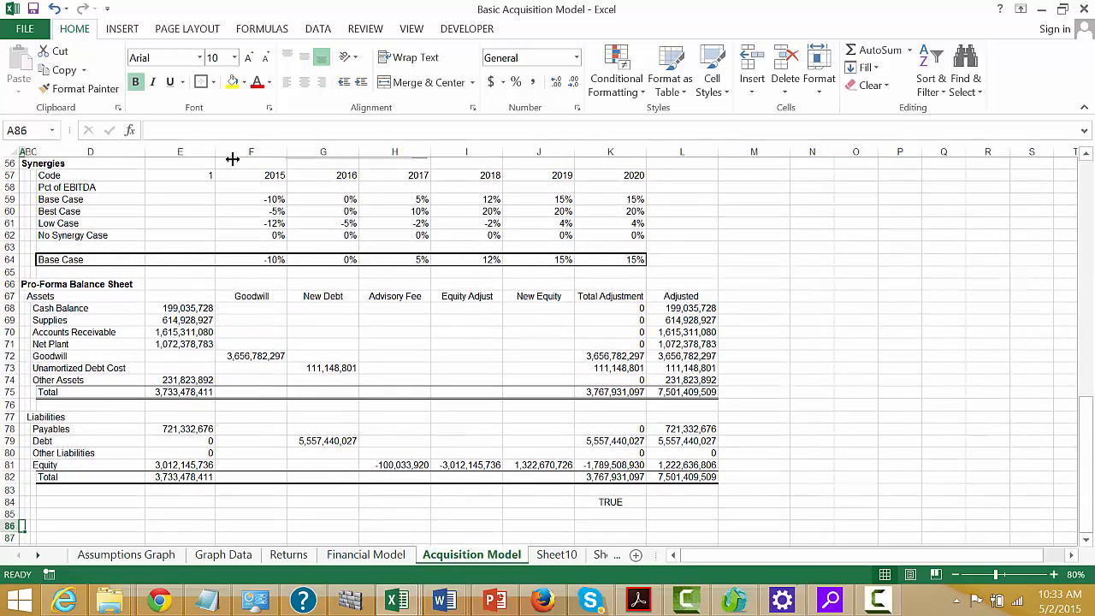
pyautogui.press('Up')
pyautogui.press('Up')
pyautogui.press('Up')
pyautogui.press('Up')
pyautogui.press('Up')
pyautogui.press('Up')
pyautogui.press('Up')
pyautogui.press('Up')
pyautogui.press('Up')
pyautogui.press('Up')
pyautogui.press('Up')
pyautogui.press('Up')
pyautogui.press('Up')
pyautogui.press('Up')
pyautogui.press('Up')
pyautogui.press('Up')
pyautogui.press('Up')
pyautogui.press('Up')
pyautogui.press('Right')
pyautogui.press('Right')
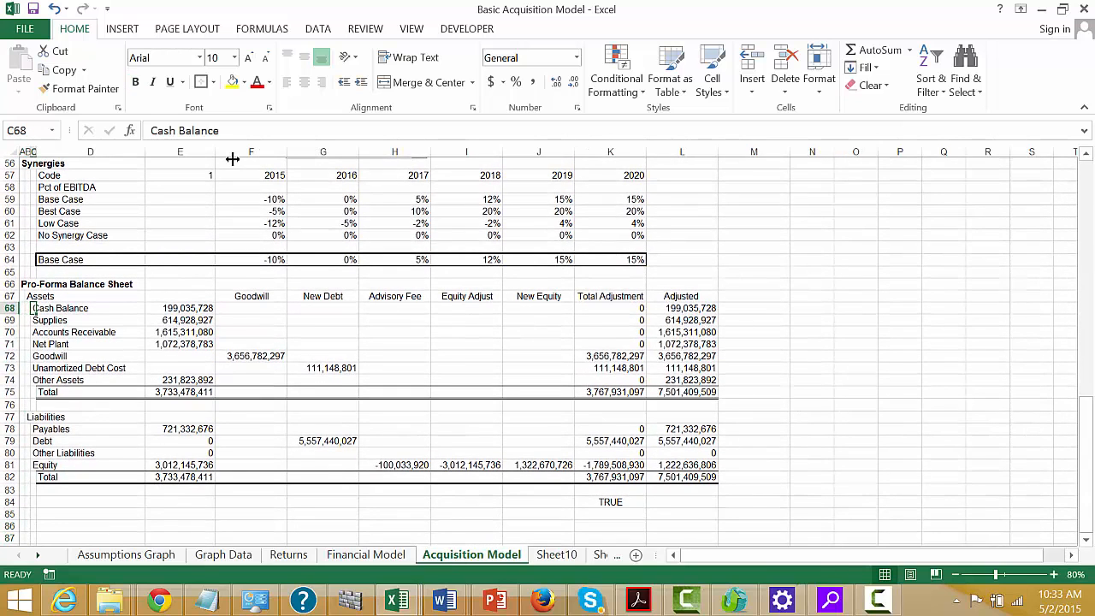
pyautogui.press('Left')
pyautogui.press('Up')
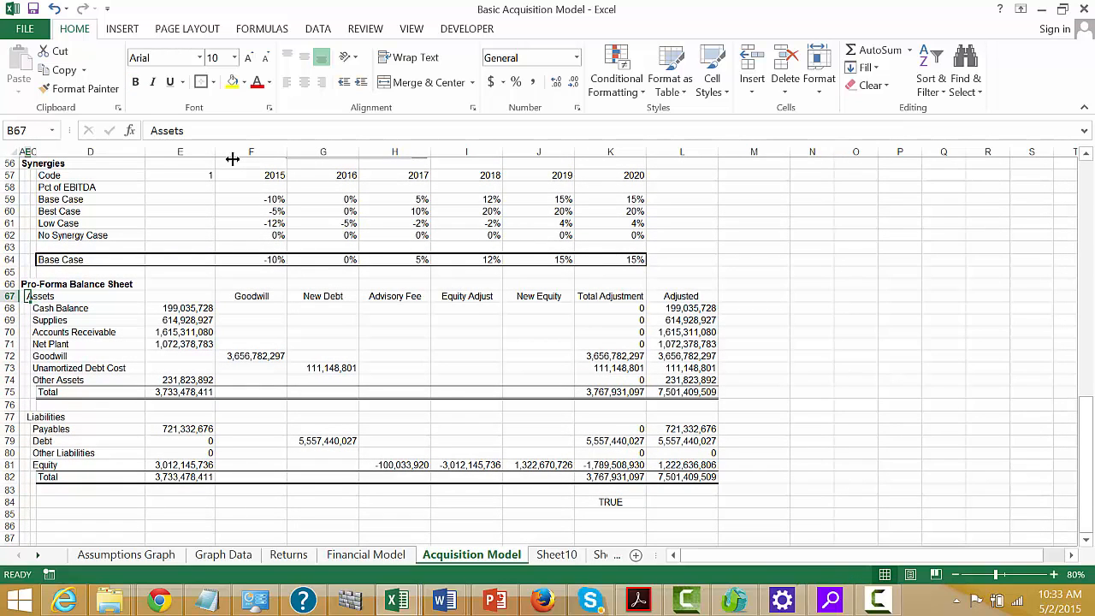
pyautogui.hotkey('shift', 'Right')
pyautogui.hotkey('shift', 'Down')
pyautogui.press('Left')
pyautogui.hotkey('shift', 'Right')
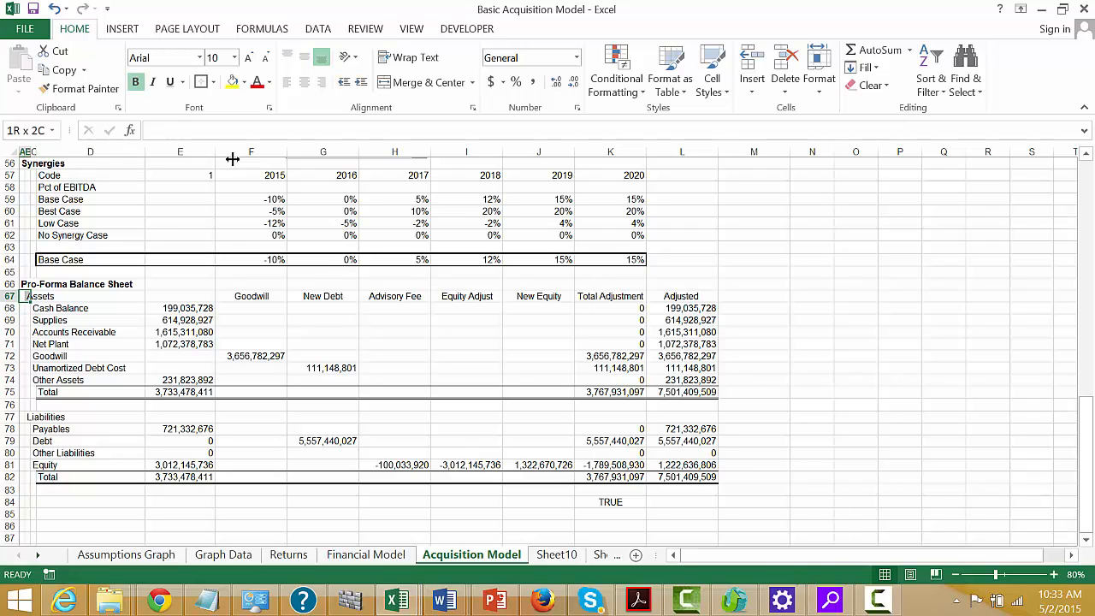
pyautogui.hotkey('shift', 'Right')
pyautogui.hotkey('shift', 'Right')
pyautogui.hotkey('shift', 'Down')
pyautogui.hotkey('shift', 'Down')
pyautogui.hotkey('shift', 'Down')
pyautogui.hotkey('shift', 'Down')
pyautogui.hotkey('shift', 'Down')
pyautogui.hotkey('shift', 'Down')
pyautogui.hotkey('shift', 'Down')
pyautogui.hotkey('shift', 'Down')
pyautogui.hotkey('shift', 'Down')
pyautogui.hotkey('shift', 'Down')
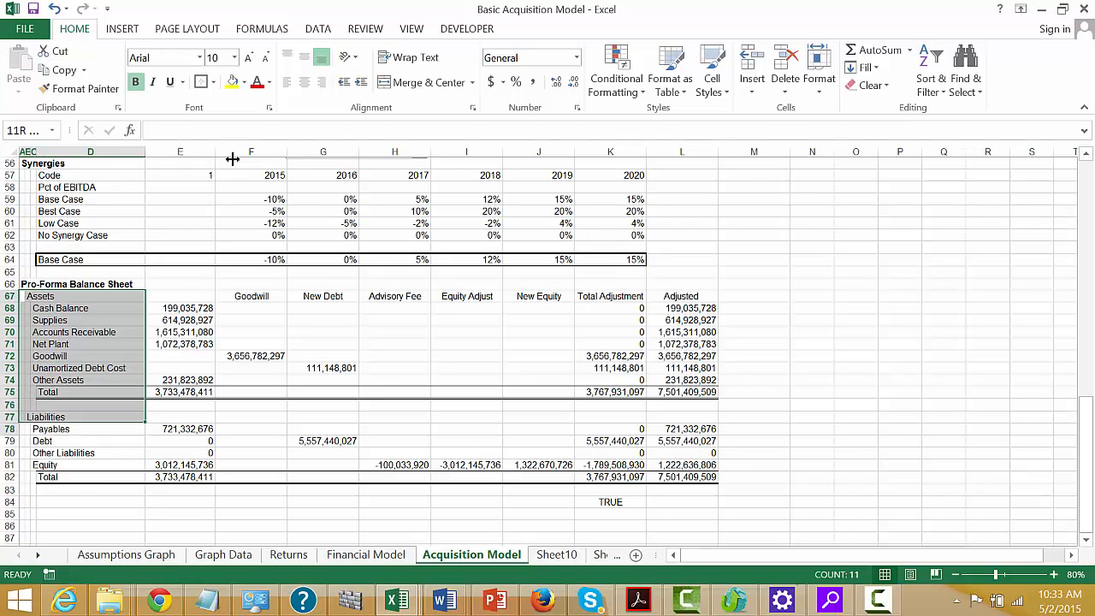
pyautogui.hotkey('shift', 'Down')
pyautogui.hotkey('shift', 'Down')
pyautogui.hotkey('shift', 'Down')
pyautogui.hotkey('shift', 'Down')
pyautogui.hotkey('shift', 'Down')
pyautogui.hotkey('ctrl', 'c')
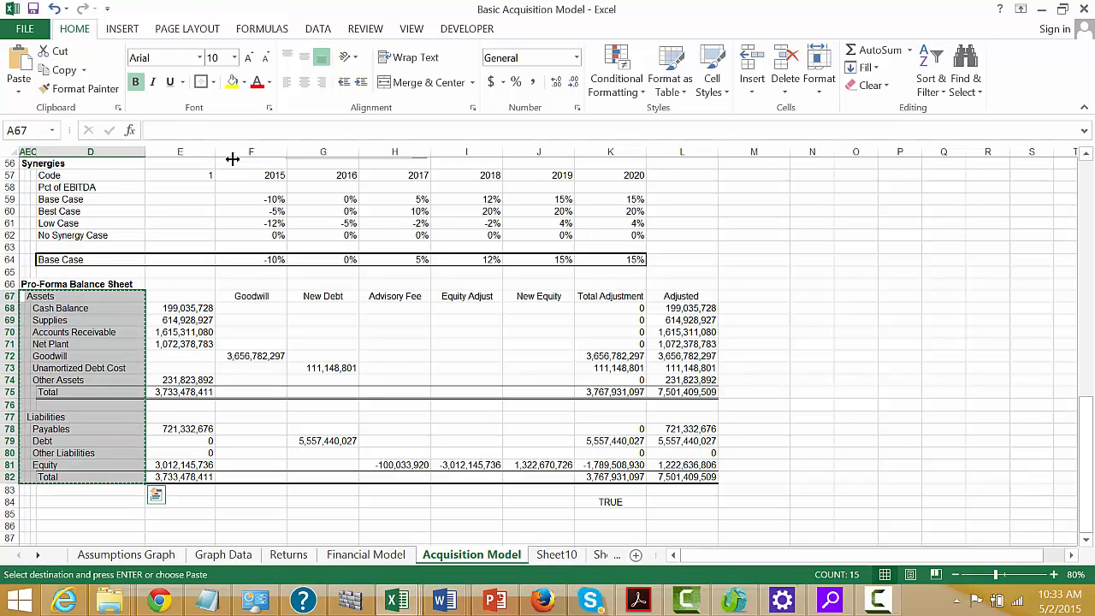
# - Paste the copied balance sheet labels without their formatting at A9 of Sheet10, under the Pro-Forma Balance Sheet heading
pyautogui.hotkey('ctrl', 'pagedown')
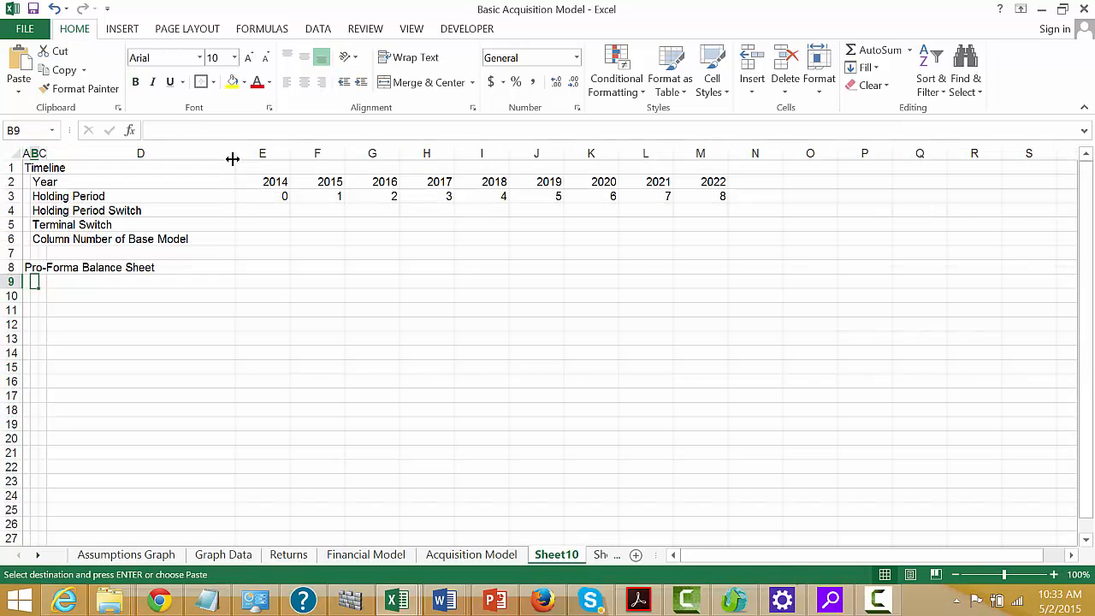
pyautogui.press('Left')
pyautogui.hotkey('alt', 'e', 's')
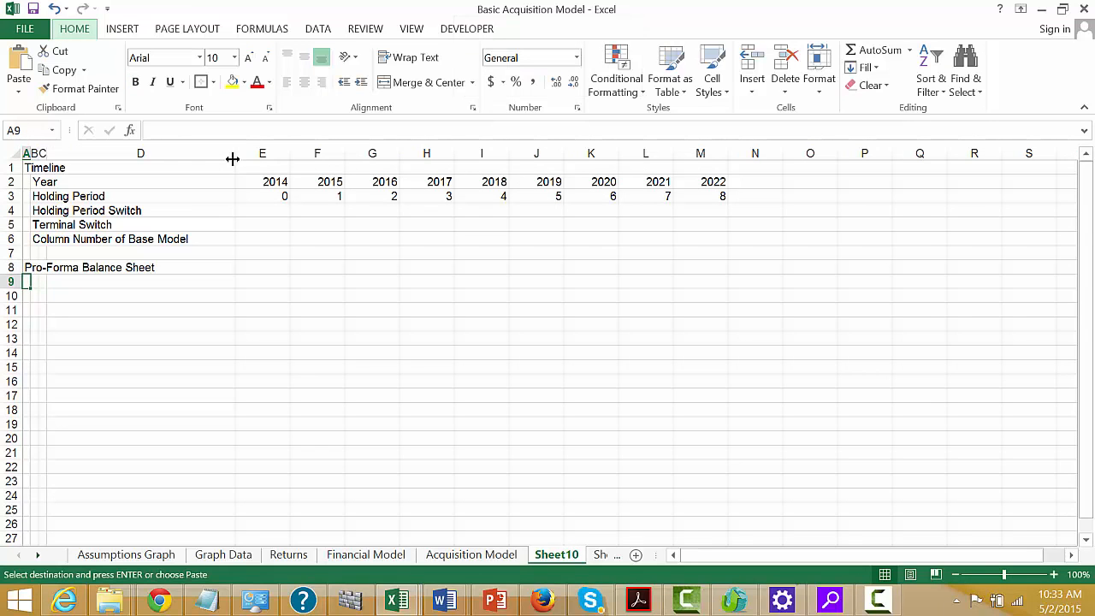
pyautogui.press('Right')
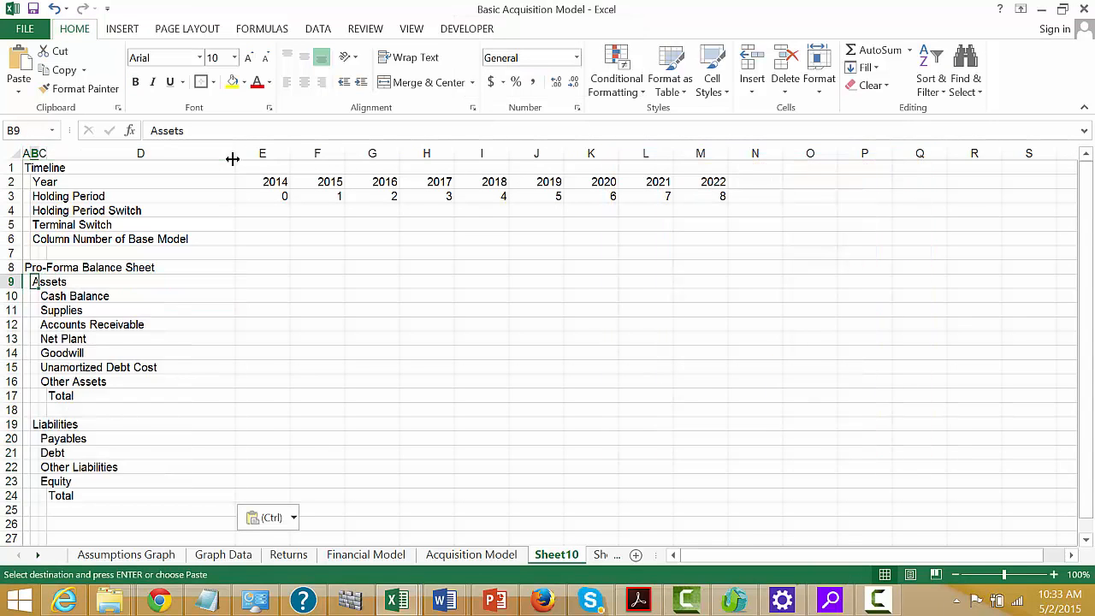
# - Enter the section heading "Data Transferred" in A26, below the balance sheet labels
pyautogui.press('Down')
pyautogui.press('Down')
pyautogui.press('Down')
pyautogui.press('Down')
pyautogui.press('Down')
pyautogui.press('Down')
pyautogui.press('Down')
pyautogui.press('Down')
pyautogui.press('Down')
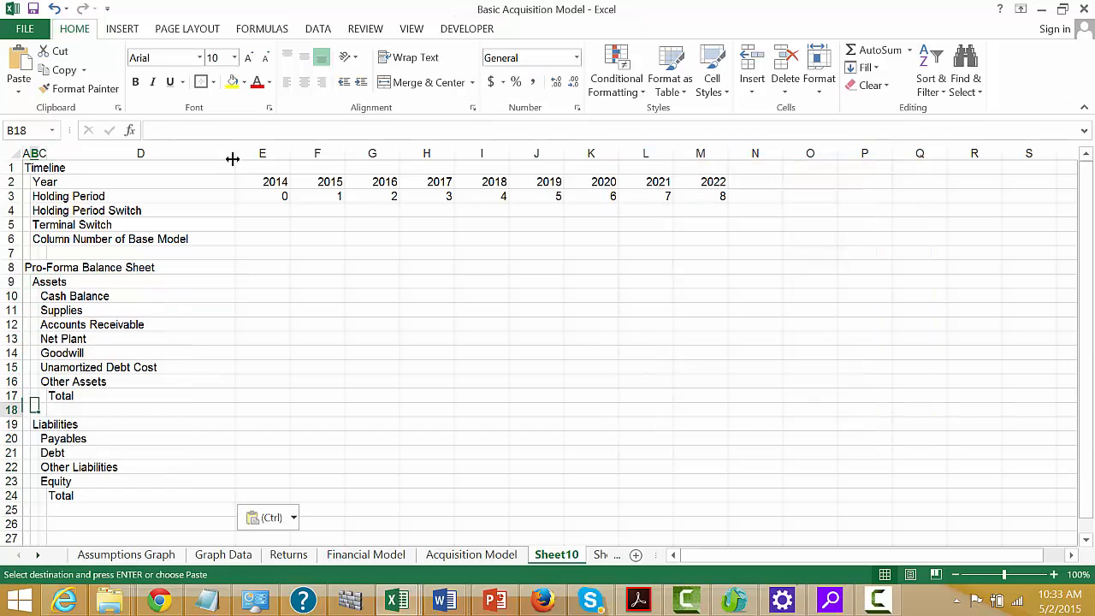
pyautogui.press('Down')
pyautogui.press('Down')
pyautogui.press('Down')
pyautogui.press('Down')
pyautogui.press('Down')
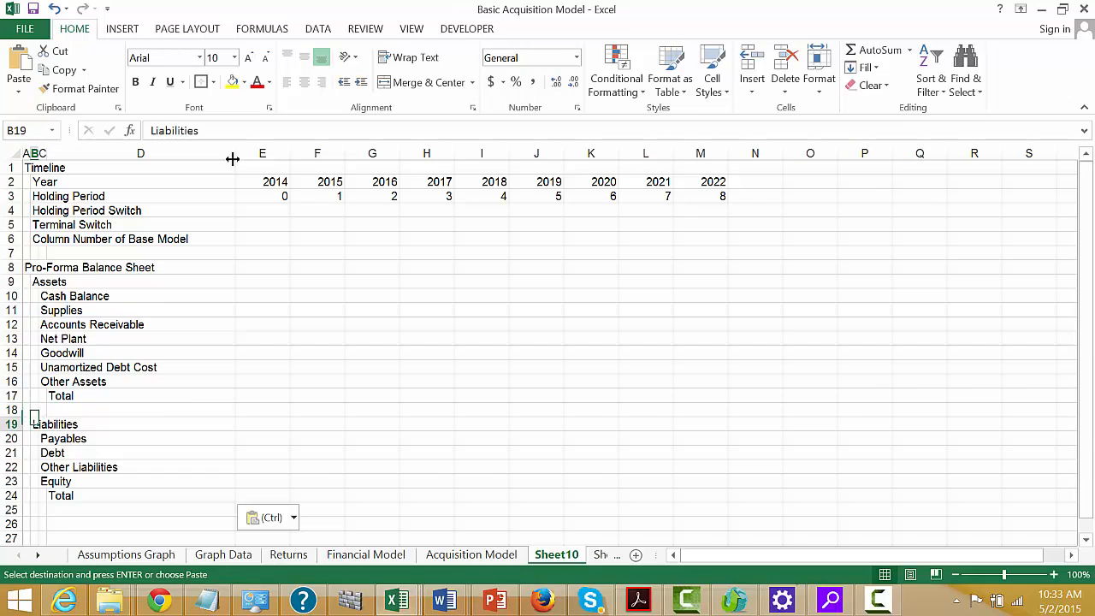
pyautogui.scroll(-1, 232, 159)
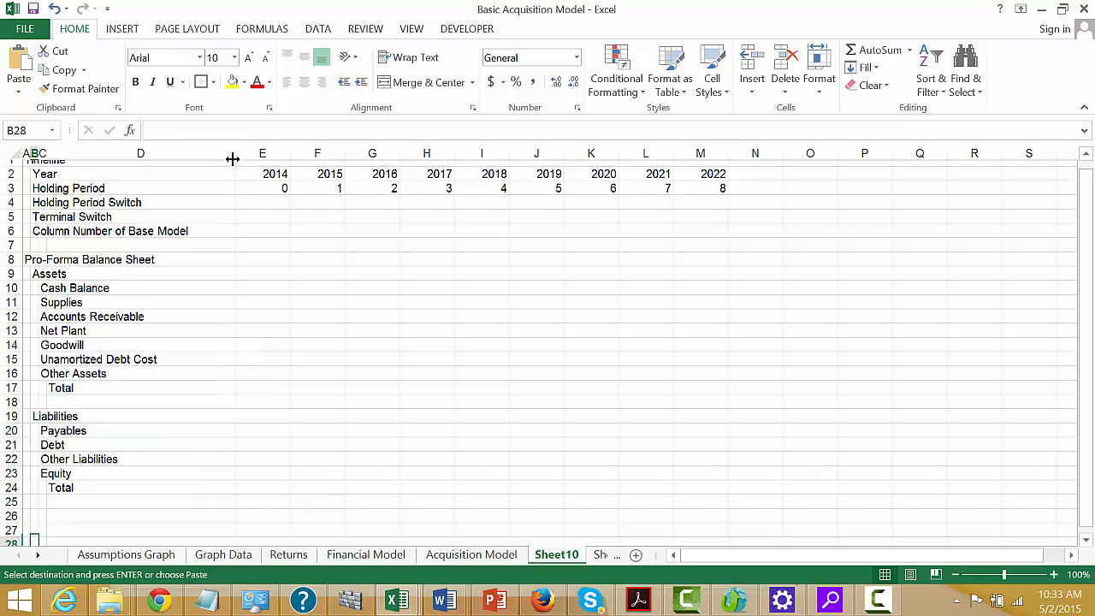
pyautogui.press('Down')
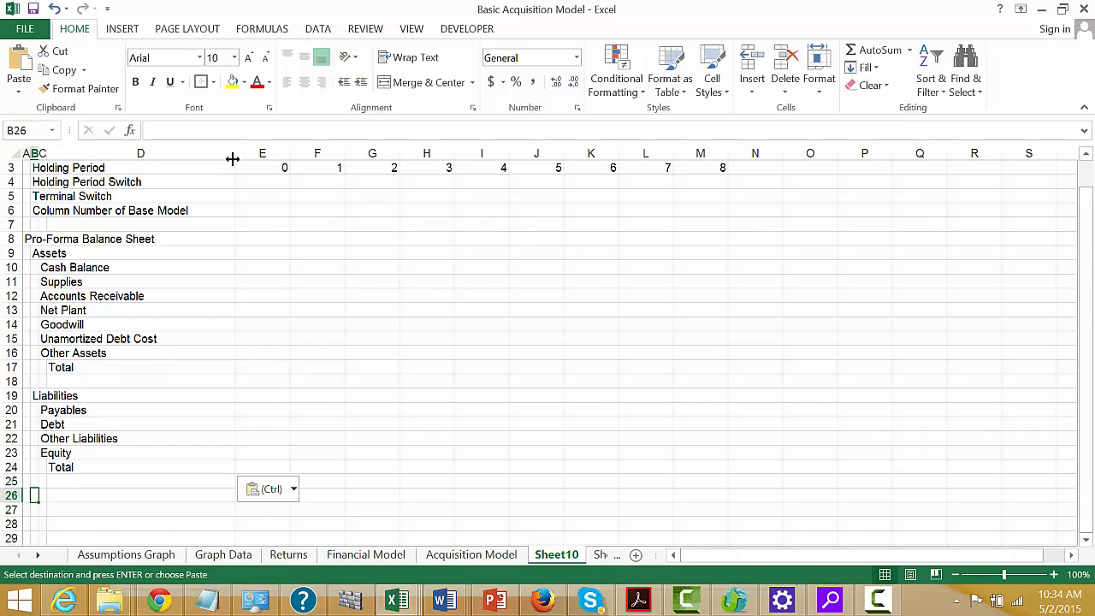
pyautogui.press('Left')
pyautogui.write('Data ')
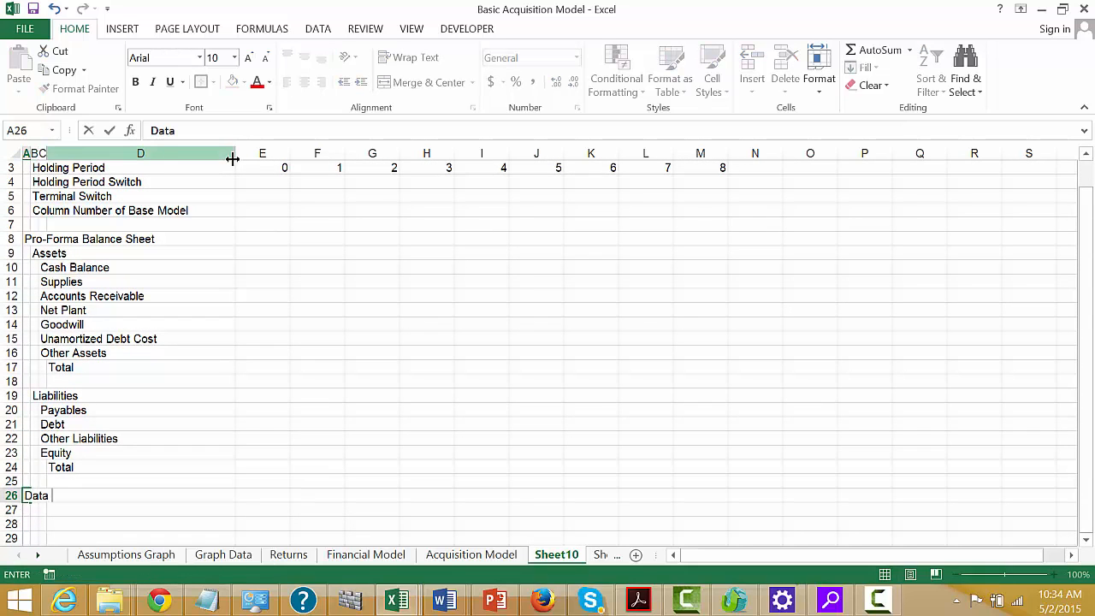
pyautogui.write('Trans')
pyautogui.write('fer')
pyautogui.write('red')
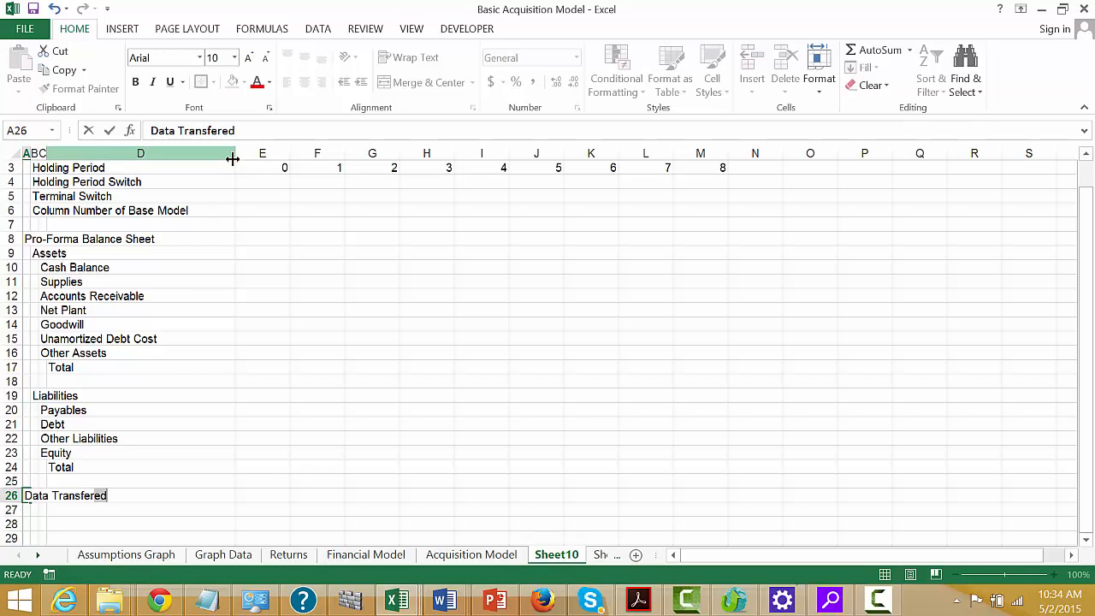
pyautogui.press('Return')
# - Enter the labels "EBITDA" in B27 and "WC Changes" in B28 under Data Transferred
pyautogui.write('EBITDA')
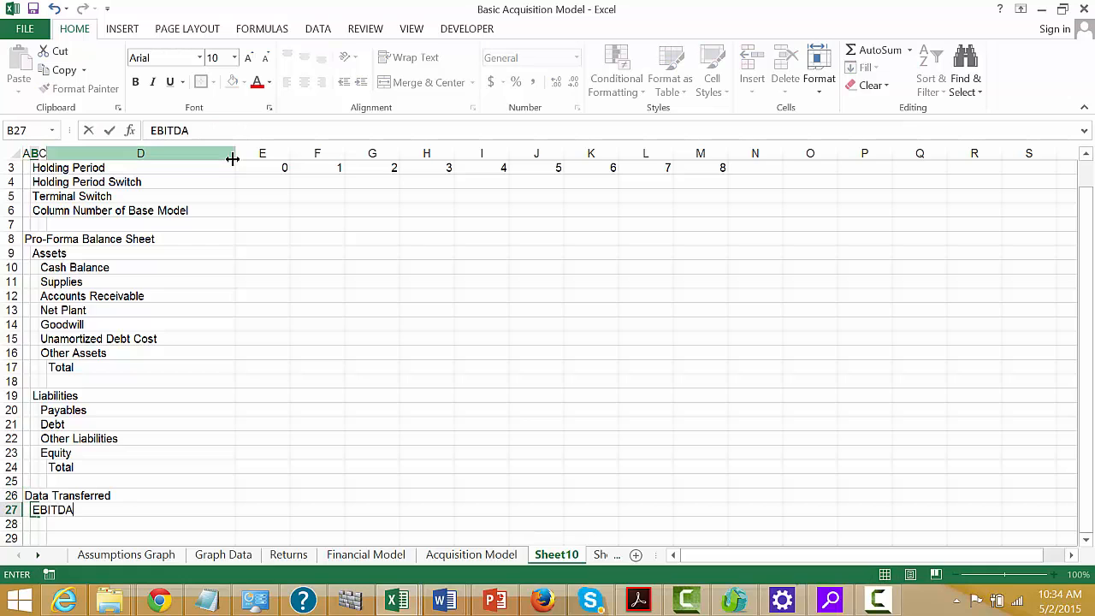
pyautogui.press('Return')
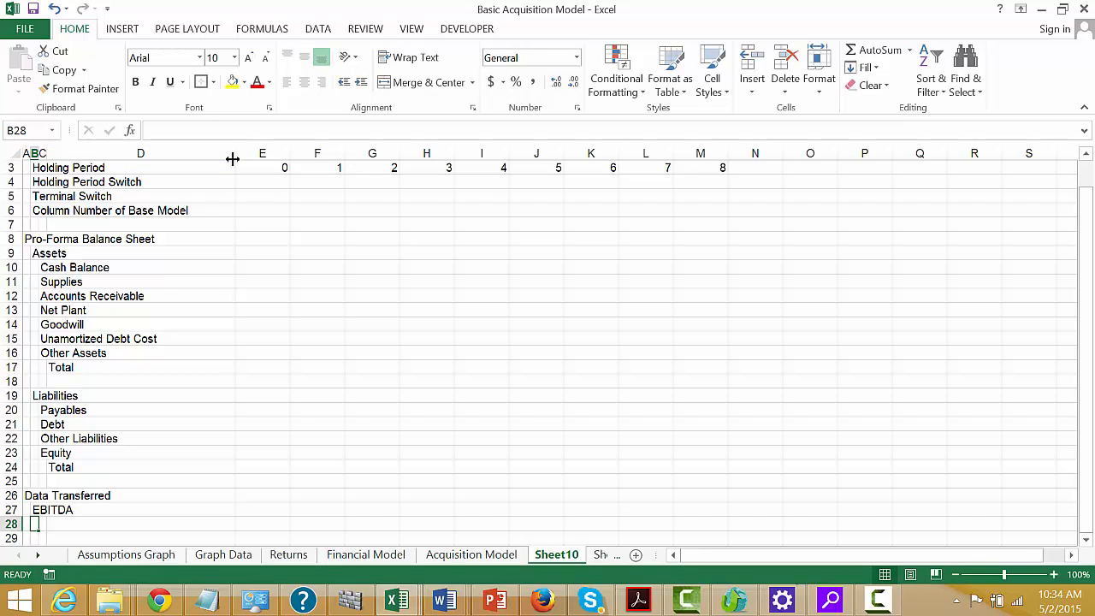
pyautogui.write('WC Changes')
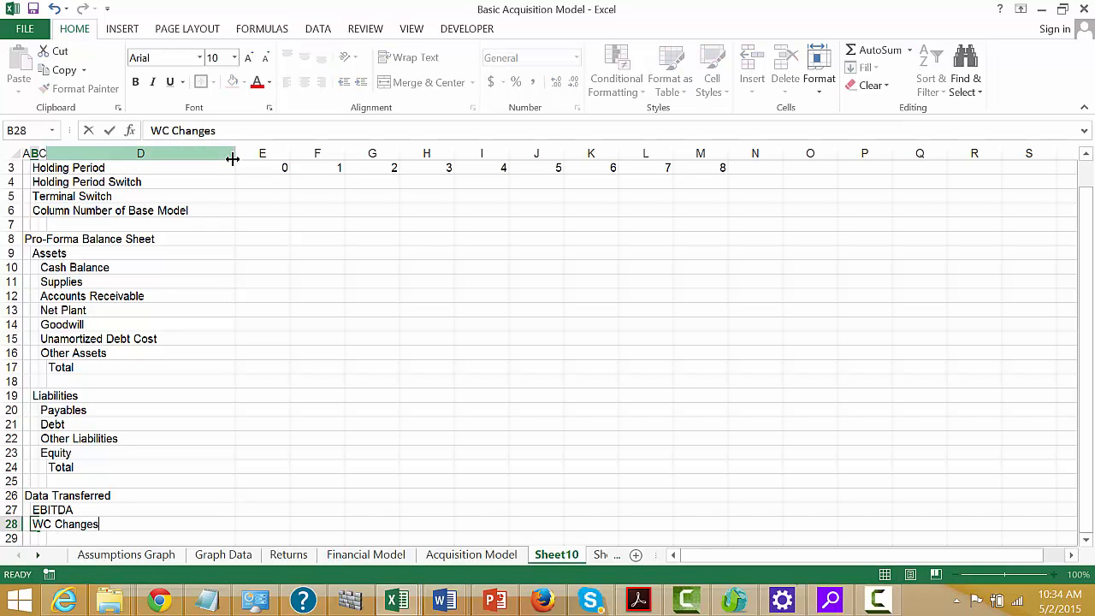
pyautogui.press('Return')
# - Enter the label "Capital Expenditures" in B29 beneath WC Changes, spelled out in full
pyautogui.write('Cap Exp')
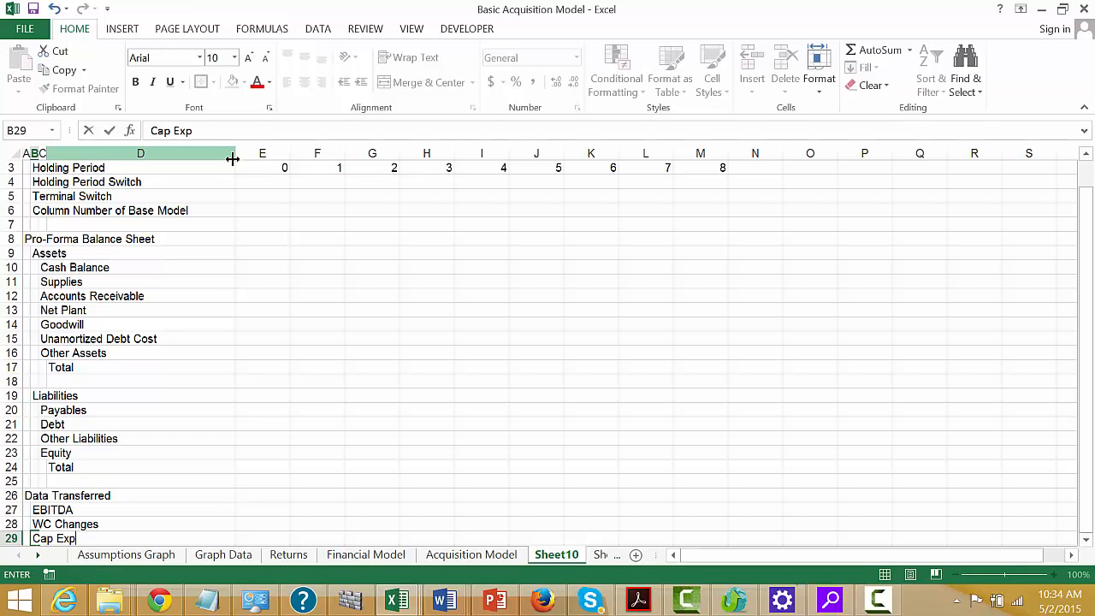
pyautogui.press('Return')
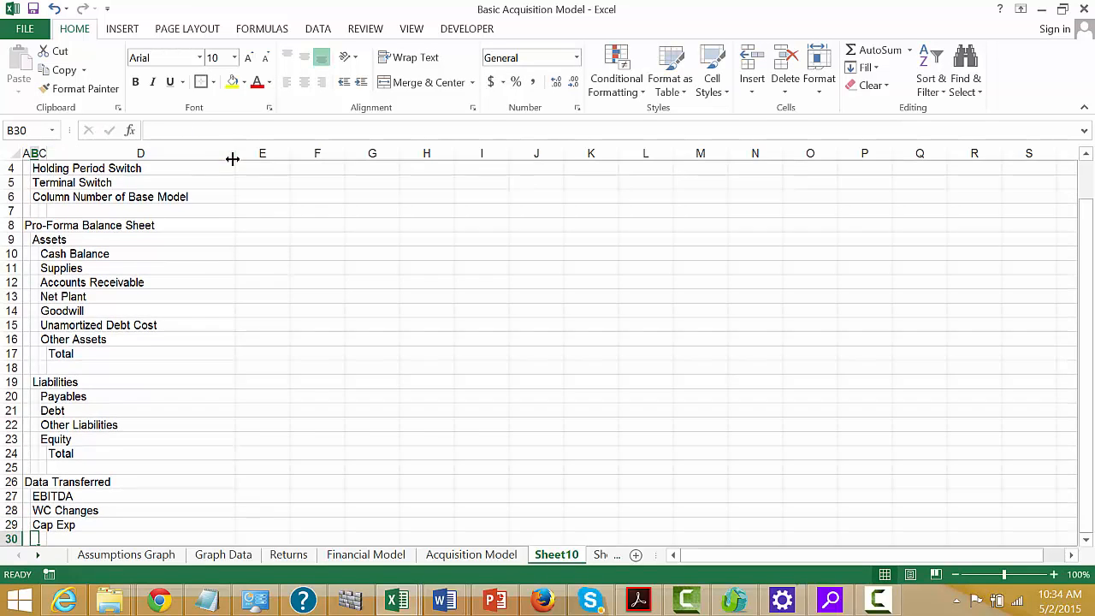
pyautogui.press('Up')
pyautogui.write('C')
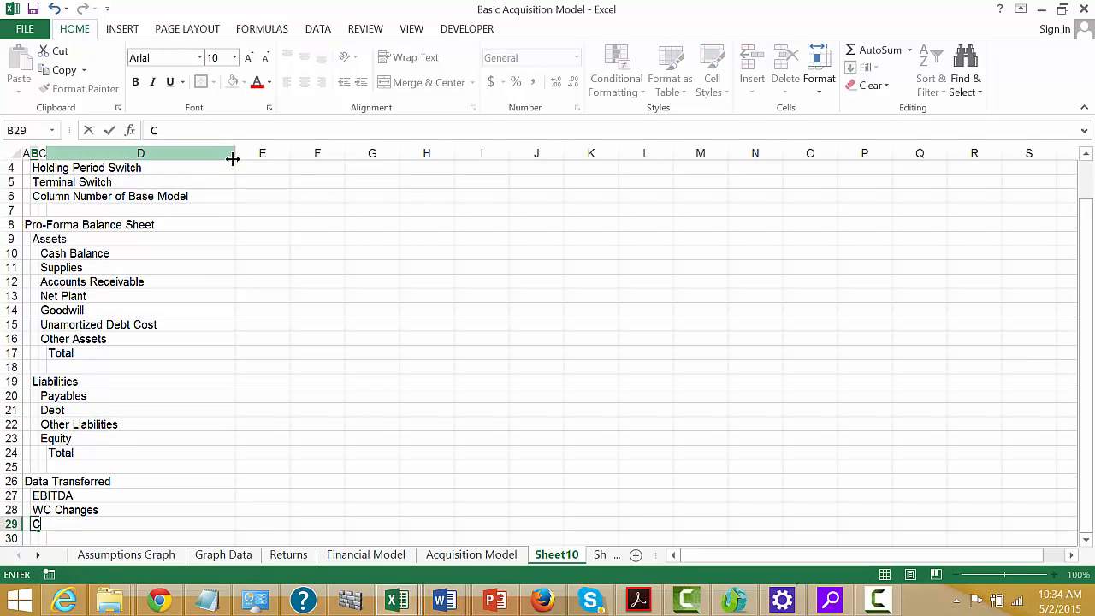
pyautogui.write('apital Expenditures')
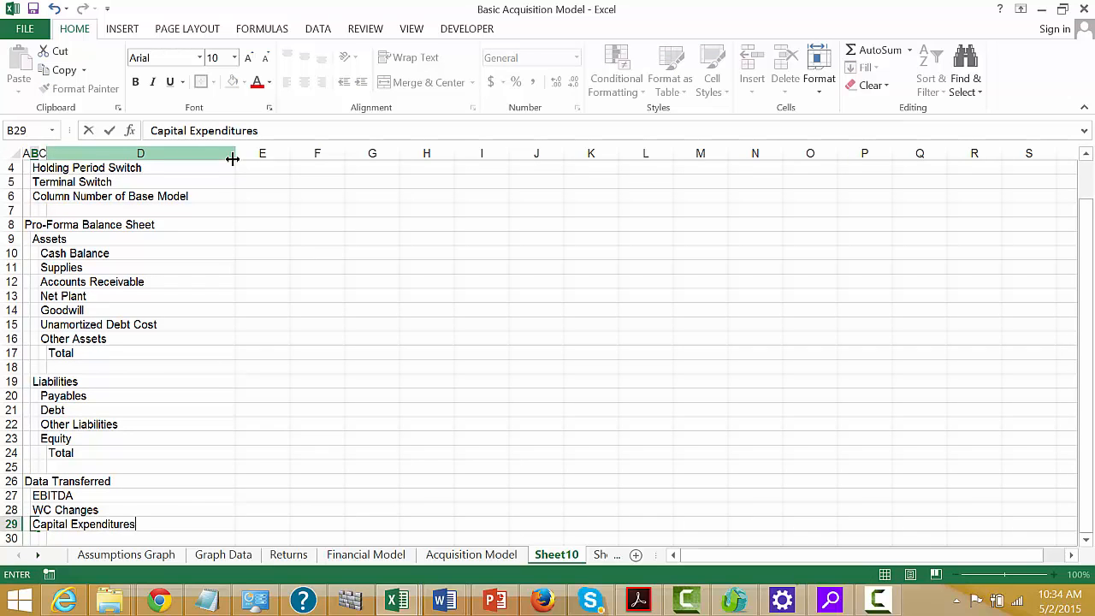
pyautogui.press('Return')
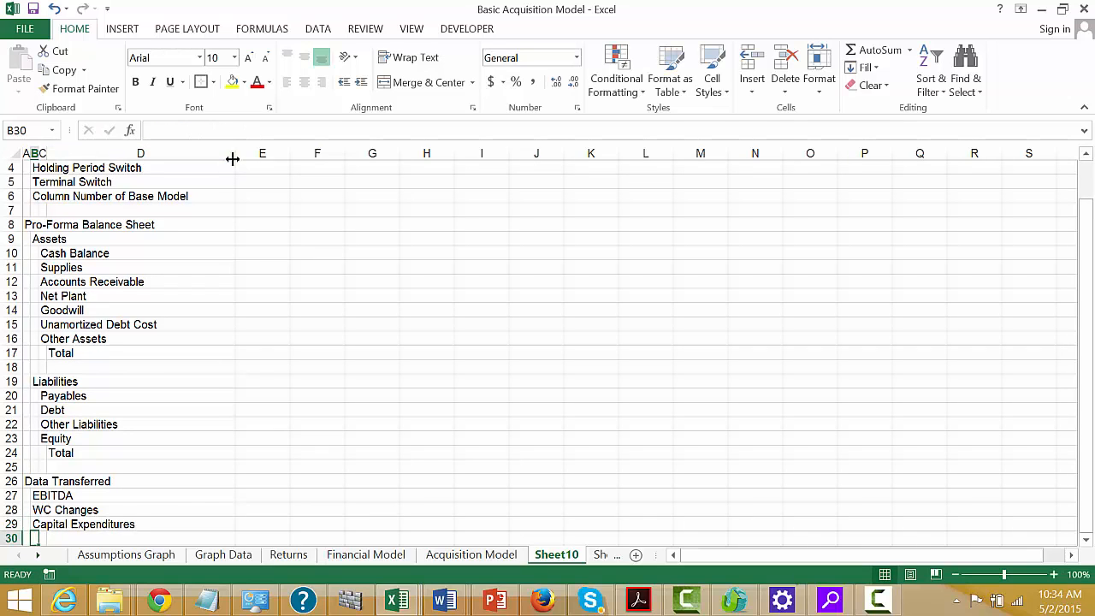
# - Enter the label "Depreciation" in B30 beneath Capital Expenditures
pyautogui.write('Depr')
pyautogui.press('BackSpace')
pyautogui.write('preciation')
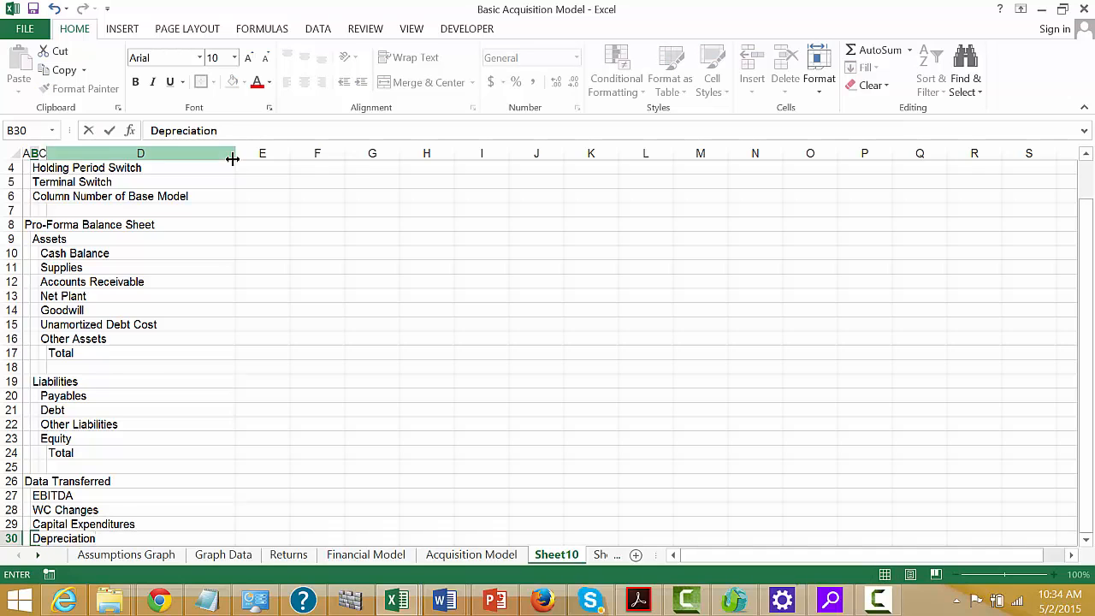
pyautogui.press('Return')
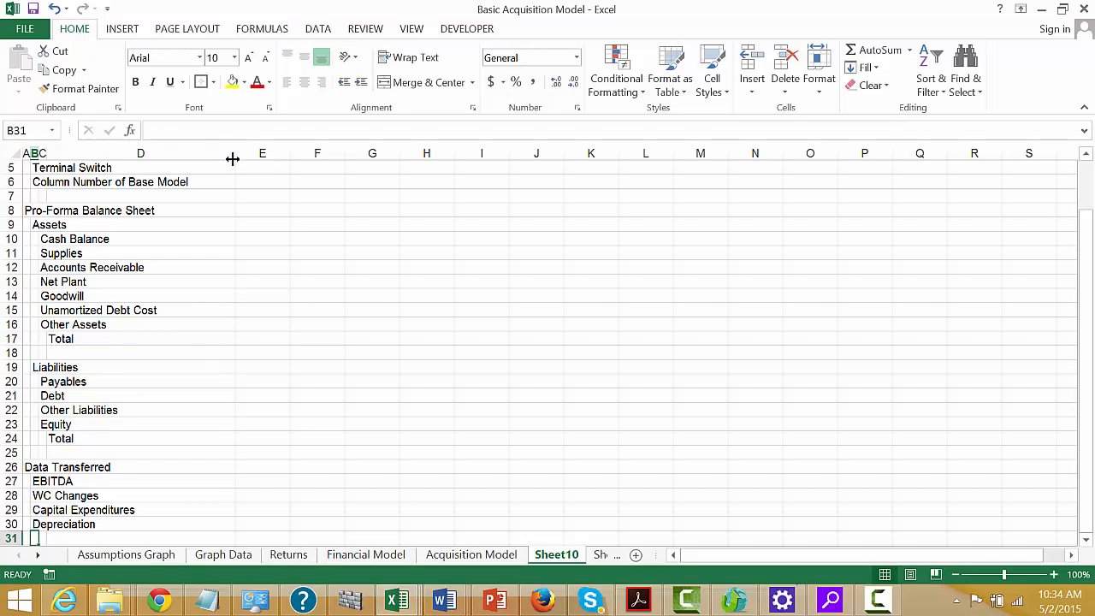
# - Enter the label "Tax Rate" in B31 beneath Depreciation
pyautogui.write('Tax Rate')
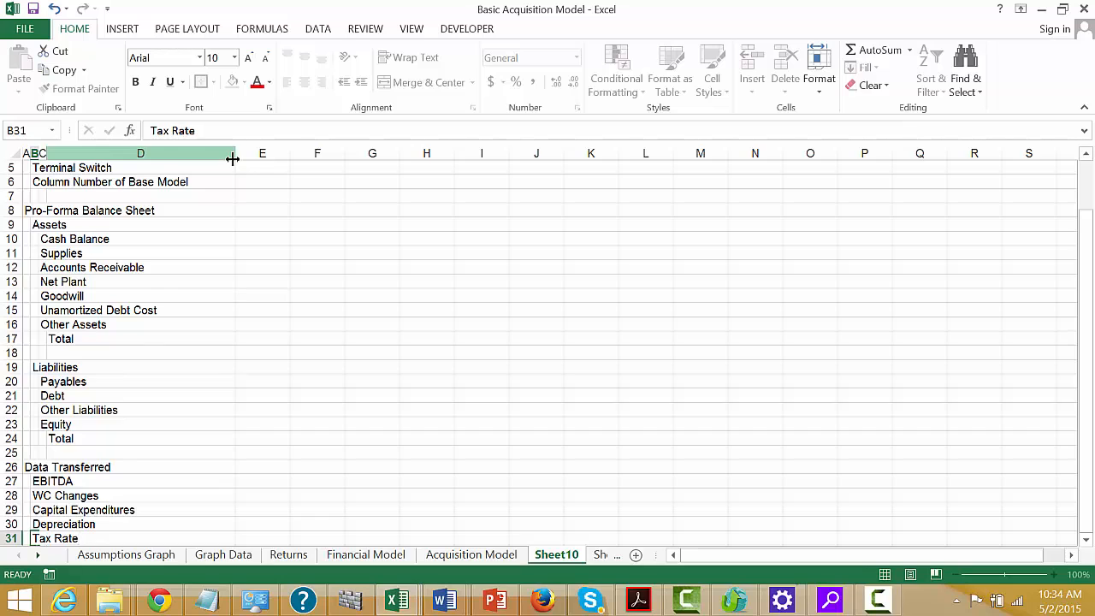
pyautogui.press('Return')
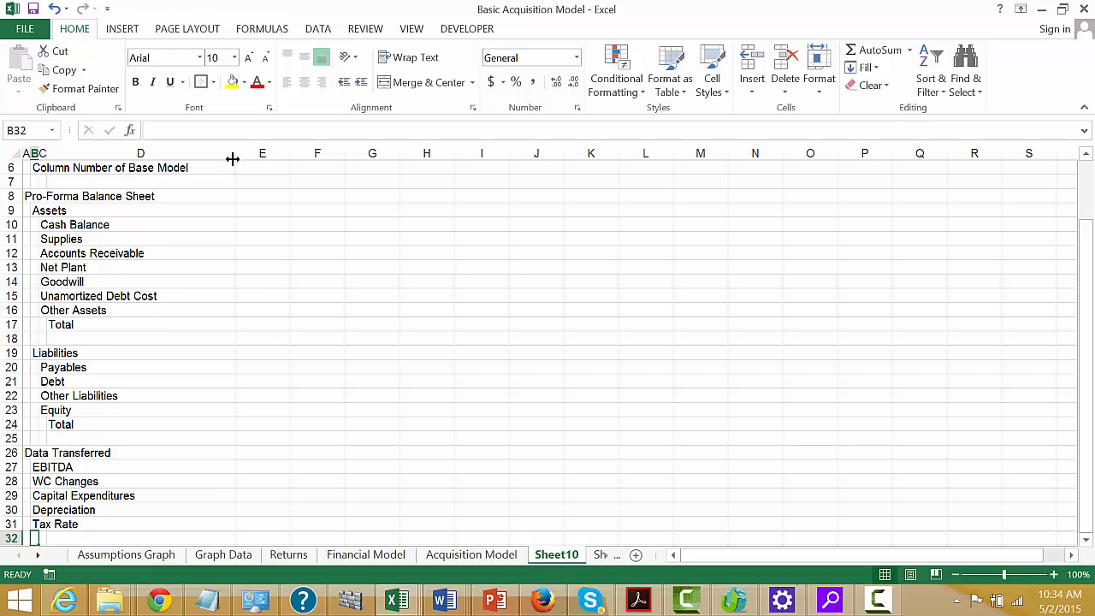
# - Review the Data Transferred labels from EBITDA through Tax Rate before continuing the list in B32
pyautogui.press('Up')
pyautogui.press('Up')
pyautogui.press('Up')
pyautogui.press('Up')
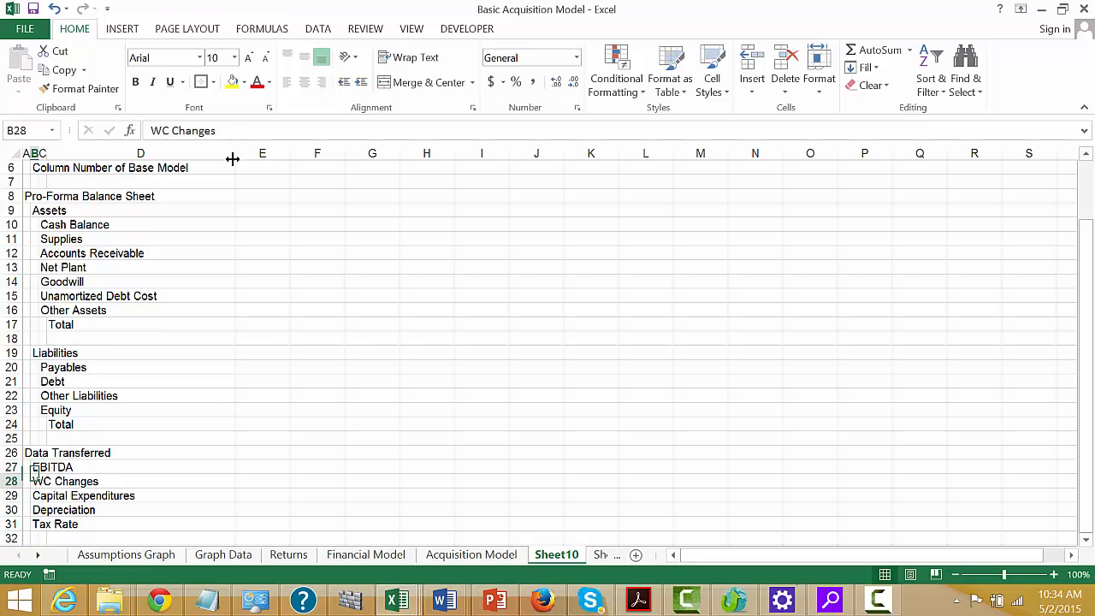
pyautogui.press('Down')
pyautogui.press('Down')
pyautogui.press('Up')
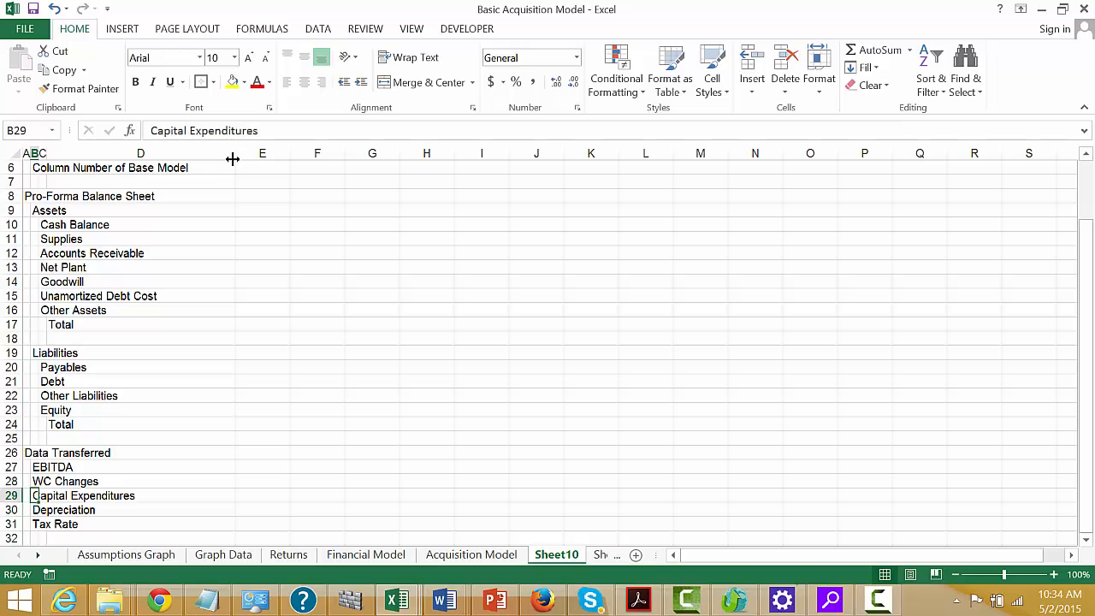
pyautogui.press('Up')
pyautogui.press('Up')
pyautogui.press('Down')
pyautogui.press('Down')
pyautogui.press('Down')
pyautogui.press('Down')
pyautogui.press('Down')
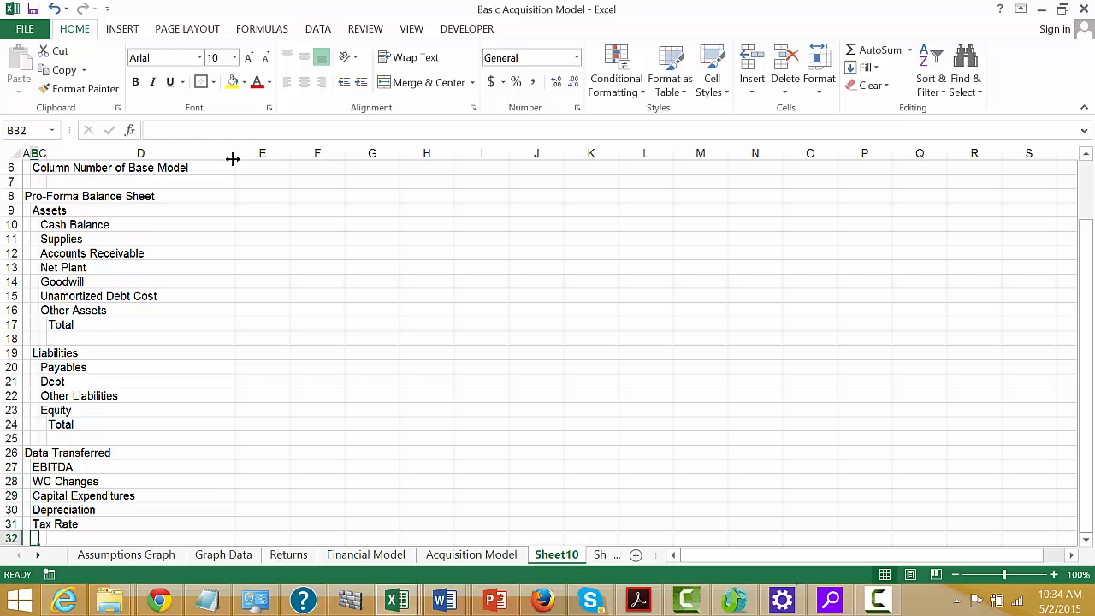
pyautogui.press('Down')
pyautogui.press('Down')
pyautogui.press('Up')
pyautogui.press('Up')
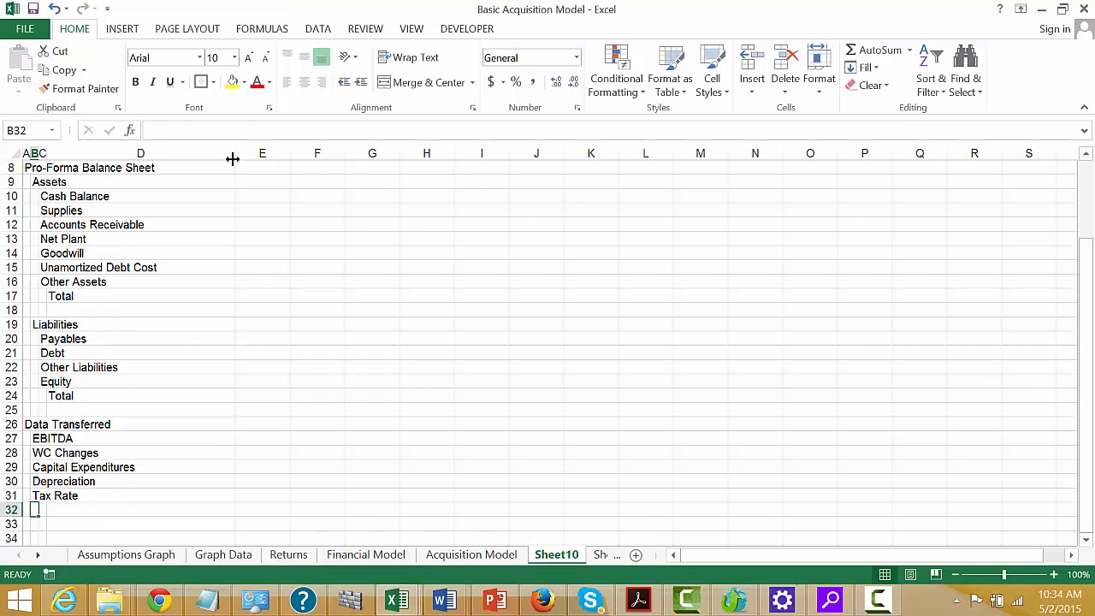
# - Enter the label "Supply Balance" in B32 beneath Tax Rate
pyautogui.write('S')
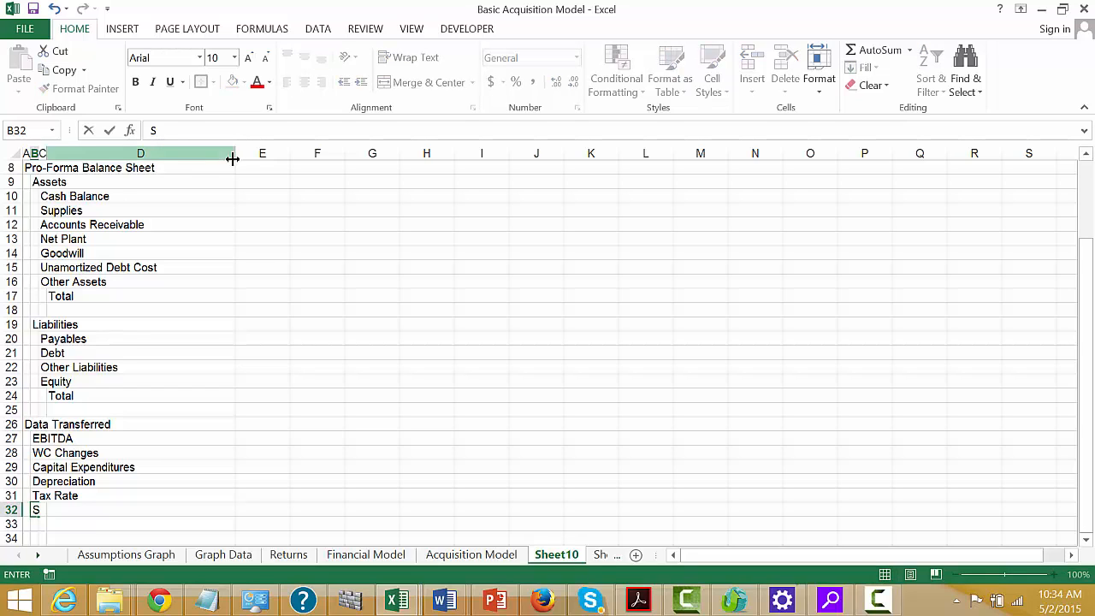
pyautogui.write('pp')
pyautogui.press('BackSpace')
pyautogui.press('BackSpace')
pyautogui.press('BackSpace')
pyautogui.write('upply Balance')
pyautogui.press('Return')
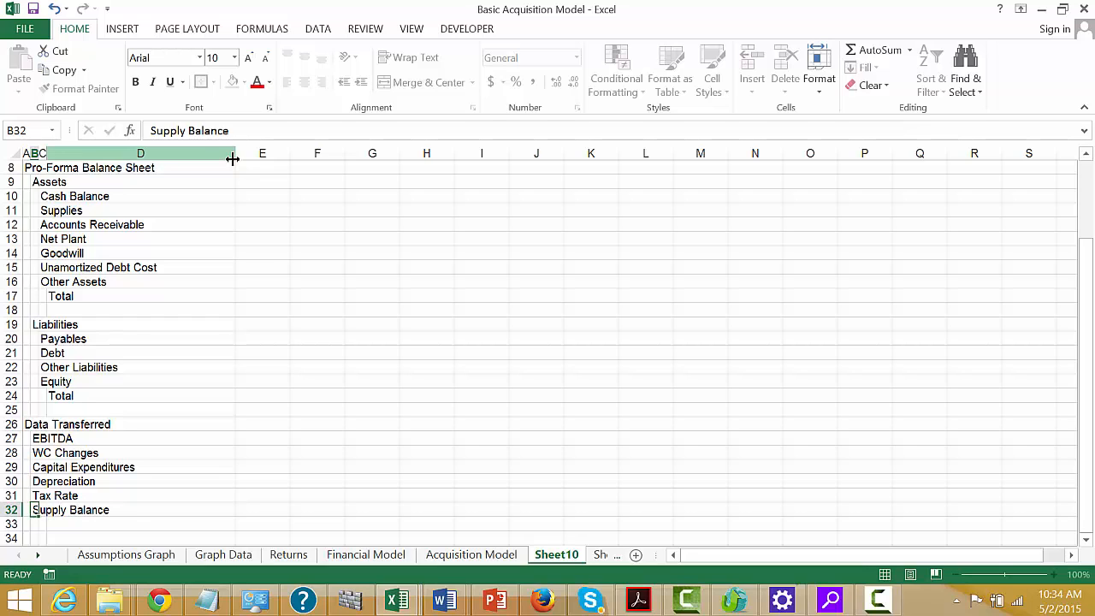
# - Enter the label "A/R Balance" in B33 beneath Supply Balance
pyautogui.write('Net')
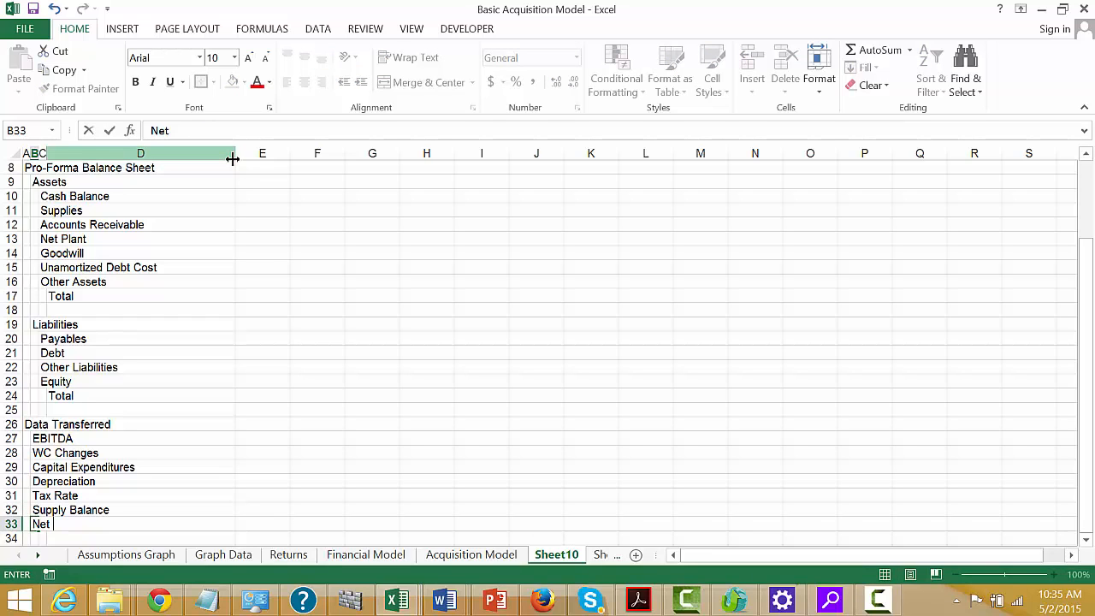
pyautogui.press('BackSpace')
pyautogui.press('BackSpace')
pyautogui.write('A/R Balance')
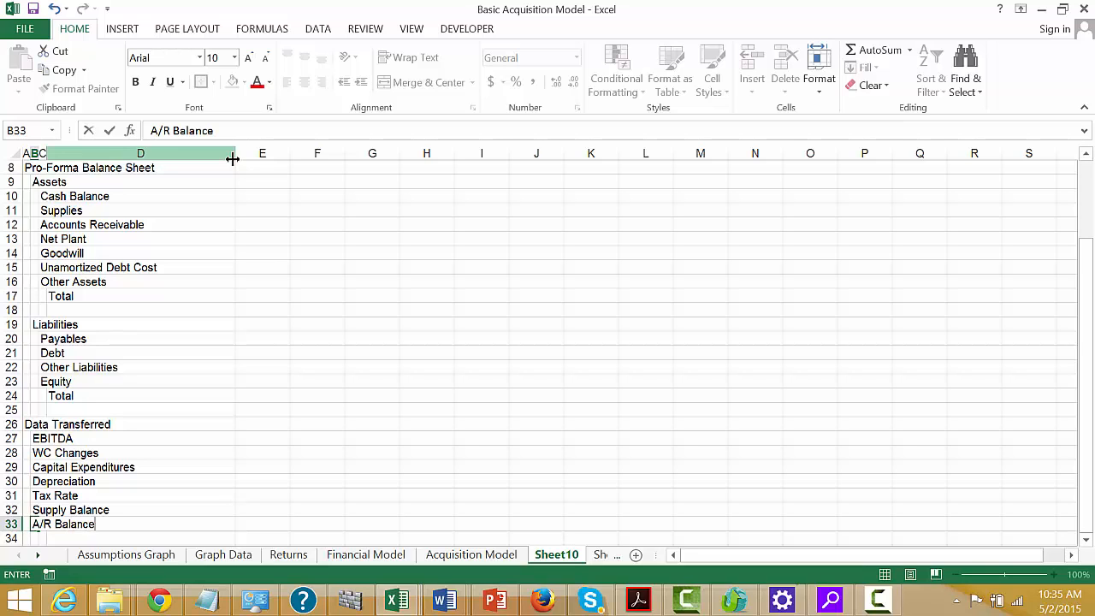
pyautogui.hotkey('ctrl', 'Return')
pyautogui.press('Down')
# - Enter the label "Net Plant Balance" in B34 beneath A/R Balance
pyautogui.write('Net')
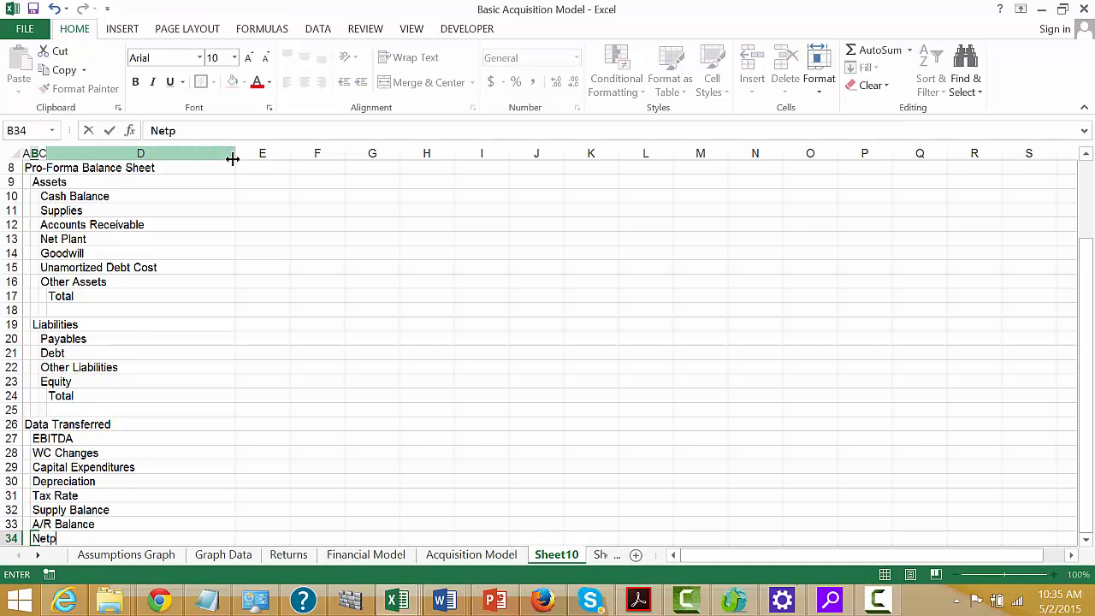
pyautogui.write(' Plant Balance')
pyautogui.press('Return')
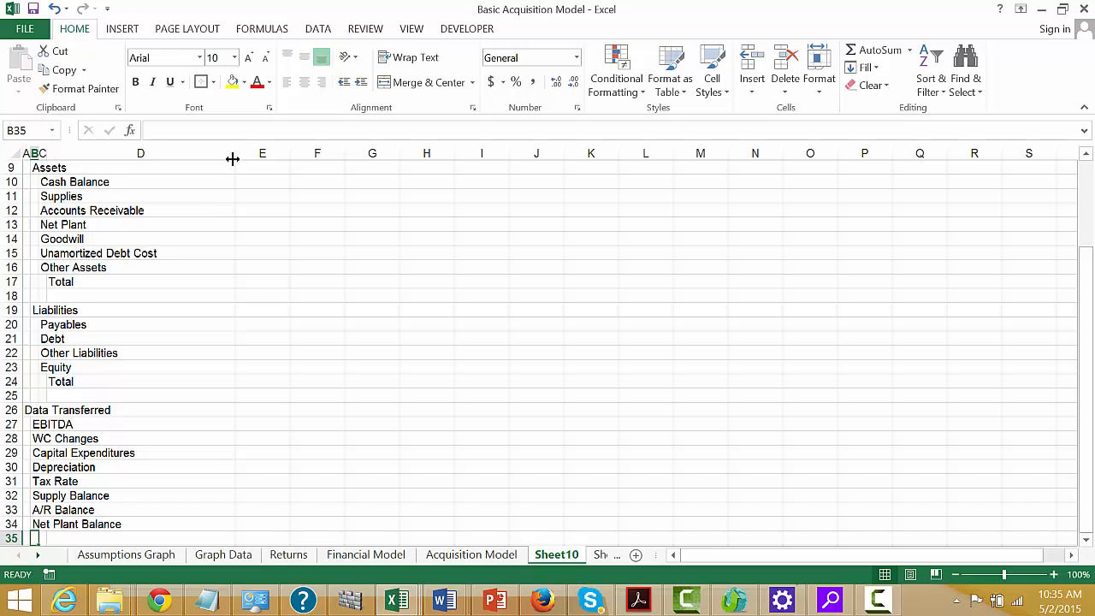
# - Review the Data Transferred labels from Depreciation to Net Plant Balance and return to the empty cell B35
pyautogui.press('Down')
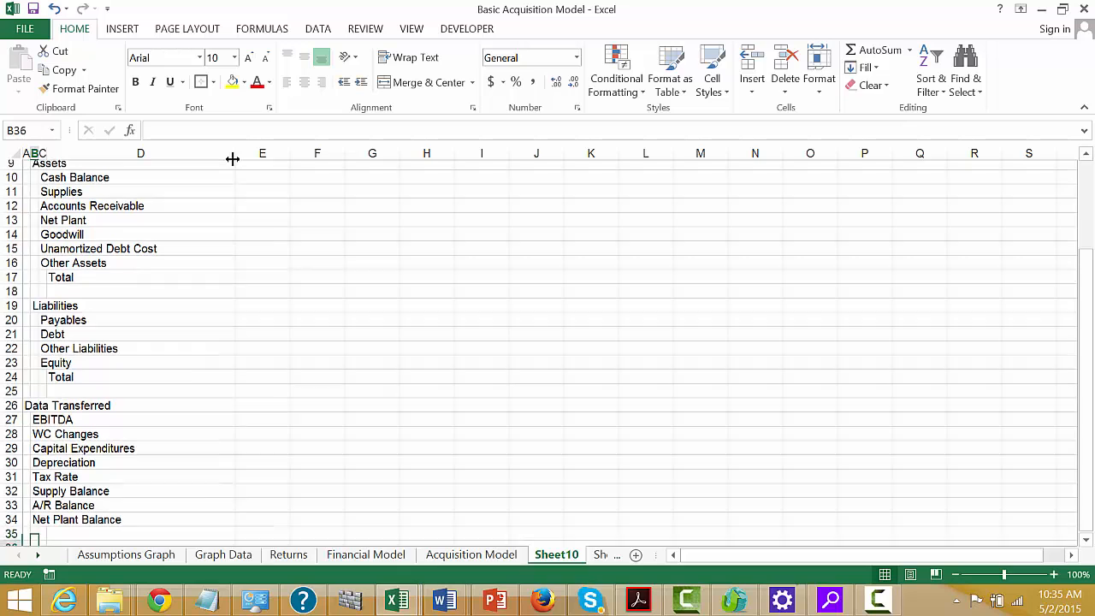
pyautogui.press('Up')
pyautogui.press('Up')
pyautogui.press('Up')
pyautogui.press('Up')
pyautogui.press('Up')
pyautogui.press('Up')
pyautogui.press('Down')
pyautogui.press('Down')
pyautogui.press('Down')
pyautogui.press('Down')
pyautogui.press('Down')
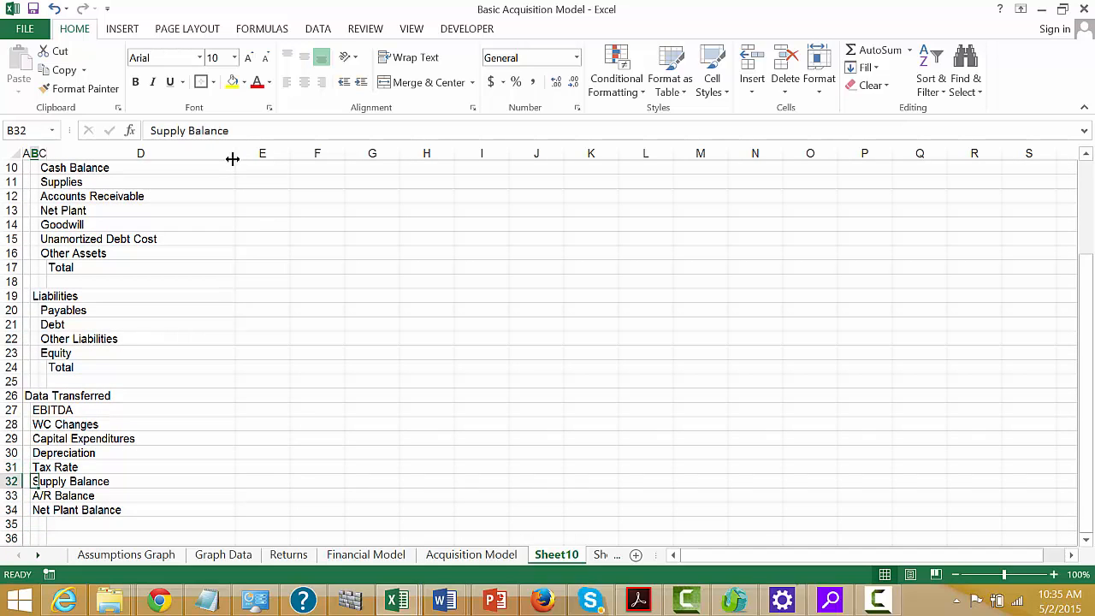
# - Enter the labels "Other Aset Balance" in B35 and "Other Liability Balance" in B36 under Net Plant Balance
pyautogui.write('Other')
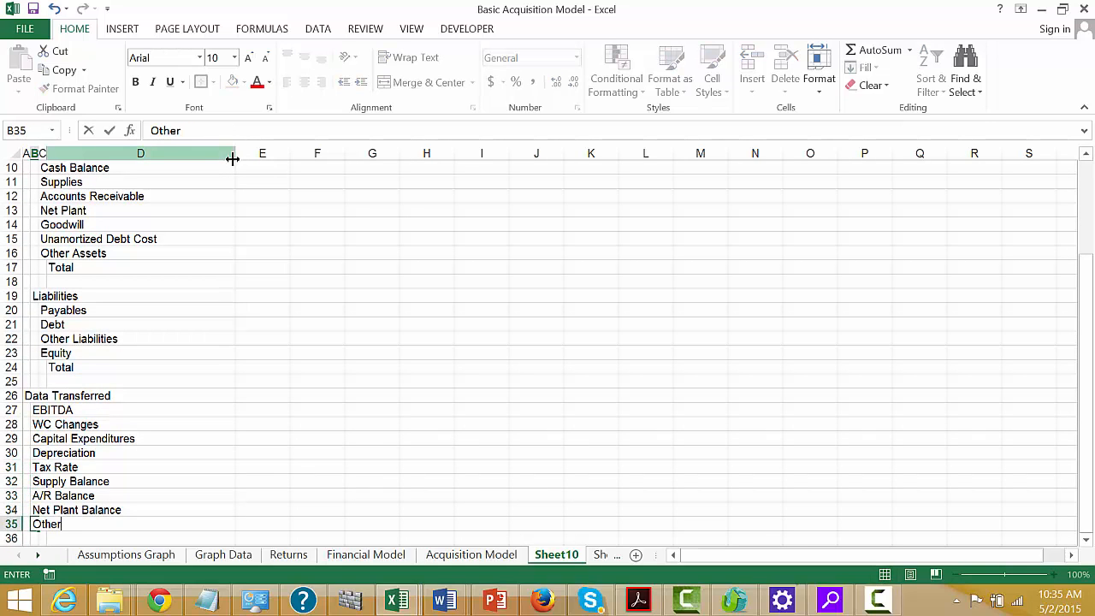
pyautogui.write(' Aset Balance')
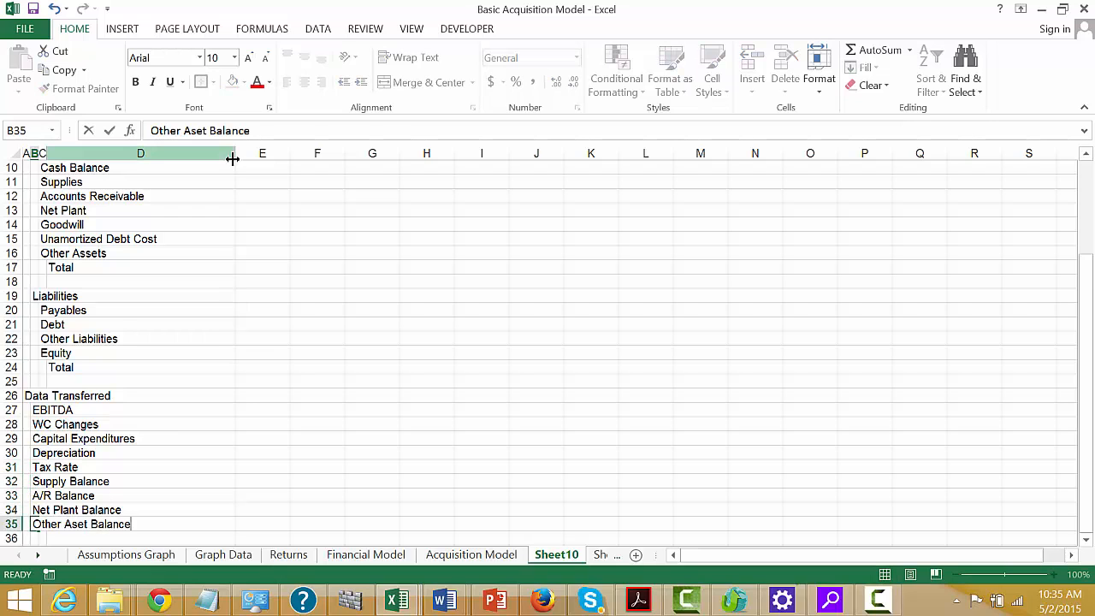
pyautogui.press('Return')
pyautogui.write('Other Lia')
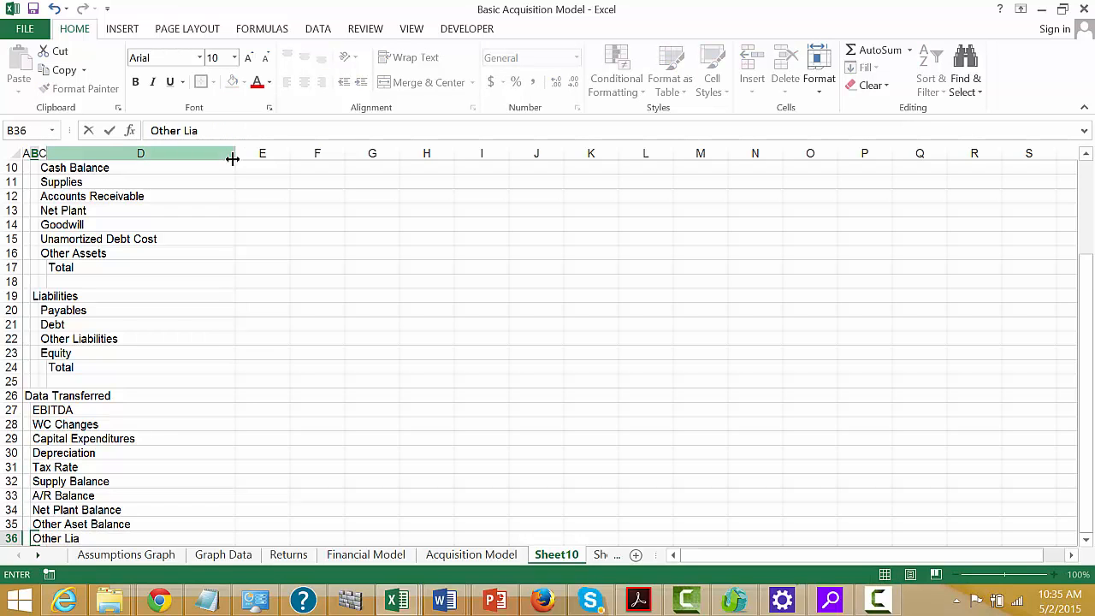
pyautogui.write('bility Balance')
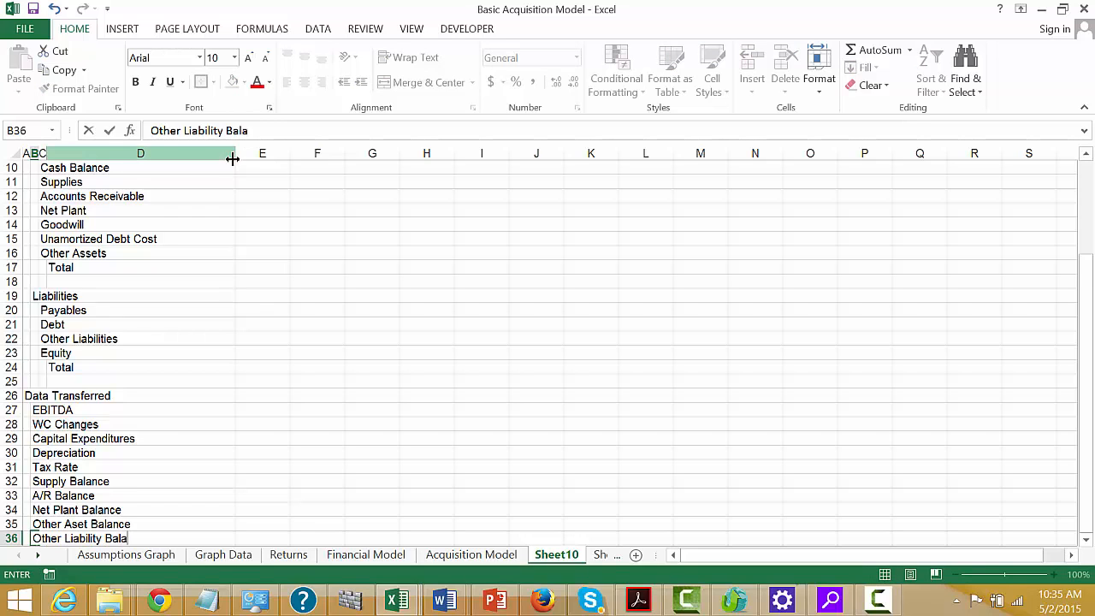
pyautogui.press('Return')
# - Correct the spelling of the label in B35 to "Other Asset Balance"
pyautogui.press('Up')
pyautogui.press('Up')
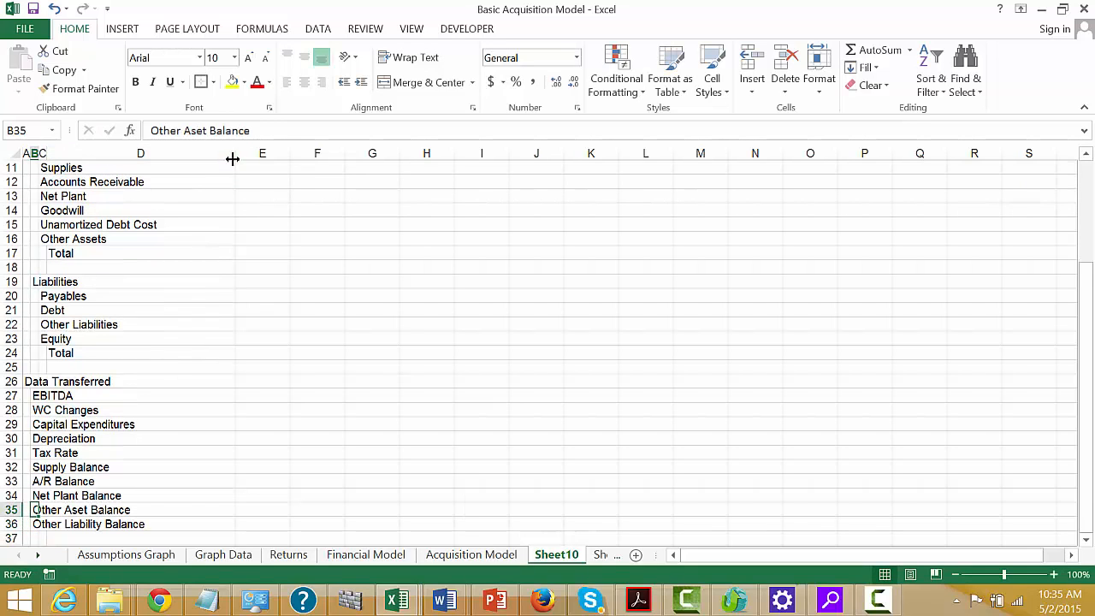
pyautogui.press('F2')
pyautogui.write('s')
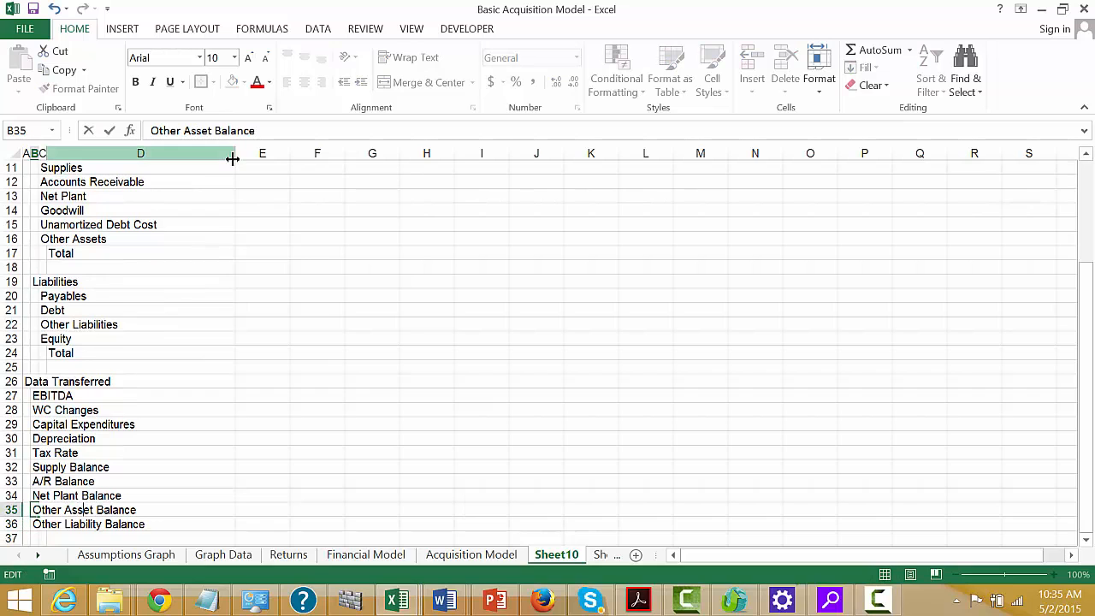
pyautogui.press('Return')
pyautogui.press('Return')
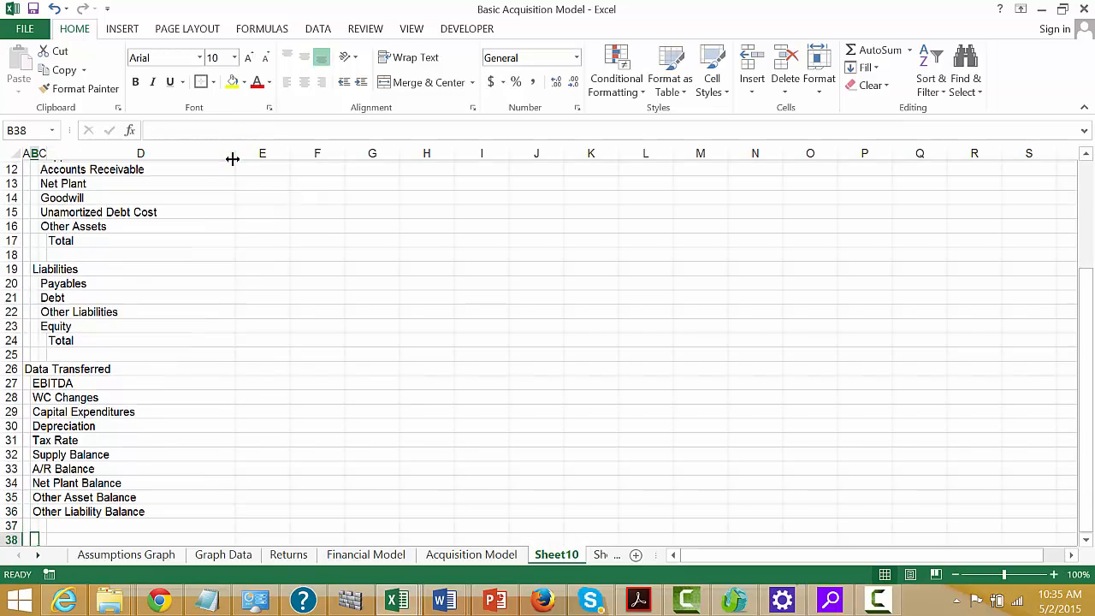
# - Look back over the Data Transferred and balance sheet labels up to the timeline rows in column E
pyautogui.press('Up')
pyautogui.press('Up')
pyautogui.press('Up')
pyautogui.press('Up')
pyautogui.press('Up')
pyautogui.press('Up')
pyautogui.press('Up')
pyautogui.press('Up')
pyautogui.press('Up')
pyautogui.press('Up')
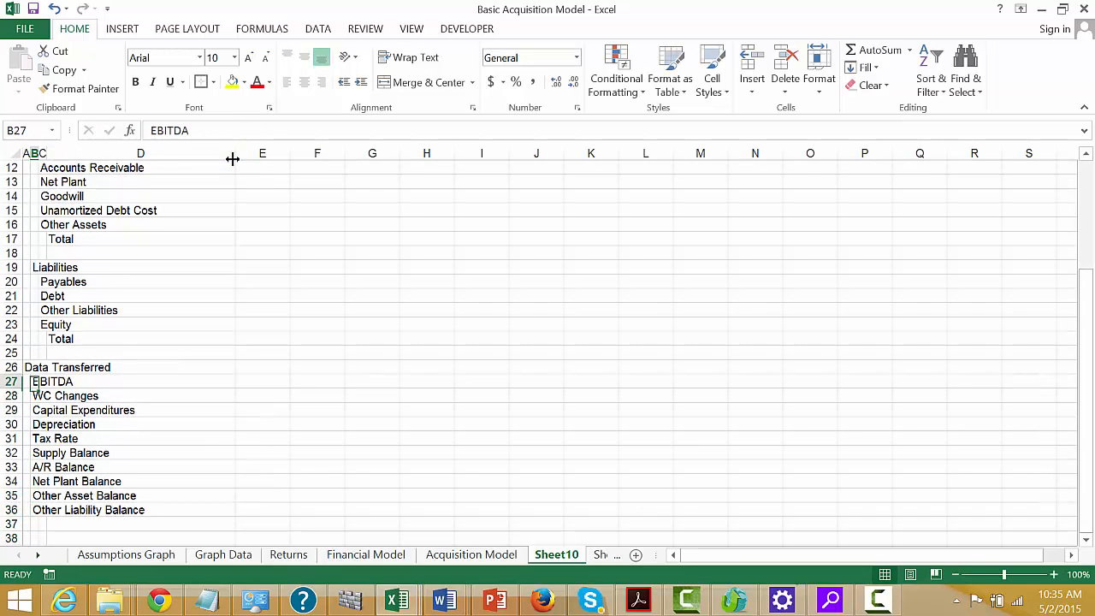
pyautogui.press('Right')
pyautogui.press('Right')
pyautogui.press('Right')
pyautogui.press('Up')
pyautogui.press('Up')
pyautogui.press('Up')
pyautogui.press('Up')
pyautogui.press('Up')
pyautogui.press('Up')
pyautogui.press('Up')
pyautogui.press('Up')
pyautogui.press('Up')
pyautogui.press('Up')
pyautogui.press('Up')
pyautogui.press('Up')
pyautogui.press('Up')
pyautogui.press('Up')
pyautogui.press('Up')
pyautogui.press('Up')
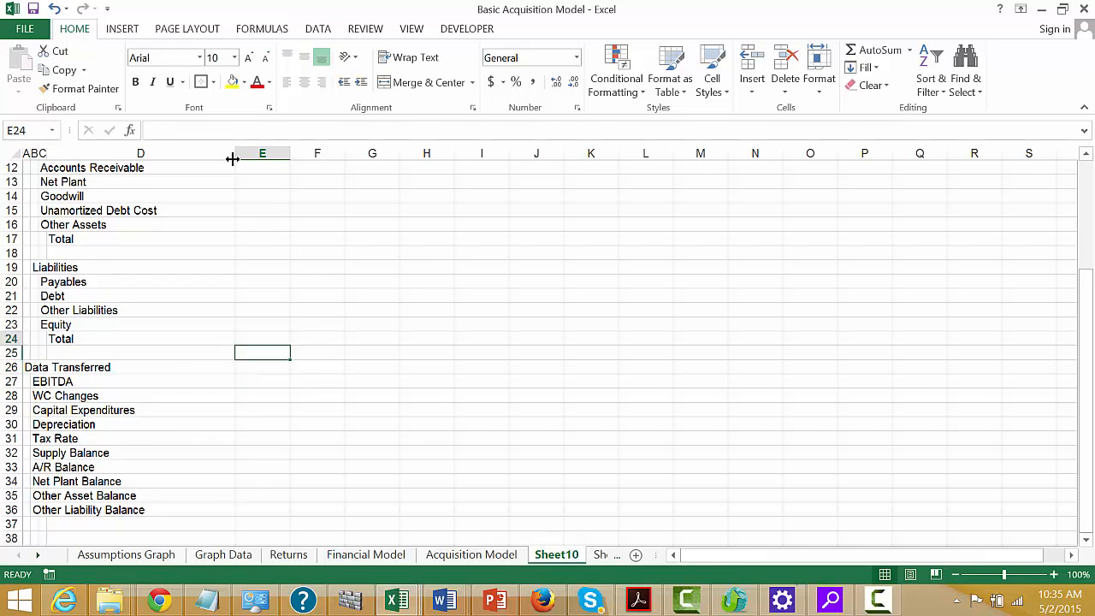
pyautogui.press('Up')
pyautogui.press('Up')
pyautogui.press('Up')
pyautogui.press('Up')
pyautogui.press('Up')
pyautogui.press('Up')
pyautogui.press('Up')
pyautogui.press('Up')
pyautogui.press('Up')
pyautogui.press('Up')
pyautogui.press('Down')
pyautogui.press('Down')
pyautogui.press('Down')
pyautogui.press('Down')
pyautogui.press('Down')
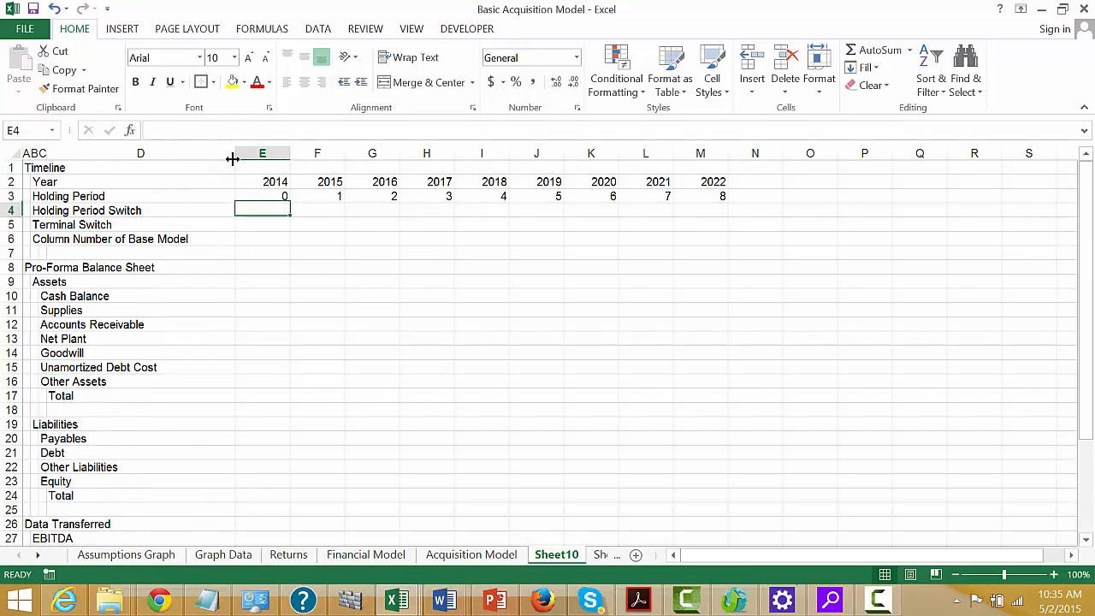
# - Examine the rows in column E from the switches down past Data Transferred, ending at A27 beside EBITDA
pyautogui.press('Down')
pyautogui.press('Down')
pyautogui.press('Down')
pyautogui.press('Down')
pyautogui.press('Down')
pyautogui.press('Down')
pyautogui.press('Down')
pyautogui.press('Down')
pyautogui.press('Down')
pyautogui.press('Down')
pyautogui.press('Down')
pyautogui.press('Down')
pyautogui.press('Down')
pyautogui.press('Down')
pyautogui.press('Down')
pyautogui.press('Down')
pyautogui.press('Down')
pyautogui.press('Down')
pyautogui.press('Down')
pyautogui.press('Down')
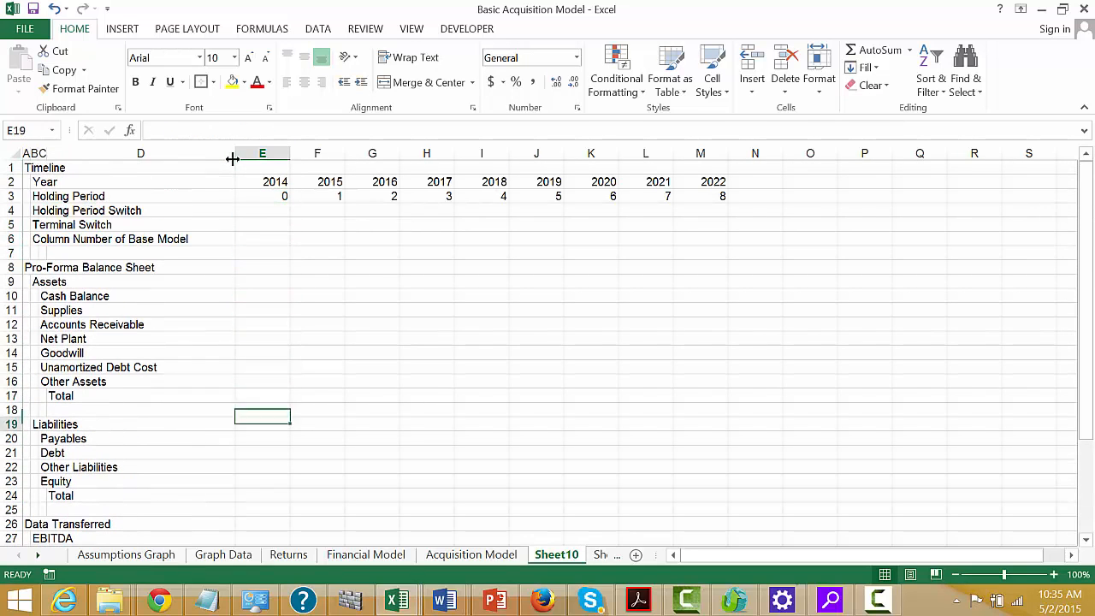
pyautogui.press('Down')
pyautogui.press('Down')
pyautogui.press('Down')
pyautogui.press('Down')
pyautogui.press('Down')
pyautogui.press('Down')
pyautogui.press('Down')
pyautogui.press('Down')
pyautogui.press('Down')
pyautogui.press('Down')
pyautogui.press('Down')
pyautogui.press('Down')
pyautogui.press('Down')
pyautogui.press('Down')
pyautogui.press('Up')
pyautogui.press('Up')
pyautogui.press('Up')
pyautogui.press('Up')
pyautogui.press('Up')
pyautogui.press('Up')
pyautogui.press('Up')
pyautogui.press('Up')
pyautogui.press('Up')
pyautogui.press('Up')
pyautogui.press('Up')
pyautogui.press('Up')
pyautogui.press('Up')
pyautogui.press('Up')
pyautogui.press('Up')
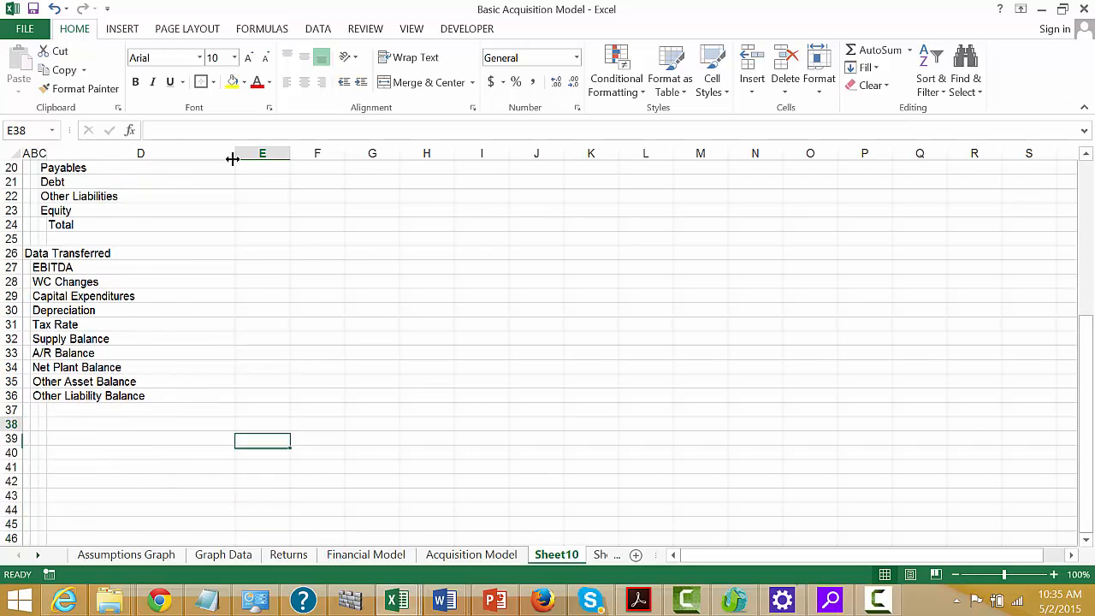
pyautogui.press('Left')
pyautogui.press('Left')
pyautogui.press('Left')
pyautogui.press('Left')
pyautogui.press('Up')
pyautogui.press('Up')
pyautogui.press('Up')
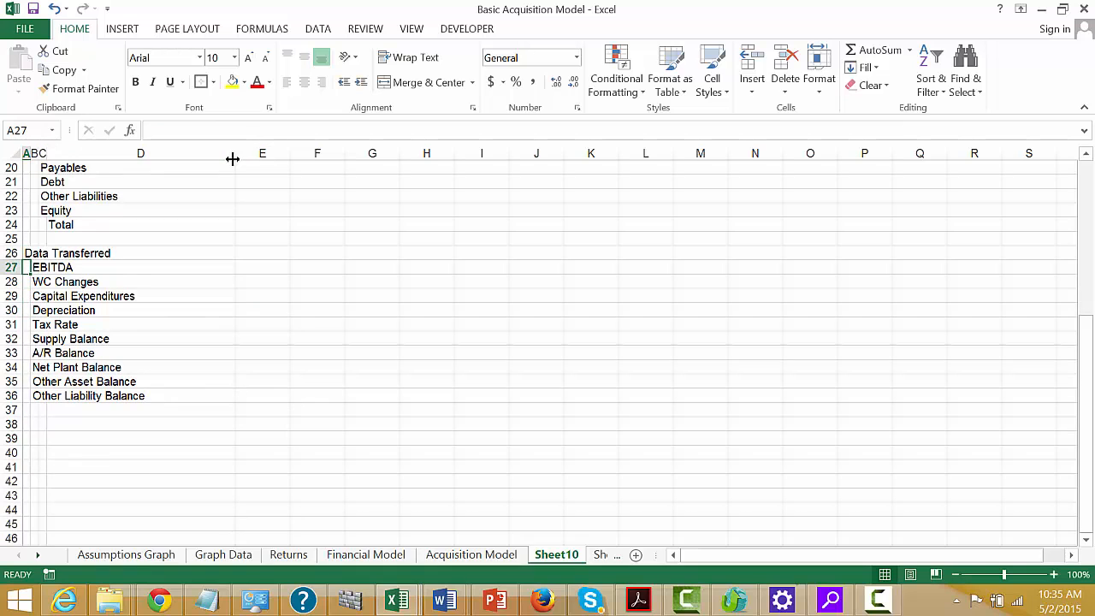
# - Examine the forecast-year balance sheet rows and checks on the Financial Model sheet
pyautogui.hotkey('ctrl', 'pageup')
pyautogui.hotkey('ctrl', 'pageup')
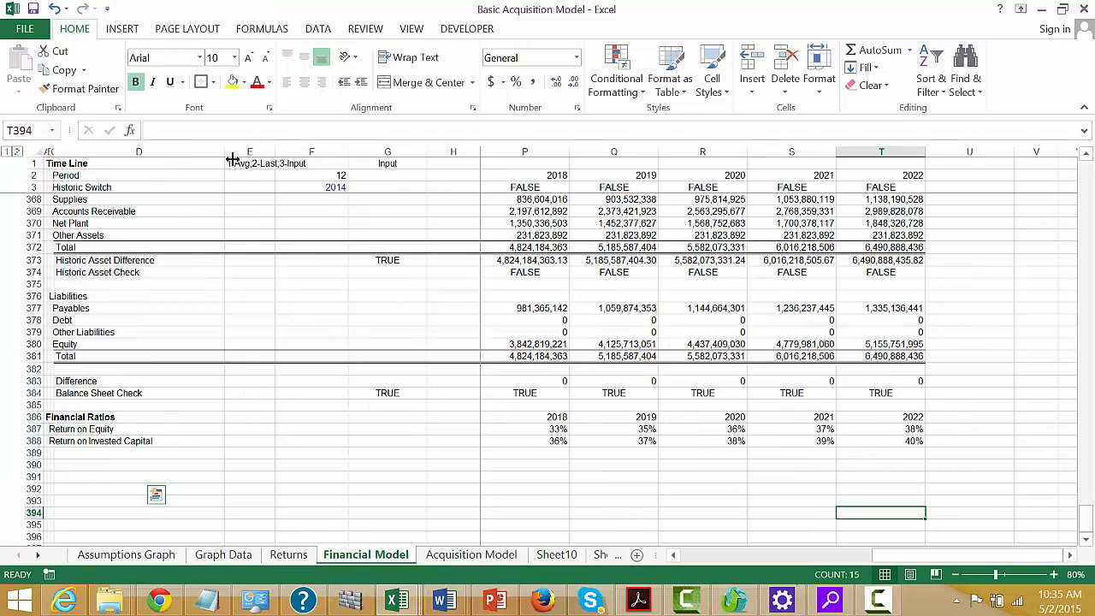
pyautogui.press('Up')
pyautogui.press('Up')
pyautogui.press('Up')
pyautogui.press('Up')
pyautogui.press('Up')
pyautogui.press('Up')
pyautogui.press('Up')
pyautogui.press('Up')
pyautogui.press('Up')
pyautogui.press('Up')
pyautogui.press('Up')
pyautogui.press('Up')
pyautogui.press('Up')
pyautogui.press('Up')
pyautogui.press('Up')
pyautogui.press('Up')
pyautogui.press('Up')
pyautogui.press('Up')
pyautogui.press('Up')
pyautogui.press('Left')
pyautogui.press('Left')
pyautogui.press('Left')
pyautogui.press('Left')
pyautogui.press('Left')
pyautogui.press('Left')
pyautogui.press('Left')
pyautogui.press('Left')
pyautogui.press('Left')
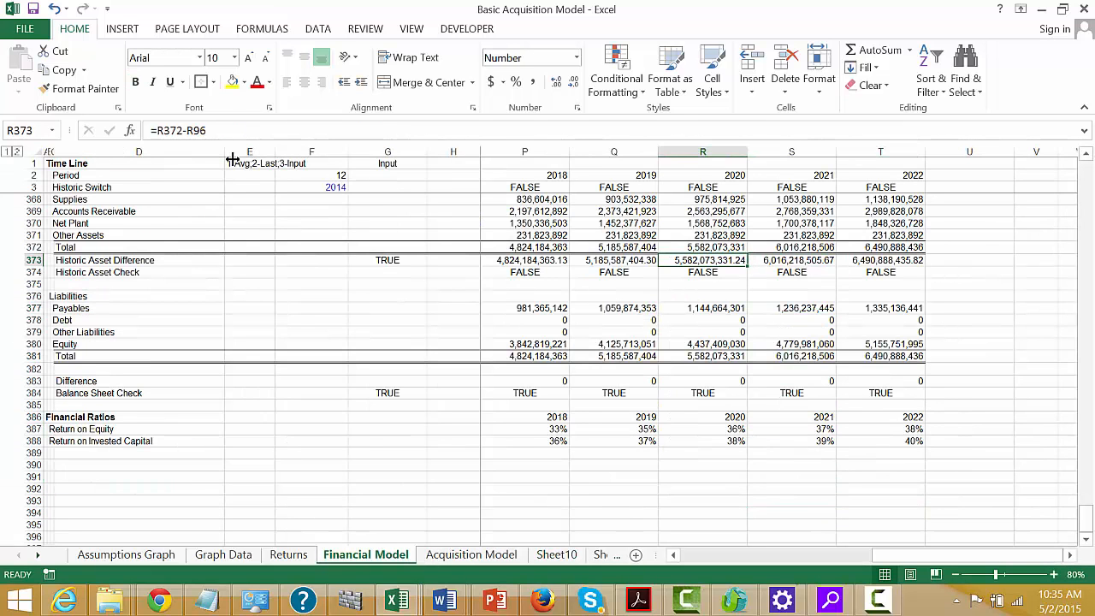
# - Look up through the Financial Model from the balance sheet past Working Capital and EBITDA to the rows above Operating Calculation
pyautogui.press('Home')
pyautogui.press('Up')
pyautogui.press('Up')
pyautogui.press('Up')
pyautogui.press('Up')
pyautogui.press('Up')
pyautogui.press('Up')
pyautogui.press('Up')
pyautogui.press('Up')
pyautogui.press('Up')
pyautogui.press('Up')
pyautogui.press('Up')
pyautogui.press('Up')
pyautogui.press('Up')
pyautogui.press('Up')
pyautogui.press('Up')
pyautogui.press('Up')
pyautogui.press('Up')
pyautogui.press('Up')
pyautogui.press('Up')
pyautogui.press('Up')
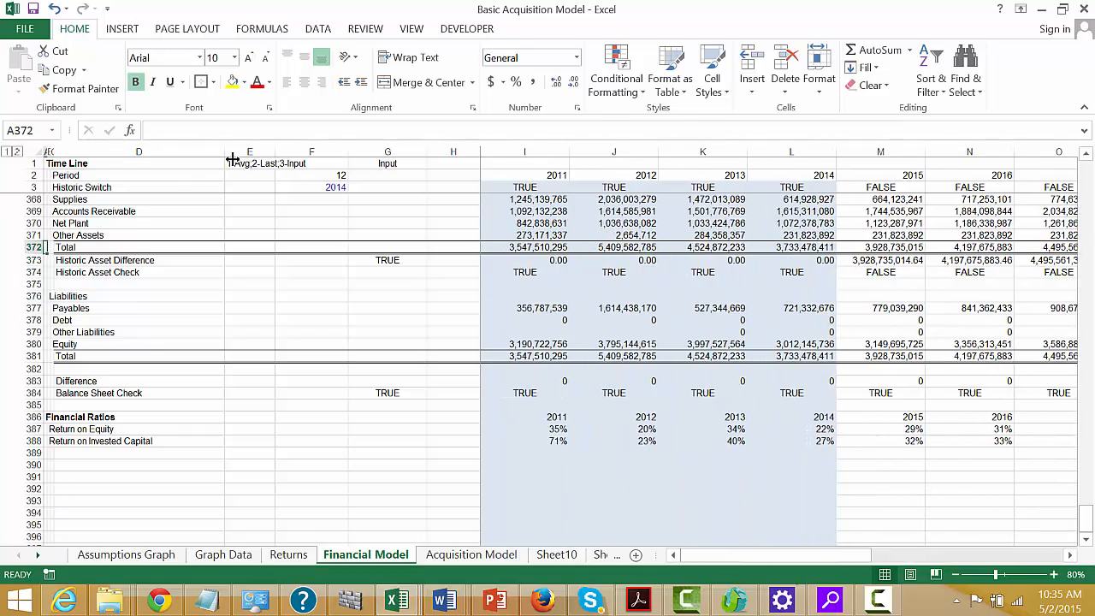
pyautogui.press('Up')
pyautogui.press('Up')
pyautogui.press('Up')
pyautogui.press('Up')
pyautogui.press('Up')
pyautogui.press('Up')
pyautogui.press('Up')
pyautogui.press('Up')
pyautogui.press('Up')
pyautogui.press('Up')
pyautogui.press('Up')
pyautogui.press('Up')
pyautogui.press('Up')
pyautogui.press('Up')
pyautogui.press('Up')
pyautogui.press('Up')
pyautogui.press('Up')
pyautogui.press('Up')
pyautogui.press('Up')
pyautogui.press('Up')
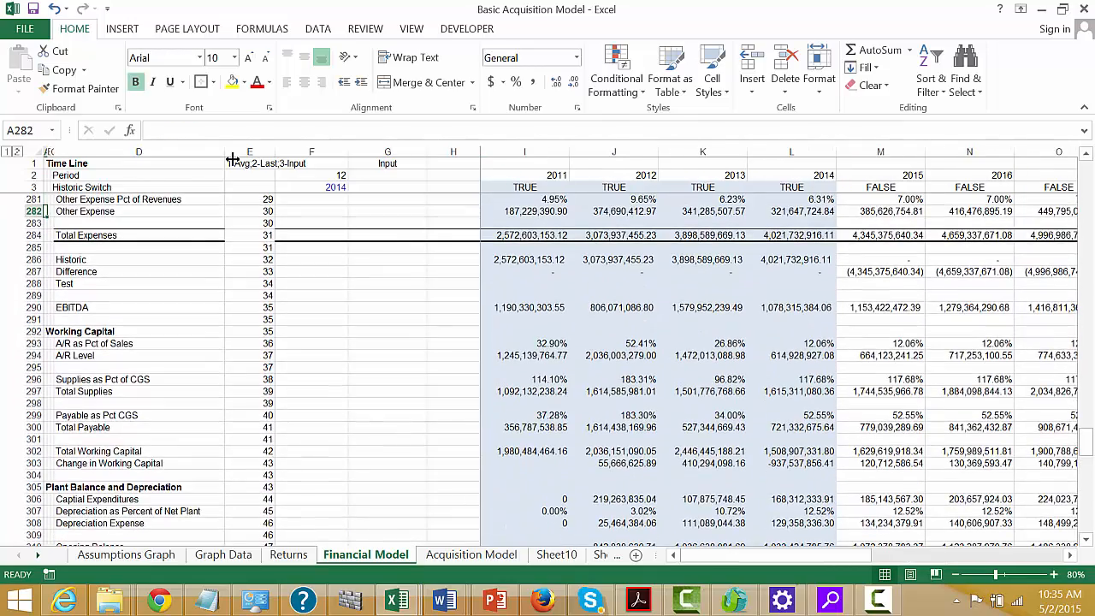
pyautogui.press('Up')
pyautogui.press('Up')
pyautogui.press('Up')
pyautogui.press('Up')
pyautogui.press('Up')
pyautogui.press('Up')
pyautogui.press('Up')
pyautogui.press('Up')
pyautogui.press('Up')
pyautogui.press('Up')
pyautogui.press('Up')
pyautogui.press('Up')
pyautogui.press('Up')
pyautogui.press('Up')
pyautogui.press('Up')
pyautogui.press('Up')
pyautogui.press('Up')
pyautogui.press('Up')
pyautogui.press('Up')
pyautogui.press('Up')
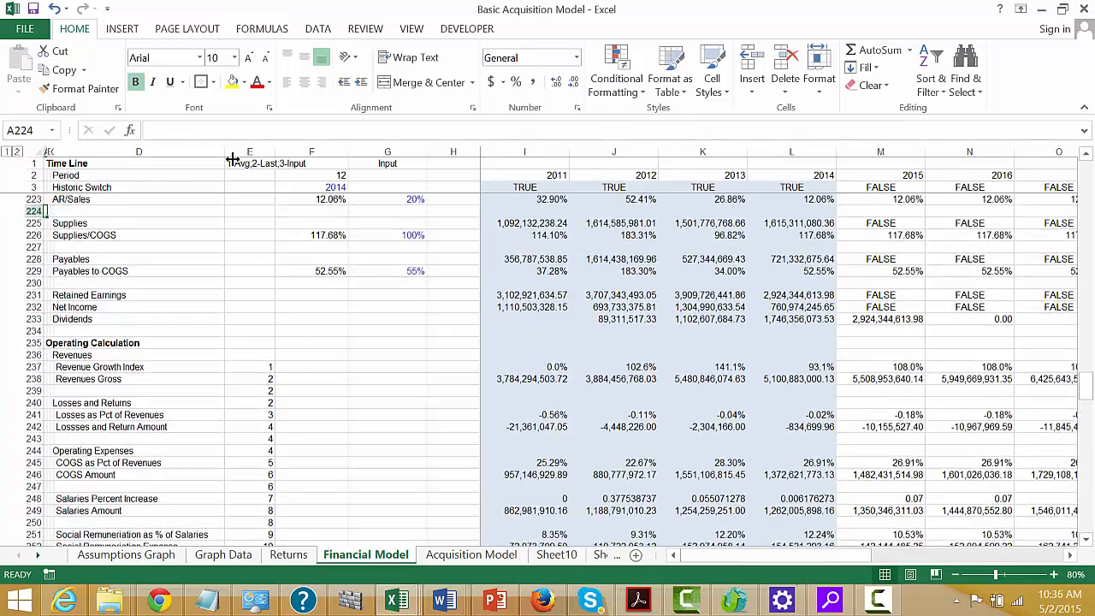
# - Look back down the Financial Model to the Accounts Receivable row of the Balance Sheet section
pyautogui.press('Down')
pyautogui.press('Down')
pyautogui.press('Down')
pyautogui.press('Down')
pyautogui.press('Down')
pyautogui.press('Down')
pyautogui.press('Down')
pyautogui.press('Down')
pyautogui.press('Down')
pyautogui.press('Down')
pyautogui.press('Down')
pyautogui.press('Down')
pyautogui.press('Down')
pyautogui.press('Down')
pyautogui.press('Down')
pyautogui.press('Down')
pyautogui.press('Down')
pyautogui.press('Down')
pyautogui.press('Down')
pyautogui.press('Down')
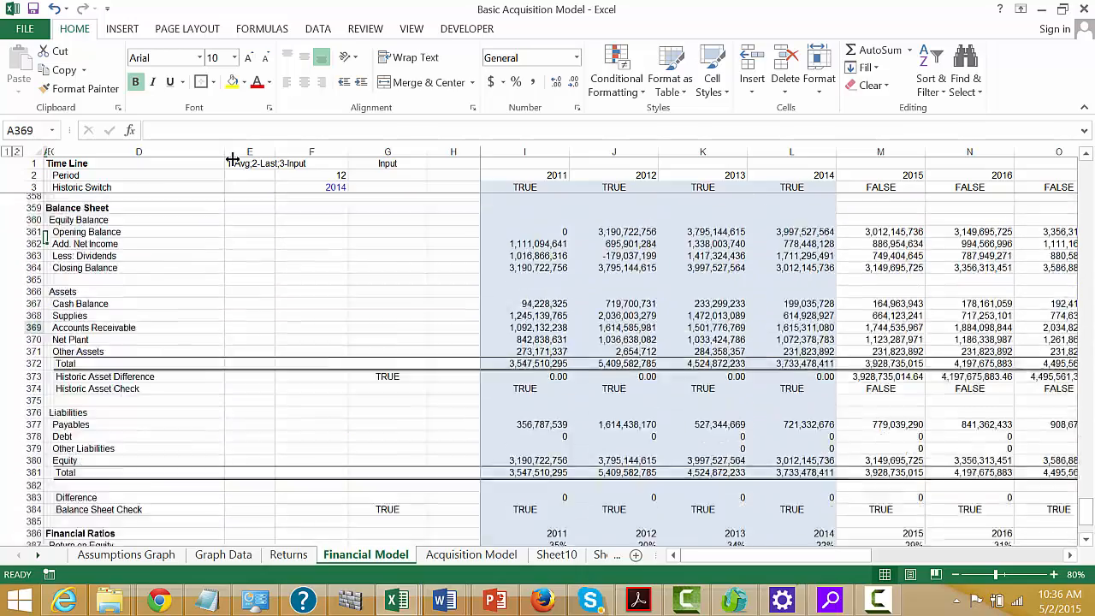
# - Examine the Pro-Forma Balance Sheet on the Acquisition Model sheet from the assets down to Liabilities
pyautogui.hotkey('ctrl', 'pagedown')
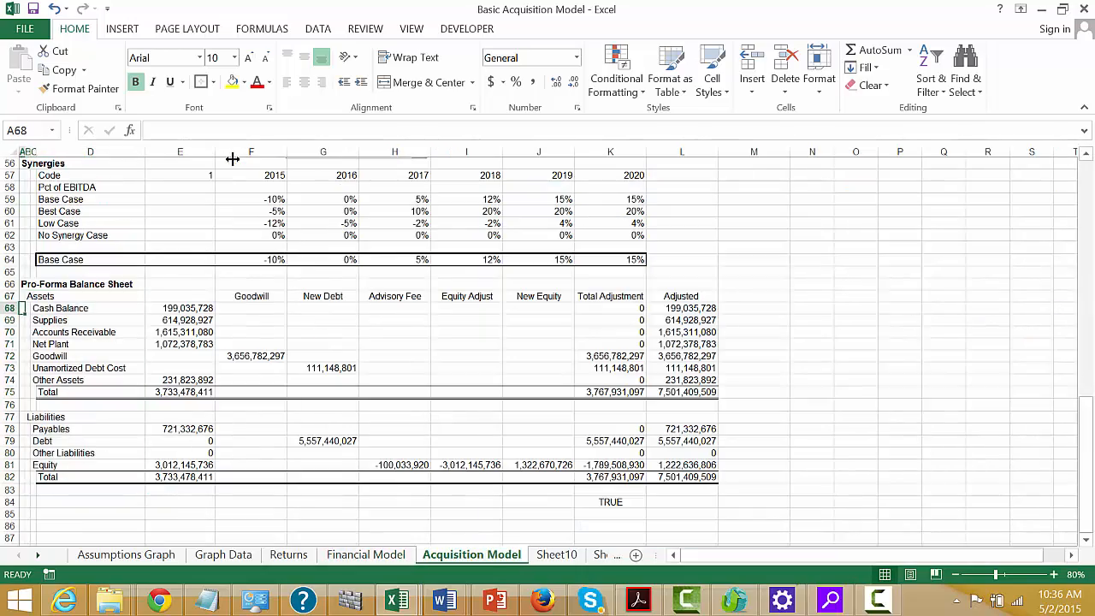
pyautogui.hotkey('ctrl', 'pagedown')
pyautogui.hotkey('ctrl', 'pageup')
pyautogui.press('Down')
pyautogui.press('Down')
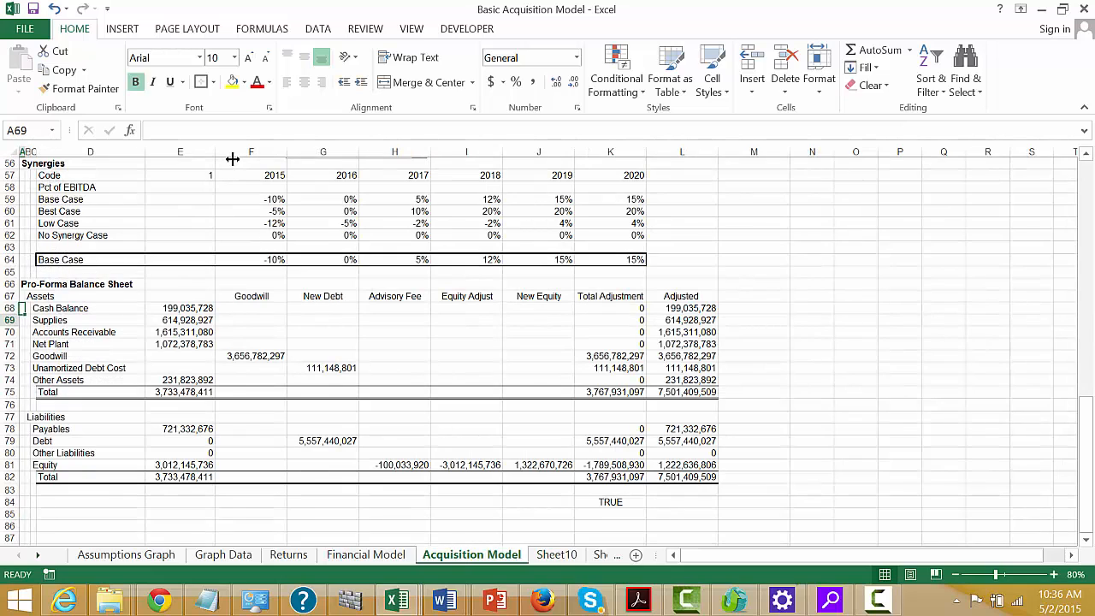
pyautogui.press('Down')
pyautogui.press('Down')
pyautogui.press('Down')
pyautogui.press('Down')
pyautogui.press('Down')
pyautogui.press('Down')
pyautogui.press('Down')
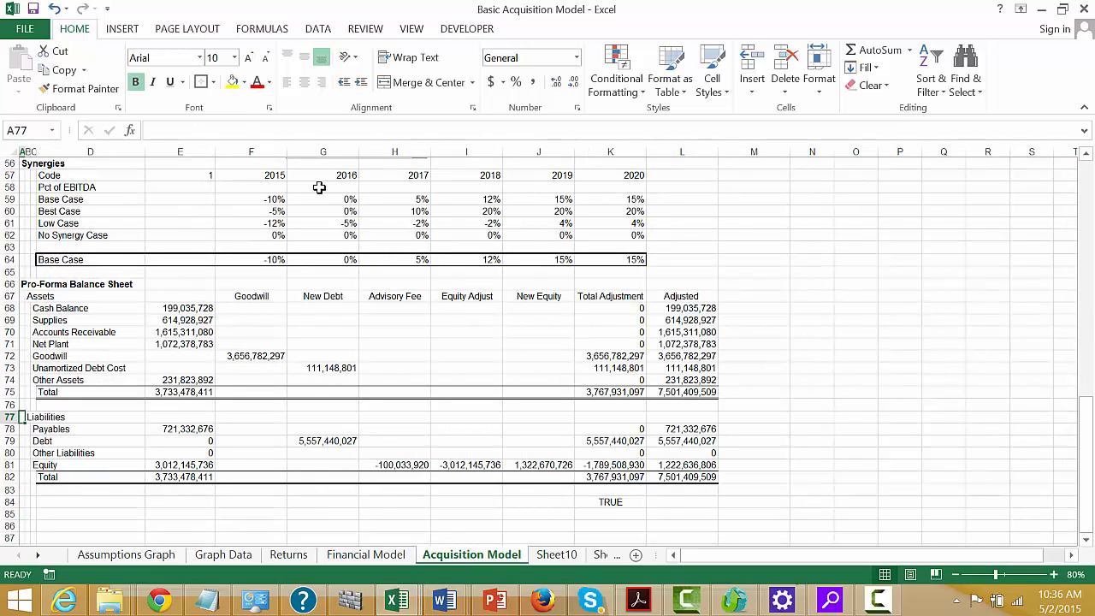
# - Return to Sheet10 and reduce its zoom to 80%
pyautogui.hotkey('ctrl', 'pagedown')
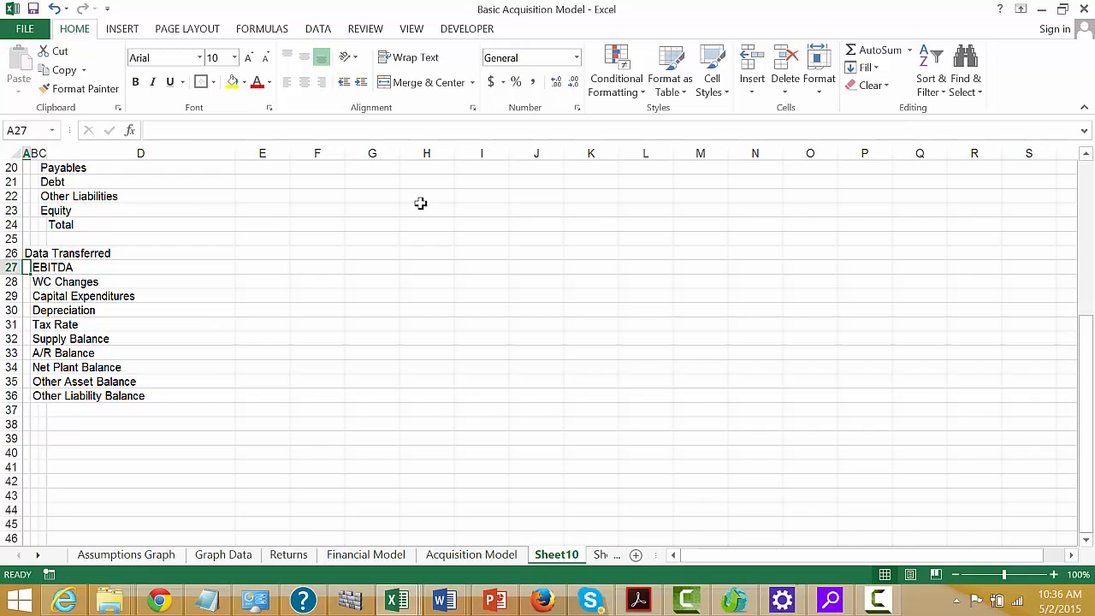
pyautogui.click(957, 575)
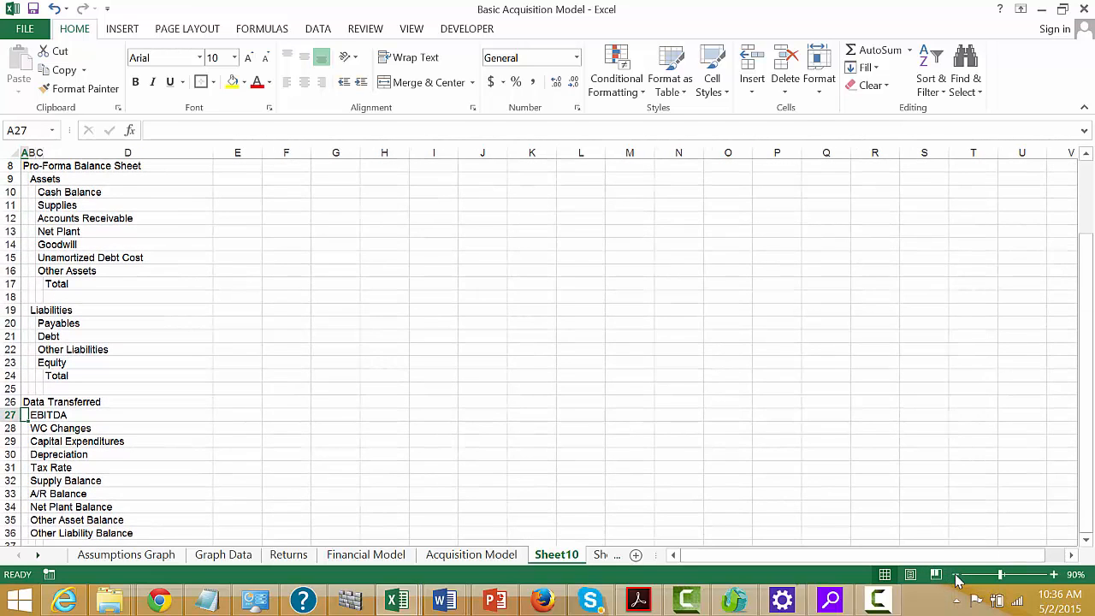
pyautogui.click(957, 575)
# - Look down column A past the Data Transferred labels to the empty rows at A45
pyautogui.press('Down')
pyautogui.press('Down')
pyautogui.press('Down')
pyautogui.press('Down')
pyautogui.press('Down')
pyautogui.press('Down')
pyautogui.press('Down')
pyautogui.press('Down')
pyautogui.press('Down')
pyautogui.press('Down')
pyautogui.press('Down')
pyautogui.press('Down')
pyautogui.press('Down')
pyautogui.press('Down')
pyautogui.press('Down')
pyautogui.press('Down')
pyautogui.press('Down')
pyautogui.press('Down')
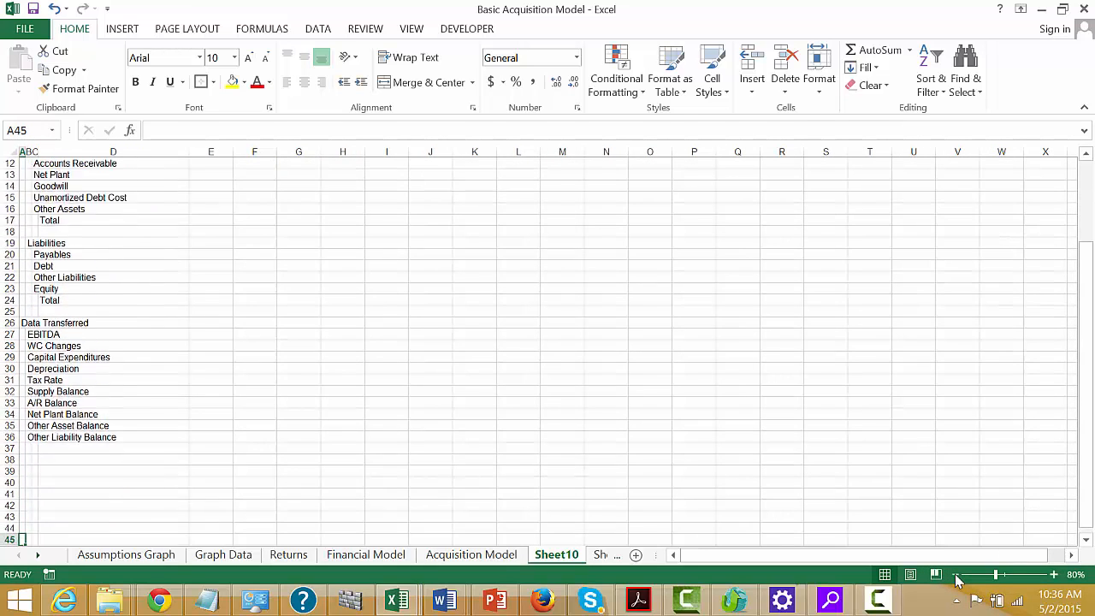
# - Look back up the Sheet10 labels to the Timeline heading in A1 and set the zoom to 100%
pyautogui.press('Up')
pyautogui.press('Up')
pyautogui.press('Up')
pyautogui.press('Up')
pyautogui.press('Up')
pyautogui.press('Up')
pyautogui.press('Up')
pyautogui.press('Up')
pyautogui.press('Up')
pyautogui.press('Up')
pyautogui.press('Up')
pyautogui.press('Up')
pyautogui.press('Up')
pyautogui.press('Up')
pyautogui.press('Up')
pyautogui.press('Up')
pyautogui.press('Up')
pyautogui.press('Up')
pyautogui.press('Up')
pyautogui.press('Up')
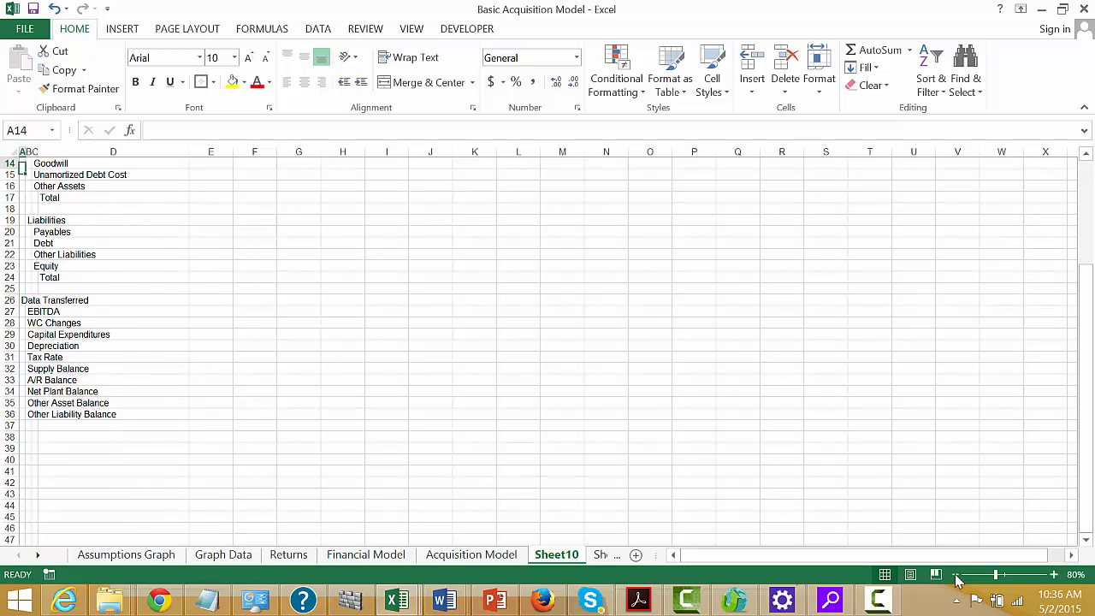
pyautogui.press('Up')
pyautogui.press('Up')
pyautogui.press('Up')
pyautogui.press('Up')
pyautogui.press('Up')
pyautogui.press('Up')
pyautogui.press('Up')
pyautogui.press('Up')
pyautogui.press('Up')
pyautogui.press('Up')
pyautogui.press('Up')
pyautogui.press('Up')
pyautogui.press('Up')
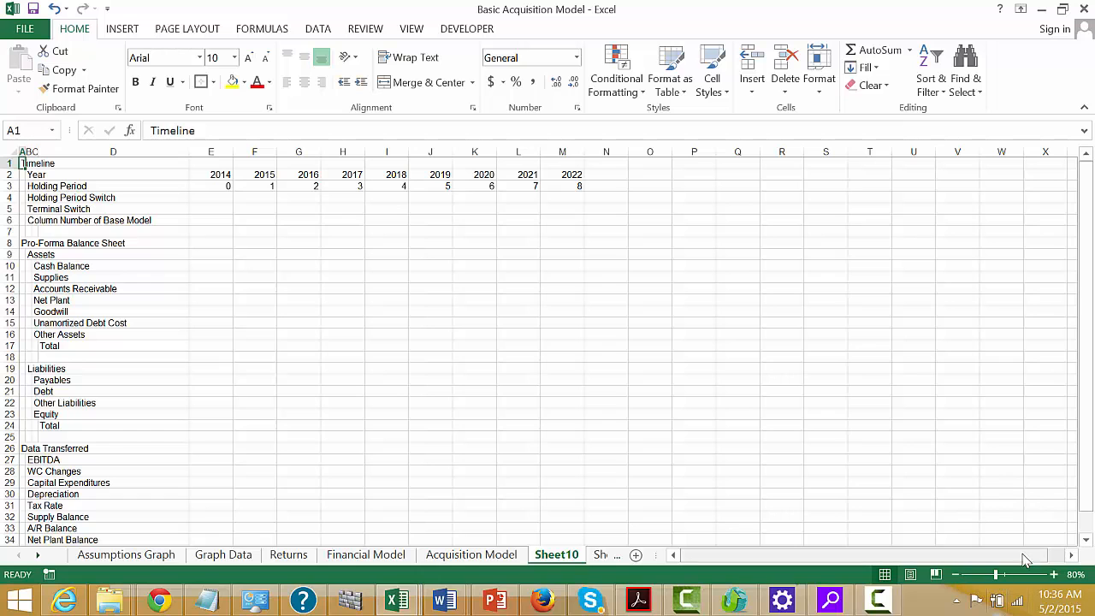
pyautogui.click(1055, 575)
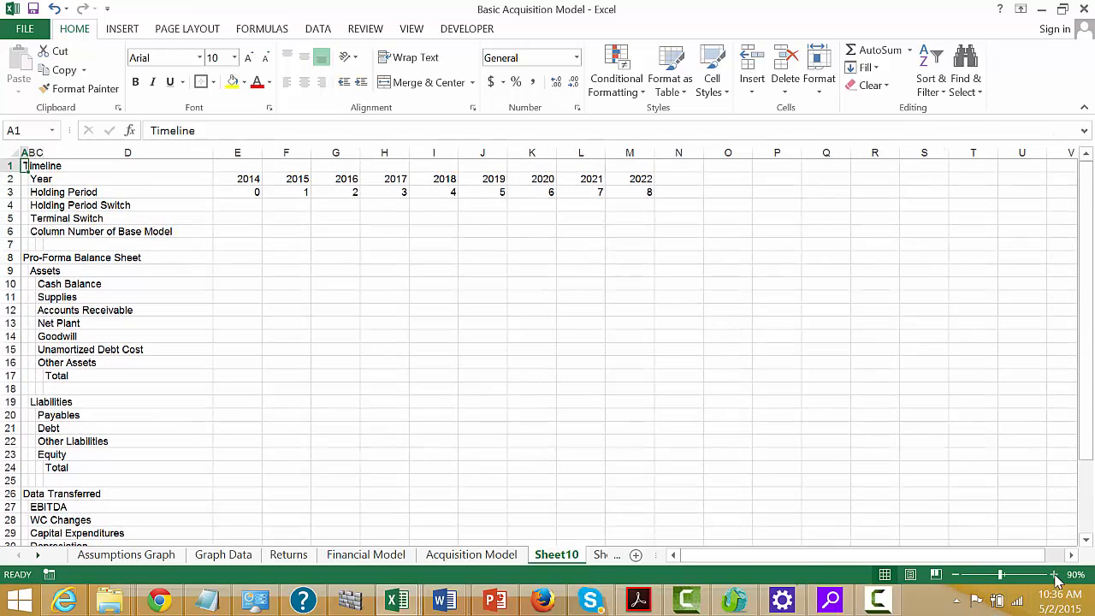
pyautogui.click(1055, 575)
# - Enter the section heading Financing in A38, one blank row below the Data Transferred labels
pyautogui.press('Down')
pyautogui.press('Down')
pyautogui.press('Down')
pyautogui.press('Down')
pyautogui.press('Down')
pyautogui.press('Down')
pyautogui.press('Down')
pyautogui.press('Down')
pyautogui.press('Down')
pyautogui.press('Down')
pyautogui.press('Down')
pyautogui.press('Down')
pyautogui.press('Down')
pyautogui.press('Down')
pyautogui.press('Down')
pyautogui.press('Down')
pyautogui.press('Down')
pyautogui.press('Down')
pyautogui.press('Down')
pyautogui.press('Down')
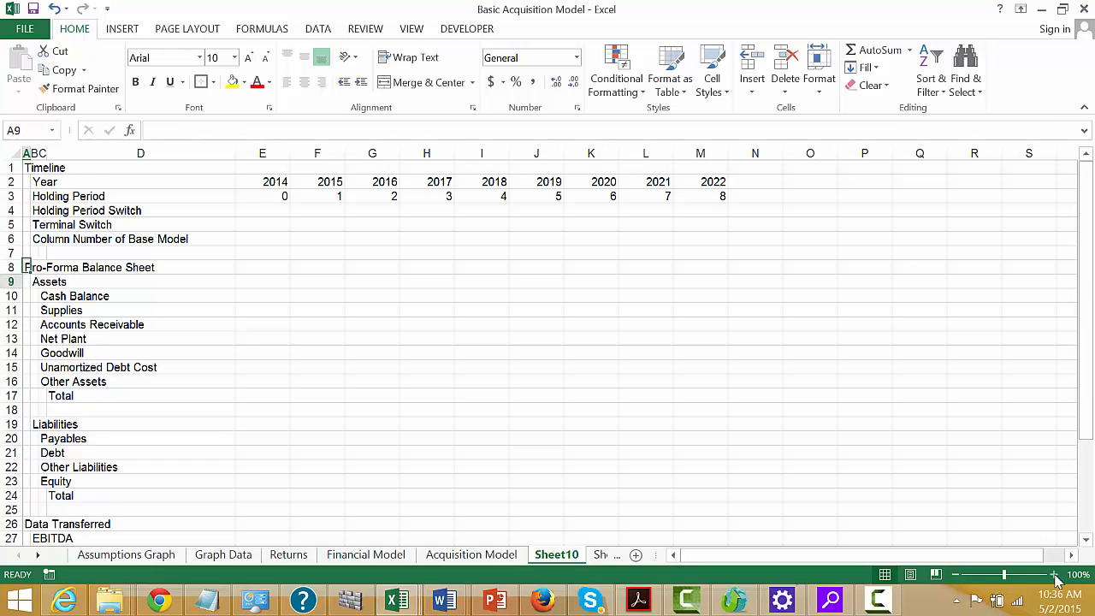
pyautogui.press('Down')
pyautogui.press('Down')
pyautogui.press('Down')
pyautogui.press('Down')
pyautogui.press('Down')
pyautogui.press('Down')
pyautogui.press('Down')
pyautogui.press('Down')
pyautogui.press('Down')
pyautogui.press('Down')
pyautogui.press('Down')
pyautogui.press('Down')
pyautogui.press('Down')
pyautogui.press('Down')
pyautogui.press('Down')
pyautogui.press('Down')
pyautogui.press('Down')
pyautogui.press('Down')
pyautogui.press('Down')
pyautogui.press('Down')
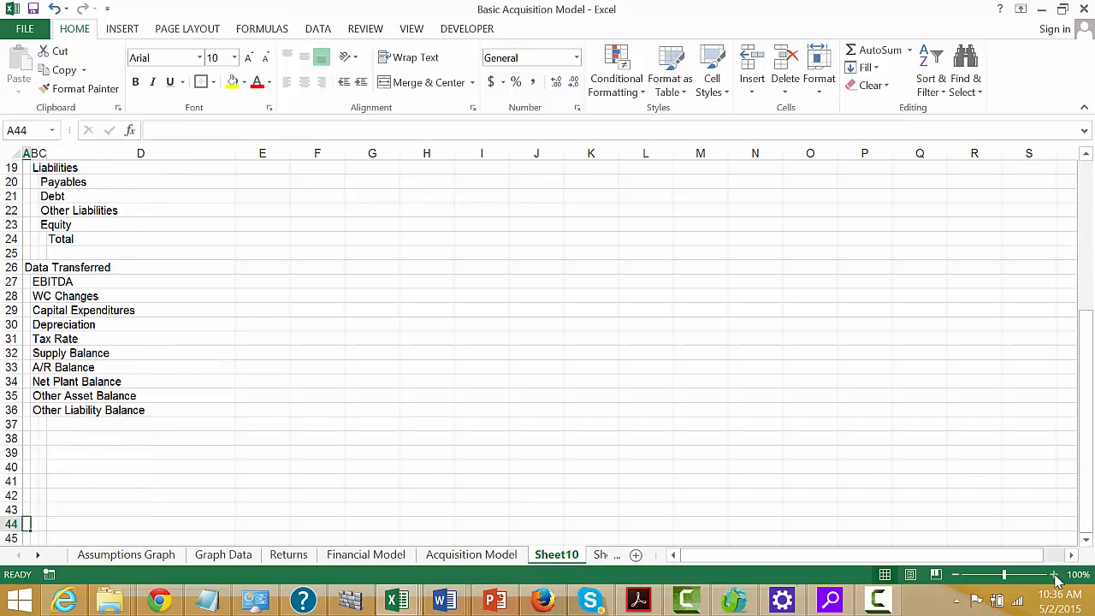
pyautogui.press('Up')
pyautogui.press('Up')
pyautogui.press('Up')
pyautogui.press('Up')
pyautogui.press('Up')
pyautogui.press('Up')
pyautogui.press('Up')
pyautogui.press('Down')
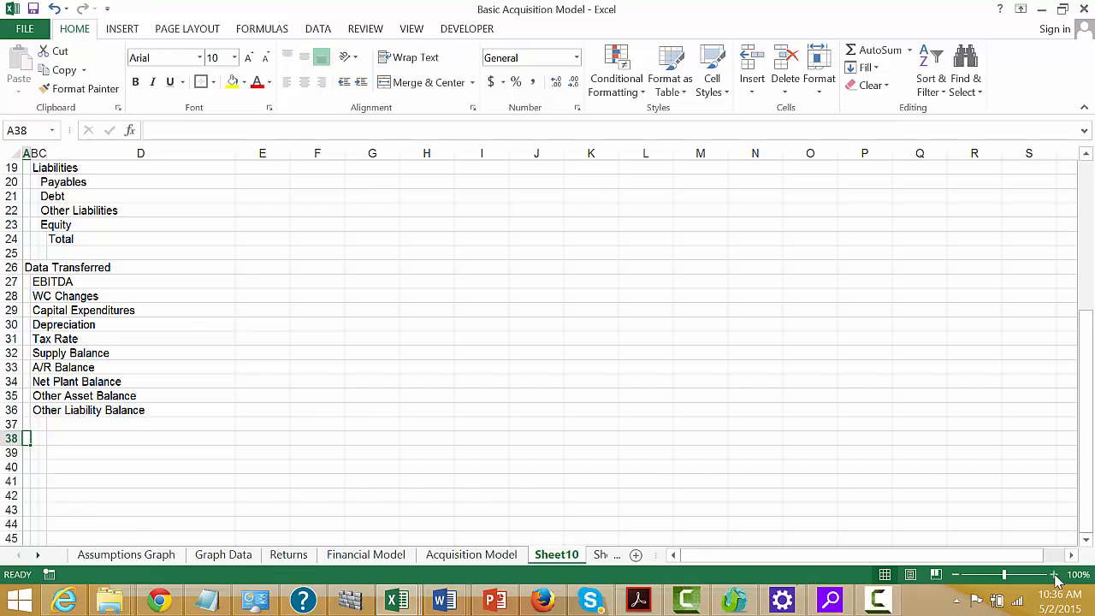
pyautogui.write('Financing')
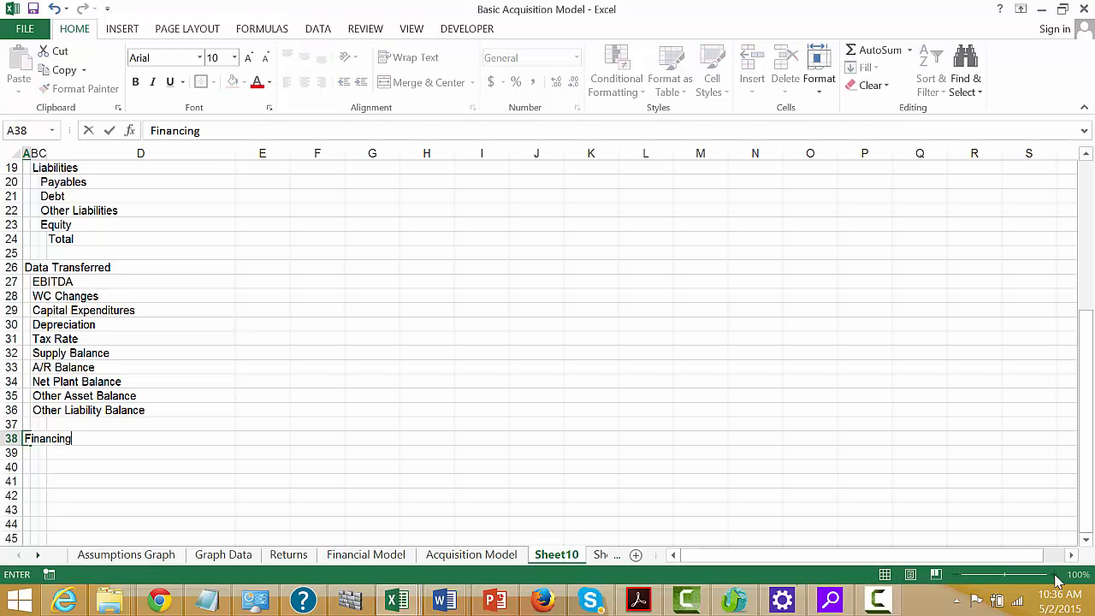
pyautogui.press('Return')
# - Enter the label Cash Analysis in B39, indented under the Financing heading
pyautogui.press('Right')
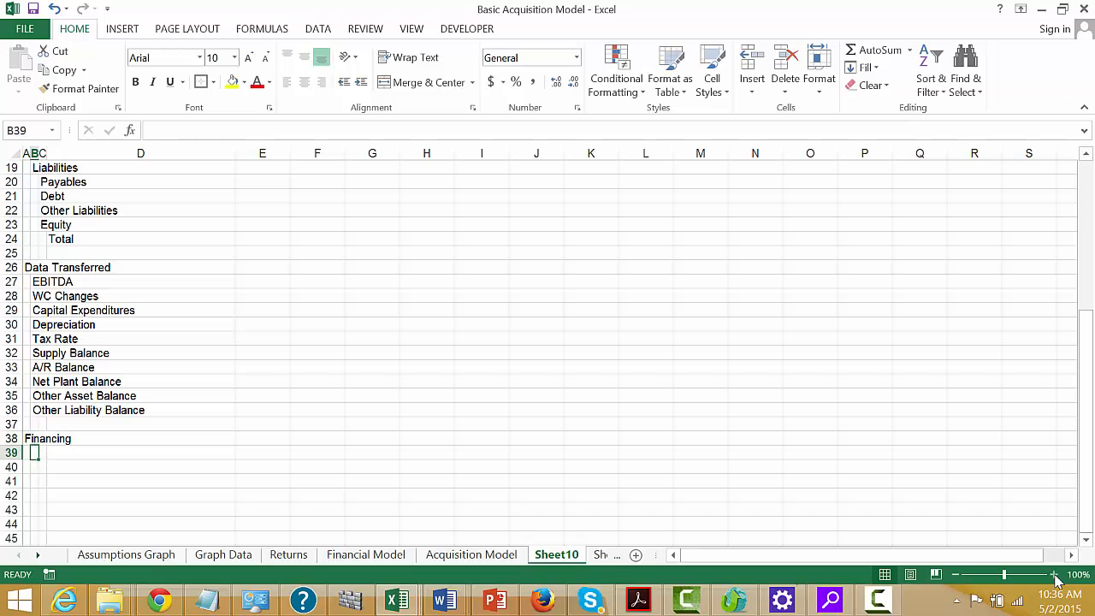
pyautogui.press('Down')
pyautogui.press('Up')
pyautogui.press('Down')
pyautogui.press('Down')
pyautogui.press('Up')
pyautogui.press('Up')
pyautogui.write('Ca')
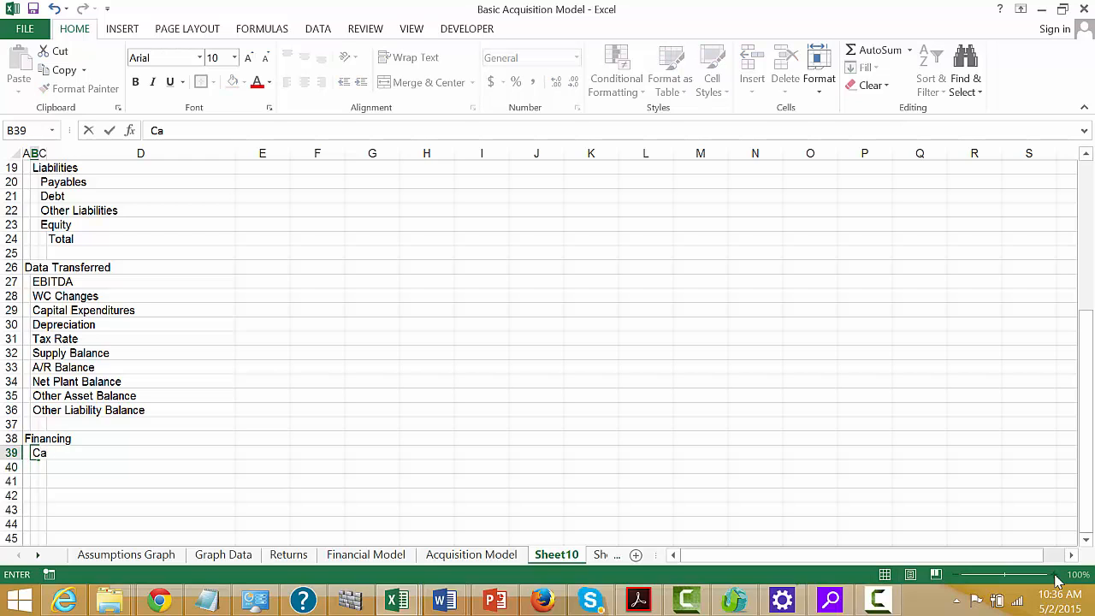
pyautogui.write('ssh Analysis')
pyautogui.press('Return')
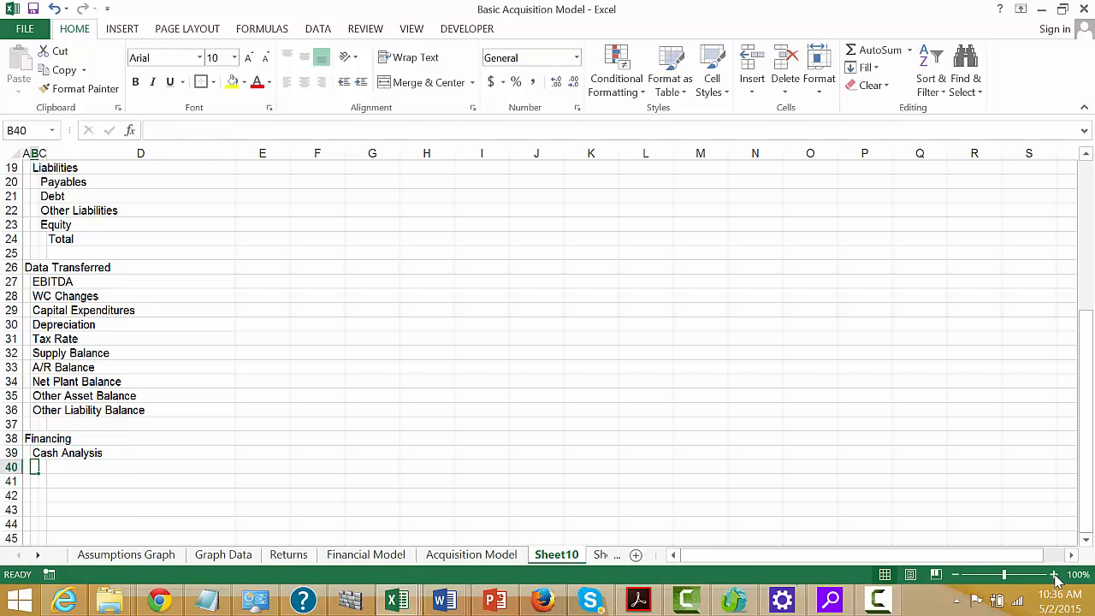
# - Enter the label Minimum Balance in B40, directly below Cash Analysis
pyautogui.write('M')
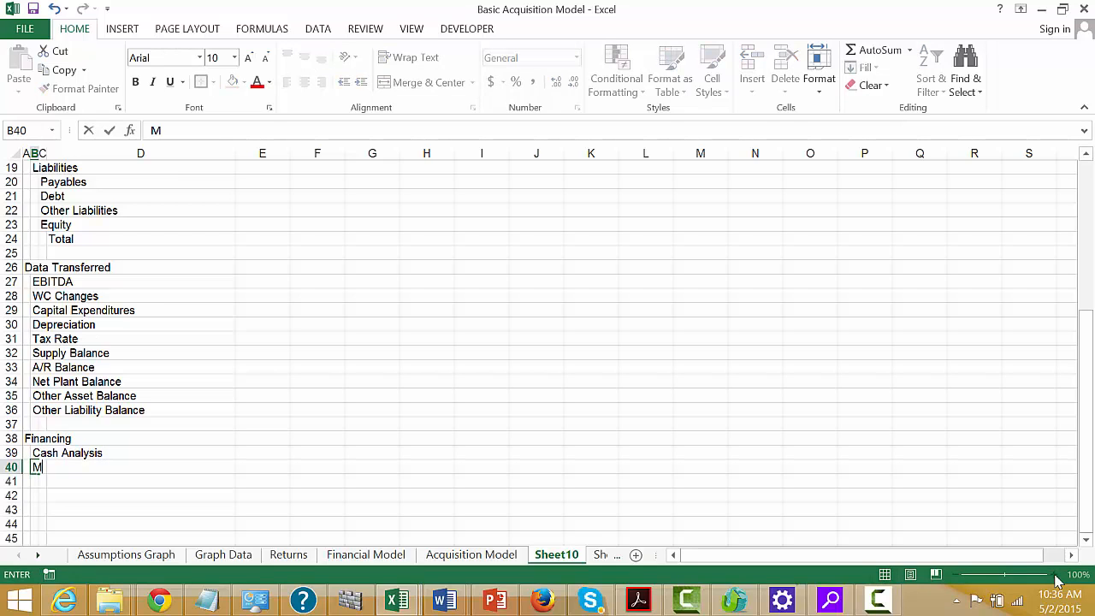
pyautogui.write('inimum Balan')
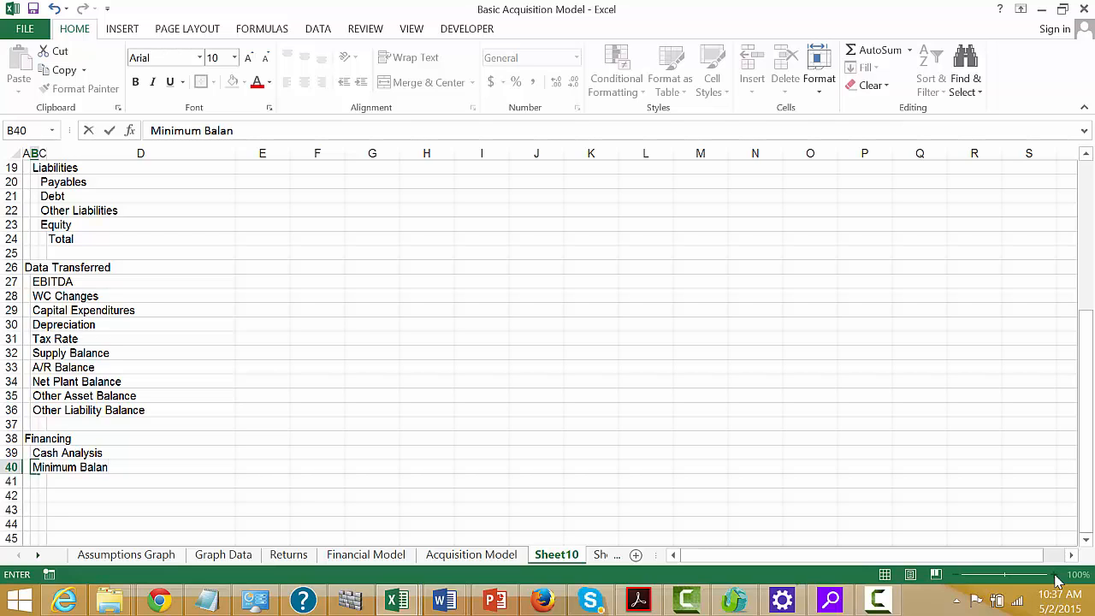
pyautogui.write('c')
pyautogui.press('BackSpace')
pyautogui.press('BackSpace')
pyautogui.press('BackSpace')
pyautogui.write('ance')
pyautogui.press('Return')
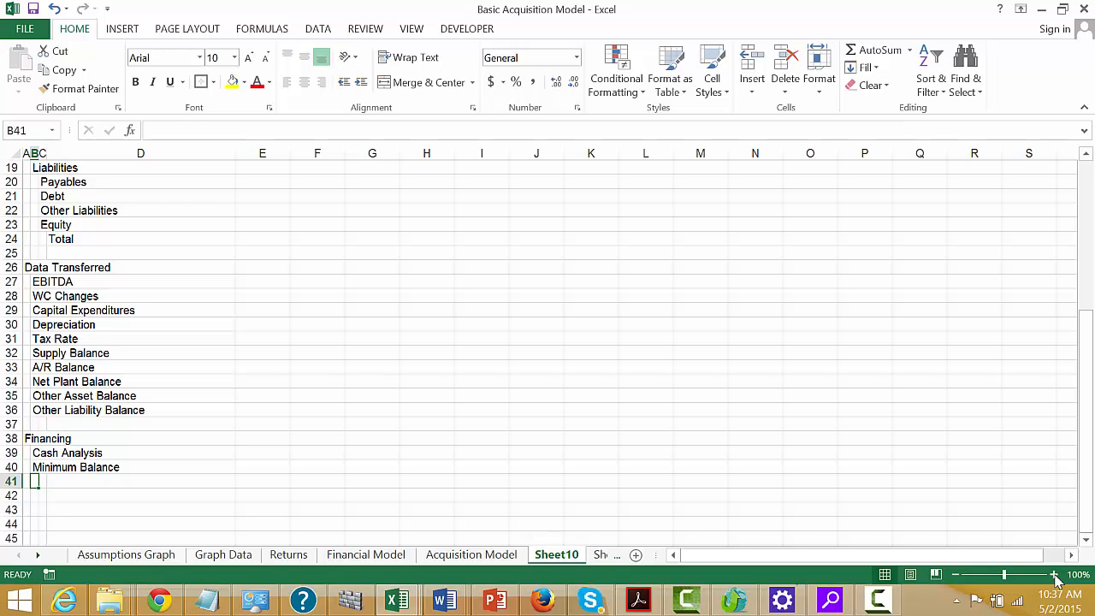
# - Insert a blank row at row 37, between Other Liability Balance and the Financing heading
pyautogui.press('Up')
pyautogui.press('Up')
pyautogui.press('Up')
pyautogui.press('Up')
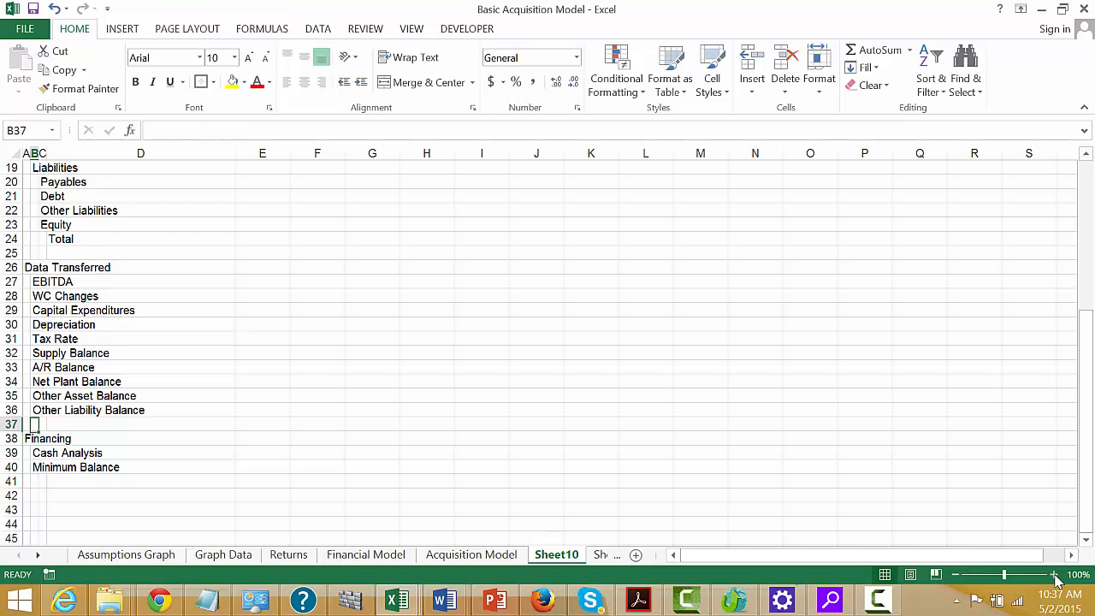
pyautogui.hotkey('shift', 'space')
pyautogui.hotkey('ctrl', 'shift', '+')
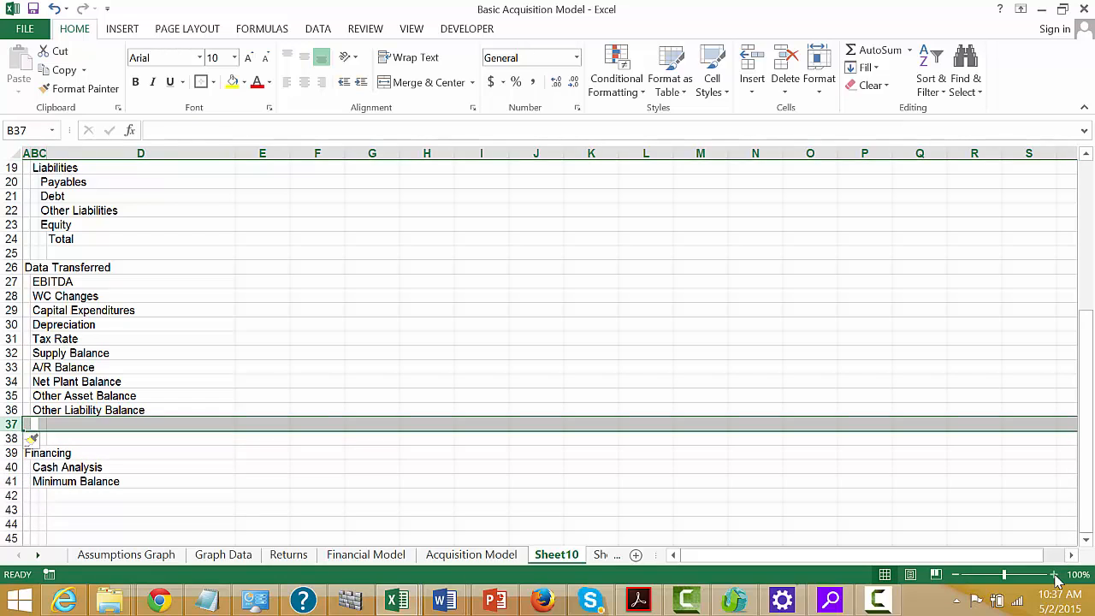
# - Move the Minimum Balance row from row 41 to row 37, at the end of the Data Transferred section
pyautogui.press('Down')
pyautogui.press('Down')
pyautogui.press('Down')
pyautogui.press('Down')
pyautogui.hotkey('shift', 'space')
pyautogui.hotkey('ctrl', 'c')
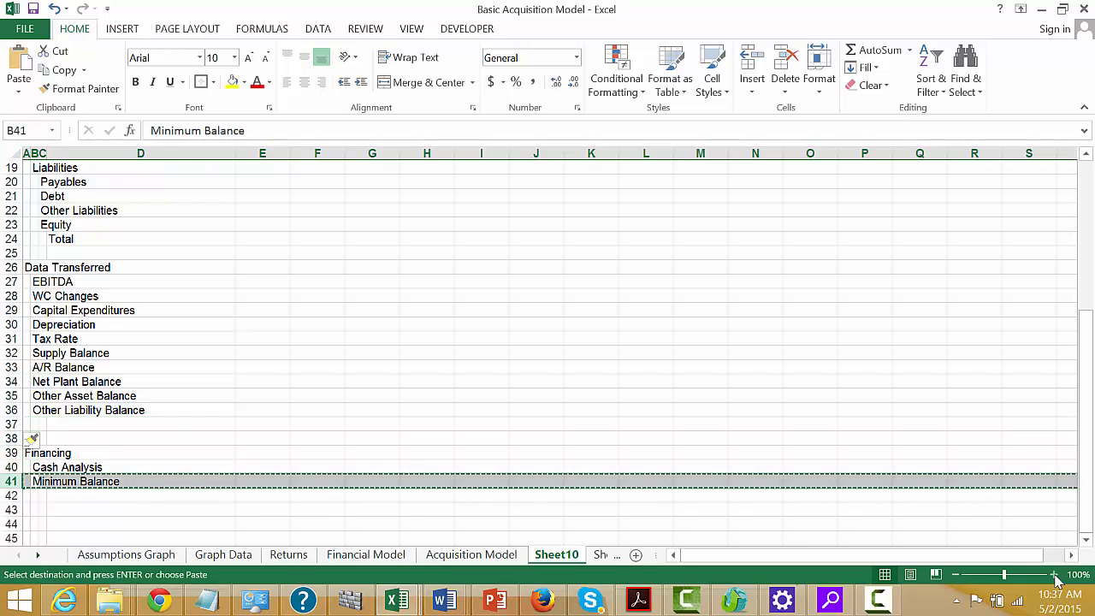
pyautogui.press('Up')
pyautogui.press('Up')
pyautogui.press('Up')
pyautogui.press('Up')
pyautogui.press('Up')
pyautogui.press('Left')
pyautogui.press('Down')
pyautogui.hotkey('shift', 'space')
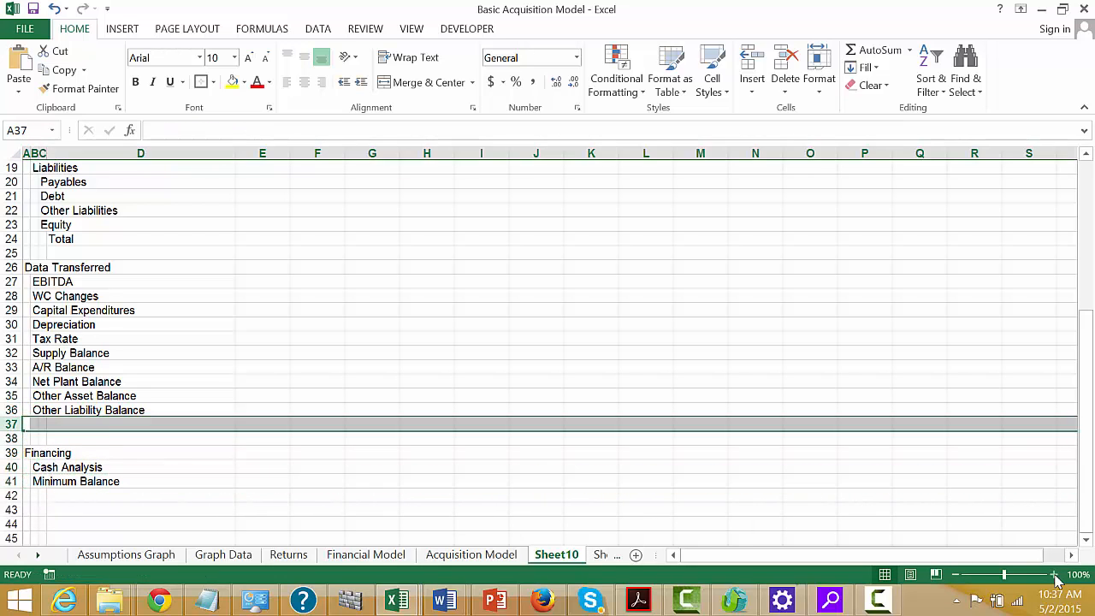
pyautogui.hotkey('ctrl', 'v')
# - Enter the label Minimum Balance in B42, leaving row 41 blank below Cash Analysis
pyautogui.press('Down')
pyautogui.press('Down')
pyautogui.press('Down')
pyautogui.press('Down')
pyautogui.press('Right')
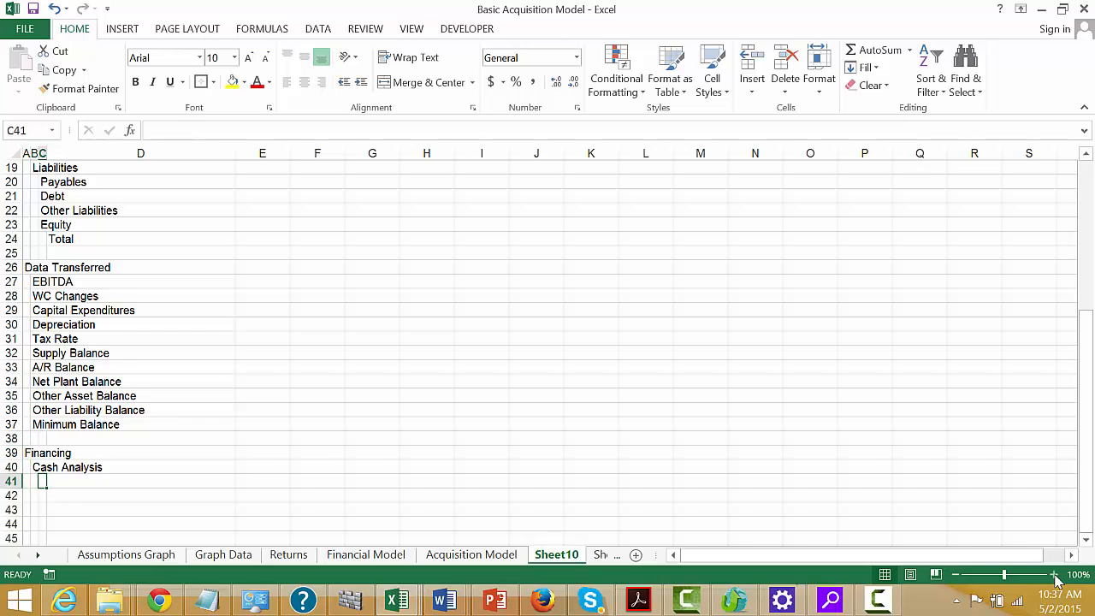
pyautogui.press('Down')
pyautogui.write('Mini')
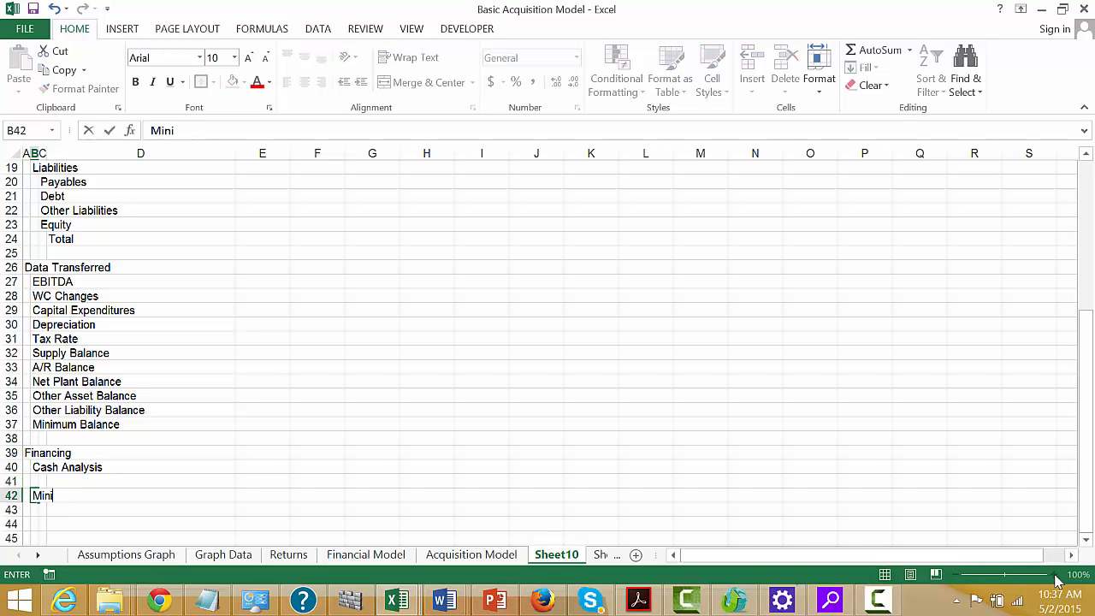
pyautogui.write('mum Balance')
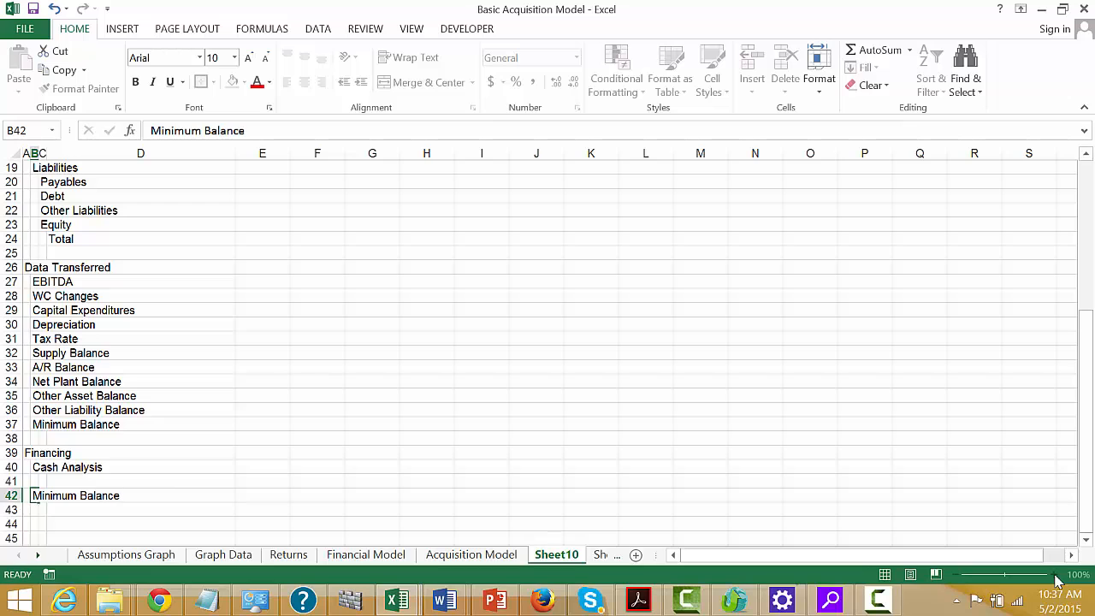
pyautogui.press('Return')
# - Enter the label Cash Required for Minimum Balance in B43
pyautogui.write('Ad')
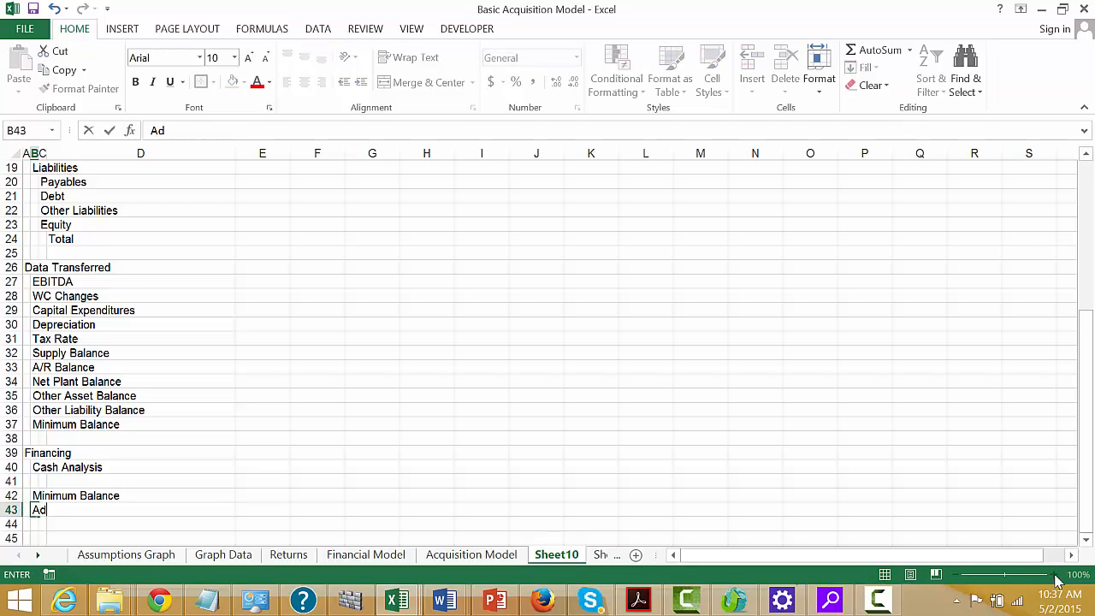
pyautogui.press('BackSpace')
pyautogui.press('BackSpace')
pyautogui.write('Cash Required ')
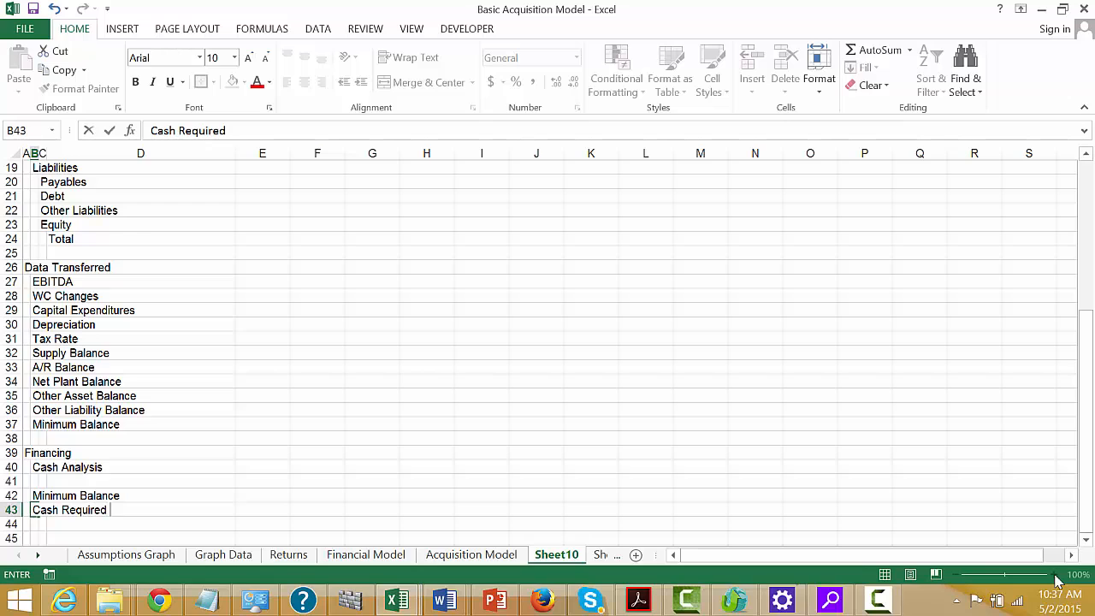
pyautogui.write('for Minimum Balan')
pyautogui.press('BackSpace')
pyautogui.press('BackSpace')
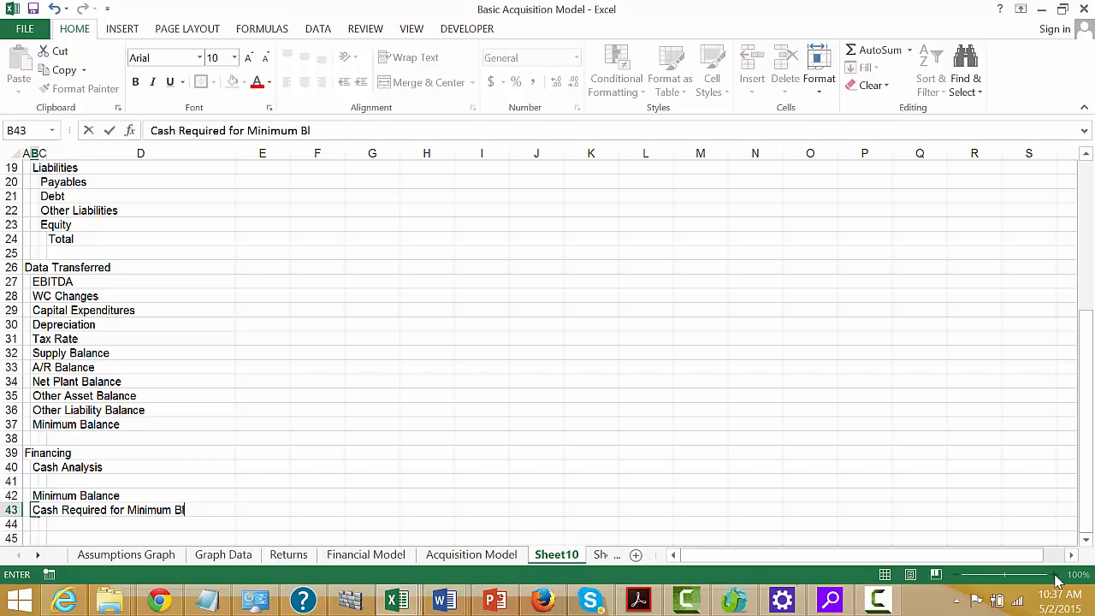
pyautogui.write('alance')
pyautogui.press('Return')
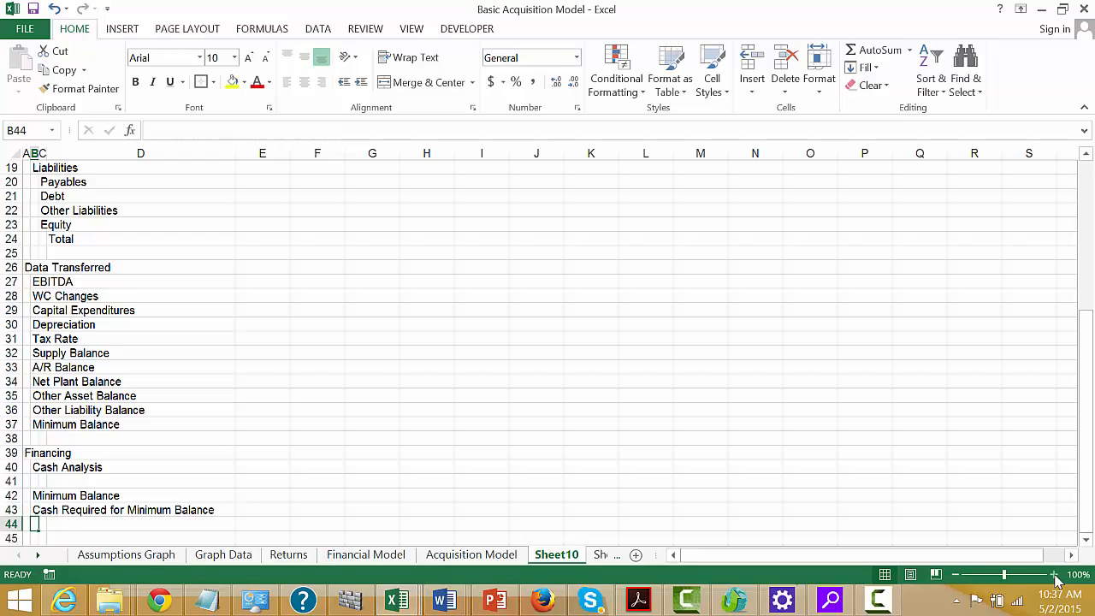
# - Enter the label Opening Balance in B44, below Cash Required for Minimum Balance
pyautogui.write('Opening Balance')
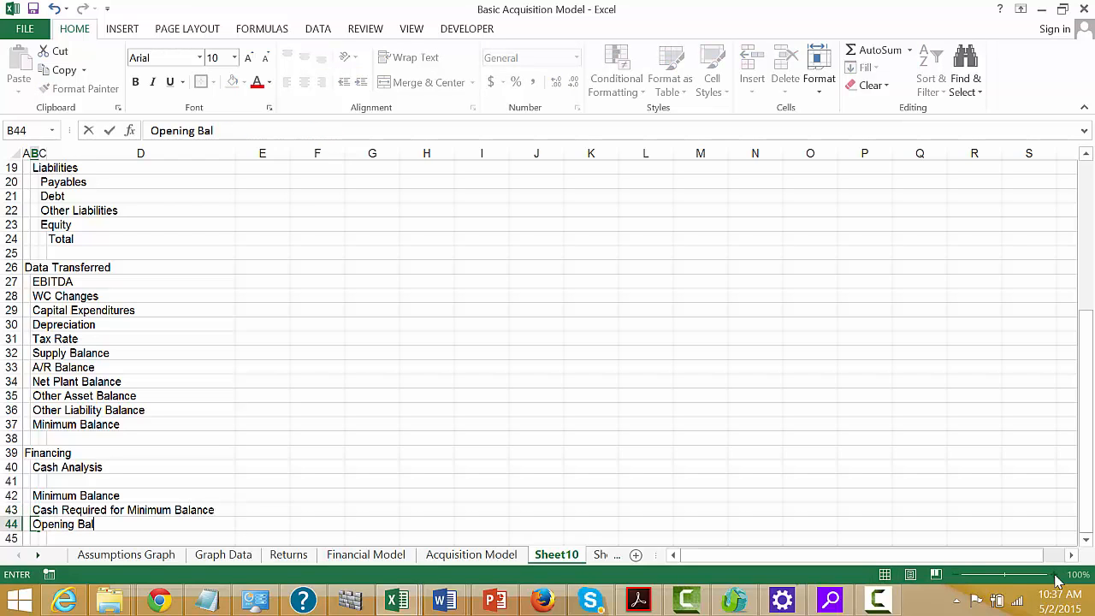
pyautogui.hotkey('ctrl', 'Return')
pyautogui.press('Return')
pyautogui.press('Return')
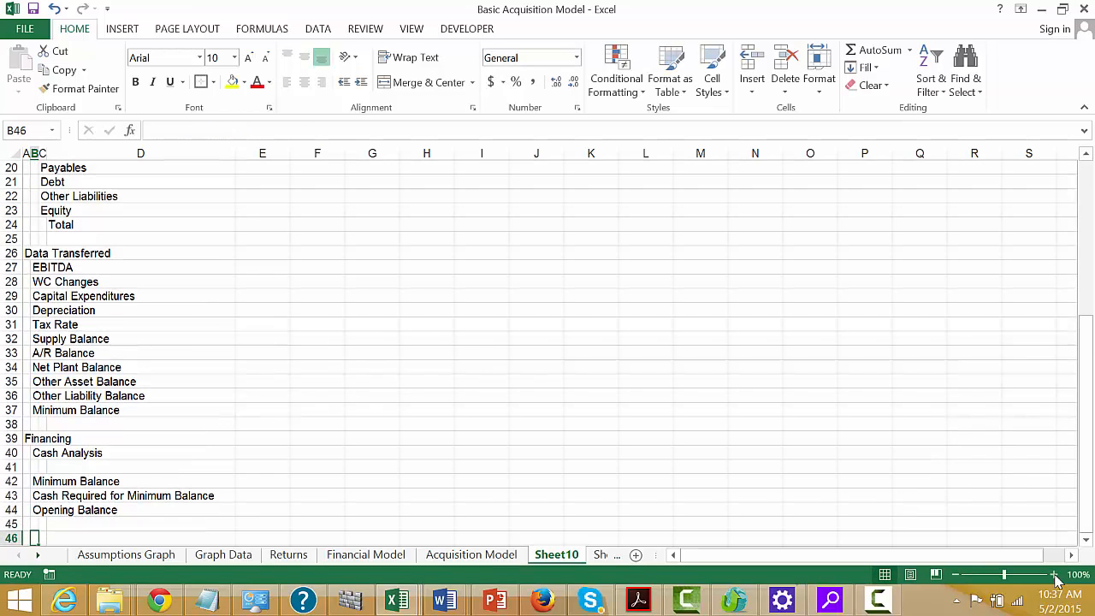
# - Insert a row above Cash Required for Minimum Balance and label it Less: Opening Balance in B43
pyautogui.press('Up')
pyautogui.press('Up')
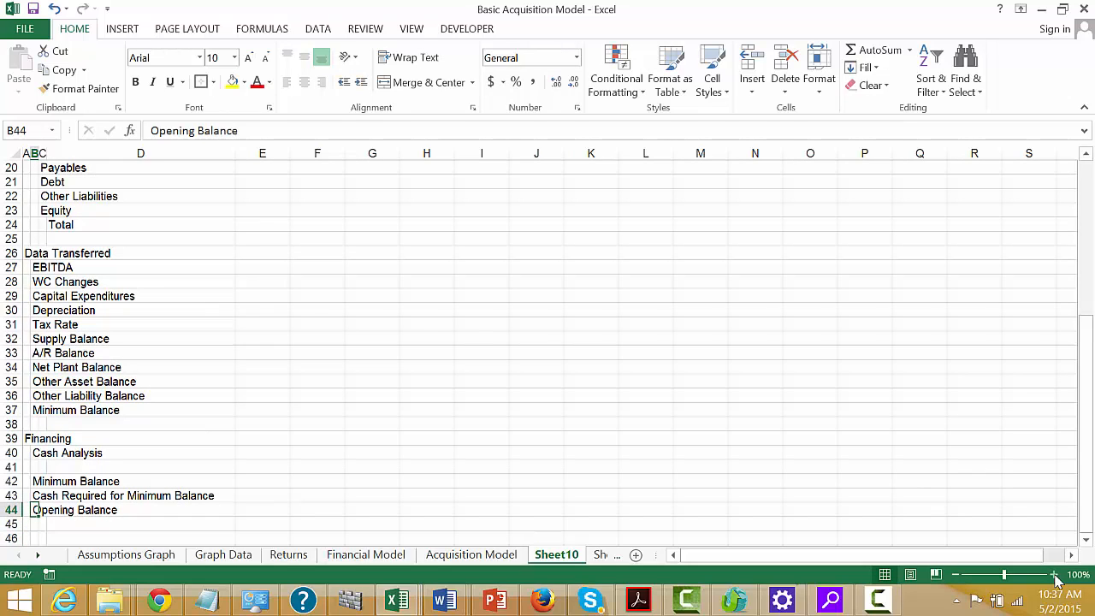
pyautogui.press('Up')
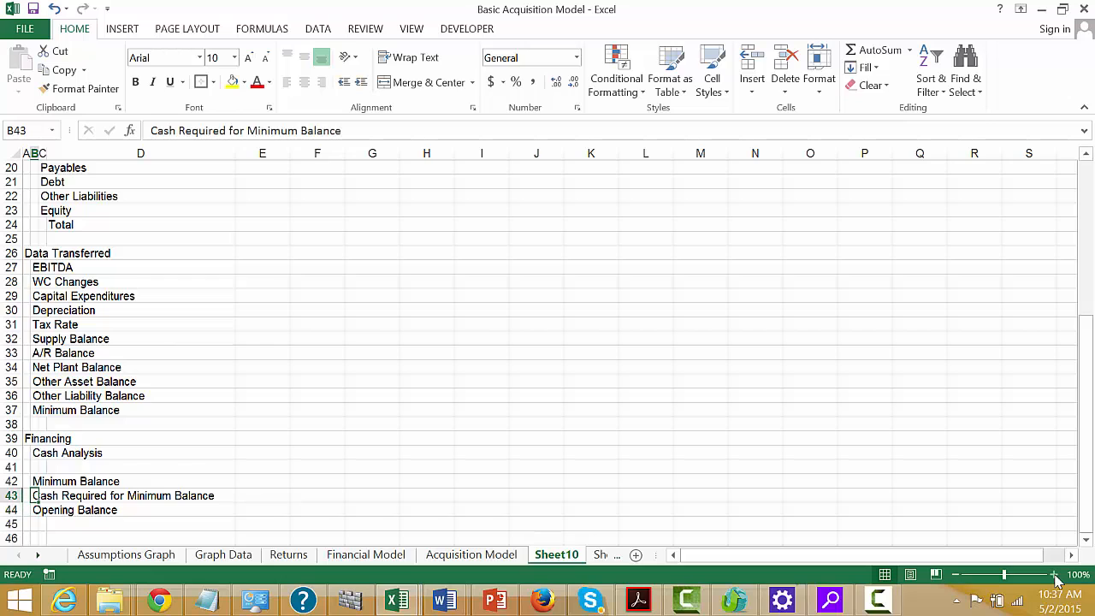
pyautogui.hotkey('shift', 'space')
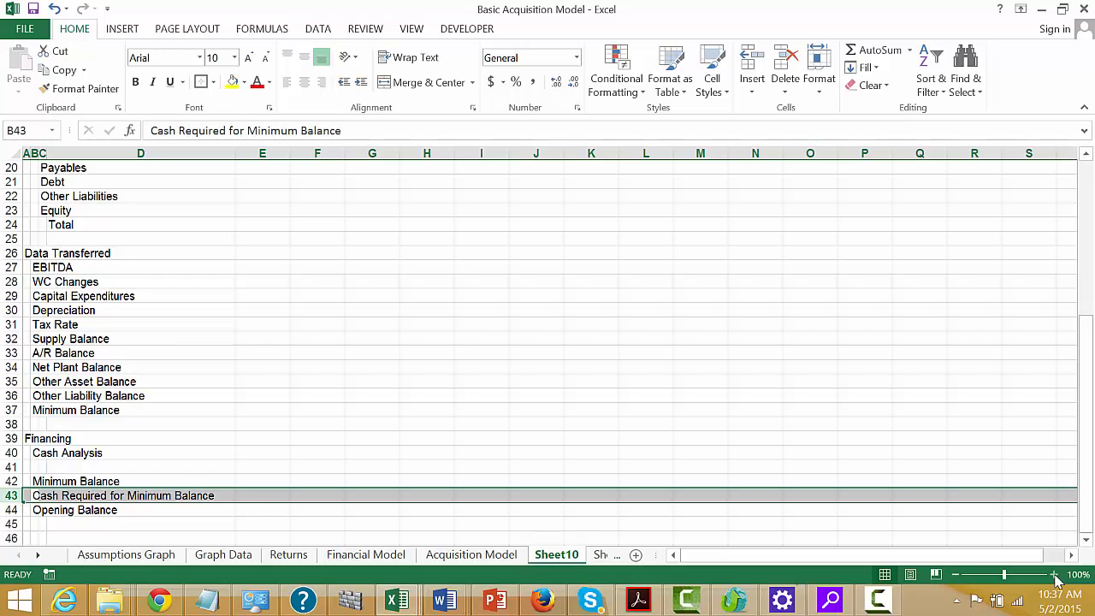
pyautogui.hotkey('ctrl', 'shift', '+')
pyautogui.press('Right')
pyautogui.press('Left')
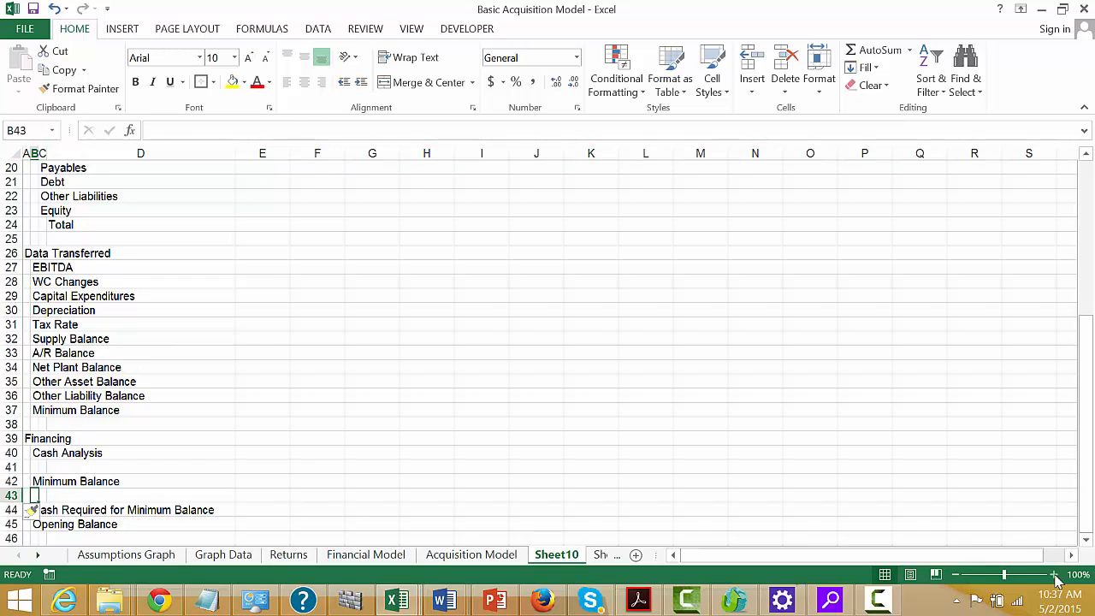
pyautogui.write('Less:')
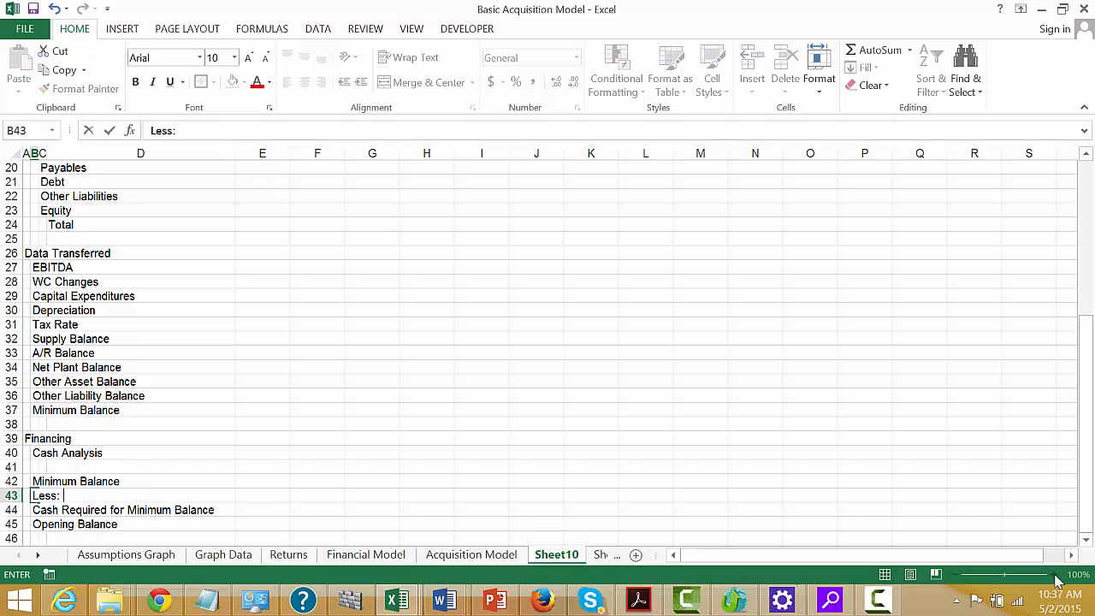
pyautogui.write(' Opening Balanc')
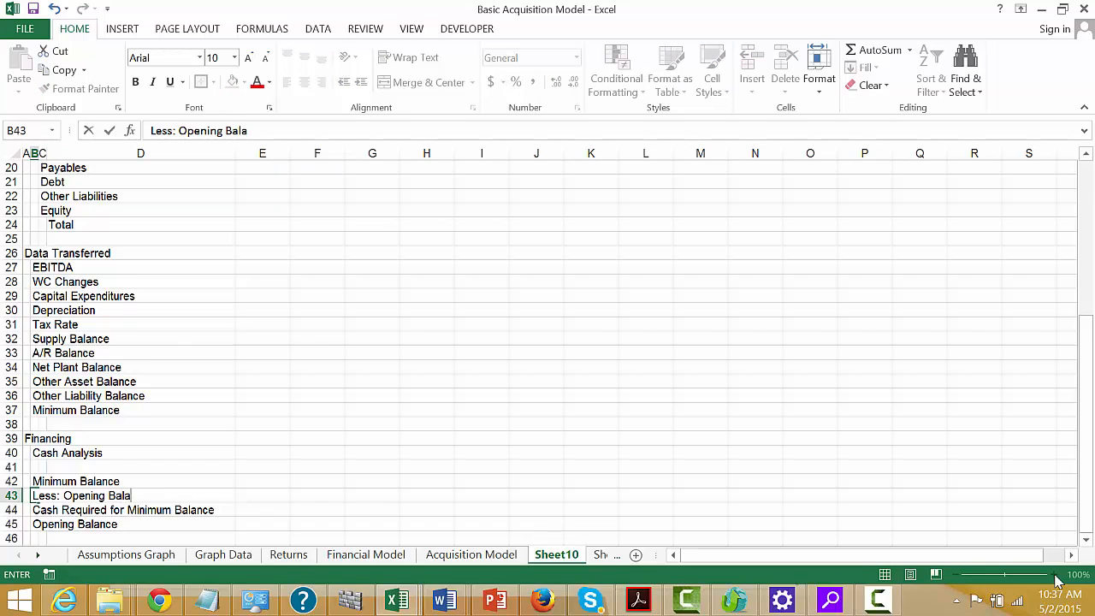
pyautogui.press('Return')
pyautogui.press('Return')
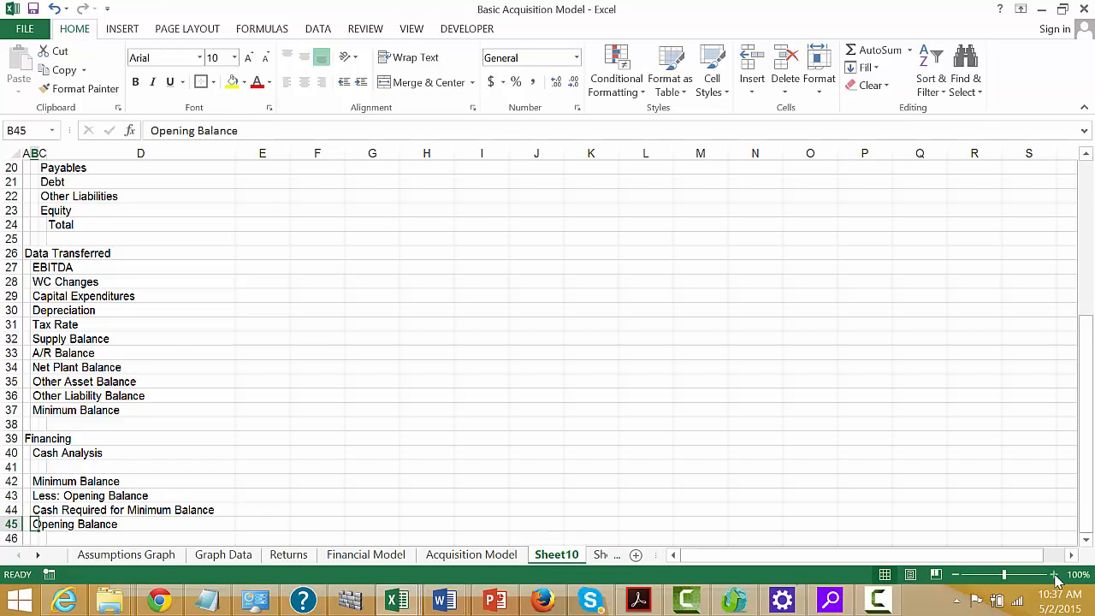
# - Insert a blank row above Opening Balance and enter the label Add: Cash For Minimum in B47, below Opening Balance
pyautogui.hotkey('shift', 'space')
pyautogui.hotkey('ctrl', 'shift', '=')
pyautogui.press('Down')
pyautogui.press('Down')
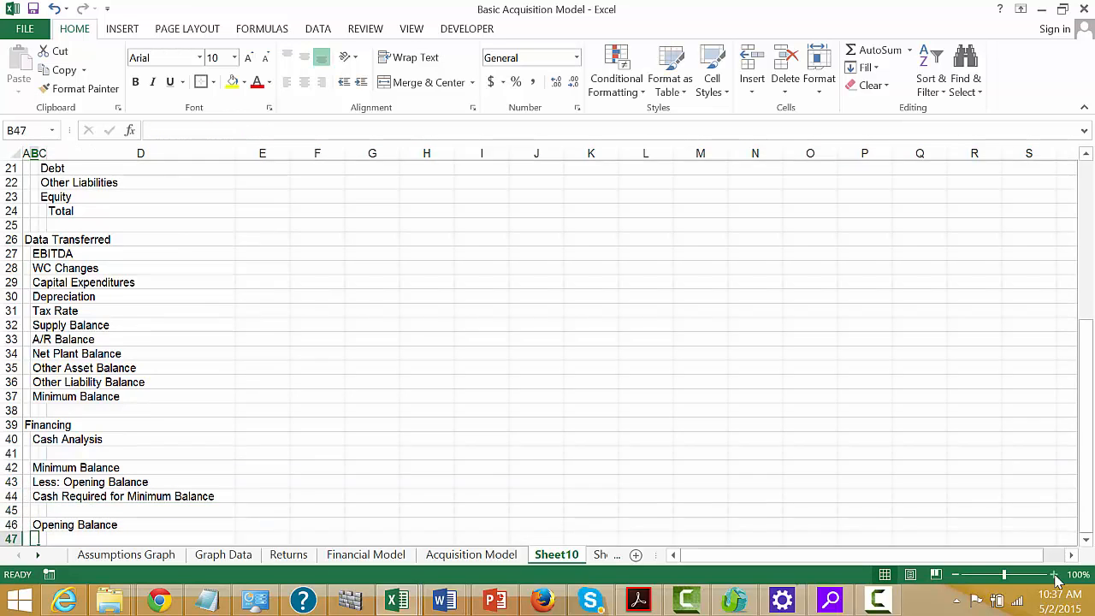
pyautogui.write('Add')
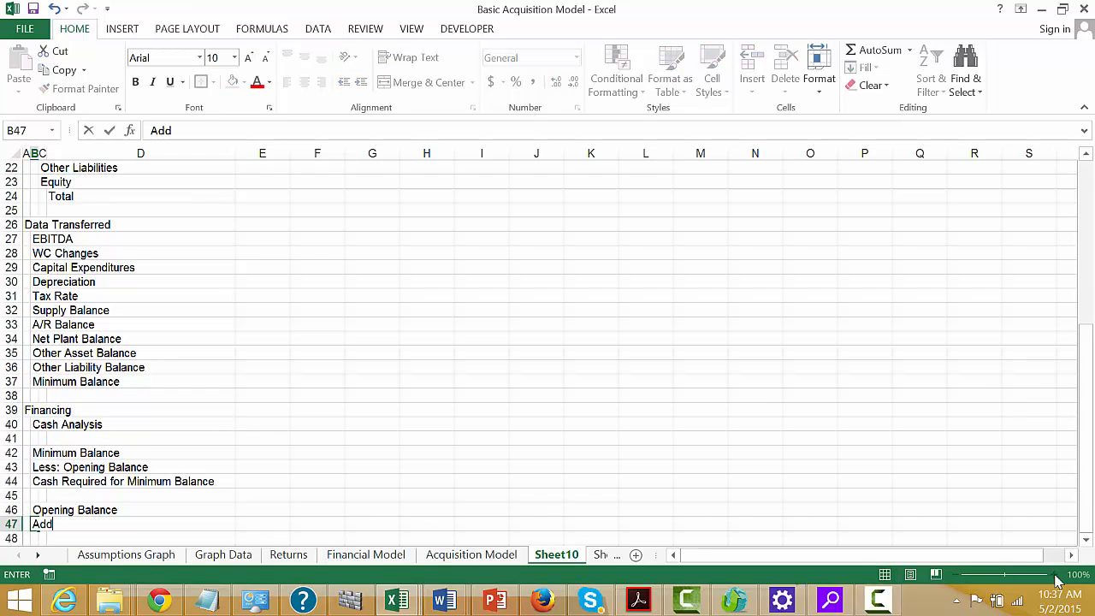
pyautogui.write(': Cash For Minimum')
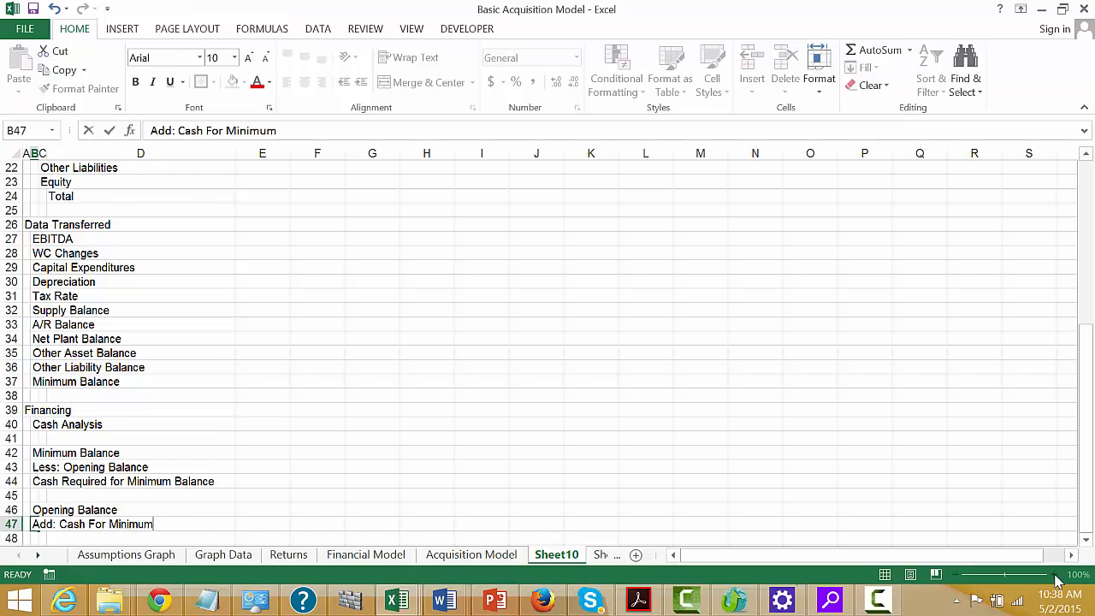
pyautogui.press('Return')
# - Enter the label Closing Balance in B48, below Add: Cash For Minimum
pyautogui.write('Closing B')
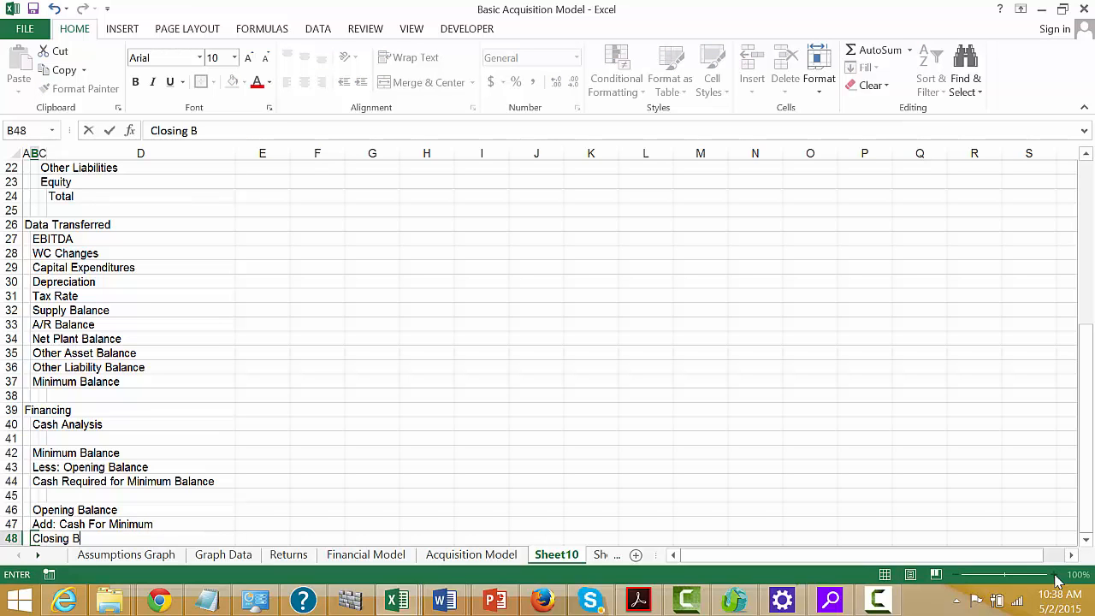
pyautogui.write('alance')
pyautogui.press('Return')
pyautogui.press('Return')
pyautogui.press('Return')
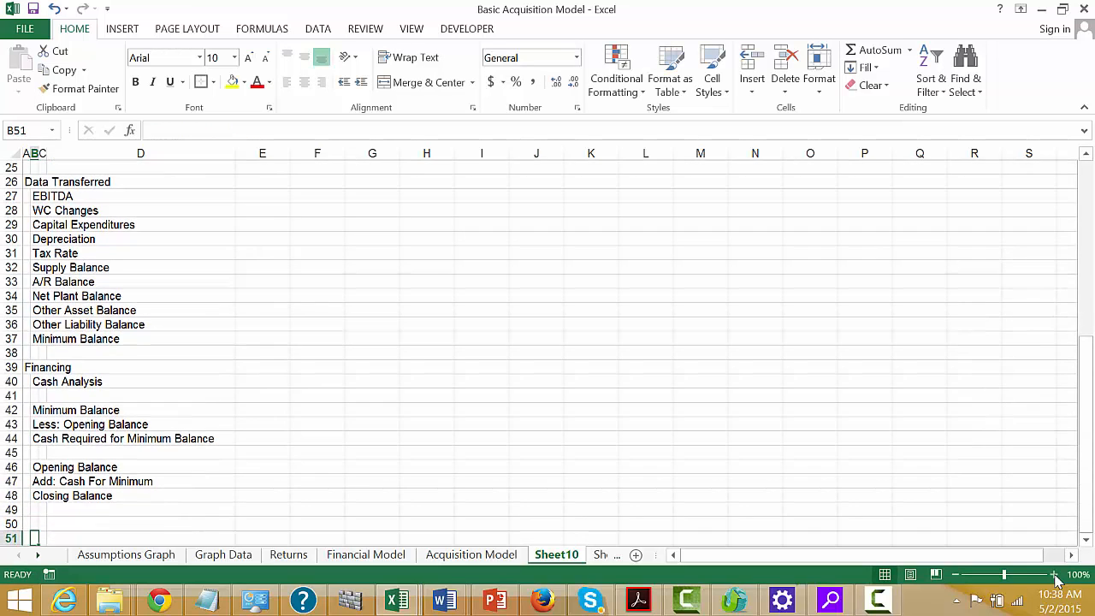
pyautogui.press('Up')
pyautogui.press('Up')
pyautogui.press('Up')
pyautogui.press('Up')
pyautogui.press('Up')
pyautogui.press('Down')
pyautogui.press('Down')
pyautogui.press('Down')
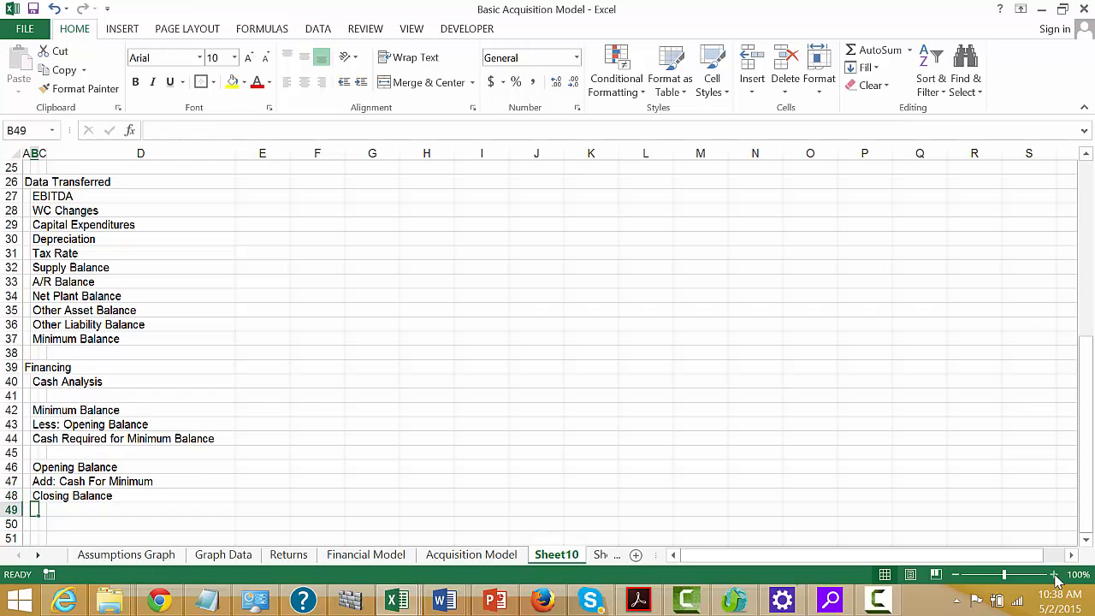
pyautogui.press('Down')
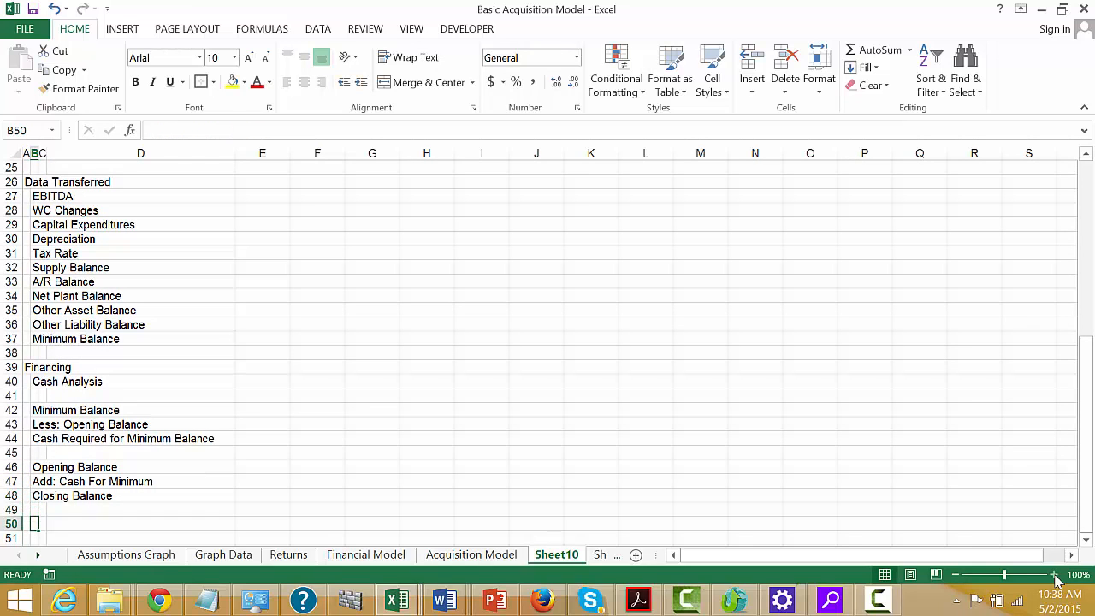
# - Rename the existing Acquisition Model worksheet as Structuring Assumptions
pyautogui.hotkey('ctrl', 'pageup')
pyautogui.hotkey('ctrl', 'pagedown')
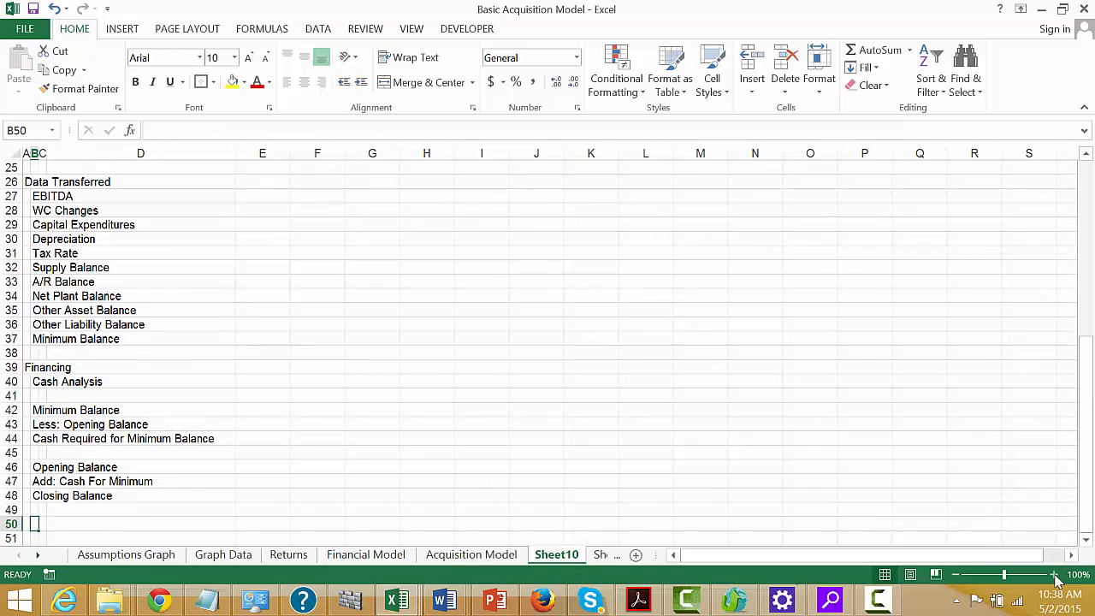
pyautogui.hotkey('ctrl', 'pageup')
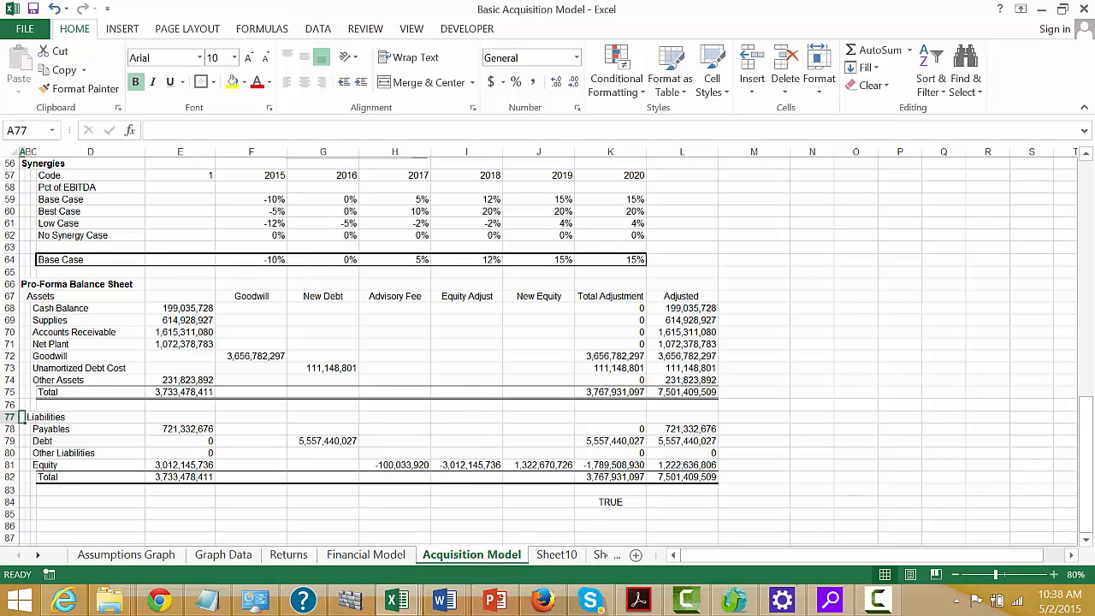
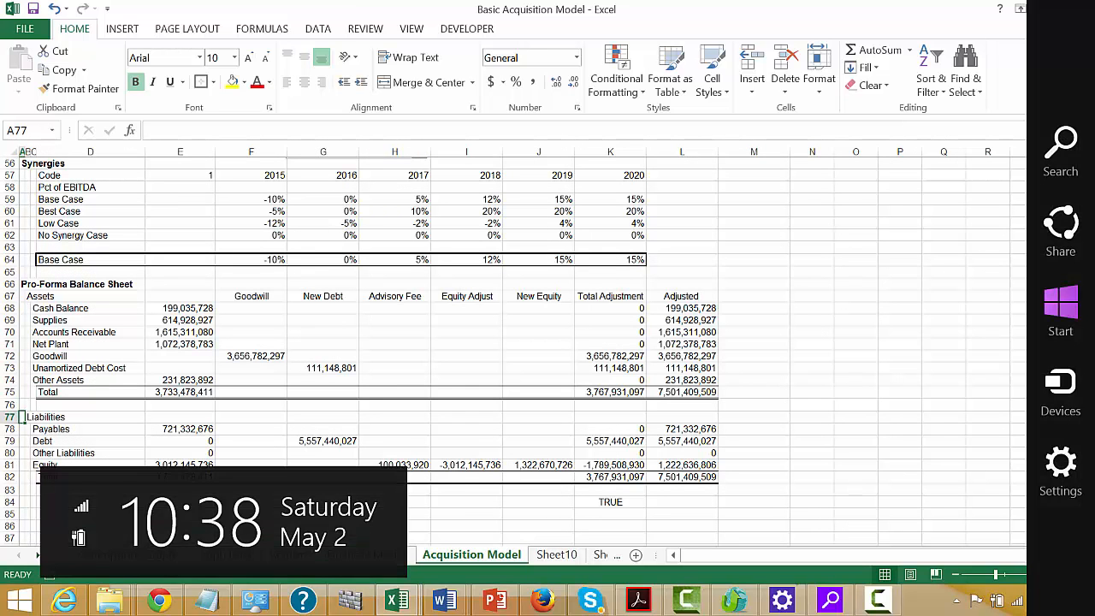
pyautogui.doubleClick(504, 559)
pyautogui.press('BackSpace')
pyautogui.write('S')
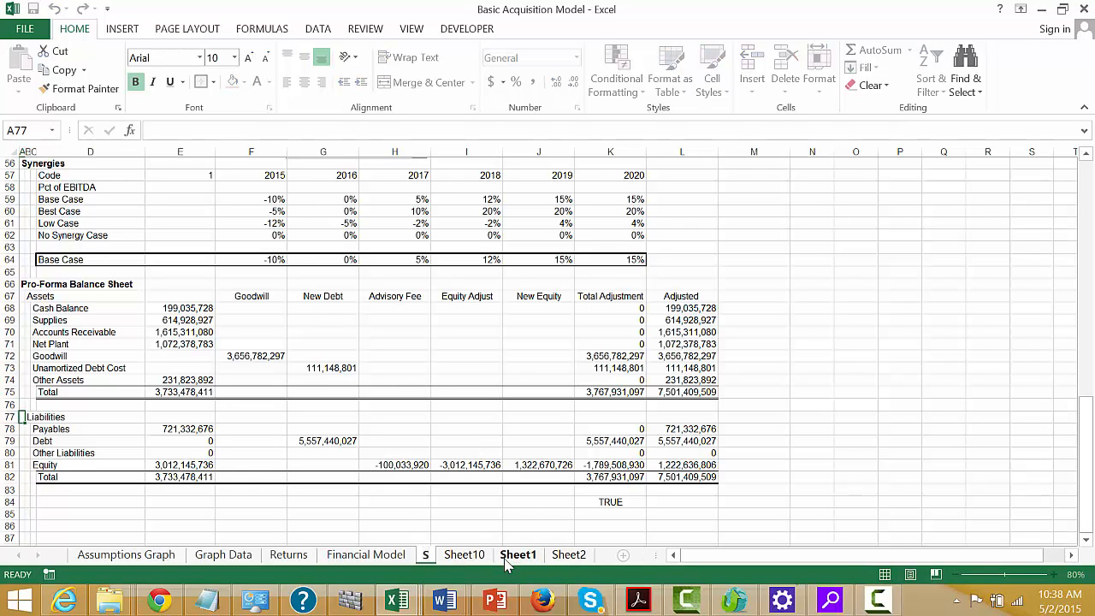
pyautogui.write('tructr')
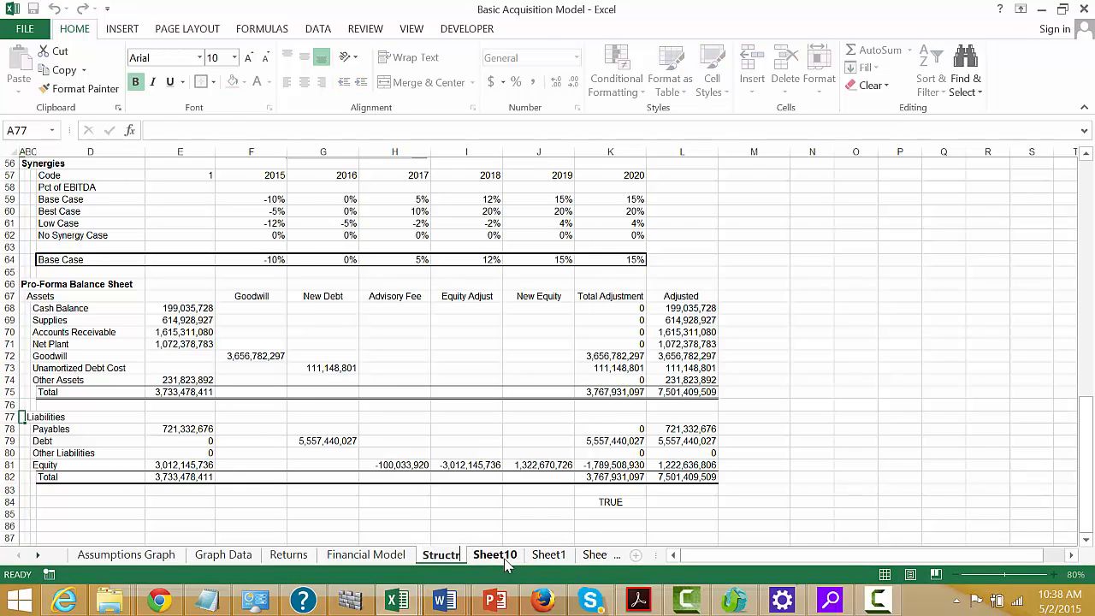
pyautogui.press('BackSpace')
pyautogui.write('uring Assum')
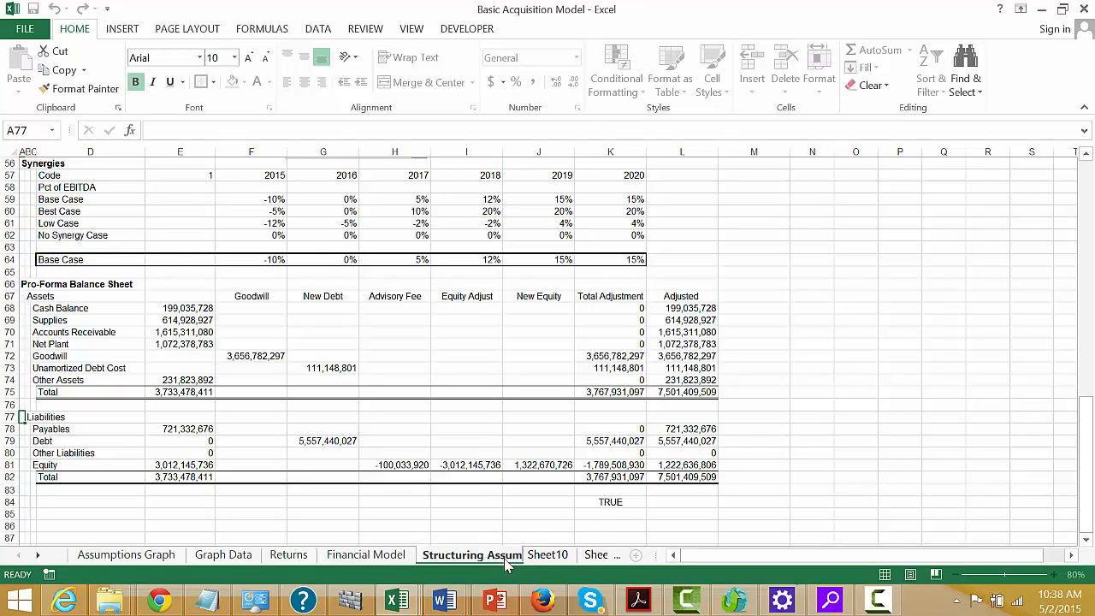
pyautogui.write('ptions')
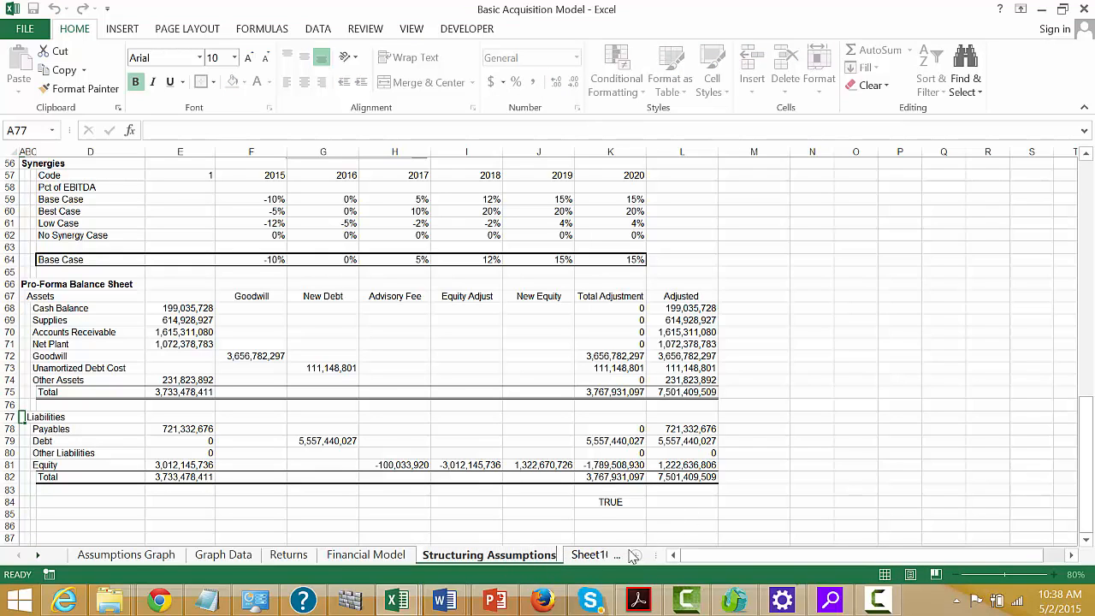
# - Rename the worksheet Sheet10 as Acquisition Model
pyautogui.click(596, 563)
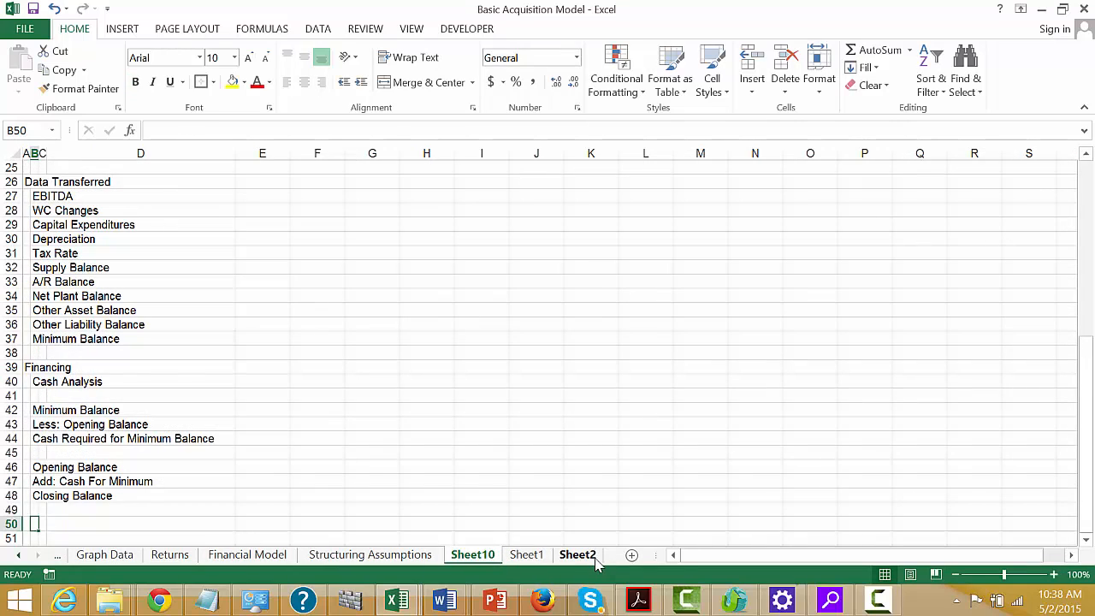
pyautogui.doubleClick(473, 555)
pyautogui.write('A')
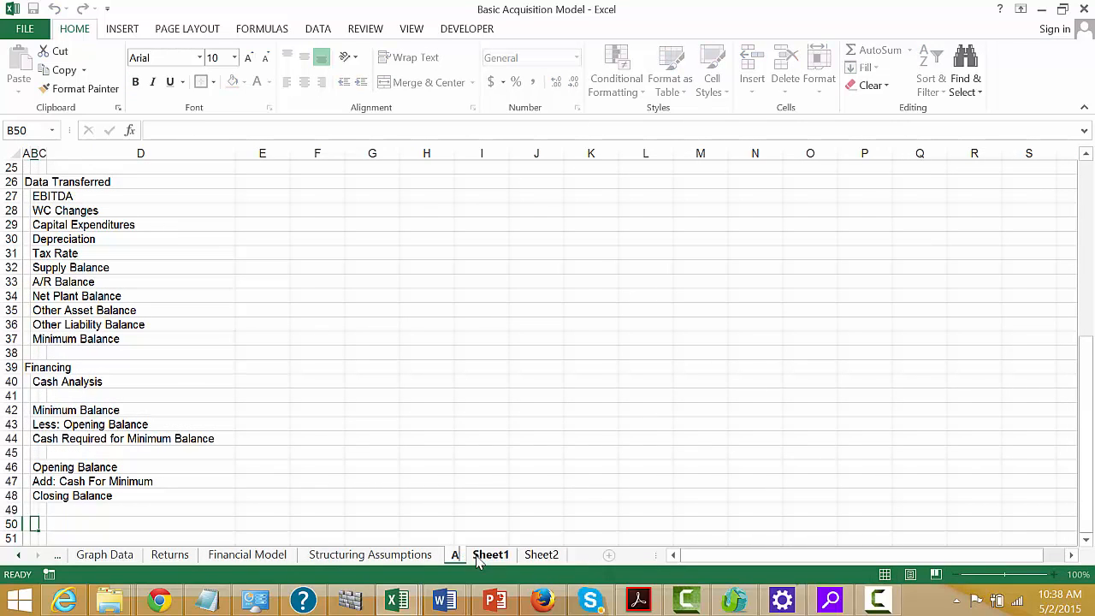
pyautogui.write('cquisition')
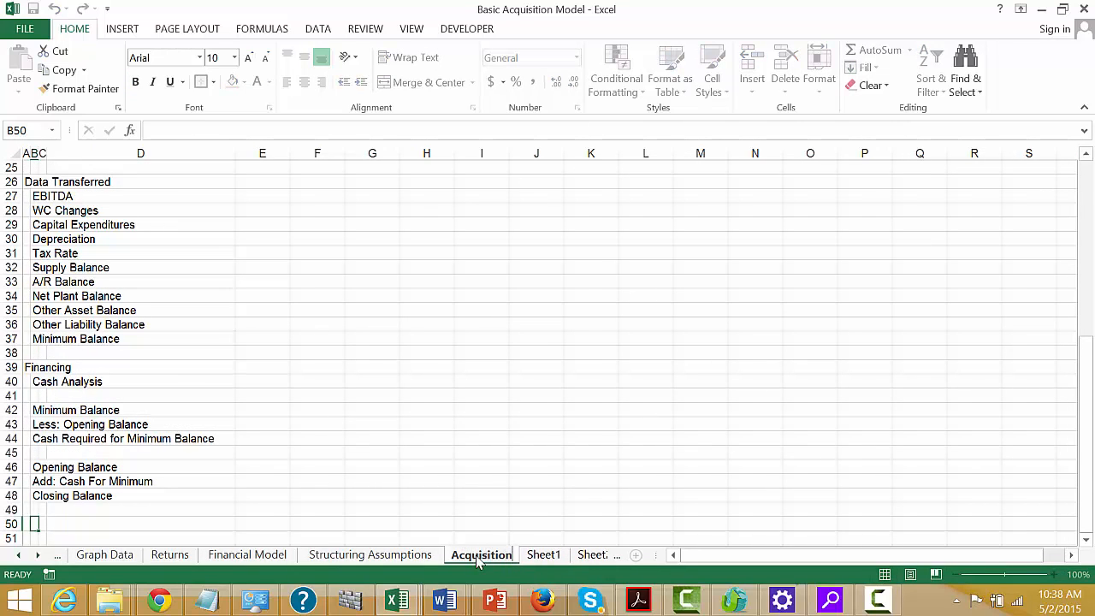
pyautogui.write(' Model')
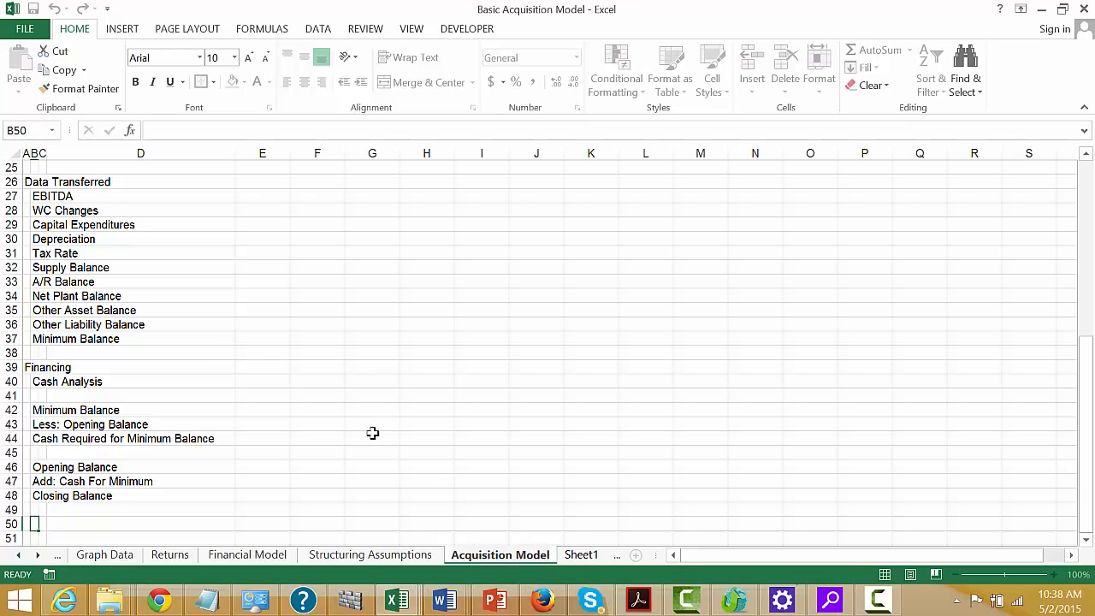
# - Enter the label Interest Income in B50, leaving row 49 blank below Closing Balance
pyautogui.click(313, 455)
pyautogui.press('Down')
pyautogui.press('Down')
pyautogui.press('Down')
pyautogui.press('Down')
pyautogui.press('Down')
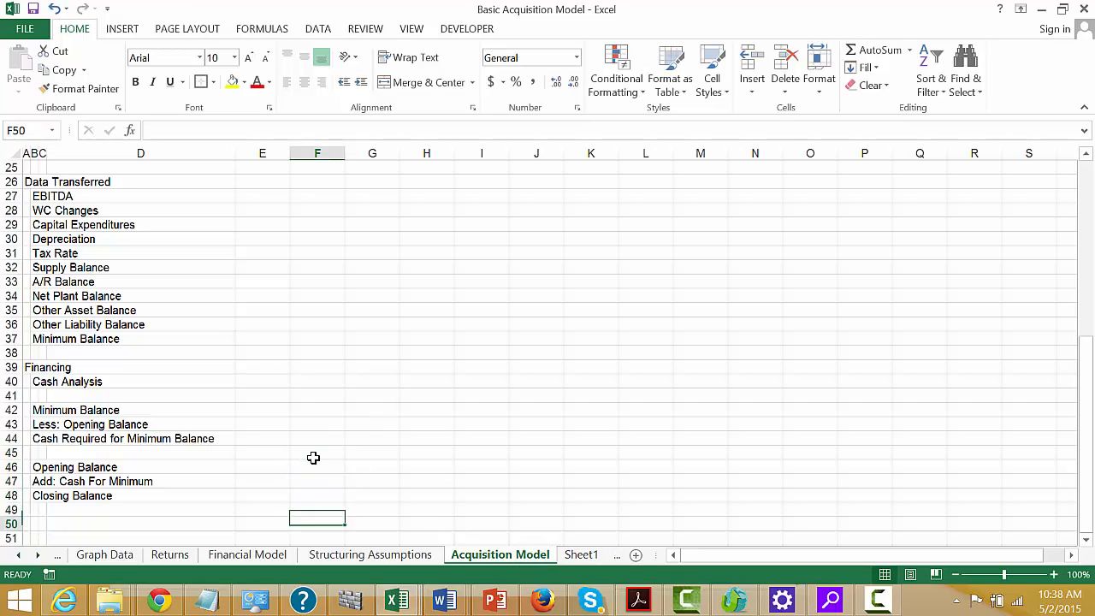
pyautogui.press('Left')
pyautogui.press('Left')
pyautogui.press('Left')
pyautogui.press('Left')
pyautogui.write('In')
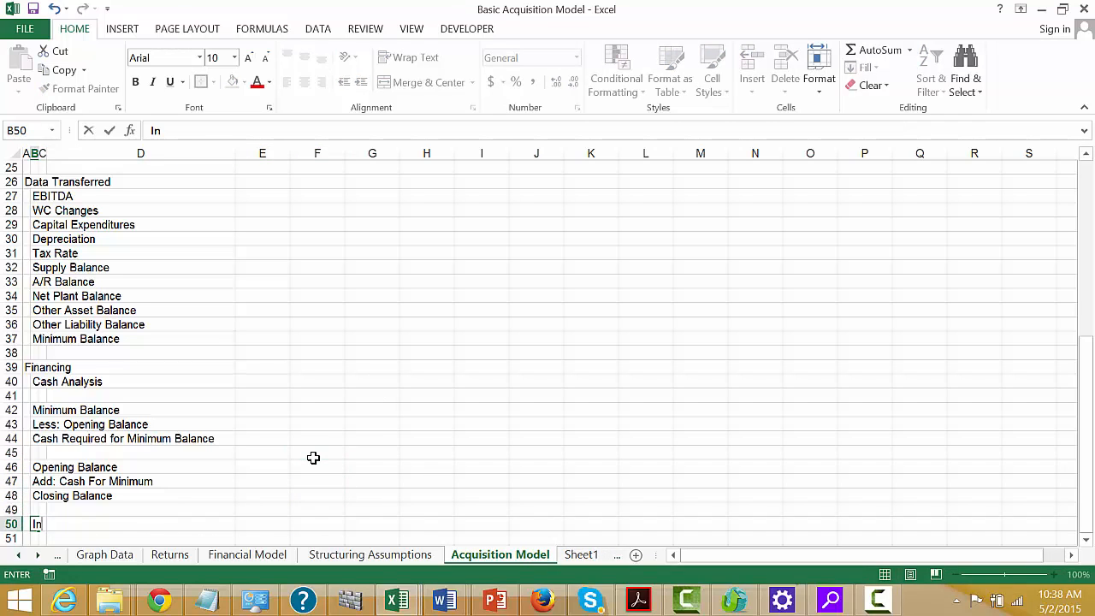
pyautogui.write('terest Income')
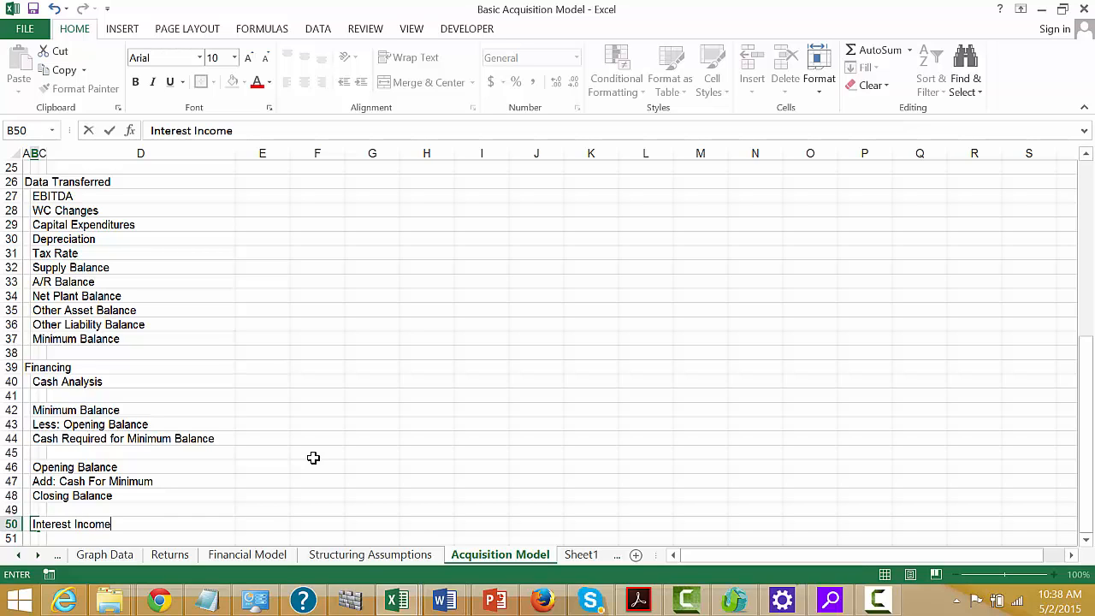
pyautogui.press('Return')
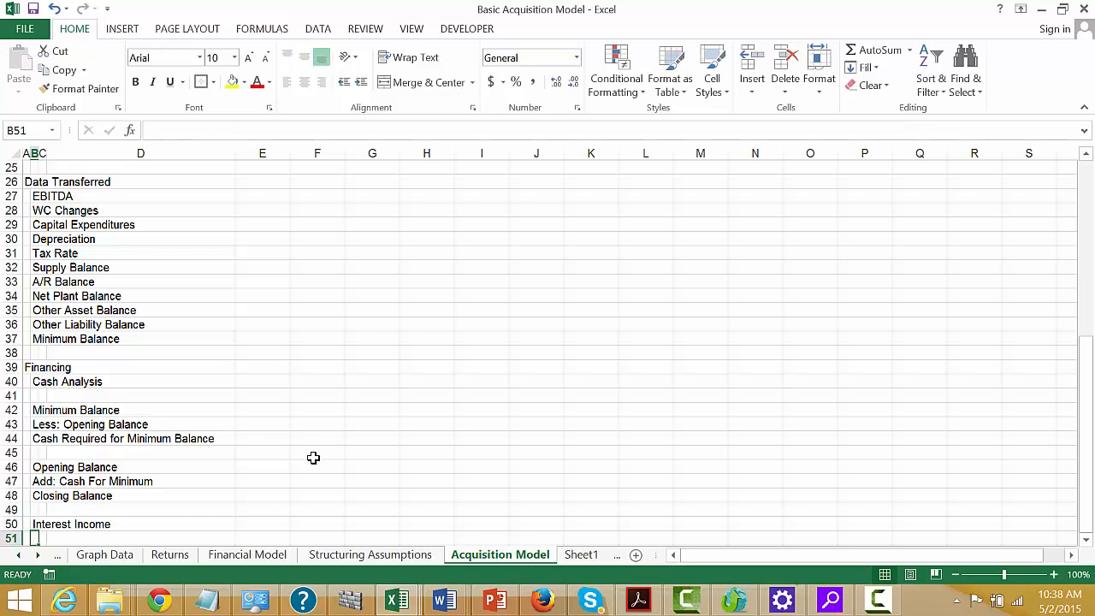
# - Look through the balance sheet, Data Transferred and Financing labels to examine how the worksheet's sections are laid out
pyautogui.hotkey('ctrl', 'Up')
pyautogui.hotkey('ctrl', 'Up')
pyautogui.hotkey('ctrl', 'Up')
pyautogui.hotkey('ctrl', 'Up')
pyautogui.hotkey('ctrl', 'Up')
pyautogui.hotkey('ctrl', 'Up')
pyautogui.hotkey('ctrl', 'Up')
pyautogui.hotkey('ctrl', 'Up')
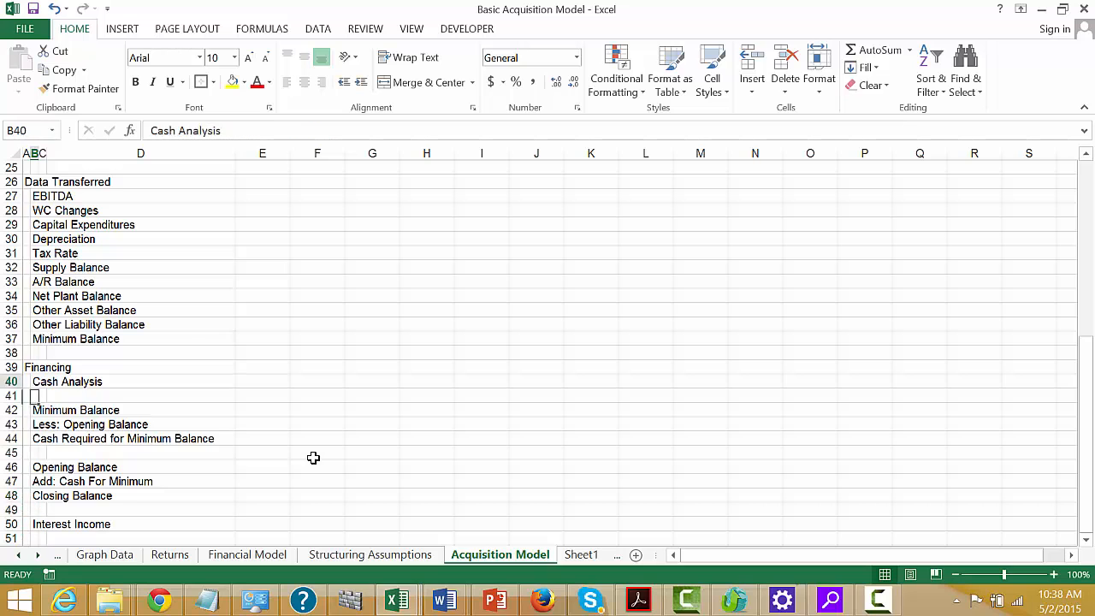
pyautogui.press('Up')
pyautogui.press('Up')
pyautogui.press('Up')
pyautogui.press('Up')
pyautogui.press('Up')
pyautogui.press('Up')
pyautogui.press('Up')
pyautogui.press('Up')
pyautogui.press('Up')
pyautogui.press('Up')
pyautogui.press('Up')
pyautogui.press('Up')
pyautogui.press('Up')
pyautogui.press('Up')
pyautogui.press('Down')
pyautogui.press('Down')
pyautogui.press('Down')
pyautogui.press('Down')
pyautogui.press('Down')
pyautogui.press('Down')
pyautogui.press('Down')
pyautogui.press('Down')
pyautogui.press('Down')
pyautogui.press('Down')
pyautogui.press('Down')
pyautogui.press('Down')
pyautogui.press('Down')
pyautogui.press('Down')
pyautogui.press('Down')
pyautogui.press('Down')
pyautogui.press('Down')
pyautogui.press('Down')
pyautogui.press('Down')
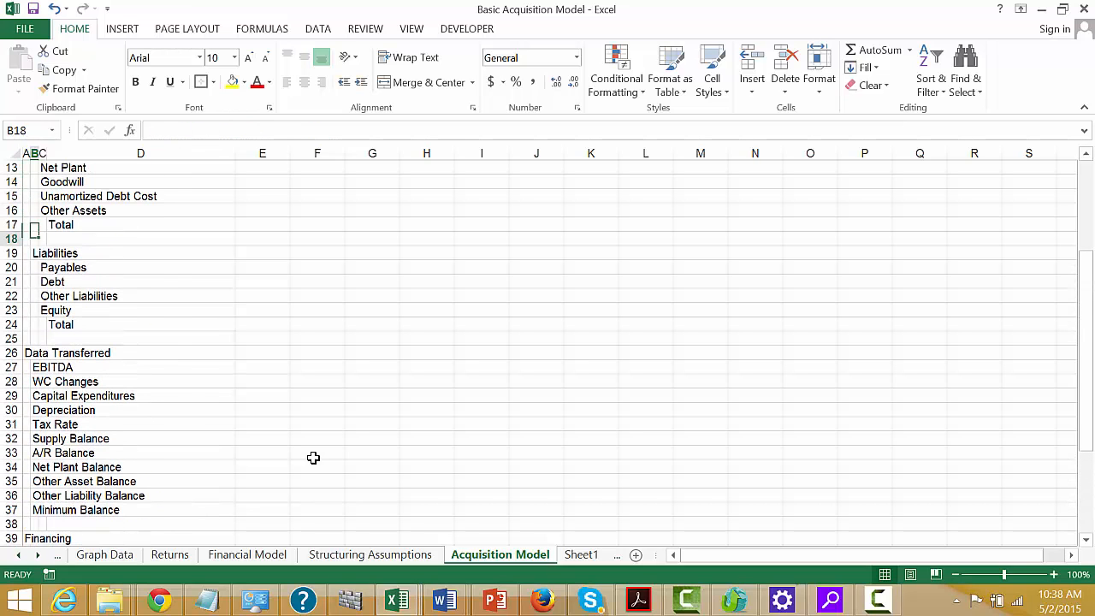
pyautogui.hotkey('ctrl', 'Down')
pyautogui.hotkey('ctrl', 'Down')
pyautogui.hotkey('ctrl', 'Down')
pyautogui.hotkey('ctrl', 'Down')
pyautogui.hotkey('ctrl', 'Up')
pyautogui.hotkey('ctrl', 'Up')
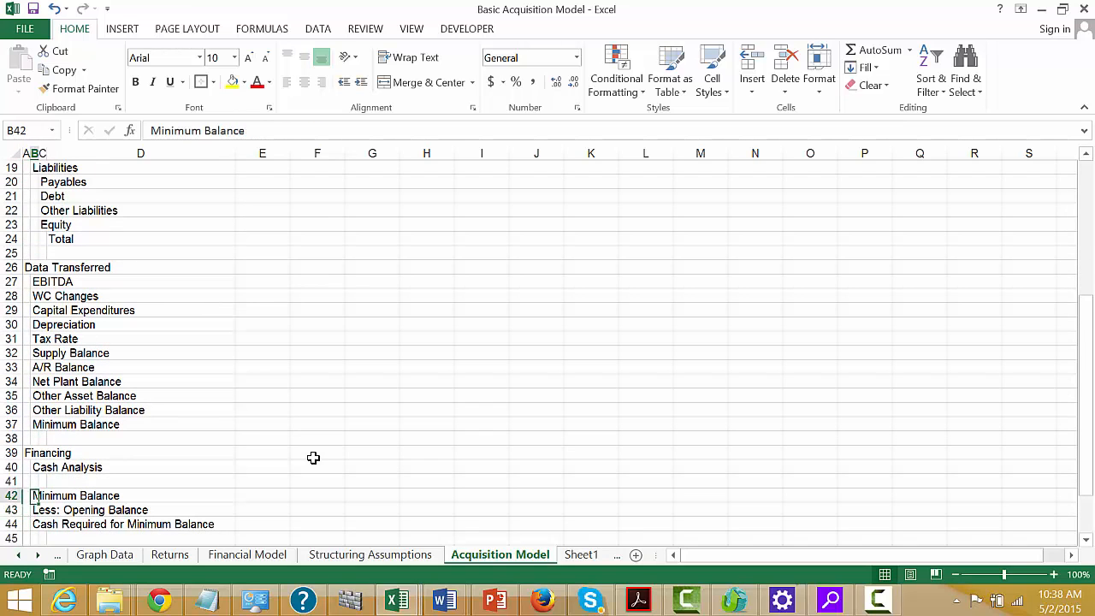
# - Insert four blank rows at row 38, between the Data Transferred and Financing sections
pyautogui.press('Up')
pyautogui.press('Up')
pyautogui.press('Up')
pyautogui.press('Down')
pyautogui.press('Left')
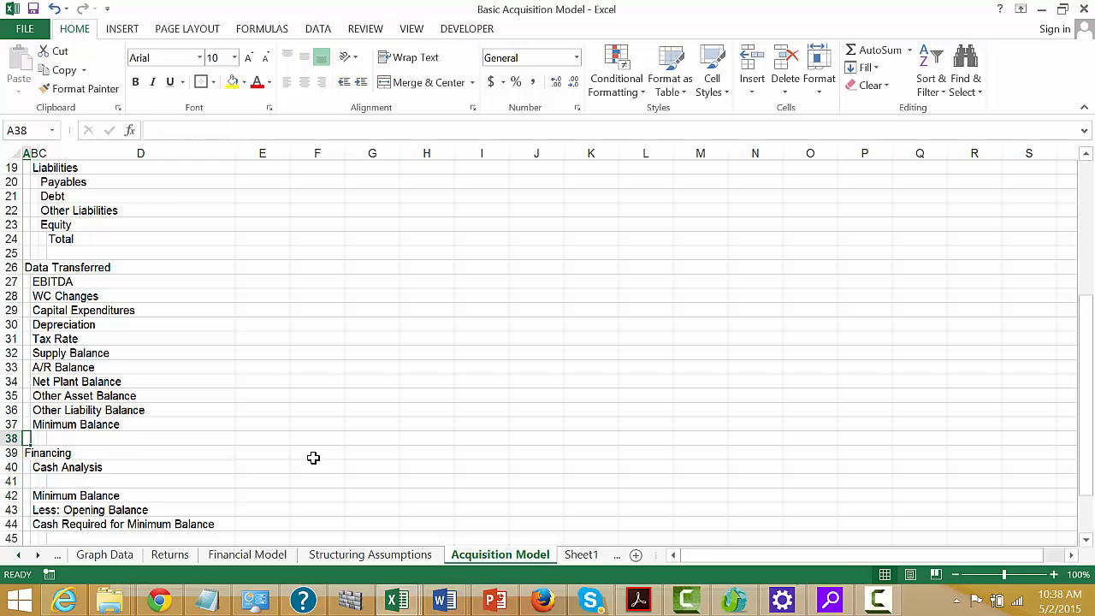
pyautogui.hotkey('shift', 'space')
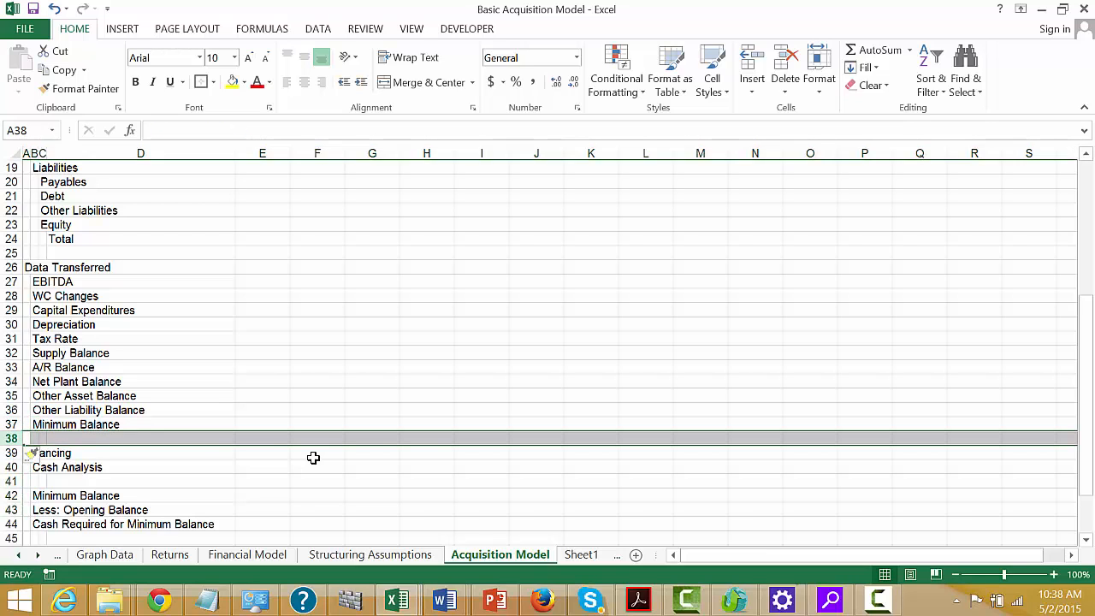
pyautogui.hotkey('ctrl', 'shift', '+')
pyautogui.hotkey('ctrl', 'shift', '+')
pyautogui.hotkey('ctrl', 'shift', '+')
pyautogui.hotkey('ctrl', 'shift', '+')
pyautogui.press('Down')
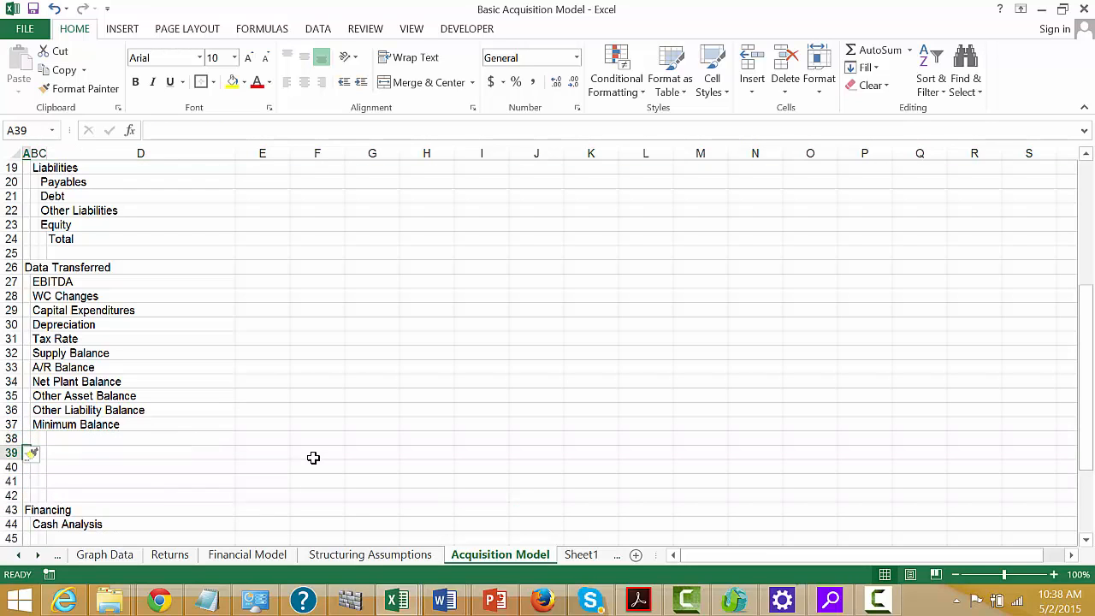
# - Enter the section heading Other Assumptions in A39
pyautogui.write('Other As')
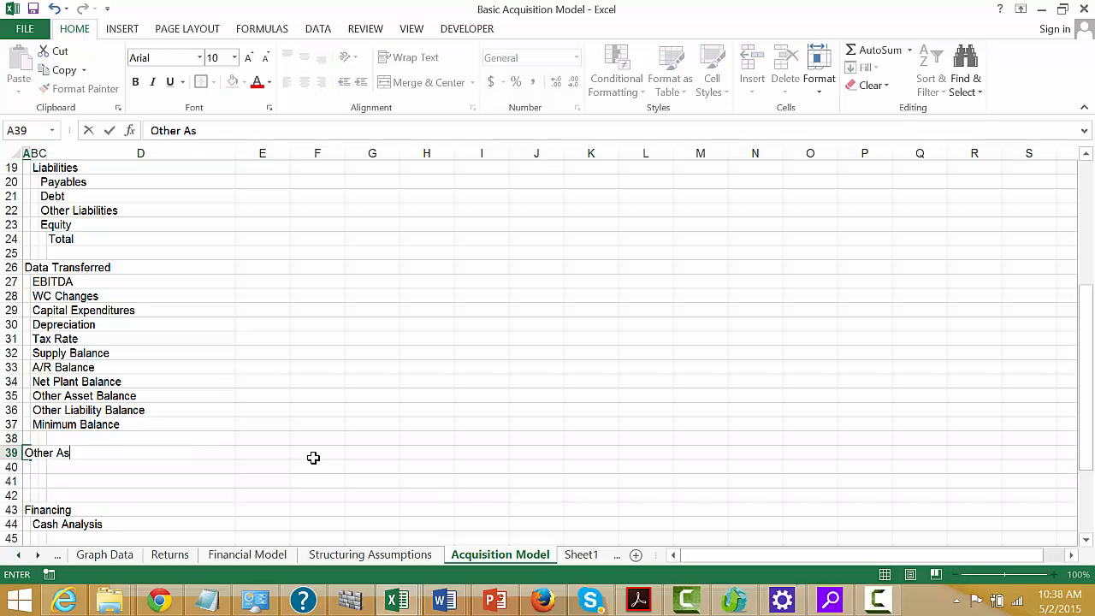
pyautogui.write('sumptions')
pyautogui.press('Return')
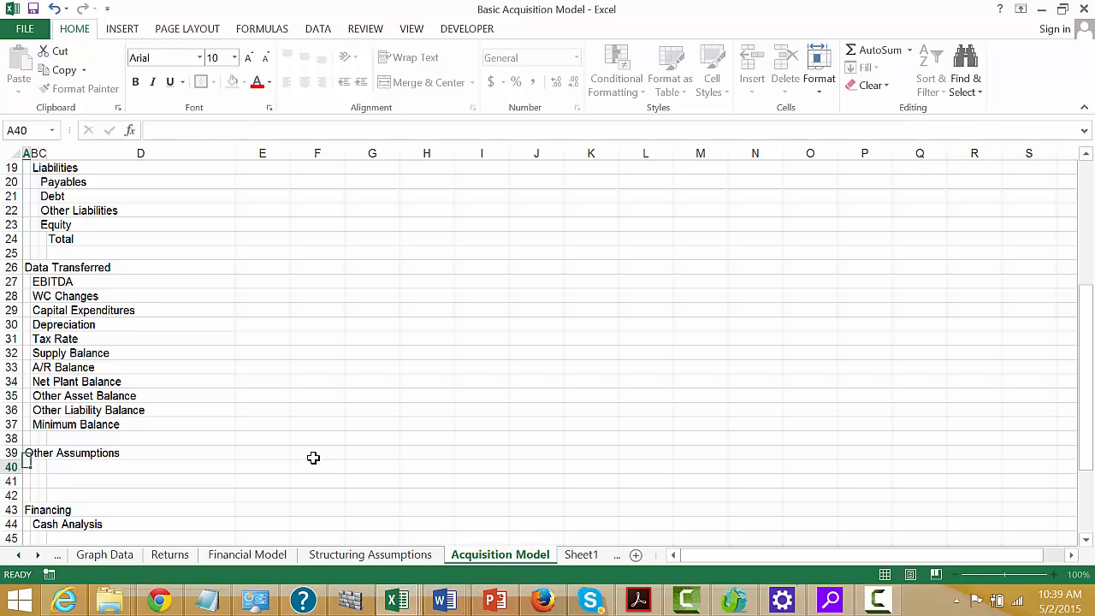
# - Enter the label Interest Income Rate in B40, indented one column under Other Assumptions
pyautogui.press('Right')
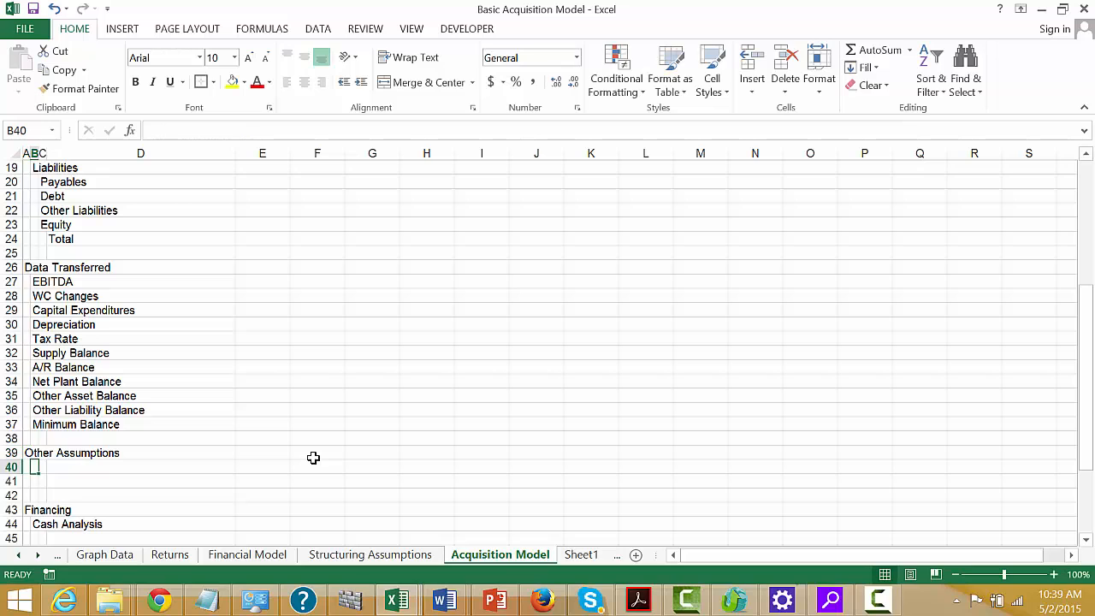
pyautogui.write('Interest Income')
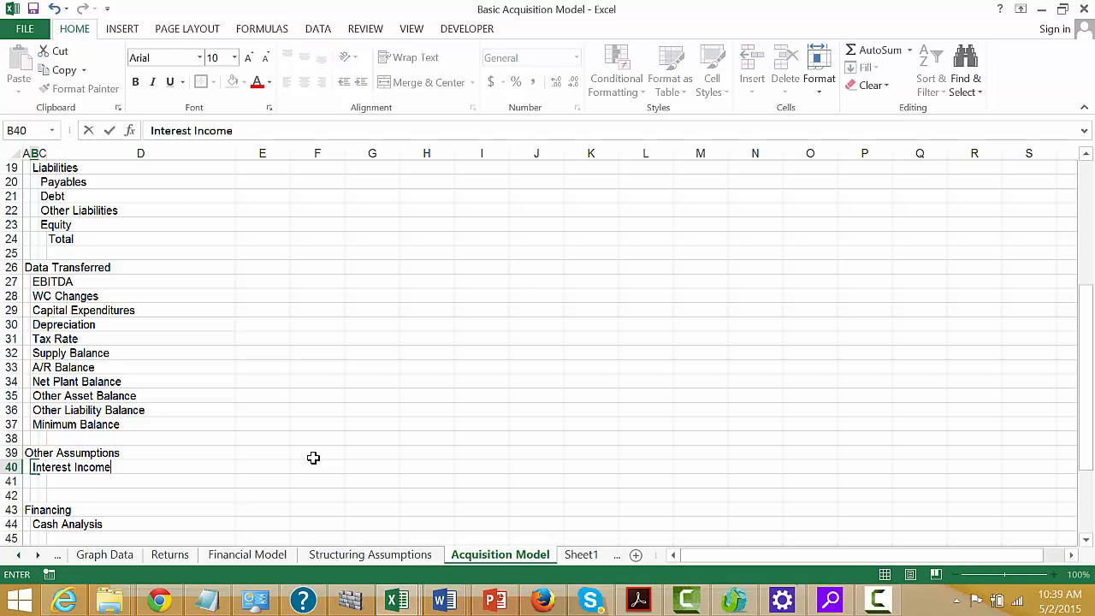
pyautogui.write(' Rate')
pyautogui.press('Return')
pyautogui.press('Return')
pyautogui.press('Return')
pyautogui.press('Return')
pyautogui.press('Return')
pyautogui.press('Return')
pyautogui.press('Return')
pyautogui.press('Return')
pyautogui.press('Return')
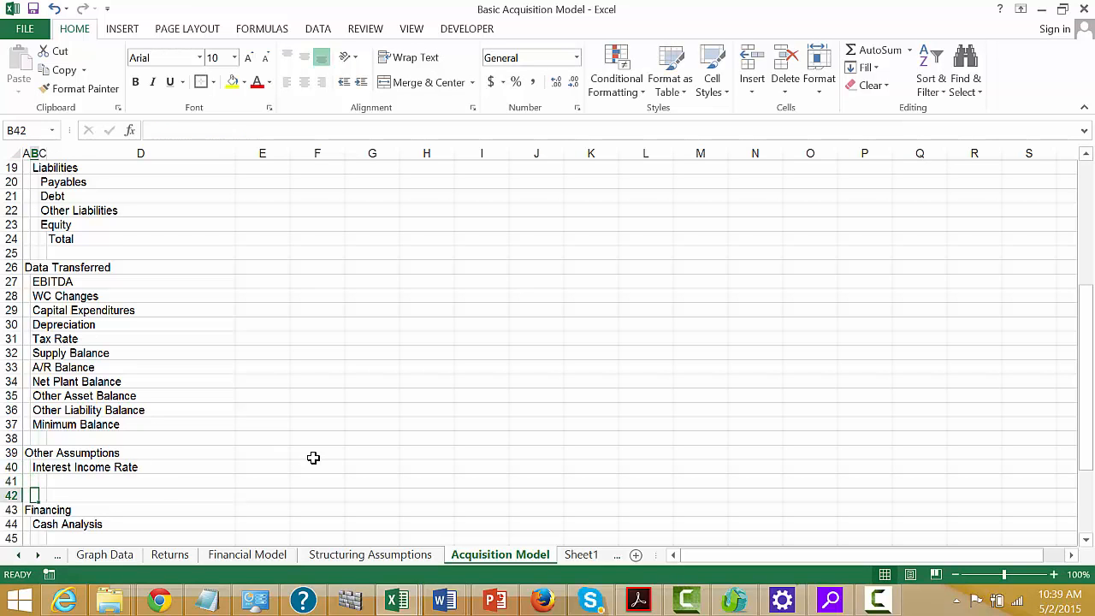
# - Enter the heading Debt Balance in B56, two rows below the Interest Income label in the Financing section
pyautogui.press('Down')
pyautogui.press('Down')
pyautogui.press('Down')
pyautogui.press('Down')
pyautogui.press('Down')
pyautogui.press('Down')
pyautogui.press('Down')
pyautogui.press('Down')
pyautogui.press('Down')
pyautogui.press('Down')
pyautogui.press('Down')
pyautogui.press('Down')
pyautogui.press('Down')
pyautogui.press('Down')
pyautogui.press('Down')
pyautogui.press('Up')
pyautogui.press('Up')
pyautogui.press('Up')
pyautogui.press('Up')
pyautogui.press('Up')
pyautogui.press('Up')
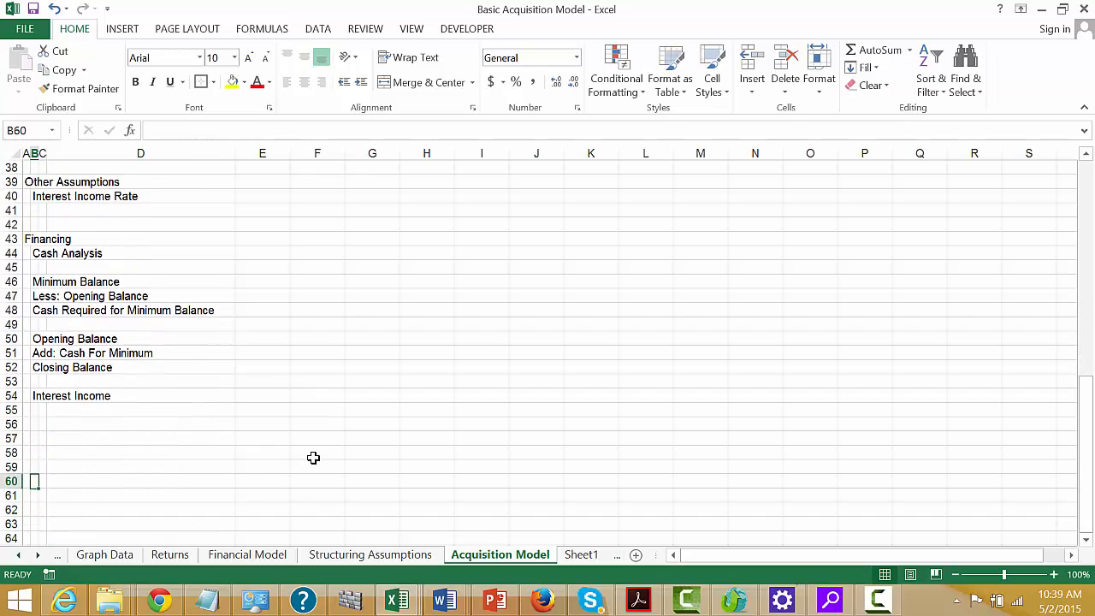
pyautogui.press('Up')
pyautogui.press('Up')
pyautogui.press('Up')
pyautogui.press('Up')
pyautogui.press('Down')
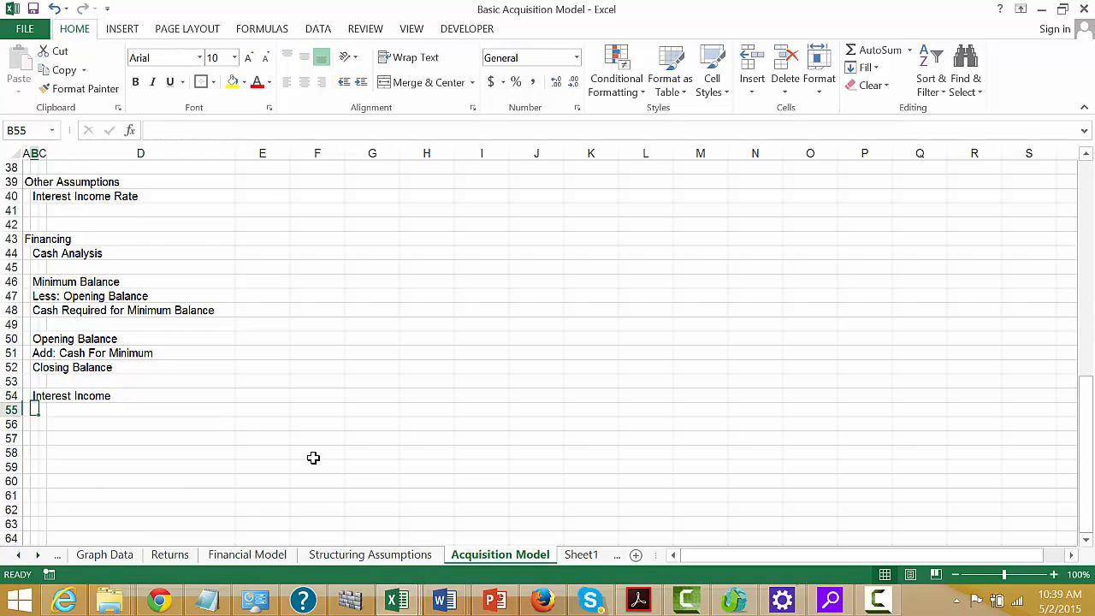
pyautogui.press('Down')
pyautogui.press('Left')
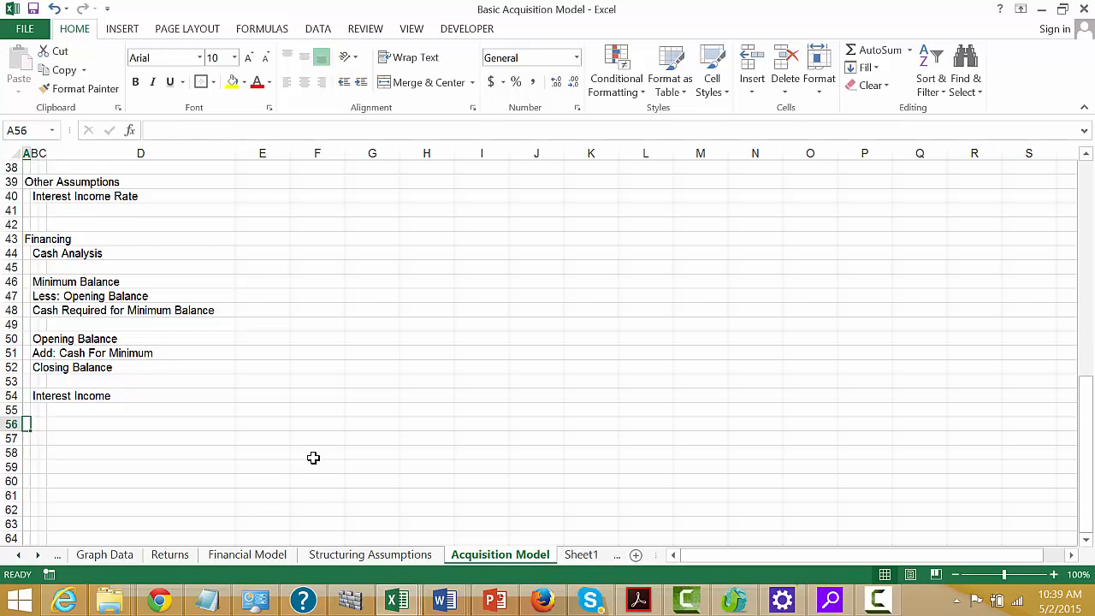
pyautogui.press('Up')
pyautogui.press('Up')
pyautogui.press('Up')
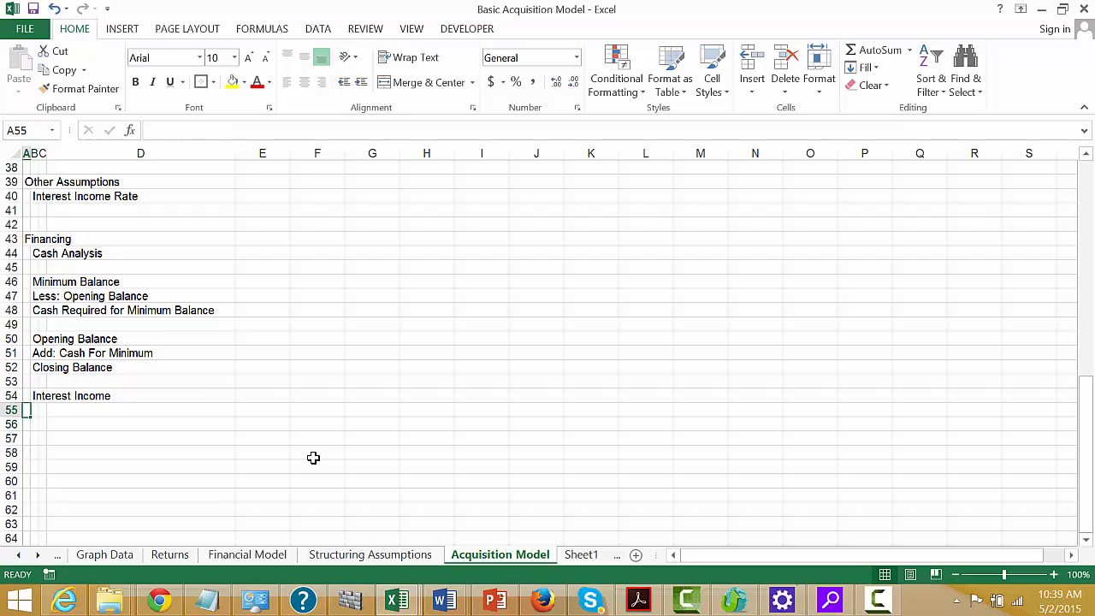
pyautogui.press('Down')
pyautogui.press('Down')
pyautogui.press('Down')
pyautogui.press('Right')
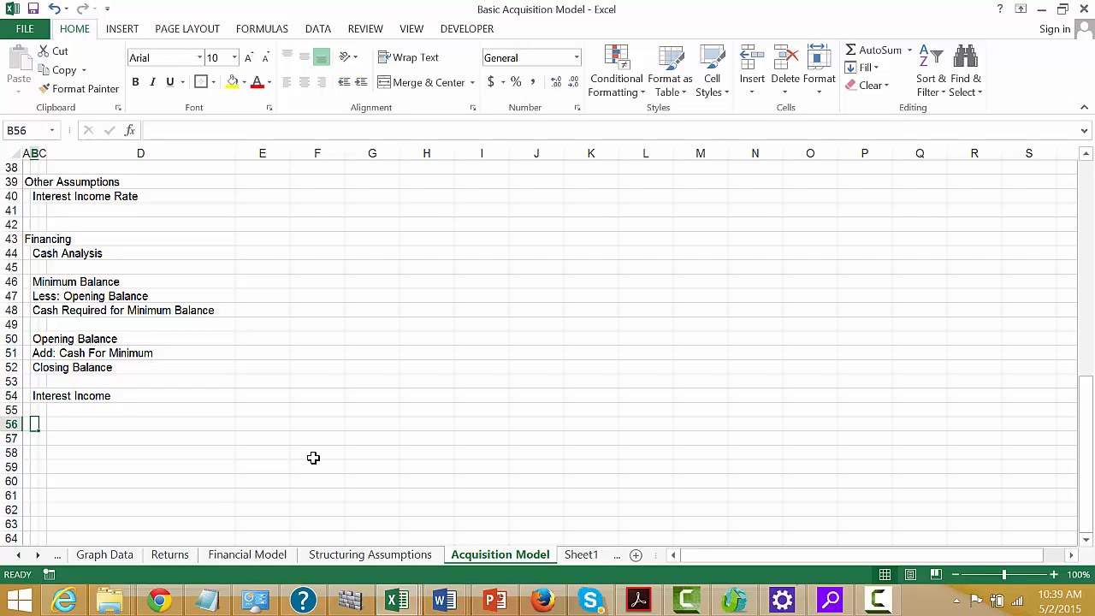
pyautogui.write('De')
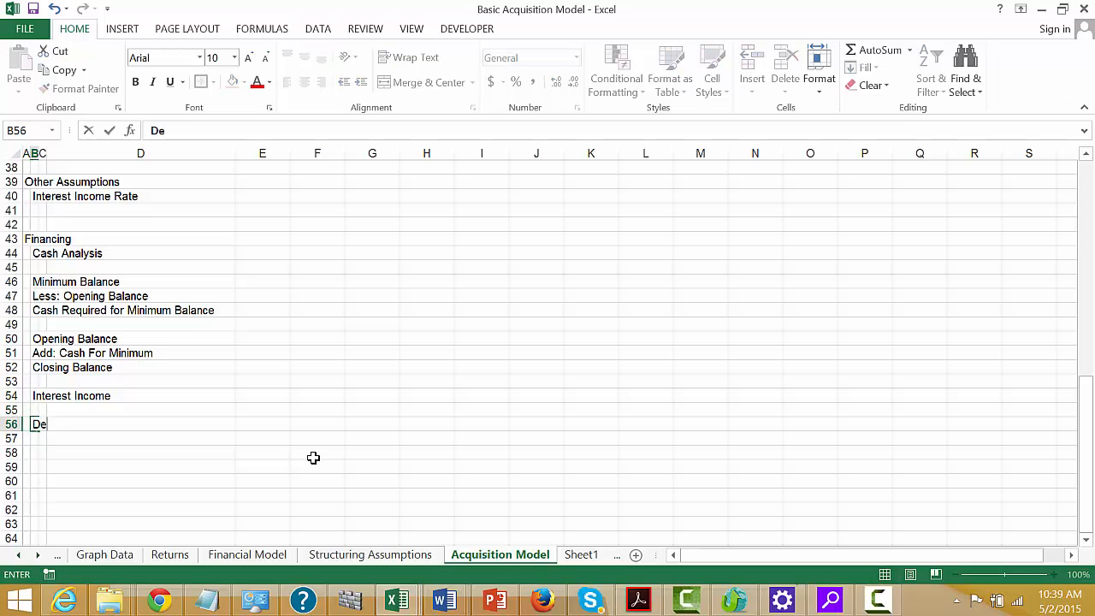
pyautogui.write('bt Balance')
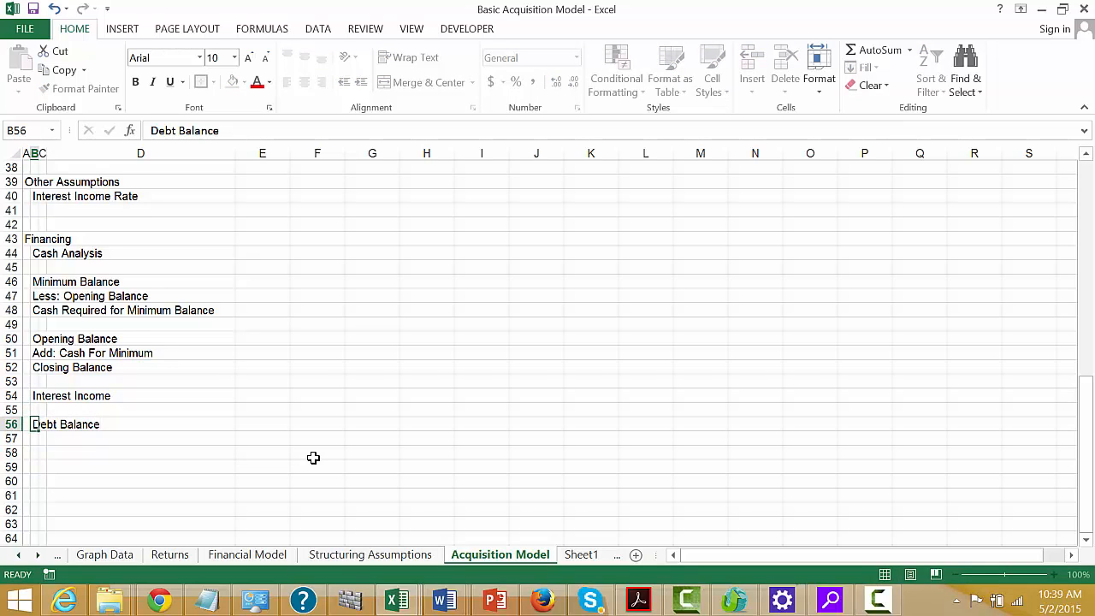
pyautogui.press('Return')
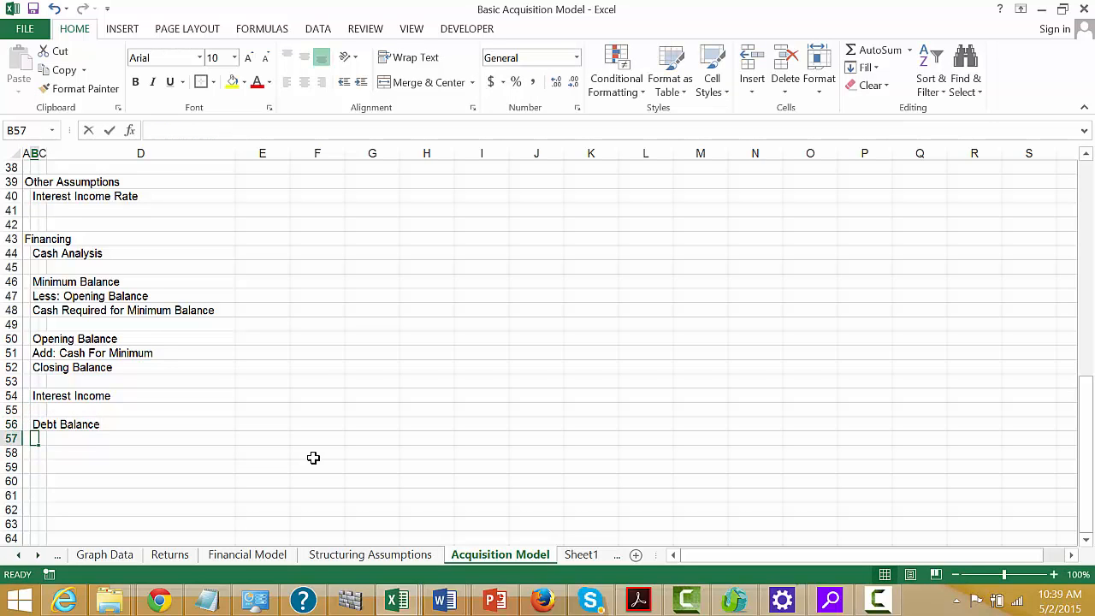
# - Enter the label Opening Balance in B57, directly under Debt Balance
pyautogui.write('Opening bAa')
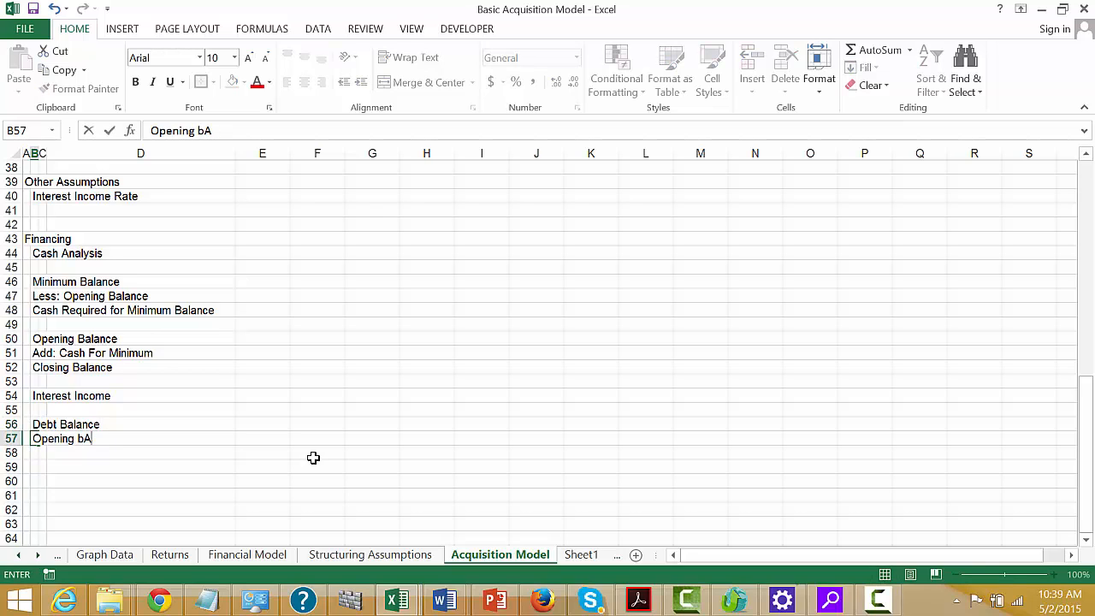
pyautogui.press('BackSpace')
pyautogui.press('BackSpace')
pyautogui.write('Balance')
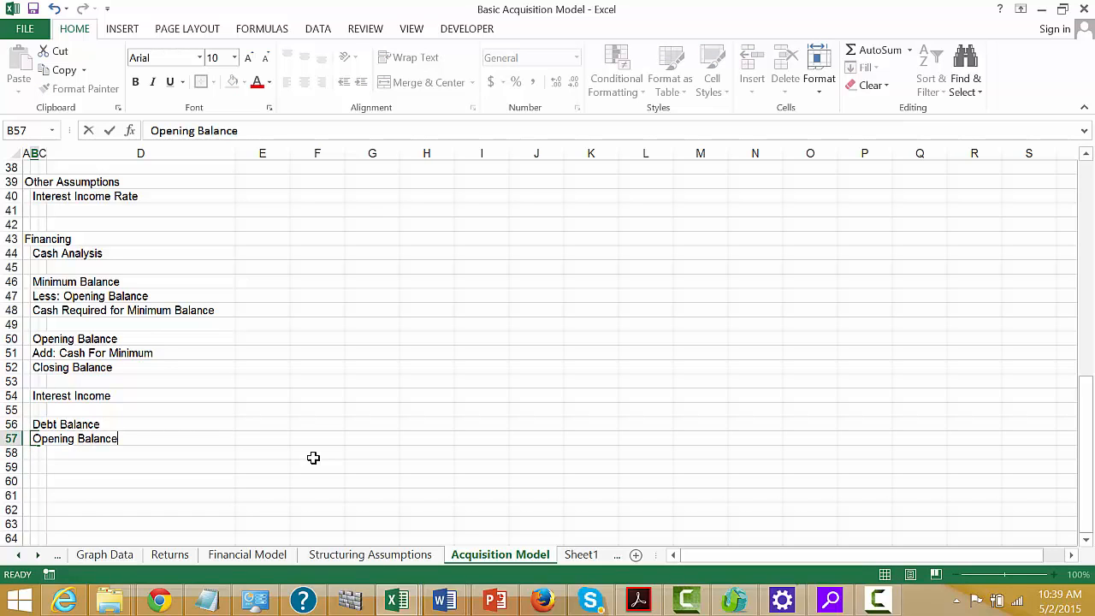
pyautogui.press('Return')
# - Enter the label Less: Repyament from Cash Flow in B58
pyautogui.write('Add')
pyautogui.press('BackSpace')
pyautogui.press('BackSpace')
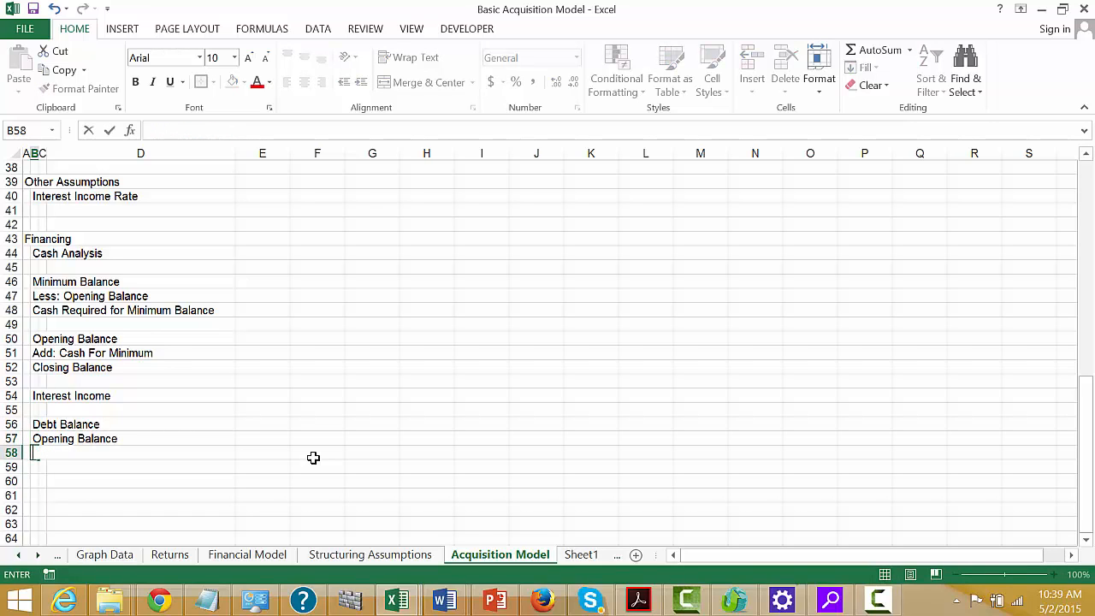
pyautogui.write('Less: Repya')
pyautogui.write('ment from ')
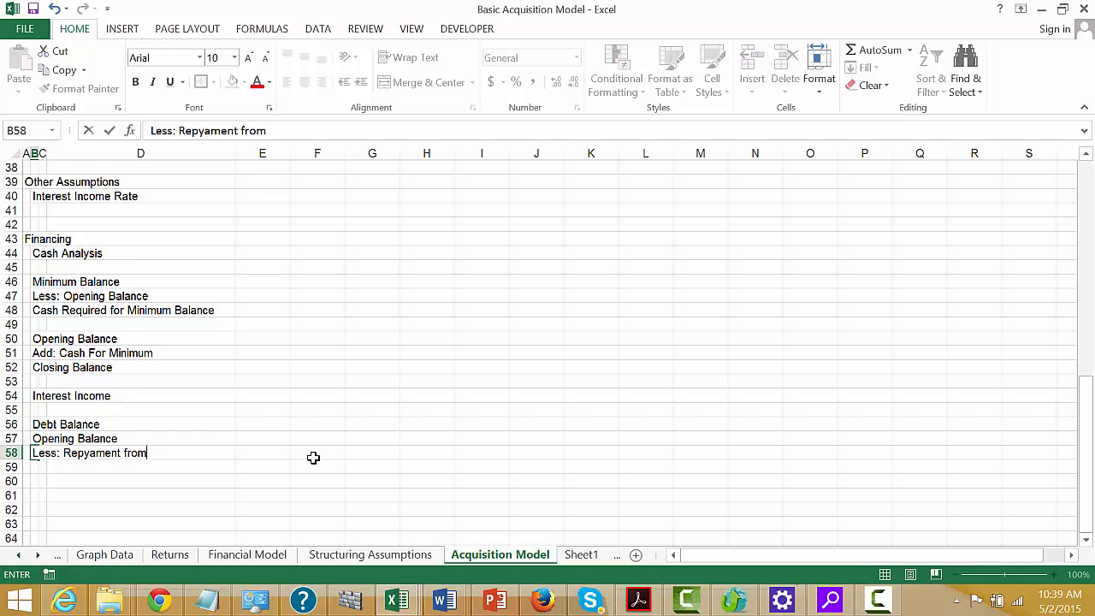
pyautogui.write('Cash Flow')
pyautogui.press('Return')
# - Enter the labels Closing Balance in B59 and Interest Expense in B60
pyautogui.write('C')
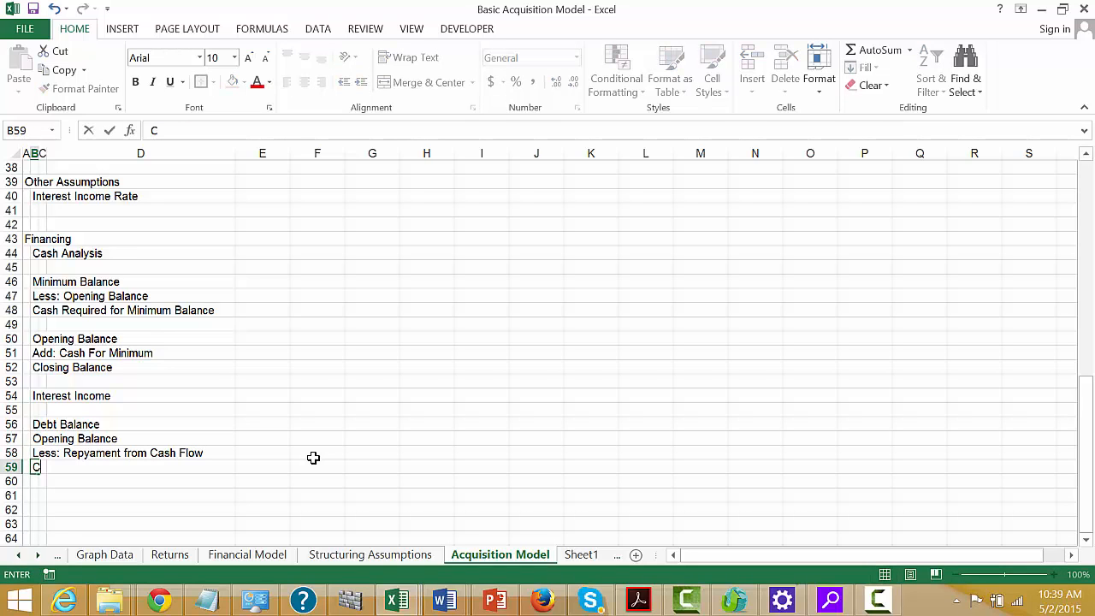
pyautogui.write('losing Balance')
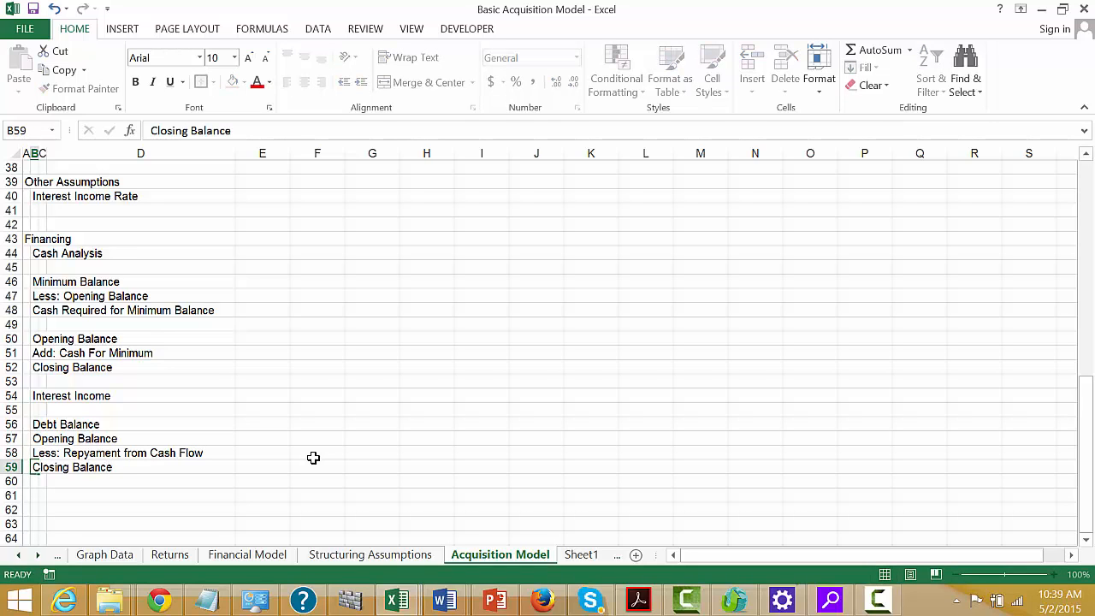
pyautogui.press('Return')
pyautogui.write('Inter')
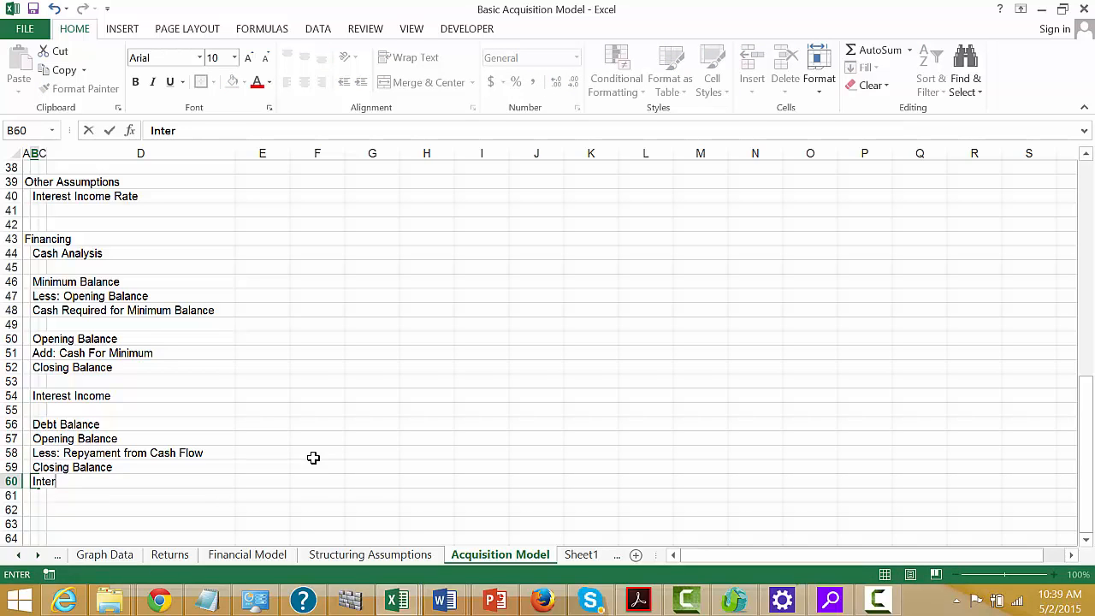
pyautogui.write('est Expense')
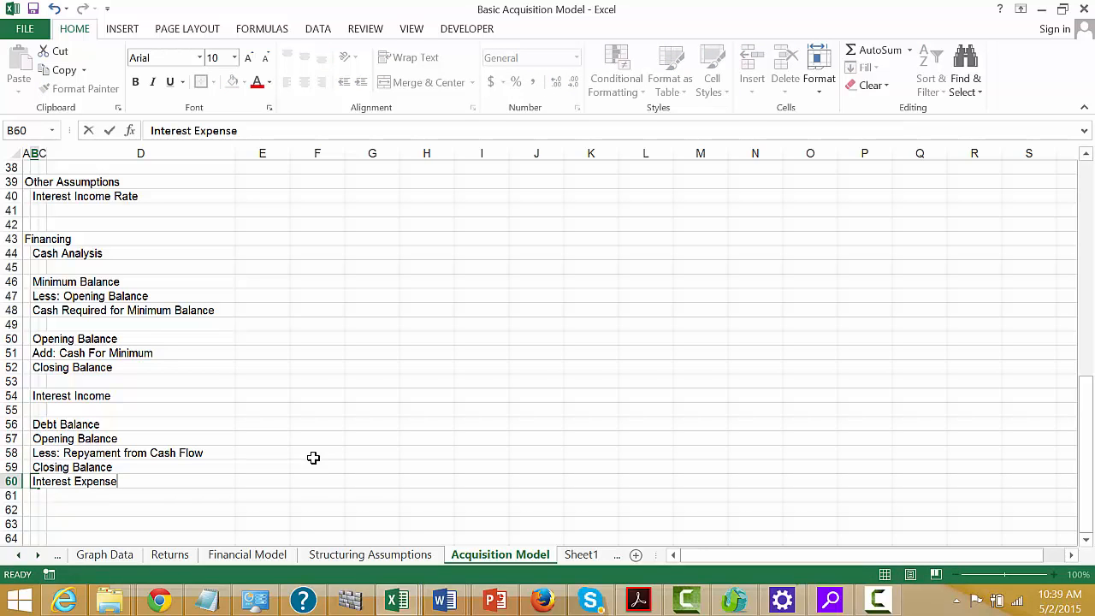
pyautogui.press('Return')
pyautogui.press('Return')
# - Indent the four labels under Debt Balance by moving B57:B60 one column over to C57:C60
pyautogui.press('Up')
pyautogui.press('Up')
pyautogui.press('Up')
pyautogui.press('Up')
pyautogui.press('Up')
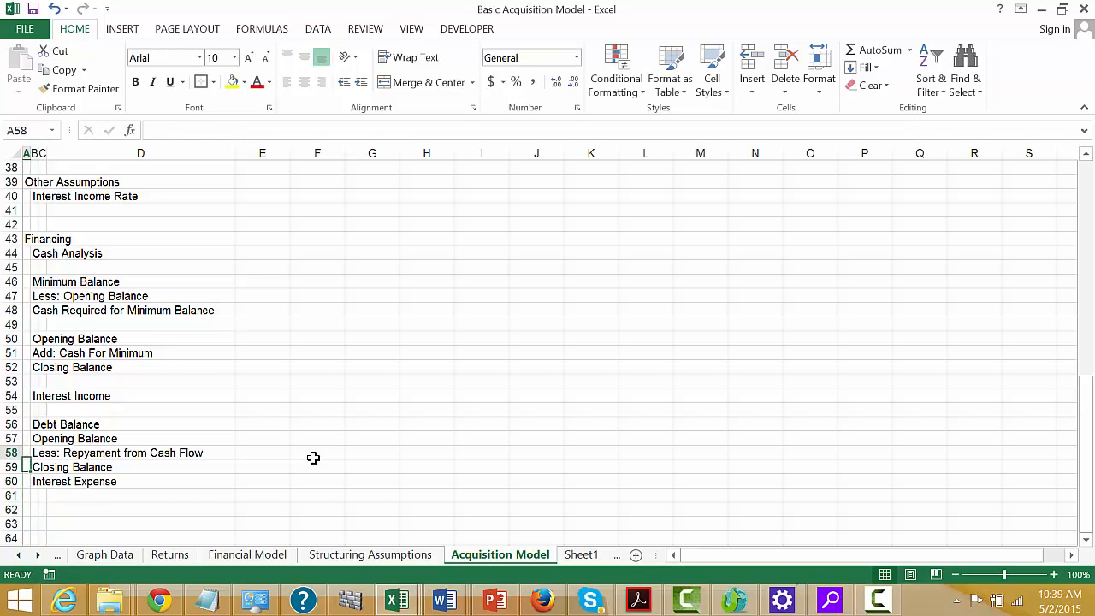
pyautogui.hotkey('shift', 'Down')
pyautogui.hotkey('shift', 'Down')
pyautogui.hotkey('shift', 'Down')
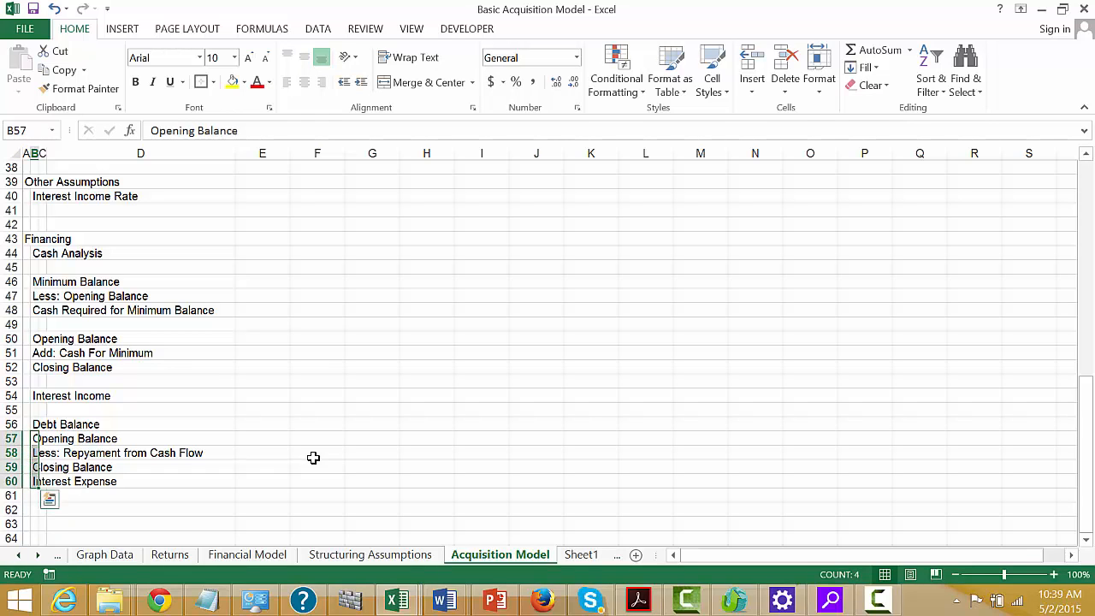
pyautogui.hotkey('ctrl', 'q')
pyautogui.press('Escape')
pyautogui.hotkey('ctrl', 'x')
pyautogui.press('Right')
pyautogui.hotkey('ctrl', 'v')
pyautogui.press('Down')
pyautogui.press('Down')
pyautogui.press('Down')
pyautogui.press('Down')
pyautogui.press('Down')
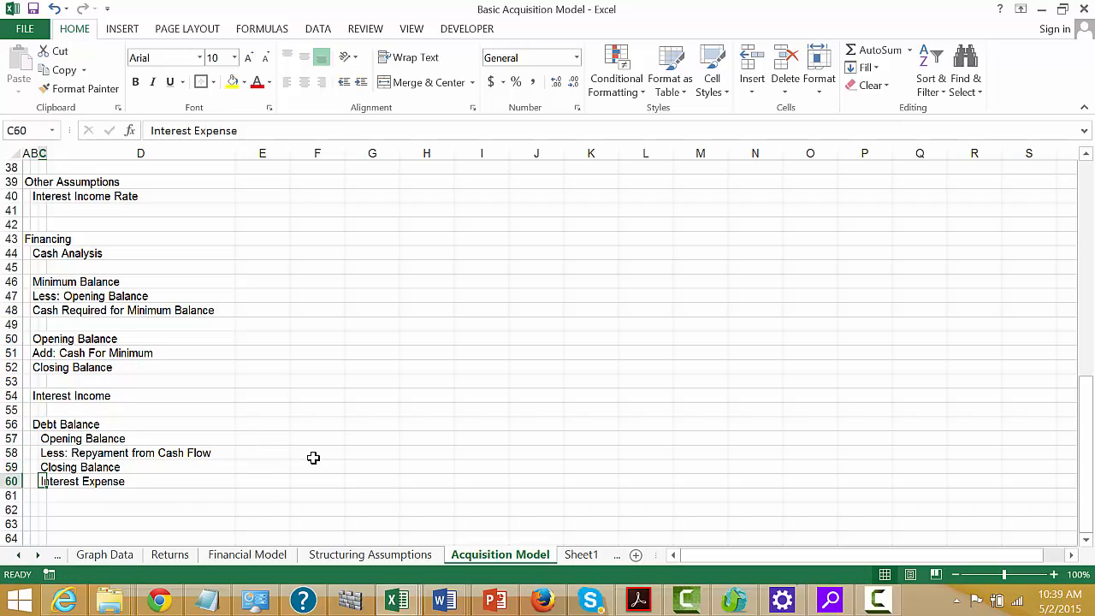
pyautogui.press('Left')
pyautogui.press('Up')
pyautogui.press('Down')
pyautogui.press('Down')
pyautogui.press('Down')
pyautogui.press('Down')
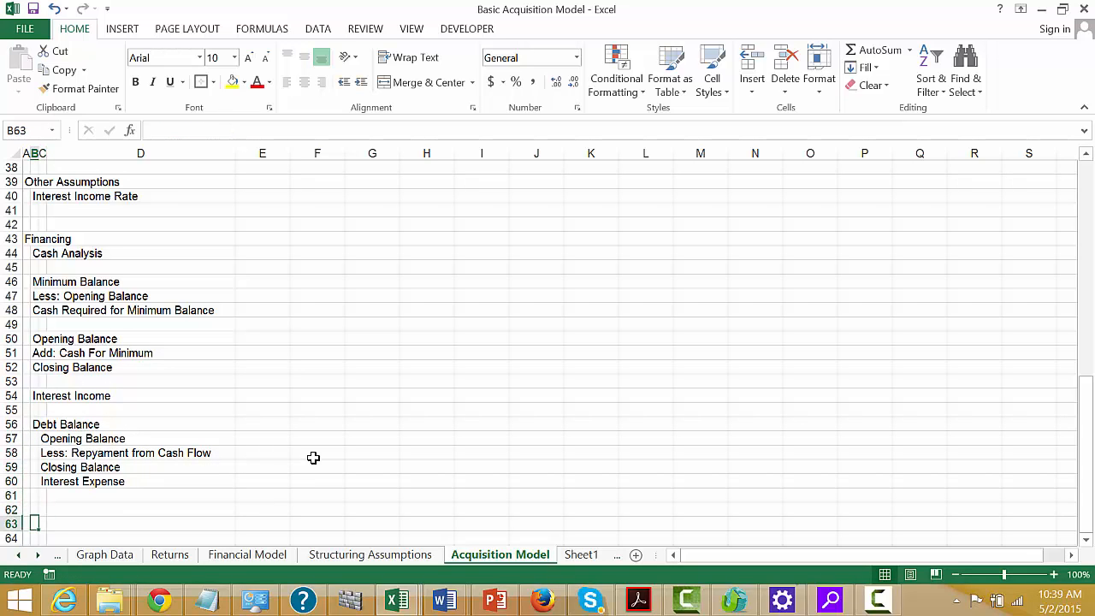
pyautogui.press('Up')
pyautogui.press('Left')
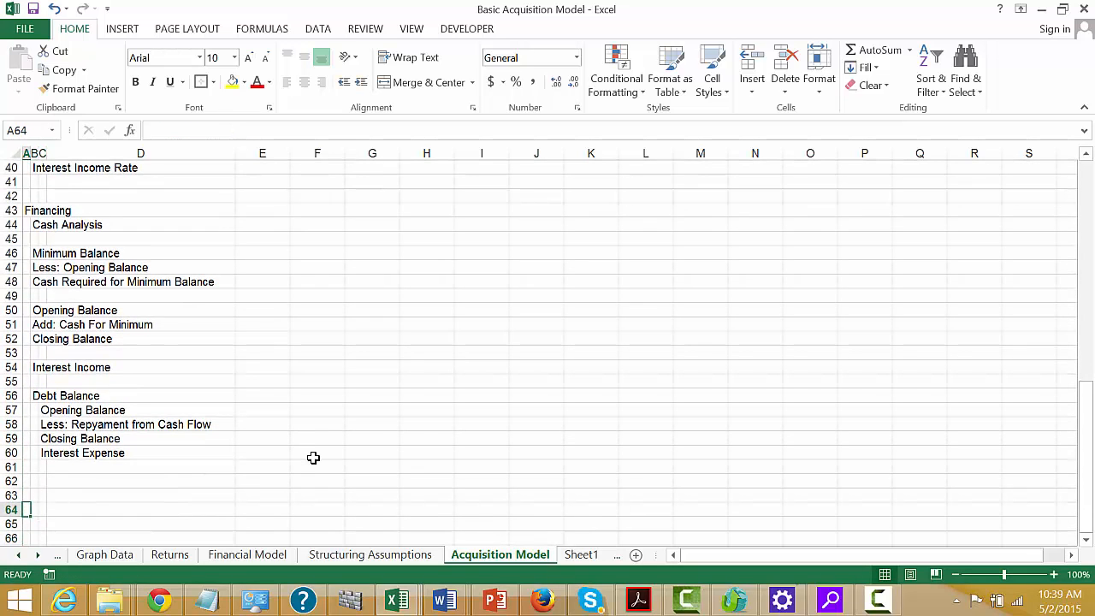
pyautogui.press('Up')
pyautogui.press('Up')
pyautogui.press('Up')
pyautogui.press('Down')
pyautogui.press('Right')
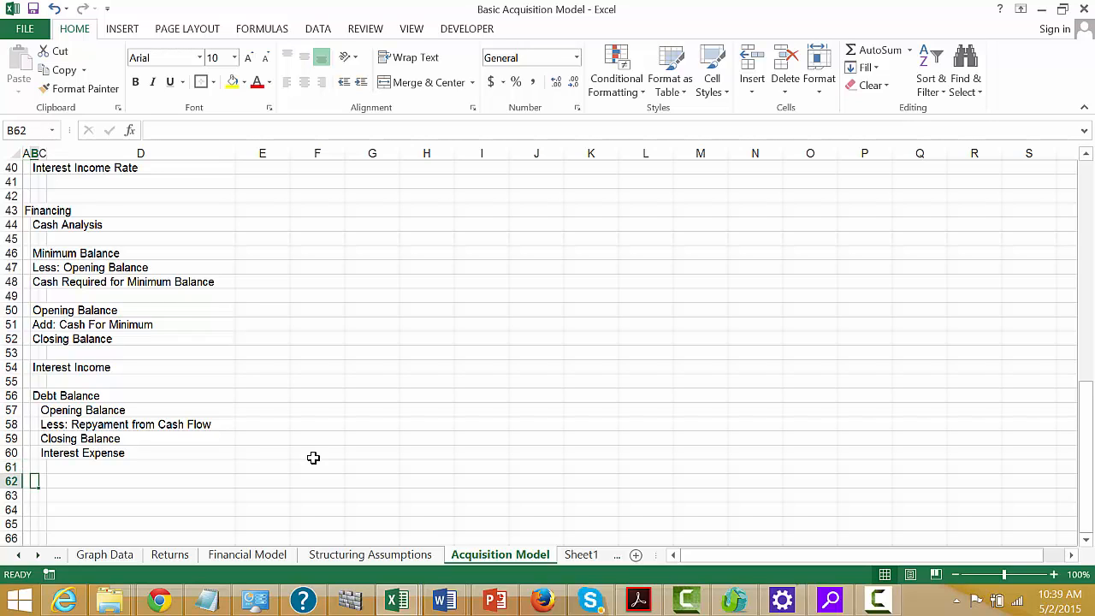
# - Look back through the Financing, Other Assumptions, Data Transferred and Pro-Forma Balance Sheet labels to review the worksheet's structure
pyautogui.press('Up')
pyautogui.press('Up')
pyautogui.press('Up')
pyautogui.press('Up')
pyautogui.press('Up')
pyautogui.press('Up')
pyautogui.press('Up')
pyautogui.press('Up')
pyautogui.press('Up')
pyautogui.press('Up')
pyautogui.press('Up')
pyautogui.press('Up')
pyautogui.press('Up')
pyautogui.press('Up')
pyautogui.press('Up')
pyautogui.press('Up')
pyautogui.press('Up')
pyautogui.press('Up')
pyautogui.press('Up')
pyautogui.press('Up')
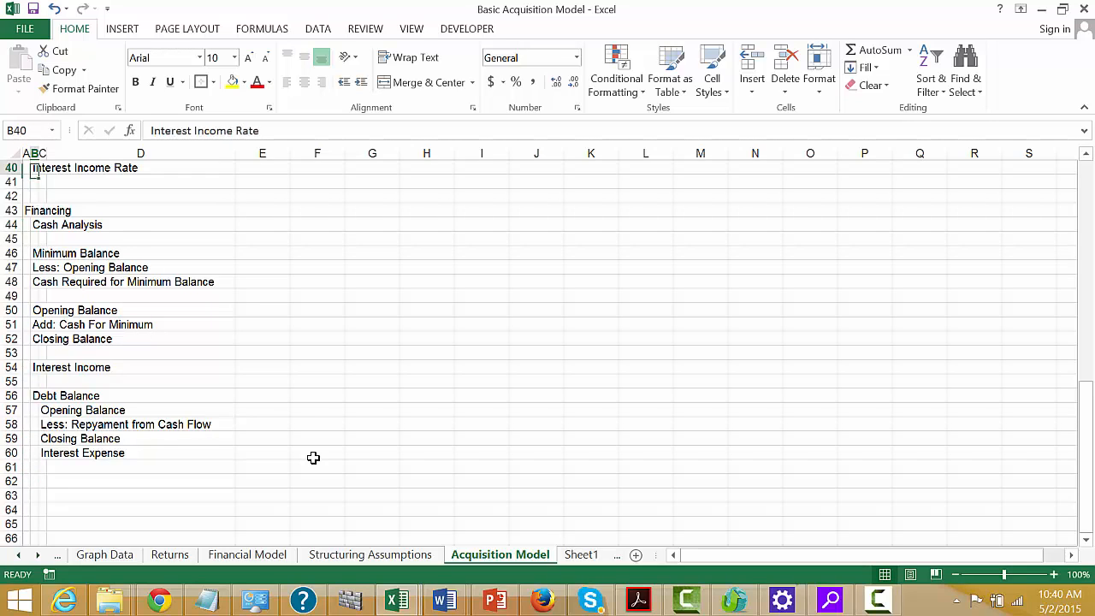
pyautogui.press('Up')
pyautogui.press('Up')
pyautogui.press('Up')
pyautogui.press('Up')
pyautogui.press('Up')
pyautogui.press('Up')
pyautogui.press('Up')
pyautogui.press('Up')
pyautogui.press('Up')
pyautogui.press('Up')
pyautogui.press('Up')
pyautogui.press('Up')
pyautogui.press('Up')
pyautogui.press('Up')
pyautogui.press('Up')
pyautogui.press('Up')
pyautogui.press('Up')
pyautogui.press('Up')
pyautogui.press('Up')
pyautogui.press('Up')
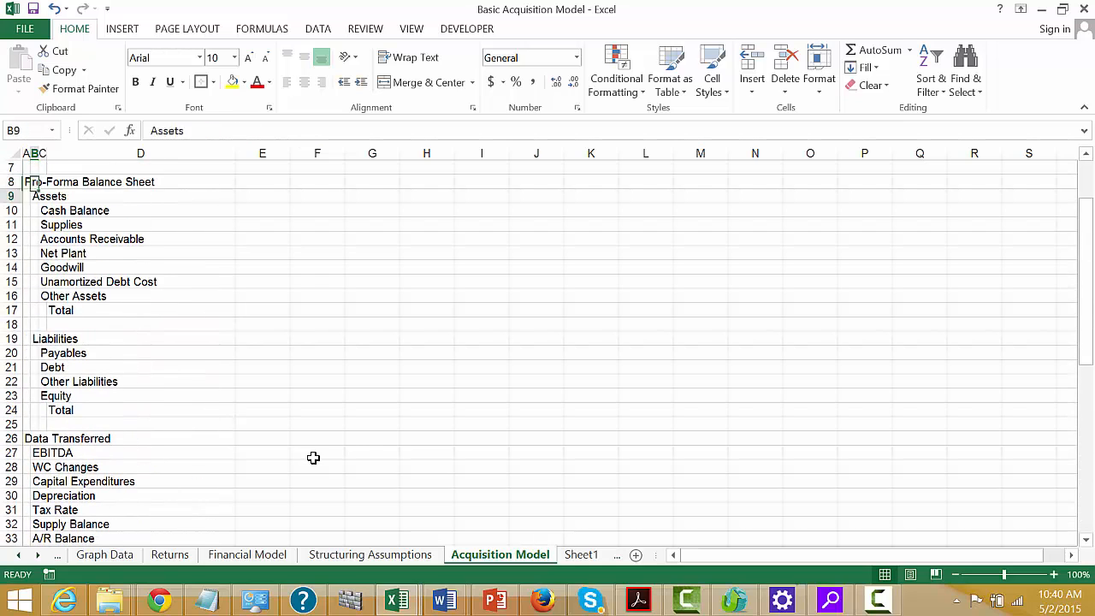
pyautogui.press('Down')
pyautogui.press('Down')
pyautogui.press('Down')
pyautogui.press('Down')
pyautogui.press('Down')
pyautogui.press('Down')
pyautogui.press('Down')
pyautogui.press('Down')
pyautogui.press('Down')
pyautogui.press('Down')
pyautogui.press('Down')
pyautogui.press('Down')
pyautogui.press('Down')
pyautogui.press('Down')
pyautogui.press('Down')
pyautogui.press('Down')
pyautogui.press('Down')
pyautogui.press('Down')
pyautogui.press('Down')
pyautogui.press('Down')
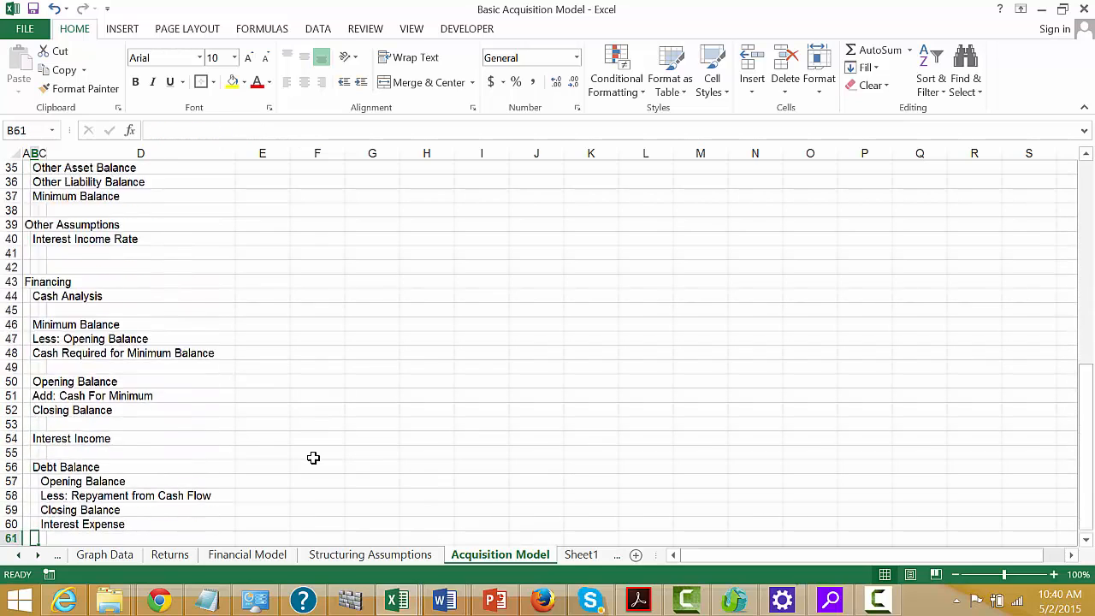
# - Enter the heading Profit and Loss in A62 and the label EBITDA in B63
pyautogui.press('Down')
pyautogui.press('Down')
pyautogui.press('Down')
pyautogui.press('Down')
pyautogui.press('Down')
pyautogui.press('Down')
pyautogui.press('Down')
pyautogui.press('Down')
pyautogui.press('Down')
pyautogui.press('Up')
pyautogui.press('Up')
pyautogui.press('Up')
pyautogui.press('Up')
pyautogui.press('Up')
pyautogui.press('Up')
pyautogui.press('Up')
pyautogui.press('Up')
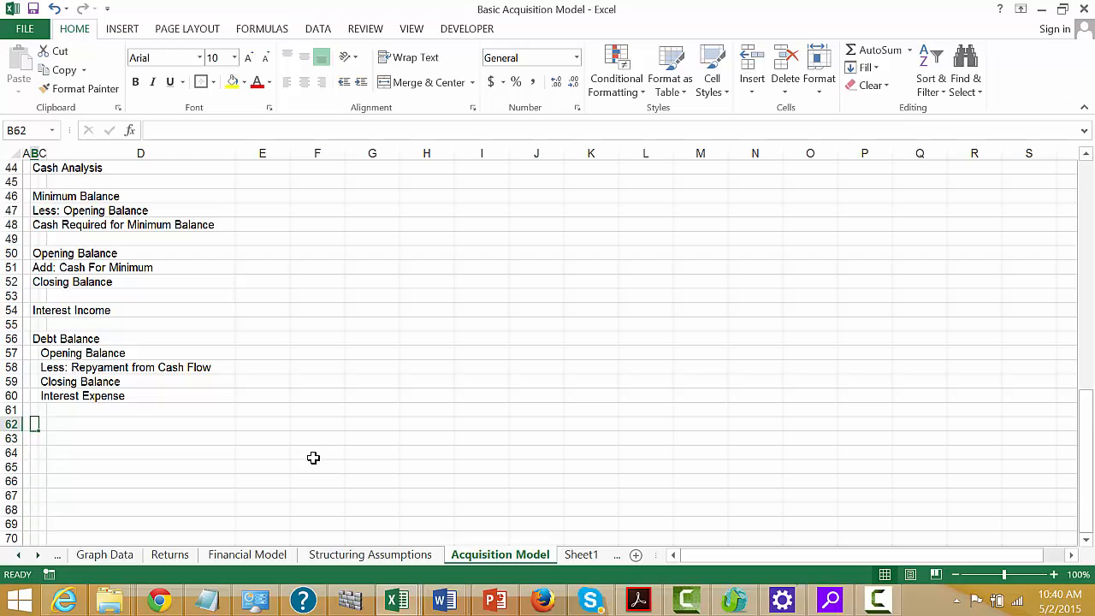
pyautogui.press('Left')
pyautogui.write('Profint')
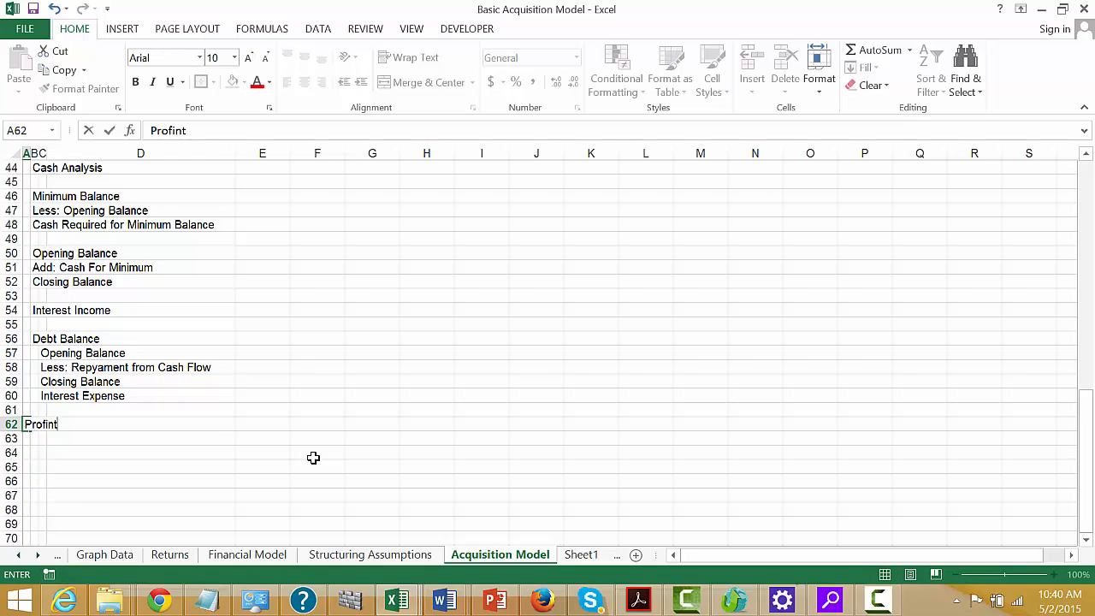
pyautogui.press('BackSpace')
pyautogui.press('BackSpace')
pyautogui.write('t and Loss')
pyautogui.press('Return')
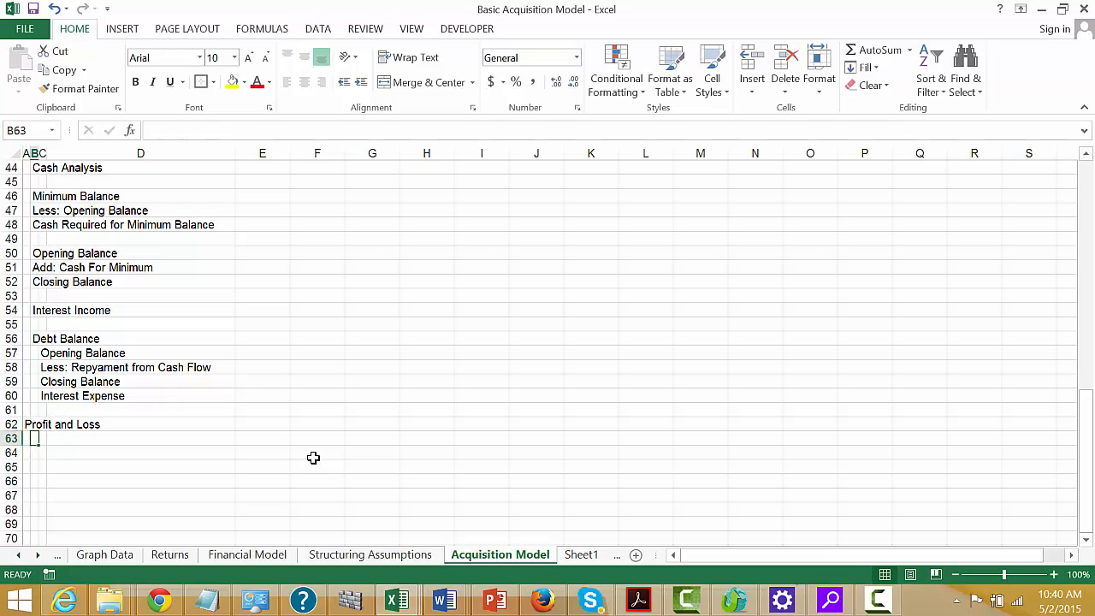
pyautogui.write('EBITDA')
pyautogui.press('Return')
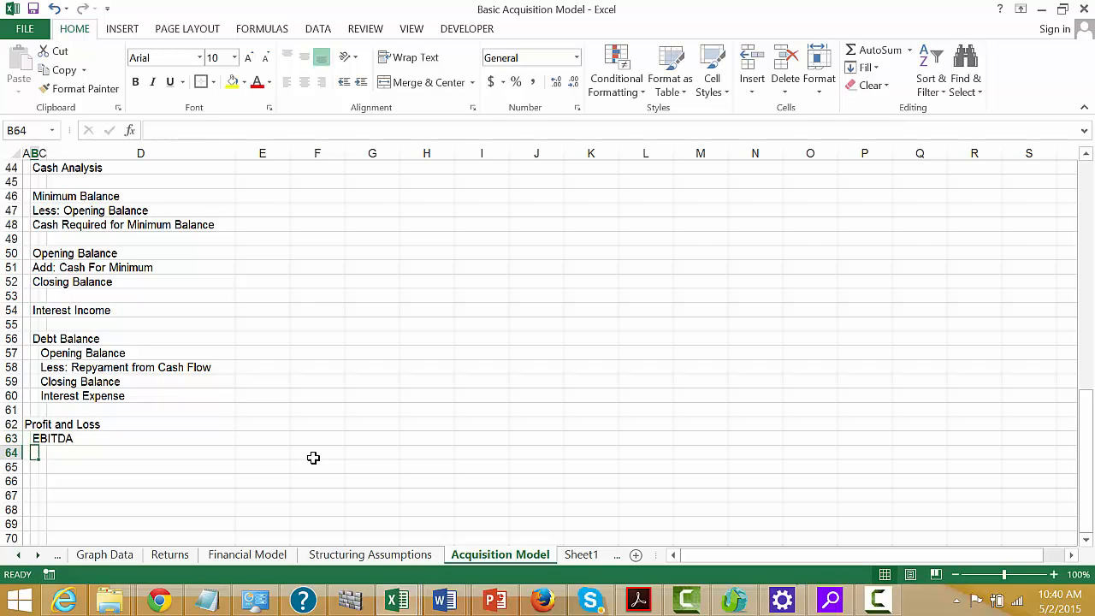
pyautogui.write('Ad')
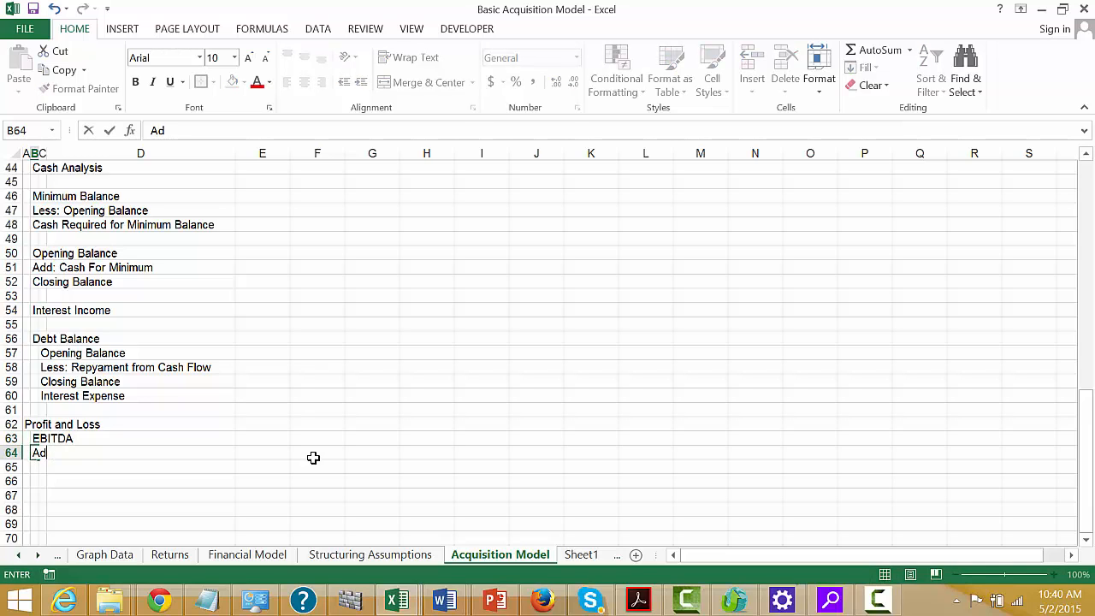
pyautogui.write('dd: S')
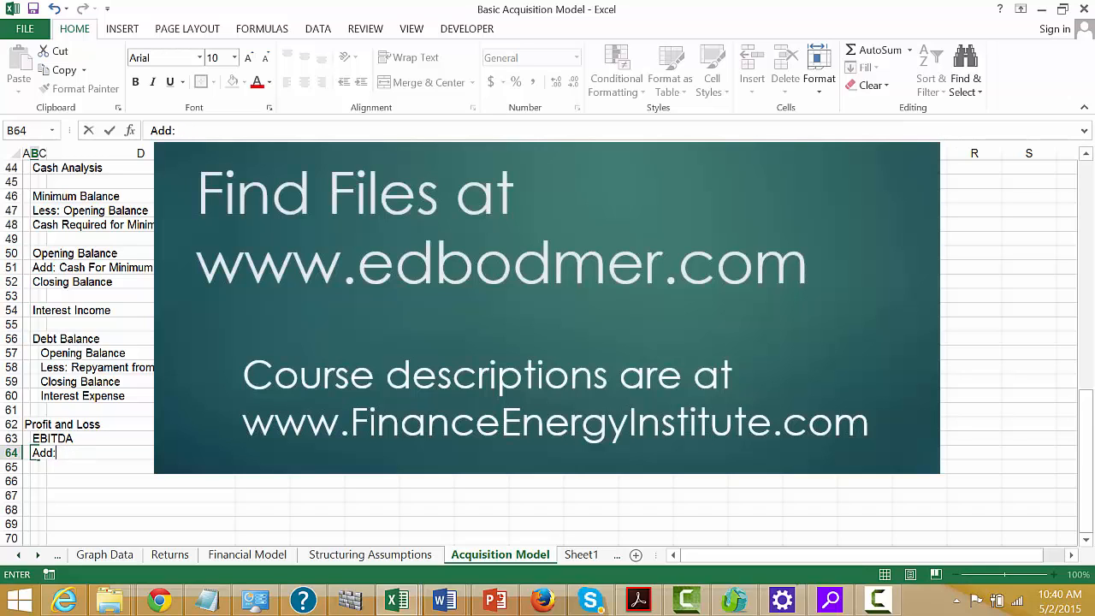
pyautogui.press('BackSpace')
pyautogui.press('BackSpace')
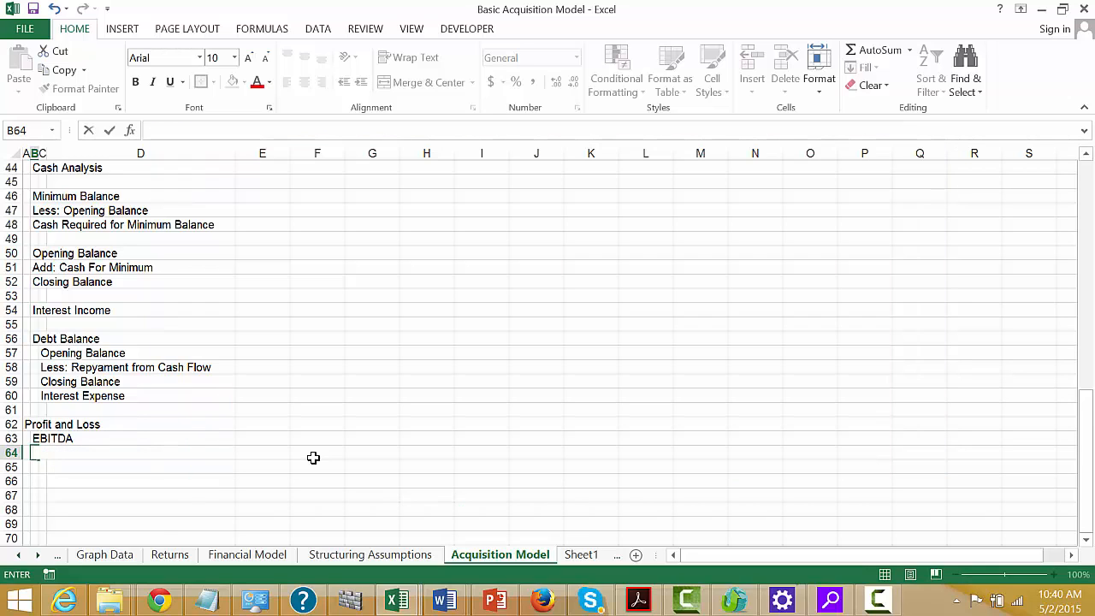
pyautogui.press('Escape')
# - Insert a row directly below Minimum Balance in Data Transferred and enter the label Synergies in B38
pyautogui.press('Up')
pyautogui.press('Up')
pyautogui.press('Left')
pyautogui.press('Up')
pyautogui.press('Up')
pyautogui.press('Up')
pyautogui.press('Up')
pyautogui.press('Up')
pyautogui.press('Up')
pyautogui.press('Up')
pyautogui.press('Up')
pyautogui.press('Up')
pyautogui.press('Up')
pyautogui.press('Up')
pyautogui.press('Up')
pyautogui.press('Up')
pyautogui.press('Up')
pyautogui.press('Up')
pyautogui.press('Up')
pyautogui.press('Up')
pyautogui.press('Up')
pyautogui.press('Up')
pyautogui.press('Up')
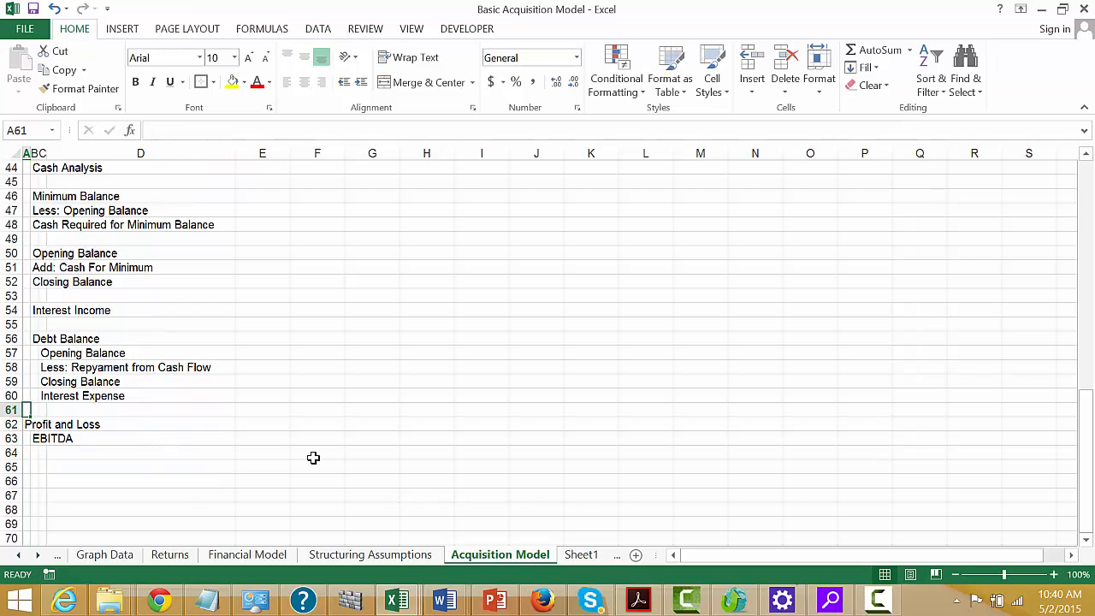
pyautogui.press('Up')
pyautogui.press('Up')
pyautogui.press('Up')
pyautogui.press('Up')
pyautogui.press('Up')
pyautogui.press('Up')
pyautogui.press('Up')
pyautogui.press('Up')
pyautogui.press('Up')
pyautogui.press('Up')
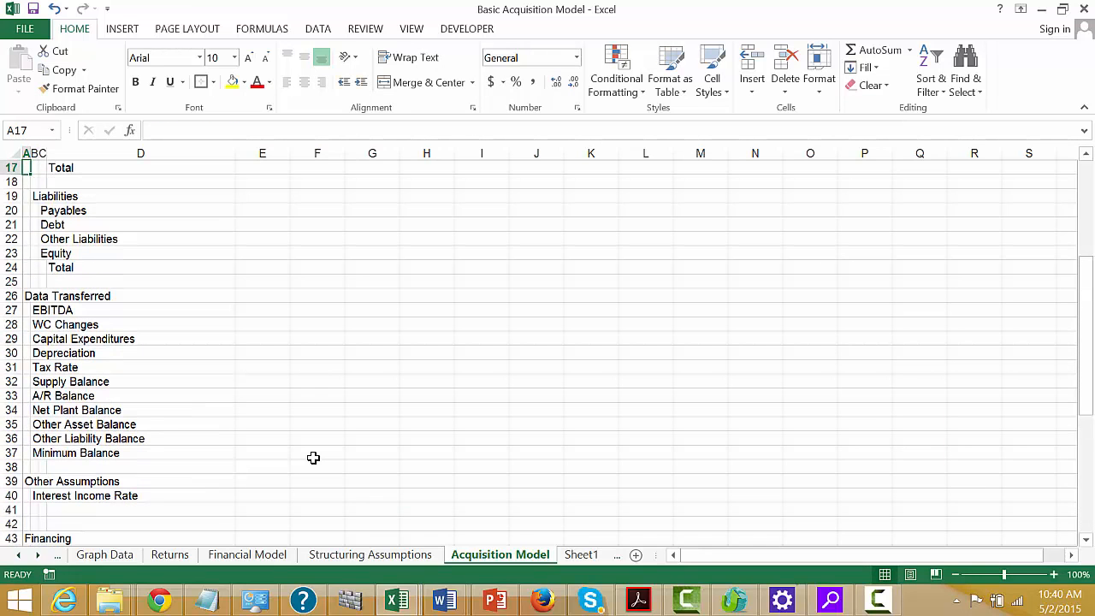
pyautogui.press('Down')
pyautogui.press('Down')
pyautogui.press('Down')
pyautogui.press('Down')
pyautogui.press('Down')
pyautogui.press('Down')
pyautogui.press('Down')
pyautogui.press('Down')
pyautogui.press('Down')
pyautogui.press('Down')
pyautogui.press('Down')
pyautogui.press('Down')
pyautogui.press('Down')
pyautogui.press('Down')
pyautogui.press('Down')
pyautogui.press('Down')
pyautogui.press('Down')
pyautogui.press('Down')
pyautogui.press('Down')
pyautogui.press('Down')
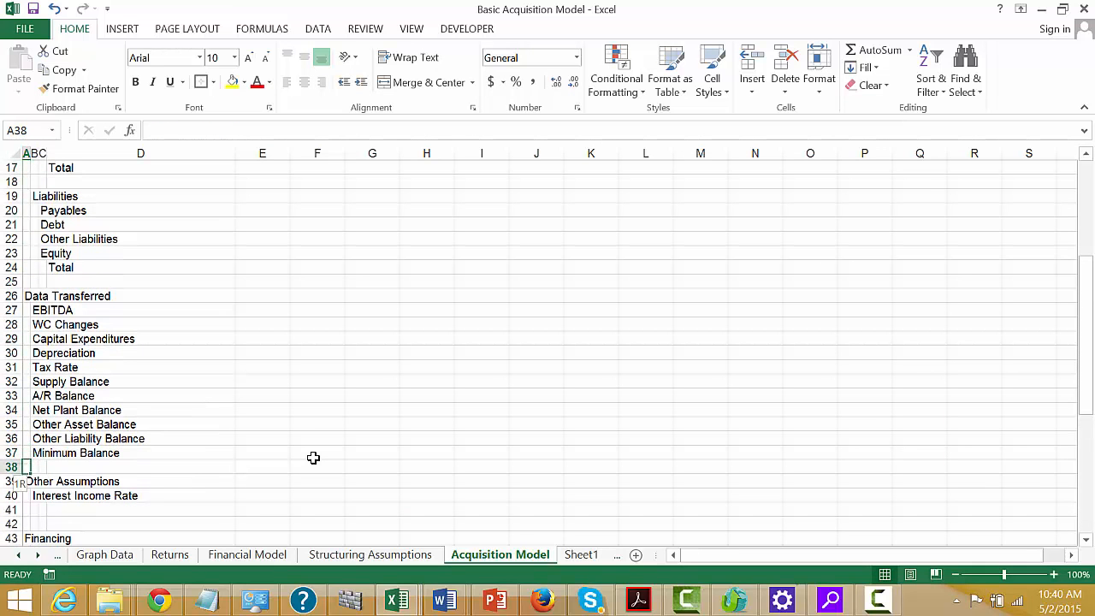
pyautogui.hotkey('shift', 'space')
pyautogui.hotkey('ctrl', 'shift', '+')
pyautogui.press('Right')
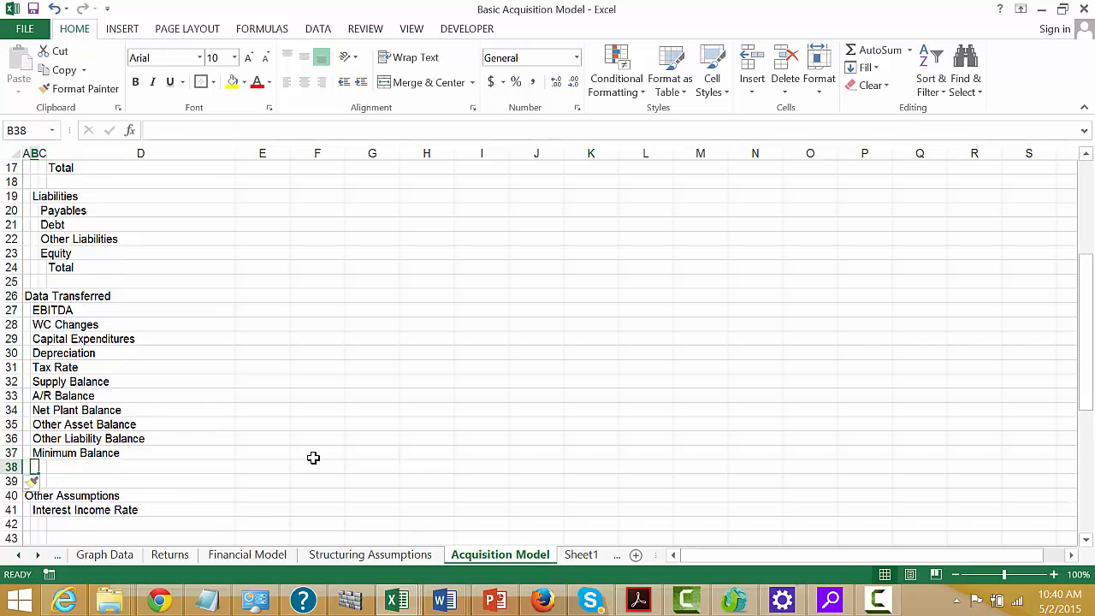
pyautogui.write('Synergies')
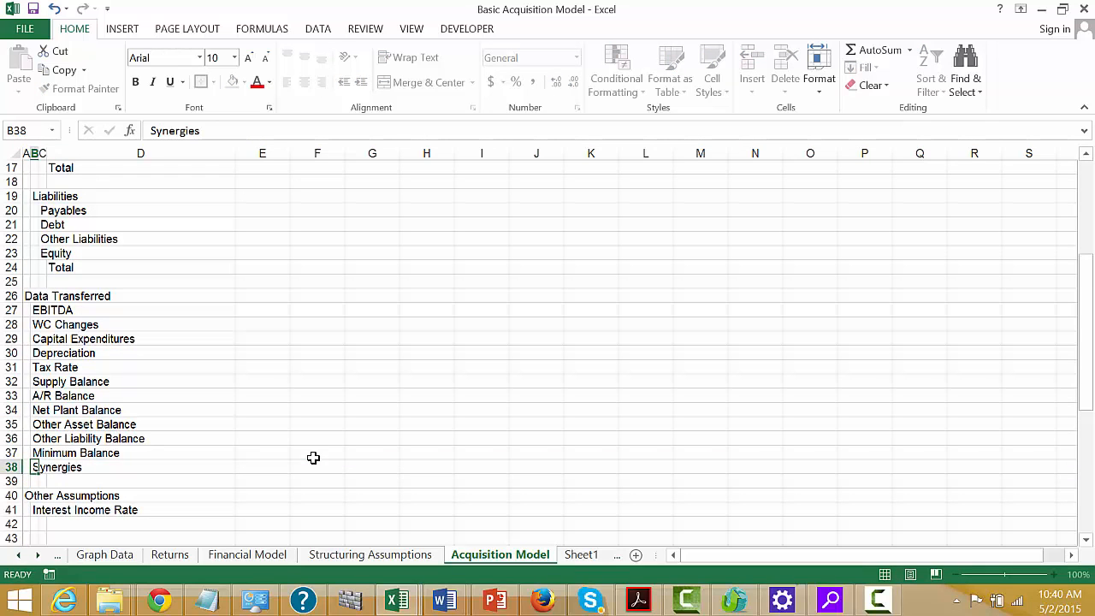
pyautogui.press('Return')
# - Enter the label EBITDA After Synergies in B39
pyautogui.write('EBITDA')
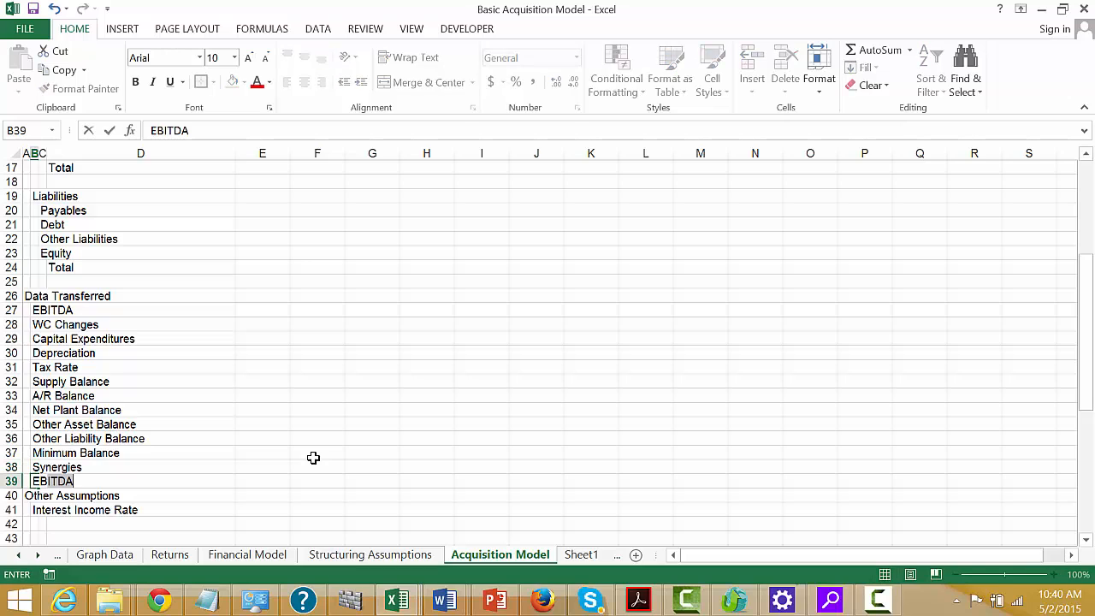
pyautogui.write(' After Synergies')
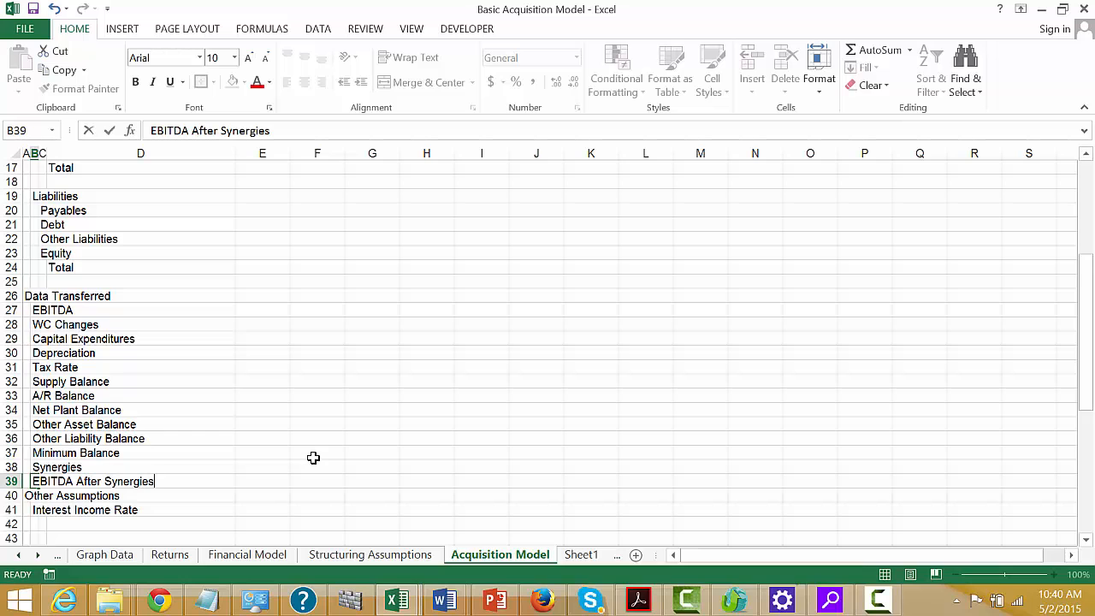
pyautogui.press('Return')
# - Insert two rows above Synergies and enter the heading Adjustments in A39, leaving row 38 blank
pyautogui.press('Left')
pyautogui.press('Up')
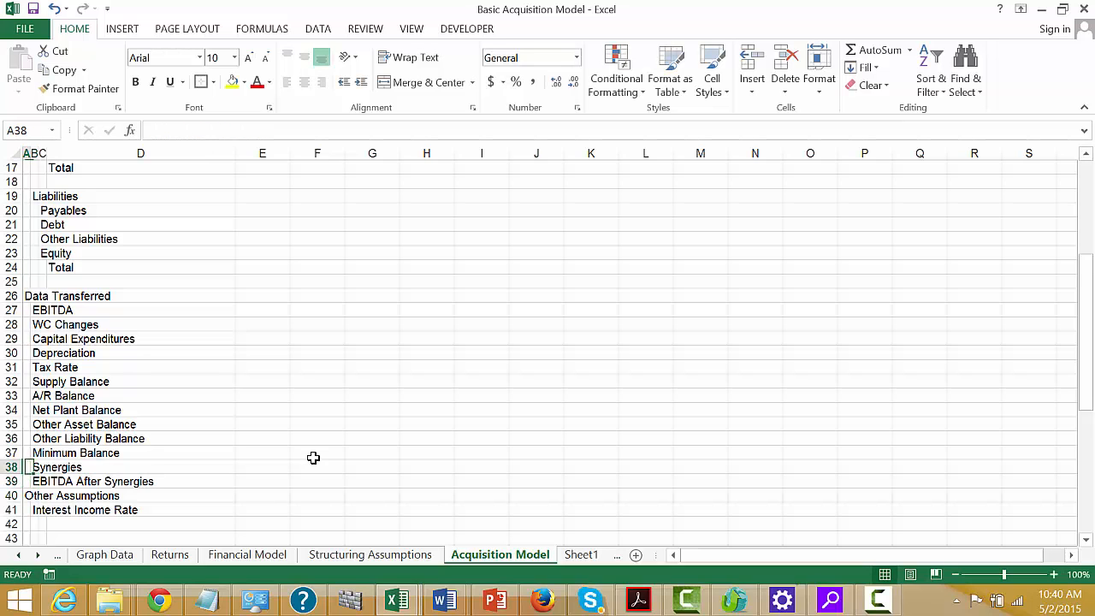
pyautogui.press('Up')
pyautogui.hotkey('shift', 'space')
pyautogui.hotkey('ctrl', 'shift', '+')
pyautogui.hotkey('ctrl', 'shift', '+')
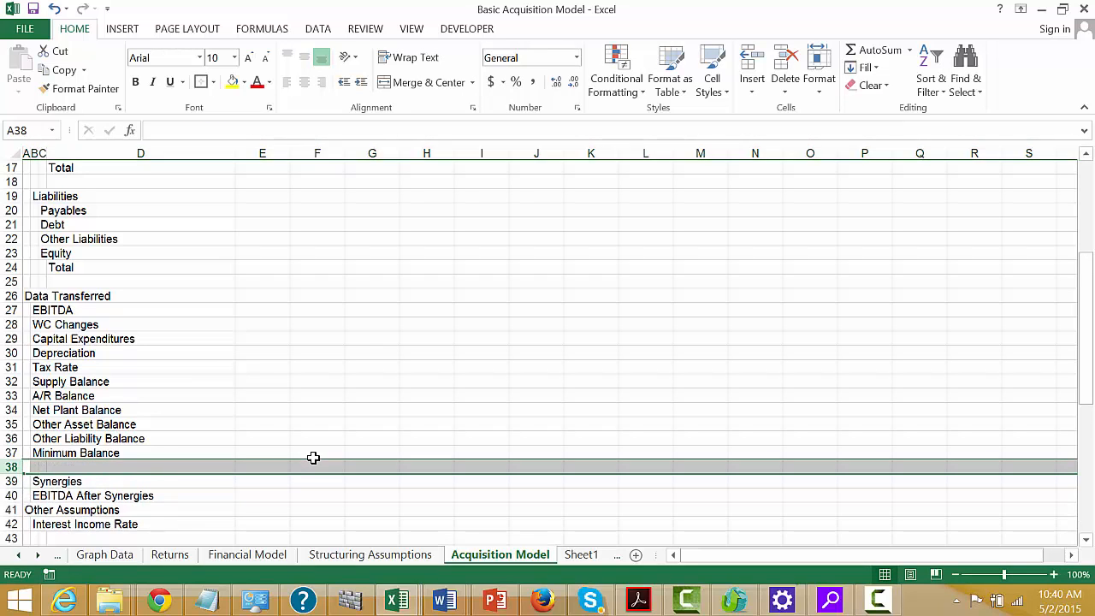
pyautogui.press('Down')
pyautogui.write('Adjustments')
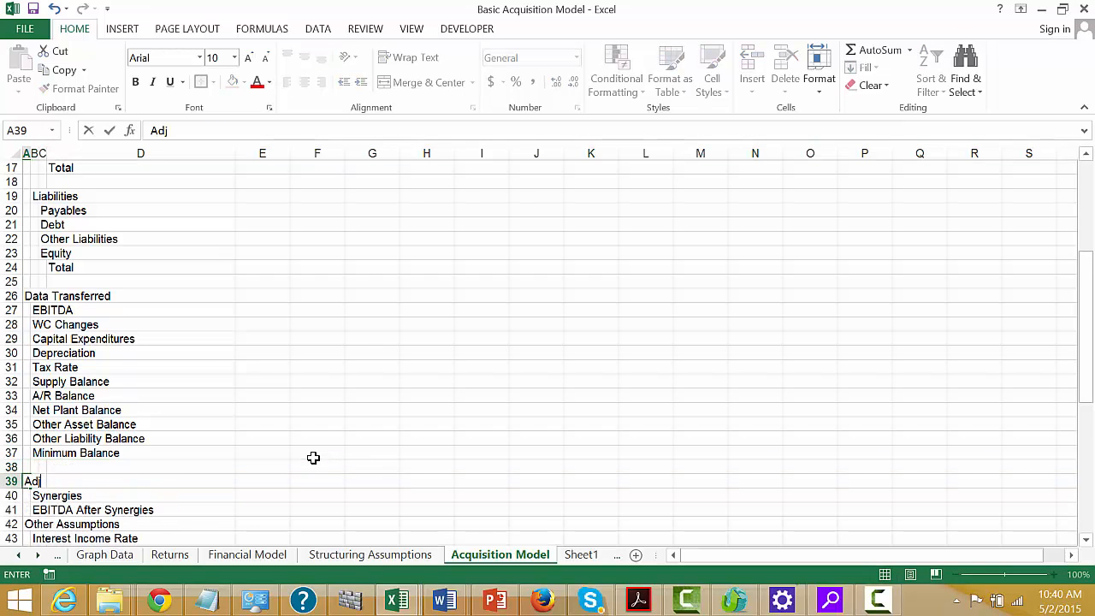
pyautogui.press('Down')
# - Delete the Other Assumptions and Interest Income Rate rows below EBITDA After Synergies
pyautogui.press('Down')
pyautogui.press('Down')
pyautogui.press('Down')
pyautogui.press('Down')
pyautogui.press('Down')
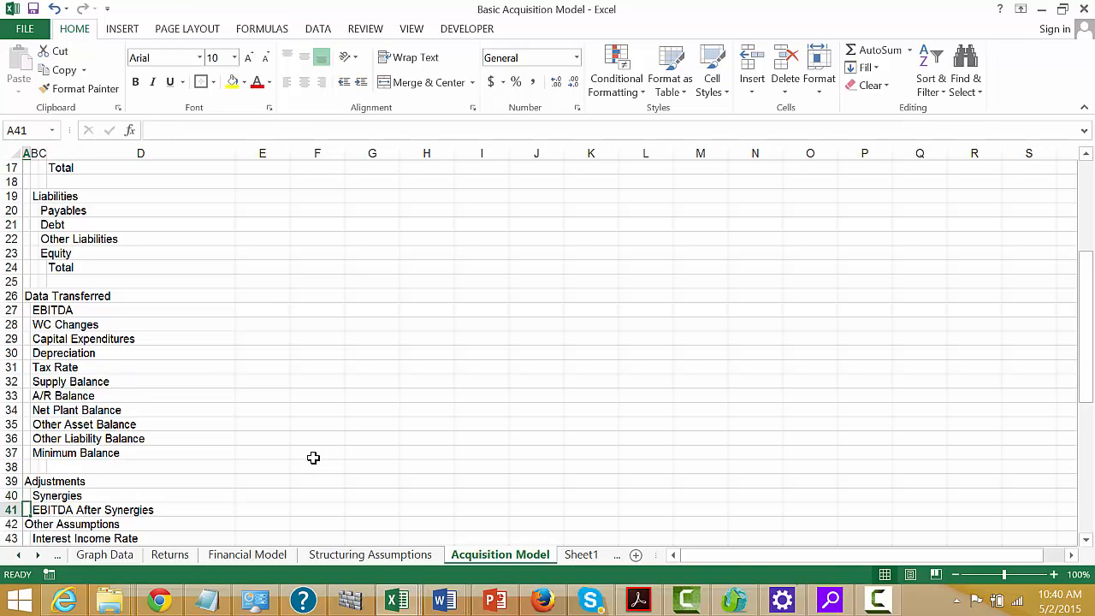
pyautogui.press('Up')
pyautogui.press('Up')
pyautogui.press('Up')
pyautogui.hotkey('shift', 'space')
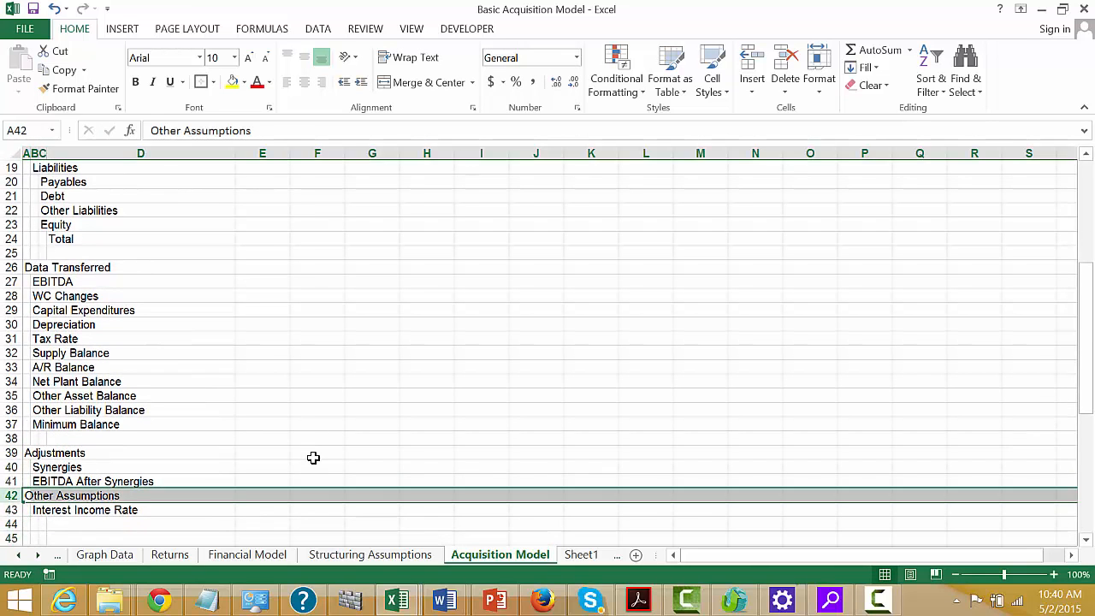
pyautogui.hotkey('ctrl', '-')
pyautogui.hotkey('ctrl', '-')
# - Delete the extra blank row 43 above the Financing heading
pyautogui.press('Down')
pyautogui.press('Down')
pyautogui.press('Down')
pyautogui.press('Down')
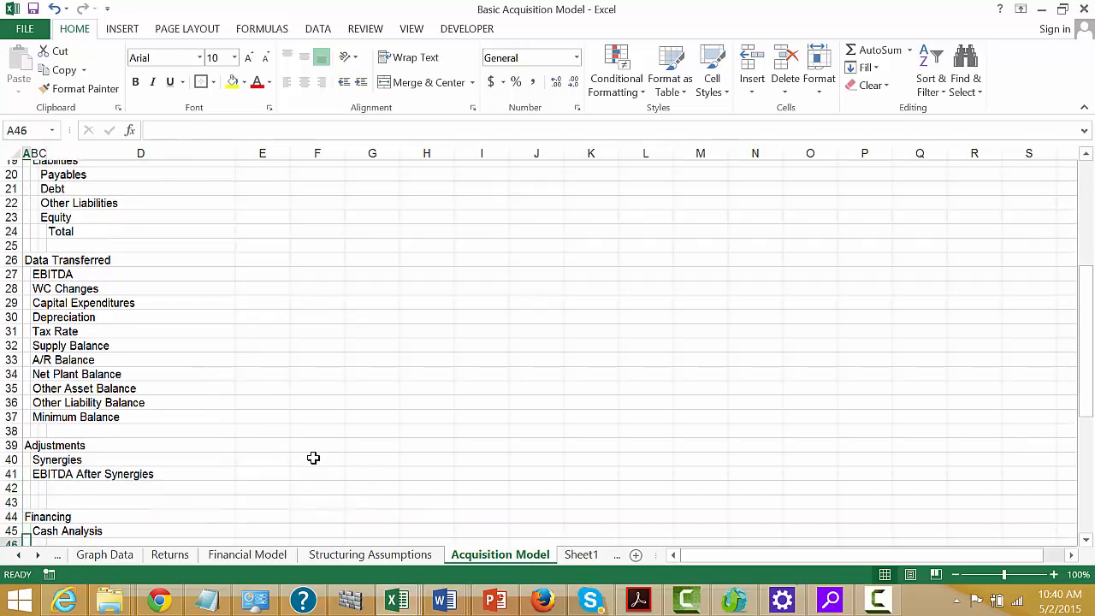
pyautogui.press('Up')
pyautogui.press('Up')
pyautogui.press('Up')
pyautogui.hotkey('shift', 'space')
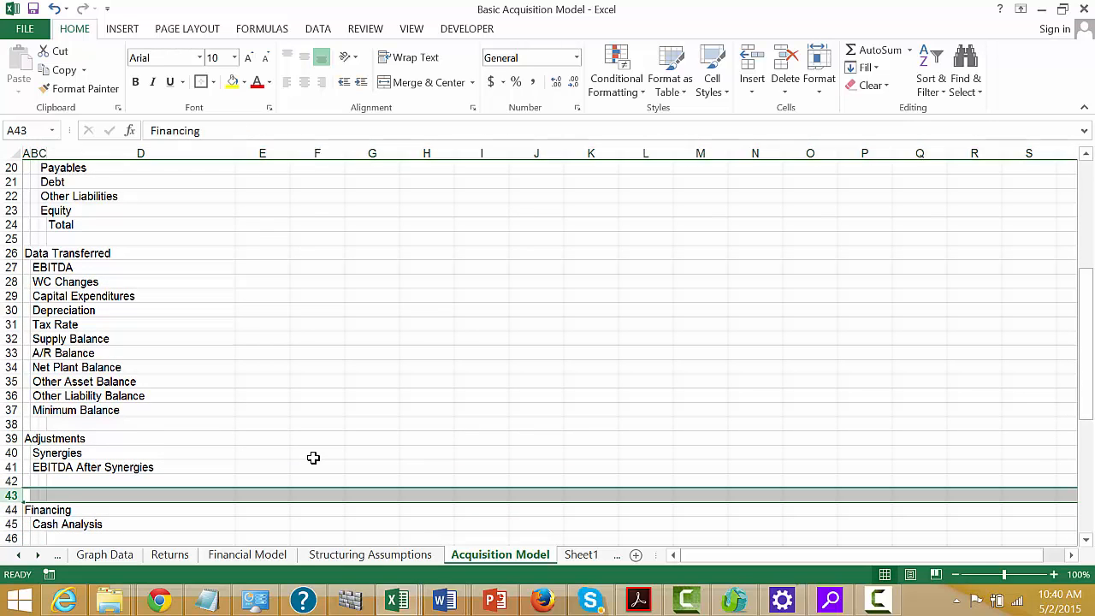
pyautogui.hotkey('ctrl', '-')
# - Enter the label Less: Depreciation in B64, below EBITDA in the Profit and Loss section
pyautogui.press('Down')
pyautogui.press('Down')
pyautogui.press('Down')
pyautogui.press('Down')
pyautogui.press('Down')
pyautogui.press('Down')
pyautogui.press('Down')
pyautogui.press('Down')
pyautogui.press('Down')
pyautogui.press('Down')
pyautogui.press('Down')
pyautogui.press('Down')
pyautogui.press('Down')
pyautogui.press('Down')
pyautogui.press('Down')
pyautogui.press('Down')
pyautogui.press('Down')
pyautogui.press('Down')
pyautogui.press('Down')
pyautogui.press('Down')
pyautogui.press('Down')
pyautogui.press('Down')
pyautogui.press('Down')
pyautogui.press('Down')
pyautogui.press('Down')
pyautogui.press('Down')
pyautogui.press('Down')
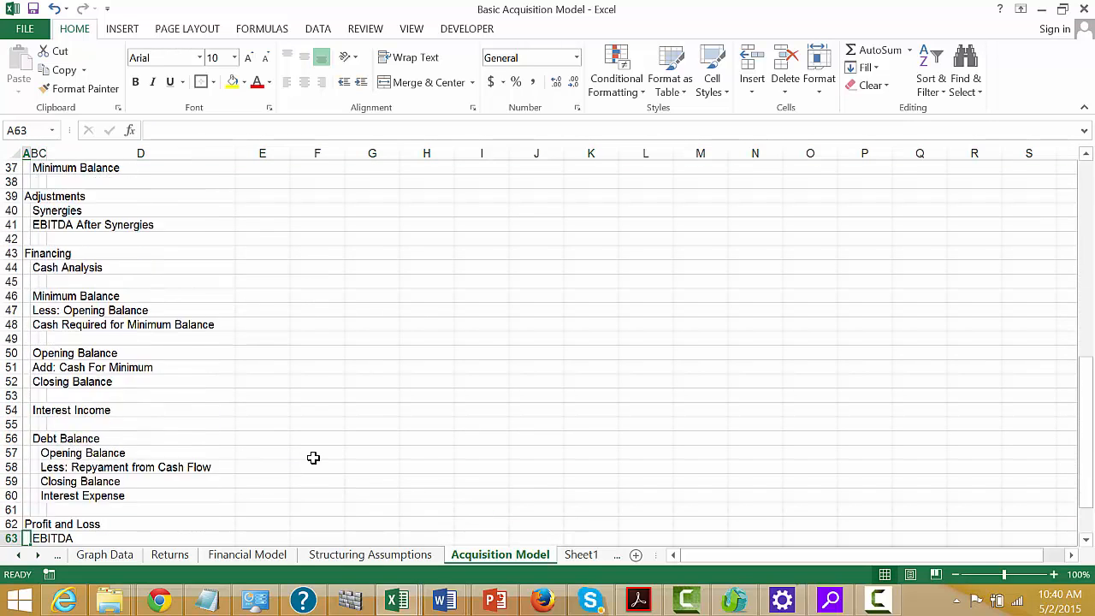
pyautogui.press('Up')
pyautogui.press('Up')
pyautogui.press('Up')
pyautogui.press('Up')
pyautogui.press('Up')
pyautogui.press('Up')
pyautogui.press('Up')
pyautogui.press('Up')
pyautogui.press('Up')
pyautogui.press('Down')
pyautogui.press('Right')
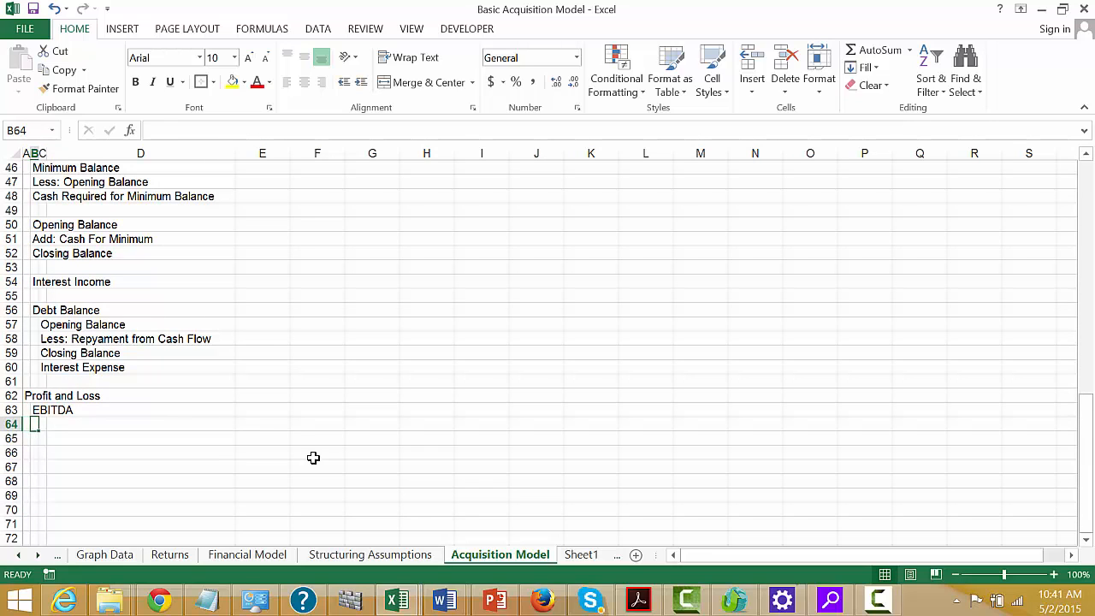
pyautogui.write('Less: D')
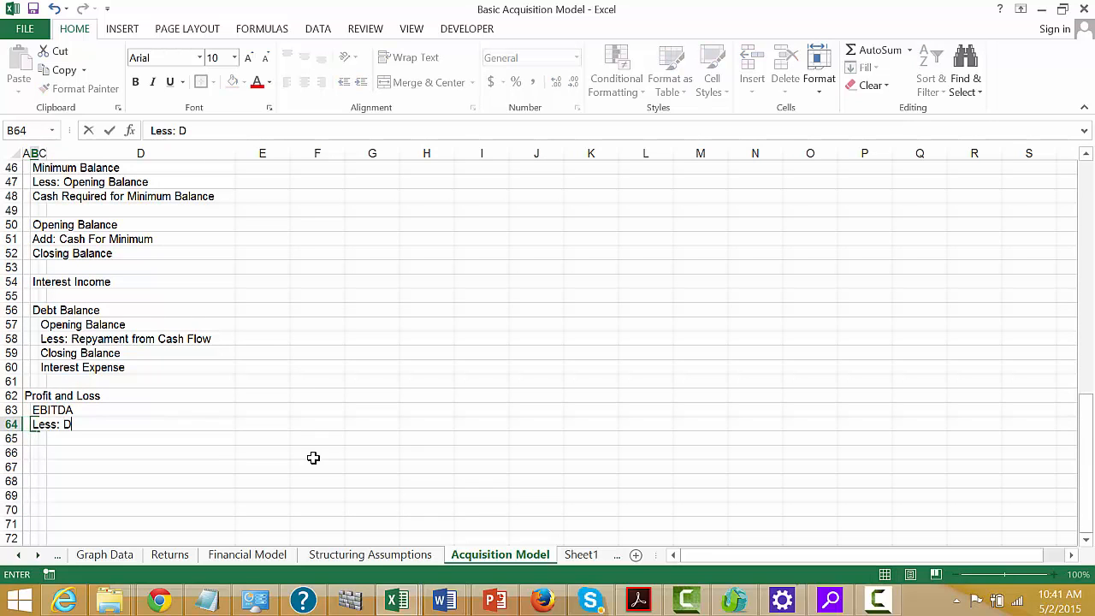
pyautogui.write('epreciation')
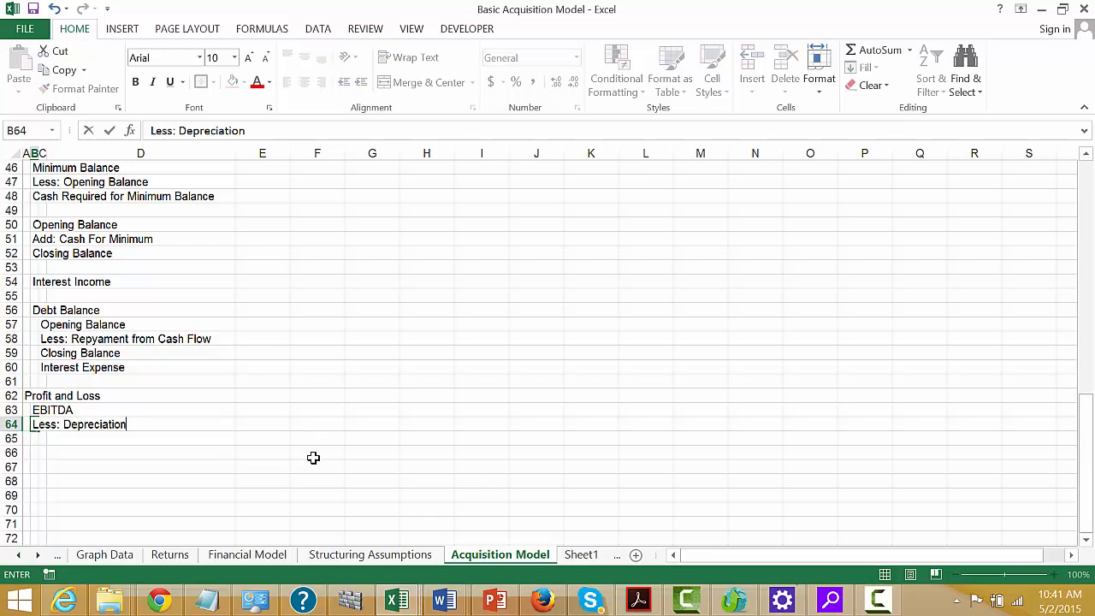
pyautogui.press('Return')
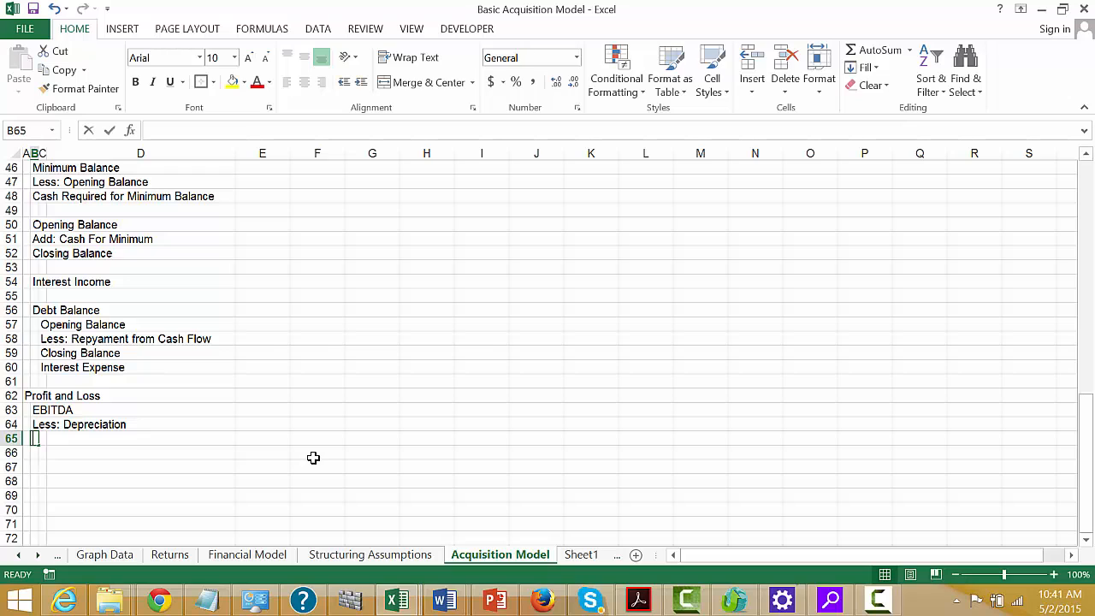
# - Enter the label Less: Amortisation of Debt Fees in B65
pyautogui.write('Less: Am')
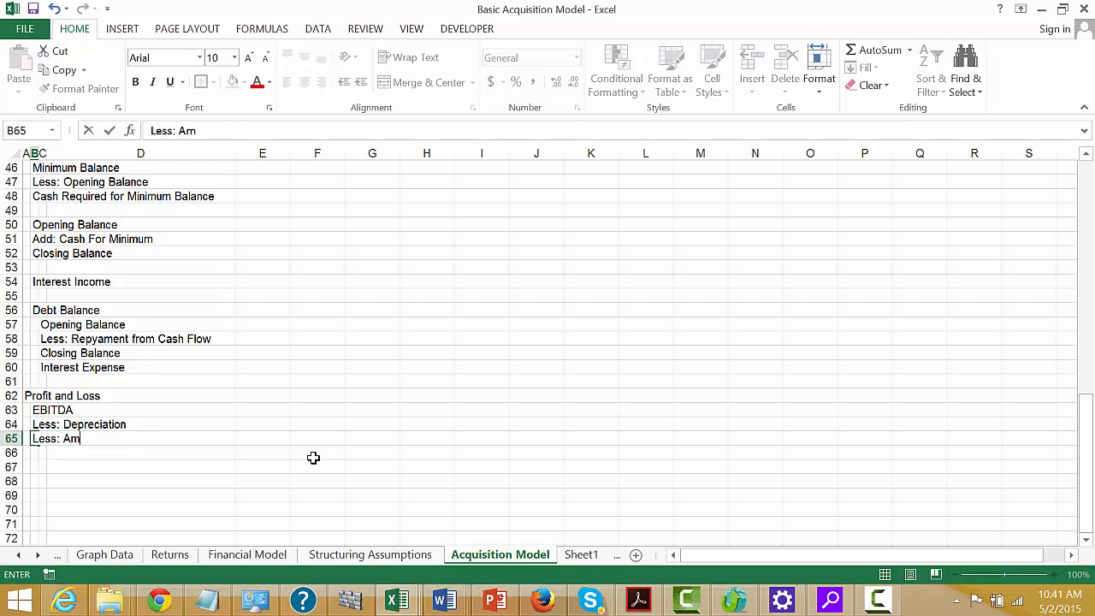
pyautogui.write('ortisation of')
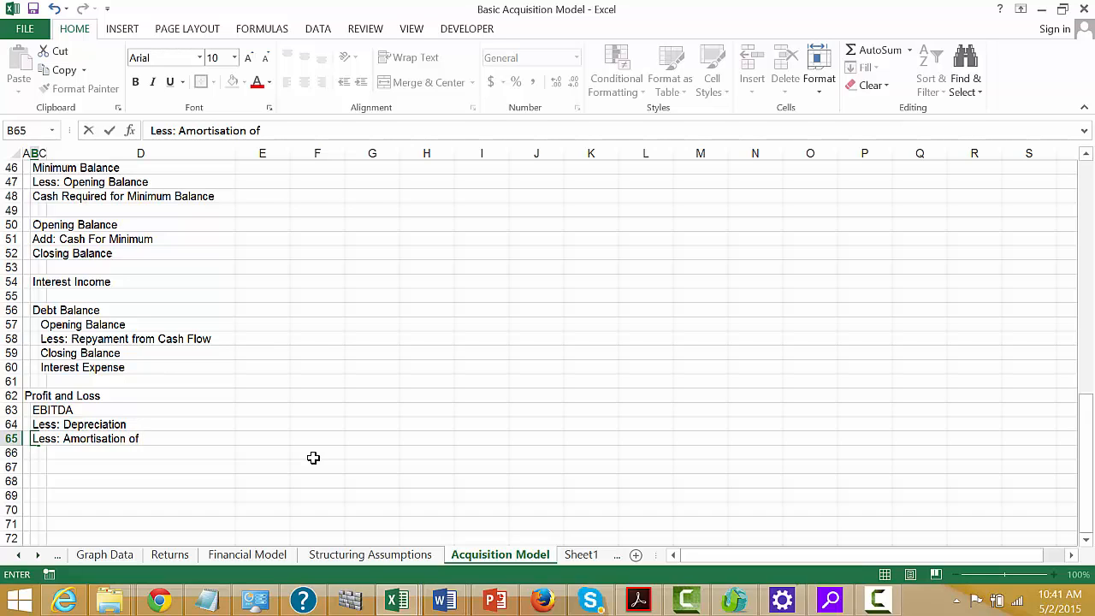
pyautogui.write(' Debt Fees')
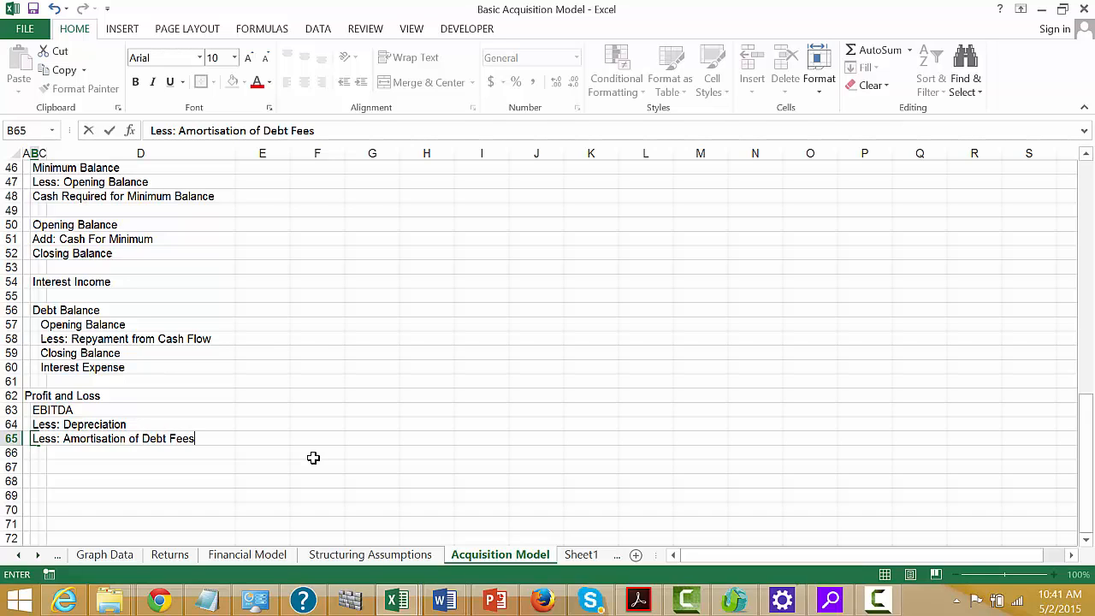
pyautogui.press('Return')
# - Insert four blank rows at row 61, between Interest Expense and the Profit and Loss heading
pyautogui.press('Up')
pyautogui.press('Up')
pyautogui.press('Up')
pyautogui.press('Up')
pyautogui.press('Up')
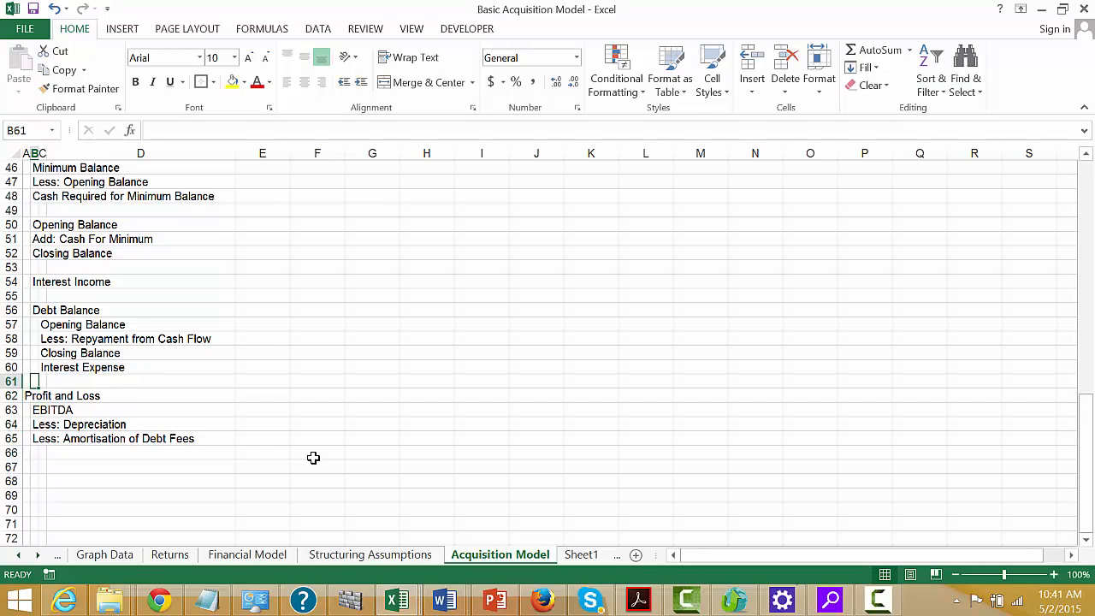
pyautogui.press('Left')
pyautogui.hotkey('shift', 'space')
pyautogui.hotkey('ctrl', 'shift', '=')
pyautogui.hotkey('ctrl', 'shift', '=')
pyautogui.hotkey('ctrl', 'shift', '=')
pyautogui.hotkey('ctrl', 'shift', '=')
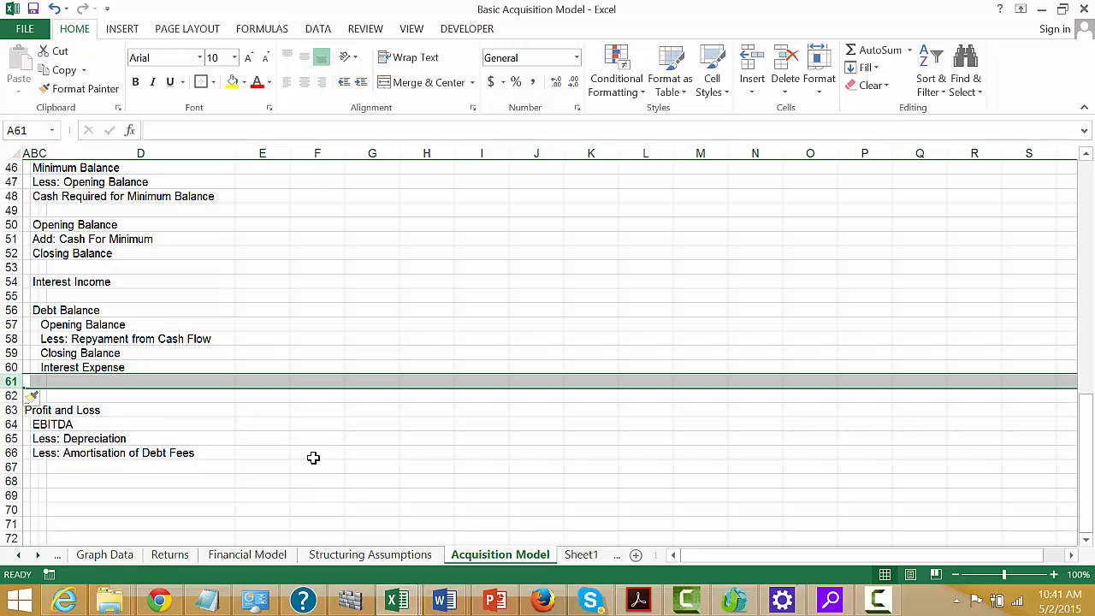
# - Enter the heading Debt Fee Amortisation in B62, leaving row 61 blank
pyautogui.press('Down')
pyautogui.press('Right')
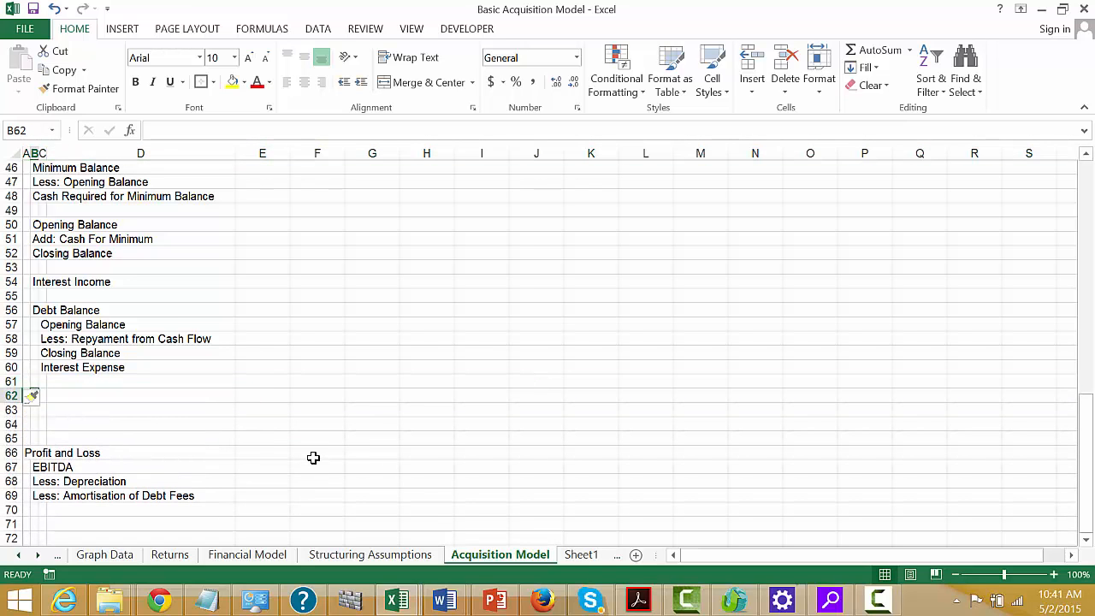
pyautogui.write('Debt Fe')
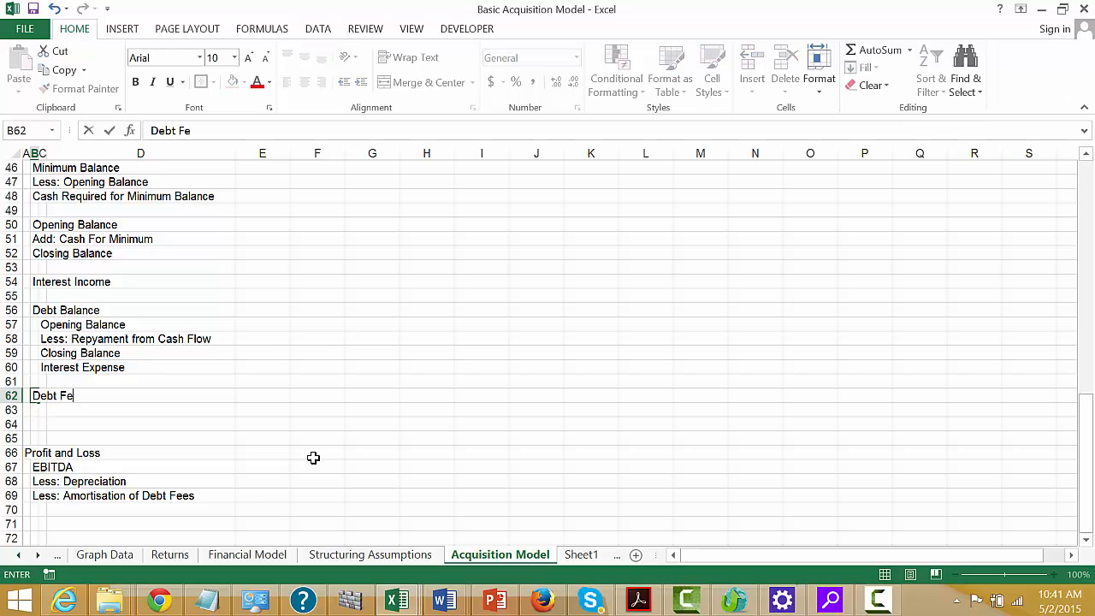
pyautogui.write('e Amortisation')
pyautogui.press('Return')
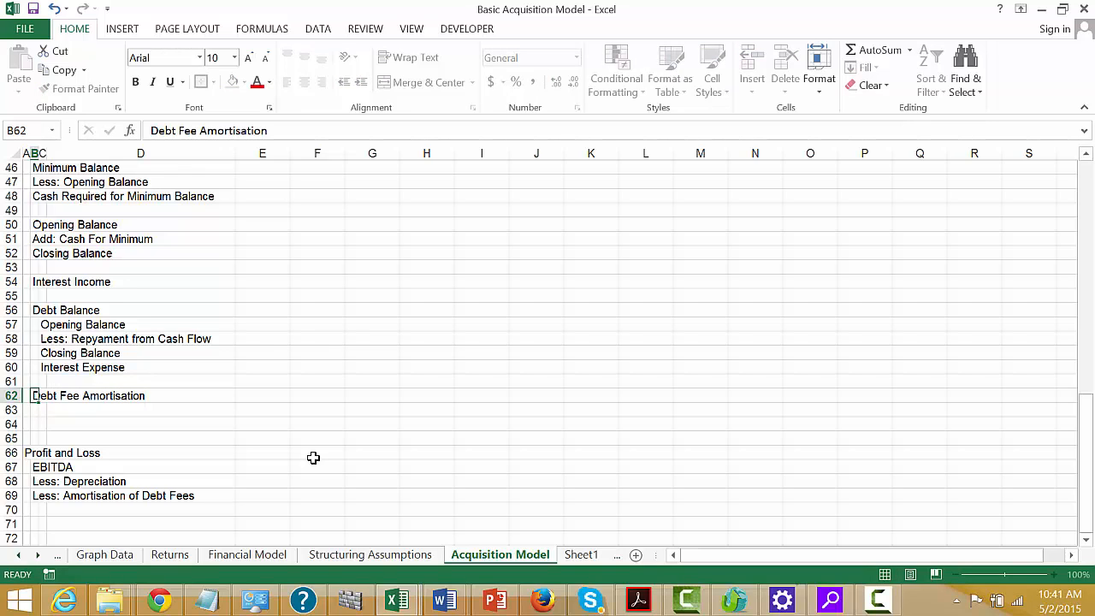
# - Enter the indented label Level in C63 under Debt Fee Amortisation
pyautogui.press('Right')
pyautogui.write('Opening balan')
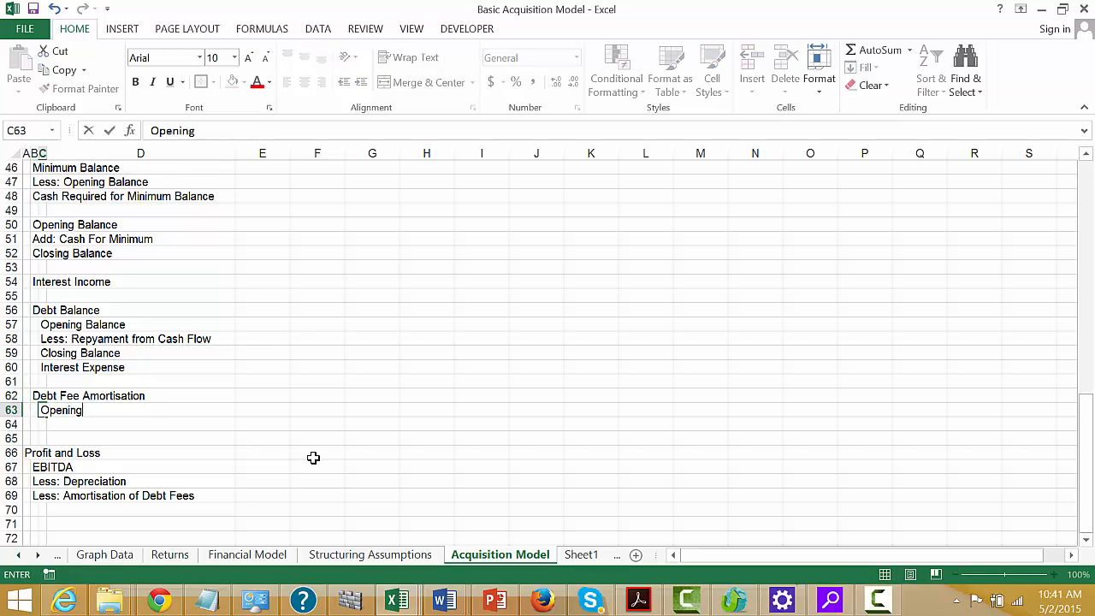
pyautogui.press('BackSpace')
pyautogui.press('BackSpace')
pyautogui.press('BackSpace')
pyautogui.press('BackSpace')
pyautogui.press('BackSpace')
pyautogui.press('BackSpace')
pyautogui.press('BackSpace')
pyautogui.press('BackSpace')
pyautogui.press('BackSpace')
pyautogui.press('BackSpace')
pyautogui.press('BackSpace')
pyautogui.press('BackSpace')
pyautogui.write('LEvel')
pyautogui.press('Return')
# - Insert three more rows at row 64, below the Level label
pyautogui.hotkey('shift', 'space')
pyautogui.hotkey('ctrl', 'shift', '=')
pyautogui.hotkey('ctrl', 'shift', '=')
pyautogui.hotkey('ctrl', 'shift', '=')
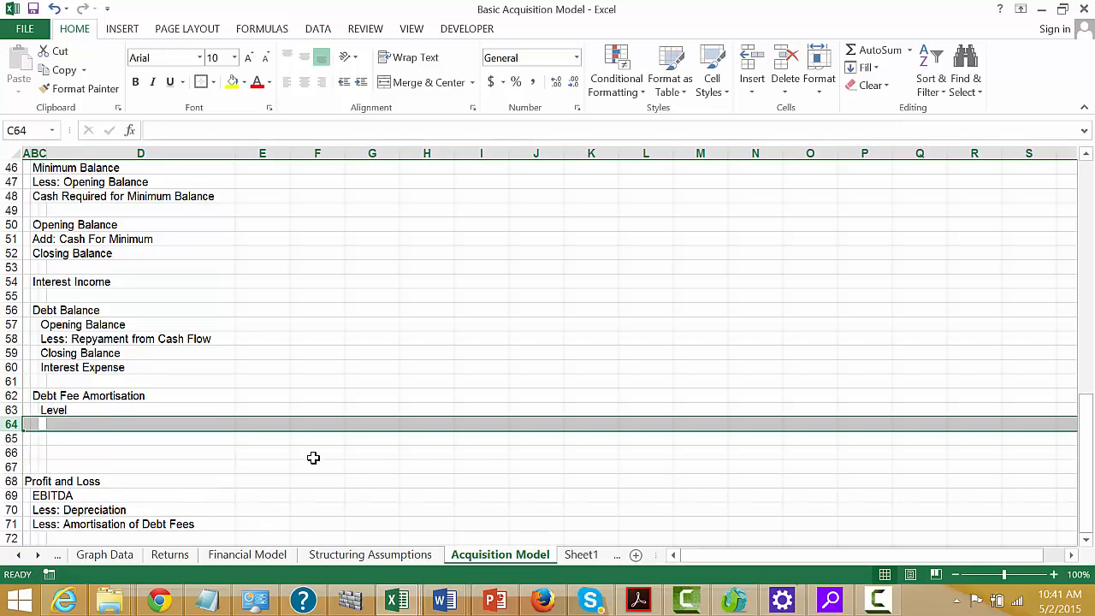
pyautogui.hotkey('shift', 'BackSpace')
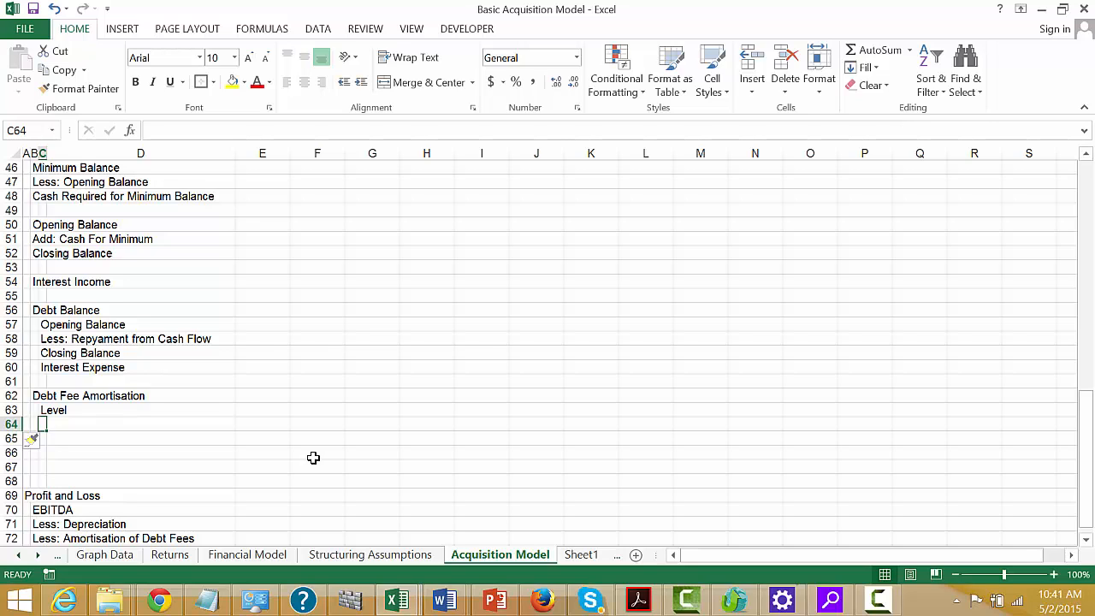
# - Enter the labels Amortisation in C64 and Unamortised Balance in C65
pyautogui.write('Amro')
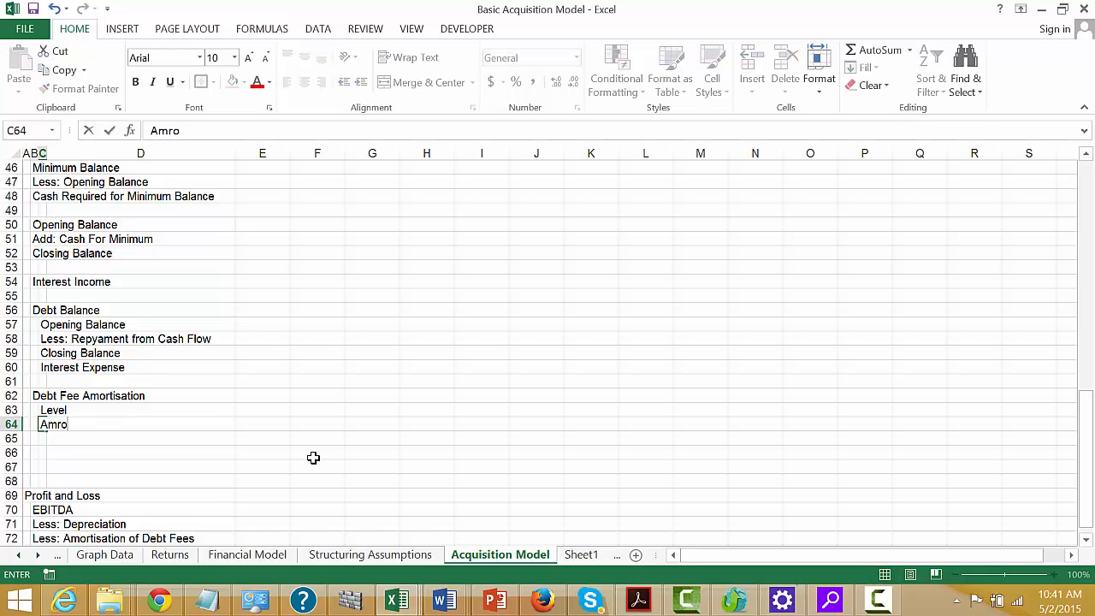
pyautogui.press('BackSpace')
pyautogui.press('BackSpace')
pyautogui.write('ortisation')
pyautogui.press('Return')
pyautogui.write('Un')
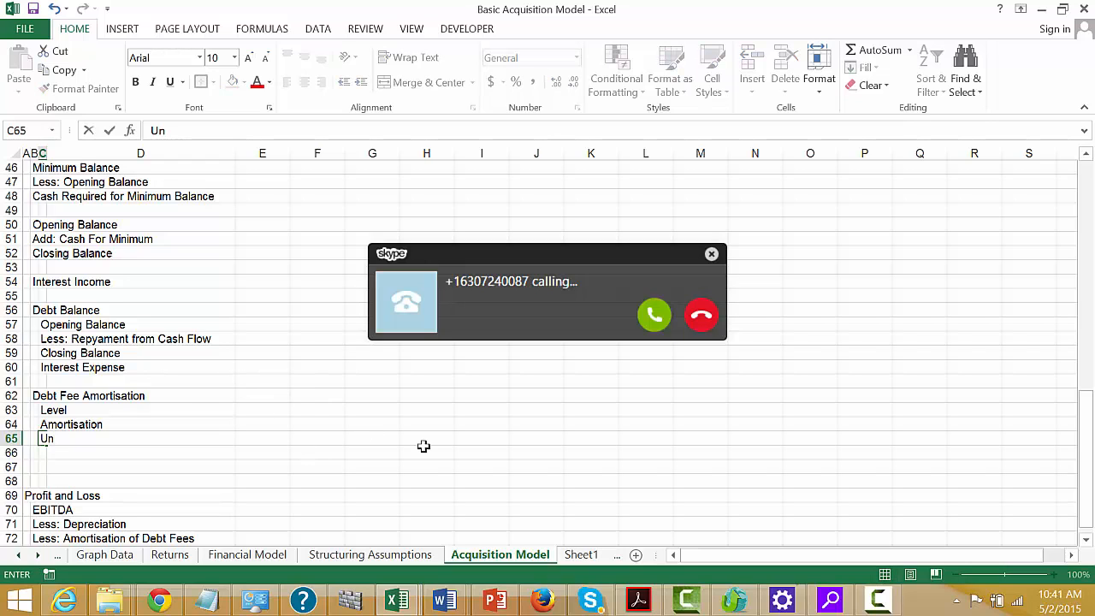
pyautogui.click(868, 604)
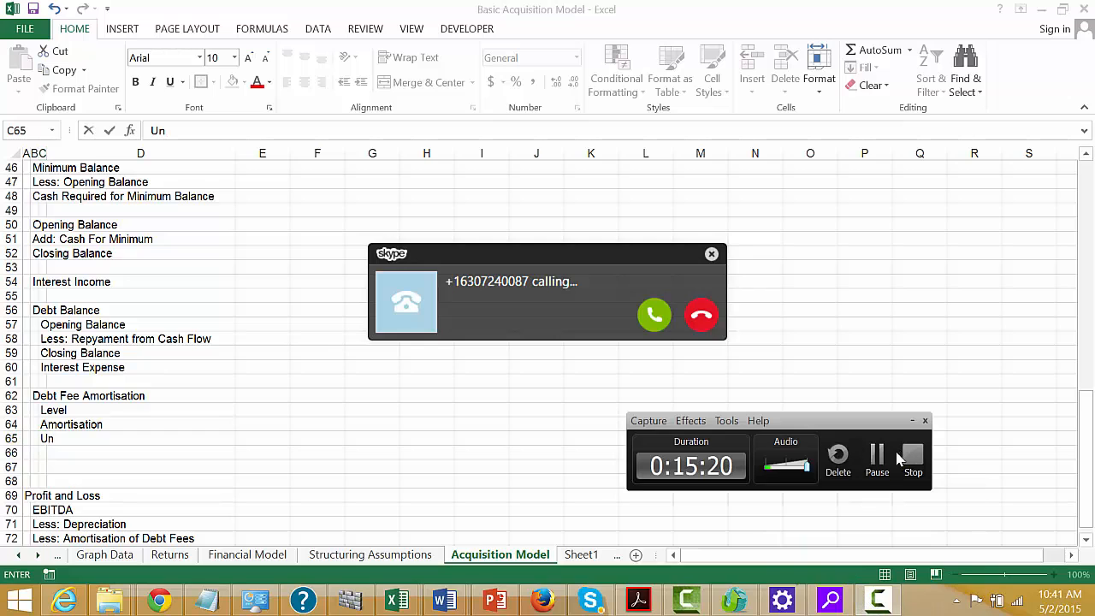
pyautogui.click(878, 461)
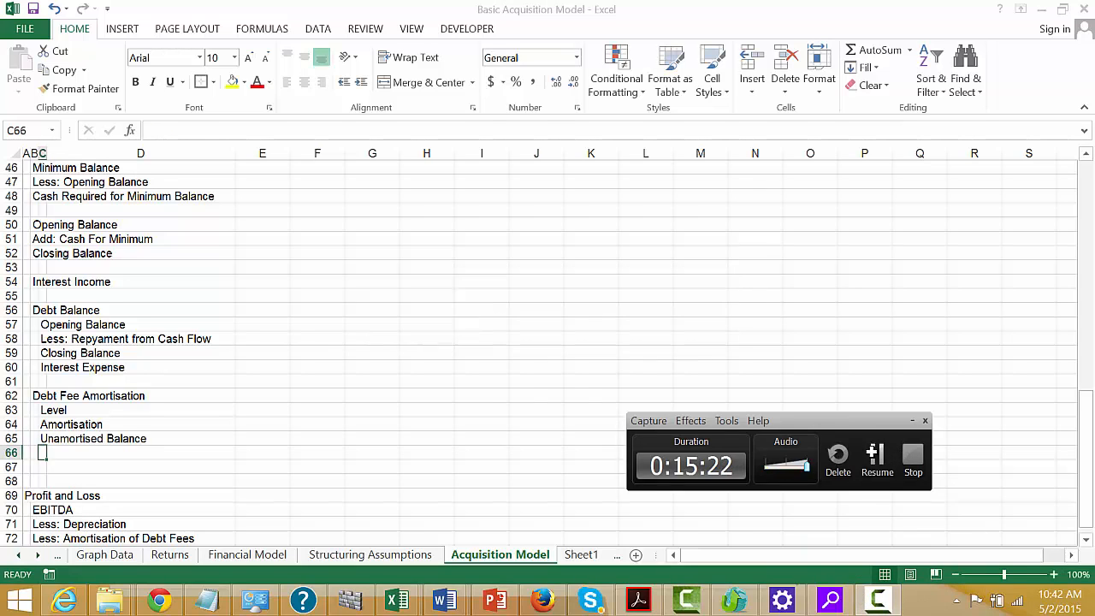
pyautogui.click(878, 458)
# - Delete the two extra blank rows above the Profit and Loss heading, keeping row 66 blank
pyautogui.press('Down')
pyautogui.press('Left')
pyautogui.press('Left')
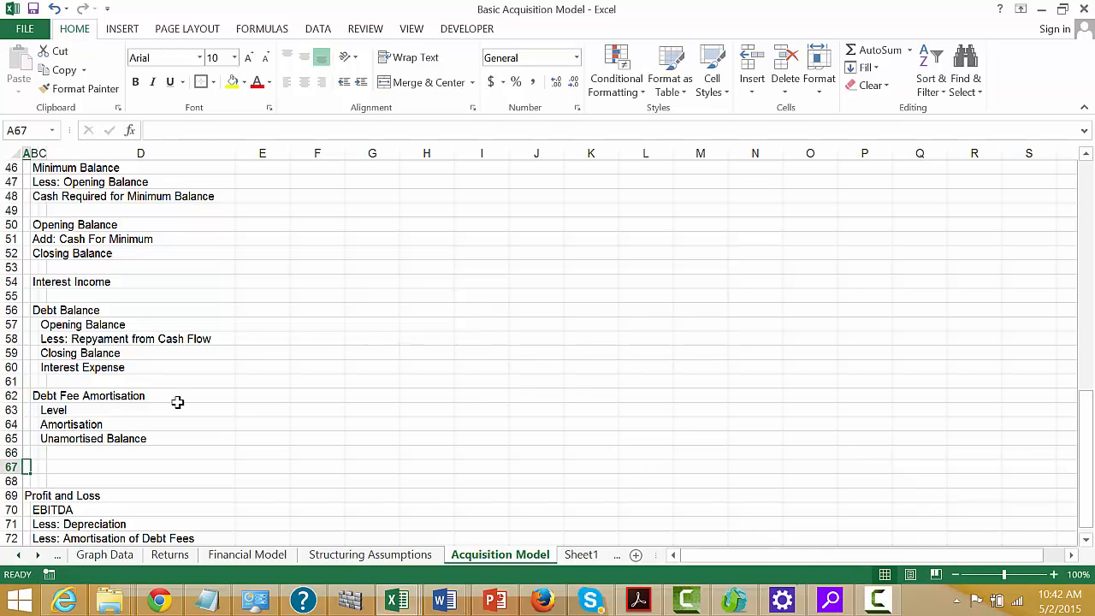
pyautogui.hotkey('shift', 'space')
pyautogui.hotkey('ctrl', '-')
pyautogui.hotkey('ctrl', '-')
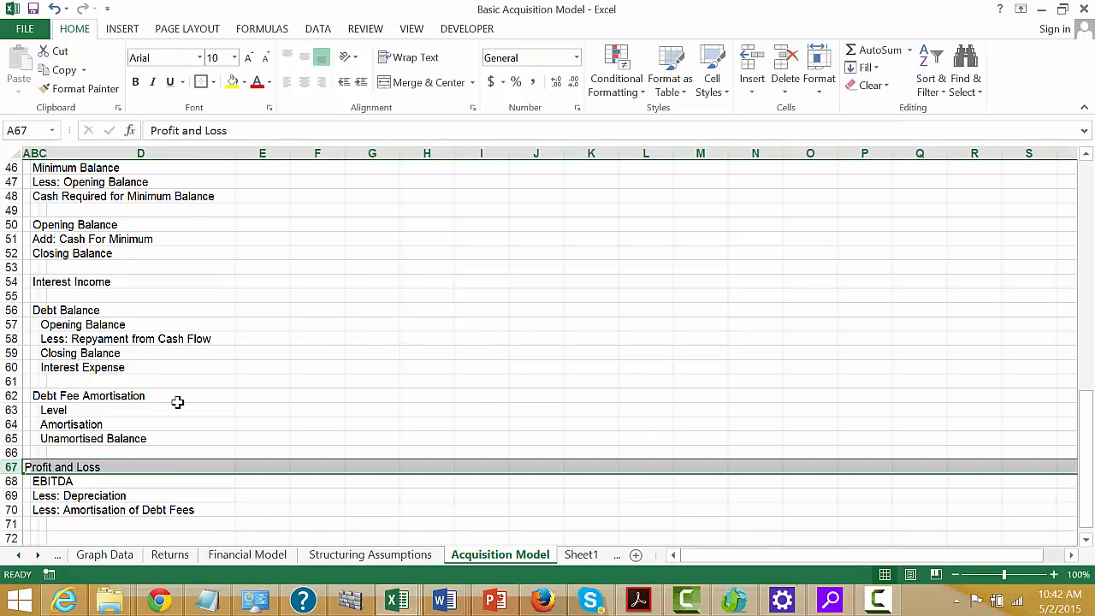
# - Enter the indented label EBIT in C71, below Less: Amortisation of Debt Fees
pyautogui.press('Up')
pyautogui.press('Down')
pyautogui.press('Down')
pyautogui.press('Down')
pyautogui.press('Down')
pyautogui.press('Down')
pyautogui.press('Down')
pyautogui.press('Down')
pyautogui.press('Down')
pyautogui.press('Down')
pyautogui.press('Down')
pyautogui.press('Down')
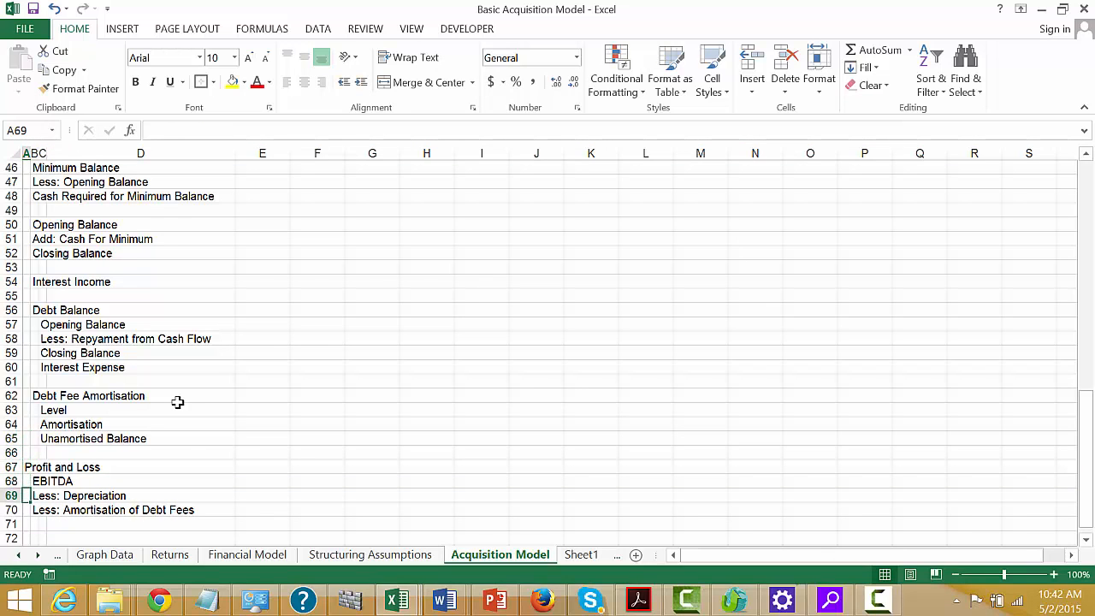
pyautogui.press('Up')
pyautogui.press('Up')
pyautogui.press('Up')
pyautogui.press('Up')
pyautogui.press('Up')
pyautogui.press('Up')
pyautogui.press('Right')
pyautogui.press('Right')
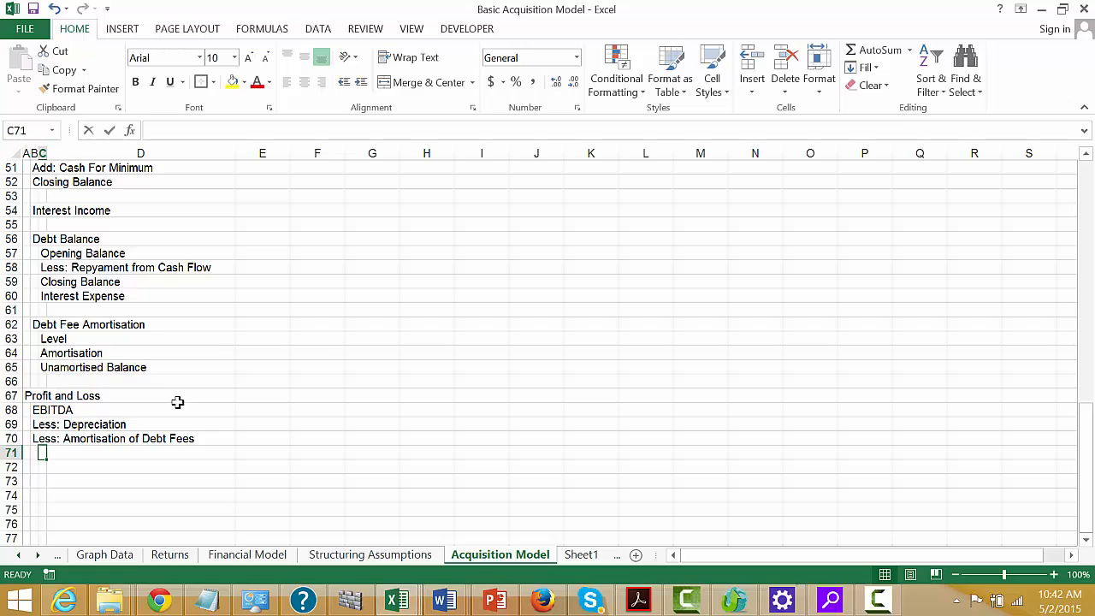
pyautogui.write('EBIT')
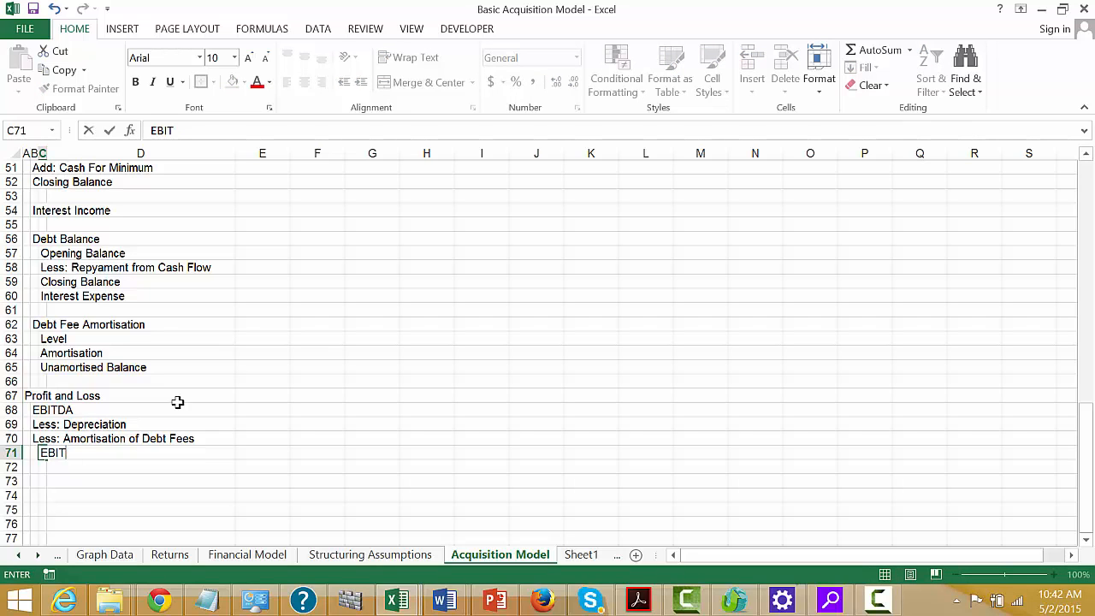
pyautogui.press('Return')
# - Review the Profit and Loss labels against the Debt Fee Amortisation rows above them
pyautogui.press('Left')
pyautogui.press('Up')
pyautogui.press('Up')
pyautogui.press('Up')
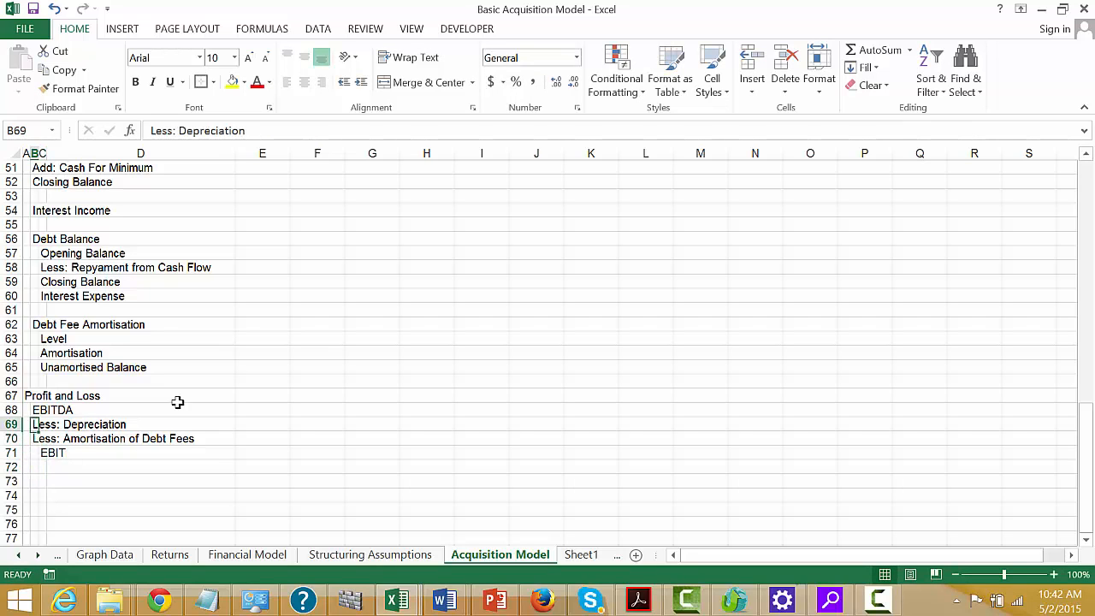
pyautogui.press('Down')
pyautogui.press('Up')
pyautogui.press('Up')
pyautogui.press('Up')
pyautogui.press('Up')
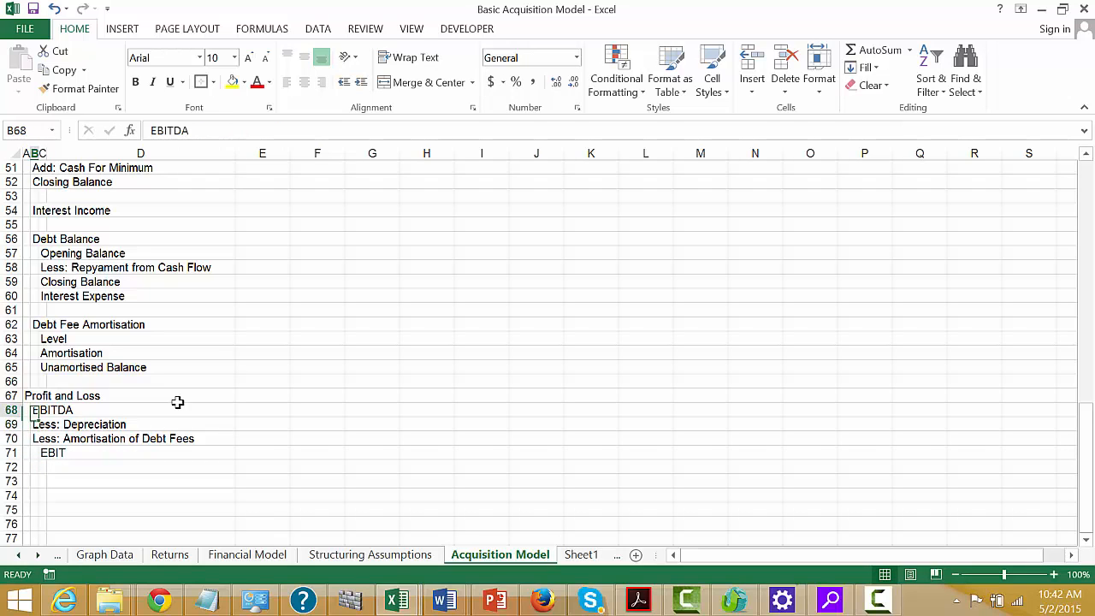
pyautogui.press('Up')
pyautogui.press('Up')
pyautogui.press('Right')
pyautogui.press('Right')
pyautogui.press('Right')
pyautogui.press('Down')
pyautogui.press('Down')
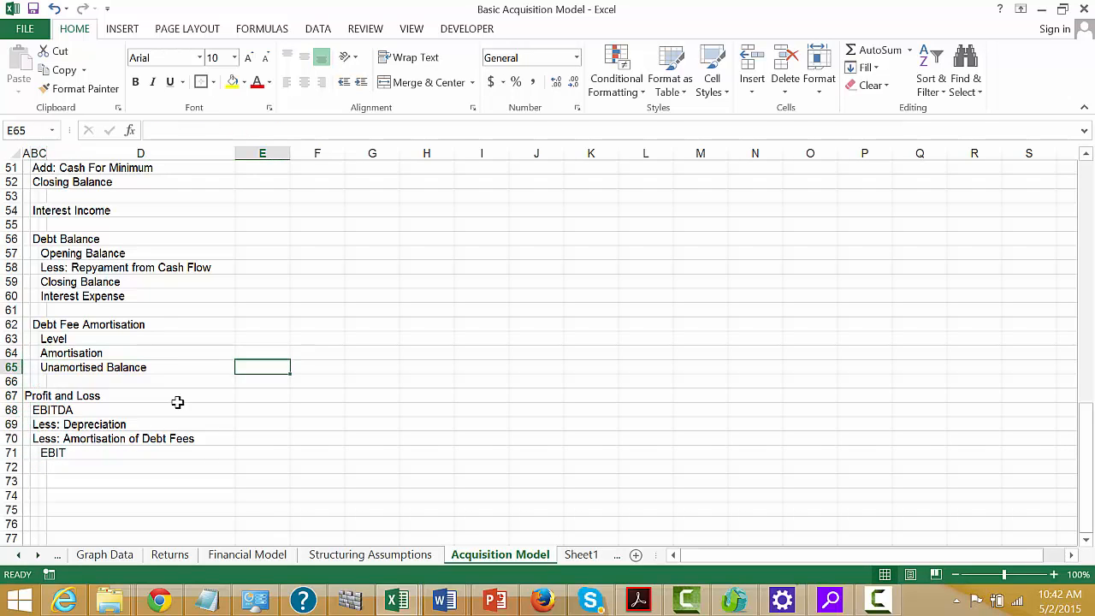
# - Enter the label Less: Interest Expense in B72, below EBIT
pyautogui.press('Down')
pyautogui.press('Down')
pyautogui.press('Down')
pyautogui.press('Down')
pyautogui.press('Down')
pyautogui.press('Left')
pyautogui.press('Left')
pyautogui.press('Left')
pyautogui.press('Down')
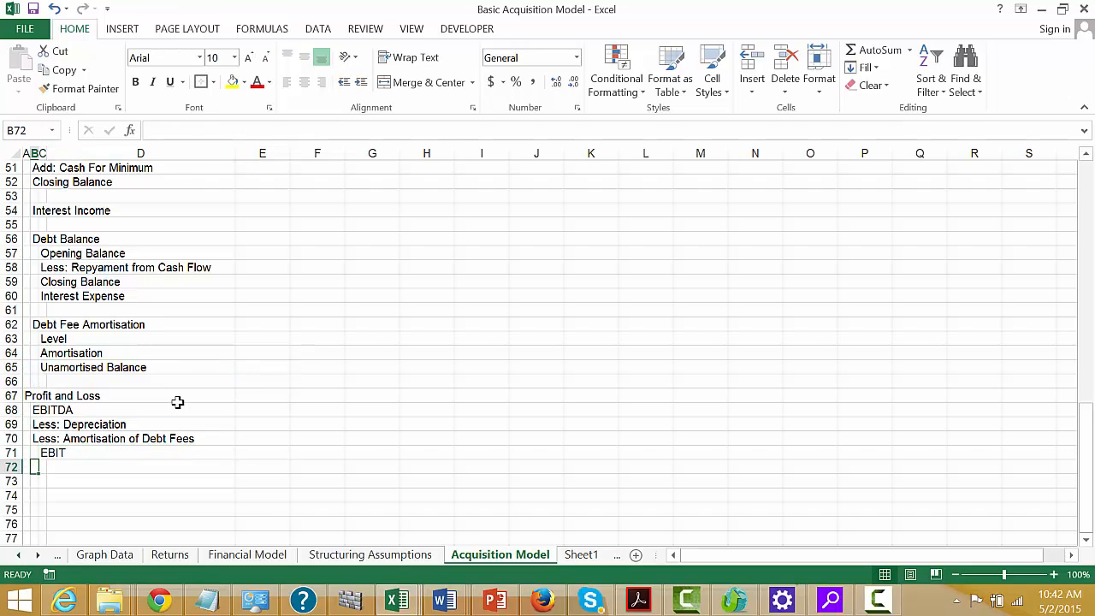
pyautogui.write('Less: Intere')
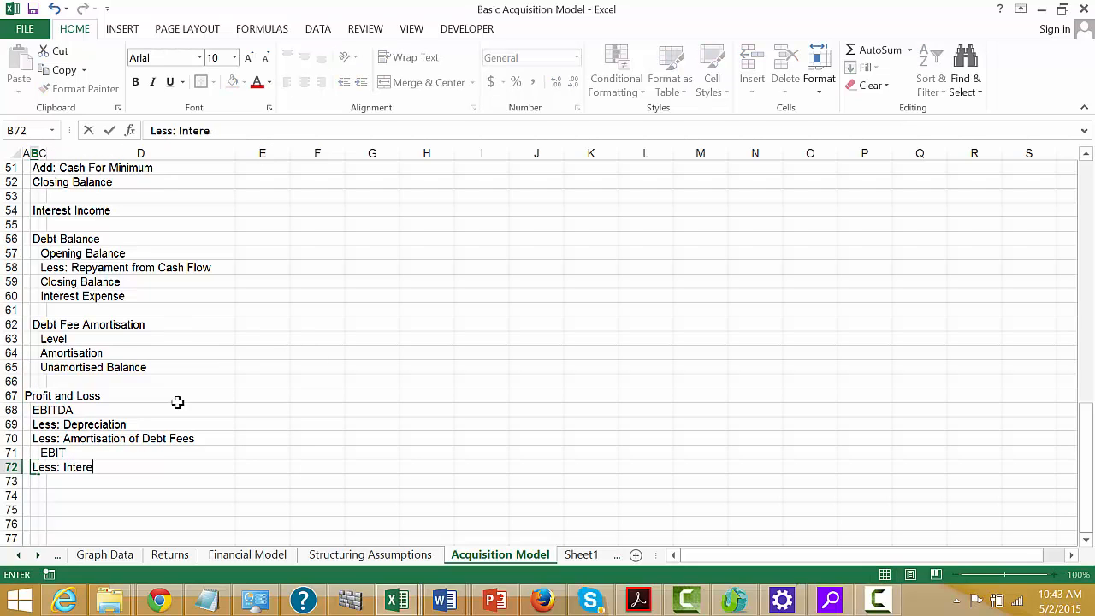
pyautogui.write('st Expense')
pyautogui.press('Return')
pyautogui.press('Up')
pyautogui.press('Up')
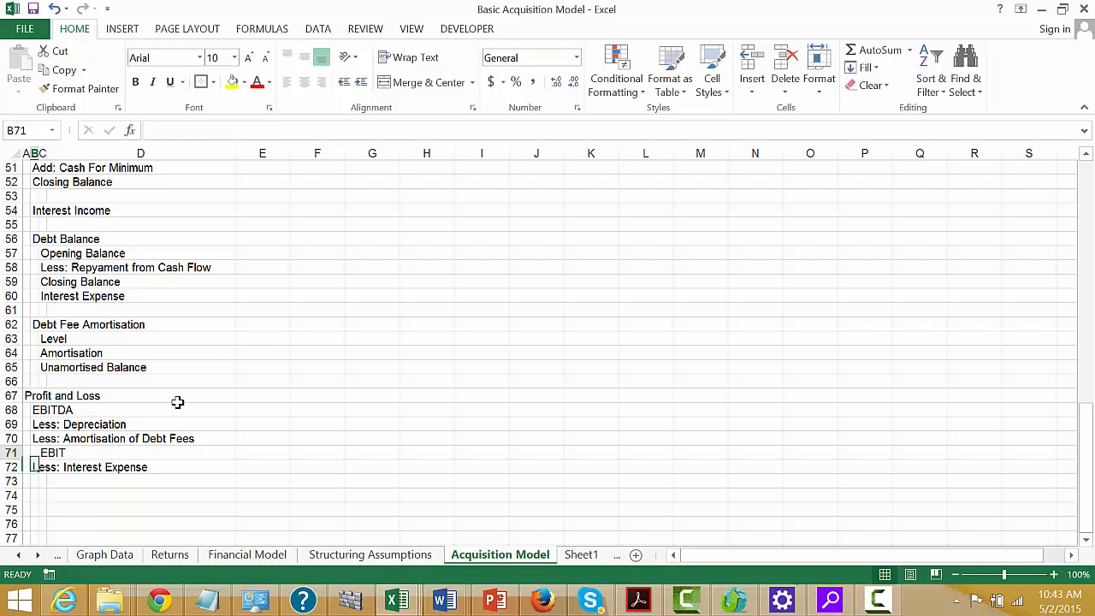
# - Check the Debt Balance rows and their Interest Expense line against the interest label in Profit and Loss
pyautogui.press('Up')
pyautogui.press('Up')
pyautogui.press('Up')
pyautogui.press('Up')
pyautogui.press('Up')
pyautogui.press('Up')
pyautogui.press('Up')
pyautogui.press('Up')
pyautogui.press('Up')
pyautogui.press('Up')
pyautogui.press('Up')
pyautogui.press('Up')
pyautogui.press('Up')
pyautogui.press('Down')
pyautogui.press('Down')
pyautogui.press('Down')
pyautogui.press('Down')
pyautogui.press('Down')
pyautogui.press('Down')
pyautogui.press('Down')
pyautogui.press('Down')
pyautogui.press('Down')
pyautogui.press('Down')
pyautogui.press('Down')
pyautogui.press('Down')
pyautogui.press('Down')
pyautogui.press('Down')
pyautogui.press('Down')
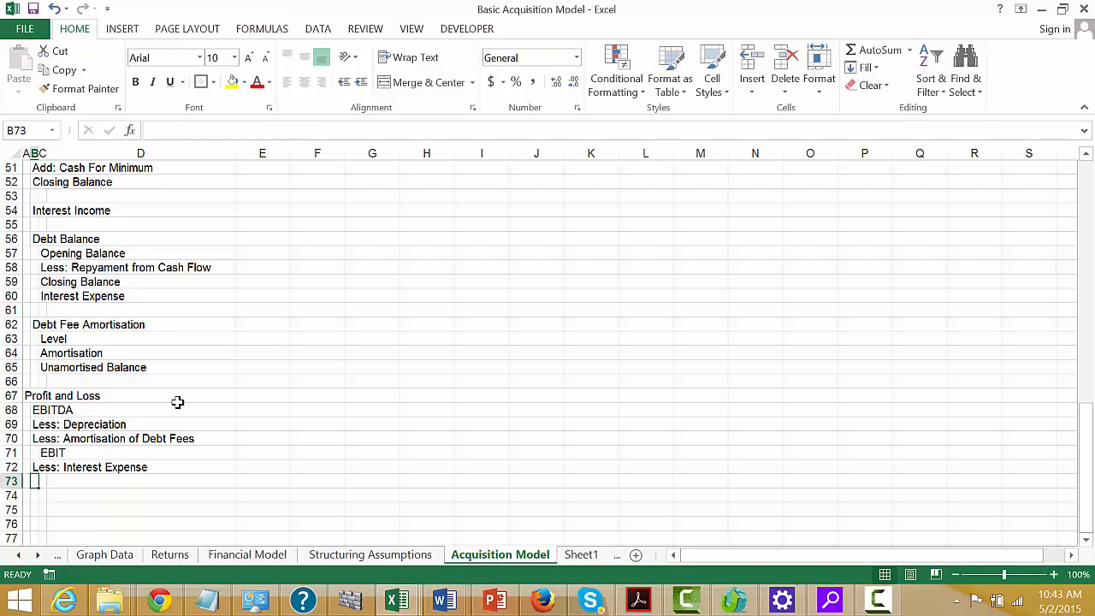
# - Enter the label Add: Interest Income in B73, below Less: Interest Expense
pyautogui.write('Add')
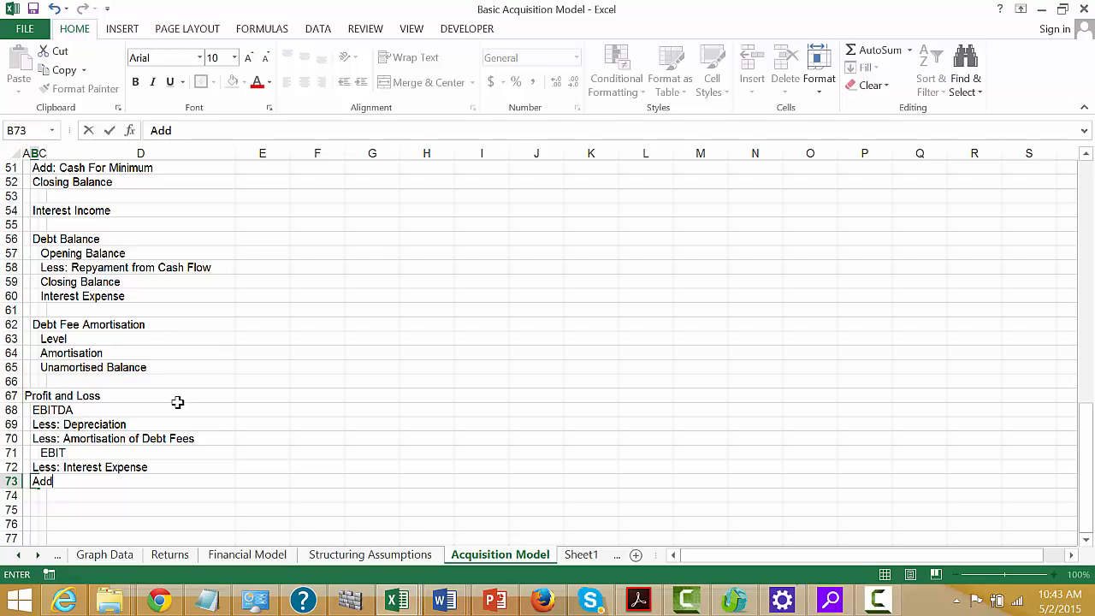
pyautogui.write(': Interest Income')
pyautogui.press('Return')
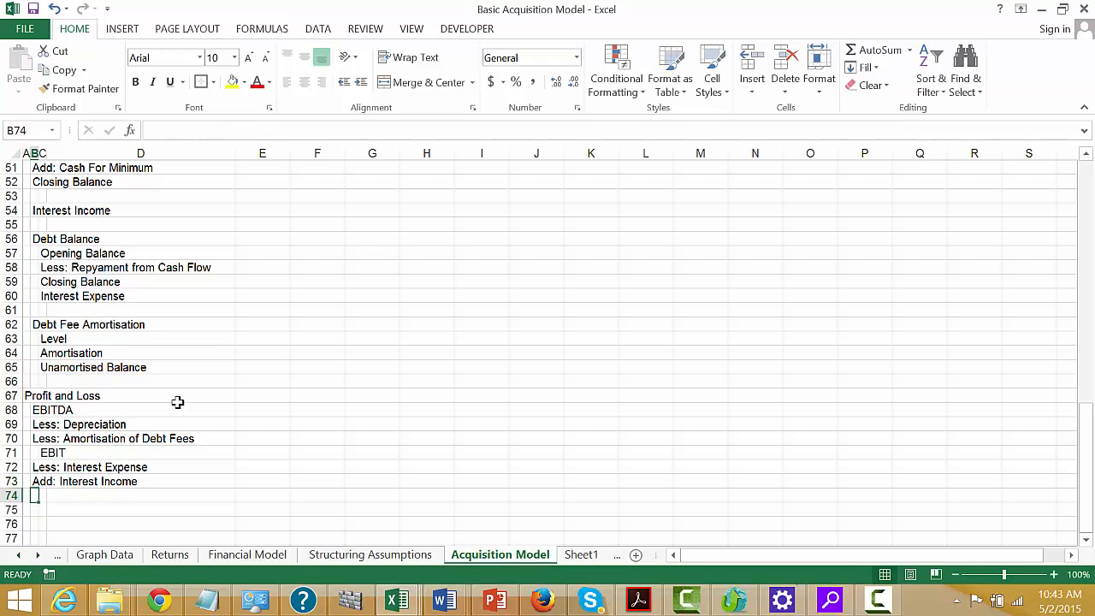
# - Add an indented EBT label in C74 and a Less Taxes label in B75 of the Profit and Loss section
pyautogui.press('Right')
pyautogui.write('EBT')
pyautogui.press('Return')
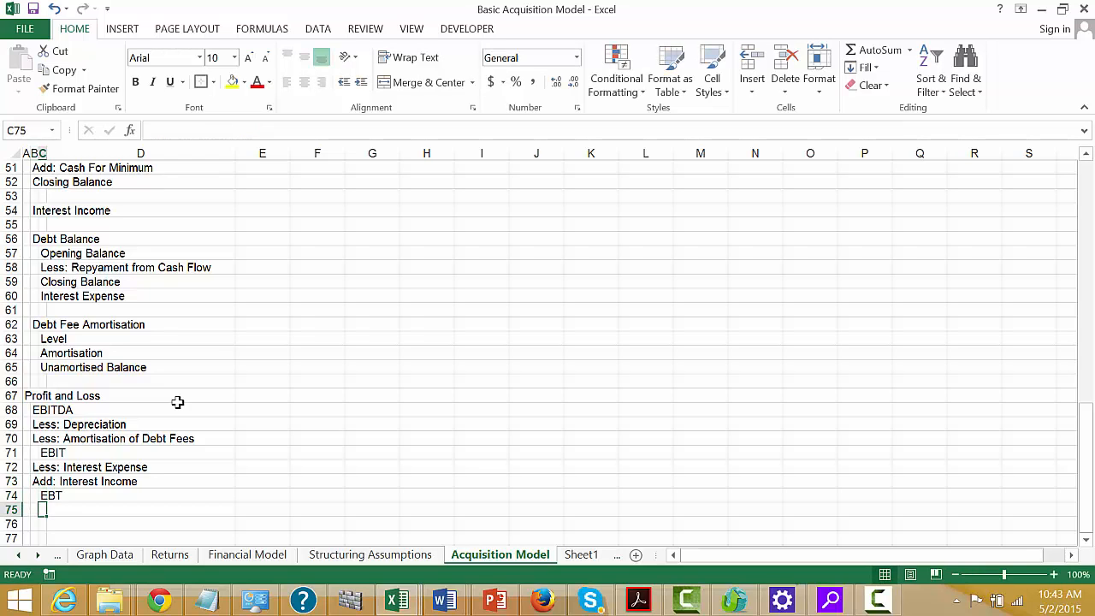
pyautogui.press('Left')
pyautogui.write('LEss Taxes')
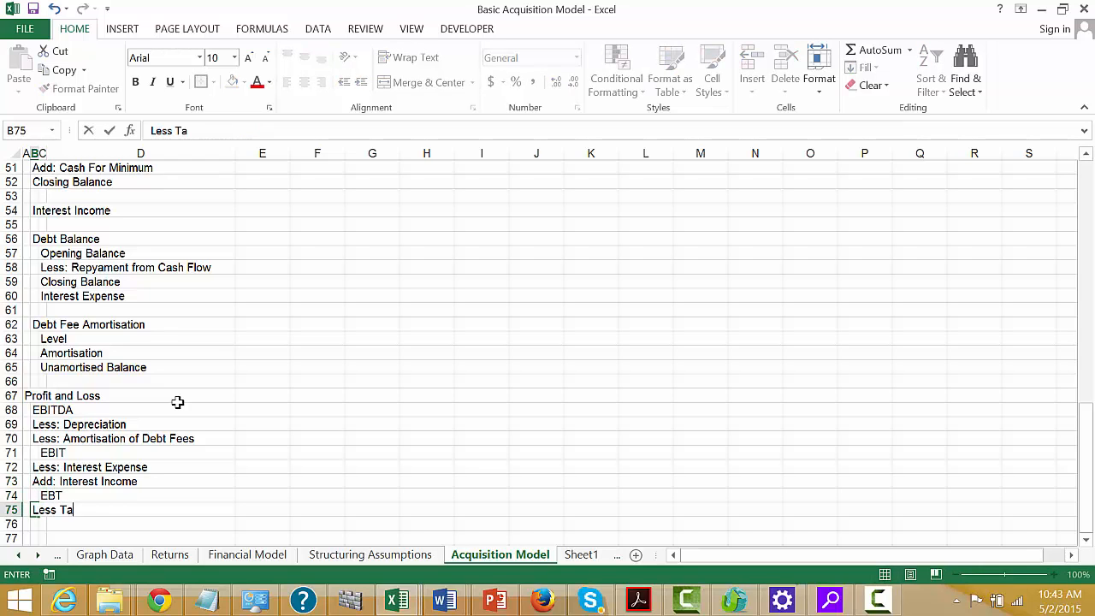
pyautogui.press('Return')
# - Review the row labels above Profit and Loss, including the Data Transferred, Adjustments and Financing sections
pyautogui.press('Up')
pyautogui.press('Up')
pyautogui.press('Up')
pyautogui.press('Up')
pyautogui.press('Up')
pyautogui.press('Up')
pyautogui.press('Up')
pyautogui.press('Up')
pyautogui.press('Up')
pyautogui.press('Up')
pyautogui.press('Up')
pyautogui.press('Up')
pyautogui.press('Up')
pyautogui.press('Up')
pyautogui.press('Up')
pyautogui.press('Up')
pyautogui.press('Up')
pyautogui.press('Up')
pyautogui.press('Up')
pyautogui.press('Up')
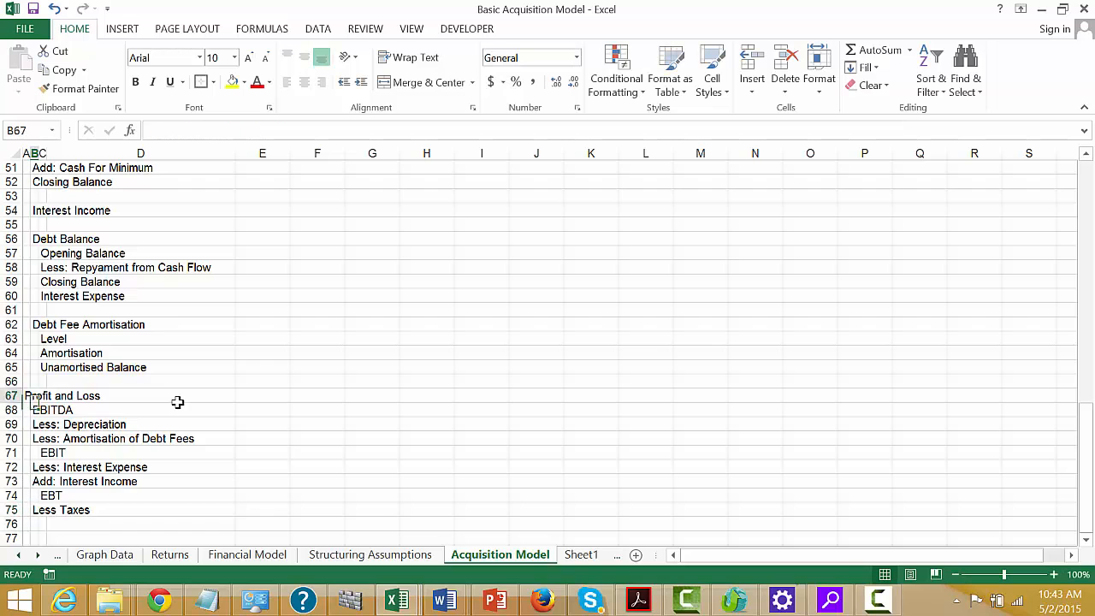
pyautogui.press('Up')
pyautogui.press('Up')
pyautogui.press('Up')
pyautogui.press('Up')
pyautogui.press('Up')
pyautogui.press('Up')
pyautogui.press('Up')
pyautogui.press('Up')
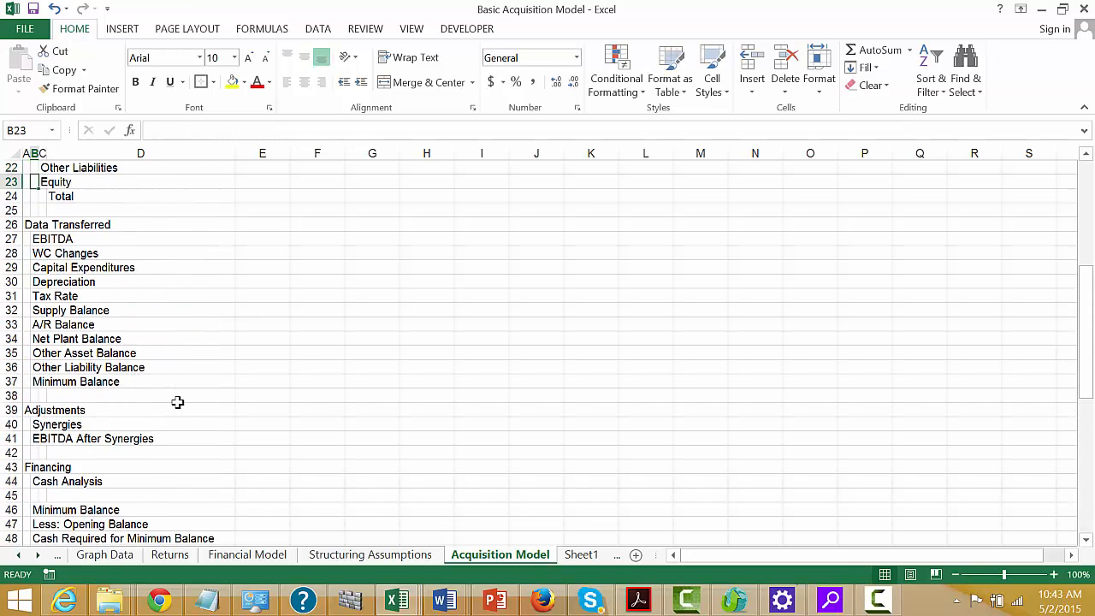
pyautogui.press('Up')
pyautogui.press('Up')
pyautogui.press('Down')
pyautogui.press('Down')
pyautogui.press('Down')
pyautogui.press('Down')
pyautogui.press('Down')
pyautogui.press('Down')
pyautogui.press('Down')
pyautogui.press('Down')
pyautogui.press('Down')
pyautogui.press('Down')
pyautogui.press('Down')
pyautogui.press('Down')
pyautogui.press('Down')
pyautogui.press('Down')
pyautogui.press('Down')
pyautogui.press('Down')
pyautogui.press('Down')
pyautogui.press('Down')
pyautogui.press('Down')
pyautogui.press('Down')
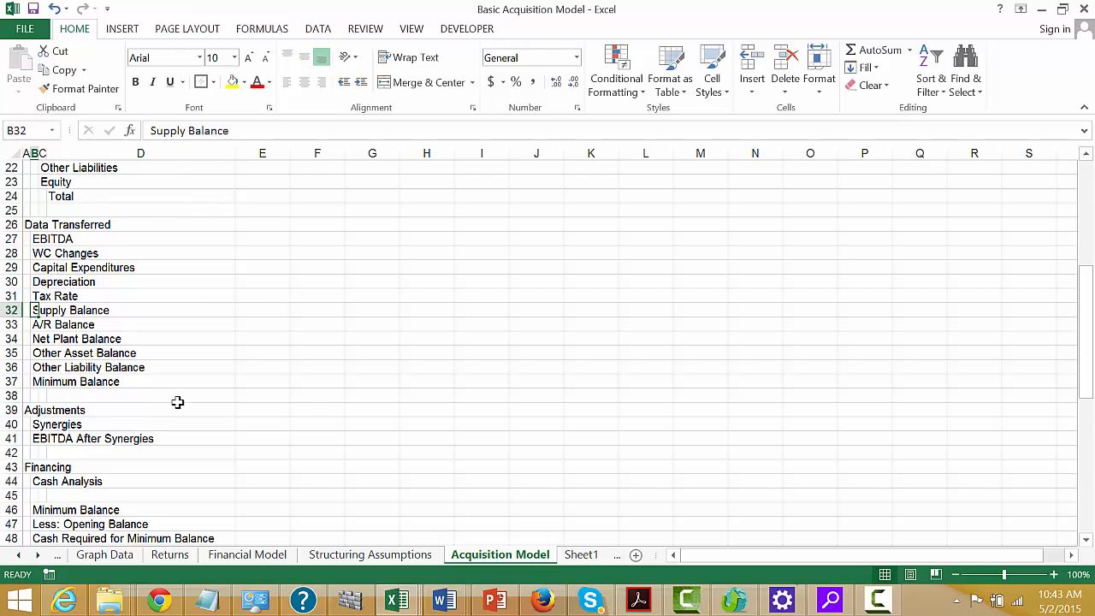
pyautogui.press('Down')
pyautogui.press('Down')
pyautogui.press('Down')
pyautogui.press('Down')
pyautogui.press('Down')
pyautogui.press('Down')
pyautogui.press('Down')
pyautogui.press('Down')
pyautogui.press('Down')
pyautogui.press('Down')
pyautogui.press('Down')
pyautogui.press('Down')
pyautogui.press('Down')
pyautogui.press('Down')
pyautogui.press('Down')
pyautogui.press('Down')
pyautogui.press('Down')
pyautogui.press('Down')
pyautogui.press('Down')
pyautogui.press('Down')
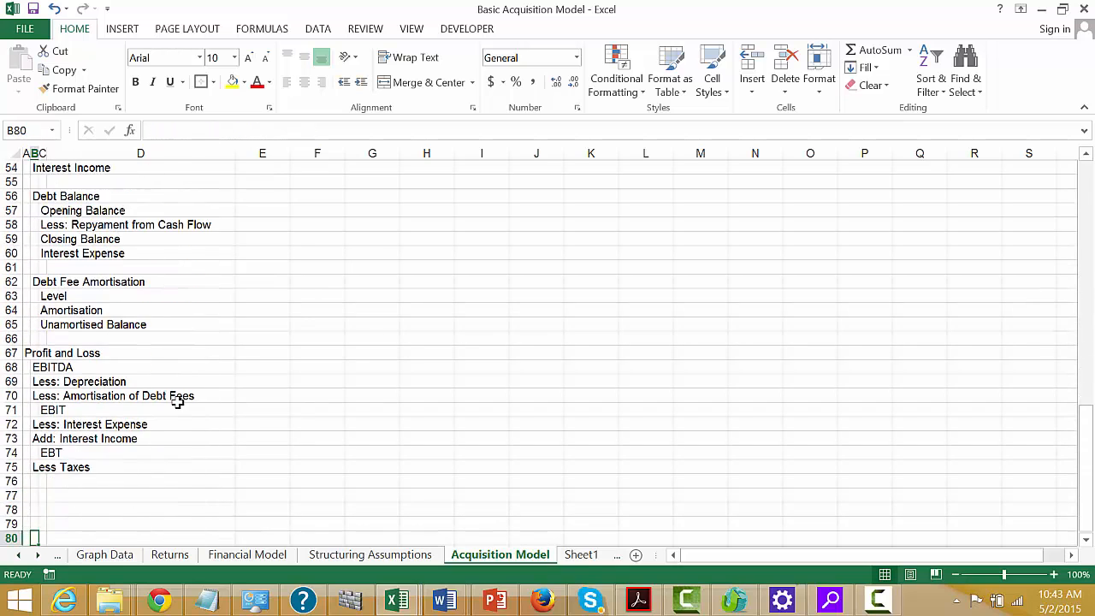
# - Add an indented Earnings label in C76, directly below Less Taxes
pyautogui.press('Up')
pyautogui.press('Up')
pyautogui.press('Up')
pyautogui.press('Up')
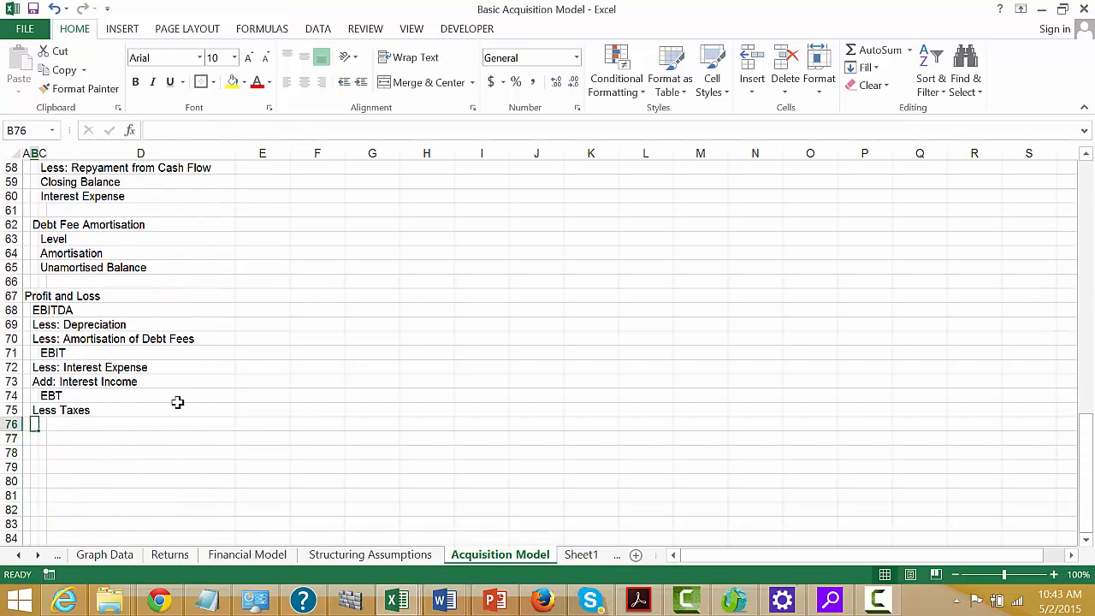
pyautogui.press('Right')
pyautogui.write('EArnings')
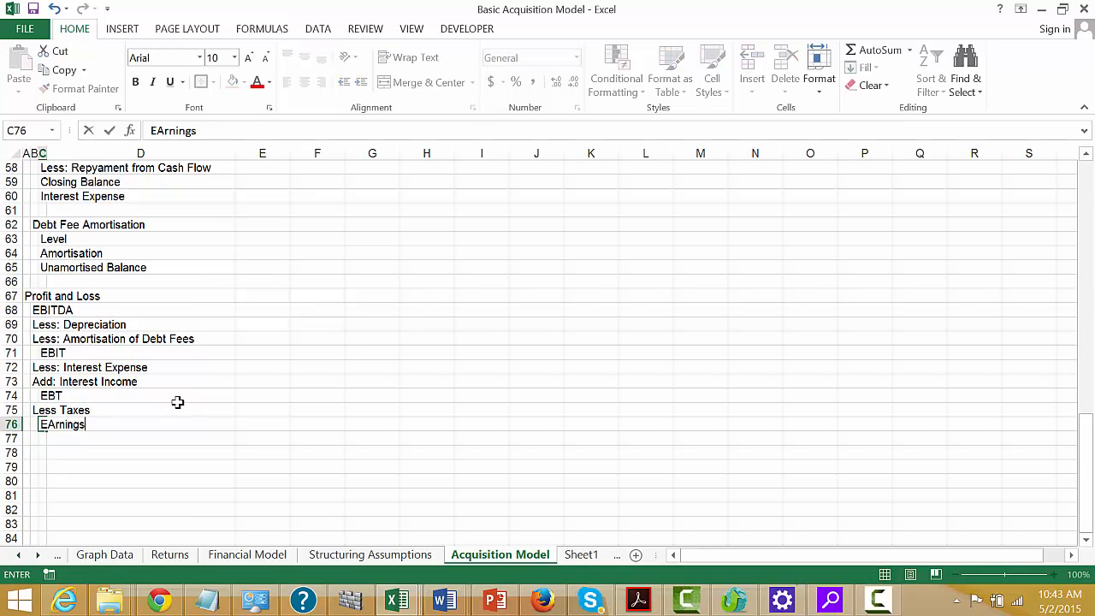
pyautogui.press('Return')
pyautogui.press('Return')
# - Make all of column A bold so that the section headings stand out
pyautogui.press('Left')
pyautogui.press('Left')
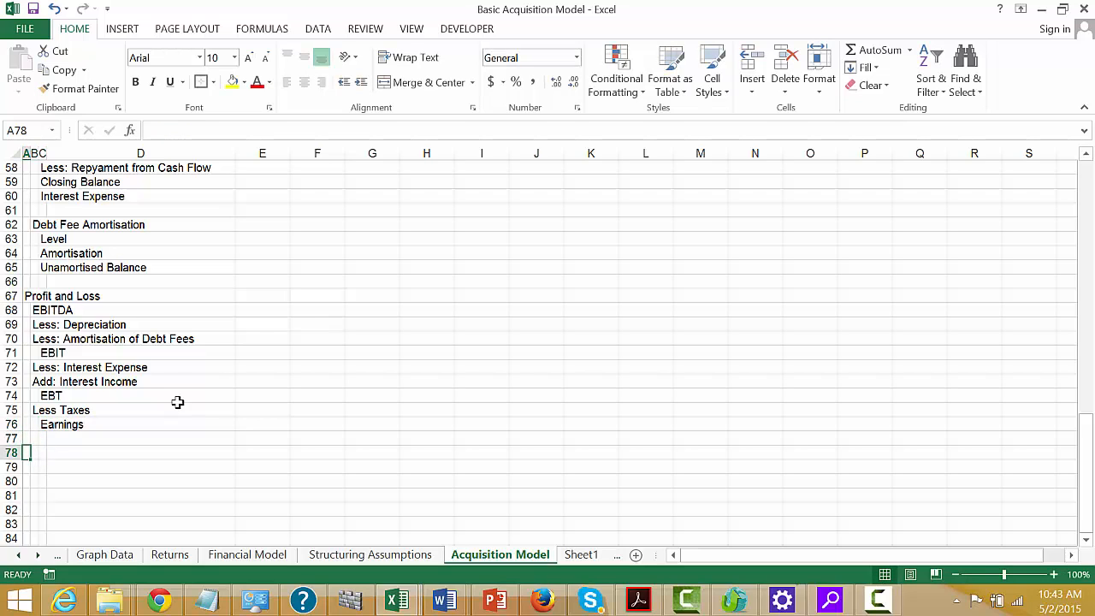
pyautogui.click(25, 152)
pyautogui.hotkey('ctrl', 'b')
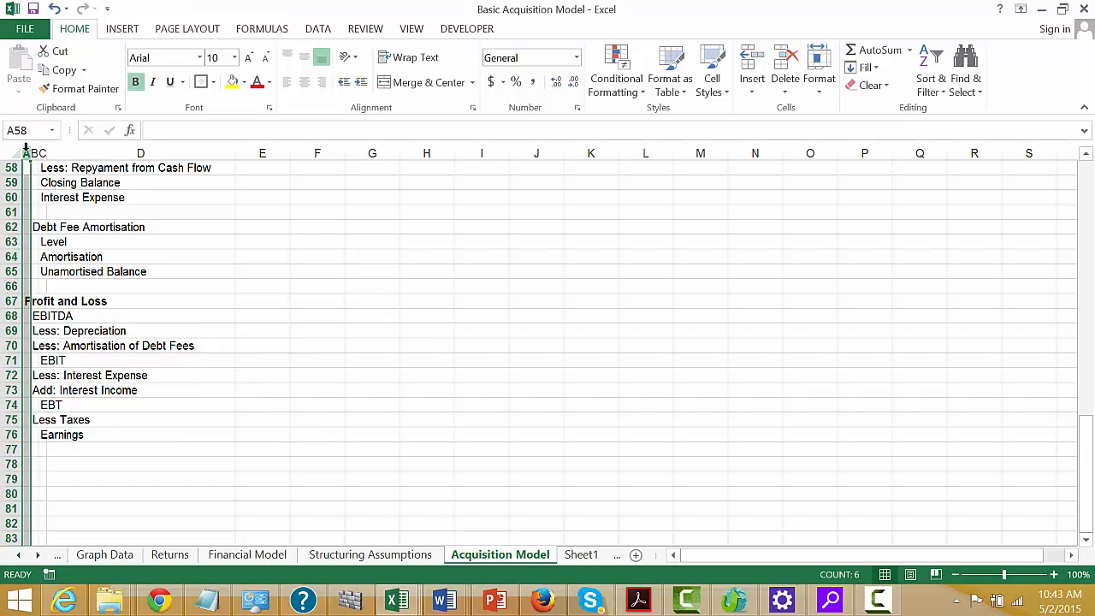
# - Enter the section heading Cash Flow in A78, below the Profit and Loss section
pyautogui.press('Down')
pyautogui.press('Down')
pyautogui.press('Down')
pyautogui.press('Down')
pyautogui.press('Down')
pyautogui.press('Down')
pyautogui.press('Down')
pyautogui.press('Down')
pyautogui.press('Down')
pyautogui.press('Down')
pyautogui.press('Down')
pyautogui.press('Down')
pyautogui.press('Down')
pyautogui.press('Down')
pyautogui.press('Down')
pyautogui.press('Down')
pyautogui.press('Down')
pyautogui.press('Down')
pyautogui.press('Down')
pyautogui.press('Down')
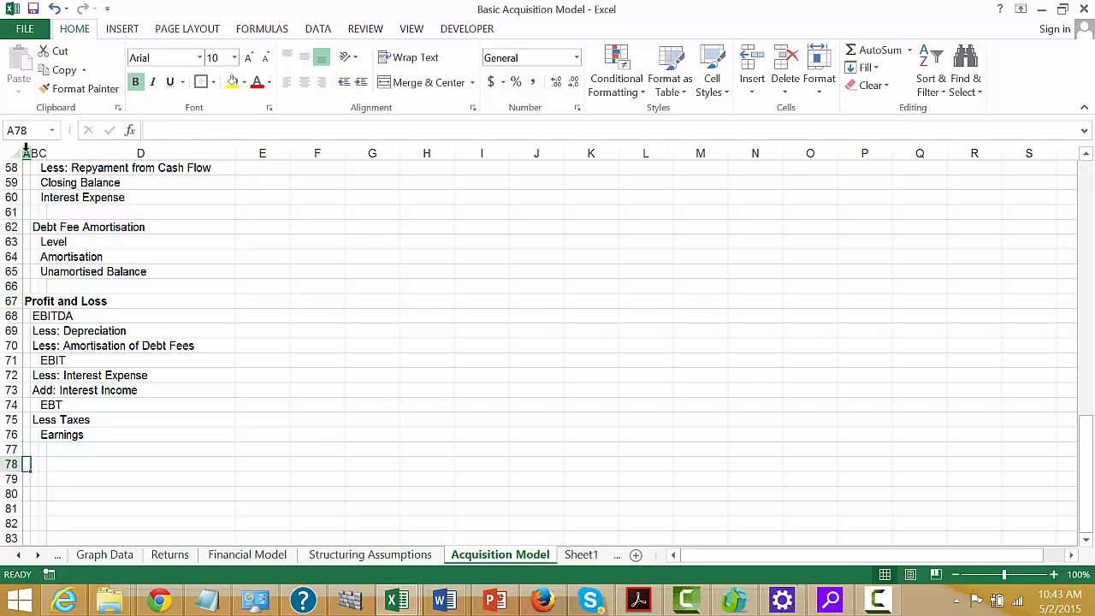
pyautogui.write('Cash Flow')
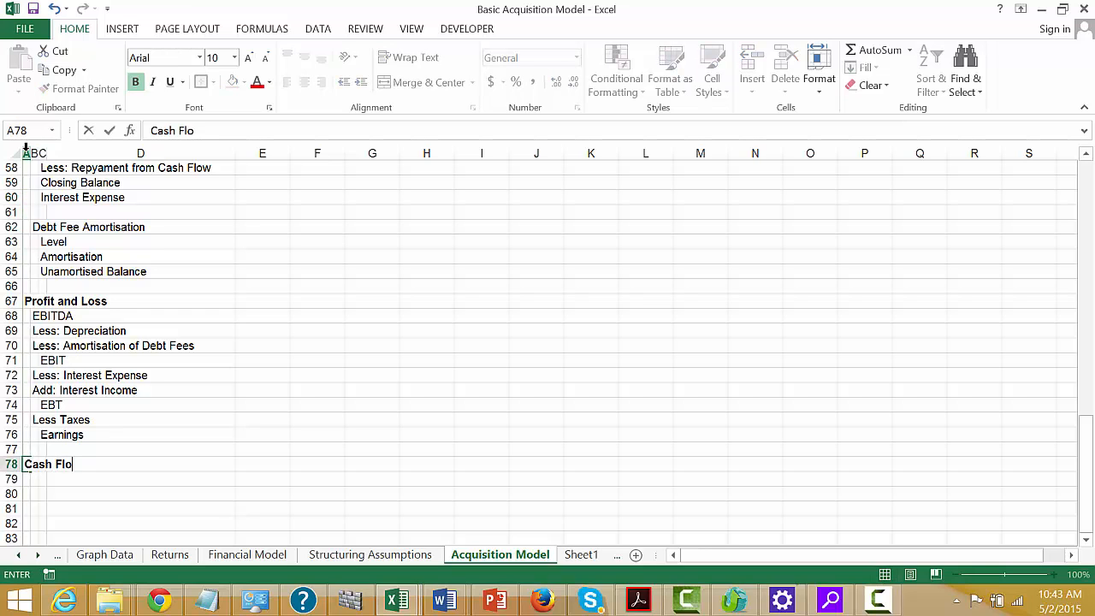
pyautogui.press('Return')
# - Review the row labels above Cash Flow, covering the transferred balances and the Adjustments, Financing and Profit and Loss sections
pyautogui.press('Right')
pyautogui.press('Right')
pyautogui.press('Up')
pyautogui.press('Up')
pyautogui.press('Up')
pyautogui.press('Up')
pyautogui.press('Up')
pyautogui.press('Up')
pyautogui.press('Up')
pyautogui.press('Up')
pyautogui.press('Up')
pyautogui.press('Up')
pyautogui.press('Up')
pyautogui.press('Up')
pyautogui.press('Up')
pyautogui.press('Up')
pyautogui.press('Up')
pyautogui.press('Up')
pyautogui.press('Up')
pyautogui.press('Up')
pyautogui.press('Up')
pyautogui.press('Up')
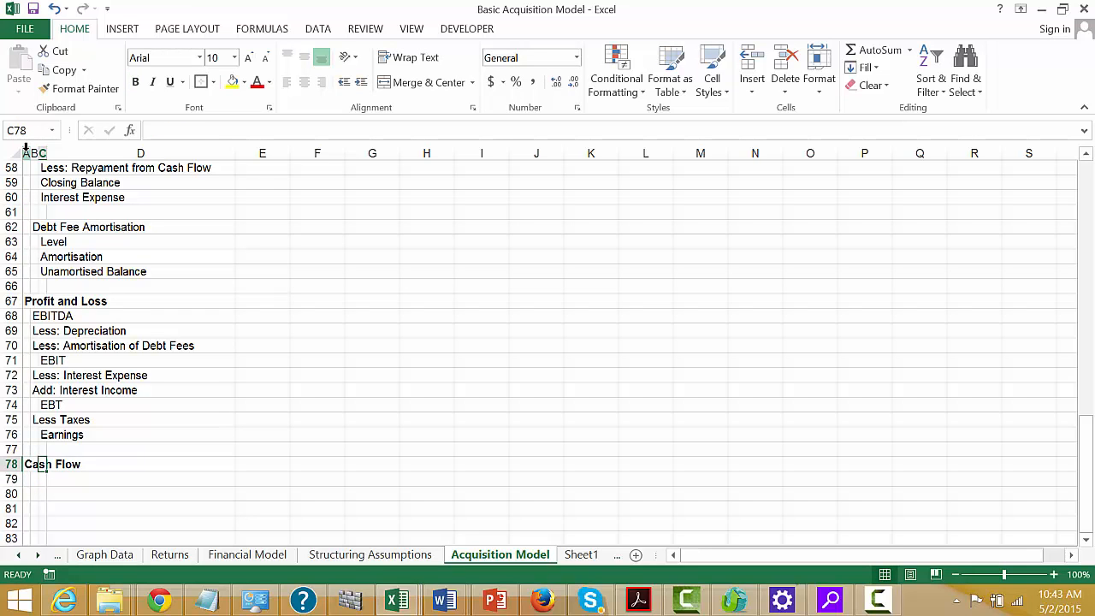
pyautogui.press('Up')
pyautogui.press('Up')
pyautogui.press('Up')
pyautogui.press('Up')
pyautogui.press('Up')
pyautogui.press('Up')
pyautogui.press('Up')
pyautogui.press('Up')
pyautogui.press('Up')
pyautogui.press('Up')
pyautogui.press('Up')
pyautogui.press('Up')
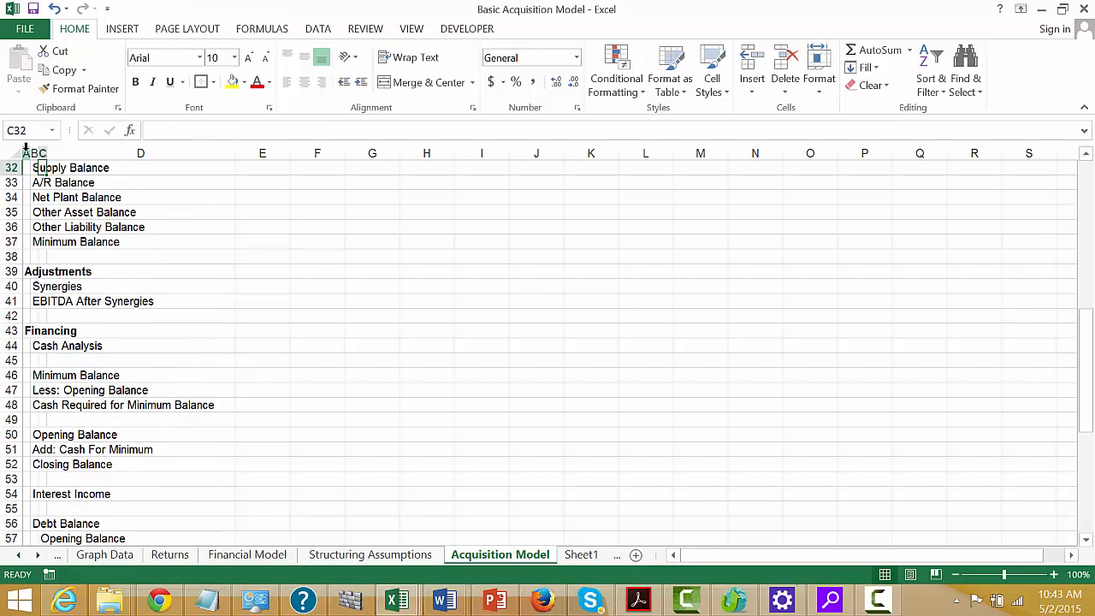
pyautogui.press('Down')
pyautogui.press('Down')
pyautogui.press('Down')
pyautogui.press('Down')
pyautogui.press('Down')
pyautogui.press('Down')
pyautogui.press('Down')
pyautogui.press('Down')
pyautogui.press('Down')
pyautogui.press('Left')
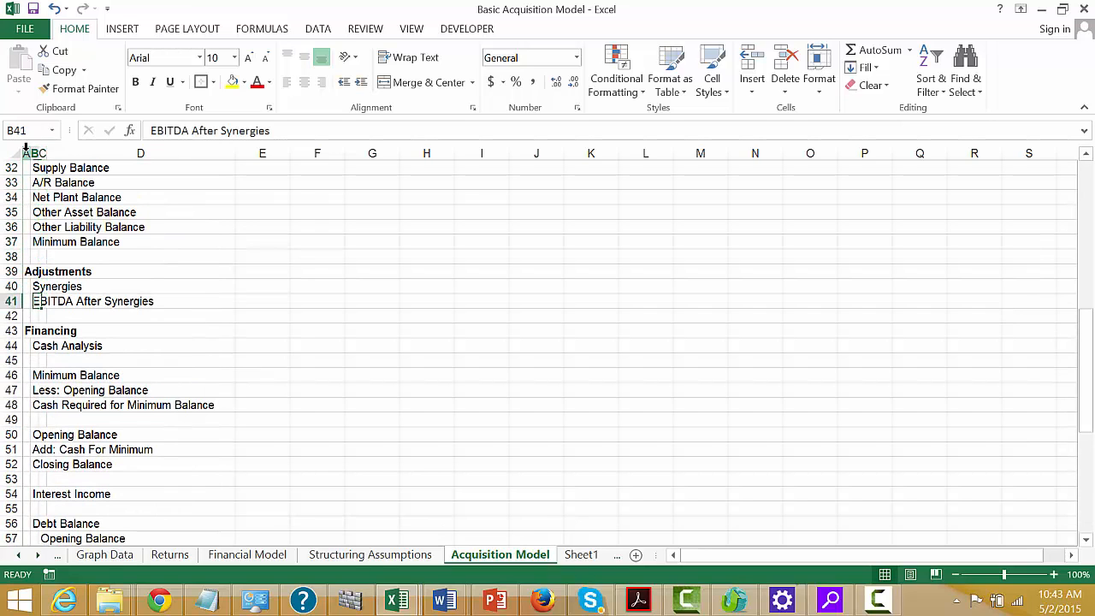
pyautogui.press('Down')
pyautogui.press('Down')
pyautogui.press('Down')
pyautogui.press('Down')
pyautogui.press('Down')
pyautogui.press('Down')
pyautogui.press('Down')
pyautogui.press('Down')
pyautogui.press('Down')
pyautogui.press('Down')
pyautogui.press('Down')
pyautogui.press('Down')
pyautogui.press('Down')
pyautogui.press('Down')
pyautogui.press('Down')
pyautogui.press('Down')
pyautogui.press('Down')
pyautogui.press('Down')
pyautogui.press('Down')
pyautogui.press('Down')
pyautogui.press('Down')
pyautogui.press('Down')
pyautogui.press('Down')
pyautogui.press('Down')
pyautogui.press('Down')
pyautogui.press('Down')
pyautogui.press('Down')
pyautogui.press('Down')
pyautogui.press('Down')
pyautogui.press('Down')
pyautogui.press('Down')
pyautogui.press('Down')
pyautogui.press('Down')
pyautogui.press('Down')
pyautogui.press('Down')
pyautogui.press('Down')
pyautogui.press('Down')
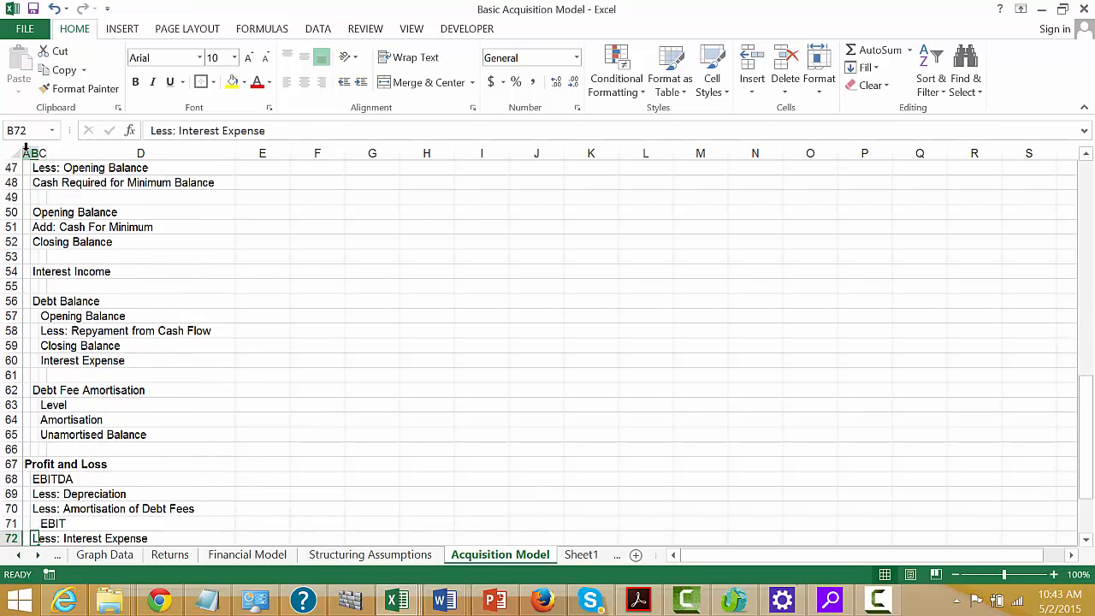
# - Enter the labels EBITDA in B79 and Less: Taxes in B80, directly below the Cash Flow heading
pyautogui.press('Up')
pyautogui.press('Up')
pyautogui.press('Up')
pyautogui.press('Up')
pyautogui.press('Up')
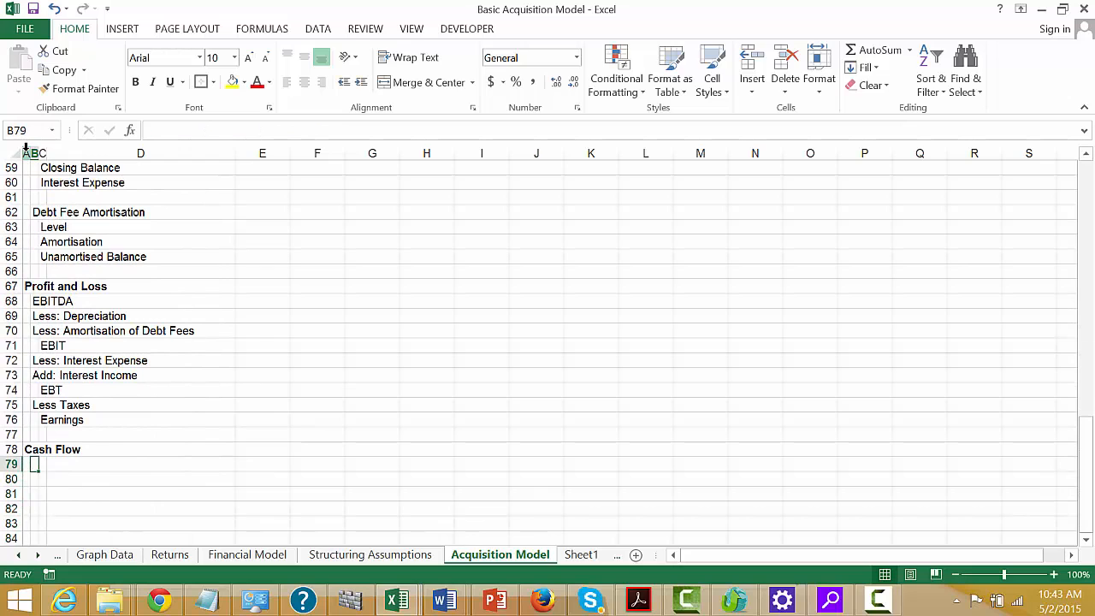
pyautogui.write('EBITDA')
pyautogui.press('Return')
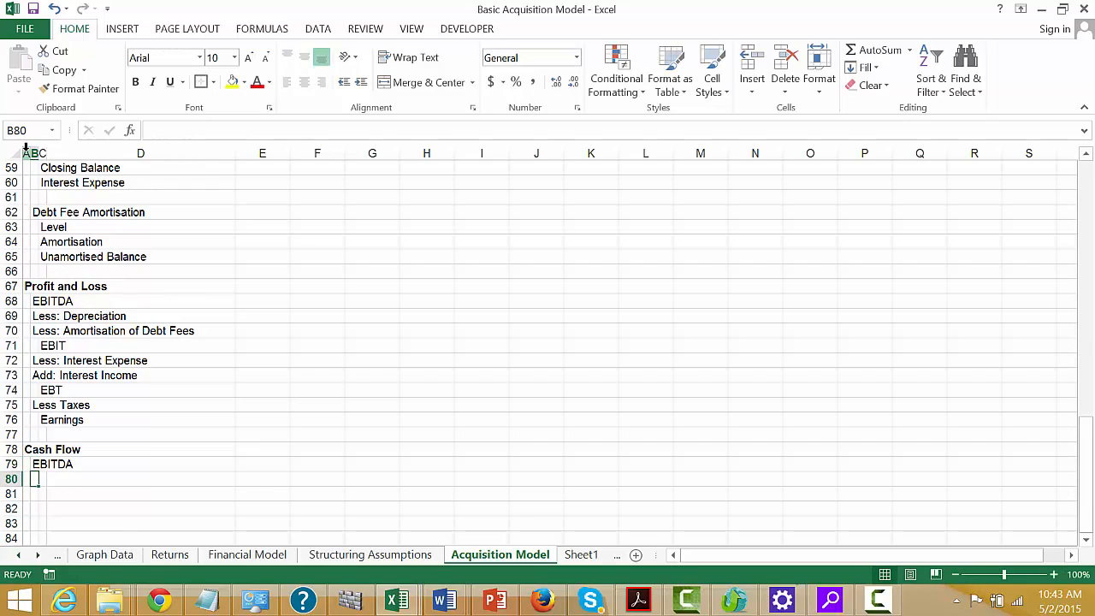
pyautogui.write('LEss')
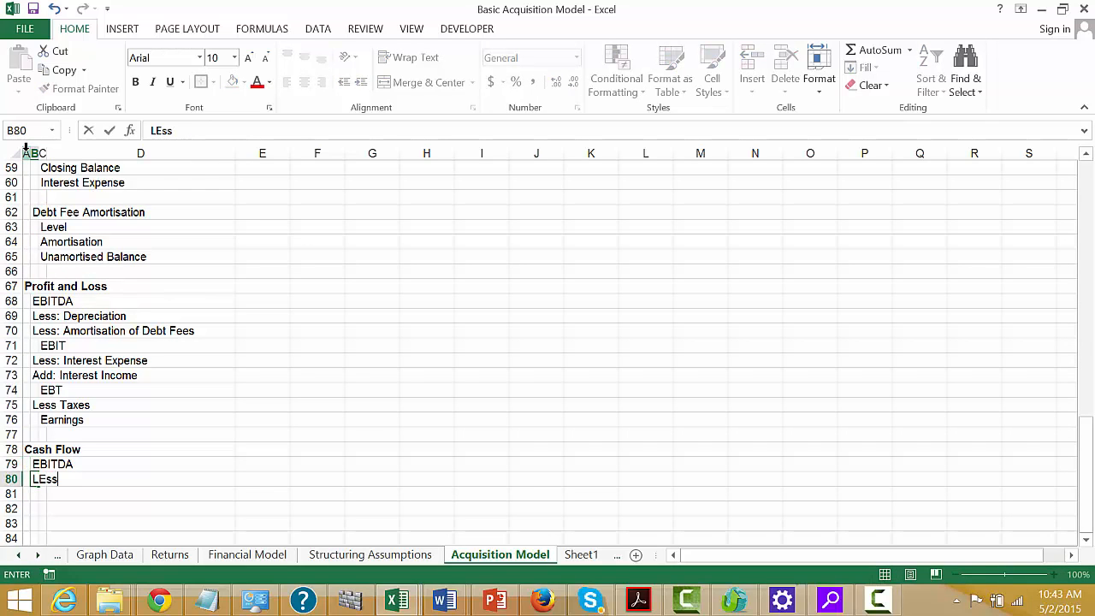
pyautogui.write(': Taxes')
pyautogui.press('Return')
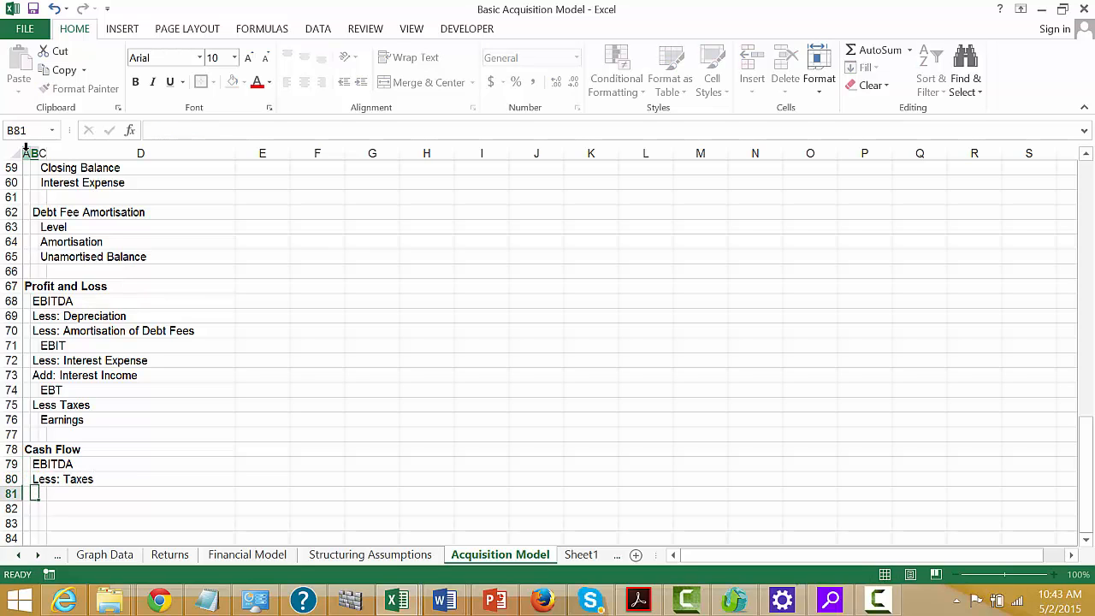
# - Add the labels Less: Capital Expenditures in B81 and Less: WC Changes in B82, below Less: Taxes
pyautogui.write('LE')
pyautogui.write('s:')
pyautogui.write('s: Cap')
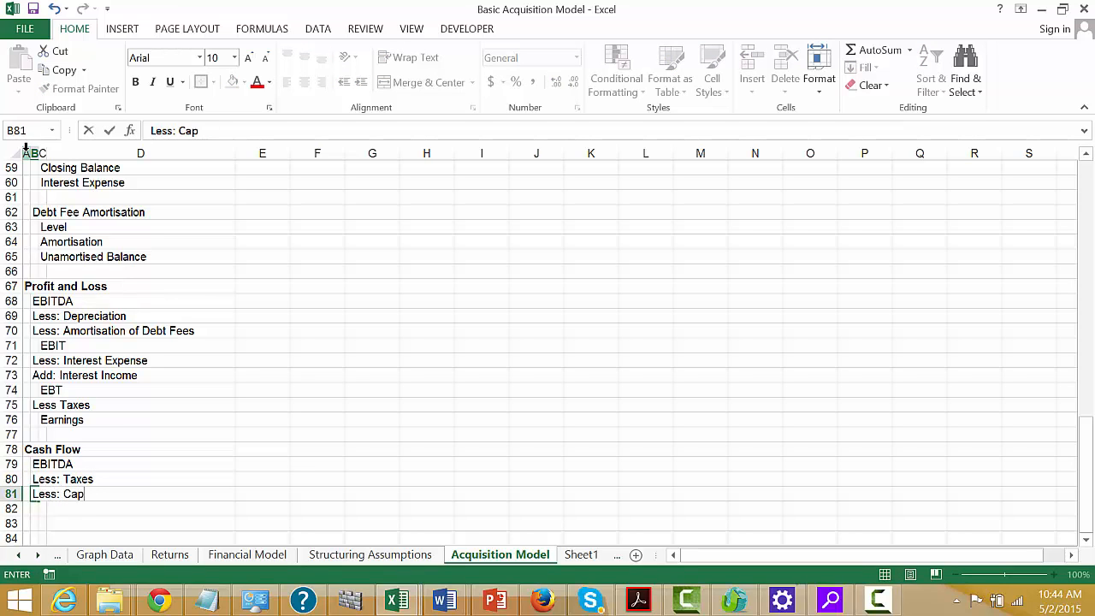
pyautogui.write('ital Expenditures')
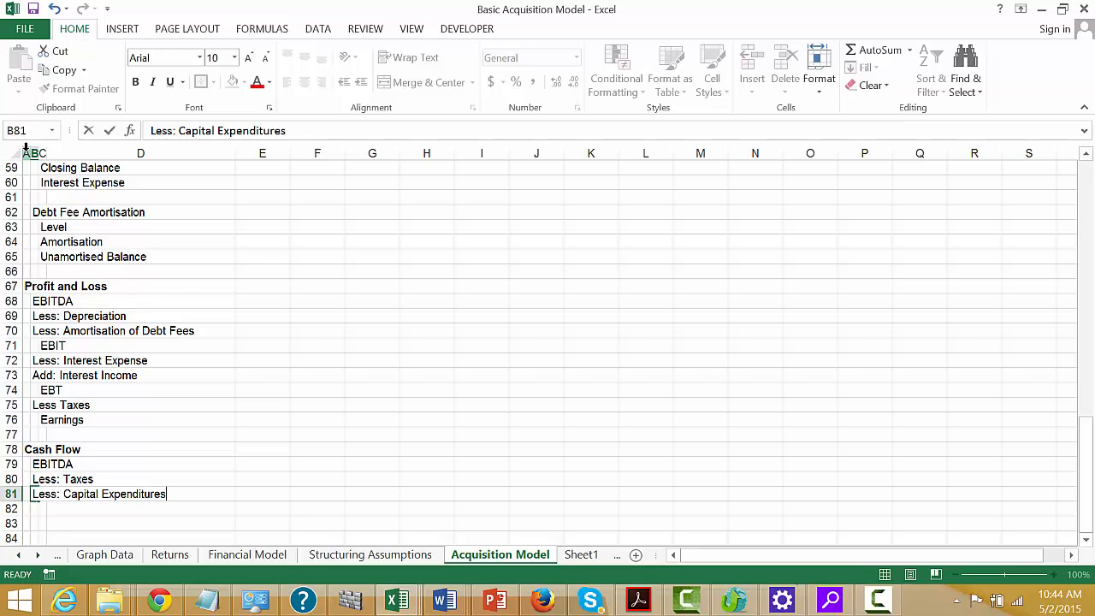
pyautogui.press('Return')
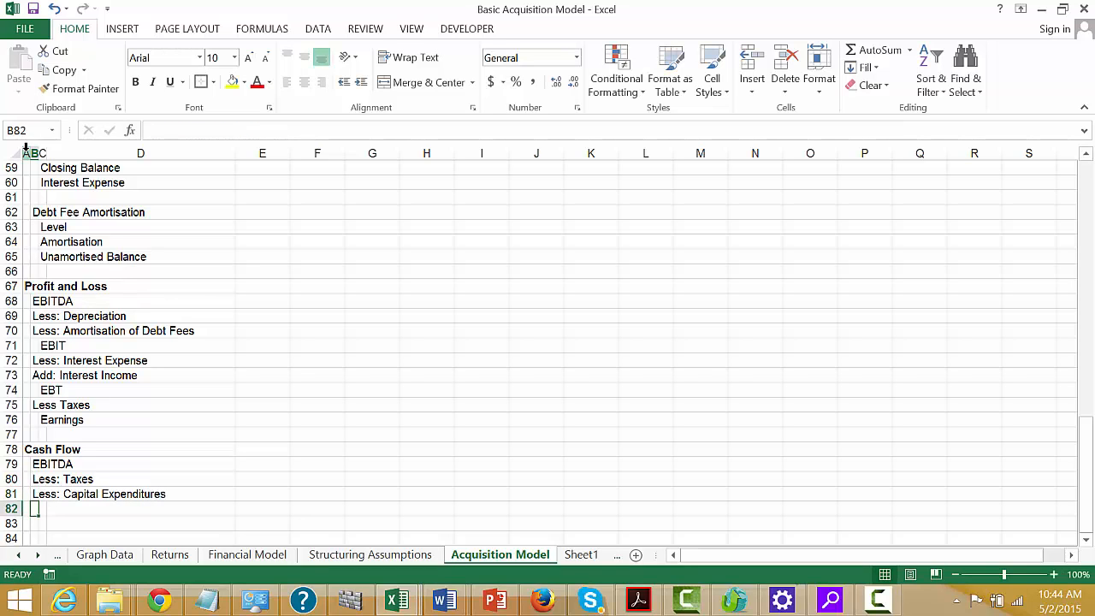
pyautogui.write('Le')
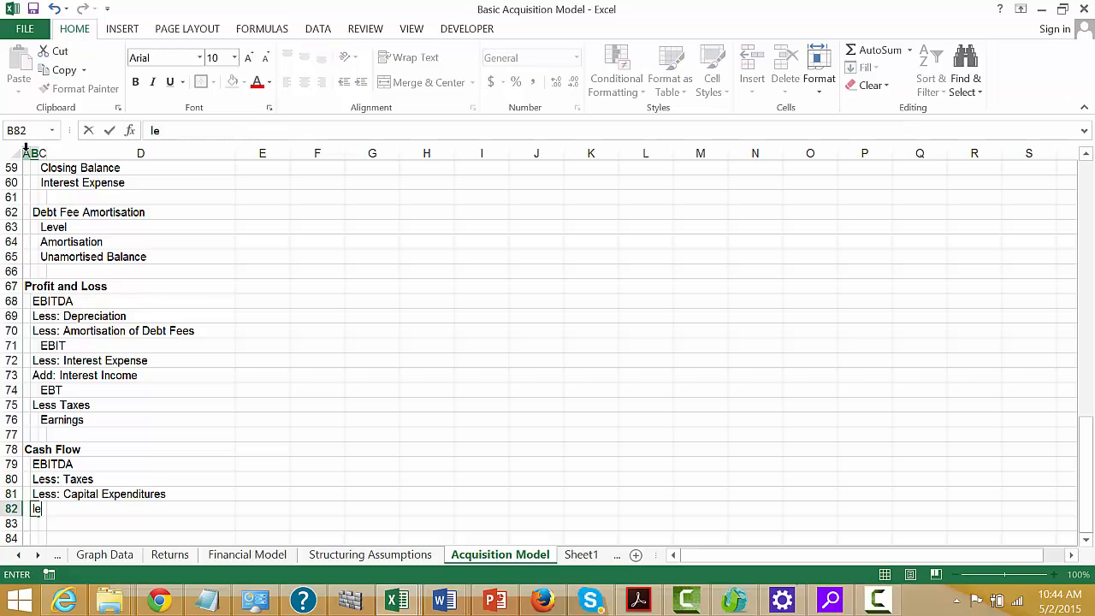
pyautogui.write('ss: WC Changes')
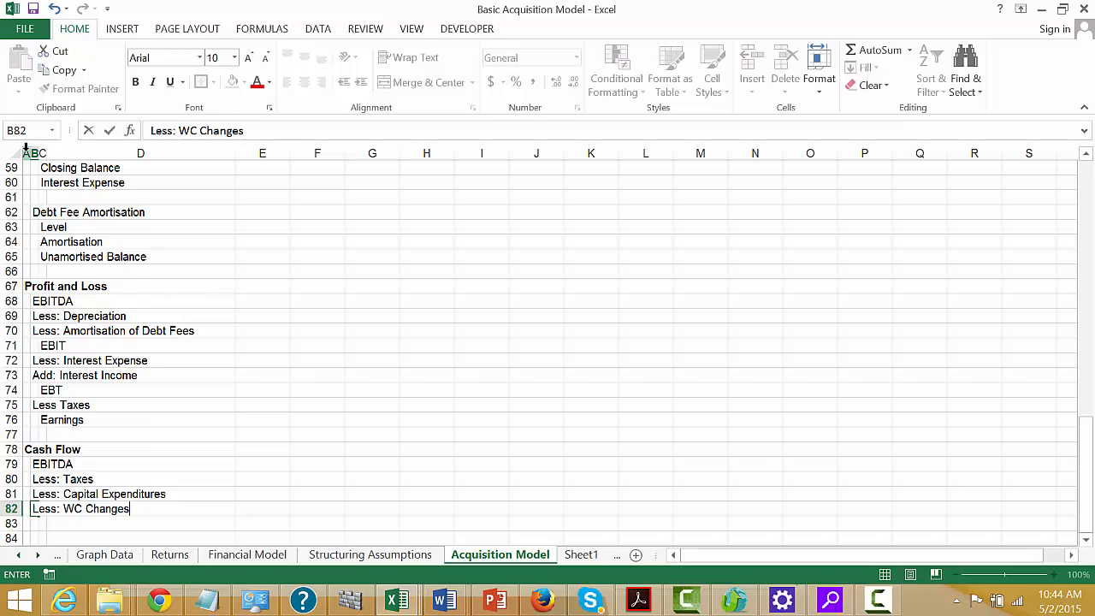
pyautogui.press('Return')
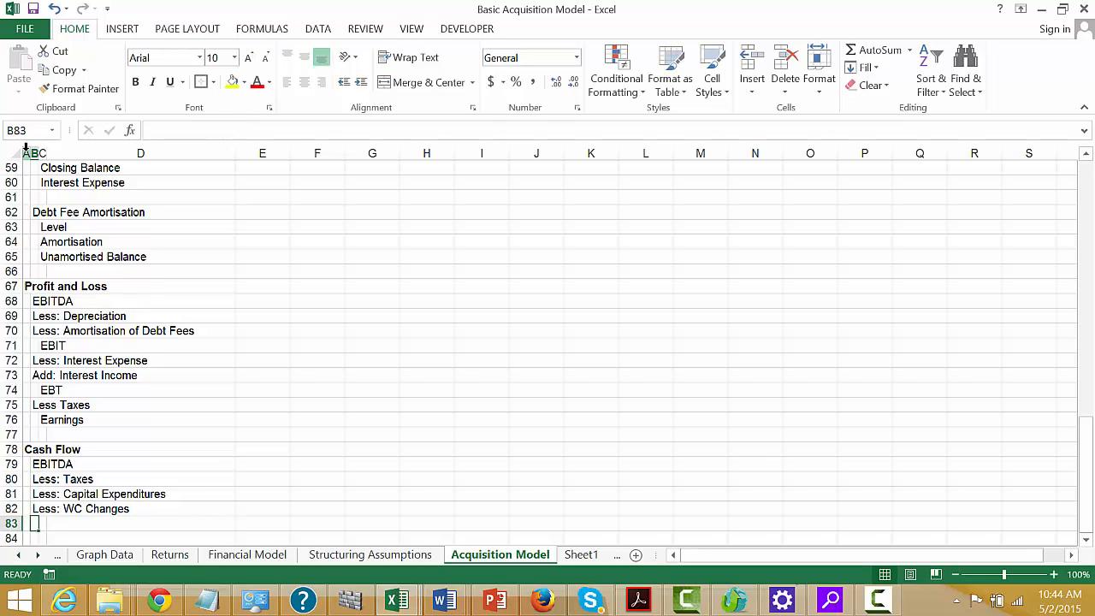
# - Add the label Add: Exit Proceeds in B83 of the Cash Flow section
pyautogui.write('Add')
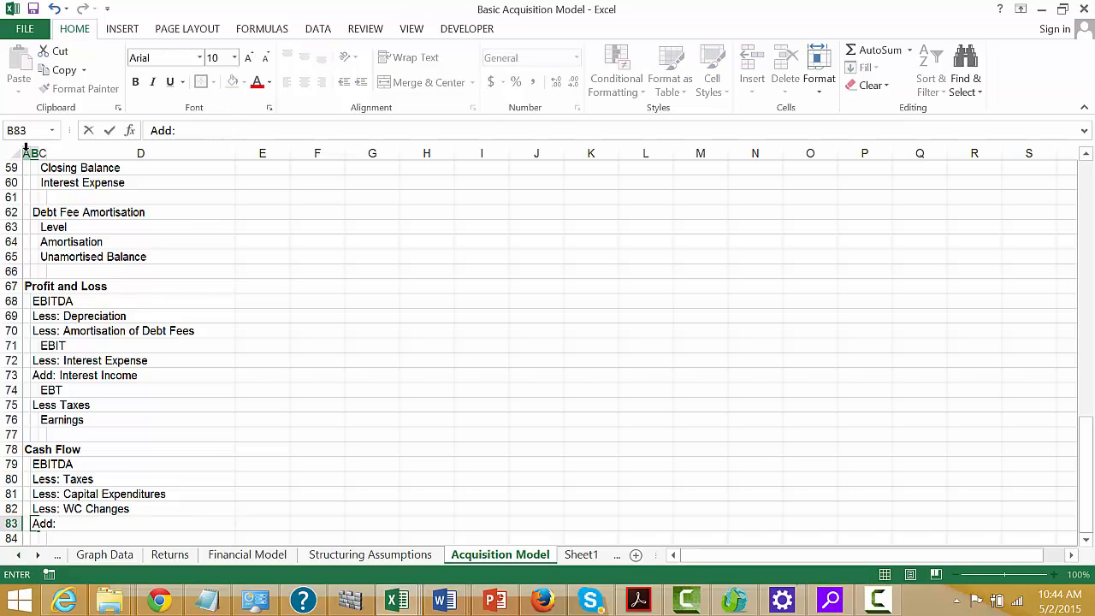
pyautogui.write(': Exot')
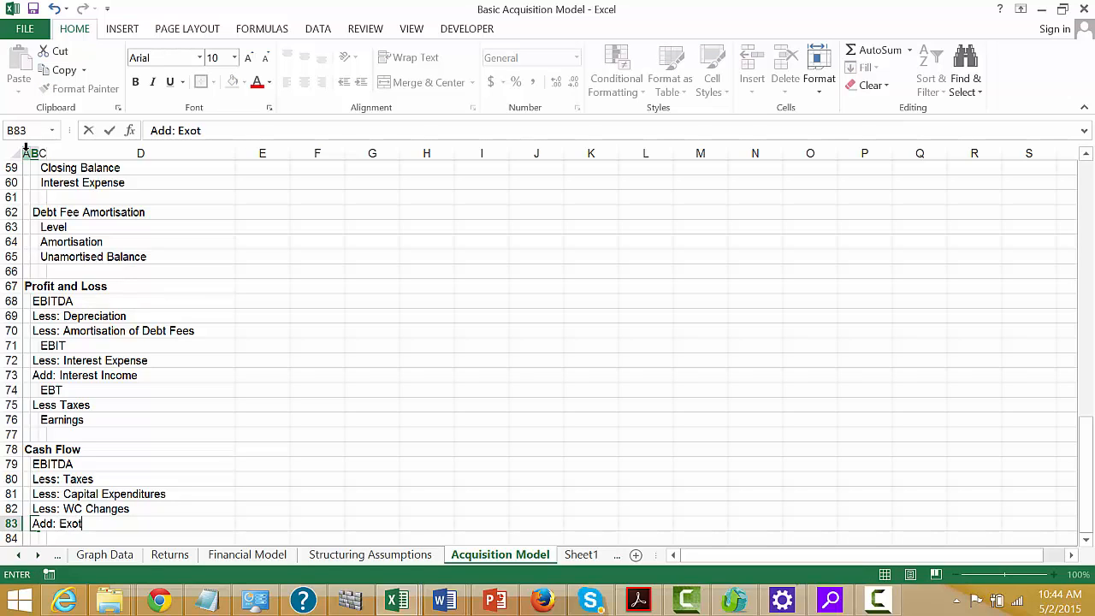
pyautogui.write(' Proceed')
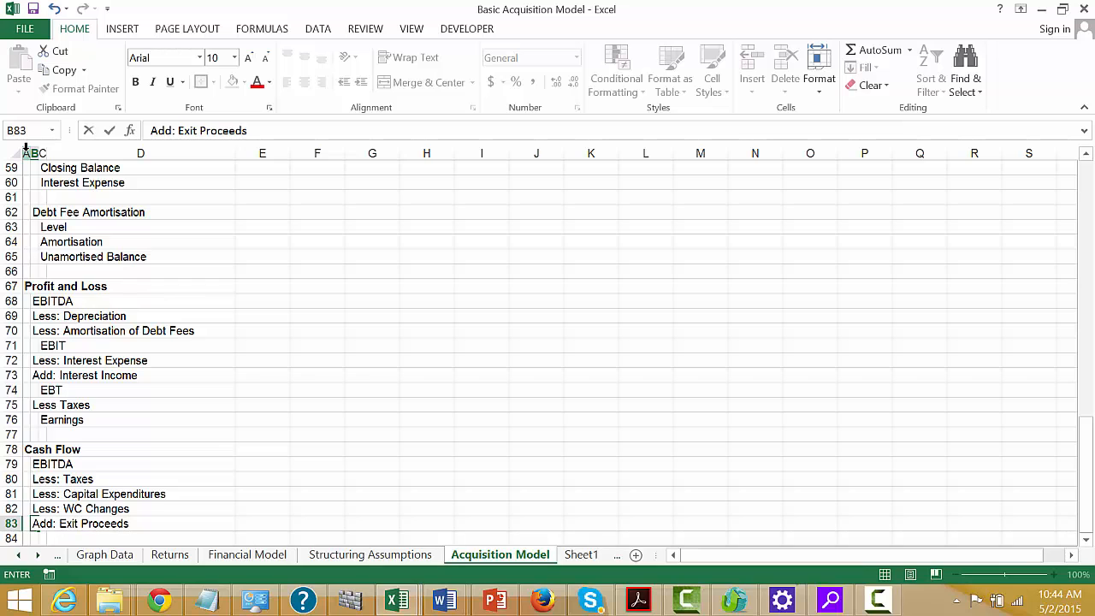
pyautogui.write('s')
pyautogui.press('Return')
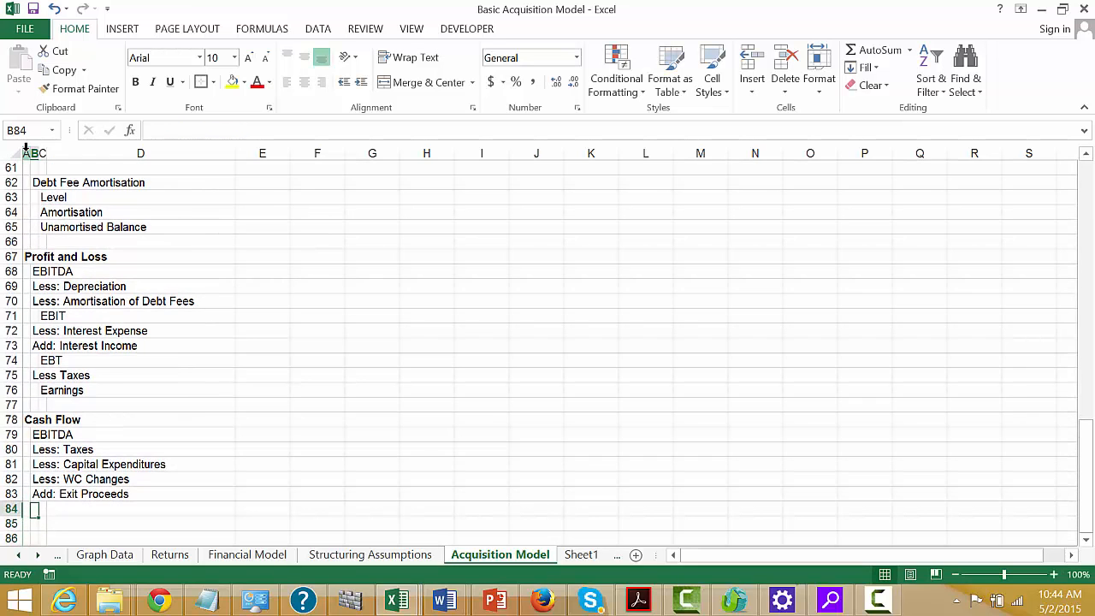
# - Enter the indented subtotal label Operating Income in C84, below Add: Exit Proceeds
pyautogui.press('Right')
pyautogui.write('Op')
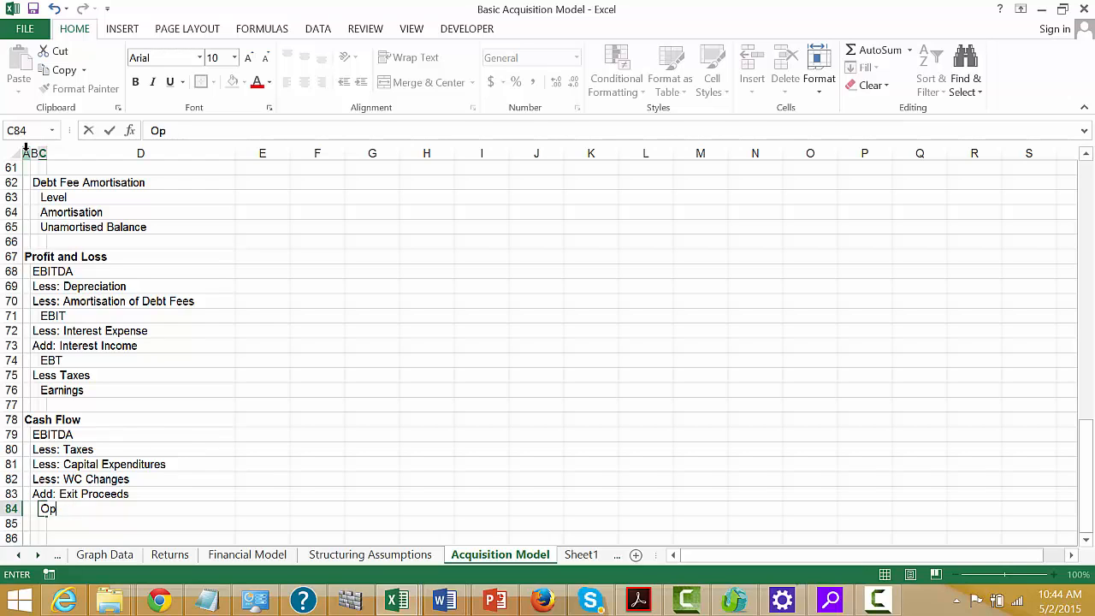
pyautogui.write('erating In')
pyautogui.write('come')
pyautogui.press('Return')
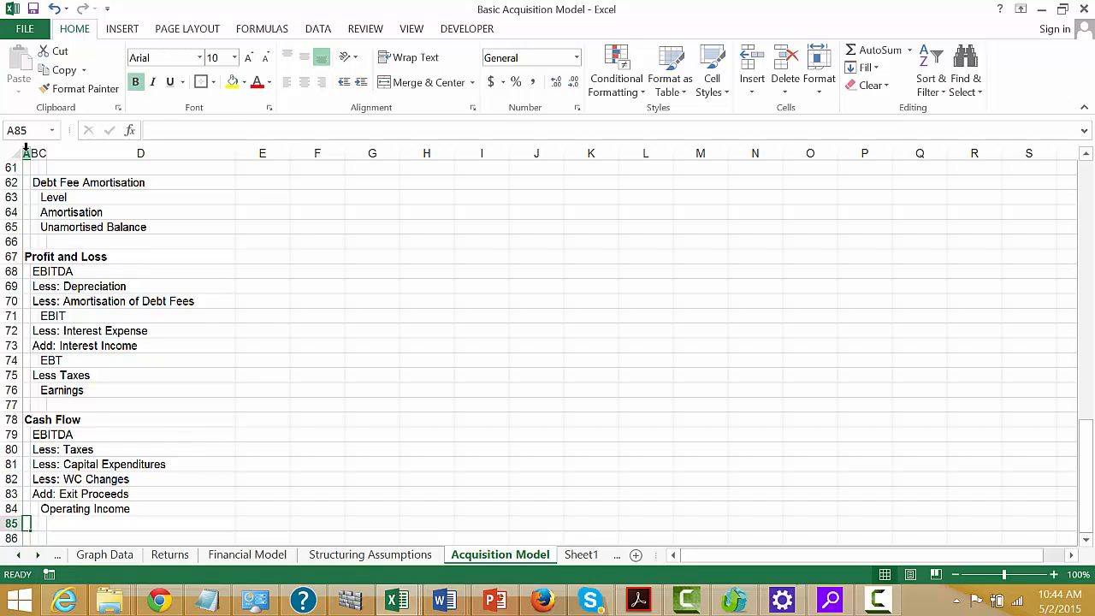
pyautogui.press('Down')
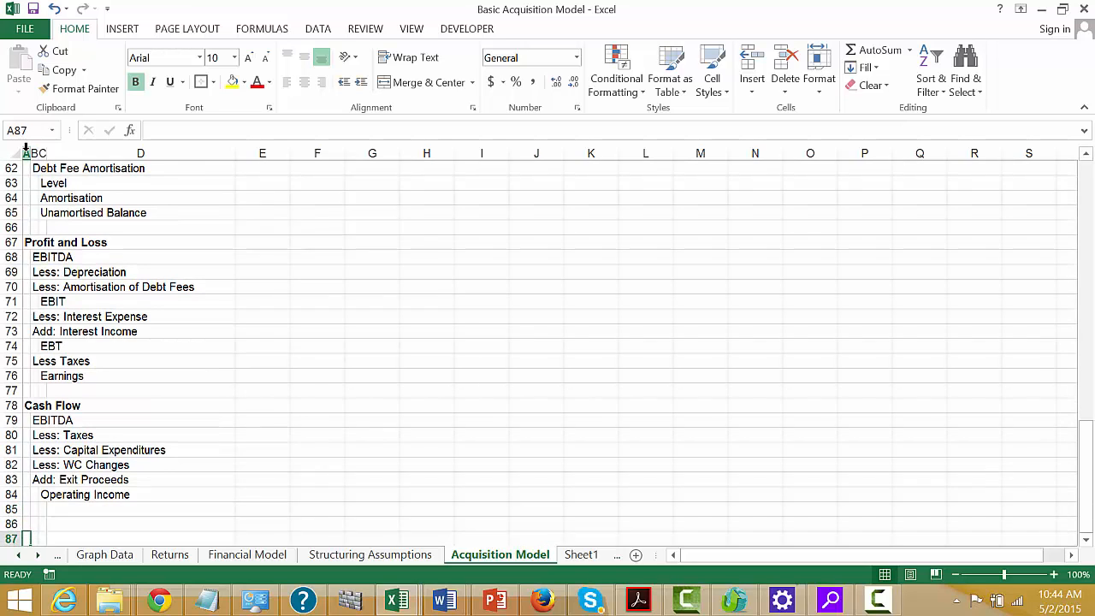
pyautogui.press('Up')
pyautogui.press('Up')
pyautogui.press('Up')
pyautogui.press('Up')
pyautogui.press('Up')
pyautogui.press('Down')
pyautogui.press('Down')
pyautogui.press('Down')
pyautogui.press('Down')
pyautogui.press('Down')
pyautogui.press('Down')
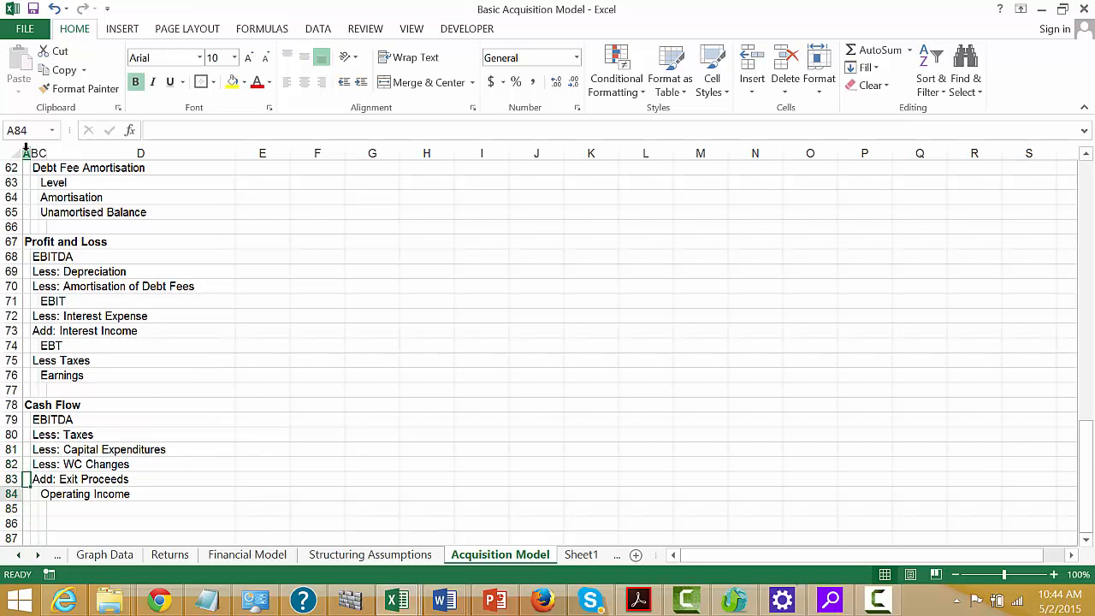
# - Enter the label Less: Interest Expense in B85, below Operating Income
pyautogui.press('Up')
pyautogui.press('Up')
pyautogui.press('Right')
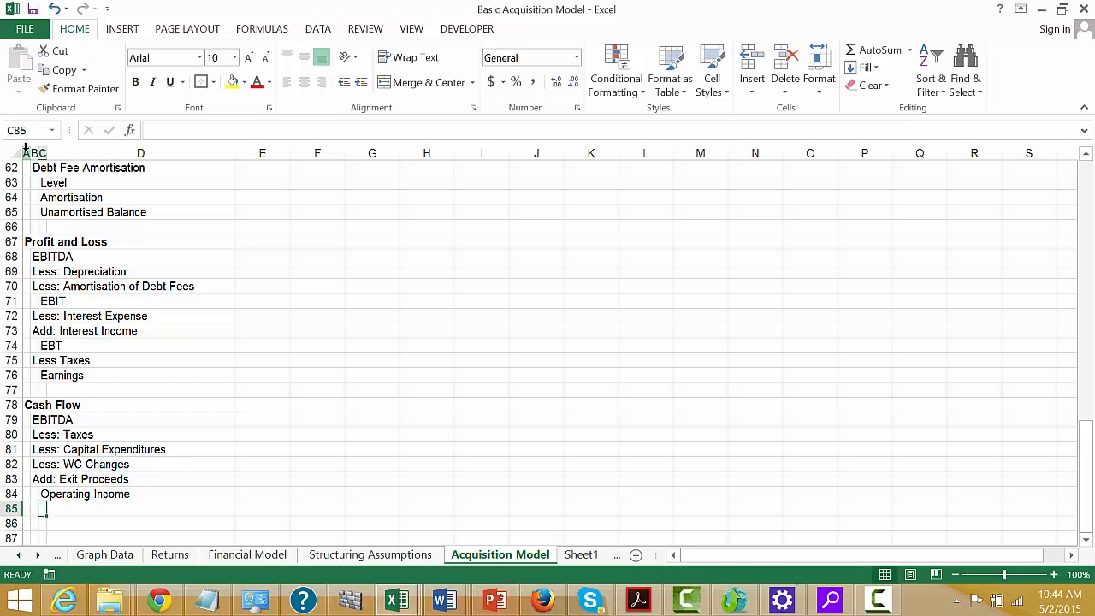
pyautogui.write('Le')
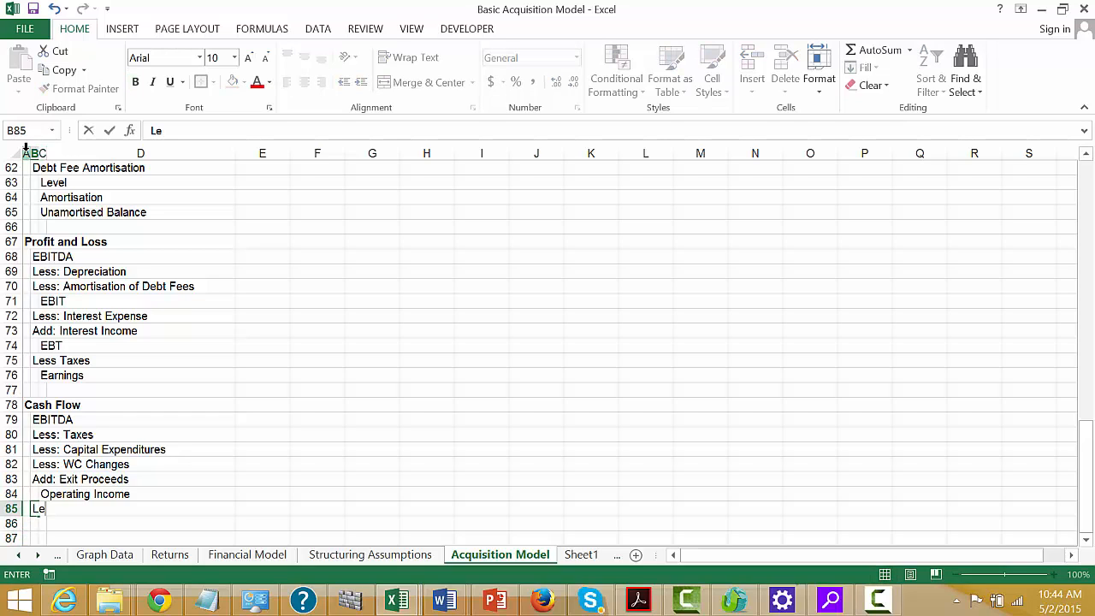
pyautogui.write('ss: Interest Exoense')
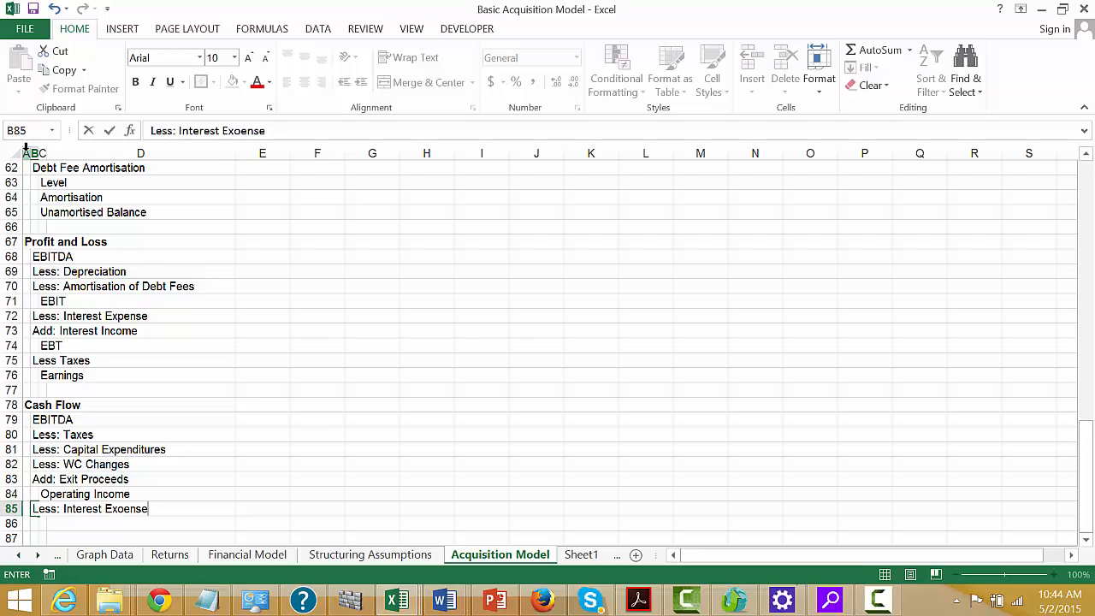
pyautogui.press('BackSpace')
pyautogui.press('BackSpace')
pyautogui.press('BackSpace')
pyautogui.write('pense')
pyautogui.press('Return')
# - Enter the label Add: Interest Income in B86, below Less: Interest Expense
pyautogui.write('Add: ')
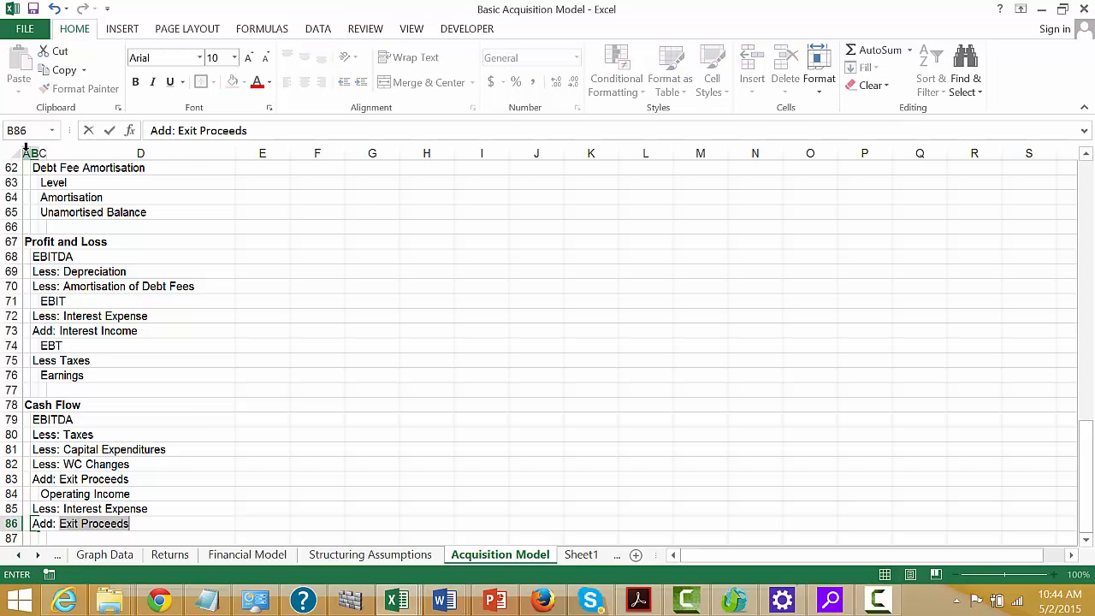
pyautogui.write('Interes')
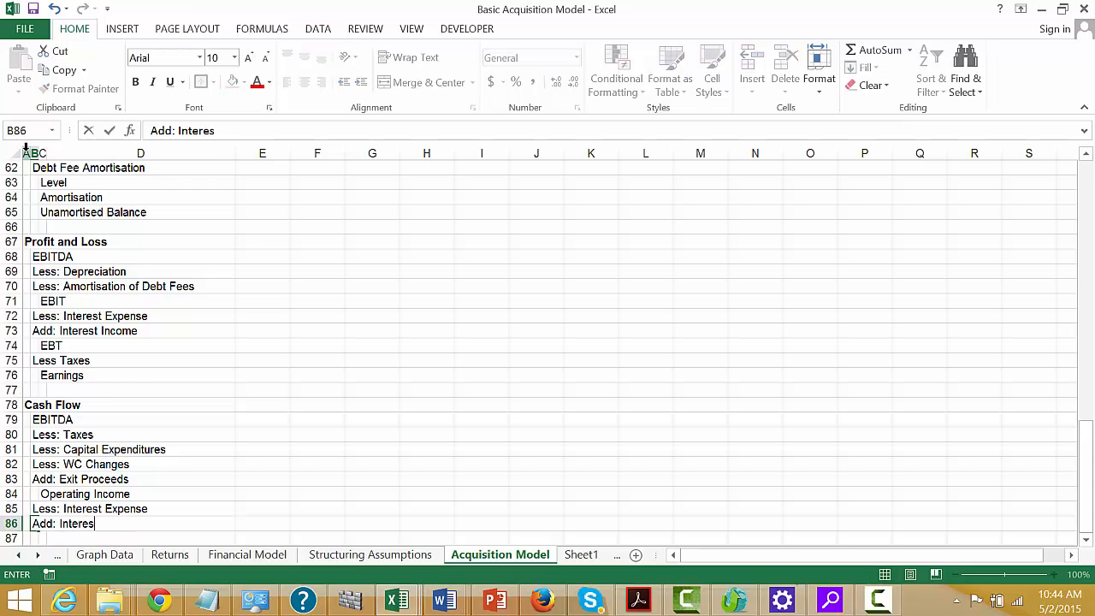
pyautogui.write('t Income')
pyautogui.press('Return')
pyautogui.press('Return')
pyautogui.press('Return')
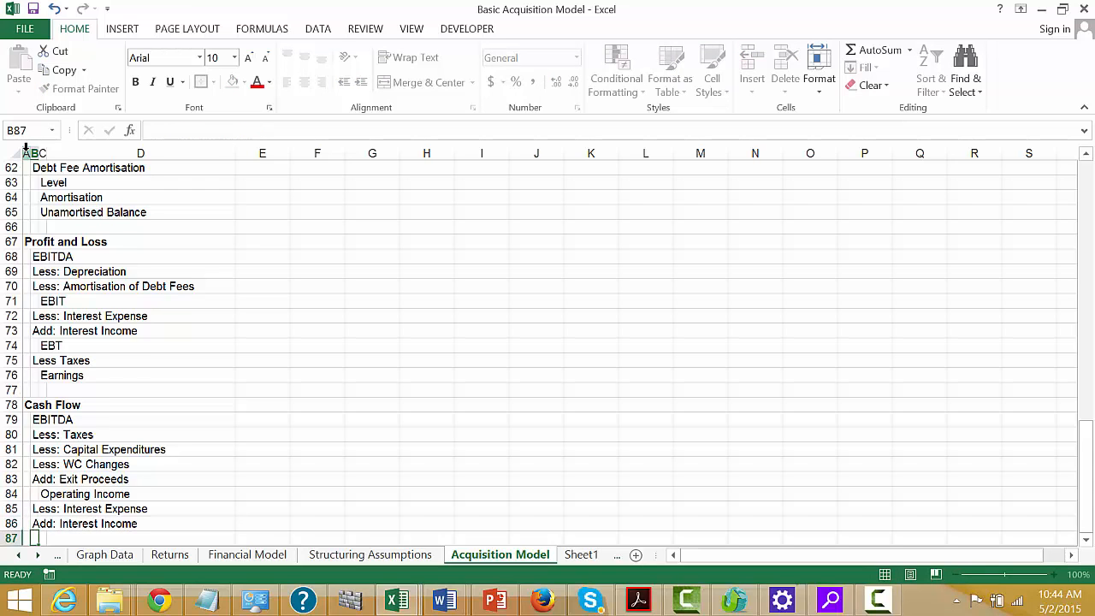
# - Enter the indented subtotal label Net Cash Flow in C87, below Add: Interest Income
pyautogui.press('Up')
pyautogui.press('Up')
pyautogui.press('Right')
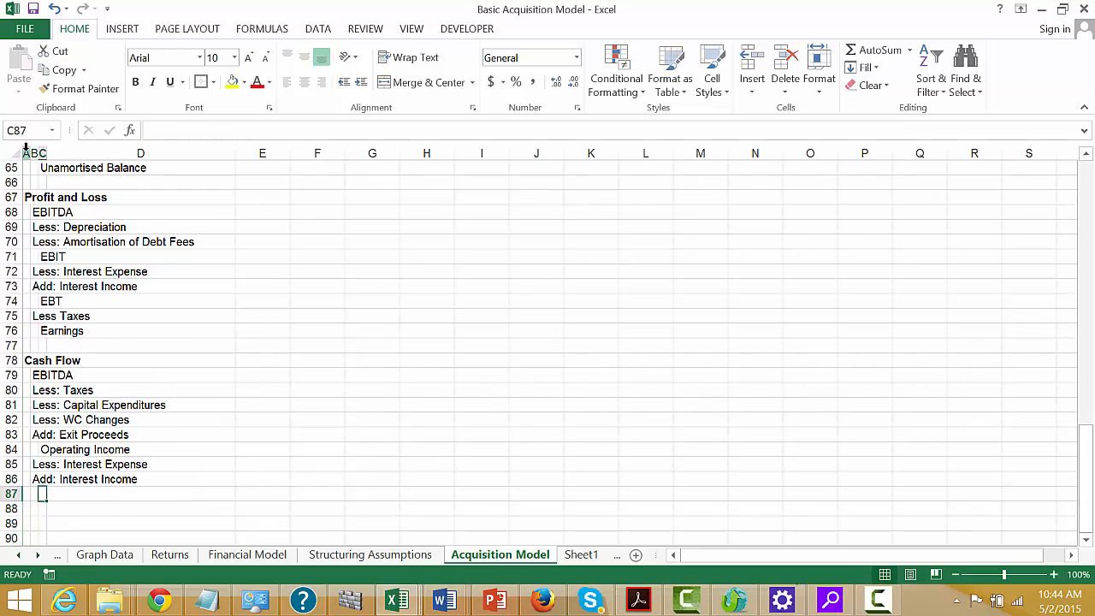
pyautogui.write('Cas')
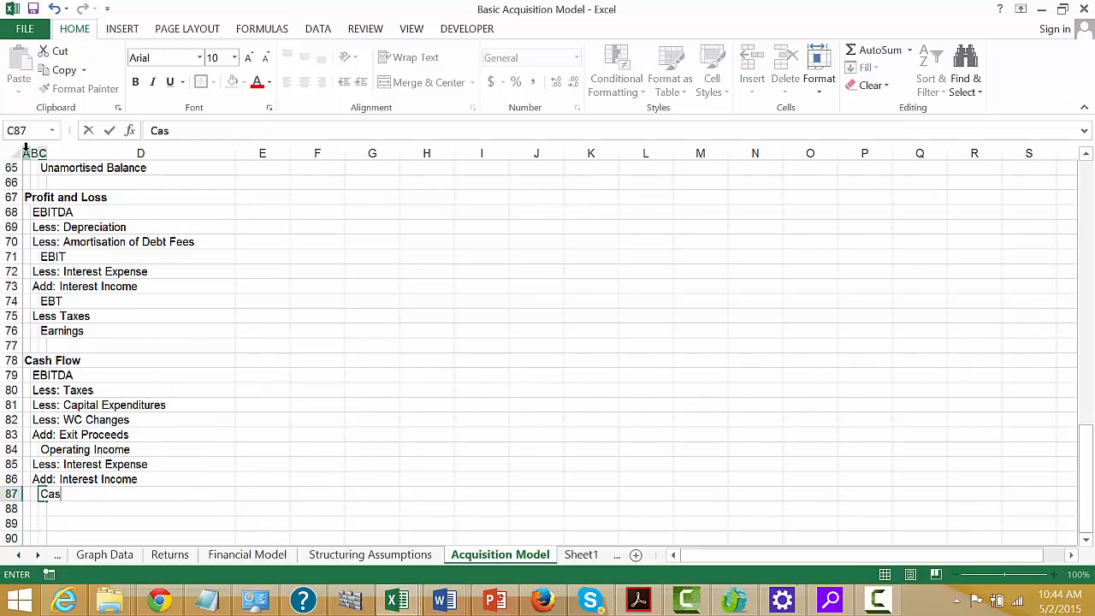
pyautogui.press('BackSpace')
pyautogui.press('BackSpace')
pyautogui.press('BackSpace')
pyautogui.write('Net Cash ')
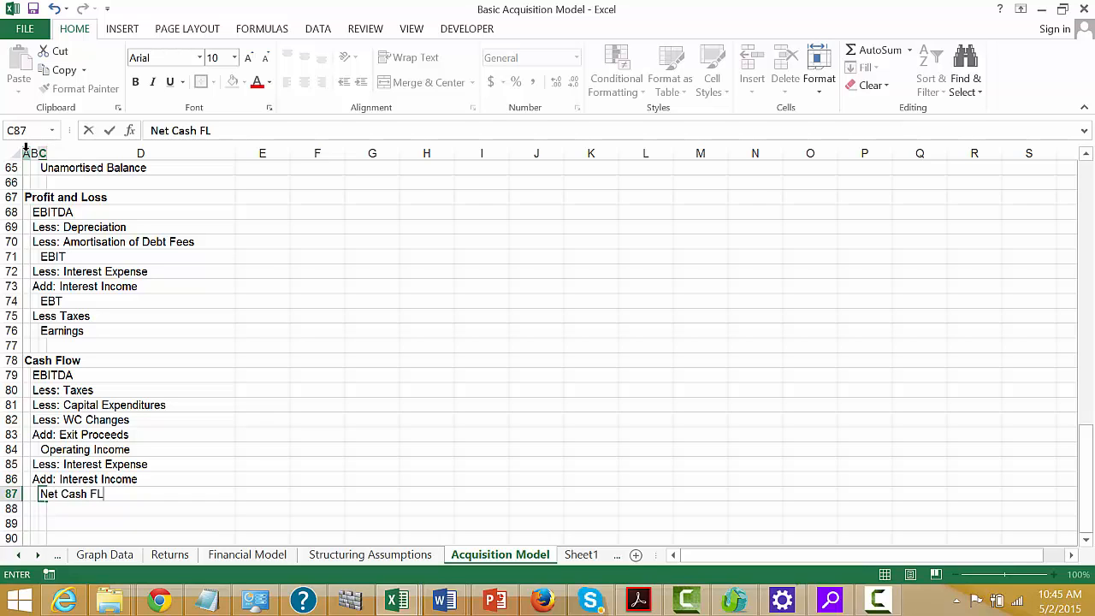
pyautogui.write('Flow')
pyautogui.press('Return')
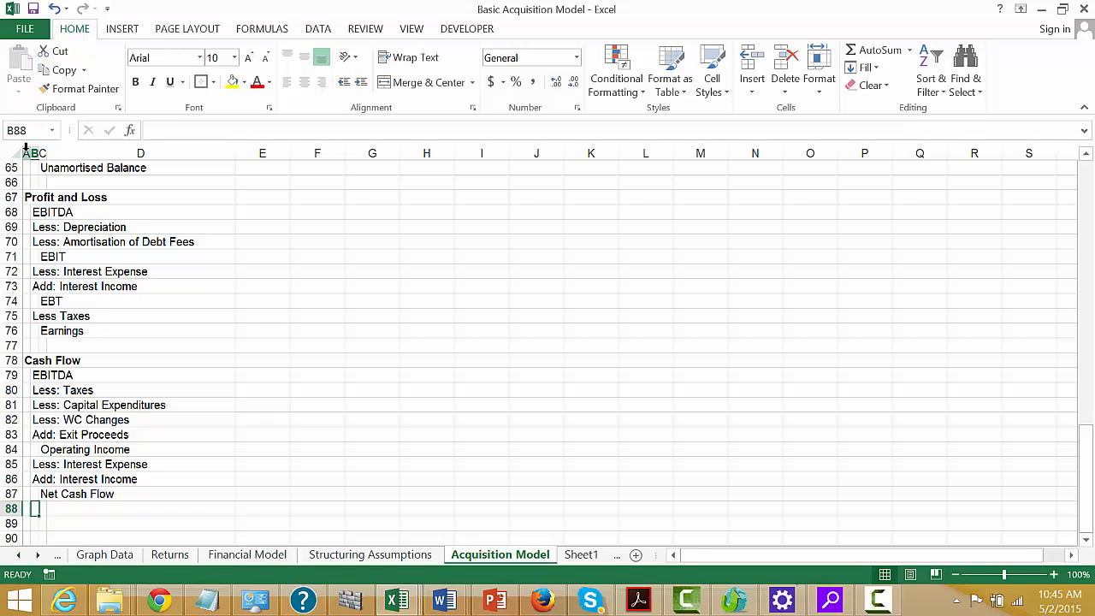
# - Enter the label Less: Operating Cash Required in B88, below Net Cash Flow
pyautogui.write('Less:')
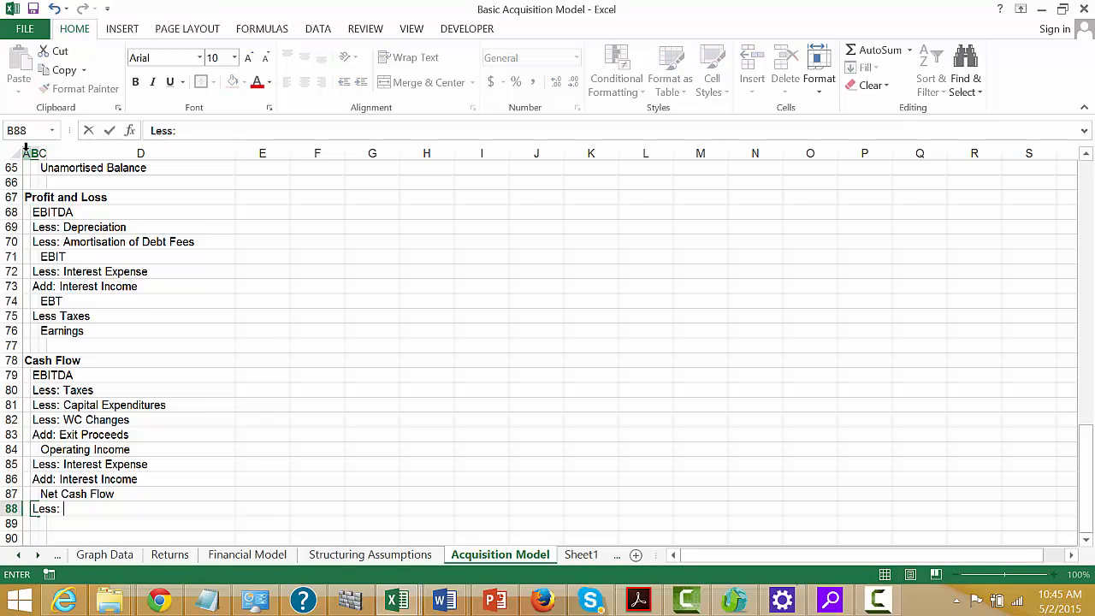
pyautogui.write(' Operating ')
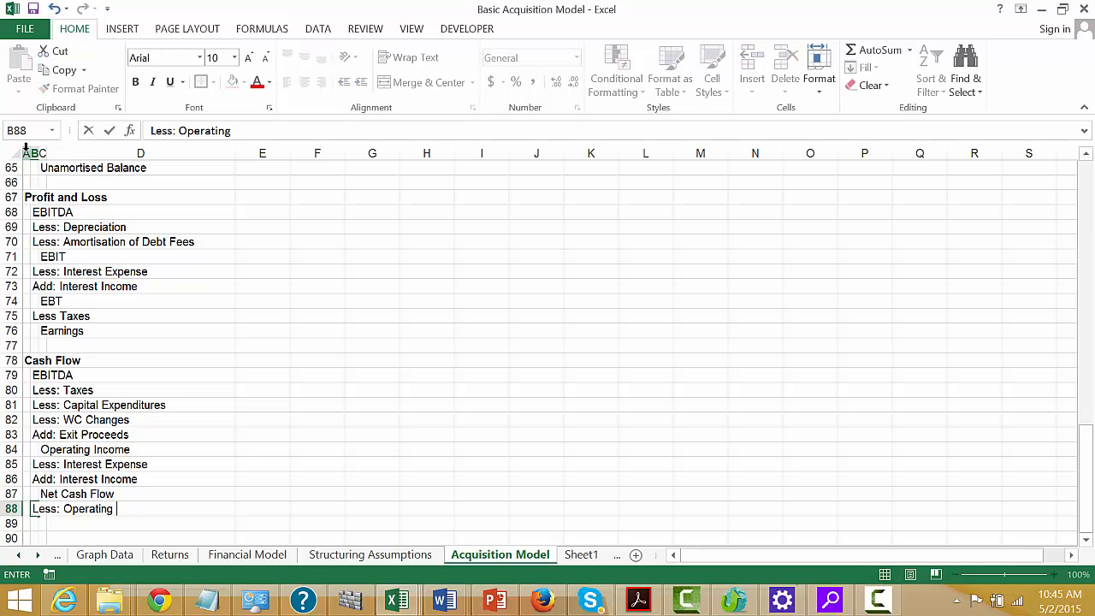
pyautogui.write('cCah')
pyautogui.write('h Requ')
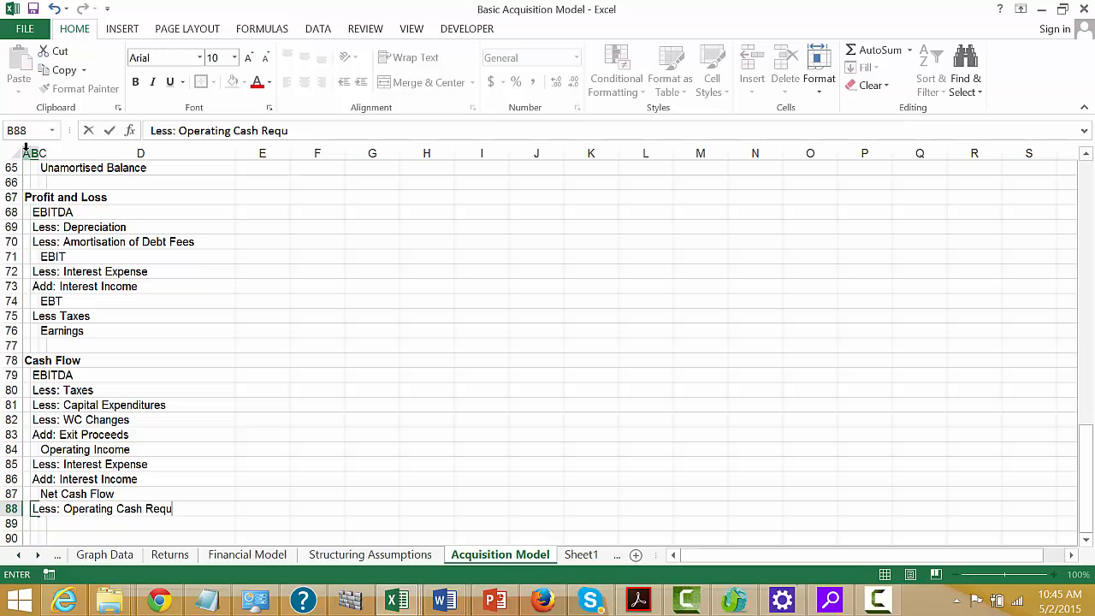
pyautogui.write('ired')
pyautogui.press('Return')
# - Enter the indented subtotal label Cash Flow for Debt Repayment in C89, below Less: Operating Cash Required
pyautogui.press('Up')
pyautogui.press('Down')
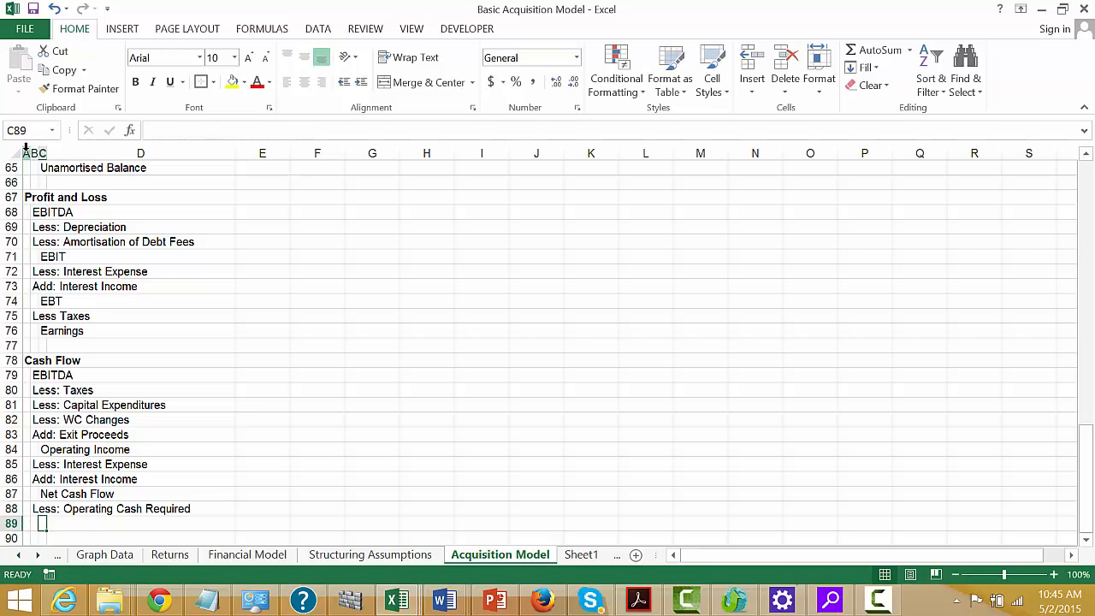
pyautogui.press('Up')
pyautogui.press('Right')
pyautogui.press('Up')
pyautogui.press('Up')
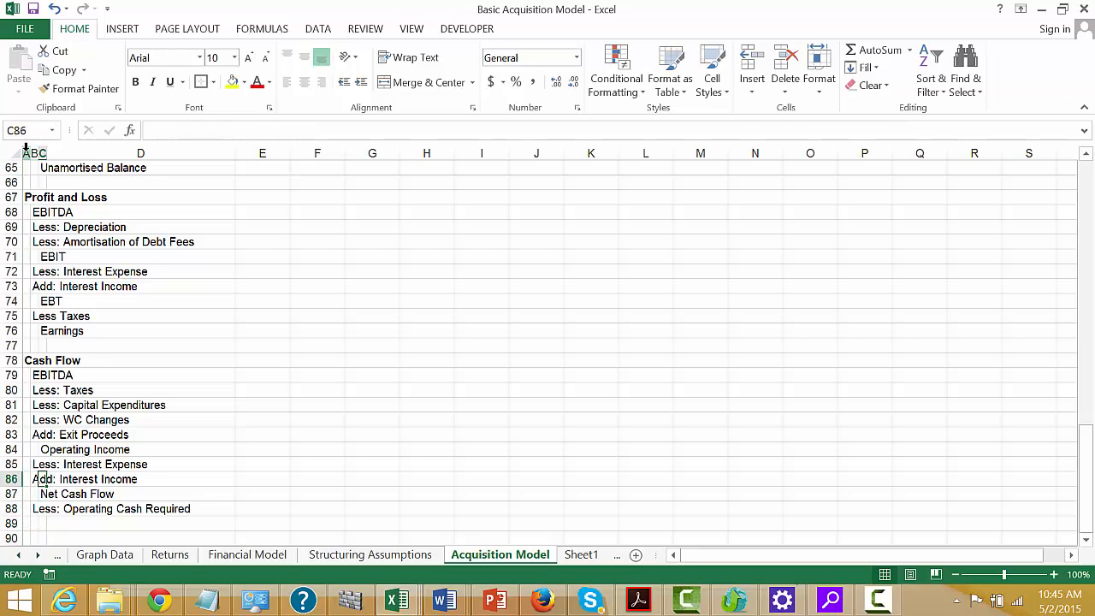
pyautogui.press('Down')
pyautogui.press('Down')
pyautogui.press('Down')
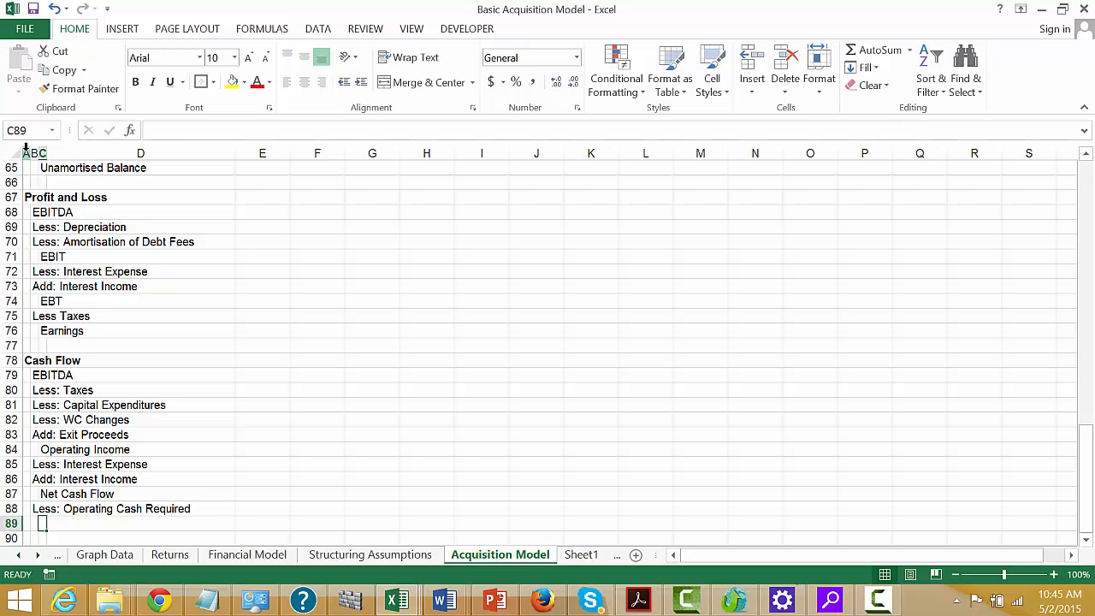
pyautogui.write('Ca')
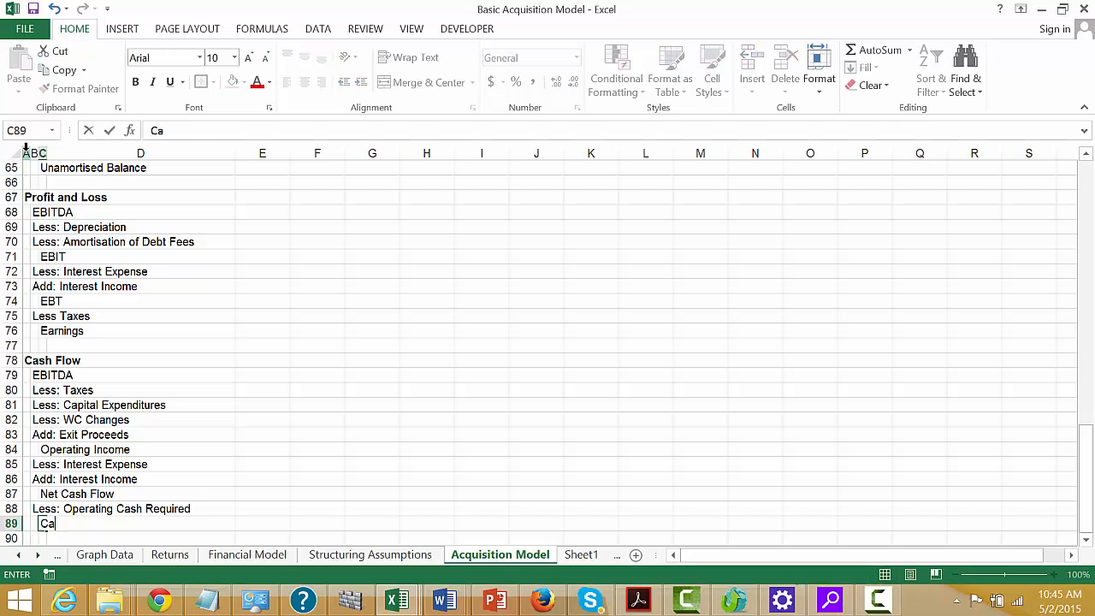
pyautogui.write('sh Flow for')
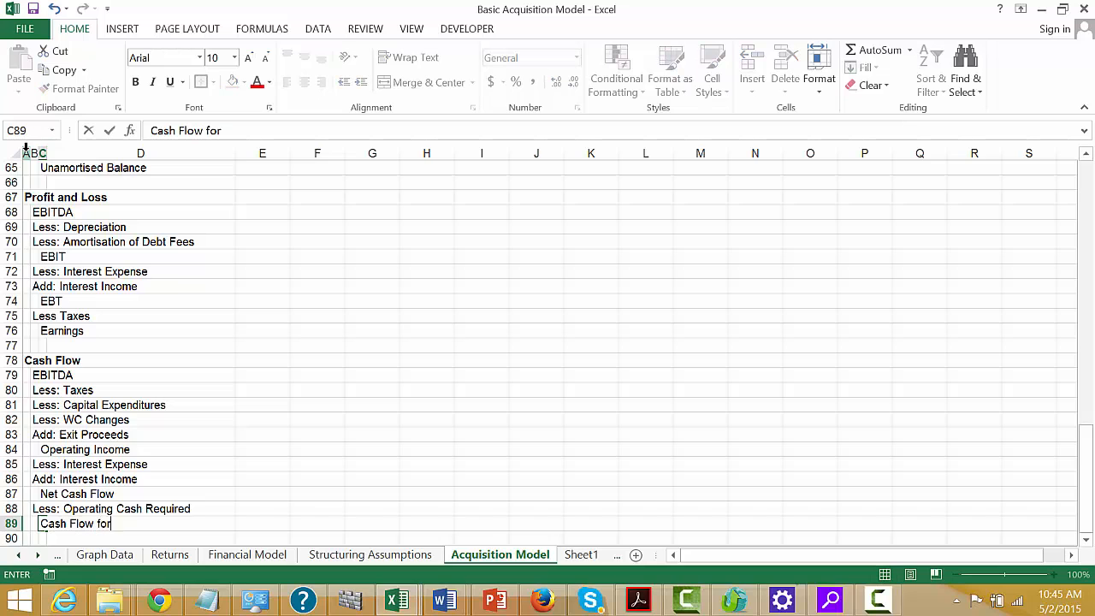
pyautogui.write(' Debt Repayment')
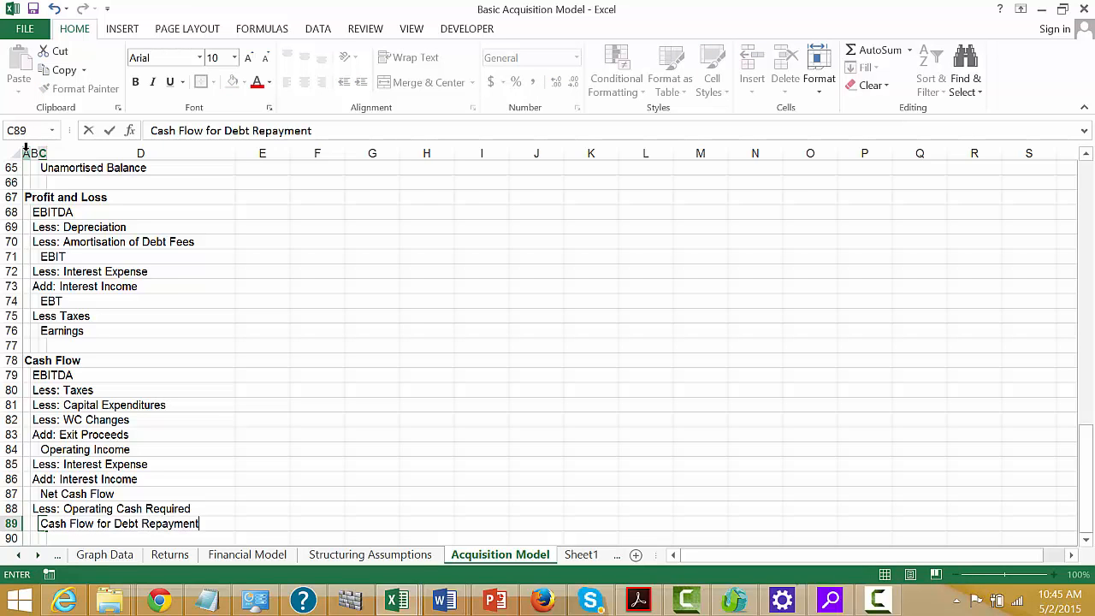
pyautogui.press('Return')
# - Enter the label Less: Debt Repayment in B90, below Cash Flow for Debt Repayment, correcting its spelling
pyautogui.scroll(-1, 26, 150)
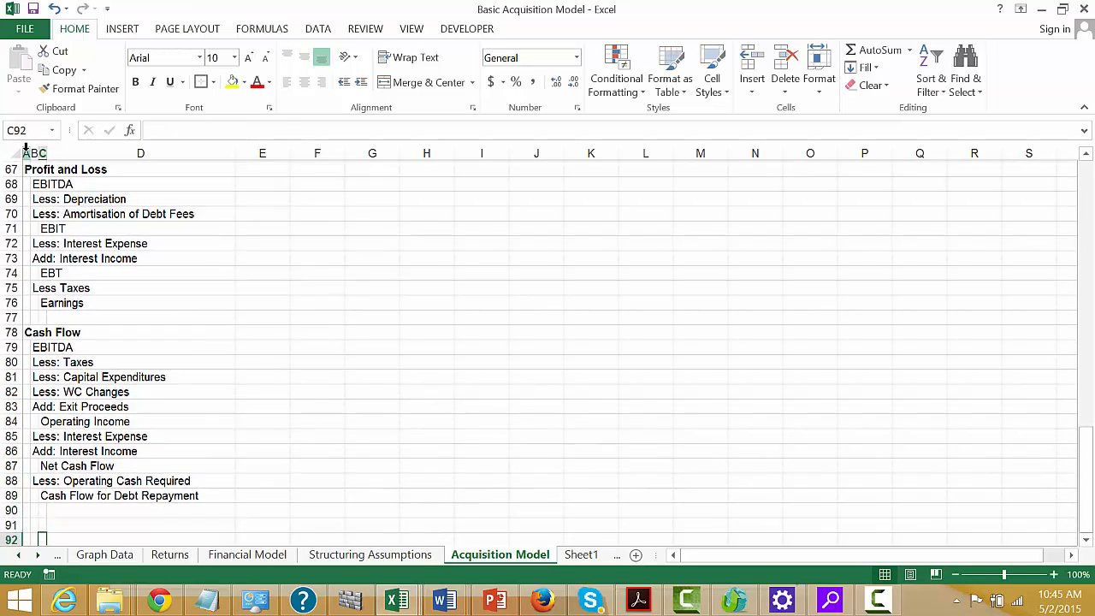
pyautogui.press('Left')
pyautogui.write('Less:')
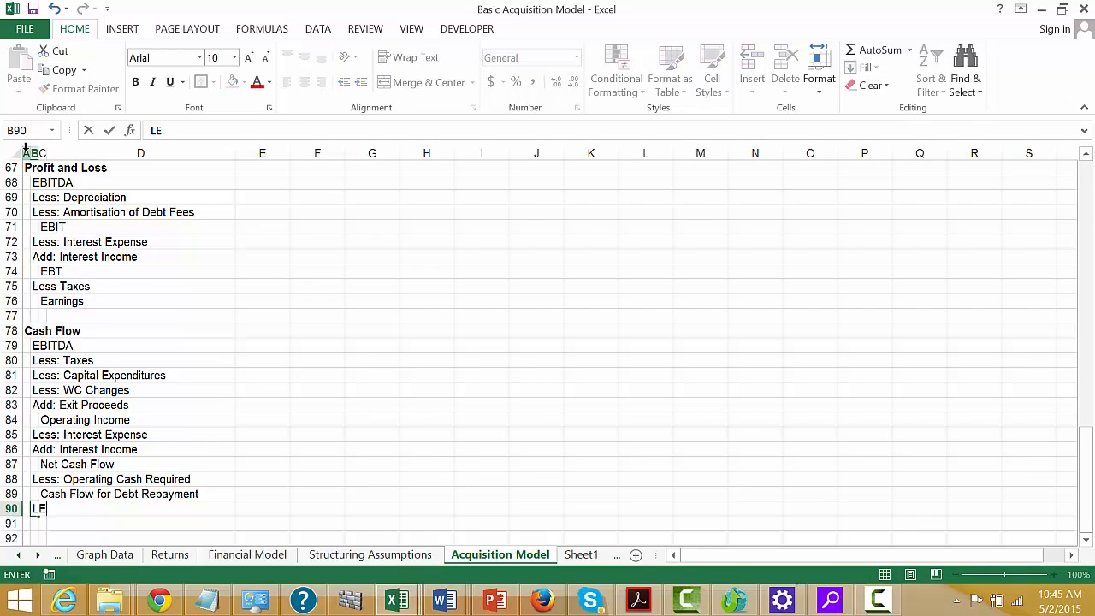
pyautogui.write(' Debt')
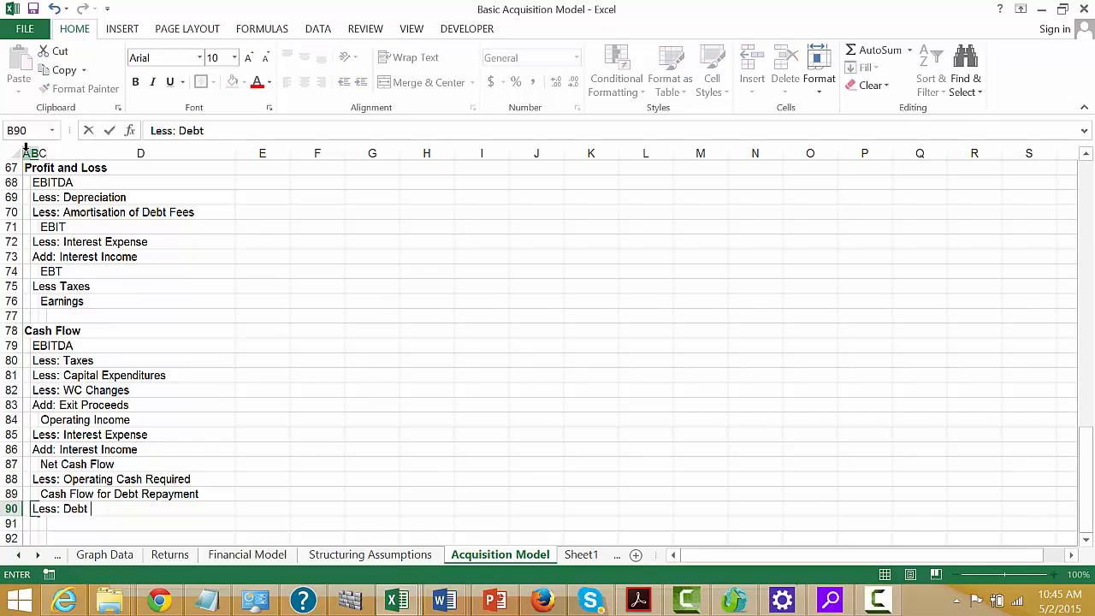
pyautogui.write(' Repaymetn')
pyautogui.press('Return')
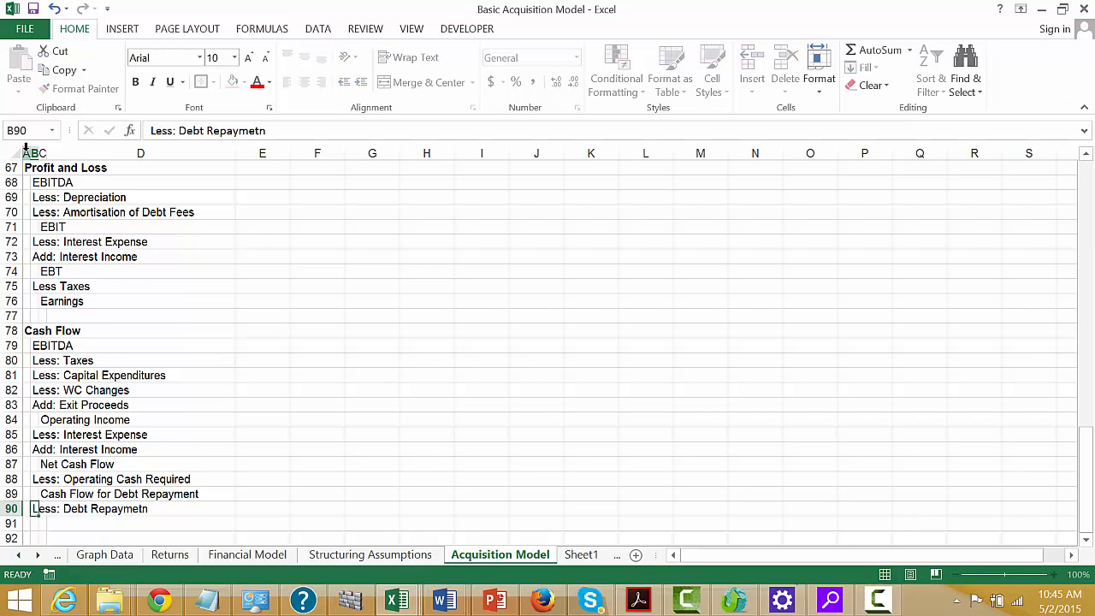
pyautogui.press('Up')
pyautogui.press('F2')
pyautogui.press('BackSpace')
pyautogui.press('BackSpace')
pyautogui.write('nt')
pyautogui.press('Return')
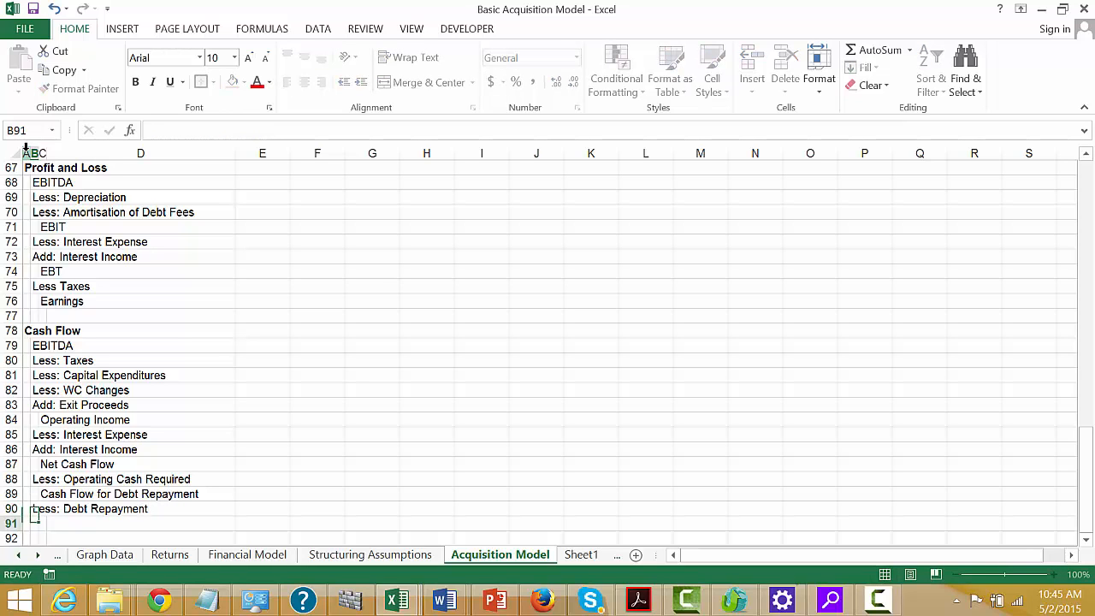
# - Insert two blank rows above the Cash Flow heading in row 78
pyautogui.press('Up')
pyautogui.press('Up')
pyautogui.press('Up')
pyautogui.press('Up')
pyautogui.press('Up')
pyautogui.press('Up')
pyautogui.press('Up')
pyautogui.press('Up')
pyautogui.press('Up')
pyautogui.press('Up')
pyautogui.press('Up')
pyautogui.press('Up')
pyautogui.press('Up')
pyautogui.press('Left')
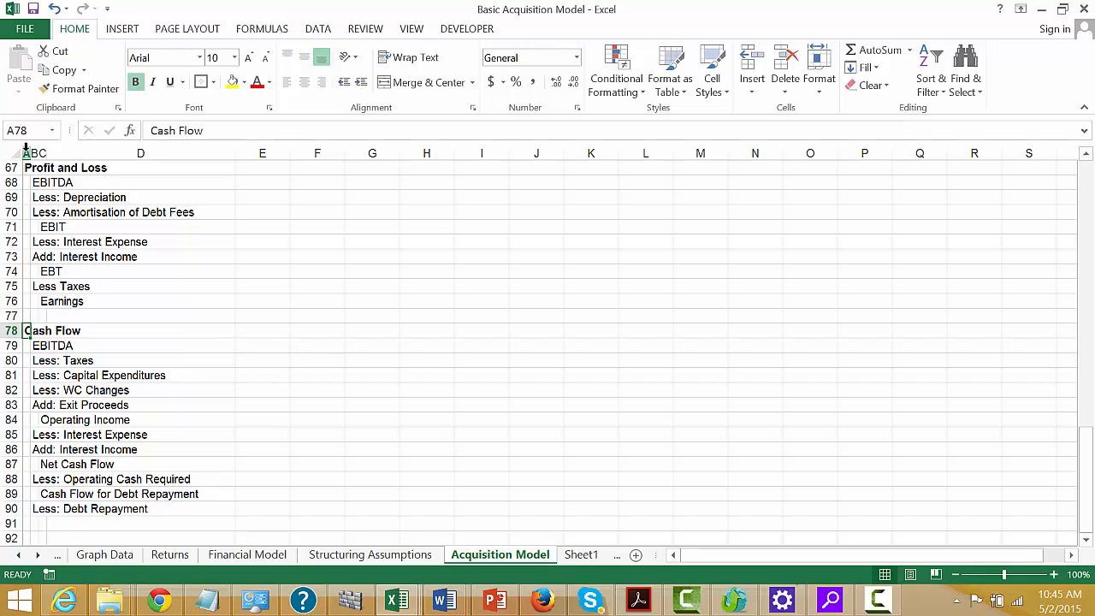
pyautogui.hotkey('shift', 'space')
pyautogui.hotkey('ctrl', '+')
pyautogui.hotkey('ctrl', '+')
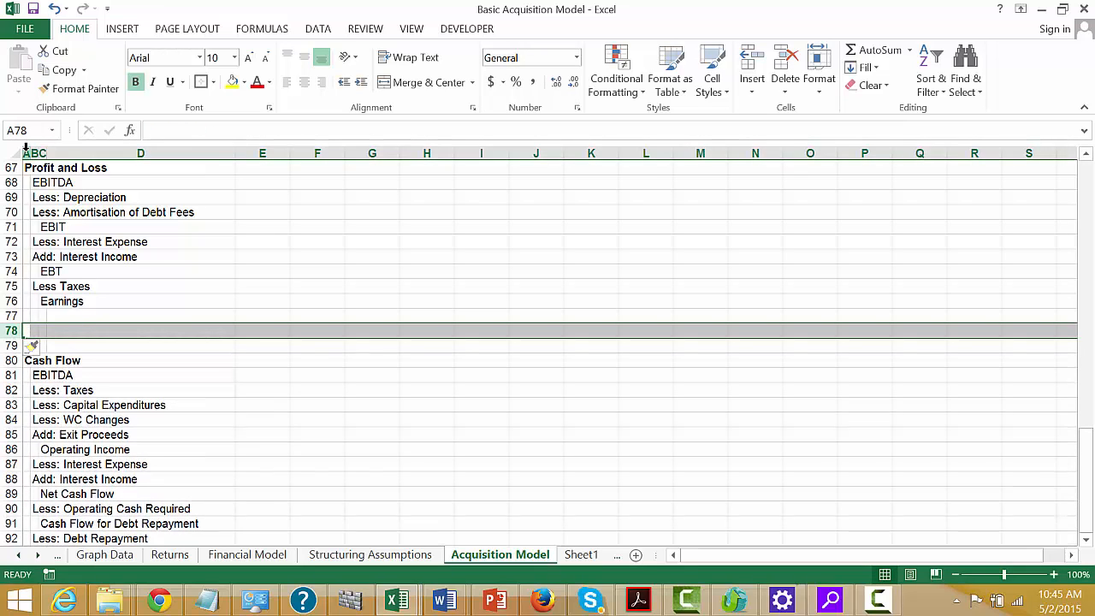
# - Delete the two blank rows just inserted above the Cash Flow heading
pyautogui.press('Left')
pyautogui.press('Right')
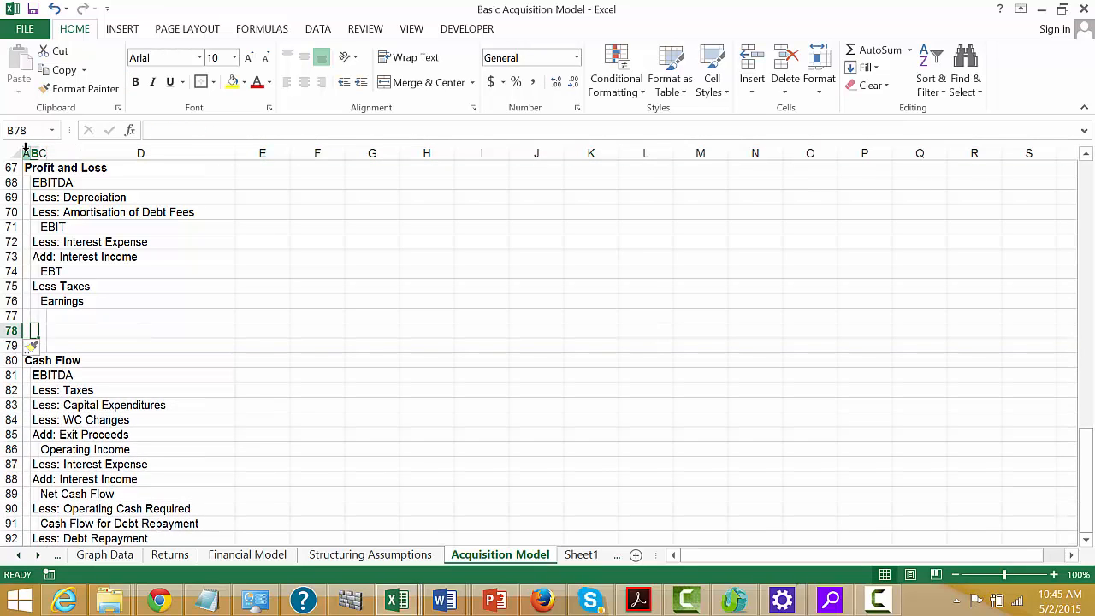
pyautogui.write('C')
pyautogui.press('Escape')
pyautogui.press('Left')
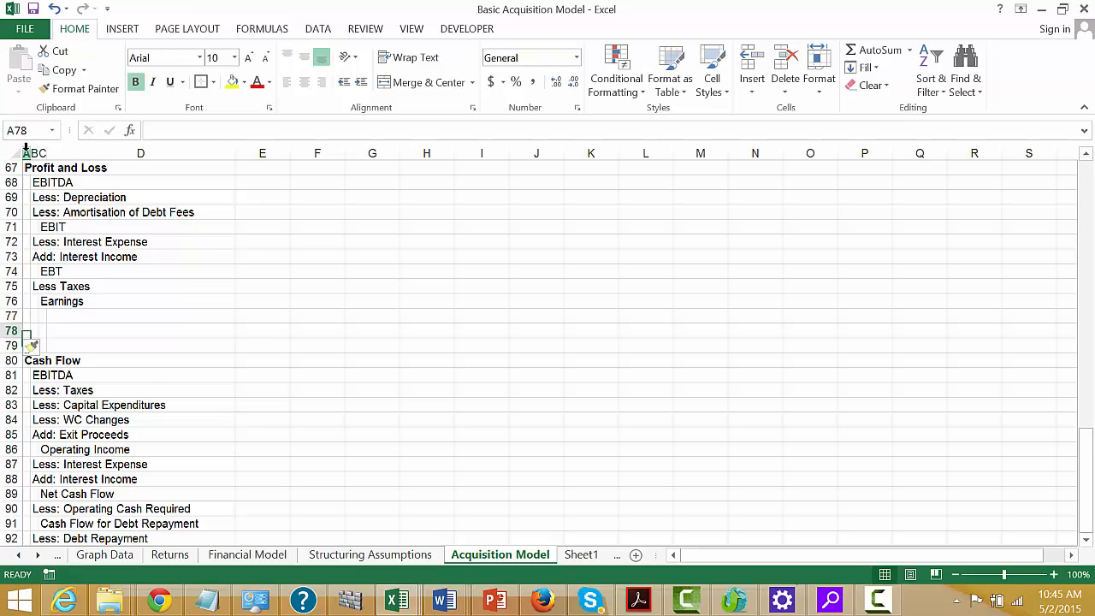
pyautogui.hotkey('shift', 'space')
pyautogui.hotkey('ctrl', '-')
pyautogui.hotkey('ctrl', '-')
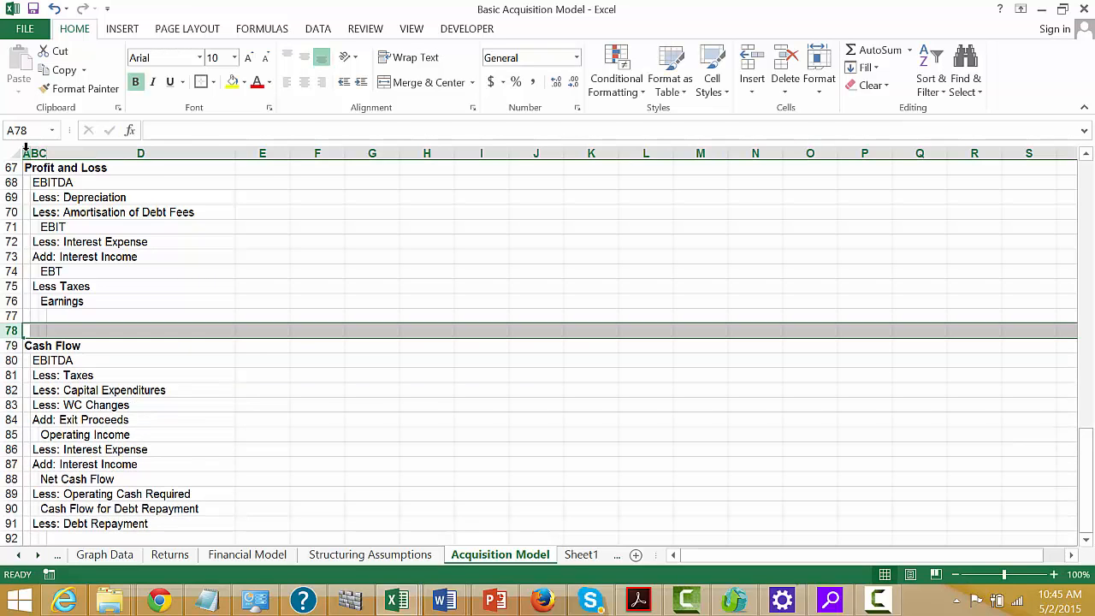
# - Insert two blank rows between the Cash Flow heading and its EBITDA row
pyautogui.press('Down')
pyautogui.hotkey('shift', 'space')
pyautogui.hotkey('ctrl', '+')
pyautogui.hotkey('ctrl', '+')
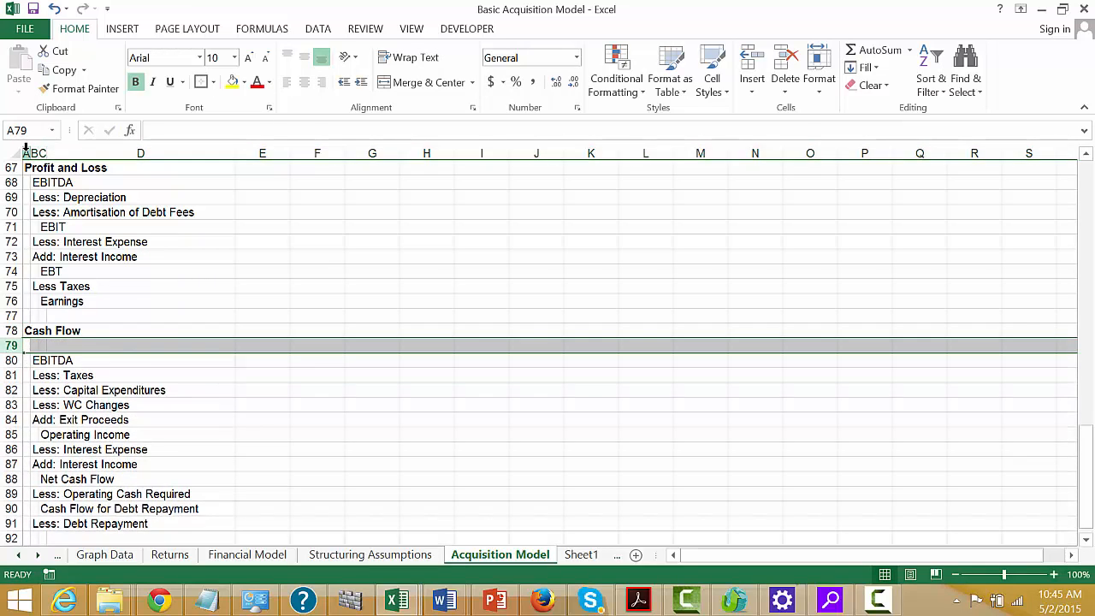
# - Enter the label Cash Sweep Requirement in B79, directly below the Cash Flow heading
pyautogui.press('Right')
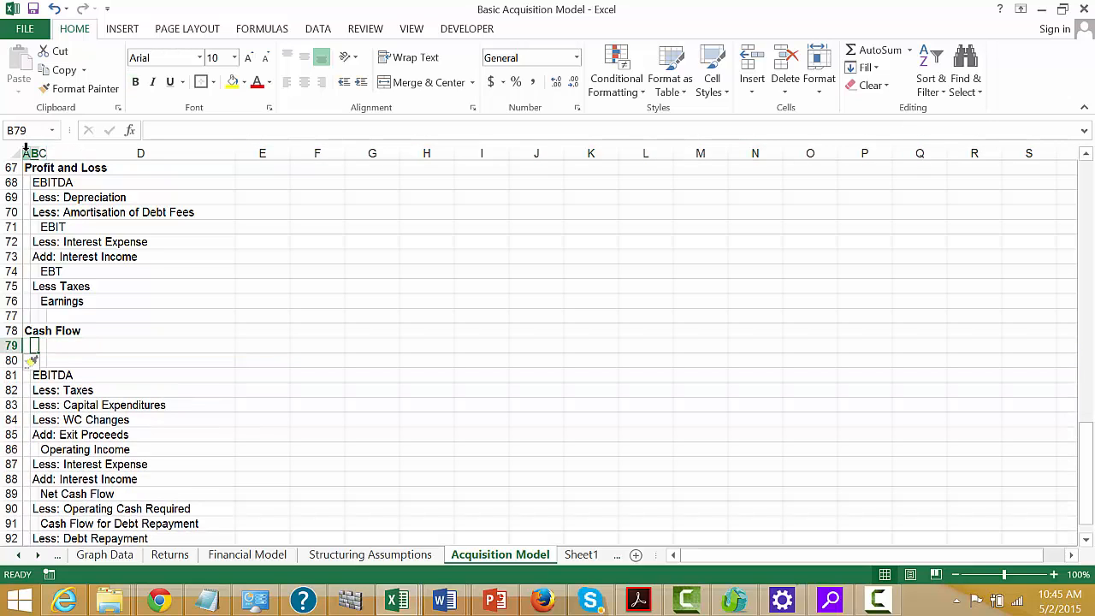
pyautogui.write('Cash Swee')
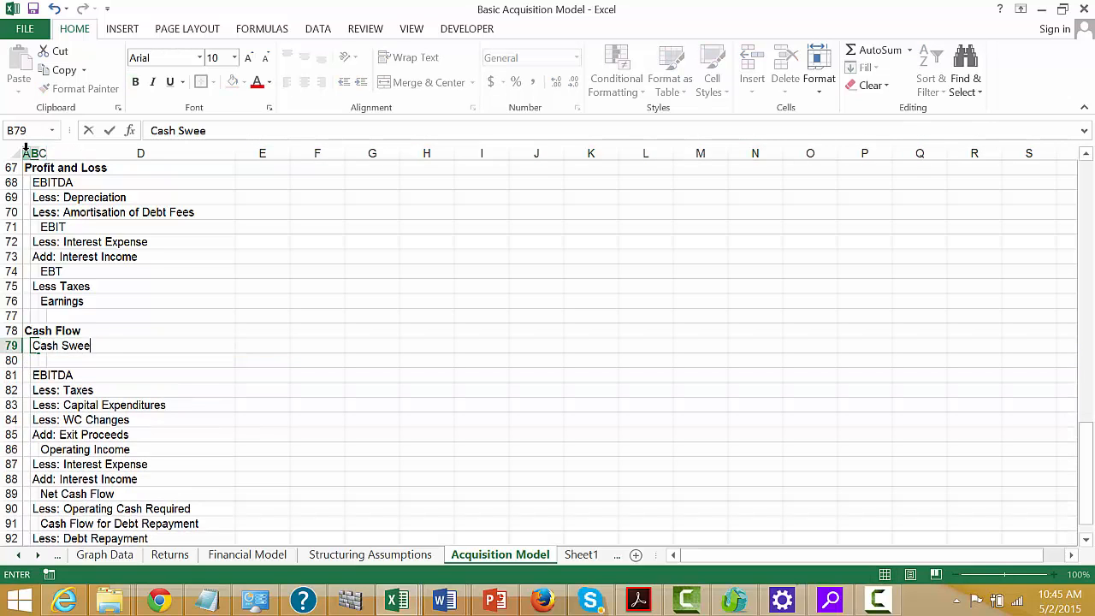
pyautogui.write('p Requirement')
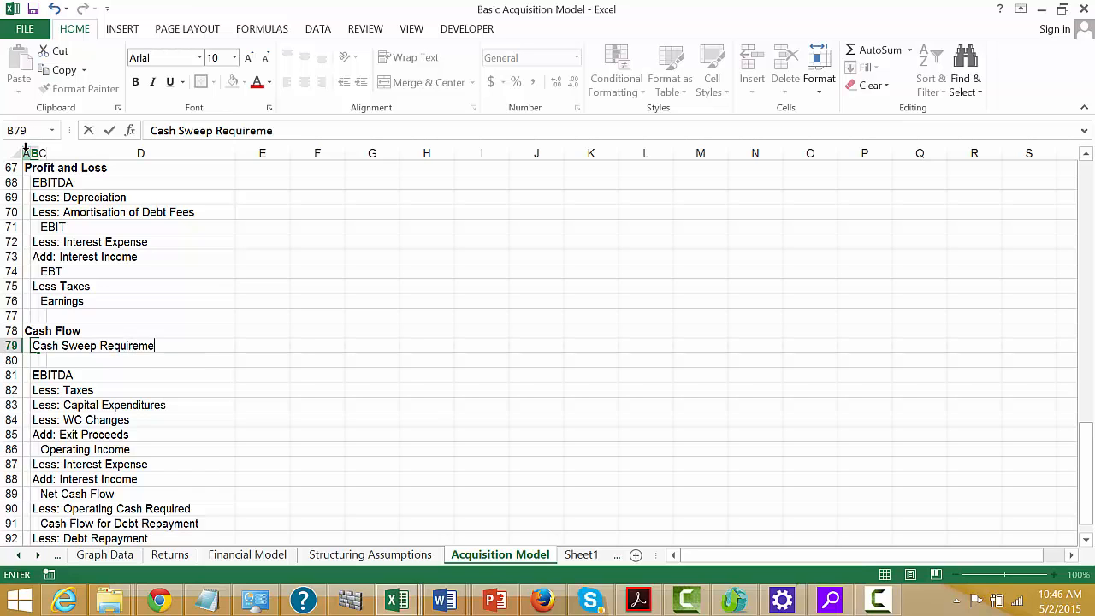
pyautogui.press('Return')
# - Look over the row labels of the Profit and Loss and Cash Flow sections
pyautogui.press('Down')
pyautogui.press('Down')
pyautogui.press('Down')
pyautogui.press('Down')
pyautogui.press('Down')
pyautogui.press('Down')
pyautogui.press('Down')
pyautogui.press('Down')
pyautogui.press('Down')
pyautogui.press('Down')
pyautogui.press('Down')
pyautogui.press('Down')
pyautogui.press('Down')
pyautogui.press('Down')
pyautogui.press('Down')
pyautogui.press('Down')
pyautogui.press('Down')
pyautogui.press('Down')
pyautogui.press('Down')
pyautogui.press('Down')
pyautogui.press('Down')
pyautogui.press('Down')
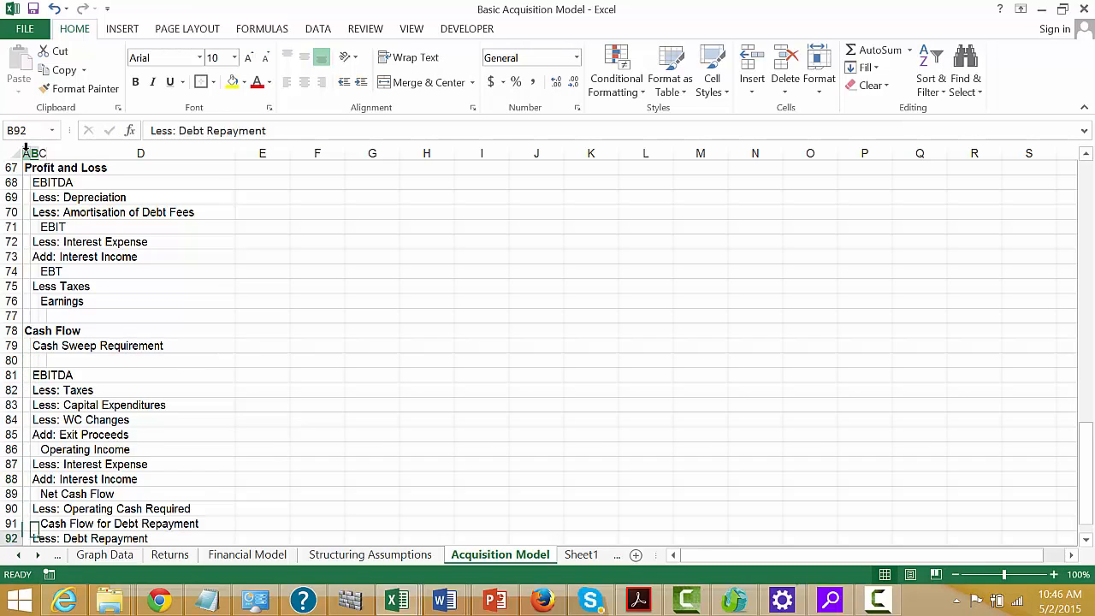
pyautogui.press('Up')
pyautogui.press('Up')
pyautogui.press('Up')
pyautogui.press('Up')
pyautogui.press('Up')
pyautogui.press('Up')
pyautogui.press('Up')
pyautogui.press('Up')
pyautogui.press('Up')
pyautogui.press('Up')
pyautogui.press('Up')
pyautogui.press('Up')
pyautogui.press('Up')
pyautogui.press('Up')
pyautogui.press('Up')
pyautogui.press('Up')
pyautogui.press('Up')
pyautogui.press('Up')
pyautogui.press('Up')
pyautogui.press('Up')
pyautogui.press('Up')
pyautogui.press('Up')
pyautogui.press('Up')
pyautogui.press('Up')
pyautogui.press('Up')
pyautogui.press('Up')
pyautogui.press('Up')
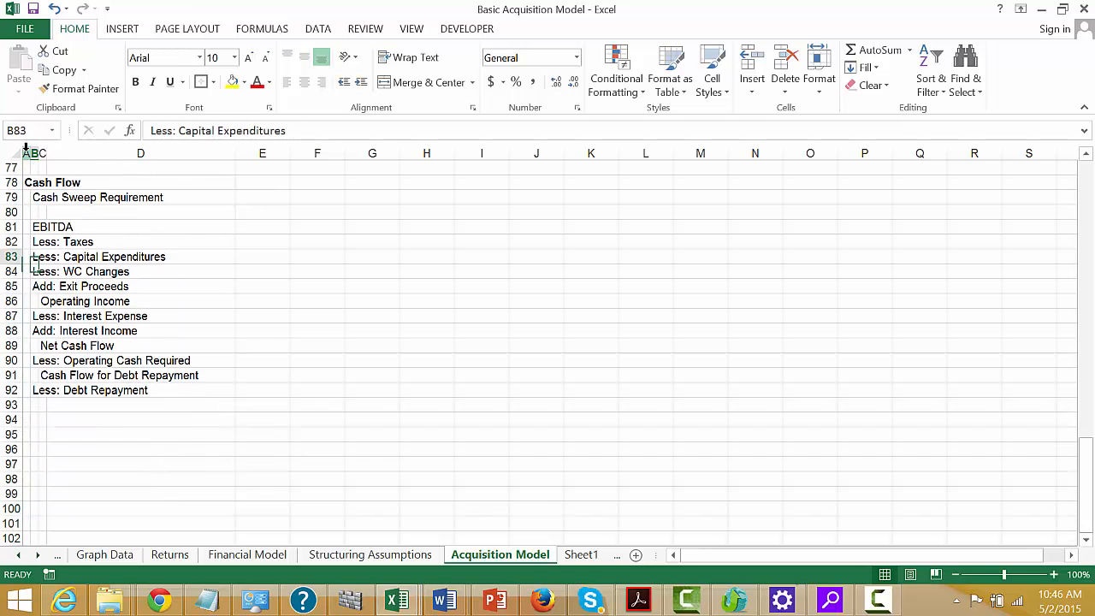
pyautogui.press('Down')
pyautogui.press('Down')
pyautogui.press('Down')
pyautogui.press('Down')
pyautogui.press('Down')
pyautogui.press('Down')
pyautogui.press('Down')
pyautogui.press('Down')
pyautogui.press('Down')
pyautogui.press('Down')
pyautogui.press('Down')
pyautogui.press('Down')
pyautogui.press('Down')
pyautogui.press('Down')
pyautogui.press('Down')
pyautogui.press('Down')
pyautogui.press('Down')
pyautogui.press('Down')
pyautogui.press('Down')
pyautogui.press('Down')
pyautogui.press('Down')
pyautogui.press('Down')
pyautogui.press('Down')
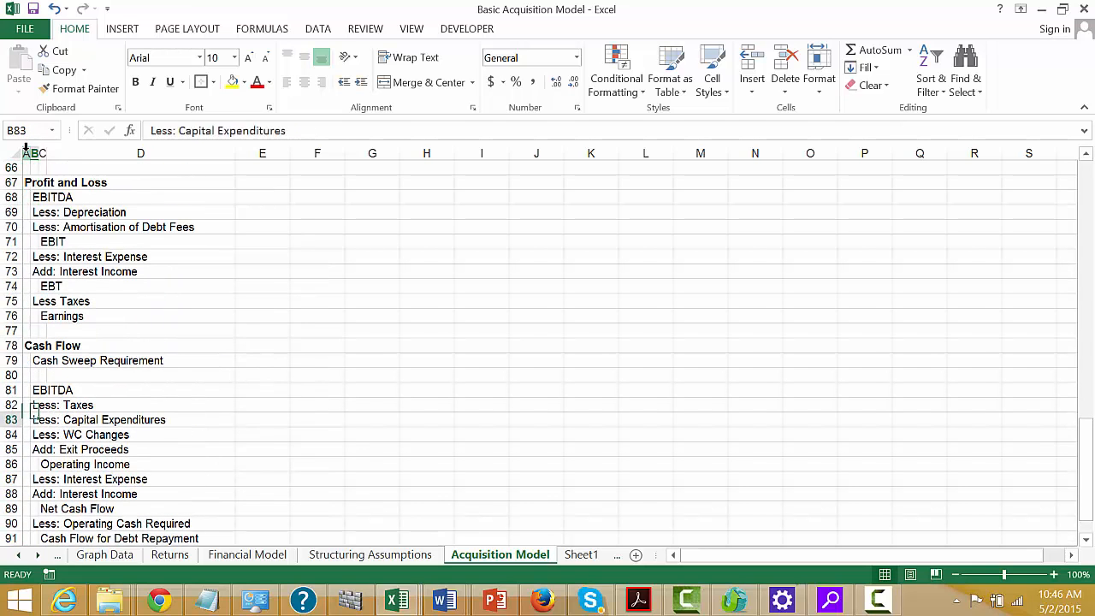
pyautogui.press('Up')
pyautogui.press('Up')
pyautogui.press('Up')
pyautogui.press('Up')
# - Enter the indented subtotal label Net Cash Flow to Equity in C93, below Less: Debt Repayment
pyautogui.press('Down')
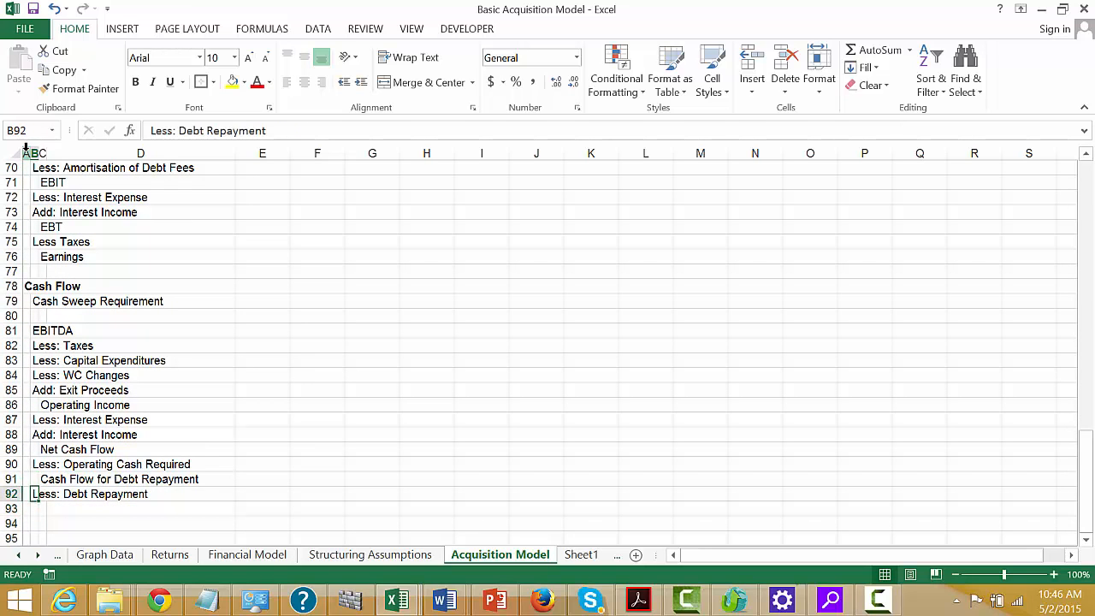
pyautogui.press('Down')
pyautogui.press('Right')
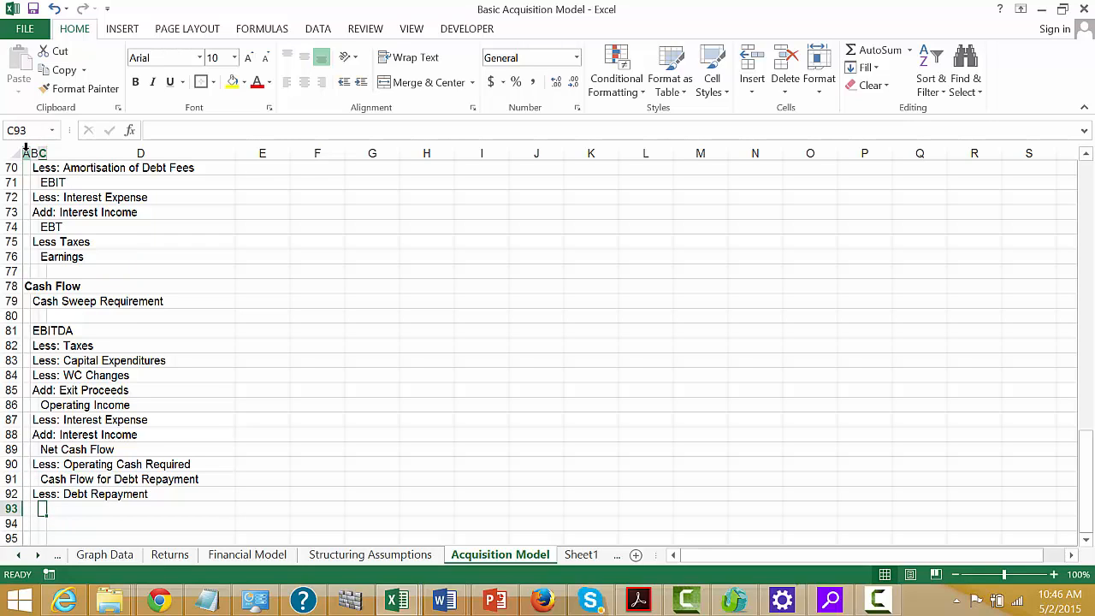
pyautogui.write('Net Cash ')
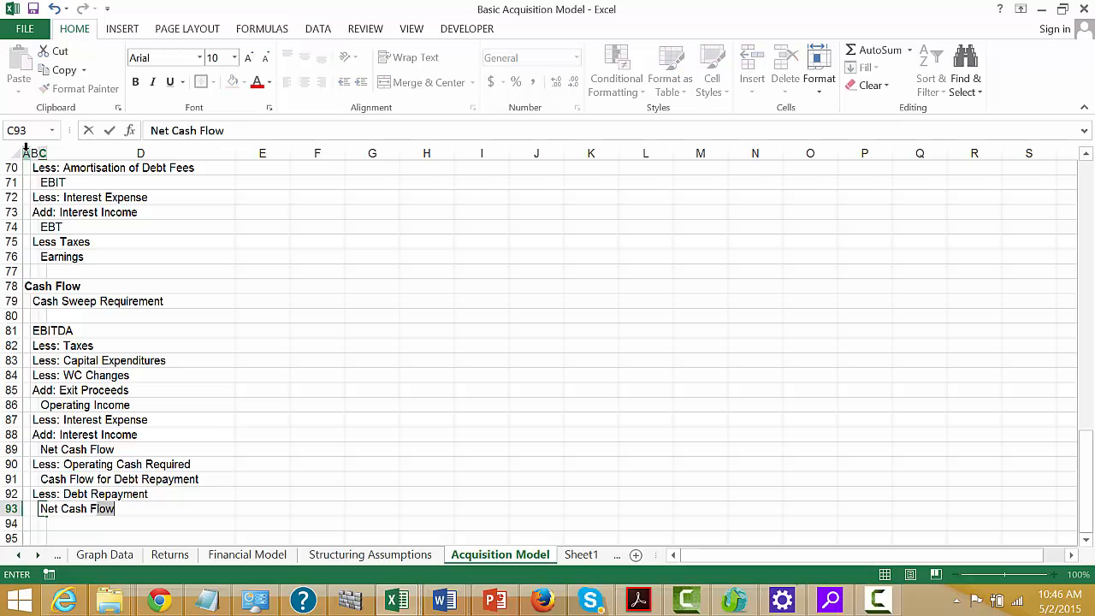
pyautogui.write('Flow to Equity')
pyautogui.press('Return')
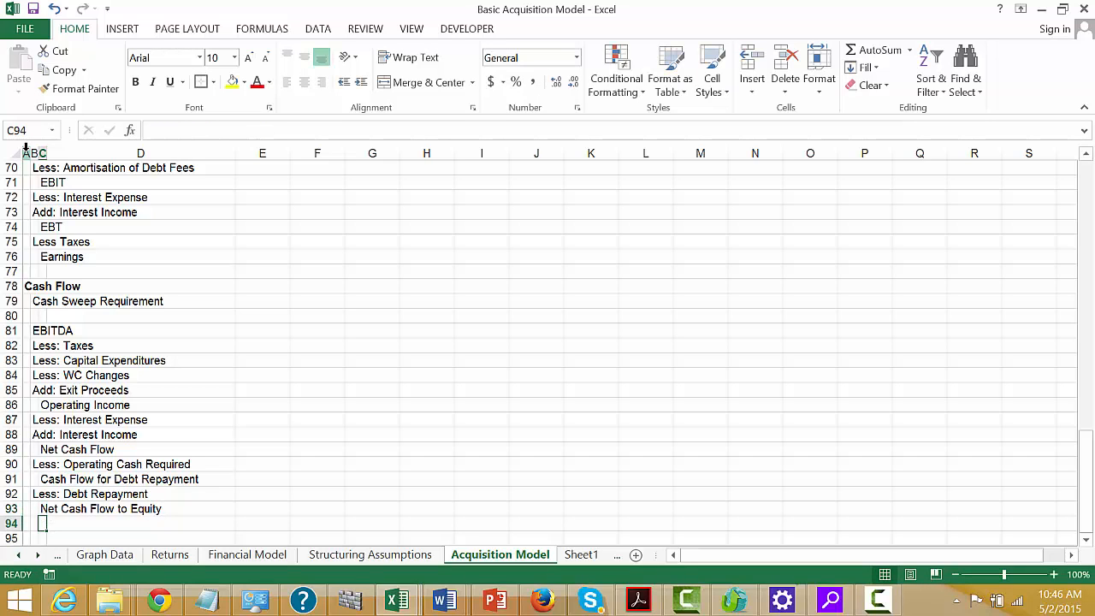
# - Enter the section heading Balance Sheet in A95, leaving a blank row below the Cash Flow section
pyautogui.press('Left')
pyautogui.press('Left')
pyautogui.press('Down')
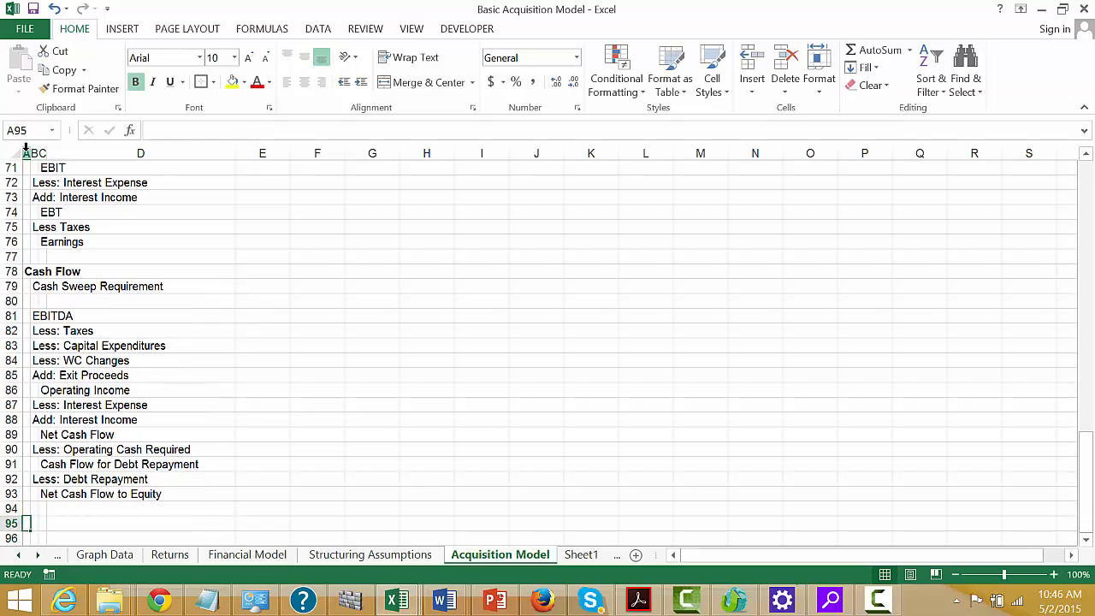
pyautogui.write('Balance ')
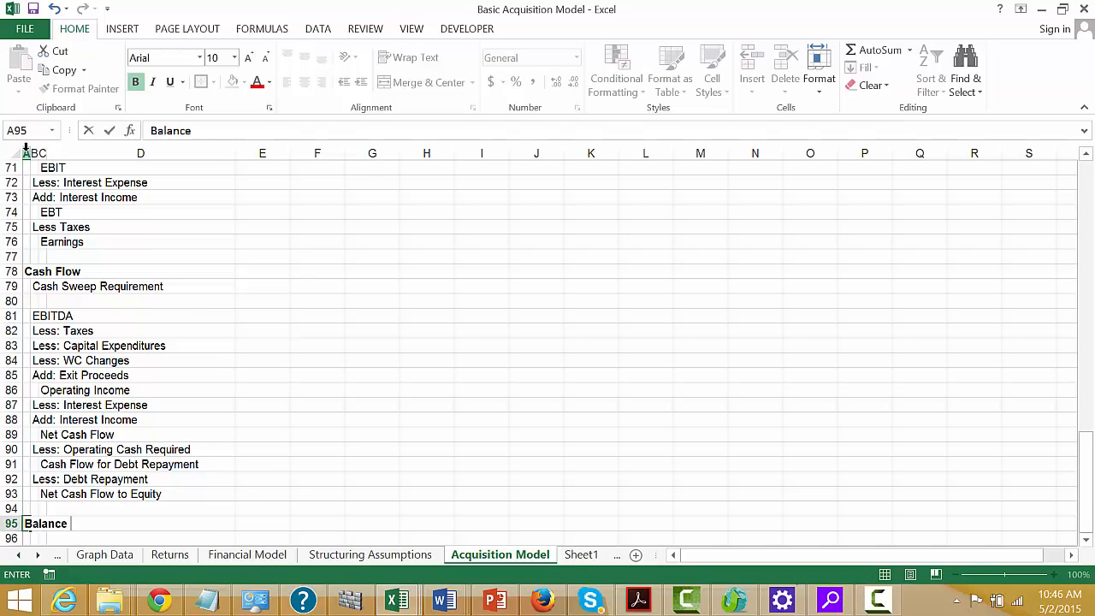
pyautogui.write('Sheet')
pyautogui.press('Return')
pyautogui.press('Up')
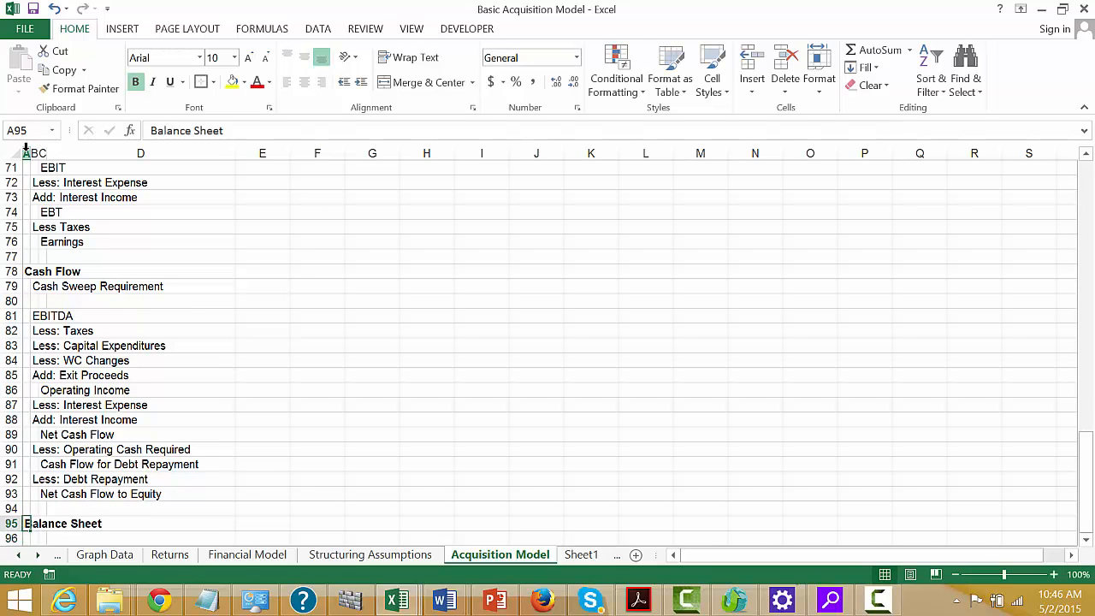
# - Review the Cash Flow row labels between the Profit and Loss section and the Balance Sheet heading
pyautogui.press('Up')
pyautogui.press('Up')
pyautogui.press('Up')
pyautogui.press('Up')
pyautogui.press('Up')
pyautogui.press('Up')
pyautogui.press('Up')
pyautogui.press('Up')
pyautogui.press('Up')
pyautogui.press('Up')
pyautogui.press('Up')
pyautogui.press('Up')
pyautogui.press('Up')
pyautogui.press('Up')
pyautogui.press('Up')
pyautogui.press('Up')
pyautogui.press('Up')
pyautogui.press('Up')
pyautogui.press('Up')
pyautogui.press('Up')
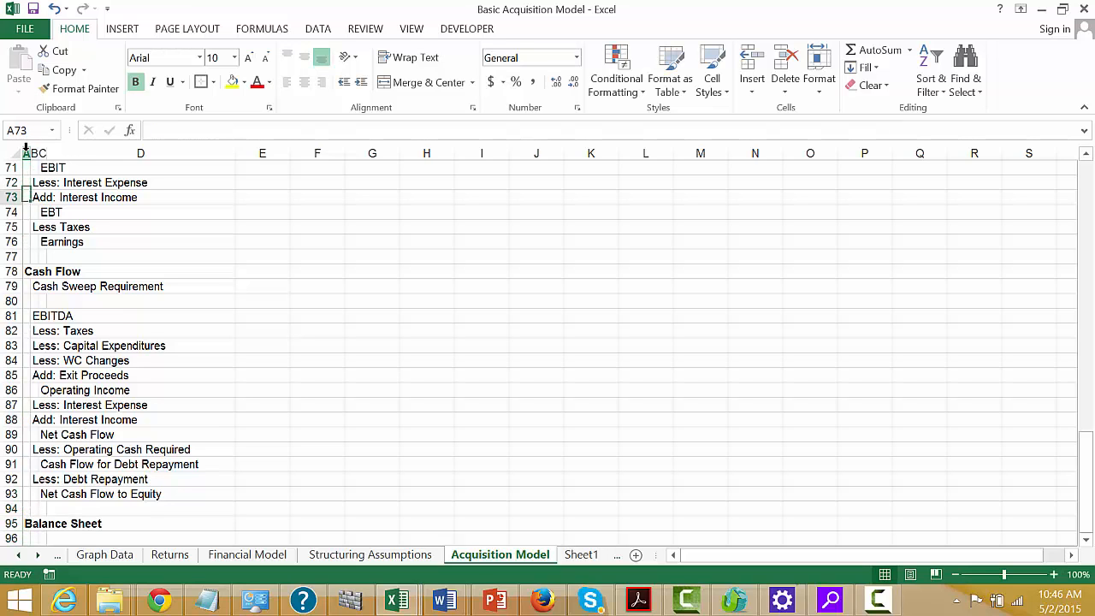
pyautogui.press('Down')
pyautogui.press('Down')
pyautogui.press('Down')
pyautogui.press('Down')
pyautogui.press('Down')
pyautogui.press('Down')
pyautogui.press('Down')
pyautogui.press('Down')
pyautogui.press('Down')
pyautogui.press('Down')
pyautogui.press('Down')
pyautogui.press('Down')
pyautogui.press('Down')
pyautogui.press('Down')
pyautogui.press('Down')
pyautogui.press('Down')
pyautogui.press('Down')
pyautogui.press('Down')
pyautogui.press('Down')
pyautogui.press('Down')
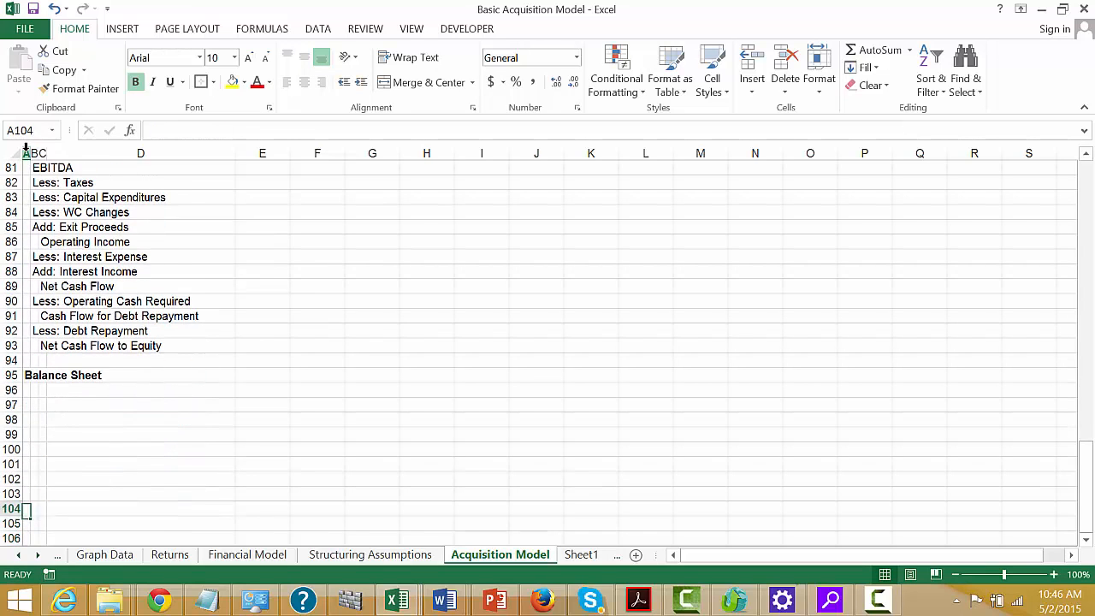
# - Enter the label Equity Balance in B96, directly below the Balance Sheet heading
pyautogui.press('Up')
pyautogui.press('Up')
pyautogui.press('Up')
pyautogui.press('Up')
pyautogui.press('Up')
pyautogui.press('Up')
pyautogui.press('Up')
pyautogui.press('Up')
pyautogui.press('Right')
pyautogui.write('Eq')
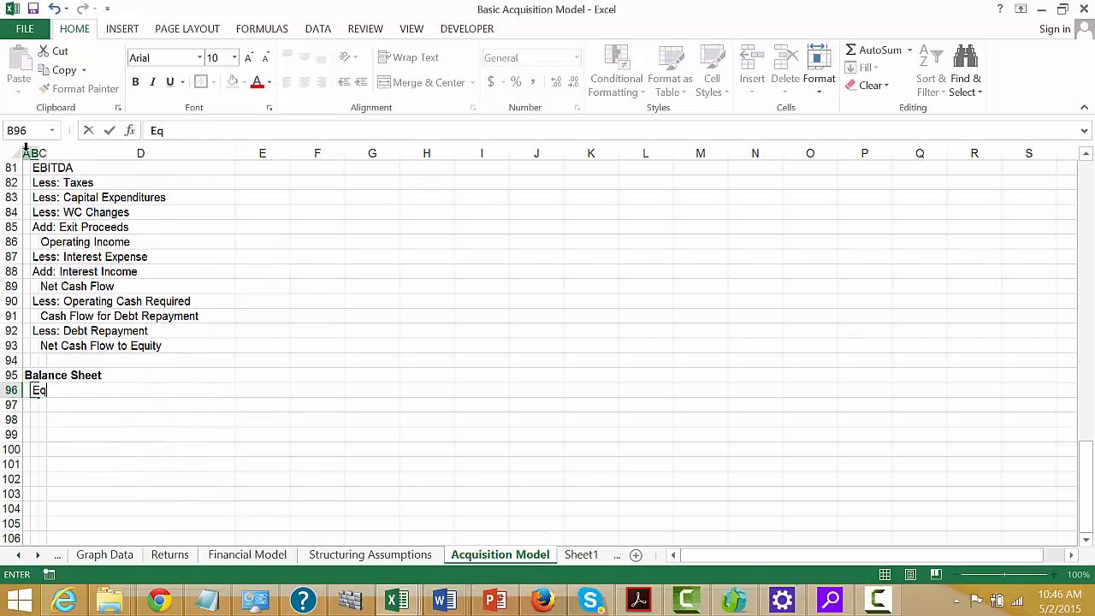
pyautogui.write('uity Balance')
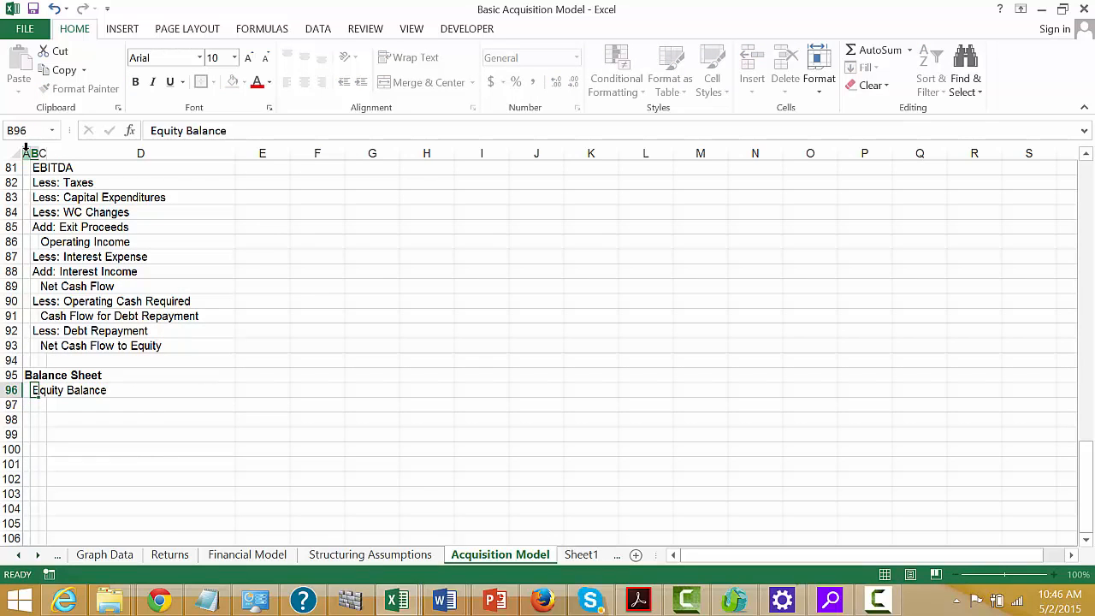
pyautogui.press('Return')
# - Enter the indented labels Opening Balance in C97 and Add: Income in C98 under Equity Balance
pyautogui.press('Right')
pyautogui.write('Opening Balance')
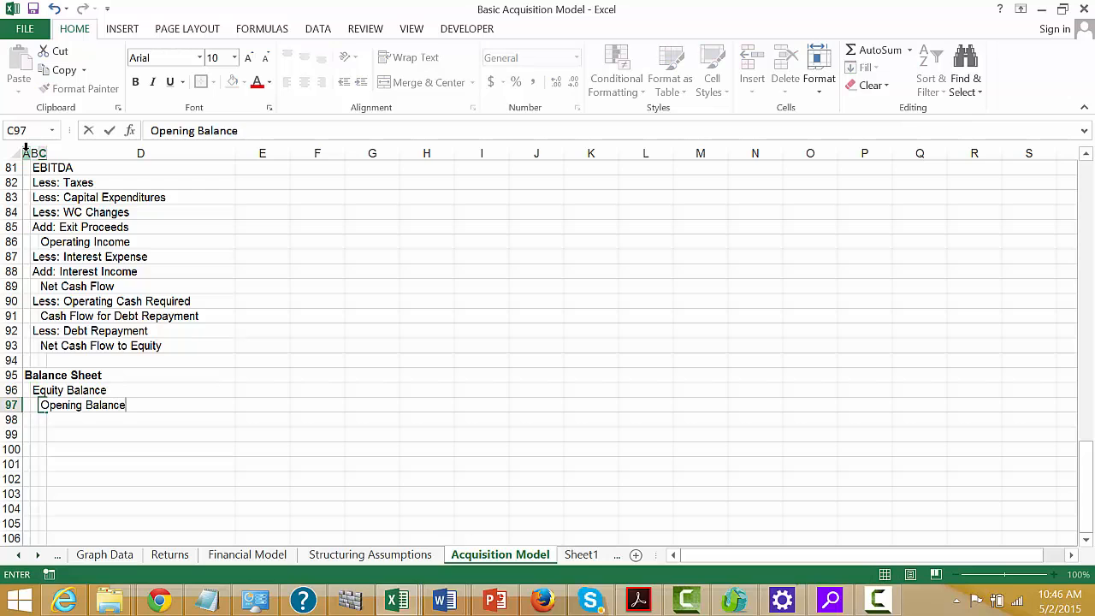
pyautogui.press('Return')
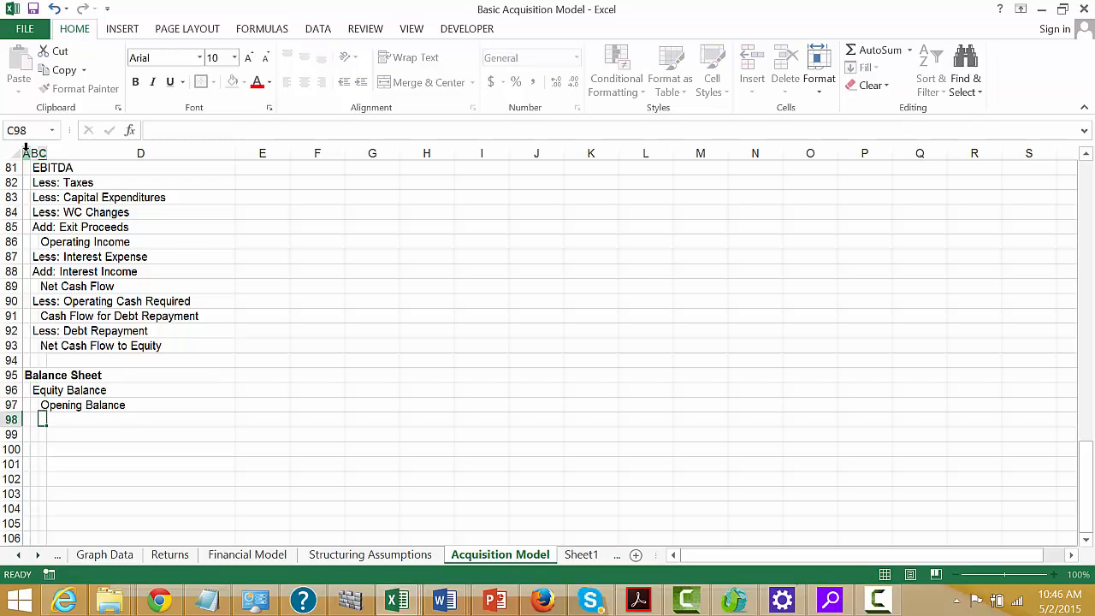
pyautogui.write('Add: In')
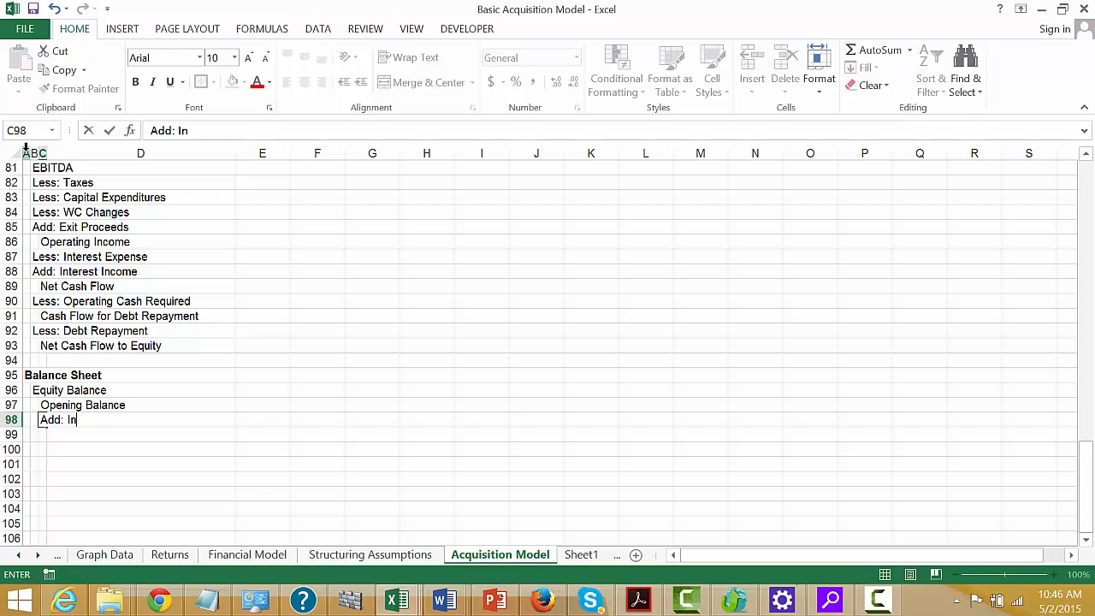
pyautogui.write('come')
pyautogui.press('Return')
# - Enter the labels Less: Dividends in C99 and Closing Balance in C100 to finish the Equity Balance block
pyautogui.write('Less')
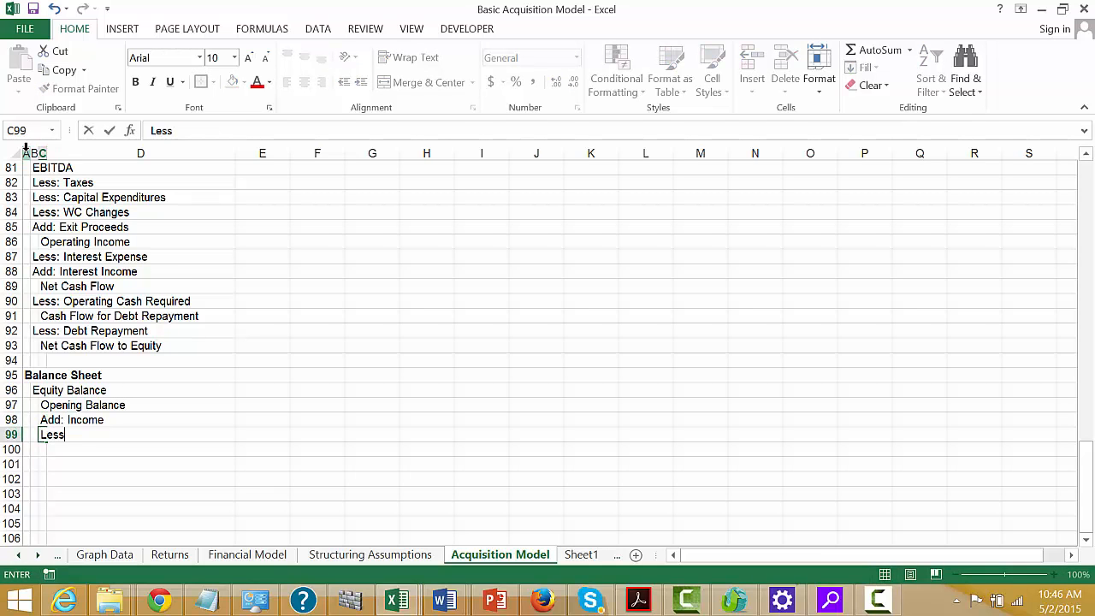
pyautogui.write(': Dividends')
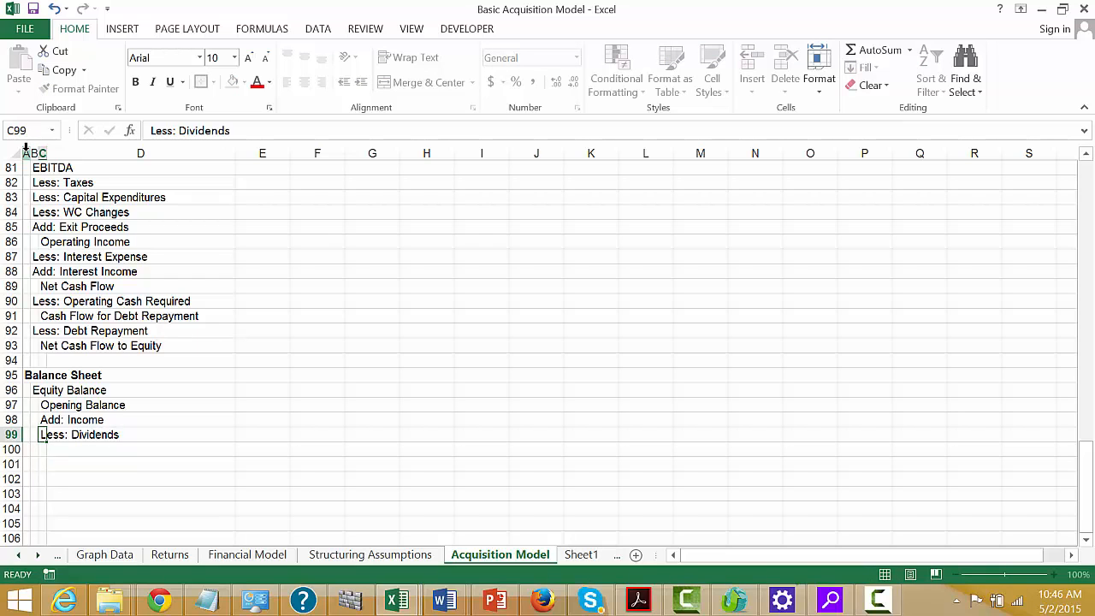
pyautogui.press('Return')
pyautogui.write('Cl')
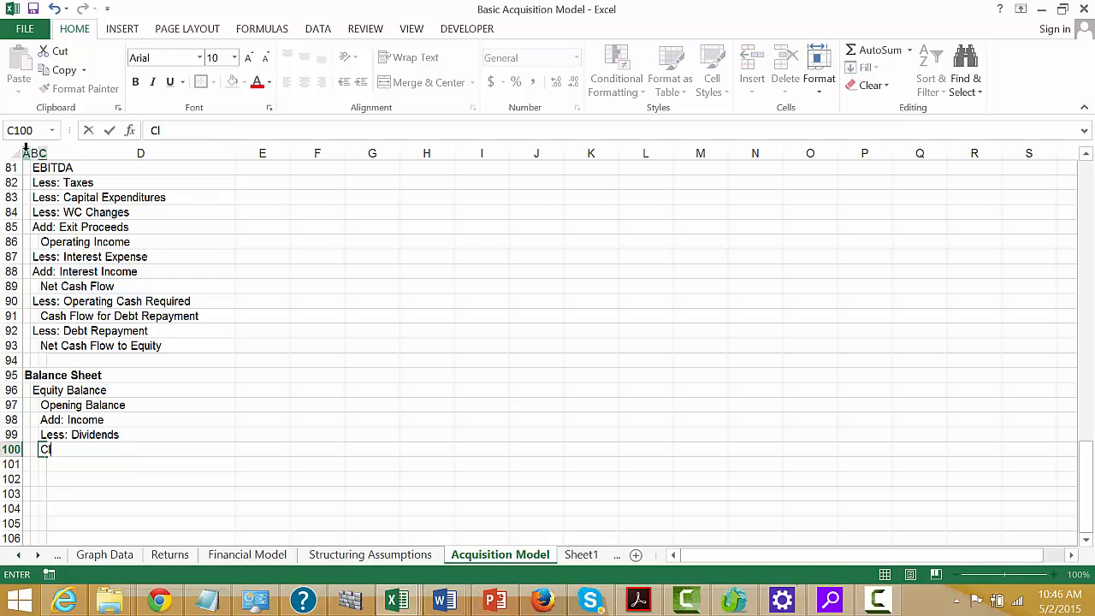
pyautogui.write('osing Balan')
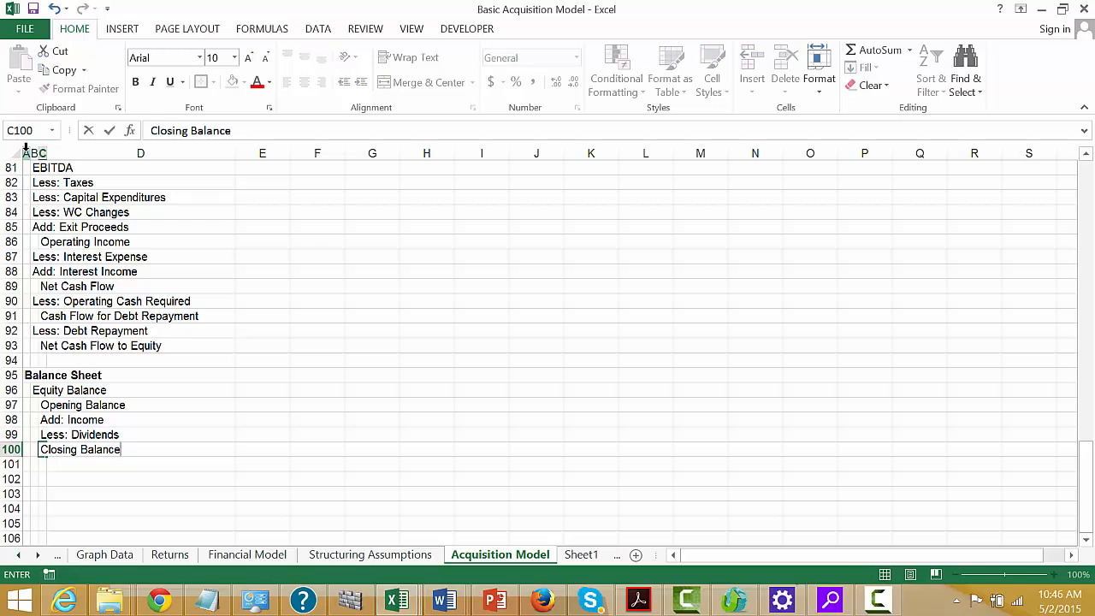
pyautogui.write('ce')
pyautogui.press('Return')
pyautogui.press('Home')
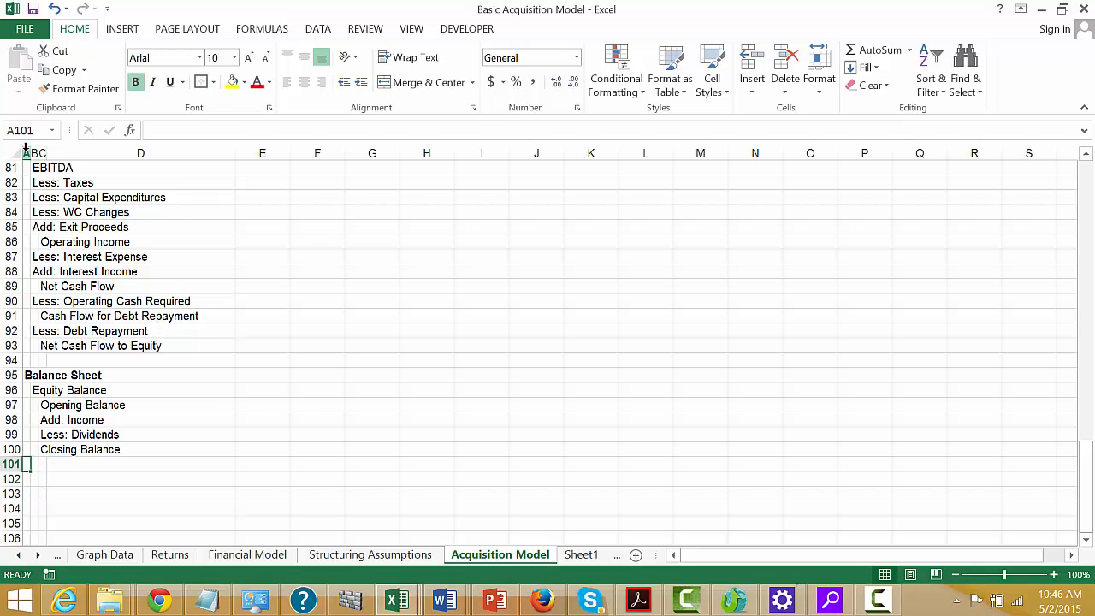
# - Copy entire rows 9 to 24 of the Pro-Forma Balance Sheet, from Assets through the Total under Liabilities
pyautogui.press('Up')
pyautogui.press('Up')
pyautogui.press('Up')
pyautogui.press('Up')
pyautogui.press('Up')
pyautogui.press('Up')
pyautogui.press('Up')
pyautogui.press('Up')
pyautogui.press('Up')
pyautogui.press('Up')
pyautogui.press('Up')
pyautogui.press('Up')
pyautogui.press('Up')
pyautogui.press('Up')
pyautogui.press('Up')
pyautogui.press('Up')
pyautogui.press('Up')
pyautogui.press('Up')
pyautogui.press('Up')
pyautogui.press('Up')
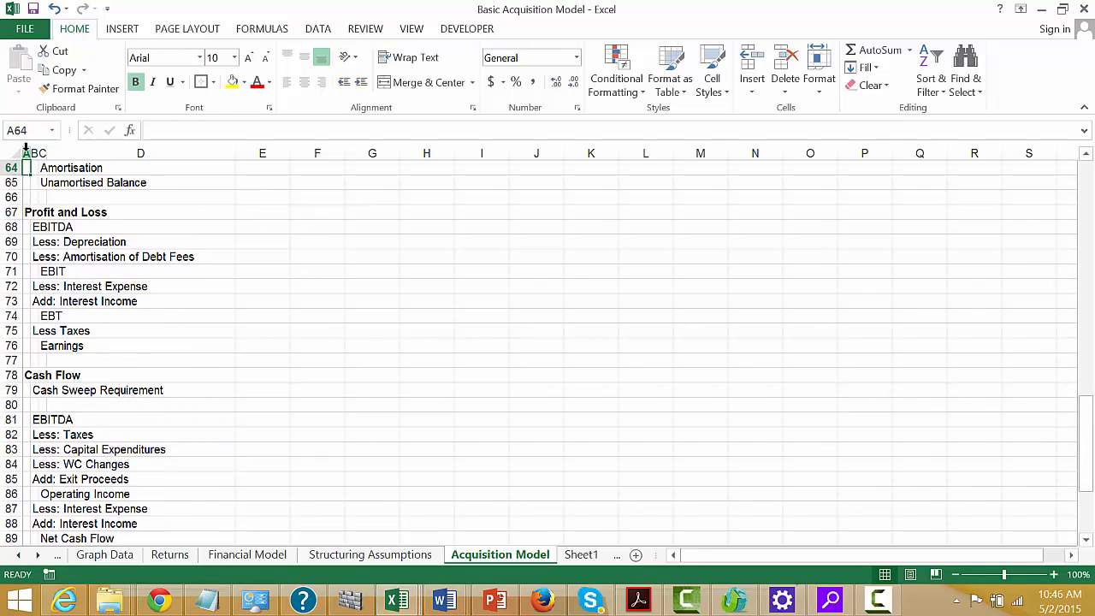
pyautogui.press('Up')
pyautogui.press('Up')
pyautogui.press('Up')
pyautogui.press('Up')
pyautogui.press('Up')
pyautogui.press('Up')
pyautogui.press('Up')
pyautogui.press('Up')
pyautogui.press('Up')
pyautogui.press('Up')
pyautogui.press('Up')
pyautogui.press('Up')
pyautogui.press('Up')
pyautogui.press('Up')
pyautogui.press('Up')
pyautogui.press('Up')
pyautogui.press('Up')
pyautogui.press('Up')
pyautogui.press('Up')
pyautogui.press('Up')
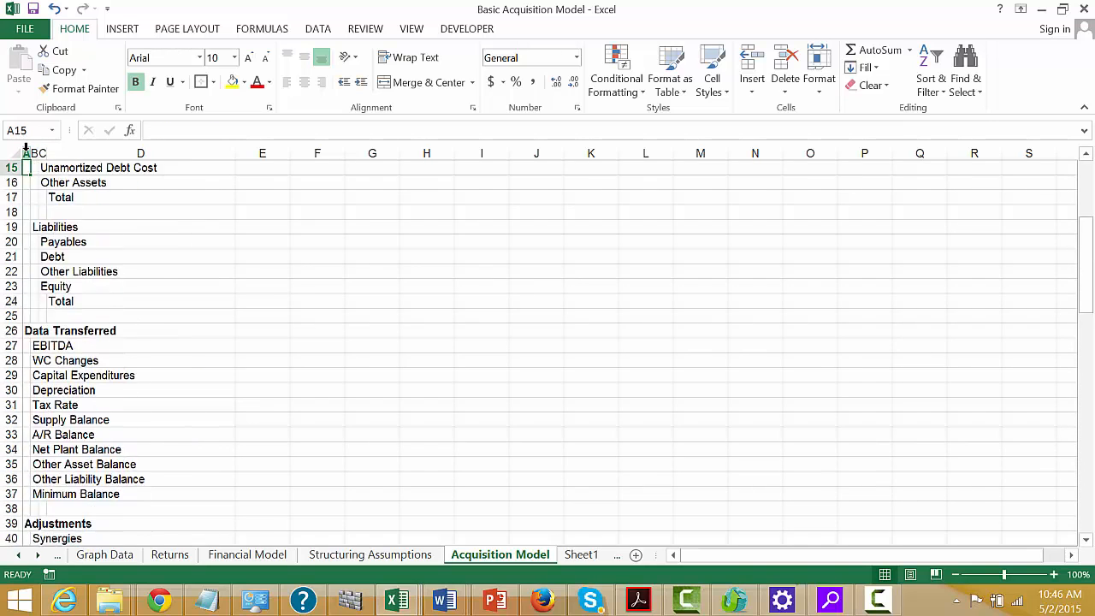
pyautogui.press('Up')
pyautogui.press('Up')
pyautogui.press('Up')
pyautogui.press('Up')
pyautogui.press('Up')
pyautogui.press('Up')
pyautogui.press('Up')
pyautogui.press('Up')
pyautogui.press('Up')
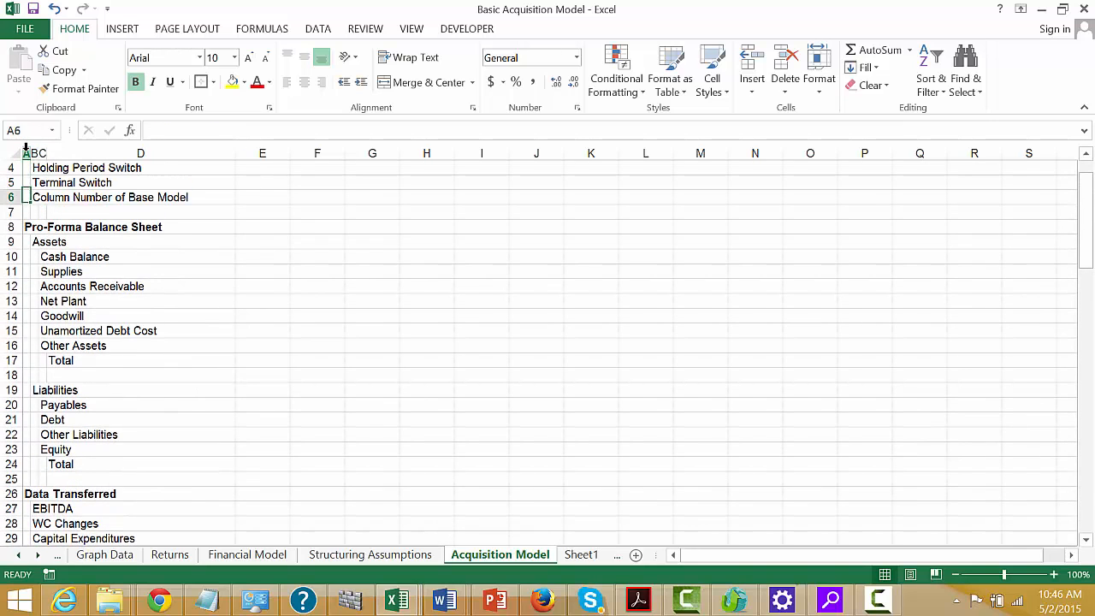
pyautogui.press('Down')
pyautogui.press('Down')
pyautogui.press('Down')
pyautogui.hotkey('shift', 'space')
pyautogui.hotkey('shift', 'Down')
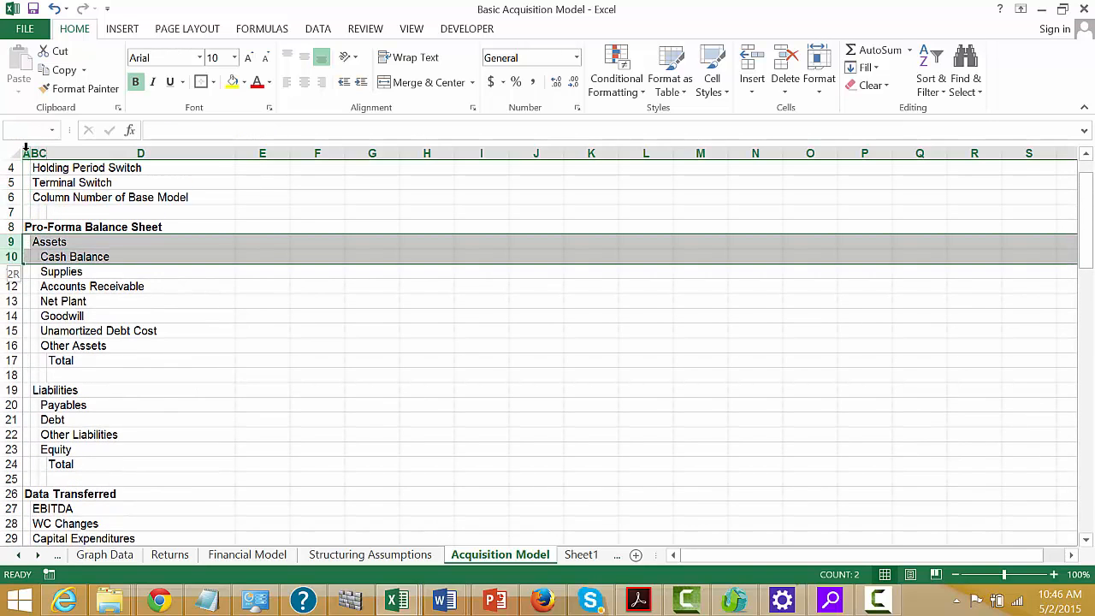
pyautogui.hotkey('shift', 'Down')
pyautogui.hotkey('shift', 'Down')
pyautogui.hotkey('shift', 'Down')
pyautogui.hotkey('shift', 'Down')
pyautogui.hotkey('shift', 'Down')
pyautogui.hotkey('shift', 'Down')
pyautogui.hotkey('shift', 'Down')
pyautogui.hotkey('shift', 'Down')
pyautogui.hotkey('shift', 'Down')
pyautogui.hotkey('shift', 'Down')
pyautogui.hotkey('shift', 'Down')
pyautogui.hotkey('shift', 'Down')
pyautogui.hotkey('shift', 'Down')
pyautogui.hotkey('shift', 'Down')
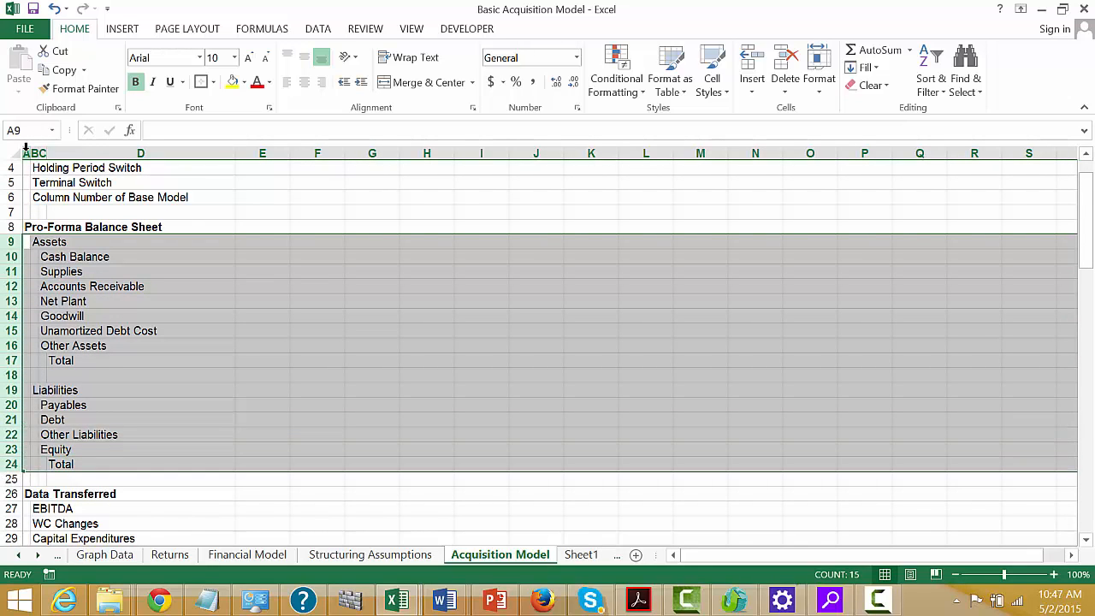
pyautogui.hotkey('ctrl', 'c')
# - Paste the copied balance sheet rows starting at row 102, below the Equity Balance block
pyautogui.press('Down')
pyautogui.press('Down')
pyautogui.press('Down')
pyautogui.press('Down')
pyautogui.press('Down')
pyautogui.press('Down')
pyautogui.press('Down')
pyautogui.press('Down')
pyautogui.press('Down')
pyautogui.press('Down')
pyautogui.press('Down')
pyautogui.press('Down')
pyautogui.press('Down')
pyautogui.press('Down')
pyautogui.press('Down')
pyautogui.press('Down')
pyautogui.press('Down')
pyautogui.press('Down')
pyautogui.press('Down')
pyautogui.press('Down')
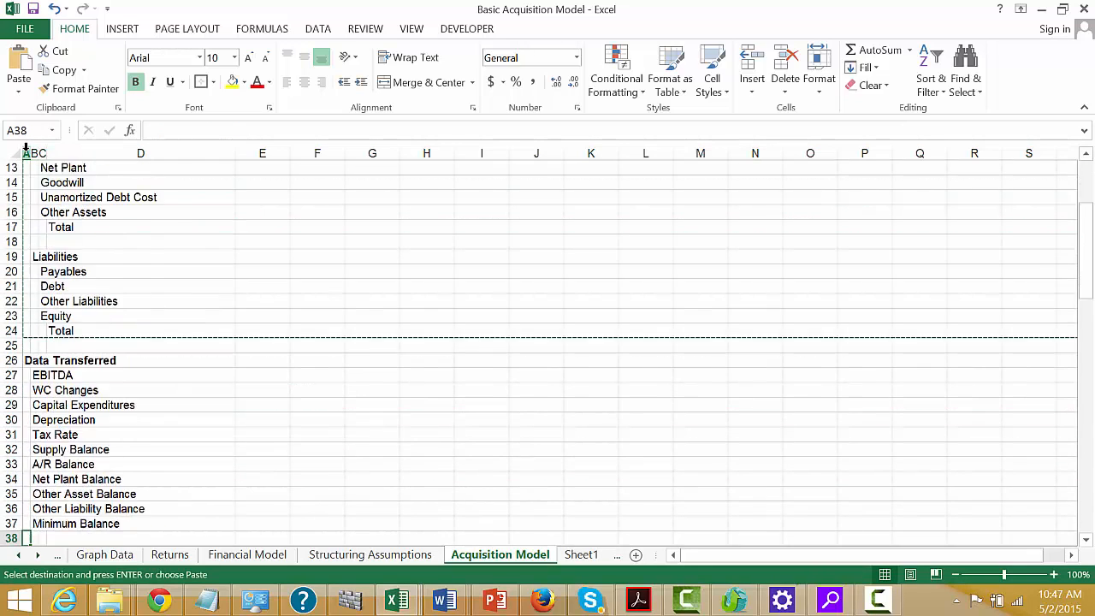
pyautogui.press('Down')
pyautogui.press('Down')
pyautogui.press('Down')
pyautogui.press('Down')
pyautogui.press('Down')
pyautogui.press('Down')
pyautogui.press('Down')
pyautogui.press('Down')
pyautogui.press('Down')
pyautogui.press('Down')
pyautogui.press('Down')
pyautogui.press('Down')
pyautogui.press('Down')
pyautogui.press('Down')
pyautogui.press('Down')
pyautogui.press('Down')
pyautogui.press('Down')
pyautogui.press('Down')
pyautogui.press('Down')
pyautogui.press('Down')
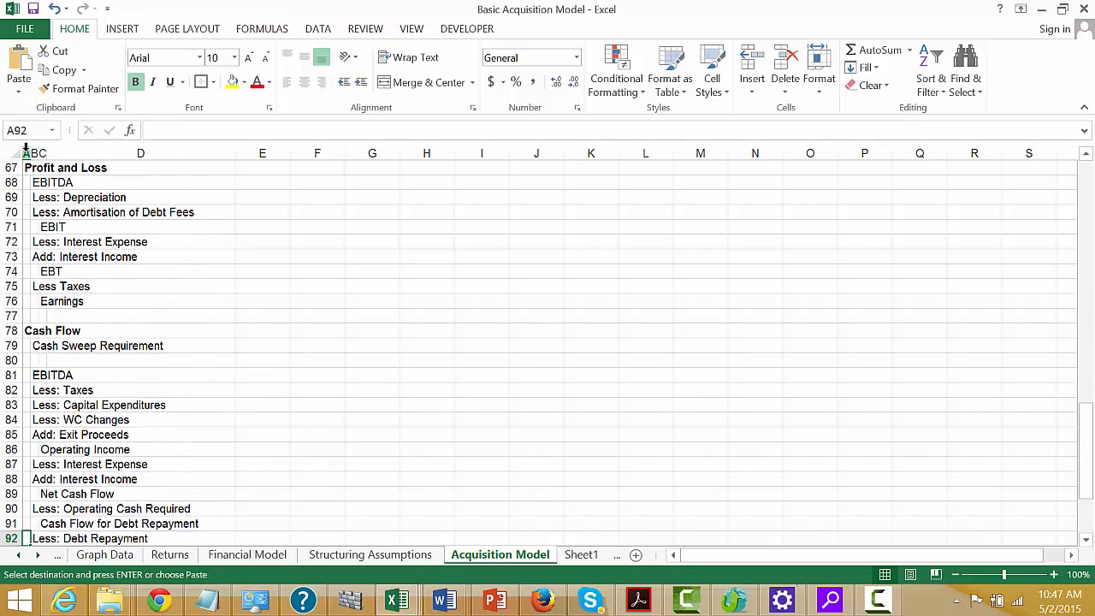
pyautogui.press('Down')
pyautogui.press('Down')
pyautogui.press('Down')
pyautogui.press('Down')
pyautogui.press('Down')
pyautogui.press('Down')
pyautogui.press('Down')
pyautogui.press('Down')
pyautogui.press('Down')
pyautogui.press('Down')
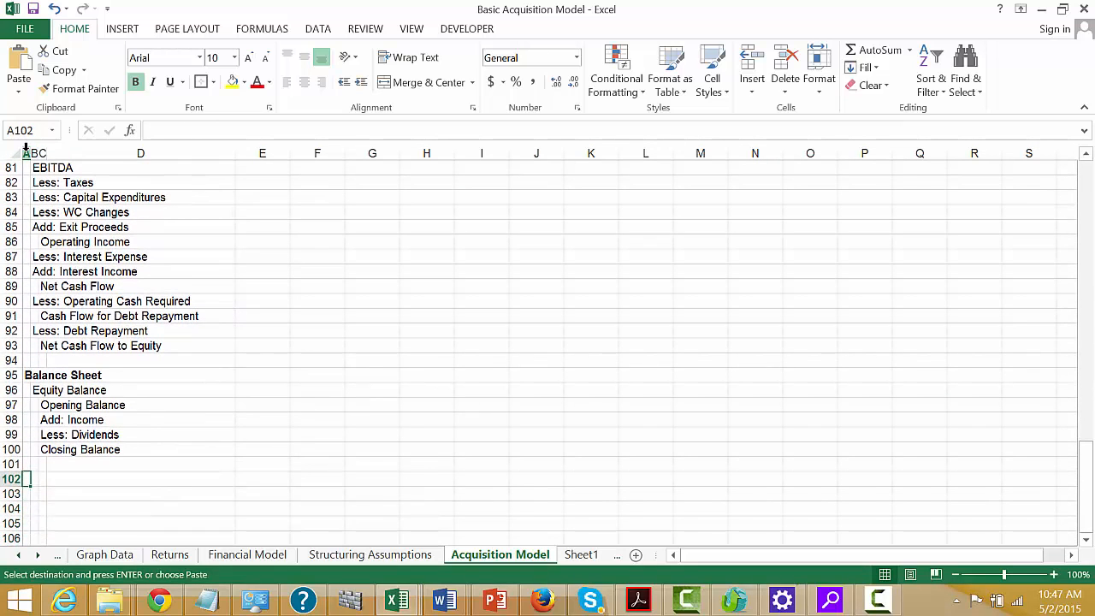
pyautogui.hotkey('ctrl', 'v')
# - Enter the heading Financial Ratios in A119, below the pasted Liabilities rows
pyautogui.press('Down')
pyautogui.press('Down')
pyautogui.press('Down')
pyautogui.press('Down')
pyautogui.press('Down')
pyautogui.press('Down')
pyautogui.press('Down')
pyautogui.press('Down')
pyautogui.press('Down')
pyautogui.press('Down')
pyautogui.press('Down')
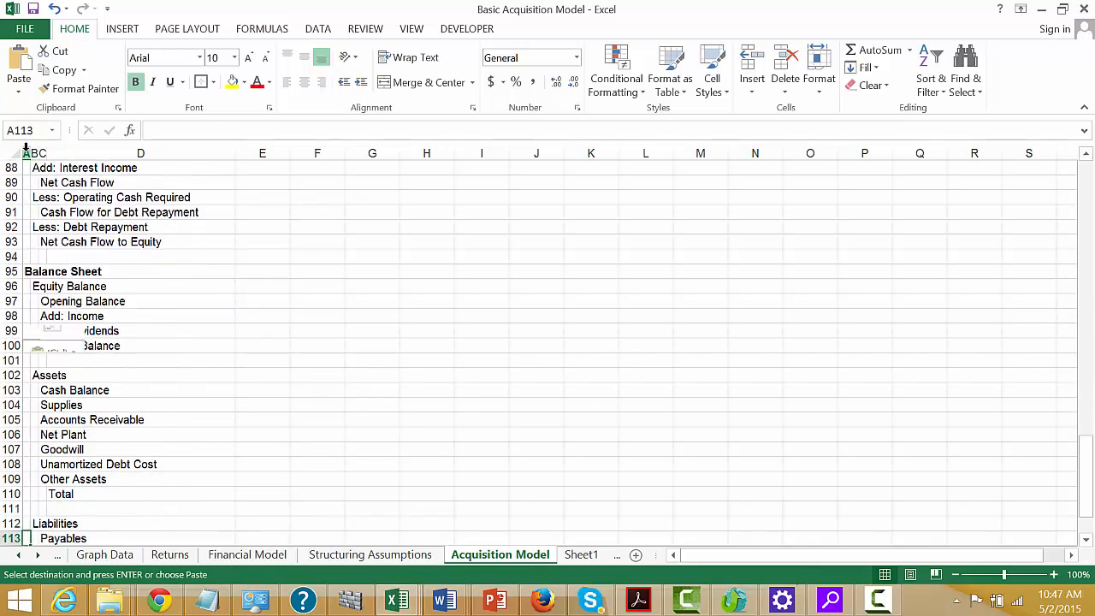
pyautogui.press('Down')
pyautogui.press('Down')
pyautogui.press('Down')
pyautogui.press('Down')
pyautogui.press('Down')
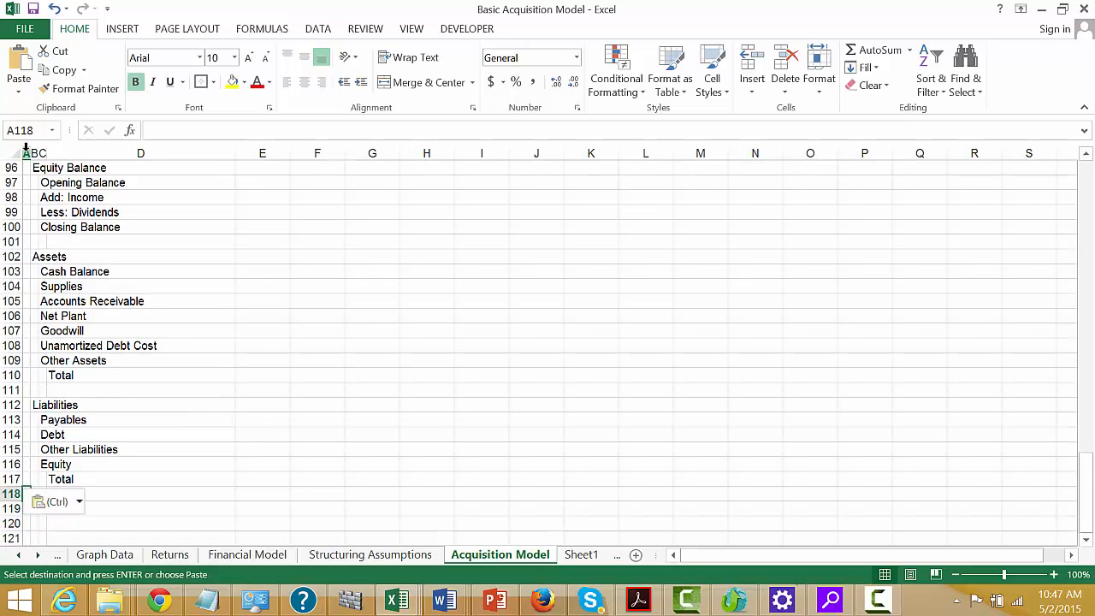
pyautogui.press('Down')
pyautogui.write('Net')
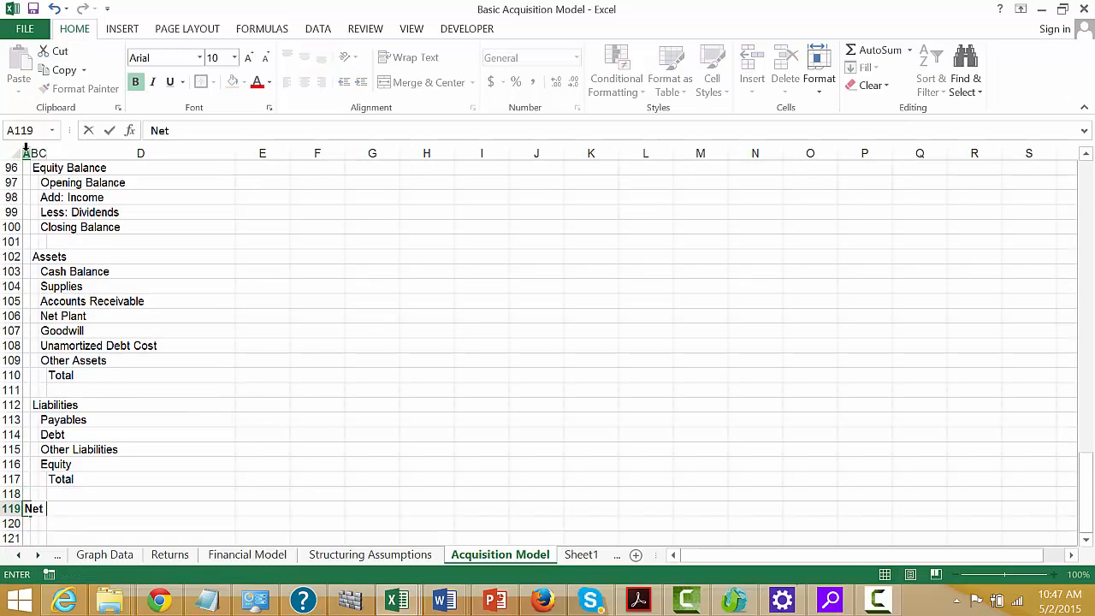
pyautogui.press('Escape')
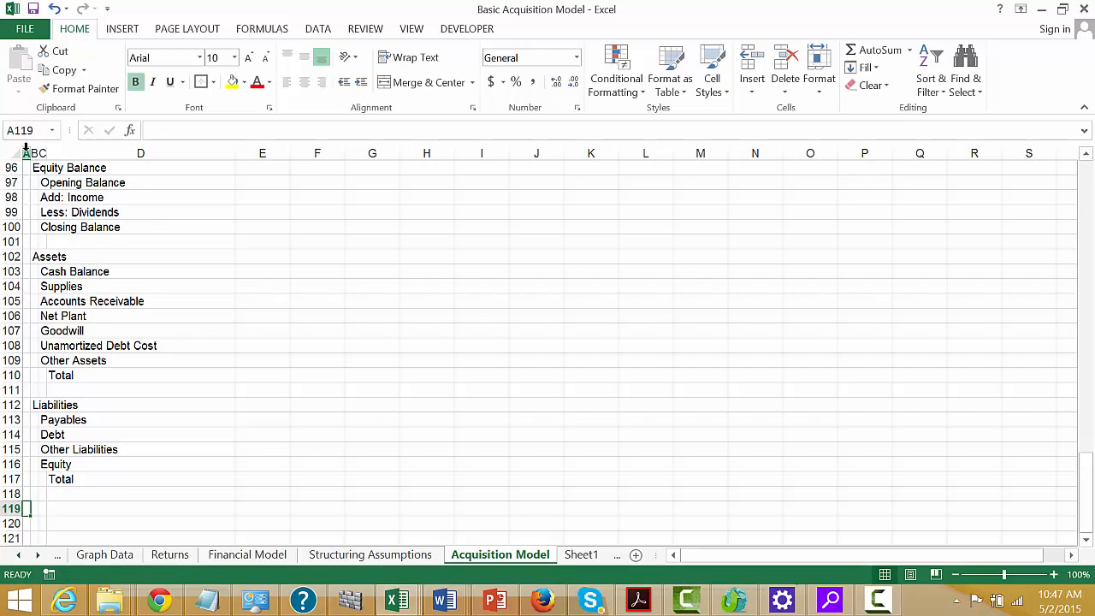
pyautogui.write('Finn')
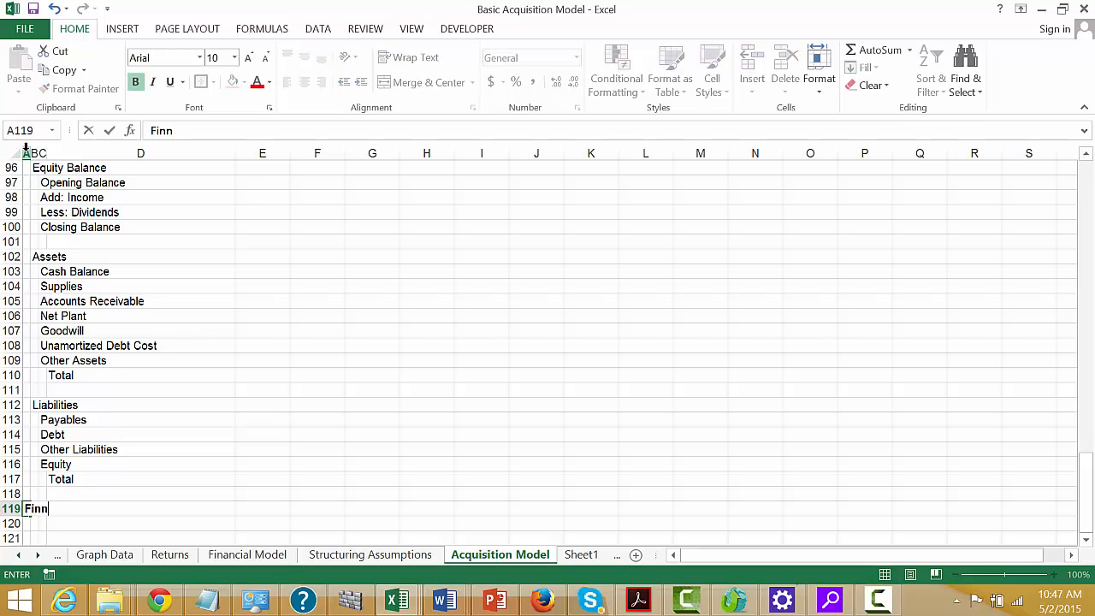
pyautogui.write('aa')
pyautogui.press('BackSpace')
pyautogui.press('BackSpace')
pyautogui.write('anci')
pyautogui.write('al Rate')
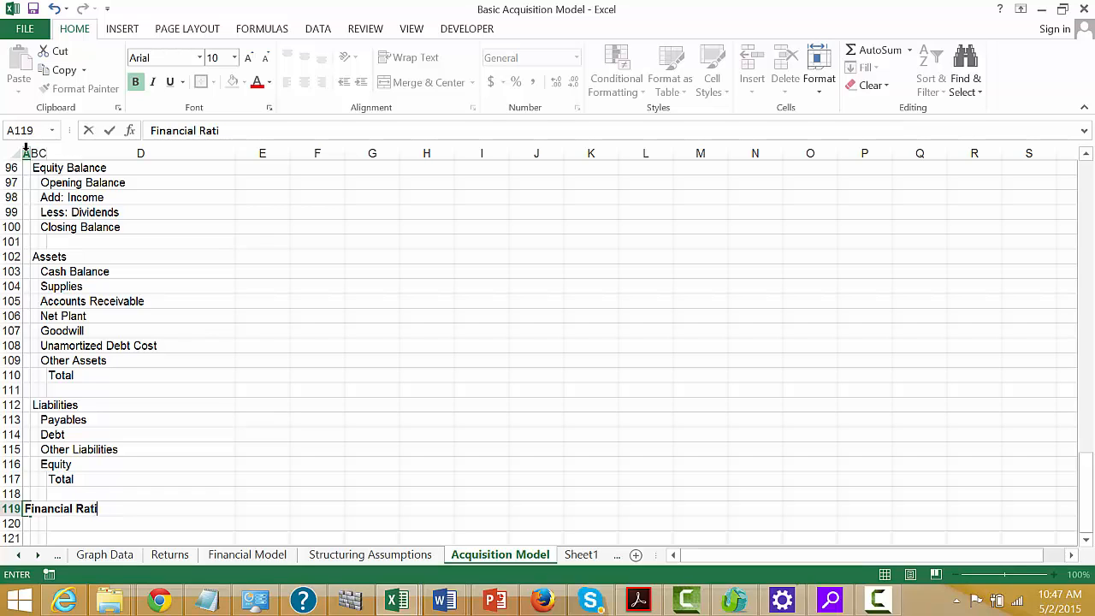
pyautogui.write('os')
pyautogui.press('Return')
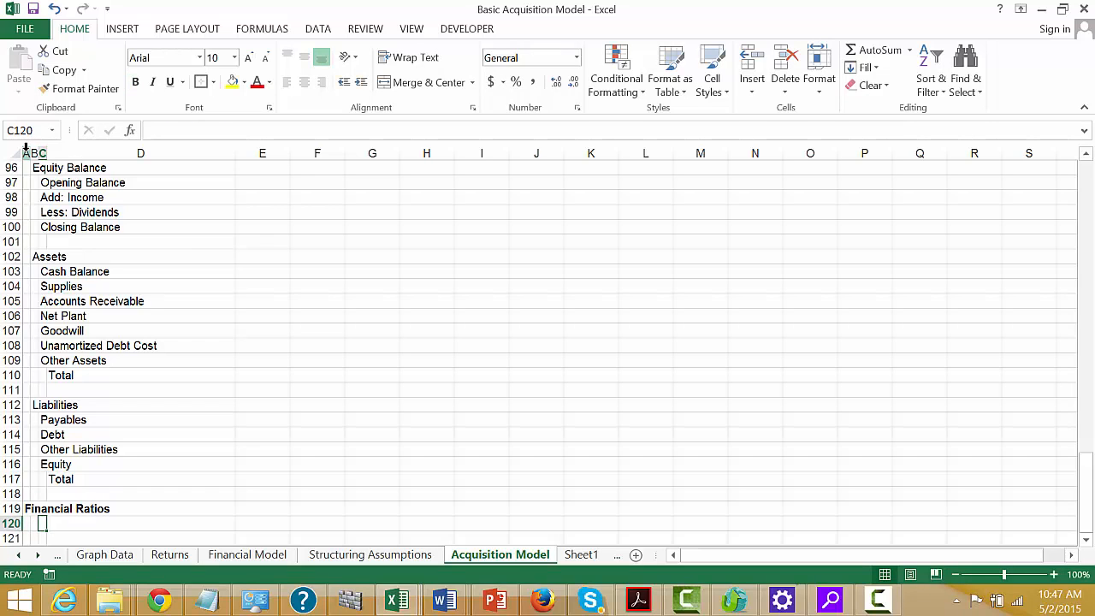
# - Enter the labels Debt to Capital in C120 and Debt to EBITDA in C121 under Financial Ratios
pyautogui.write('Debt to Ca')
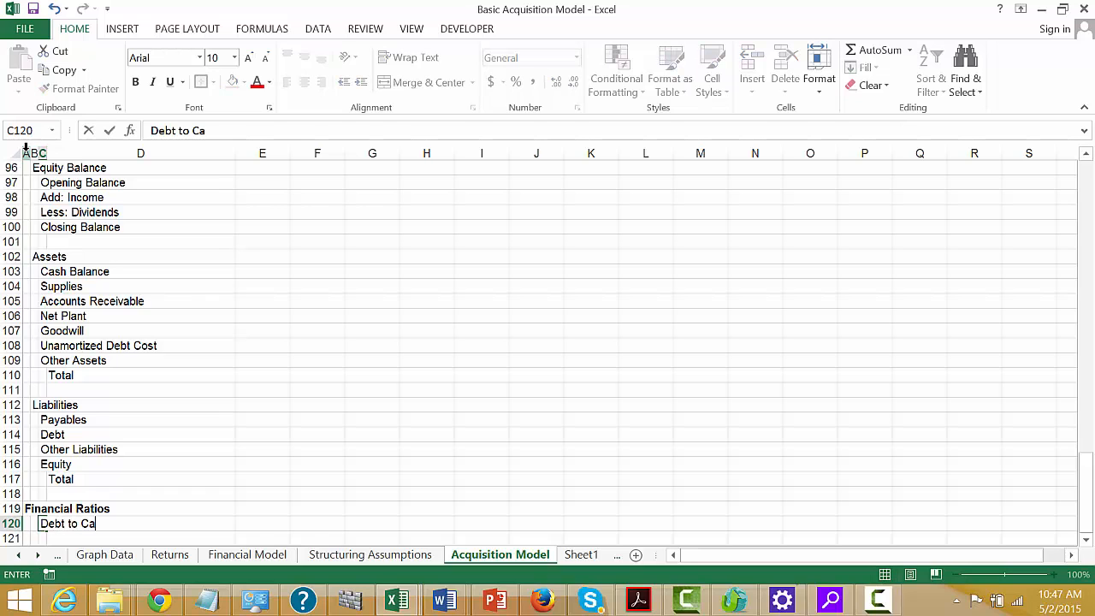
pyautogui.write('pital')
pyautogui.press('Return')
pyautogui.write('Deb')
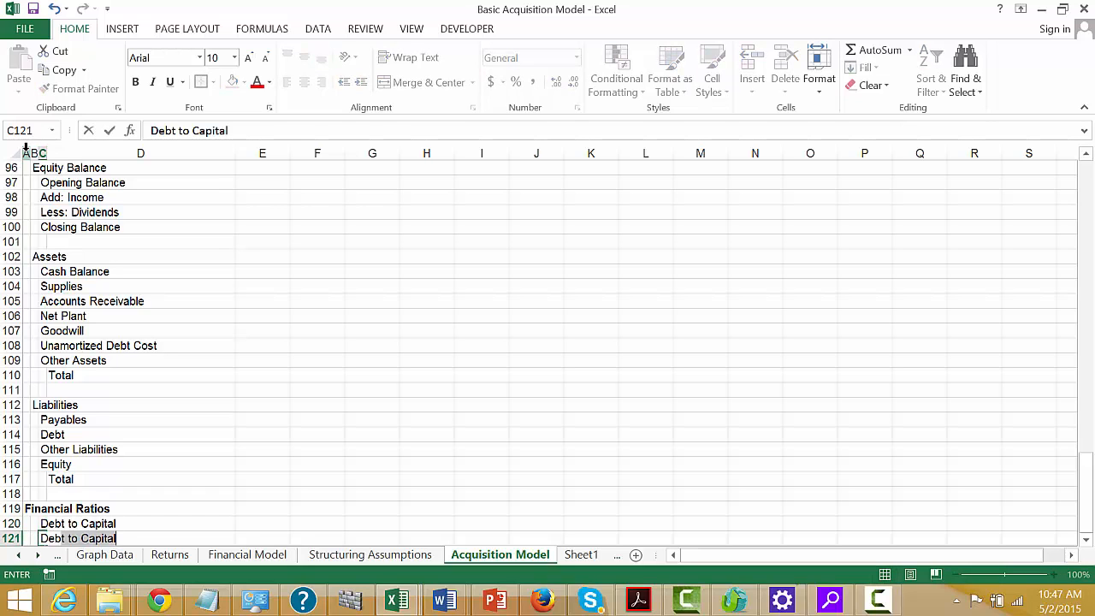
pyautogui.write('t to EBITDA')
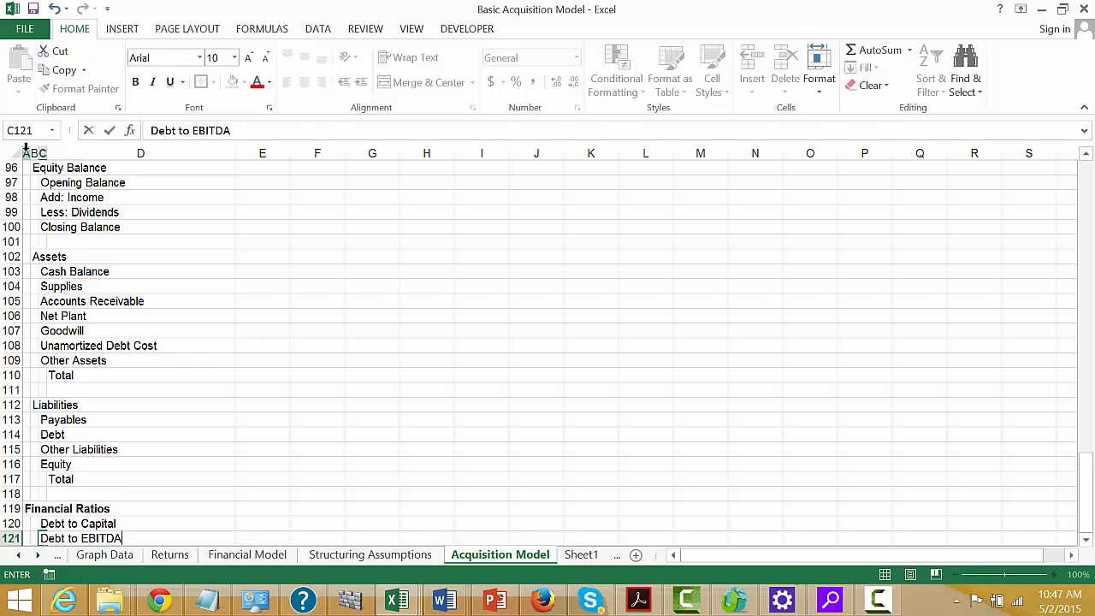
pyautogui.press('Return')
# - Enter the label EBIT to Interest in C122, directly below Debt to EBITDA
pyautogui.press('Return')
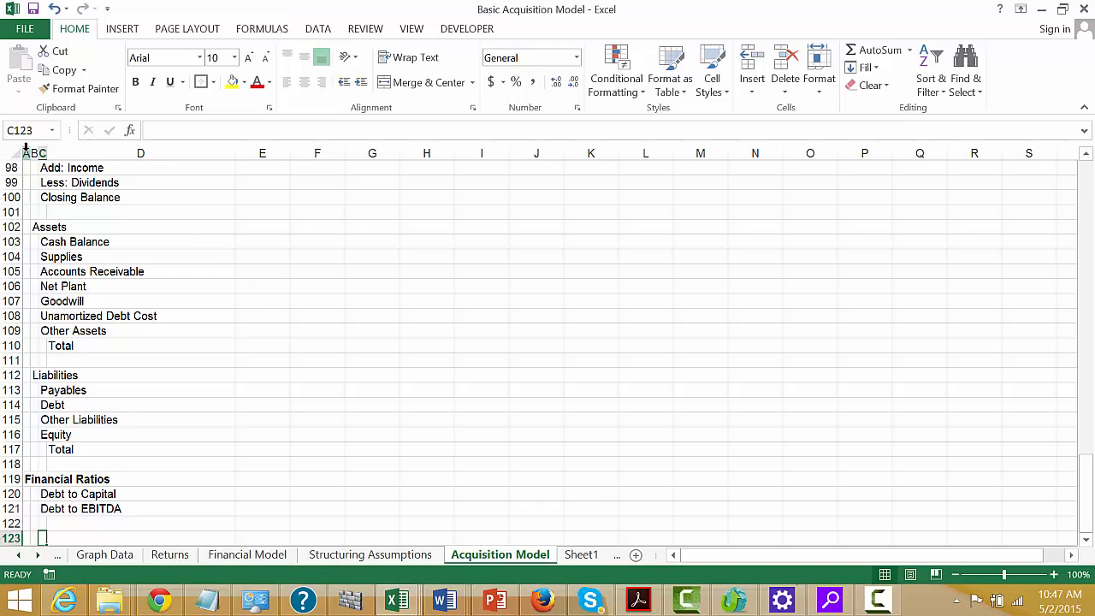
pyautogui.press('Up')
pyautogui.write('EB')
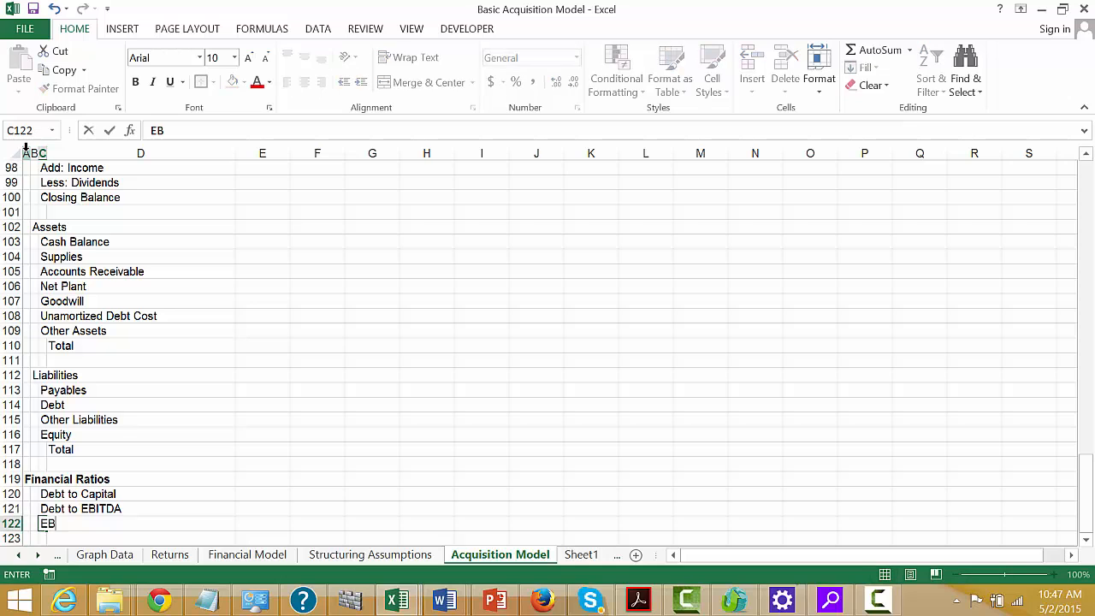
pyautogui.write('IT to Interest')
pyautogui.press('Return')
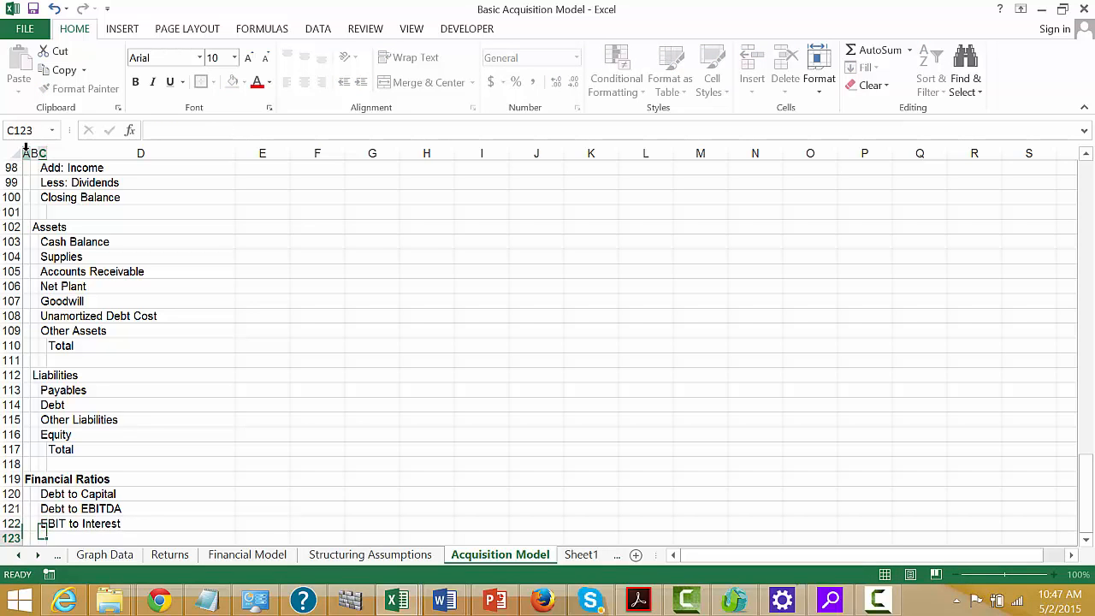
# - Enter the label Cash Sweep Percent in C124, leaving one blank row below the ratio labels
pyautogui.press('Down')
pyautogui.press('Down')
pyautogui.press('Up')
pyautogui.press('Up')
pyautogui.press('Up')
pyautogui.press('Up')
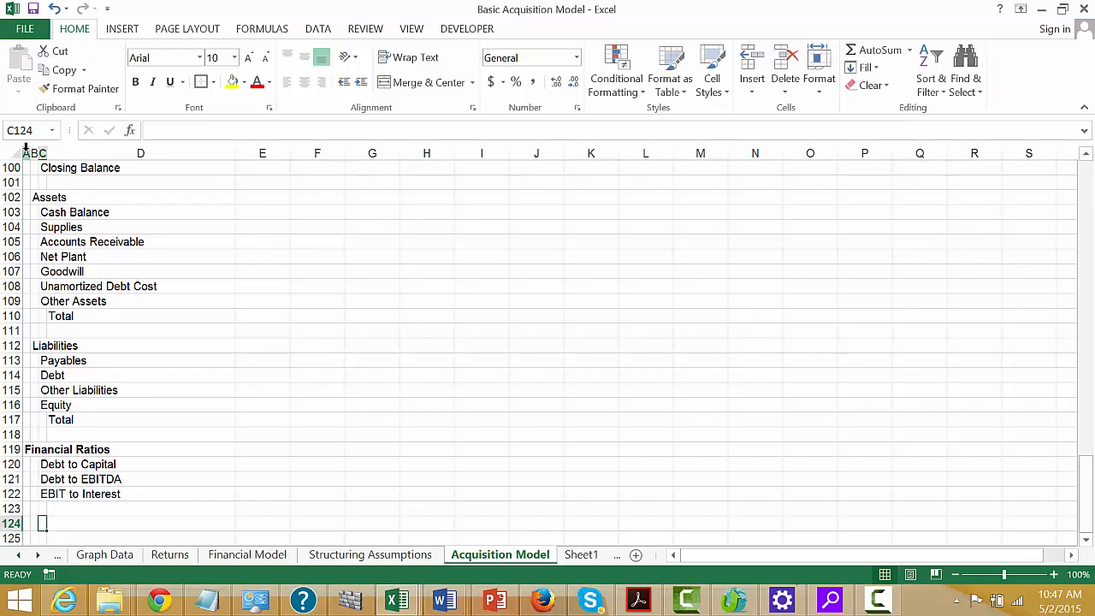
pyautogui.press('Down')
pyautogui.press('Down')
pyautogui.press('Down')
pyautogui.write('Cas')
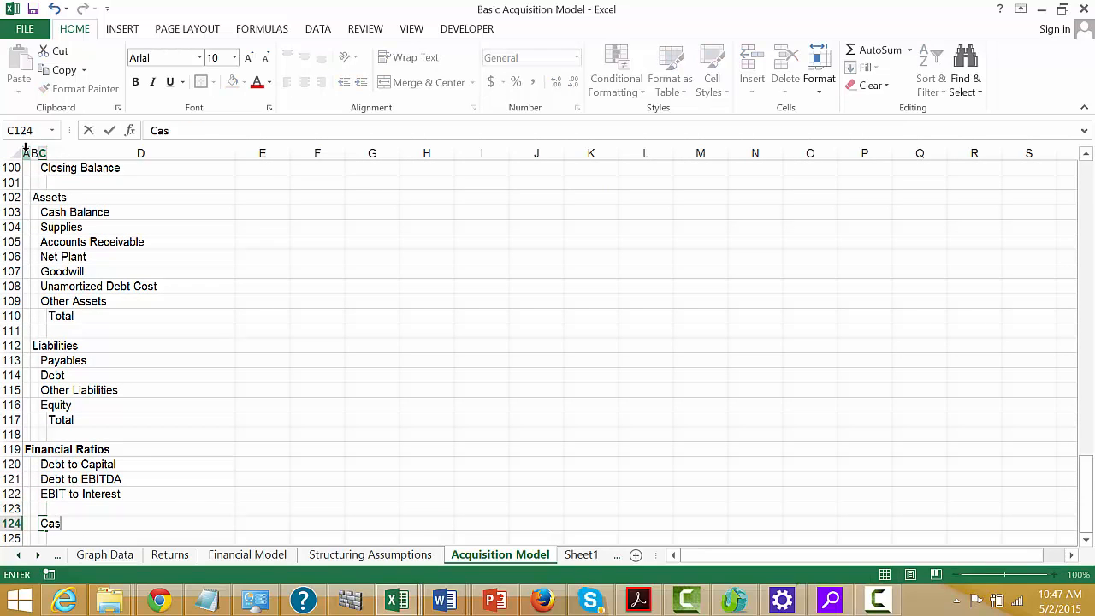
pyautogui.write('h Sweep Perc')
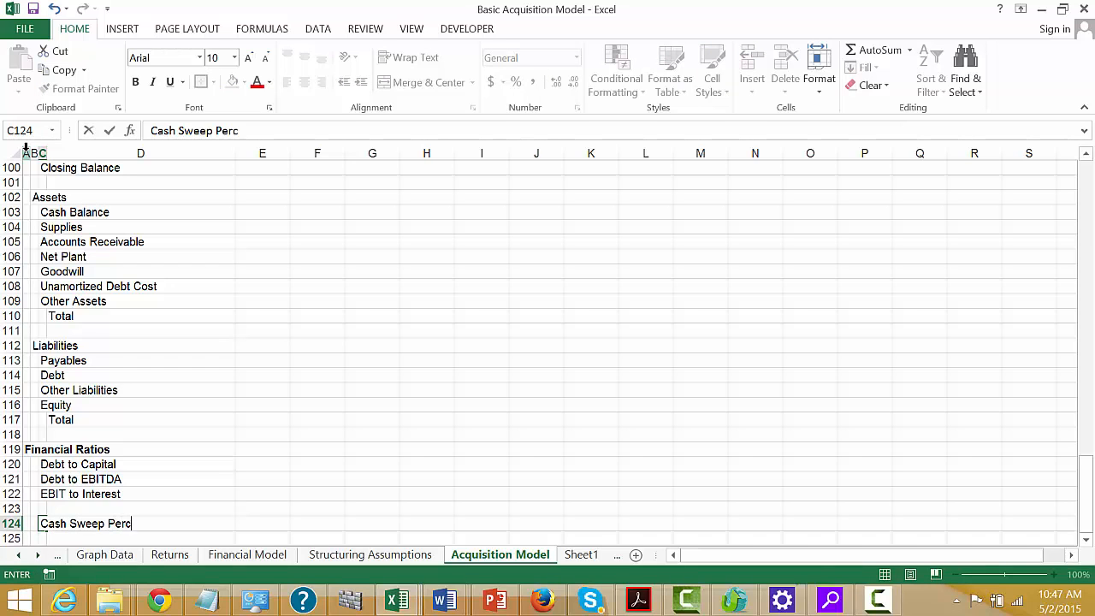
pyautogui.write('ent')
pyautogui.press('Return')
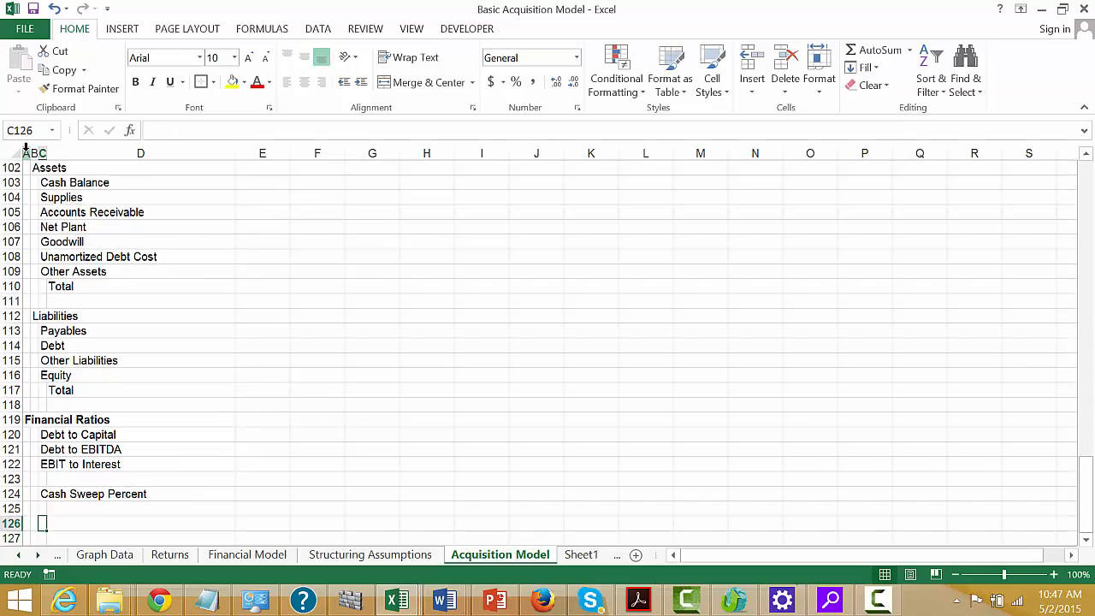
# - Enter the labels Equity Cash Flow in C126 and Equity IRR in C127, one blank row below Cash Sweep Percent
pyautogui.press('Left')
pyautogui.press('Right')
pyautogui.write('Eq')
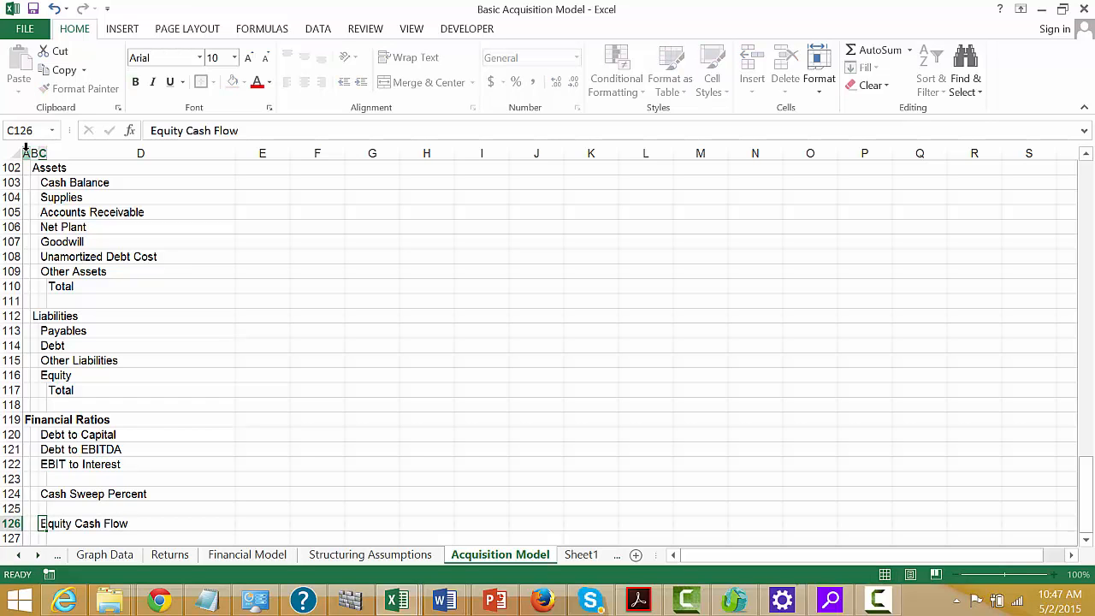
pyautogui.press('Down')
pyautogui.write('Equity ')
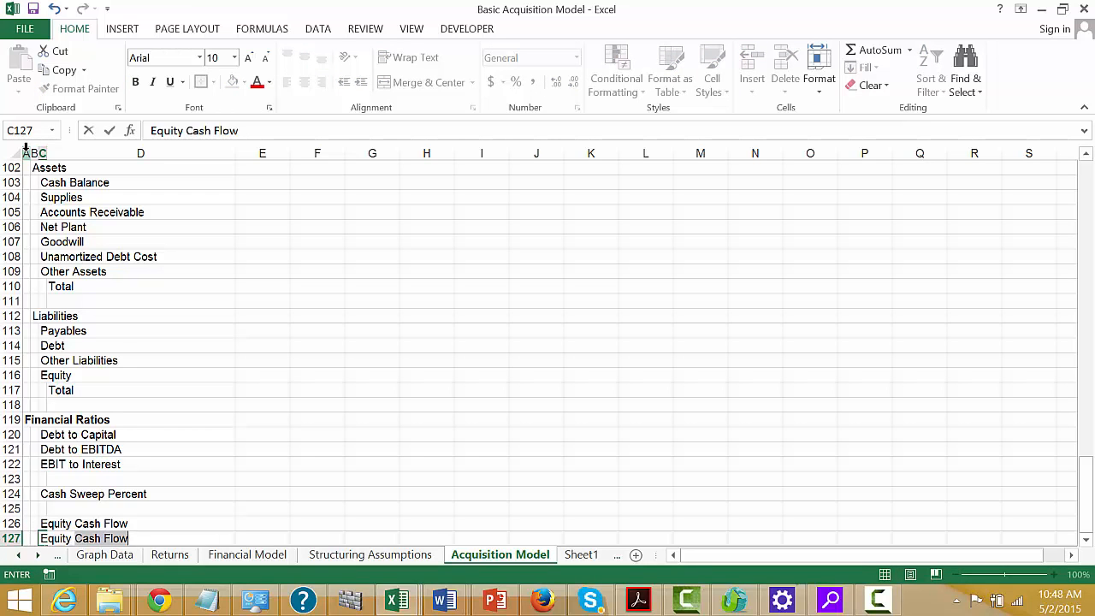
pyautogui.write('IRR')
pyautogui.press('Return')
pyautogui.press('Return')
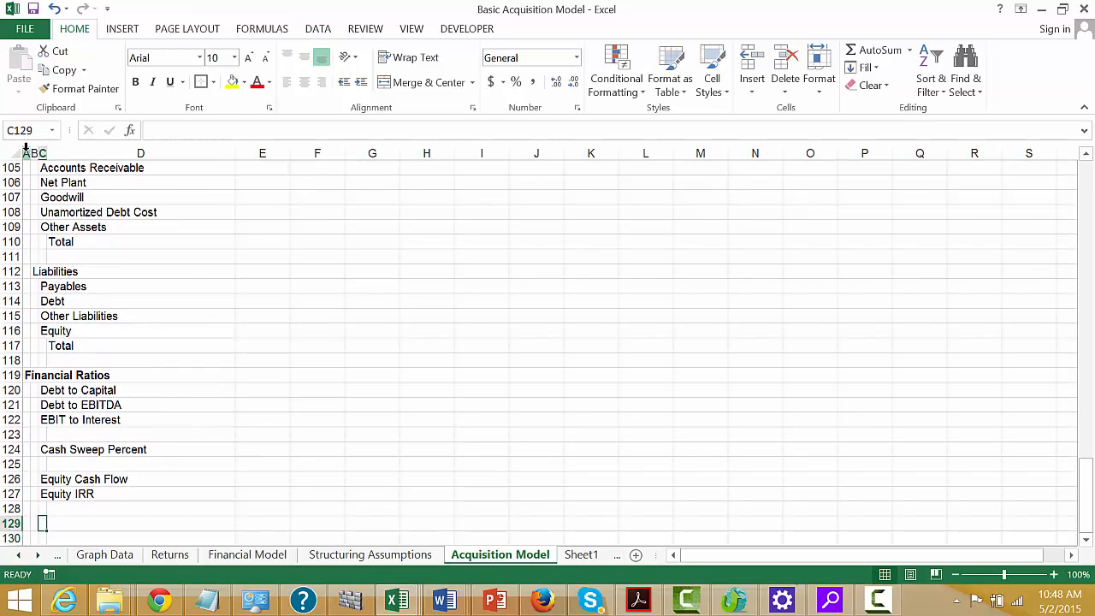
# - Insert two blank columns before the 2014 column of the Timeline section and narrow both new columns E and F equally
pyautogui.press('Up')
pyautogui.press('Up')
pyautogui.press('Up')
pyautogui.press('Up')
pyautogui.press('Up')
pyautogui.press('Up')
pyautogui.press('Up')
pyautogui.press('Up')
pyautogui.press('Up')
pyautogui.press('Up')
pyautogui.press('Up')
pyautogui.press('Up')
pyautogui.press('Up')
pyautogui.press('Up')
pyautogui.press('Up')
pyautogui.press('Up')
pyautogui.press('Up')
pyautogui.press('Up')
pyautogui.press('Up')
pyautogui.press('Up')
pyautogui.press('Up')
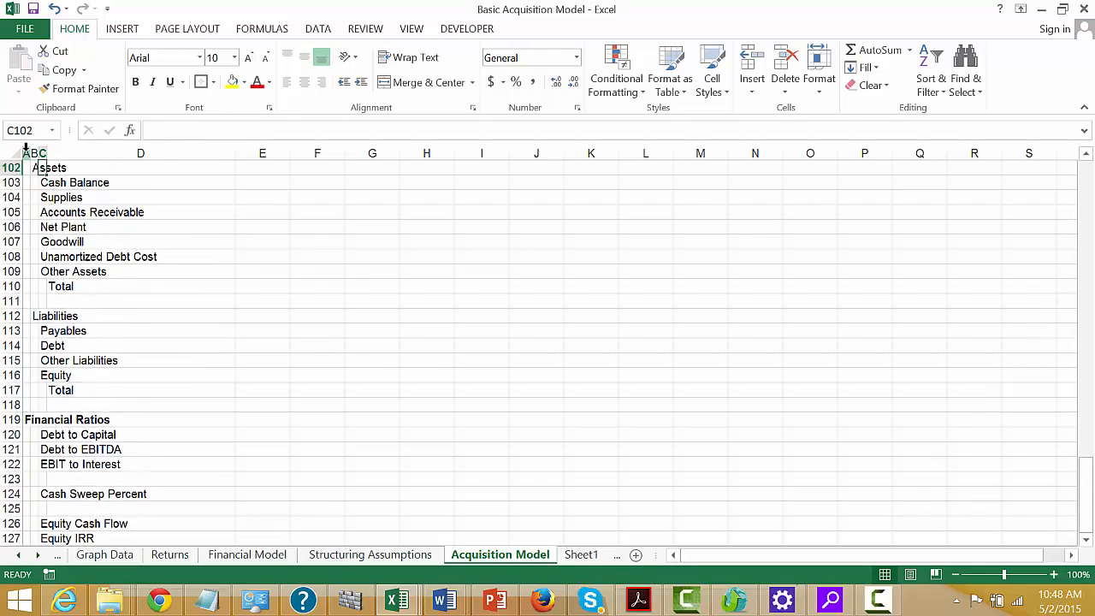
pyautogui.press('Up')
pyautogui.press('Up')
pyautogui.press('Up')
pyautogui.press('Up')
pyautogui.press('Up')
pyautogui.press('Up')
pyautogui.press('Up')
pyautogui.press('Up')
pyautogui.press('Up')
pyautogui.press('Up')
pyautogui.press('Up')
pyautogui.press('Up')
pyautogui.press('Up')
pyautogui.press('Up')
pyautogui.press('Up')
pyautogui.press('Up')
pyautogui.press('Up')
pyautogui.press('Up')
pyautogui.press('Up')
pyautogui.press('Up')
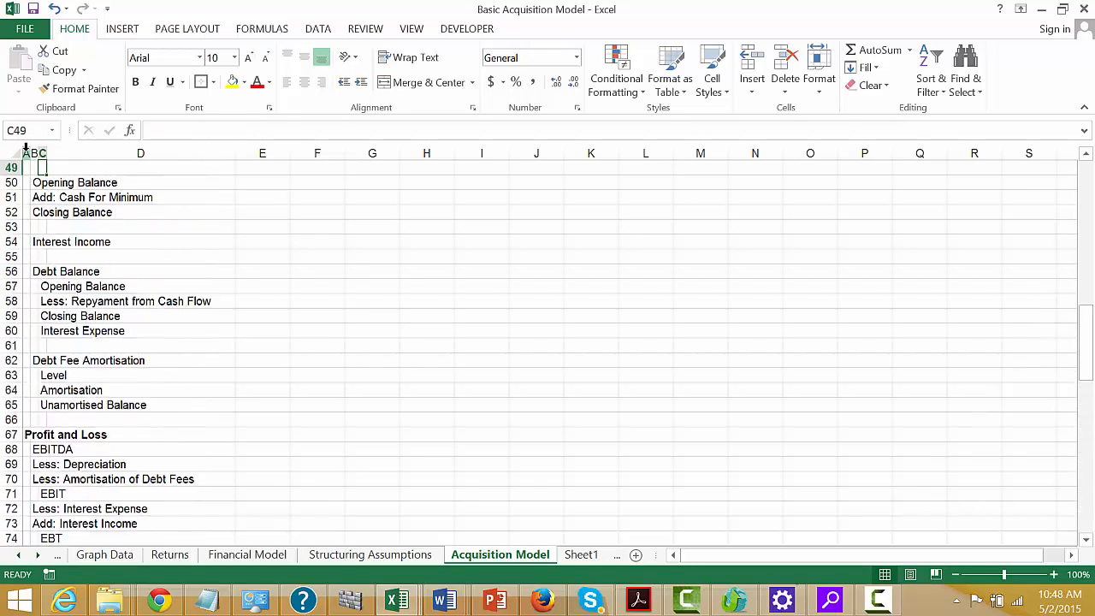
pyautogui.press('Up')
pyautogui.press('Up')
pyautogui.press('Up')
pyautogui.press('Up')
pyautogui.press('Up')
pyautogui.press('Up')
pyautogui.press('Up')
pyautogui.press('Up')
pyautogui.press('Up')
pyautogui.press('Up')
pyautogui.press('Up')
pyautogui.press('Up')
pyautogui.press('Up')
pyautogui.press('Up')
pyautogui.press('Up')
pyautogui.press('Up')
pyautogui.press('Up')
pyautogui.press('Up')
pyautogui.press('Up')
pyautogui.press('Up')
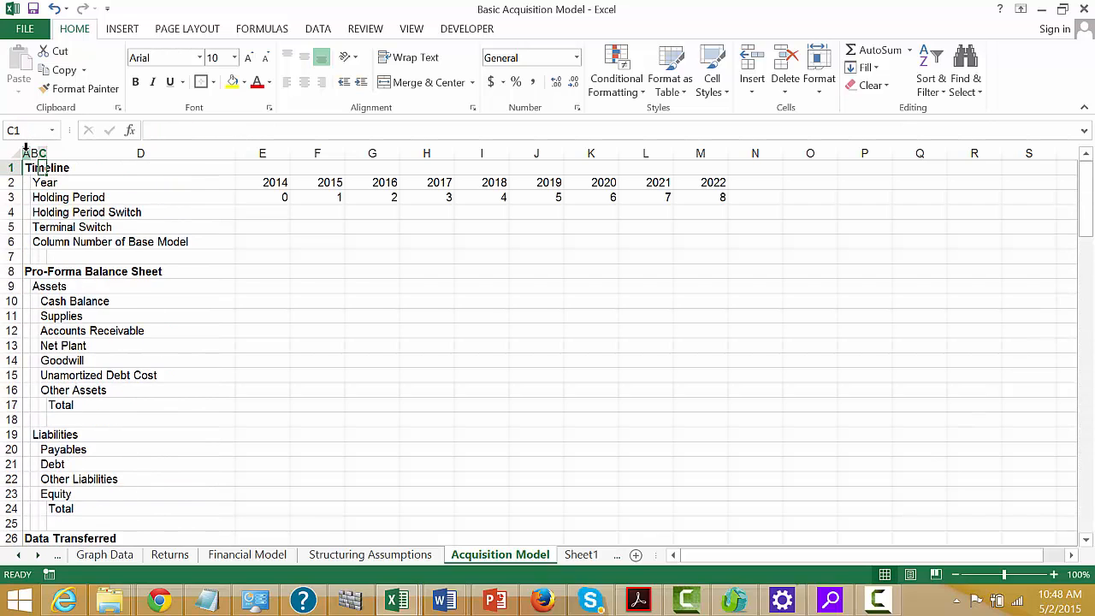
pyautogui.press('Down')
pyautogui.press('Down')
pyautogui.press('Down')
pyautogui.press('Right')
pyautogui.press('Right')
pyautogui.press('Right')
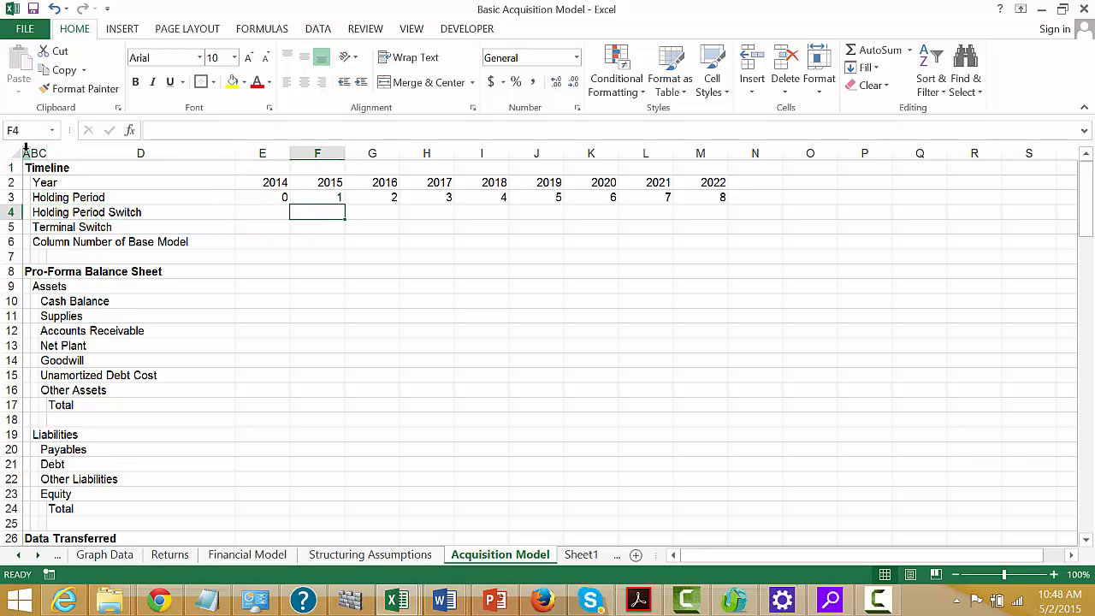
pyautogui.press('Left')
pyautogui.press('Left')
pyautogui.press('Right')
pyautogui.hotkey('ctrl', 'space')
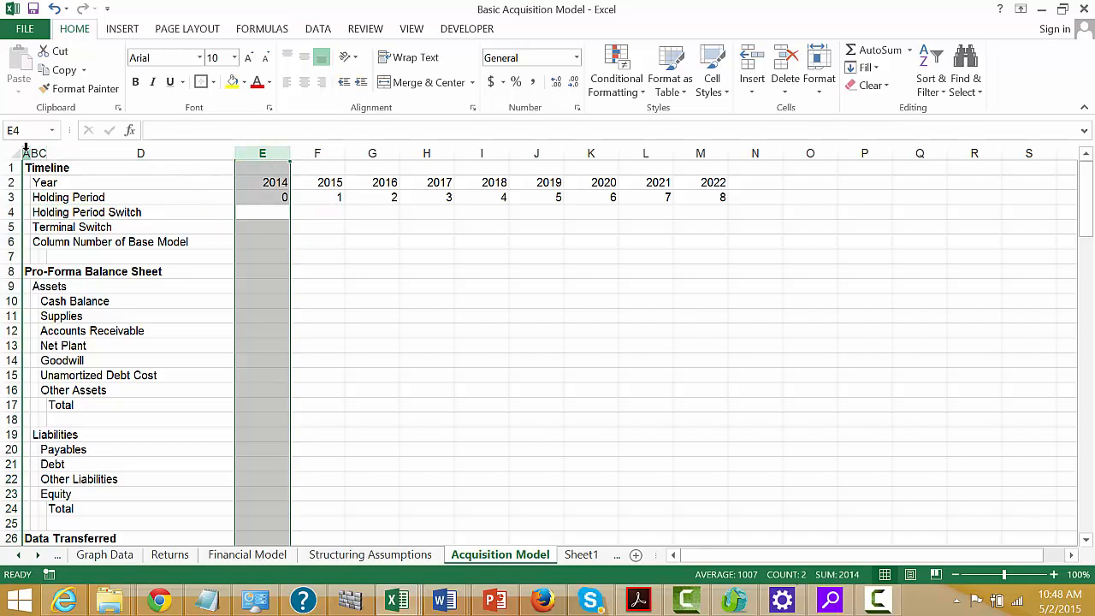
pyautogui.hotkey('ctrl', 'shift', '+')
pyautogui.hotkey('ctrl', 'shift', '+')
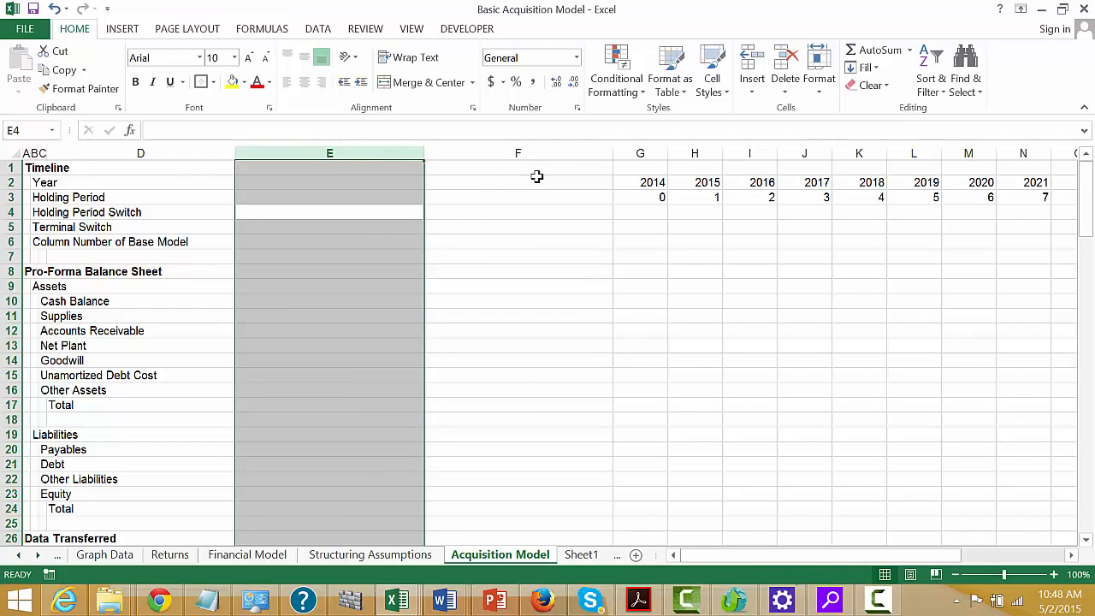
pyautogui.moveTo(526, 151); pyautogui.dragTo(272, 169)
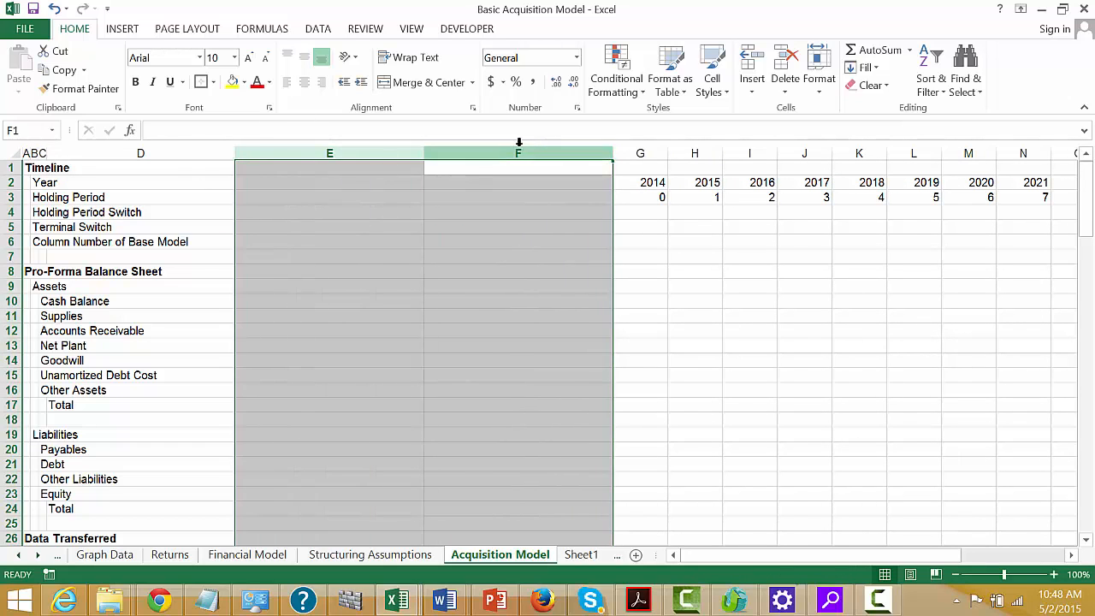
pyautogui.moveTo(424, 148); pyautogui.dragTo(276, 165)
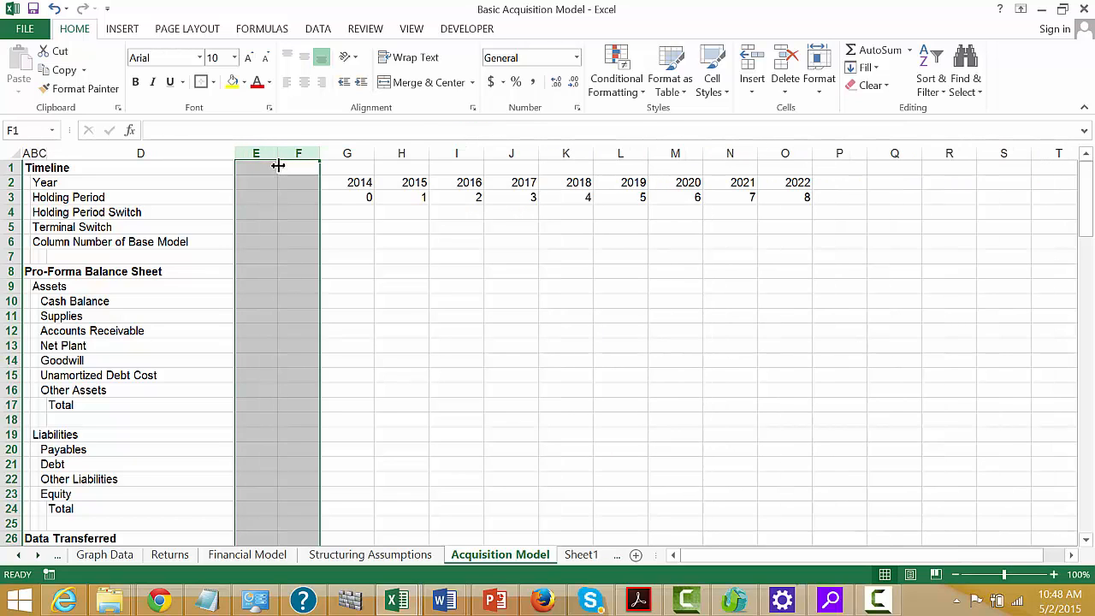
# - Link E4 in the Holding Period Switch row to the Holding Period input in cell E20 of the Structuring Assumptions sheet
pyautogui.press('Down')
pyautogui.press('Down')
pyautogui.press('Down')
pyautogui.press('Right')
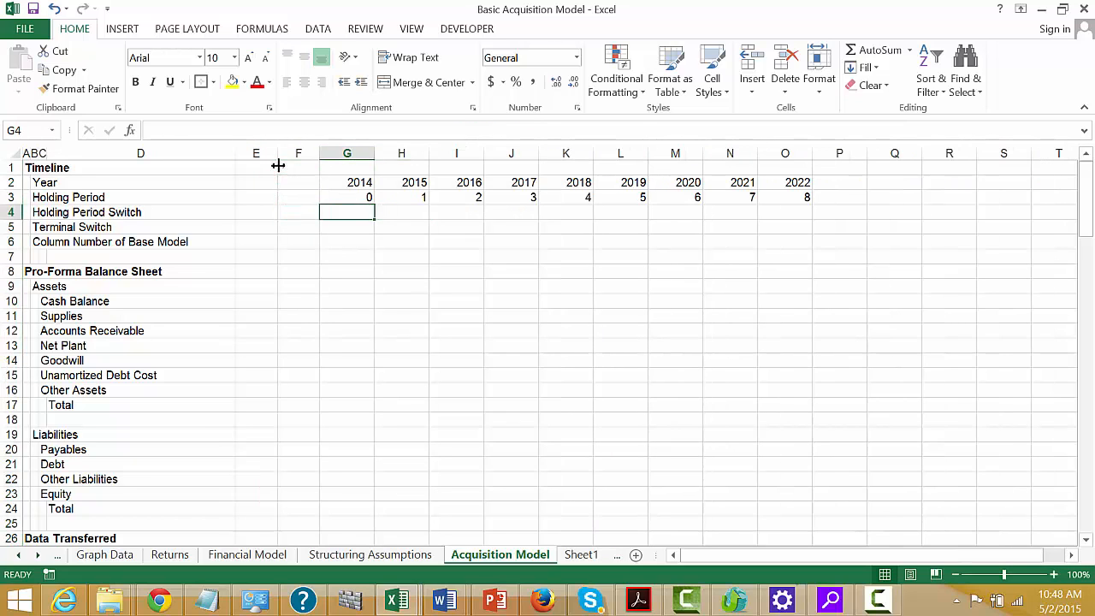
pyautogui.press('Left')
pyautogui.press('Left')
pyautogui.write('=')
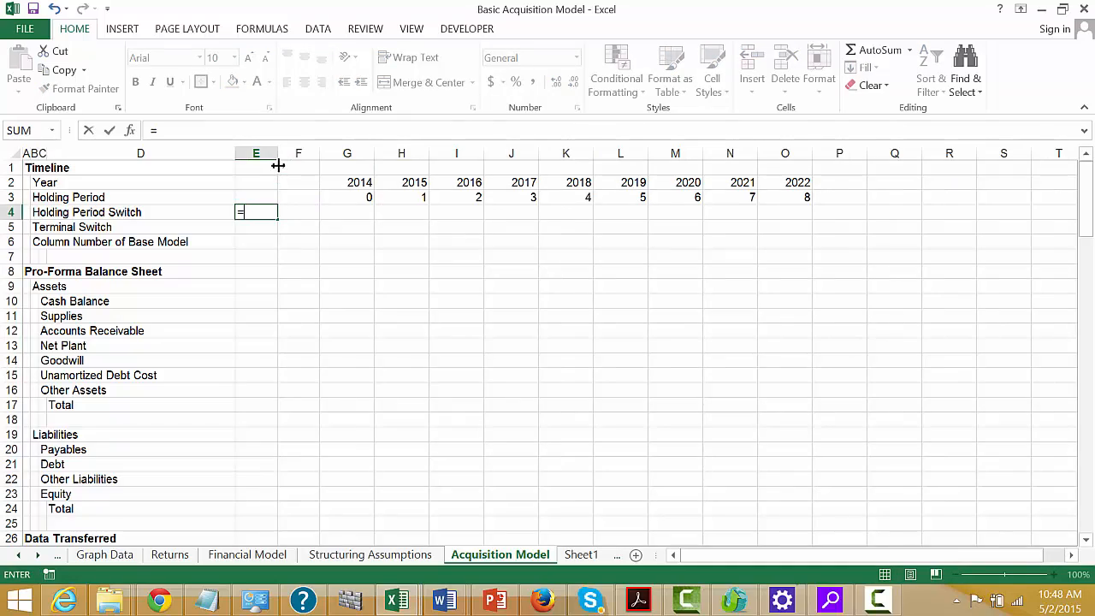
pyautogui.hotkey('ctrl', 'pageup')
pyautogui.press('Up')
pyautogui.press('Up')
pyautogui.press('Up')
pyautogui.press('Up')
pyautogui.press('Up')
pyautogui.press('Up')
pyautogui.press('Up')
pyautogui.press('Up')
pyautogui.press('Up')
pyautogui.press('Up')
pyautogui.press('Up')
pyautogui.press('Up')
pyautogui.press('Up')
pyautogui.press('Up')
pyautogui.press('Up')
pyautogui.press('Up')
pyautogui.press('Up')
pyautogui.press('Up')
pyautogui.press('Up')
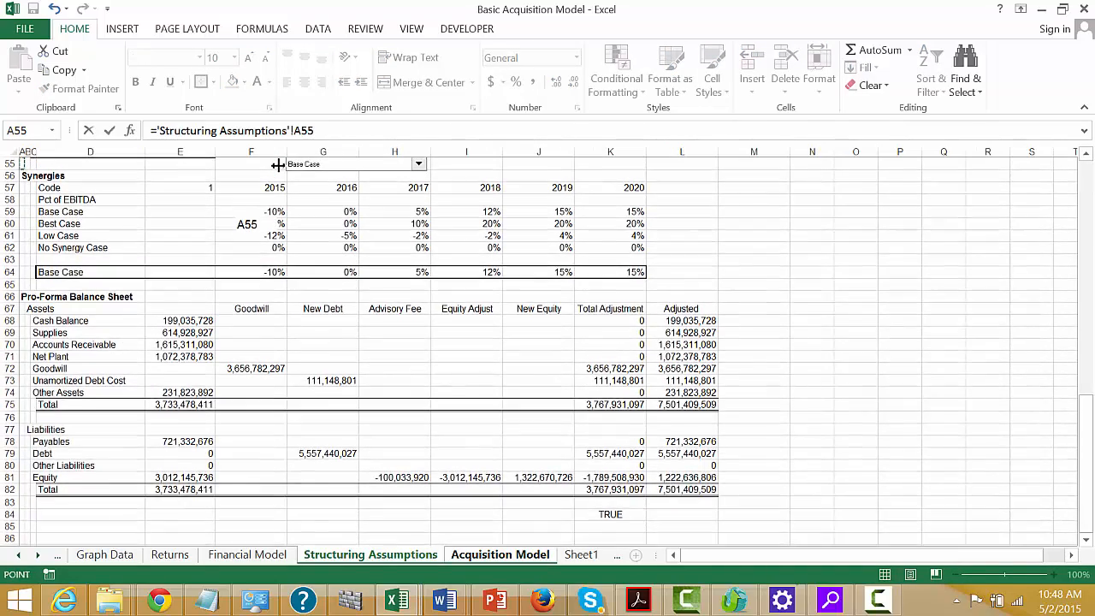
pyautogui.press('Up')
pyautogui.press('Up')
pyautogui.press('Up')
pyautogui.press('Up')
pyautogui.press('Up')
pyautogui.press('Up')
pyautogui.press('Up')
pyautogui.press('Up')
pyautogui.press('Up')
pyautogui.press('Up')
pyautogui.press('Up')
pyautogui.press('Up')
pyautogui.press('Up')
pyautogui.press('Up')
pyautogui.press('Up')
pyautogui.press('Up')
pyautogui.press('Up')
pyautogui.press('Up')
pyautogui.press('Up')
pyautogui.press('Up')
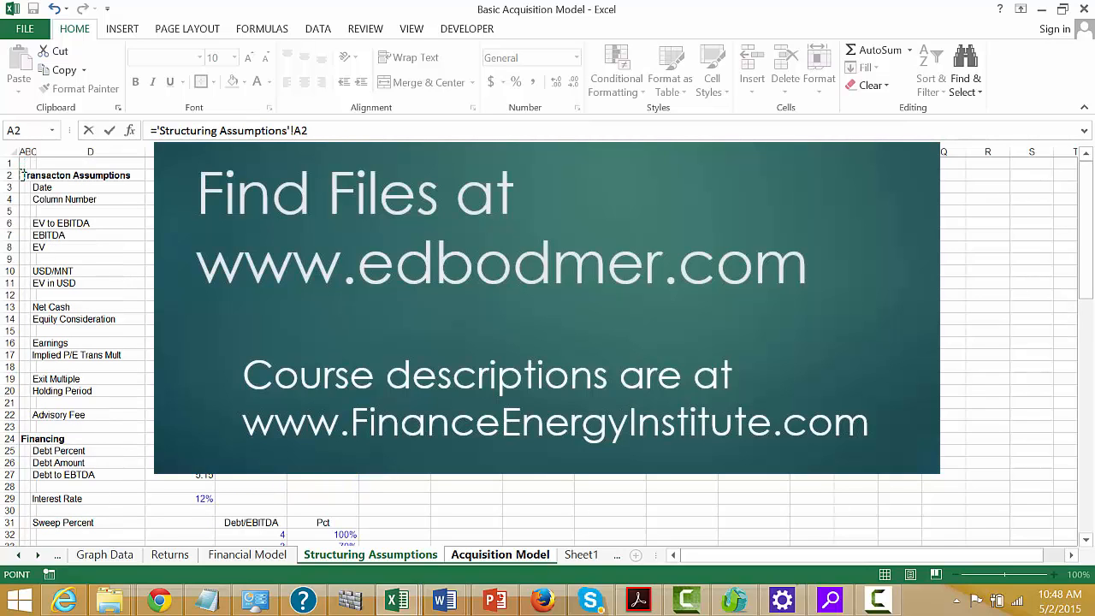
pyautogui.press('Right')
pyautogui.press('Right')
pyautogui.press('Down')
pyautogui.press('Down')
pyautogui.press('Down')
pyautogui.press('Down')
pyautogui.press('Down')
pyautogui.press('Down')
pyautogui.press('Down')
pyautogui.press('Down')
pyautogui.press('Down')
pyautogui.press('Down')
pyautogui.press('Down')
pyautogui.press('Down')
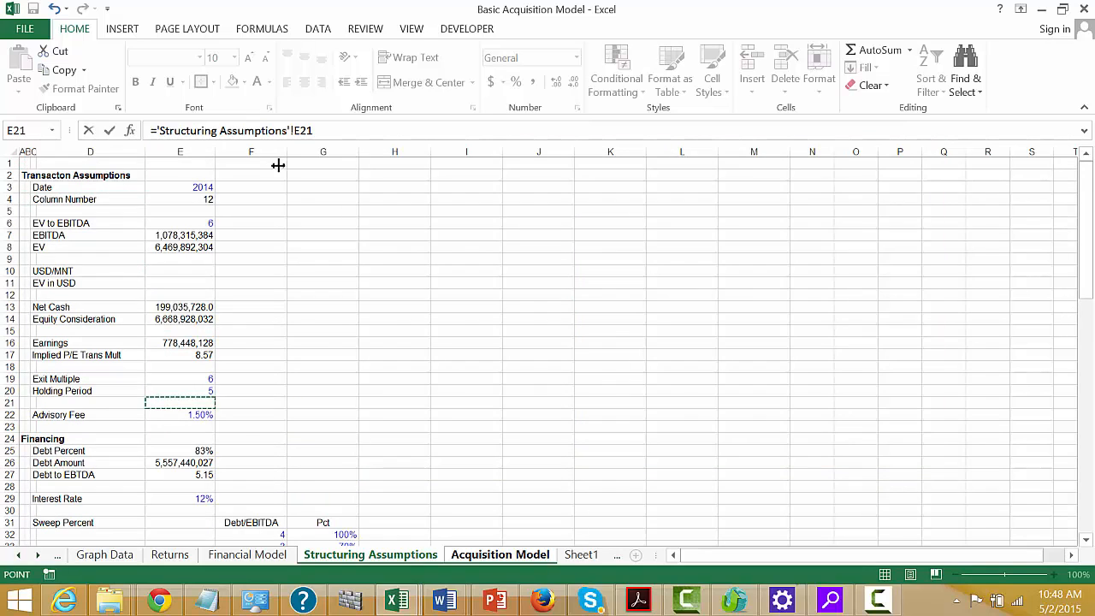
pyautogui.press('Up')
pyautogui.press('Return')
pyautogui.press('Up')
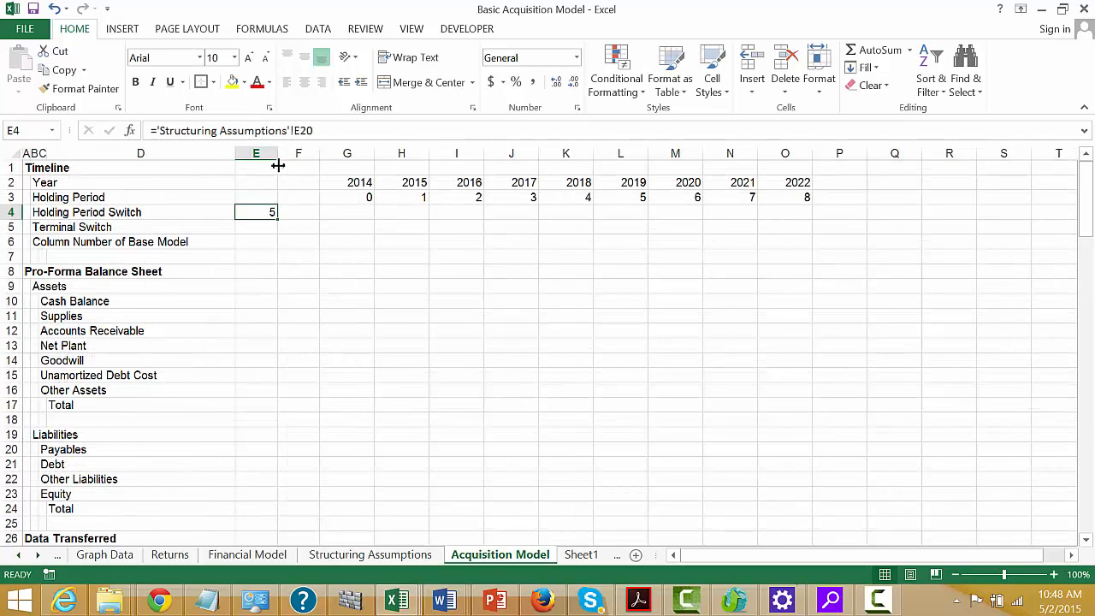
# - Enter the formula =H3<$E$4 in H4 as the Holding Period Switch test for 2015
pyautogui.press('Right')
pyautogui.press('Right')
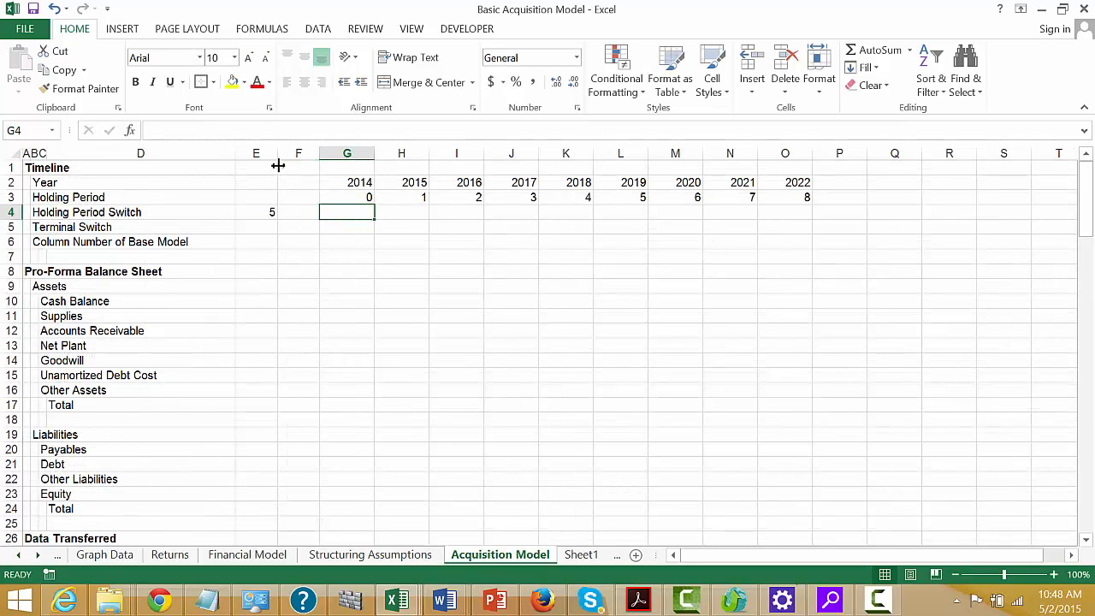
pyautogui.press('Right')
pyautogui.write('=')
pyautogui.press('Up')
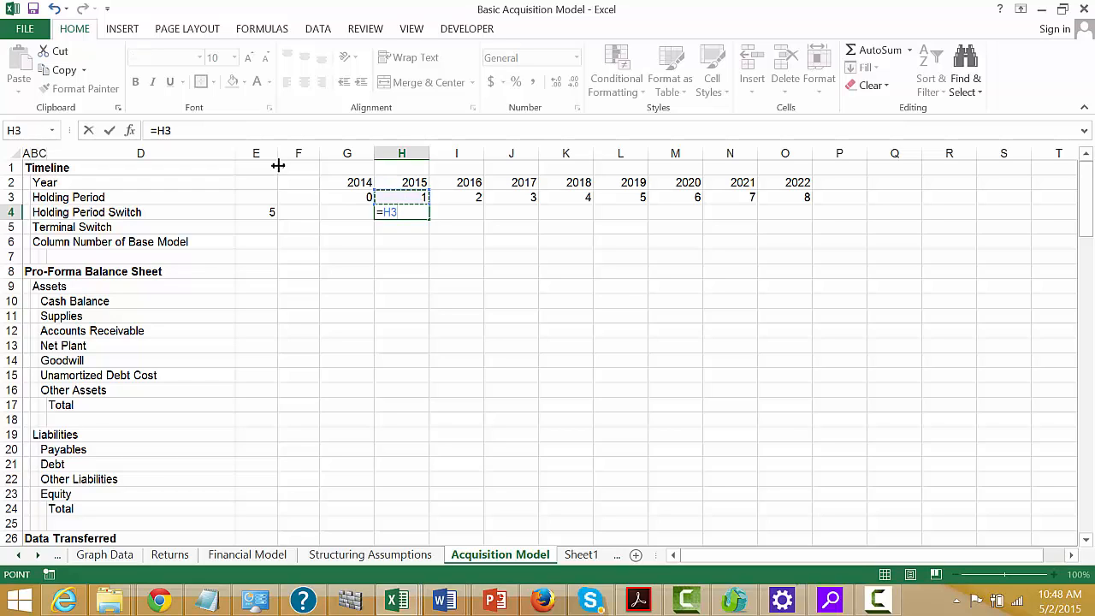
pyautogui.write('<')
pyautogui.press('Left')
pyautogui.press('Left')
pyautogui.press('Left')
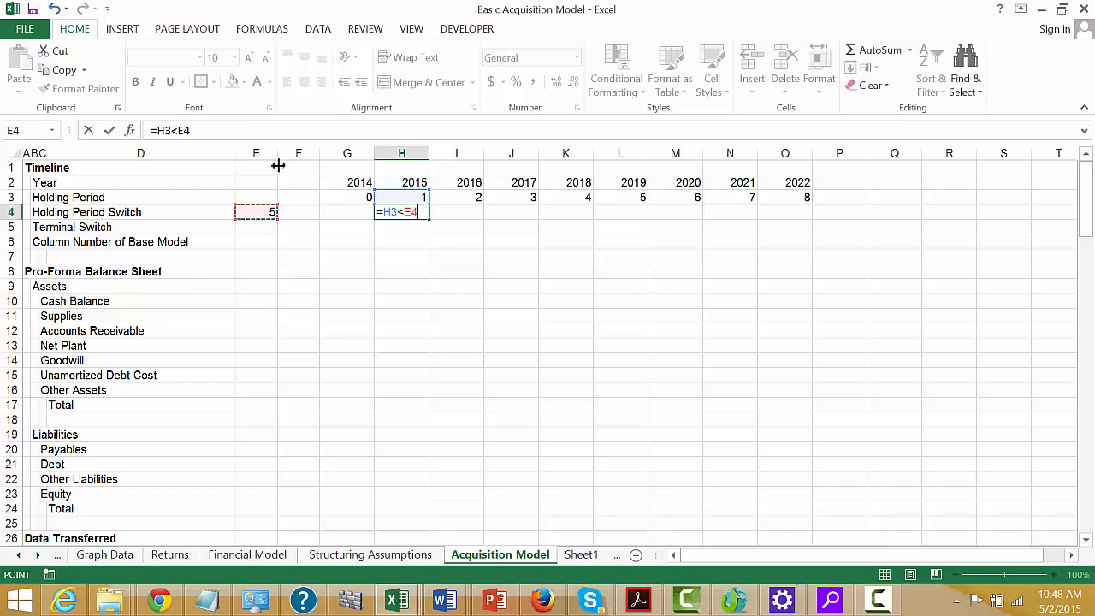
pyautogui.press('F4')
pyautogui.press('Return')
pyautogui.press('Up')
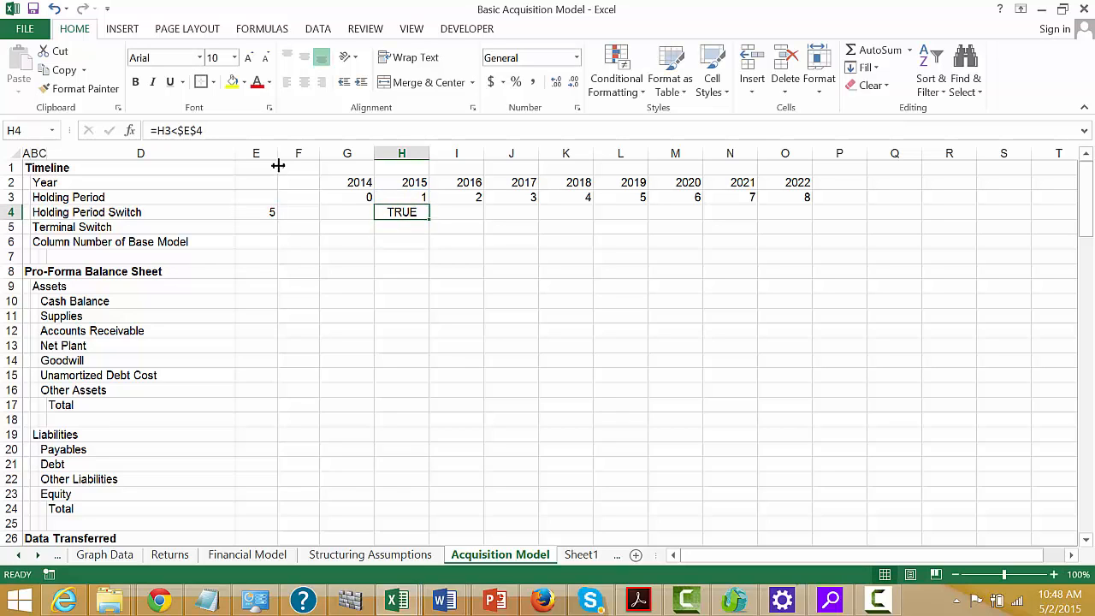
# - Fill the Holding Period Switch formula from H4 across to O4 for the years 2015 to 2022
pyautogui.hotkey('shift', 'Right')
pyautogui.hotkey('shift', 'Right')
pyautogui.hotkey('shift', 'Right')
pyautogui.hotkey('shift', 'Right')
pyautogui.hotkey('shift', 'Right')
pyautogui.hotkey('shift', 'Right')
pyautogui.hotkey('shift', 'Right')
pyautogui.hotkey('ctrl', 'r')
# - Link E5 in the Terminal Switch row to the holding period value in E4
pyautogui.press('Down')
pyautogui.press('Left')
pyautogui.press('Left')
pyautogui.press('Left')
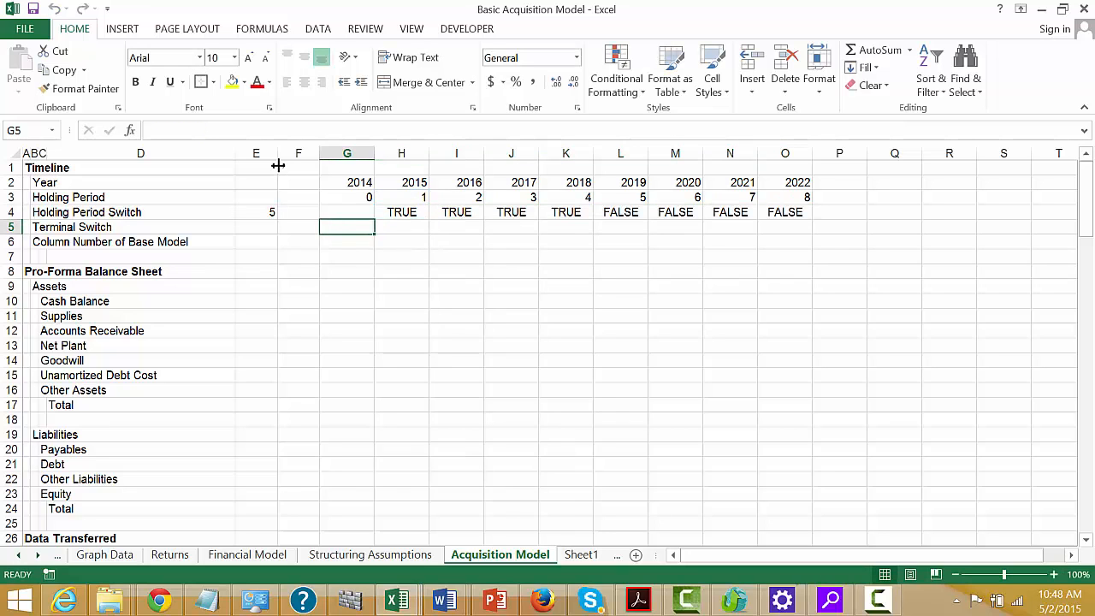
pyautogui.write('=')
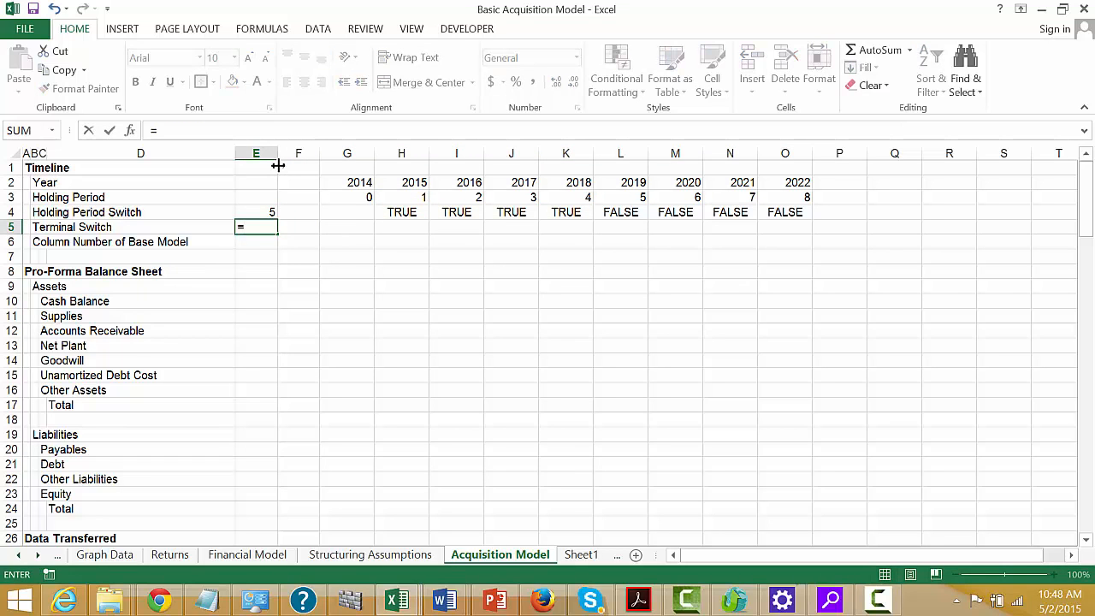
pyautogui.press('Up')
pyautogui.press('Return')
# - Enter the Terminal Switch test in H5, checking whether the 2015 holding period in H3 equals the fixed cell E5
pyautogui.press('Up')
pyautogui.press('Right')
pyautogui.press('Right')
pyautogui.press('Right')
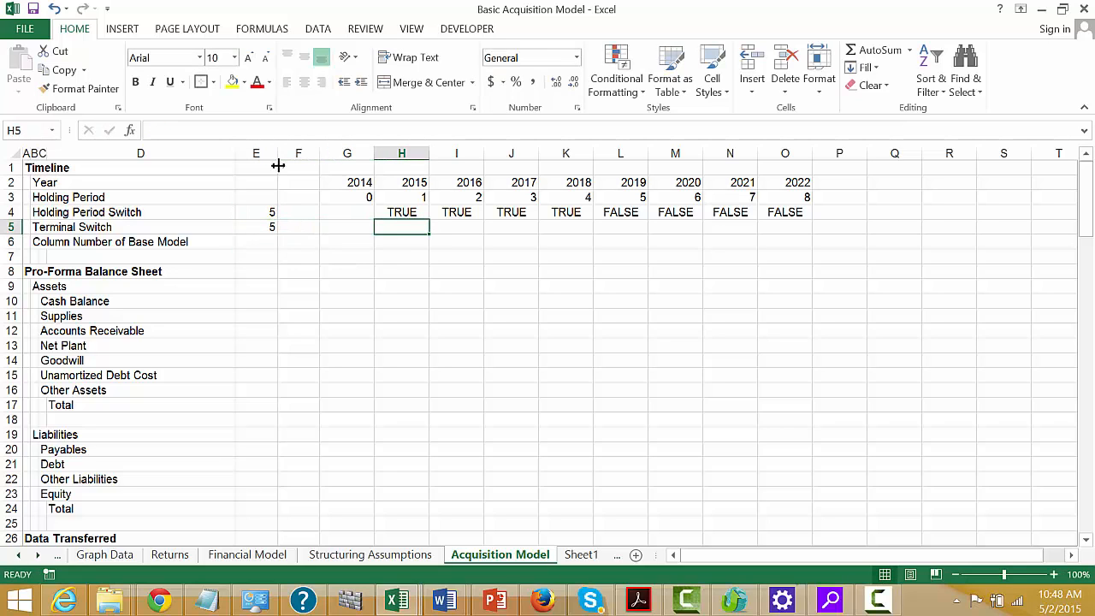
pyautogui.write('=')
pyautogui.press('Up')
pyautogui.press('Up')
pyautogui.write('=')
pyautogui.press('Left')
pyautogui.press('Left')
pyautogui.press('Left')
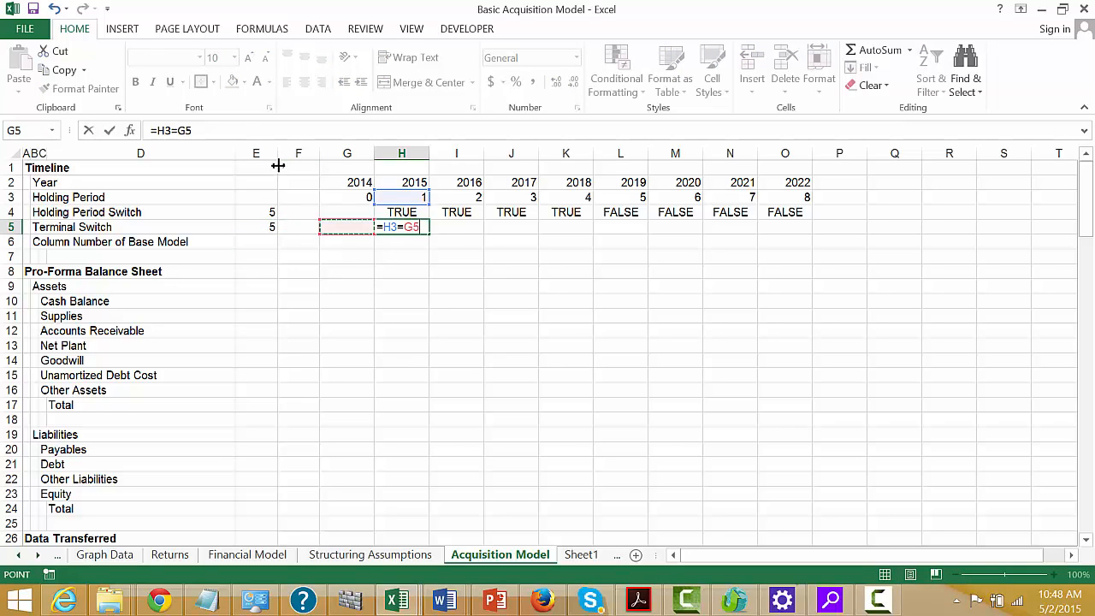
pyautogui.press('Return')
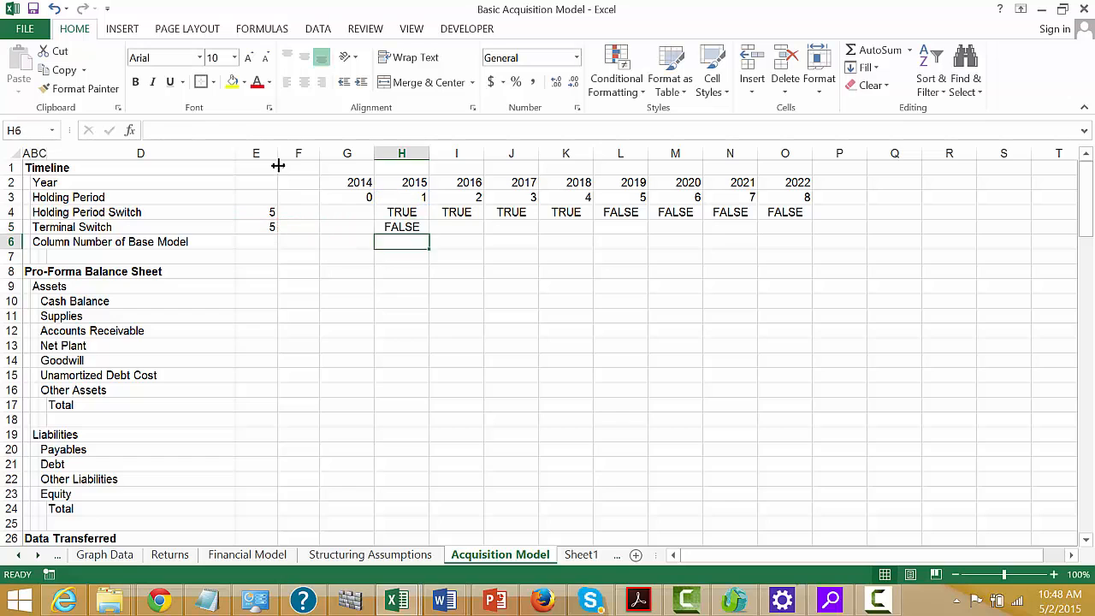
# - Fill the Terminal Switch formula from H5 across to O5 for the years up to 2022
pyautogui.press('Up')
pyautogui.hotkey('ctrl', 'shift', 'r')
pyautogui.press('Down')
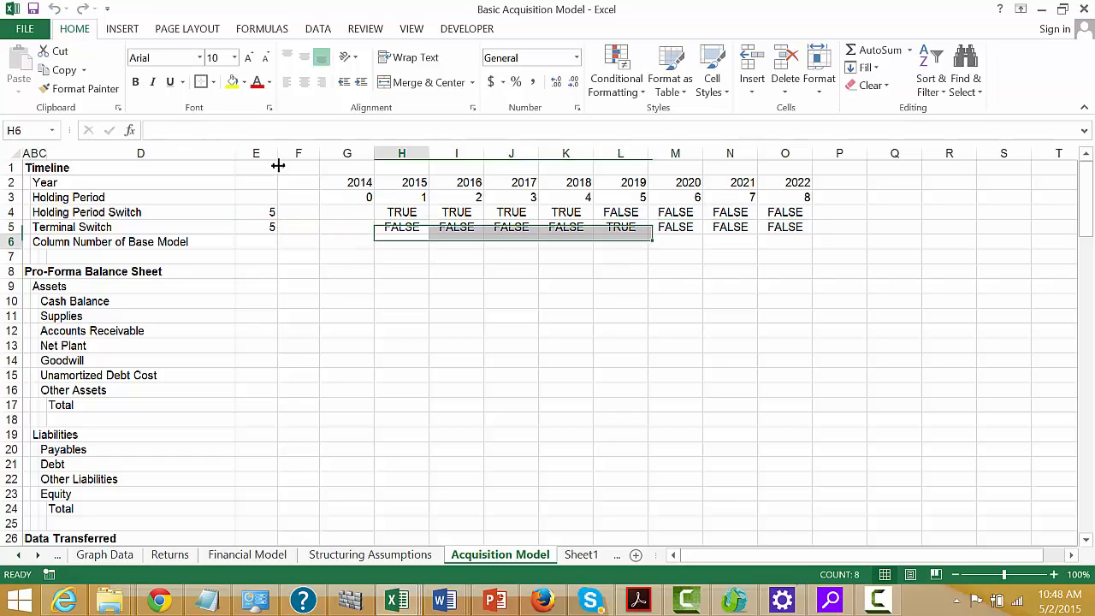
# - Enter =MATCH(G2,'Financial Model'!2:2) in G6 to find the 2014 column number of the base model
pyautogui.press('Left')
pyautogui.press('Left')
pyautogui.press('Right')
pyautogui.press('Right')
pyautogui.press('Left')
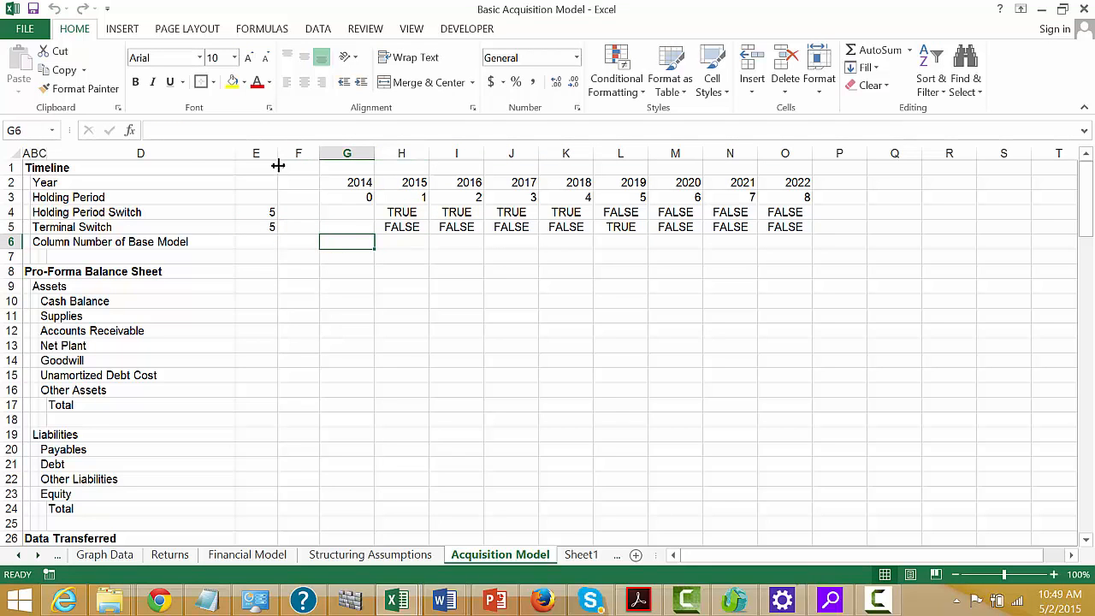
pyautogui.write('=')
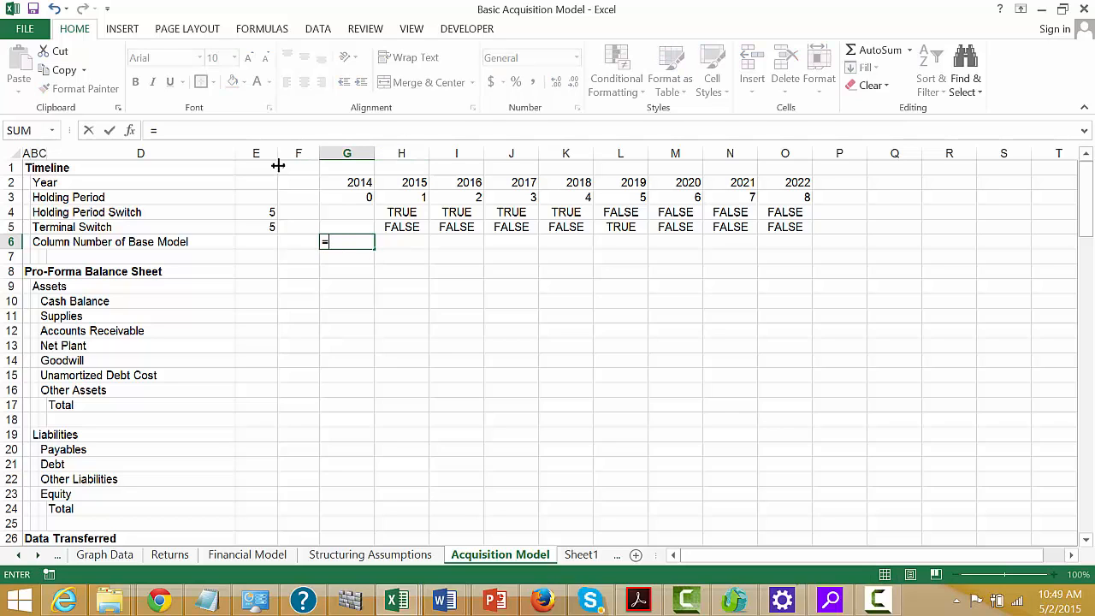
pyautogui.write('mat')
pyautogui.press('Tab')
pyautogui.press('Up')
pyautogui.press('Up')
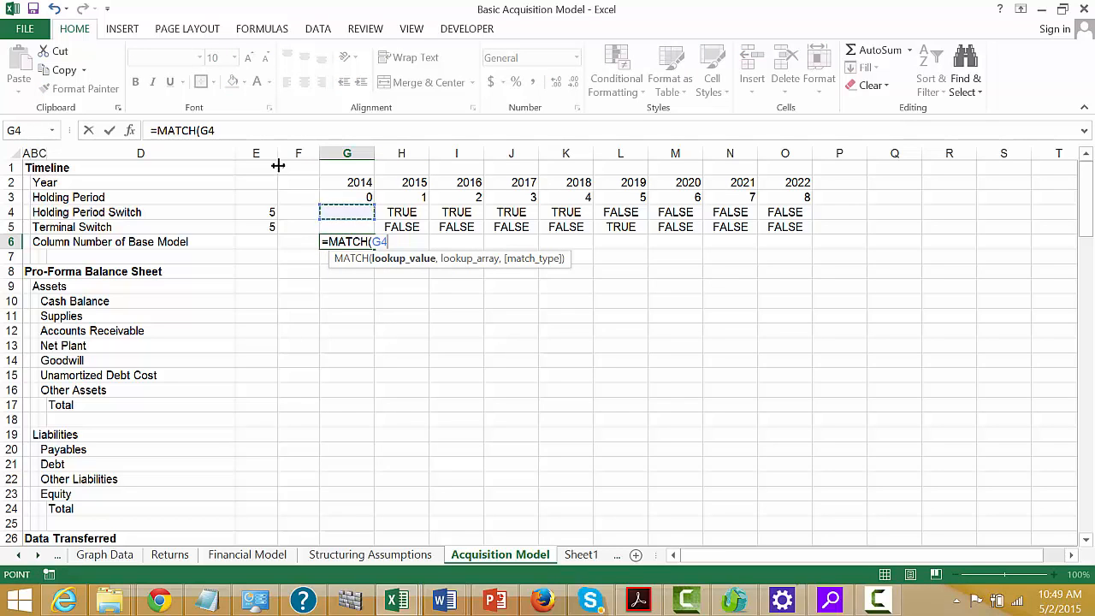
pyautogui.press('Up')
pyautogui.press('Up')
pyautogui.write(',')
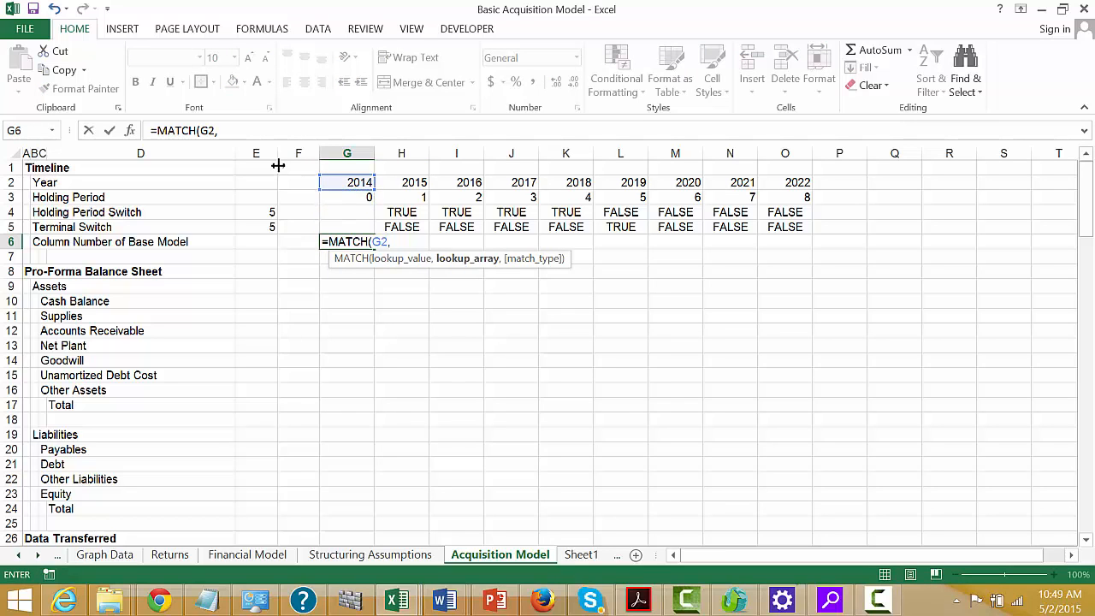
pyautogui.hotkey('ctrl', 'pageup')
pyautogui.hotkey('ctrl', 'pageup')
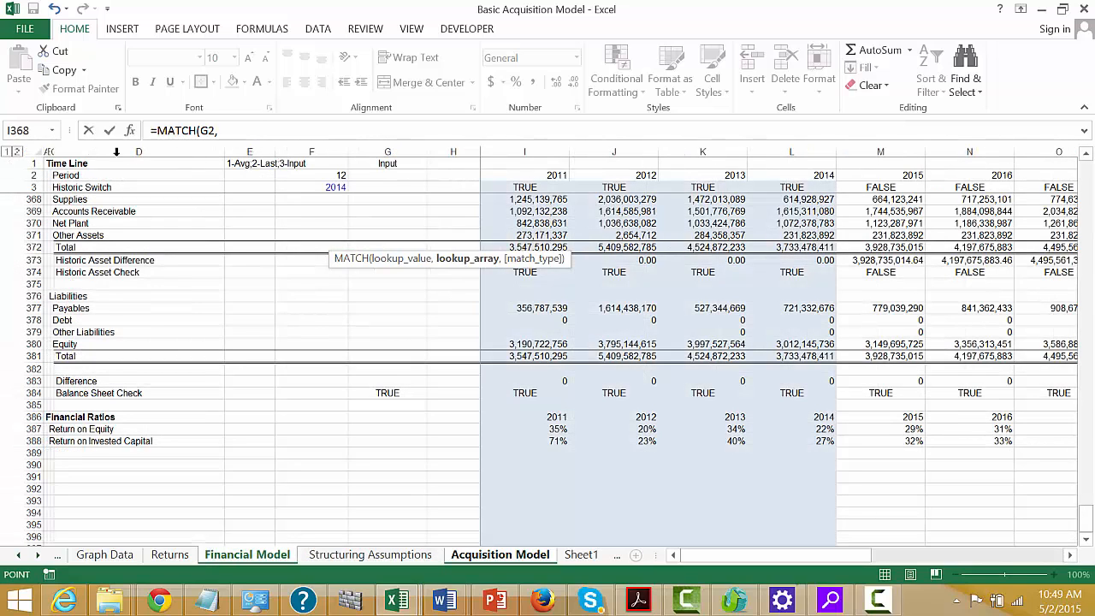
pyautogui.click(25, 176)
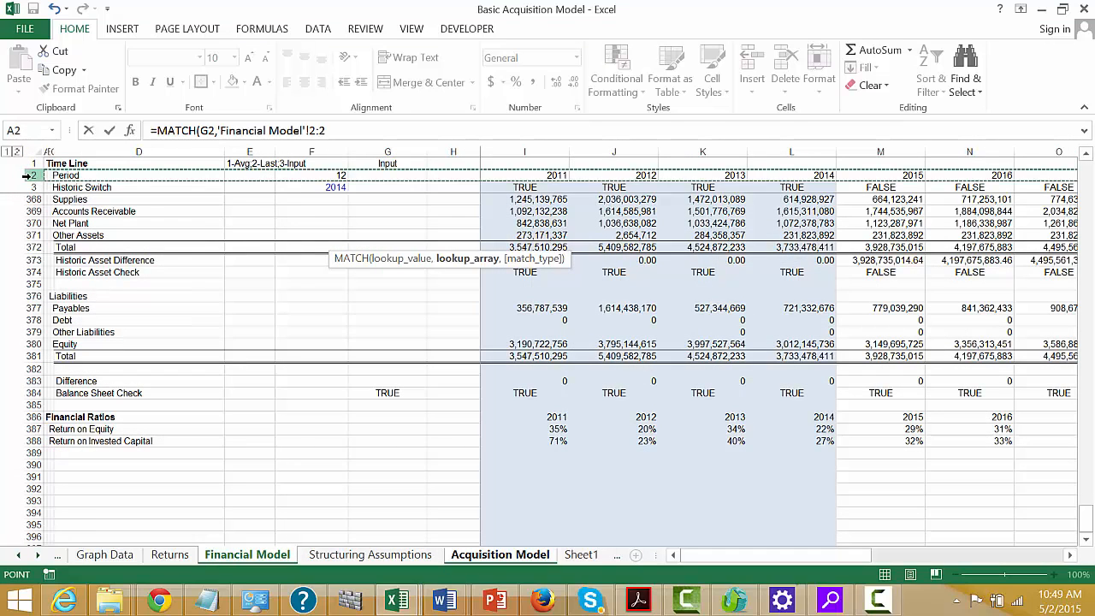
pyautogui.press('Return')
pyautogui.press('Up')
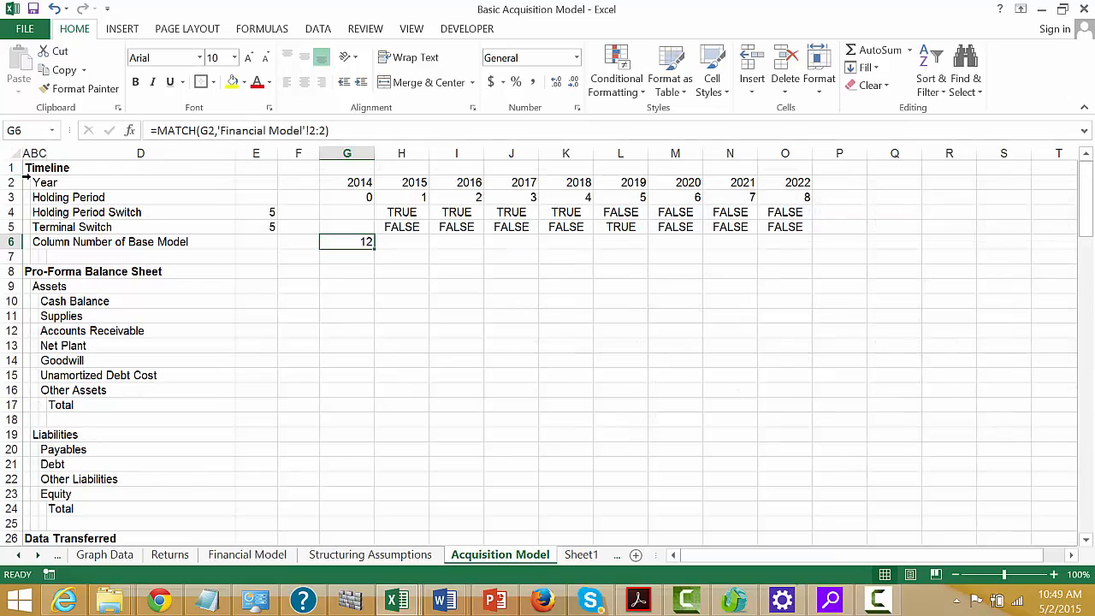
# - Fill the Column Number of Base Model formula from G6 across to O6 for the years up to 2022
pyautogui.hotkey('shift', 'Right')
pyautogui.hotkey('ctrl', 'r')
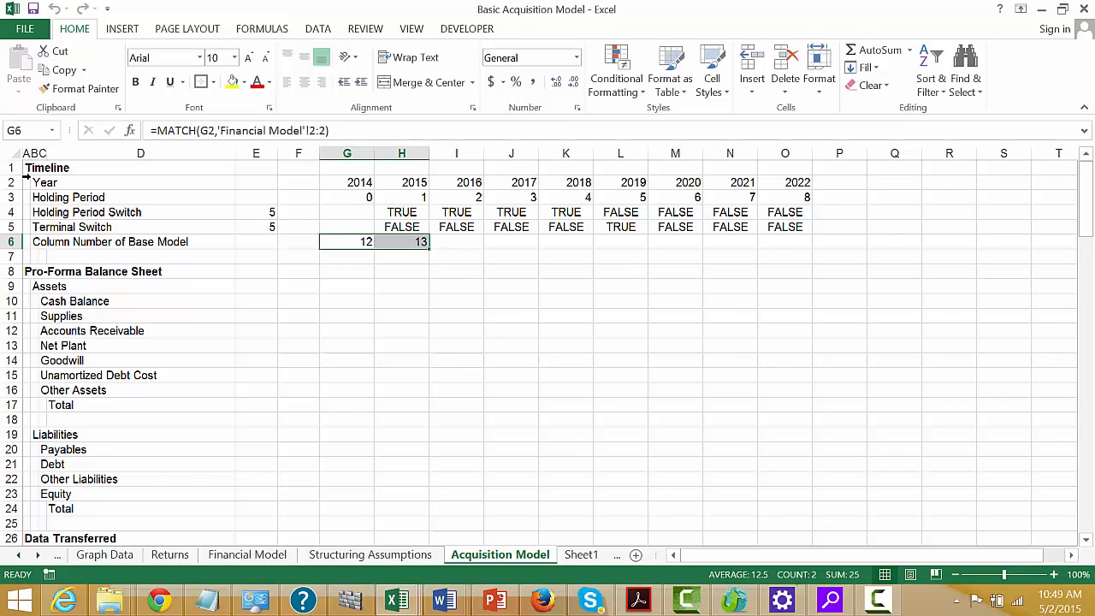
pyautogui.press('Right')
pyautogui.press('Right')
pyautogui.press('Left')
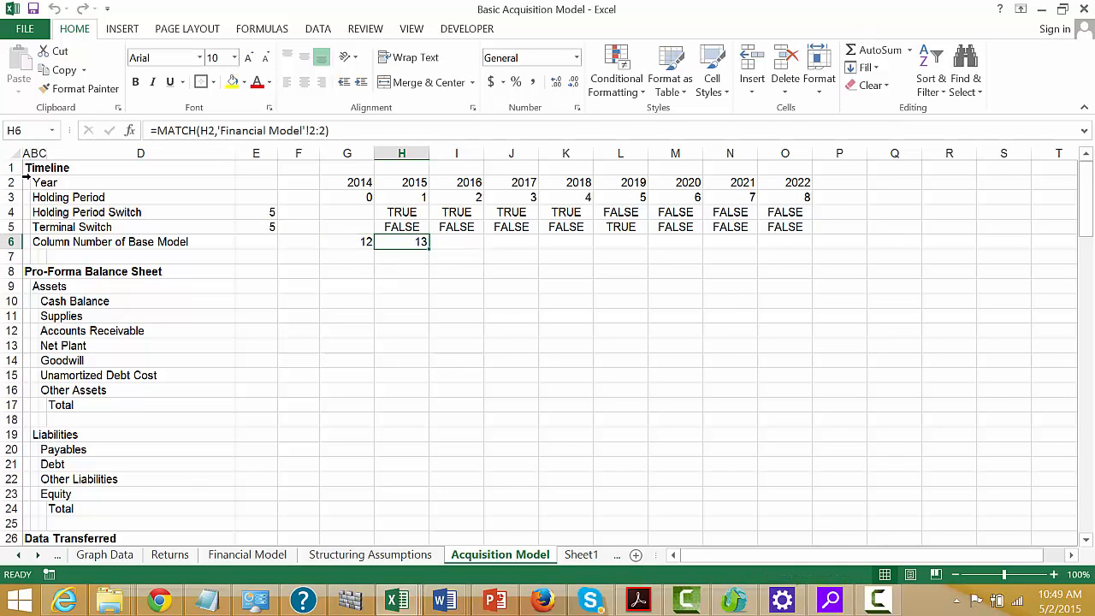
pyautogui.hotkey('shift', 'Right')
pyautogui.hotkey('shift', 'Right')
pyautogui.hotkey('shift', 'Right')
pyautogui.hotkey('shift', 'Right')
pyautogui.hotkey('shift', 'Right')
pyautogui.hotkey('shift', 'Right')
pyautogui.hotkey('shift', 'Right')
pyautogui.hotkey('ctrl', 'r')
pyautogui.press('Down')
pyautogui.press('Left')
pyautogui.press('Left')
pyautogui.press('Left')
pyautogui.press('Down')
pyautogui.press('Down')
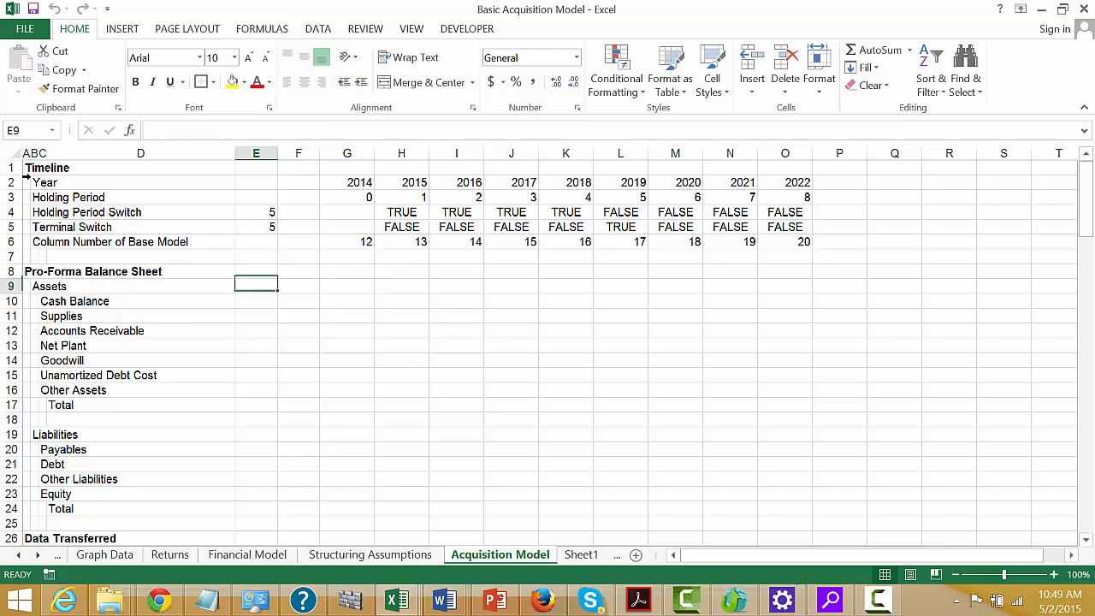
pyautogui.press('Left')
pyautogui.press('Left')
pyautogui.press('Left')
pyautogui.press('Down')
pyautogui.press('Right')
pyautogui.press('Right')
pyautogui.press('Right')
pyautogui.press('Right')
pyautogui.press('Right')
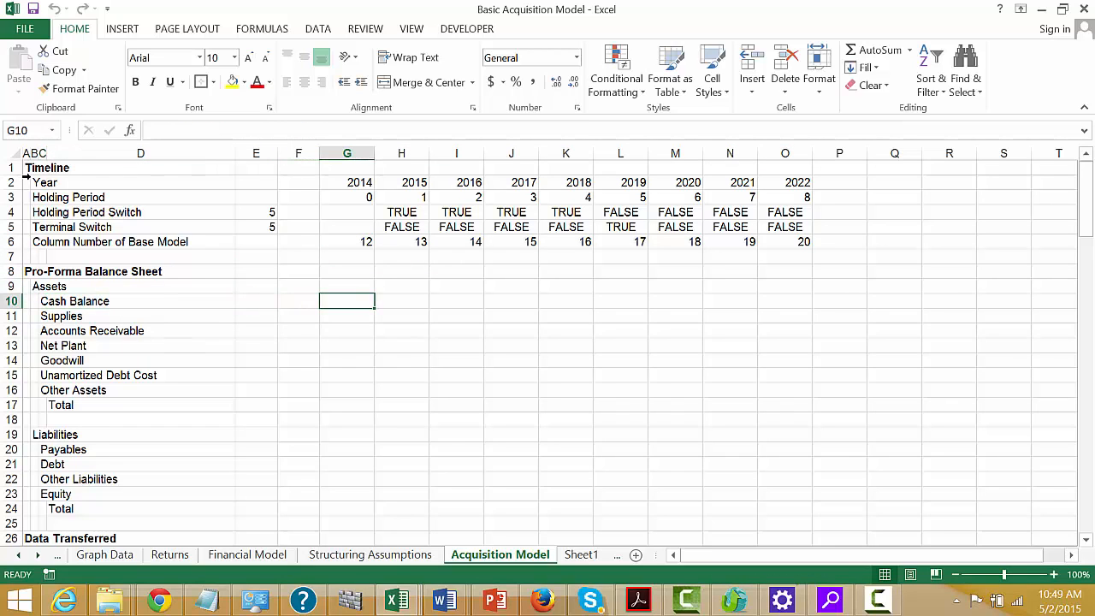
pyautogui.write('=inde')
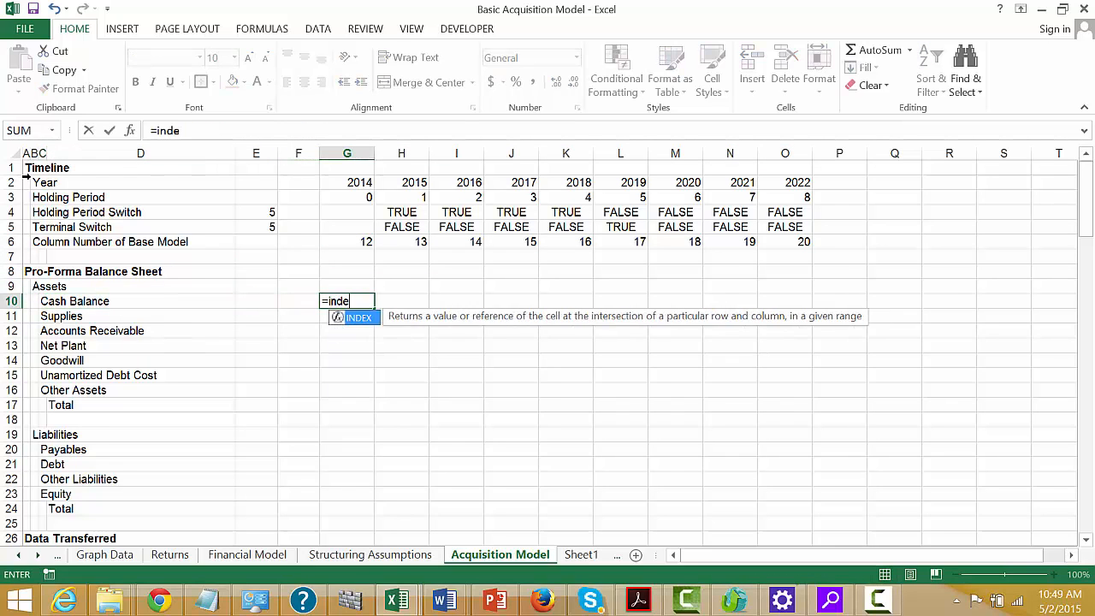
pyautogui.write('x')
pyautogui.press('Tab')
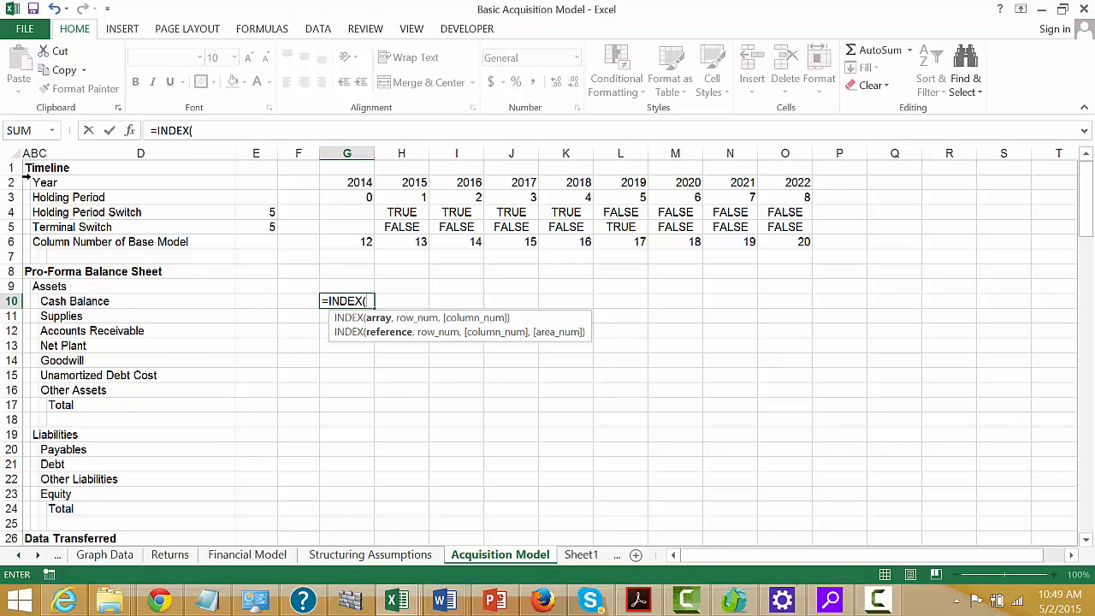
pyautogui.hotkey('ctrl', 'pageup')
pyautogui.hotkey('ctrl', 'pageup')
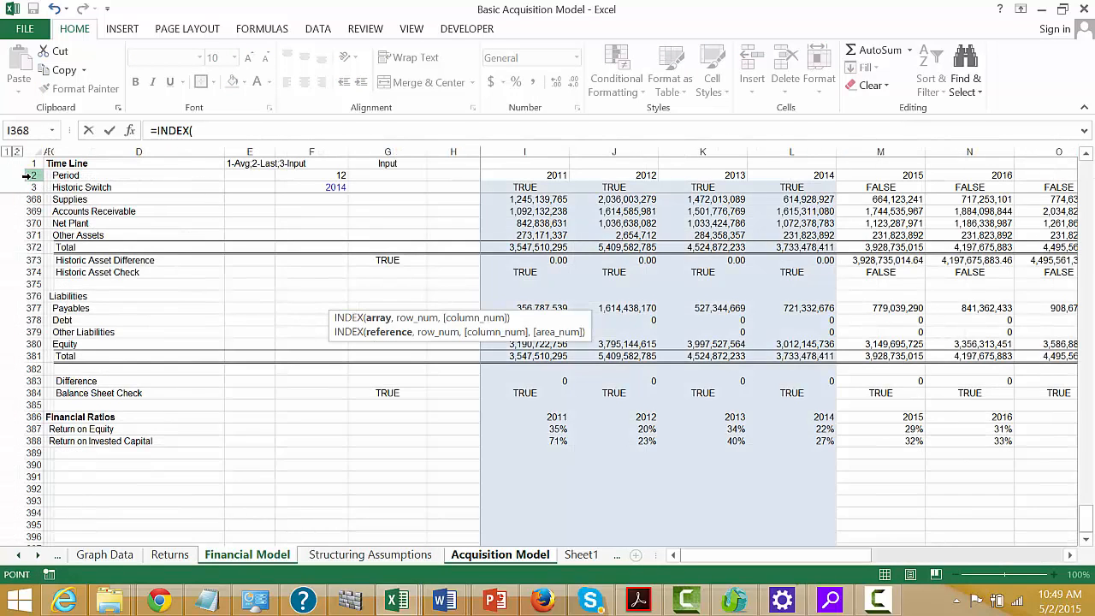
pyautogui.press('Up')
pyautogui.press('Up')
pyautogui.press('Up')
pyautogui.press('Up')
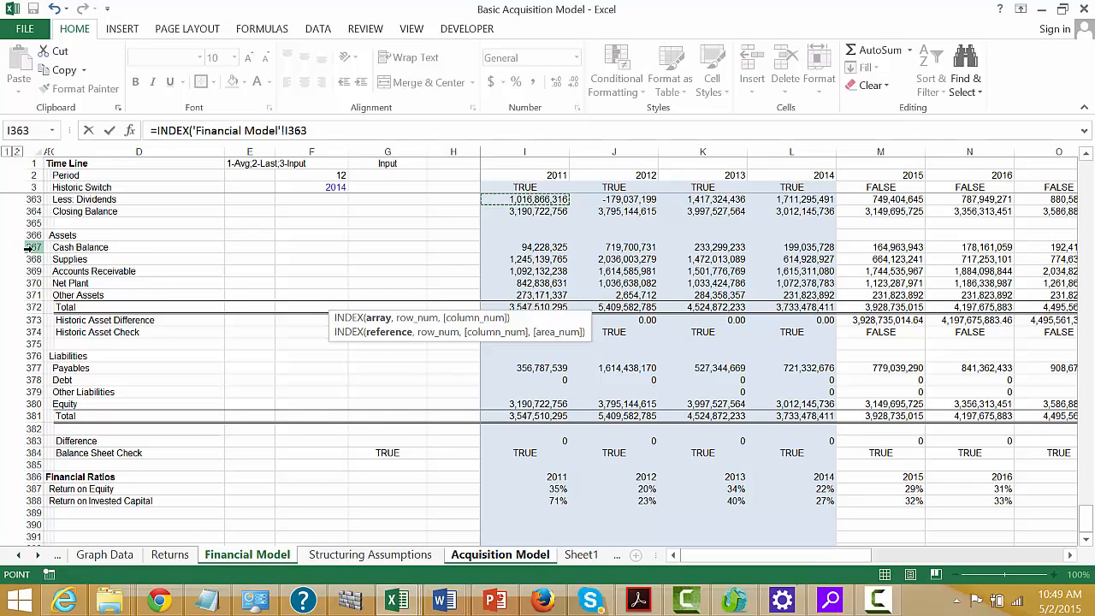
pyautogui.press('Escape')
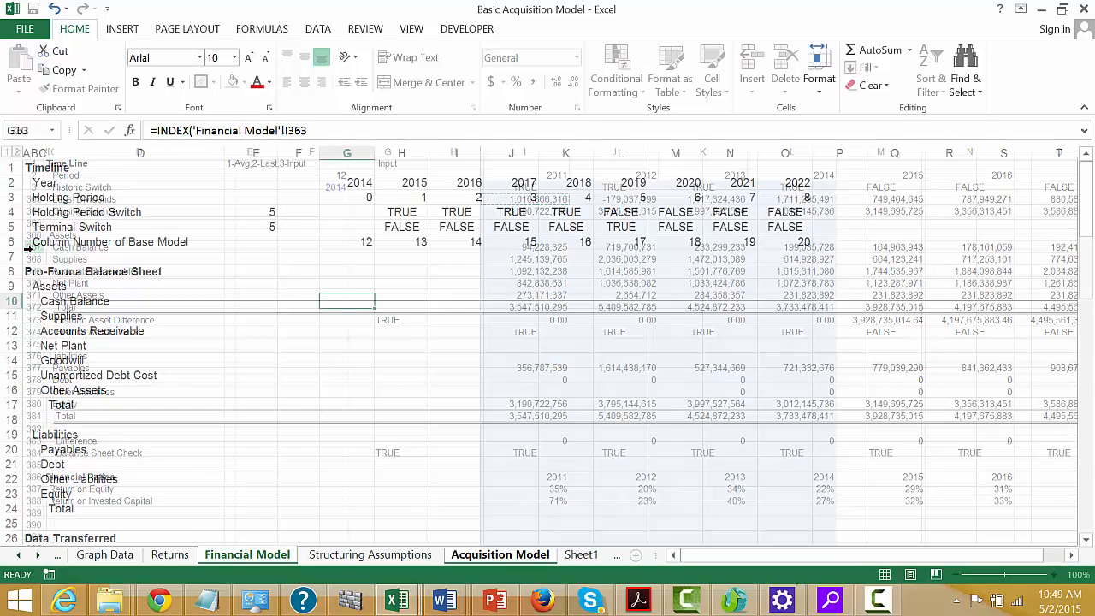
pyautogui.press('Left')
pyautogui.press('Left')
pyautogui.press('Left')
pyautogui.press('Left')
pyautogui.press('Up')
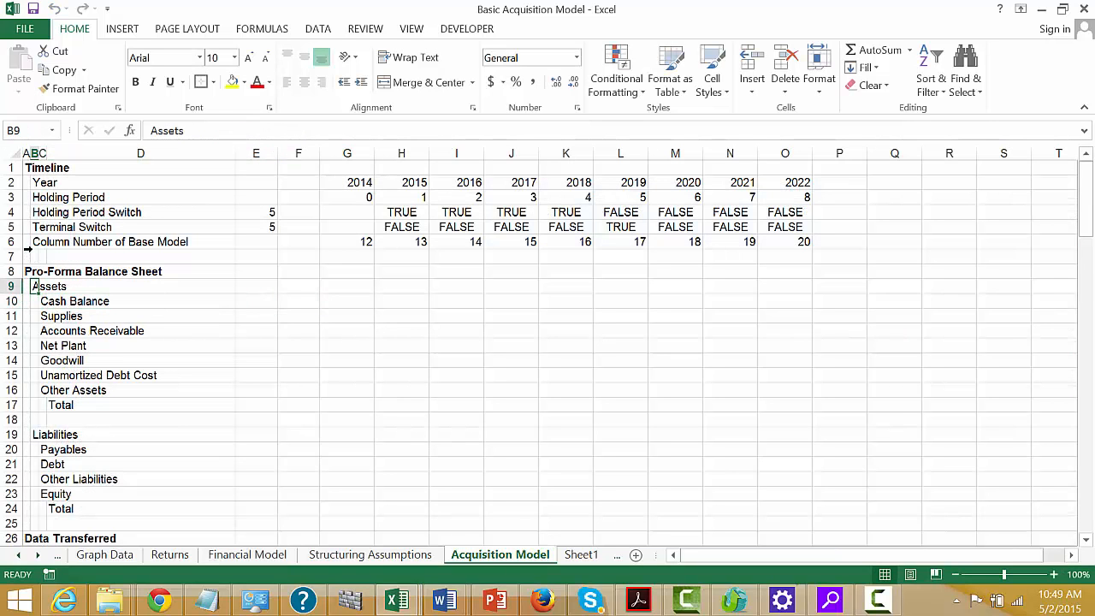
pyautogui.press('Right')
pyautogui.press('Right')
pyautogui.press('Right')
pyautogui.press('Right')
pyautogui.press('Left')
pyautogui.press('Left')
pyautogui.press('Left')
pyautogui.press('Up')
pyautogui.press('Down')
pyautogui.press('Down')
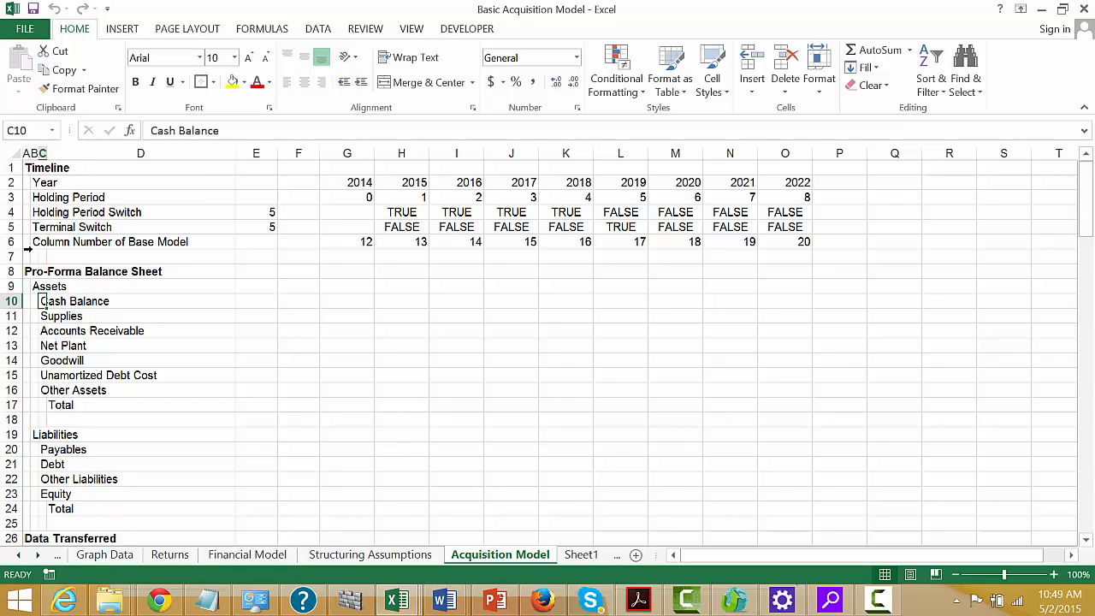
# - Examine the Pro-Forma Balance Sheet on the Structuring Assumptions sheet, across its adjustment columns to the Adjusted column
pyautogui.hotkey('ctrl', 'pageup')
pyautogui.press('Down')
pyautogui.press('Down')
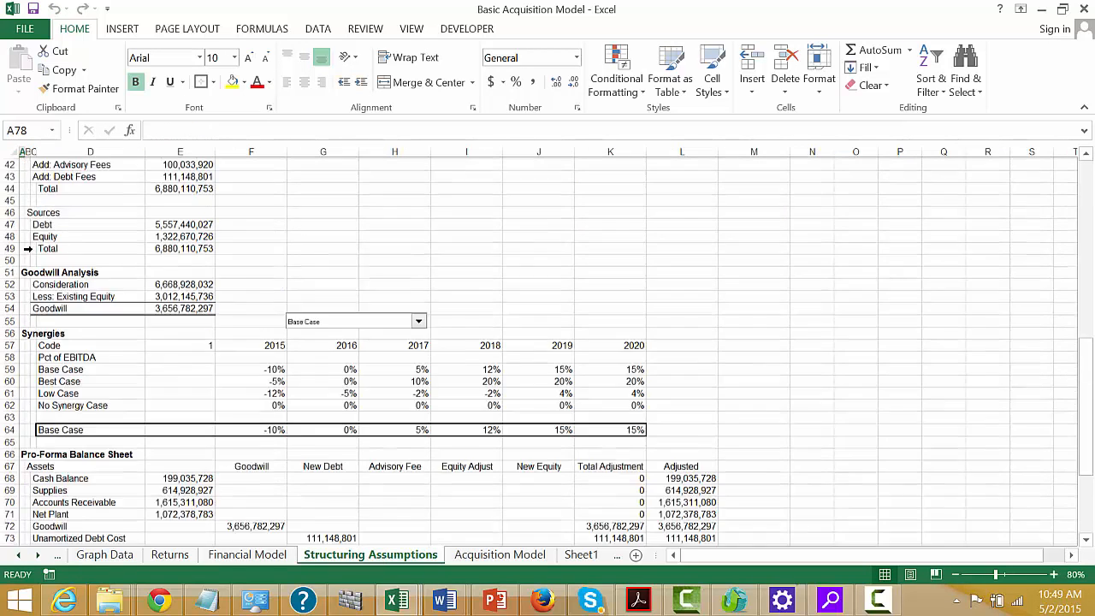
pyautogui.press('Up')
pyautogui.press('Up')
pyautogui.press('Up')
pyautogui.press('Down')
pyautogui.press('Down')
pyautogui.press('Down')
pyautogui.press('Down')
pyautogui.press('Down')
pyautogui.press('Down')
pyautogui.press('Down')
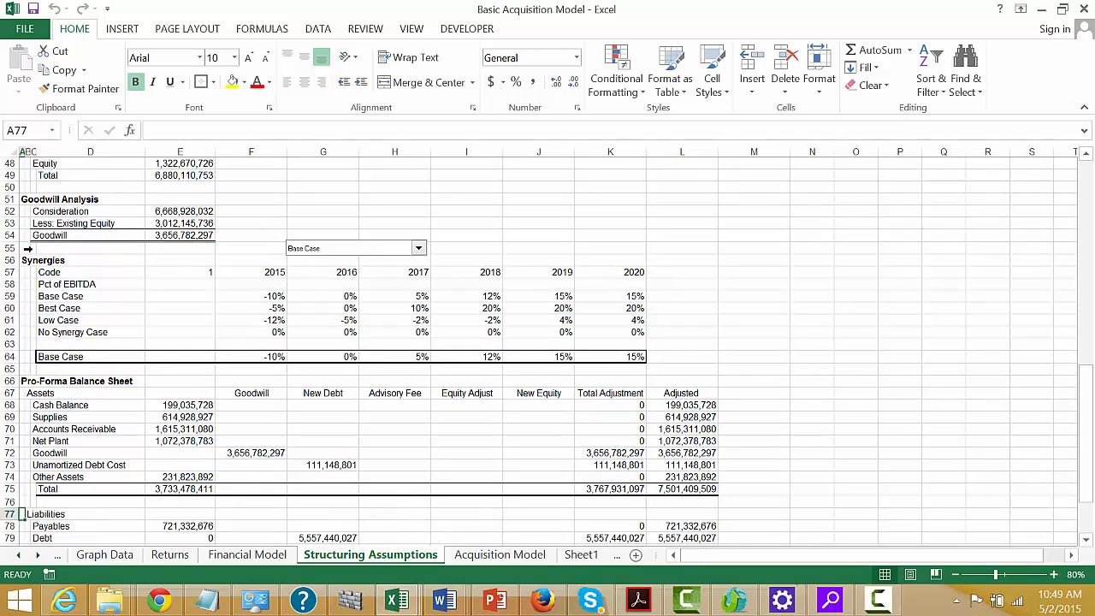
pyautogui.press('Up')
pyautogui.press('Up')
pyautogui.press('Up')
pyautogui.press('Up')
pyautogui.press('Up')
pyautogui.press('Up')
pyautogui.press('Up')
pyautogui.press('Up')
pyautogui.press('Up')
pyautogui.press('Up')
pyautogui.press('Up')
pyautogui.press('Up')
pyautogui.press('Up')
pyautogui.press('Up')
pyautogui.press('Up')
pyautogui.press('Up')
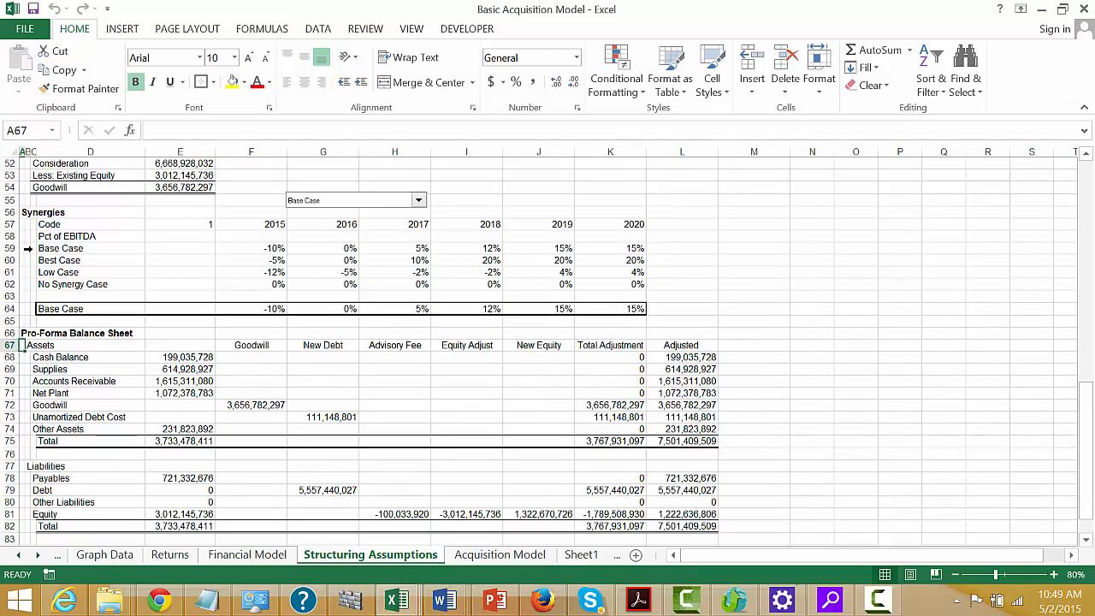
pyautogui.press('Right')
pyautogui.press('Right')
pyautogui.press('Right')
pyautogui.press('Right')
pyautogui.press('Right')
pyautogui.press('Right')
pyautogui.press('Right')
pyautogui.press('Right')
pyautogui.press('Right')
pyautogui.press('Right')
pyautogui.press('Right')
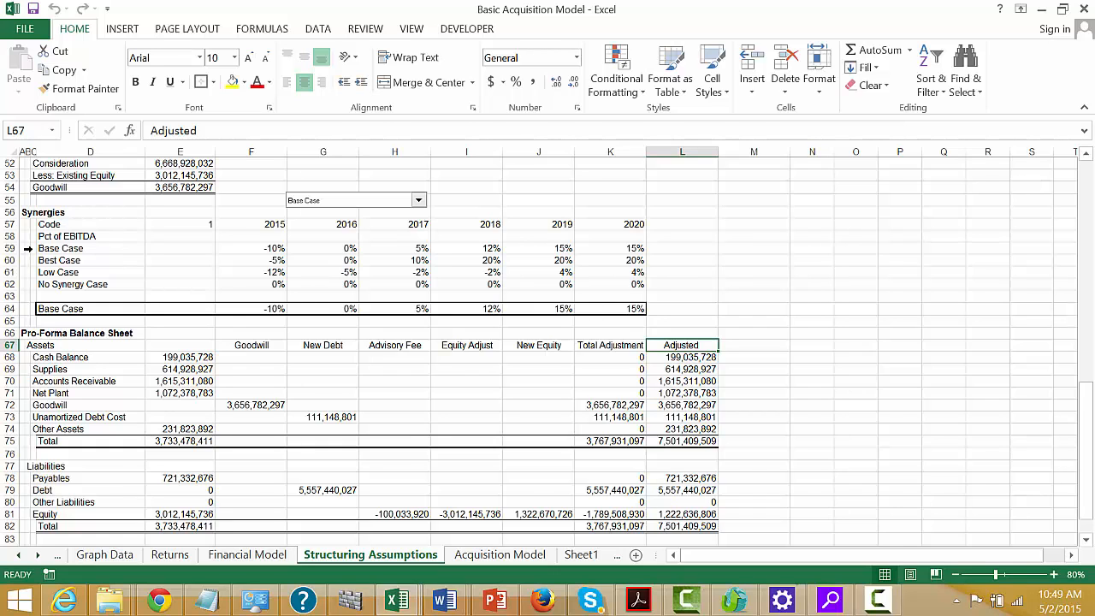
# - Enter the heading Adjusted in G8 of the Acquisition Model sheet, in the Pro-Forma Balance Sheet title row
pyautogui.hotkey('ctrl', 'pageup')
pyautogui.hotkey('ctrl', 'pagedown')
pyautogui.hotkey('ctrl', 'pagedown')
pyautogui.press('Up')
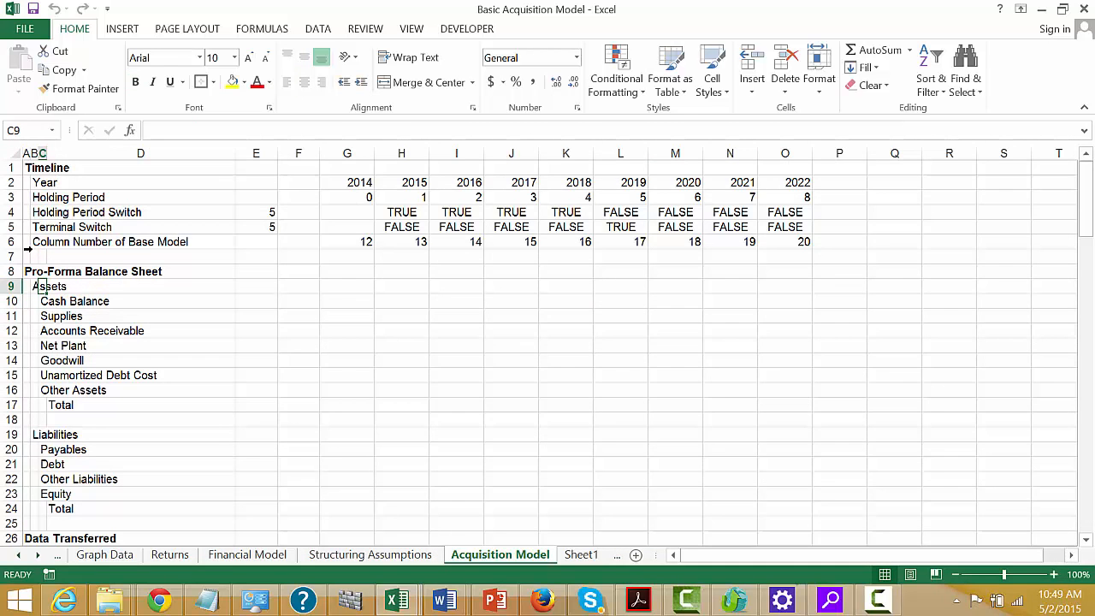
pyautogui.press('Left')
pyautogui.press('Up')
pyautogui.press('Right')
pyautogui.press('Right')
pyautogui.press('Right')
pyautogui.press('Right')
pyautogui.press('Right')
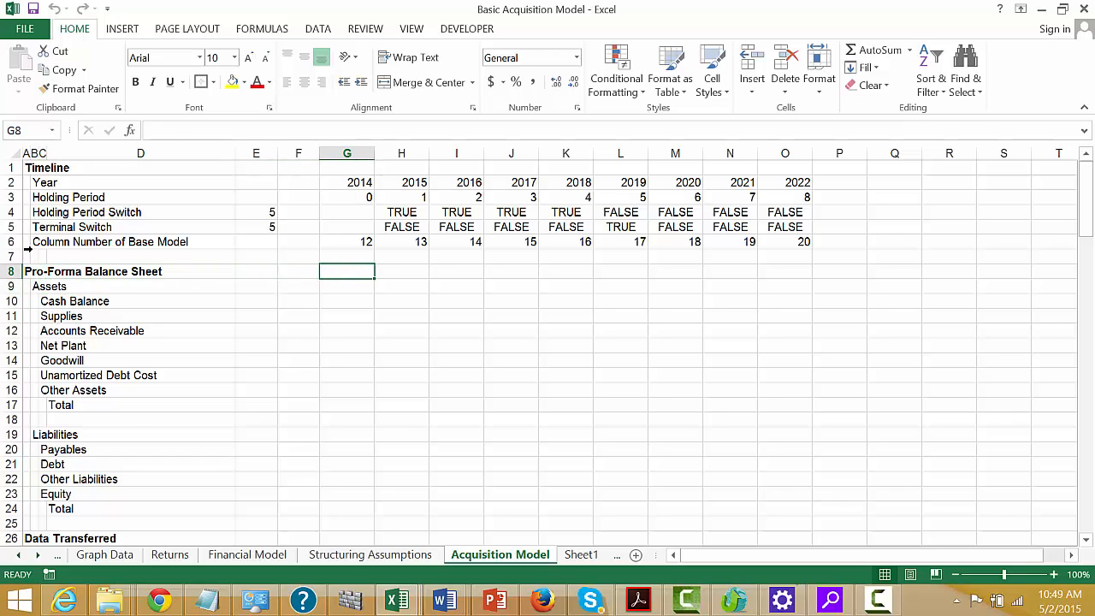
pyautogui.write('Adjuste')
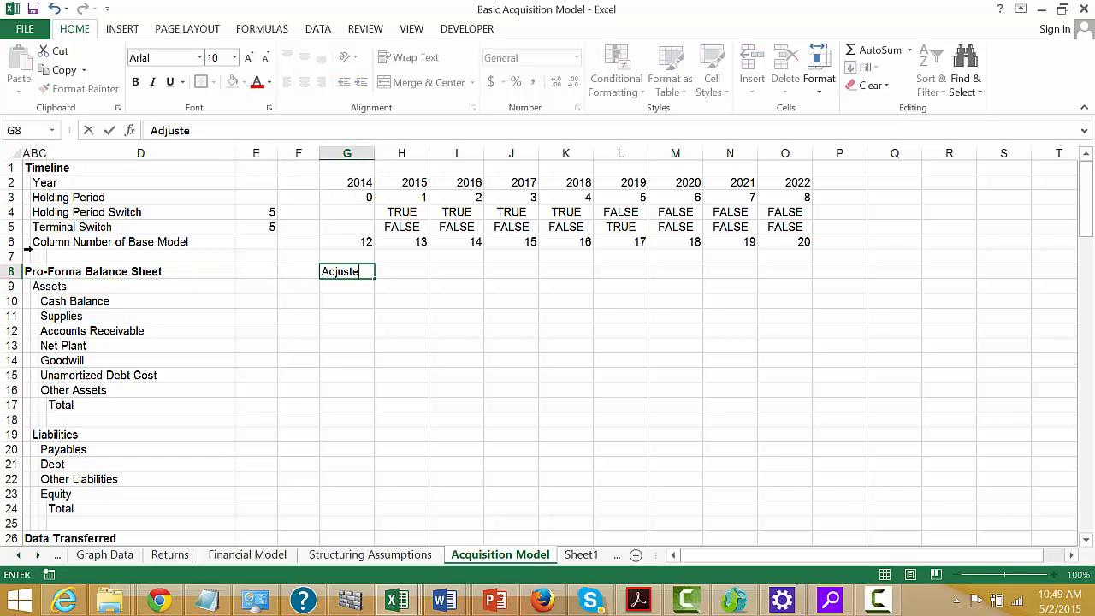
pyautogui.write('d')
pyautogui.press('Return')
# - Replace the typed heading in G8 with a link to the Adjusted heading in L67 of the Structuring Assumptions sheet
pyautogui.press('Up')
pyautogui.write('=')
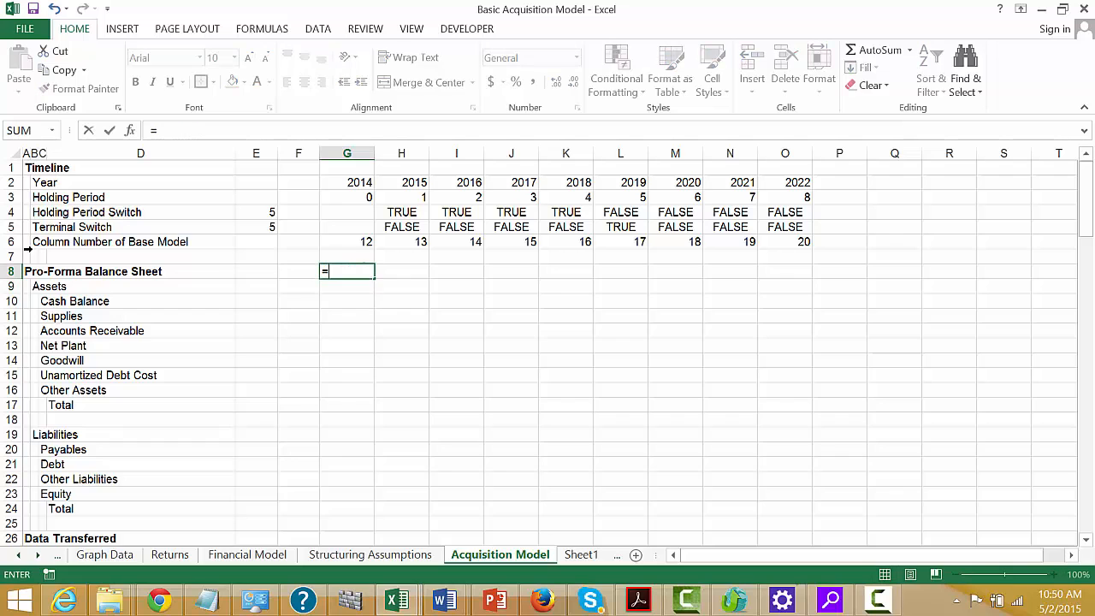
pyautogui.hotkey('ctrl', 'pageup')
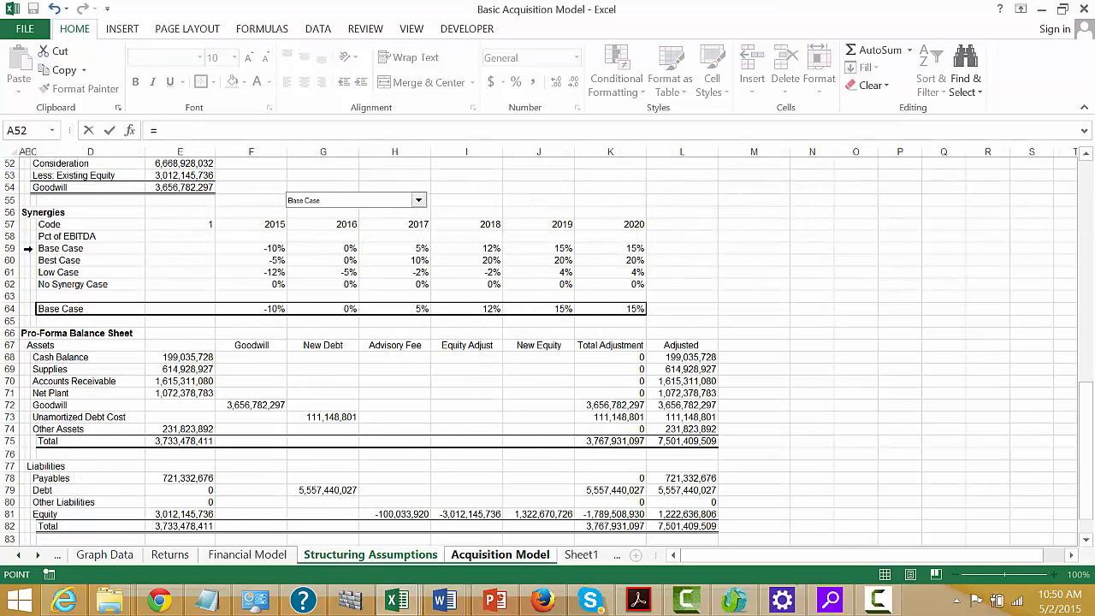
pyautogui.click(681, 344)
pyautogui.press('Return')
pyautogui.press('Up')
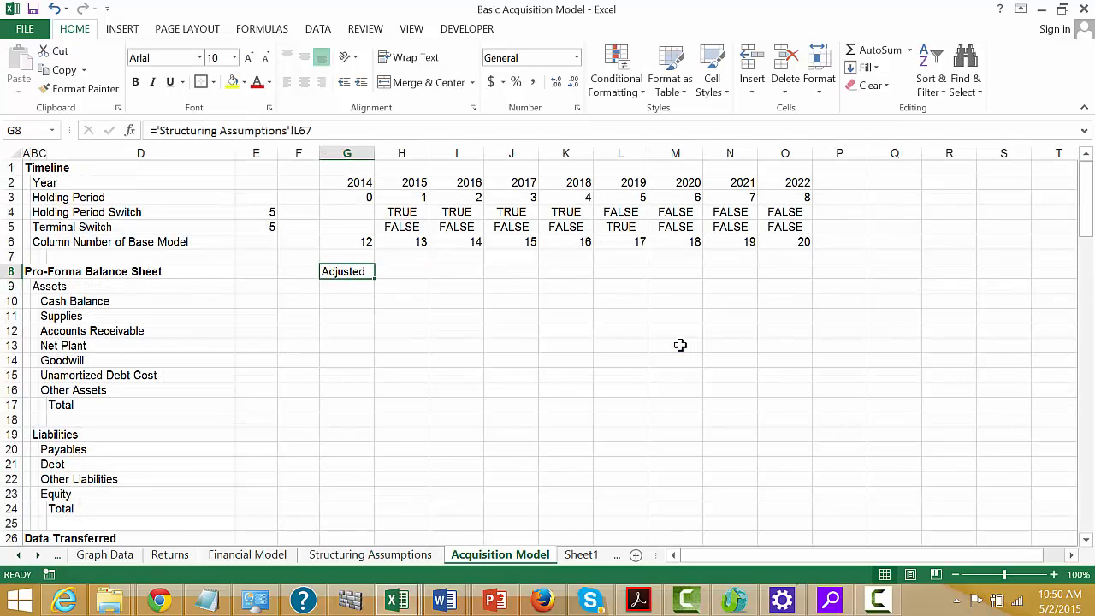
# - Enter =MATCH(G8,'Structuring Assumptions'!67:67,0) in H8 to find the Adjusted column's number
pyautogui.press('Right')
pyautogui.write('=ma')
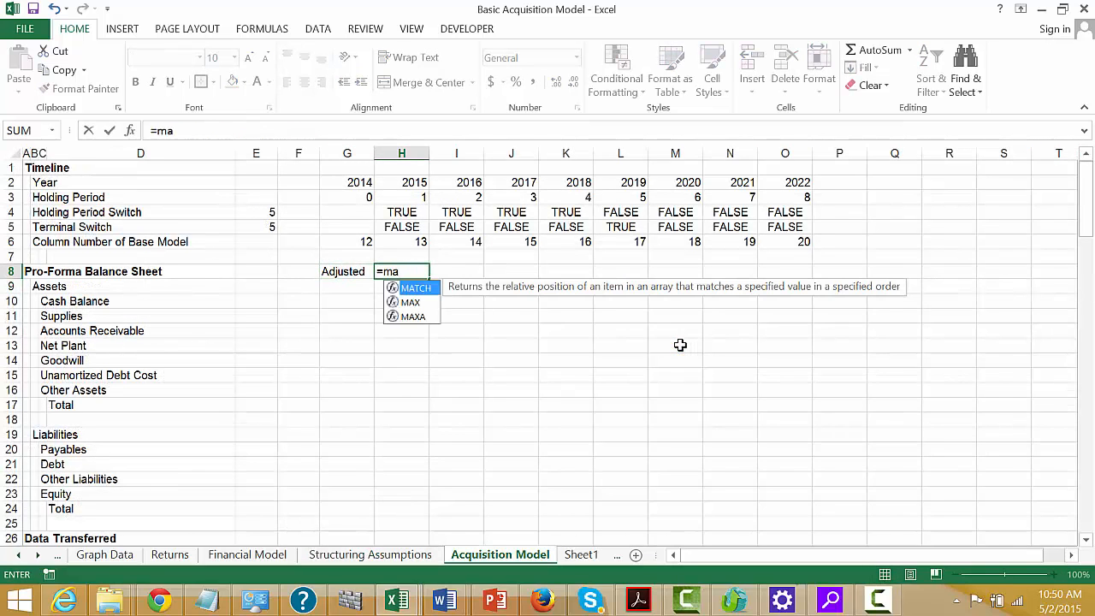
pyautogui.press('Tab')
pyautogui.press('Left')
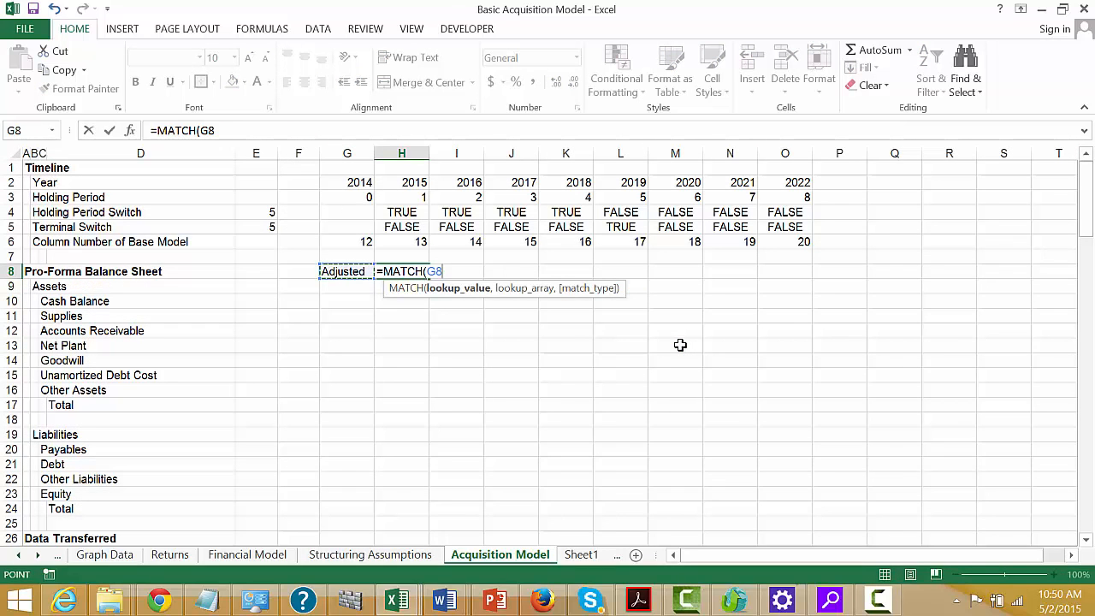
pyautogui.write(';')
pyautogui.press('Return')
pyautogui.press('Return')
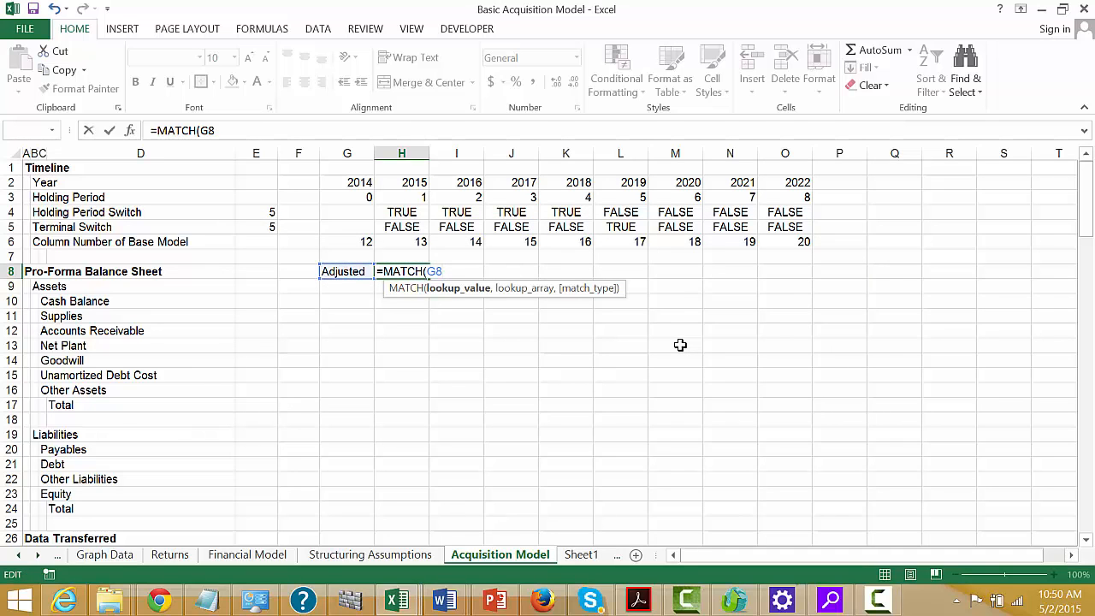
pyautogui.write(',')
pyautogui.hotkey('ctrl', 'pageup')
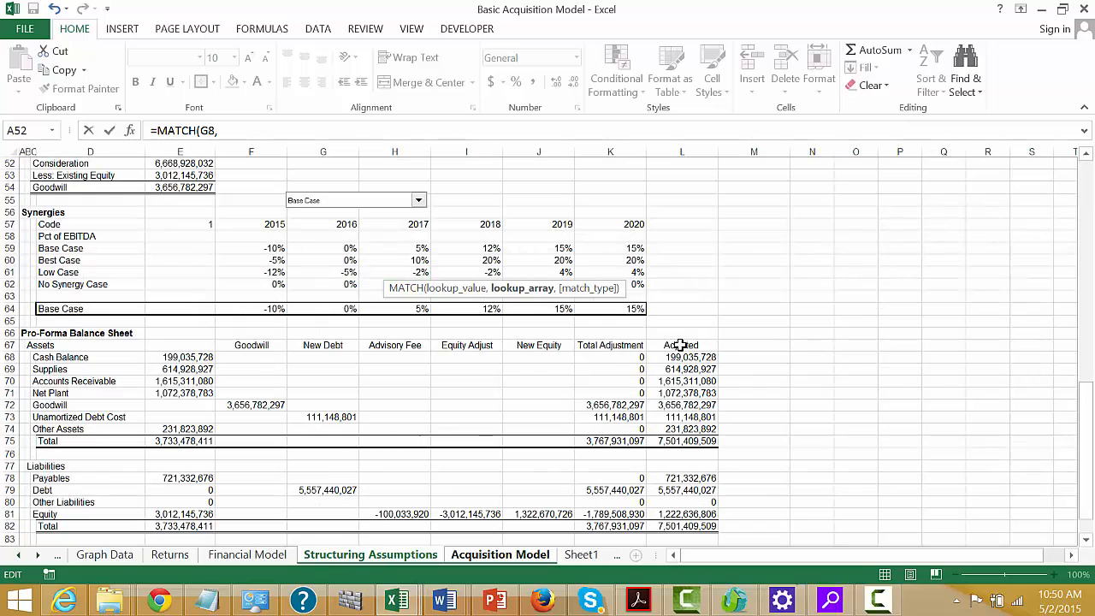
pyautogui.click(7, 345)
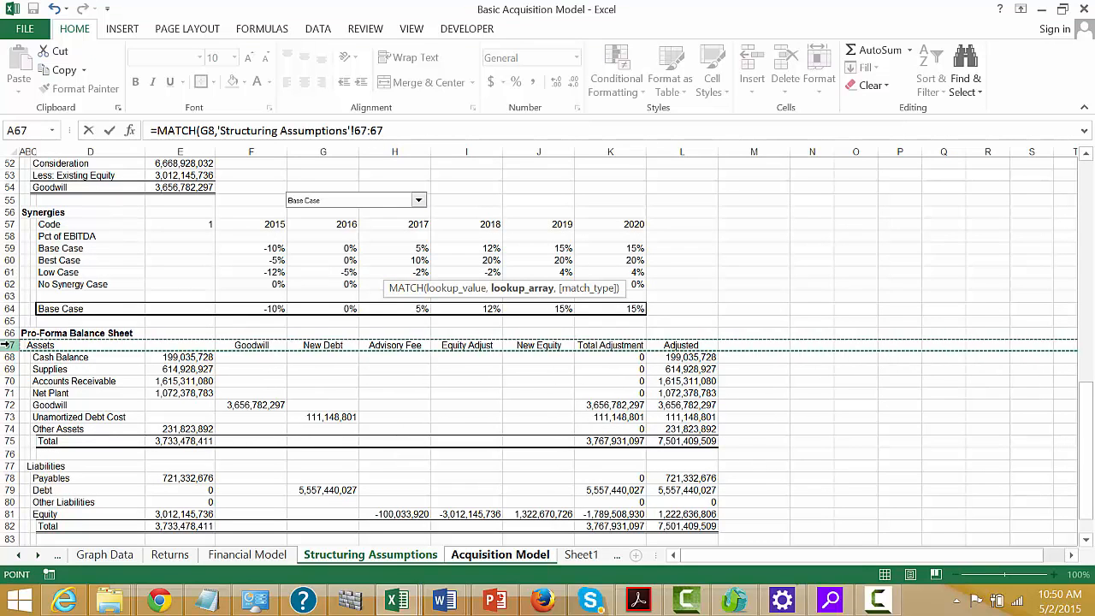
pyautogui.write(',0')
pyautogui.press('Return')
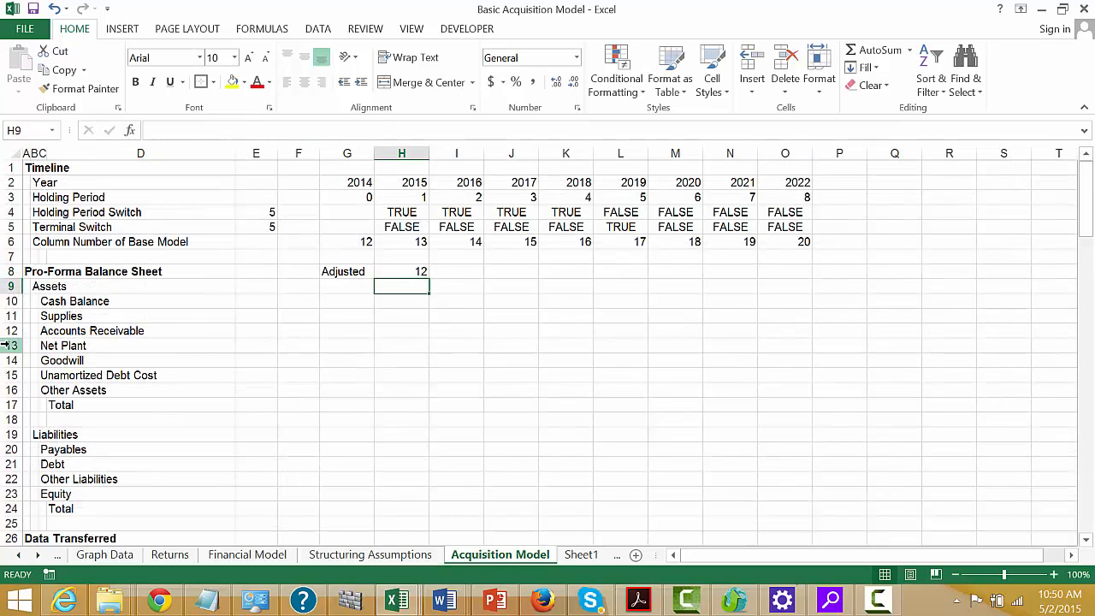
# - Enter =INDEX('Structuring Assumptions'!68:68,'Acquisition Model'!$H$8) in G10 to retrieve the adjusted cash balance
pyautogui.press('Up')
pyautogui.press('Left')
pyautogui.press('Down')
pyautogui.press('Left')
pyautogui.press('Left')
pyautogui.press('Right')
pyautogui.press('Right')
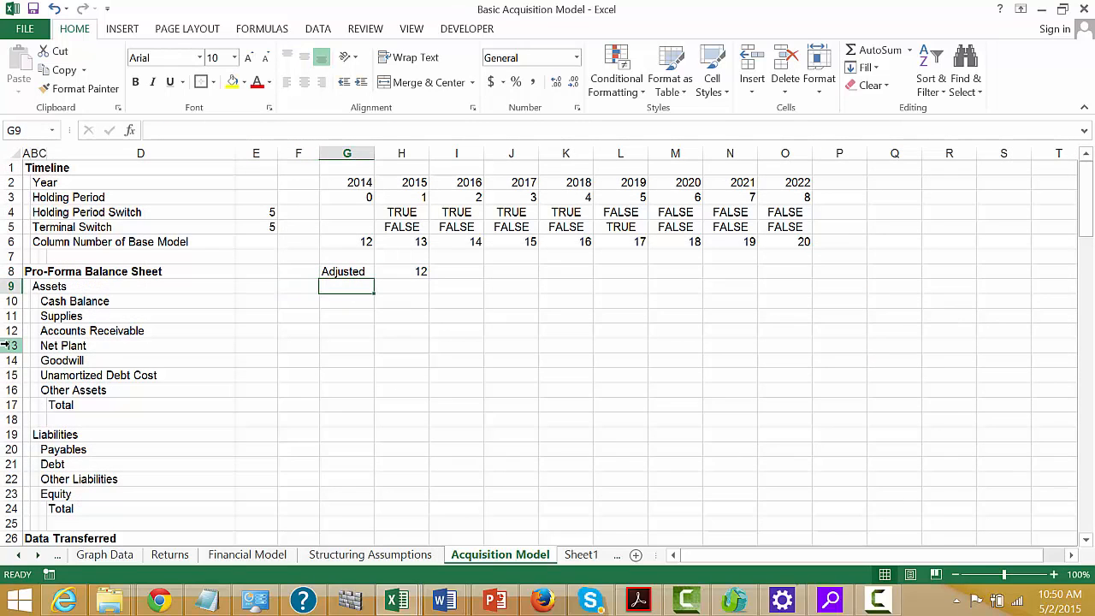
pyautogui.press('Down')
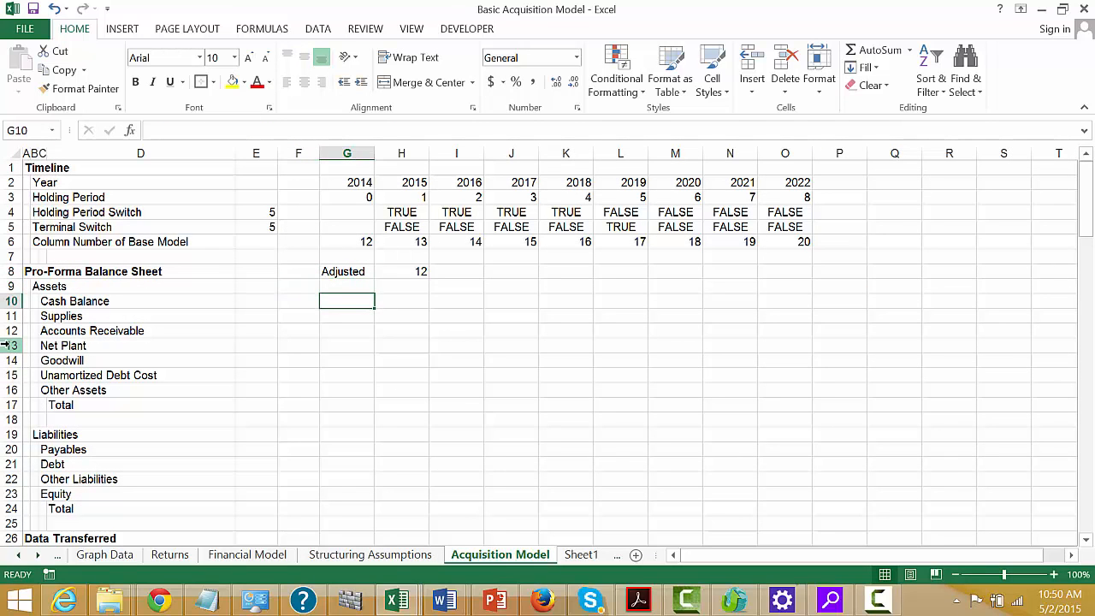
pyautogui.write('=in')
pyautogui.press('Tab')
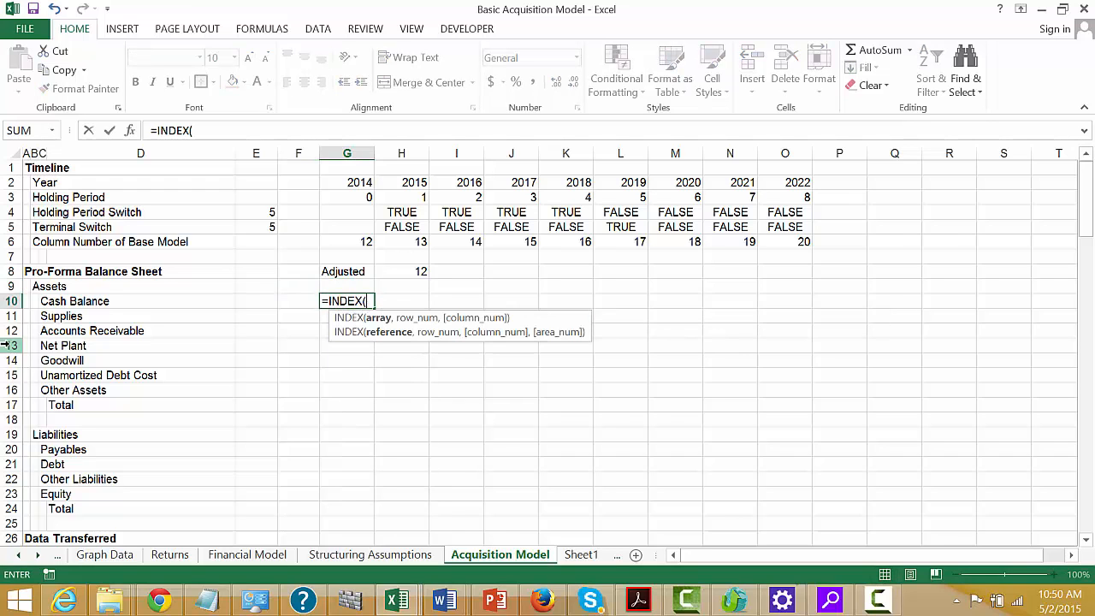
pyautogui.hotkey('ctrl', 'pageup')
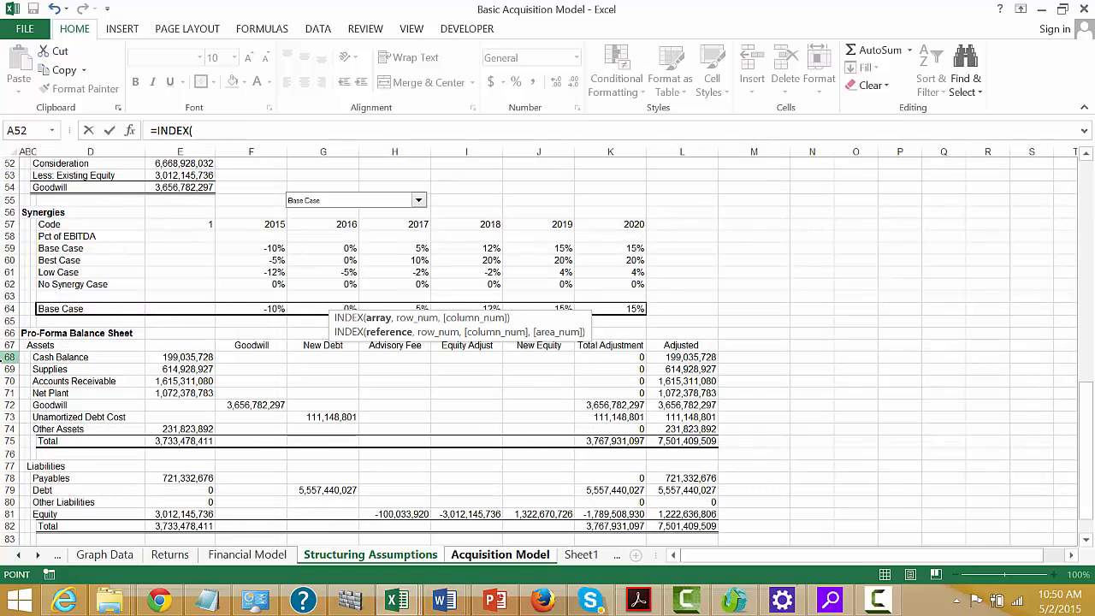
pyautogui.click(7, 357)
pyautogui.write(',')
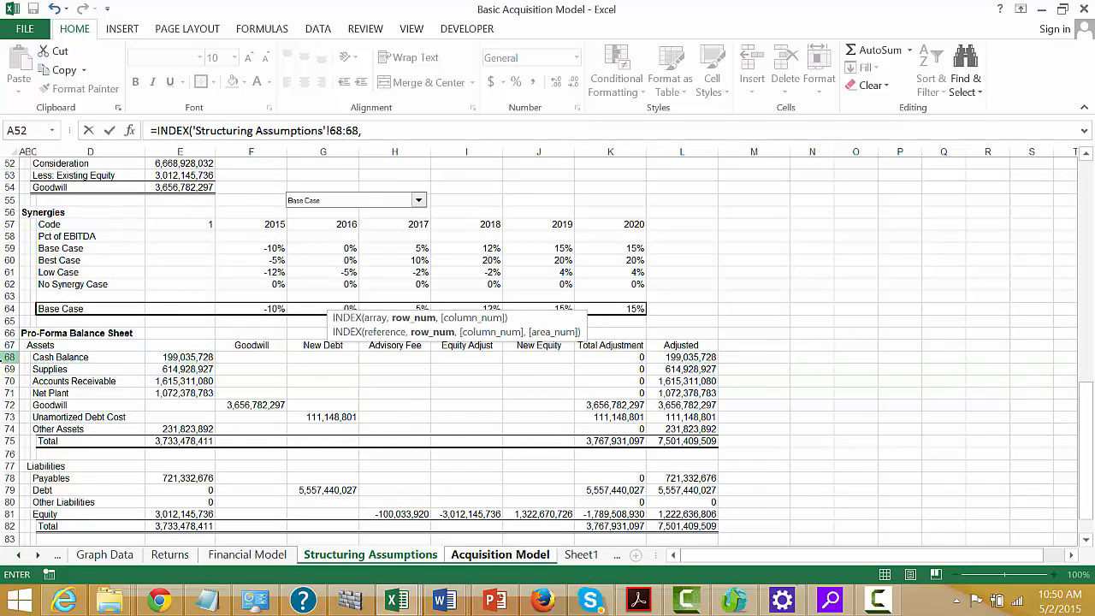
pyautogui.hotkey('ctrl', 'pagedown')
pyautogui.press('Up')
pyautogui.press('Up')
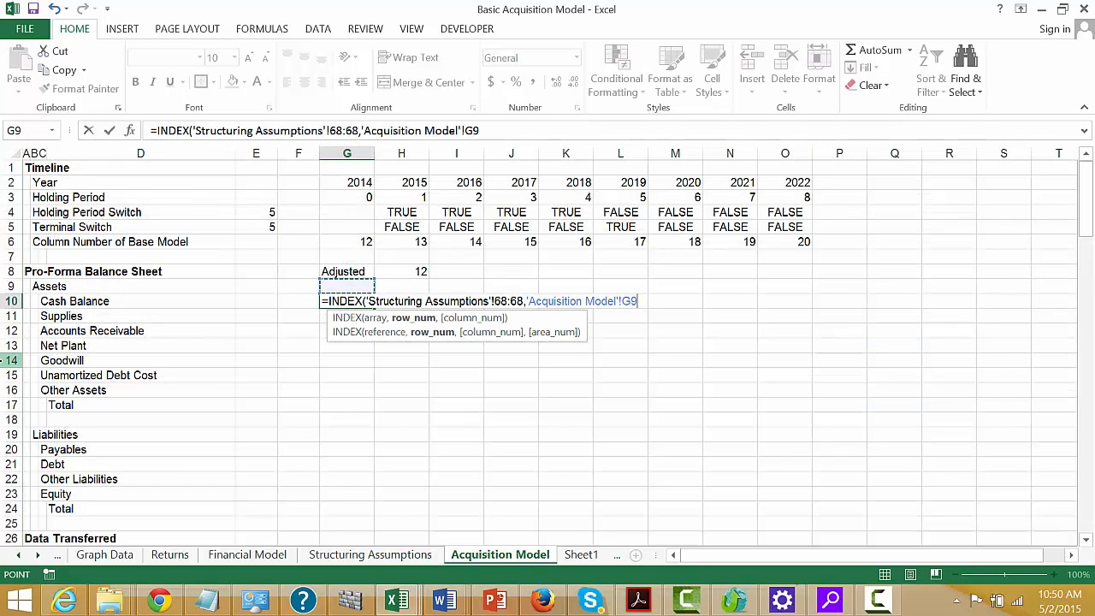
pyautogui.press('Right')
pyautogui.press('F4')
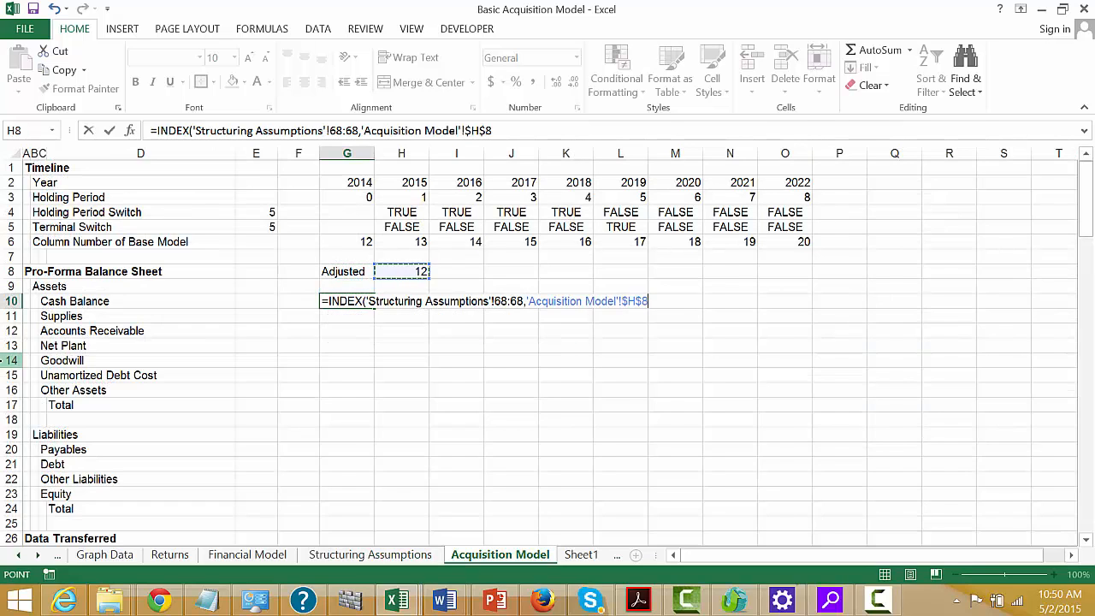
pyautogui.hotkey('ctrl', 'Return')
# - Fill the Cash Balance INDEX formula from G10 down to the liabilities Total in G24
pyautogui.hotkey('shift', 'Down')
pyautogui.hotkey('shift', 'Down')
pyautogui.hotkey('shift', 'Down')
pyautogui.hotkey('shift', 'Down')
pyautogui.hotkey('shift', 'Down')
pyautogui.hotkey('shift', 'Down')
pyautogui.hotkey('shift', 'Down')
pyautogui.hotkey('shift', 'Down')
pyautogui.hotkey('shift', 'Down')
pyautogui.hotkey('shift', 'Down')
pyautogui.hotkey('shift', 'Down')
pyautogui.hotkey('shift', 'Down')
pyautogui.hotkey('shift', 'Down')
pyautogui.hotkey('shift', 'Down')
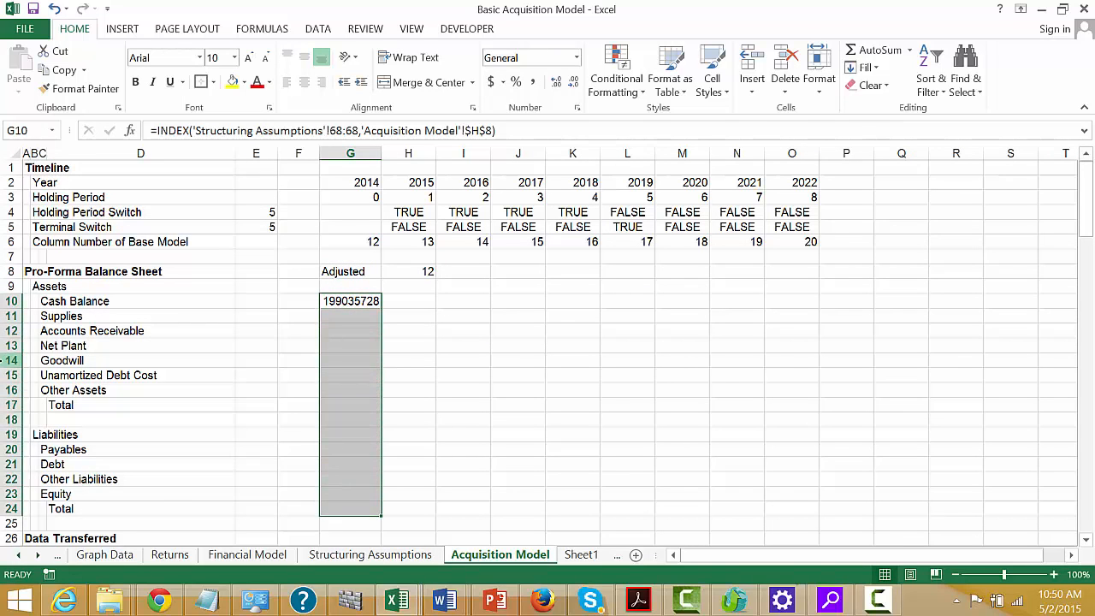
pyautogui.hotkey('ctrl', 'd')
# - Clear the unneeded formulas in G18:G19, on the blank row and the Liabilities heading row
pyautogui.press('Down')
pyautogui.press('Down')
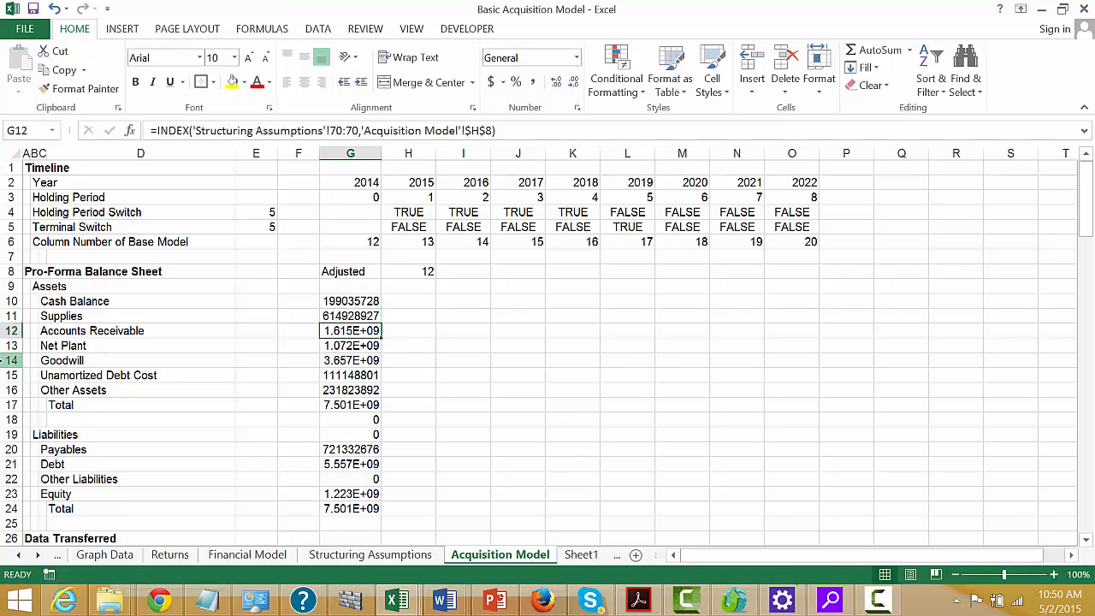
pyautogui.press('Down')
pyautogui.press('Down')
pyautogui.press('Down')
pyautogui.press('Down')
pyautogui.press('Down')
pyautogui.press('Down')
pyautogui.hotkey('shift', 'Down')
pyautogui.hotkey('shift', 'Down')
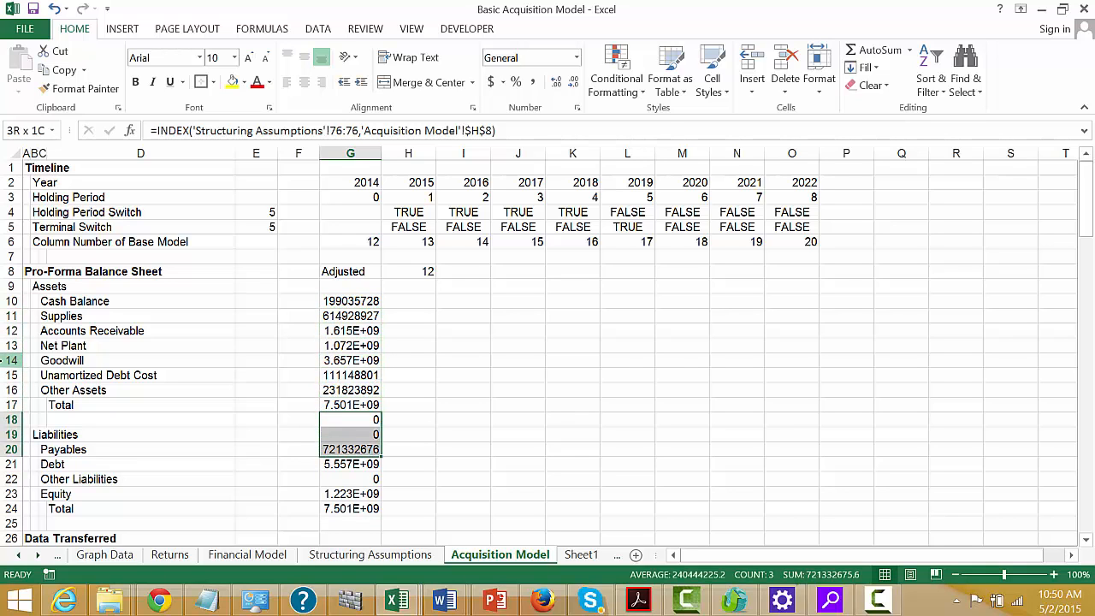
pyautogui.hotkey('shift', 'Up')
pyautogui.press('Delete')
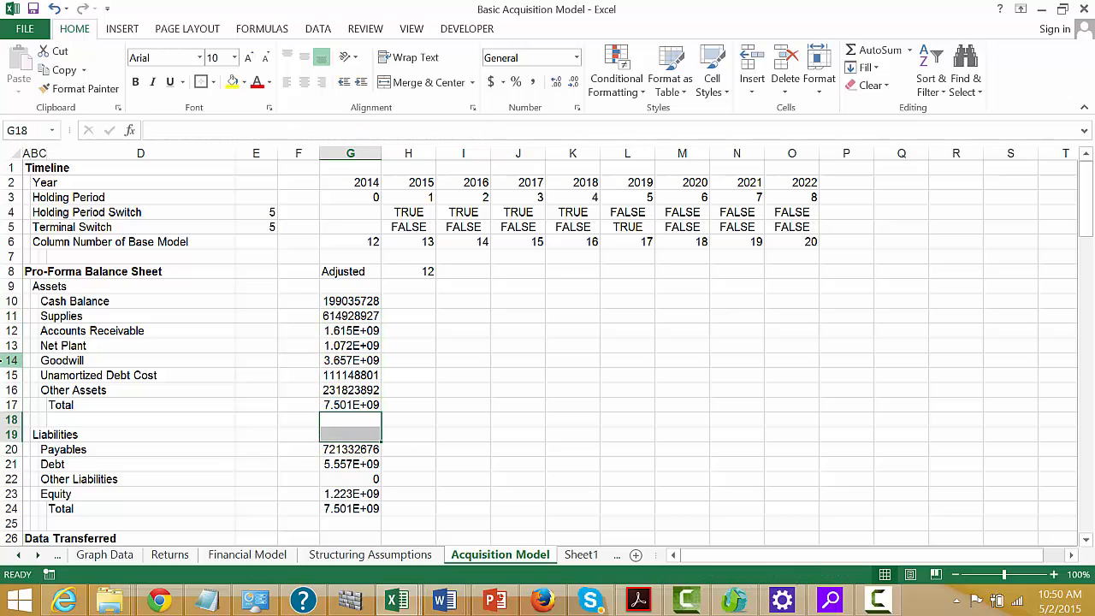
# - Widen columns G through O together so the full balance sheet amounts fit
pyautogui.press('Down')
pyautogui.press('Down')
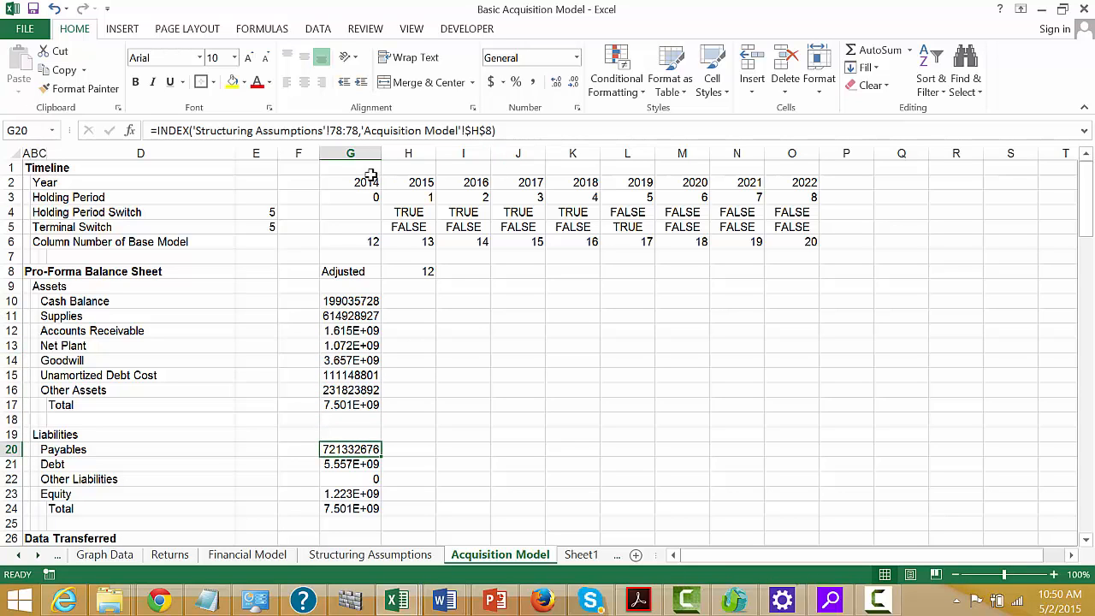
pyautogui.moveTo(370, 153); pyautogui.dragTo(785, 173)
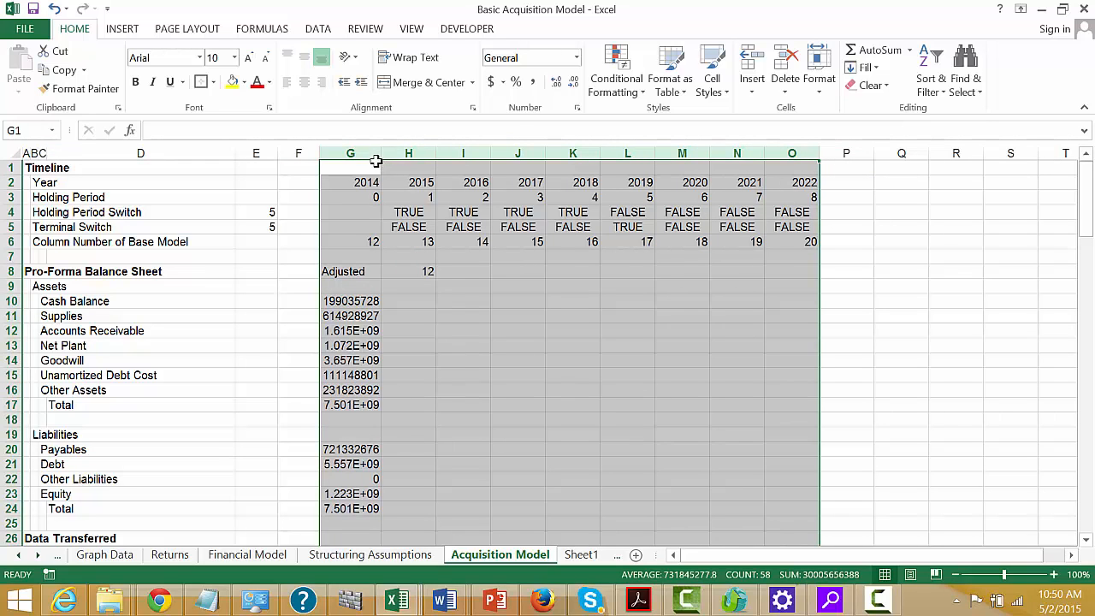
pyautogui.moveTo(382, 153); pyautogui.dragTo(398, 155)
# - Format G10:G24 as numbers with thousands separators and two decimals, and widen column G to fit them
pyautogui.press('Down')
pyautogui.press('Down')
pyautogui.press('Down')
pyautogui.press('Down')
pyautogui.press('Down')
pyautogui.press('Down')
pyautogui.press('Down')
pyautogui.press('Down')
pyautogui.press('Down')
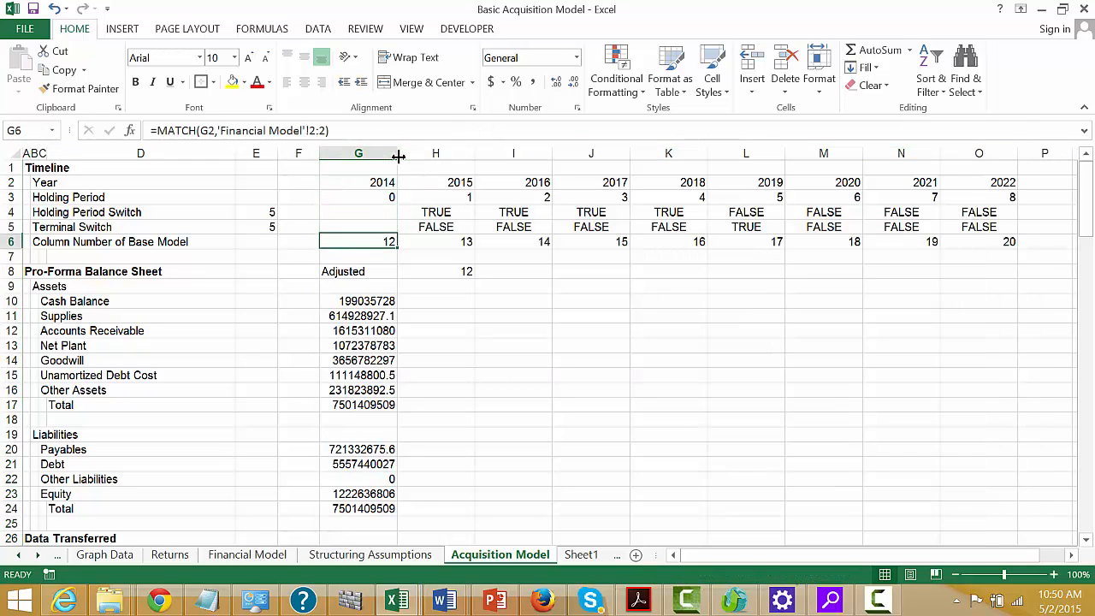
pyautogui.hotkey('shift', 'Down')
pyautogui.hotkey('shift', 'Down')
pyautogui.hotkey('shift', 'Down')
pyautogui.hotkey('shift', 'Down')
pyautogui.hotkey('shift', 'Down')
pyautogui.hotkey('shift', 'Down')
pyautogui.hotkey('shift', 'Down')
pyautogui.hotkey('shift', 'Down')
pyautogui.hotkey('shift', 'Down')
pyautogui.hotkey('shift', 'Down')
pyautogui.hotkey('shift', 'Down')
pyautogui.hotkey('shift', 'Down')
pyautogui.hotkey('shift', 'Down')
pyautogui.hotkey('shift', 'Down')
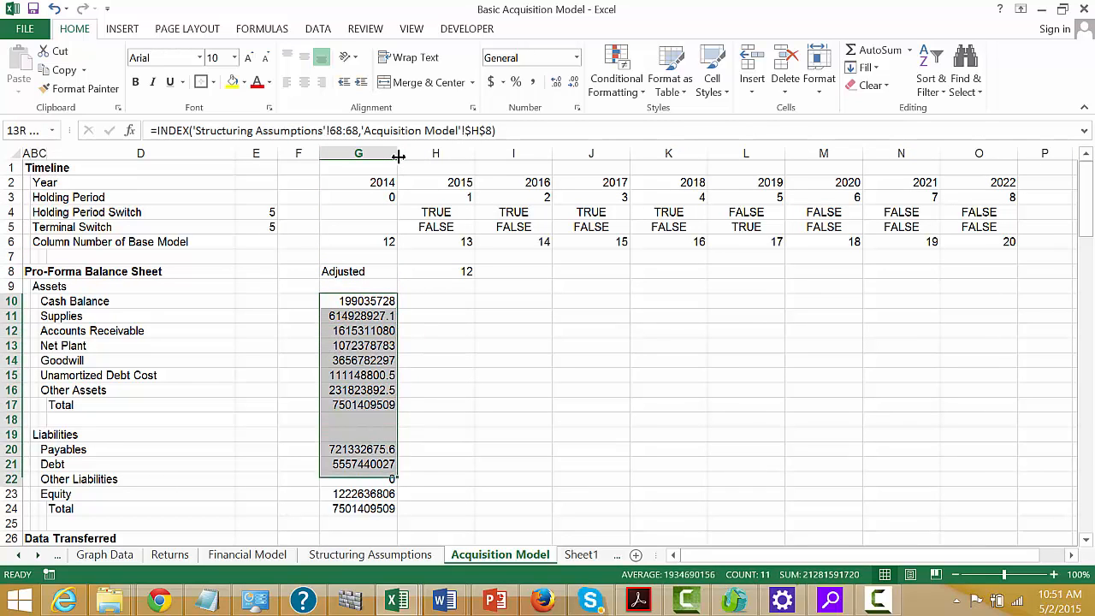
pyautogui.hotkey('ctrl', 'shift', '1')
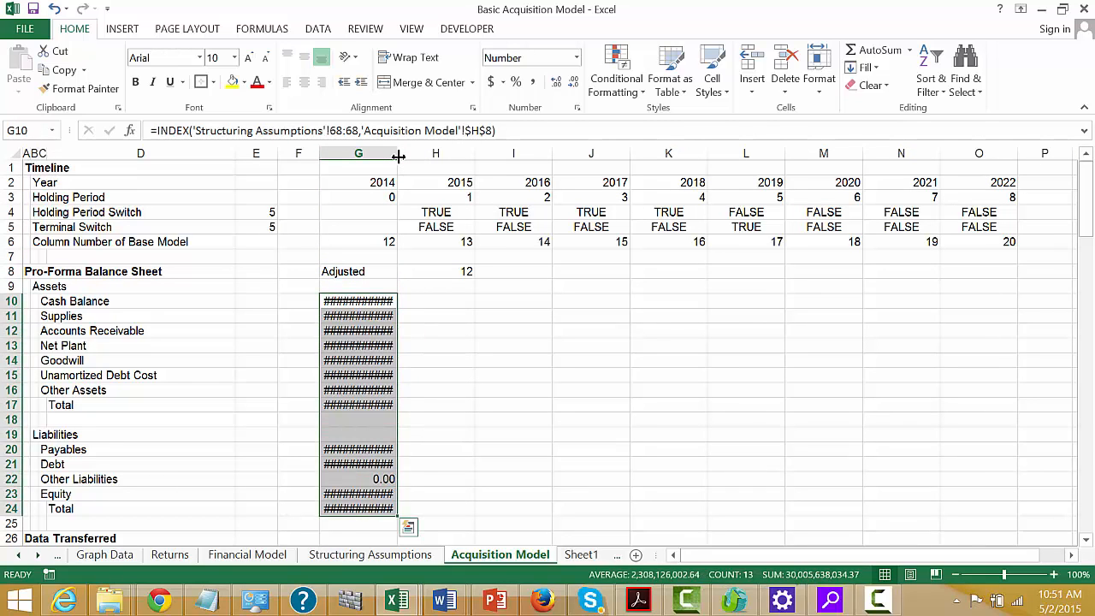
pyautogui.moveTo(398, 157); pyautogui.dragTo(437, 162)
# - Apply a top and double bottom border to the assets Total row, D17:G17
pyautogui.press('Down')
pyautogui.press('Down')
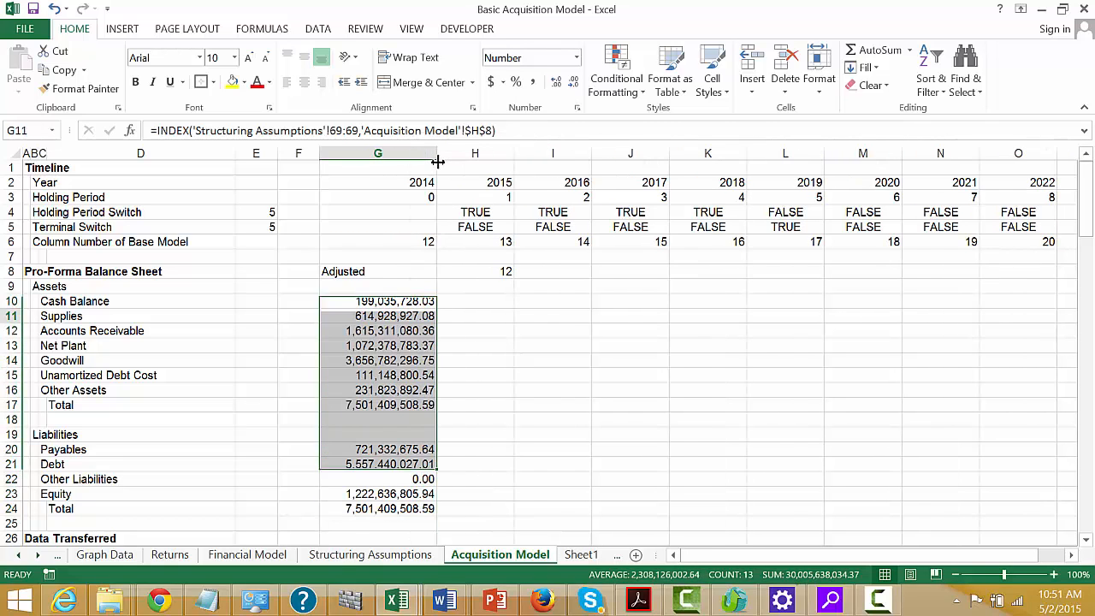
pyautogui.press('Down')
pyautogui.press('Down')
pyautogui.press('Down')
pyautogui.press('Down')
pyautogui.press('Down')
pyautogui.press('Down')
pyautogui.press('Up')
pyautogui.press('Left')
pyautogui.press('Left')
pyautogui.press('Left')
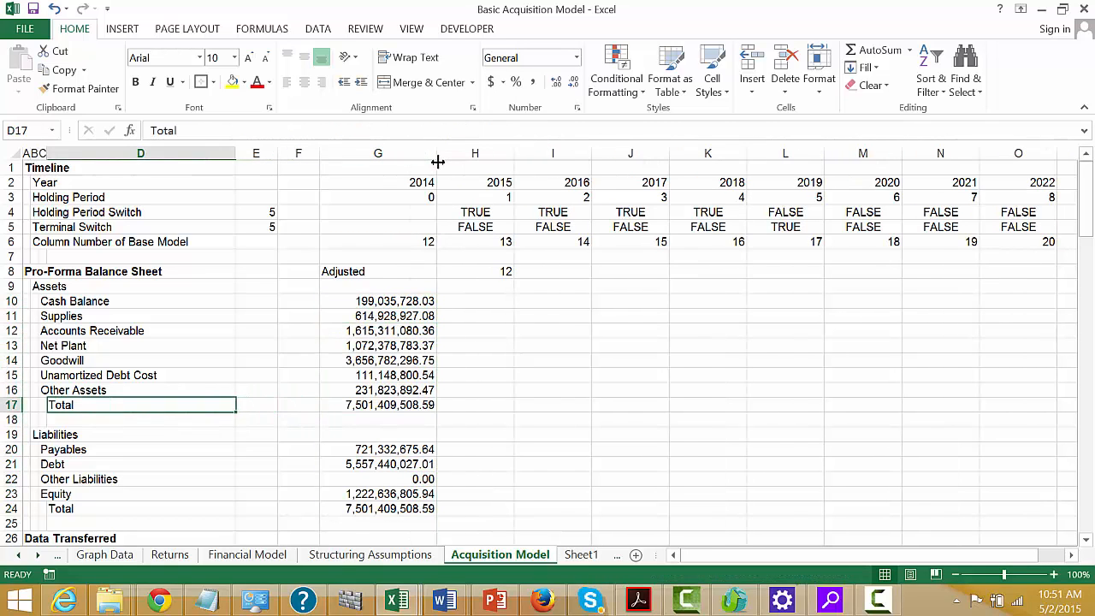
pyautogui.hotkey('ctrl', 'shift', 'Right')
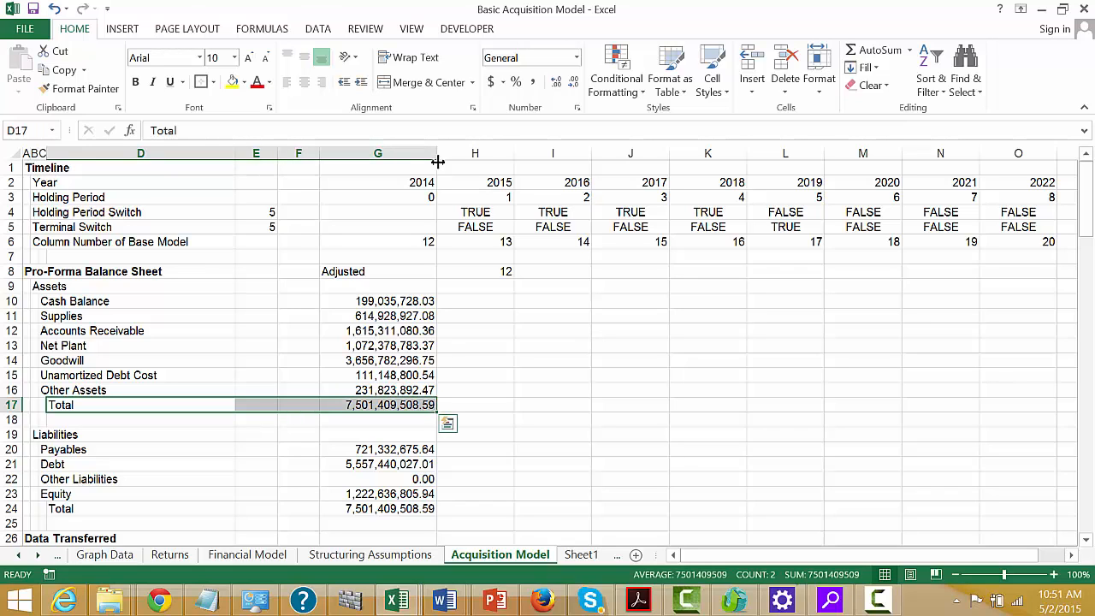
pyautogui.click(214, 81)
pyautogui.click(206, 376)
# - Apply the same top and double bottom border to the liabilities Total row, D24:G24
pyautogui.press('Down')
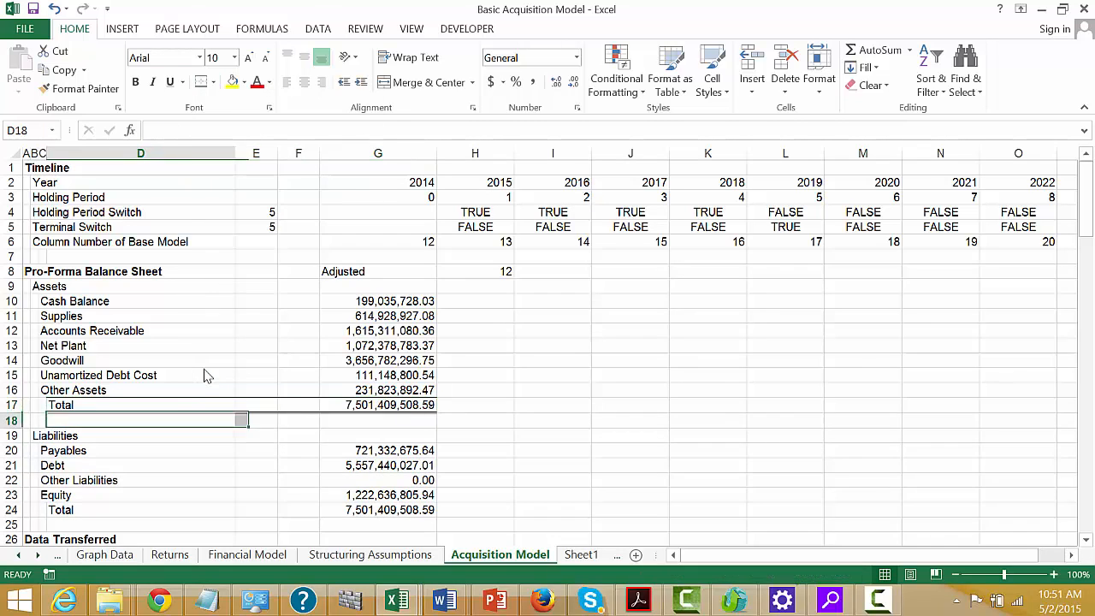
pyautogui.press('Down')
pyautogui.press('Down')
pyautogui.press('Down')
pyautogui.press('Down')
pyautogui.press('Down')
pyautogui.press('Down')
pyautogui.hotkey('shift', 'Right')
pyautogui.hotkey('shift', 'Right')
pyautogui.hotkey('shift', 'Right')
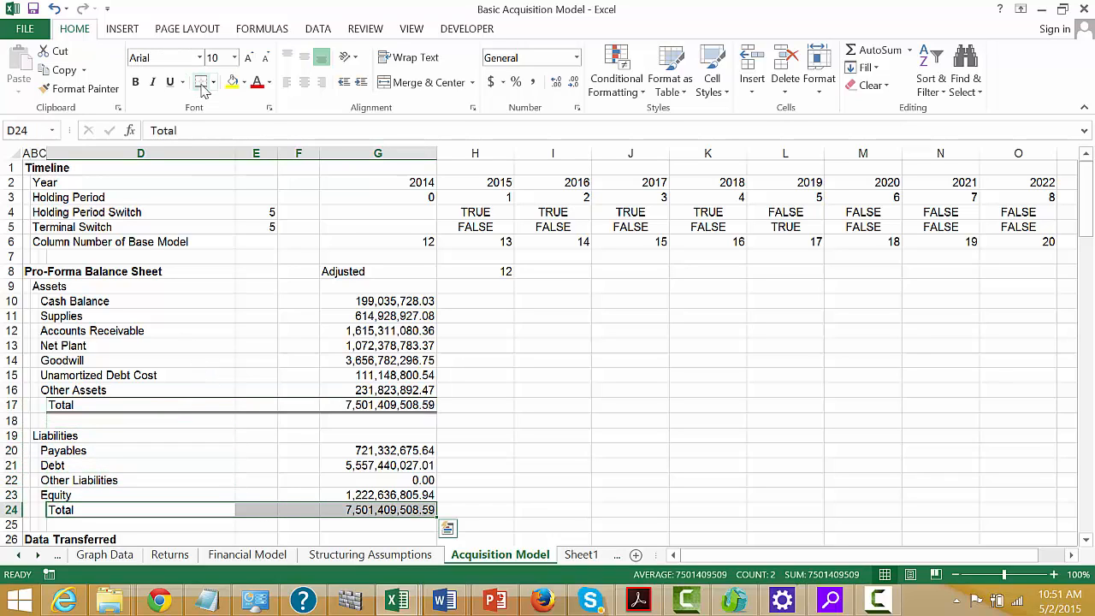
# - Examine the start of the Data Transferred section, the finished balance sheet and the Timeline rows above it
pyautogui.press('Down')
pyautogui.press('Down')
pyautogui.press('Down')
pyautogui.press('Down')
pyautogui.press('Down')
pyautogui.press('Down')
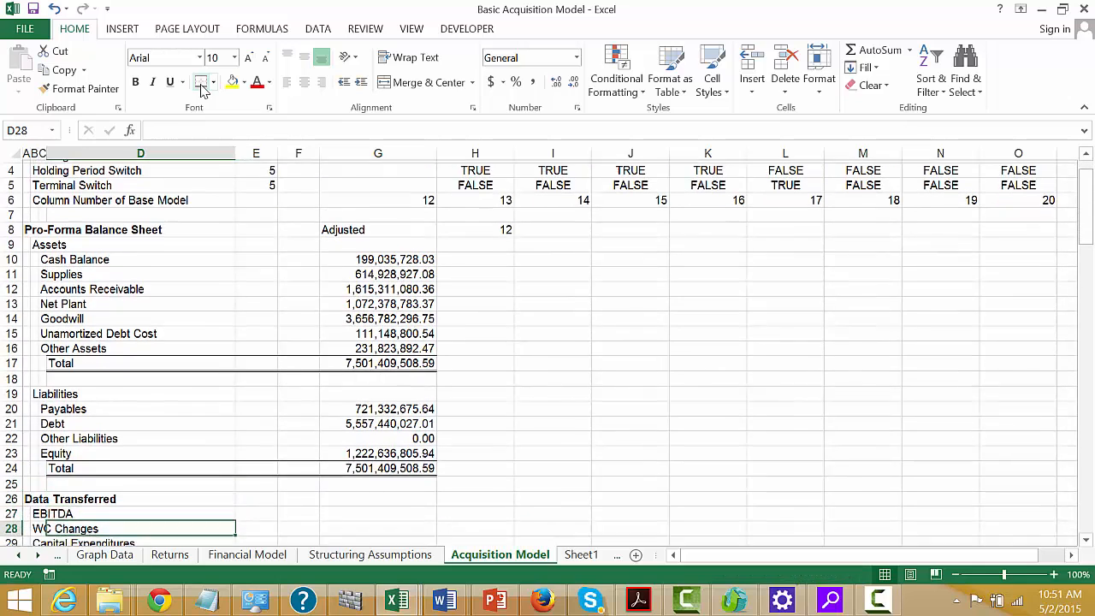
pyautogui.press('Up')
pyautogui.press('Up')
pyautogui.press('Up')
pyautogui.press('Right')
pyautogui.press('Right')
pyautogui.press('Right')
pyautogui.press('Up')
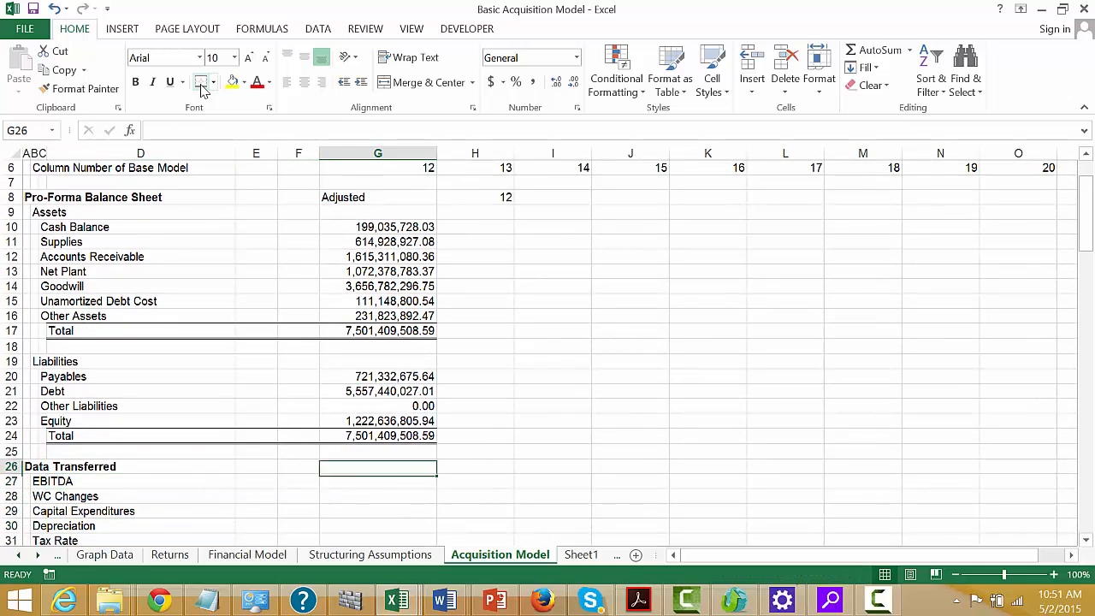
pyautogui.press('Up')
pyautogui.press('Up')
pyautogui.press('Up')
pyautogui.press('Up')
pyautogui.press('Up')
pyautogui.press('Up')
pyautogui.press('Up')
pyautogui.press('Up')
pyautogui.press('Up')
pyautogui.press('Up')
pyautogui.press('Up')
pyautogui.press('Up')
pyautogui.press('Up')
pyautogui.press('Up')
pyautogui.press('Up')
pyautogui.press('Up')
pyautogui.press('Up')
pyautogui.press('Up')
pyautogui.press('Up')
pyautogui.press('Up')
pyautogui.press('Up')
pyautogui.press('Down')
pyautogui.press('Down')
pyautogui.press('Down')
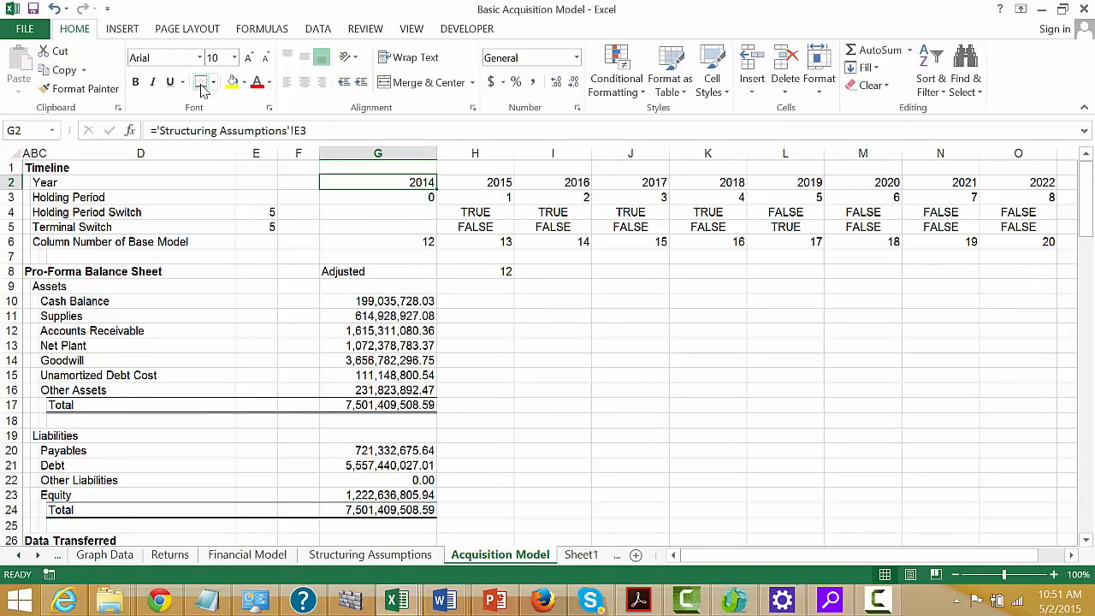
# - Freeze panes at G7 so Timeline rows 1 to 6 and label columns A to F stay in view
pyautogui.press('Down')
pyautogui.press('Down')
pyautogui.press('Down')
pyautogui.press('alt')
pyautogui.press('w')
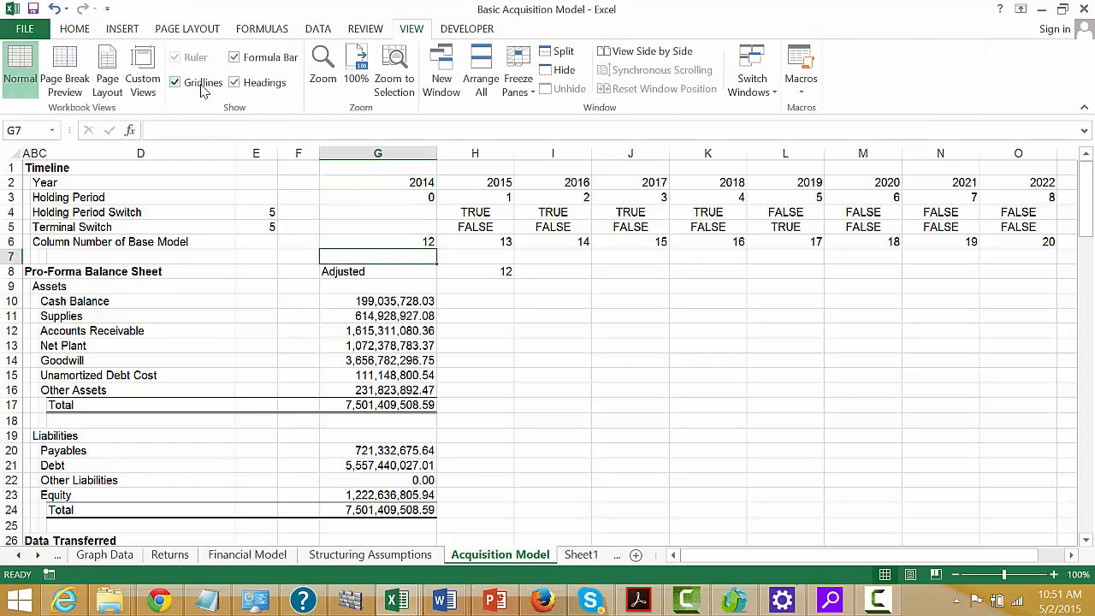
pyautogui.press('f')
pyautogui.press('f')
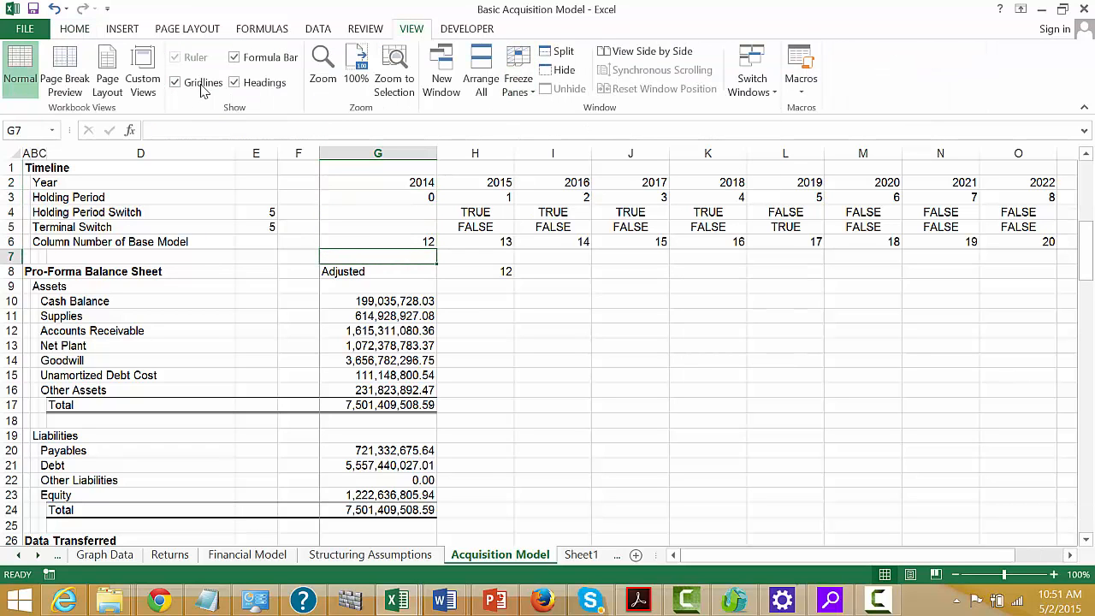
# - Examine the balance sheet and Data Transferred rows beneath the frozen Timeline header
pyautogui.press('Down')
pyautogui.press('Down')
pyautogui.press('Down')
pyautogui.press('Down')
pyautogui.press('Down')
pyautogui.press('Down')
pyautogui.press('Down')
pyautogui.press('Down')
pyautogui.press('Down')
pyautogui.press('Down')
pyautogui.press('Down')
pyautogui.press('Down')
pyautogui.press('Down')
pyautogui.press('Down')
pyautogui.press('Down')
pyautogui.press('Down')
pyautogui.press('Down')
pyautogui.press('Down')
pyautogui.press('Down')
pyautogui.press('Down')
pyautogui.press('Down')
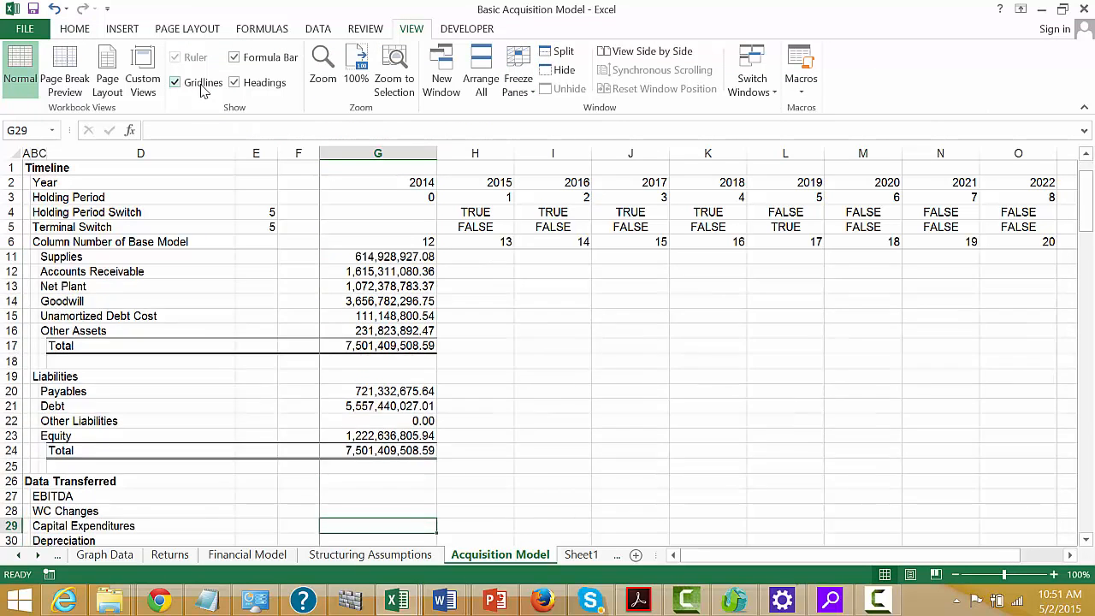
pyautogui.press('Up')
pyautogui.press('Up')
pyautogui.press('Up')
pyautogui.press('Up')
pyautogui.press('Up')
pyautogui.press('Up')
pyautogui.press('Up')
pyautogui.press('Up')
pyautogui.press('Up')
pyautogui.press('Up')
pyautogui.press('Up')
pyautogui.press('Down')
pyautogui.press('Down')
pyautogui.press('Down')
pyautogui.press('Down')
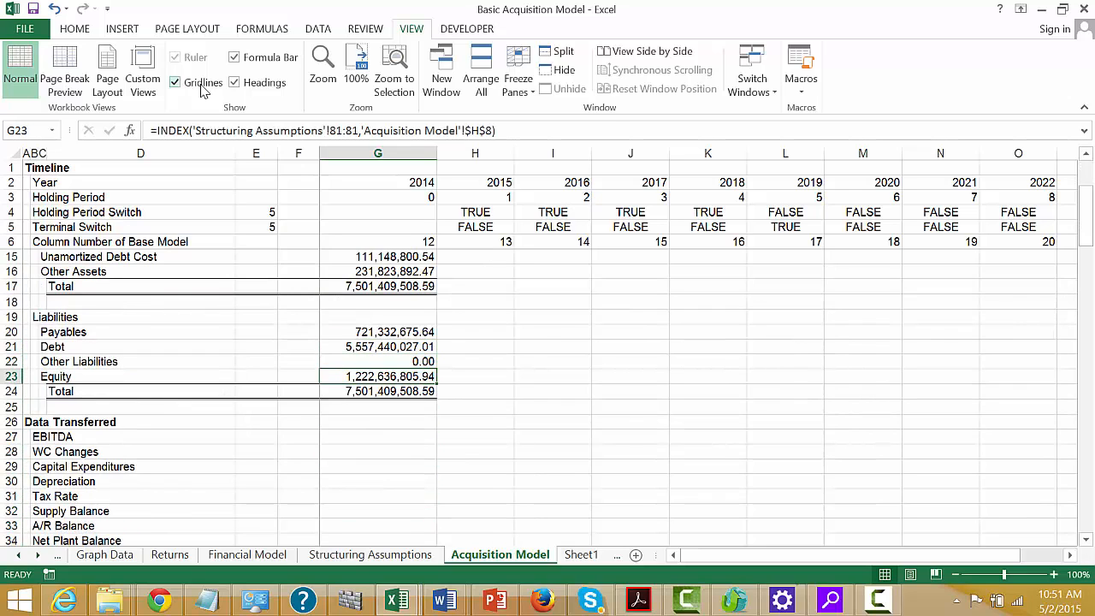
pyautogui.press('Down')
pyautogui.press('Down')
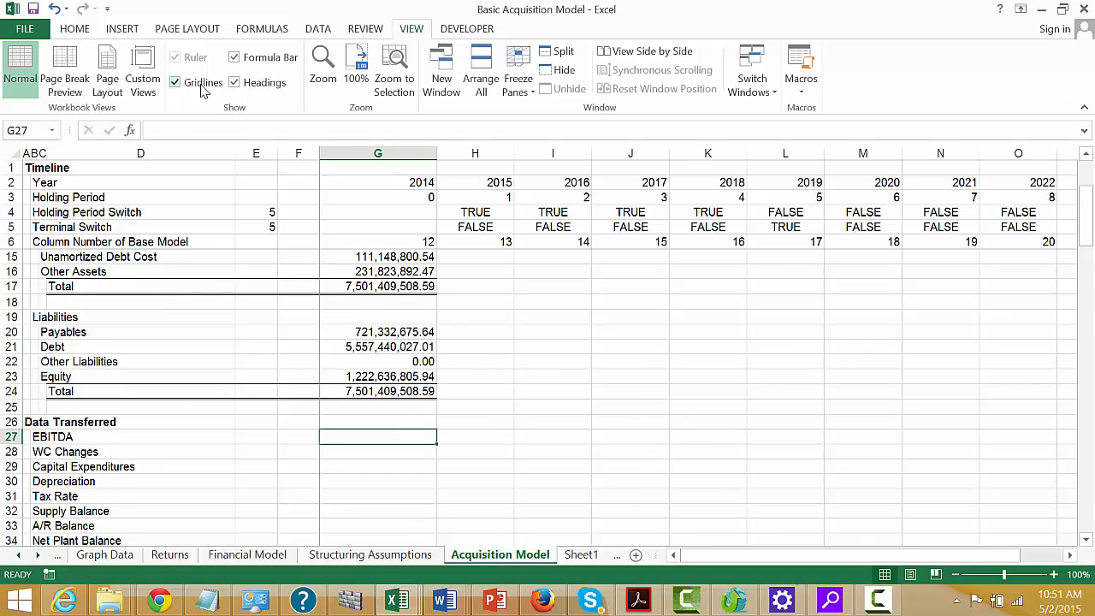
# - Begin an INDEX formula in H27 for EBITDA, using row 346 of the Financial Model sheet as the array
pyautogui.press('Right')
pyautogui.press('Left')
pyautogui.press('Left')
pyautogui.press('Right')
pyautogui.press('Right')
pyautogui.write('=index')
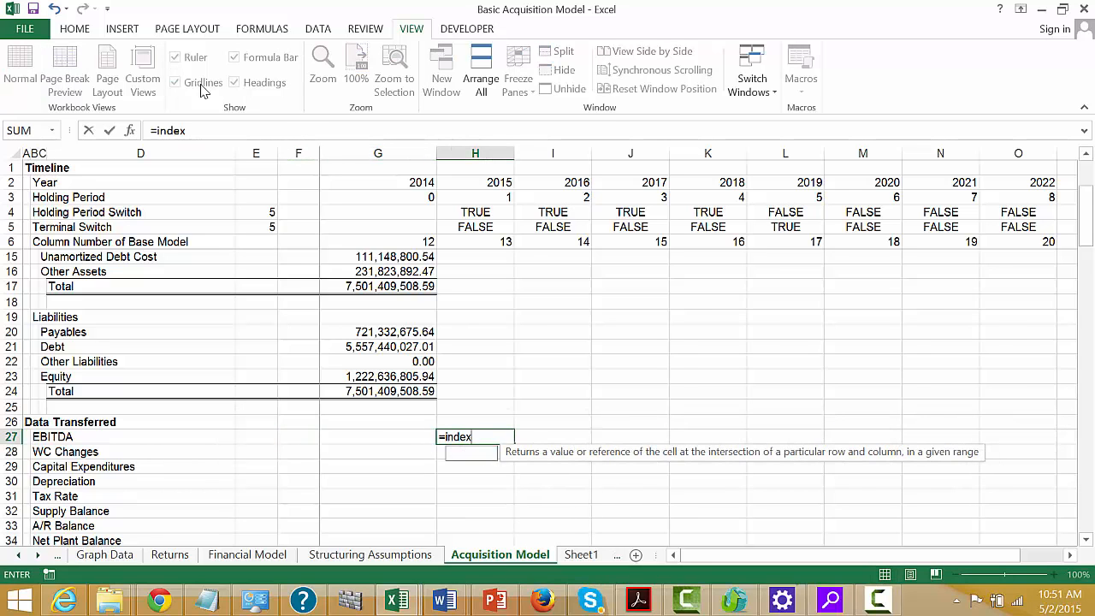
pyautogui.press('Tab')
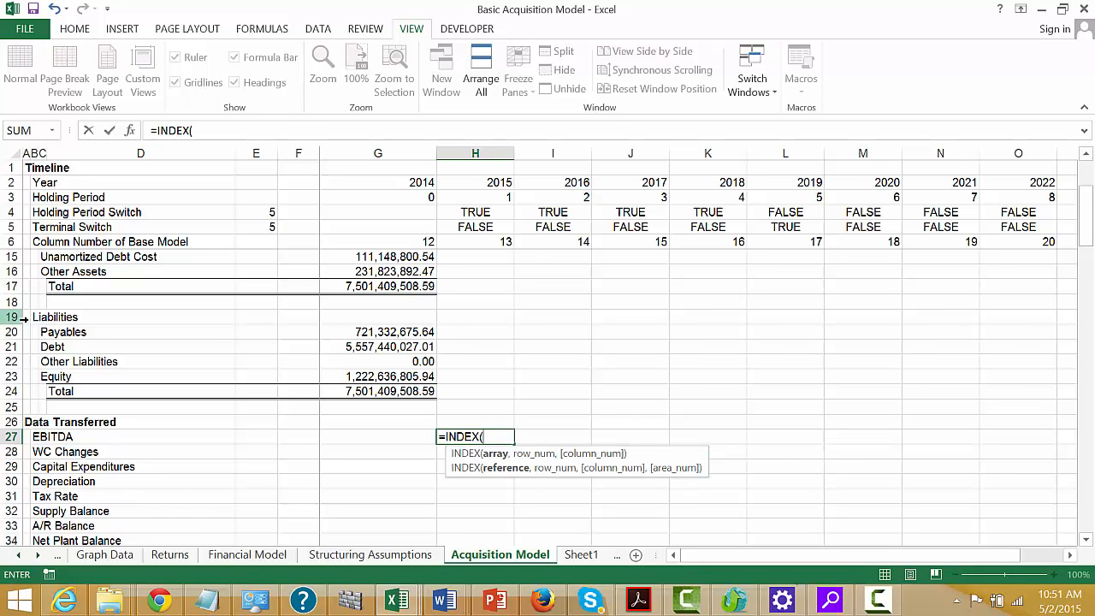
pyautogui.click(225, 557)
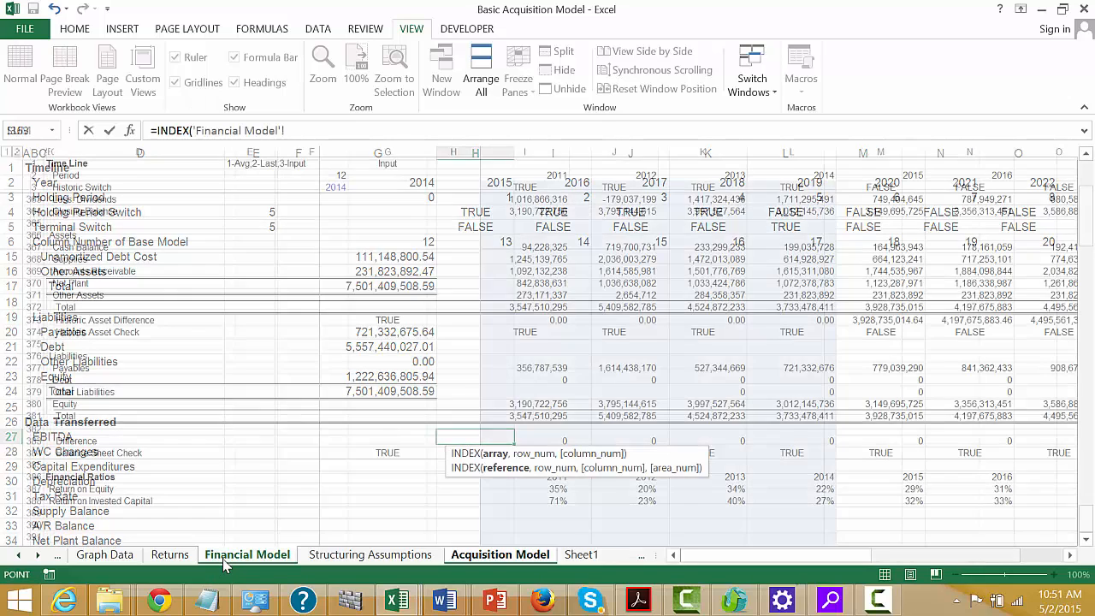
pyautogui.press('Up')
pyautogui.press('Down')
pyautogui.press('Down')
pyautogui.press('Down')
pyautogui.press('Down')
pyautogui.press('Down')
pyautogui.press('Down')
pyautogui.press('Down')
pyautogui.press('Down')
pyautogui.press('Down')
pyautogui.press('Down')
pyautogui.press('Down')
pyautogui.press('Down')
pyautogui.press('Down')
pyautogui.press('Down')
pyautogui.press('Down')
pyautogui.press('Down')
pyautogui.press('Down')
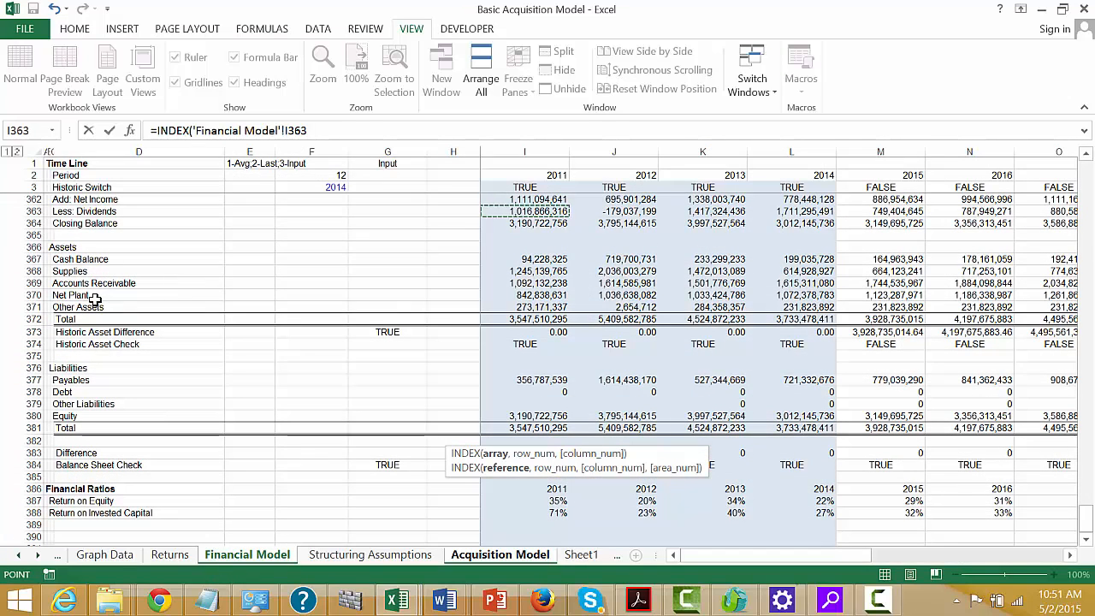
pyautogui.press('Down')
pyautogui.press('Down')
pyautogui.press('Down')
pyautogui.press('Down')
pyautogui.press('Down')
pyautogui.press('Down')
pyautogui.press('Down')
pyautogui.press('Down')
pyautogui.press('Down')
pyautogui.press('Up')
pyautogui.press('Up')
pyautogui.press('Up')
pyautogui.press('Up')
pyautogui.press('Up')
pyautogui.press('Up')
pyautogui.press('Up')
pyautogui.press('Up')
pyautogui.press('Up')
pyautogui.press('Up')
pyautogui.press('Up')
pyautogui.press('Up')
pyautogui.press('Up')
pyautogui.press('Up')
pyautogui.press('Up')
pyautogui.press('Up')
pyautogui.press('Up')
pyautogui.press('Up')
pyautogui.press('Up')
pyautogui.press('Up')
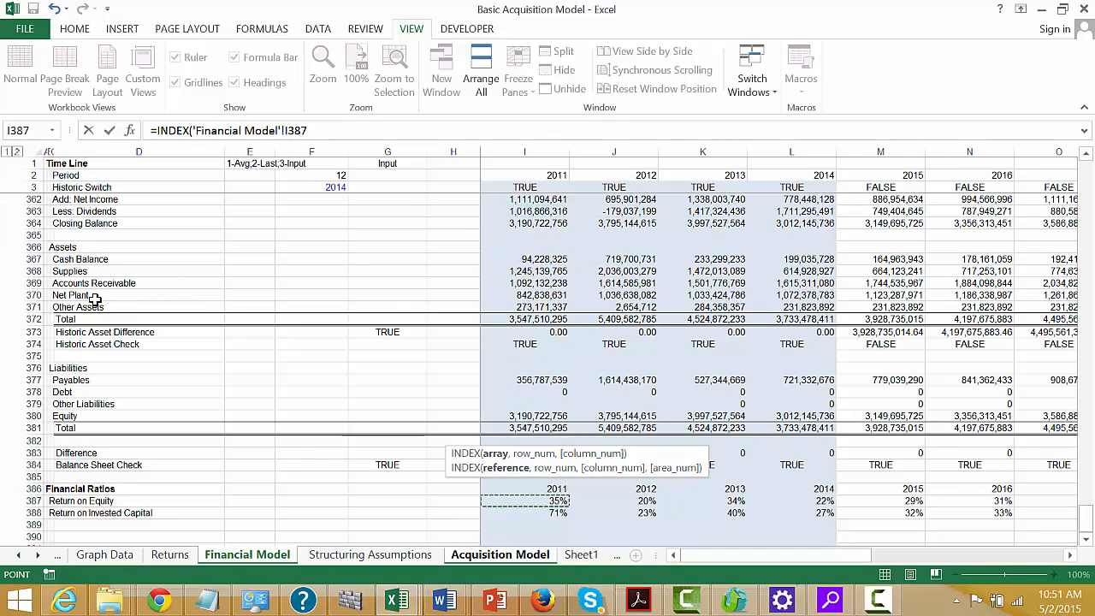
pyautogui.press('Up')
pyautogui.press('Up')
pyautogui.press('Up')
pyautogui.press('Up')
pyautogui.press('Up')
pyautogui.press('Up')
pyautogui.press('Up')
pyautogui.press('Up')
pyautogui.press('Up')
pyautogui.press('Up')
pyautogui.press('Up')
pyautogui.press('Up')
pyautogui.press('Up')
pyautogui.press('Up')
pyautogui.press('Up')
pyautogui.press('Up')
pyautogui.press('Up')
pyautogui.press('Up')
pyautogui.press('Up')
pyautogui.press('Up')
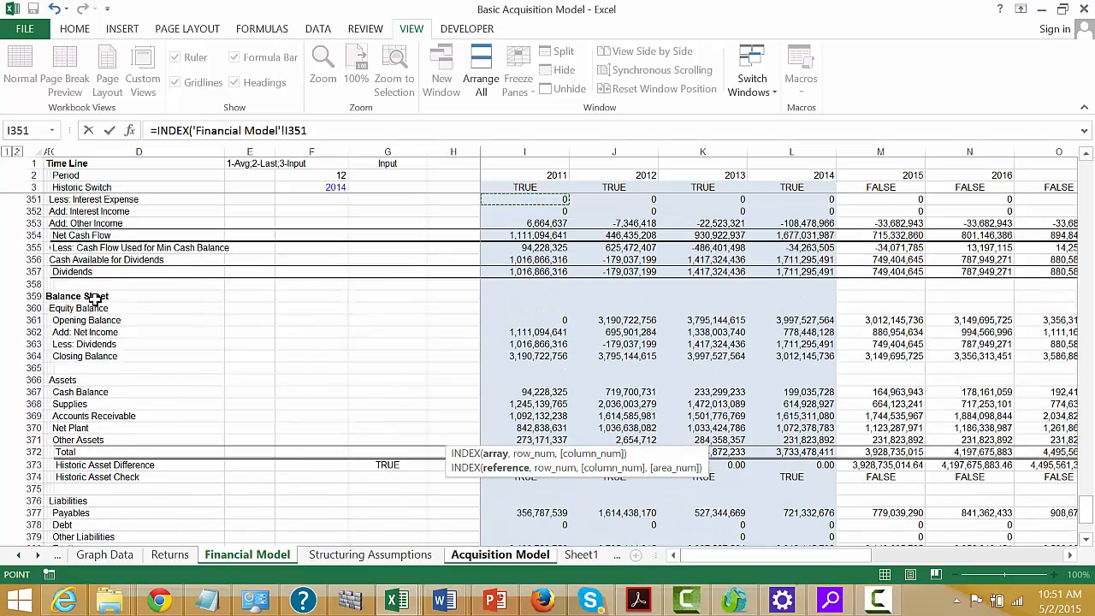
pyautogui.press('Down')
pyautogui.press('Down')
pyautogui.press('Down')
pyautogui.press('Down')
pyautogui.press('Down')
pyautogui.press('Down')
pyautogui.press('Down')
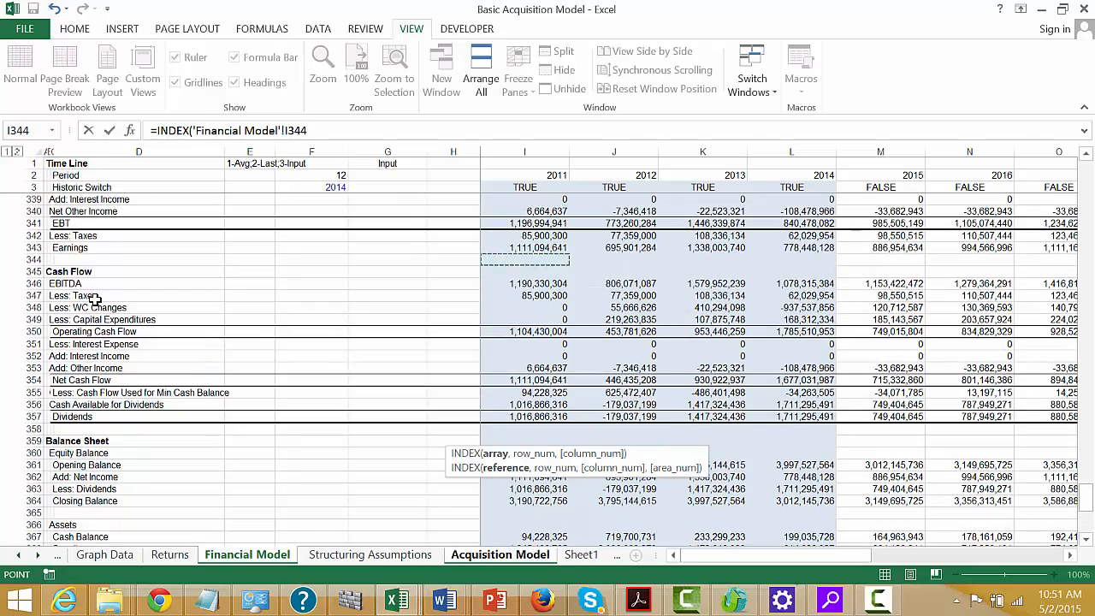
pyautogui.hotkey('shift', 'space')
pyautogui.write(',')
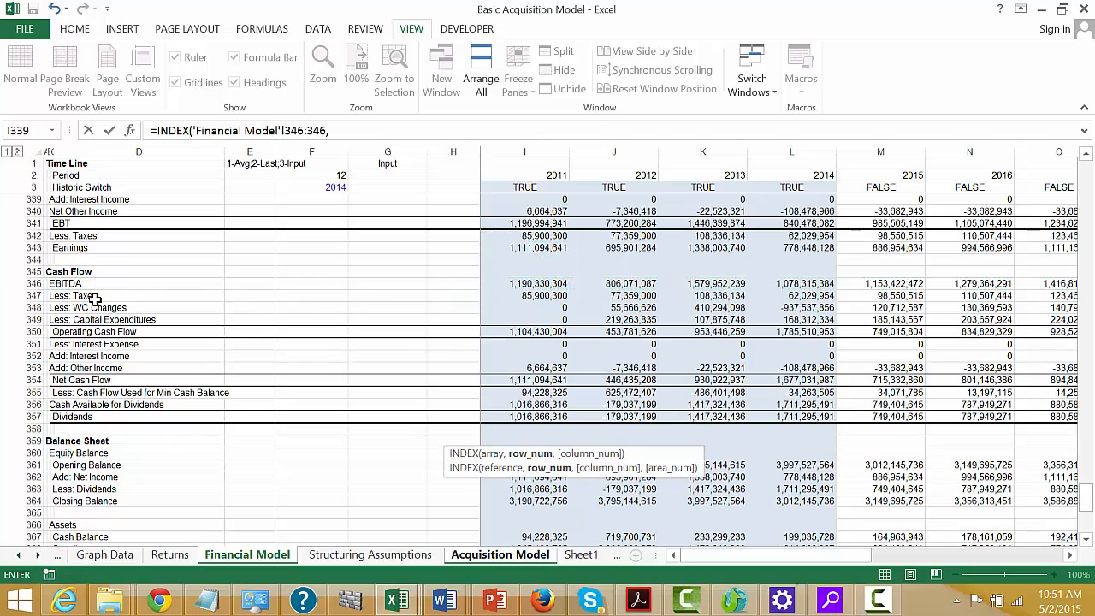
# - Complete the EBITDA formula in H27 with the base model column number H$6 from Acquisition Model, locking only the row
pyautogui.hotkey('ctrl', 'pagedown')
pyautogui.hotkey('ctrl', 'pagedown')
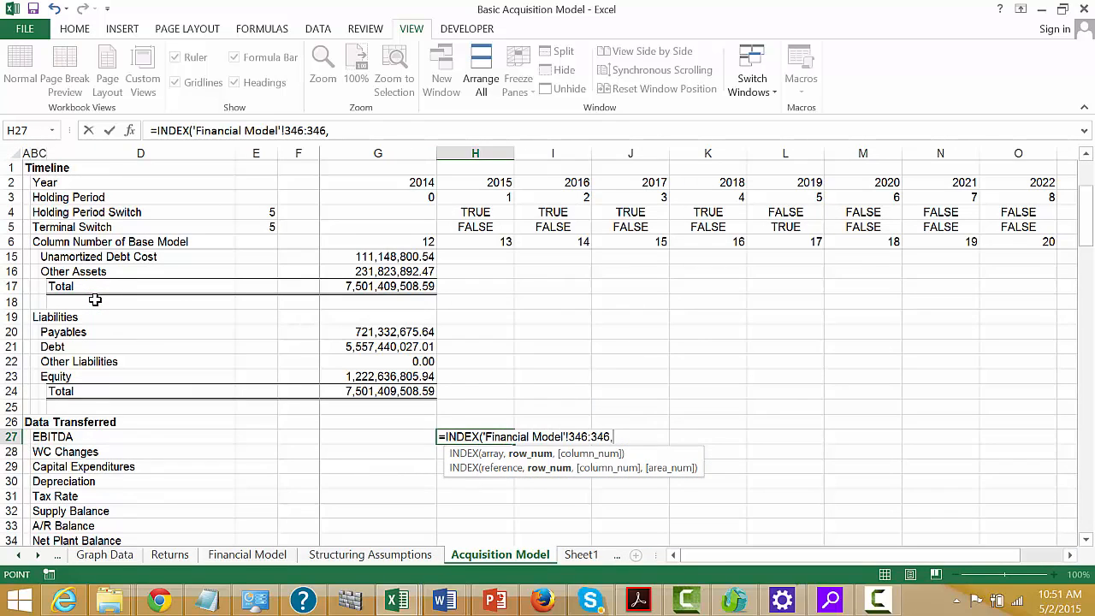
pyautogui.press('Up')
pyautogui.press('Up')
pyautogui.press('Up')
pyautogui.press('Up')
pyautogui.press('Up')
pyautogui.press('Up')
pyautogui.press('Up')
pyautogui.press('Up')
pyautogui.press('Up')
pyautogui.press('Up')
pyautogui.press('Up')
pyautogui.press('Up')
pyautogui.press('Up')
pyautogui.press('Up')
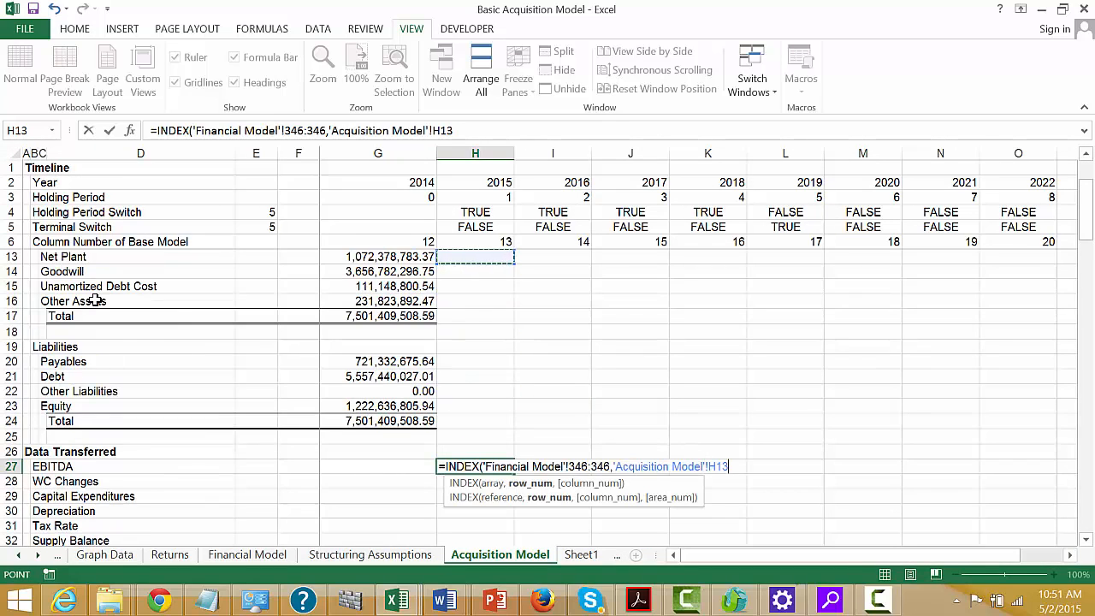
pyautogui.press('Down')
pyautogui.press('Down')
pyautogui.press('Down')
pyautogui.press('Down')
pyautogui.press('Down')
pyautogui.press('Down')
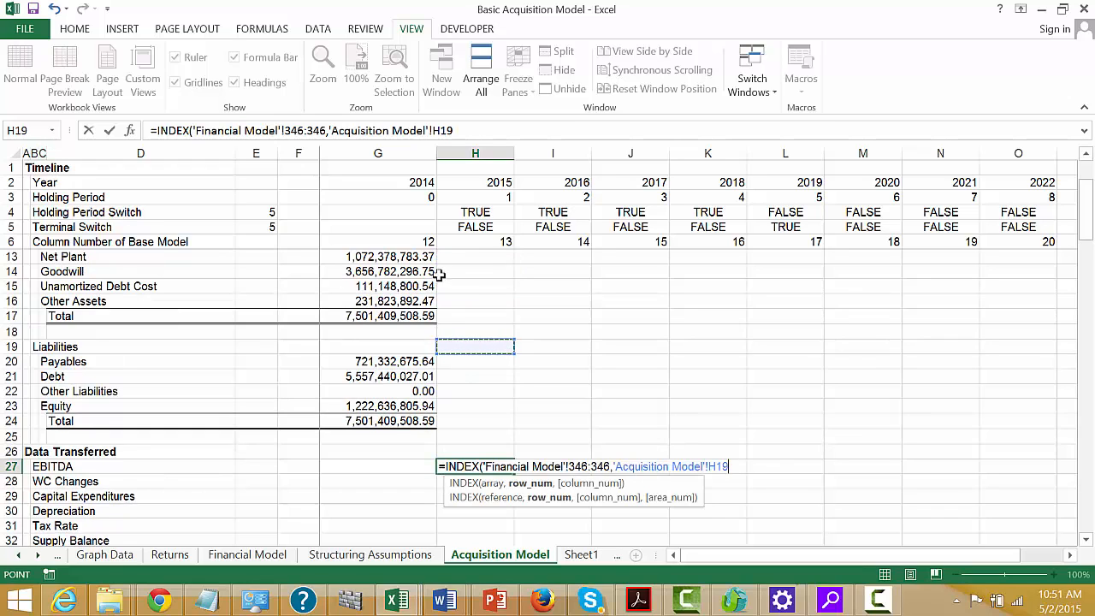
pyautogui.click(477, 238)
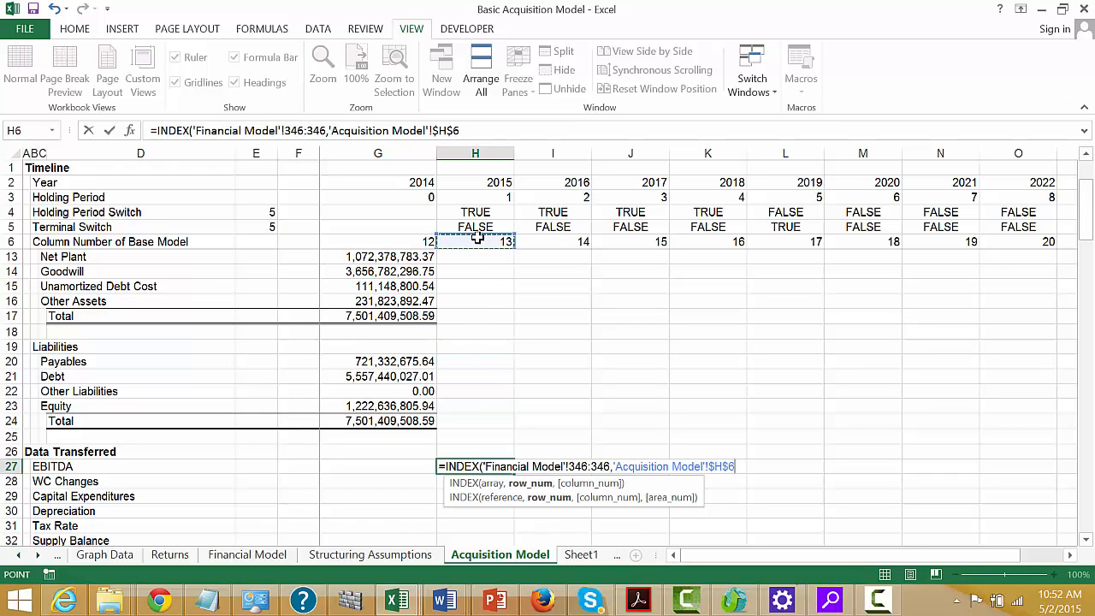
pyautogui.write(')')
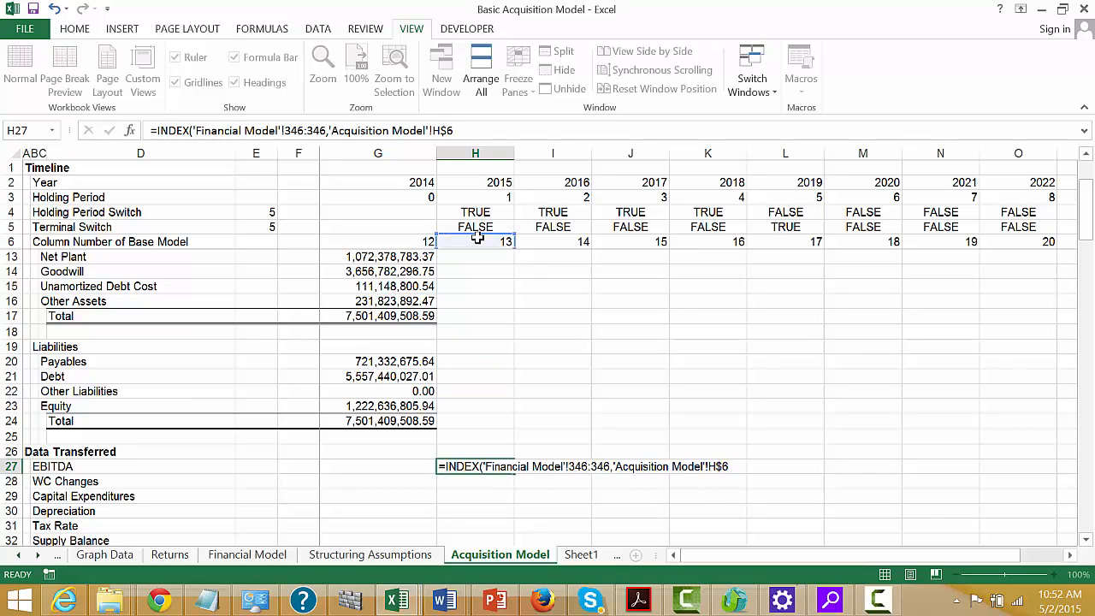
pyautogui.press('Return')
pyautogui.press('Up')
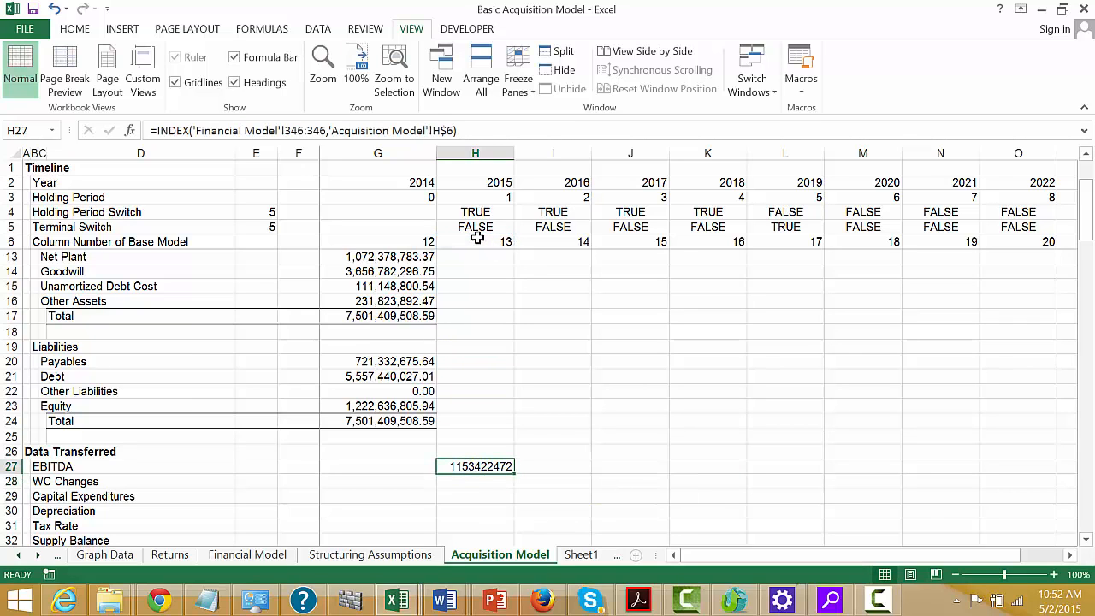
# - Fill the EBITDA formula in H27 across the remaining timeline years, through column O and beyond
pyautogui.hotkey('shift', 'Down')
pyautogui.hotkey('shift', 'Down')
pyautogui.hotkey('shift', 'Down')
pyautogui.hotkey('shift', 'Down')
pyautogui.hotkey('shift', 'Down')
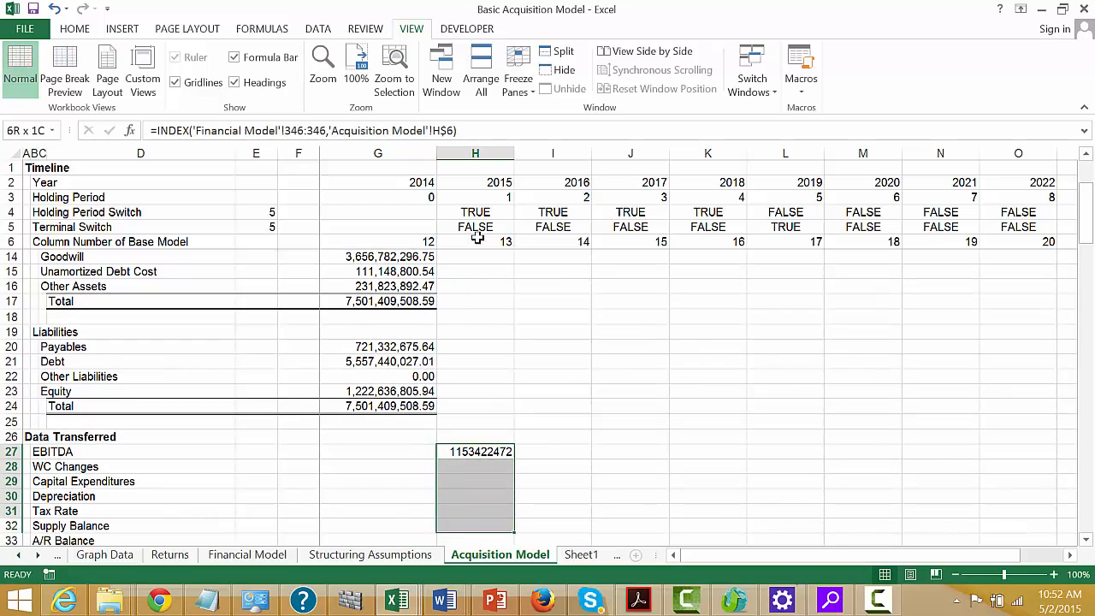
pyautogui.hotkey('shift', 'Up')
pyautogui.hotkey('shift', 'Up')
pyautogui.hotkey('shift', 'Up')
pyautogui.hotkey('shift', 'Down')
pyautogui.hotkey('shift', 'Up')
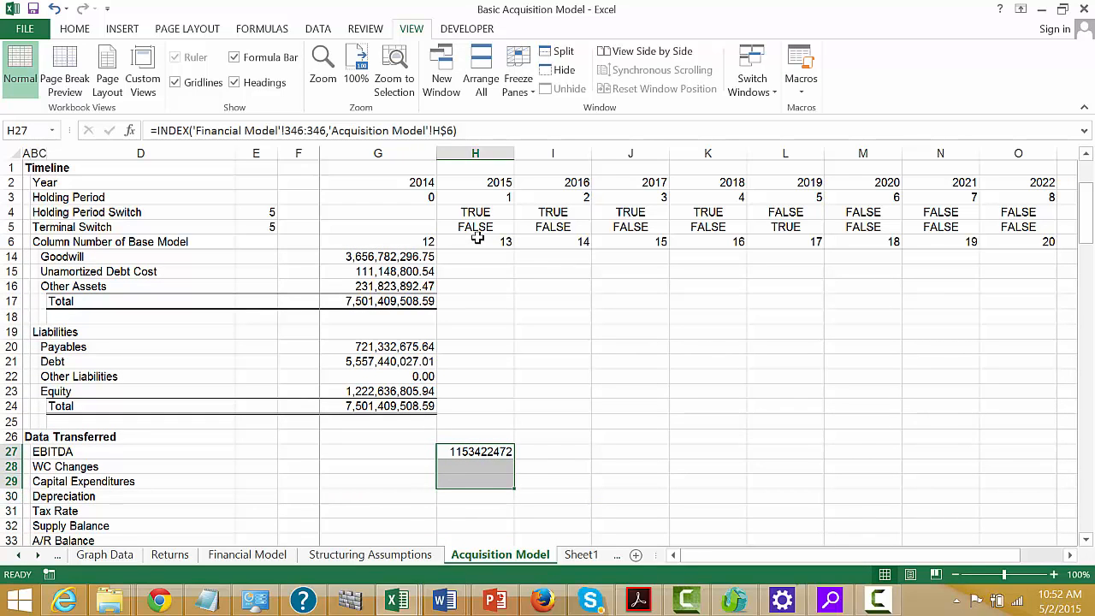
pyautogui.hotkey('ctrl', 'shift', 'r')
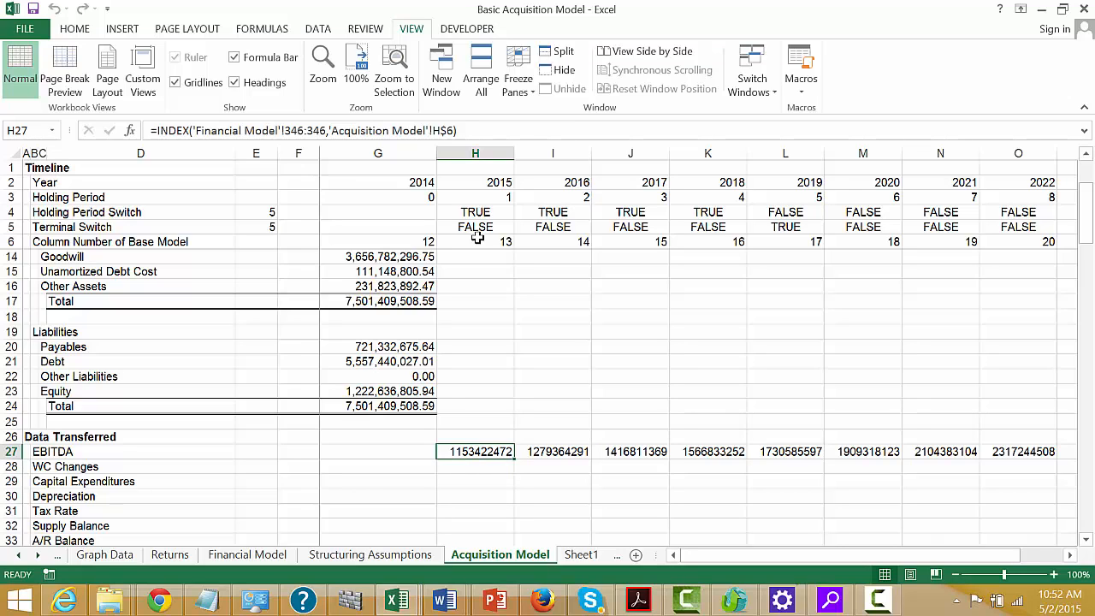
# - Copy the EBITDA formula down into H28 for WC Changes and check which rows it references
pyautogui.hotkey('shift', 'Down')
pyautogui.hotkey('shift', 'Up')
pyautogui.hotkey('shift', 'Down')
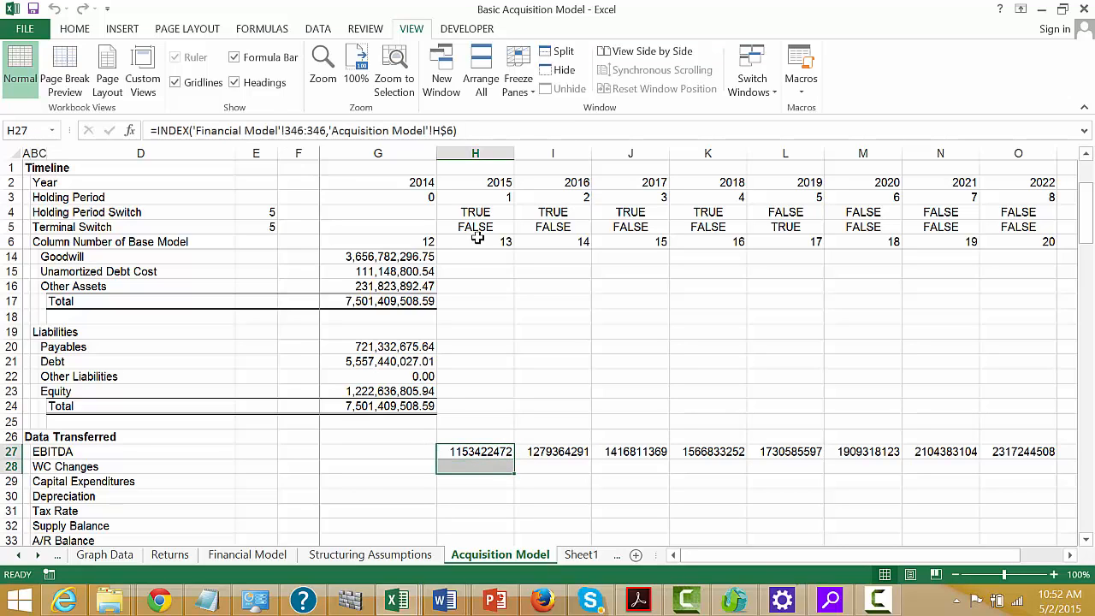
pyautogui.hotkey('ctrl', 'd')
pyautogui.press('Down')
pyautogui.press('F2')
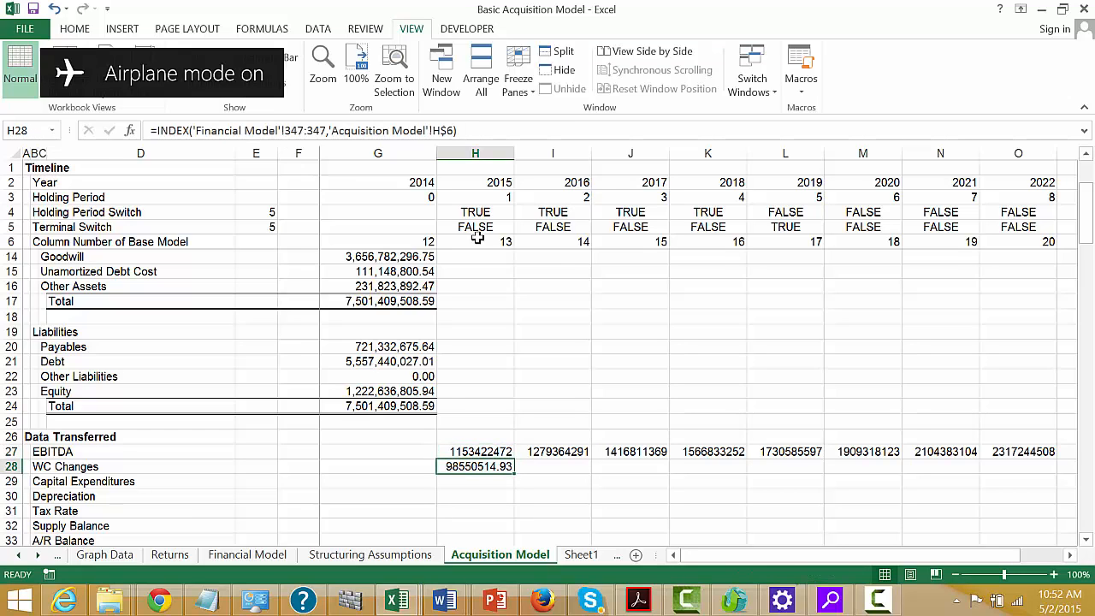
pyautogui.press('F2')
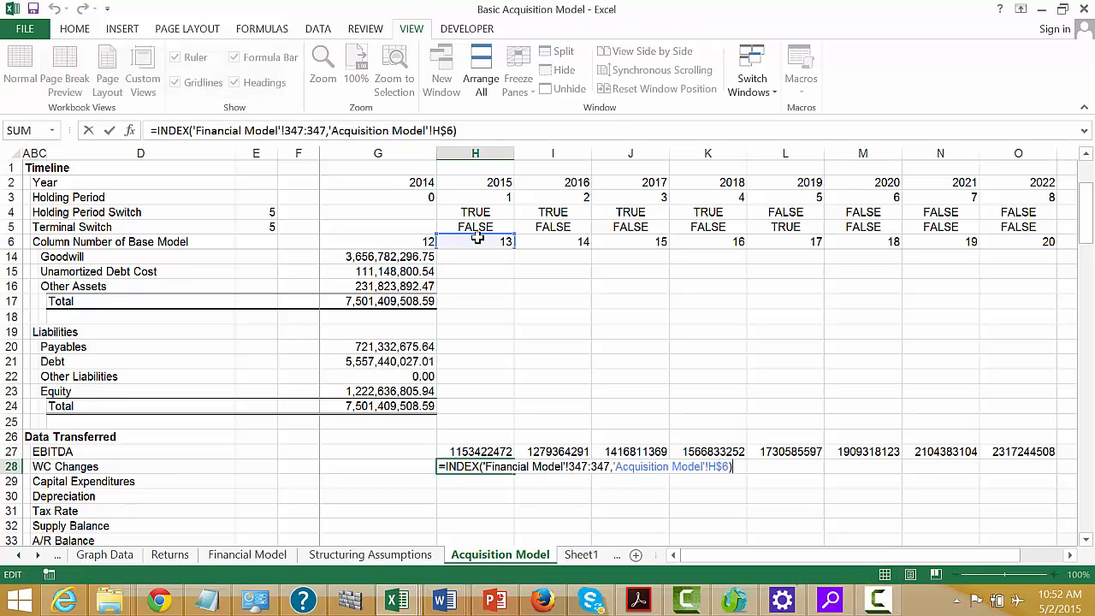
pyautogui.press('F2')
pyautogui.press('Return')
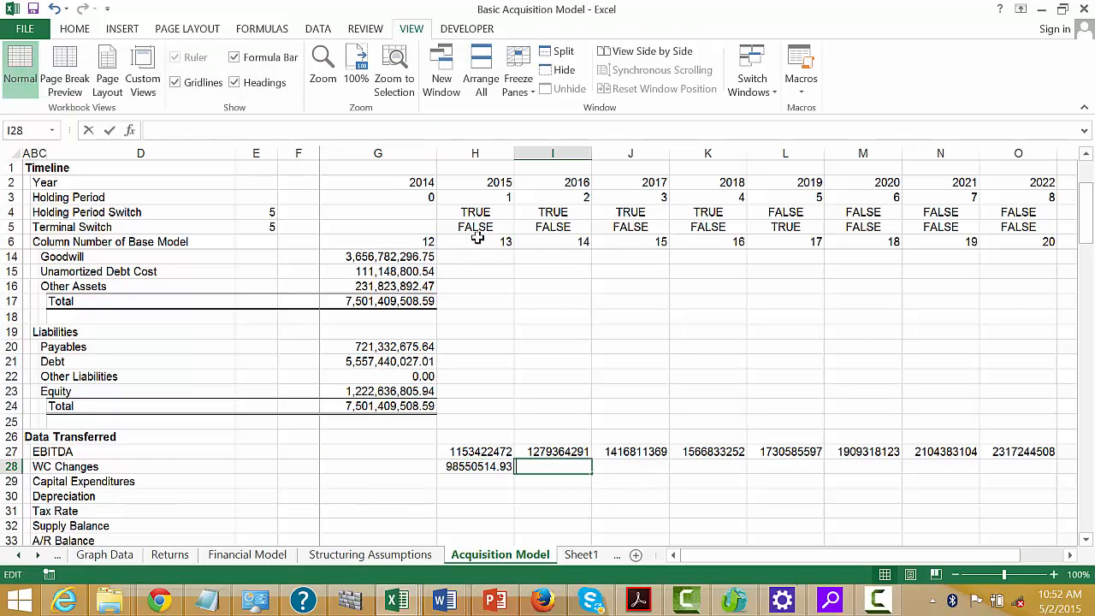
pyautogui.press('Escape')
pyautogui.press('Left')
# - Replace the array in the H28 WC Changes formula with row 348 of the Financial Model sheet, keeping H$6 as the column number
pyautogui.press('F2')
pyautogui.press('Left')
pyautogui.press('Left')
pyautogui.press('Left')
pyautogui.press('Left')
pyautogui.press('Left')
pyautogui.press('Left')
pyautogui.press('Left')
pyautogui.press('Left')
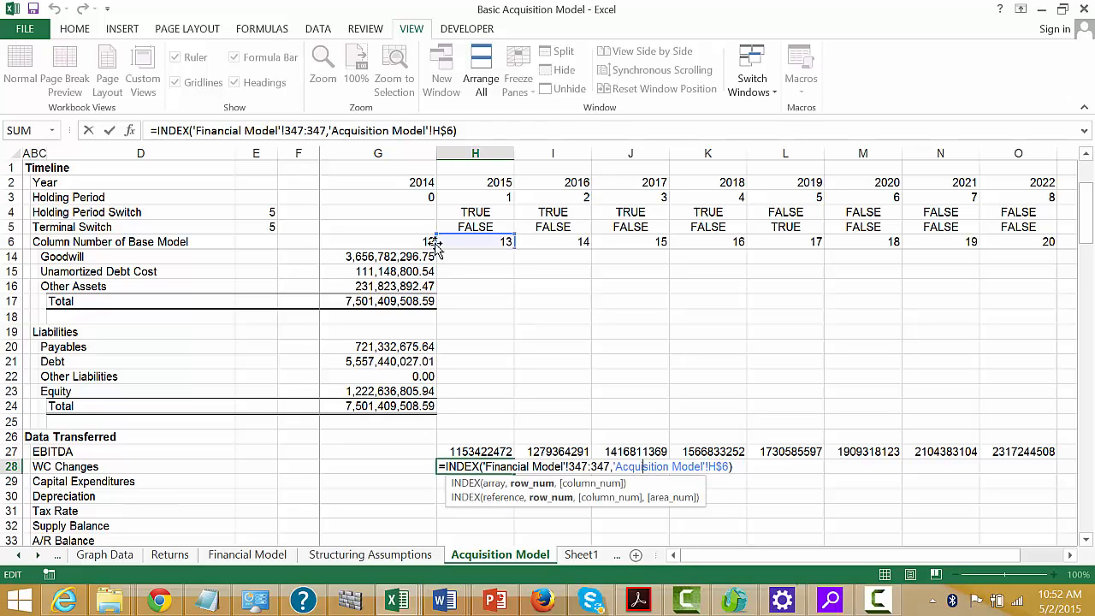
pyautogui.press('Left')
pyautogui.press('Left')
pyautogui.press('Left')
pyautogui.press('Left')
pyautogui.press('Left')
pyautogui.press('Left')
pyautogui.press('BackSpace')
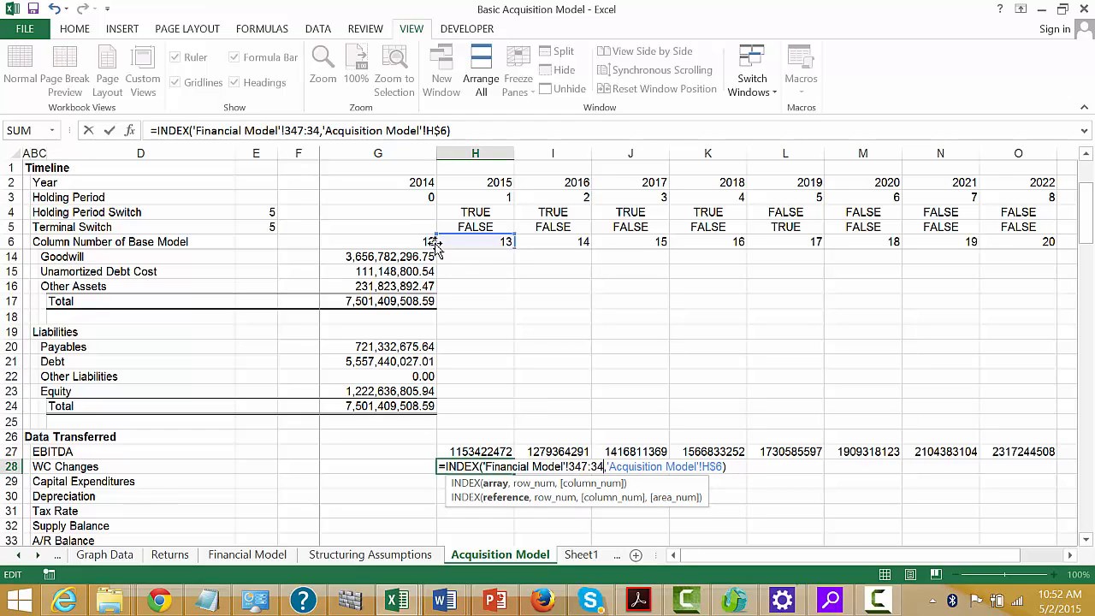
pyautogui.press('BackSpace')
pyautogui.press('BackSpace')
pyautogui.press('BackSpace')
pyautogui.press('BackSpace')
pyautogui.press('BackSpace')
pyautogui.press('BackSpace')
pyautogui.press('BackSpace')
pyautogui.press('BackSpace')
pyautogui.press('BackSpace')
pyautogui.press('BackSpace')
pyautogui.press('BackSpace')
pyautogui.press('BackSpace')
pyautogui.press('BackSpace')
pyautogui.press('BackSpace')
pyautogui.press('BackSpace')
pyautogui.press('BackSpace')
pyautogui.press('BackSpace')
pyautogui.press('BackSpace')
pyautogui.press('BackSpace')
pyautogui.press('BackSpace')
pyautogui.press('BackSpace')
pyautogui.press('BackSpace')
pyautogui.press('BackSpace')
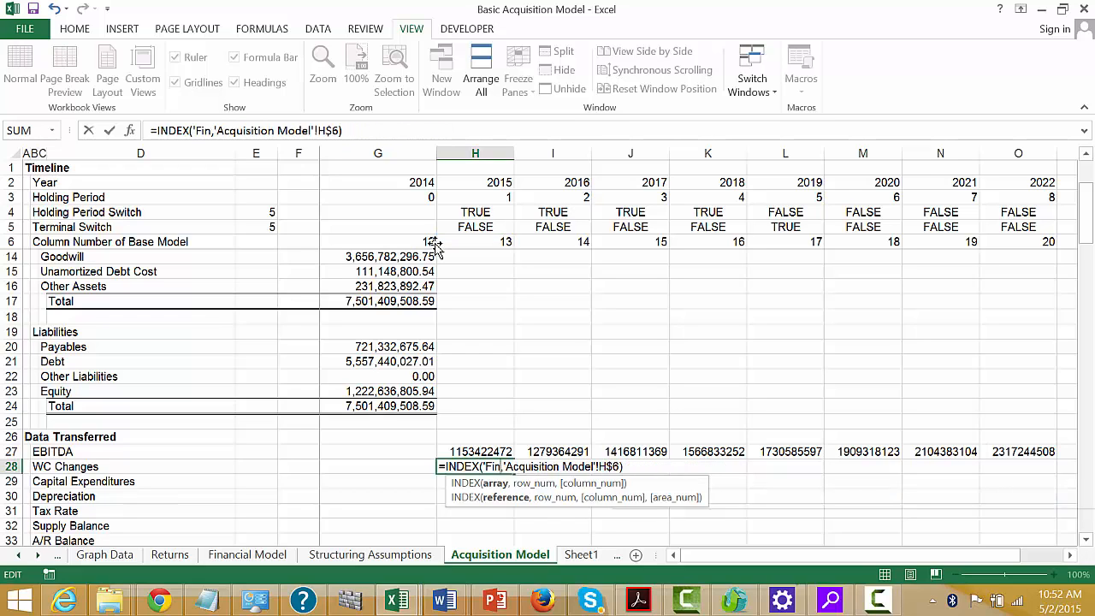
pyautogui.press('BackSpace')
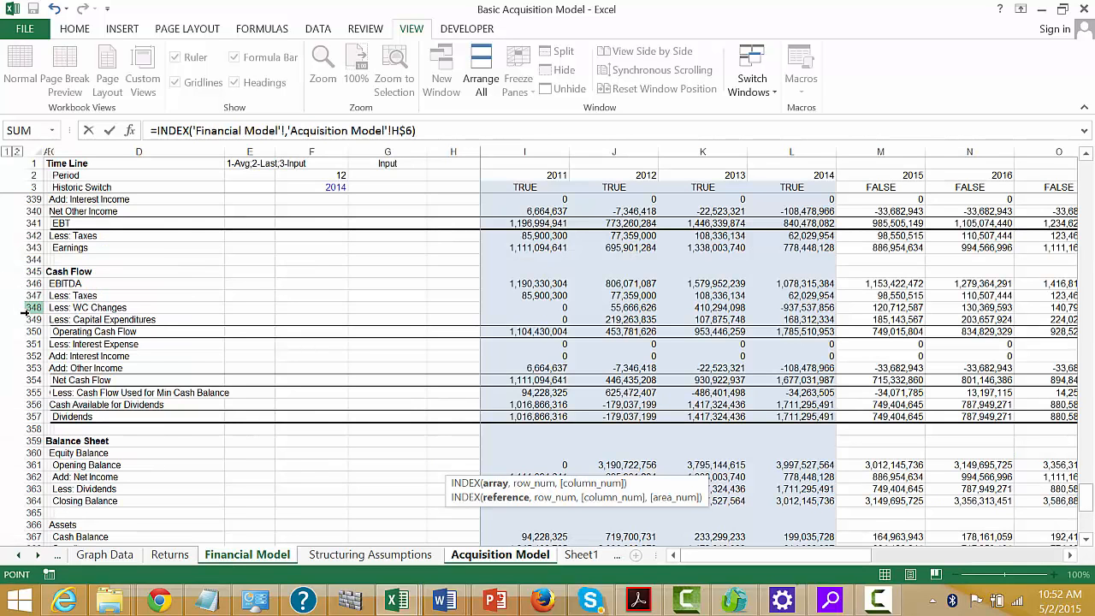
pyautogui.click(25, 311)
pyautogui.press('Return')
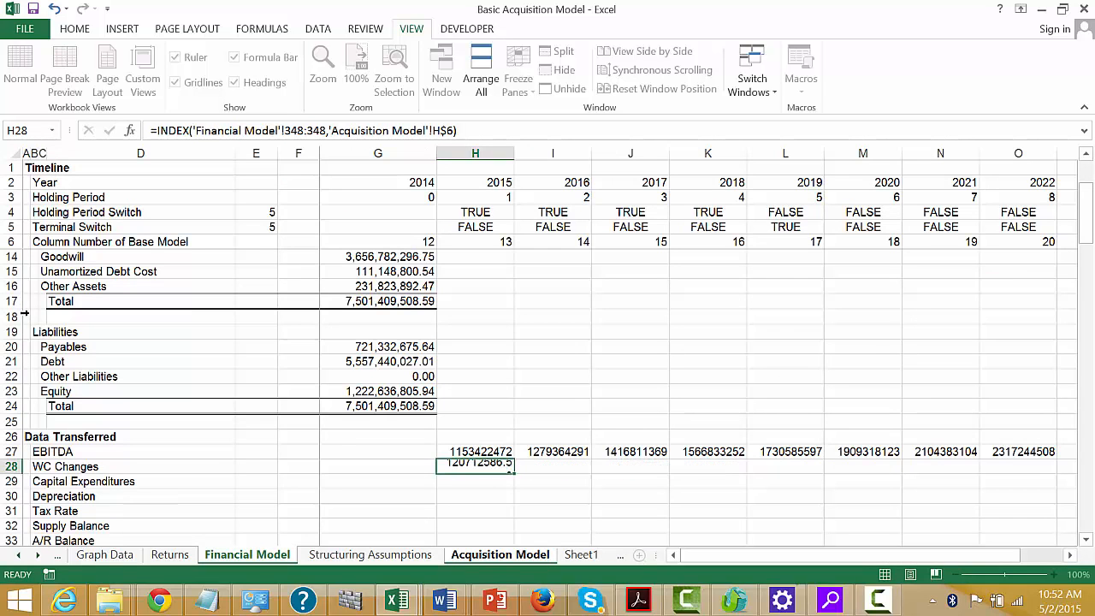
pyautogui.press('F2')
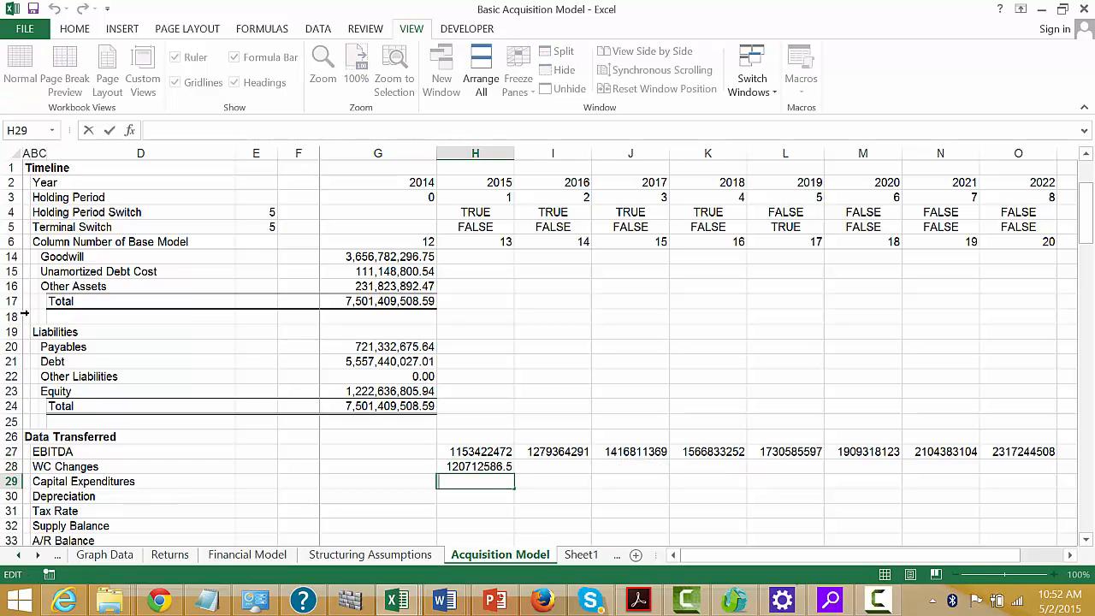
pyautogui.press('Escape')
pyautogui.press('Up')
pyautogui.press('Down')
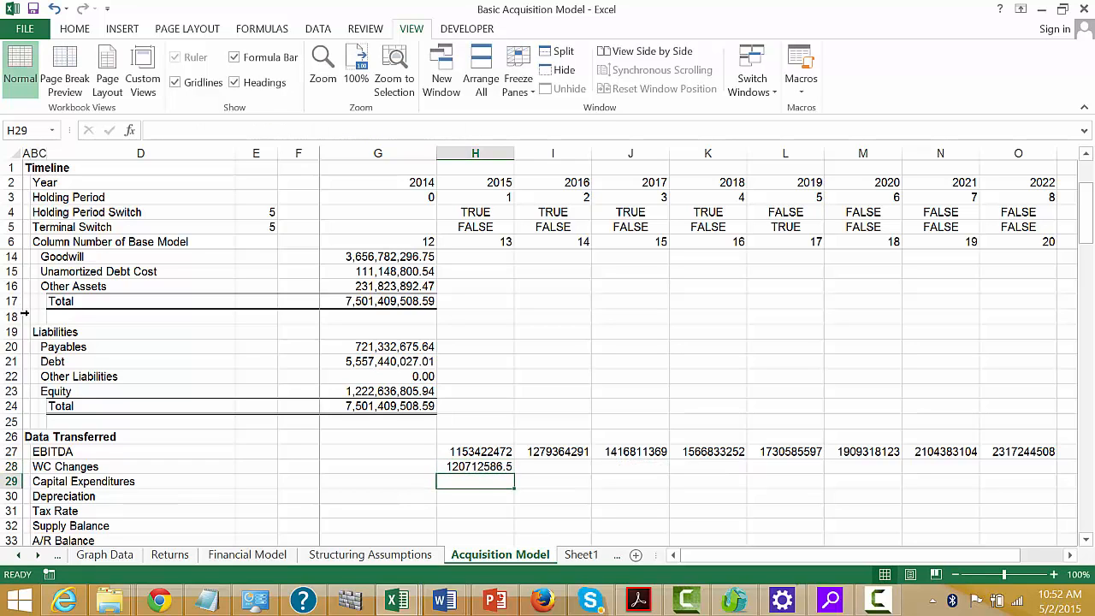
# - Enter an INDEX formula in H29 for Capital Expenditures, using Financial Model row 349 and the base model column number in H6
pyautogui.write('=ind')
pyautogui.press('Tab')
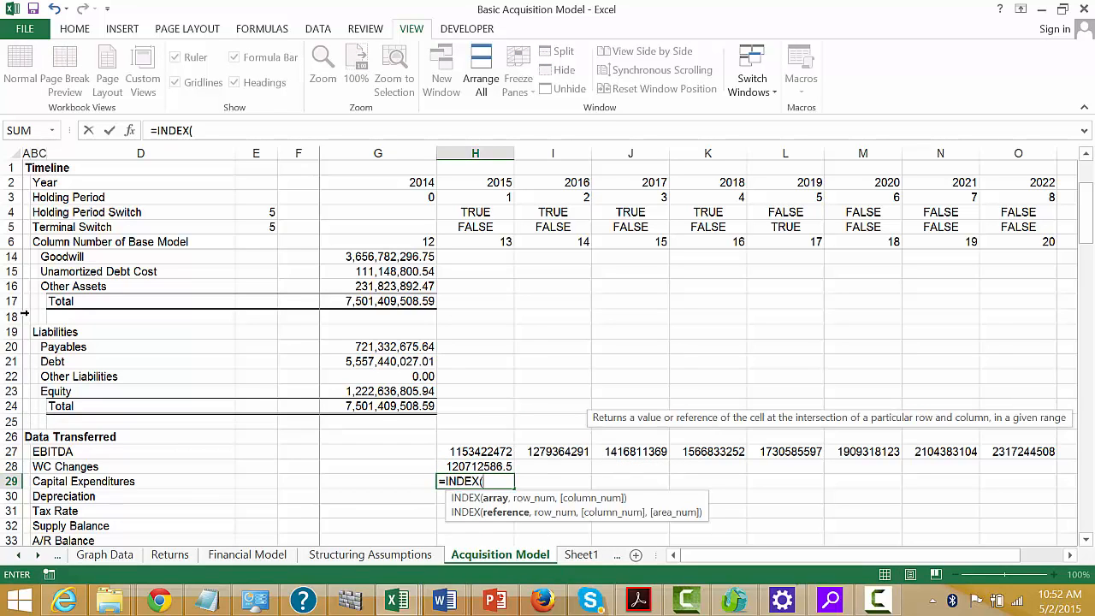
pyautogui.click(233, 556)
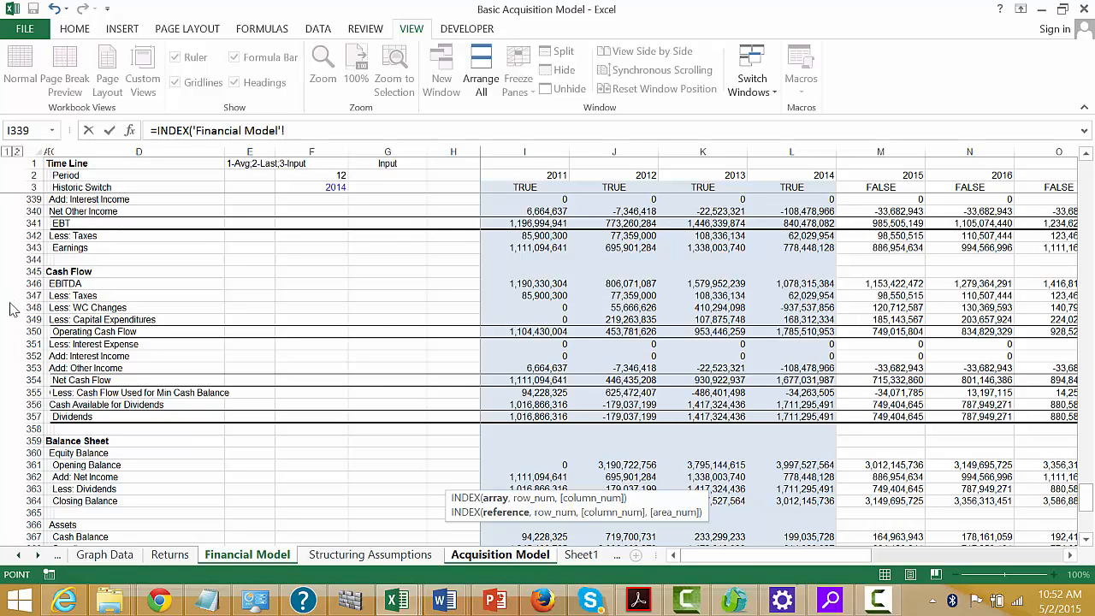
pyautogui.click(25, 319)
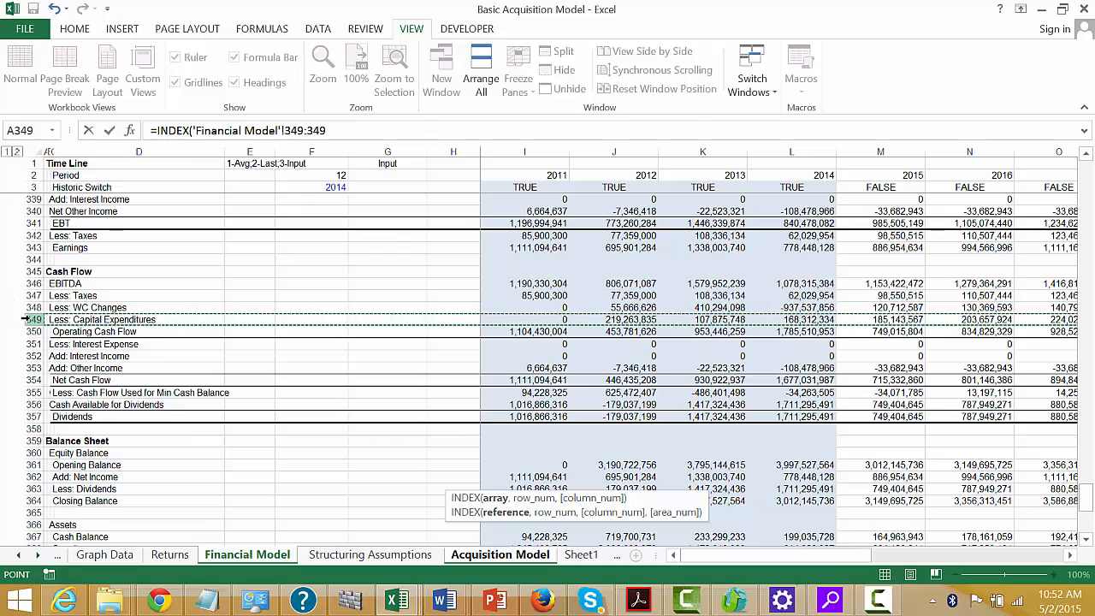
pyautogui.write(',')
pyautogui.hotkey('ctrl', 'pagedown')
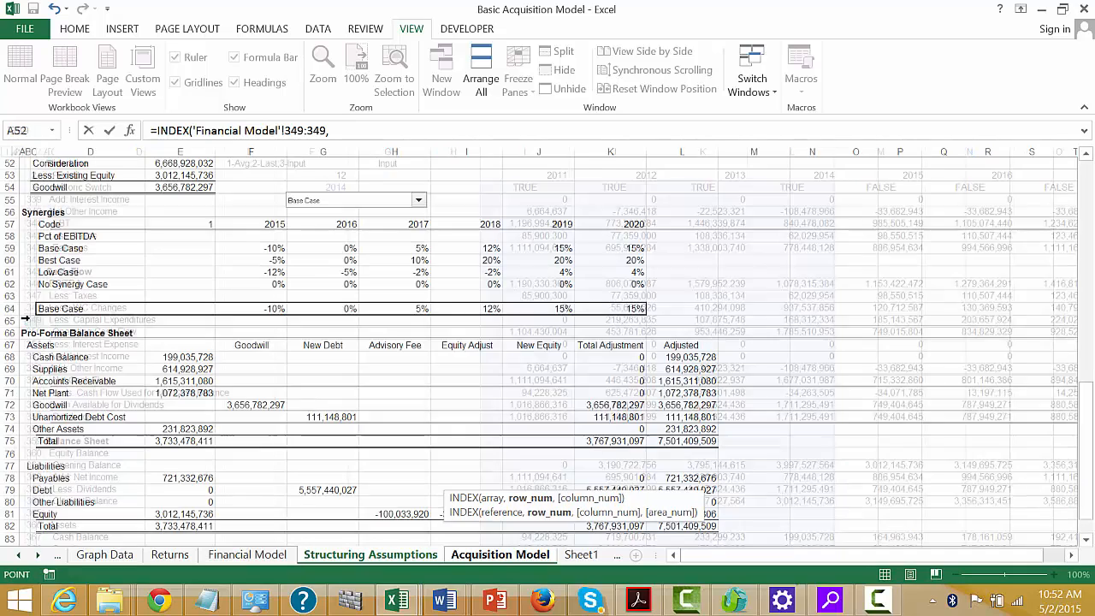
pyautogui.hotkey('ctrl', 'pagedown')
pyautogui.press('Up')
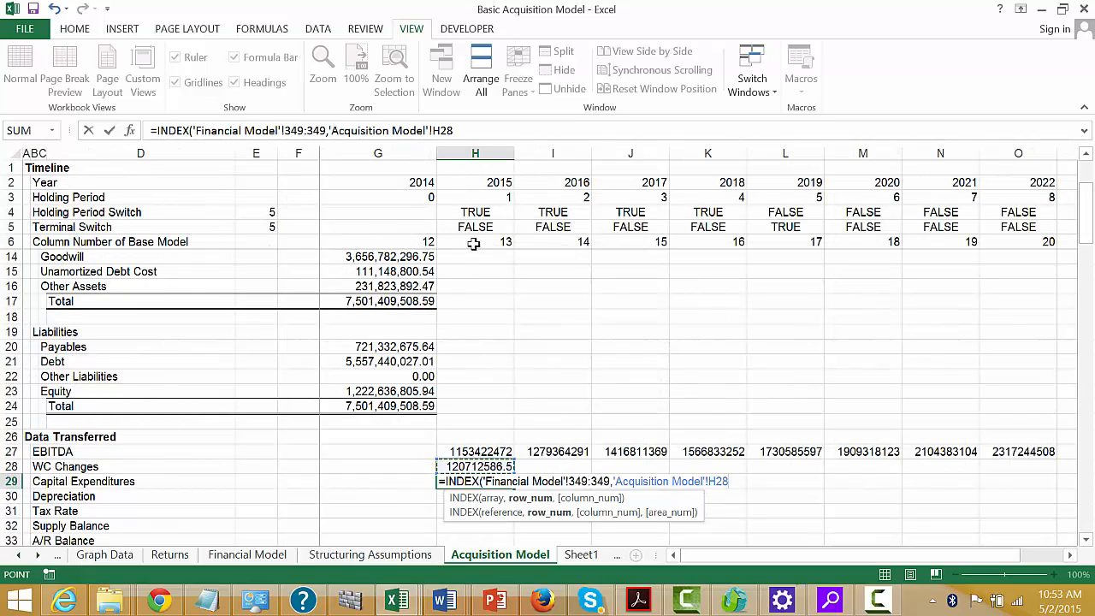
pyautogui.press('Return')
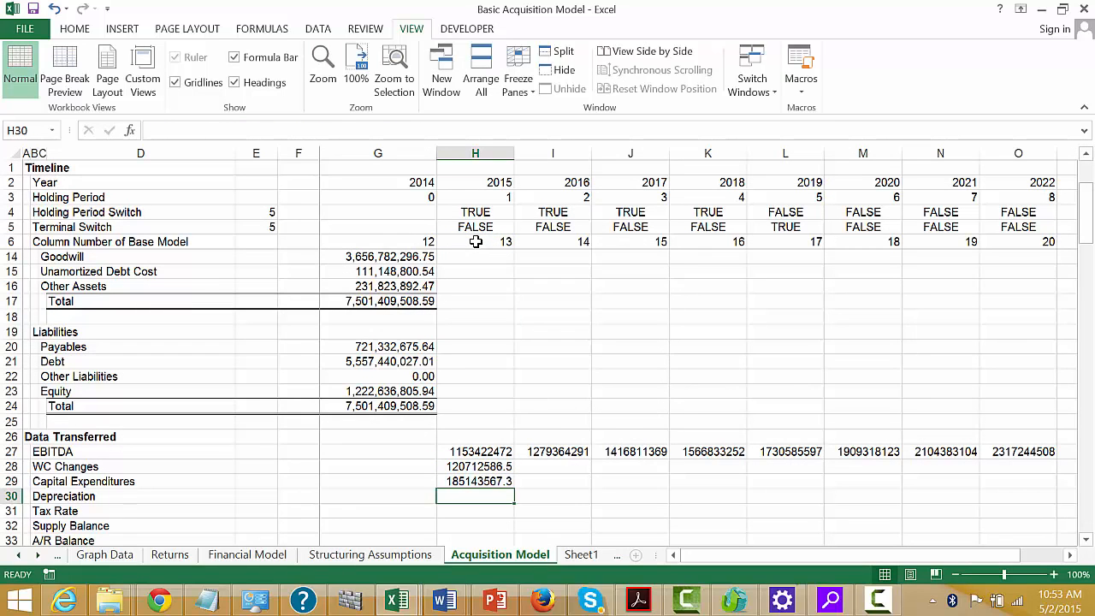
# - Enter an INDEX formula in H30 for Depreciation, using Financial Model row 336 and the base model column number in H6
pyautogui.write('=index')
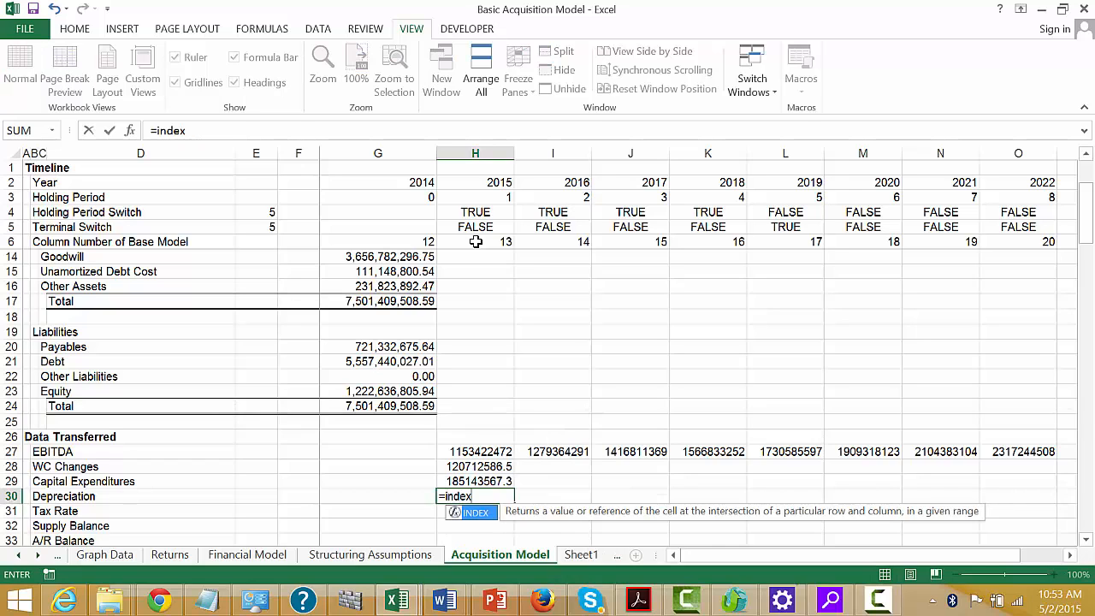
pyautogui.press('Tab')
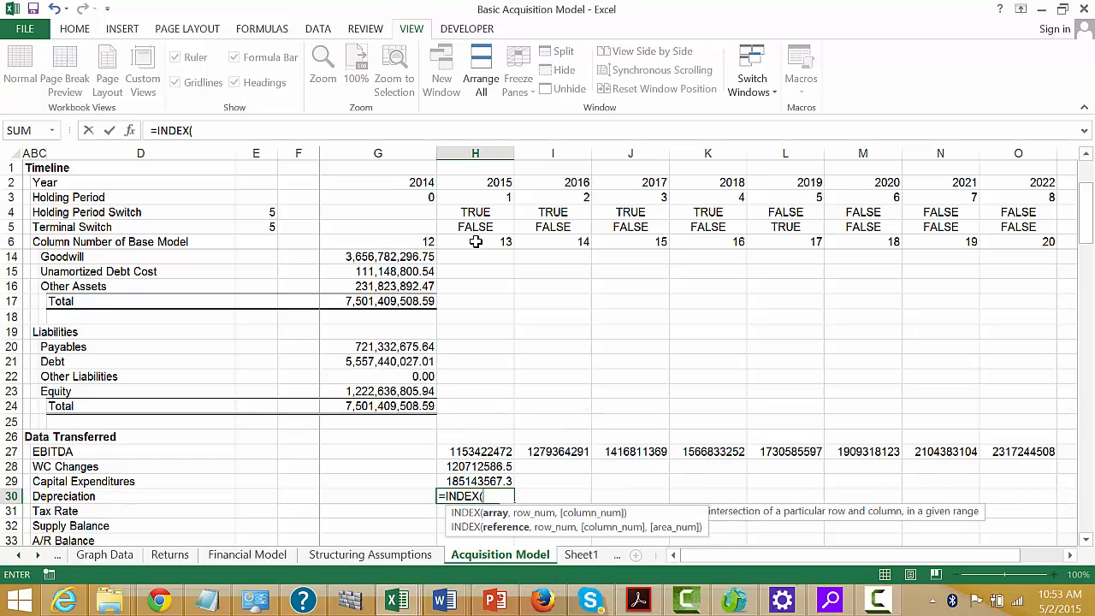
pyautogui.hotkey('ctrl', 'pageup')
pyautogui.hotkey('ctrl', 'pageup')
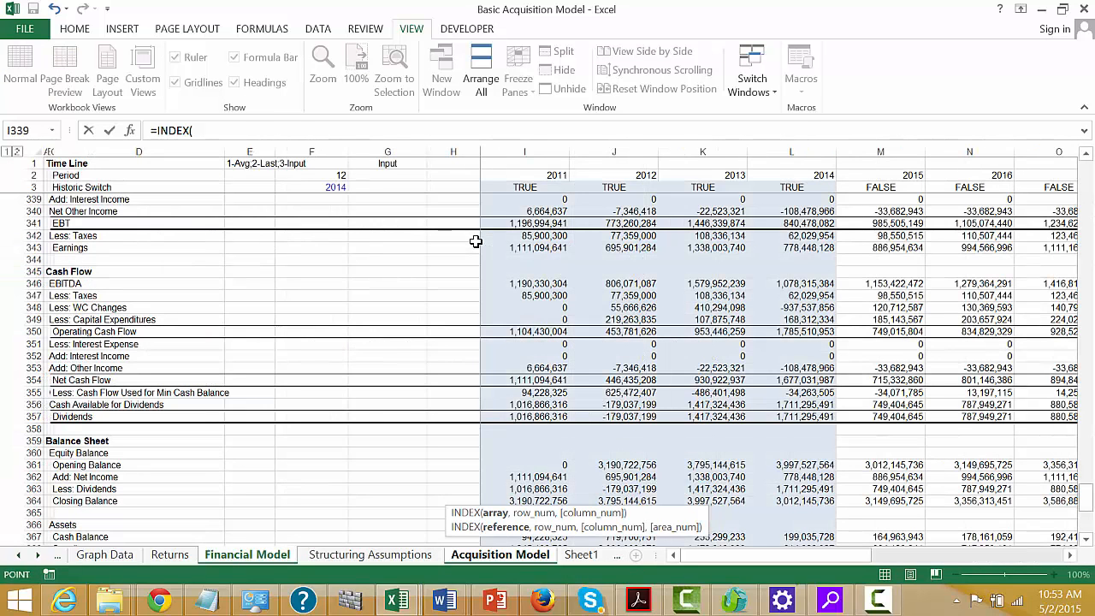
pyautogui.press('Up')
pyautogui.press('Up')
pyautogui.press('Up')
pyautogui.press('Up')
pyautogui.press('Up')
pyautogui.press('Up')
pyautogui.press('Up')
pyautogui.press('Up')
pyautogui.press('Up')
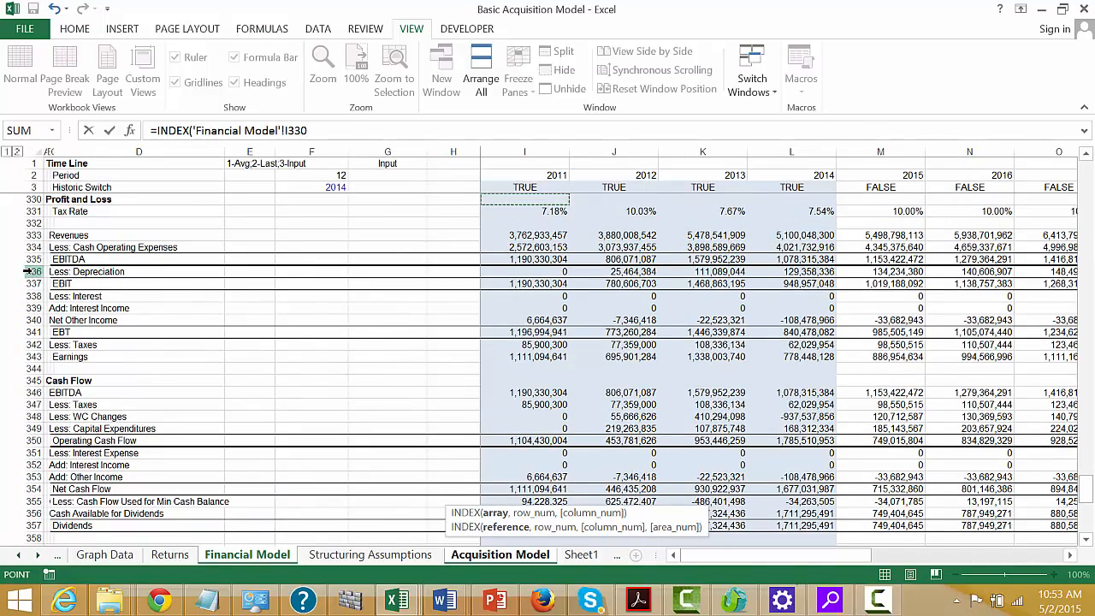
pyautogui.click(25, 272)
pyautogui.write(',')
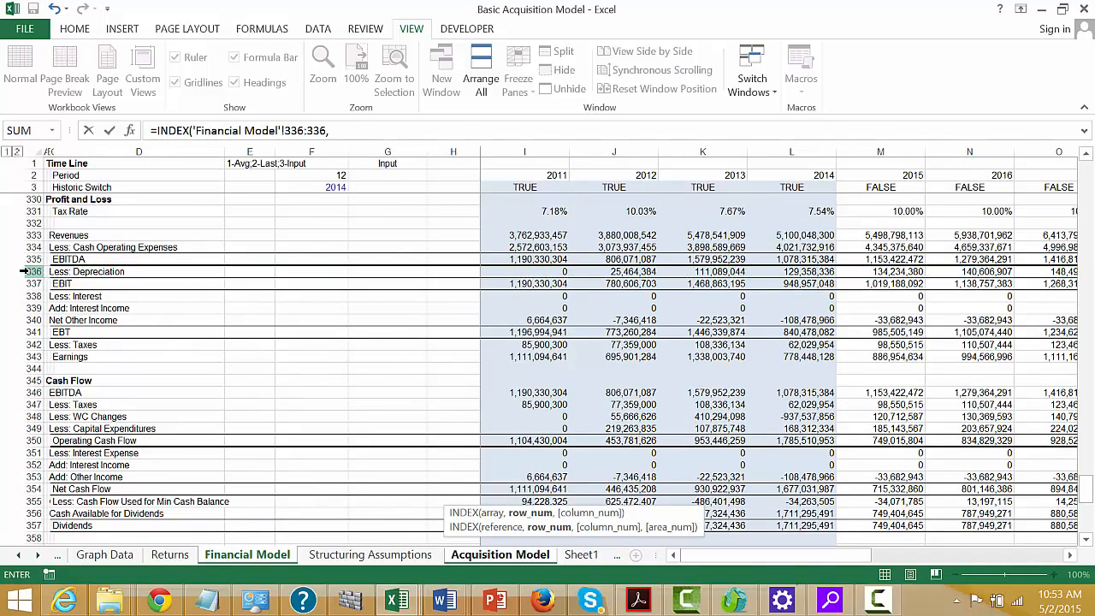
pyautogui.hotkey('ctrl', 'pagedown')
pyautogui.hotkey('ctrl', 'pagedown')
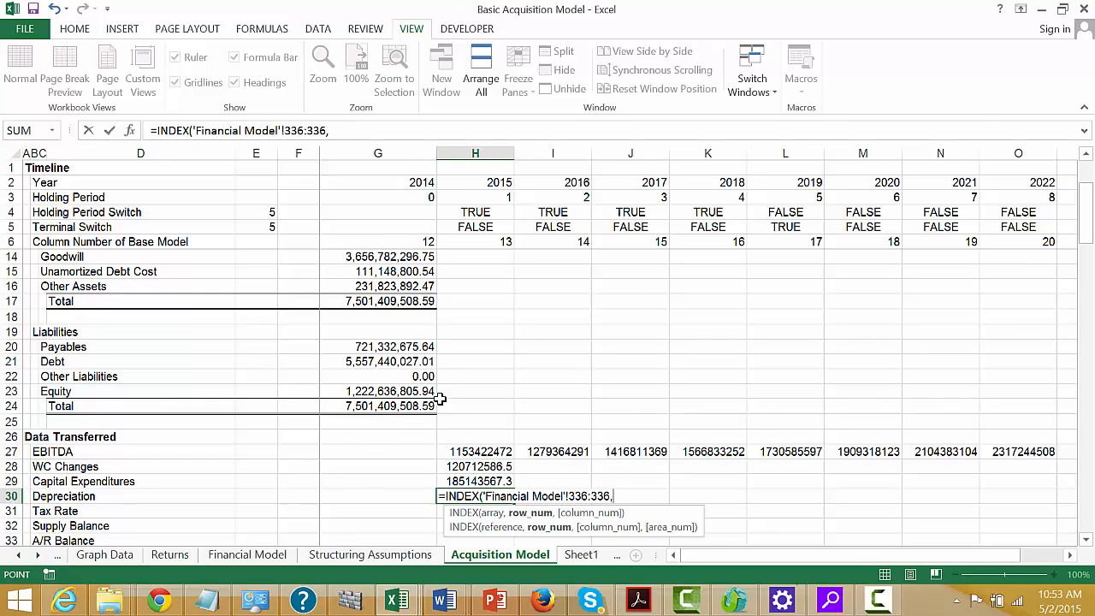
pyautogui.click(492, 245)
pyautogui.press('Return')
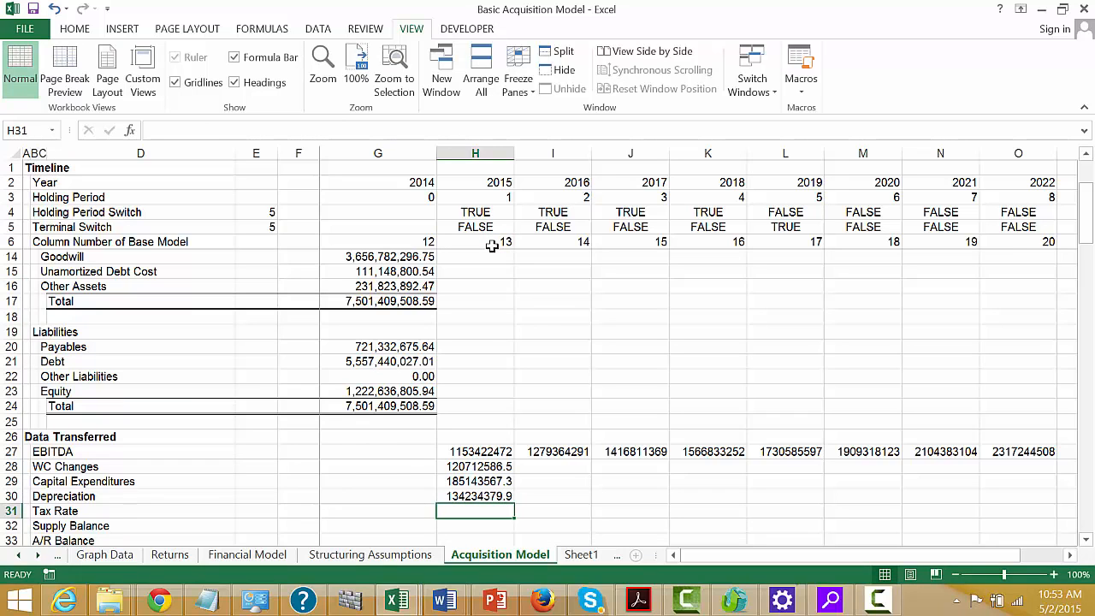
# - Enter an INDEX formula in H31 for Tax Rate, using Financial Model row 331 and the base model column number in H6
pyautogui.write('=inde')
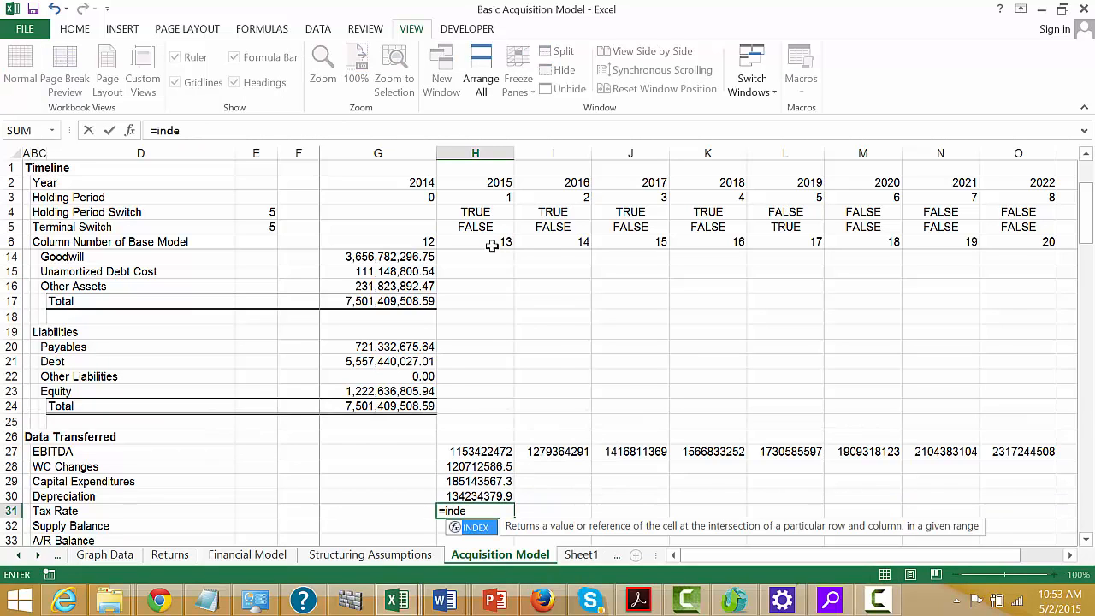
pyautogui.press('Tab')
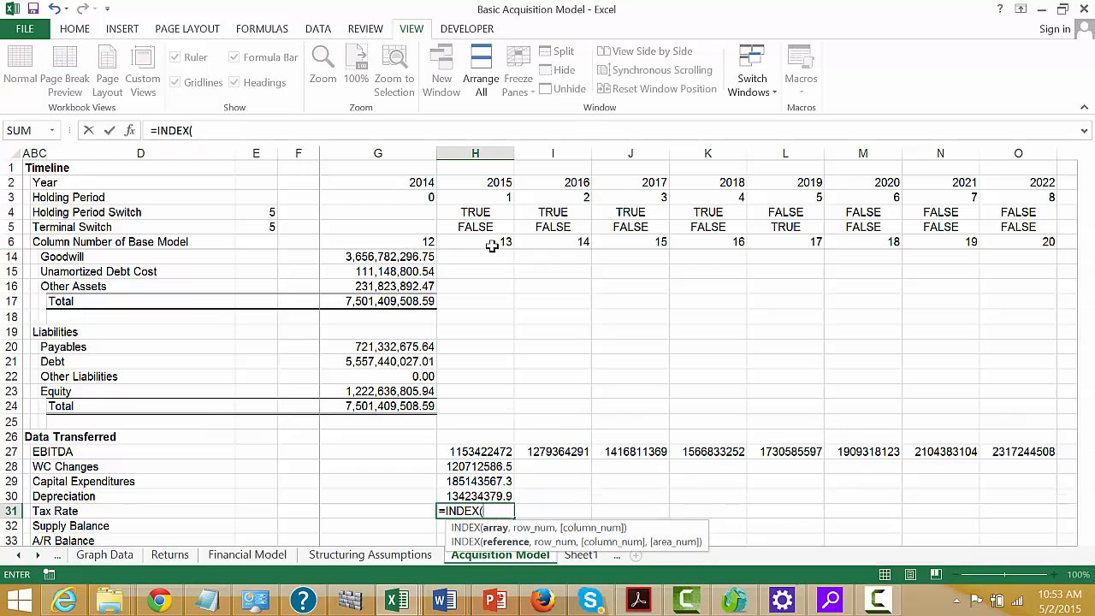
pyautogui.hotkey('ctrl', 'pageup')
pyautogui.hotkey('ctrl', 'pageup')
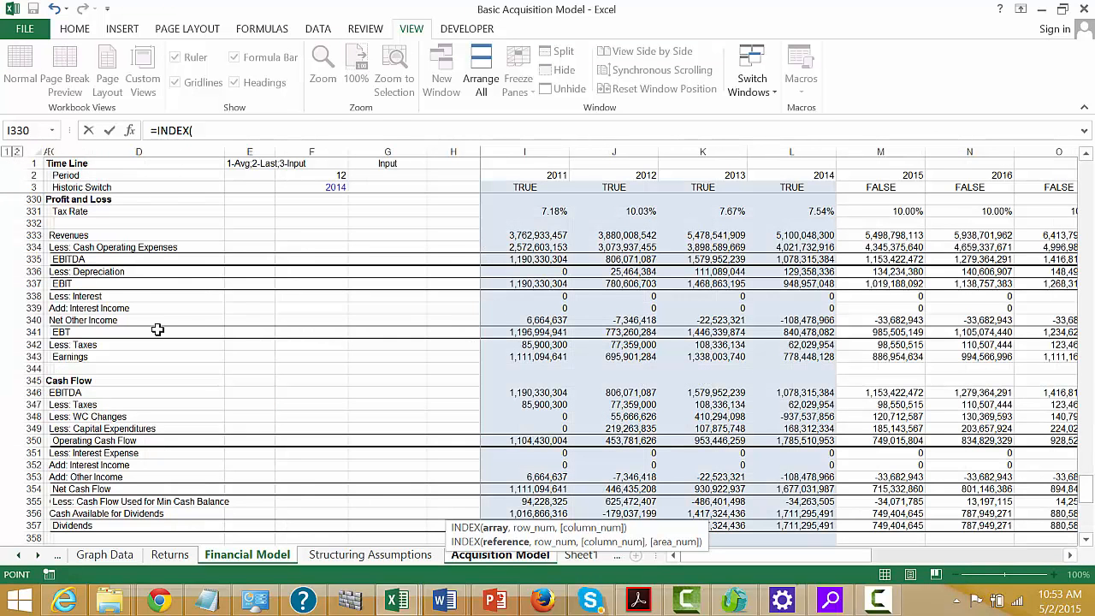
pyautogui.click(33, 210)
pyautogui.write(',')
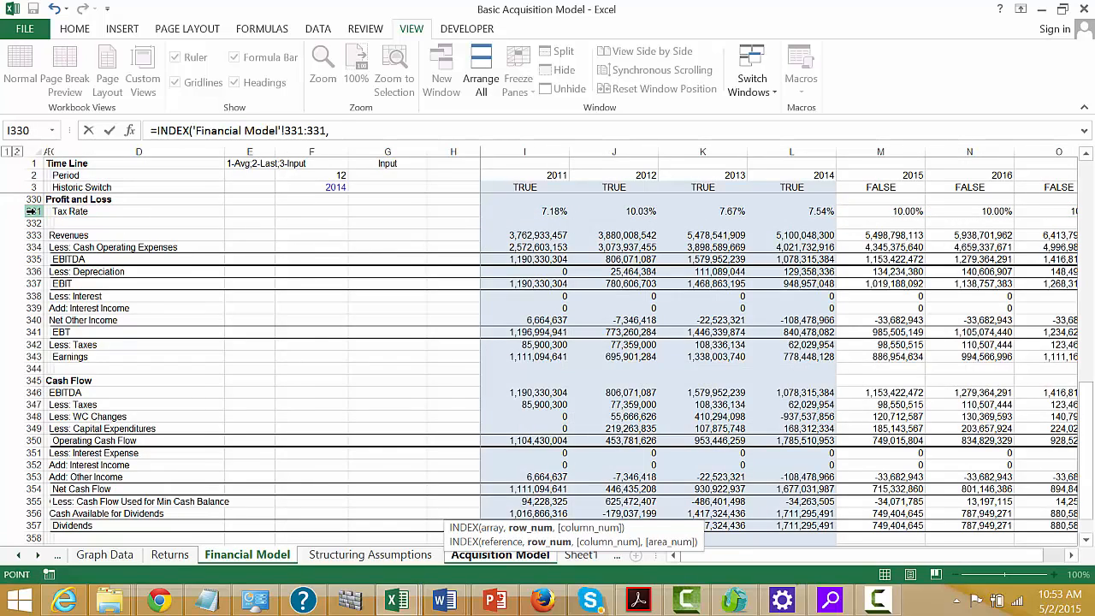
pyautogui.hotkey('ctrl', 'pagedown')
pyautogui.hotkey('ctrl', 'pagedown')
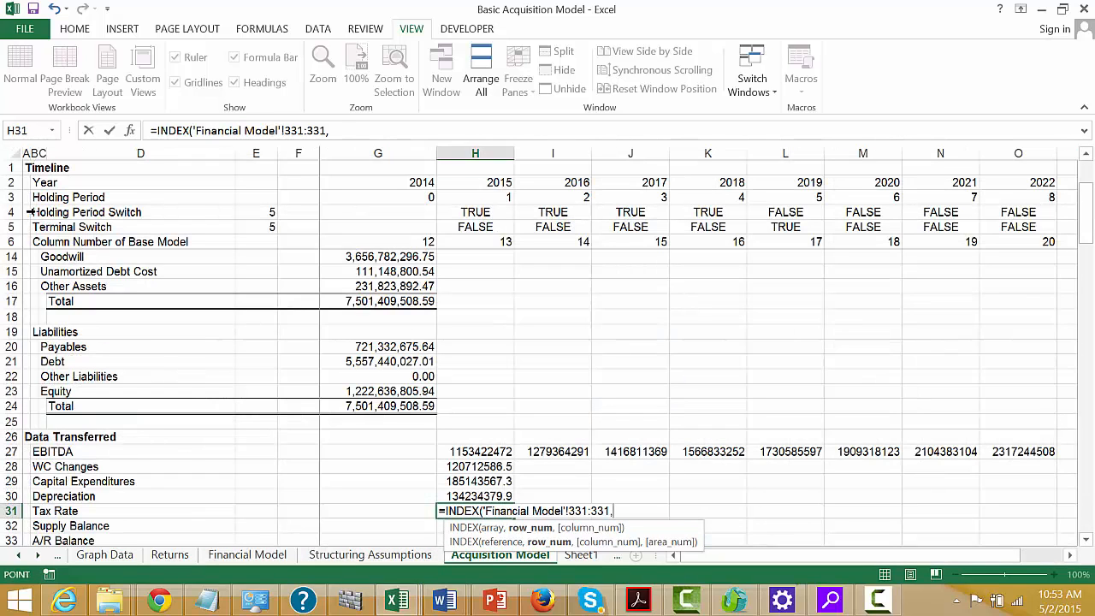
pyautogui.click(496, 241)
pyautogui.press('Return')
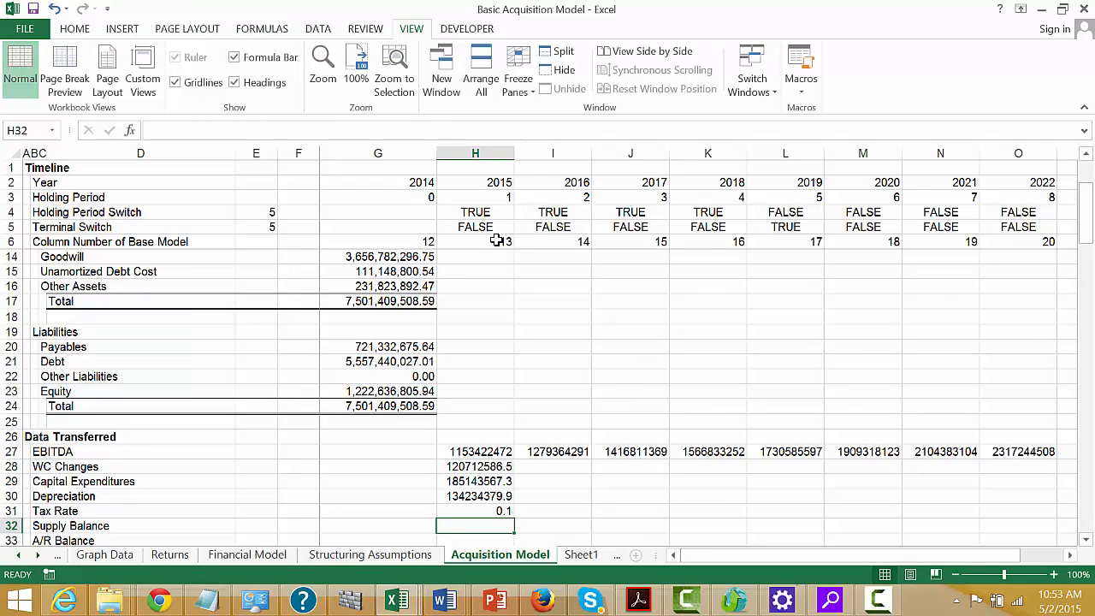
# - Enter an INDEX formula in H32 for Supply Balance, using Financial Model row 368 and the base model column number in H6
pyautogui.write('=index(')
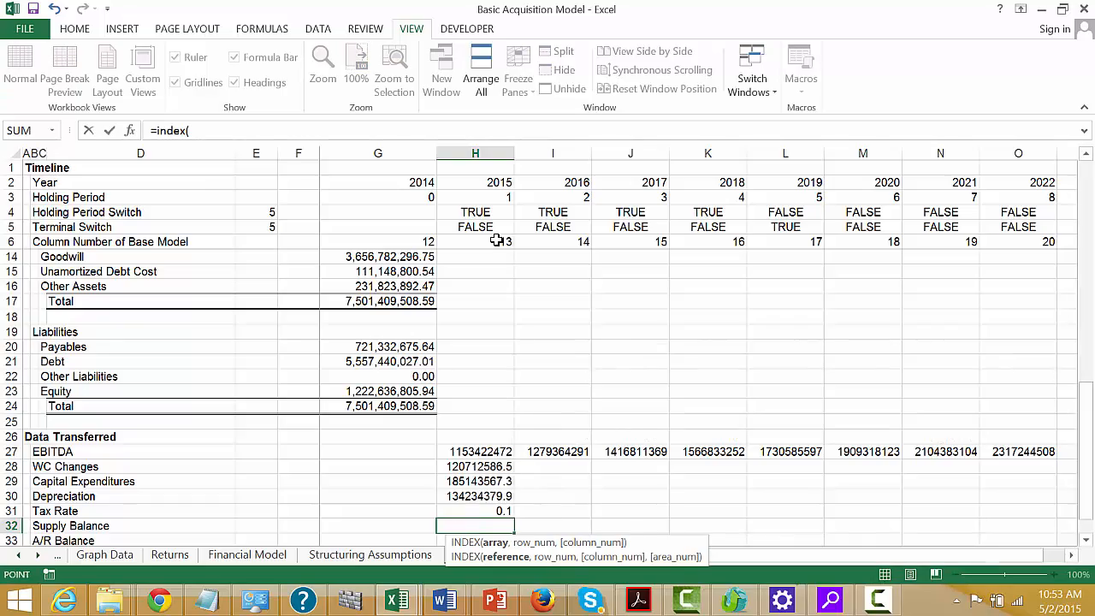
pyautogui.hotkey('ctrl', 'pageup')
pyautogui.hotkey('ctrl', 'pageup')
pyautogui.press('Up')
pyautogui.press('Up')
pyautogui.press('Up')
pyautogui.press('Up')
pyautogui.press('Up')
pyautogui.press('Up')
pyautogui.press('Up')
pyautogui.press('Up')
pyautogui.press('Up')
pyautogui.press('Up')
pyautogui.press('Up')
pyautogui.press('Up')
pyautogui.press('Up')
pyautogui.press('Up')
pyautogui.press('Up')
pyautogui.press('Up')
pyautogui.press('Up')
pyautogui.press('Up')
pyautogui.press('Up')
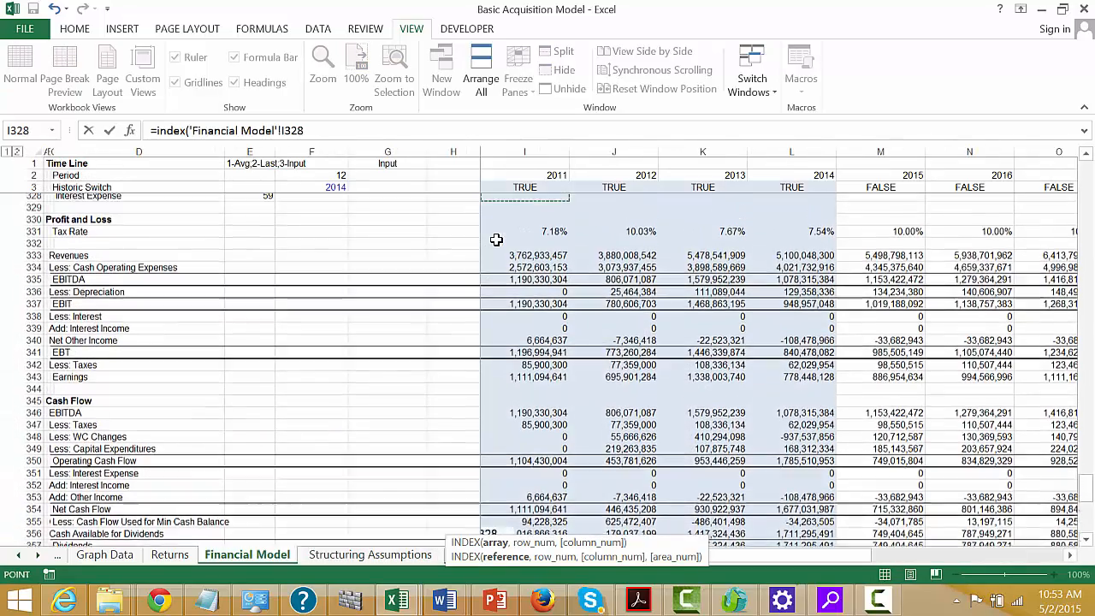
pyautogui.press('Up')
pyautogui.press('Up')
pyautogui.press('Up')
pyautogui.press('Up')
pyautogui.press('Up')
pyautogui.press('Up')
pyautogui.press('Up')
pyautogui.press('Up')
pyautogui.press('Up')
pyautogui.press('Up')
pyautogui.press('Up')
pyautogui.press('Up')
pyautogui.press('Up')
pyautogui.press('Up')
pyautogui.press('Up')
pyautogui.press('Up')
pyautogui.press('Up')
pyautogui.press('Up')
pyautogui.press('Up')
pyautogui.press('Up')
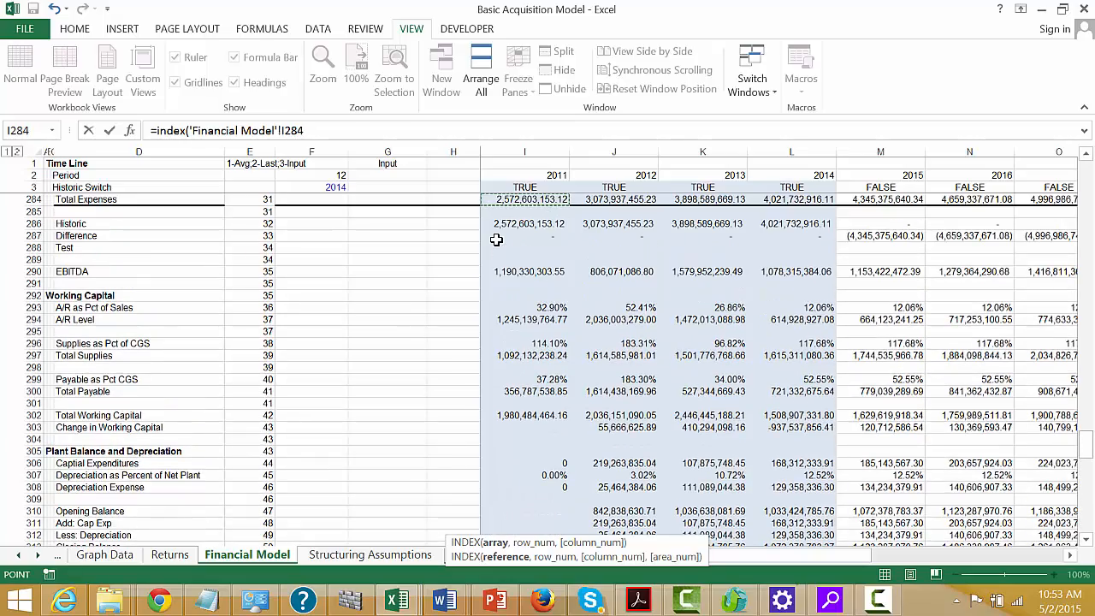
pyautogui.press('Down')
pyautogui.press('Down')
pyautogui.press('Down')
pyautogui.press('Down')
pyautogui.press('Down')
pyautogui.press('Down')
pyautogui.press('Down')
pyautogui.press('Down')
pyautogui.press('Down')
pyautogui.press('Down')
pyautogui.press('Down')
pyautogui.press('Down')
pyautogui.press('Down')
pyautogui.press('Down')
pyautogui.press('Down')
pyautogui.press('Down')
pyautogui.press('Down')
pyautogui.press('Down')
pyautogui.press('Down')
pyautogui.press('Down')
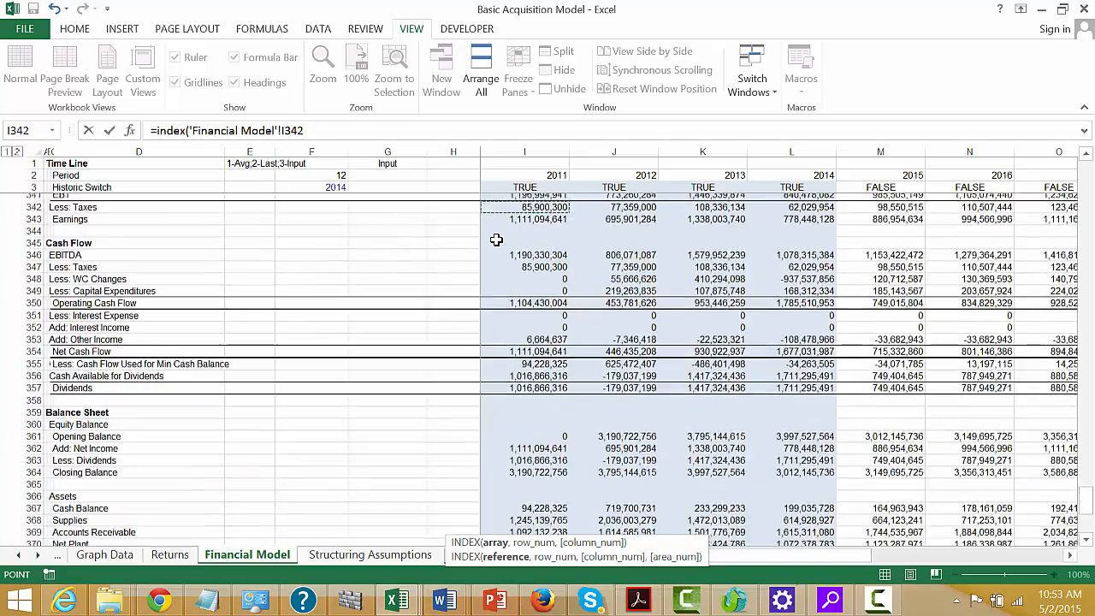
pyautogui.press('pageup')
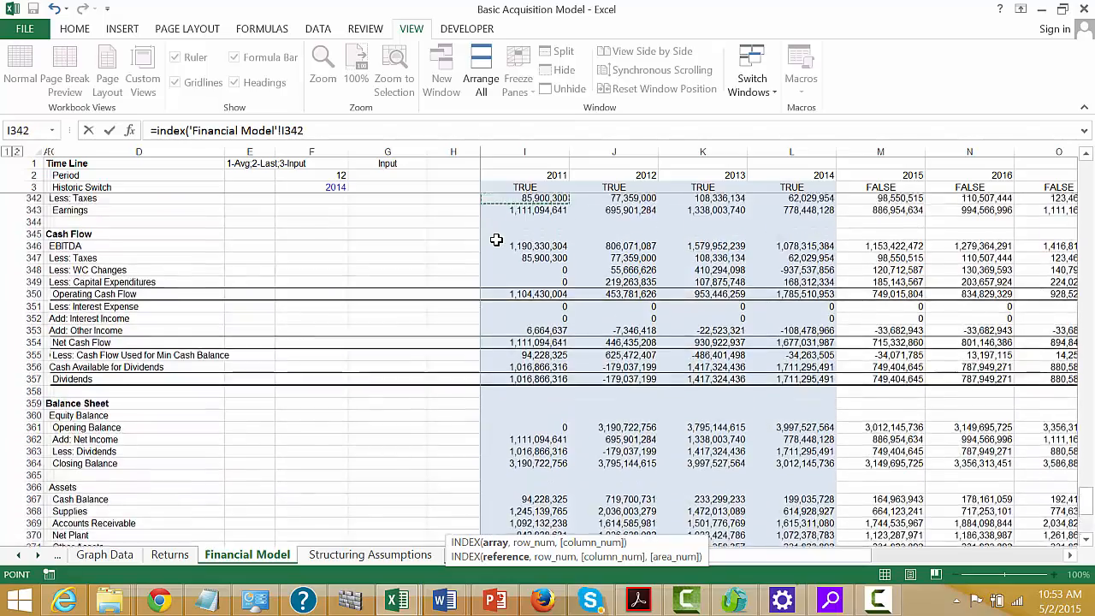
pyautogui.press('pagedown')
pyautogui.press('pageup')
pyautogui.press('Down')
pyautogui.press('Down')
pyautogui.press('Down')
pyautogui.press('Down')
pyautogui.press('Down')
pyautogui.press('Down')
pyautogui.press('Down')
pyautogui.press('Down')
pyautogui.press('Down')
pyautogui.press('Down')
pyautogui.press('Down')
pyautogui.press('Down')
pyautogui.press('Down')
pyautogui.press('Down')
pyautogui.press('Down')
pyautogui.press('Down')
pyautogui.press('Down')
pyautogui.press('Down')
pyautogui.press('Down')
pyautogui.press('Down')
pyautogui.press('Down')
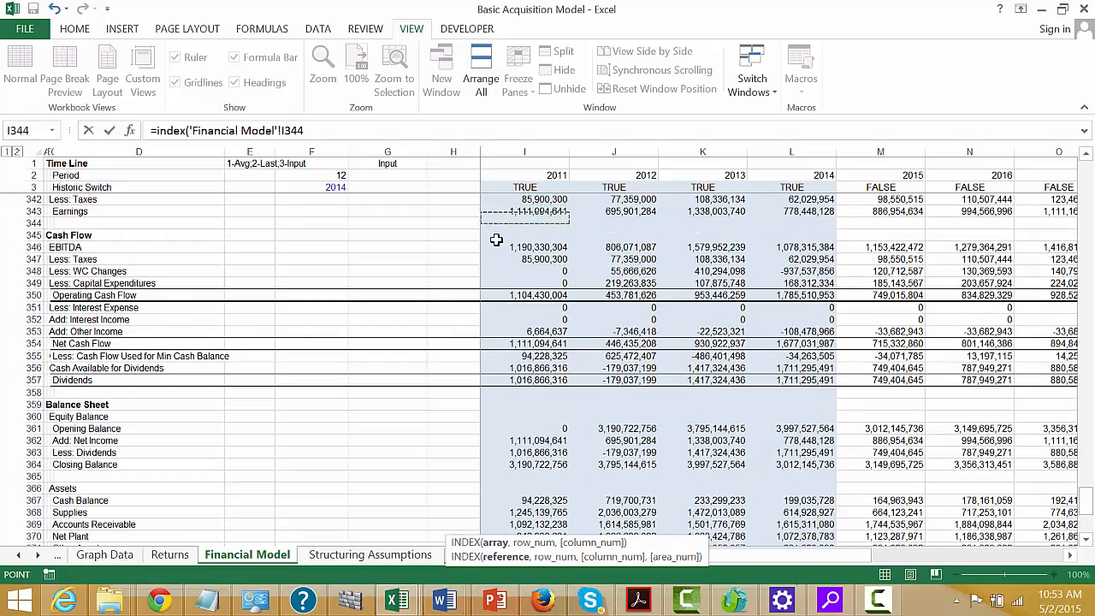
pyautogui.press('Down')
pyautogui.press('Down')
pyautogui.press('Down')
pyautogui.press('Down')
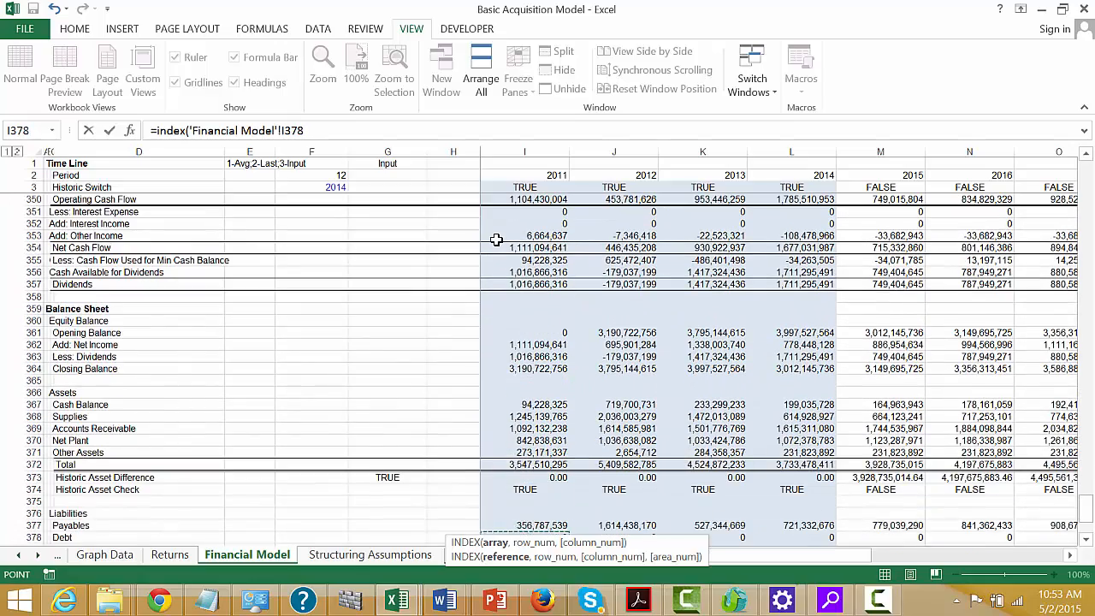
pyautogui.click(26, 417)
pyautogui.write(',')
pyautogui.hotkey('ctrl', 'pagedown')
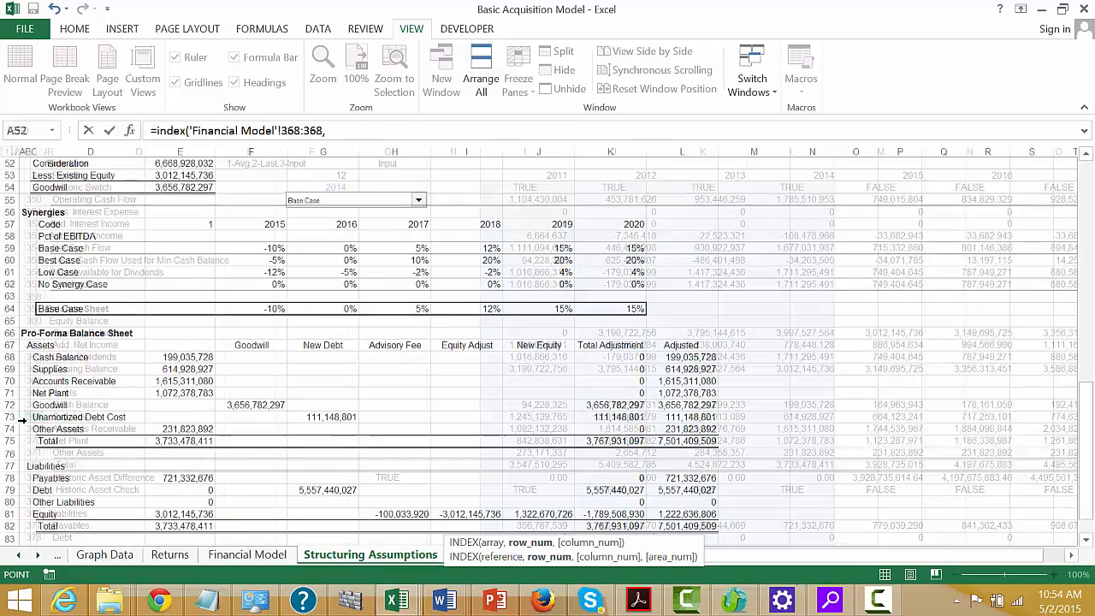
pyautogui.hotkey('ctrl', 'pagedown')
pyautogui.press('Up')
pyautogui.press('Up')
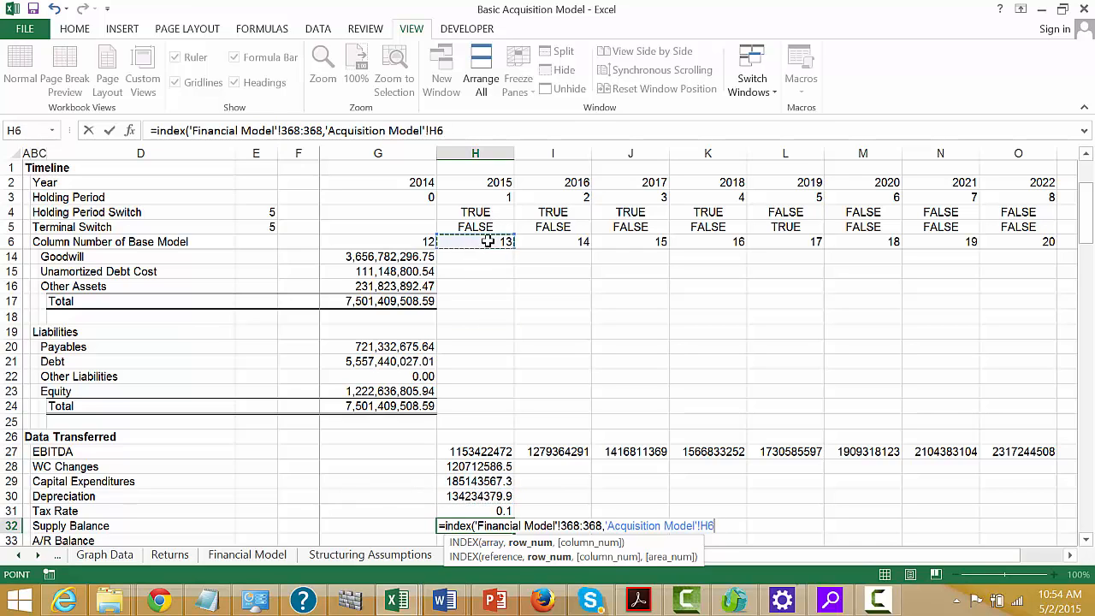
pyautogui.press('Return')
# - Enter an INDEX formula in H33 for A/R Balance, using Financial Model row 369 and the base model column number in H6
pyautogui.press('Return')
pyautogui.press('Up')
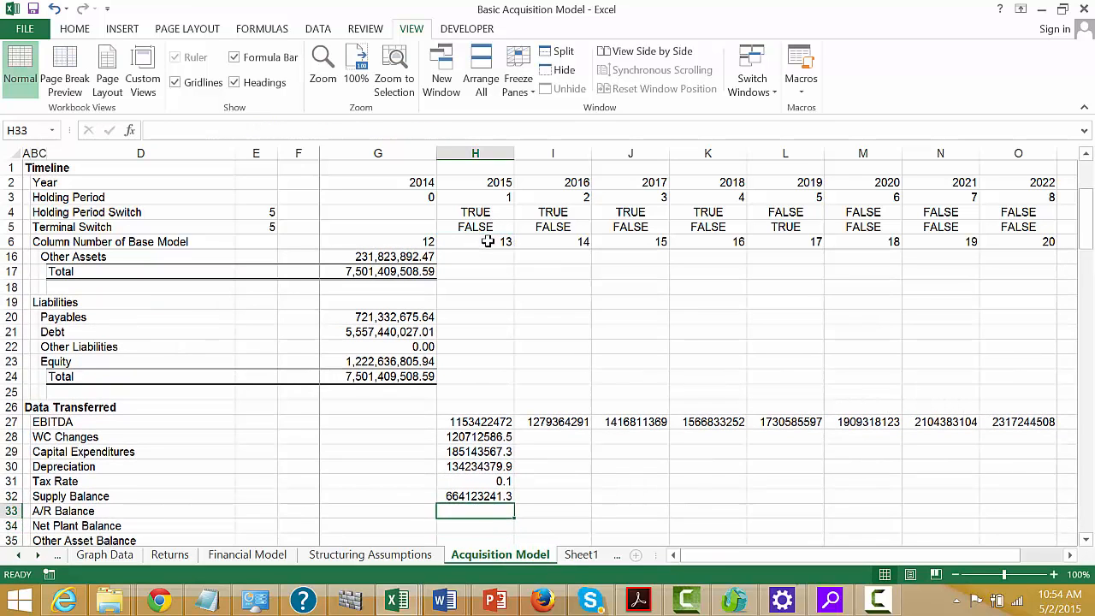
pyautogui.write('=in')
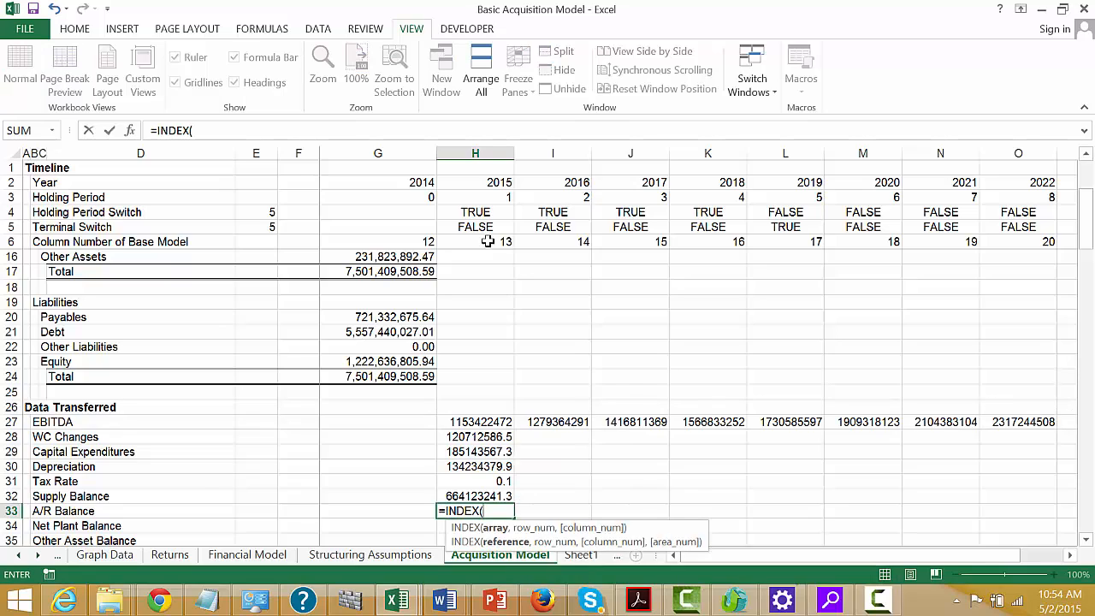
pyautogui.hotkey('ctrl', 'pageup')
pyautogui.hotkey('ctrl', 'pageup')
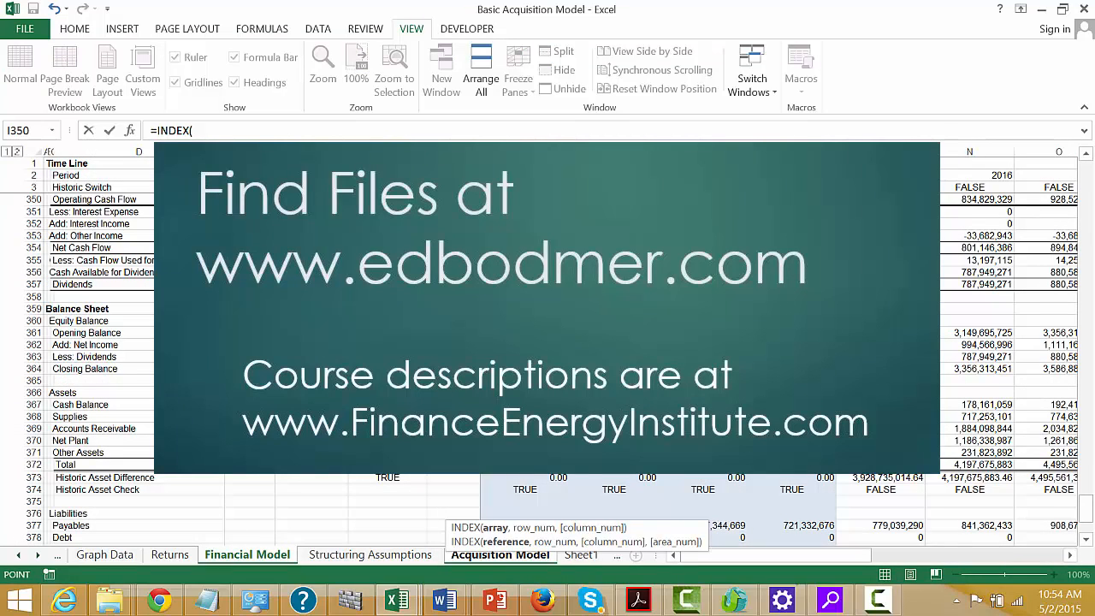
pyautogui.click(30, 428)
pyautogui.write(',')
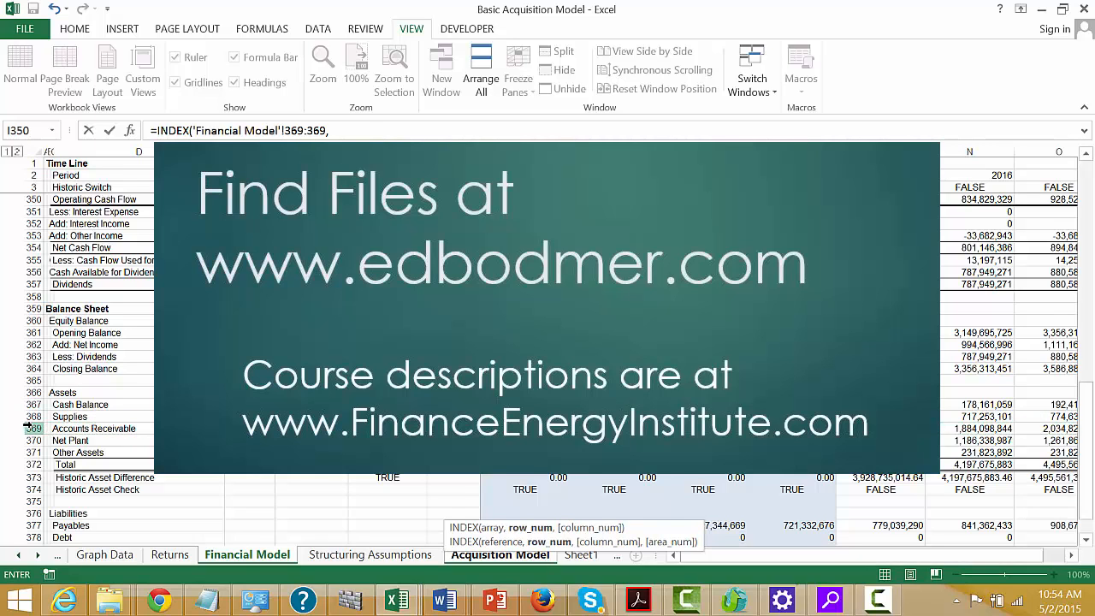
pyautogui.hotkey('ctrl', 'pagedown')
pyautogui.hotkey('ctrl', 'pagedown')
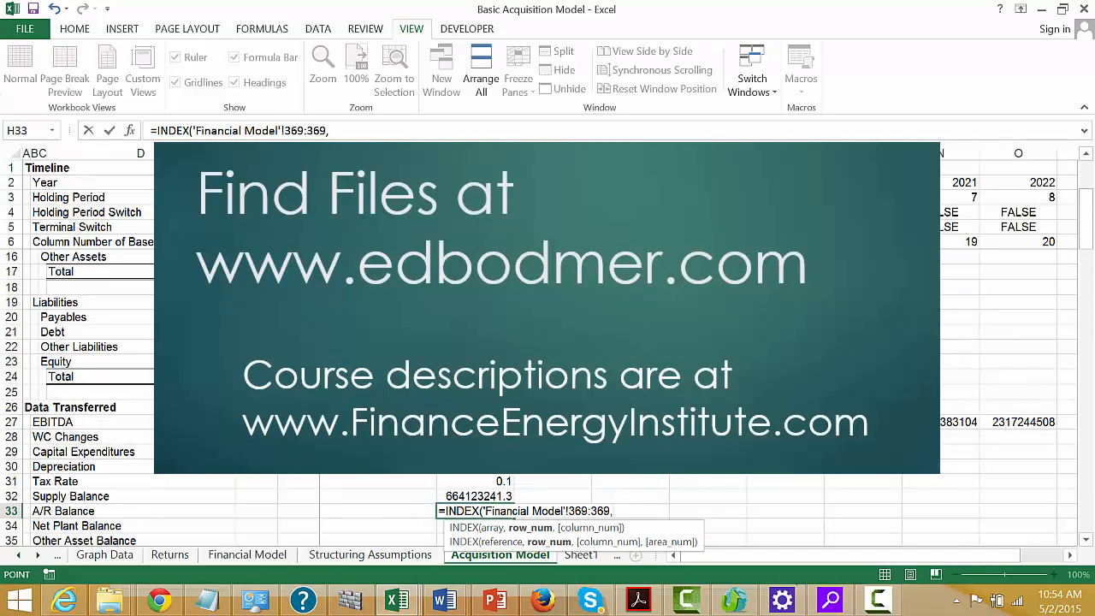
pyautogui.click(475, 242)
pyautogui.press('Return')
# - Enter an INDEX formula in H34 for Net Plant Balance, using Financial Model row 370 and the base model column number in H6
pyautogui.press('Down')
pyautogui.press('Down')
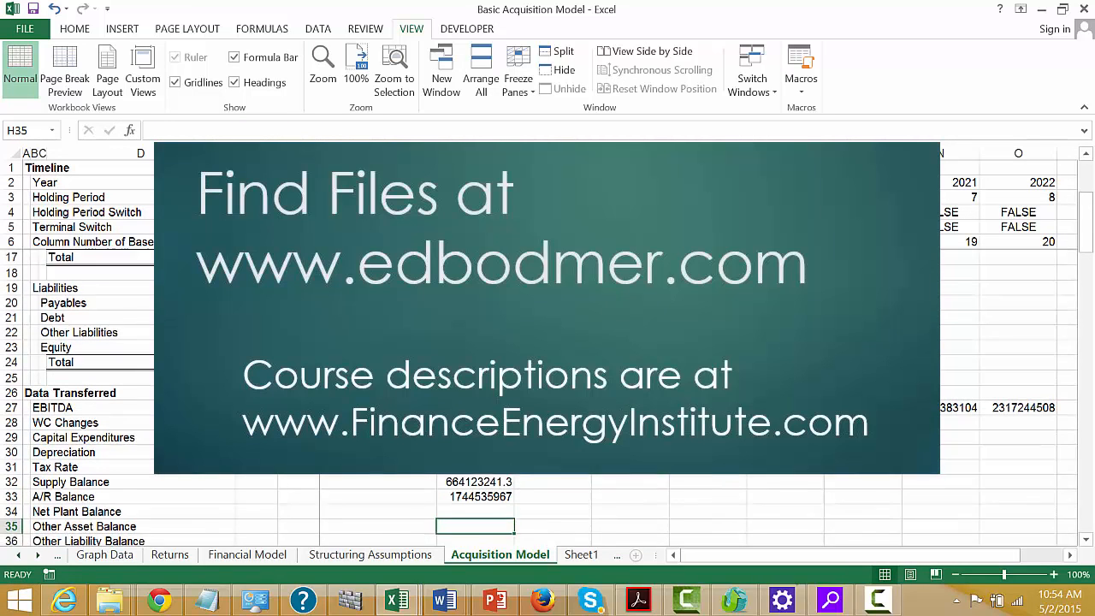
pyautogui.press('Up')
pyautogui.press('Up')
pyautogui.write('=in')
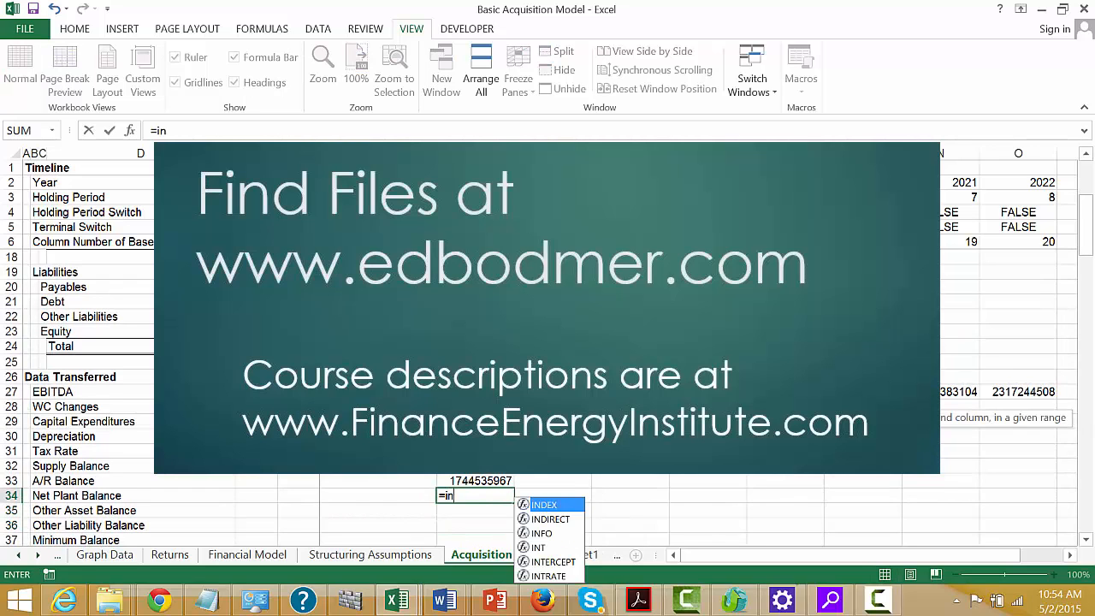
pyautogui.press('Tab')
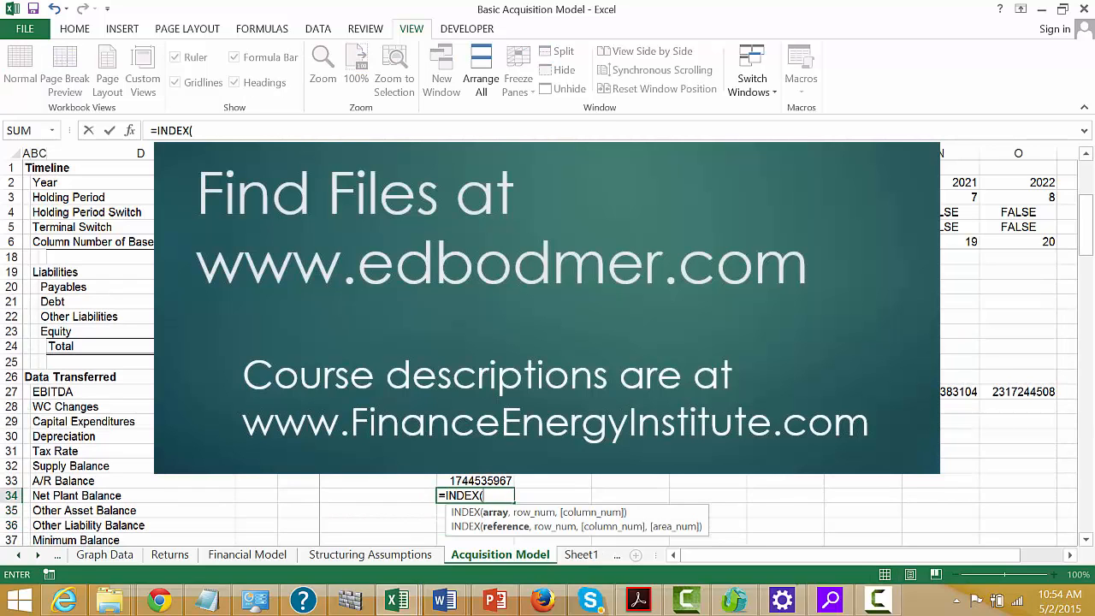
pyautogui.hotkey('ctrl', 'pageup')
pyautogui.hotkey('ctrl', 'pageup')
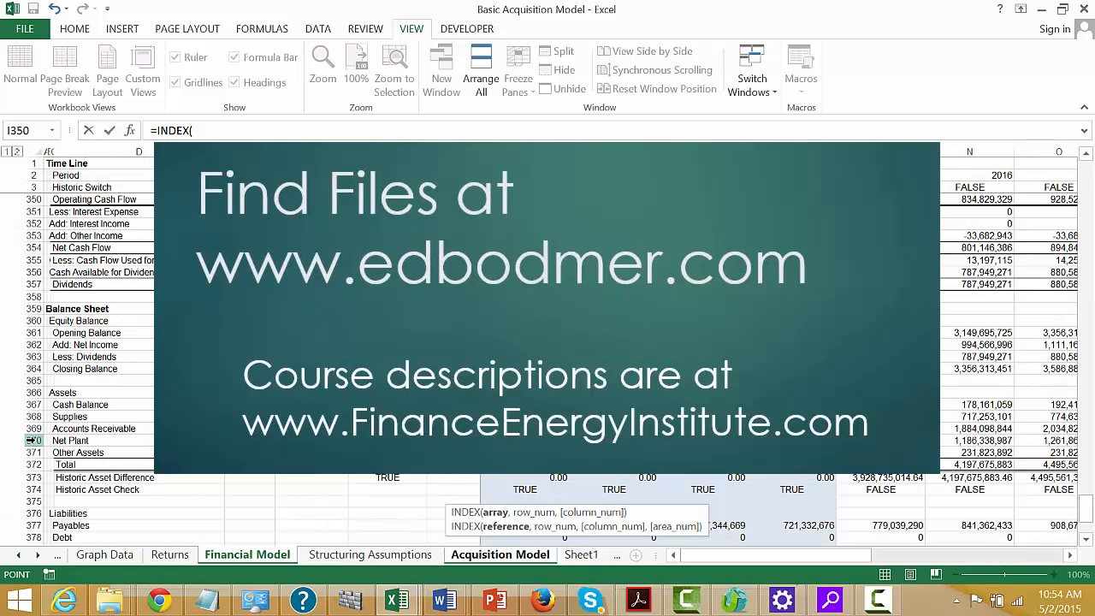
pyautogui.click(32, 440)
pyautogui.write(',')
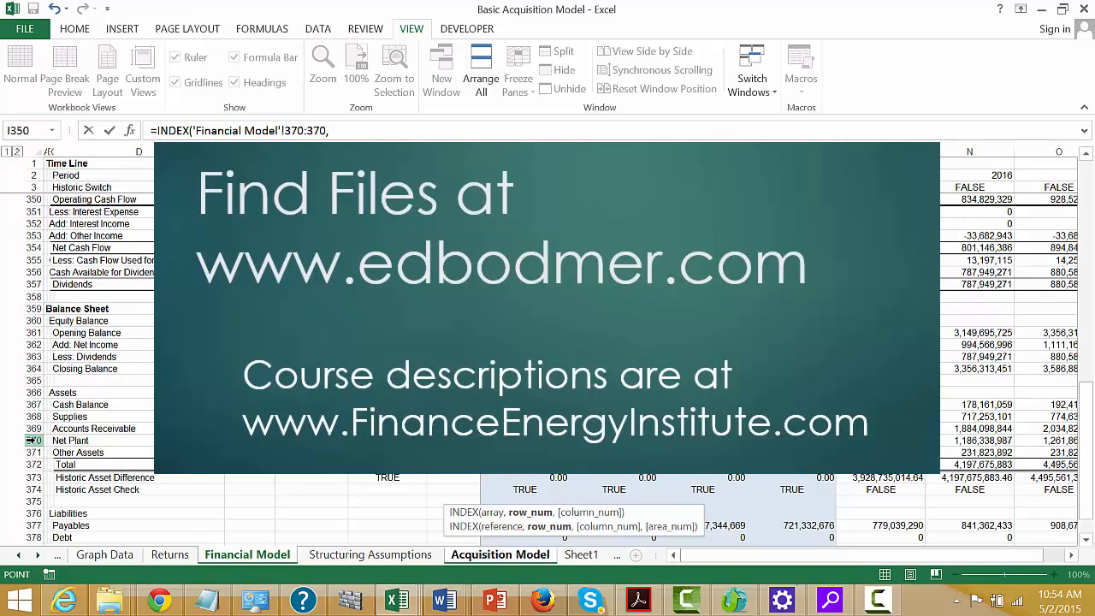
pyautogui.hotkey('ctrl', 'pagedown')
pyautogui.hotkey('ctrl', 'pagedown')
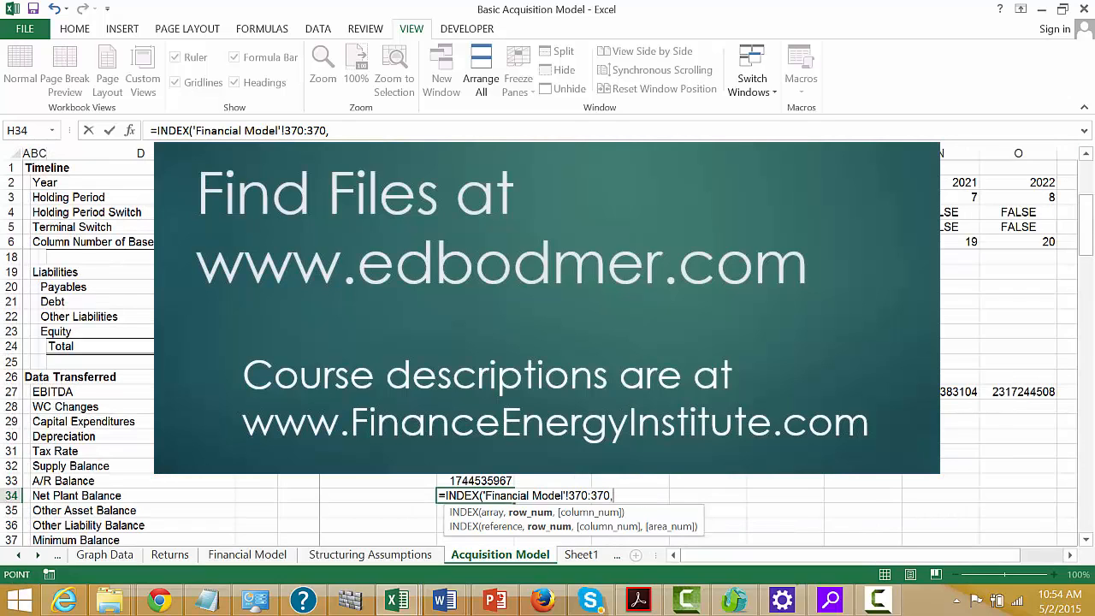
pyautogui.click(475, 242)
pyautogui.press('Return')
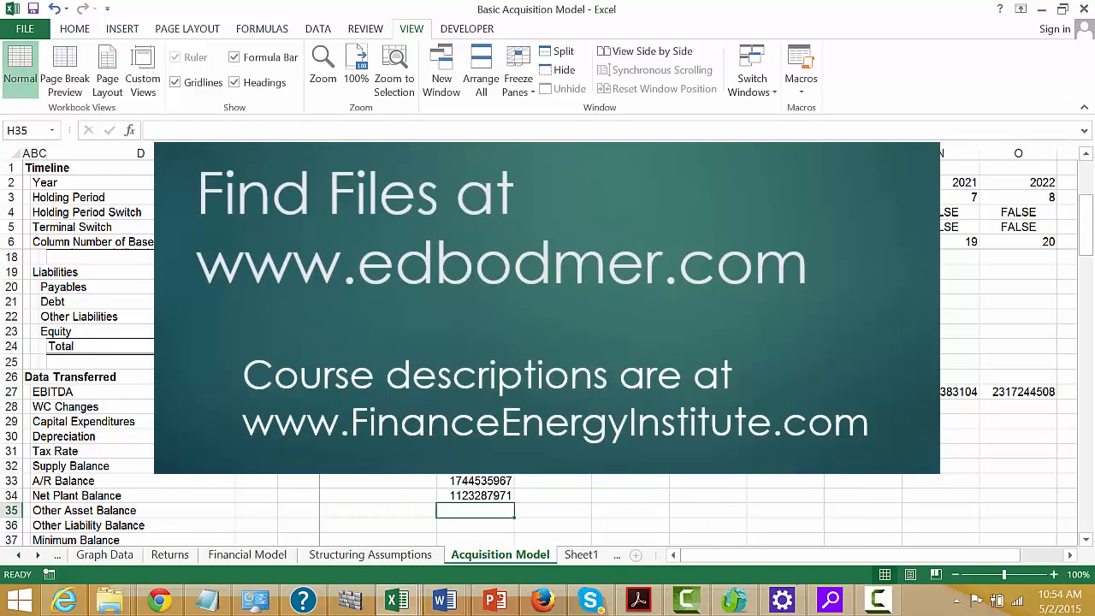
# - Enter an INDEX formula in H35 for Other Asset Balance, using Financial Model row 371 and the base model column number in H6
pyautogui.write('=')
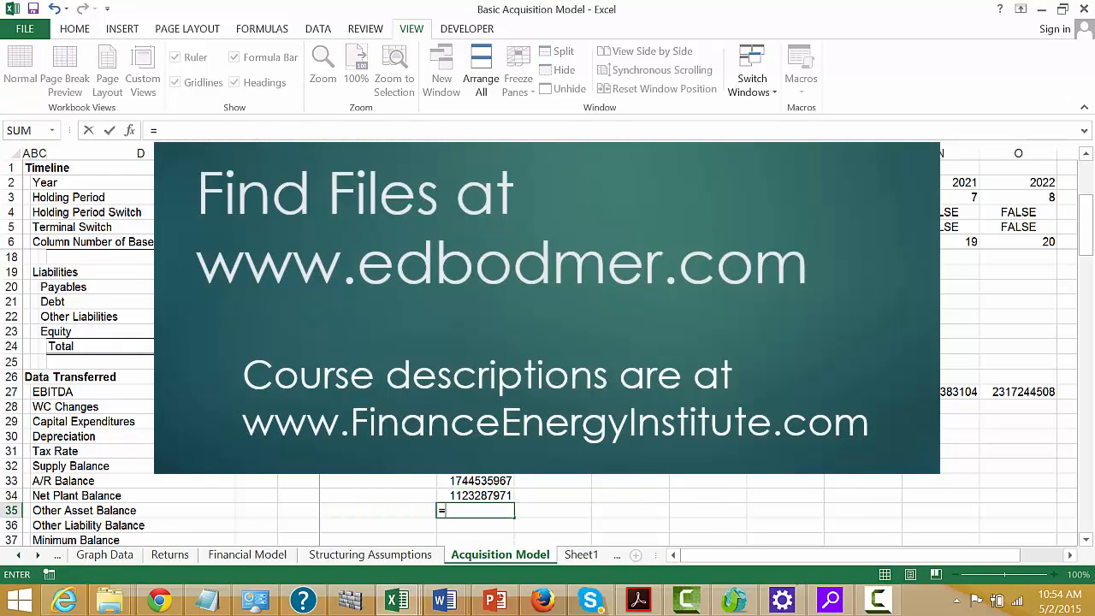
pyautogui.write('ind')
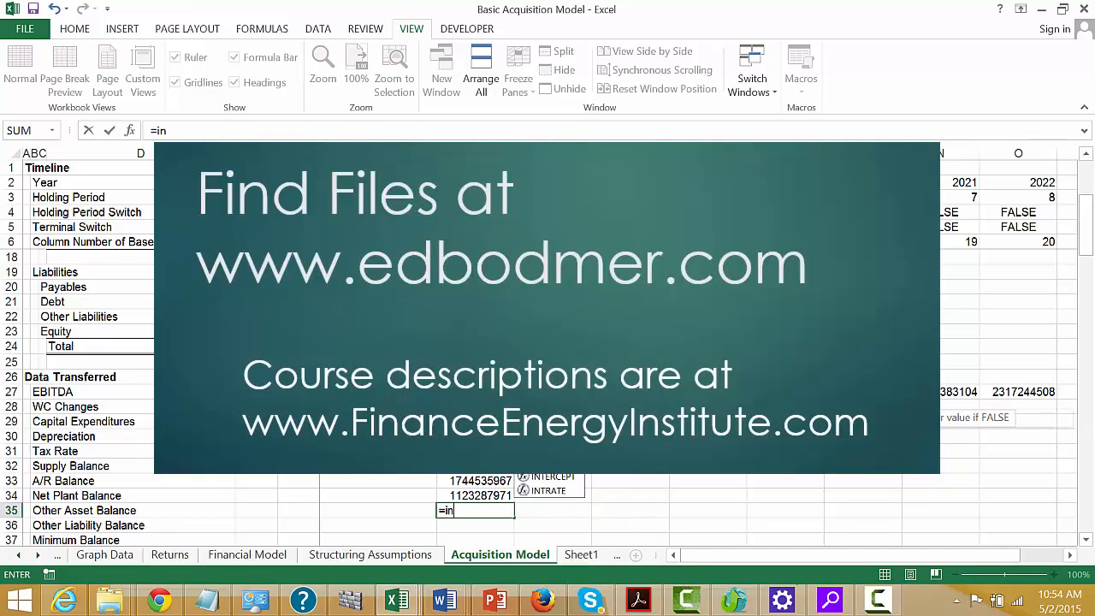
pyautogui.press('Tab')
pyautogui.hotkey('ctrl', 'pageup')
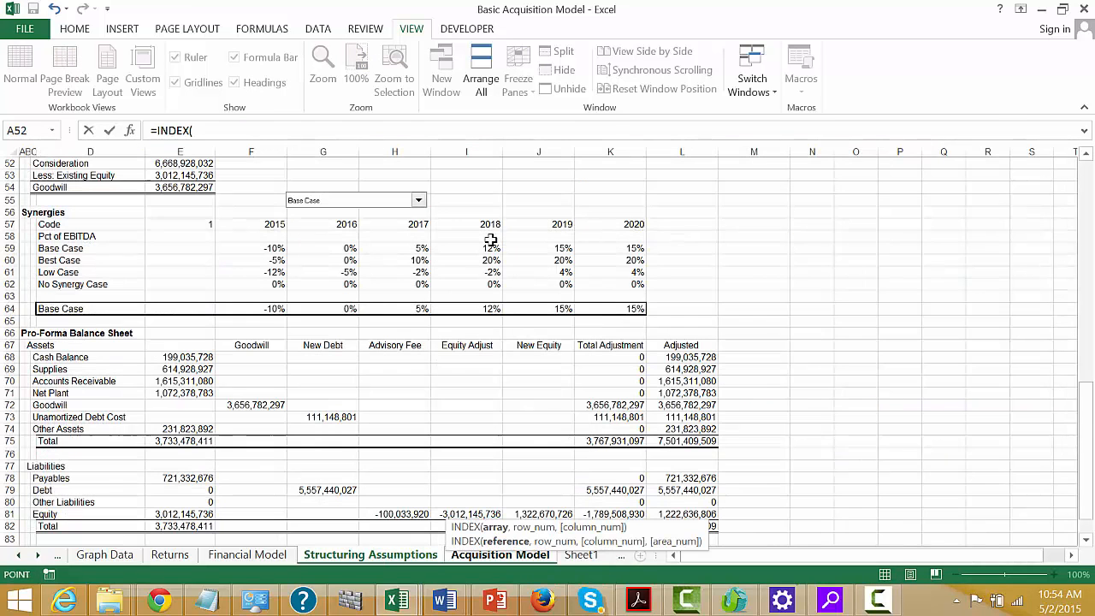
pyautogui.hotkey('ctrl', 'pageup')
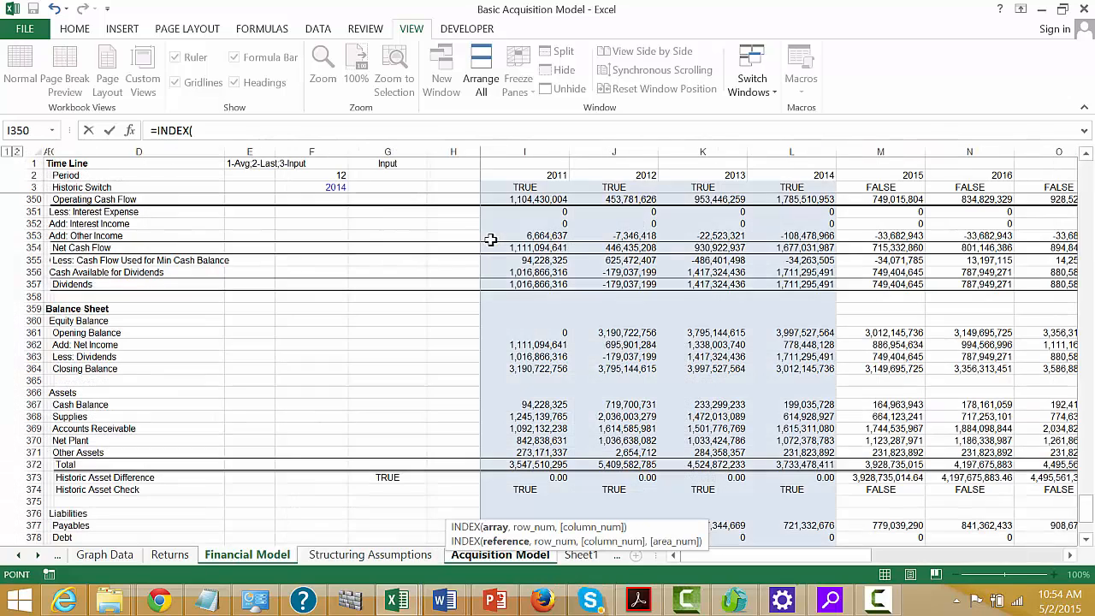
pyautogui.click(27, 452)
pyautogui.write(',')
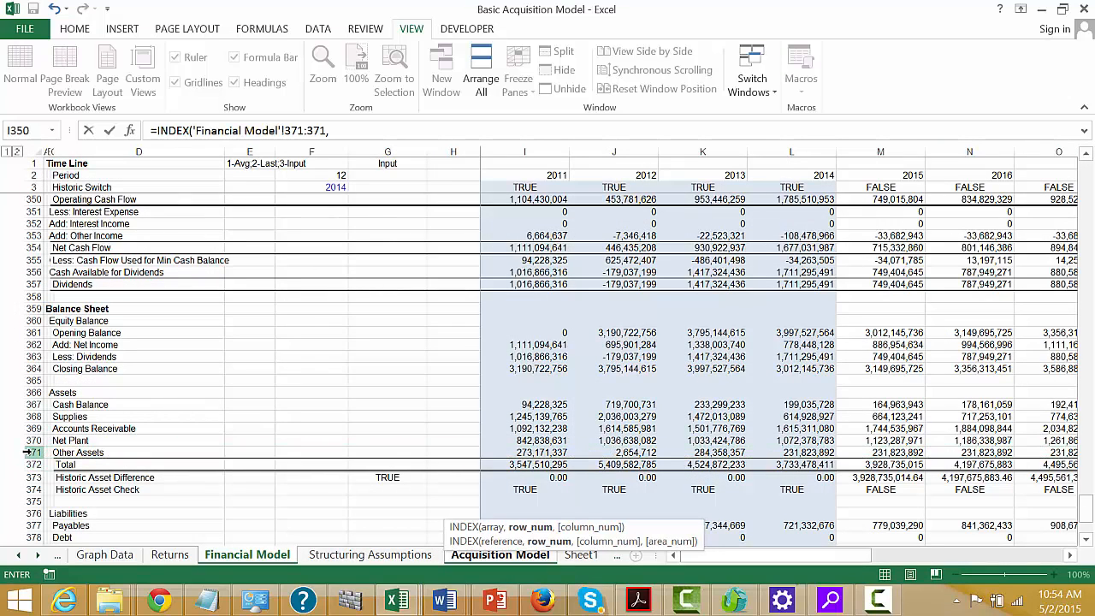
pyautogui.hotkey('ctrl', 'pagedown')
pyautogui.hotkey('ctrl', 'pagedown')
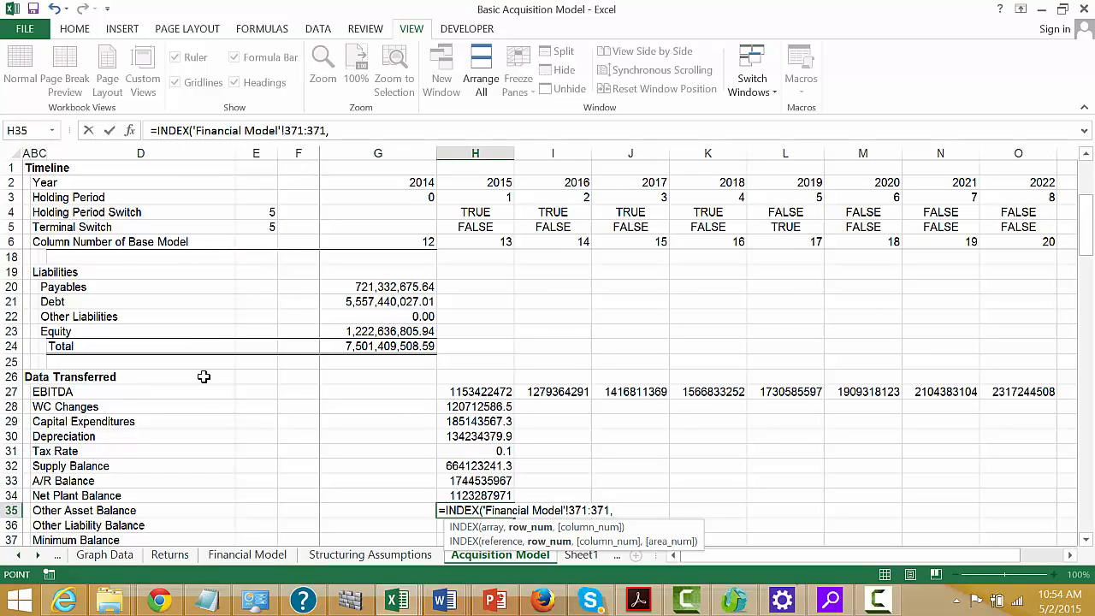
pyautogui.click(495, 242)
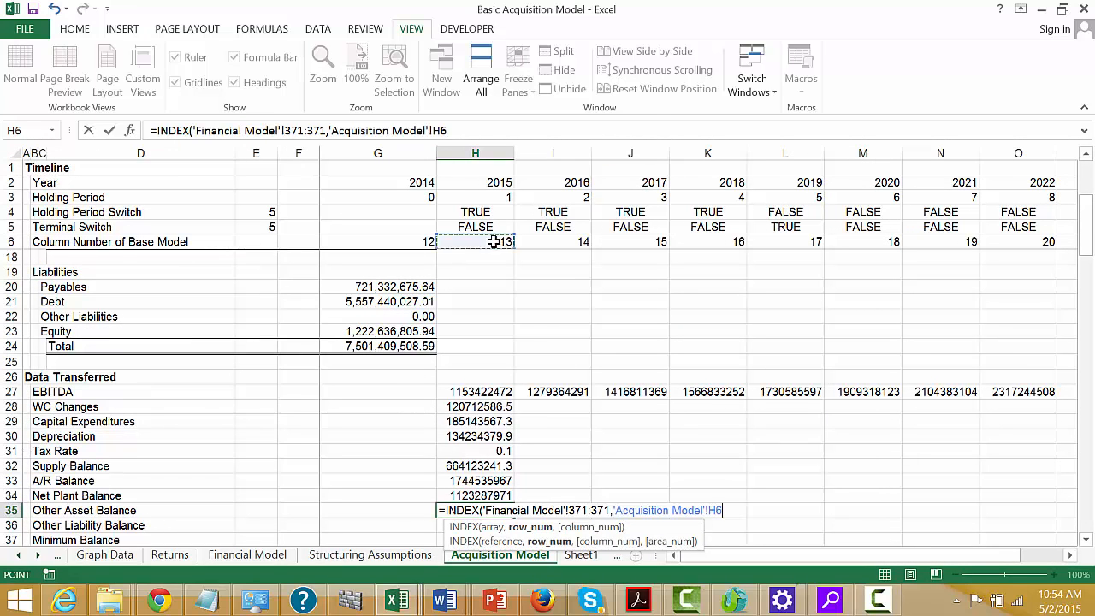
pyautogui.press('Return')
# - Enter an INDEX formula in H36 for Other Liability Balance, using Financial Model row 379 and the base model column number in H6
pyautogui.press('Return')
pyautogui.press('Return')
pyautogui.press('Return')
pyautogui.press('Up')
pyautogui.press('Up')
pyautogui.press('Up')
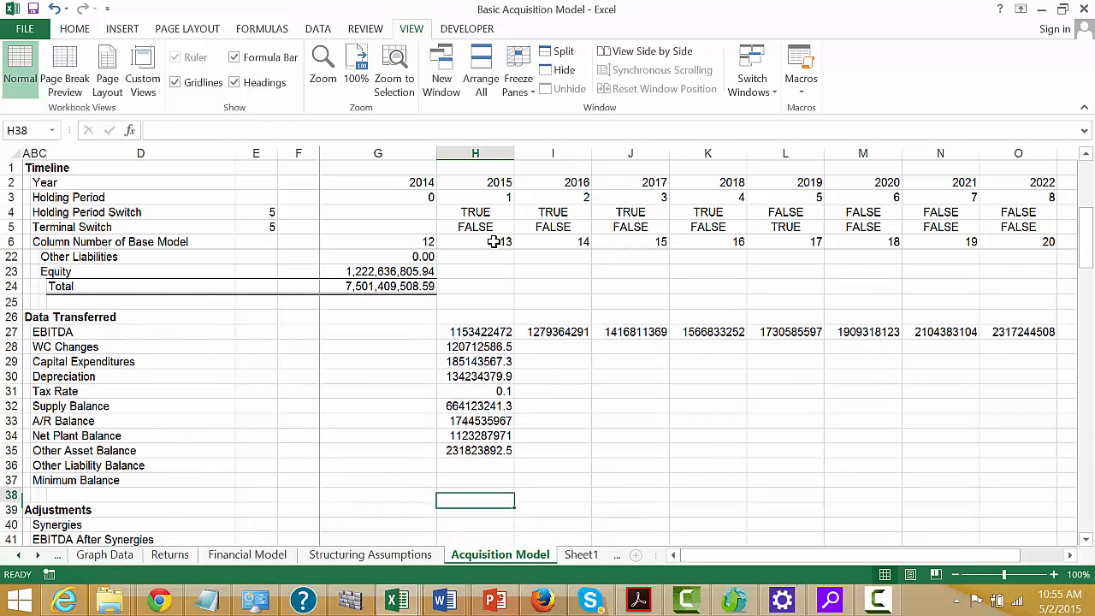
pyautogui.write('=index')
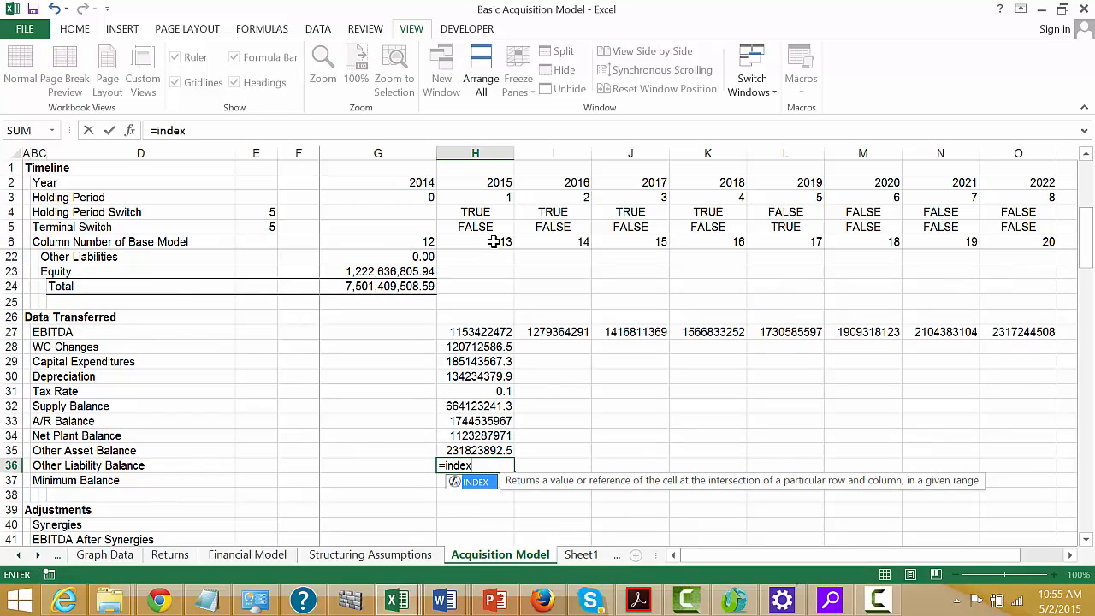
pyautogui.press('Tab')
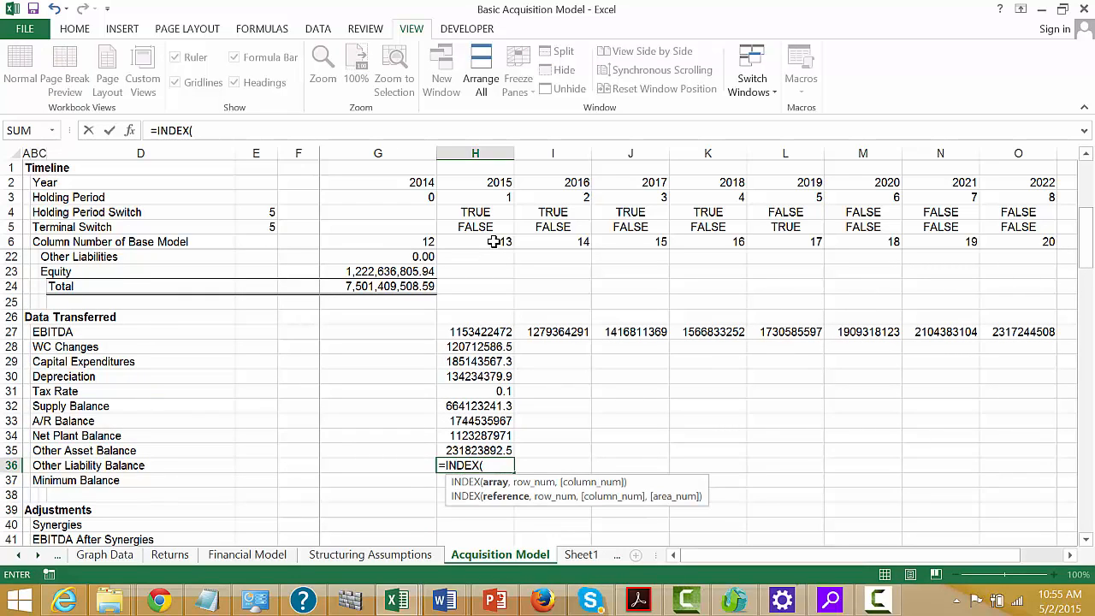
pyautogui.hotkey('ctrl', 'pageup')
pyautogui.hotkey('ctrl', 'pageup')
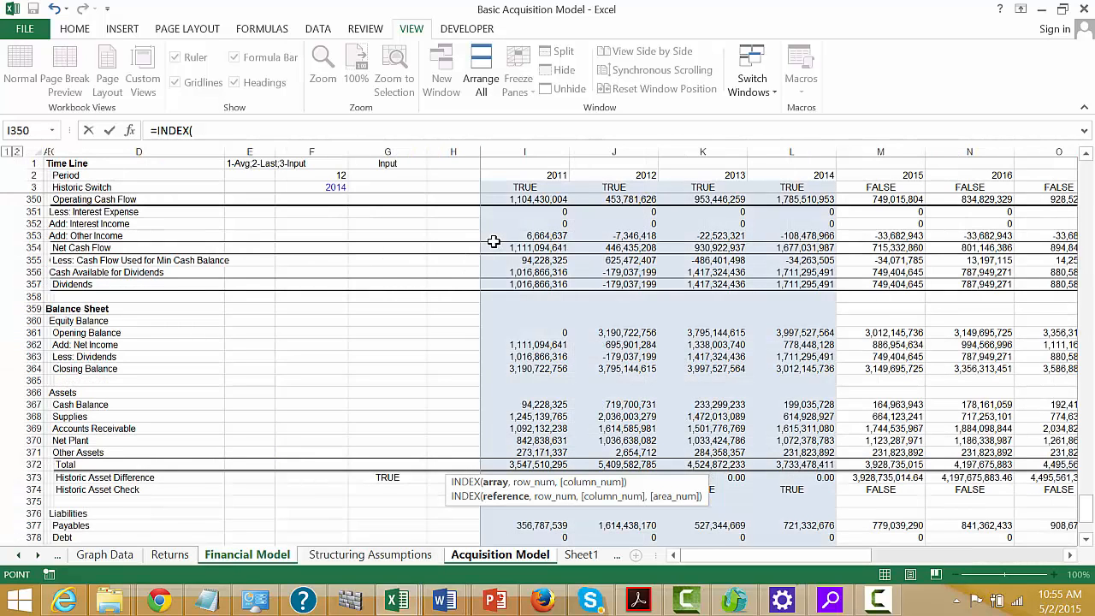
pyautogui.click(258, 445)
pyautogui.press('Down')
pyautogui.press('Down')
pyautogui.press('Down')
pyautogui.press('Down')
pyautogui.press('Down')
pyautogui.press('Down')
pyautogui.press('Down')
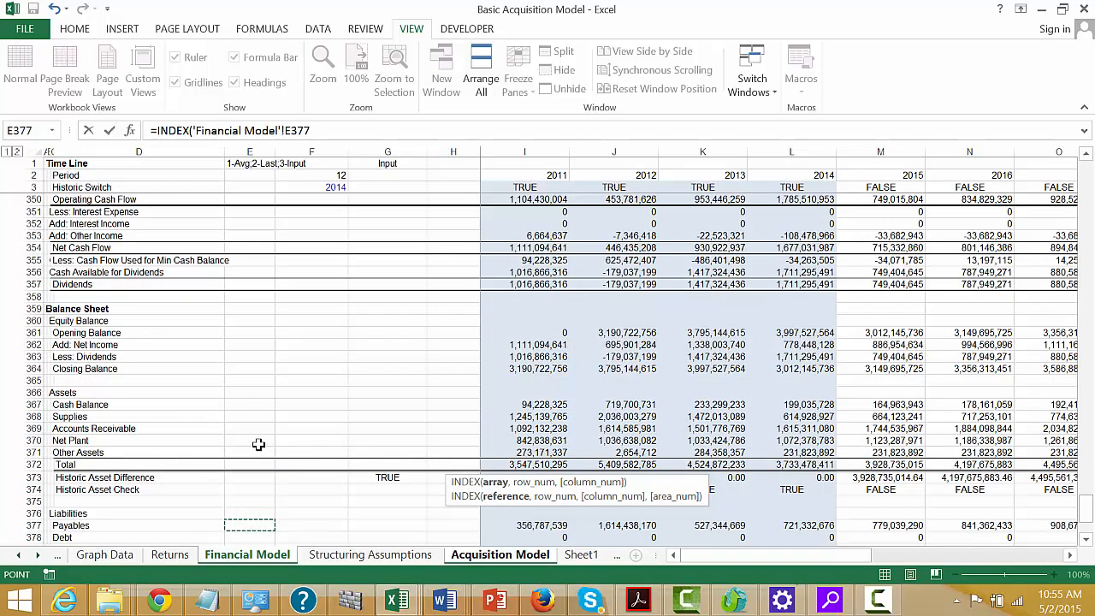
pyautogui.press('Down')
pyautogui.press('Down')
pyautogui.press('Down')
pyautogui.press('Down')
pyautogui.press('Up')
pyautogui.press('Up')
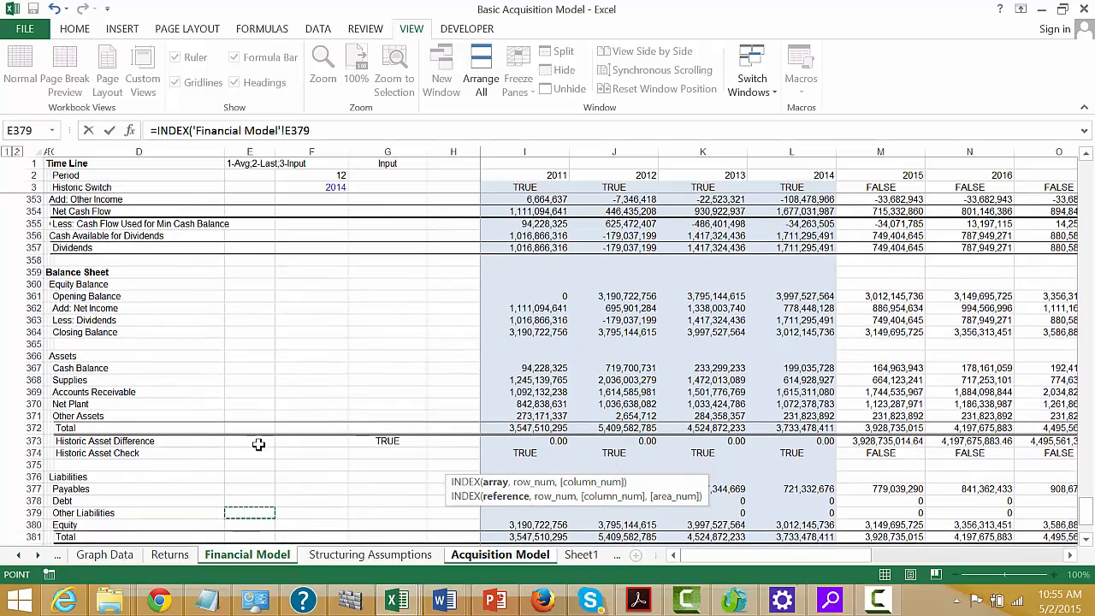
pyautogui.hotkey('shift', 'space')
pyautogui.write(',')
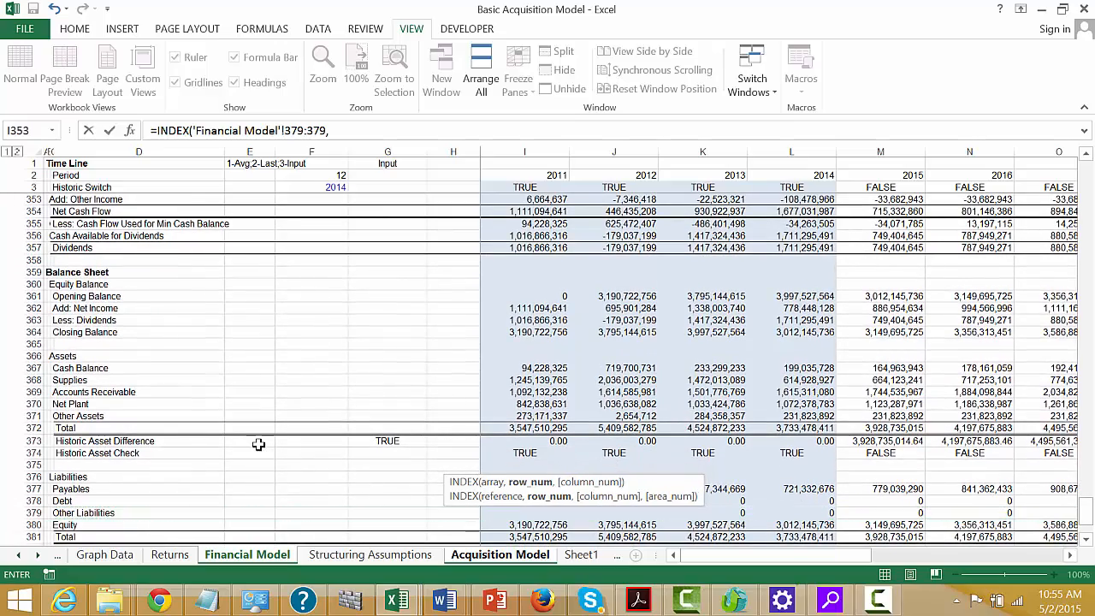
pyautogui.hotkey('ctrl', 'pagedown')
pyautogui.hotkey('ctrl', 'pagedown')
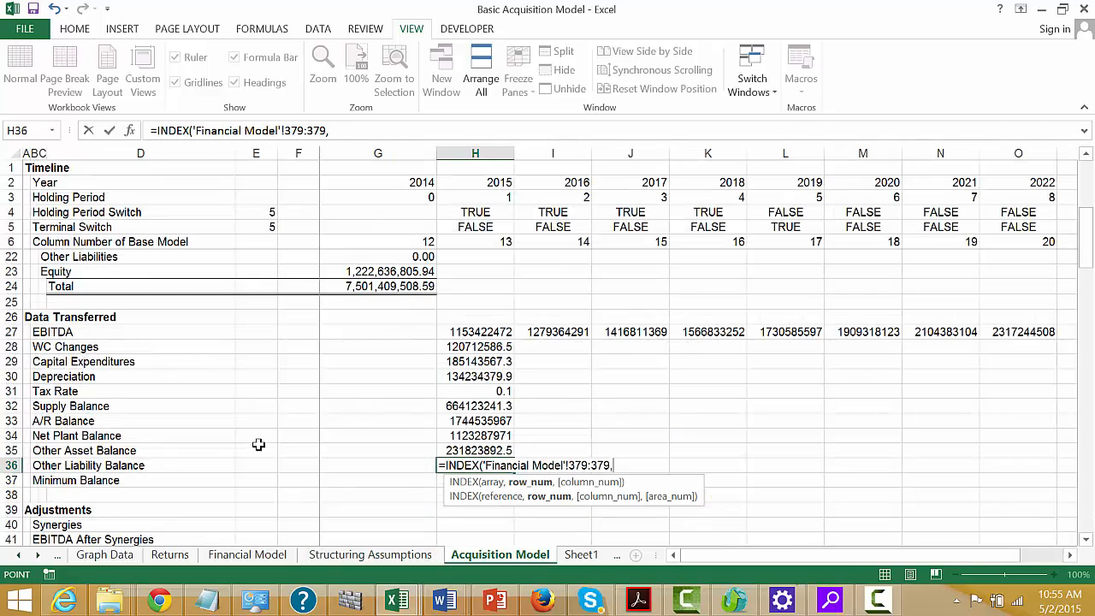
pyautogui.press('Up')
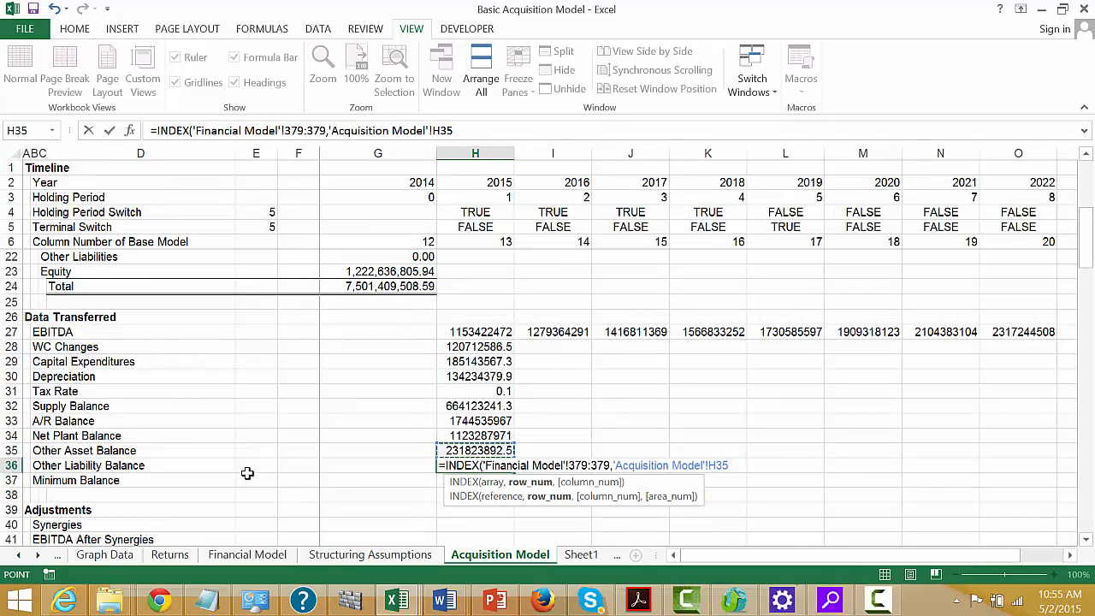
pyautogui.click(476, 237)
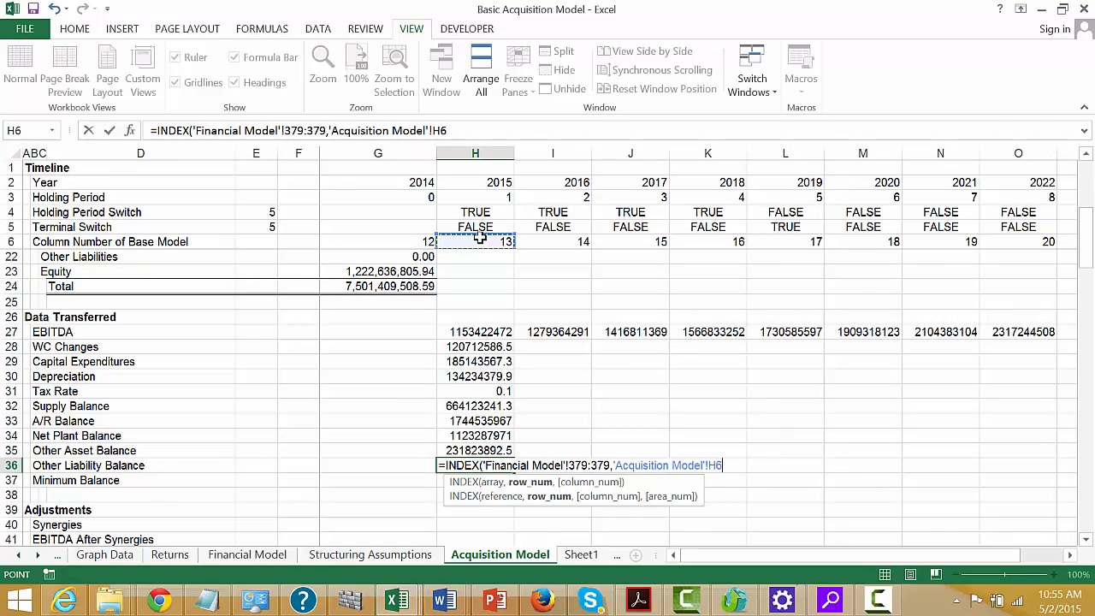
pyautogui.press('Return')
# - Enter an INDEX formula in H37 for Minimum Balance, using Financial Model row 317 and the base model column number in H6
pyautogui.write('=')
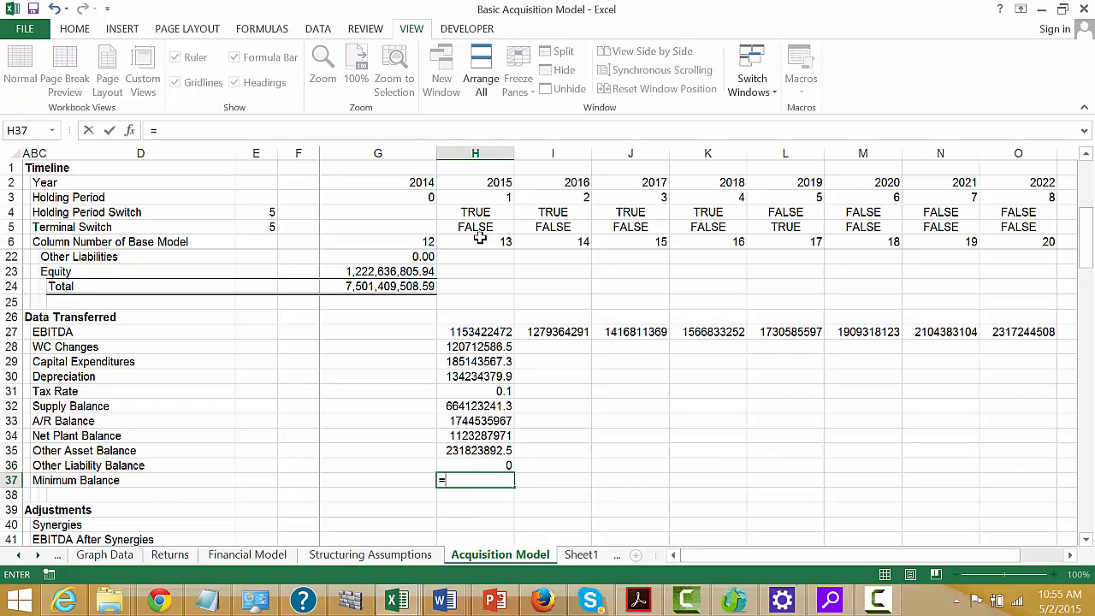
pyautogui.write('im')
pyautogui.press('BackSpace')
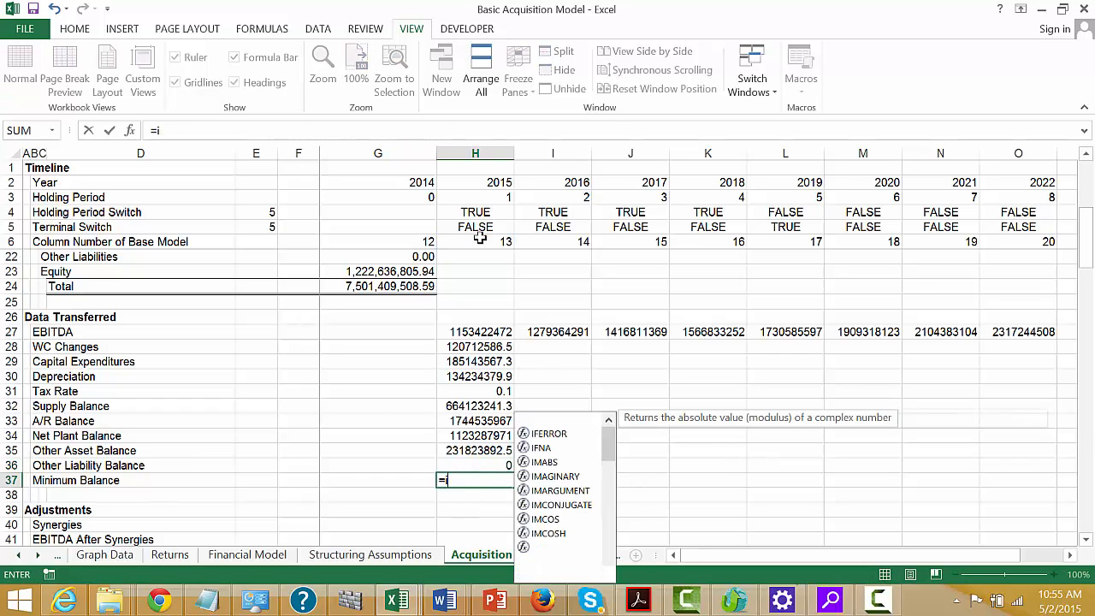
pyautogui.write('n')
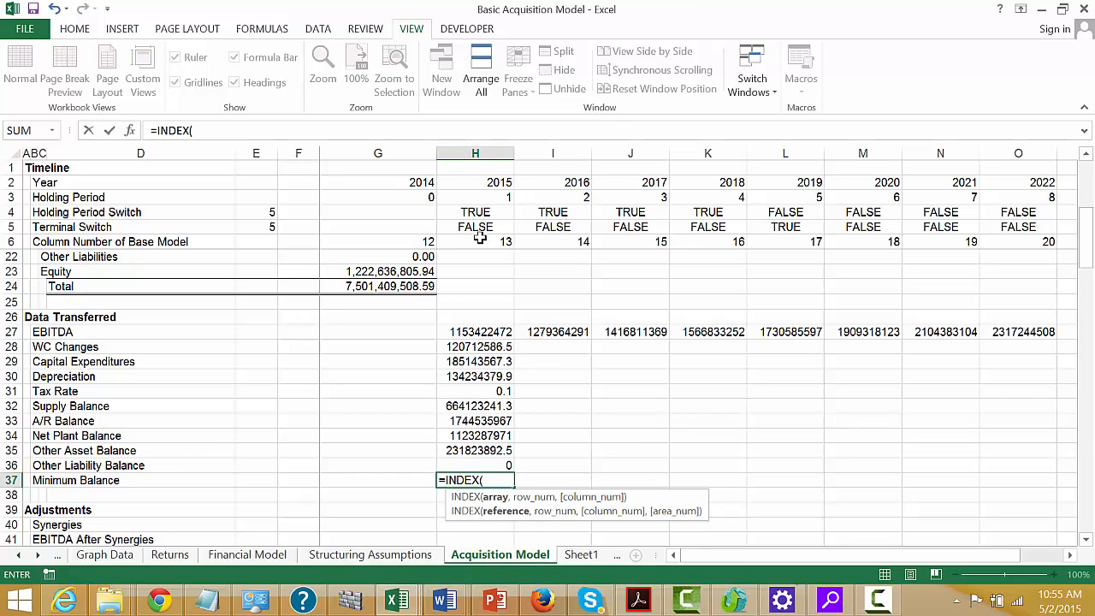
pyautogui.hotkey('ctrl', 'pageup')
pyautogui.hotkey('ctrl', 'pageup')
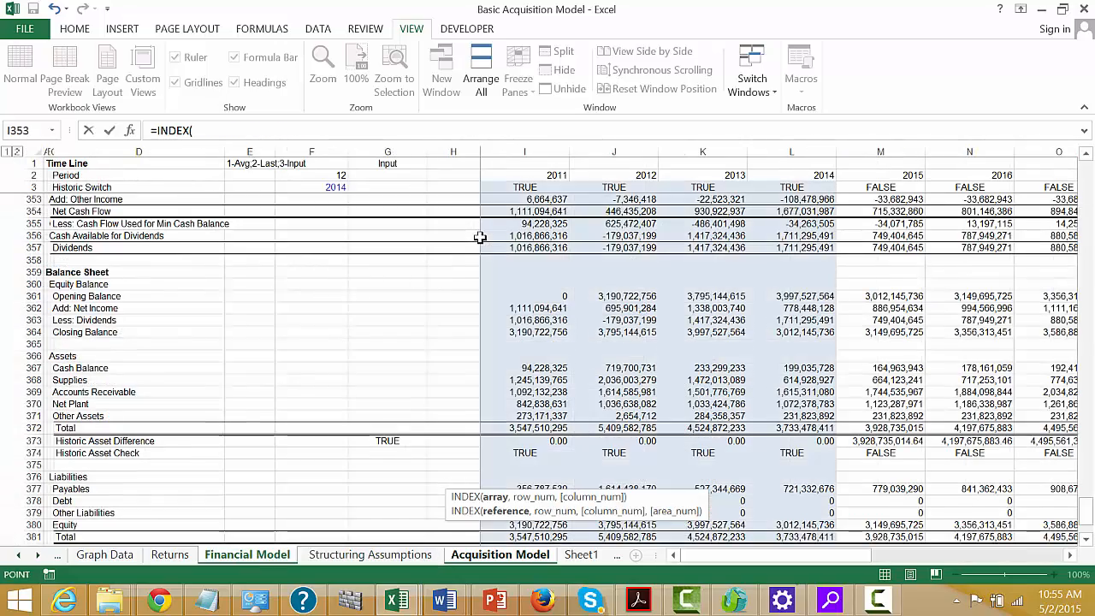
pyautogui.press('Up')
pyautogui.press('Up')
pyautogui.press('Up')
pyautogui.press('Up')
pyautogui.press('Up')
pyautogui.press('Up')
pyautogui.press('Up')
pyautogui.press('Up')
pyautogui.press('Up')
pyautogui.press('Up')
pyautogui.press('Up')
pyautogui.press('Up')
pyautogui.press('Up')
pyautogui.press('Up')
pyautogui.press('Up')
pyautogui.press('Up')
pyautogui.press('Up')
pyautogui.press('Up')
pyautogui.press('Up')
pyautogui.press('Up')
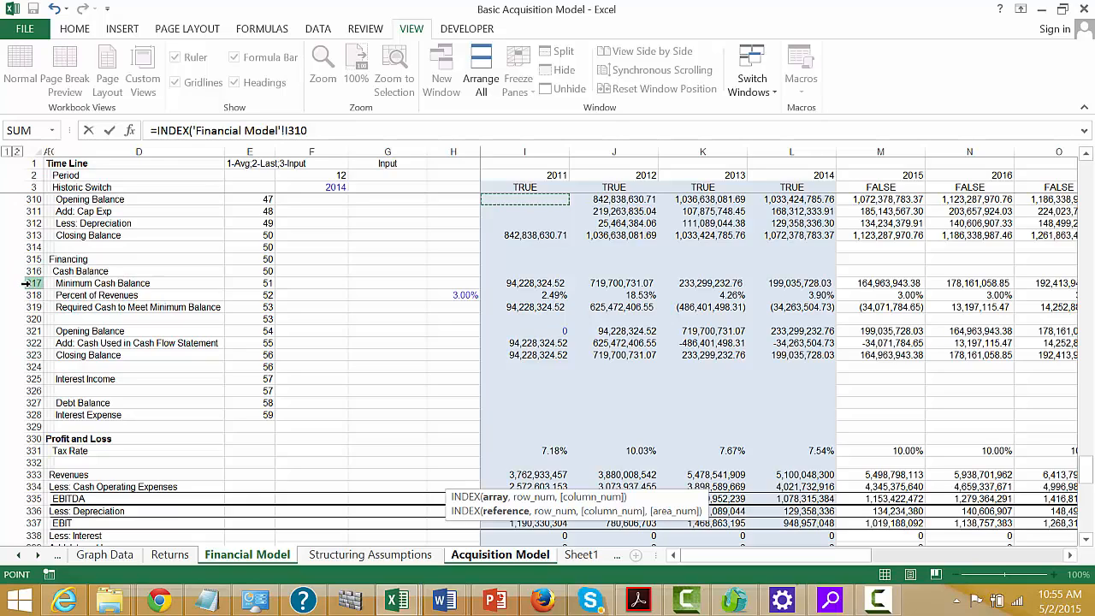
pyautogui.click(33, 283)
pyautogui.write(',')
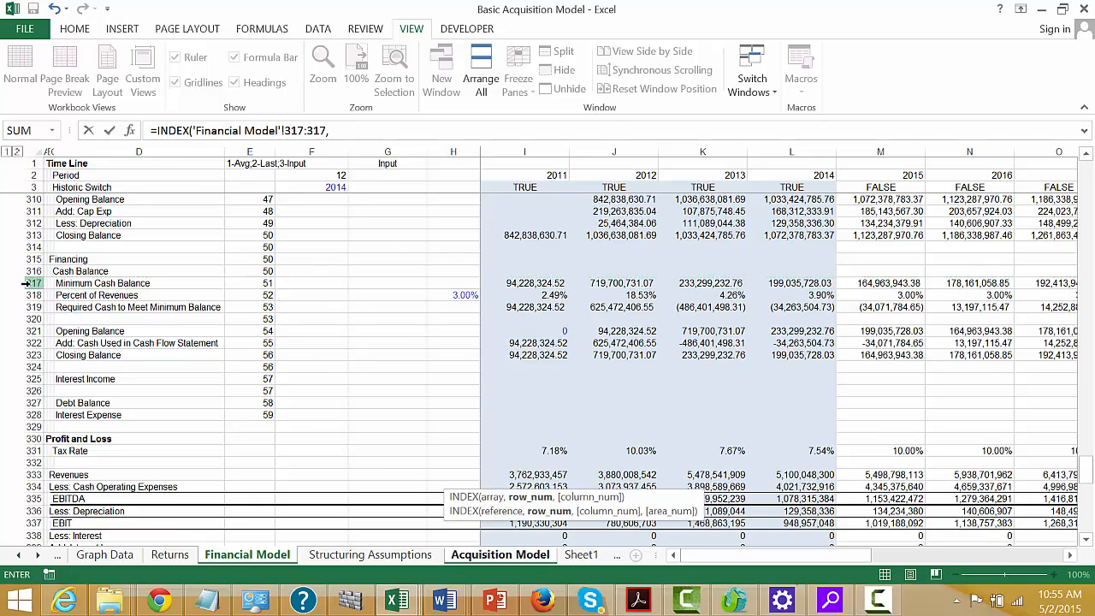
pyautogui.hotkey('ctrl', 'pagedown')
pyautogui.hotkey('ctrl', 'pagedown')
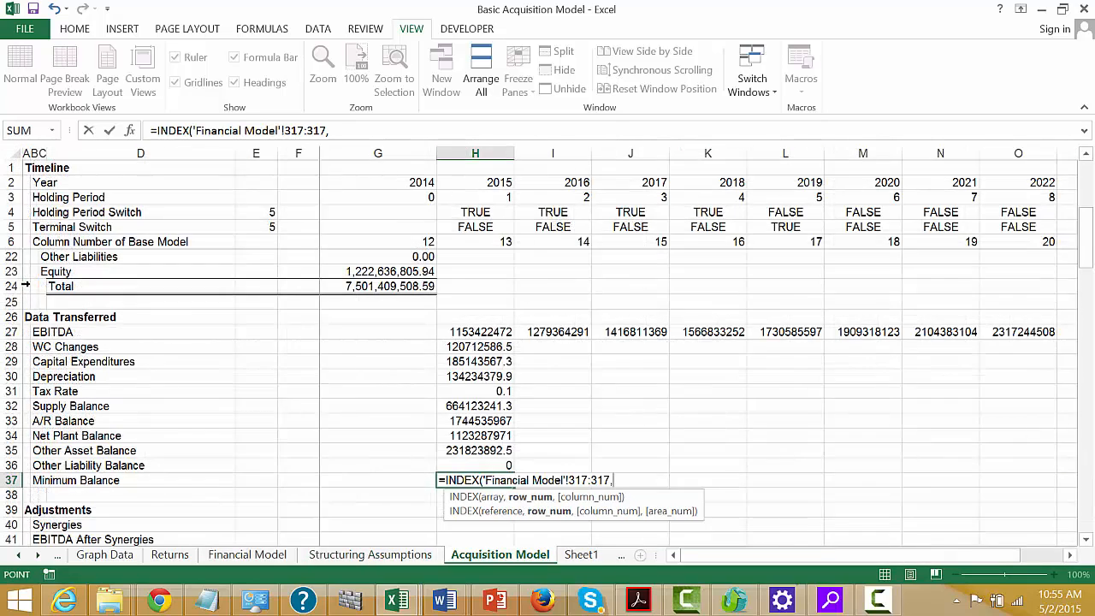
pyautogui.click(483, 242)
pyautogui.write(')')
pyautogui.press('Return')
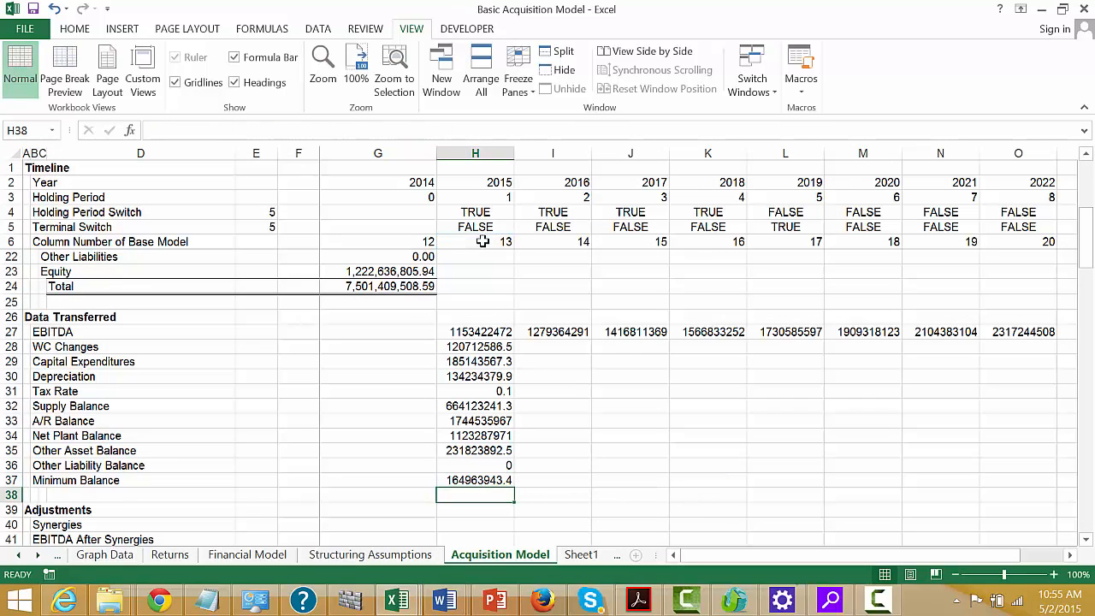
# - Format H27:H37 as numbers with thousands separators and no decimals, and copy the formulas right across the remaining year columns
pyautogui.press('Up')
pyautogui.press('Up')
pyautogui.press('Up')
pyautogui.press('Up')
pyautogui.press('Up')
pyautogui.press('Up')
pyautogui.press('Up')
pyautogui.press('Up')
pyautogui.press('Up')
pyautogui.press('Up')
pyautogui.press('Up')
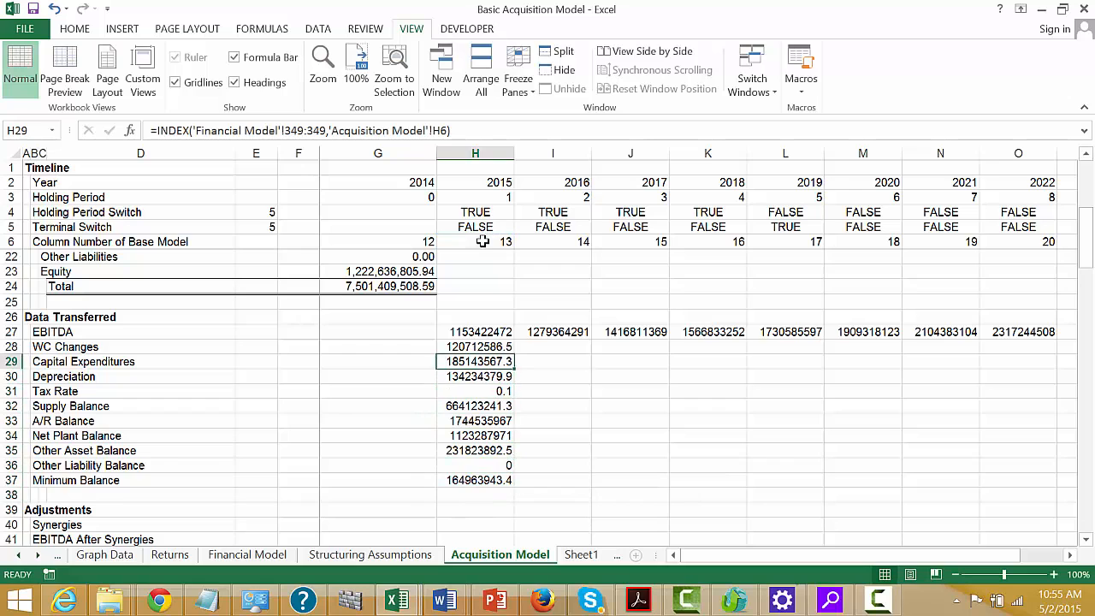
pyautogui.hotkey('shift', 'Down')
pyautogui.hotkey('shift', 'Down')
pyautogui.hotkey('shift', 'Down')
pyautogui.hotkey('shift', 'Down')
pyautogui.hotkey('shift', 'Down')
pyautogui.hotkey('shift', 'Down')
pyautogui.hotkey('shift', 'Down')
pyautogui.hotkey('shift', 'Down')
pyautogui.hotkey('shift', 'Down')
pyautogui.hotkey('shift', 'Down')
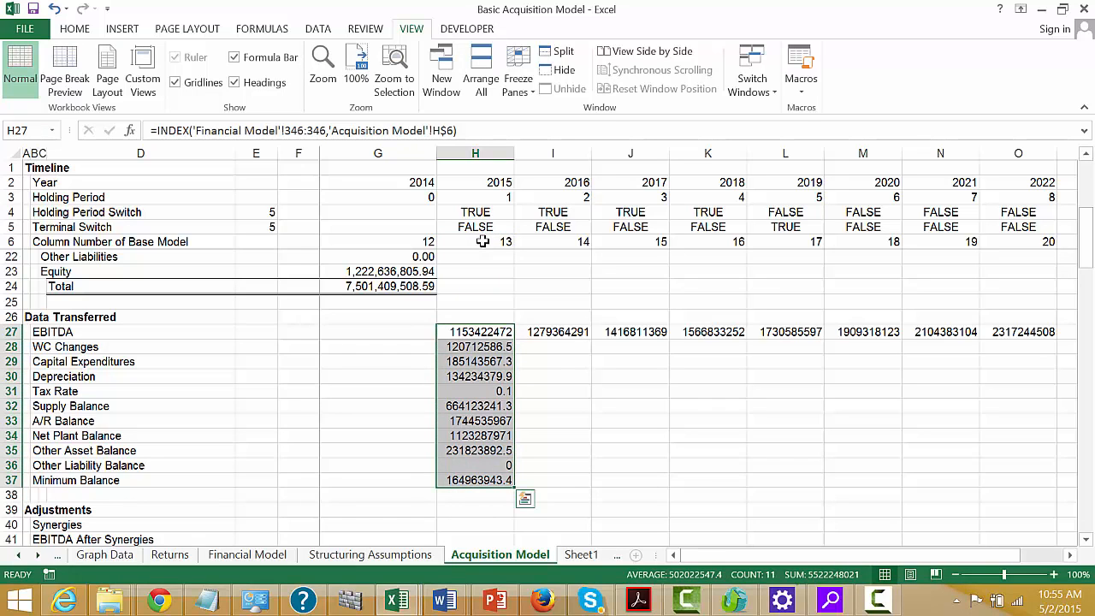
pyautogui.hotkey('ctrl', 'shift', '1')
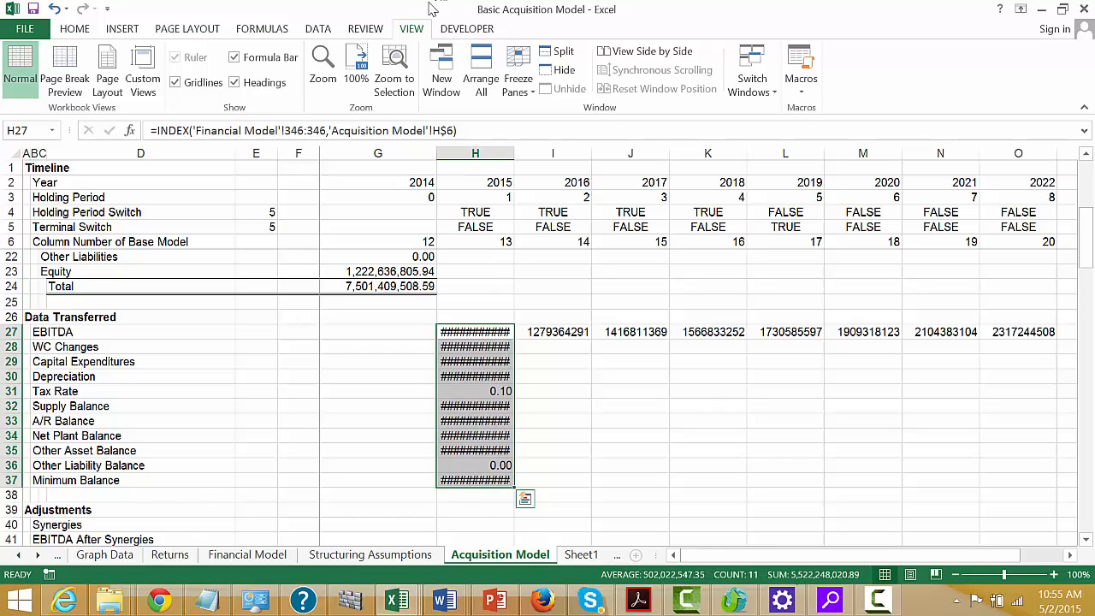
pyautogui.click(74, 29)
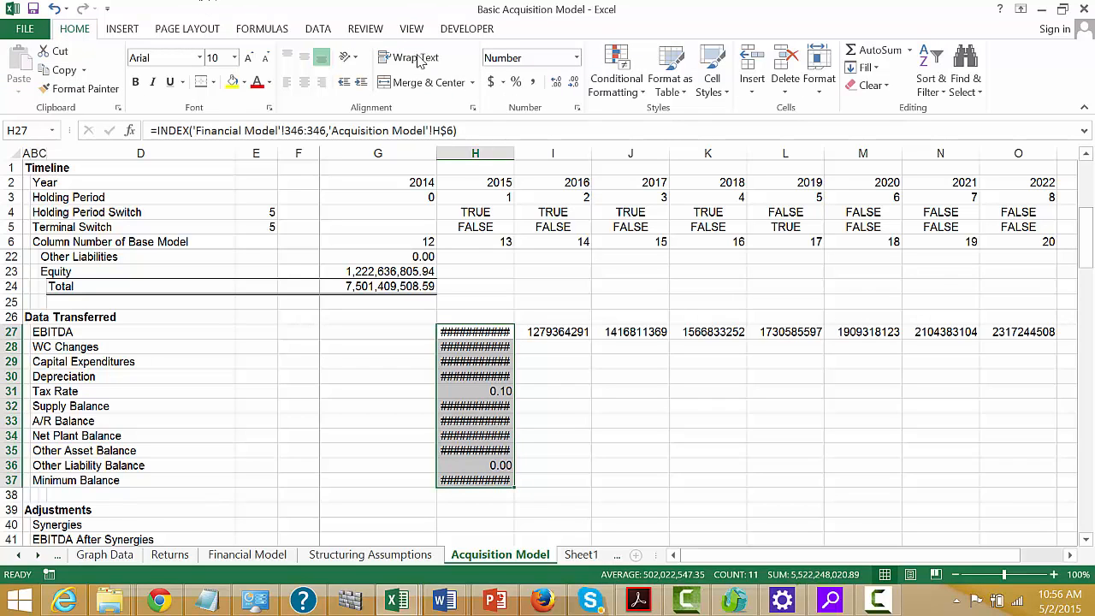
pyautogui.click(574, 86)
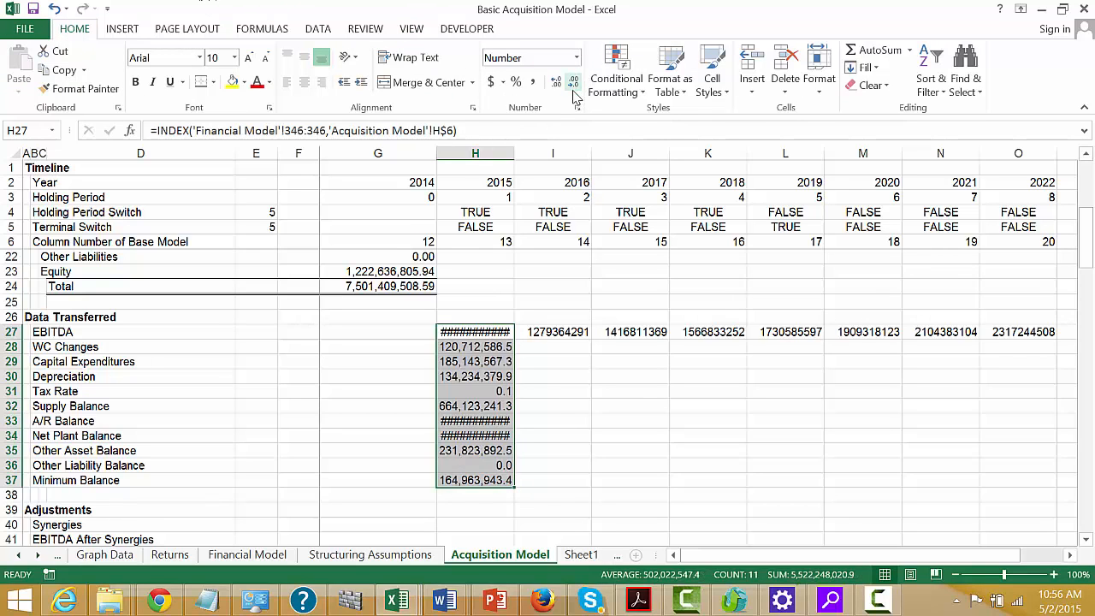
pyautogui.click(575, 86)
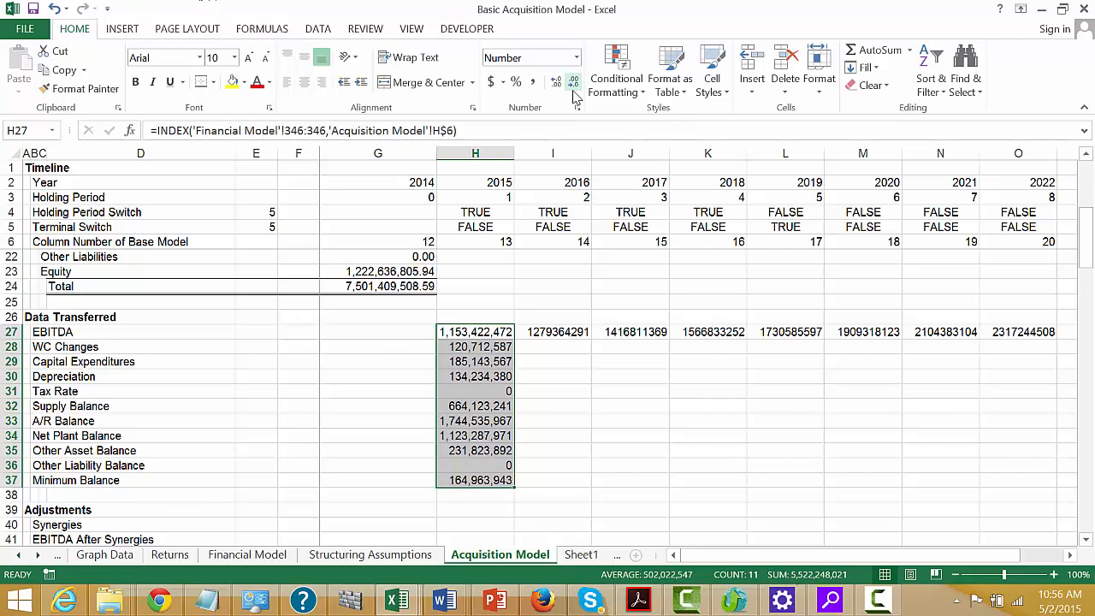
pyautogui.hotkey('ctrl', 'shift', 'r')
# - Enter a LOOKUP formula in H40 for Synergies, matching the year in H2 to Structuring Assumptions row 57 and returning row 64
pyautogui.press('Down')
pyautogui.press('Down')
pyautogui.press('Down')
pyautogui.press('Down')
pyautogui.press('Down')
pyautogui.press('Down')
pyautogui.press('Down')
pyautogui.press('Down')
pyautogui.press('Down')
pyautogui.press('Down')
pyautogui.press('Down')
pyautogui.press('Down')
pyautogui.press('Down')
pyautogui.press('Down')
pyautogui.press('Down')
pyautogui.press('Down')
pyautogui.press('Down')
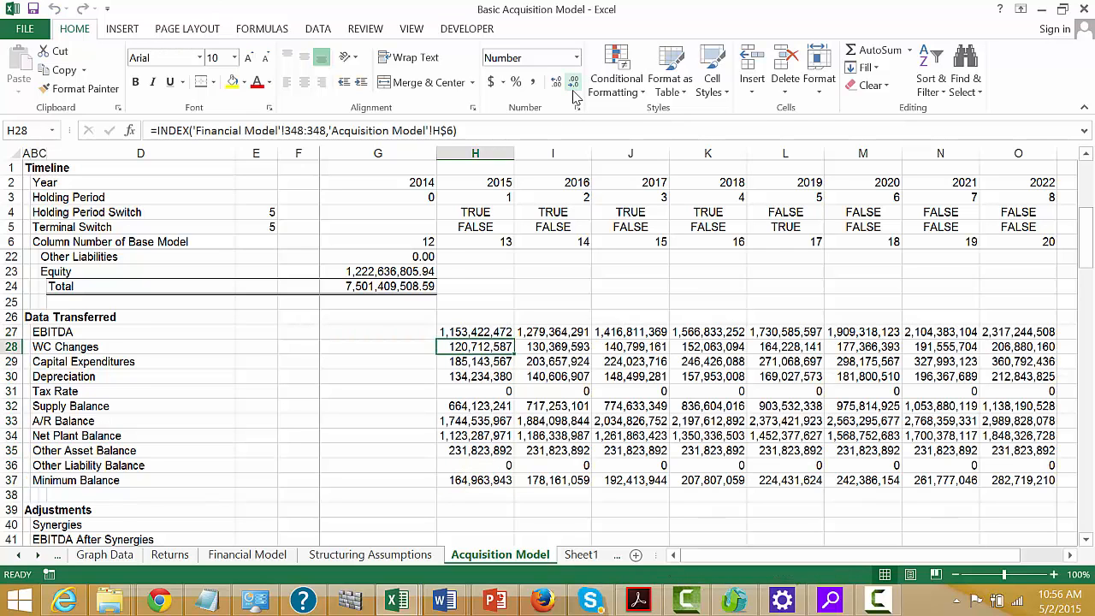
pyautogui.press('Up')
pyautogui.press('Up')
pyautogui.press('Up')
pyautogui.press('Up')
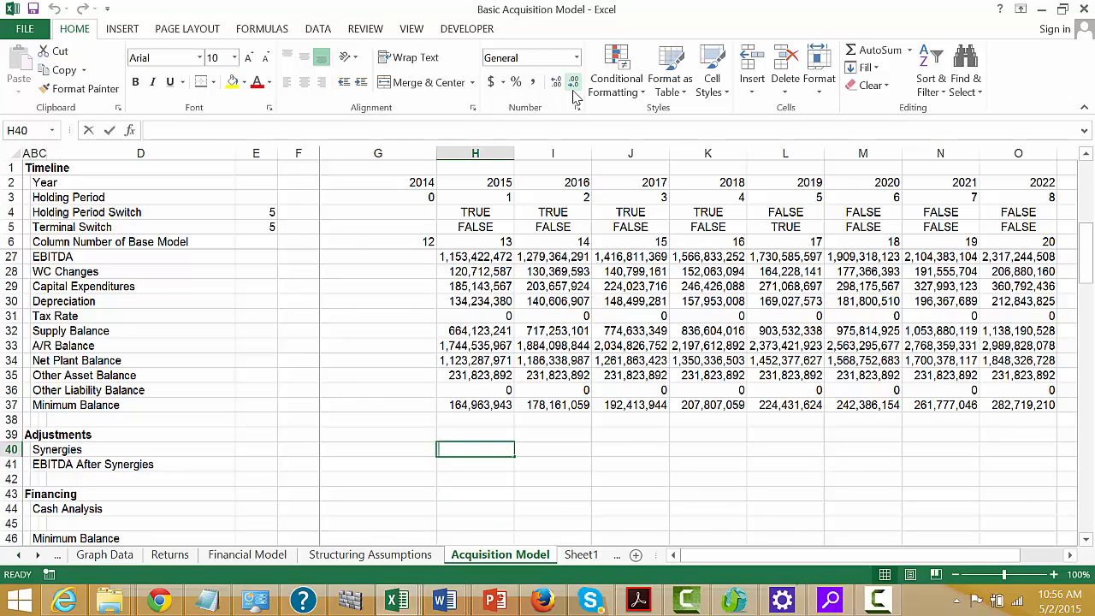
pyautogui.write('=')
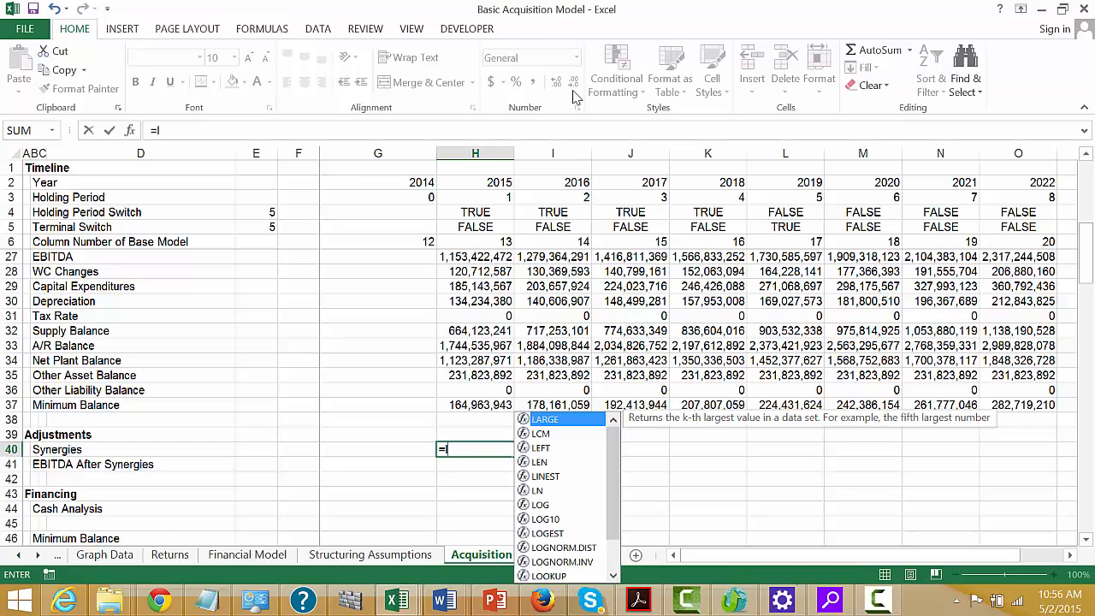
pyautogui.write('lo')
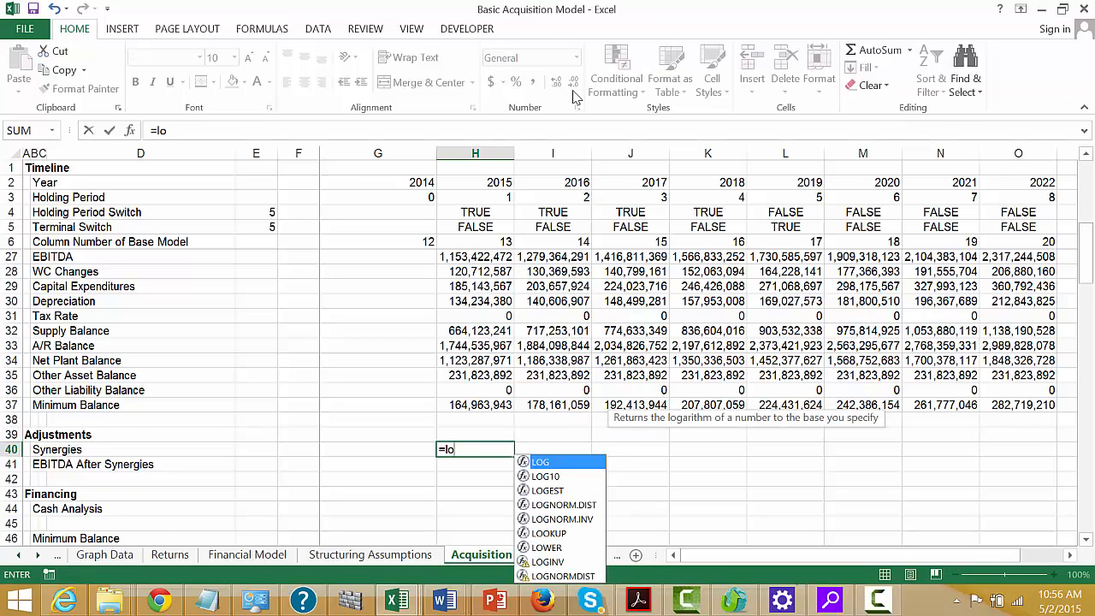
pyautogui.press('Down')
pyautogui.press('Down')
pyautogui.press('Down')
pyautogui.press('Down')
pyautogui.press('Down')
pyautogui.press('Tab')
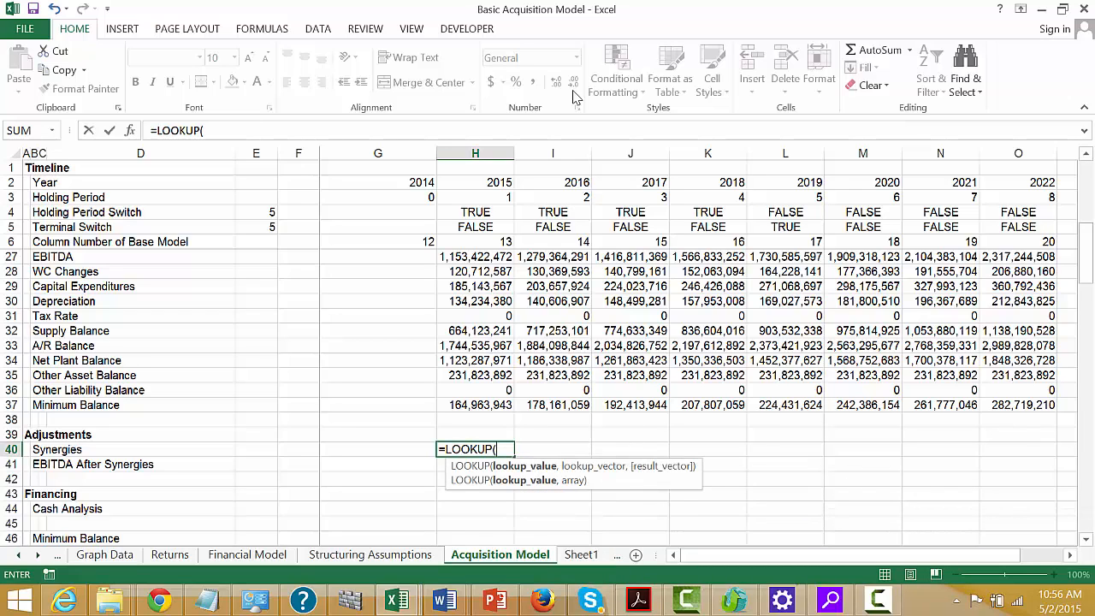
pyautogui.click(483, 183)
pyautogui.write(',')
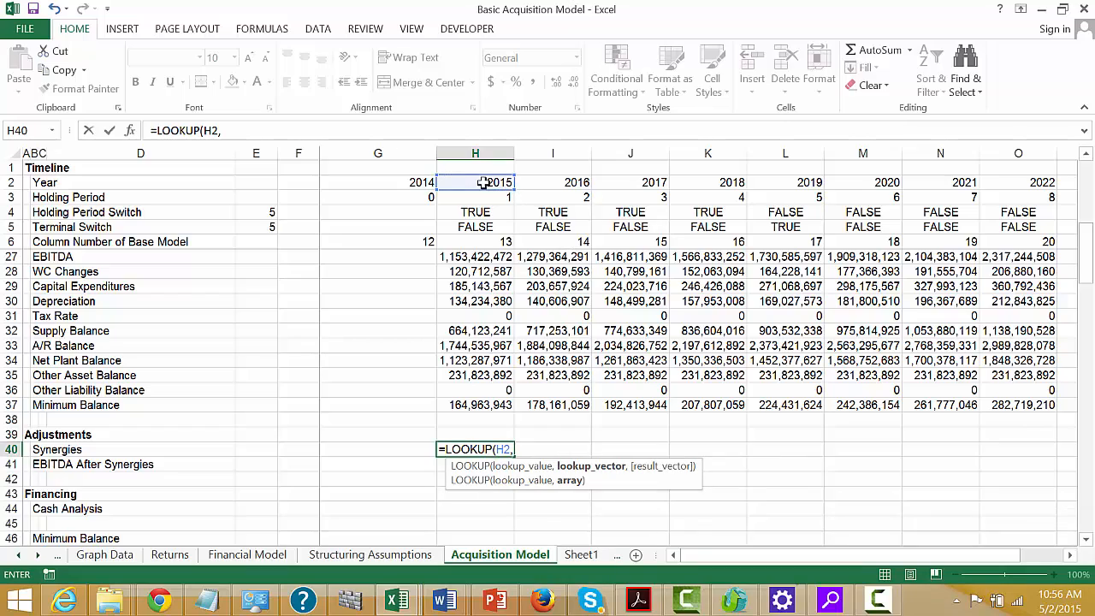
pyautogui.hotkey('ctrl', 'pageup')
pyautogui.hotkey('ctrl', 'pageup')
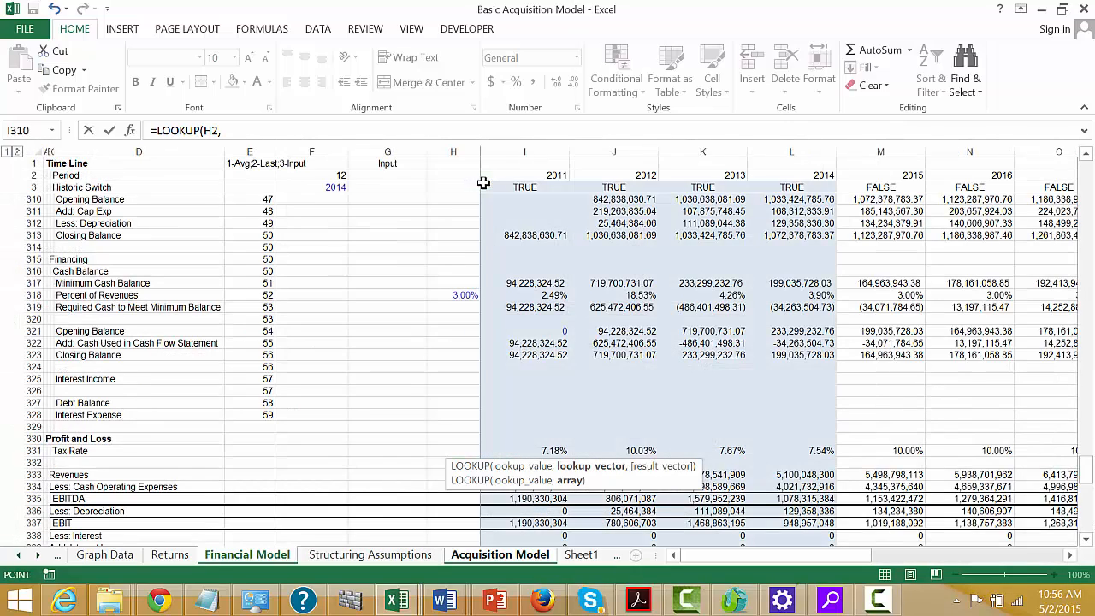
pyautogui.hotkey('ctrl', 'pagedown')
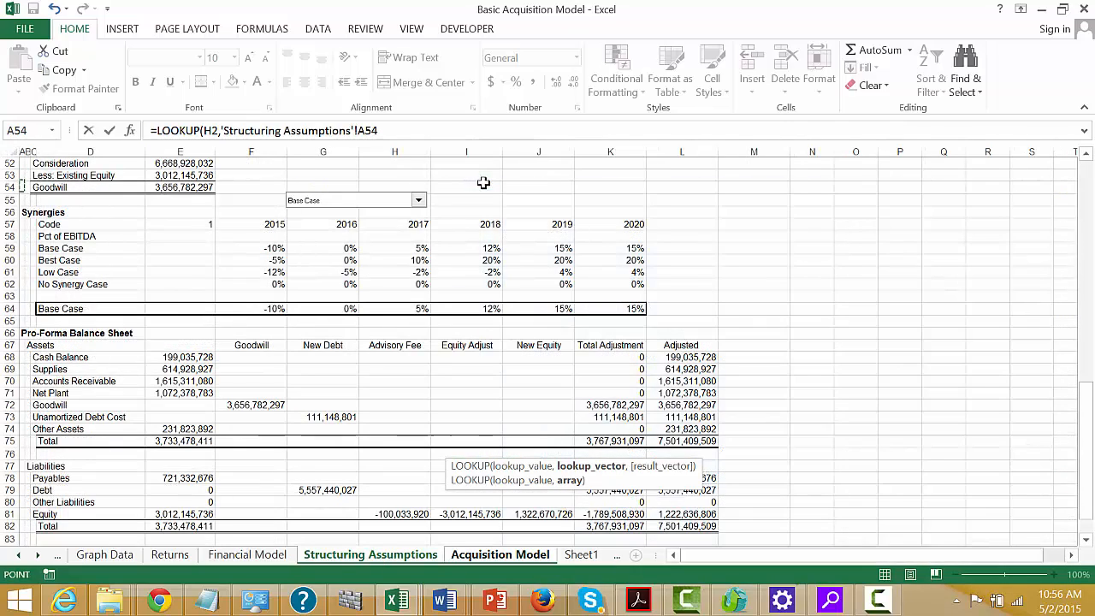
pyautogui.click(5, 224)
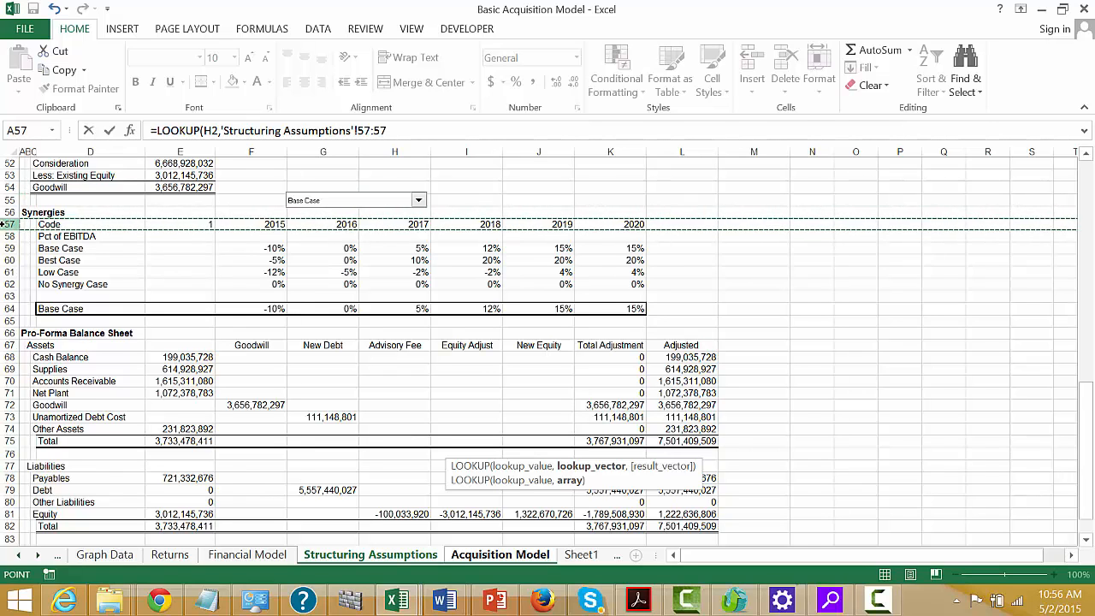
pyautogui.write(',')
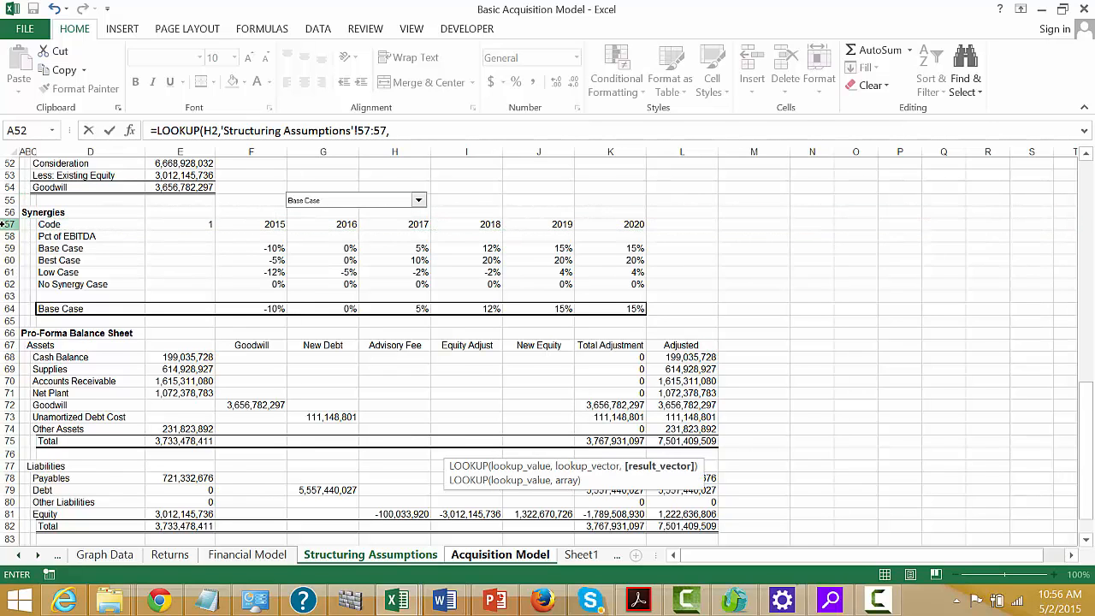
pyautogui.click(5, 309)
pyautogui.press('Return')
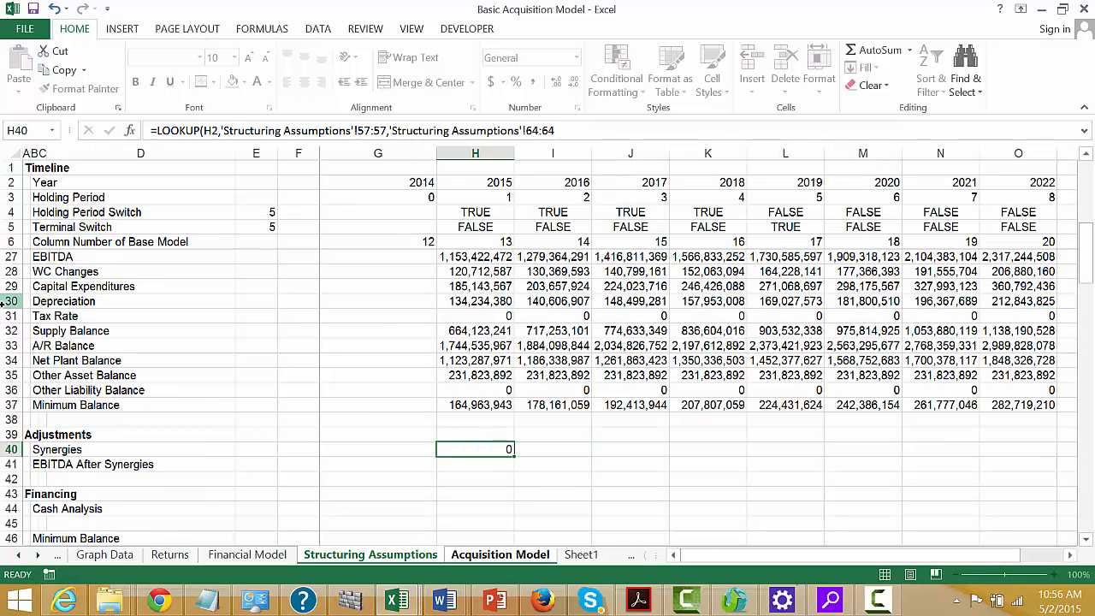
# - Copy the Synergies LOOKUP formula in H40 right through O40 and format the row as percentages with two decimals
pyautogui.press('Up')
pyautogui.press('Up')
pyautogui.press('Down')
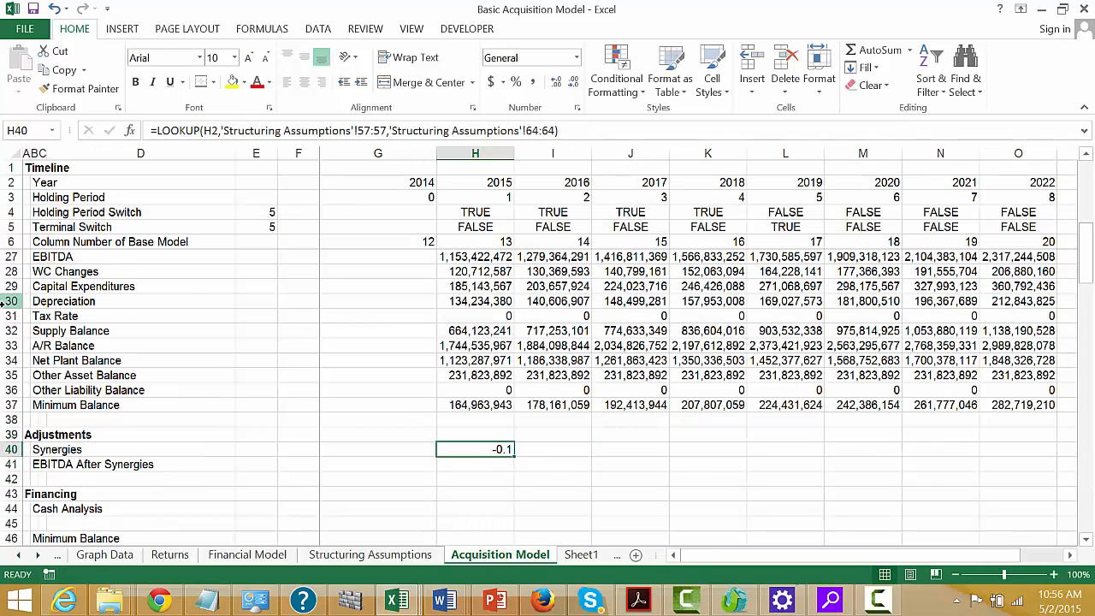
pyautogui.hotkey('ctrl', 'shift', 'r')
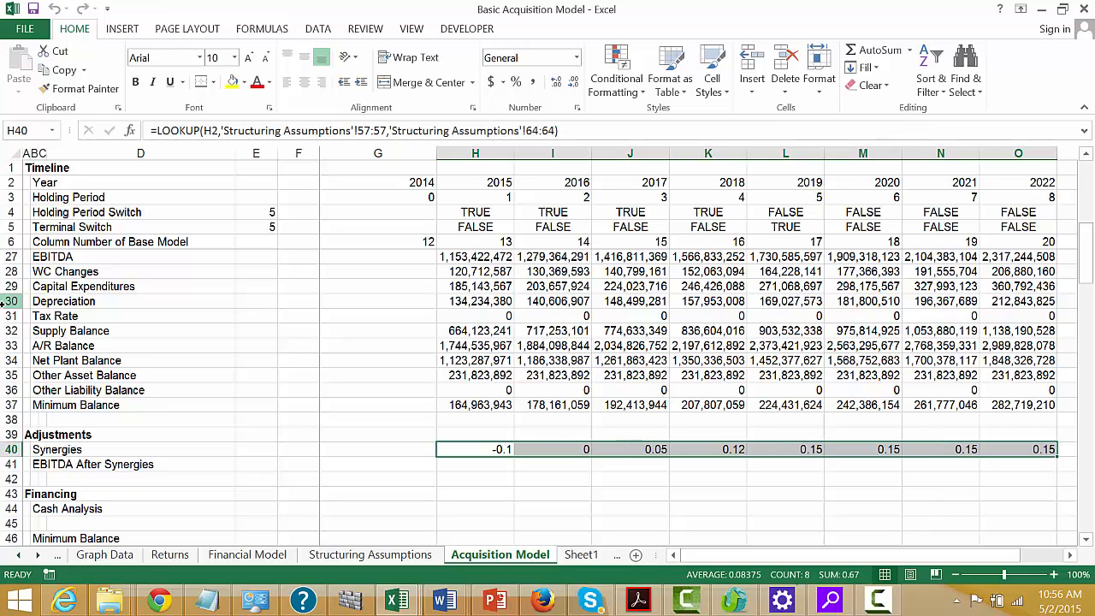
pyautogui.hotkey('ctrl', 'shift', '5')
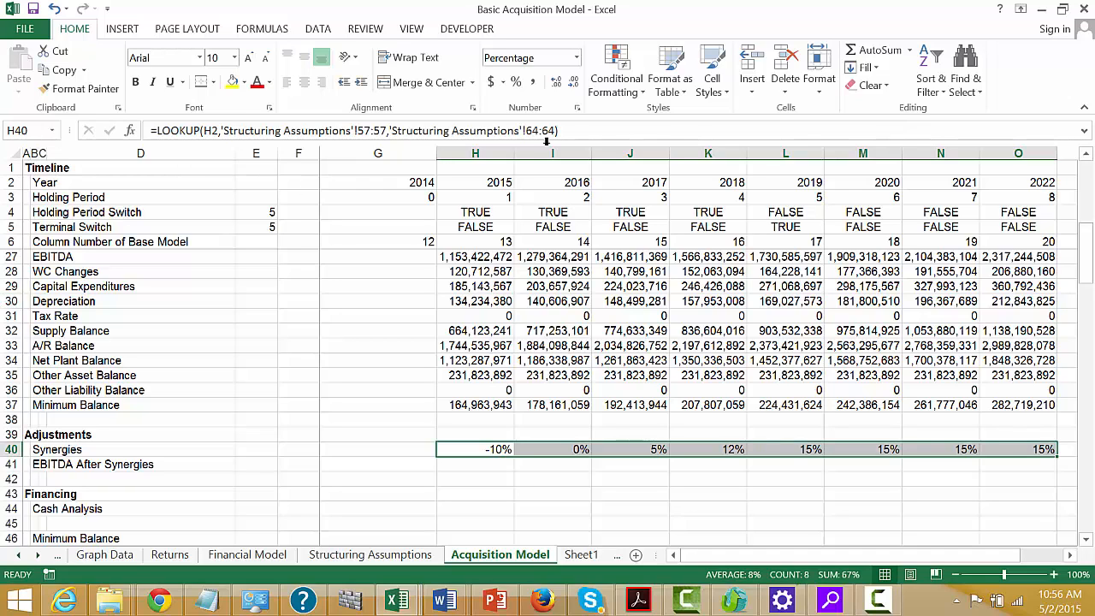
pyautogui.click(557, 86)
pyautogui.click(557, 86)
pyautogui.press('Left')
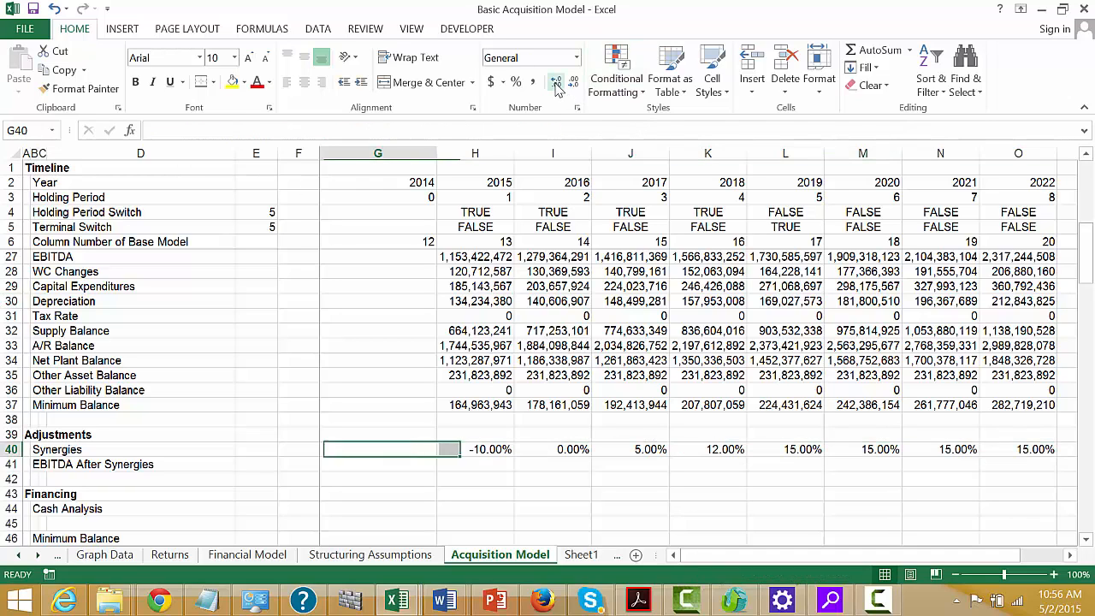
# - Enter the formula =H27*(1+H40) in H41 for EBITDA After Synergies
pyautogui.press('Down')
pyautogui.press('Right')
pyautogui.press('Right')
pyautogui.press('Left')
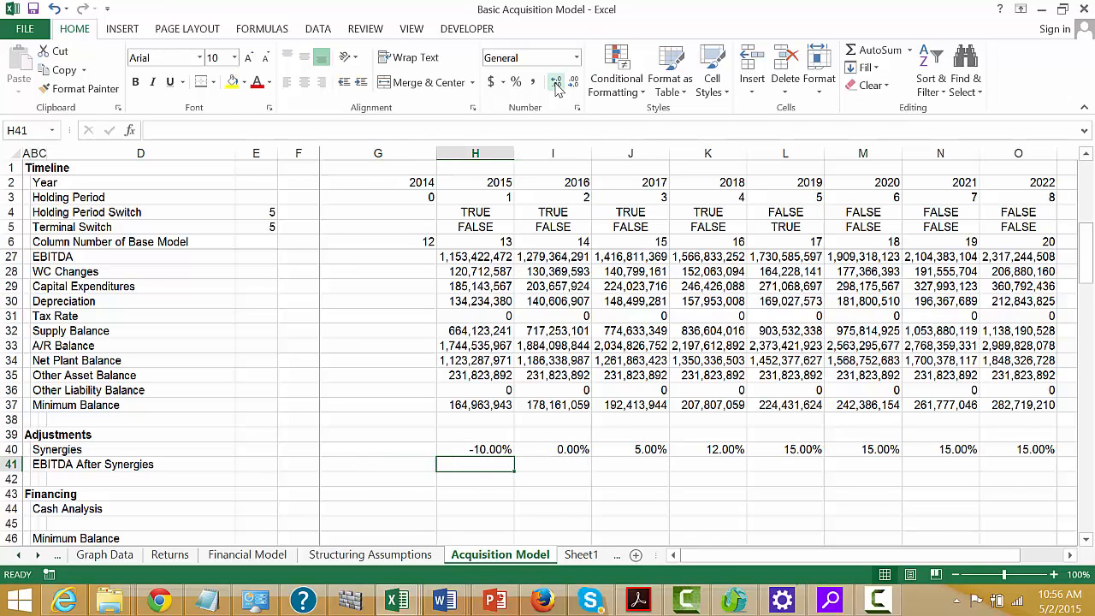
pyautogui.write('=')
pyautogui.press('Up')
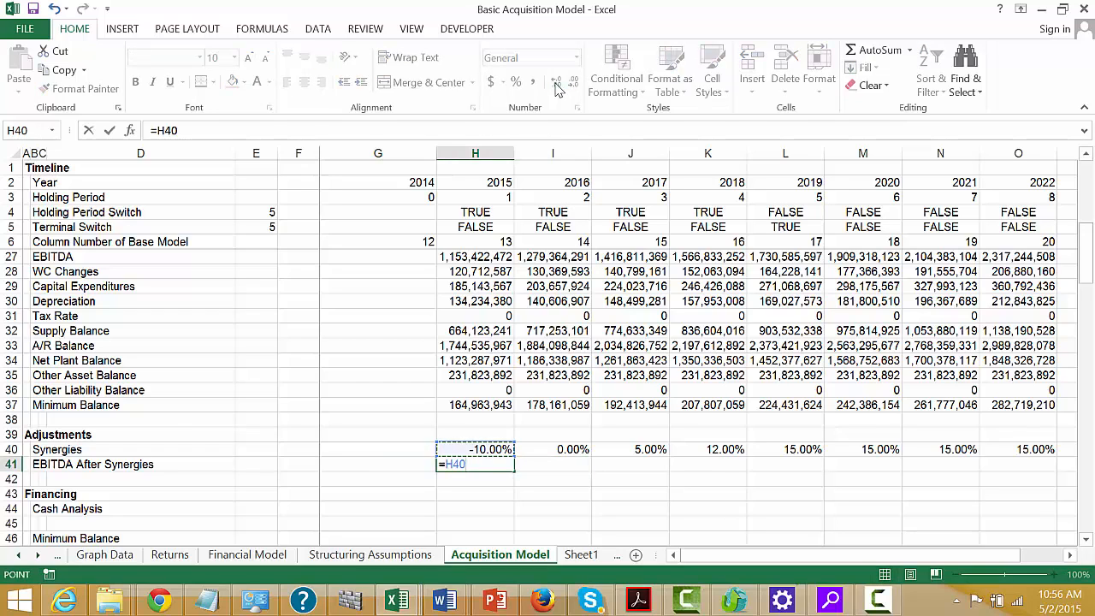
pyautogui.press('Up')
pyautogui.press('Up')
pyautogui.press('Up')
pyautogui.press('Up')
pyautogui.press('Up')
pyautogui.press('Up')
pyautogui.press('Up')
pyautogui.press('Up')
pyautogui.press('Up')
pyautogui.press('Up')
pyautogui.press('Up')
pyautogui.press('Up')
pyautogui.press('Up')
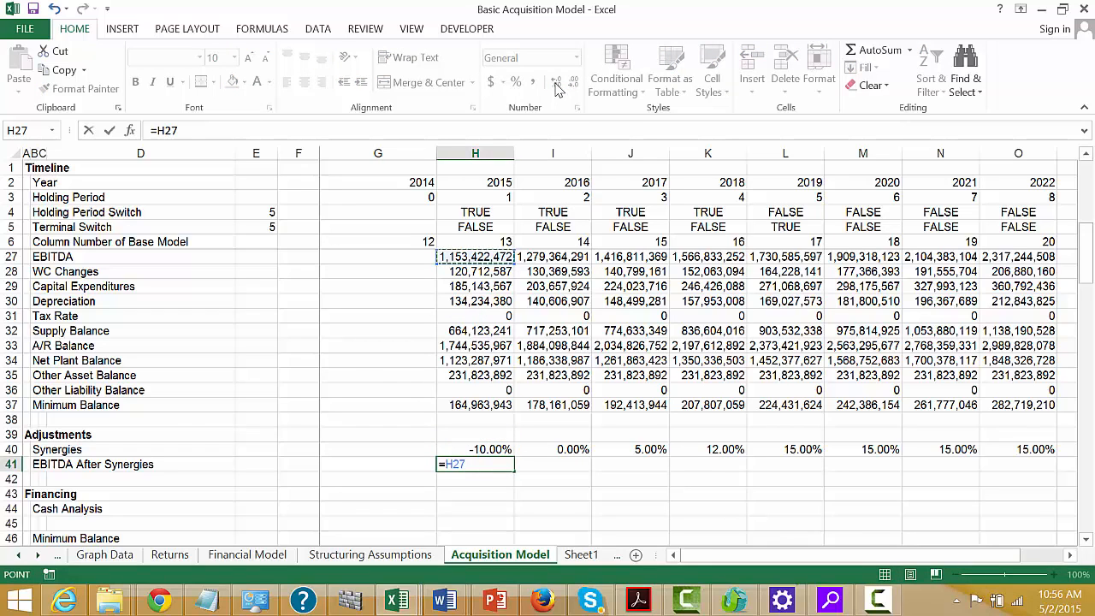
pyautogui.write('*(1+')
pyautogui.press('Up')
pyautogui.press('Return')
pyautogui.press('Return')
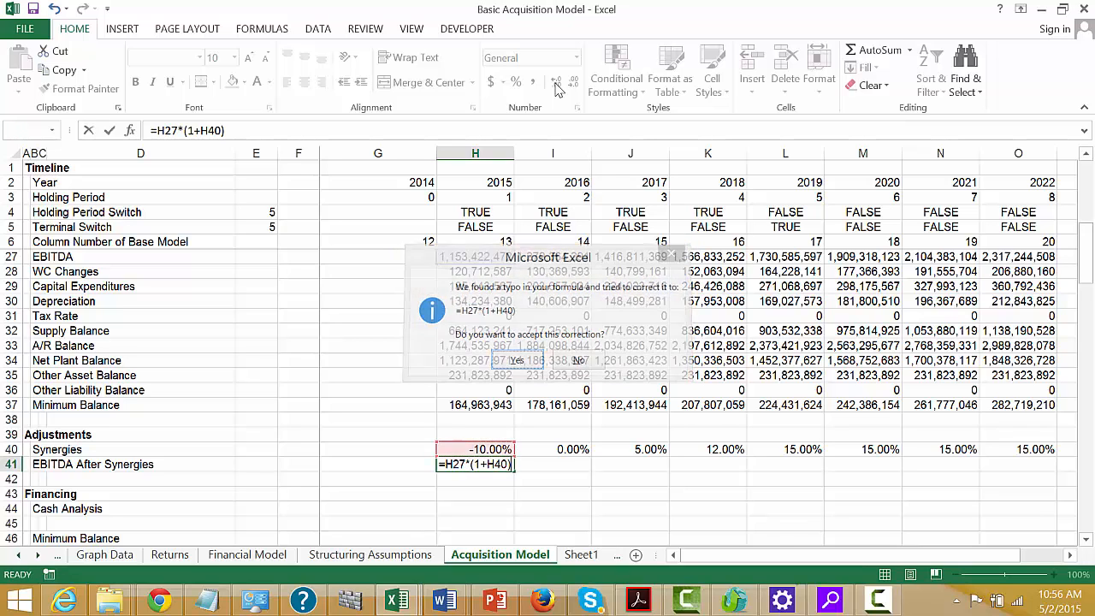
# - Format H41 as a number with thousands separators and no decimals, and copy the EBITDA After Synergies formula right through O41
pyautogui.click(556, 83)
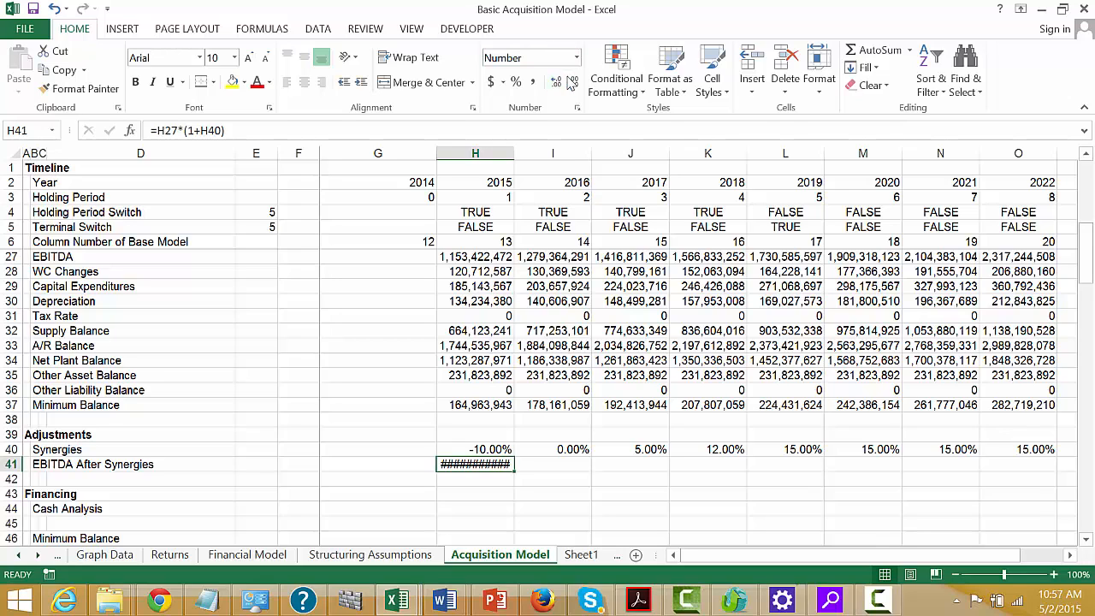
pyautogui.click(574, 89)
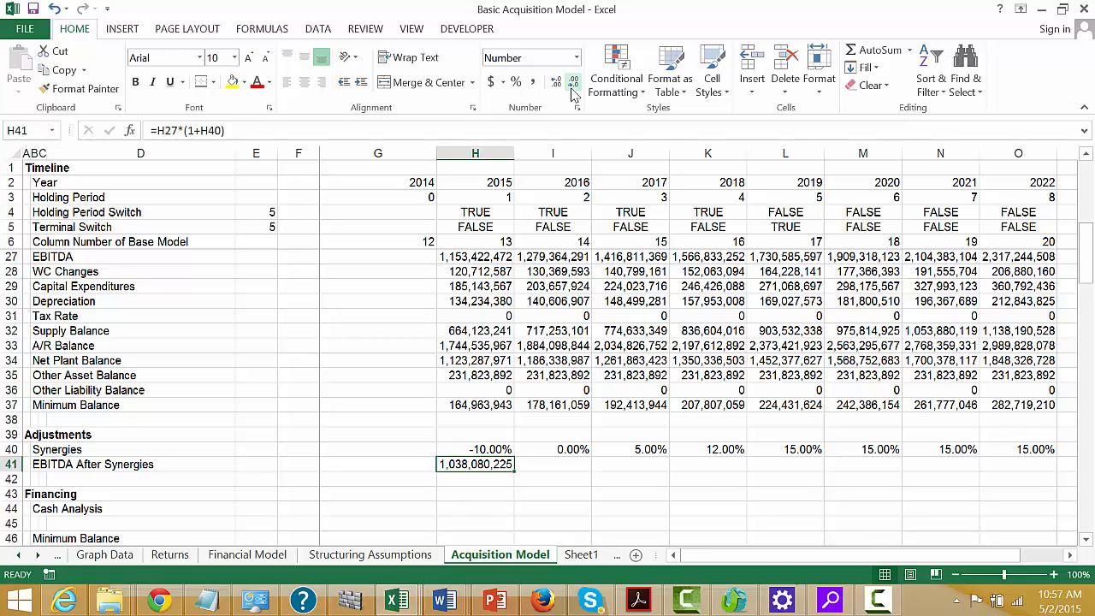
pyautogui.hotkey('shift', 'Right')
pyautogui.hotkey('shift', 'Right')
pyautogui.hotkey('shift', 'Right')
pyautogui.hotkey('shift', 'Right')
pyautogui.hotkey('shift', 'Right')
pyautogui.hotkey('shift', 'Right')
pyautogui.hotkey('shift', 'Right')
pyautogui.hotkey('ctrl', 'r')
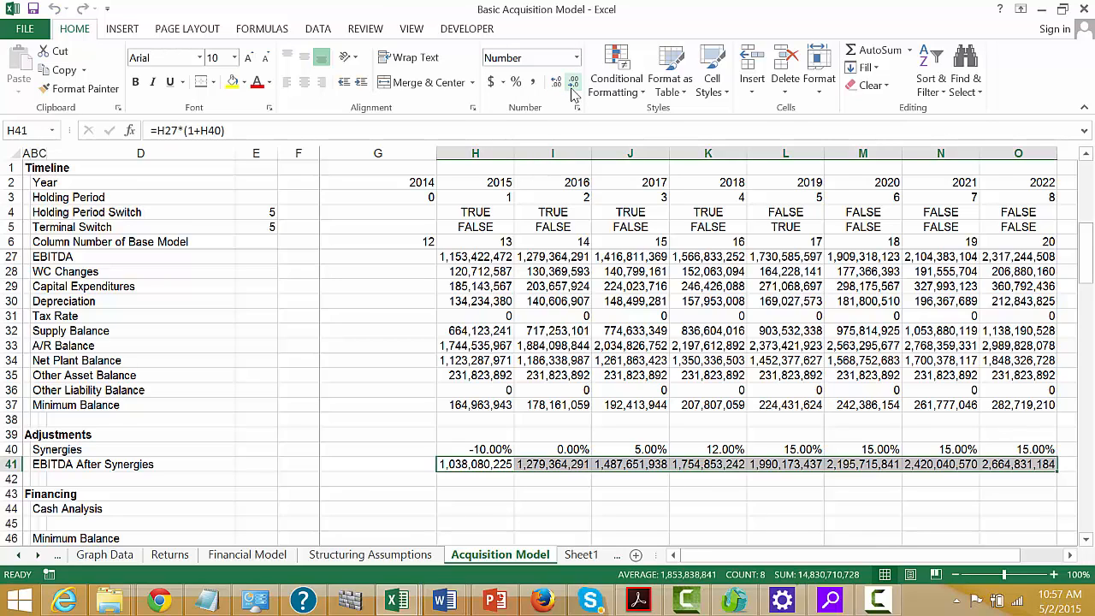
# - Link the 2015 Minimum Balance in the Cash Analysis (H46) to the transferred Minimum Balance with =H37
pyautogui.press('Down')
pyautogui.press('Down')
pyautogui.press('Down')
pyautogui.press('Left')
pyautogui.press('Left')
pyautogui.press('Left')
pyautogui.press('Left')
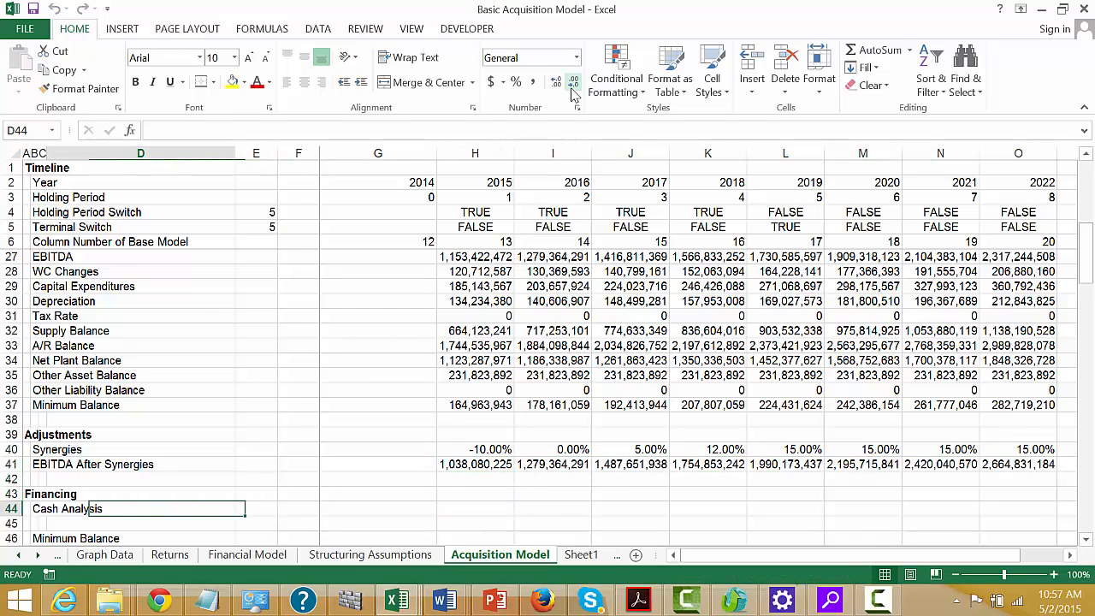
pyautogui.press('Down')
pyautogui.press('Left')
pyautogui.press('Left')
pyautogui.press('Left')
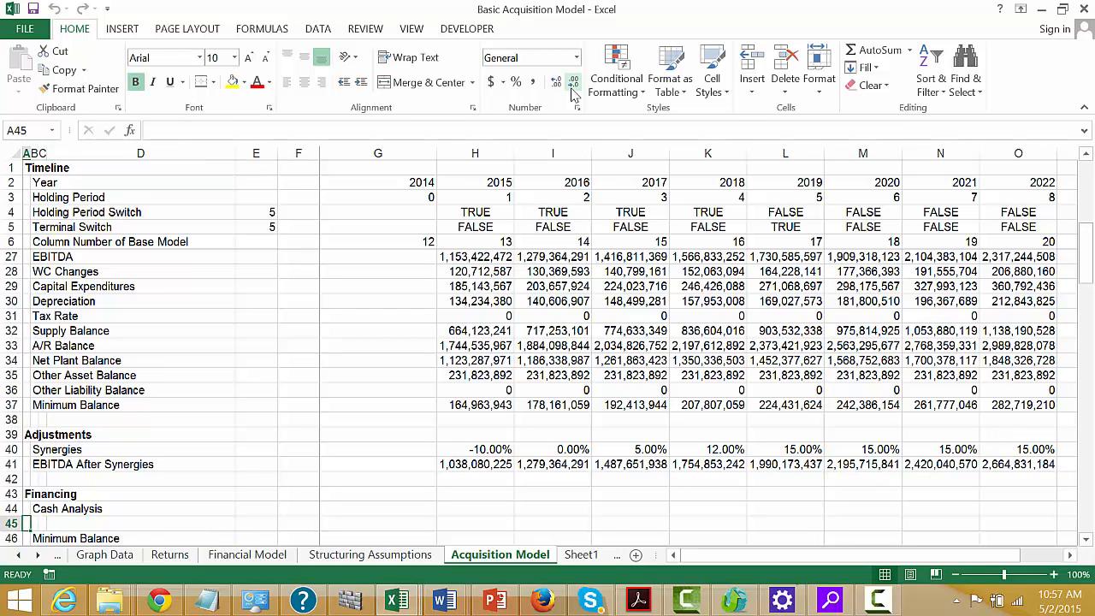
pyautogui.press('Down')
pyautogui.press('Down')
pyautogui.press('Down')
pyautogui.press('Down')
pyautogui.press('Up')
pyautogui.press('Up')
pyautogui.press('Up')
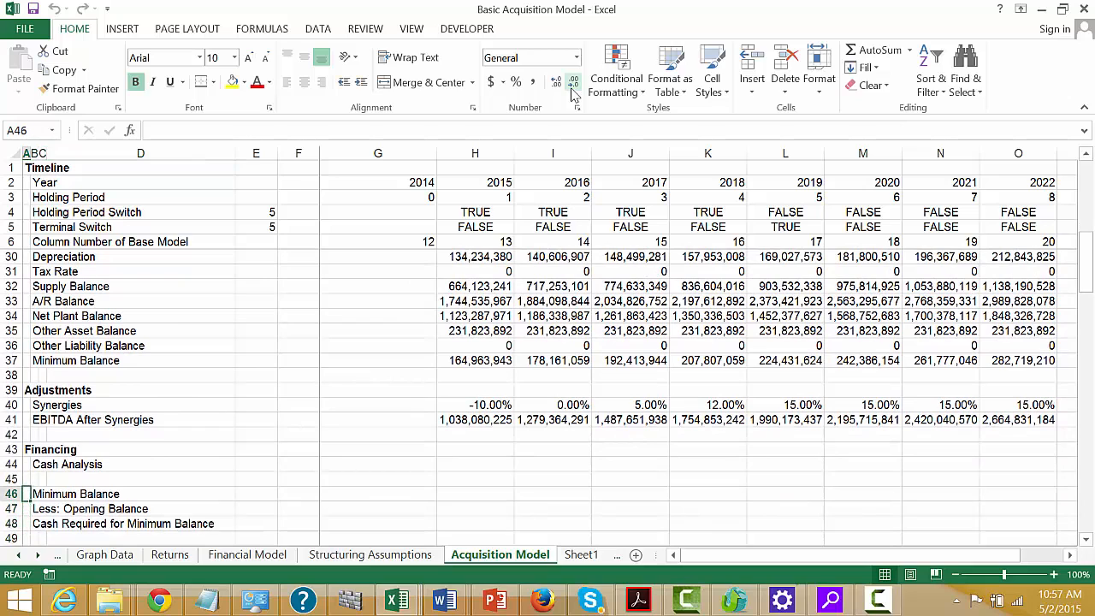
pyautogui.press('Right')
pyautogui.press('Right')
pyautogui.press('Right')
pyautogui.press('Right')
pyautogui.press('Right')
pyautogui.press('Right')
pyautogui.press('Right')
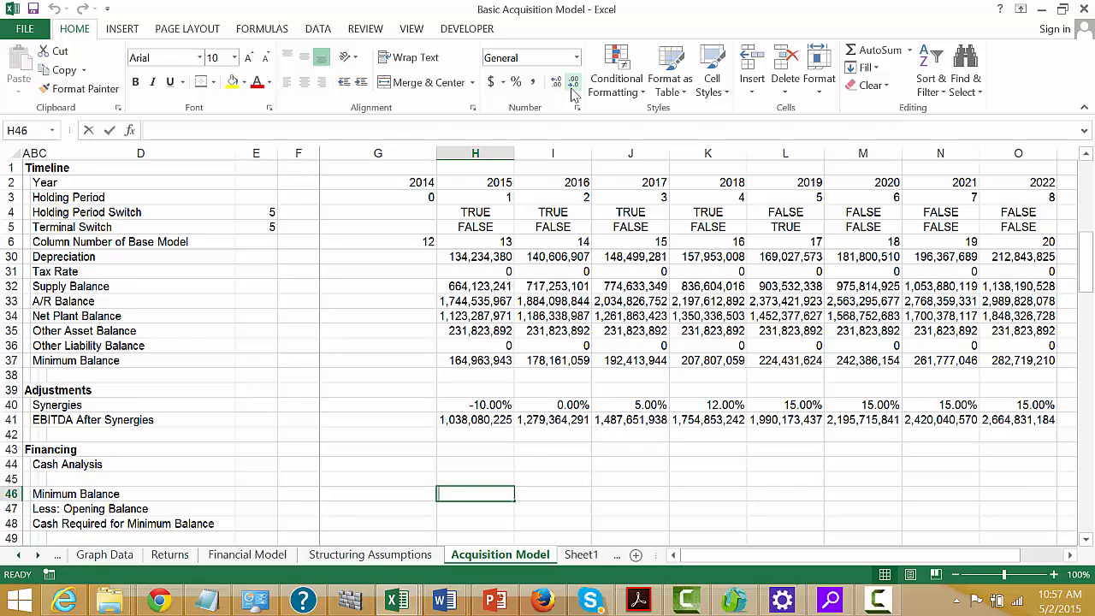
pyautogui.write('=')
pyautogui.press('Up')
pyautogui.press('Up')
pyautogui.press('Up')
pyautogui.press('Up')
pyautogui.press('Up')
pyautogui.press('Up')
pyautogui.press('Up')
pyautogui.press('Up')
pyautogui.press('Up')
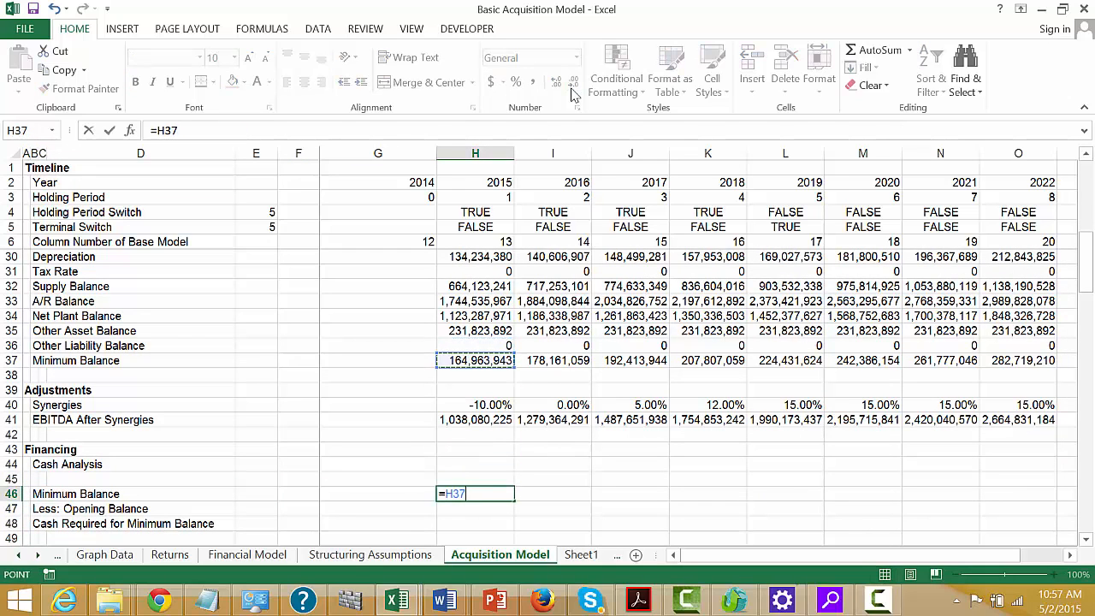
pyautogui.press('Return')
# - Set the 2015 Less: Opening Balance in H47 to reference the Opening Balance row with =H50
pyautogui.write('=')
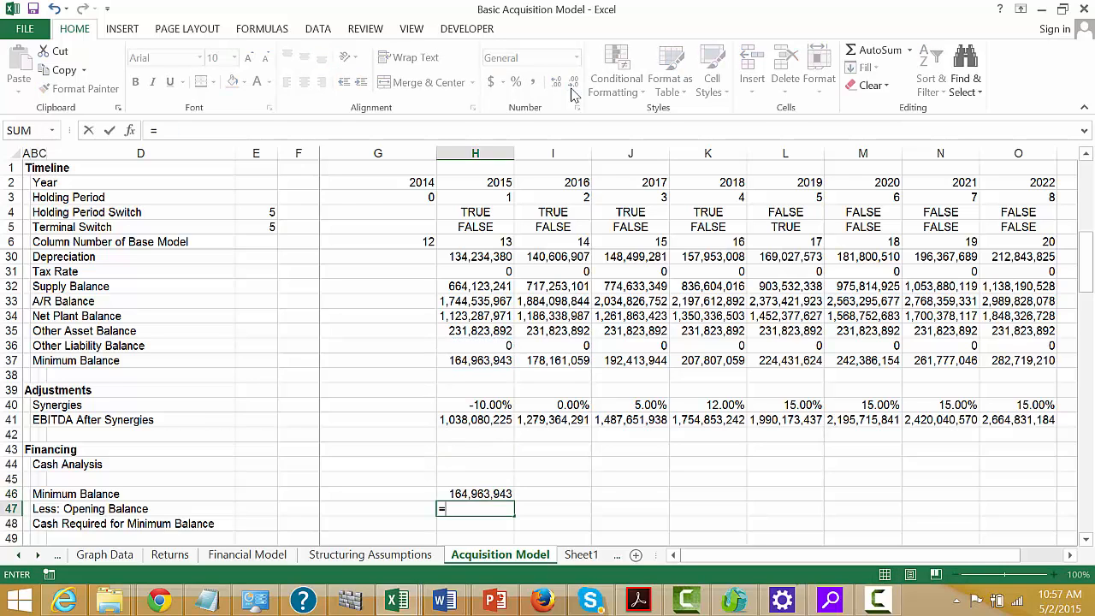
pyautogui.press('Down')
pyautogui.press('Down')
pyautogui.press('Down')
pyautogui.press('Return')
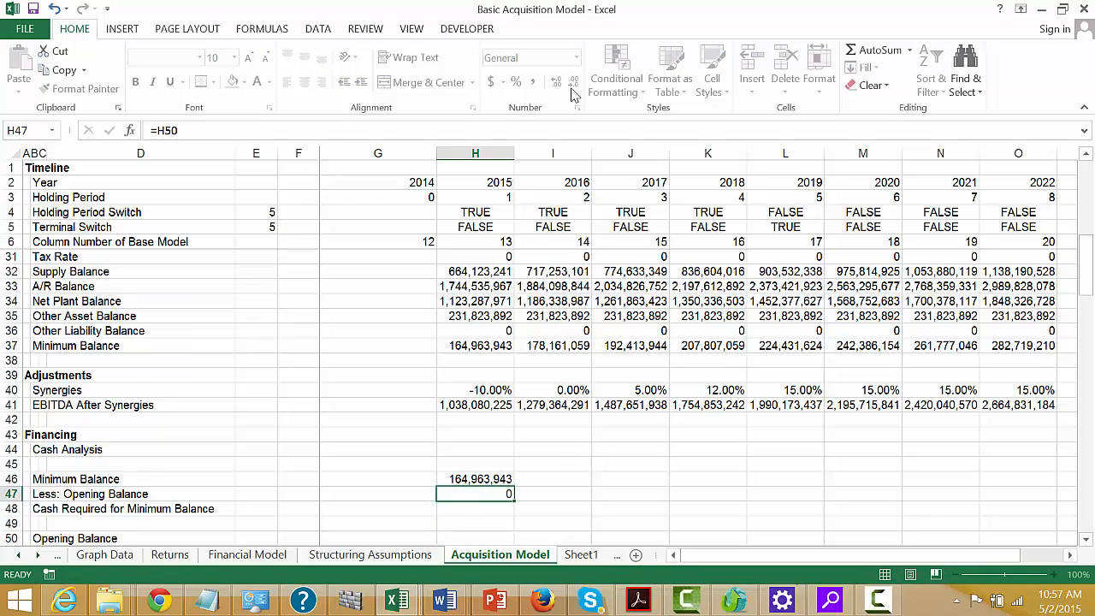
# - Calculate the 2015 Cash Required for Minimum Balance in H48 as minimum balance less opening balance, =H46-H47
pyautogui.write('=')
pyautogui.press('Up')
pyautogui.press('Up')
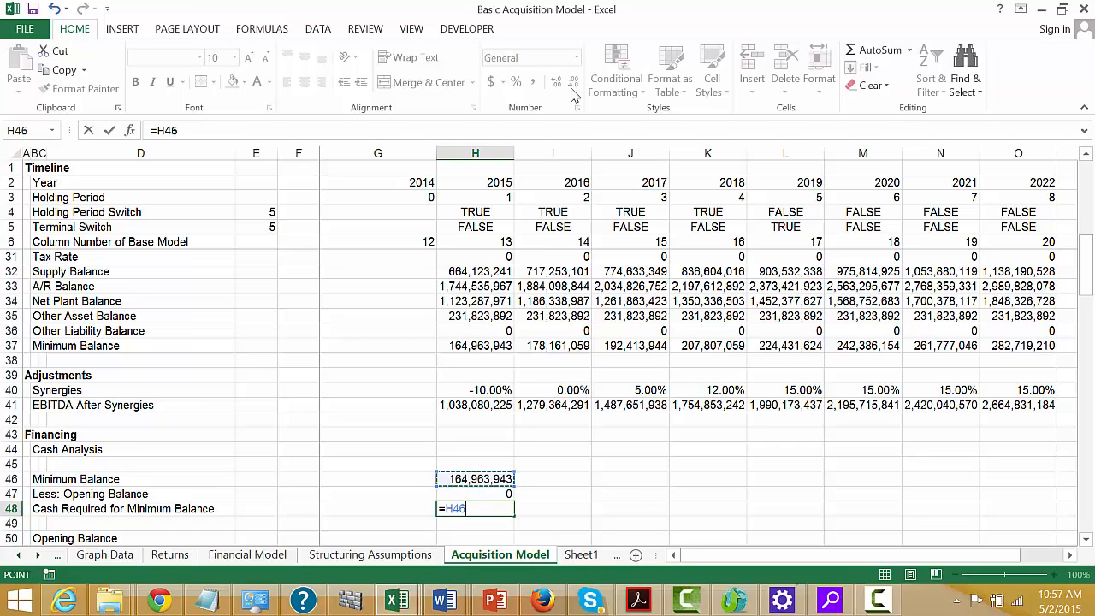
pyautogui.write('-')
pyautogui.press('Up')
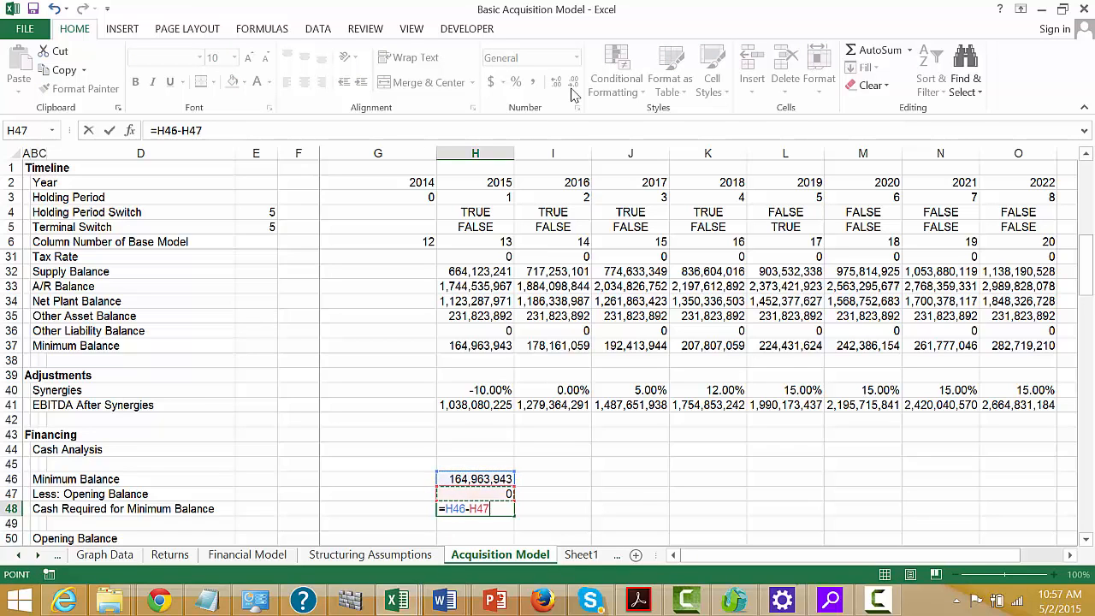
pyautogui.press('Return')
pyautogui.press('Down')
pyautogui.press('Down')
pyautogui.press('Down')
pyautogui.press('Up')
pyautogui.press('Up')
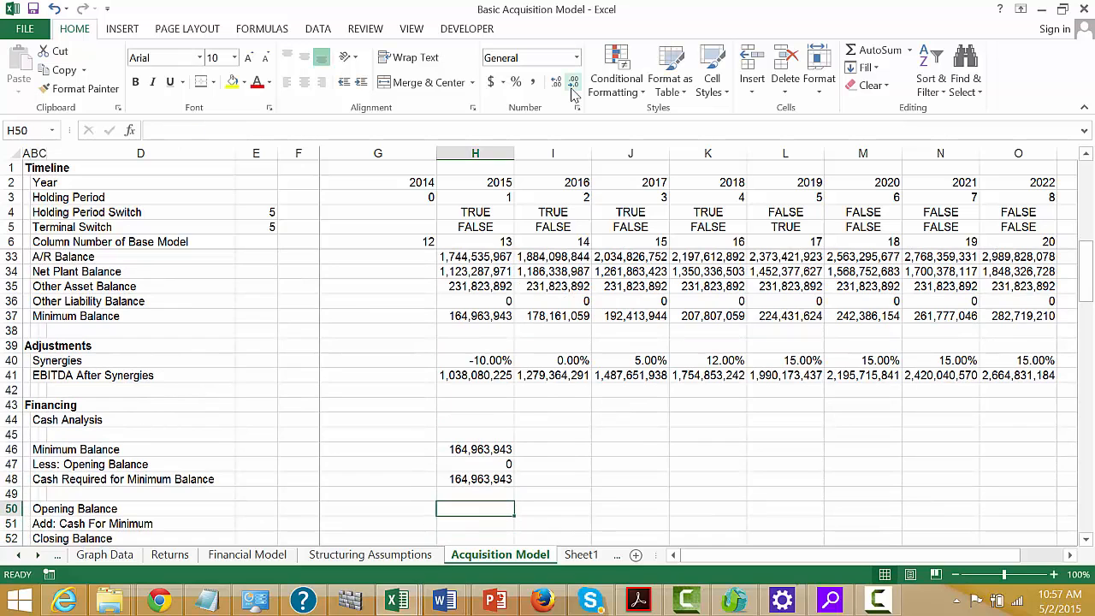
pyautogui.press('Down')
pyautogui.press('Down')
pyautogui.write('=')
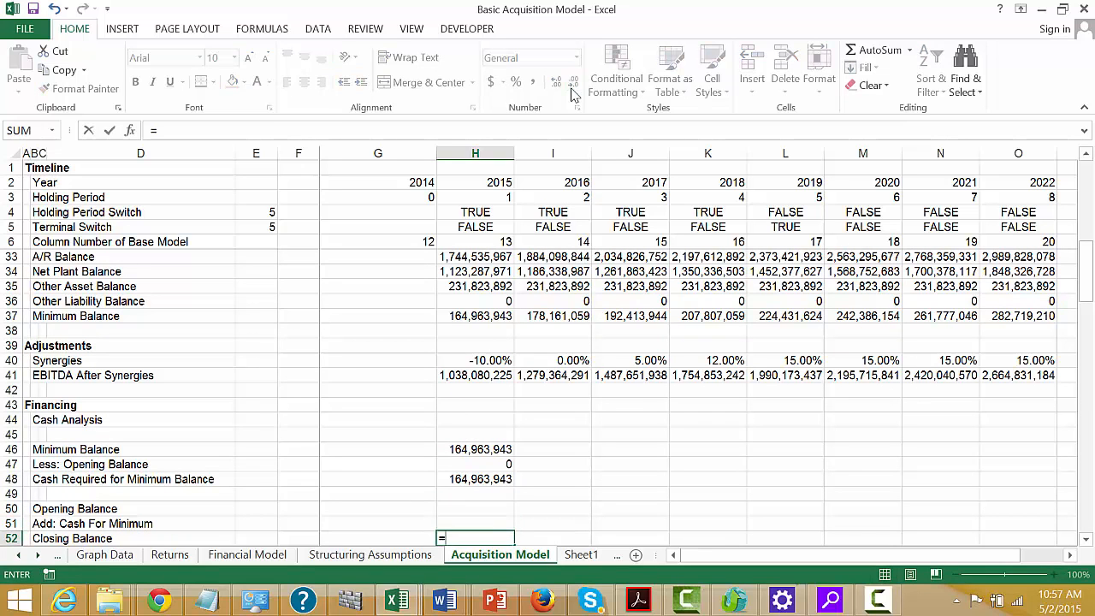
pyautogui.press('Up')
pyautogui.press('Up')
pyautogui.press('Up')
pyautogui.press('Up')
pyautogui.press('Up')
pyautogui.press('Up')
pyautogui.press('Up')
pyautogui.press('Up')
pyautogui.press('Up')
pyautogui.press('Up')
pyautogui.press('Up')
pyautogui.press('Up')
pyautogui.press('Up')
pyautogui.press('Up')
pyautogui.press('Up')
pyautogui.press('Up')
pyautogui.press('Up')
pyautogui.press('Up')
pyautogui.press('Up')
pyautogui.press('Up')
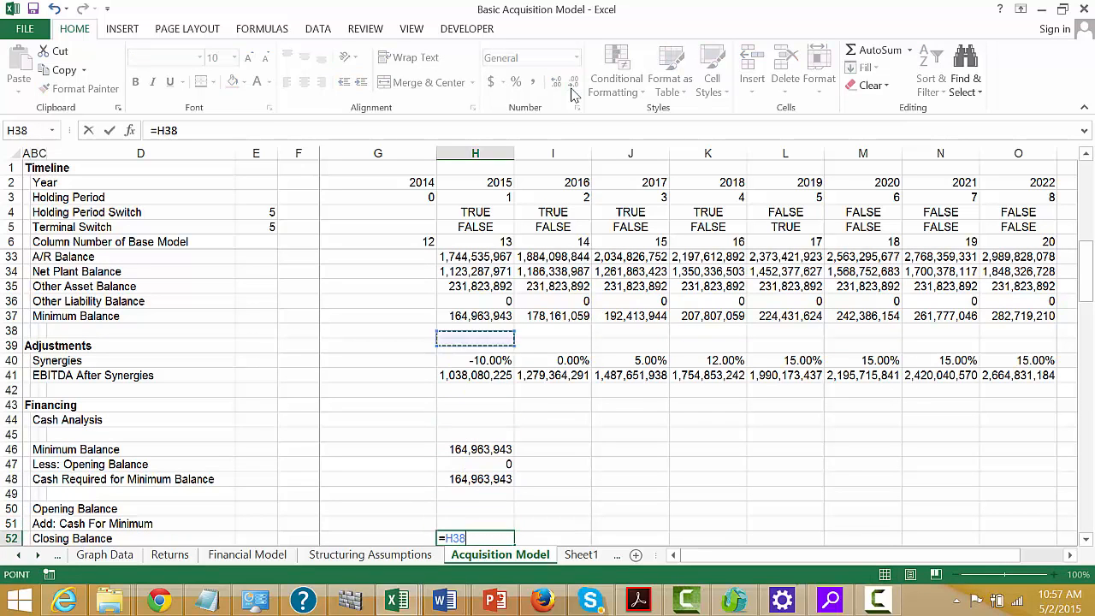
pyautogui.press('Up')
pyautogui.press('Up')
pyautogui.press('Up')
pyautogui.press('Up')
pyautogui.press('Up')
pyautogui.press('Up')
pyautogui.press('Down')
pyautogui.press('Down')
pyautogui.press('Down')
pyautogui.press('Down')
pyautogui.press('Down')
pyautogui.press('Down')
pyautogui.press('Down')
pyautogui.press('Down')
pyautogui.press('Down')
pyautogui.press('Down')
pyautogui.press('Down')
pyautogui.press('Down')
pyautogui.press('Down')
pyautogui.press('Down')
pyautogui.press('Down')
pyautogui.press('Down')
pyautogui.press('Down')
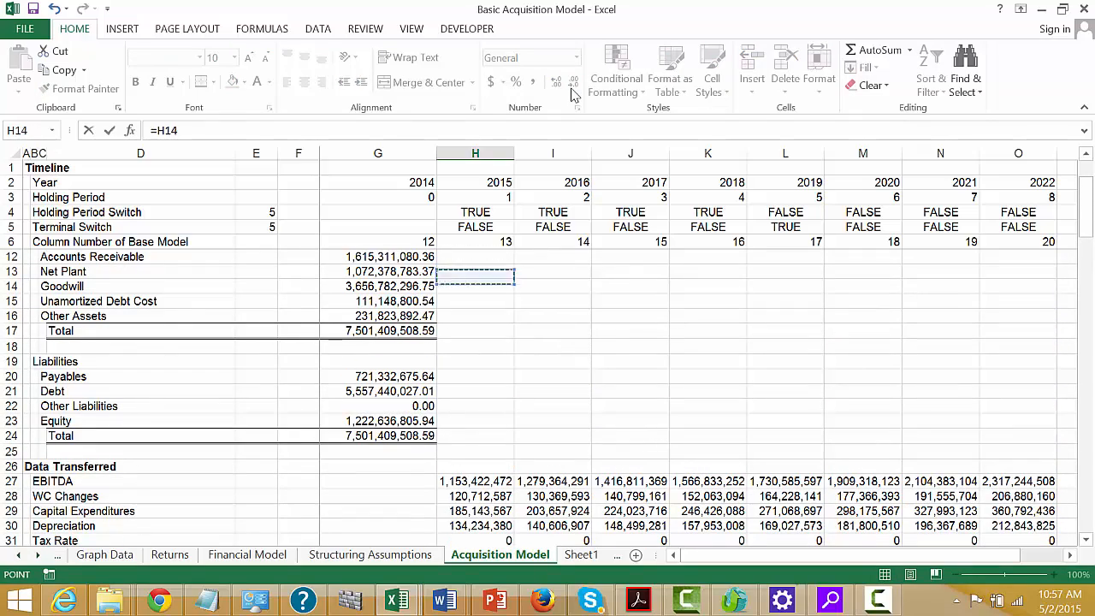
pyautogui.press('Escape')
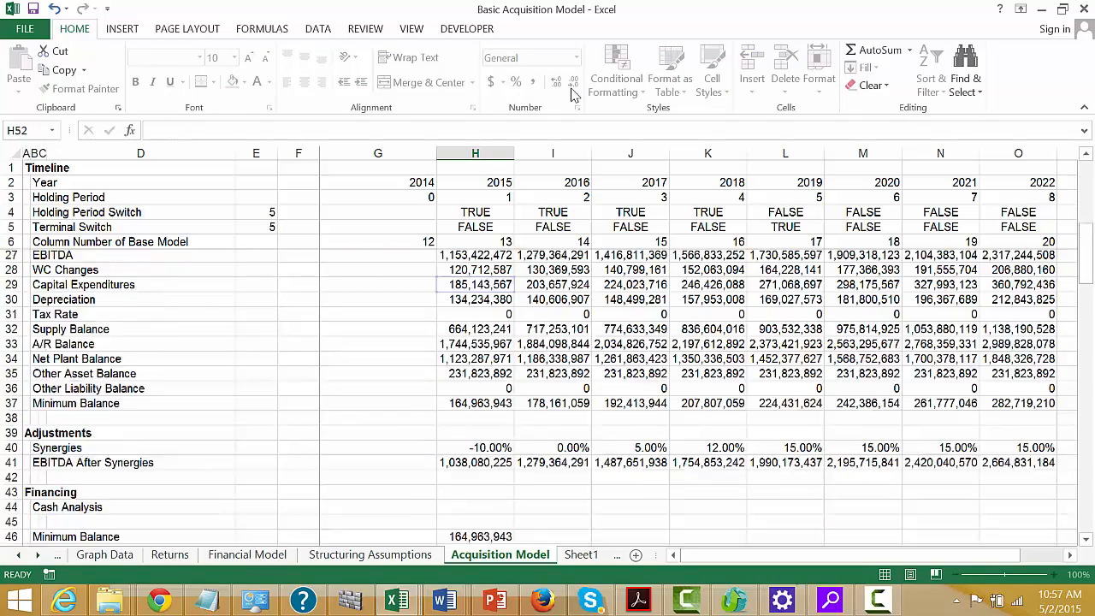
# - Link the 2014 Closing Balance in G52 to the pro-forma balance sheet's Cash Balance with =G10
pyautogui.press('Left')
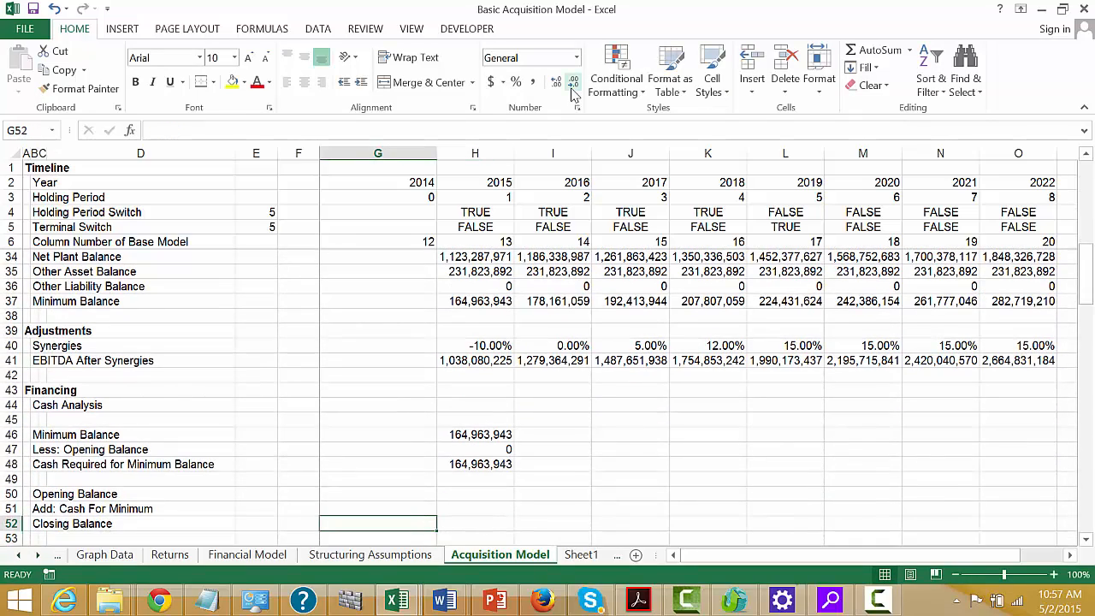
pyautogui.write('=')
pyautogui.press('Up')
pyautogui.press('Up')
pyautogui.press('Up')
pyautogui.press('Up')
pyautogui.press('Up')
pyautogui.press('Up')
pyautogui.press('Up')
pyautogui.press('Up')
pyautogui.press('Up')
pyautogui.press('Up')
pyautogui.press('Up')
pyautogui.press('Up')
pyautogui.press('Up')
pyautogui.press('Up')
pyautogui.press('Up')
pyautogui.press('Up')
pyautogui.press('Up')
pyautogui.press('Up')
pyautogui.press('Up')
pyautogui.press('Up')
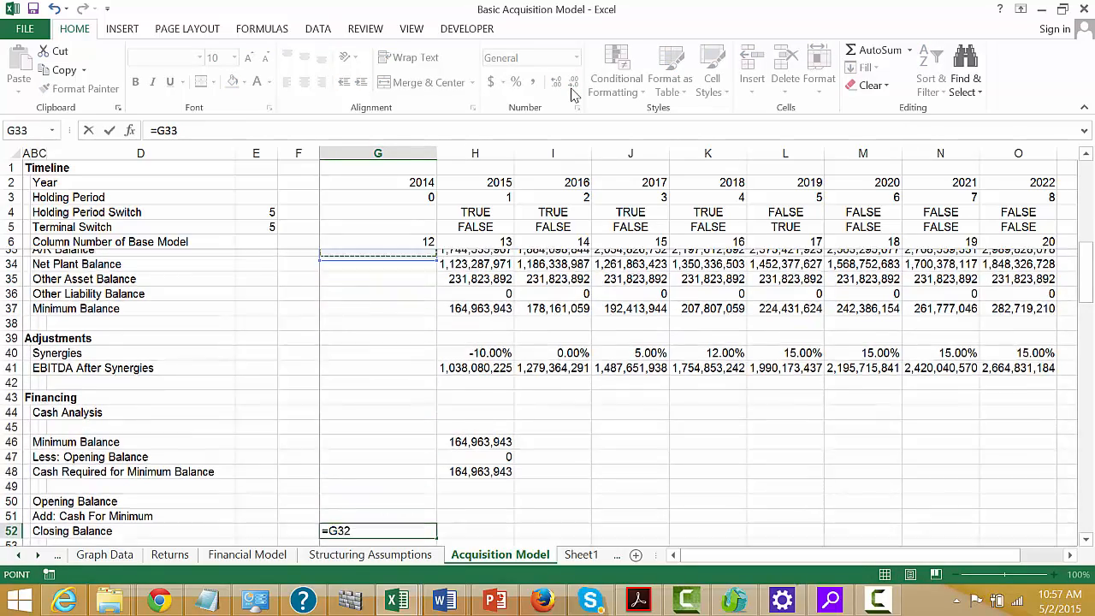
pyautogui.press('Up')
pyautogui.press('Up')
pyautogui.press('Up')
pyautogui.press('Up')
pyautogui.press('Up')
pyautogui.press('Up')
pyautogui.press('Up')
pyautogui.press('Up')
pyautogui.press('Up')
pyautogui.press('Up')
pyautogui.press('Up')
pyautogui.press('Up')
pyautogui.press('Up')
pyautogui.press('Up')
pyautogui.press('Up')
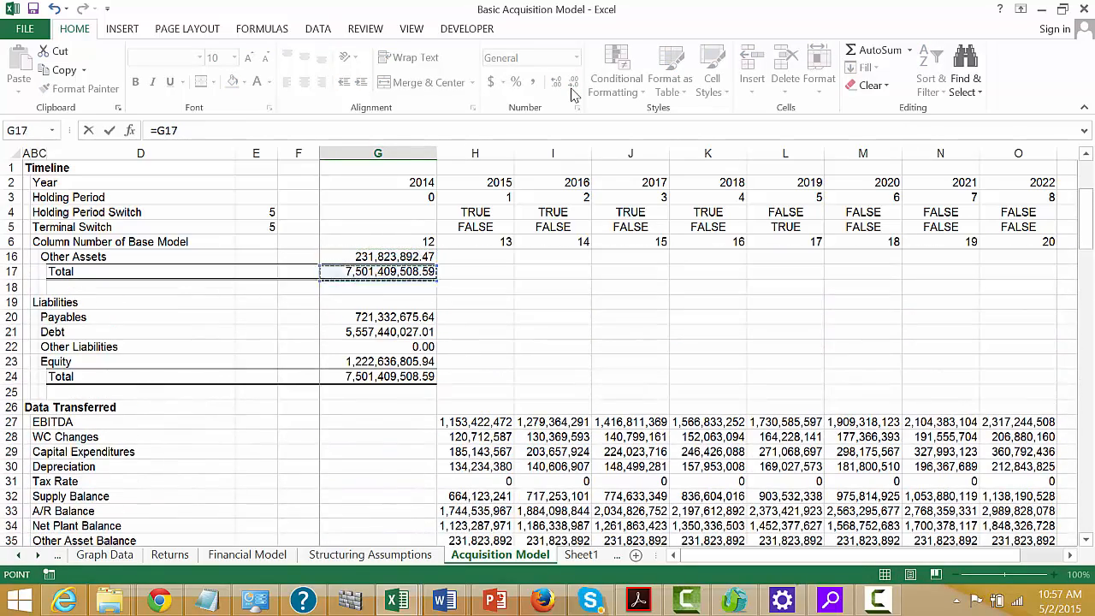
pyautogui.press('Up')
pyautogui.press('Up')
pyautogui.press('Up')
pyautogui.press('Up')
pyautogui.press('Up')
pyautogui.press('Up')
pyautogui.press('Up')
pyautogui.press('Up')
pyautogui.press('Up')
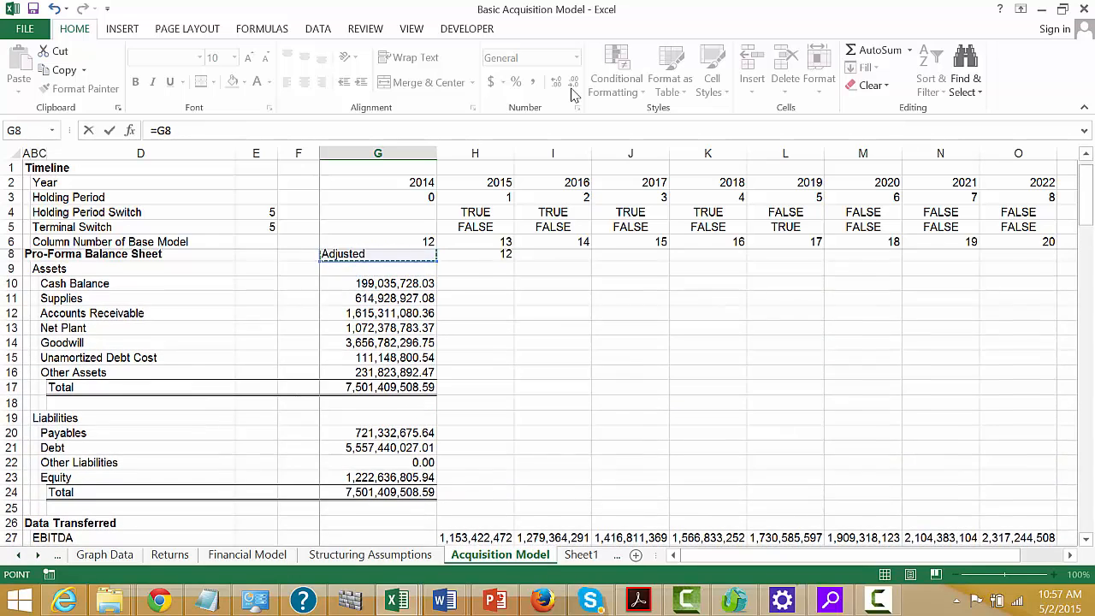
pyautogui.press('Down')
pyautogui.press('Down')
pyautogui.hotkey('ctrl', 'Return')
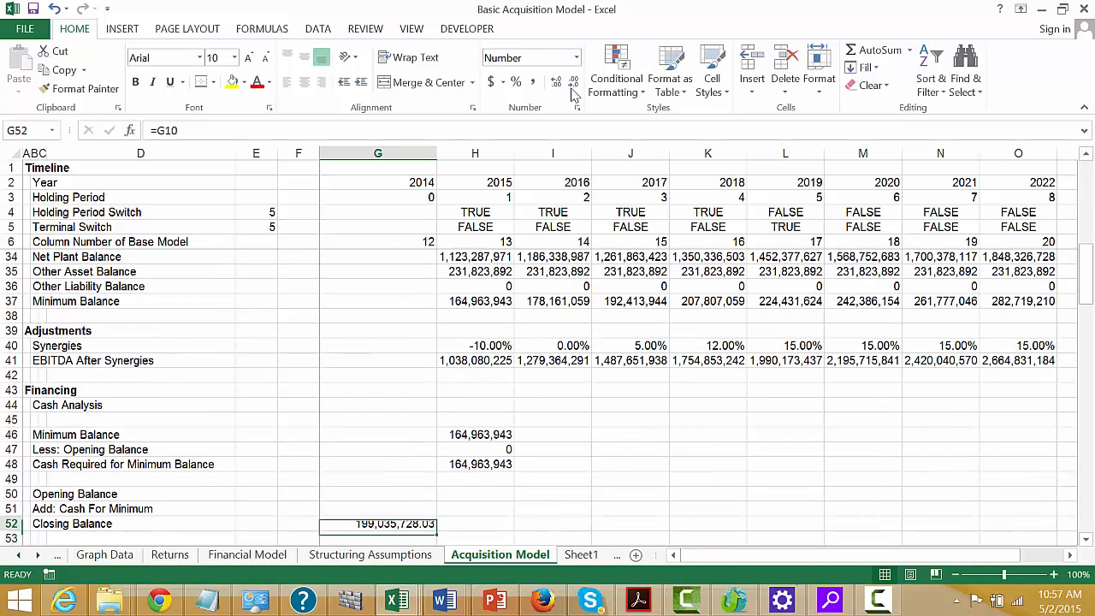
# - Set the 2015 Opening Balance in H50 to the prior year's Closing Balance with =G52
pyautogui.press('Up')
pyautogui.press('Up')
pyautogui.press('Right')
pyautogui.write('=')
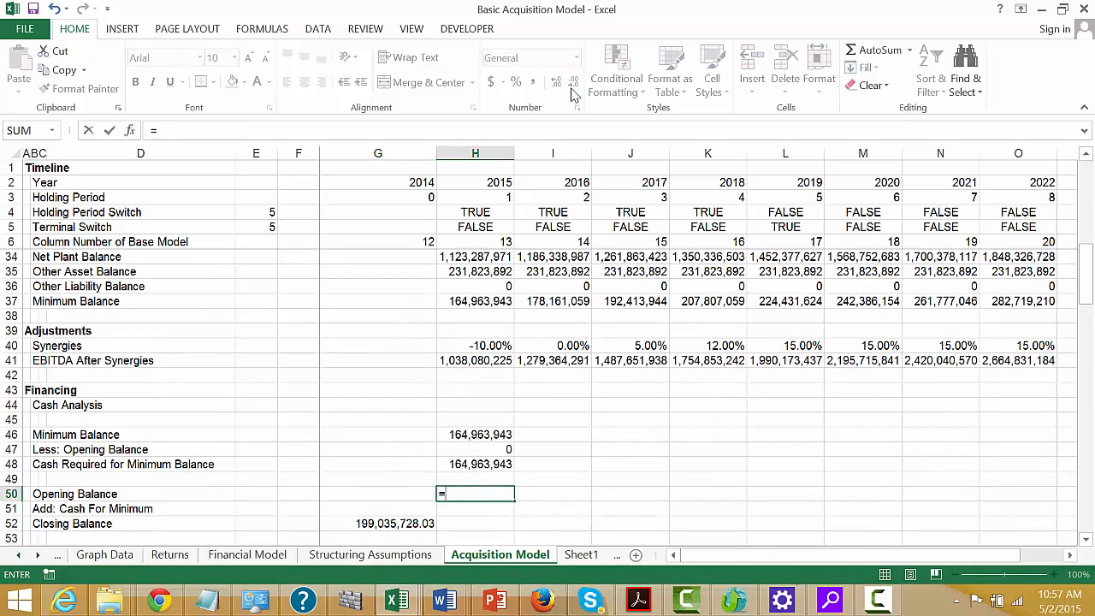
pyautogui.press('Down')
pyautogui.press('Down')
pyautogui.press('Left')
pyautogui.press('Return')
pyautogui.press('Up')
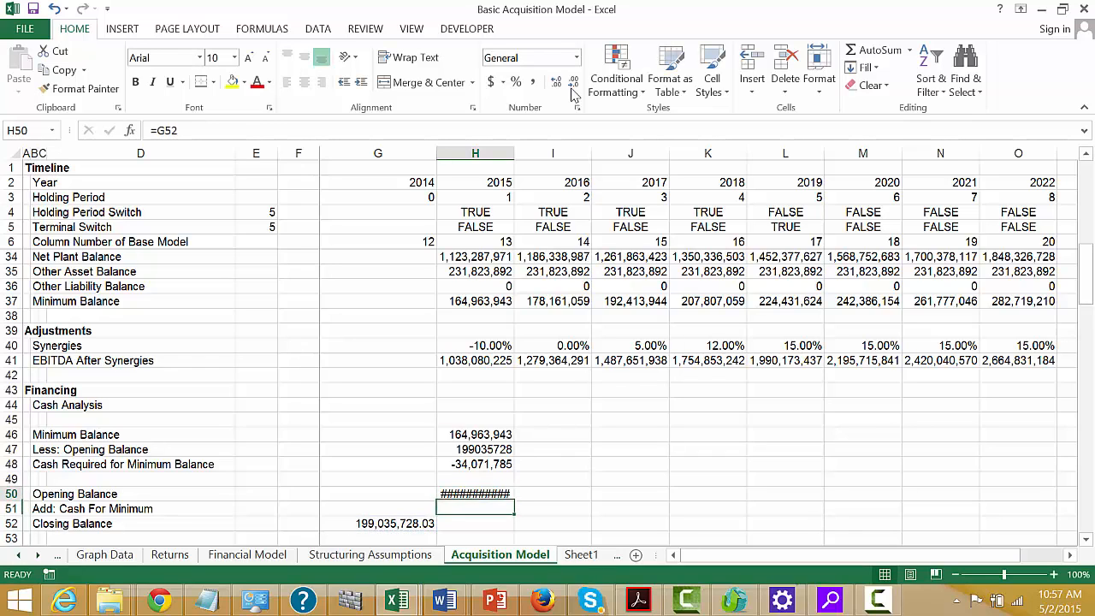
pyautogui.click(572, 88)
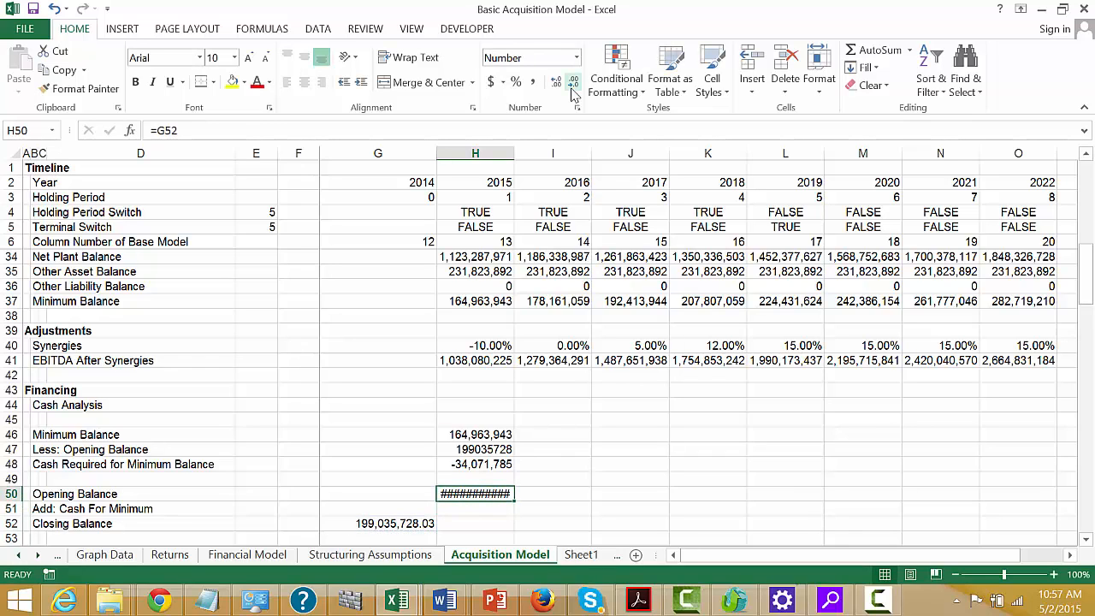
# - Widen columns G through O of the acquisition model together so the decimal cash balances fit
pyautogui.press('Left')
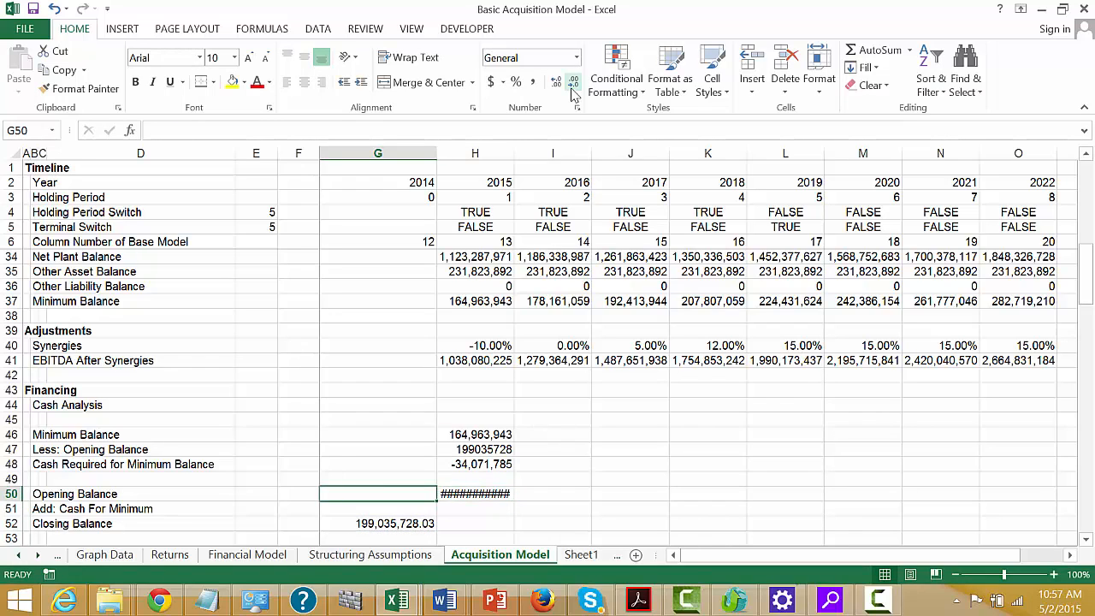
pyautogui.moveTo(369, 154); pyautogui.dragTo(1044, 219)
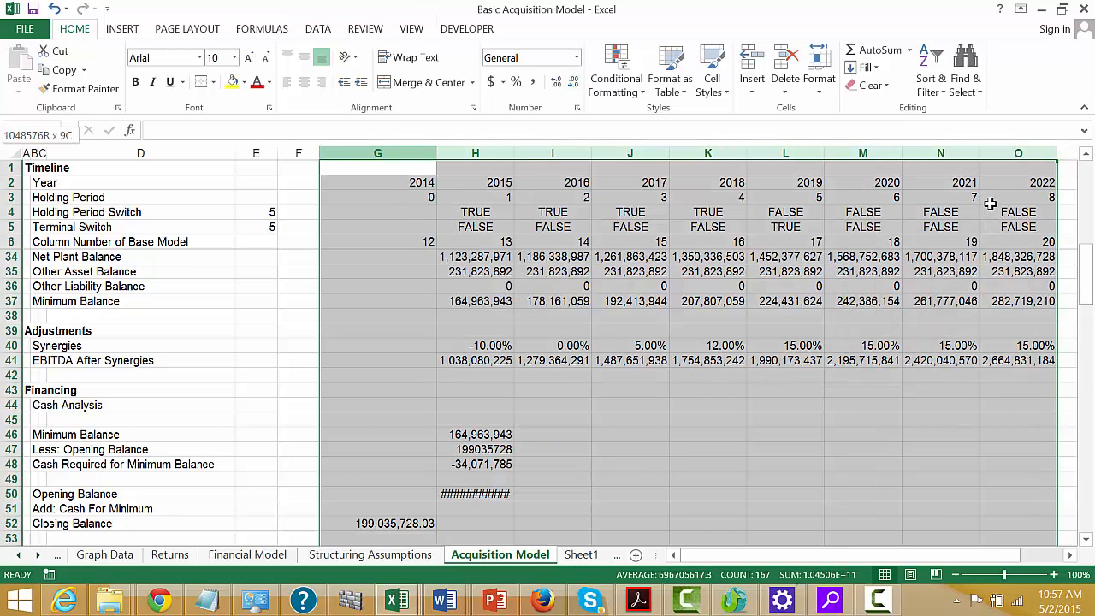
pyautogui.moveTo(438, 149); pyautogui.dragTo(425, 150)
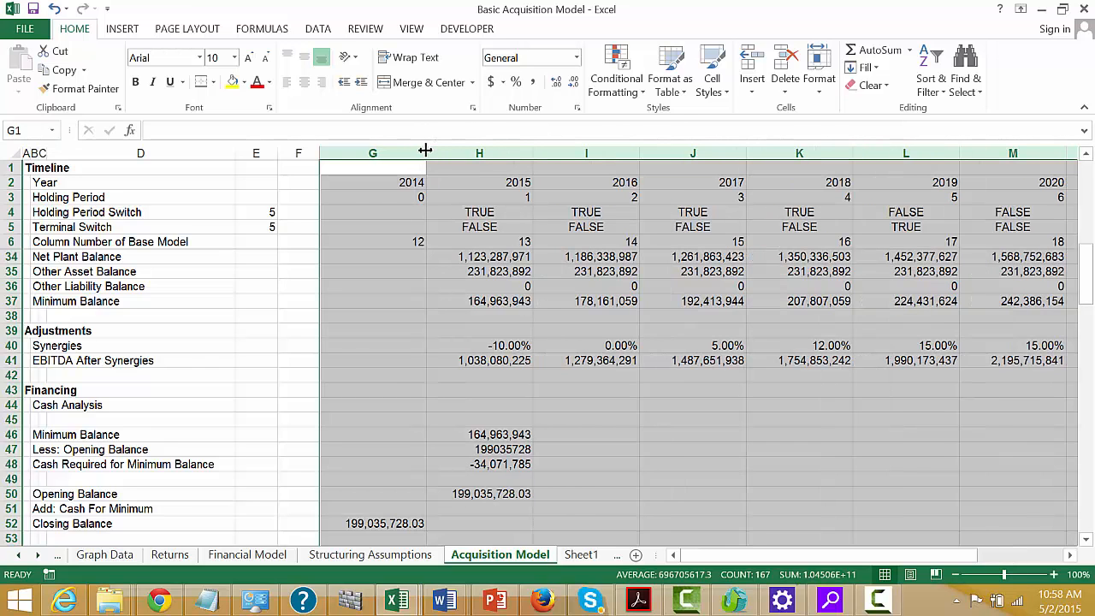
pyautogui.press('Down')
pyautogui.press('Down')
pyautogui.press('Down')
pyautogui.press('Down')
pyautogui.press('Down')
pyautogui.press('Down')
pyautogui.press('Down')
pyautogui.press('Down')
pyautogui.press('Down')
pyautogui.press('Down')
pyautogui.press('Down')
pyautogui.press('Down')
pyautogui.press('Down')
pyautogui.press('Down')
pyautogui.press('Down')
pyautogui.press('Down')
pyautogui.press('Down')
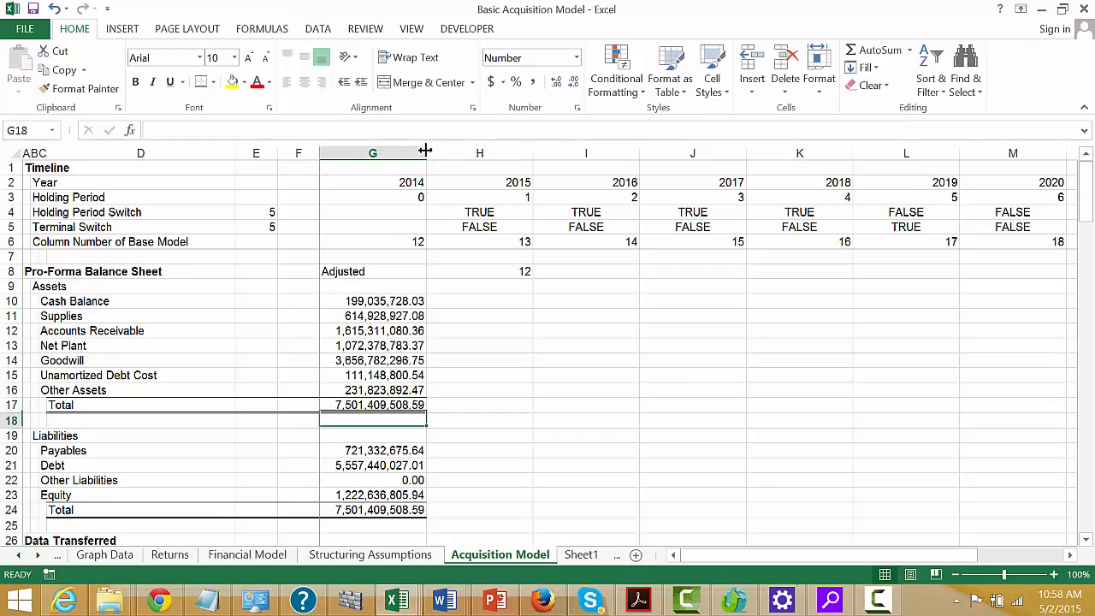
pyautogui.press('Down')
pyautogui.press('Down')
pyautogui.press('Down')
pyautogui.press('Down')
pyautogui.press('Down')
pyautogui.press('Down')
pyautogui.press('Down')
pyautogui.press('Down')
pyautogui.press('Down')
pyautogui.press('Down')
pyautogui.press('Down')
pyautogui.press('Down')
pyautogui.press('Down')
pyautogui.press('Down')
pyautogui.press('Down')
pyautogui.press('Down')
pyautogui.press('Down')
pyautogui.press('Down')
pyautogui.press('Down')
pyautogui.press('Down')
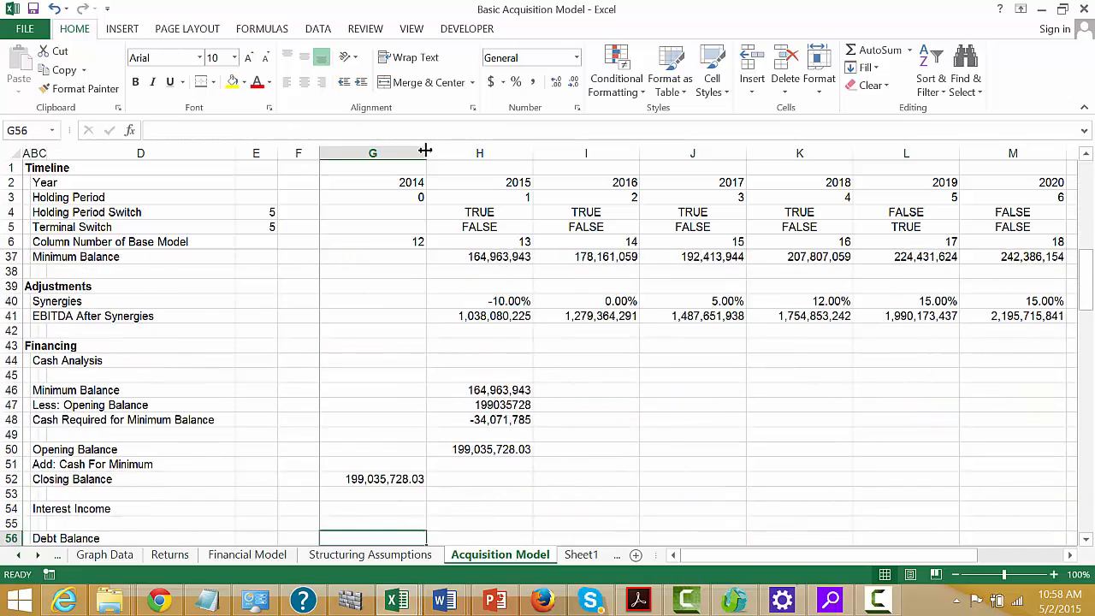
pyautogui.press('Down')
pyautogui.press('Down')
pyautogui.press('Down')
pyautogui.press('Down')
pyautogui.press('Down')
pyautogui.press('Down')
pyautogui.press('Up')
pyautogui.press('Up')
pyautogui.press('Up')
pyautogui.press('Up')
pyautogui.press('Up')
pyautogui.press('Up')
pyautogui.press('Up')
pyautogui.press('Up')
pyautogui.press('Up')
pyautogui.press('Up')
pyautogui.press('Up')
pyautogui.press('Up')
pyautogui.press('Down')
pyautogui.press('Right')
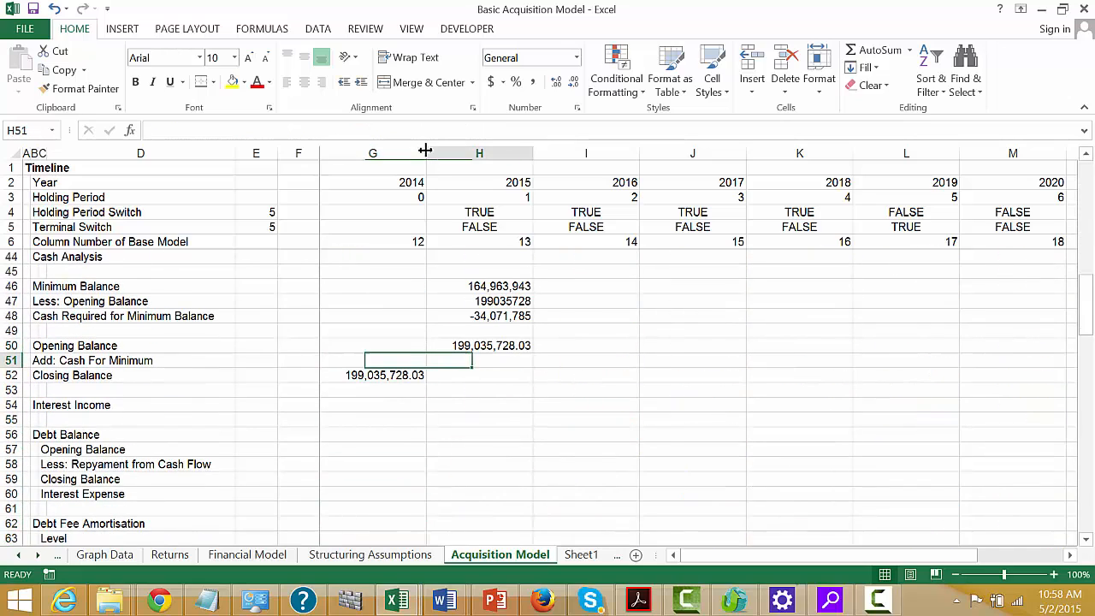
pyautogui.write('=')
pyautogui.press('Up')
pyautogui.press('Up')
pyautogui.press('Up')
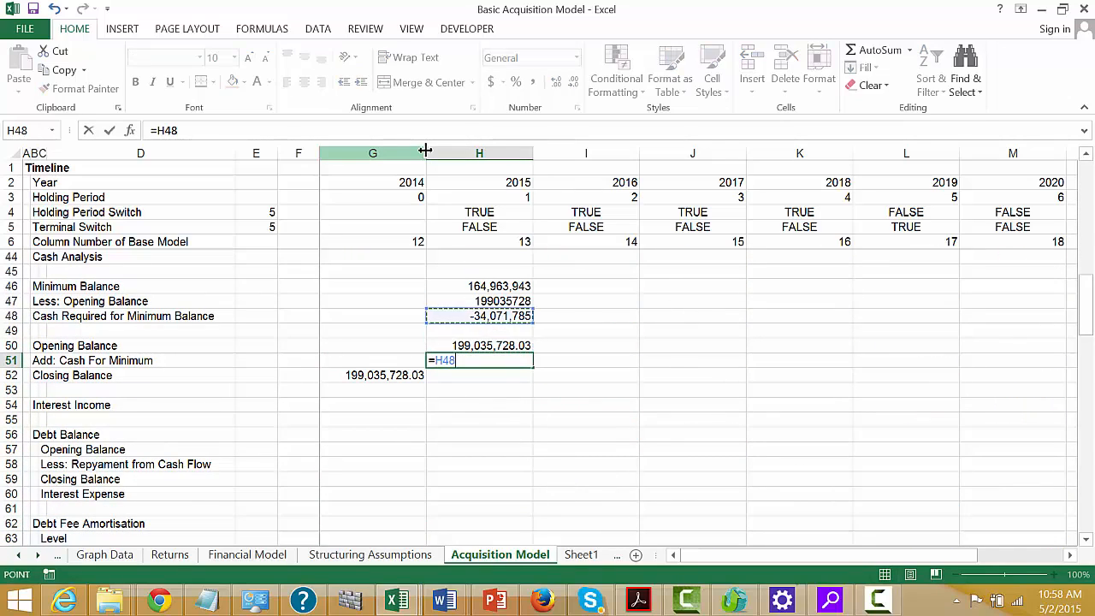
pyautogui.press('Escape')
# - Calculate the 2015 Closing Balance in H52 as opening balance plus cash for minimum, =H50+H51
pyautogui.press('Down')
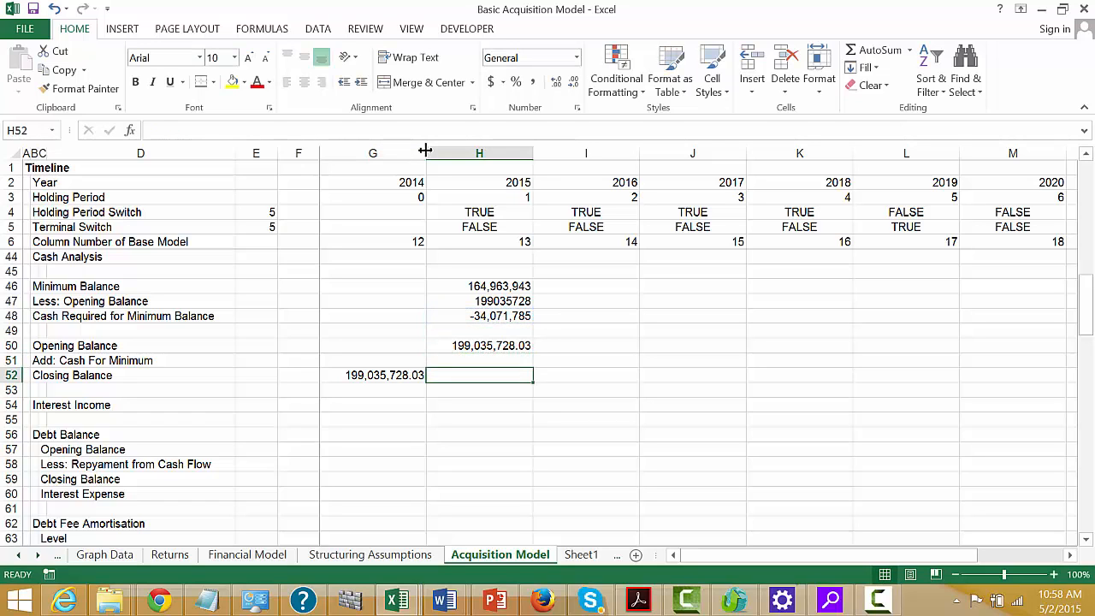
pyautogui.write('=')
pyautogui.press('Up')
pyautogui.press('Up')
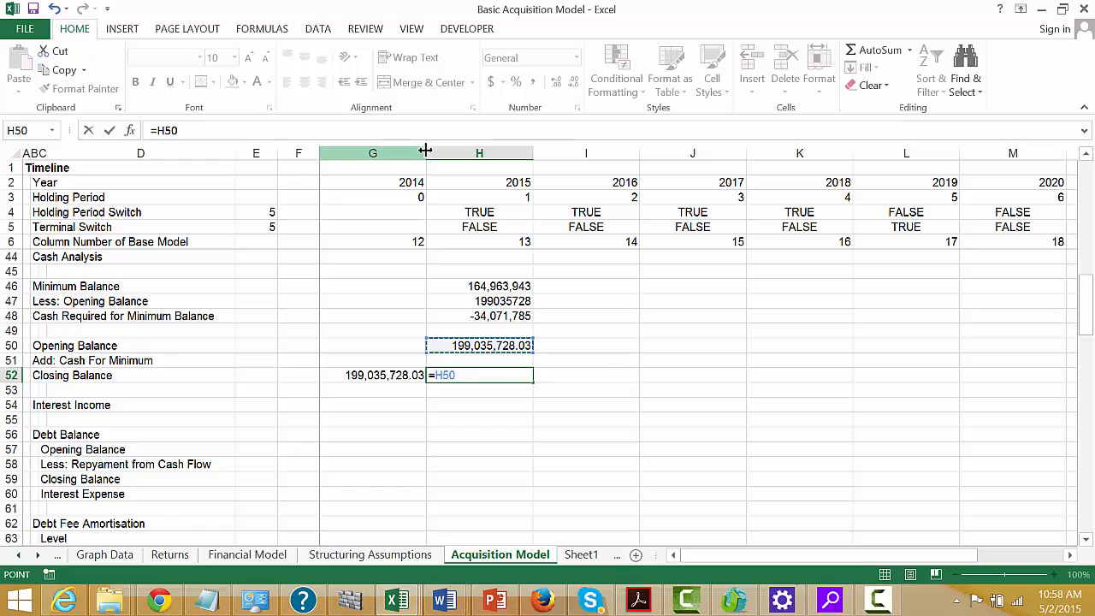
pyautogui.write('+')
pyautogui.press('Up')
pyautogui.press('Return')
pyautogui.press('Down')
pyautogui.press('Down')
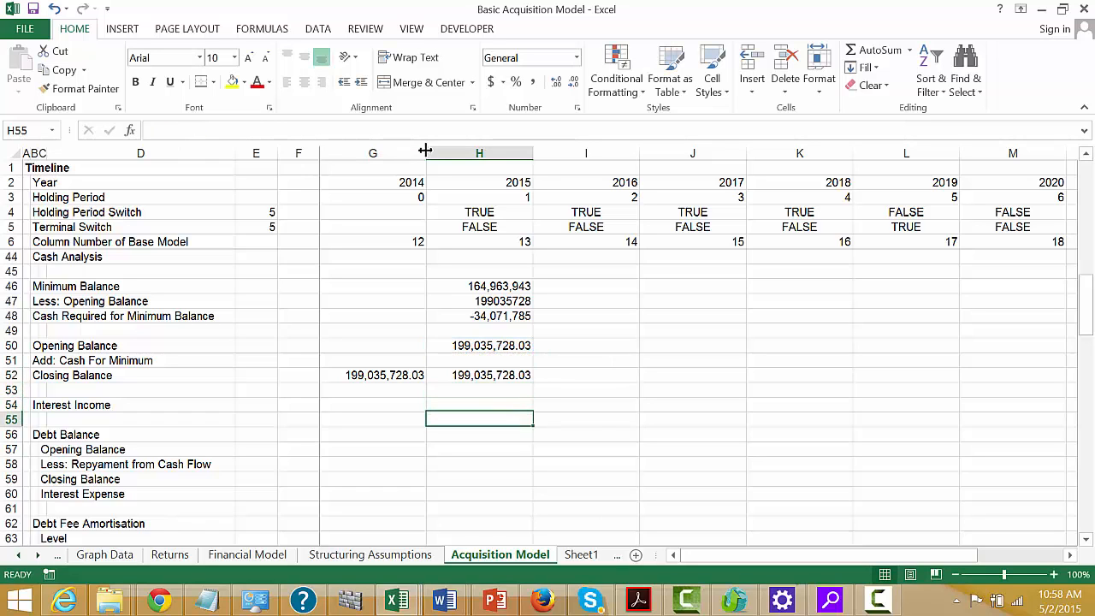
pyautogui.press('Up')
pyautogui.press('Left')
pyautogui.press('Left')
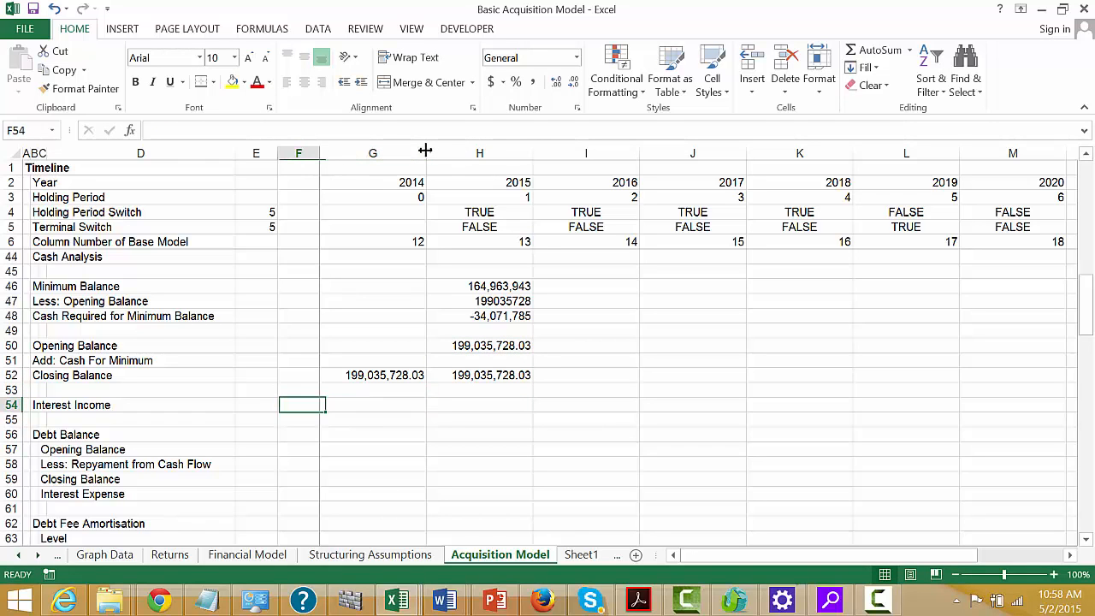
pyautogui.write('=')
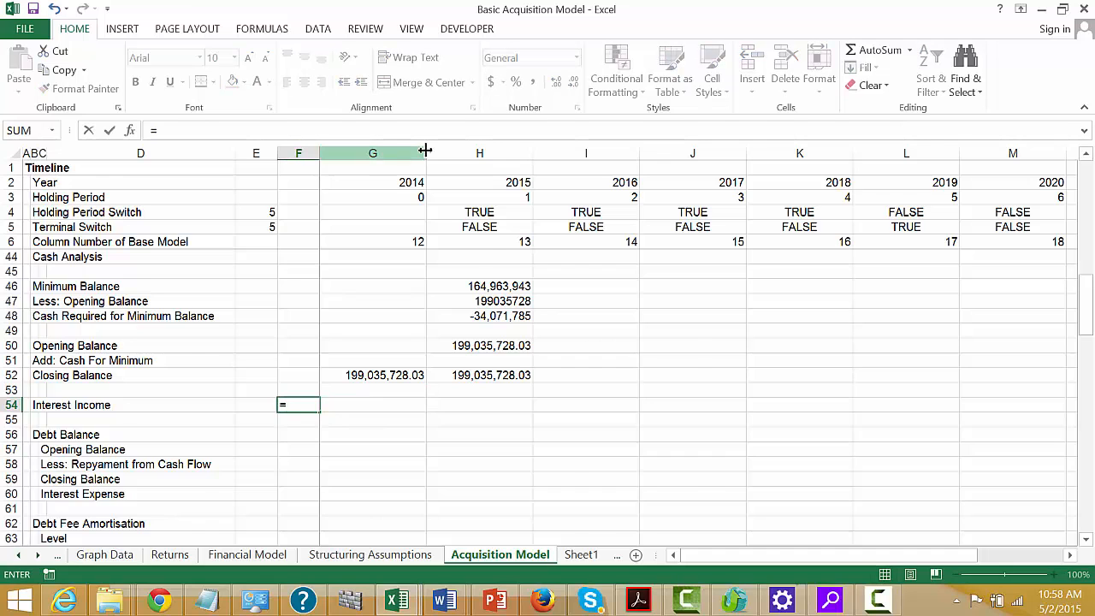
pyautogui.hotkey('ctrl', 'pageup')
pyautogui.hotkey('ctrl', 'pageup')
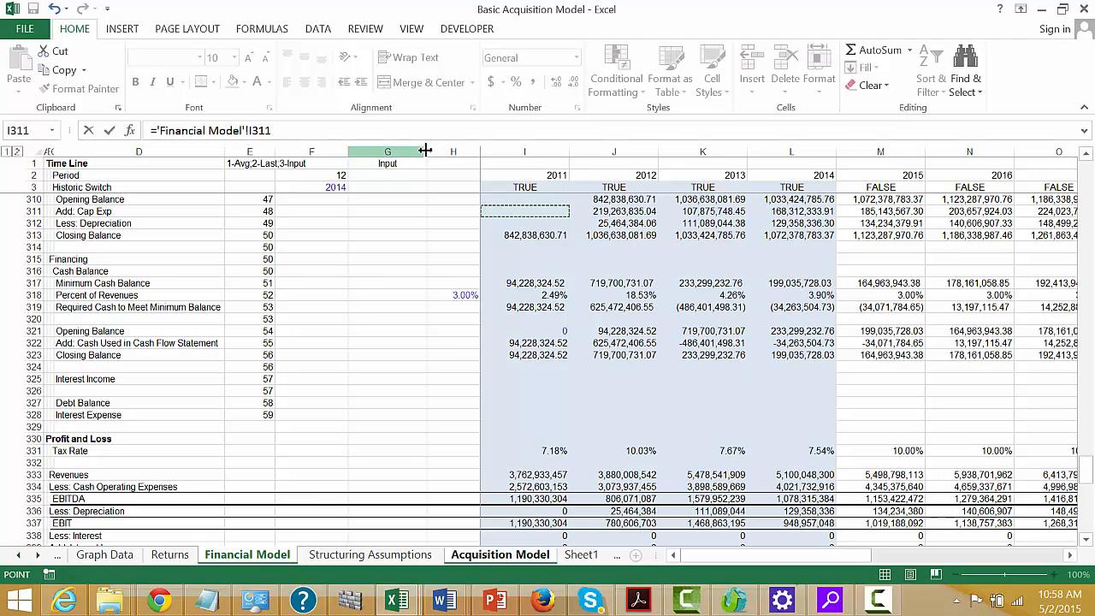
pyautogui.press('Down')
pyautogui.press('Down')
pyautogui.press('Down')
pyautogui.press('Down')
pyautogui.press('Down')
pyautogui.press('Down')
pyautogui.press('Down')
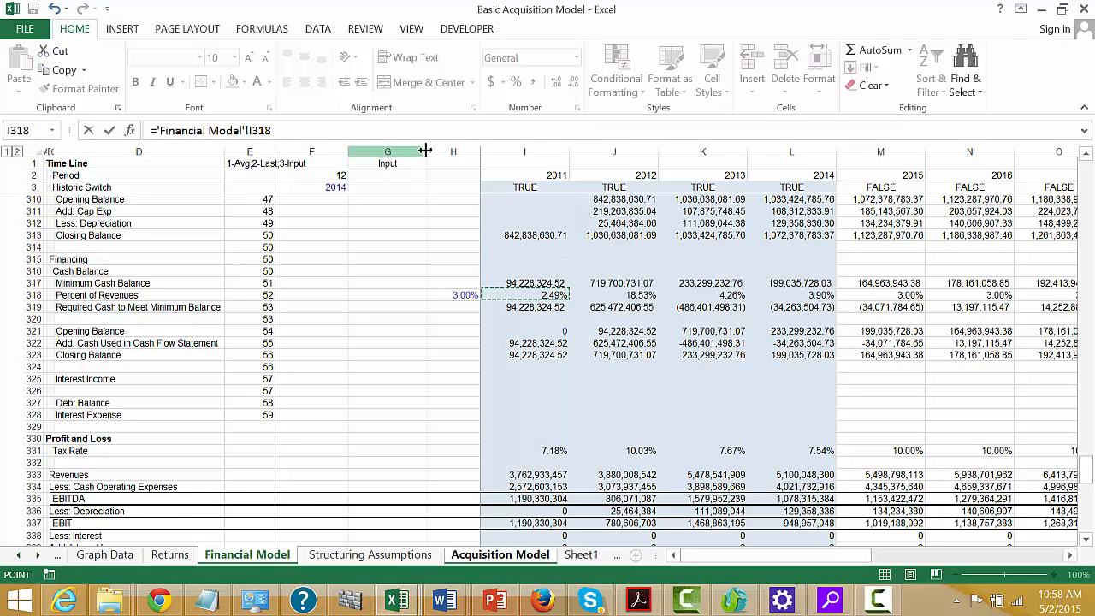
pyautogui.press('Left')
pyautogui.press('Down')
pyautogui.press('Down')
pyautogui.press('Down')
pyautogui.press('Down')
pyautogui.press('Down')
pyautogui.press('Down')
pyautogui.press('Down')
pyautogui.press('Down')
pyautogui.press('Down')
pyautogui.press('Down')
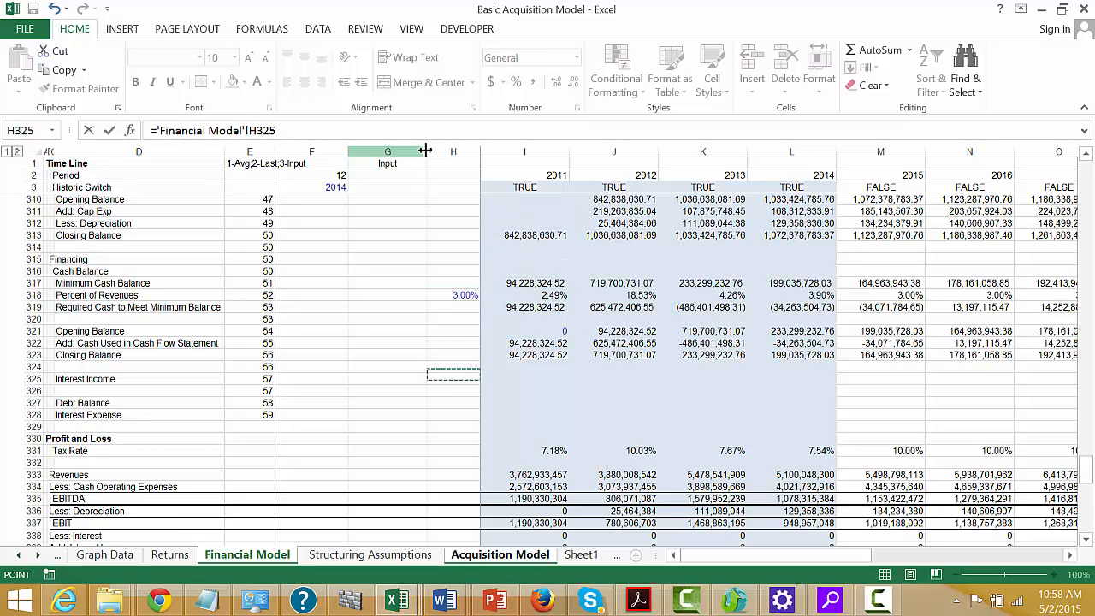
pyautogui.press('Up')
pyautogui.press('Up')
pyautogui.press('Up')
pyautogui.press('Down')
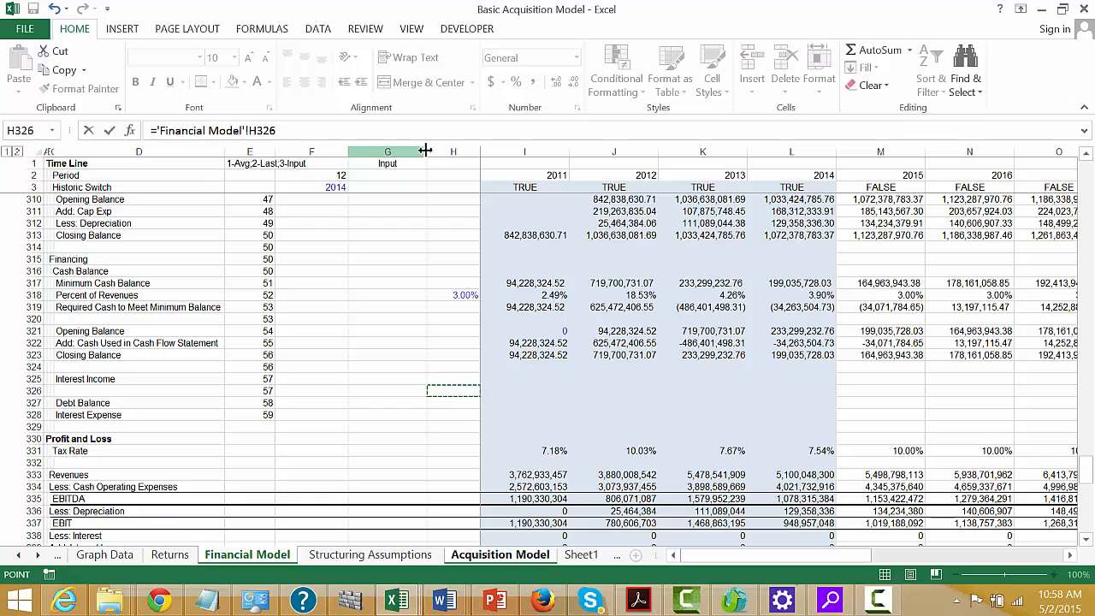
pyautogui.press('Return')
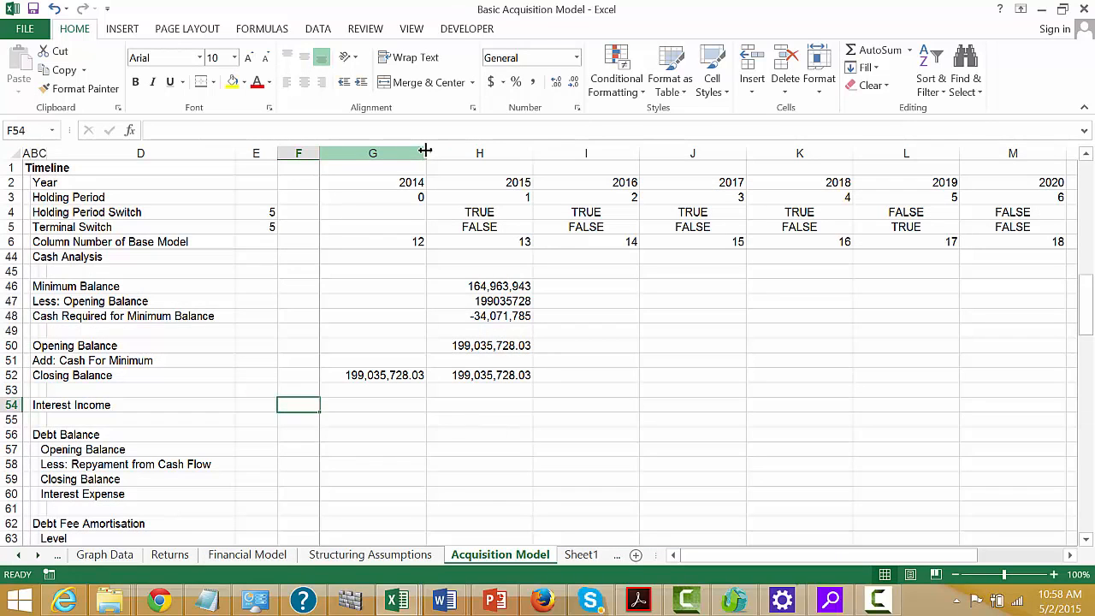
# - Insert a blank row above the Sources and Uses heading on the Structuring Assumptions sheet
pyautogui.hotkey('ctrl', 'pageup')
pyautogui.press('Left')
pyautogui.press('Left')
pyautogui.press('Left')
pyautogui.press('Left')
pyautogui.press('Left')
pyautogui.press('Left')
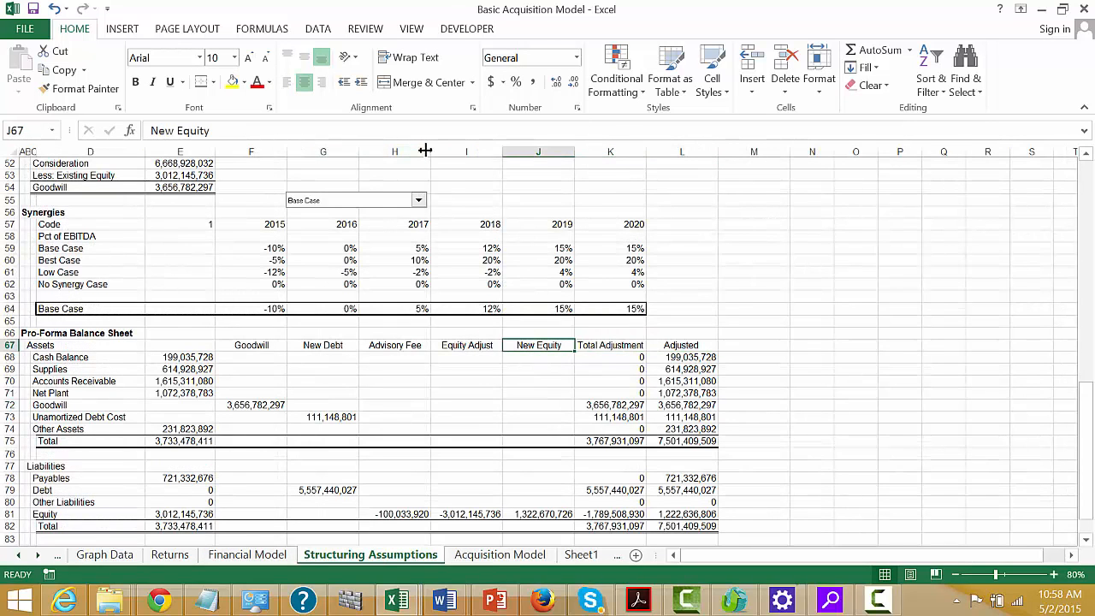
pyautogui.press('Home')
pyautogui.press('Up')
pyautogui.hotkey('ctrl', 'Up')
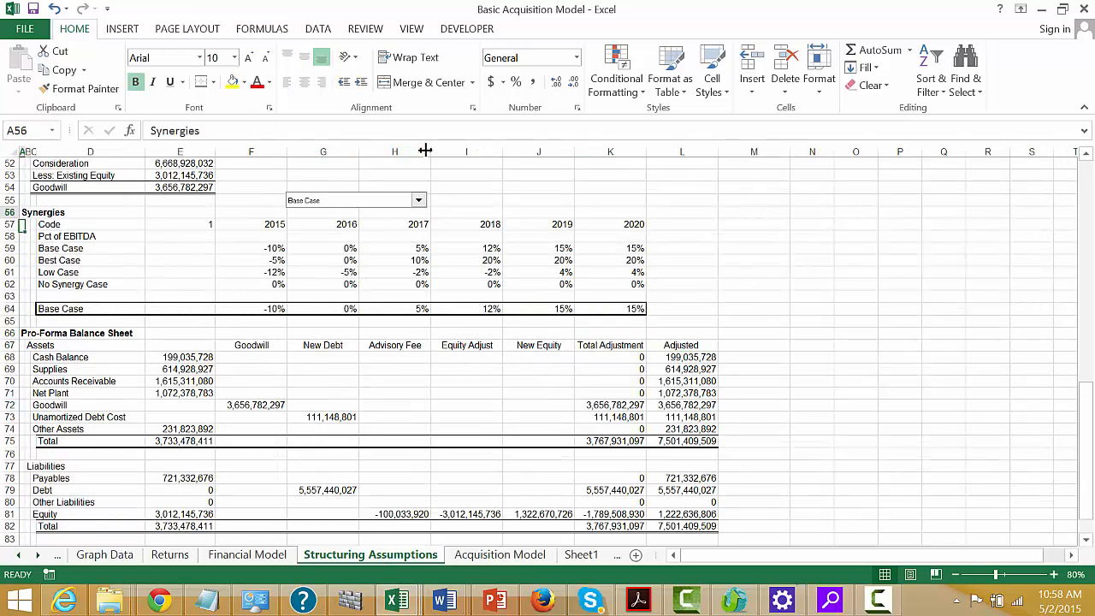
pyautogui.hotkey('ctrl', 'Up')
pyautogui.press('Up')
pyautogui.press('Up')
pyautogui.press('Up')
pyautogui.press('Up')
pyautogui.press('Up')
pyautogui.press('Up')
pyautogui.press('Up')
pyautogui.press('Up')
pyautogui.press('Up')
pyautogui.press('Up')
pyautogui.press('Up')
pyautogui.press('Up')
pyautogui.press('Up')
pyautogui.press('Up')
pyautogui.press('Up')
pyautogui.press('Up')
pyautogui.press('Up')
pyautogui.press('Up')
pyautogui.press('Up')
pyautogui.press('Up')
pyautogui.press('Down')
pyautogui.press('Down')
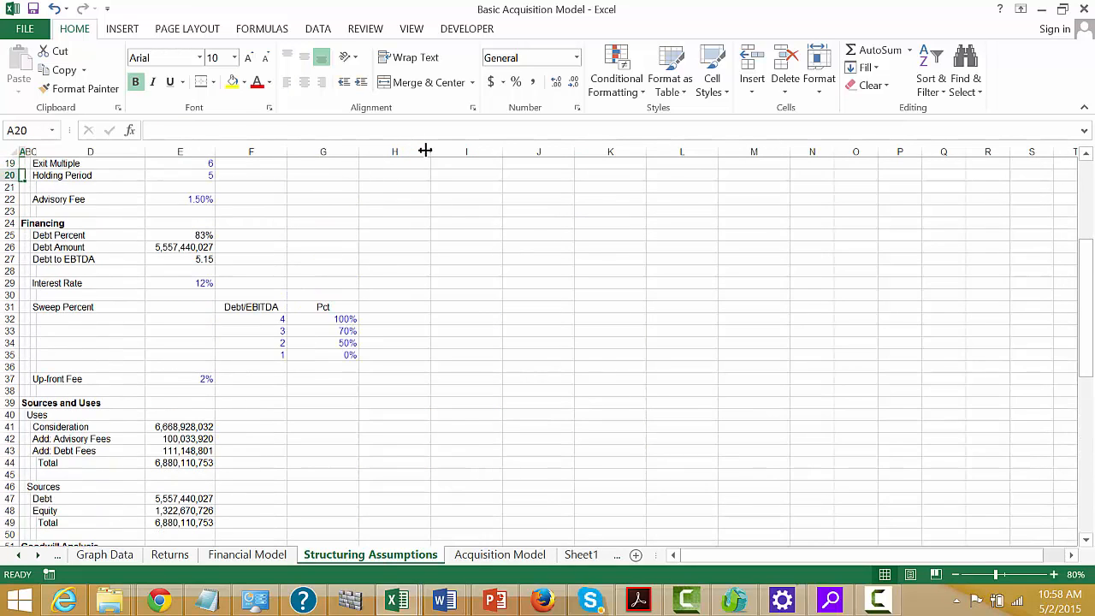
pyautogui.press('Down')
pyautogui.press('Down')
pyautogui.press('Down')
pyautogui.press('Down')
pyautogui.press('Down')
pyautogui.press('Down')
pyautogui.press('Down')
pyautogui.press('Down')
pyautogui.press('Down')
pyautogui.press('Down')
pyautogui.press('Down')
pyautogui.press('Down')
pyautogui.press('Down')
pyautogui.press('Down')
pyautogui.press('Down')
pyautogui.press('Down')
pyautogui.press('Down')
pyautogui.press('Down')
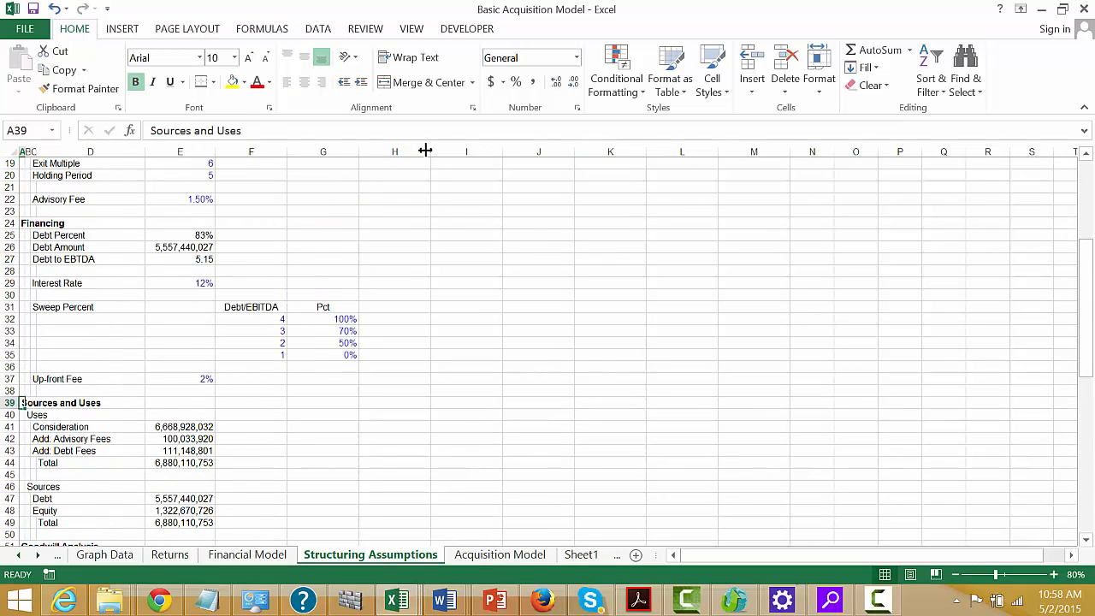
pyautogui.hotkey('shift', 'space')
pyautogui.hotkey('ctrl', 'shift', '+')
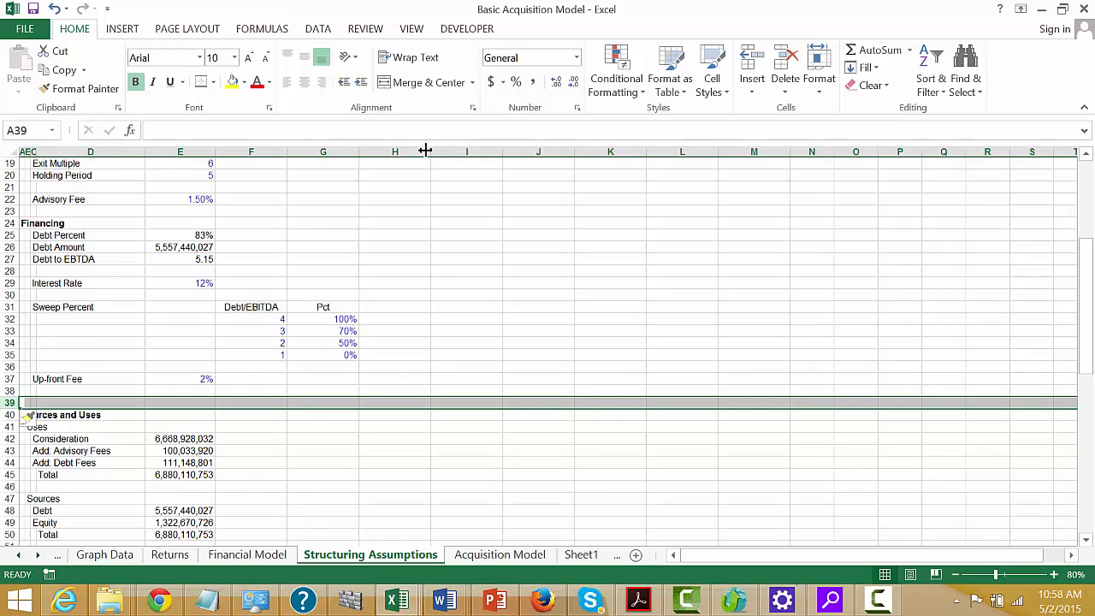
# - Add the label Interest Income Rate in C38 of the Structuring Assumptions sheet and set its value in E38 to 7%
pyautogui.press('Up')
pyautogui.press('Right')
pyautogui.press('Right')
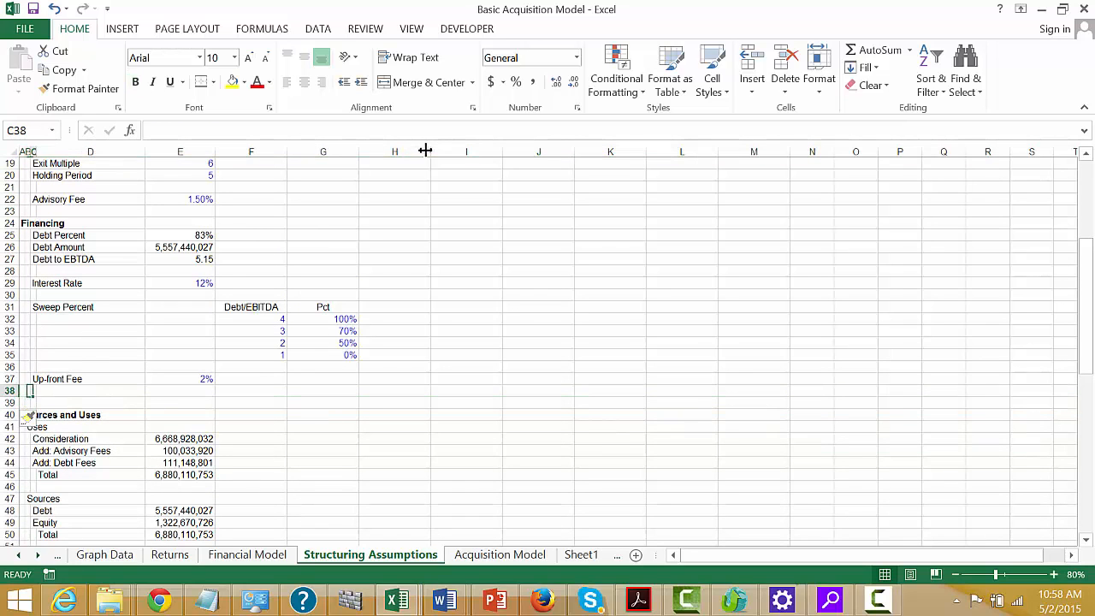
pyautogui.write('Interest I')
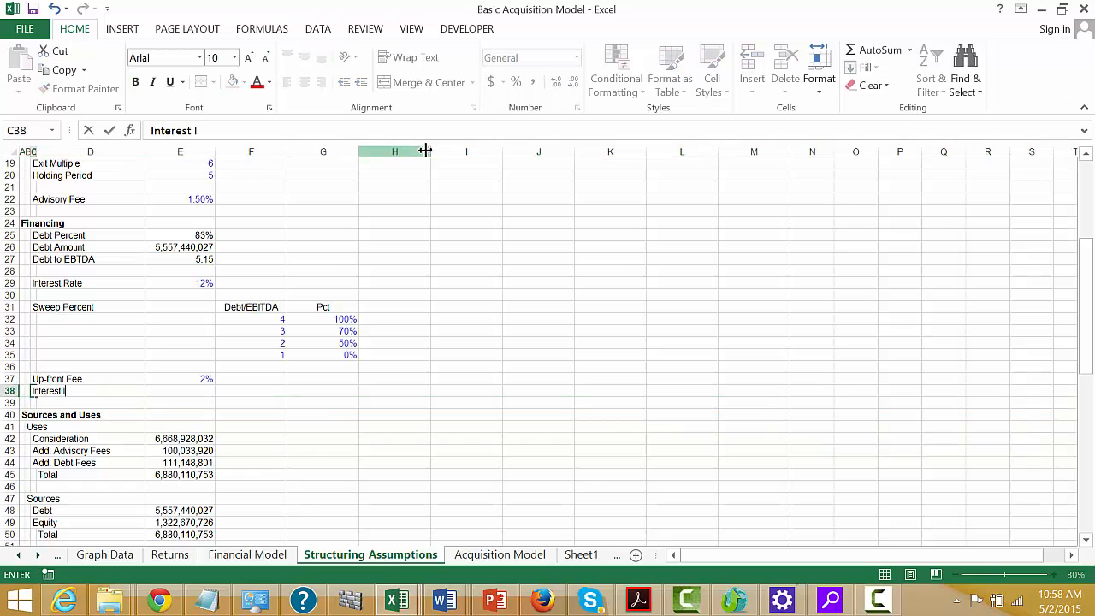
pyautogui.write('ncome Rate')
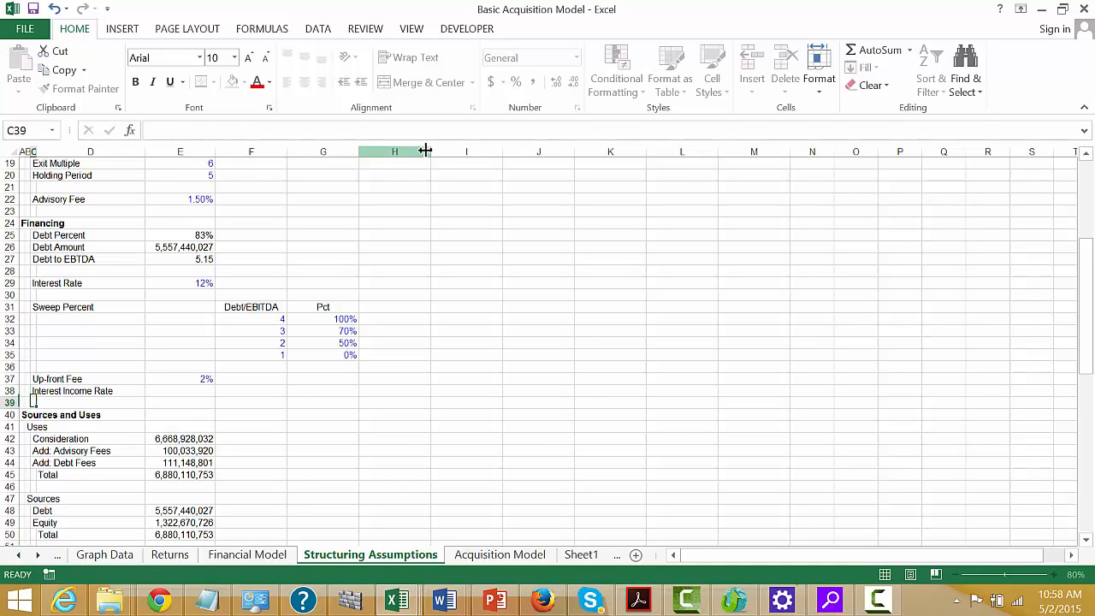
pyautogui.press('Right')
pyautogui.press('Right')
pyautogui.write('7%')
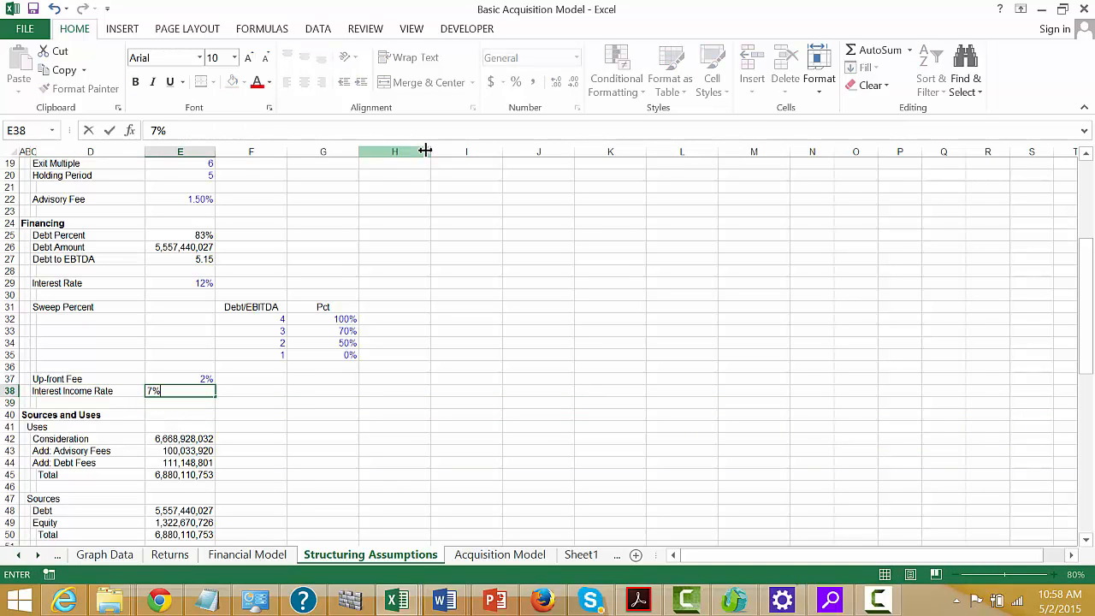
pyautogui.press('Return')
pyautogui.press('Up')
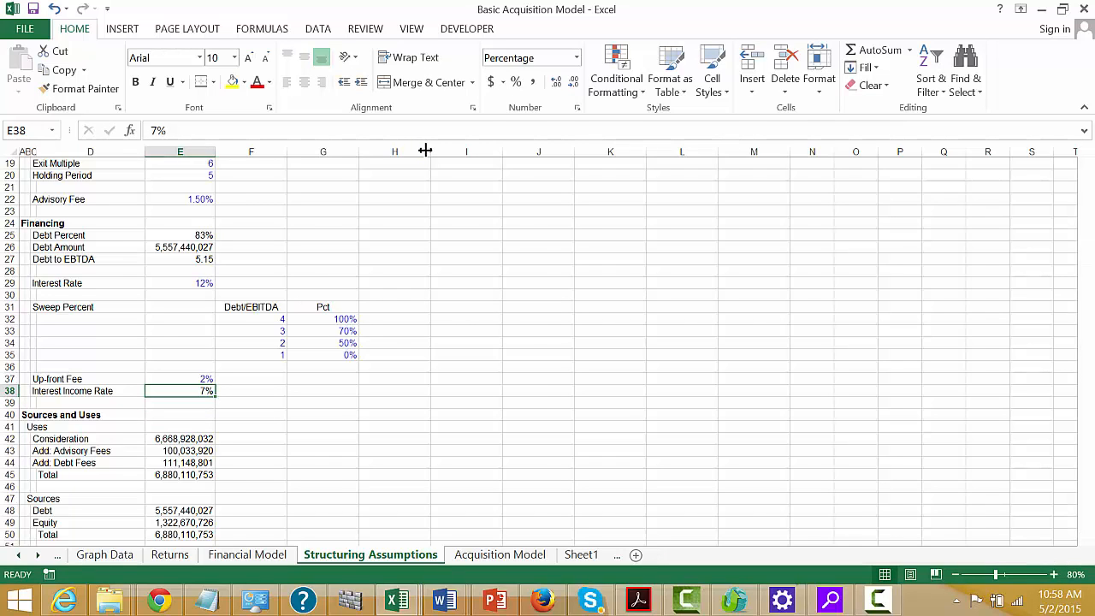
# - Link the Interest Income rate in E54 of the Acquisition Model sheet to the assumption with ='Structuring Assumptions'!E38
pyautogui.hotkey('ctrl', 'pagedown')
pyautogui.write('=')
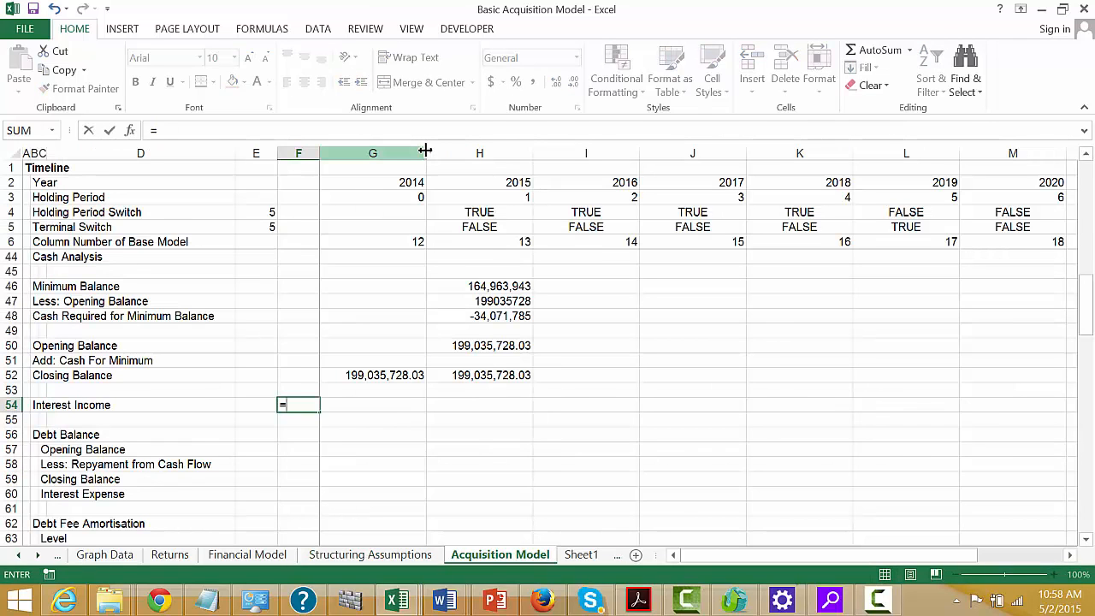
pyautogui.press('Escape')
pyautogui.press('Left')
pyautogui.write('=')
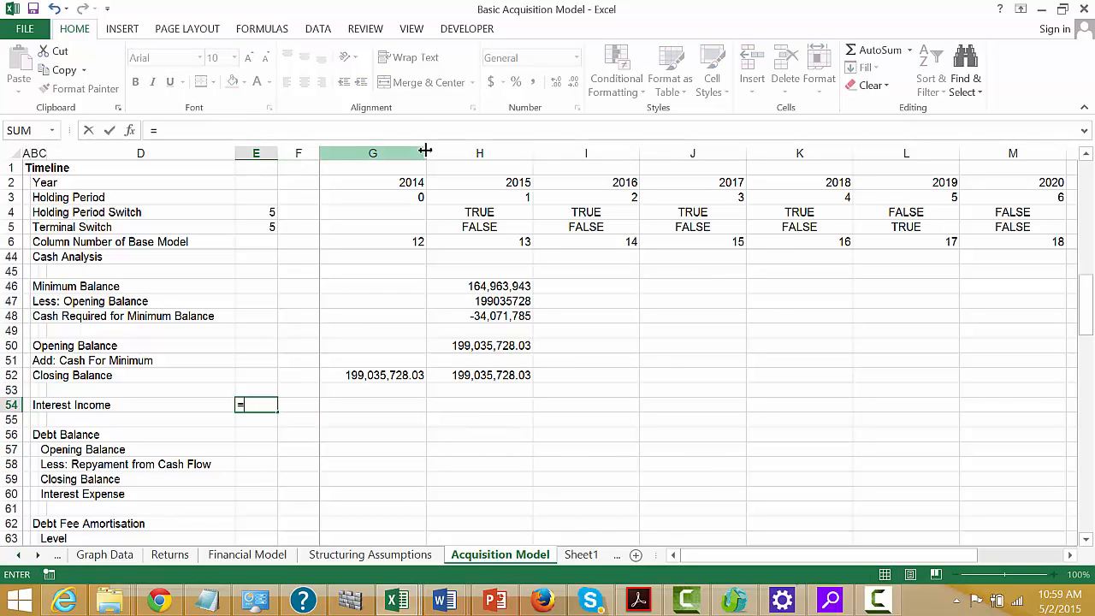
pyautogui.hotkey('ctrl', 'pageup')
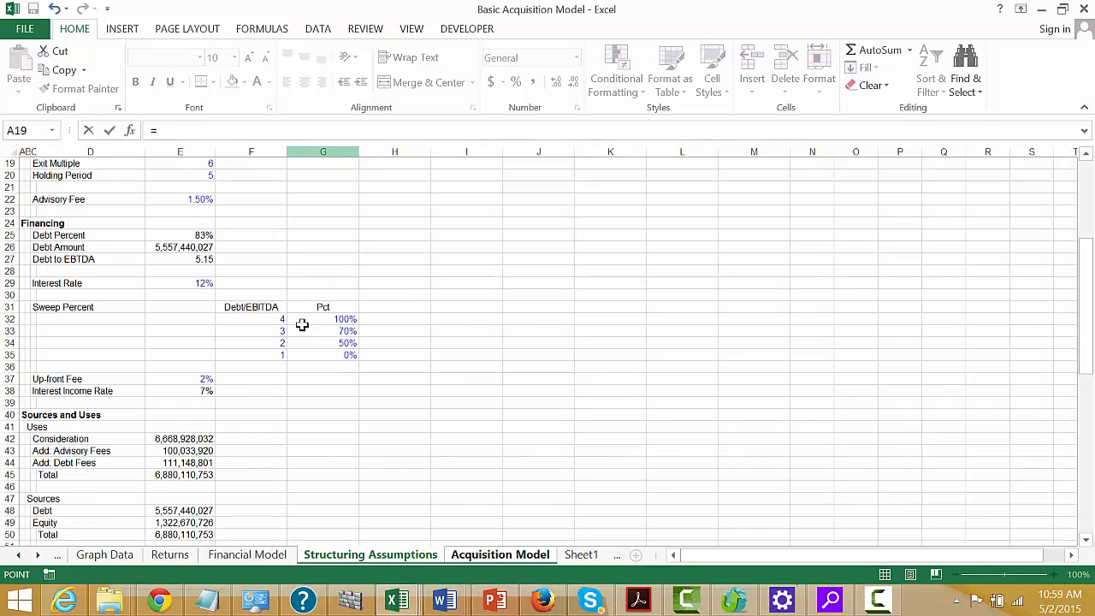
pyautogui.click(186, 391)
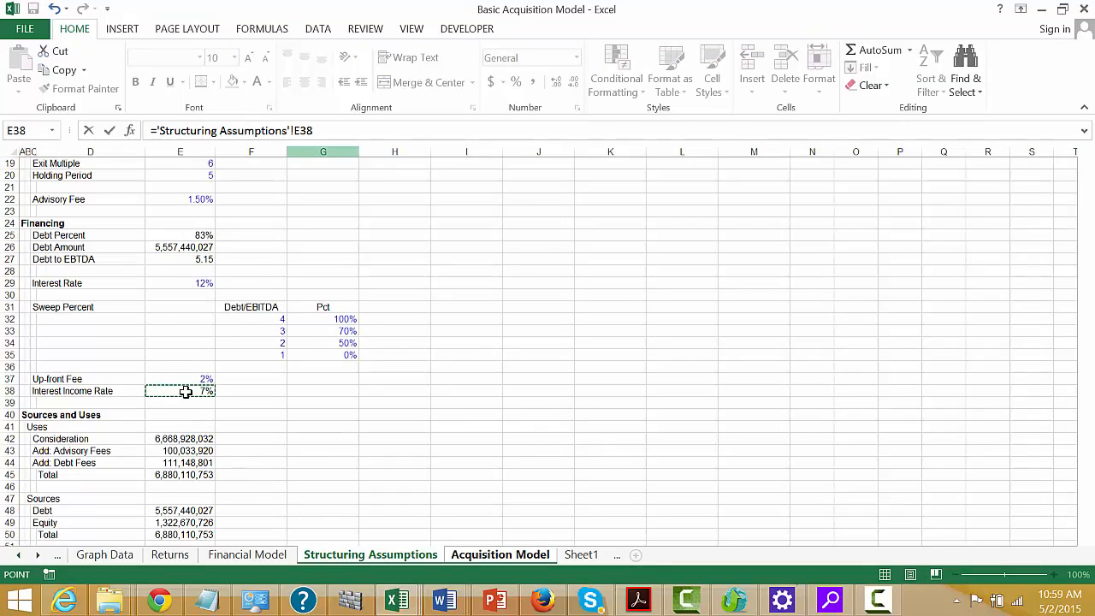
pyautogui.press('Return')
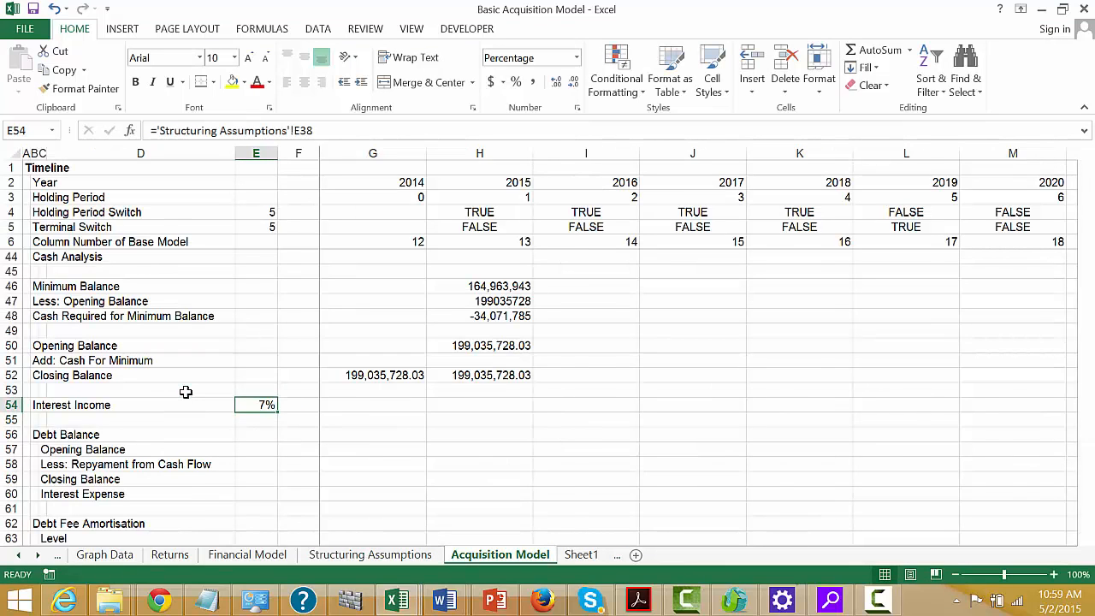
# - Colour the Structuring Assumptions sheet tab red and return to the Acquisition Model sheet
pyautogui.hotkey('ctrl', '[')
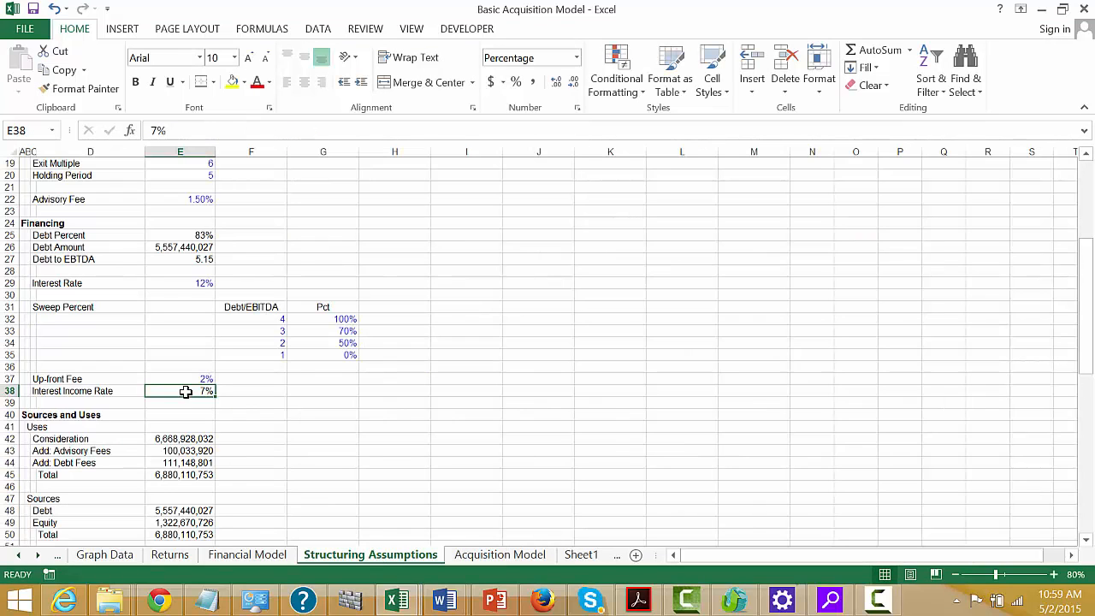
pyautogui.rightClick(315, 561)
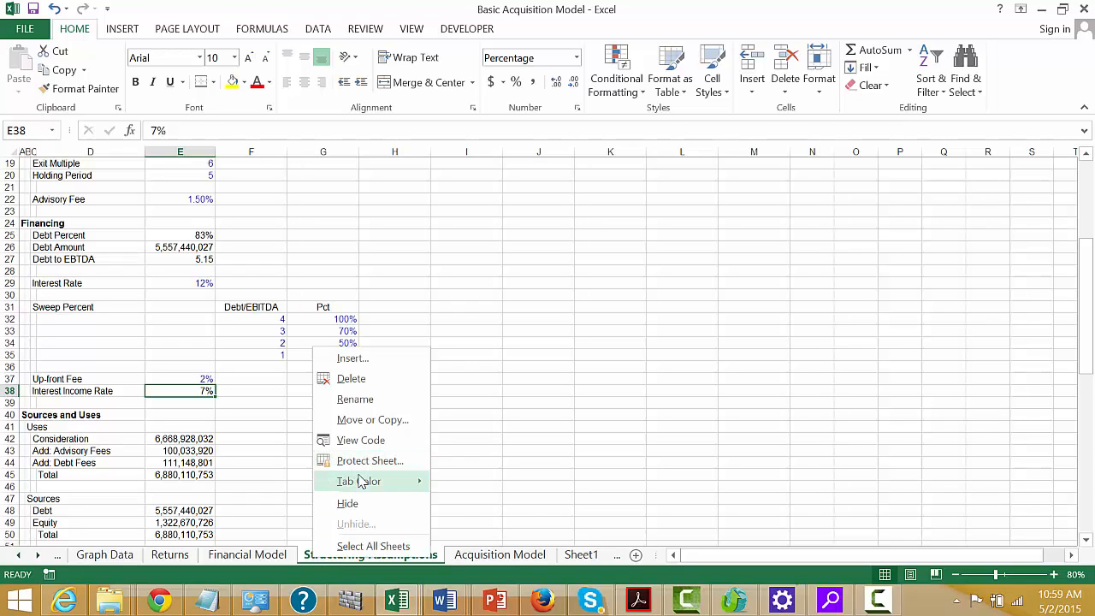
pyautogui.moveTo(362, 483)
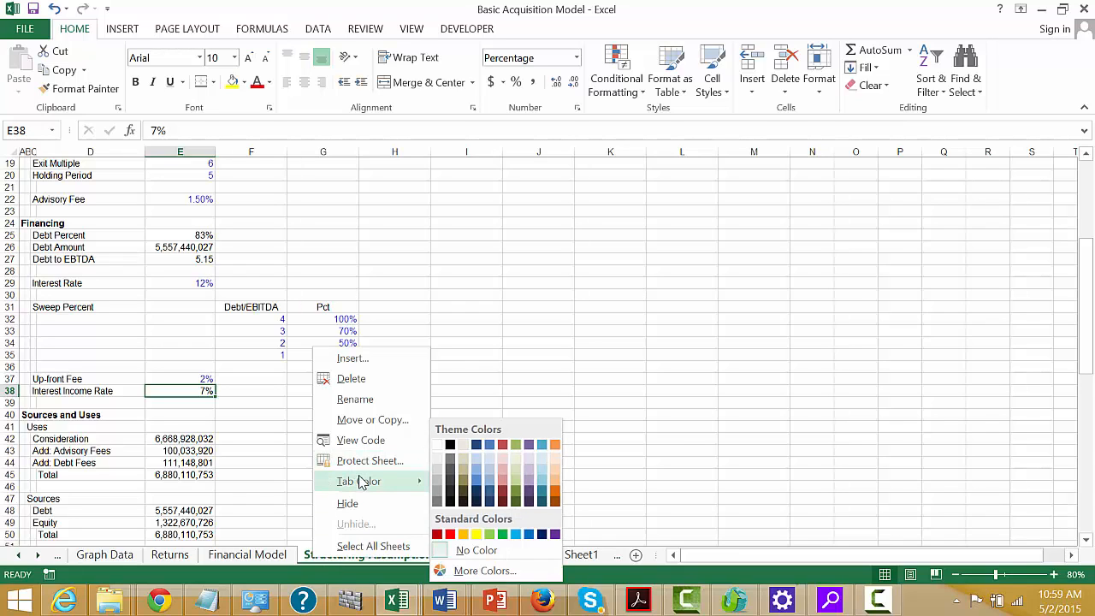
pyautogui.click(449, 536)
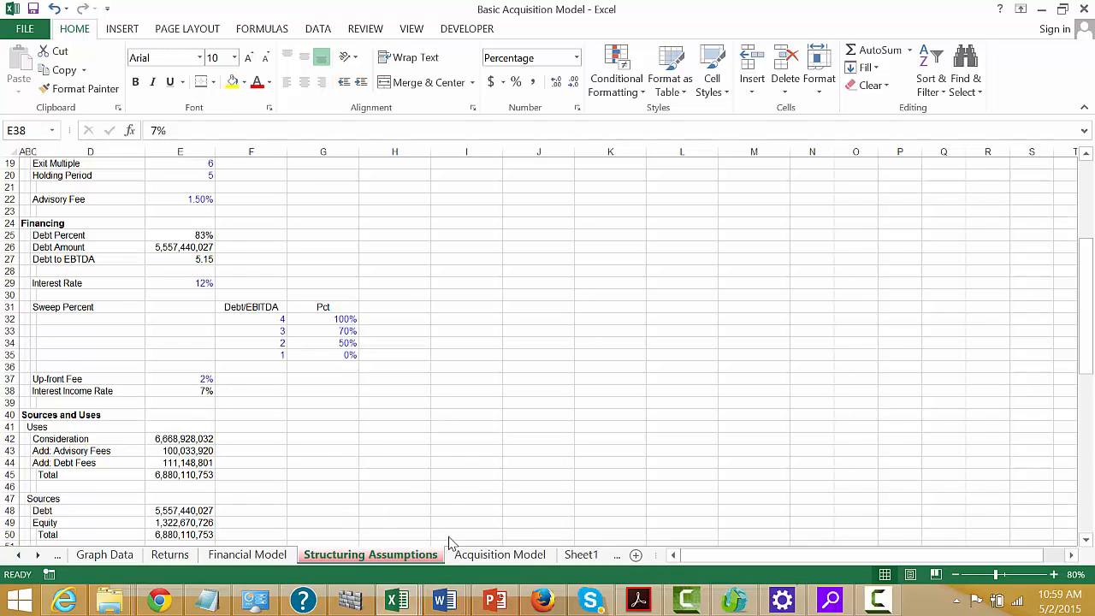
pyautogui.click(427, 475)
pyautogui.hotkey('ctrl', 'pagedown')
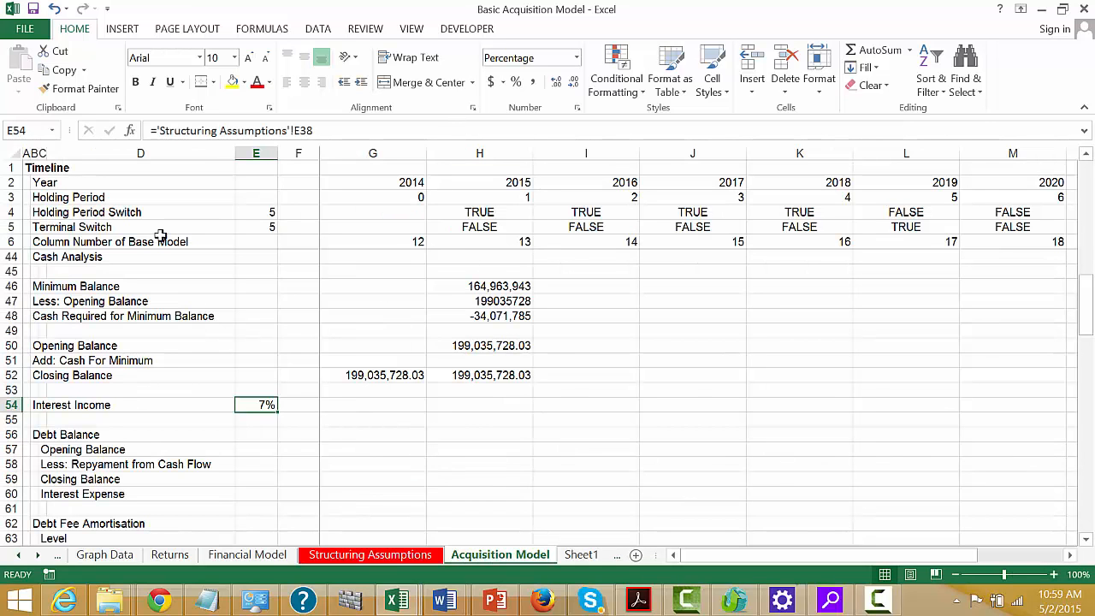
# - Try to run the Auto_Open macro from within the Generic Macros workbook
pyautogui.click(403, 604)
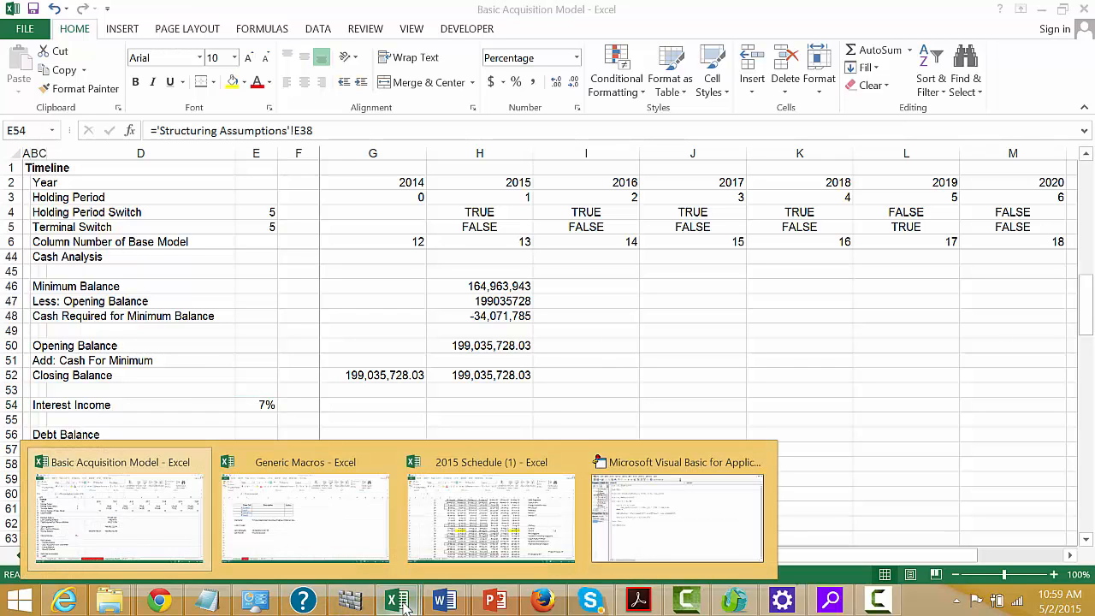
pyautogui.click(346, 567)
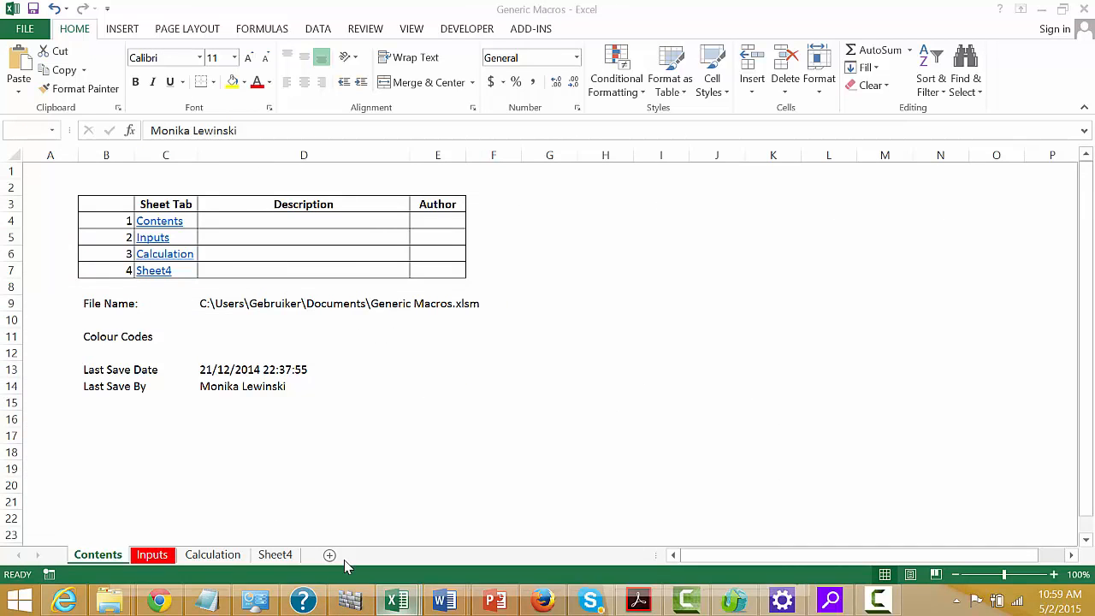
pyautogui.click(384, 438)
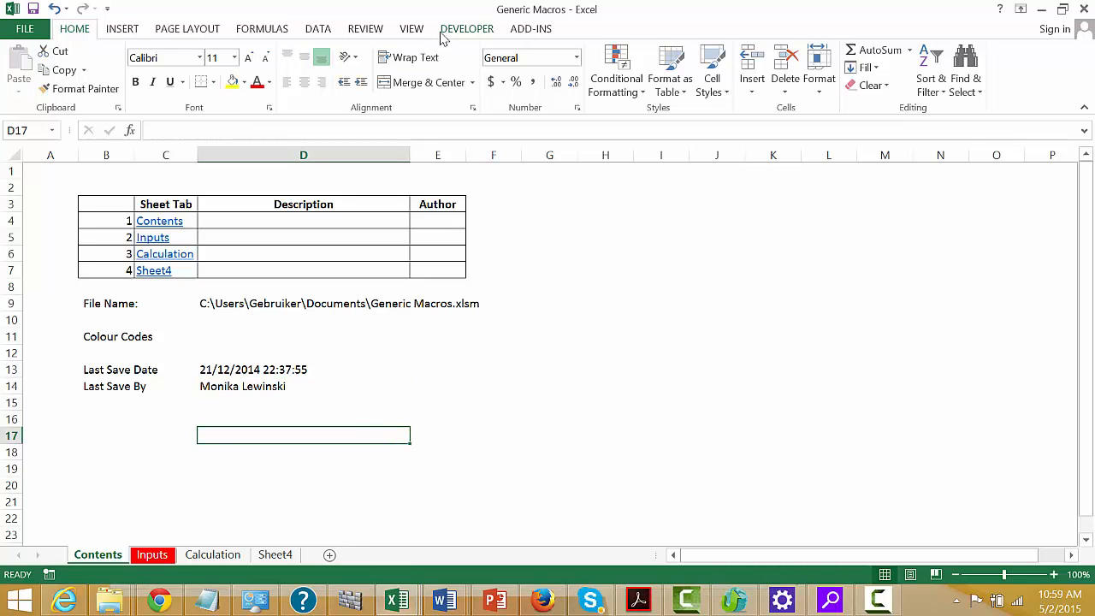
pyautogui.click(466, 30)
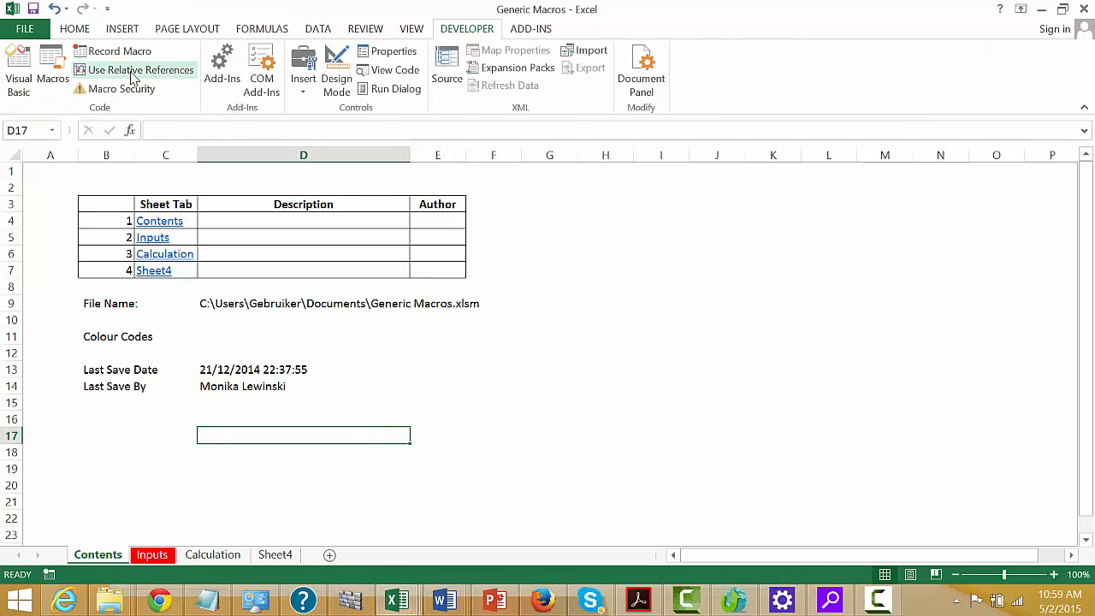
pyautogui.click(58, 67)
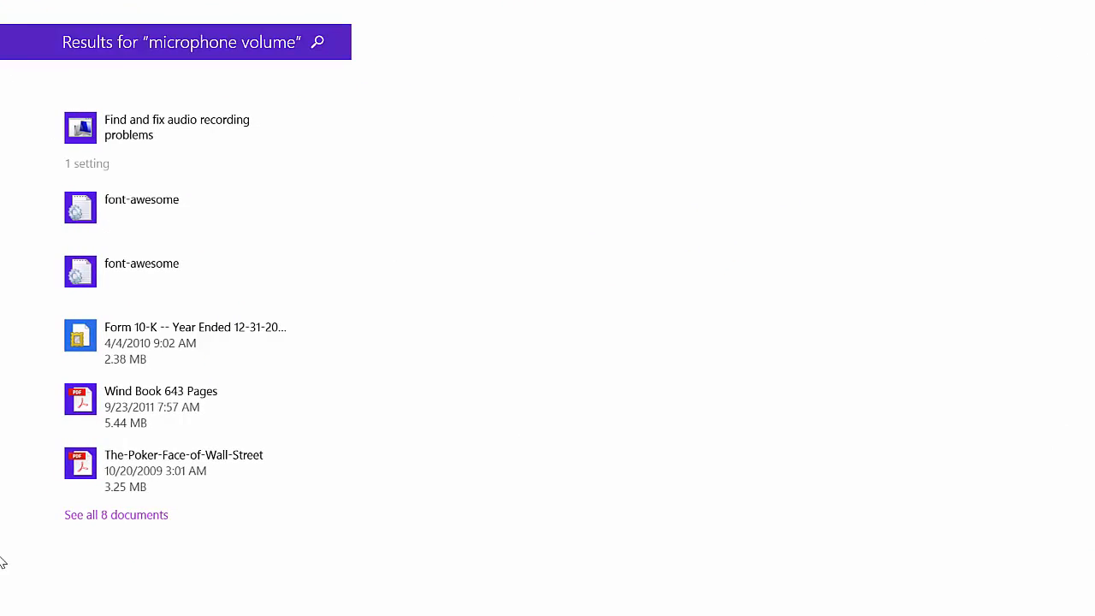
pyautogui.click(22, 597)
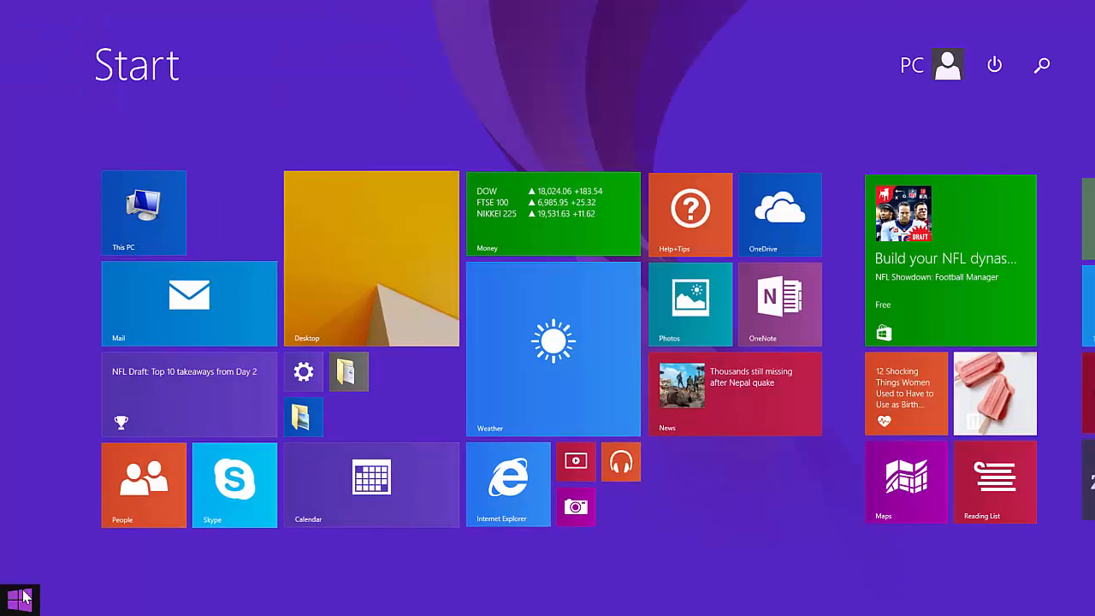
pyautogui.click(382, 279)
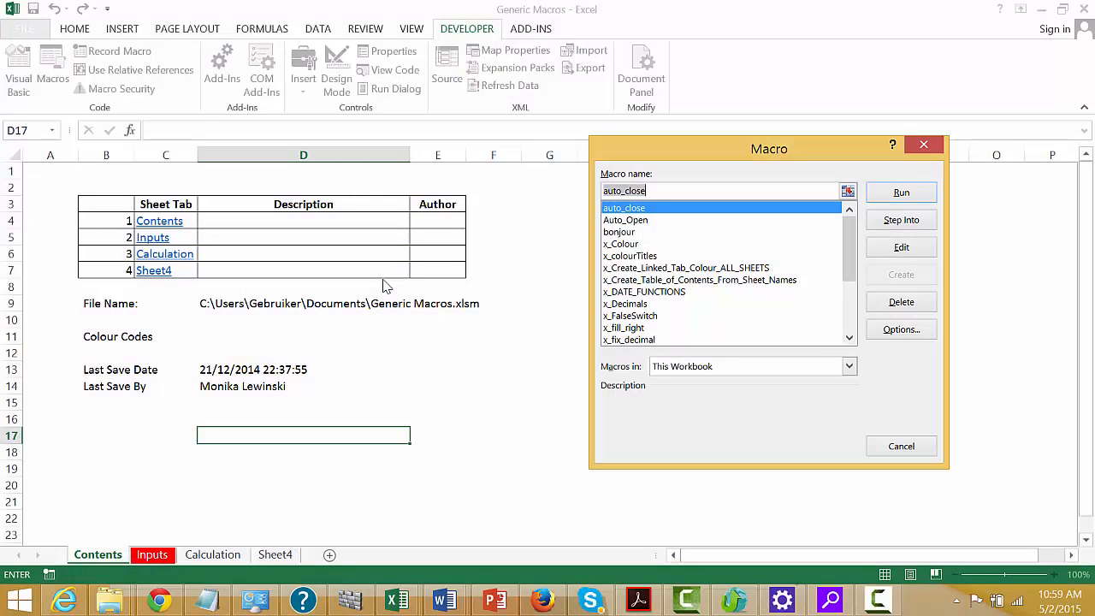
pyautogui.click(624, 221)
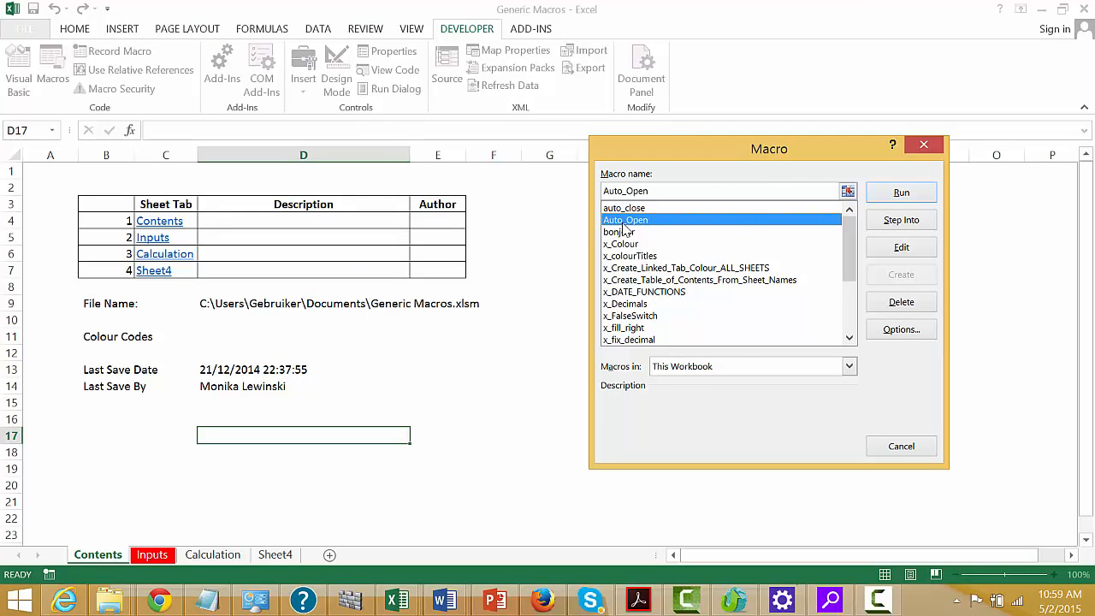
pyautogui.click(898, 196)
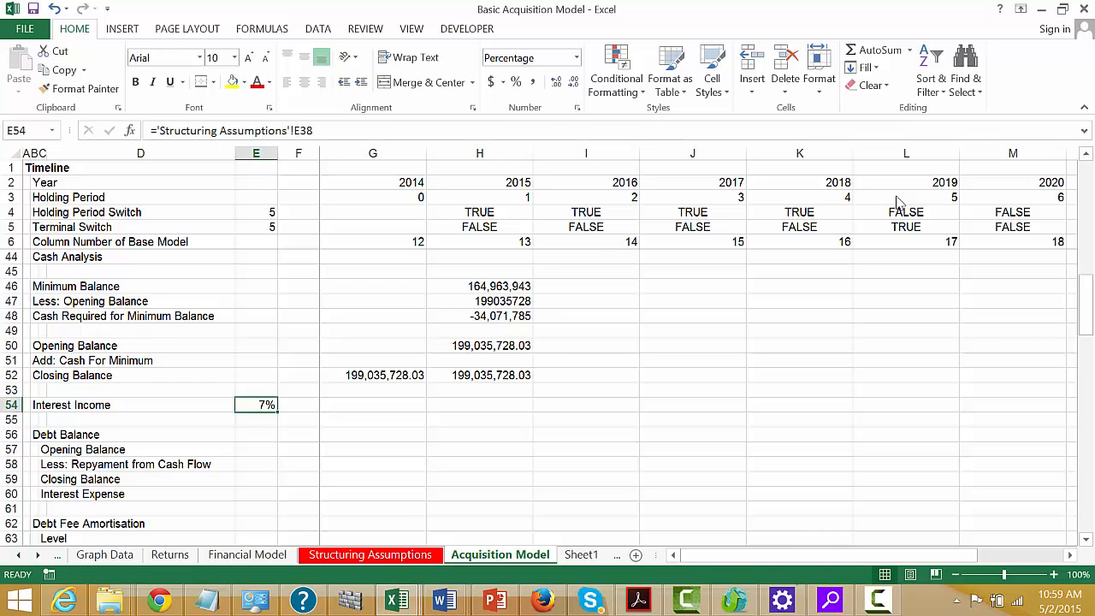
# - Run the Generic Macros workbook's Auto_Open macro from the Basic Acquisition Model workbook, choosing from macros in All Open Workbooks
pyautogui.press('Right')
pyautogui.press('Right')
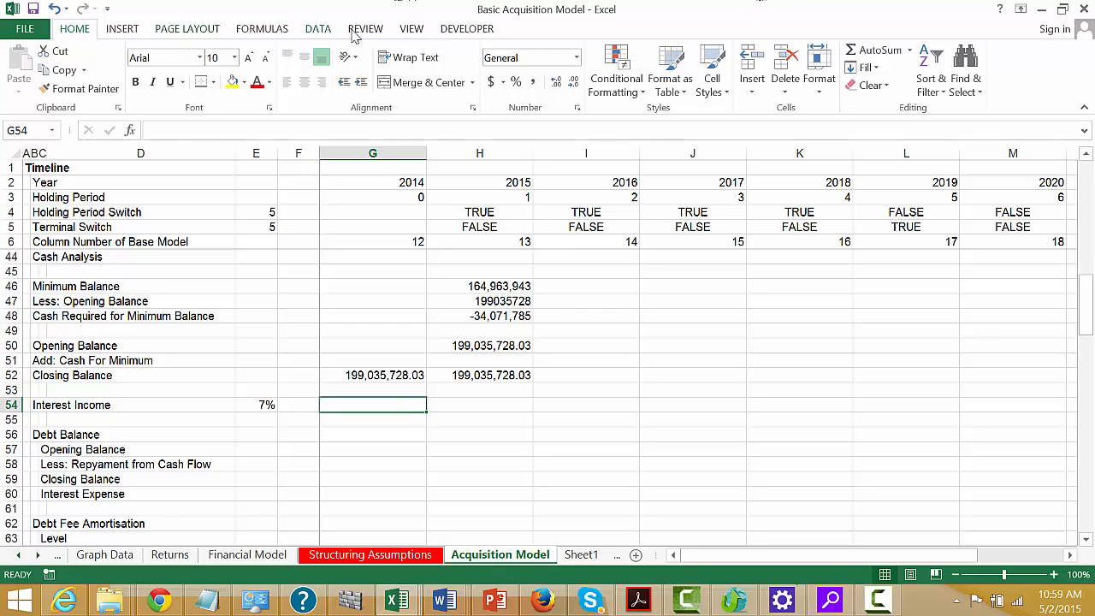
pyautogui.click(467, 31)
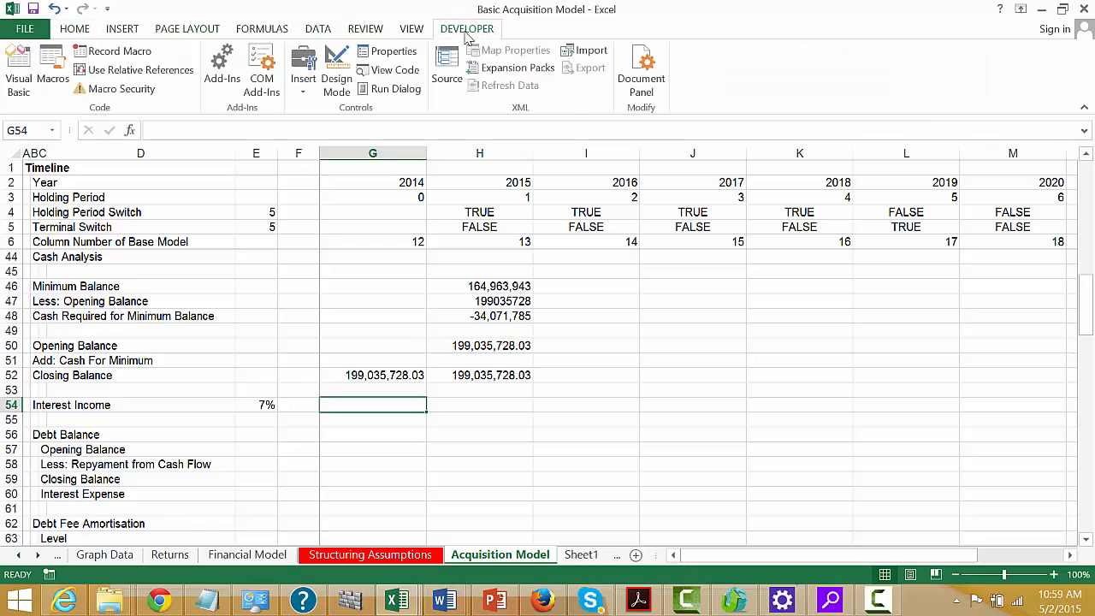
pyautogui.click(47, 64)
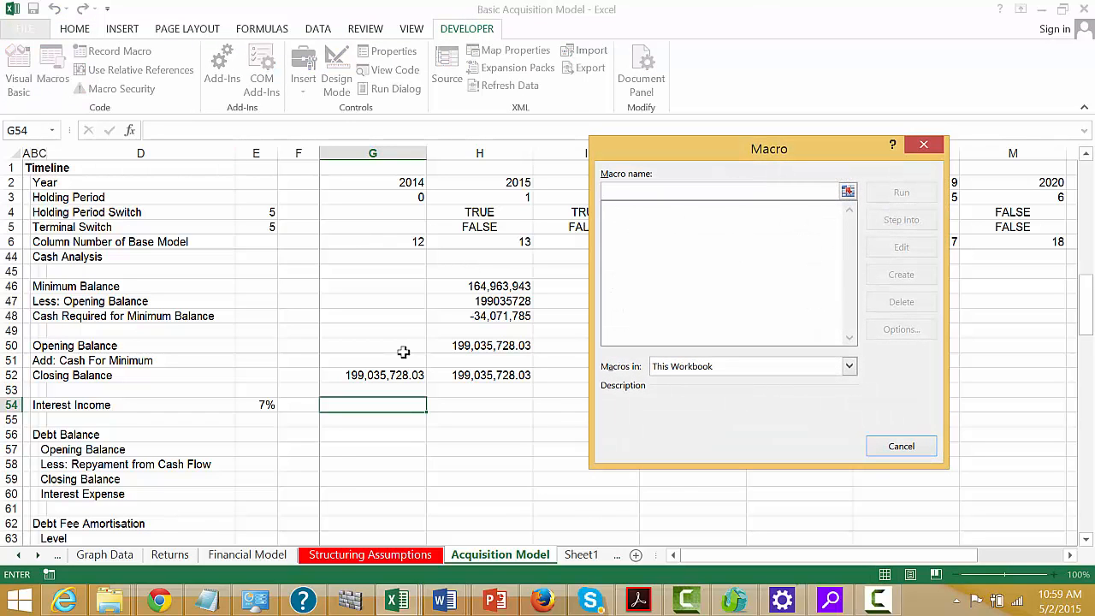
pyautogui.click(849, 367)
pyautogui.press('Up')
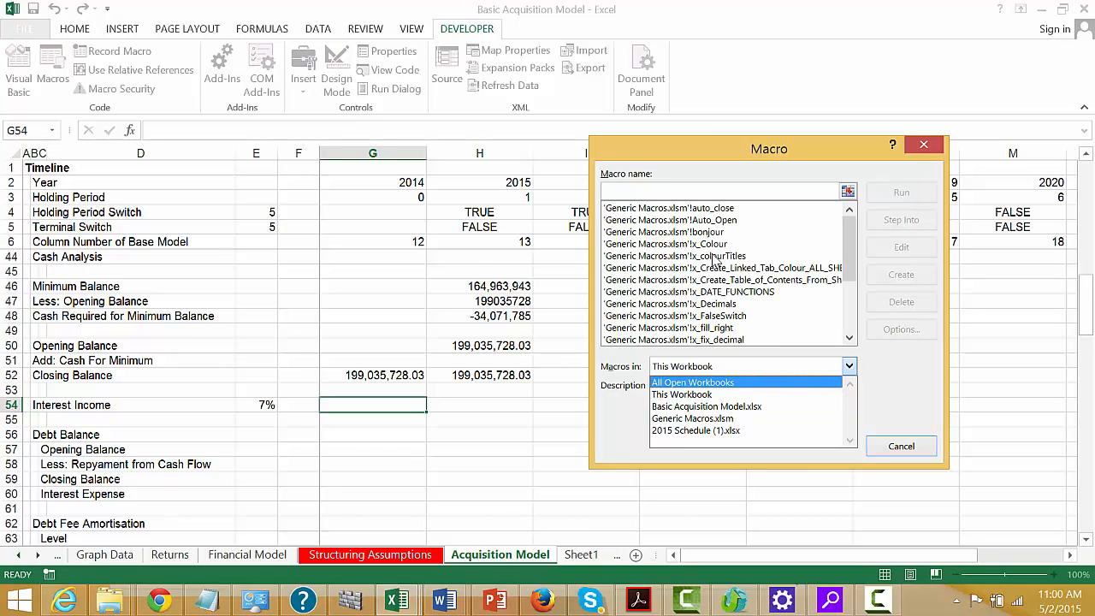
pyautogui.press('Return')
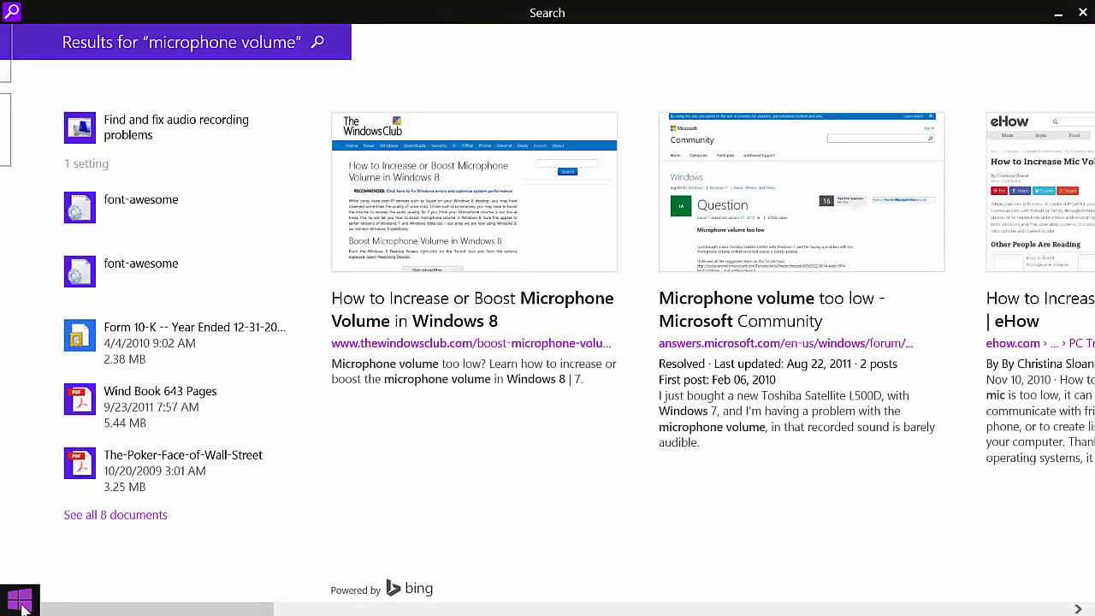
pyautogui.click(20, 603)
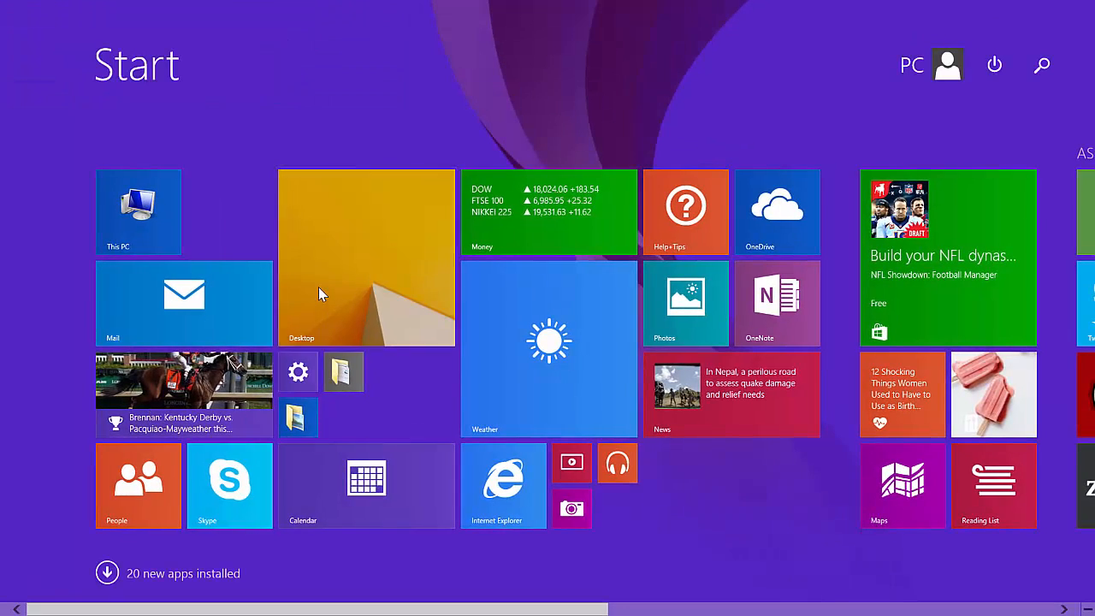
pyautogui.click(320, 293)
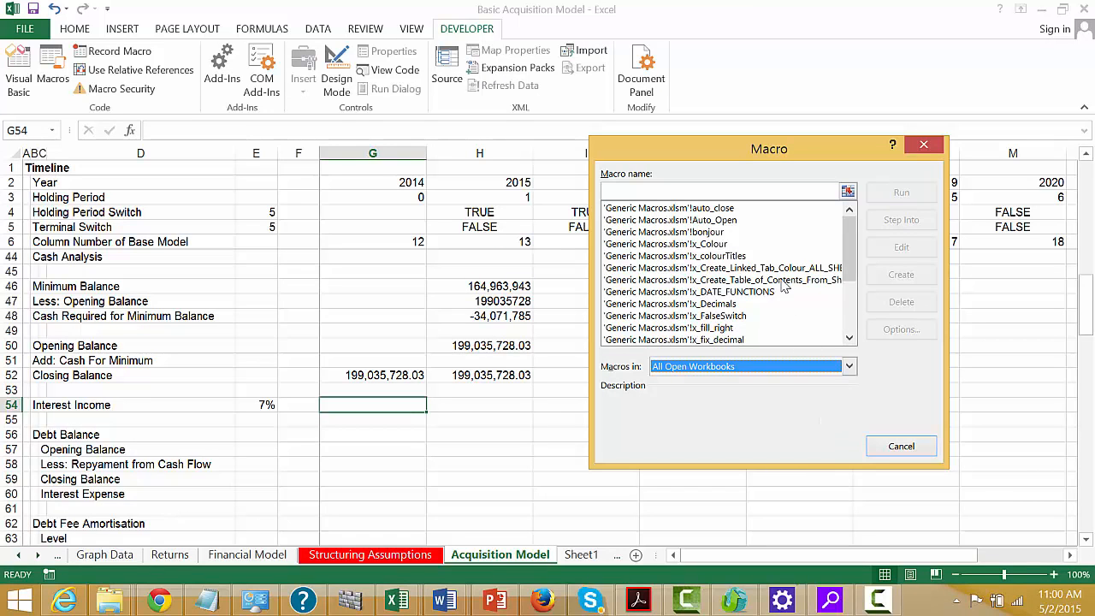
pyautogui.click(706, 225)
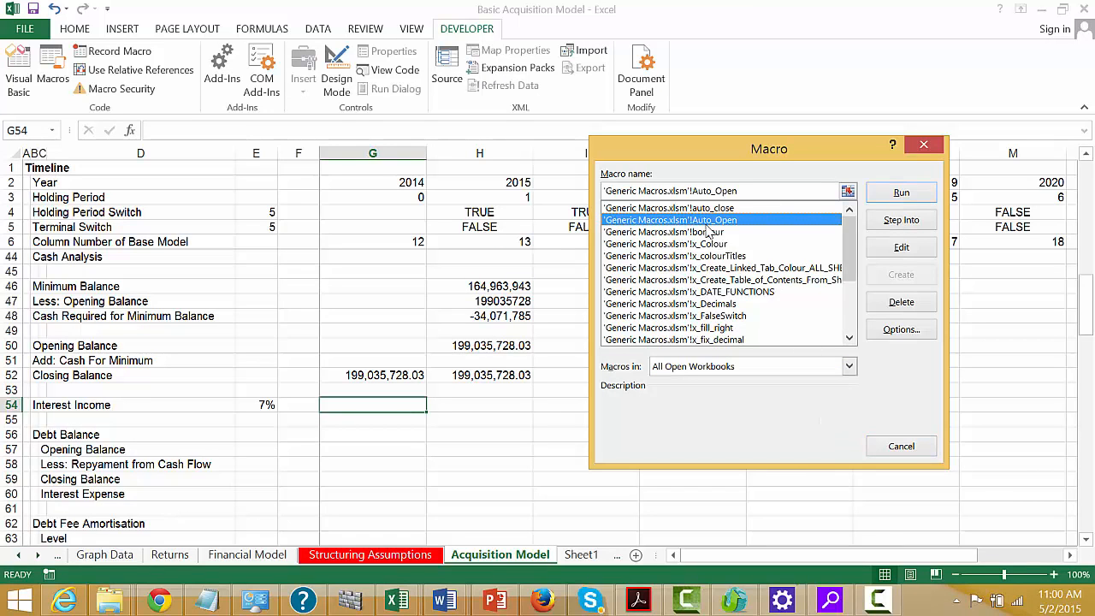
pyautogui.click(907, 194)
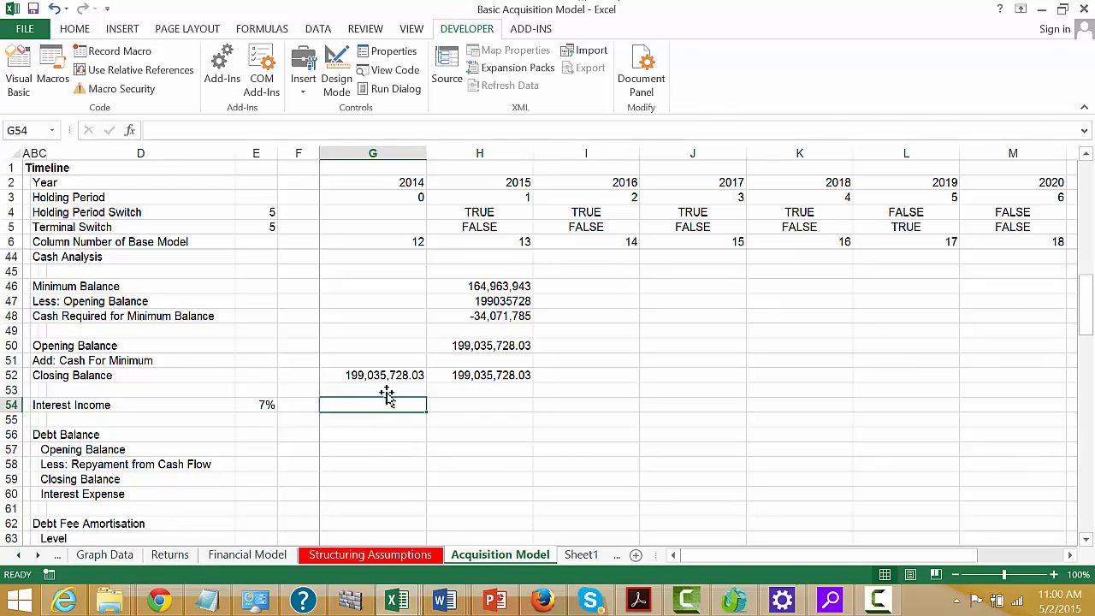
# - Colour the cells linked to other sheets from each source sheet's tab colour across the Basic Acquisition Model workbook
pyautogui.click(526, 33)
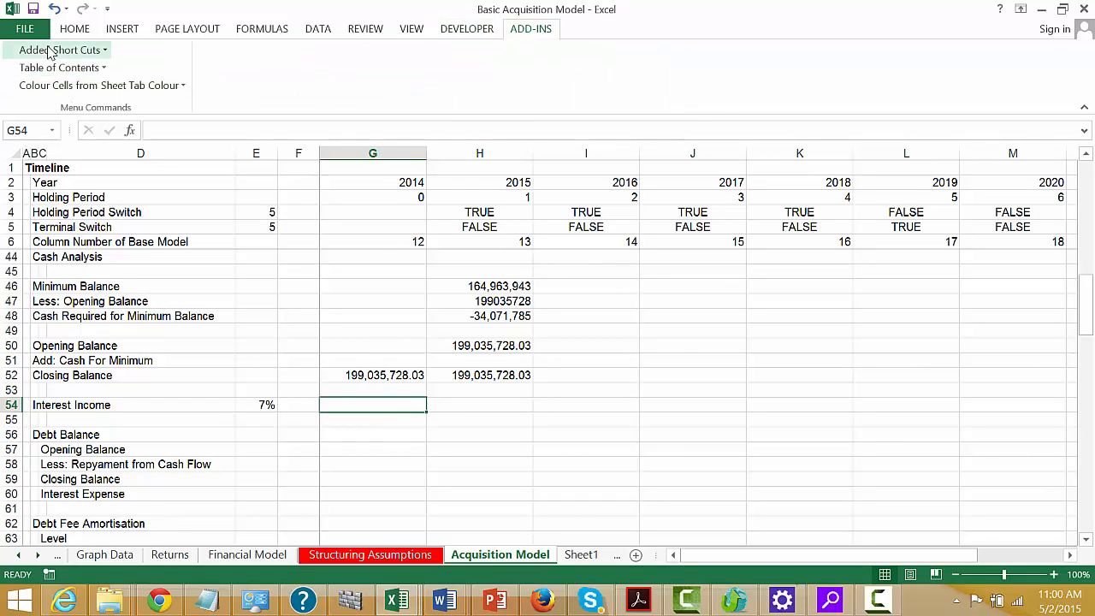
pyautogui.click(50, 87)
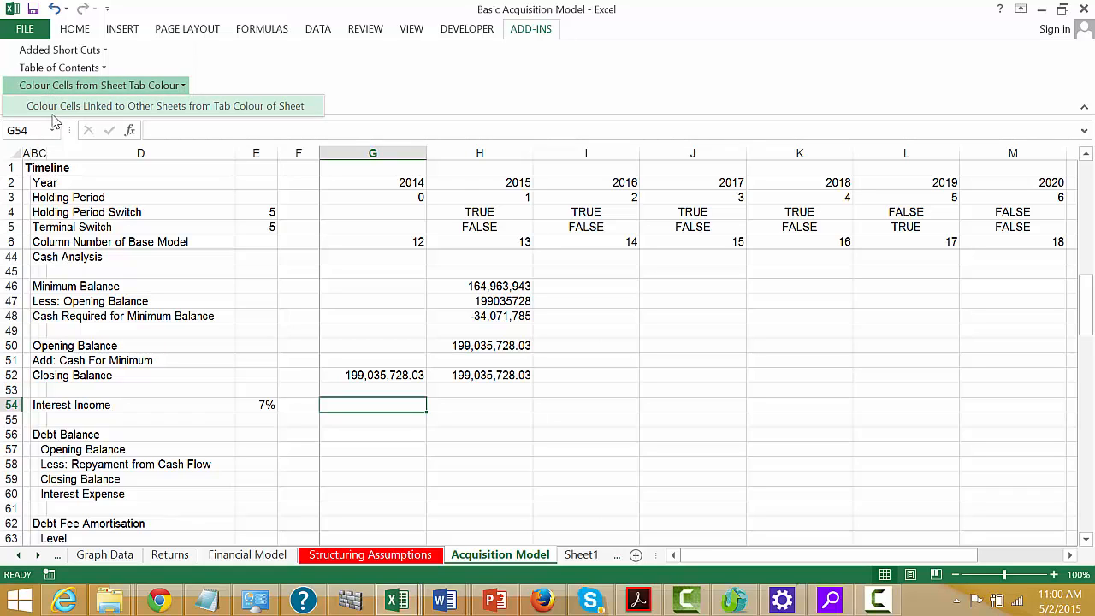
pyautogui.click(56, 112)
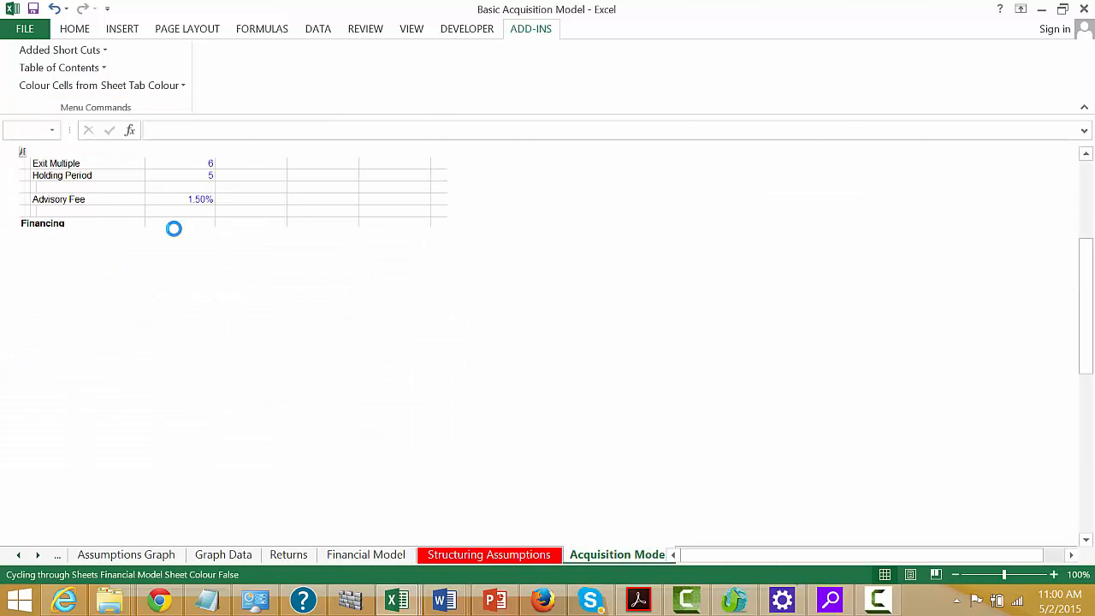
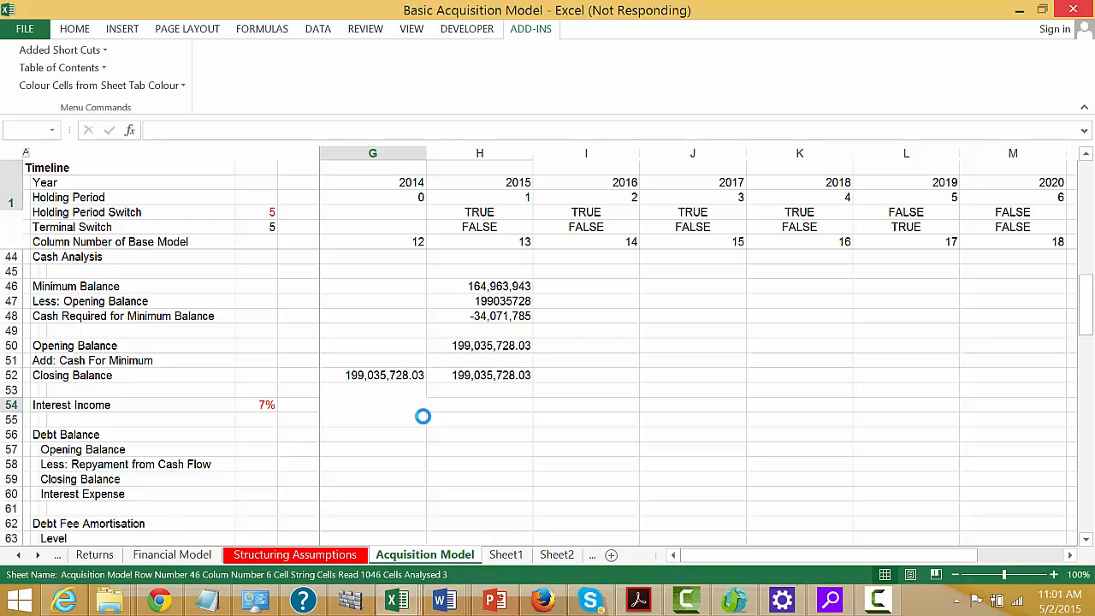
pyautogui.click(877, 599)
pyautogui.click(877, 462)
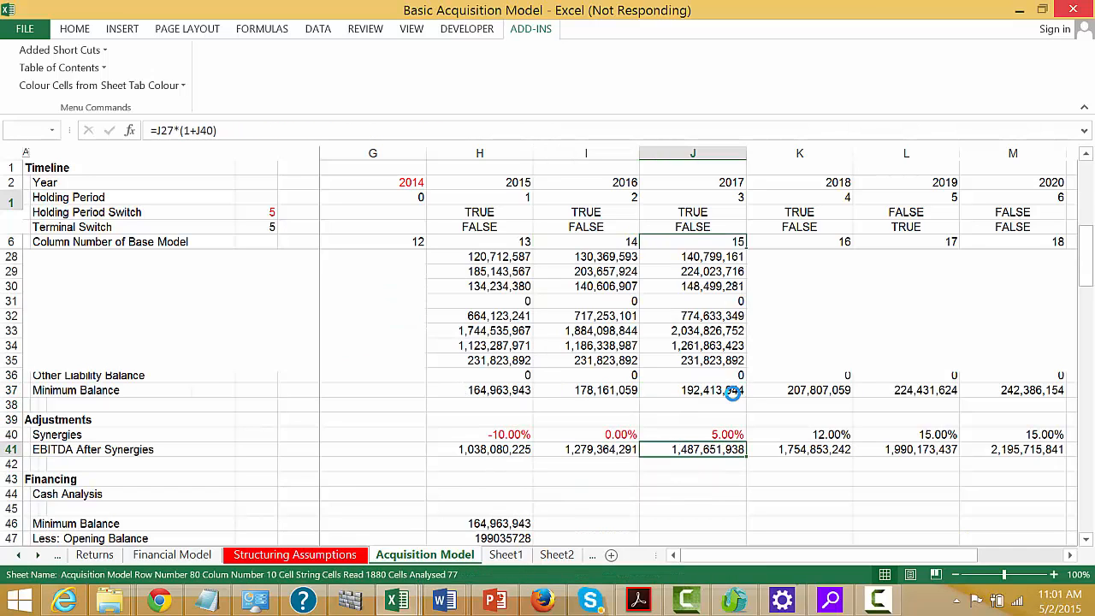
pyautogui.click(881, 601)
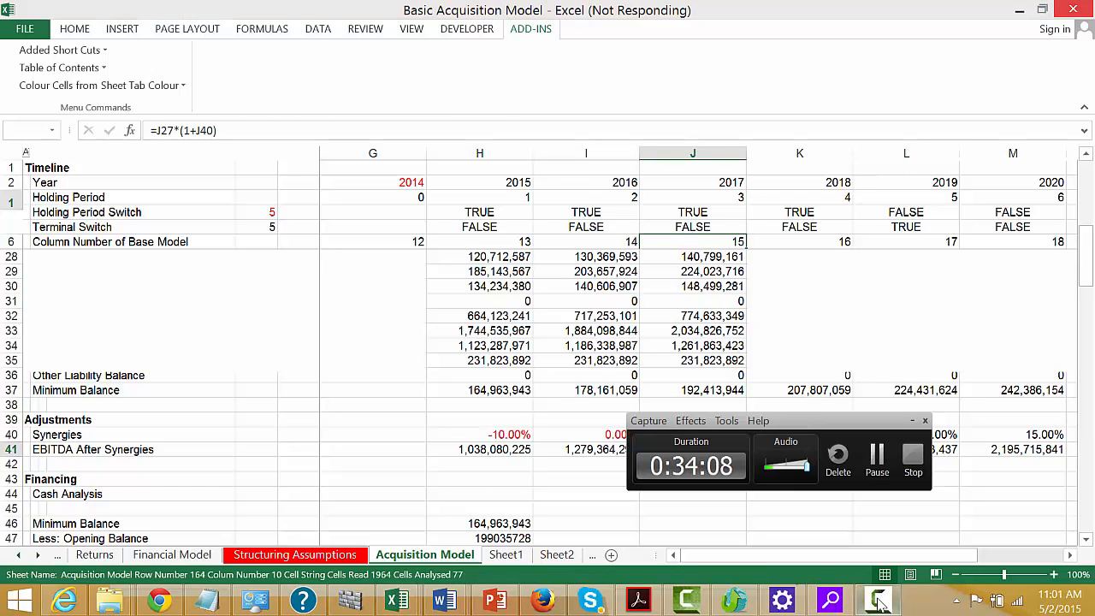
pyautogui.click(879, 456)
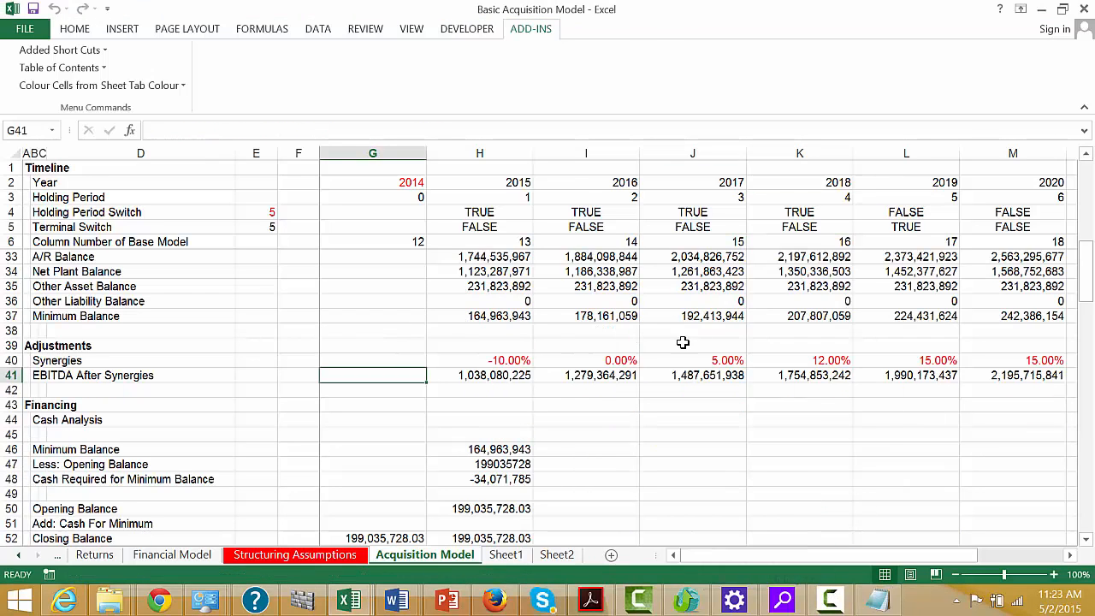
# - Run the colouring of cells linked to other sheets again from the Acquisition Model sheet
pyautogui.click(45, 89)
pyautogui.click(54, 109)
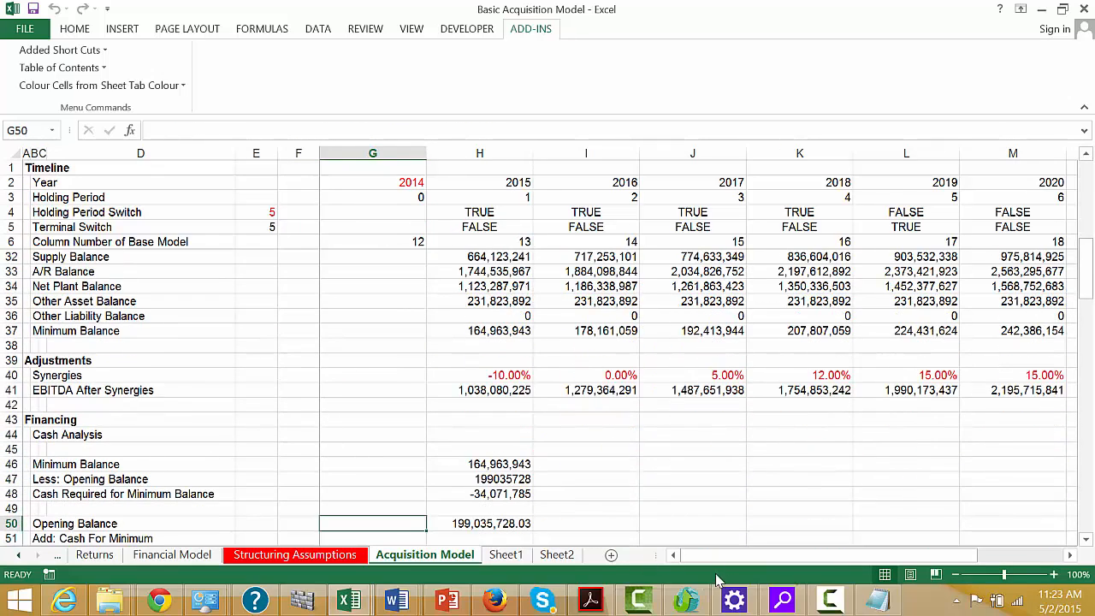
pyautogui.click(830, 599)
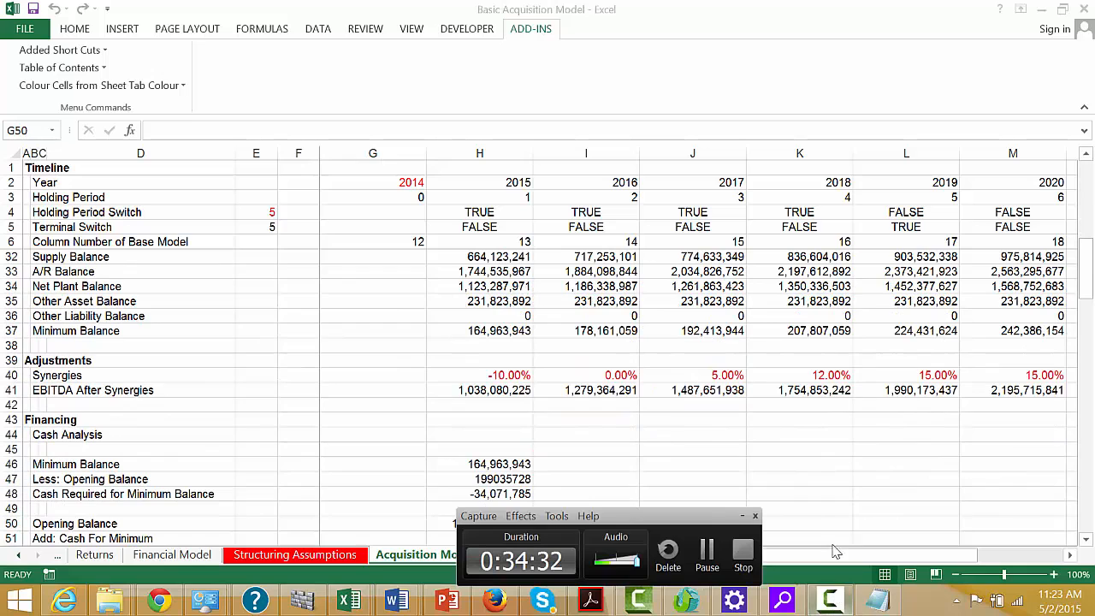
pyautogui.click(709, 552)
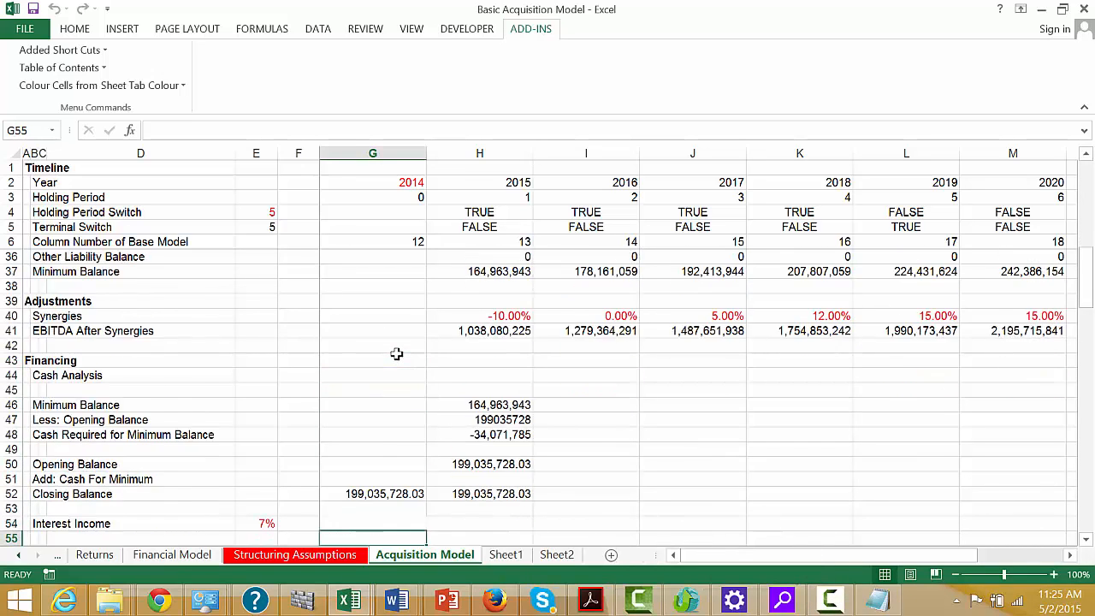
# - Calculate the 2015 Interest Income in H54 with =G52*$E$54 and format it with thousands separators and two decimals
pyautogui.press('Down')
pyautogui.press('Down')
pyautogui.press('Down')
pyautogui.press('Down')
pyautogui.press('Down')
pyautogui.press('Down')
pyautogui.press('Down')
pyautogui.press('Up')
pyautogui.press('Up')
pyautogui.press('Up')
pyautogui.press('Up')
pyautogui.press('Up')
pyautogui.press('Up')
pyautogui.press('Up')
pyautogui.press('Up')
pyautogui.press('Up')
pyautogui.press('Down')
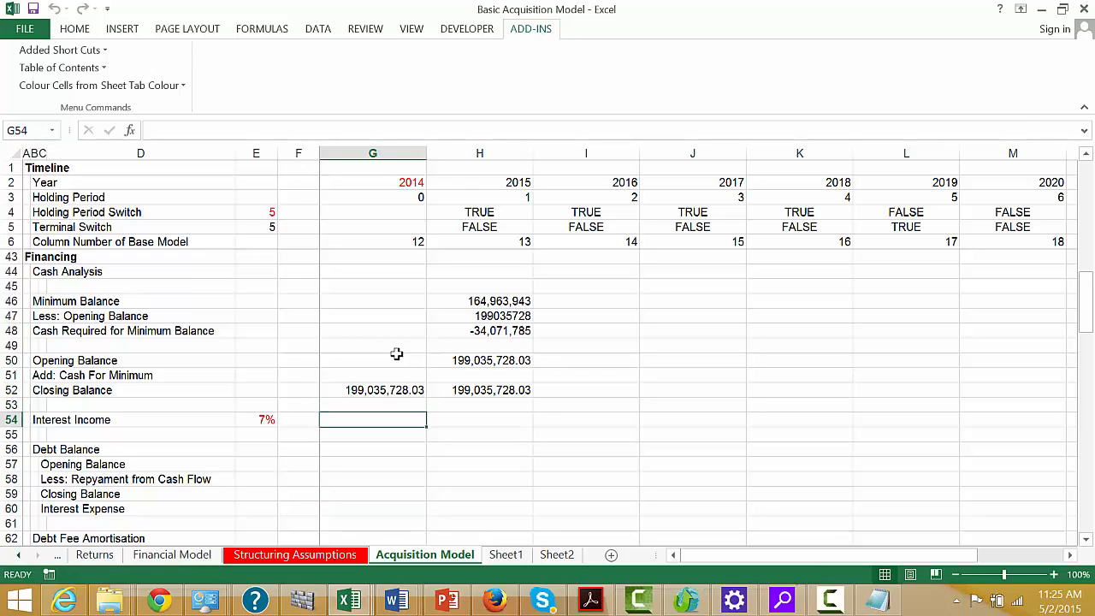
pyautogui.press('Left')
pyautogui.press('Right')
pyautogui.press('Right')
pyautogui.press('Right')
pyautogui.press('Left')
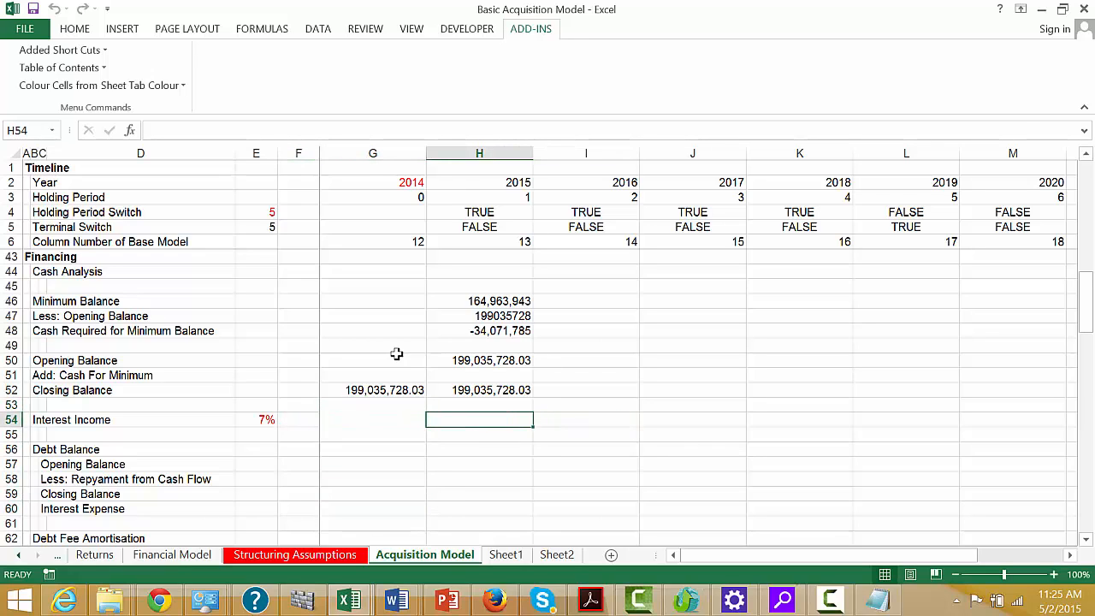
pyautogui.write('=')
pyautogui.press('Left')
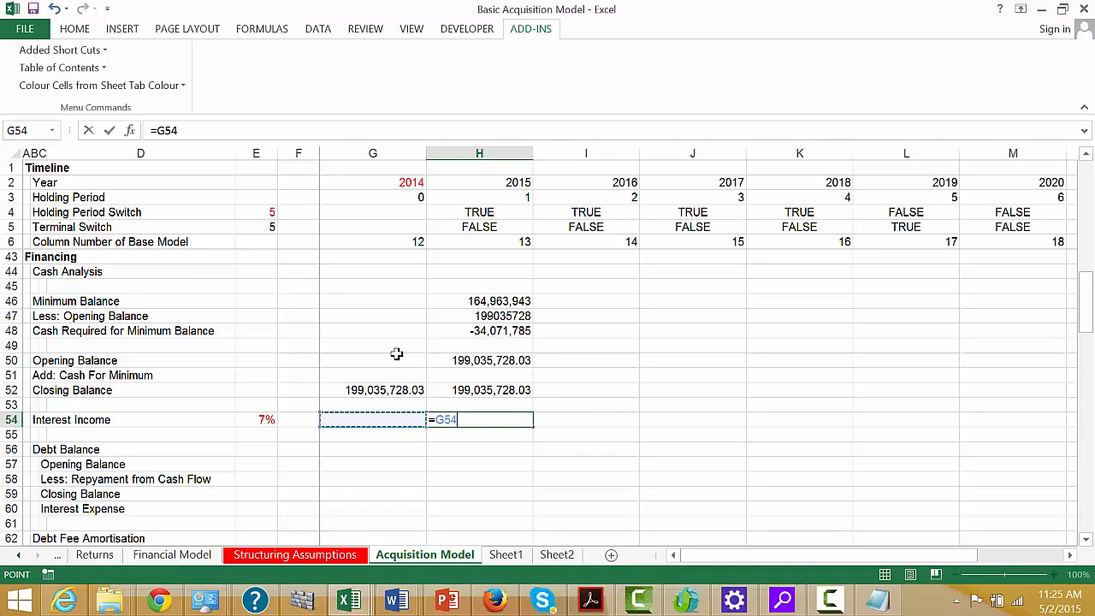
pyautogui.press('Up')
pyautogui.press('Up')
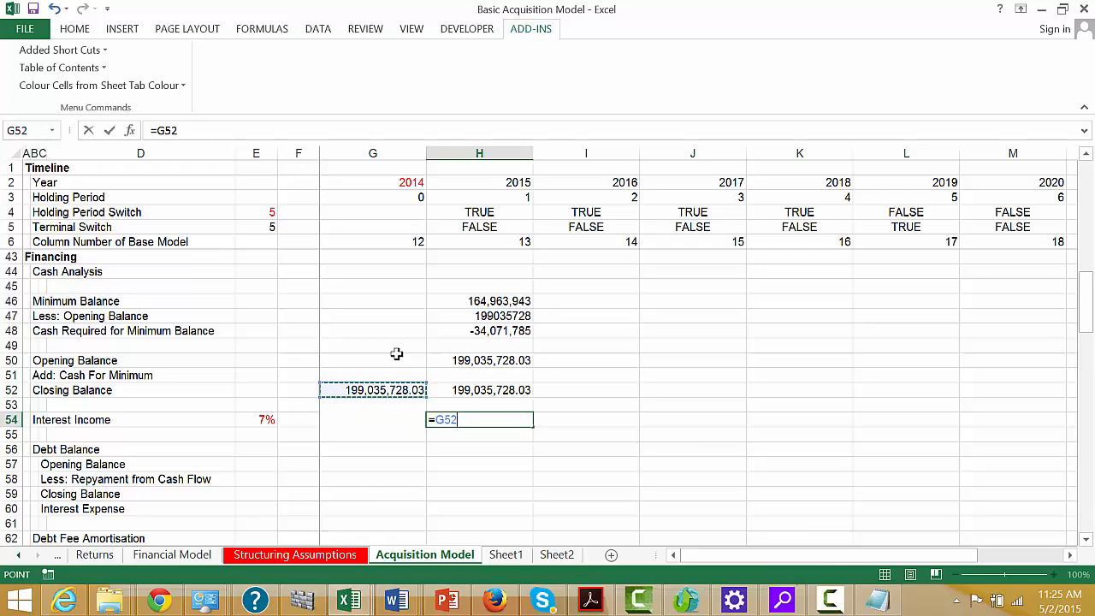
pyautogui.press('Down')
pyautogui.press('Up')
pyautogui.write('*')
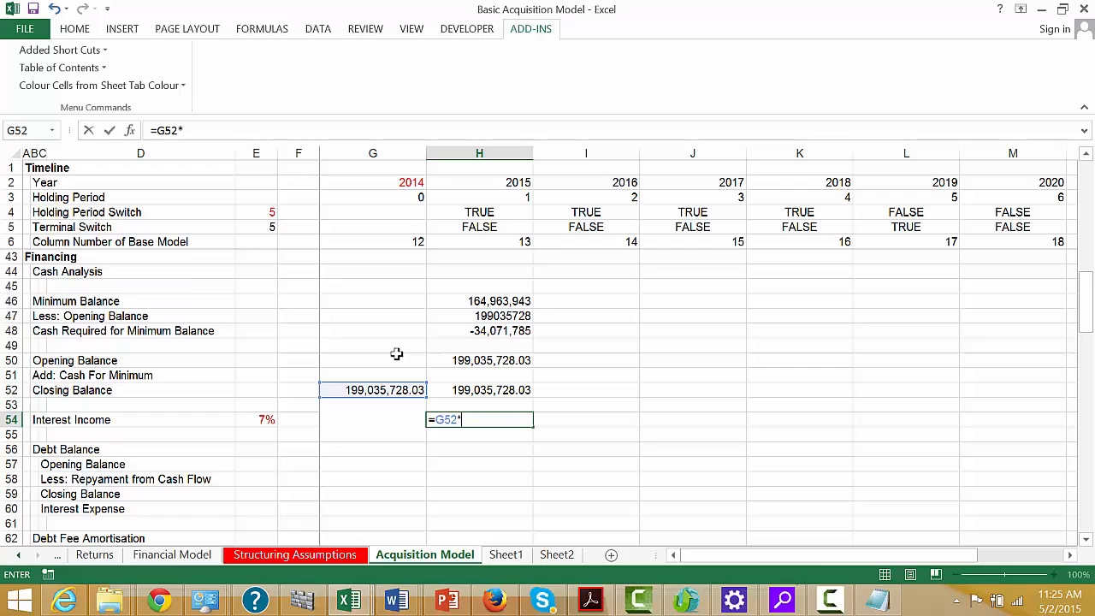
pyautogui.press('Left')
pyautogui.press('Left')
pyautogui.press('Left')
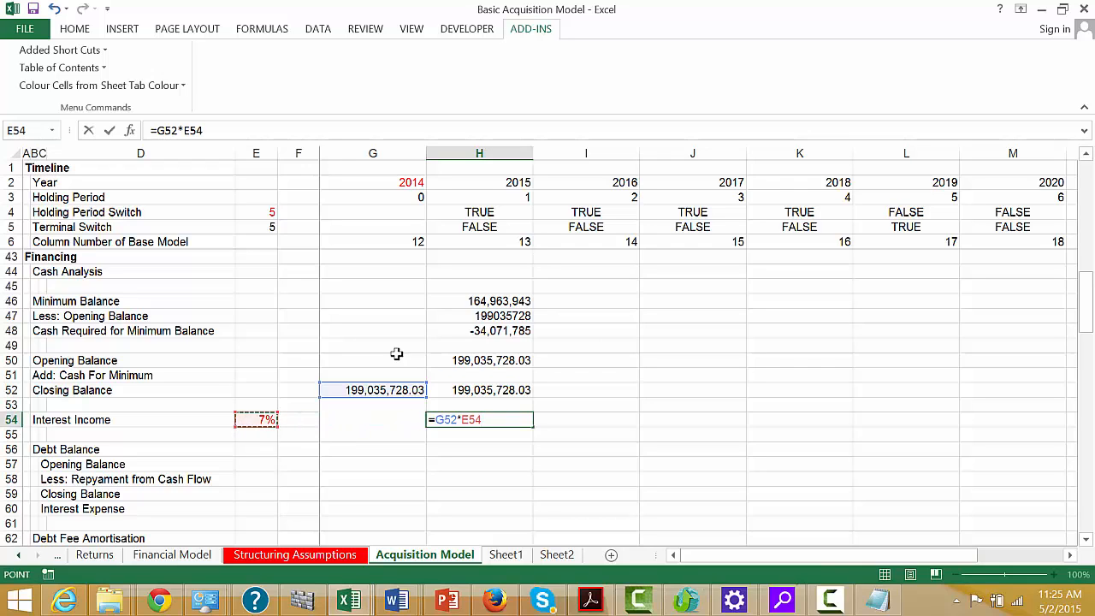
pyautogui.press('F4')
pyautogui.hotkey('ctrl', 'Return')
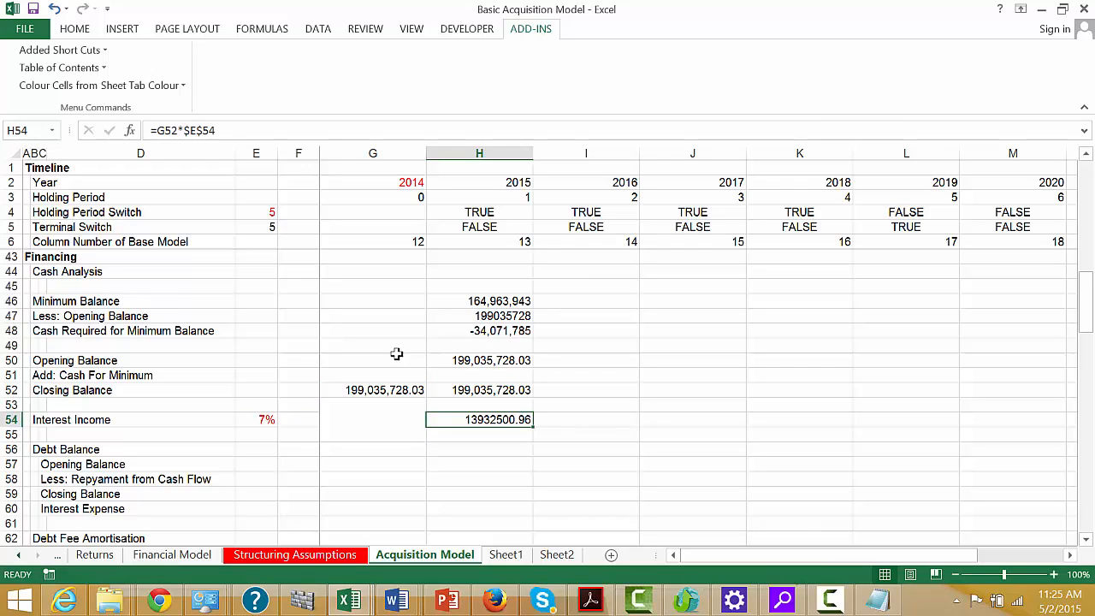
# - Link the 2014 debt Closing Balance in G59 to the Debt line of the Pro-Forma Balance Sheet with =G21
pyautogui.press('Down')
pyautogui.press('Down')
pyautogui.press('Down')
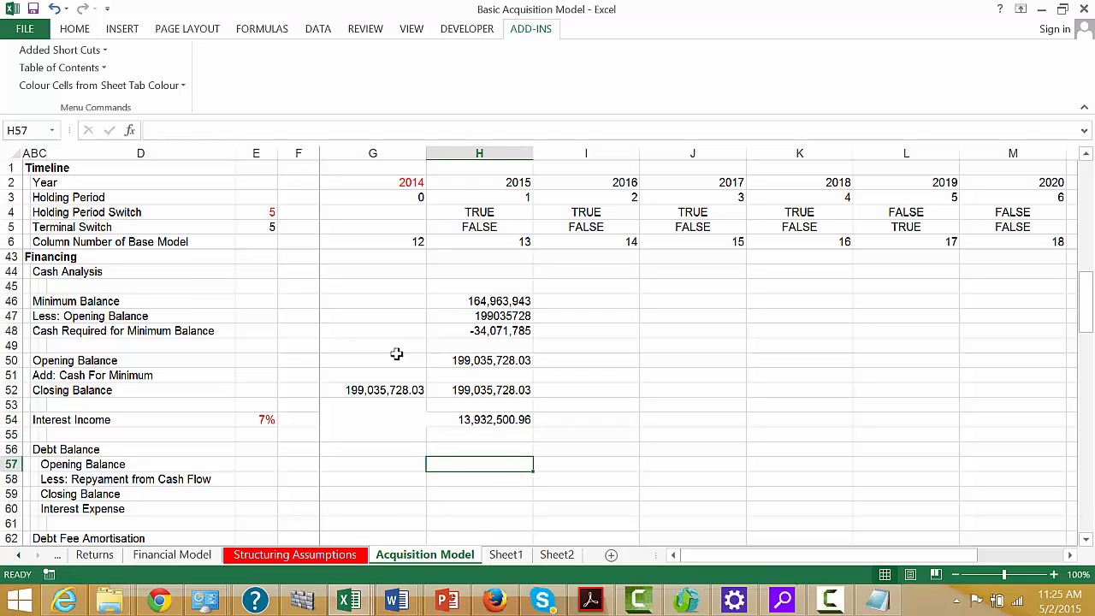
pyautogui.press('Down')
pyautogui.press('Down')
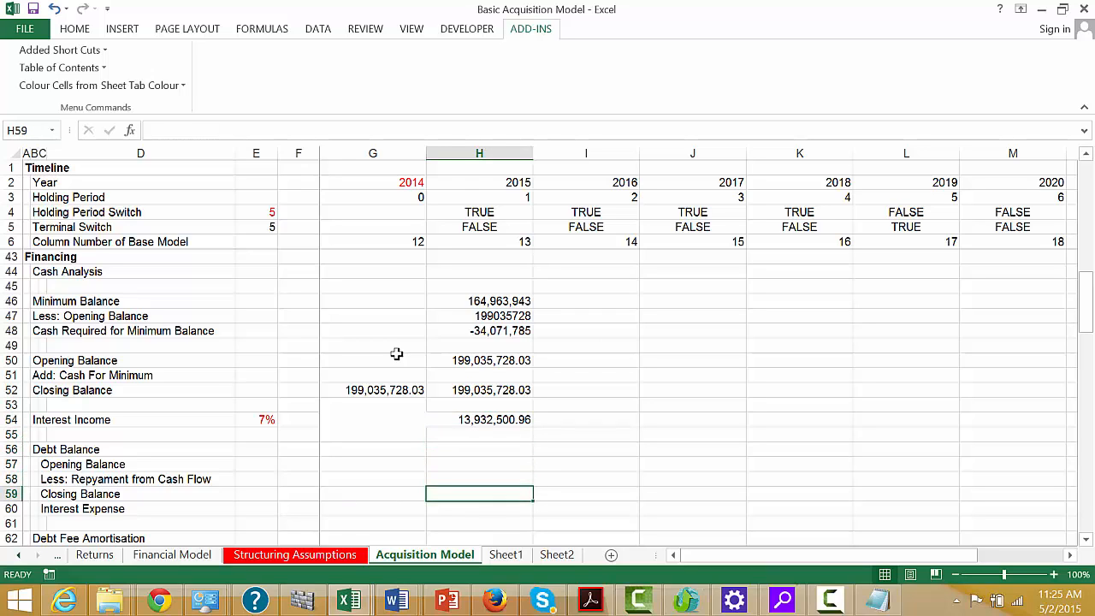
pyautogui.press('Left')
pyautogui.press('Right')
pyautogui.press('Left')
pyautogui.write('=')
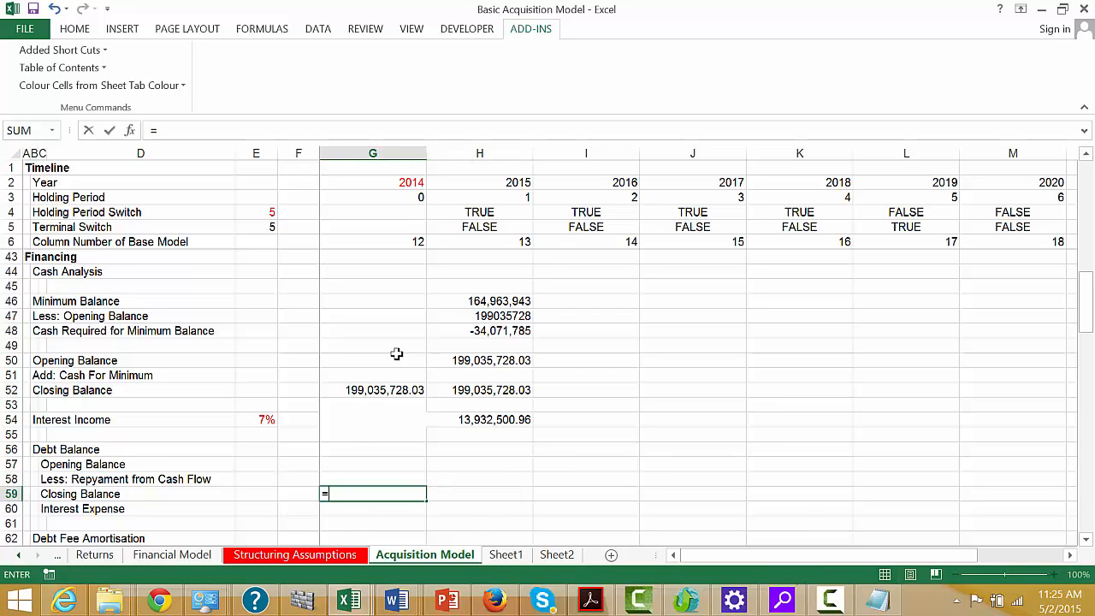
pyautogui.press('Up')
pyautogui.press('Up')
pyautogui.press('Up')
pyautogui.press('Up')
pyautogui.press('Up')
pyautogui.press('Up')
pyautogui.press('Up')
pyautogui.press('Up')
pyautogui.press('Up')
pyautogui.press('Up')
pyautogui.press('Up')
pyautogui.press('Up')
pyautogui.press('Up')
pyautogui.press('Up')
pyautogui.press('Up')
pyautogui.press('Up')
pyautogui.press('Up')
pyautogui.press('Up')
pyautogui.press('Up')
pyautogui.press('pageup')
pyautogui.press('pageup')
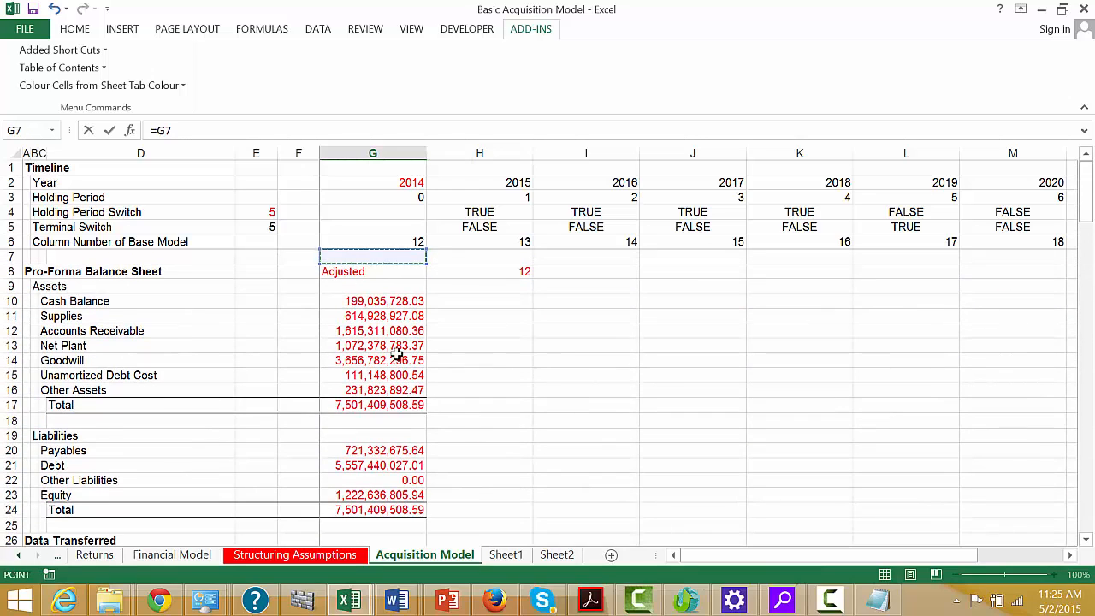
pyautogui.press('Down')
pyautogui.press('Down')
pyautogui.press('Down')
pyautogui.press('Down')
pyautogui.press('Down')
pyautogui.press('Down')
pyautogui.press('Down')
pyautogui.press('Down')
pyautogui.press('Down')
pyautogui.press('Down')
pyautogui.press('Down')
pyautogui.press('Down')
pyautogui.press('Down')
pyautogui.press('Down')
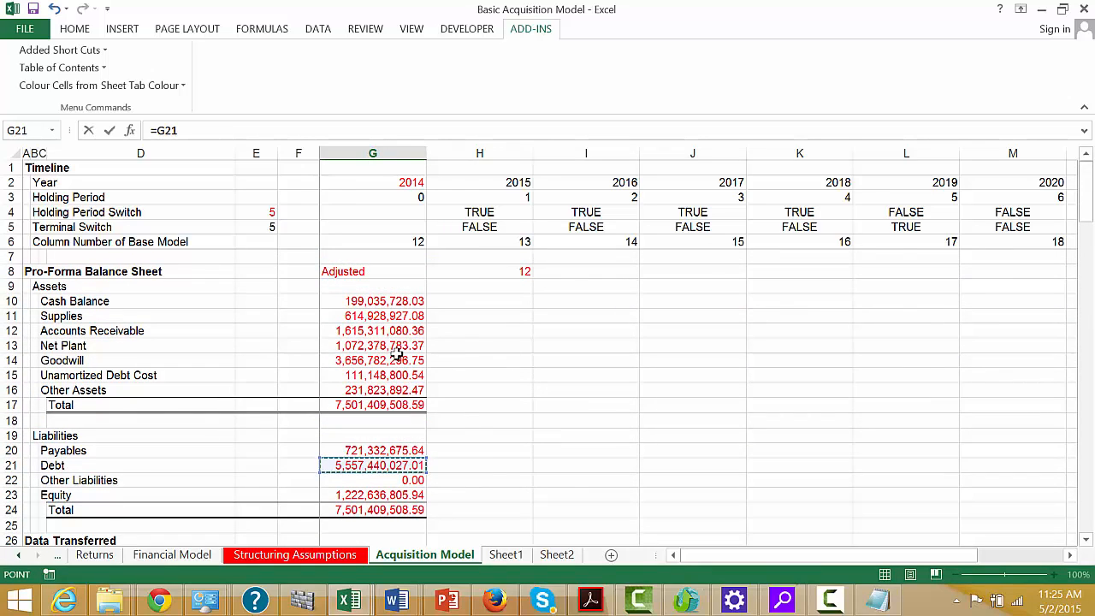
pyautogui.press('Return')
pyautogui.press('Up')
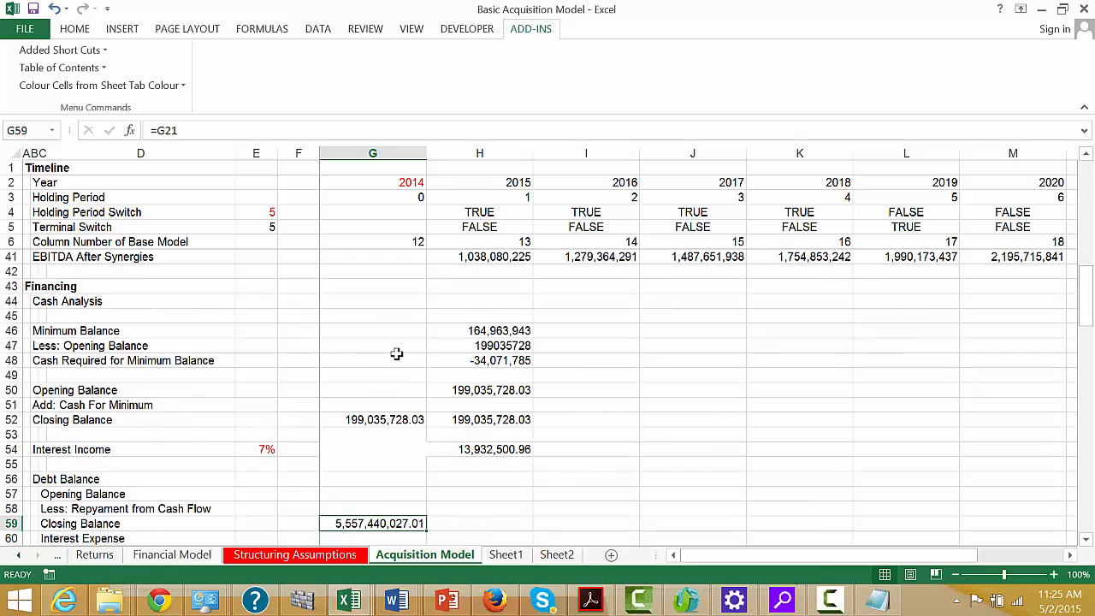
# - Set the 2015 debt Opening Balance in H57 to the prior year's closing balance with =G59
pyautogui.press('Up')
pyautogui.press('Up')
pyautogui.press('Right')
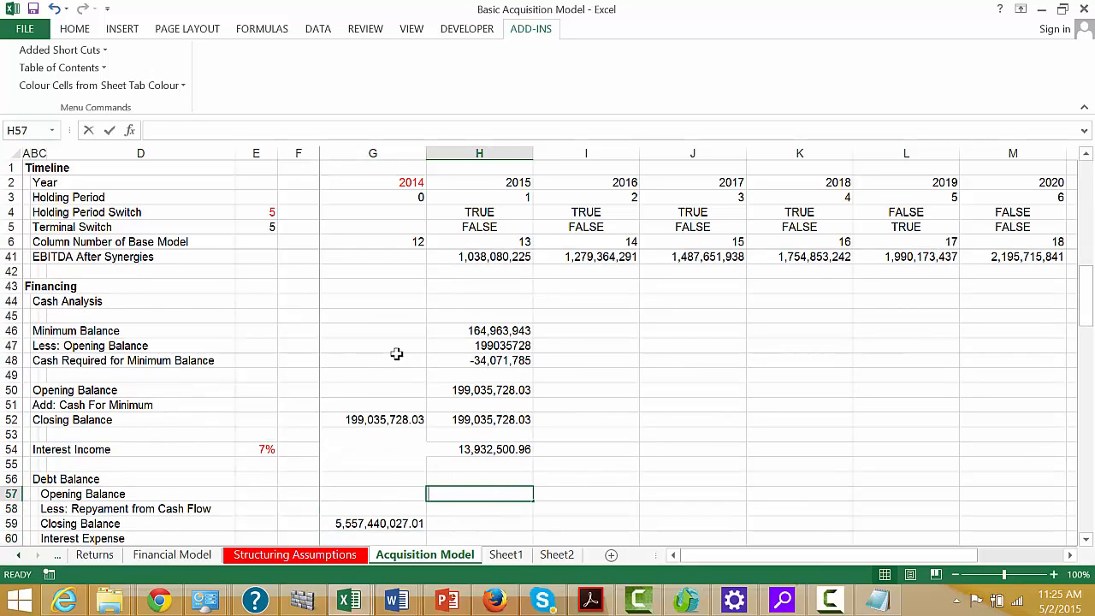
pyautogui.write('=')
pyautogui.press('Down')
pyautogui.press('Down')
pyautogui.press('Left')
pyautogui.press('Return')
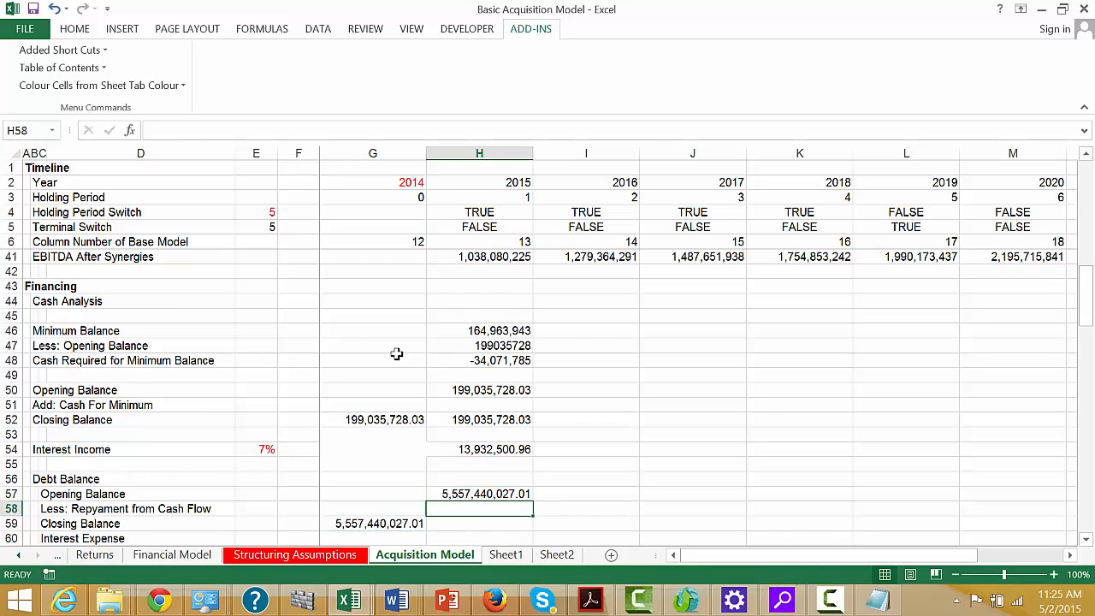
# - Link the 2015 repayment from cash flow in H58 to the Cash Flow section's Less: Debt Repayment row with =H92
pyautogui.write('=')
pyautogui.press('Down')
pyautogui.press('Down')
pyautogui.press('Down')
pyautogui.press('Down')
pyautogui.press('Down')
pyautogui.press('Down')
pyautogui.press('Down')
pyautogui.press('Down')
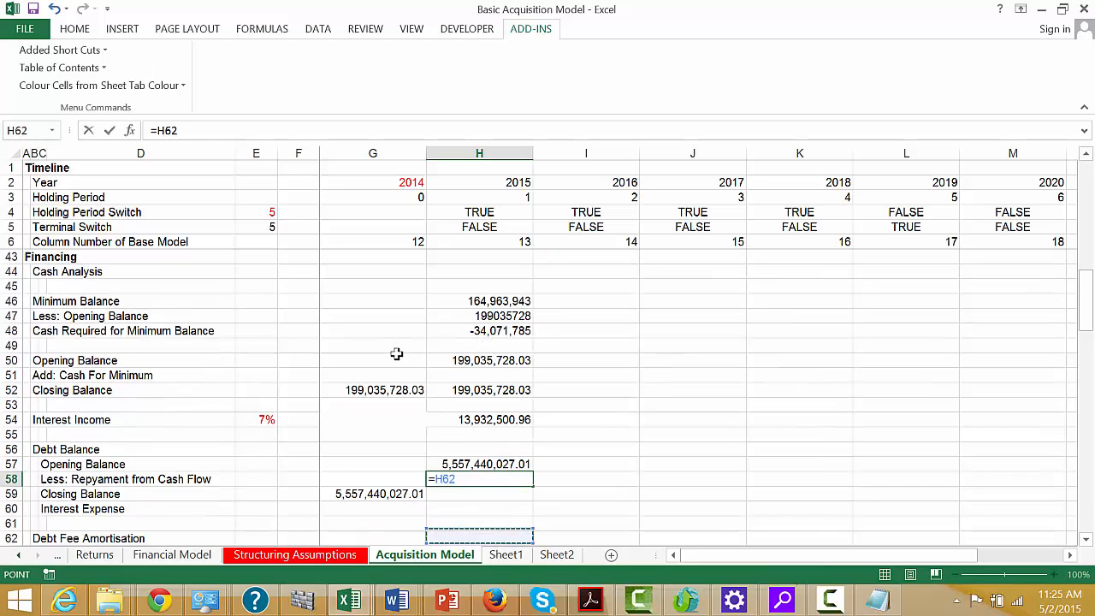
pyautogui.press('Down')
pyautogui.press('Down')
pyautogui.press('Down')
pyautogui.press('Down')
pyautogui.press('Down')
pyautogui.press('Down')
pyautogui.press('Down')
pyautogui.press('Down')
pyautogui.press('Down')
pyautogui.press('Down')
pyautogui.press('Down')
pyautogui.press('Down')
pyautogui.press('Down')
pyautogui.press('Down')
pyautogui.press('Down')
pyautogui.press('Down')
pyautogui.press('Down')
pyautogui.press('Down')
pyautogui.press('Down')
pyautogui.press('Down')
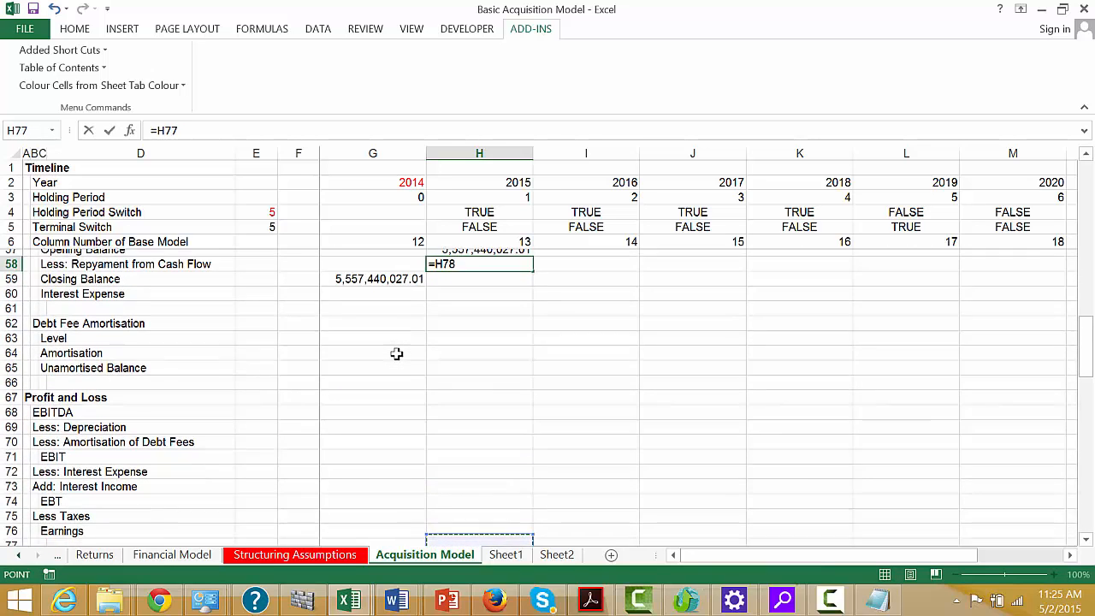
pyautogui.press('Down')
pyautogui.press('Down')
pyautogui.press('Down')
pyautogui.press('Down')
pyautogui.press('Down')
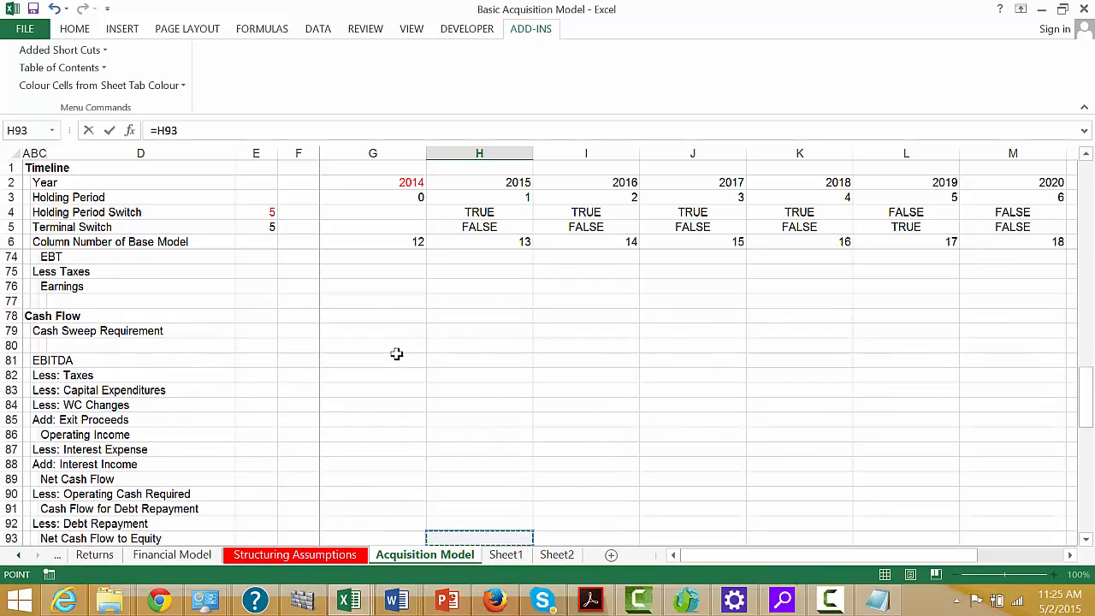
pyautogui.press('Return')
# - Calculate the 2015 debt Closing Balance in H59 with =H57-H58
pyautogui.press('Up')
pyautogui.press('Up')
pyautogui.press('Up')
pyautogui.press('Up')
pyautogui.press('Up')
pyautogui.press('Up')
pyautogui.press('Up')
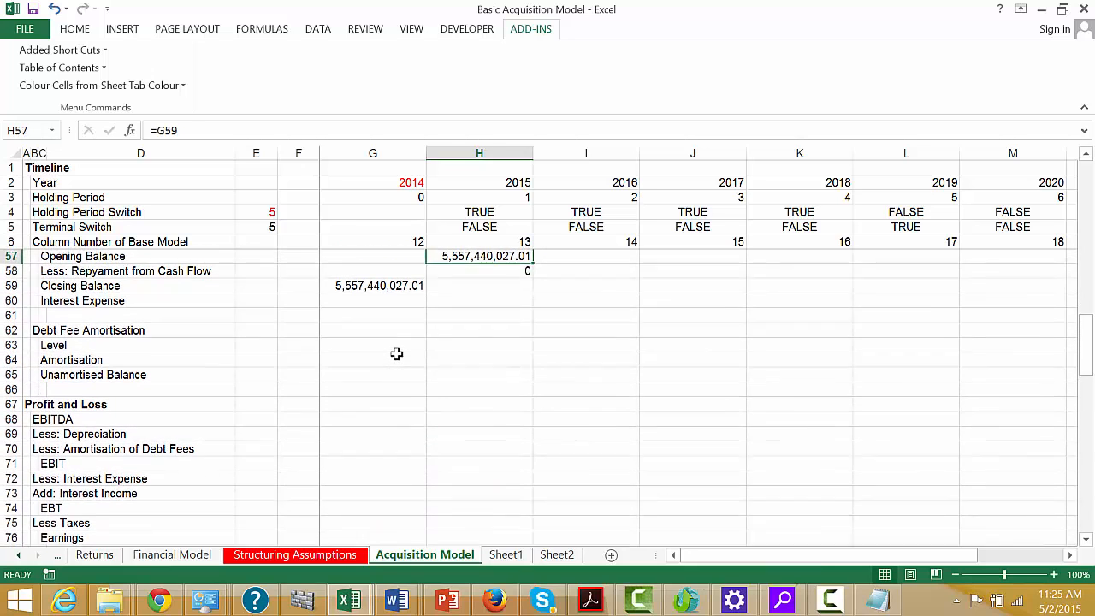
pyautogui.press('Up')
pyautogui.press('Down')
pyautogui.press('Down')
pyautogui.press('Down')
pyautogui.press('Down')
pyautogui.press('Down')
pyautogui.press('Down')
pyautogui.press('Down')
pyautogui.press('Down')
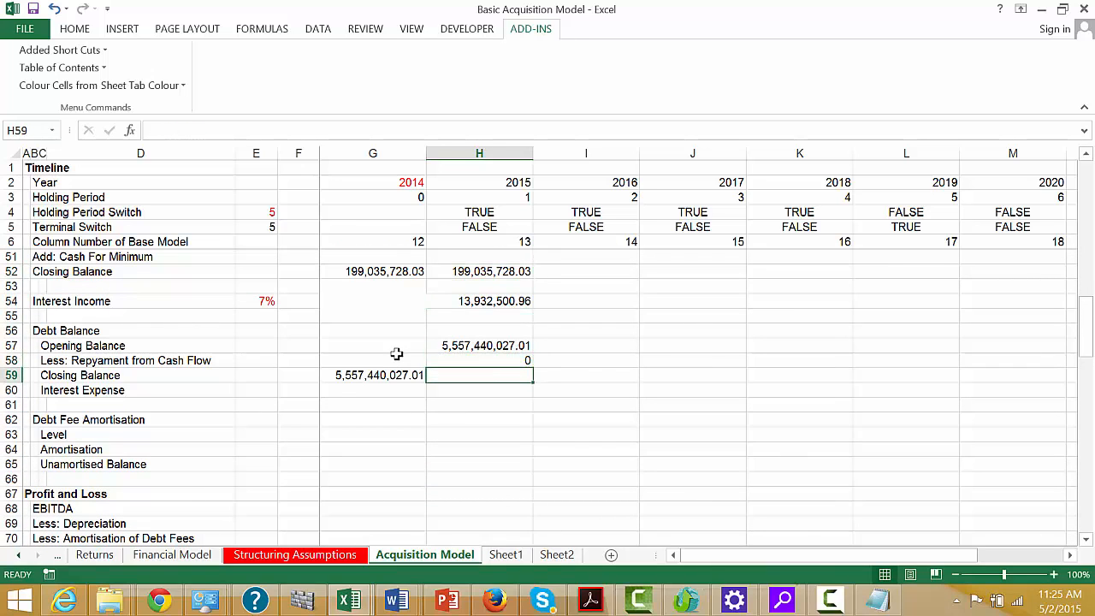
pyautogui.write('=')
pyautogui.press('Up')
pyautogui.press('Up')
pyautogui.write('-')
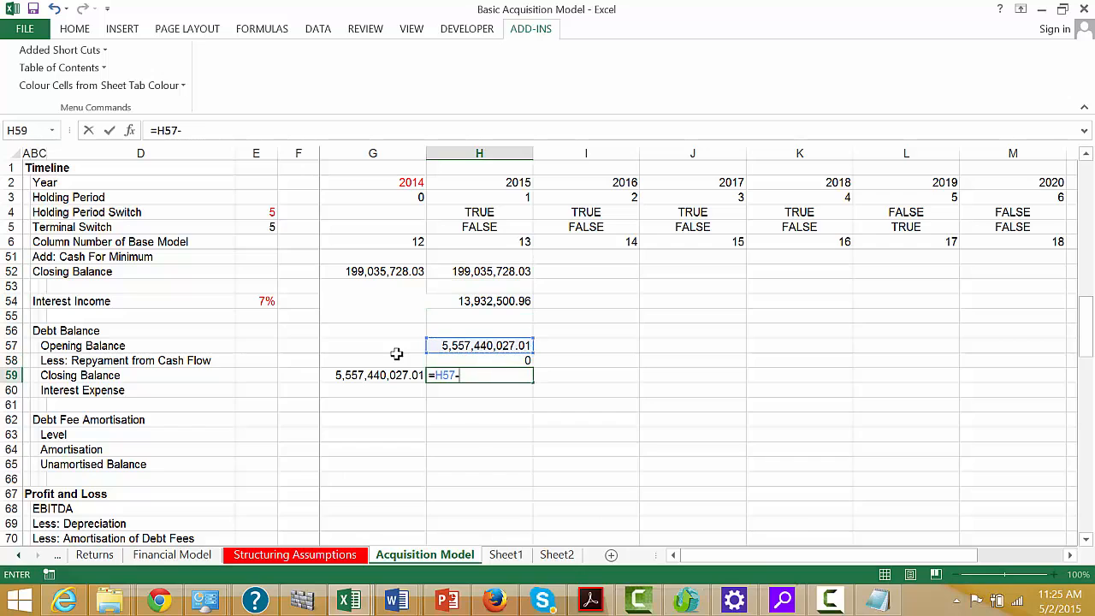
pyautogui.press('Up')
pyautogui.hotkey('ctrl', 'Return')
pyautogui.press('Down')
pyautogui.press('Up')
pyautogui.press('Up')
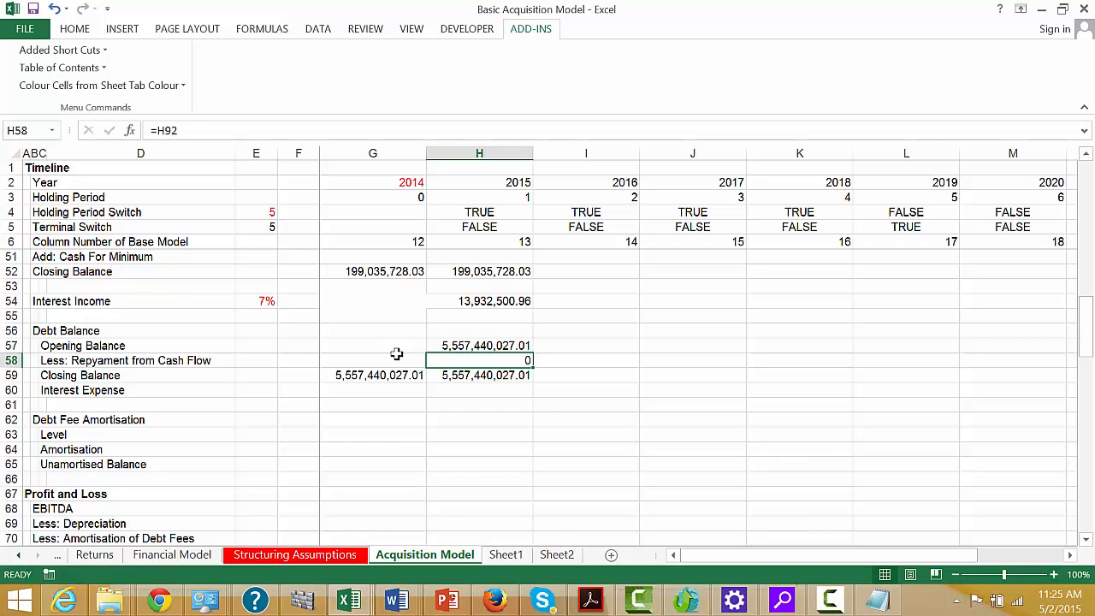
# - Format the 2015 repayment in H58 to two decimals and link the Interest Expense rate in E60 with ='Structuring Assumptions'!E29
pyautogui.press('Down')
pyautogui.press('Up')
pyautogui.press('Left')
pyautogui.press('Left')
pyautogui.press('Down')
pyautogui.press('Down')
pyautogui.press('Left')
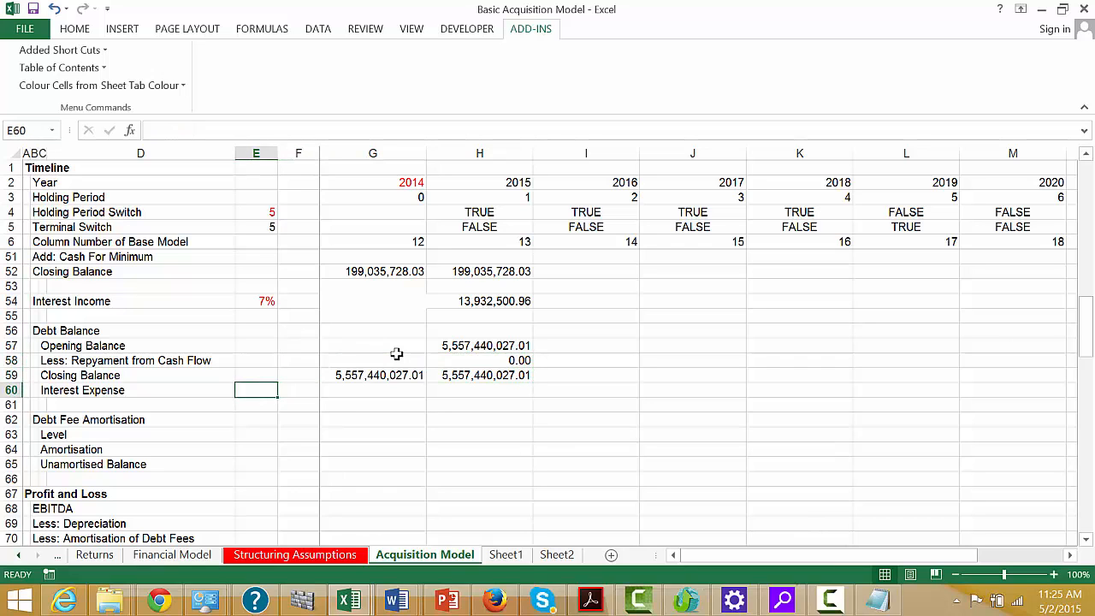
pyautogui.write('=')
pyautogui.hotkey('ctrl', 'pageup')
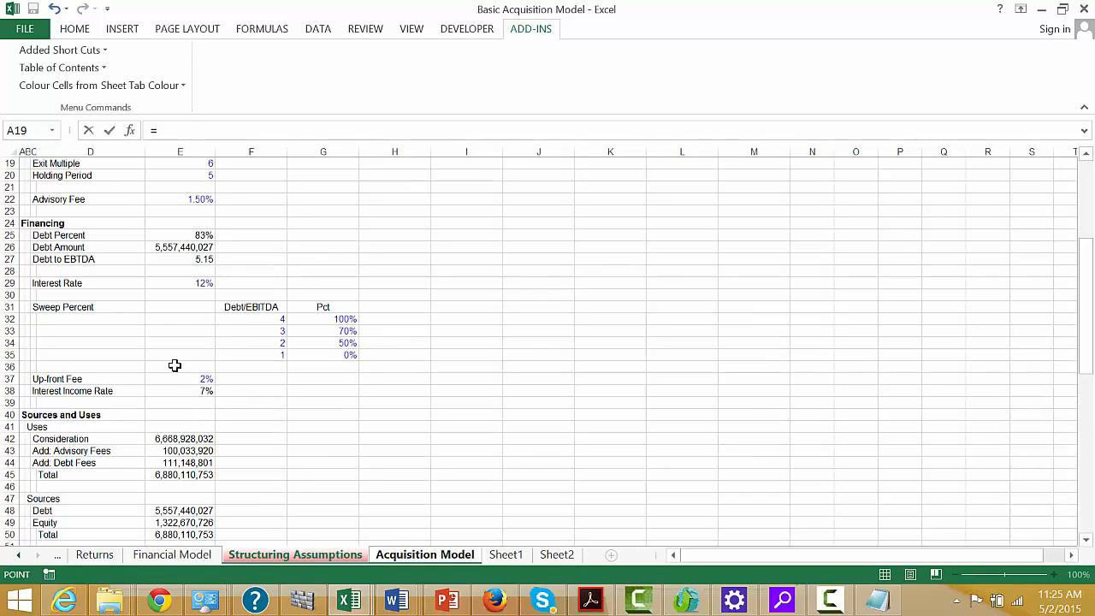
pyautogui.click(198, 283)
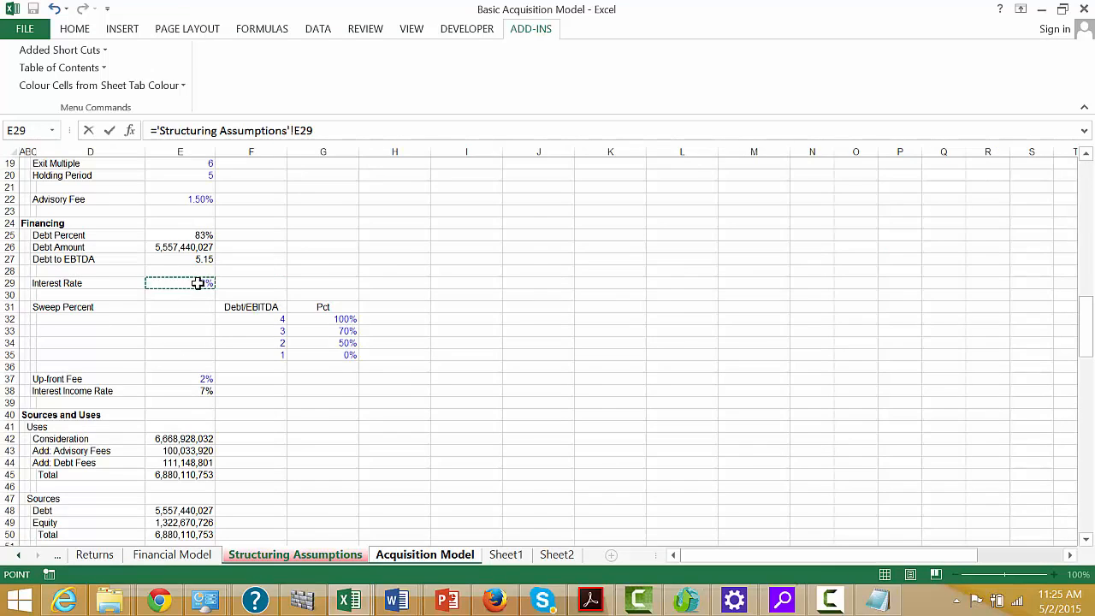
pyautogui.press('Tab')
# - Calculate the 2015 Interest Expense in H60 with =$E$60*H57, formatted with thousands separators and two decimals
pyautogui.press('Right')
pyautogui.press('Right')
pyautogui.write('=')
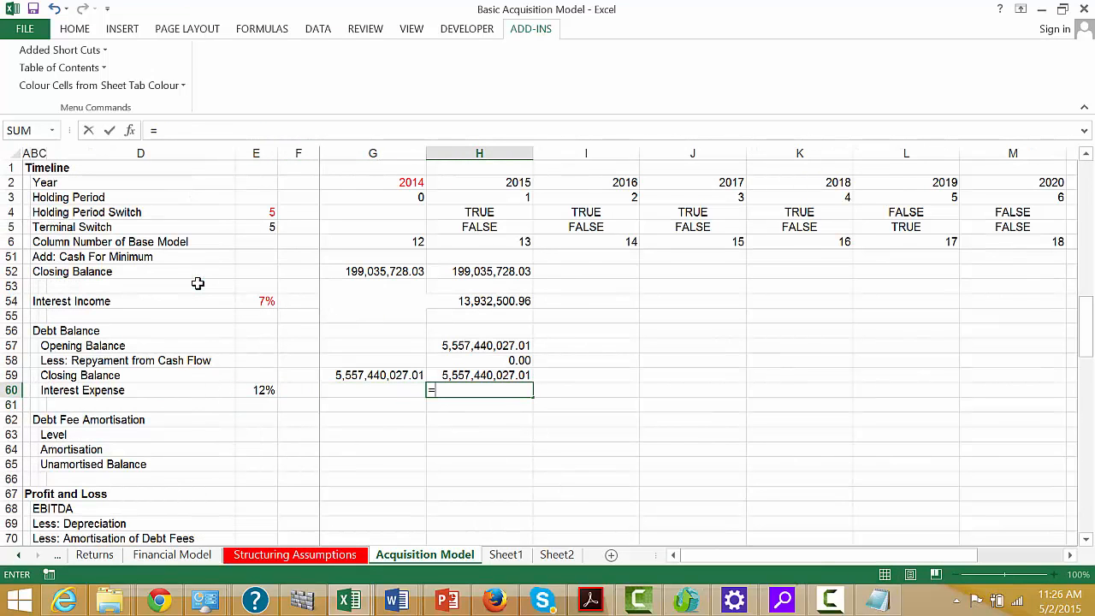
pyautogui.press('Left')
pyautogui.press('Left')
pyautogui.press('Left')
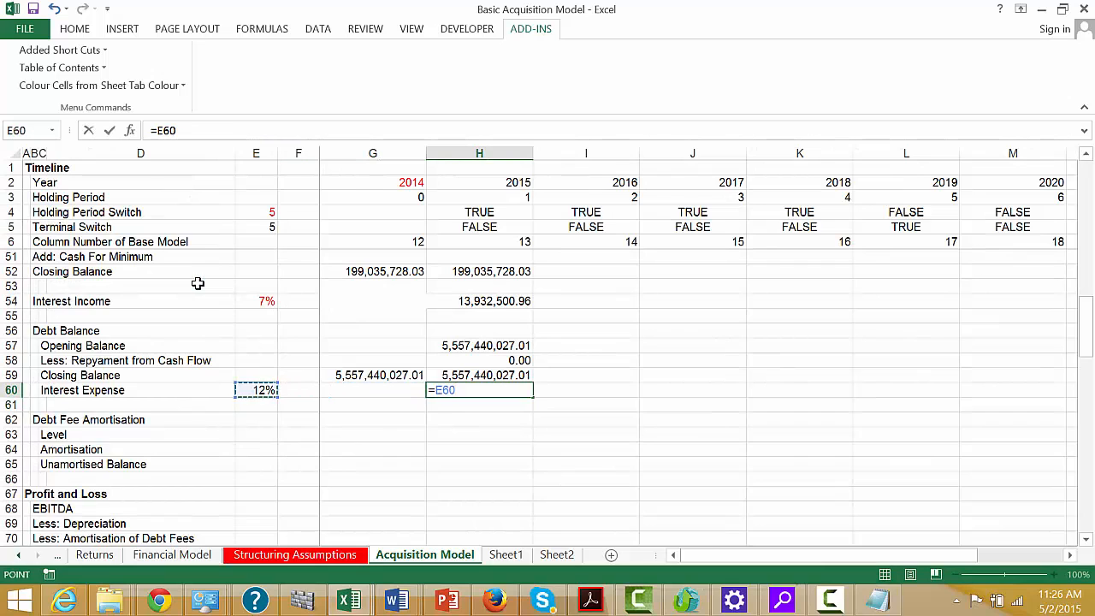
pyautogui.press('F4')
pyautogui.write('*')
pyautogui.press('Up')
pyautogui.press('Up')
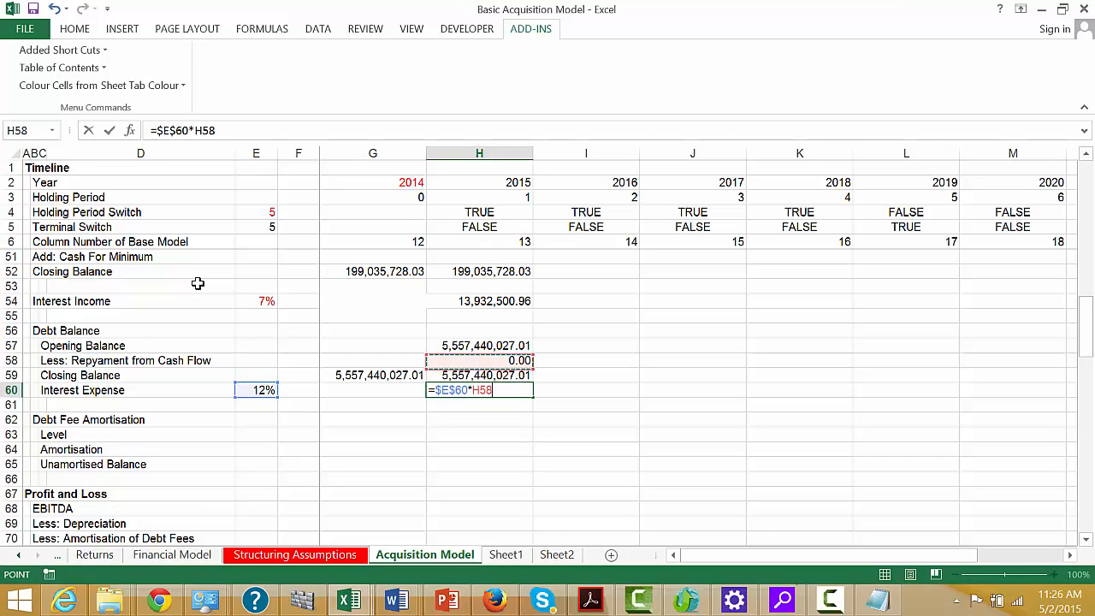
pyautogui.press('Up')
pyautogui.press('Return')
pyautogui.press('Up')
pyautogui.hotkey('ctrl', 'shift', '1')
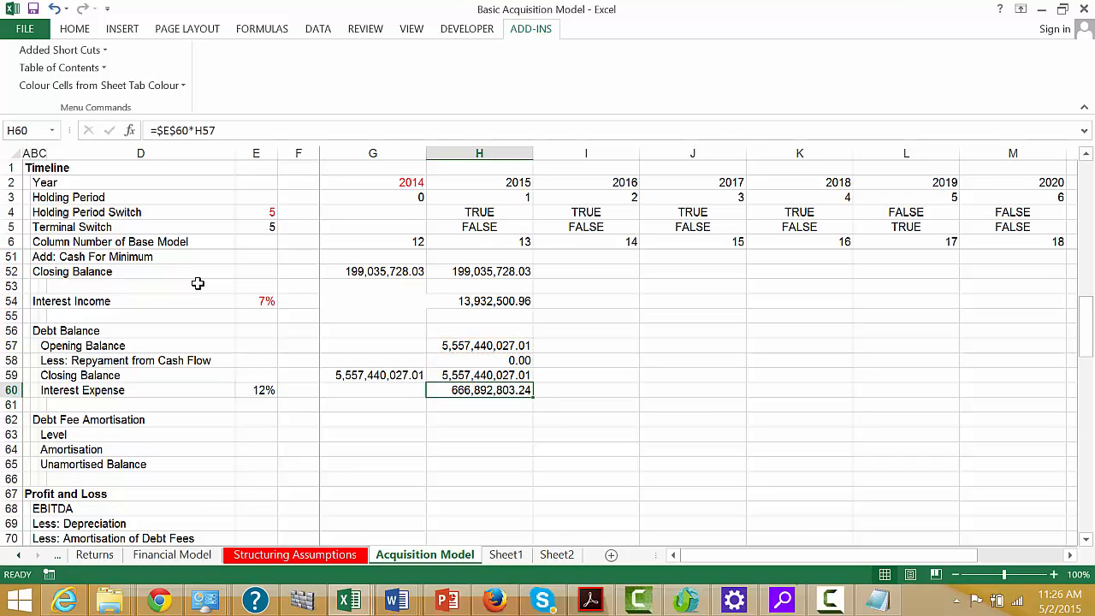
# - Link the 2014 Debt Fee Amortisation Level in G63 to the balance sheet's Unamortized Debt Cost with =G15
pyautogui.press('Down')
pyautogui.press('Down')
pyautogui.press('Left')
pyautogui.press('Left')
pyautogui.press('Left')
pyautogui.press('Down')
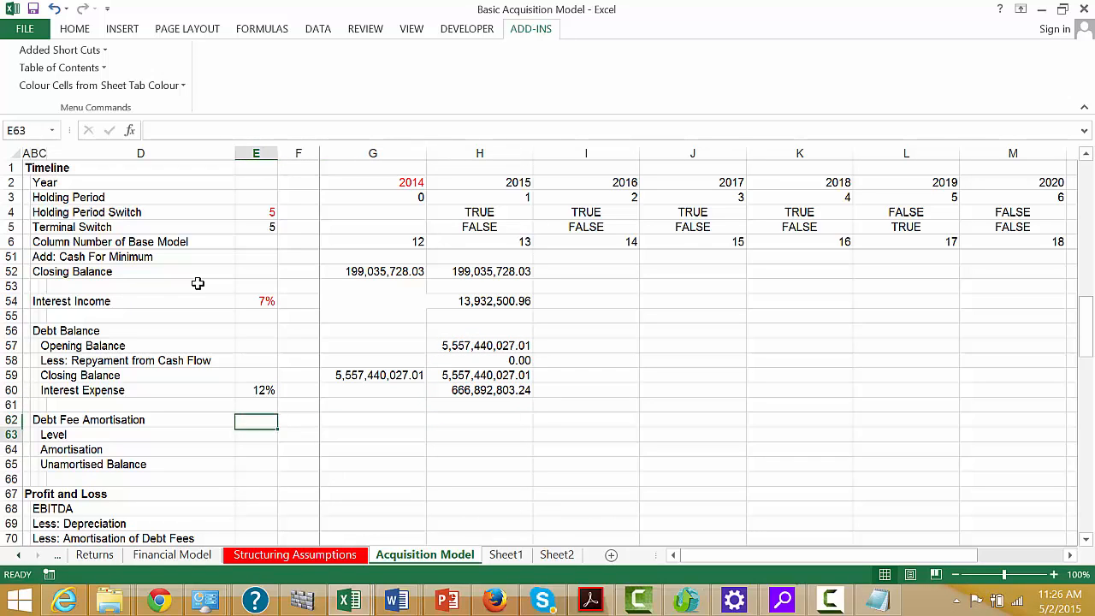
pyautogui.press('Right')
pyautogui.press('Left')
pyautogui.press('Left')
pyautogui.press('Left')
pyautogui.press('Right')
pyautogui.press('Right')
pyautogui.press('Right')
pyautogui.press('Right')
pyautogui.write('=')
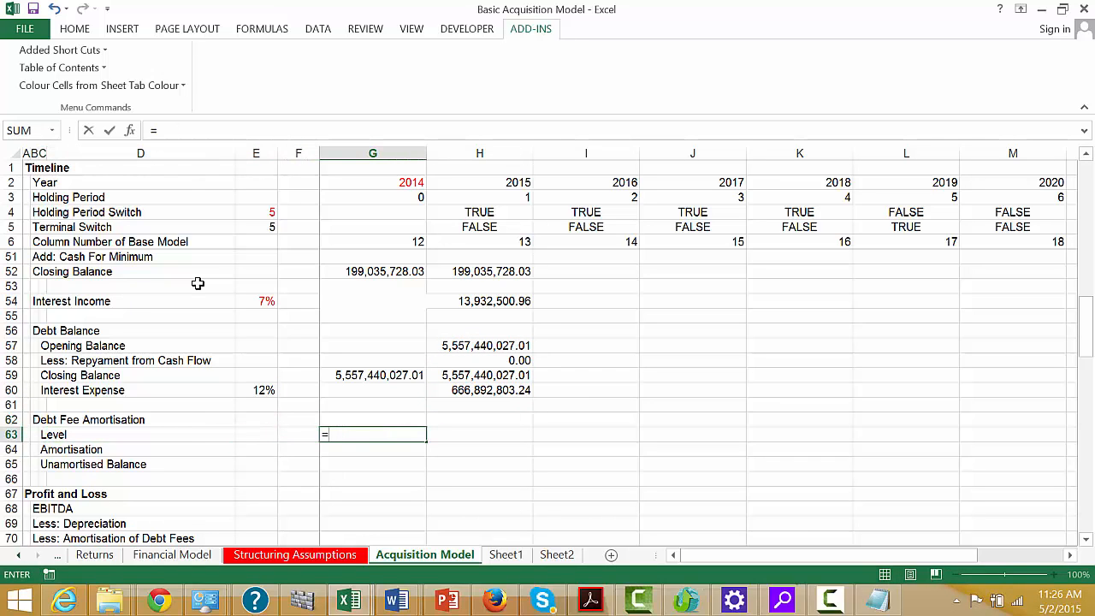
pyautogui.press('Up')
pyautogui.press('Up')
pyautogui.press('Up')
pyautogui.press('Up')
pyautogui.press('Up')
pyautogui.press('Up')
pyautogui.press('Up')
pyautogui.press('Up')
pyautogui.press('Up')
pyautogui.press('Up')
pyautogui.press('Up')
pyautogui.press('Up')
pyautogui.press('Up')
pyautogui.press('Up')
pyautogui.press('Up')
pyautogui.press('Up')
pyautogui.press('Up')
pyautogui.press('Up')
pyautogui.press('Up')
pyautogui.press('Up')
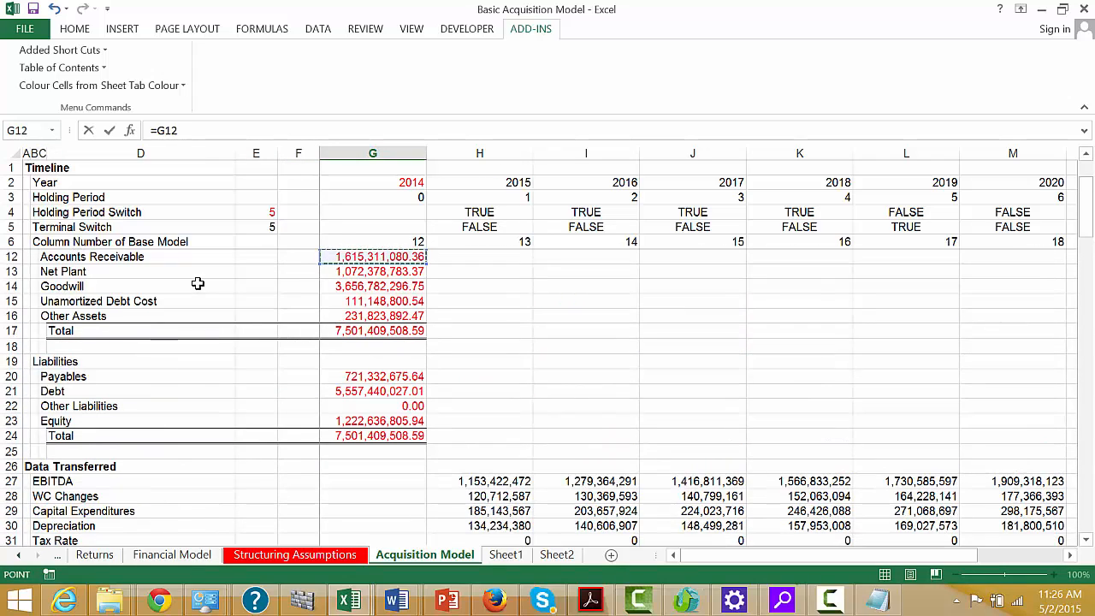
pyautogui.press('Down')
pyautogui.press('Down')
pyautogui.press('Down')
pyautogui.press('Down')
pyautogui.press('Up')
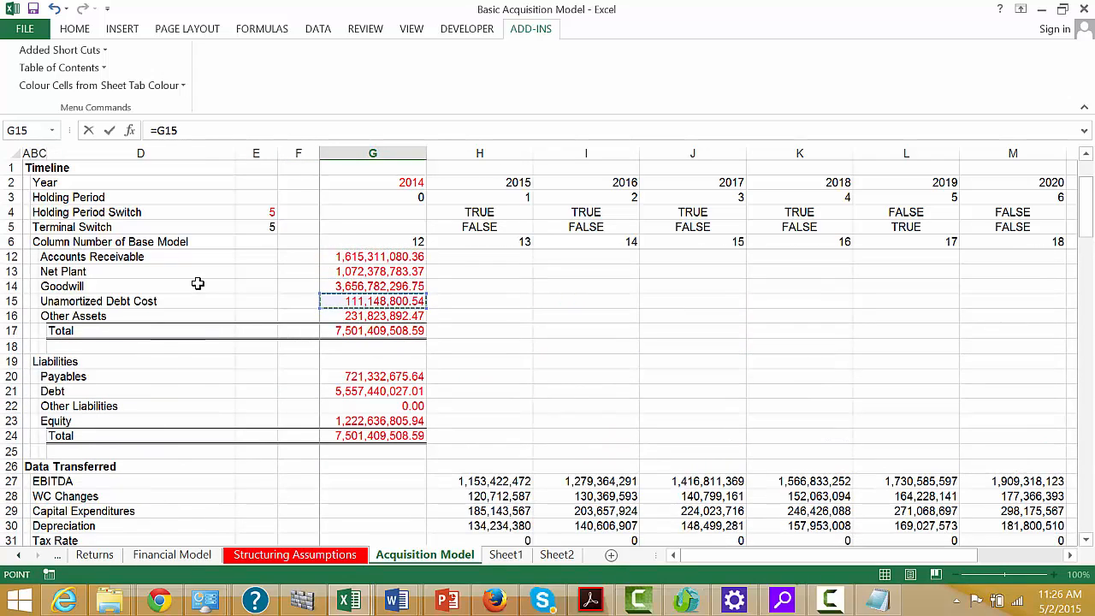
pyautogui.press('Return')
pyautogui.press('Up')
# - Carry the debt fee Level into 2015 by setting H63 to the prior year's level with =G63
pyautogui.press('Right')
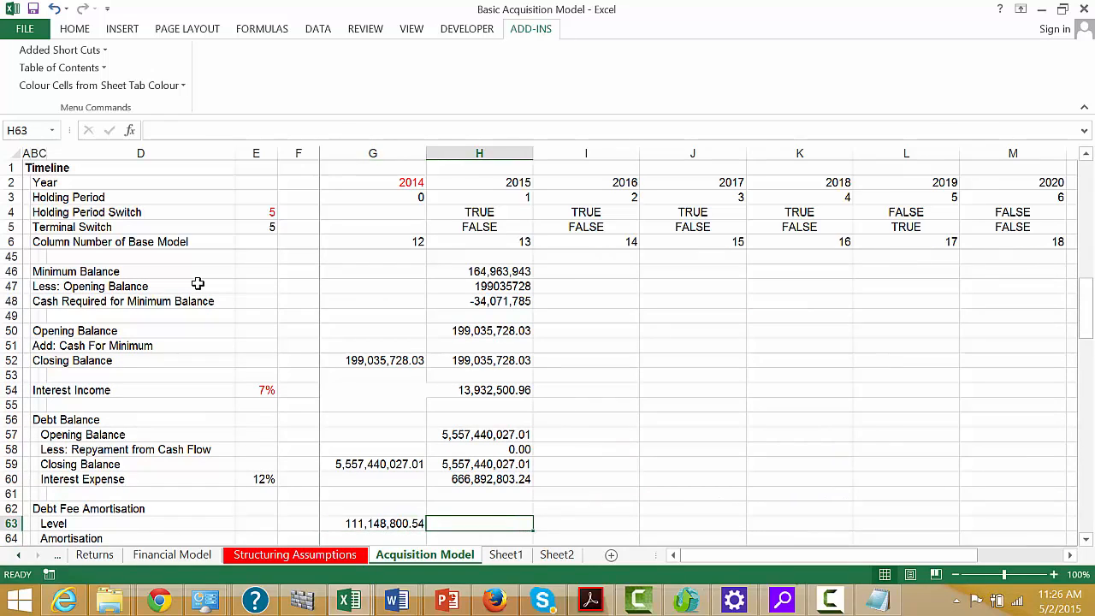
pyautogui.write('=')
pyautogui.press('Left')
pyautogui.press('Return')
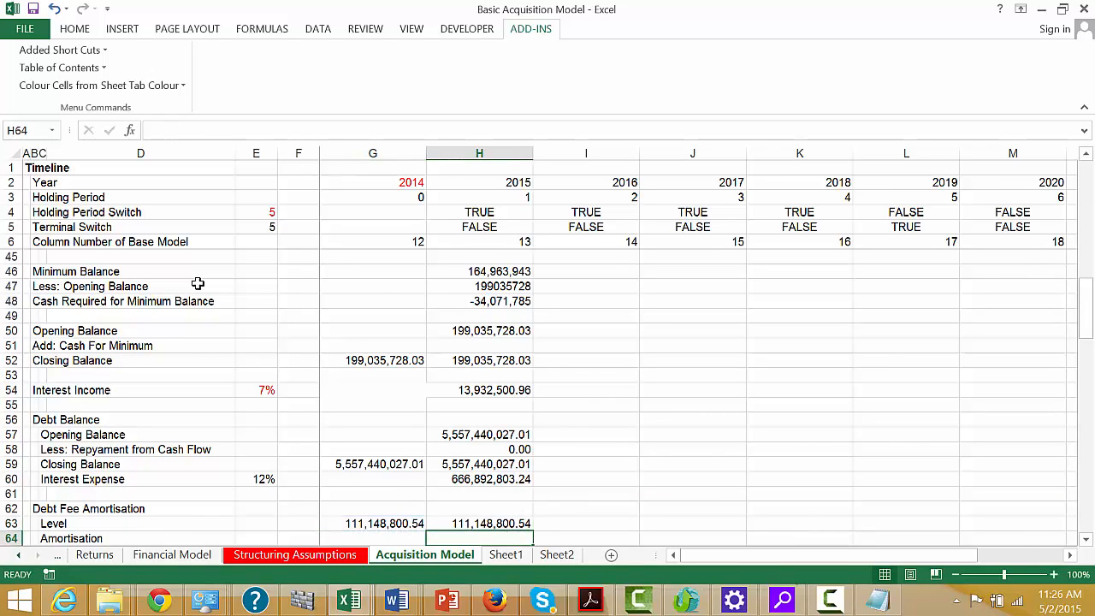
# - Link the Amortisation period in E64 to the Holding Period in cell E20 of the Structuring Assumptions sheet
pyautogui.scroll(-1, 198, 283)
pyautogui.press('Down')
pyautogui.press('Up')
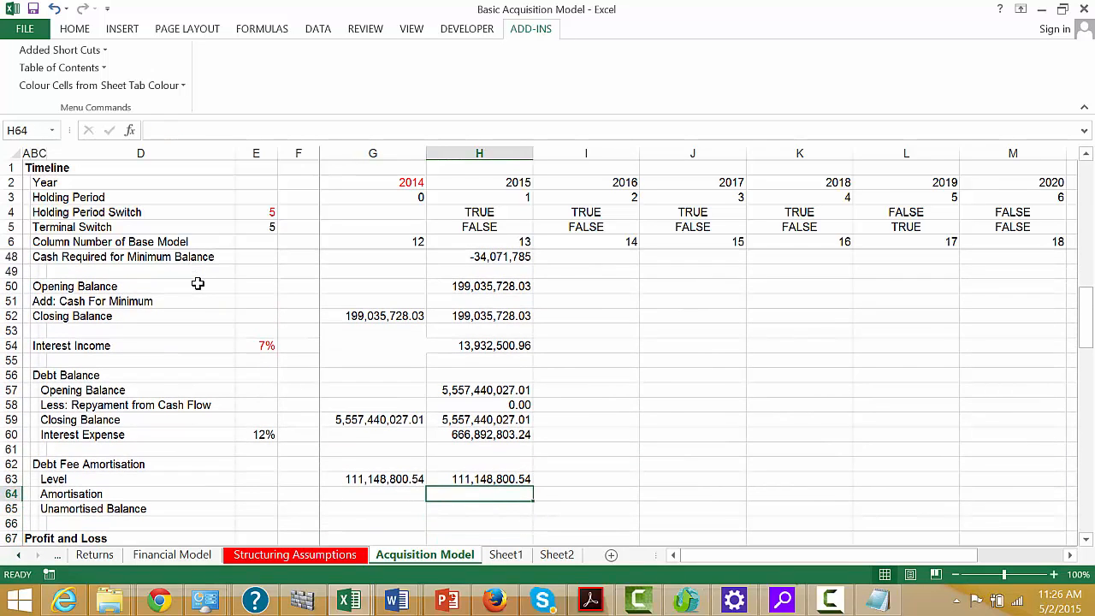
pyautogui.press('Left')
pyautogui.press('Left')
pyautogui.press('Left')
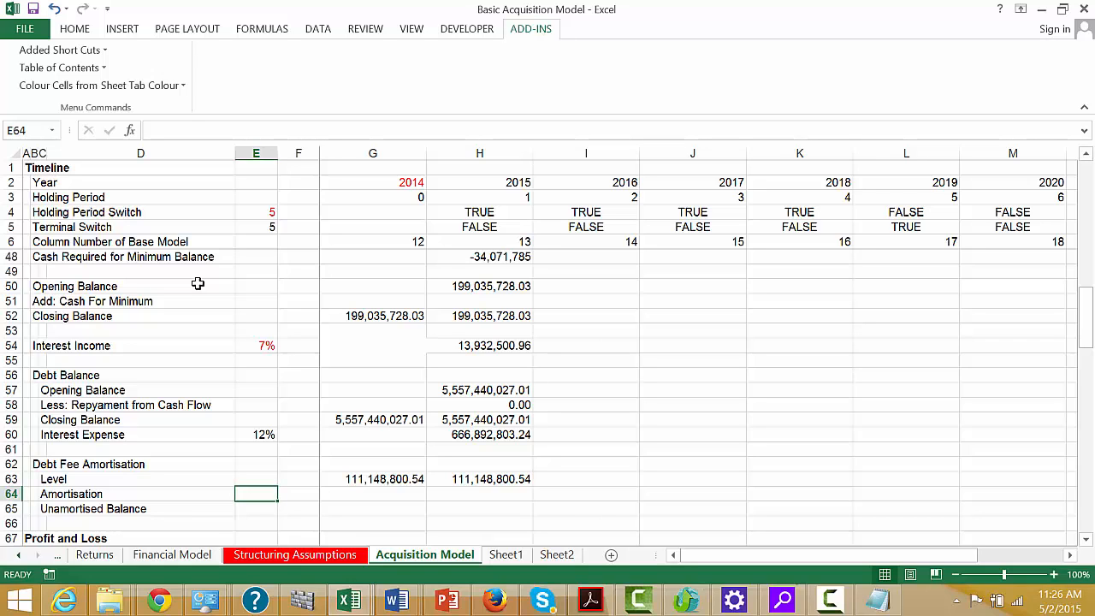
pyautogui.write('=')
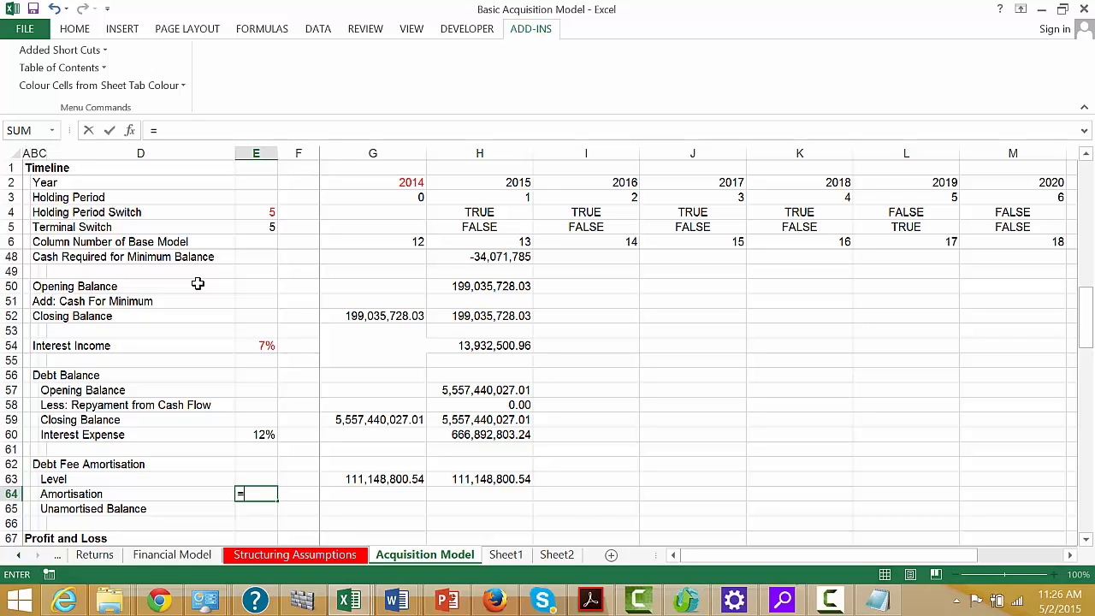
pyautogui.hotkey('ctrl', 'pageup')
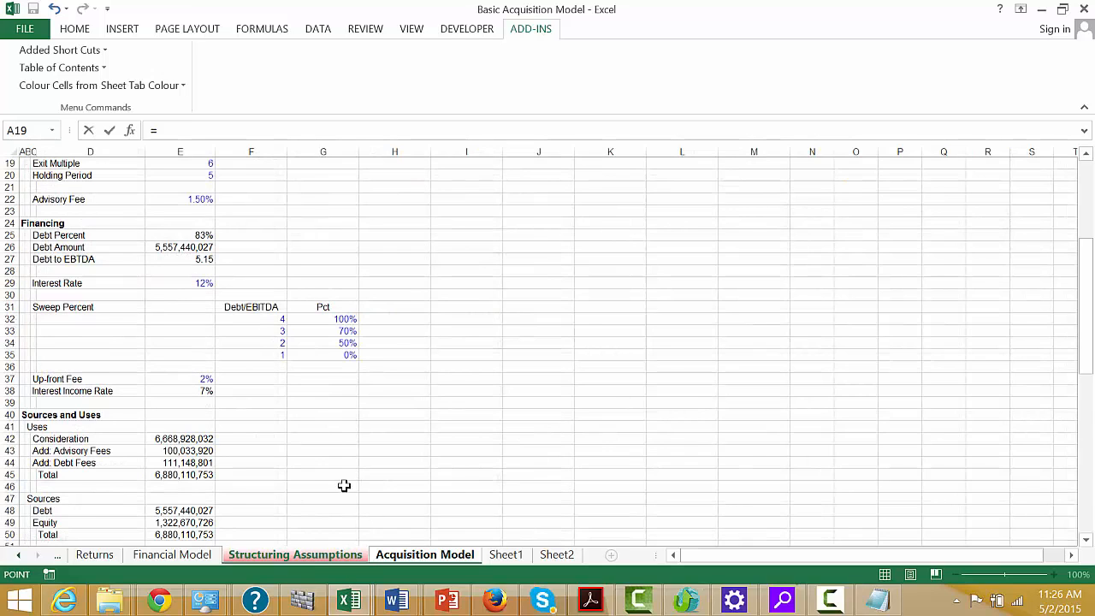
pyautogui.click(190, 173)
pyautogui.press('Tab')
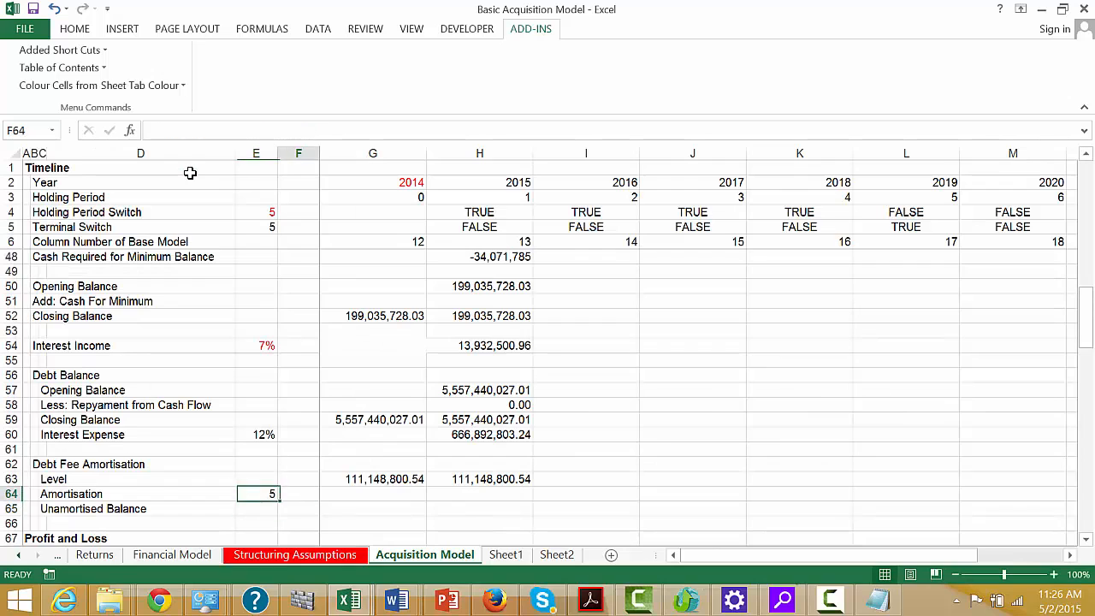
# - Calculate the 2015 debt fee Amortisation in H64 with =H63/$E$64, formatted with thousands separators and two decimals
pyautogui.press('Right')
pyautogui.press('Right')
pyautogui.write('=')
pyautogui.press('Up')
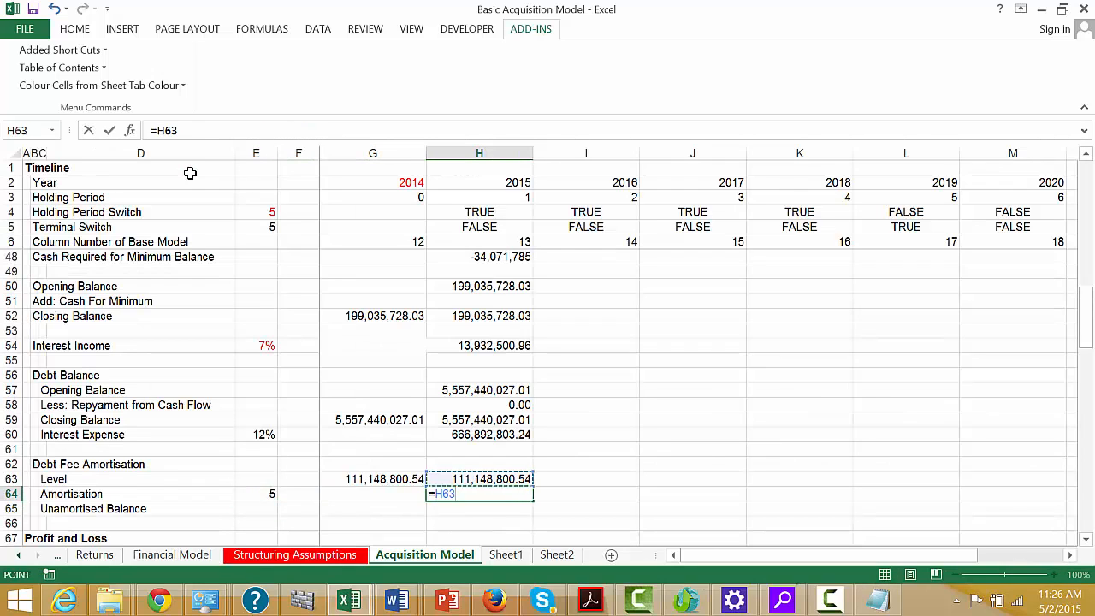
pyautogui.write('/')
pyautogui.press('Left')
pyautogui.press('Left')
pyautogui.press('Left')
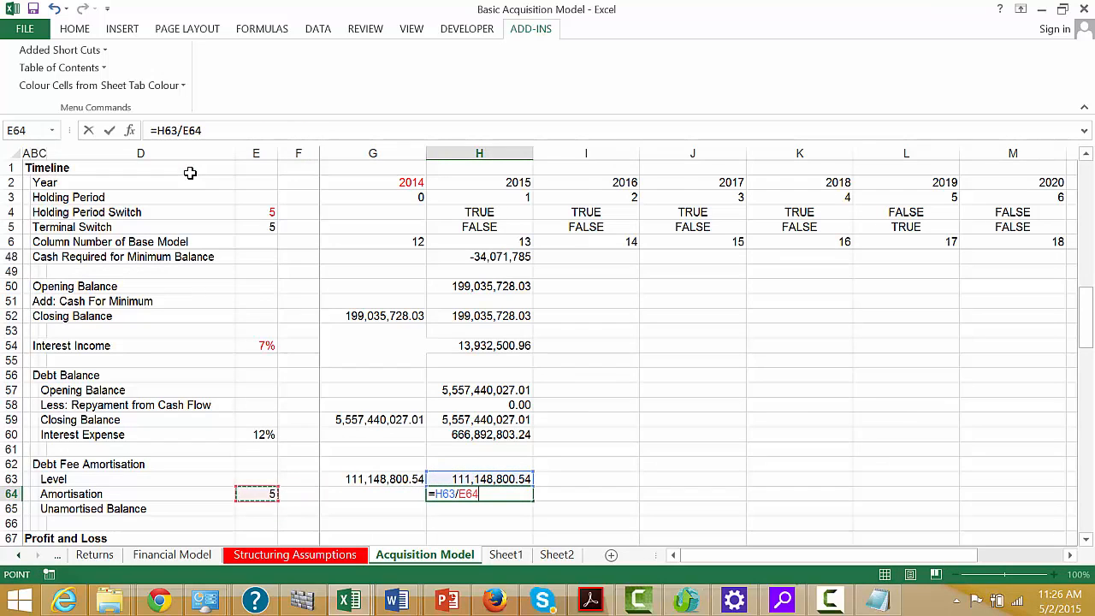
pyautogui.press('F4')
pyautogui.press('Return')
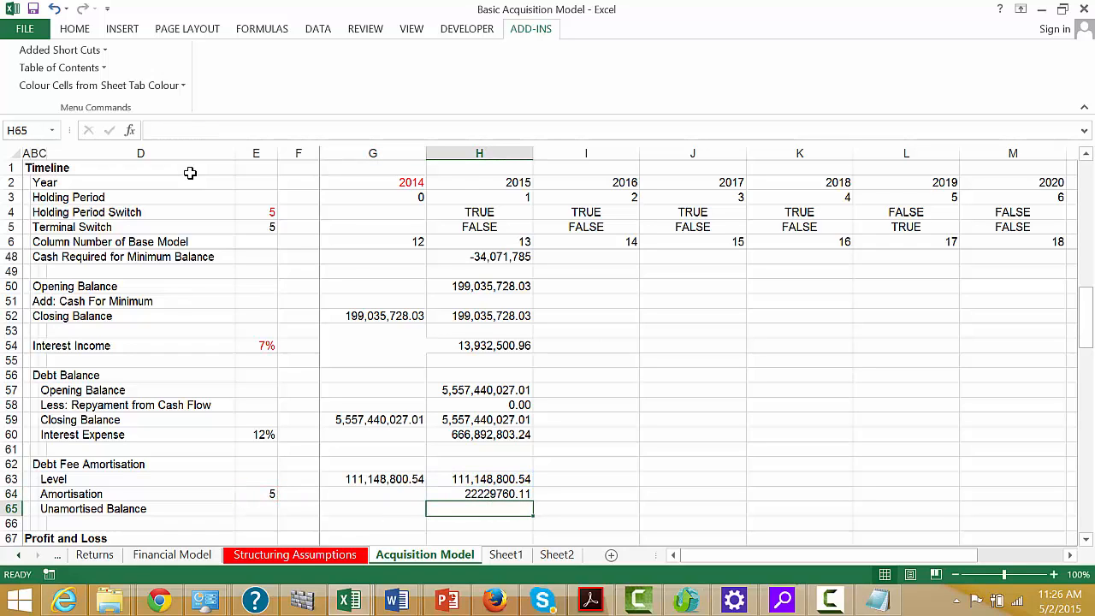
pyautogui.press('Up')
pyautogui.press('Down')
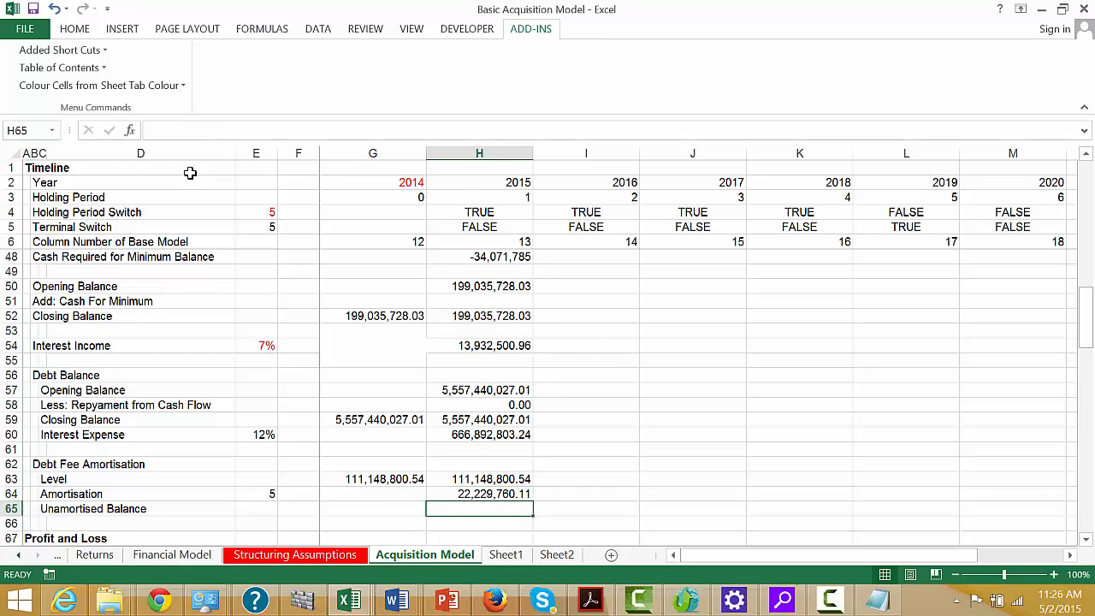
pyautogui.write('=')
pyautogui.press('Left')
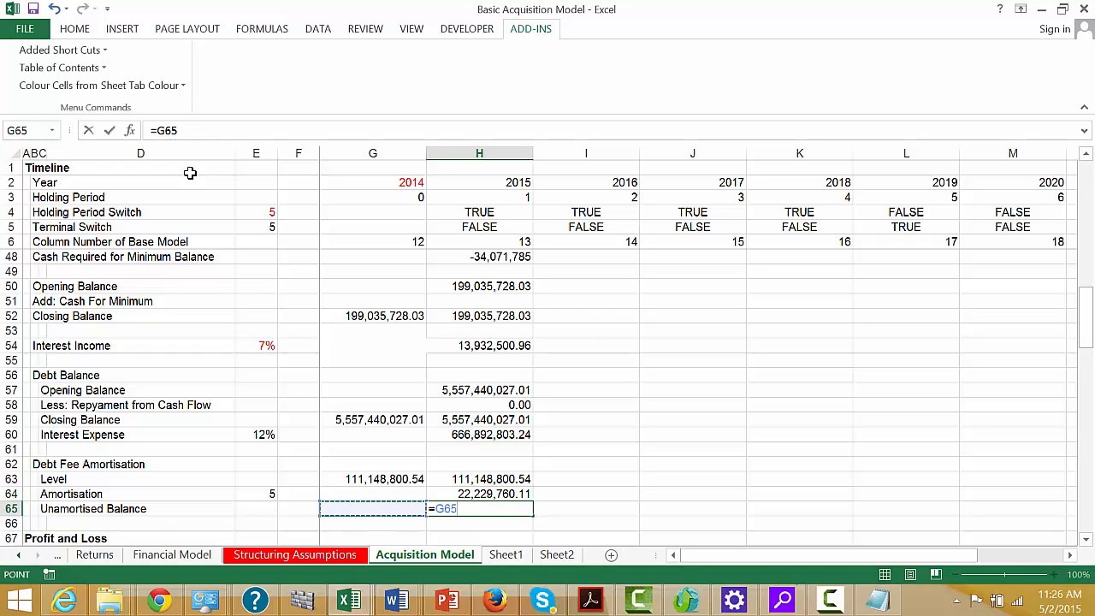
pyautogui.press('Escape')
# - Set the 2014 Unamortised Balance in G65 to the debt fee Level of the same year with =G63
pyautogui.press('Left')
pyautogui.write('=')
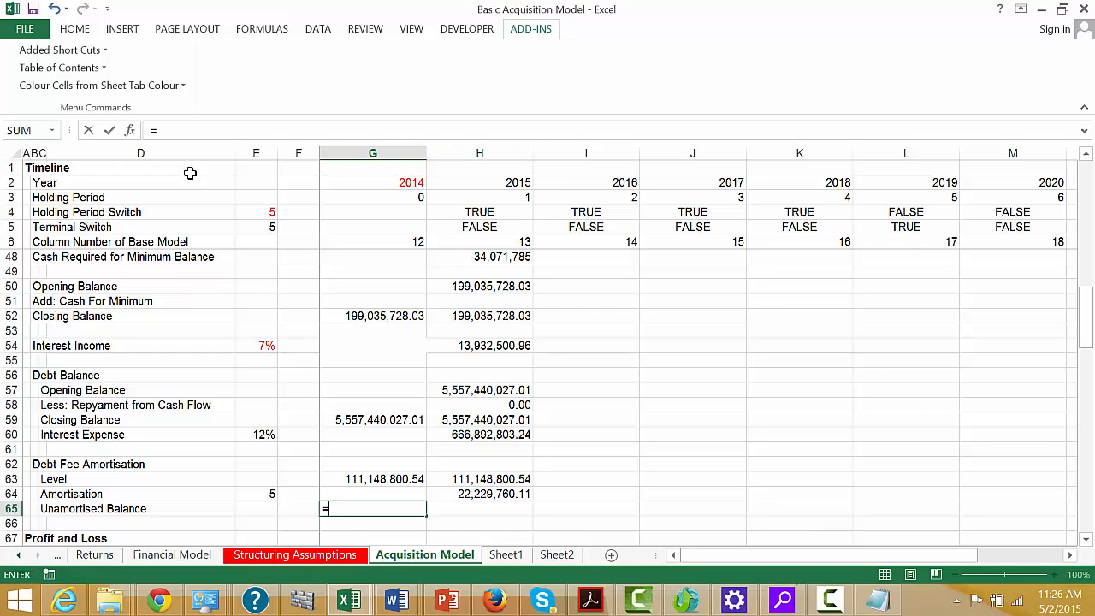
pyautogui.press('Up')
pyautogui.press('Up')
pyautogui.press('Return')
# - Calculate the 2015 Unamortised Balance in H65 as the prior balance less amortisation with =G65-H64
pyautogui.press('Right')
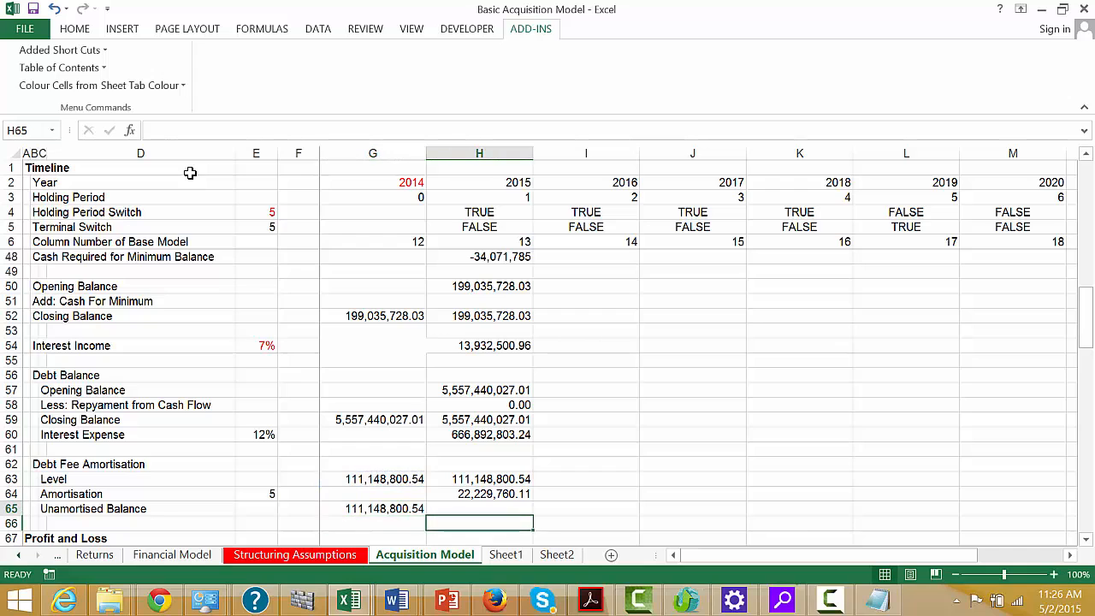
pyautogui.press('Up')
pyautogui.write('=')
pyautogui.press('Left')
pyautogui.write('-')
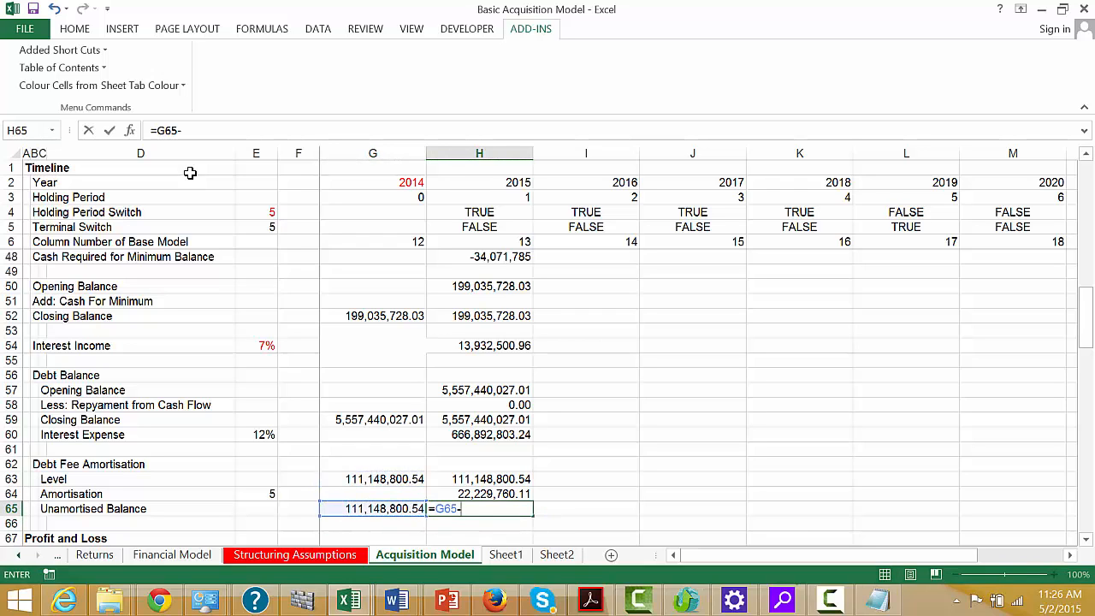
pyautogui.press('Up')
pyautogui.press('Return')
# - Cap the 2015 Amortisation in H64 at the prior unamortised balance with =MIN(H63/$E$64,G65)
pyautogui.press('Up')
pyautogui.press('Up')
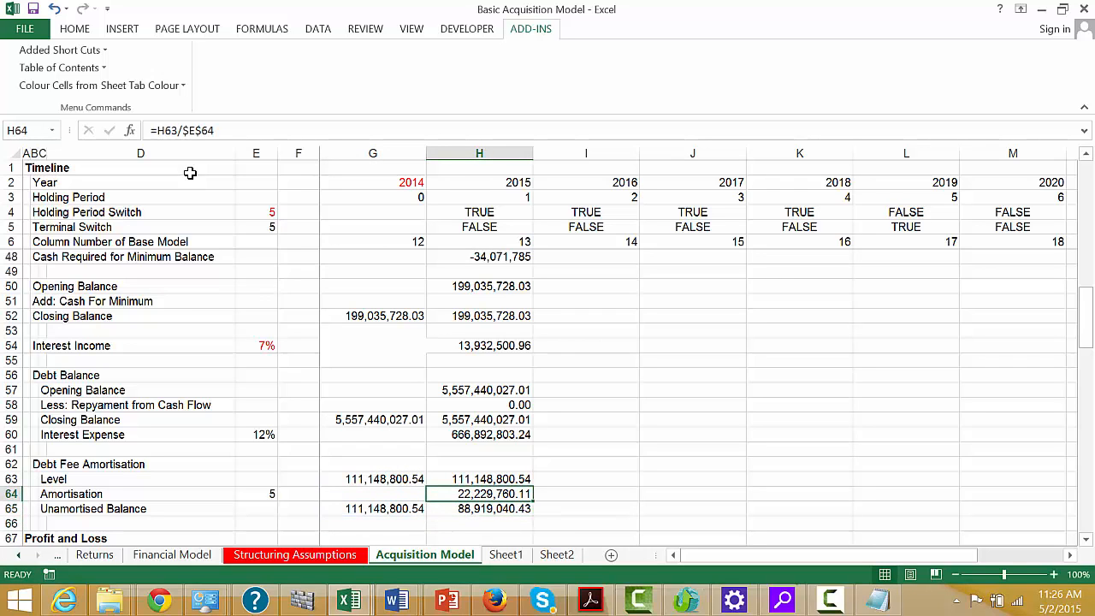
pyautogui.press('F2')
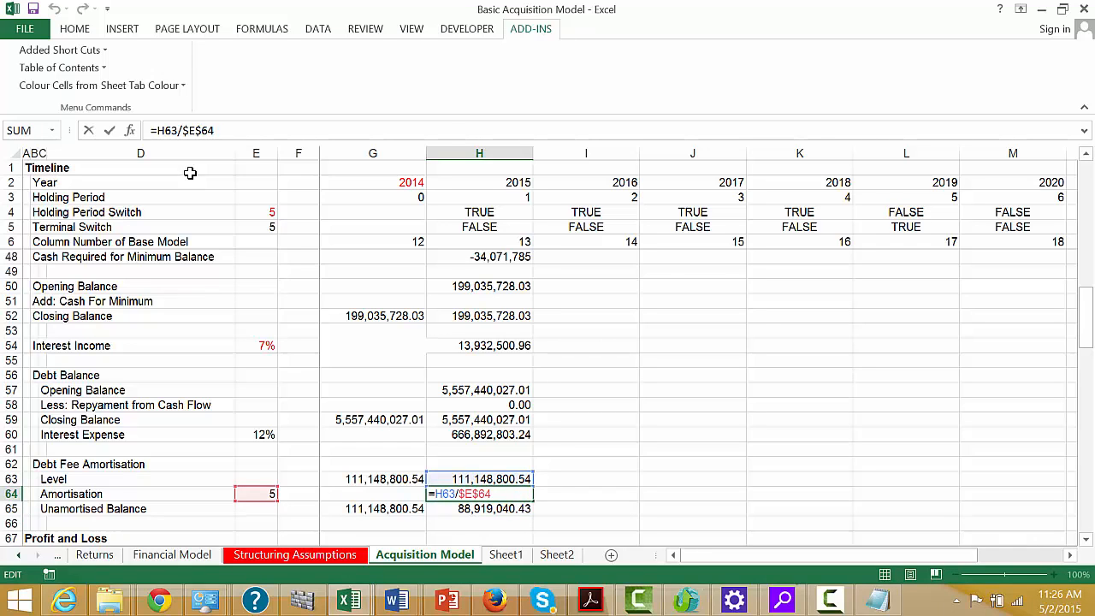
pyautogui.press('Home')
pyautogui.press('Right')
pyautogui.write('min(')
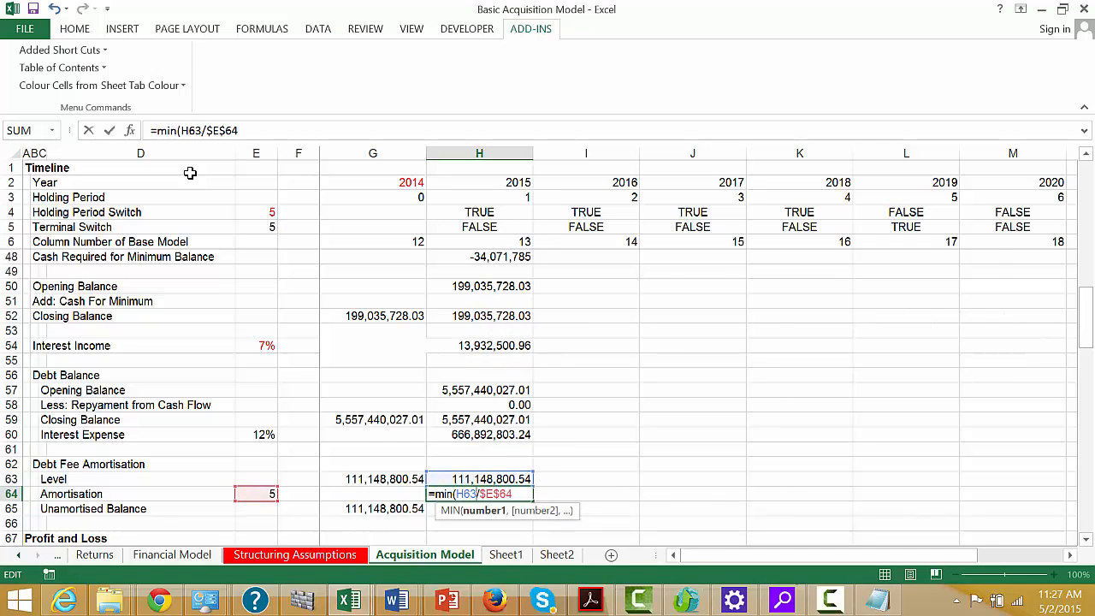
pyautogui.write(',')
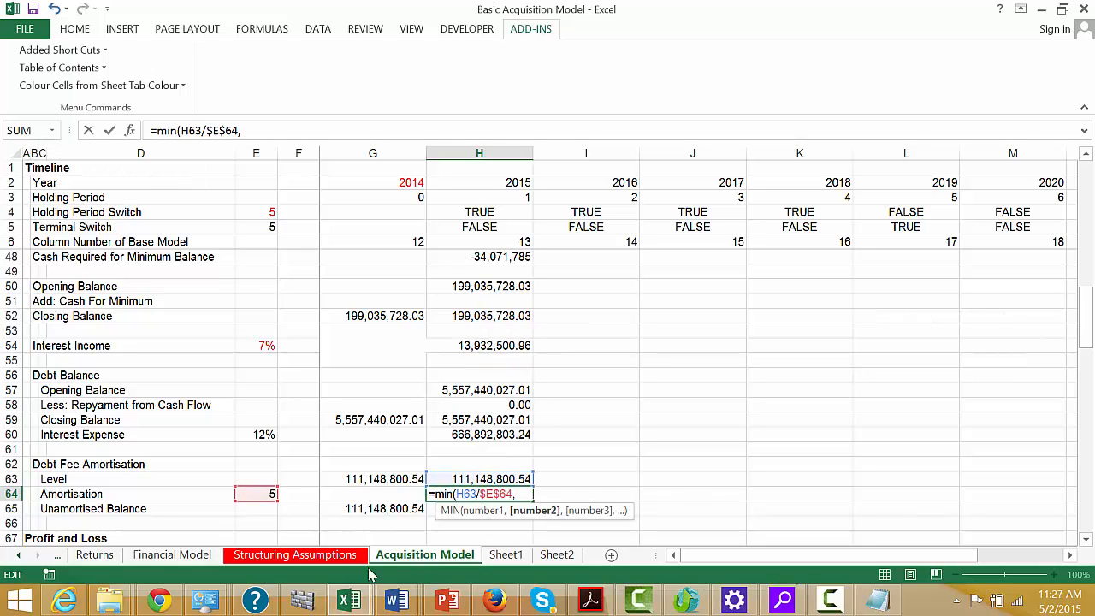
pyautogui.click(370, 508)
pyautogui.press('Return')
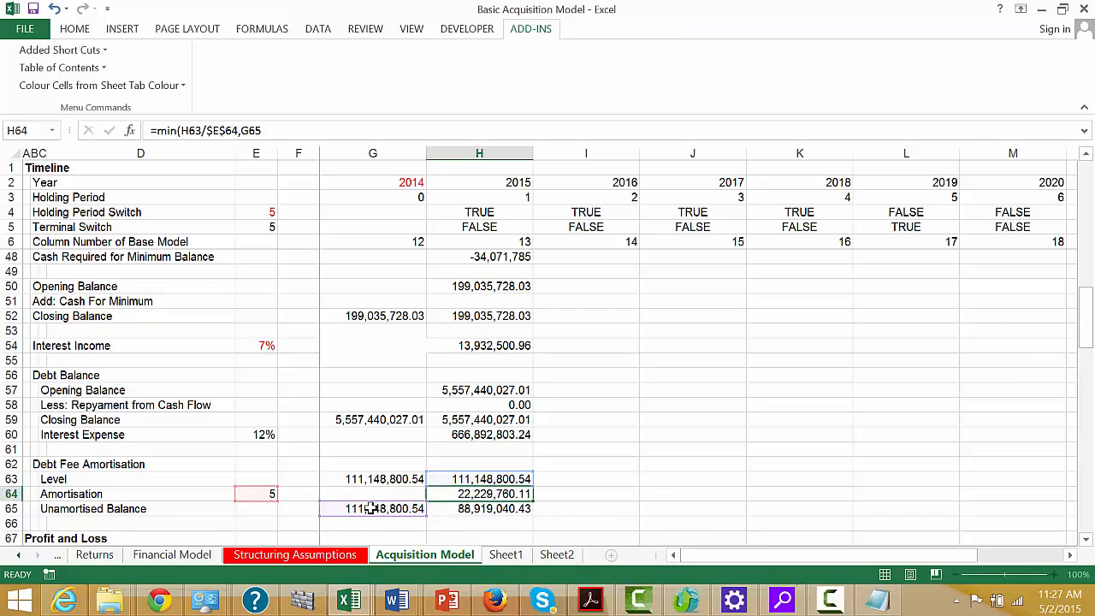
# - Link the 2015 Profit and Loss EBITDA in H68 to EBITDA After Synergies with =H41
pyautogui.press('Return')
pyautogui.press('Return')
pyautogui.press('Return')
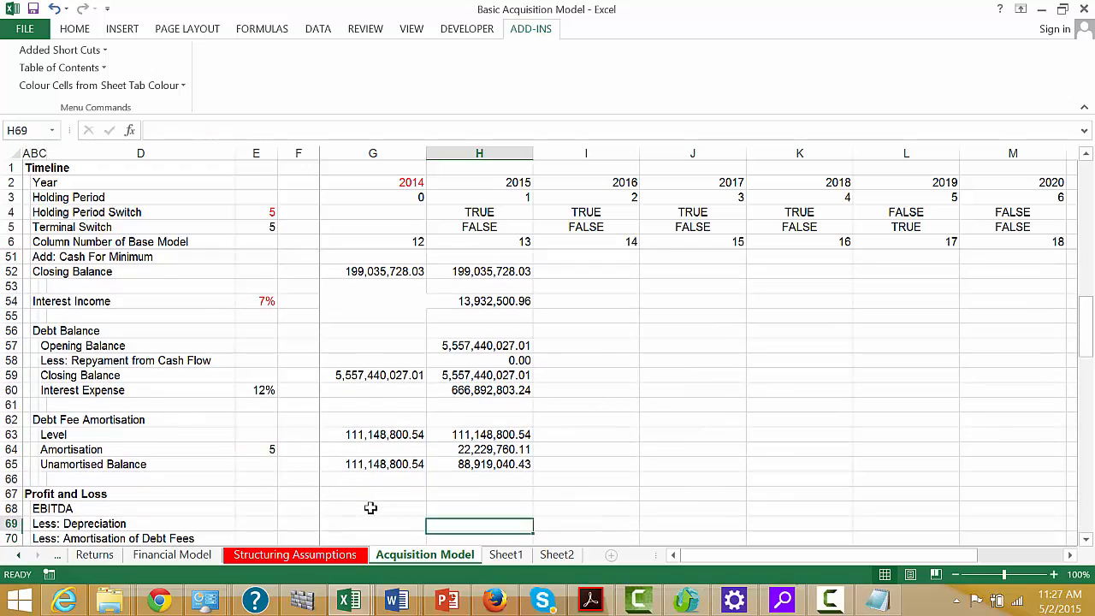
pyautogui.write('=')
pyautogui.press('Up')
pyautogui.press('Up')
pyautogui.press('Up')
pyautogui.press('Up')
pyautogui.press('Up')
pyautogui.press('Up')
pyautogui.press('Up')
pyautogui.press('Up')
pyautogui.press('Up')
pyautogui.press('Up')
pyautogui.press('Up')
pyautogui.press('Up')
pyautogui.press('Up')
pyautogui.press('Up')
pyautogui.press('Up')
pyautogui.press('Up')
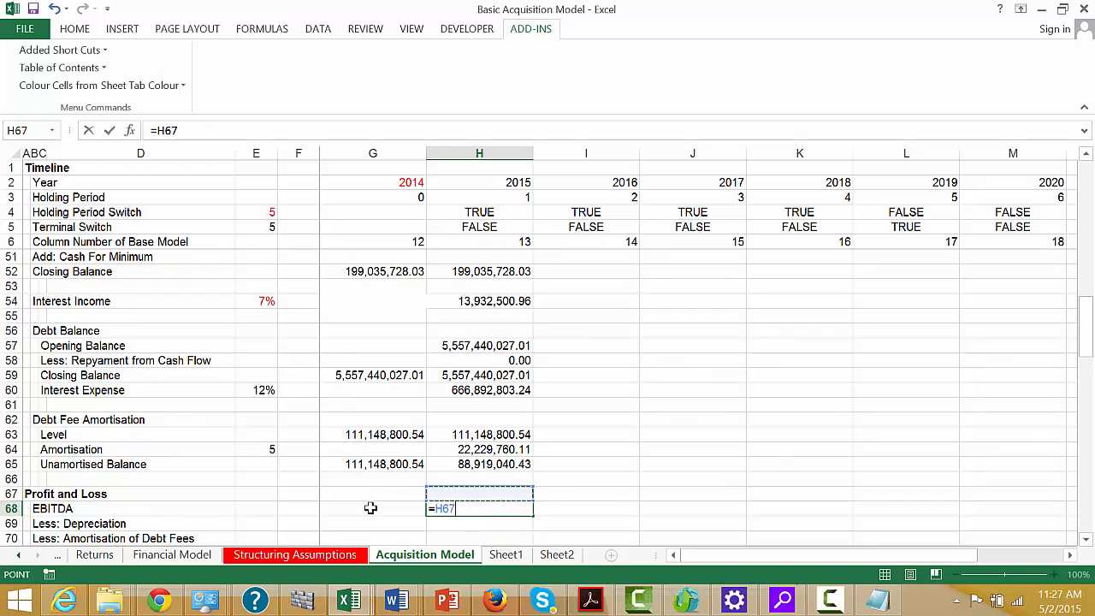
pyautogui.press('Up')
pyautogui.press('Up')
pyautogui.press('Up')
pyautogui.press('Up')
pyautogui.press('Up')
pyautogui.press('Up')
pyautogui.press('Up')
pyautogui.press('Up')
pyautogui.press('Up')
pyautogui.press('Up')
pyautogui.press('Up')
pyautogui.press('Up')
pyautogui.press('Up')
pyautogui.press('Up')
pyautogui.press('Up')
pyautogui.press('Up')
pyautogui.press('Up')
pyautogui.press('Up')
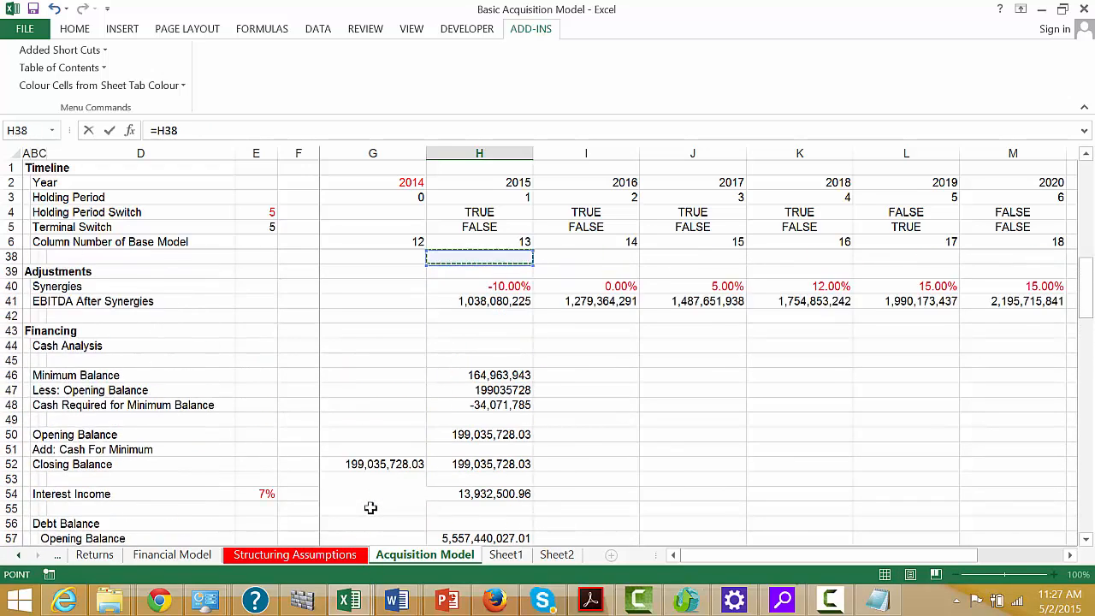
pyautogui.press('Down')
pyautogui.press('Down')
pyautogui.press('Down')
pyautogui.press('Down')
pyautogui.press('Down')
pyautogui.press('Down')
pyautogui.press('Down')
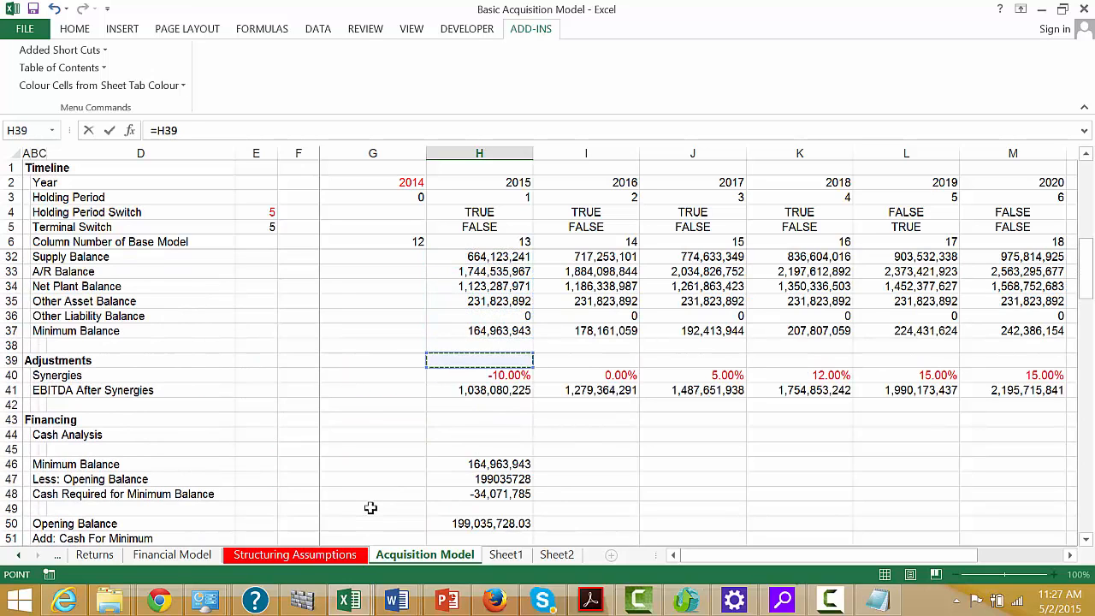
pyautogui.press('Return')
# - Link the 2015 Less: Depreciation line in H69 to the Depreciation row of Data Transferred with =H30
pyautogui.write('=')
pyautogui.press('Up')
pyautogui.press('Up')
pyautogui.press('Up')
pyautogui.press('Up')
pyautogui.press('Up')
pyautogui.press('Up')
pyautogui.press('Up')
pyautogui.press('Up')
pyautogui.press('Up')
pyautogui.press('Up')
pyautogui.press('Up')
pyautogui.press('Up')
pyautogui.press('Up')
pyautogui.press('Up')
pyautogui.press('Up')
pyautogui.press('Up')
pyautogui.press('Up')
pyautogui.press('Up')
pyautogui.press('Up')
pyautogui.press('Up')
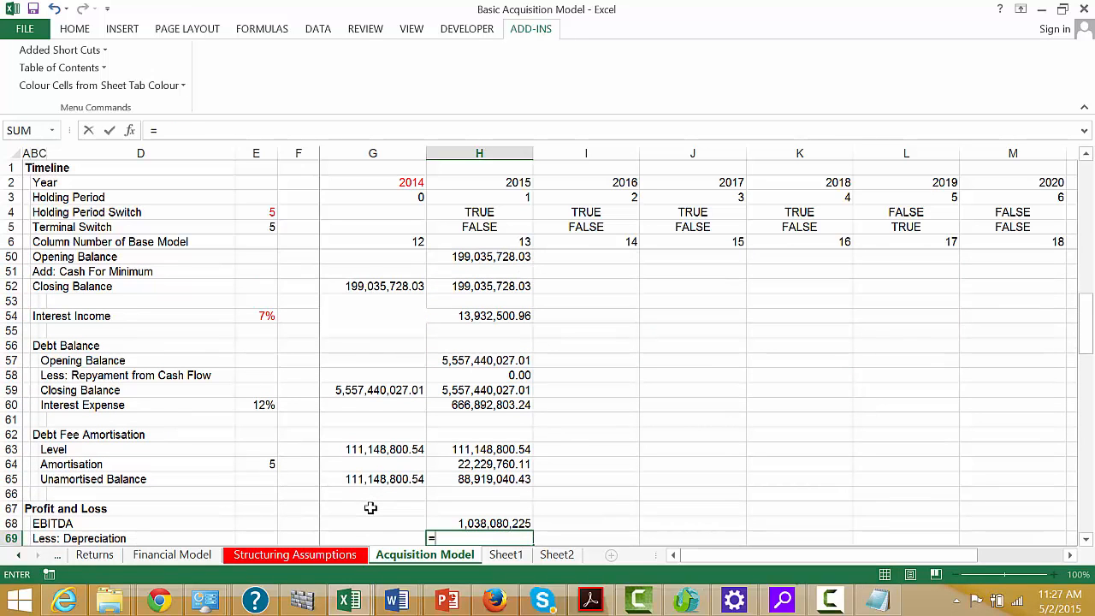
pyautogui.press('Up')
pyautogui.press('Up')
pyautogui.press('Up')
pyautogui.press('Up')
pyautogui.press('Up')
pyautogui.press('Up')
pyautogui.press('Up')
pyautogui.press('Up')
pyautogui.press('Up')
pyautogui.press('Up')
pyautogui.press('Up')
pyautogui.press('Up')
pyautogui.press('Up')
pyautogui.press('Up')
pyautogui.press('Up')
pyautogui.press('Up')
pyautogui.press('Up')
pyautogui.press('Up')
pyautogui.press('Up')
pyautogui.press('Up')
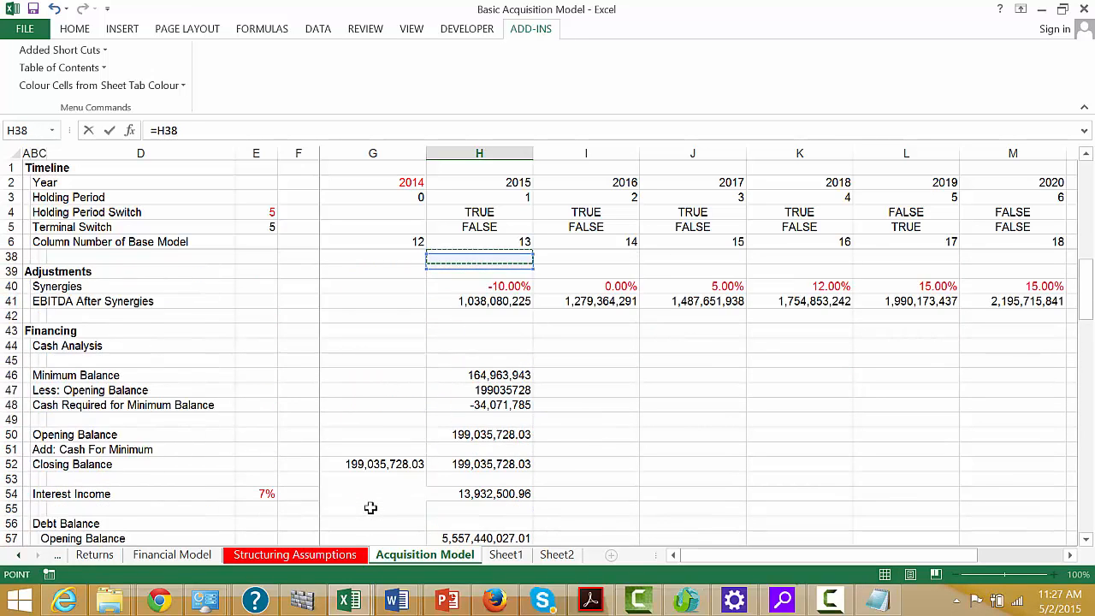
pyautogui.press('Down')
pyautogui.press('Down')
pyautogui.press('Down')
pyautogui.press('Down')
pyautogui.press('Down')
pyautogui.press('Down')
pyautogui.press('Down')
pyautogui.press('Down')
pyautogui.press('Down')
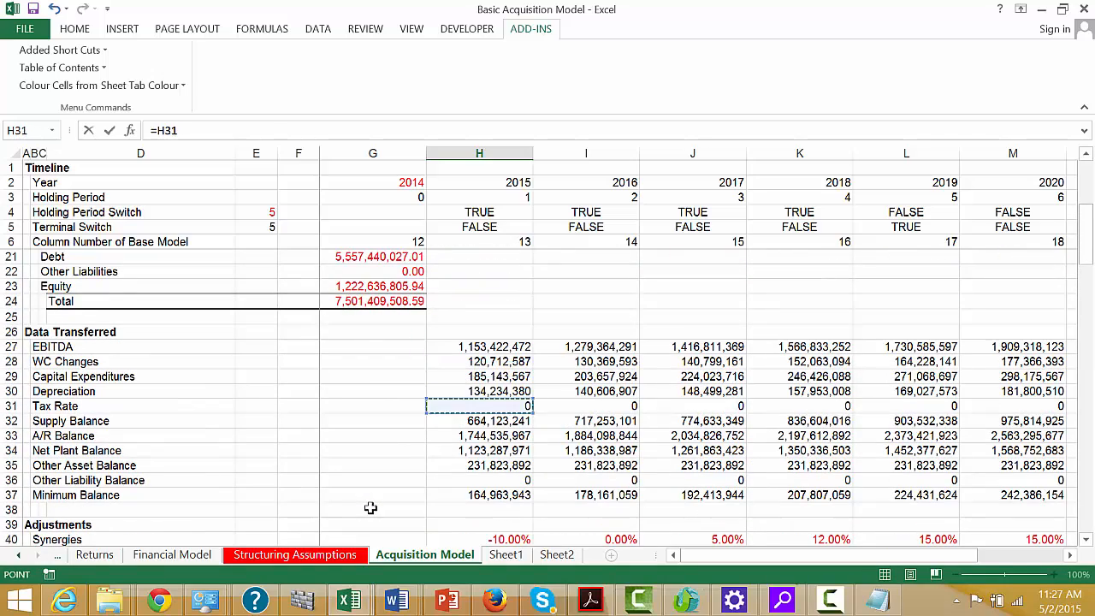
pyautogui.press('Up')
pyautogui.press('Return')
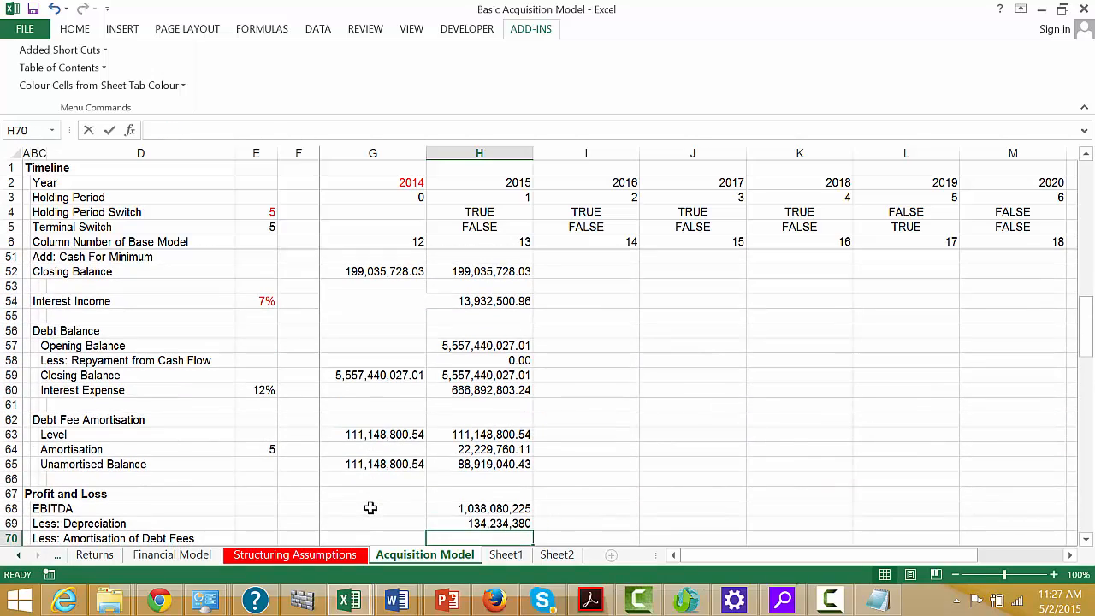
# - Link the 2015 Less: Amortisation of Debt Fees in H70 to the debt fee Amortisation with =H64
pyautogui.write('=')
pyautogui.press('Up')
pyautogui.press('Up')
pyautogui.press('Up')
pyautogui.press('Up')
pyautogui.press('Up')
pyautogui.press('Return')
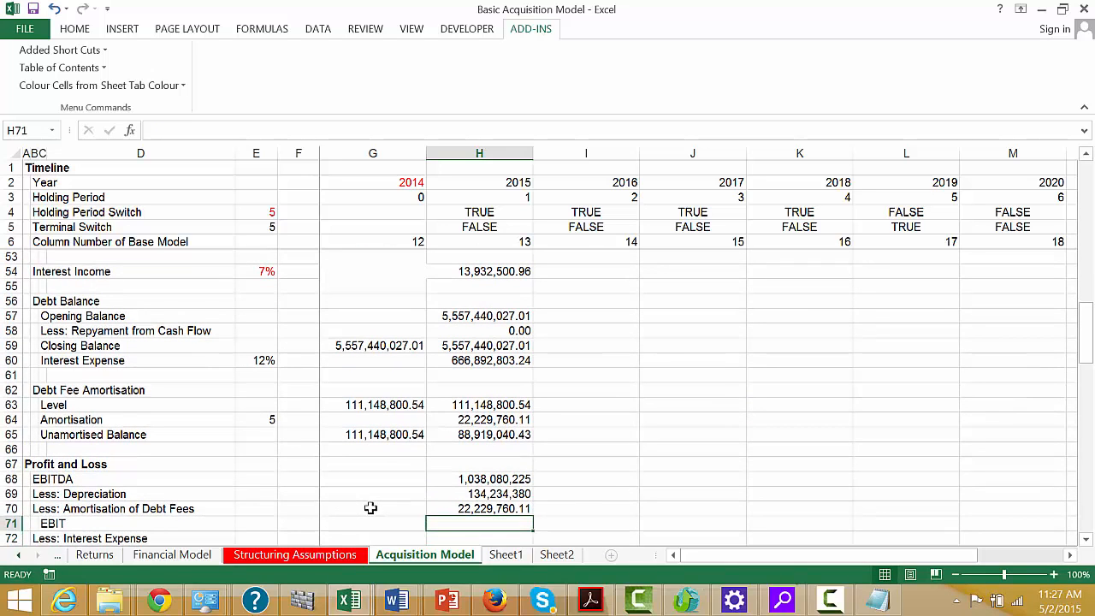
# - Calculate 2015 EBIT in H71 as EBITDA less depreciation and debt fee amortisation with =H68-H69-H70
pyautogui.write('=')
pyautogui.press('Up')
pyautogui.press('Up')
pyautogui.press('Up')
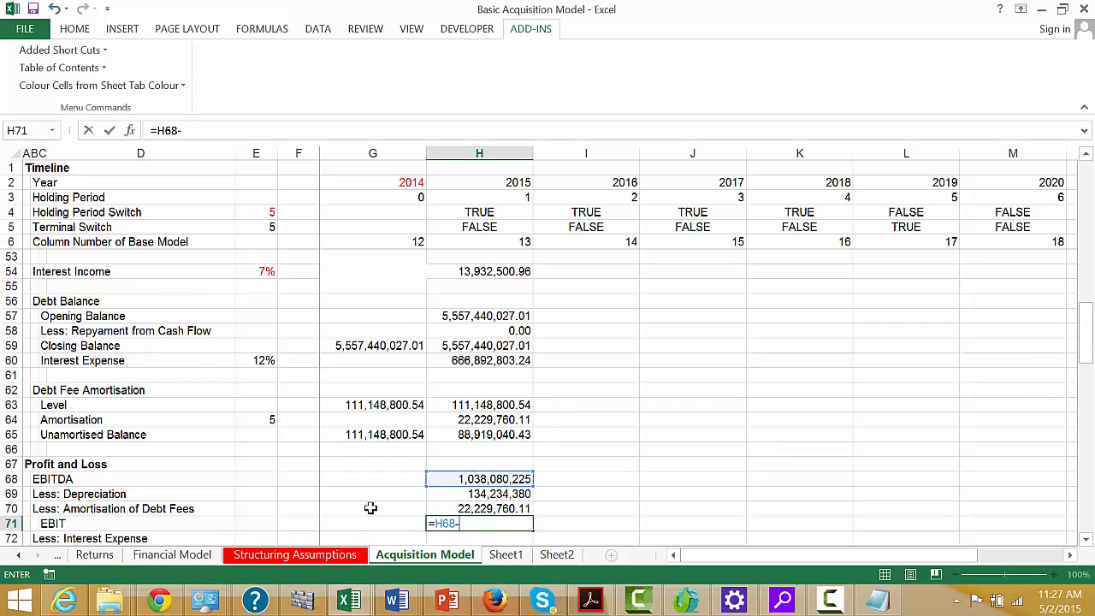
pyautogui.press('Up')
pyautogui.press('Return')
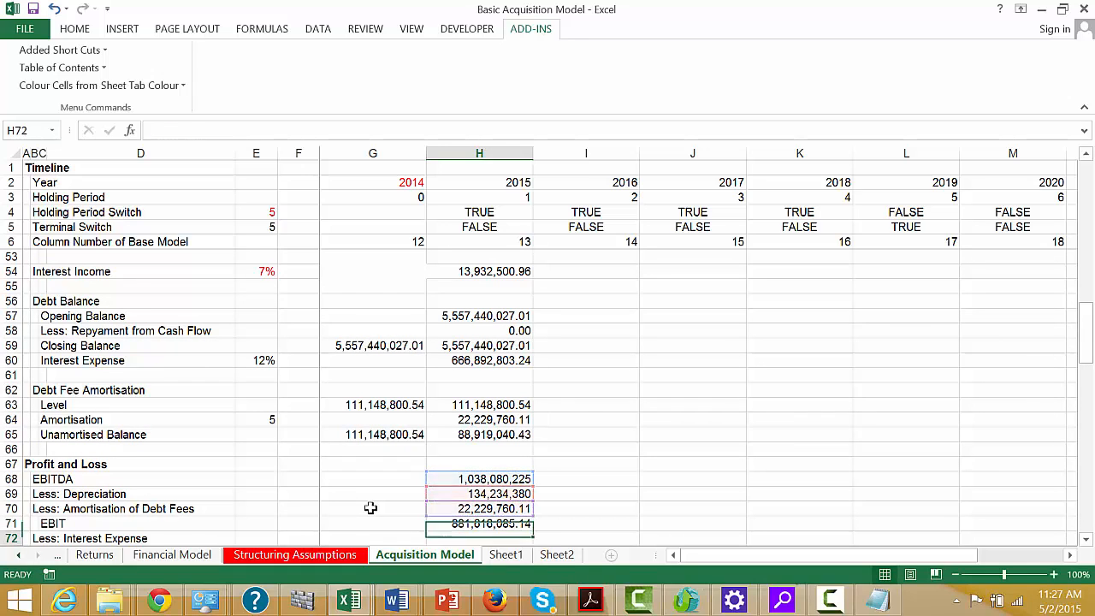
# - Link the 2015 Less: Interest Expense in H72 to the Debt Balance interest expense with =H60
pyautogui.write('=')
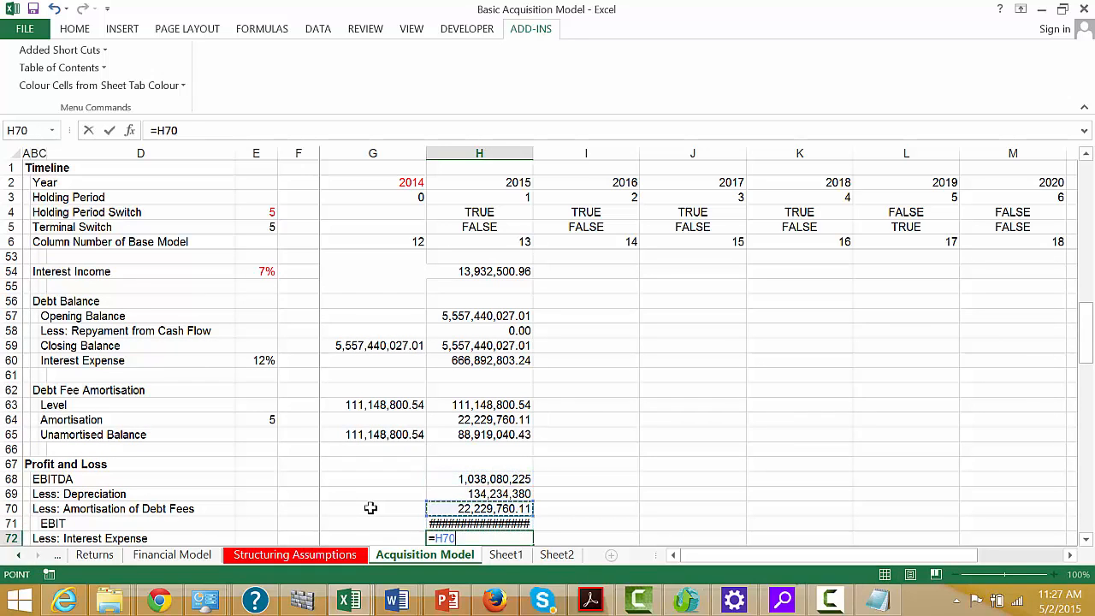
pyautogui.press('Up')
pyautogui.press('Up')
pyautogui.press('Up')
pyautogui.press('Up')
pyautogui.press('Up')
pyautogui.press('Up')
pyautogui.press('Up')
pyautogui.press('Up')
pyautogui.press('Up')
pyautogui.press('Up')
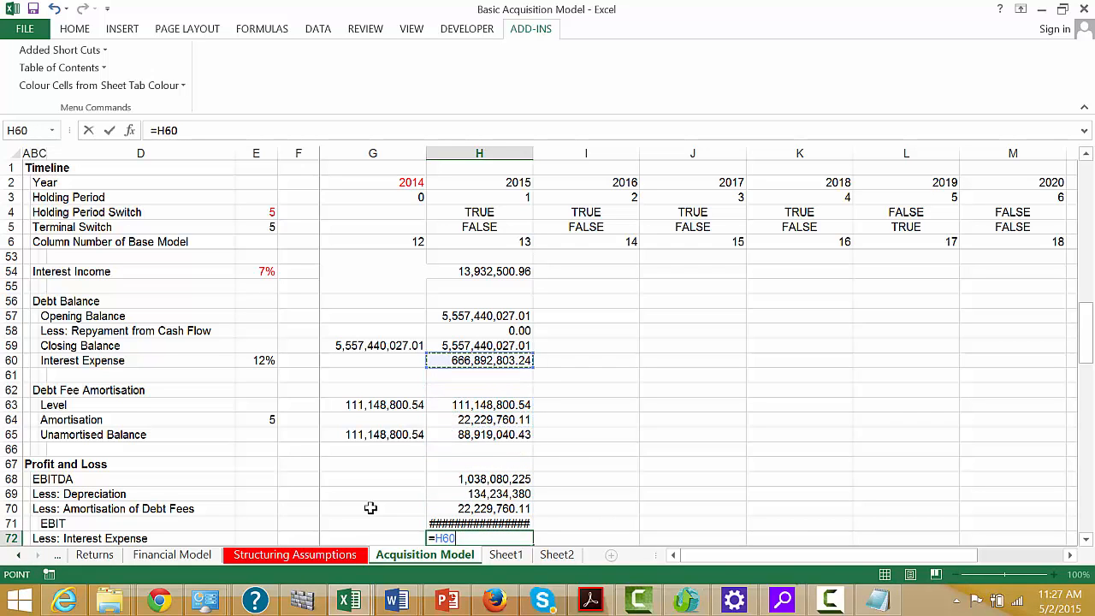
pyautogui.press('Return')
# - Link the 2015 Add: Interest Income in H73 to the Financing section's Interest Income with =H54
pyautogui.write('=')
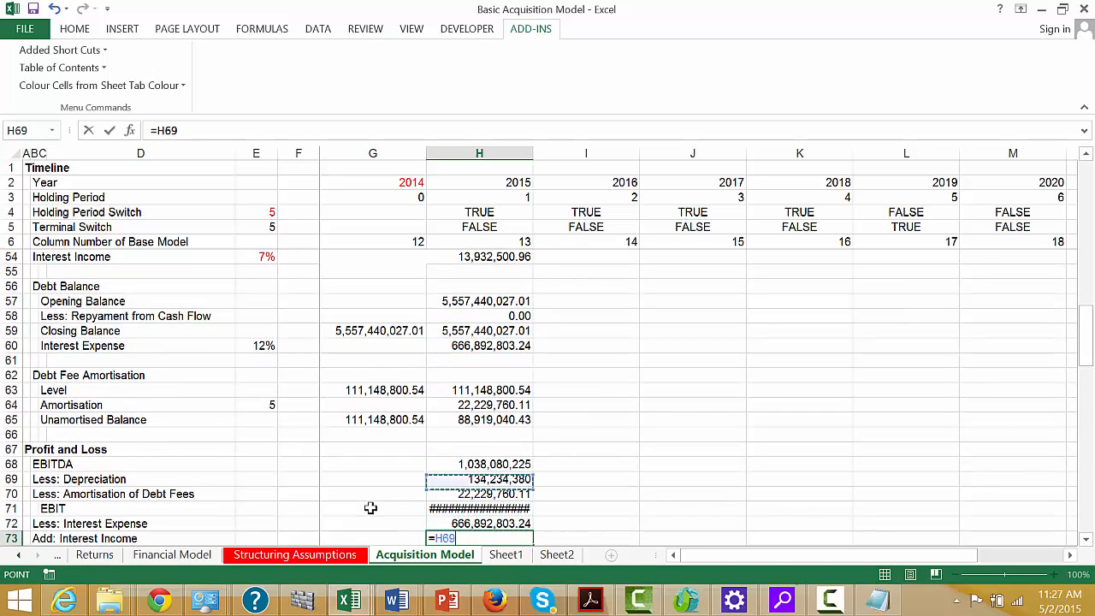
pyautogui.press('Up')
pyautogui.press('Up')
pyautogui.press('Up')
pyautogui.press('Up')
pyautogui.press('Up')
pyautogui.press('Up')
pyautogui.press('Up')
pyautogui.press('Up')
pyautogui.press('Up')
pyautogui.press('Up')
pyautogui.press('Up')
pyautogui.press('Up')
pyautogui.press('Up')
pyautogui.press('Up')
pyautogui.press('Up')
pyautogui.press('Return')
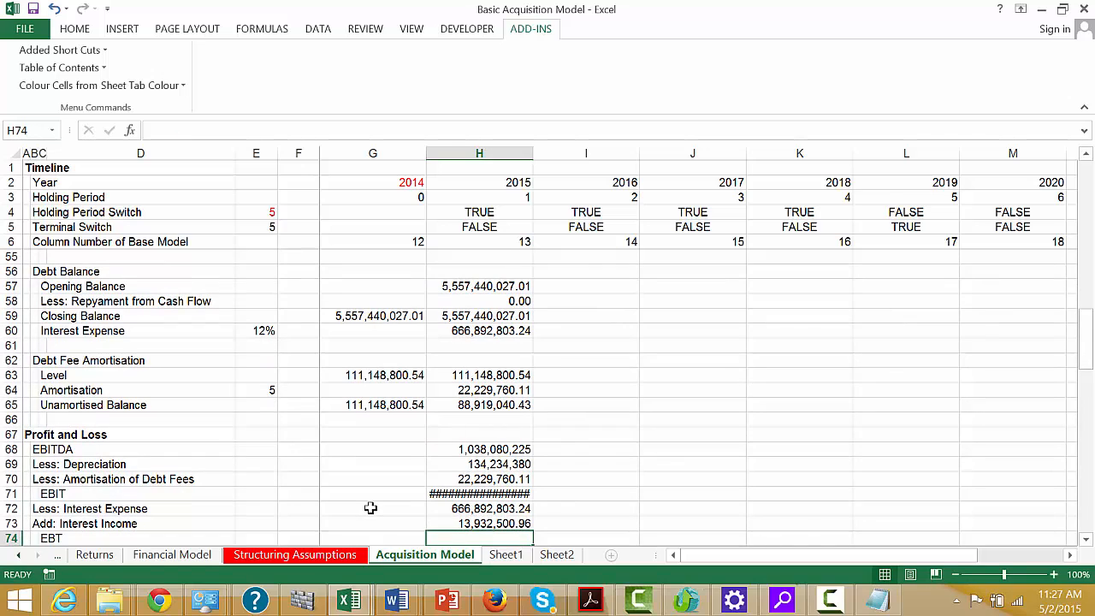
# - Calculate 2015 EBT in H74 as EBIT less interest expense plus interest income with =H71-H72+H73
pyautogui.write('=')
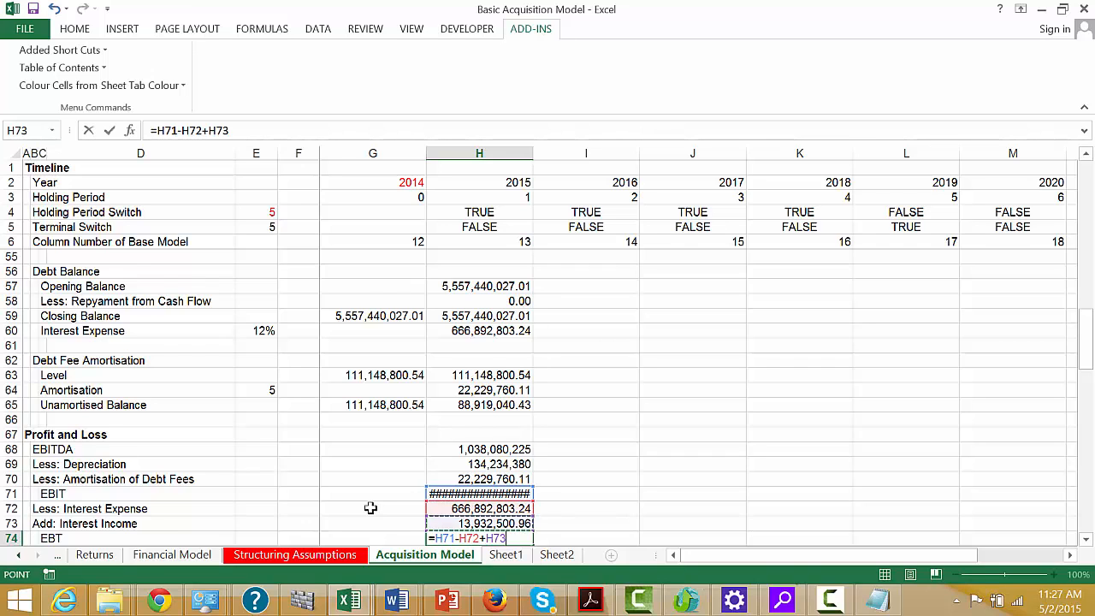
pyautogui.press('Return')
# - Calculate 2015 Less Taxes in H75 as EBT times the Data Transferred section's Tax Rate with =H74*H31
pyautogui.write('=')
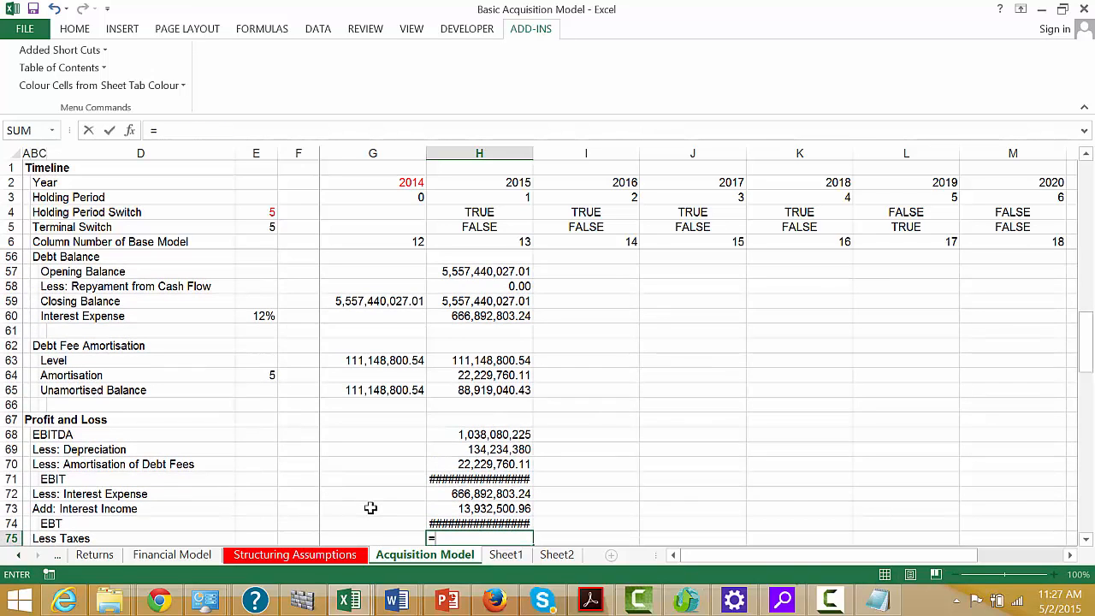
pyautogui.press('Up')
pyautogui.press('Up')
pyautogui.press('Up')
pyautogui.press('Up')
pyautogui.press('Up')
pyautogui.press('Up')
pyautogui.press('Up')
pyautogui.press('Up')
pyautogui.press('Up')
pyautogui.press('Up')
pyautogui.press('Up')
pyautogui.press('Up')
pyautogui.press('Up')
pyautogui.press('Up')
pyautogui.press('Up')
pyautogui.press('Up')
pyautogui.press('Up')
pyautogui.press('Up')
pyautogui.press('Up')
pyautogui.press('Up')
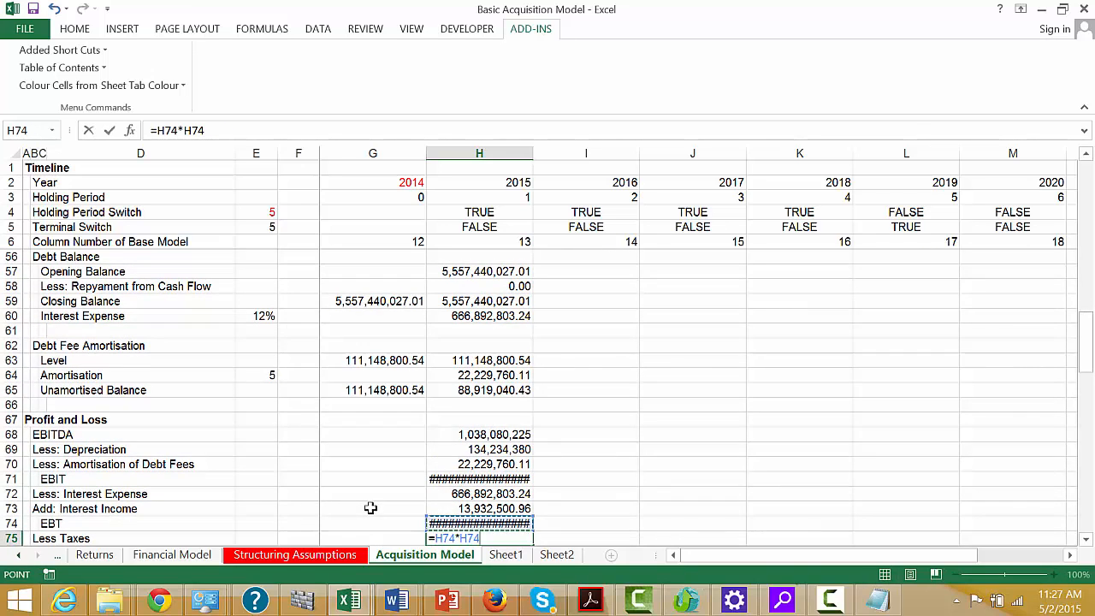
pyautogui.press('Up')
pyautogui.press('Up')
pyautogui.press('Up')
pyautogui.press('Up')
pyautogui.press('Up')
pyautogui.press('Up')
pyautogui.press('Up')
pyautogui.press('Up')
pyautogui.press('Up')
pyautogui.press('Up')
pyautogui.press('Up')
pyautogui.press('Up')
pyautogui.press('Up')
pyautogui.press('Up')
pyautogui.press('Up')
pyautogui.press('Up')
pyautogui.press('Up')
pyautogui.press('Up')
pyautogui.press('Up')
pyautogui.press('Up')
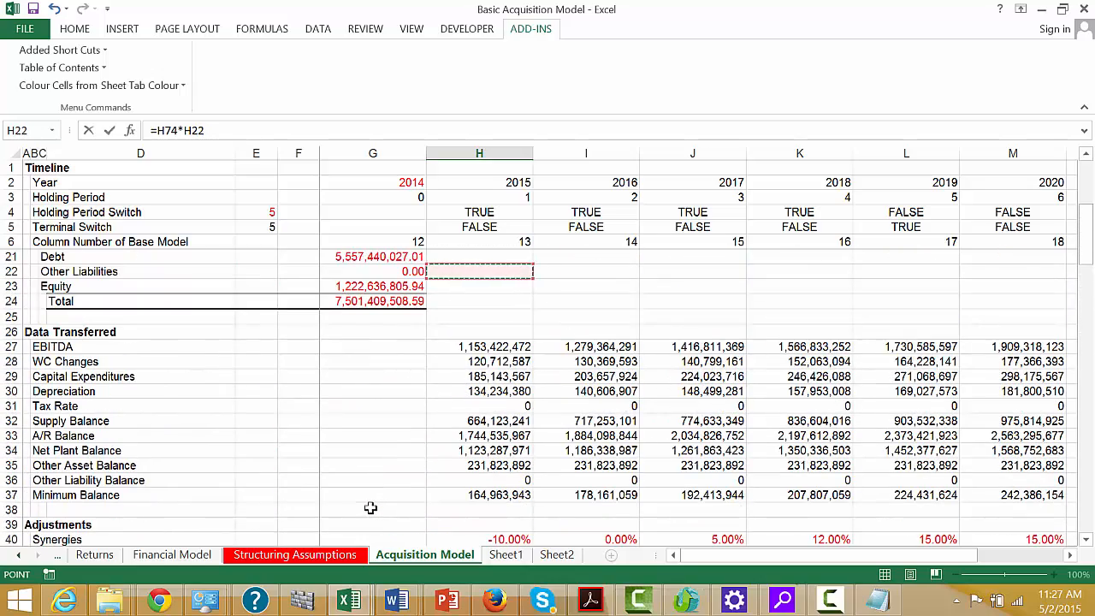
pyautogui.press('Down')
pyautogui.press('Down')
pyautogui.press('Down')
pyautogui.press('Down')
pyautogui.press('Down')
pyautogui.press('Down')
pyautogui.press('Down')
pyautogui.press('Down')
pyautogui.press('Down')
pyautogui.press('Down')
pyautogui.press('Down')
pyautogui.press('Down')
pyautogui.press('Down')
pyautogui.press('Down')
pyautogui.press('Down')
pyautogui.press('Up')
pyautogui.press('Up')
pyautogui.press('Up')
pyautogui.press('Up')
pyautogui.press('Up')
pyautogui.press('Up')
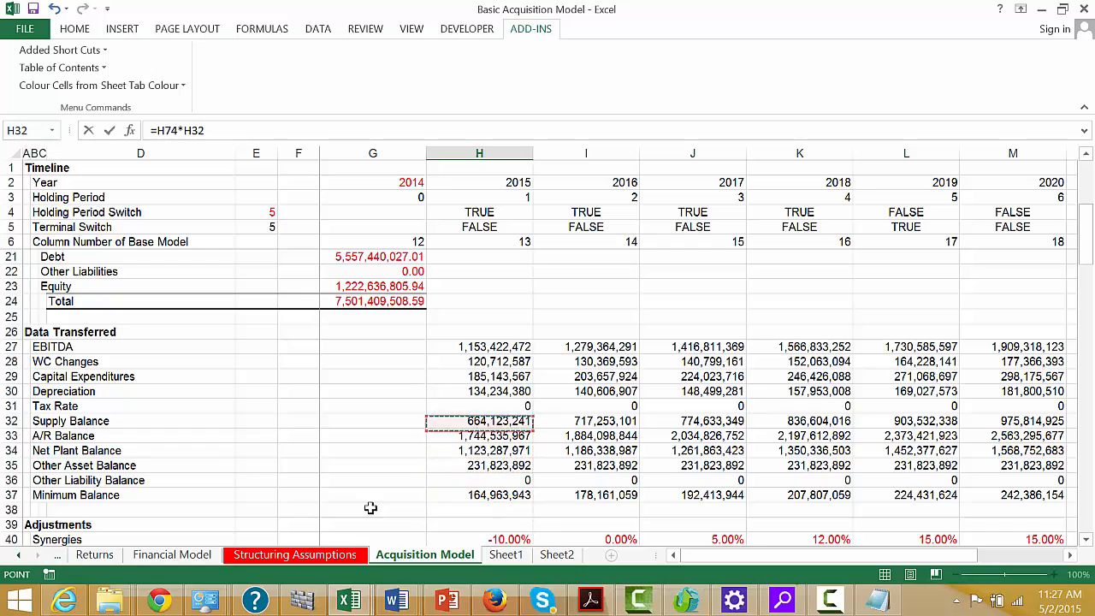
pyautogui.press('Return')
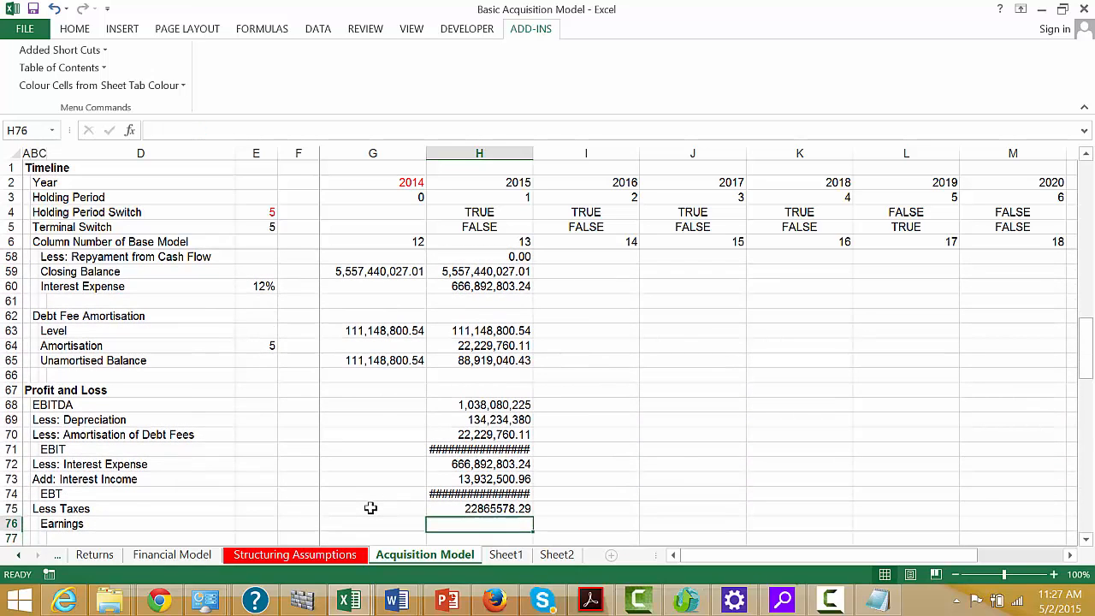
# - Calculate 2015 Earnings in H76 as EBT less taxes with =H74-H75
pyautogui.write('=')
pyautogui.press('Up')
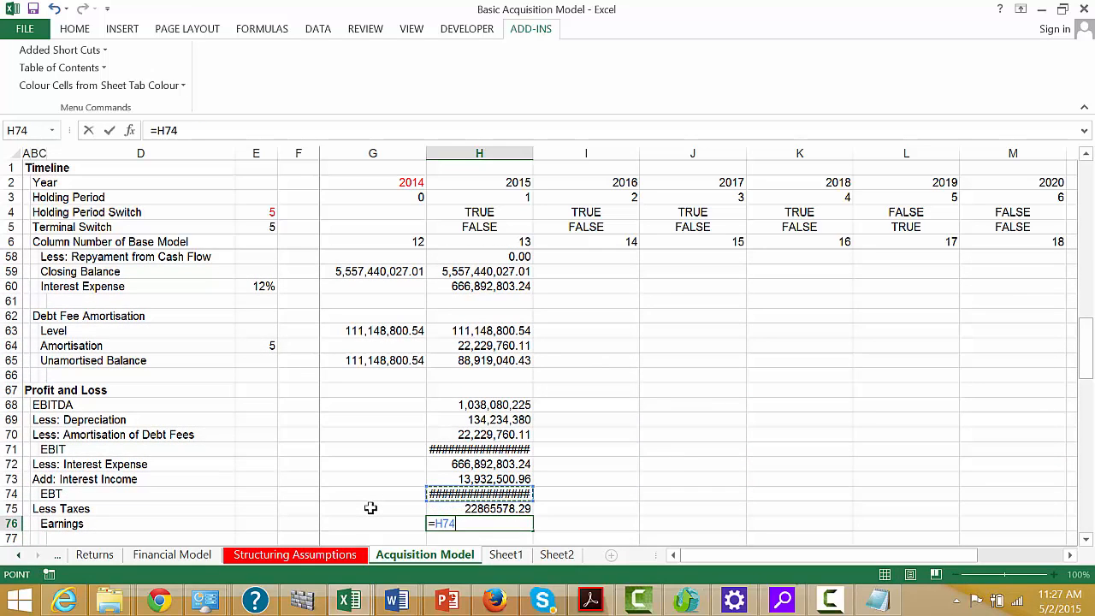
pyautogui.write('-')
pyautogui.press('Up')
pyautogui.press('Return')
# - Link the Cash Flow section's 2015 EBITDA in H81 to the Profit and Loss EBITDA with =H68
pyautogui.press('Down')
pyautogui.press('Down')
pyautogui.press('Down')
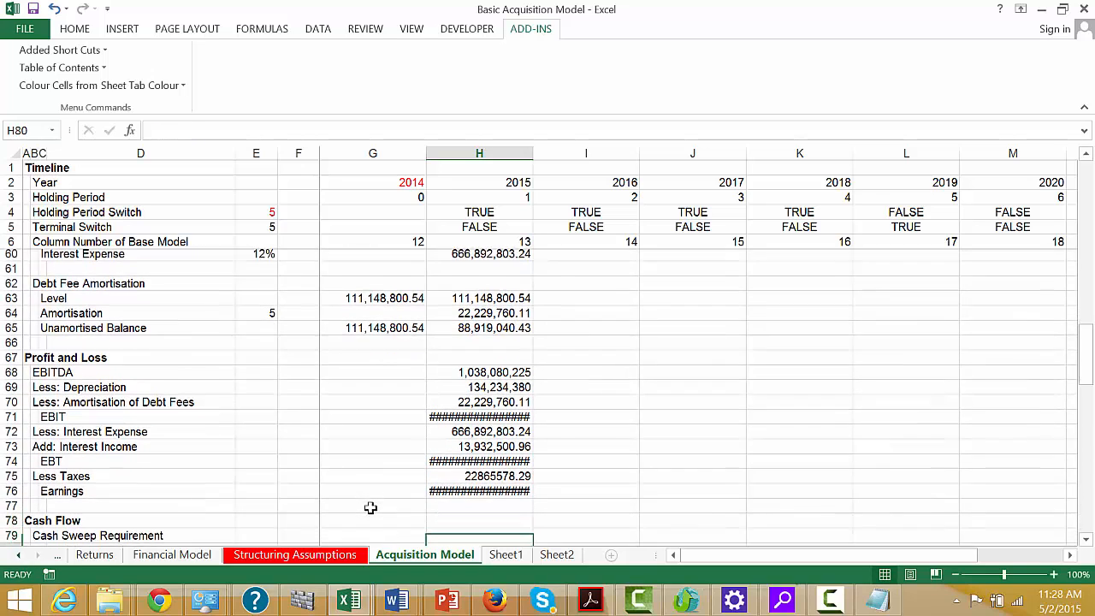
pyautogui.press('Up')
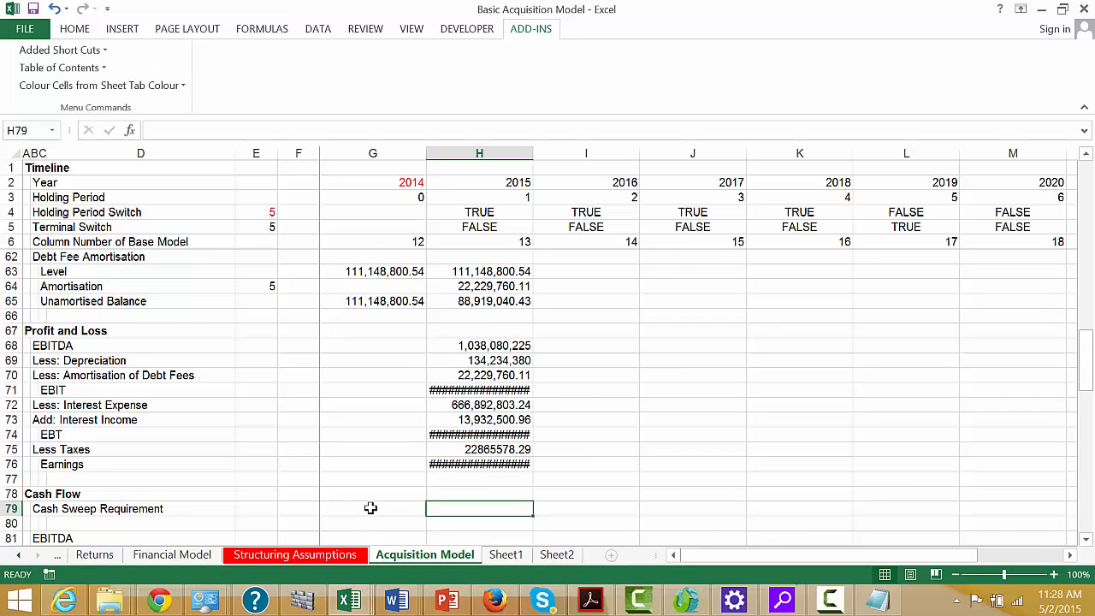
pyautogui.press('Down')
pyautogui.press('Down')
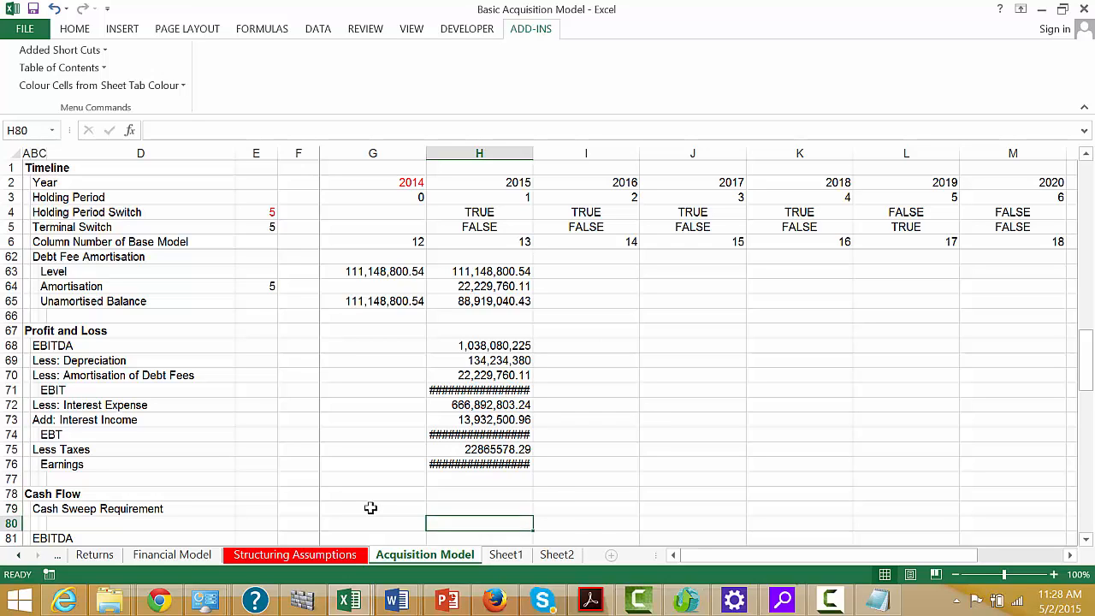
pyautogui.write('=')
pyautogui.press('Up')
pyautogui.press('Up')
pyautogui.press('Up')
pyautogui.press('Up')
pyautogui.press('Up')
pyautogui.press('Up')
pyautogui.press('Up')
pyautogui.press('Up')
pyautogui.press('Up')
pyautogui.press('Up')
pyautogui.press('Up')
pyautogui.press('Up')
pyautogui.press('Up')
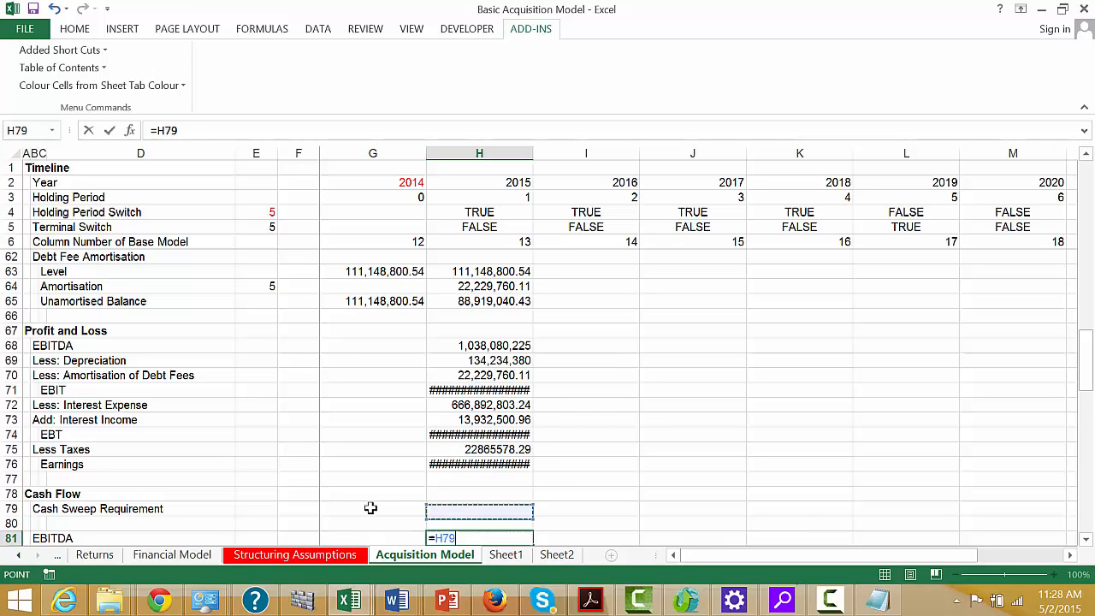
pyautogui.press('Return')
pyautogui.press('Up')
pyautogui.press('Up')
pyautogui.press('Up')
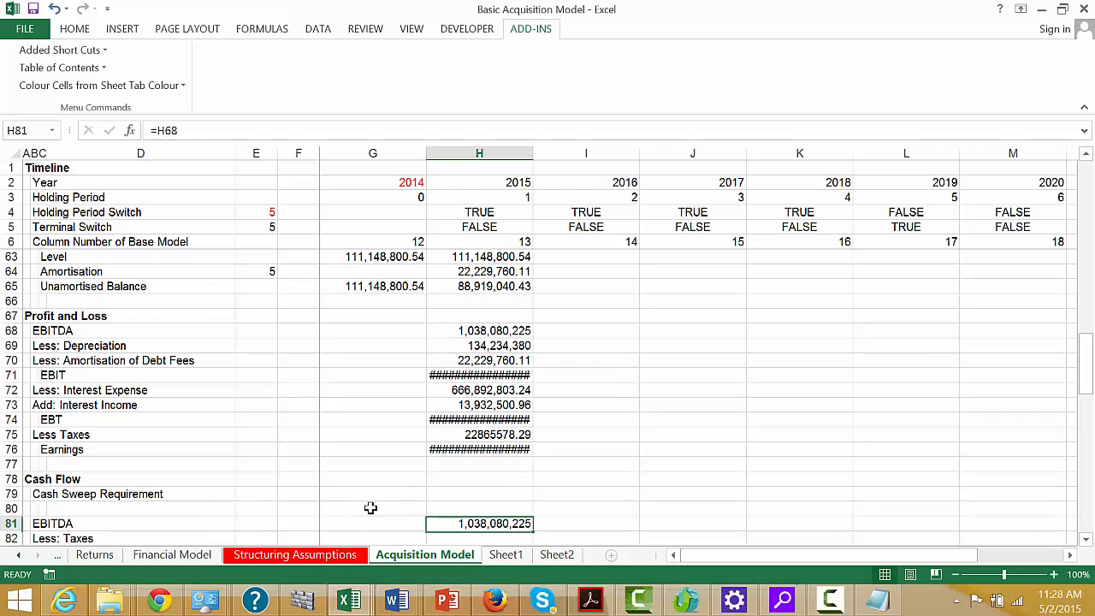
# - Link the Cash Flow section's 2015 Less: Taxes in H82 to the Profit and Loss taxes with =H75
pyautogui.press('Down')
pyautogui.press('Down')
pyautogui.press('Down')
pyautogui.press('Down')
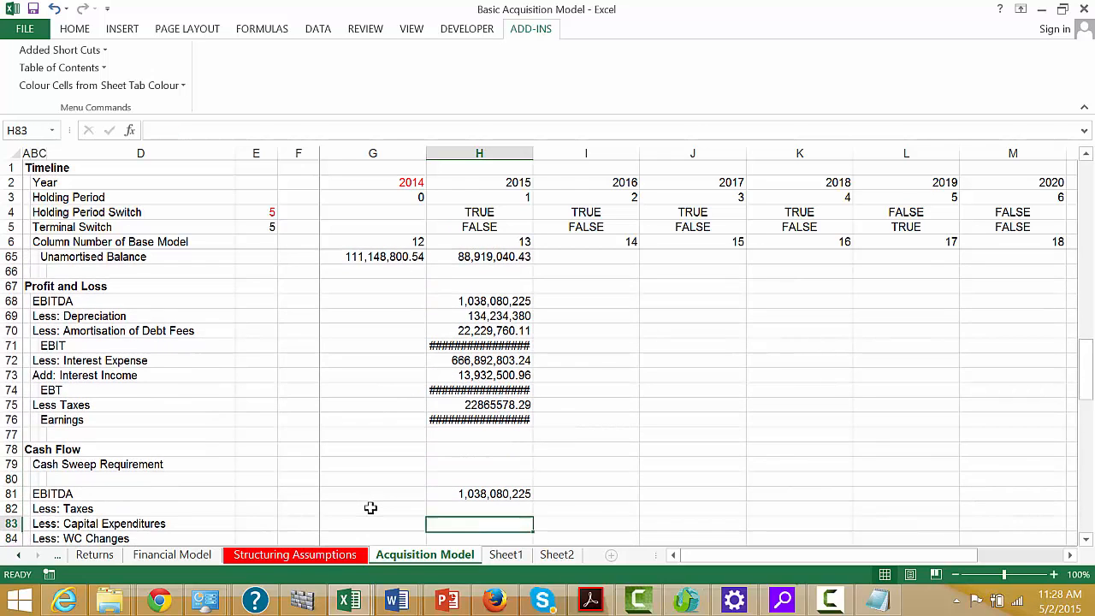
pyautogui.press('Up')
pyautogui.write('=')
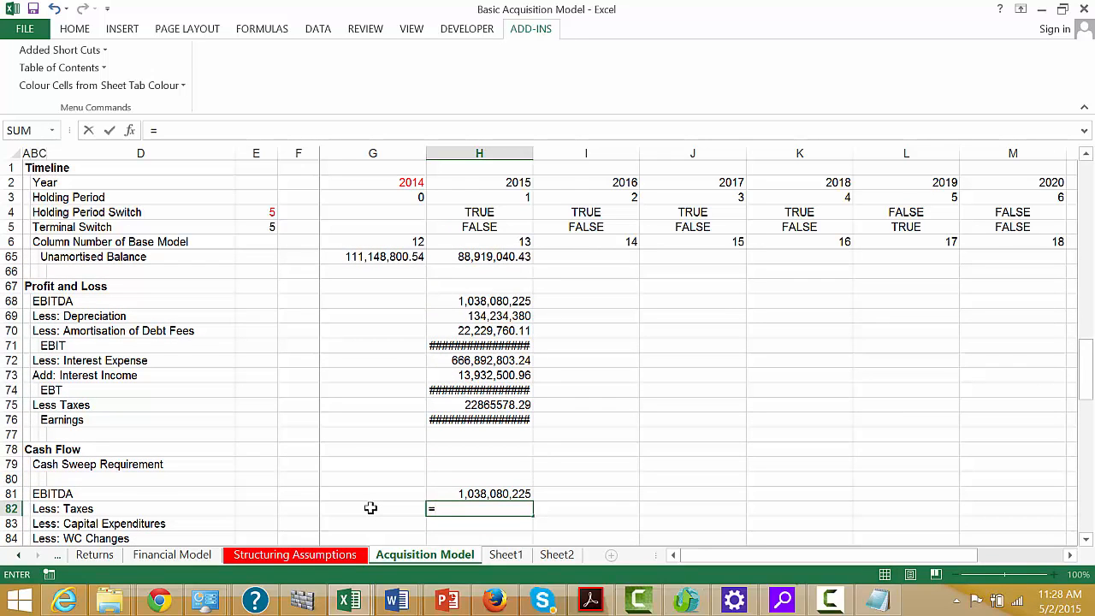
pyautogui.press('Up')
pyautogui.press('Up')
pyautogui.press('Up')
pyautogui.press('Up')
pyautogui.press('Up')
pyautogui.press('Up')
pyautogui.press('Up')
pyautogui.press('Return')
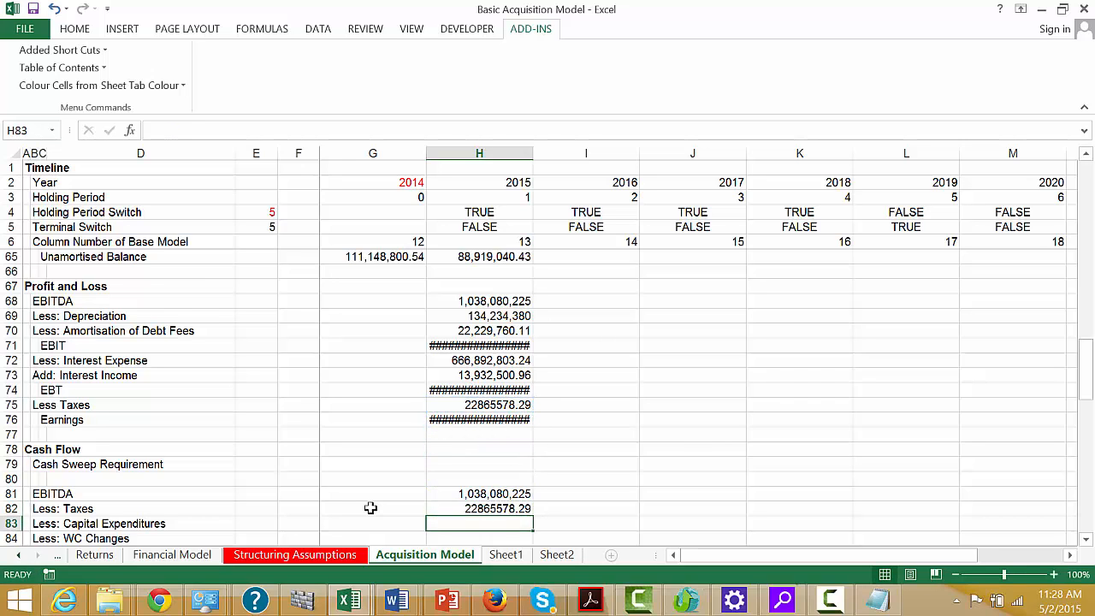
# - Link the 2015 Less: Capital Expenditures in H83 to the Data Transferred section's Capital Expenditures with =H29
pyautogui.write('=')
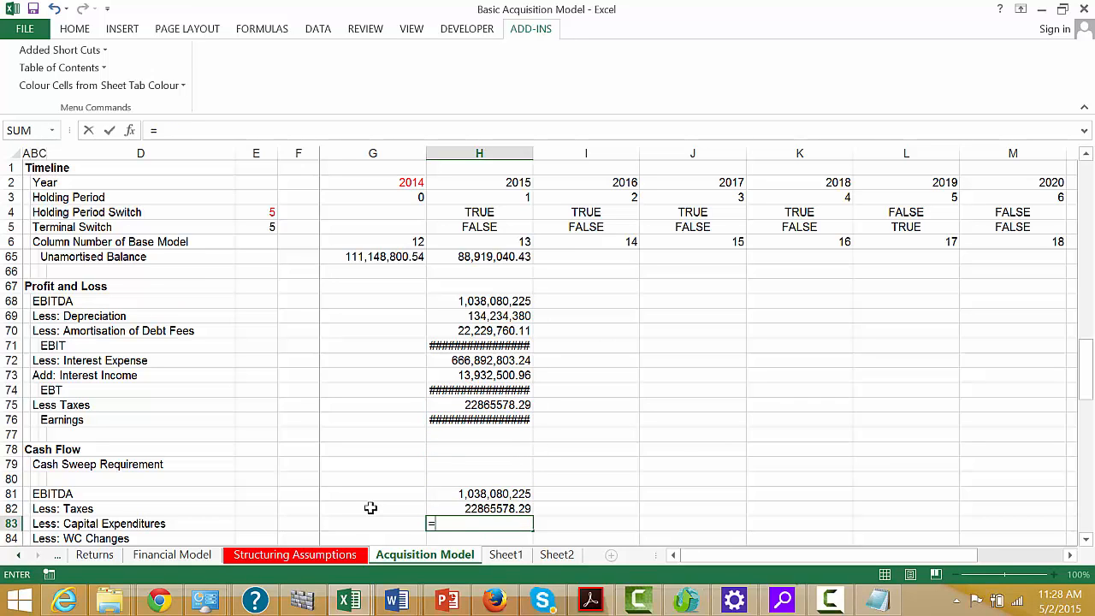
pyautogui.press('Up')
pyautogui.press('Up')
pyautogui.press('Up')
pyautogui.press('Up')
pyautogui.press('Up')
pyautogui.press('Up')
pyautogui.press('Up')
pyautogui.press('Up')
pyautogui.press('Up')
pyautogui.press('Up')
pyautogui.press('Up')
pyautogui.press('Up')
pyautogui.press('Up')
pyautogui.press('Up')
pyautogui.press('Up')
pyautogui.press('Up')
pyautogui.press('Up')
pyautogui.press('Up')
pyautogui.press('Up')
pyautogui.press('Up')
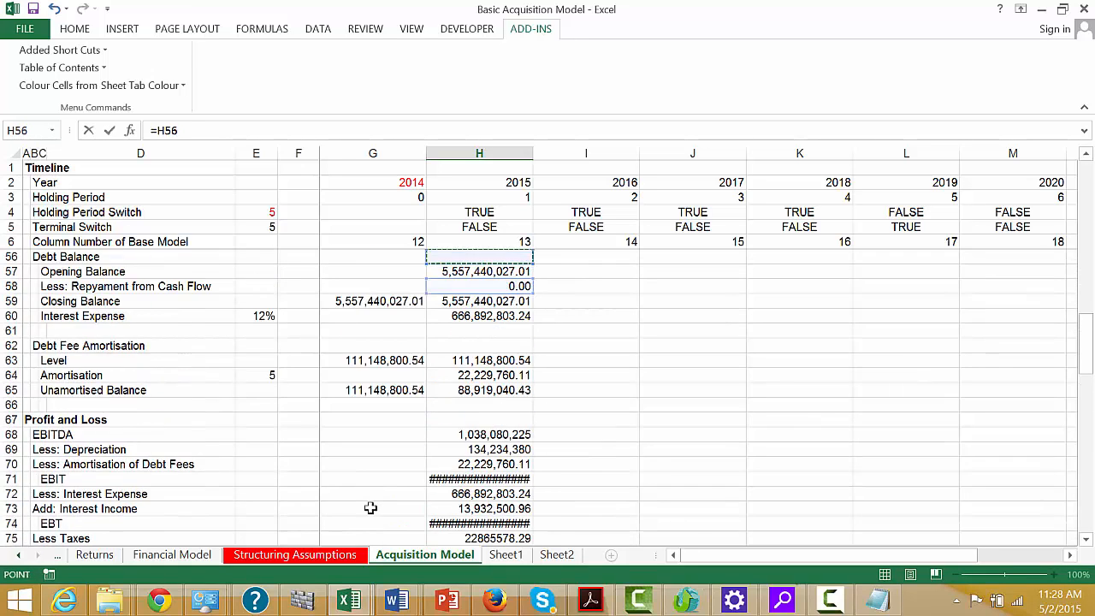
pyautogui.press('Up')
pyautogui.press('Up')
pyautogui.press('Up')
pyautogui.press('Up')
pyautogui.press('Up')
pyautogui.press('Up')
pyautogui.press('Up')
pyautogui.press('Up')
pyautogui.press('Up')
pyautogui.press('Up')
pyautogui.press('Up')
pyautogui.press('Up')
pyautogui.press('Up')
pyautogui.press('Up')
pyautogui.press('Up')
pyautogui.press('Up')
pyautogui.press('Up')
pyautogui.press('Up')
pyautogui.press('Up')
pyautogui.press('Up')
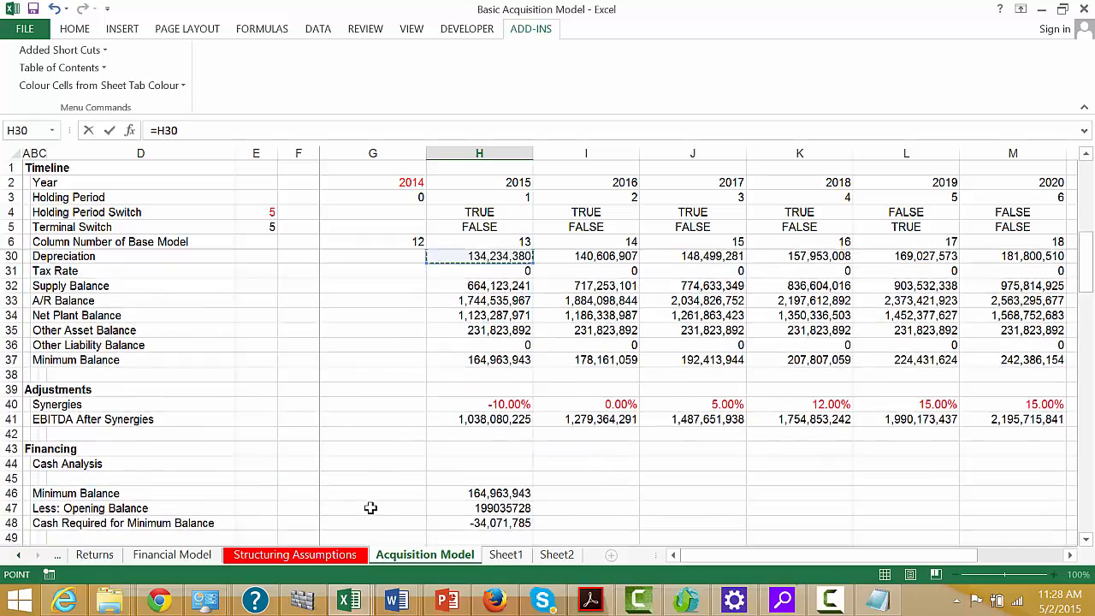
pyautogui.press('Up')
pyautogui.press('Up')
pyautogui.press('Down')
pyautogui.press('Return')
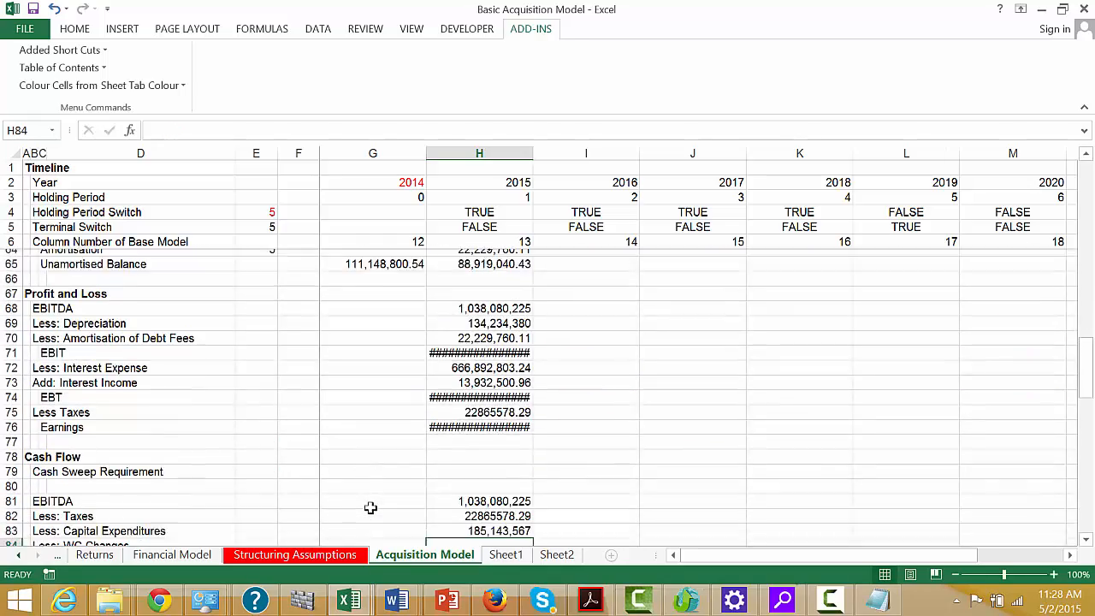
pyautogui.press('Up')
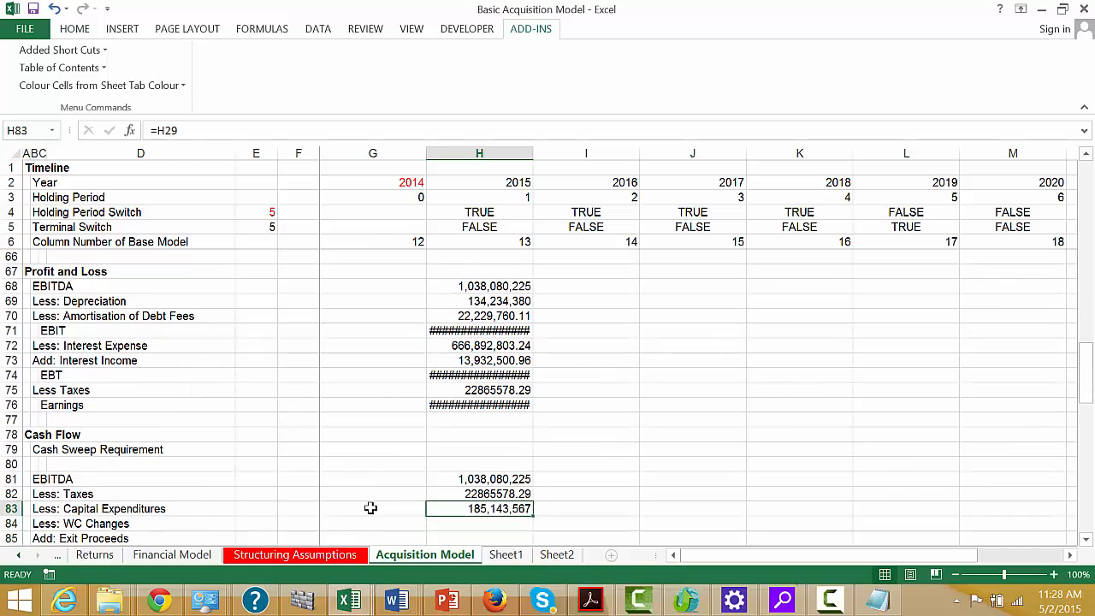
# - Re-enter the Cash Flow section's 2015 Less: Capital Expenditures in H83 as =H29, referencing the Data Transferred section
pyautogui.write('=')
pyautogui.press('Up')
pyautogui.press('Up')
pyautogui.press('Up')
pyautogui.press('Up')
pyautogui.press('Up')
pyautogui.press('Up')
pyautogui.press('Up')
pyautogui.press('Up')
pyautogui.press('Up')
pyautogui.press('Up')
pyautogui.press('Up')
pyautogui.press('Up')
pyautogui.press('Up')
pyautogui.press('Up')
pyautogui.press('Up')
pyautogui.press('Up')
pyautogui.press('Up')
pyautogui.press('Up')
pyautogui.press('Up')
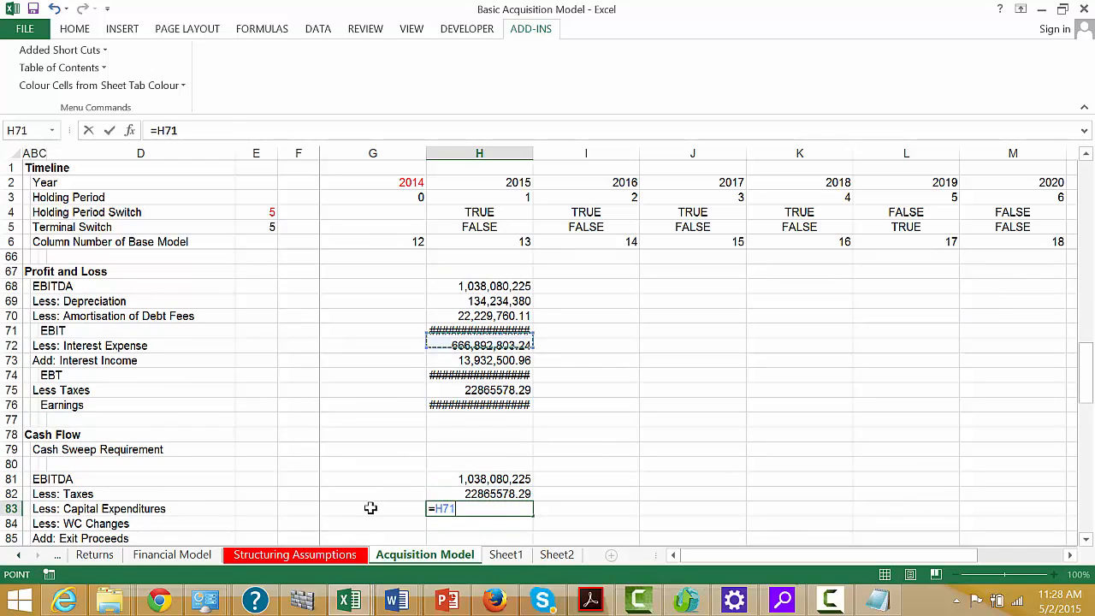
pyautogui.press('Up')
pyautogui.press('Up')
pyautogui.press('Up')
pyautogui.press('Up')
pyautogui.press('Up')
pyautogui.press('Up')
pyautogui.press('Up')
pyautogui.press('Up')
pyautogui.press('Up')
pyautogui.press('Up')
pyautogui.press('Up')
pyautogui.press('Up')
pyautogui.press('Up')
pyautogui.press('Up')
pyautogui.press('Up')
pyautogui.press('Up')
pyautogui.press('Up')
pyautogui.press('Up')
pyautogui.press('Up')
pyautogui.press('Up')
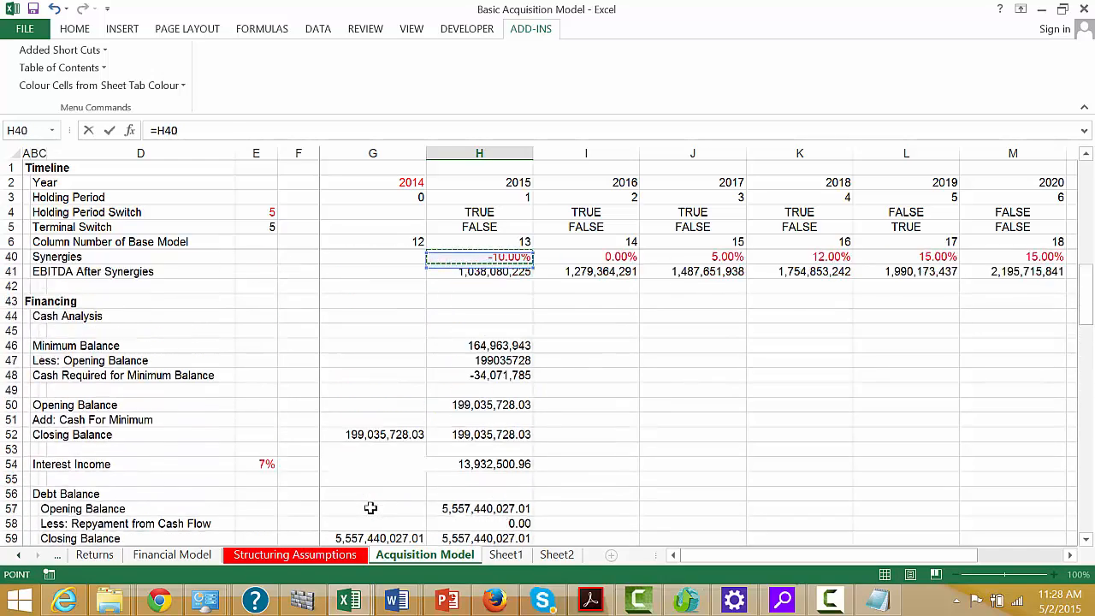
pyautogui.press('Up')
pyautogui.press('Up')
pyautogui.press('Up')
pyautogui.press('Up')
pyautogui.press('Up')
pyautogui.press('Up')
pyautogui.press('Up')
pyautogui.press('Down')
pyautogui.press('Down')
pyautogui.press('Down')
pyautogui.press('Down')
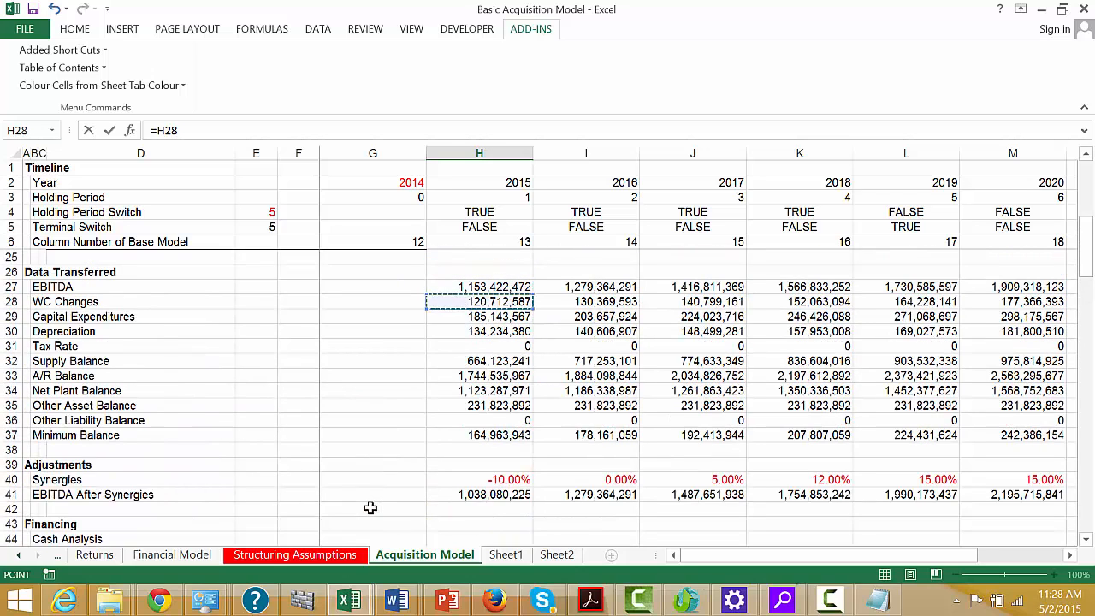
pyautogui.press('Left')
pyautogui.press('Left')
pyautogui.press('Left')
pyautogui.press('Right')
pyautogui.press('Right')
pyautogui.press('Right')
pyautogui.press('Right')
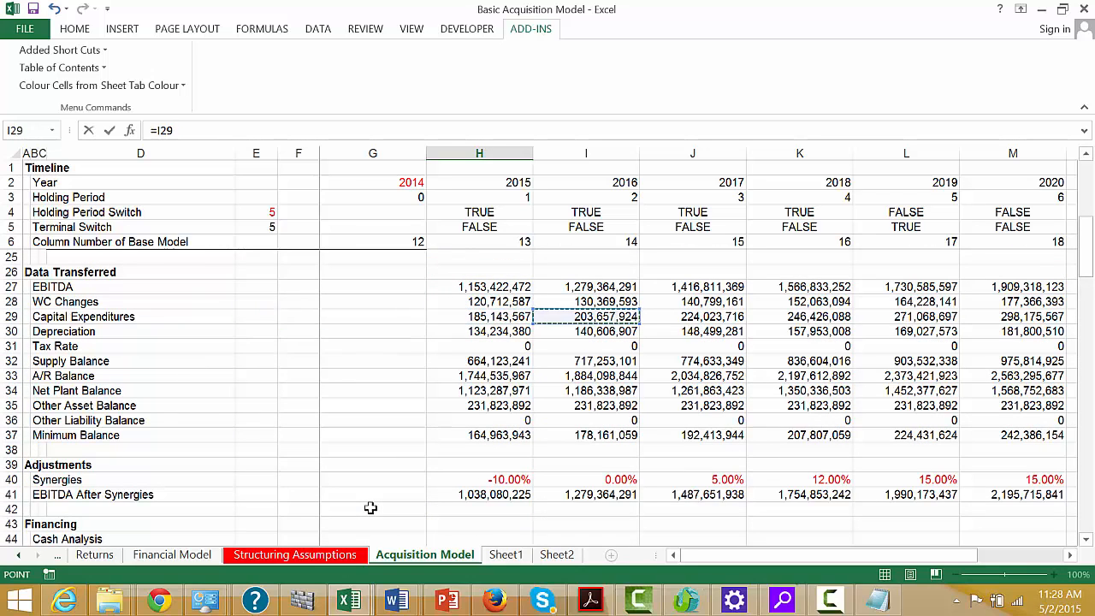
pyautogui.press('Left')
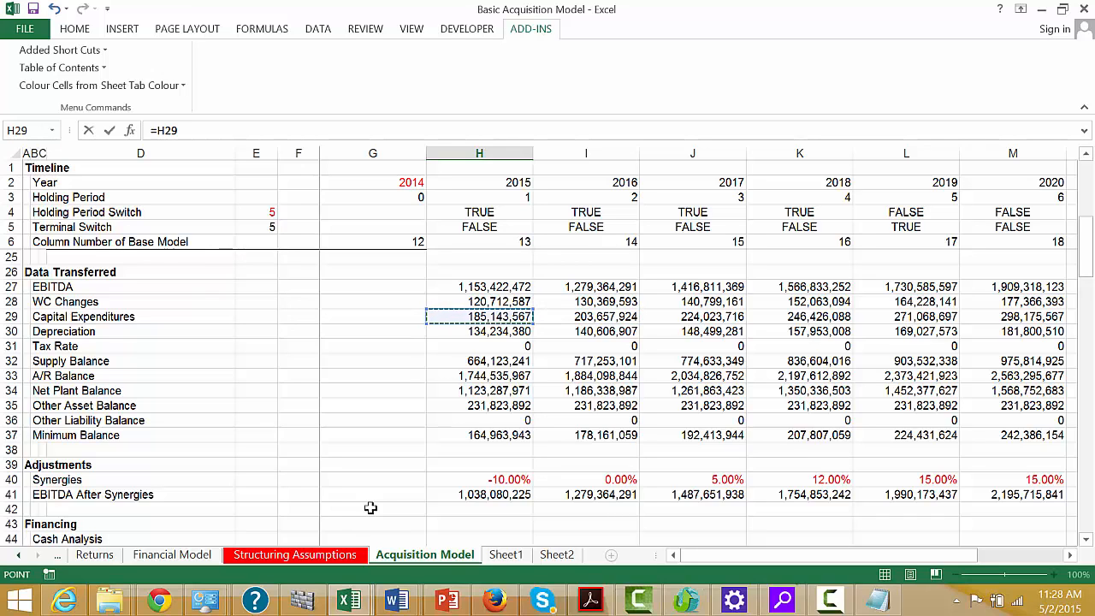
pyautogui.press('Return')
pyautogui.press('Up')
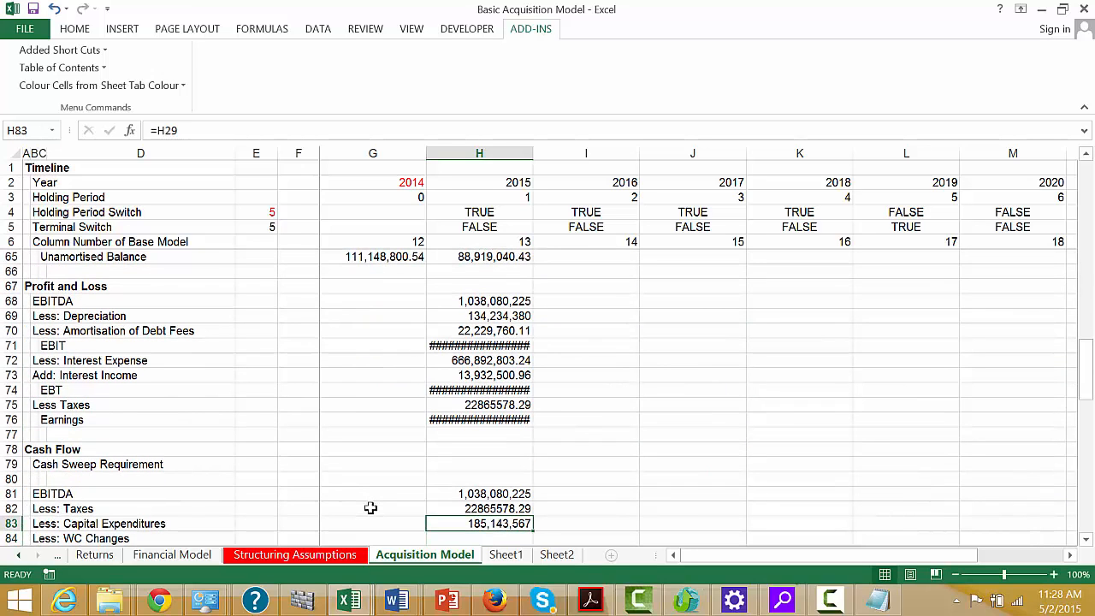
# - Remove the 'Financial Model'!349:349 array argument from the 2015 Capital Expenditures INDEX formula in H29, keeping the 'Acquisition Model'!H6 argument
pyautogui.press('Down')
pyautogui.press('Up')
pyautogui.press('Down')
pyautogui.press('Up')
pyautogui.press('Up')
pyautogui.press('Up')
pyautogui.press('Up')
pyautogui.press('Up')
pyautogui.press('Up')
pyautogui.press('Up')
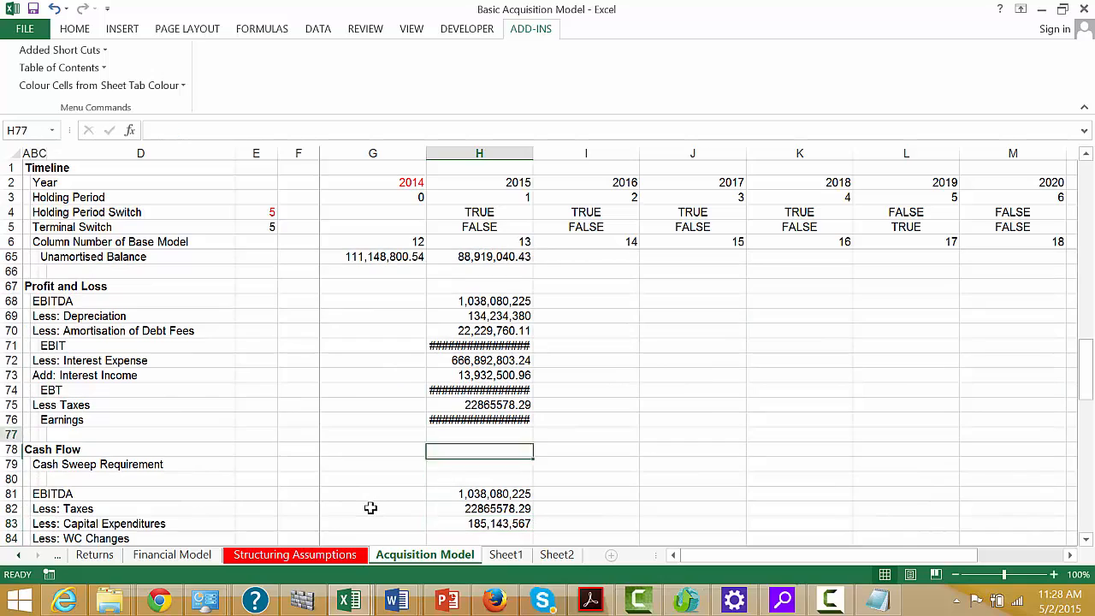
pyautogui.press('Up')
pyautogui.press('Up')
pyautogui.press('Up')
pyautogui.press('Up')
pyautogui.press('Up')
pyautogui.press('Up')
pyautogui.press('Up')
pyautogui.press('Up')
pyautogui.press('Up')
pyautogui.press('Up')
pyautogui.press('Up')
pyautogui.press('Up')
pyautogui.press('Up')
pyautogui.press('Up')
pyautogui.press('Up')
pyautogui.press('Up')
pyautogui.press('Up')
pyautogui.press('Up')
pyautogui.press('Up')
pyautogui.press('Up')
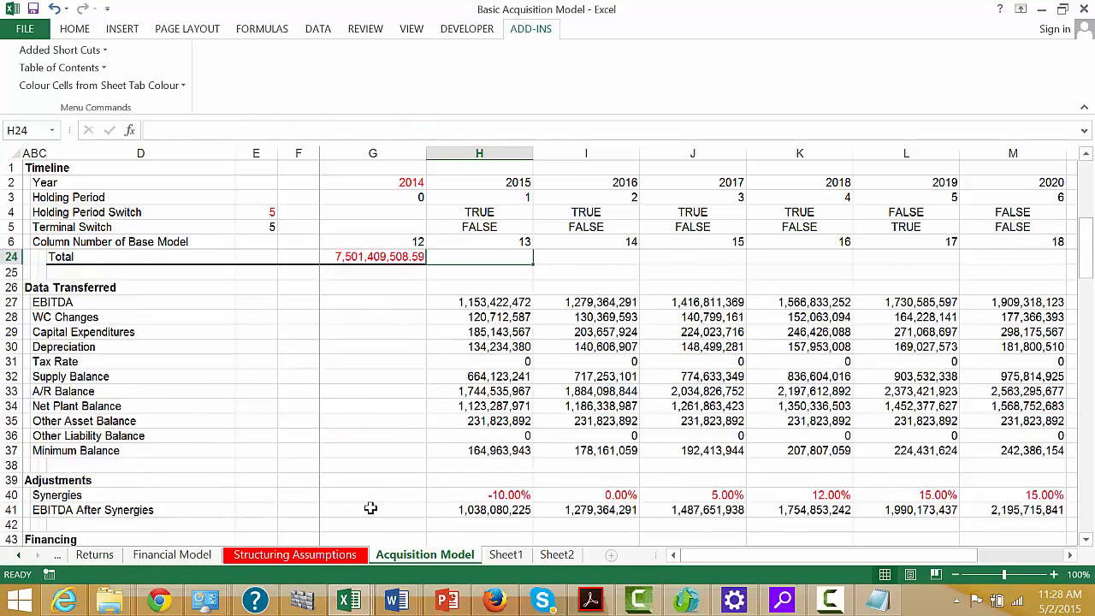
pyautogui.press('Up')
pyautogui.press('Up')
pyautogui.press('Up')
pyautogui.press('Up')
pyautogui.press('Down')
pyautogui.press('Down')
pyautogui.press('Down')
pyautogui.press('Down')
pyautogui.press('Down')
pyautogui.press('Down')
pyautogui.press('Down')
pyautogui.press('Down')
pyautogui.press('Down')
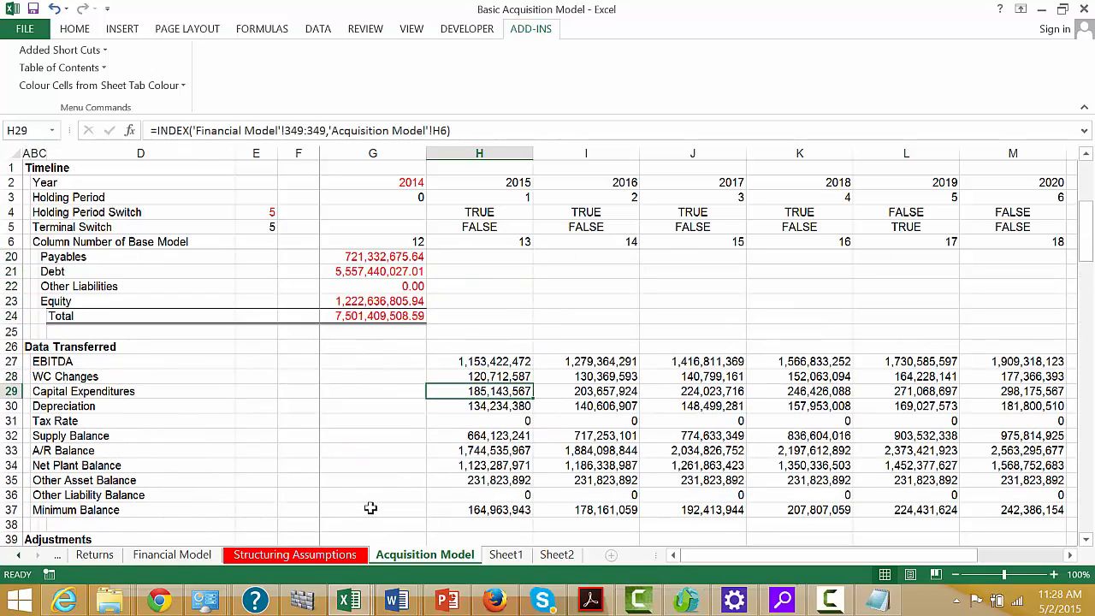
pyautogui.press('F2')
pyautogui.press('Left')
pyautogui.press('Left')
pyautogui.press('Left')
pyautogui.press('Left')
pyautogui.press('Left')
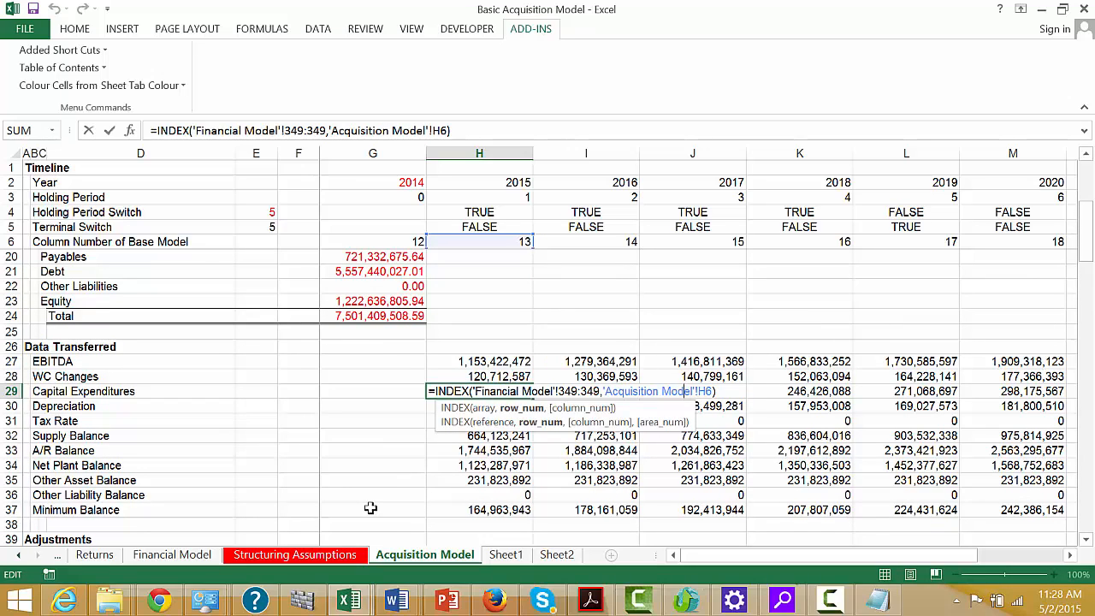
pyautogui.press('BackSpace')
pyautogui.press('BackSpace')
pyautogui.press('BackSpace')
pyautogui.press('BackSpace')
pyautogui.press('BackSpace')
pyautogui.press('BackSpace')
pyautogui.press('BackSpace')
pyautogui.press('BackSpace')
pyautogui.press('BackSpace')
pyautogui.press('BackSpace')
pyautogui.press('BackSpace')
pyautogui.press('BackSpace')
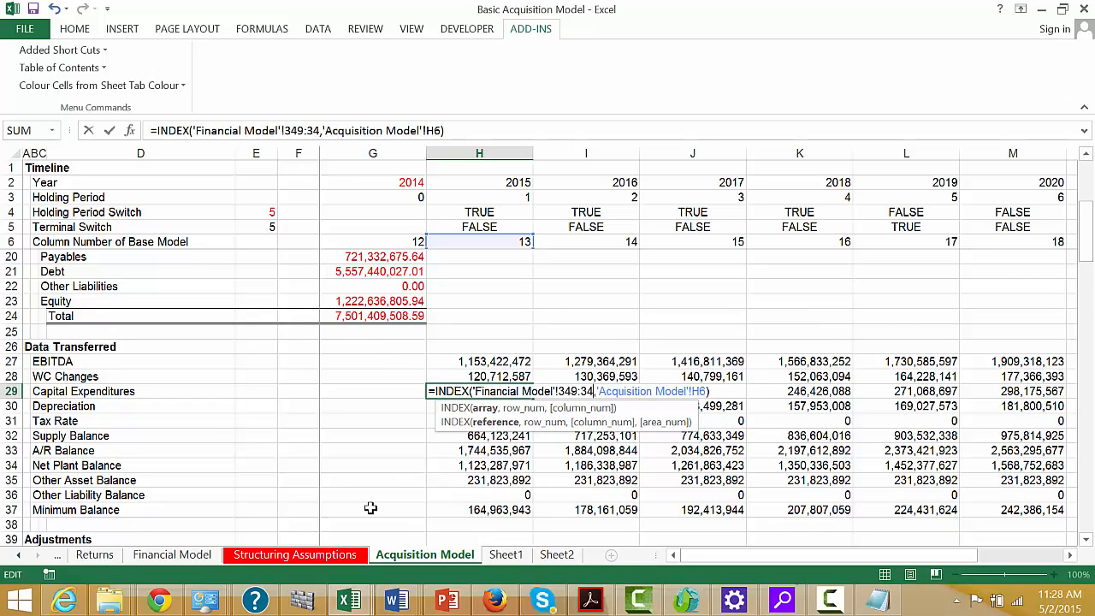
pyautogui.press('BackSpace')
pyautogui.press('BackSpace')
pyautogui.press('BackSpace')
pyautogui.press('BackSpace')
pyautogui.press('BackSpace')
pyautogui.press('BackSpace')
pyautogui.press('BackSpace')
pyautogui.press('BackSpace')
pyautogui.press('BackSpace')
pyautogui.press('BackSpace')
pyautogui.press('BackSpace')
pyautogui.press('BackSpace')
pyautogui.press('BackSpace')
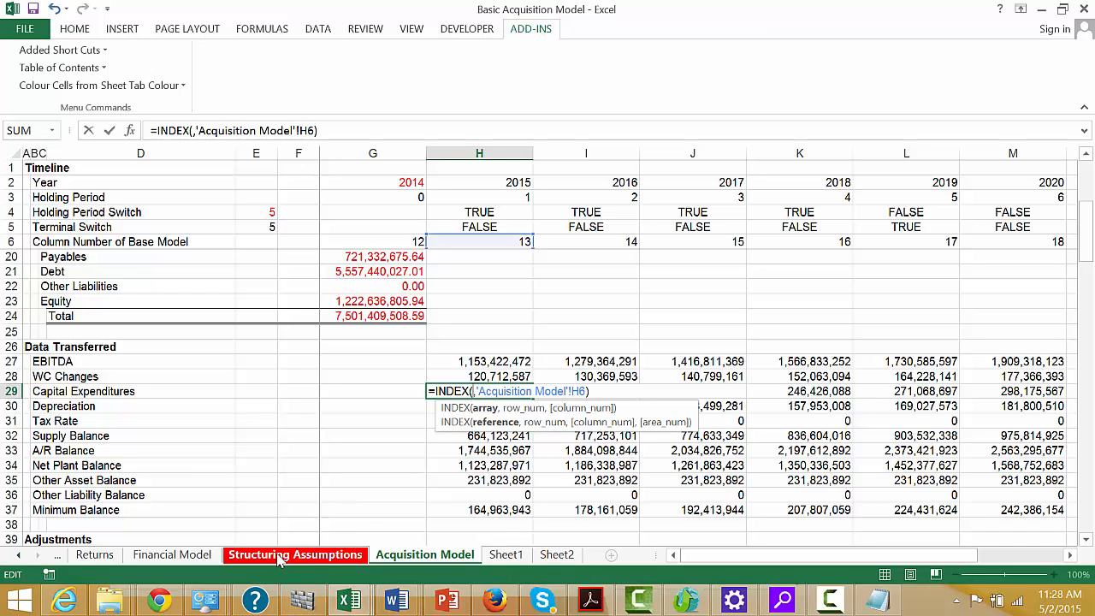
# - Set the array of the 2015 Capital Expenditures INDEX formula in H29 to the Financial Model's Less: Capital Expenditures row, 'Financial Model'!349:349
pyautogui.click(172, 554)
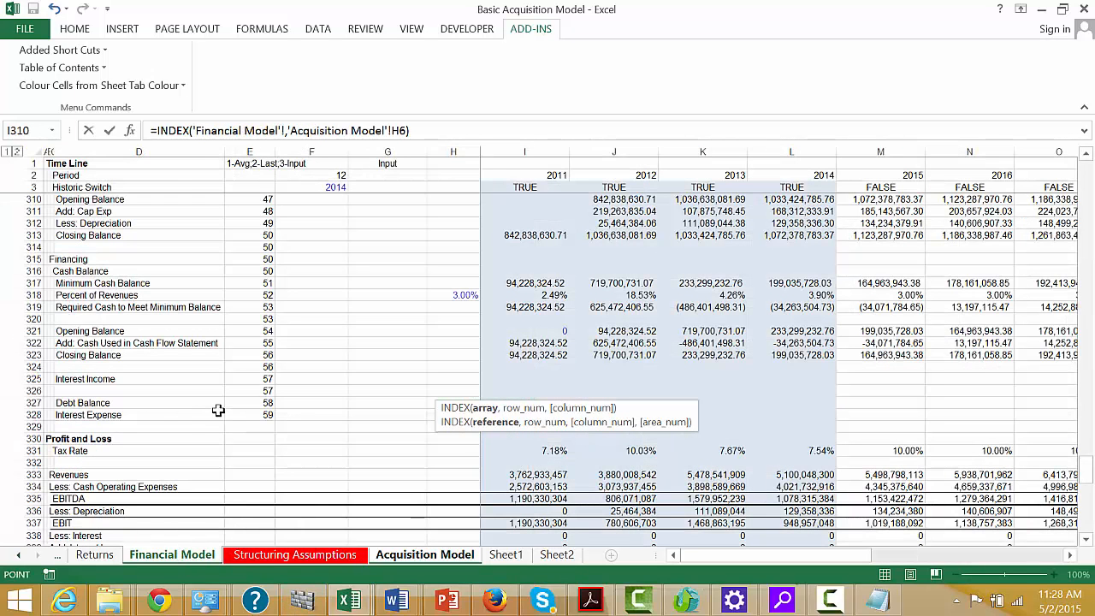
pyautogui.click(286, 498)
pyautogui.press('Down')
pyautogui.press('Down')
pyautogui.press('Down')
pyautogui.press('Down')
pyautogui.press('Down')
pyautogui.press('Down')
pyautogui.press('Down')
pyautogui.press('Down')
pyautogui.press('Down')
pyautogui.press('Down')
pyautogui.press('Down')
pyautogui.press('Down')
pyautogui.press('Down')
pyautogui.press('Down')
pyautogui.press('Down')
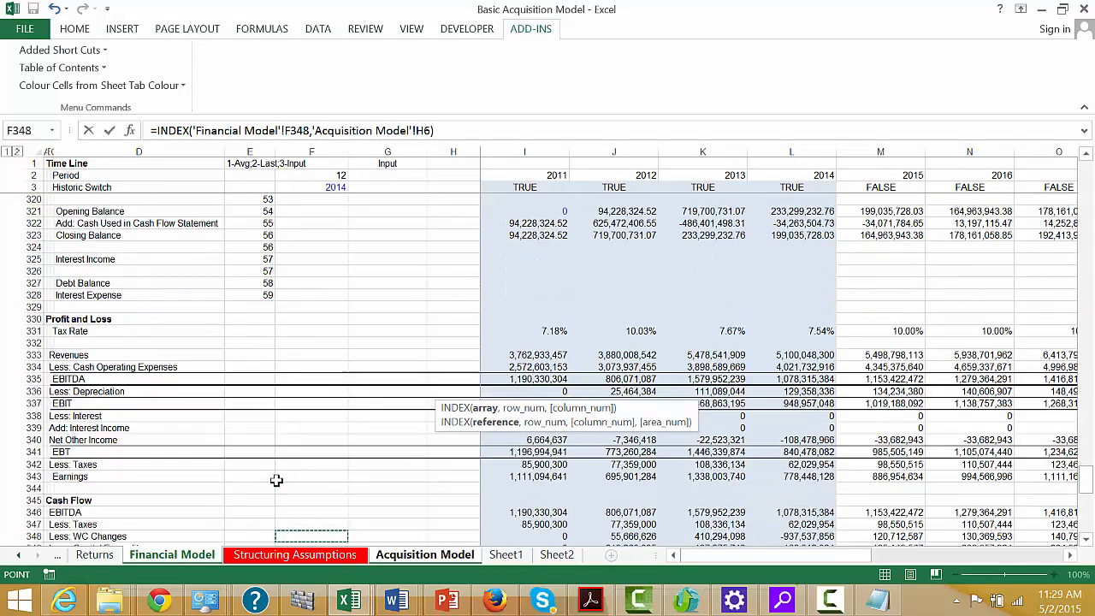
pyautogui.press('Up')
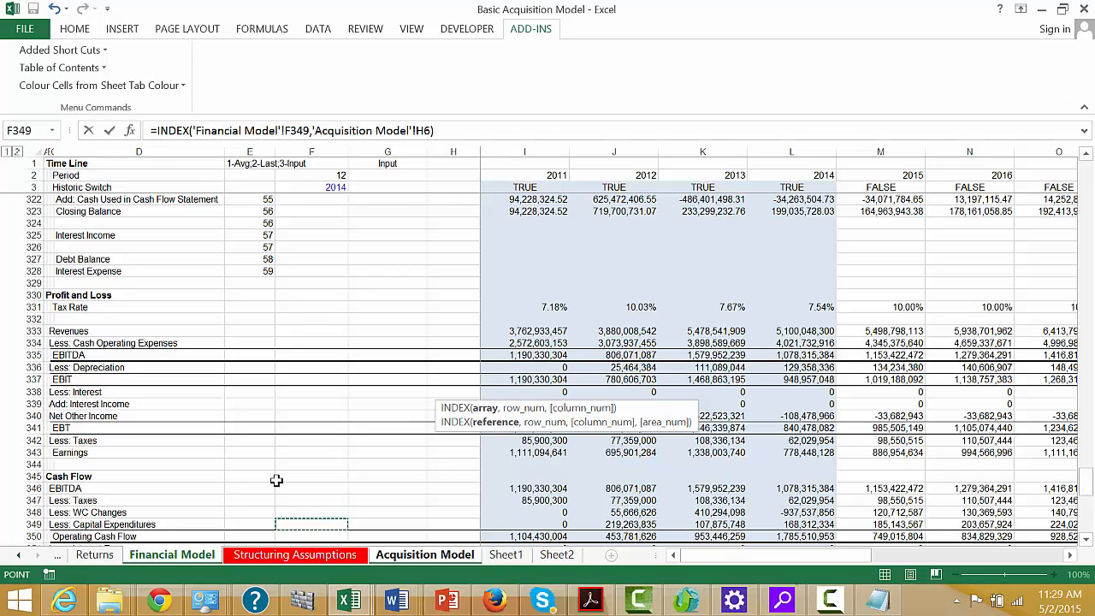
pyautogui.hotkey('shift', 'space')
pyautogui.write(',')
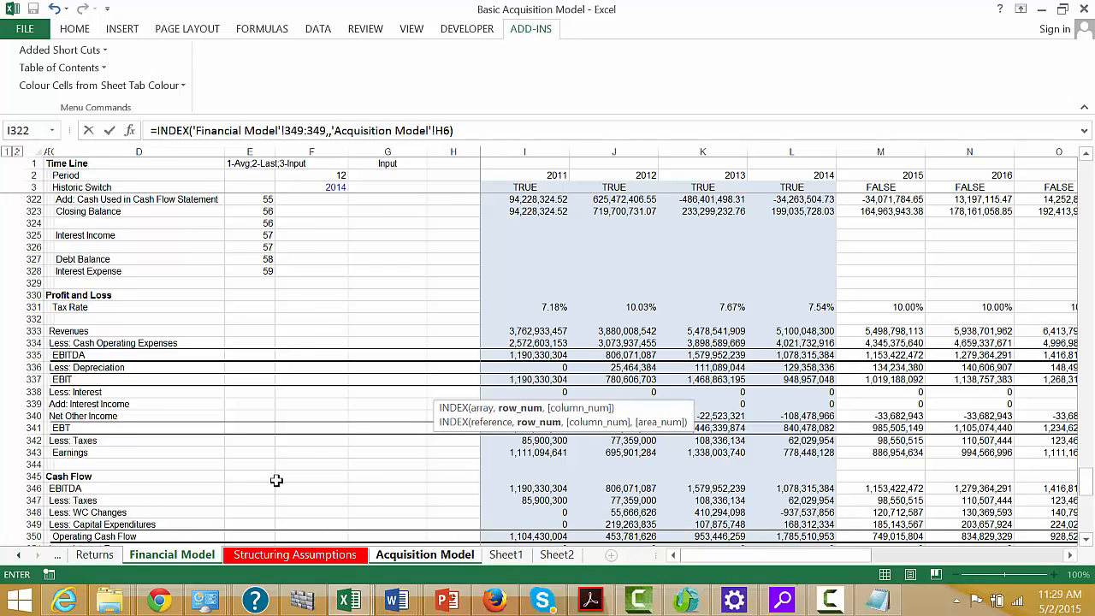
# - Fill the empty argument of the H29 INDEX formula with the base model column number, 'Acquisition Model'!H6, and enter the formula
pyautogui.hotkey('ctrl', 'pagedown')
pyautogui.hotkey('ctrl', 'pagedown')
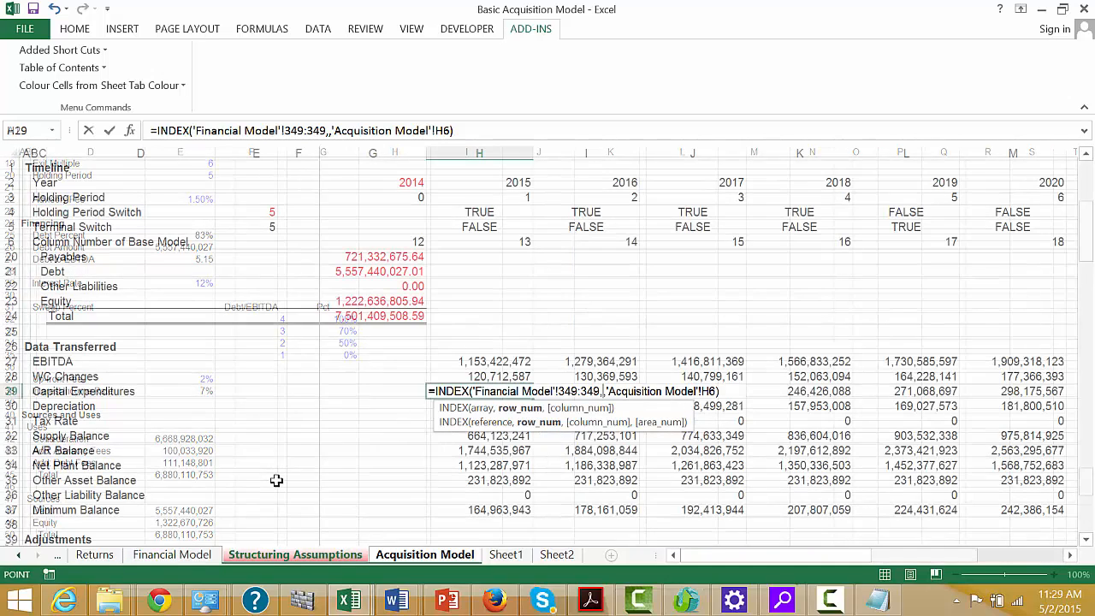
pyautogui.write(',')
pyautogui.click(499, 240)
pyautogui.press('Return')
pyautogui.press('Up')
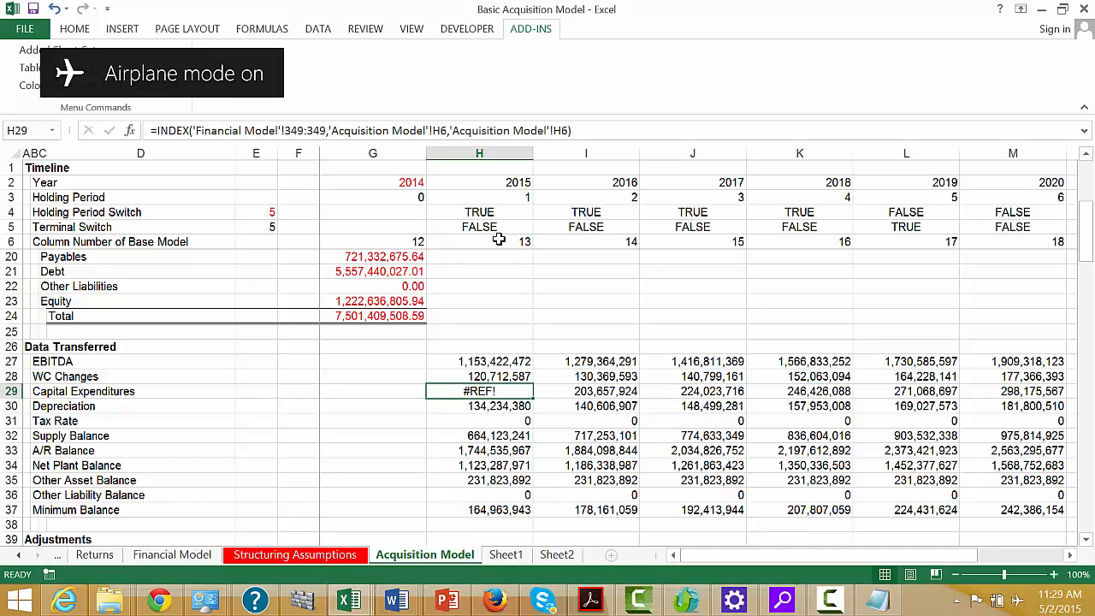
# - Remove the duplicate 'Acquisition Model'!H6 argument so H29 reads =INDEX('Financial Model'!349:349,'Acquisition Model'!H6)
pyautogui.press('F2')
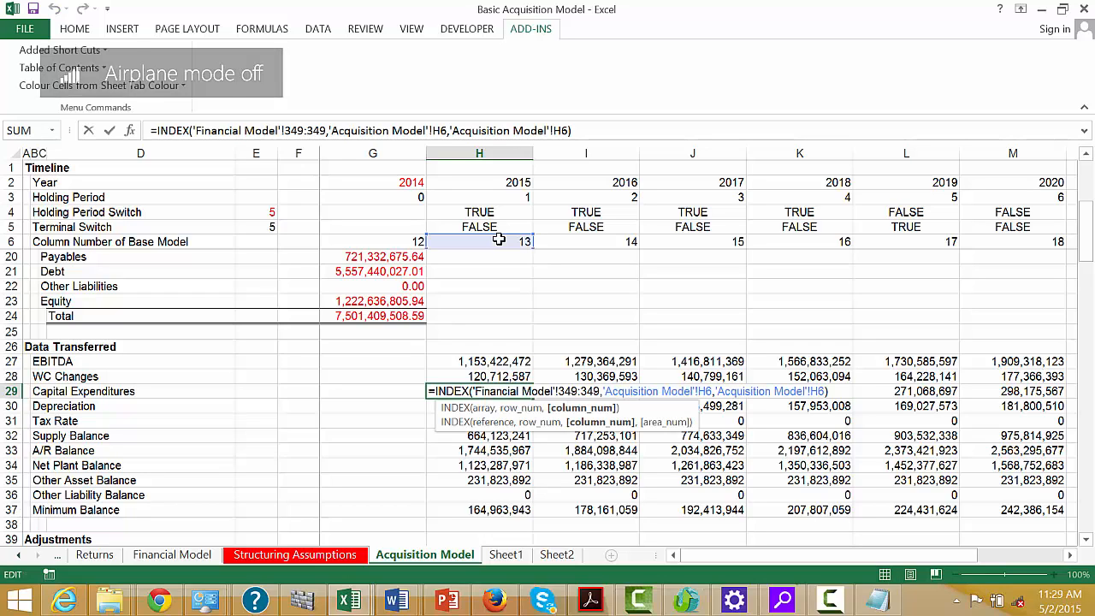
pyautogui.press('Right')
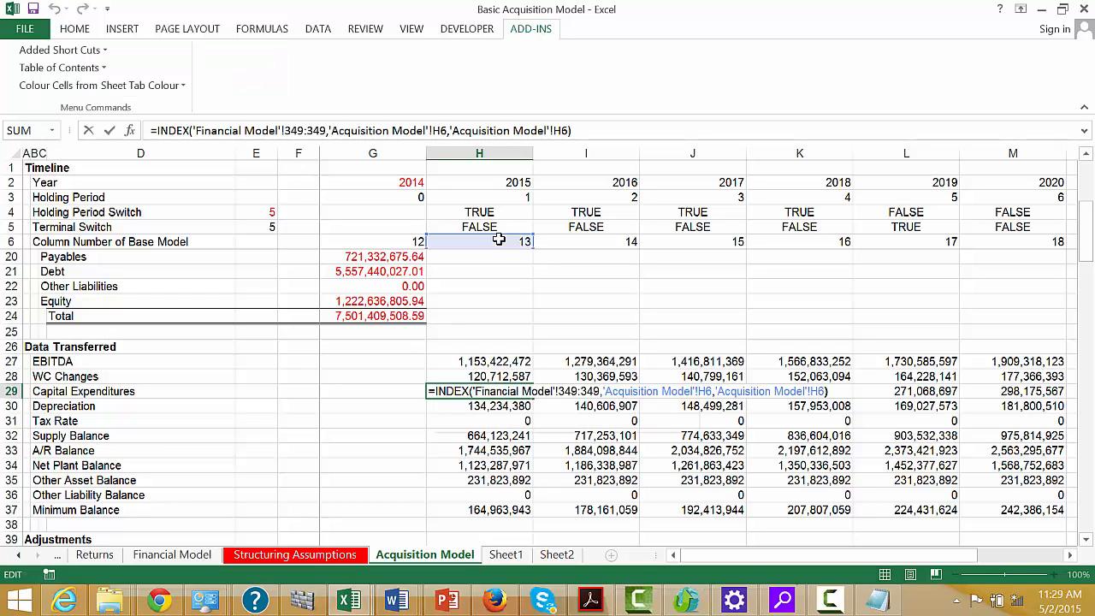
pyautogui.press('BackSpace')
pyautogui.press('BackSpace')
pyautogui.press('BackSpace')
pyautogui.press('BackSpace')
pyautogui.press('BackSpace')
pyautogui.press('BackSpace')
pyautogui.press('BackSpace')
pyautogui.press('BackSpace')
pyautogui.press('BackSpace')
pyautogui.press('BackSpace')
pyautogui.press('BackSpace')
pyautogui.press('BackSpace')
pyautogui.press('BackSpace')
pyautogui.press('BackSpace')
pyautogui.press('BackSpace')
pyautogui.press('BackSpace')
pyautogui.press('BackSpace')
pyautogui.press('BackSpace')
pyautogui.press('BackSpace')
pyautogui.press('BackSpace')
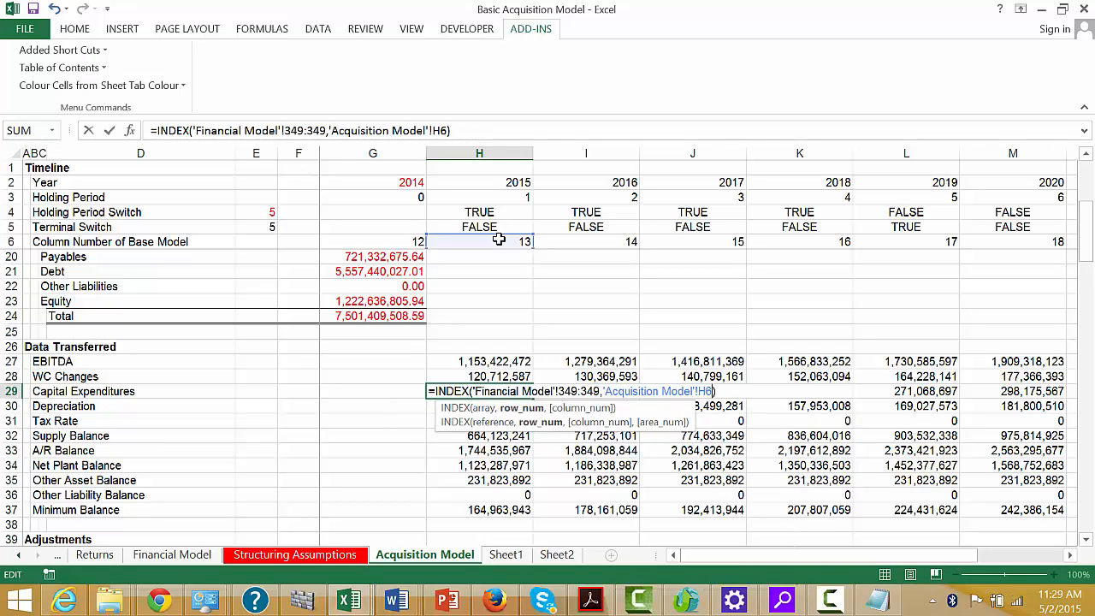
pyautogui.press('Return')
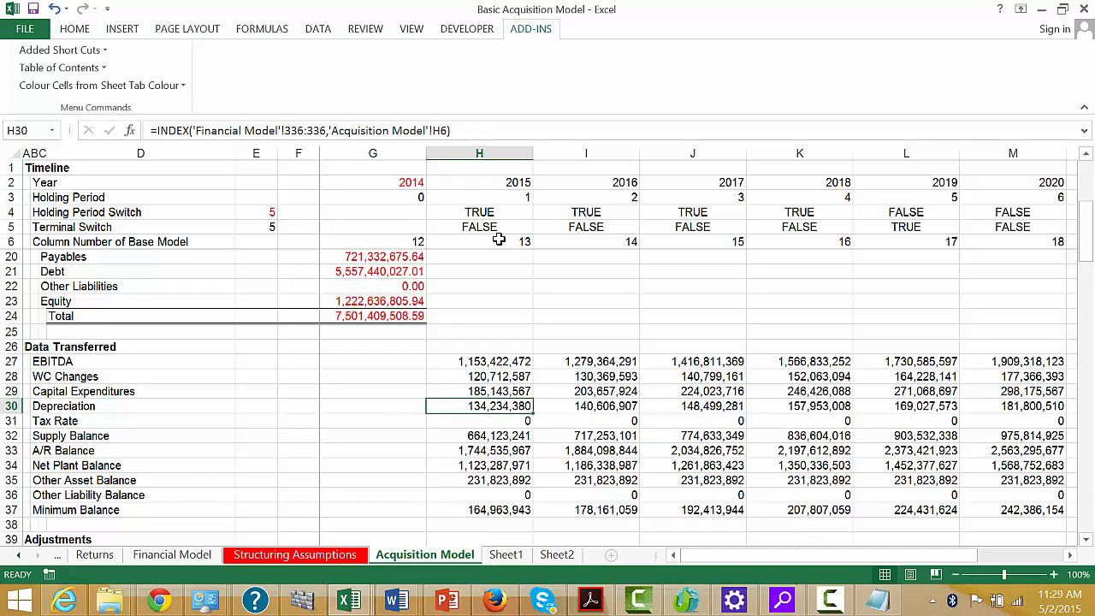
# - Copy the Capital Expenditures formula from H29 across row 29 to the remaining forecast years
pyautogui.press('Up')
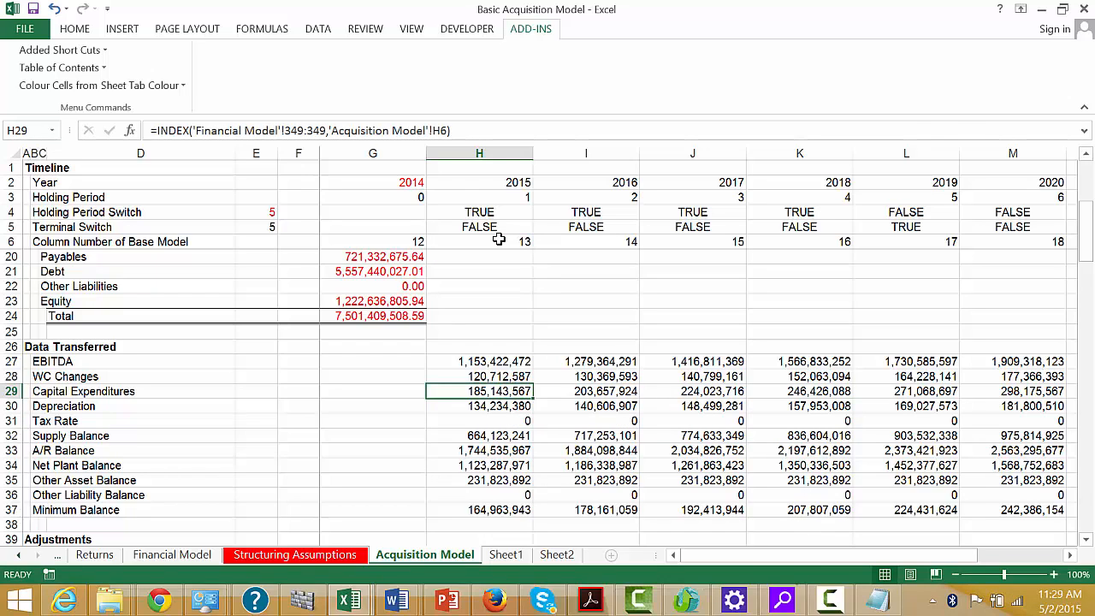
pyautogui.hotkey('ctrl', 'shift', 'Right')
pyautogui.hotkey('ctrl', 'r')
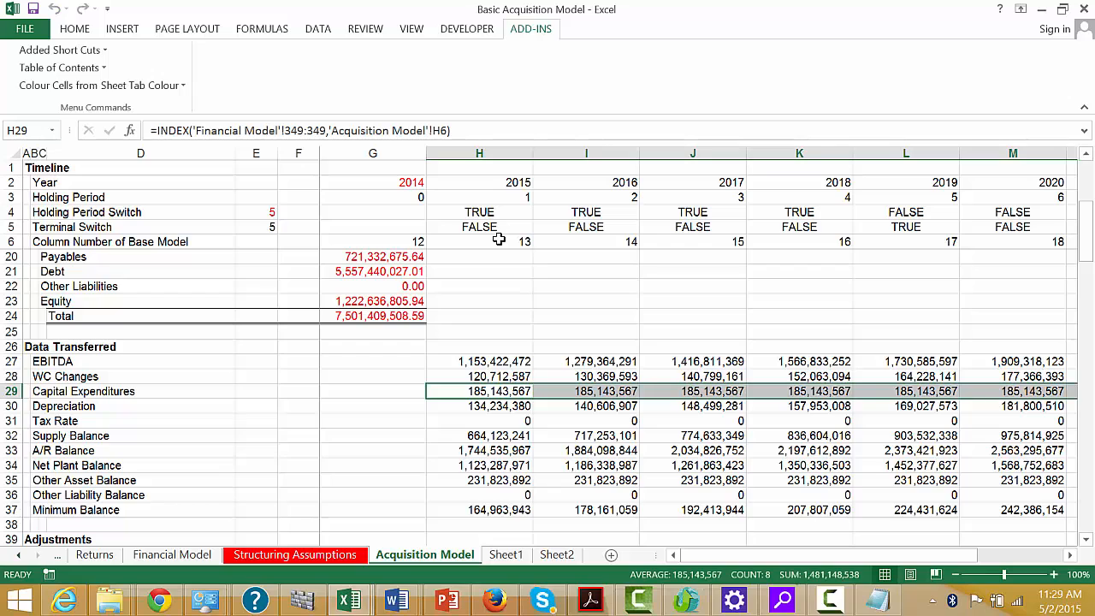
pyautogui.hotkey('ctrl', 'shift', 'Left')
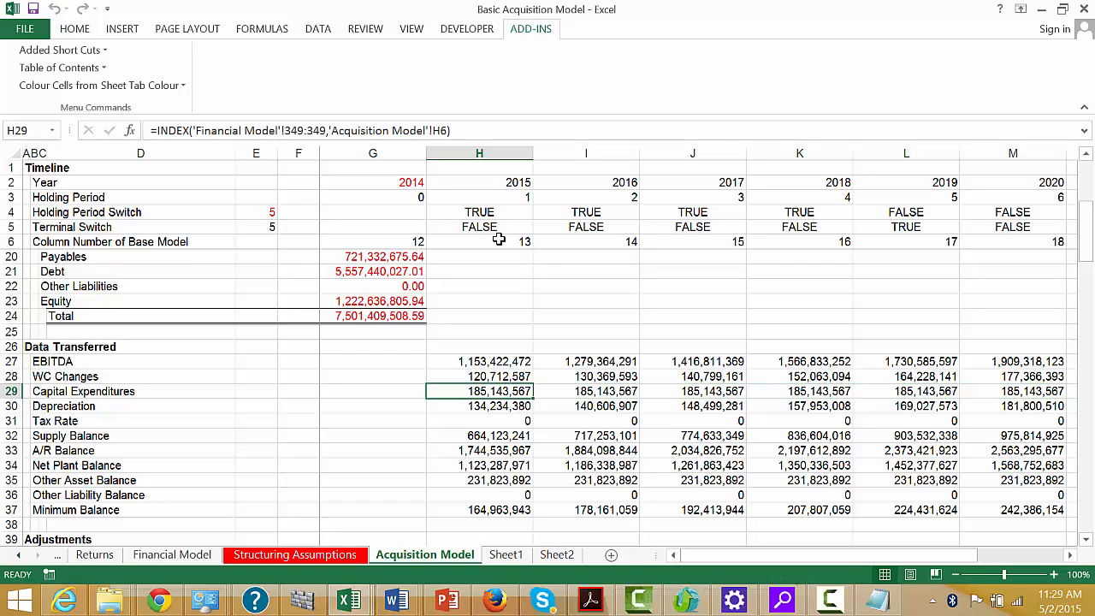
pyautogui.press('Right')
pyautogui.press('Left')
# - Set the workbook's calculation mode to Automatic Except for Data Tables
pyautogui.click(288, 33)
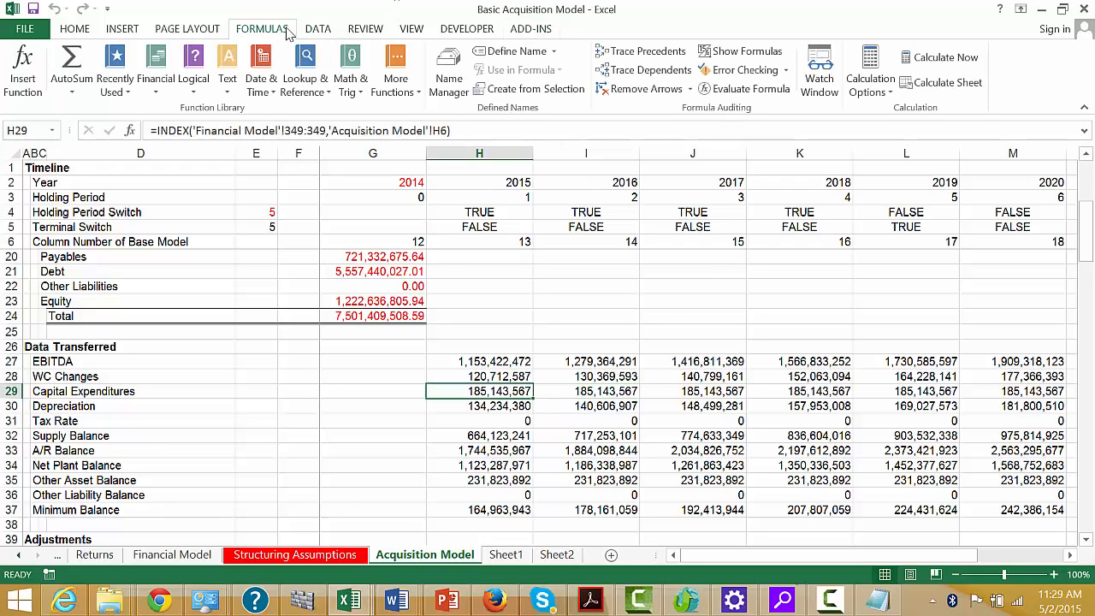
pyautogui.click(888, 84)
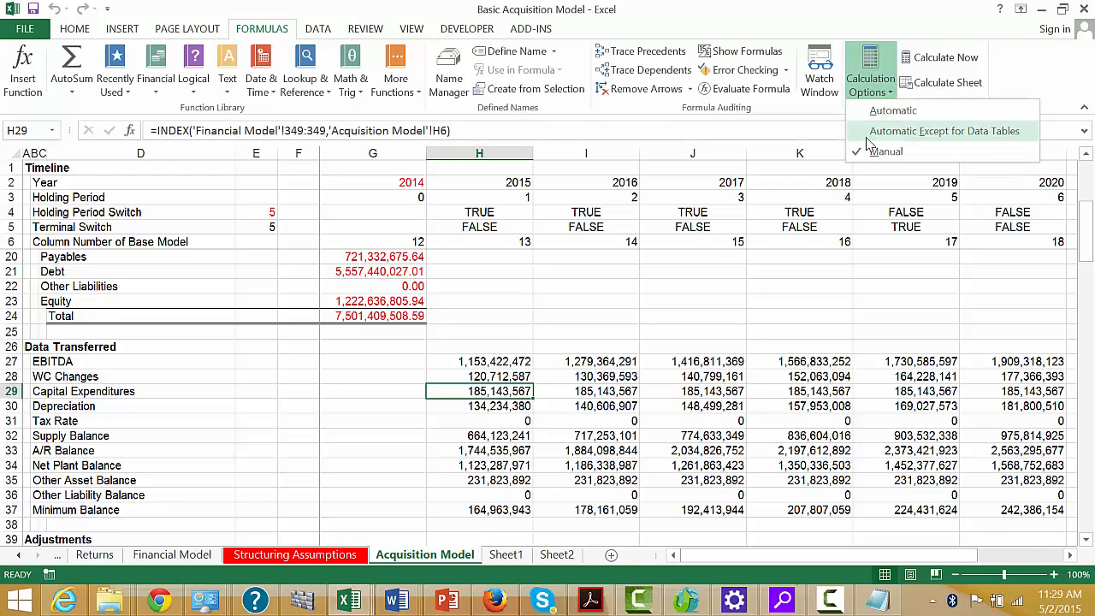
pyautogui.click(867, 136)
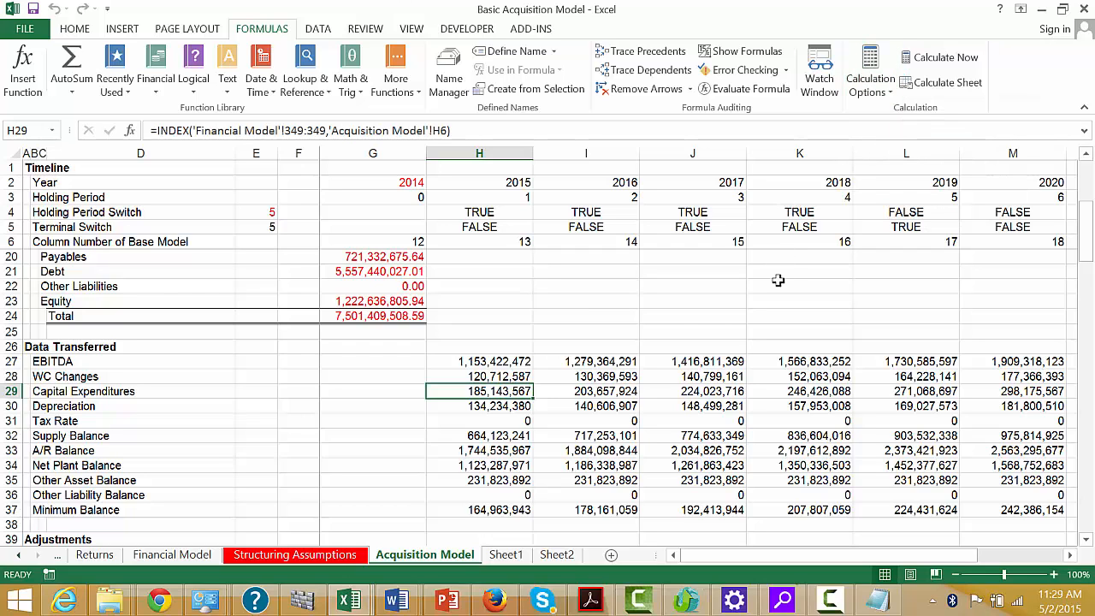
# - Review the 2015 column from Capital Expenditures down through Adjustments and Financing to the Profit and Loss section
pyautogui.press('Down')
pyautogui.press('Down')
pyautogui.press('Down')
pyautogui.press('Down')
pyautogui.press('Down')
pyautogui.press('Down')
pyautogui.press('Down')
pyautogui.press('Down')
pyautogui.press('Down')
pyautogui.press('Down')
pyautogui.press('Down')
pyautogui.press('Down')
pyautogui.press('Down')
pyautogui.press('Down')
pyautogui.press('Down')
pyautogui.press('Down')
pyautogui.press('Down')
pyautogui.press('Down')
pyautogui.press('Down')
pyautogui.press('Down')
pyautogui.press('Down')
pyautogui.press('Down')
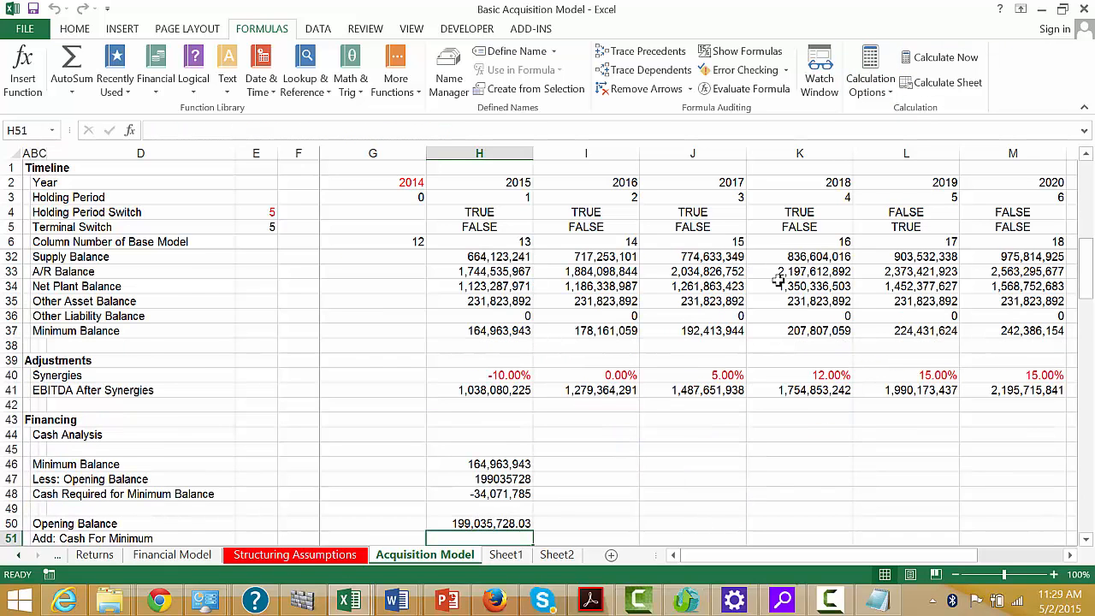
pyautogui.press('Down')
pyautogui.press('Down')
pyautogui.press('Down')
pyautogui.press('Down')
pyautogui.press('Down')
pyautogui.press('Down')
pyautogui.press('Down')
pyautogui.press('Down')
pyautogui.press('Down')
pyautogui.press('Down')
pyautogui.press('Down')
pyautogui.press('Down')
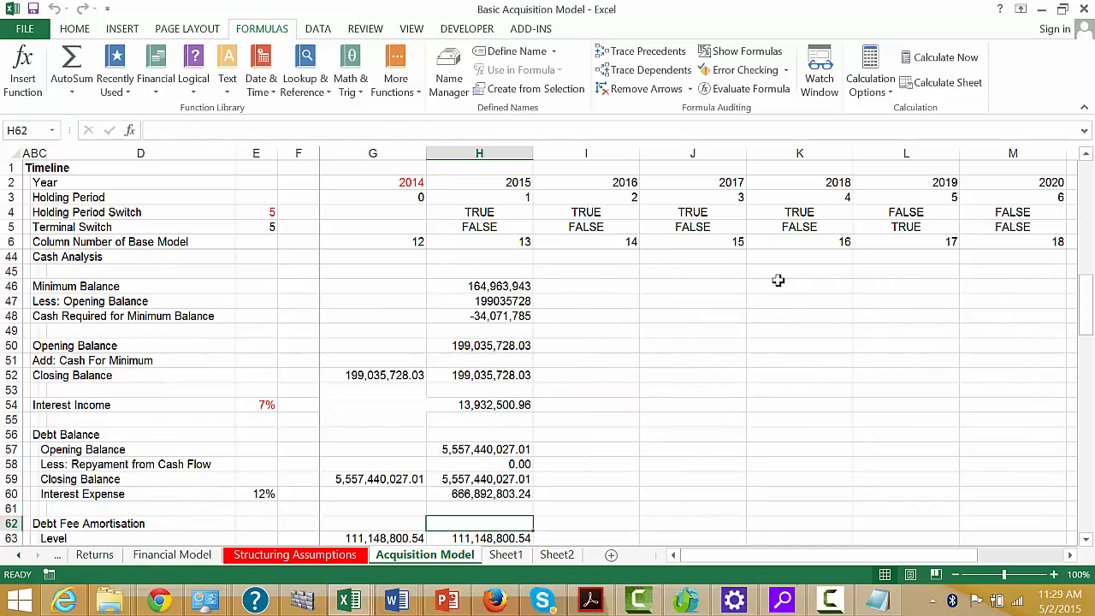
pyautogui.press('Down')
pyautogui.press('Down')
pyautogui.press('Down')
pyautogui.press('Down')
pyautogui.press('Down')
pyautogui.press('Down')
pyautogui.press('Down')
pyautogui.press('Down')
pyautogui.press('Down')
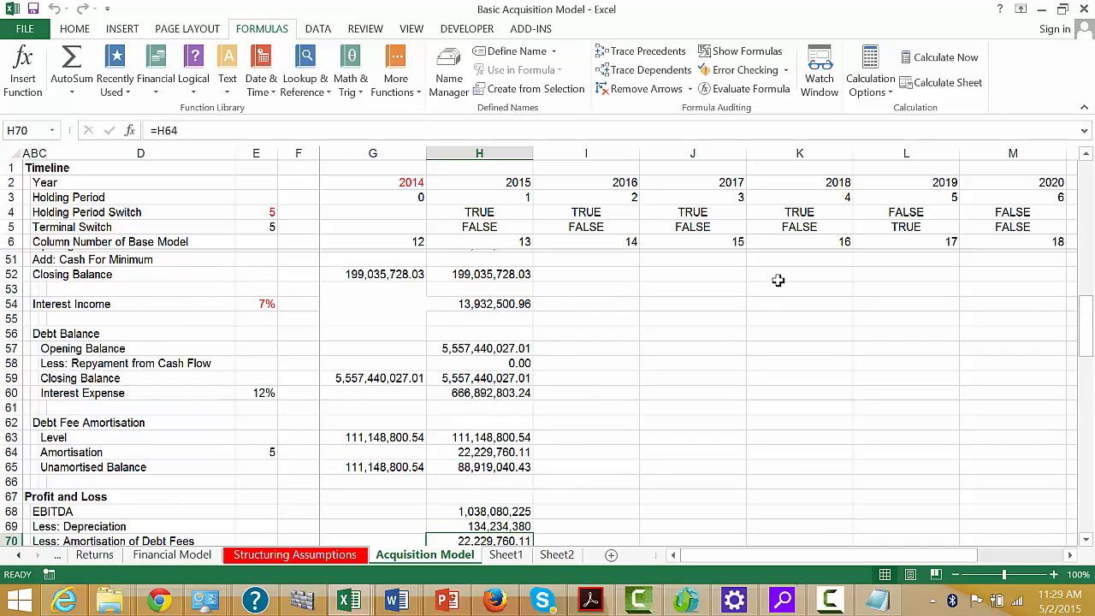
pyautogui.press('Down')
pyautogui.press('Down')
# - Go back over the 2015 debt and financing rows up to Adjustments and check the Cash Analysis rows
pyautogui.press('Up')
pyautogui.press('Up')
pyautogui.press('Up')
pyautogui.press('Up')
pyautogui.press('Up')
pyautogui.press('Up')
pyautogui.press('Up')
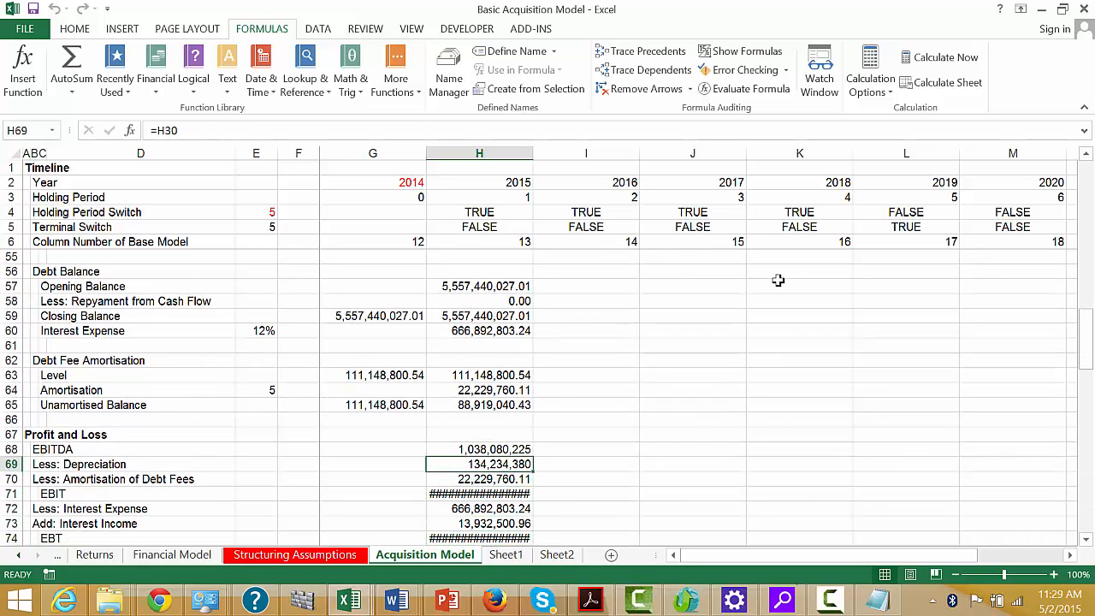
pyautogui.press('Up')
pyautogui.press('Up')
pyautogui.press('Up')
pyautogui.press('Up')
pyautogui.press('Up')
pyautogui.press('Up')
pyautogui.press('Up')
pyautogui.press('Up')
pyautogui.press('Up')
pyautogui.press('Up')
pyautogui.press('Up')
pyautogui.press('Up')
pyautogui.press('Up')
pyautogui.press('Up')
pyautogui.press('Up')
pyautogui.press('Up')
pyautogui.press('Up')
pyautogui.press('Up')
pyautogui.press('Up')
pyautogui.press('Up')
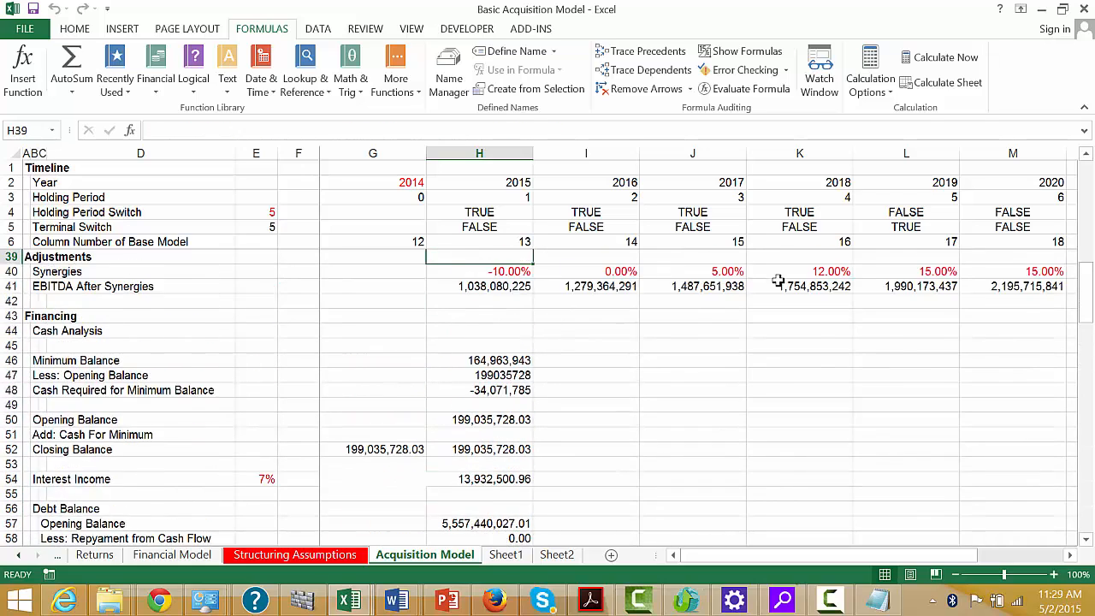
pyautogui.press('Down')
pyautogui.press('Down')
pyautogui.press('Down')
pyautogui.press('Down')
pyautogui.press('Down')
pyautogui.press('Down')
pyautogui.press('Down')
pyautogui.press('Down')
pyautogui.press('Down')
pyautogui.press('Down')
pyautogui.press('Down')
pyautogui.press('Down')
pyautogui.press('Down')
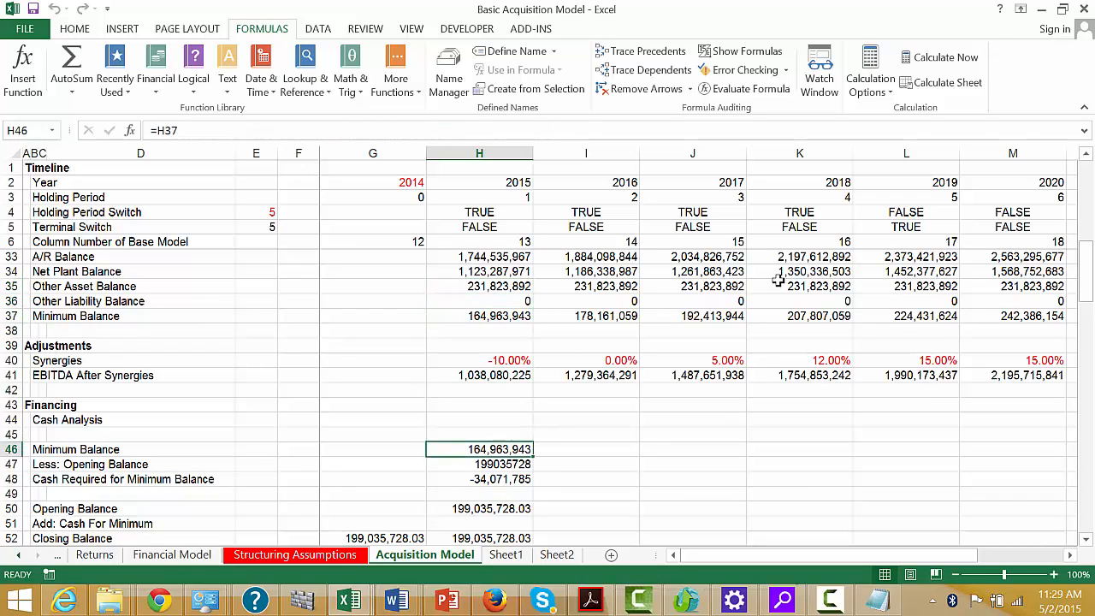
# - Format the 2015 column from Minimum Balance in H46 down to row 111 as numbers with thousands separators and no decimals
pyautogui.hotkey('shift', 'Down')
pyautogui.hotkey('shift', 'Down')
pyautogui.hotkey('shift', 'Down')
pyautogui.hotkey('shift', 'Down')
pyautogui.hotkey('shift', 'Down')
pyautogui.hotkey('shift', 'Down')
pyautogui.hotkey('shift', 'Down')
pyautogui.hotkey('shift', 'Down')
pyautogui.hotkey('shift', 'Down')
pyautogui.hotkey('shift', 'Down')
pyautogui.hotkey('shift', 'Down')
pyautogui.hotkey('shift', 'Down')
pyautogui.hotkey('shift', 'Down')
pyautogui.hotkey('shift', 'Down')
pyautogui.hotkey('shift', 'Down')
pyautogui.hotkey('shift', 'Down')
pyautogui.hotkey('shift', 'Down')
pyautogui.hotkey('shift', 'Down')
pyautogui.hotkey('shift', 'Down')
pyautogui.hotkey('shift', 'Down')
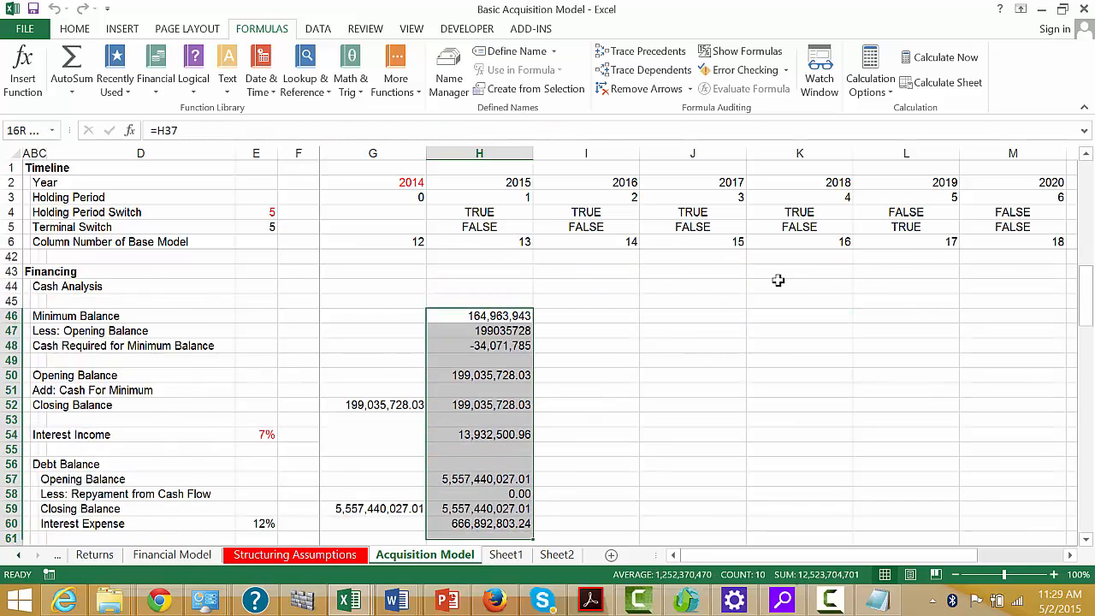
pyautogui.hotkey('shift', 'Down')
pyautogui.hotkey('shift', 'Down')
pyautogui.hotkey('shift', 'Down')
pyautogui.hotkey('shift', 'Down')
pyautogui.hotkey('shift', 'Down')
pyautogui.hotkey('shift', 'Down')
pyautogui.hotkey('shift', 'Down')
pyautogui.hotkey('shift', 'Down')
pyautogui.hotkey('shift', 'Down')
pyautogui.hotkey('shift', 'Down')
pyautogui.hotkey('shift', 'Down')
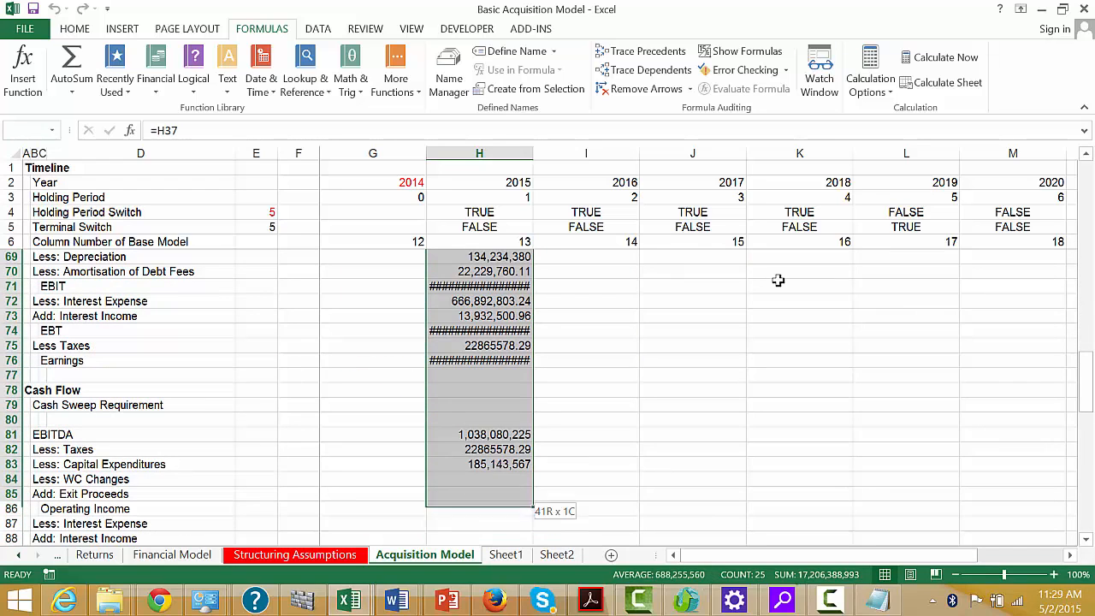
pyautogui.hotkey('shift', 'Down')
pyautogui.hotkey('shift', 'Down')
pyautogui.hotkey('shift', 'Down')
pyautogui.hotkey('shift', 'Down')
pyautogui.hotkey('shift', 'Down')
pyautogui.hotkey('shift', 'Down')
pyautogui.hotkey('shift', 'Down')
pyautogui.hotkey('shift', 'Down')
pyautogui.hotkey('shift', 'Down')
pyautogui.hotkey('shift', 'Down')
pyautogui.hotkey('shift', 'Down')
pyautogui.hotkey('shift', 'Down')
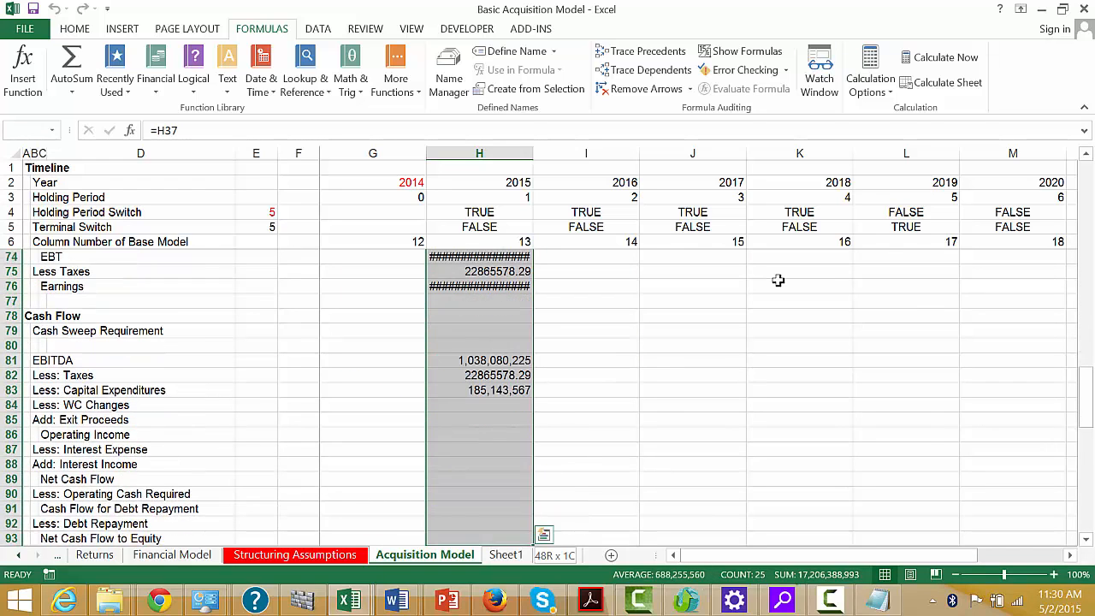
pyautogui.hotkey('shift', 'Down')
pyautogui.hotkey('shift', 'Down')
pyautogui.hotkey('shift', 'Down')
pyautogui.hotkey('shift', 'Down')
pyautogui.hotkey('shift', 'Down')
pyautogui.hotkey('shift', 'Down')
pyautogui.hotkey('shift', 'Down')
pyautogui.hotkey('shift', 'Down')
pyautogui.hotkey('shift', 'Down')
pyautogui.hotkey('shift', 'Down')
pyautogui.hotkey('shift', 'Down')
pyautogui.hotkey('shift', 'Down')
pyautogui.hotkey('shift', 'Down')
pyautogui.hotkey('shift', 'Down')
pyautogui.hotkey('shift', 'Down')
pyautogui.hotkey('shift', 'Down')
pyautogui.hotkey('shift', 'Down')
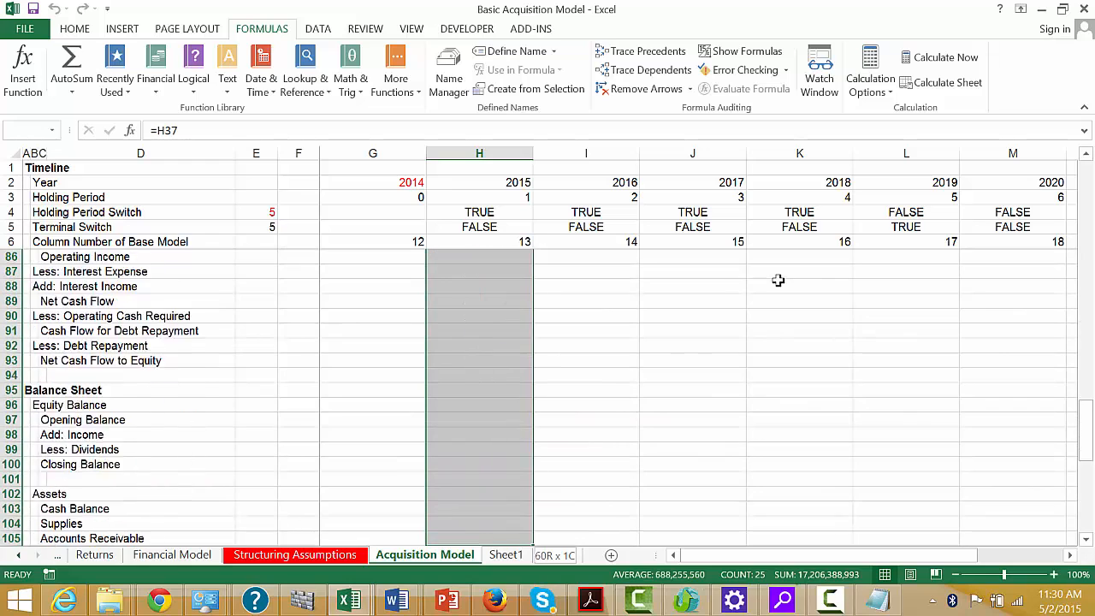
pyautogui.hotkey('shift', 'Up')
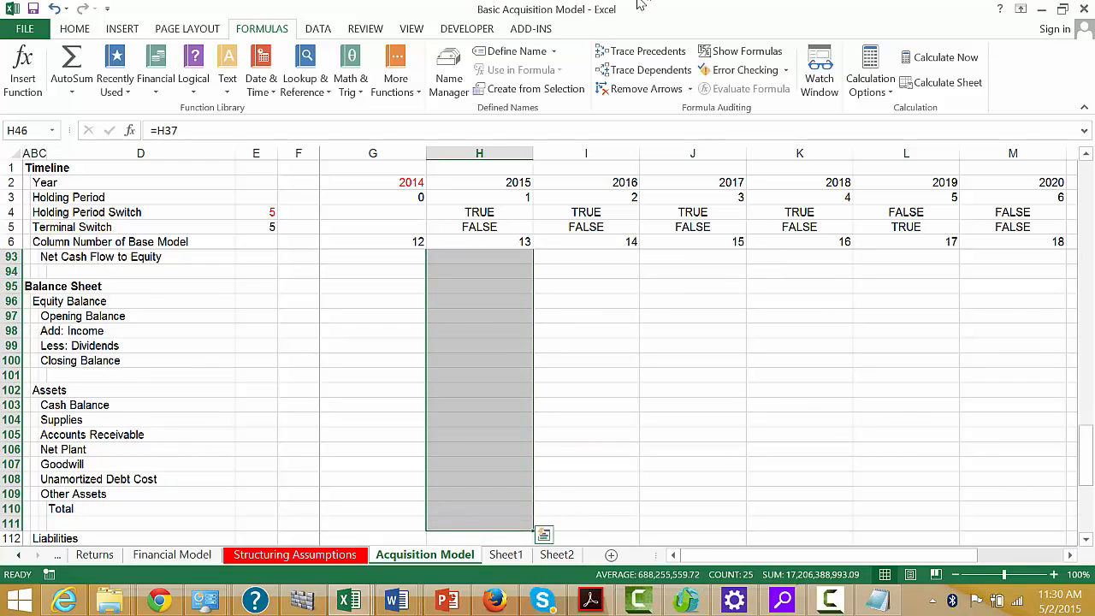
pyautogui.click(76, 29)
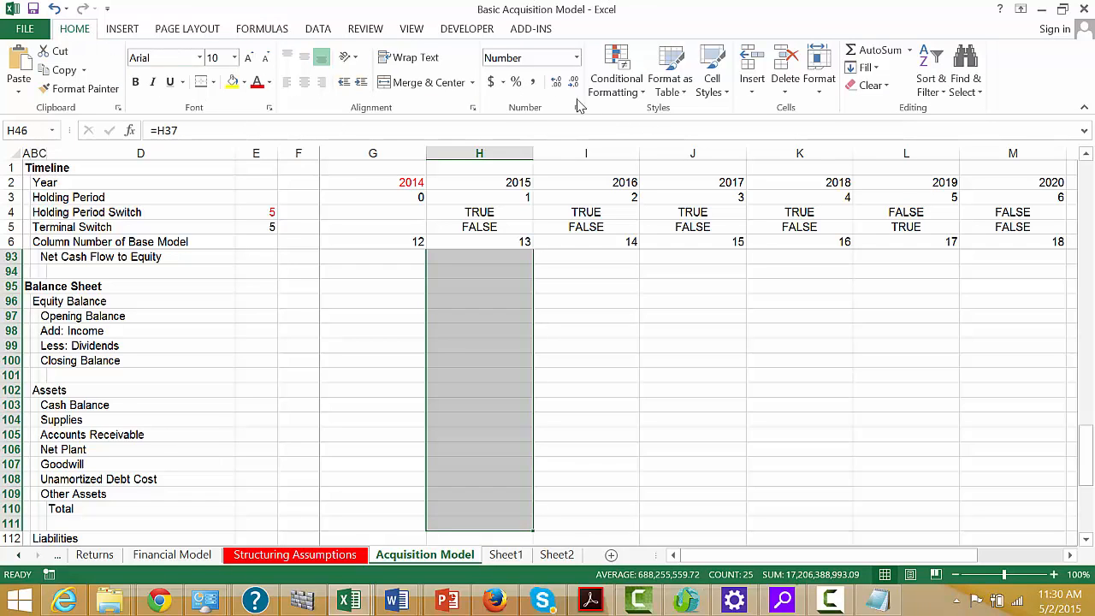
pyautogui.press('Up')
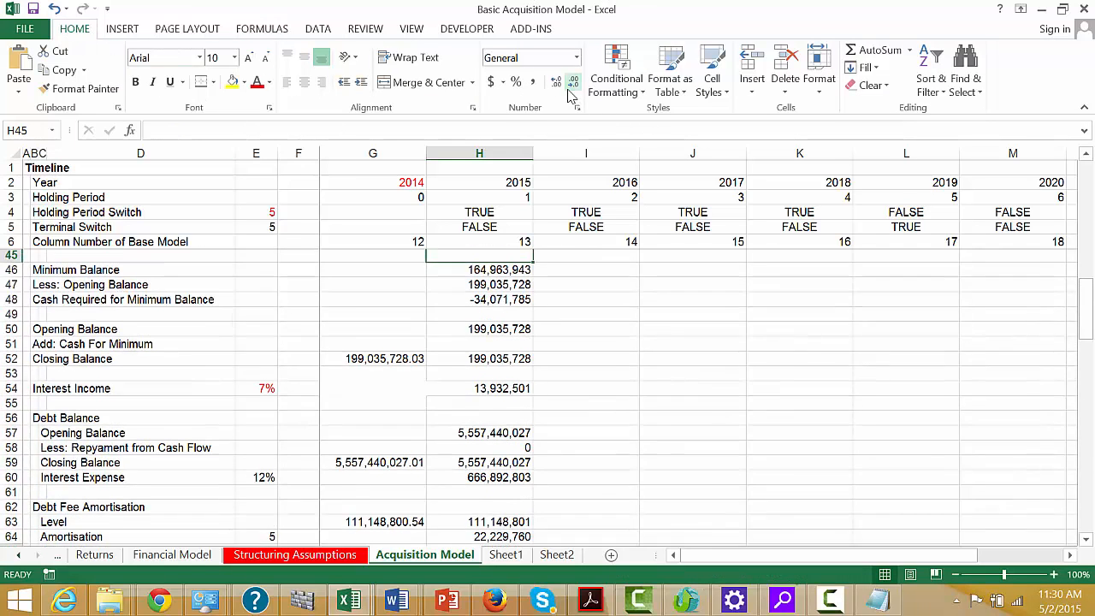
# - Review the reformatted 2015 figures from Minimum Balance through Profit and Loss to the Cash Flow section
pyautogui.press('Down')
pyautogui.press('Down')
pyautogui.press('Down')
pyautogui.press('Down')
pyautogui.press('Down')
pyautogui.press('Down')
pyautogui.press('Down')
pyautogui.press('Down')
pyautogui.press('Down')
pyautogui.press('Down')
pyautogui.press('Down')
pyautogui.press('Down')
pyautogui.press('Down')
pyautogui.press('Down')
pyautogui.press('Down')
pyautogui.press('Down')
pyautogui.press('Down')
pyautogui.press('Down')
pyautogui.press('Down')
pyautogui.press('Down')
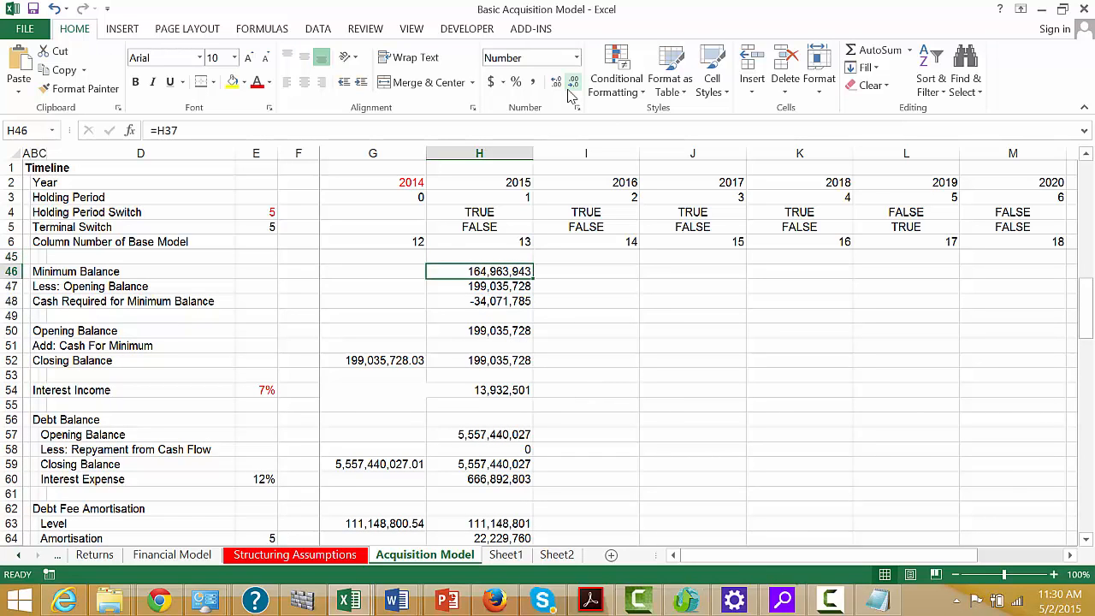
pyautogui.press('Down')
pyautogui.press('Down')
pyautogui.press('Down')
pyautogui.press('Down')
pyautogui.press('Down')
pyautogui.press('Down')
pyautogui.press('Down')
pyautogui.press('Down')
pyautogui.press('Down')
pyautogui.press('Down')
pyautogui.press('Down')
pyautogui.press('Down')
pyautogui.press('Down')
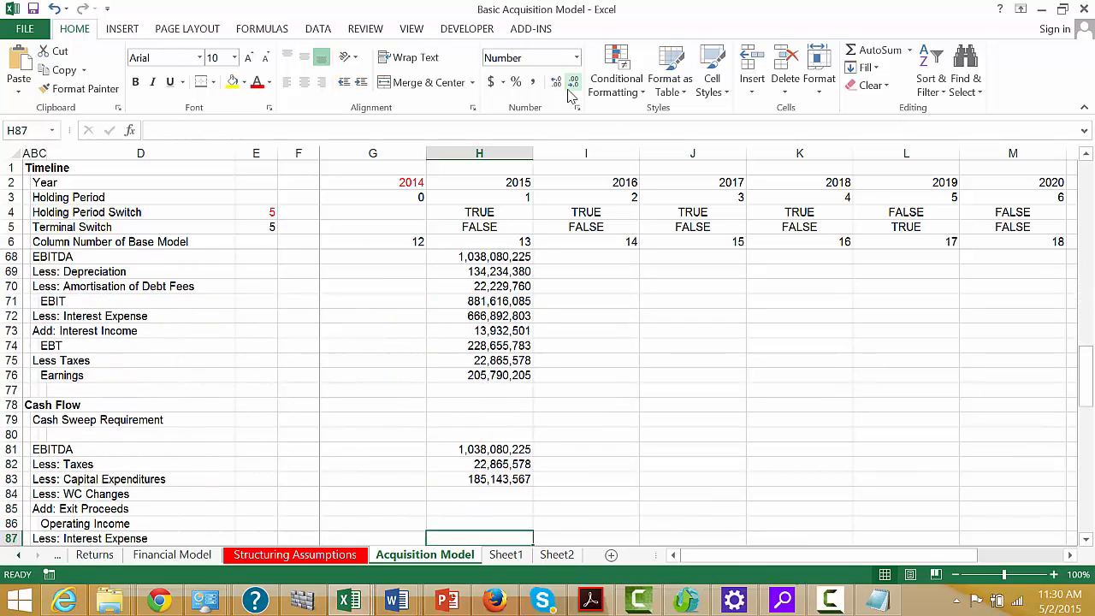
# - Link the 2015 Less: WC Changes cell H84 in Cash Flow to the transferred WC Changes in H28
pyautogui.press('Up')
pyautogui.press('Up')
pyautogui.press('Up')
pyautogui.press('Up')
pyautogui.press('Up')
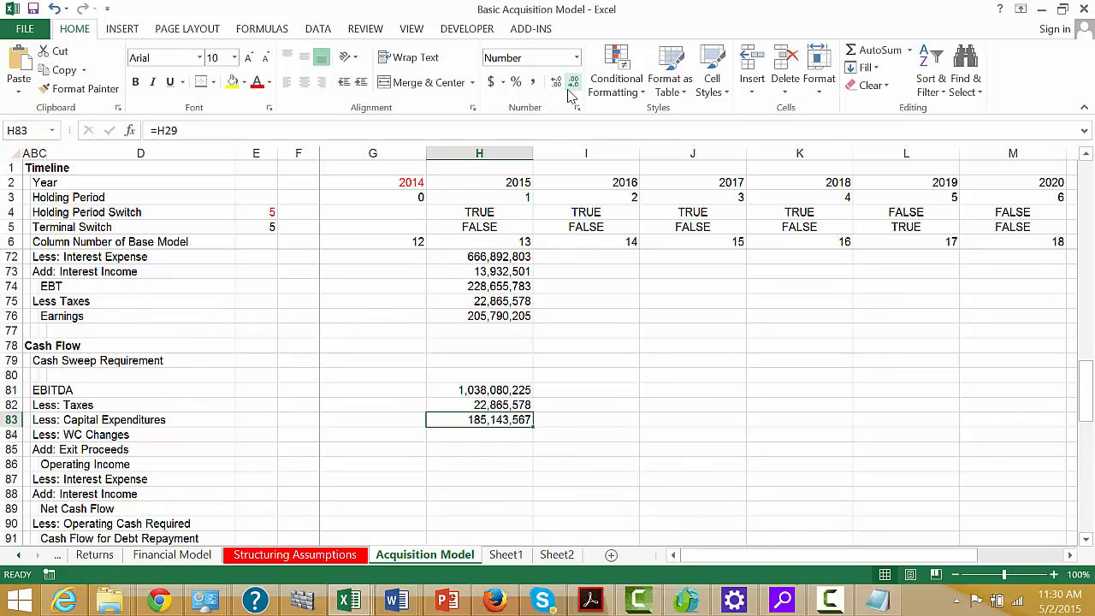
pyautogui.press('Down')
pyautogui.write('=')
pyautogui.press('Up')
pyautogui.press('Up')
pyautogui.press('Up')
pyautogui.press('Up')
pyautogui.press('Up')
pyautogui.press('Up')
pyautogui.press('Up')
pyautogui.press('Up')
pyautogui.press('Up')
pyautogui.press('Up')
pyautogui.press('Up')
pyautogui.press('Up')
pyautogui.press('Up')
pyautogui.press('Up')
pyautogui.press('Up')
pyautogui.press('Up')
pyautogui.press('Up')
pyautogui.press('Up')
pyautogui.press('Up')
pyautogui.press('Up')
pyautogui.press('Up')
pyautogui.press('Up')
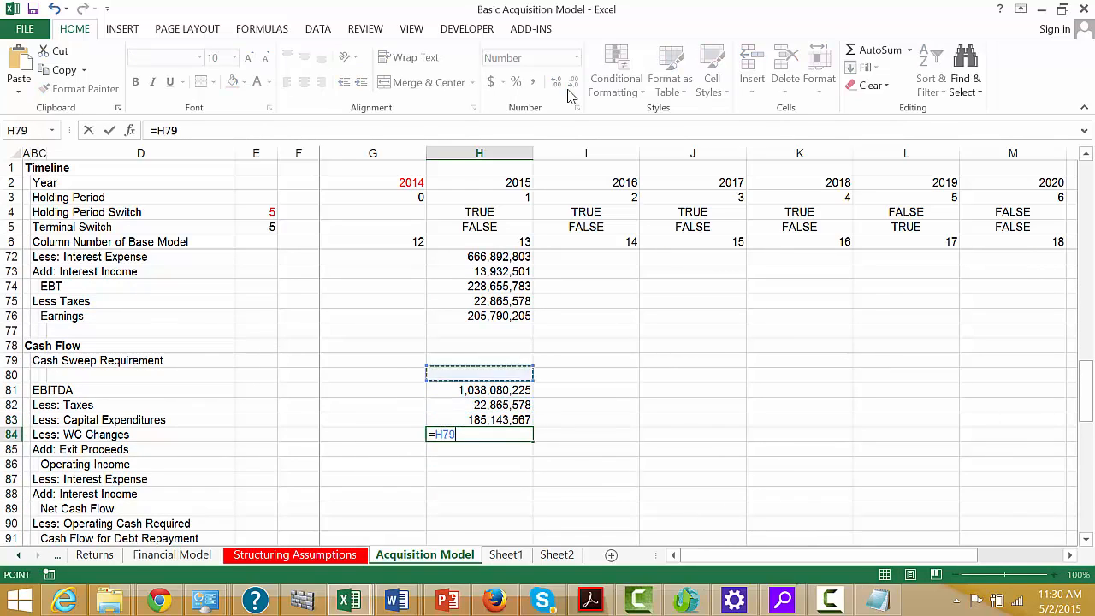
pyautogui.press('Up')
pyautogui.press('Up')
pyautogui.press('Up')
pyautogui.press('Up')
pyautogui.press('Up')
pyautogui.press('Up')
pyautogui.press('Up')
pyautogui.press('Up')
pyautogui.press('Up')
pyautogui.press('Up')
pyautogui.press('Up')
pyautogui.press('Up')
pyautogui.press('Up')
pyautogui.press('Up')
pyautogui.press('Up')
pyautogui.press('Up')
pyautogui.press('Up')
pyautogui.press('Up')
pyautogui.press('Up')
pyautogui.press('Up')
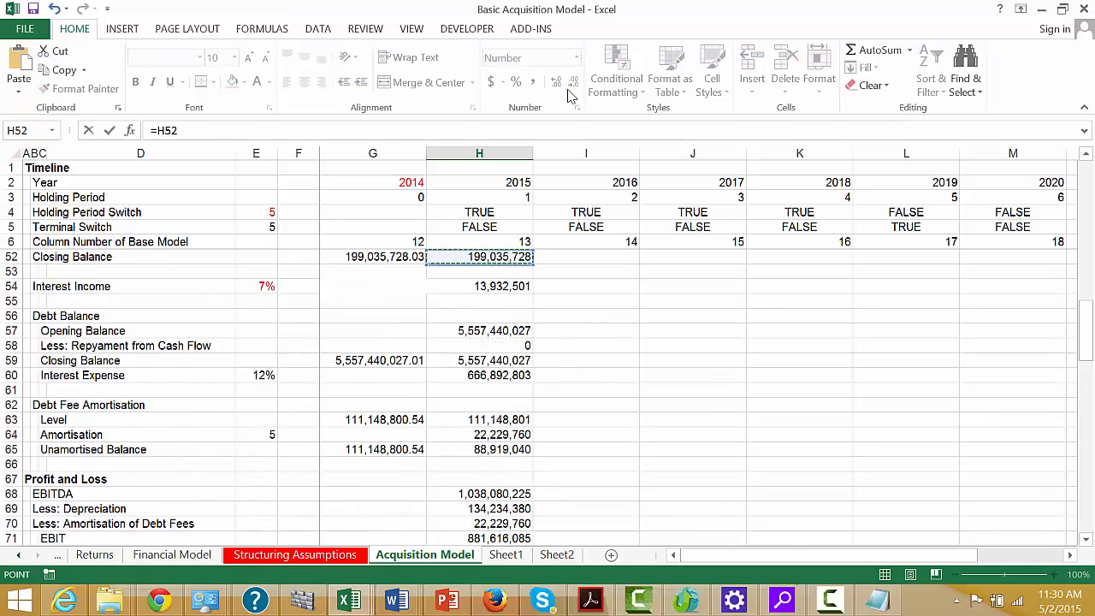
pyautogui.press('Up')
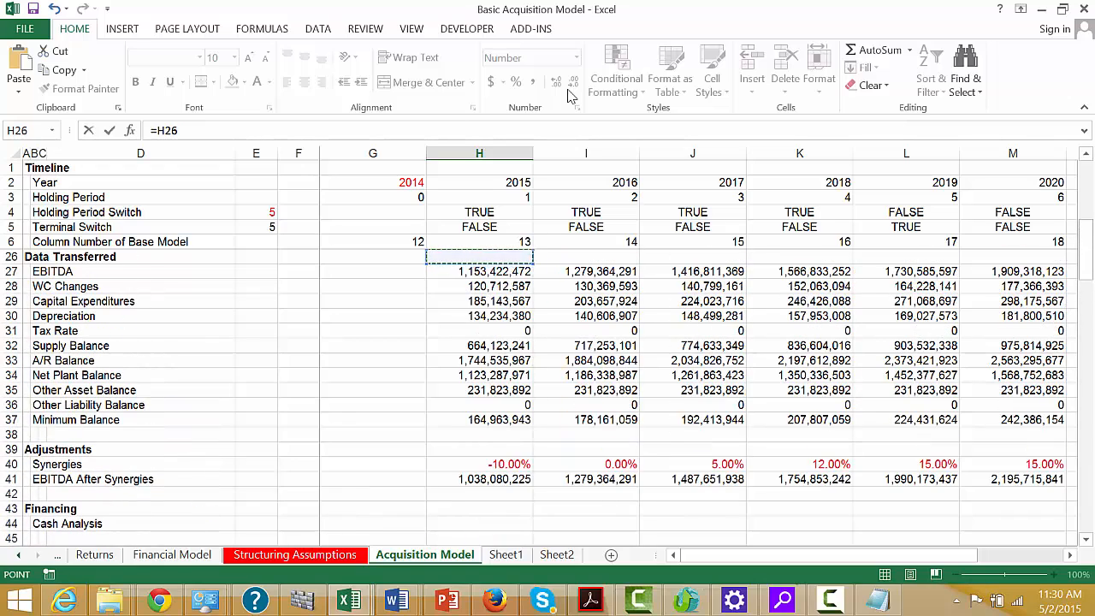
pyautogui.press('Down')
pyautogui.press('Down')
pyautogui.press('Return')
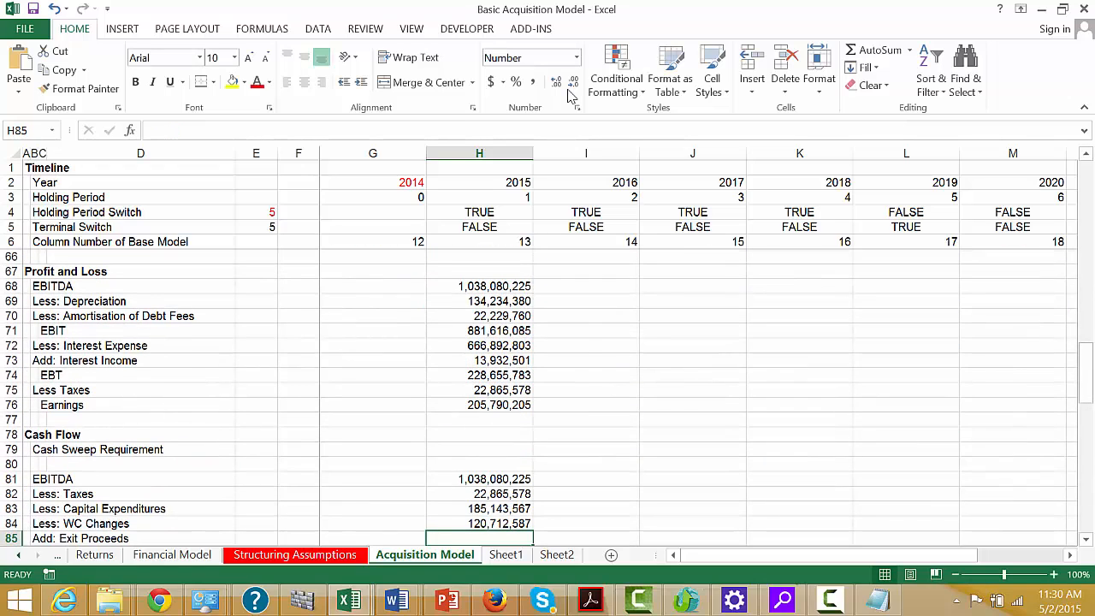
# - Link E85 beside Add: Exit Proceeds to the Exit Multiple in cell E19 of the Structuring Assumptions sheet
pyautogui.write('=')
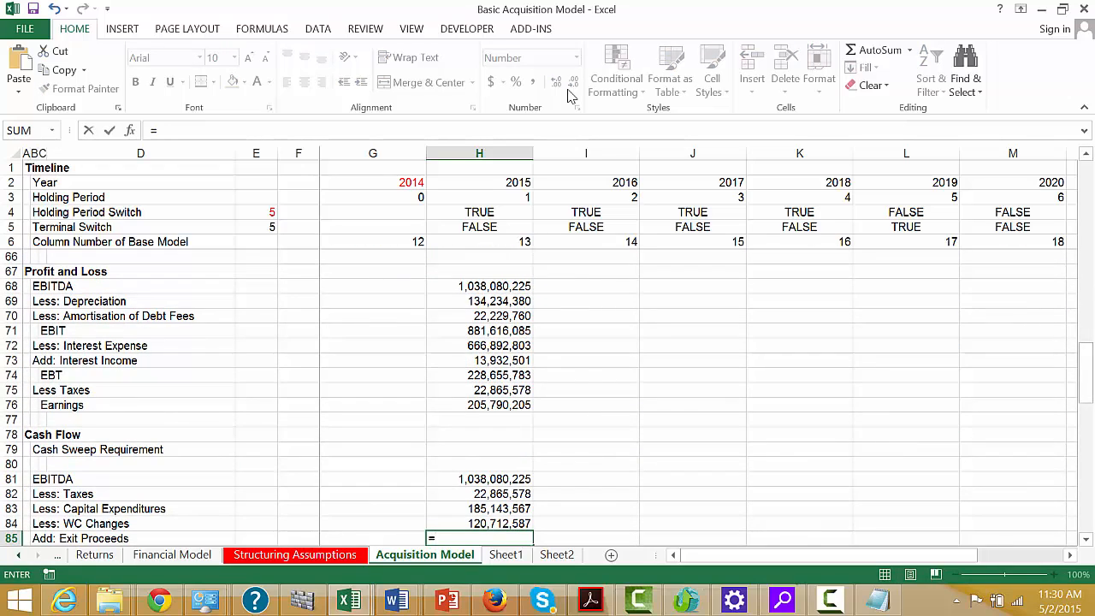
pyautogui.press('Escape')
pyautogui.press('Left')
pyautogui.press('Left')
pyautogui.press('Left')
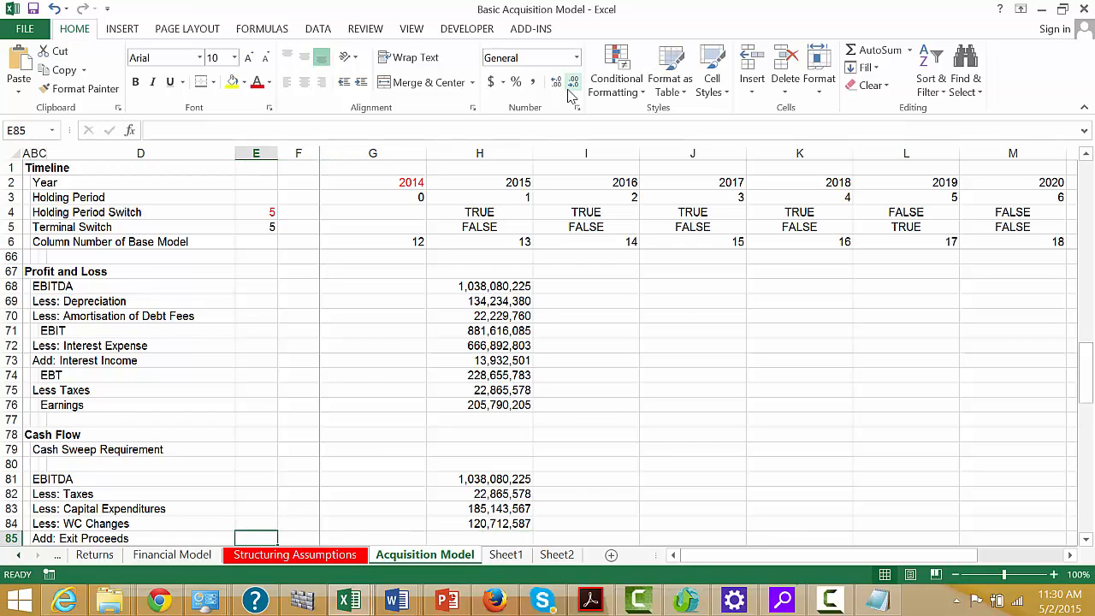
pyautogui.write('=')
pyautogui.hotkey('ctrl', 'pageup')
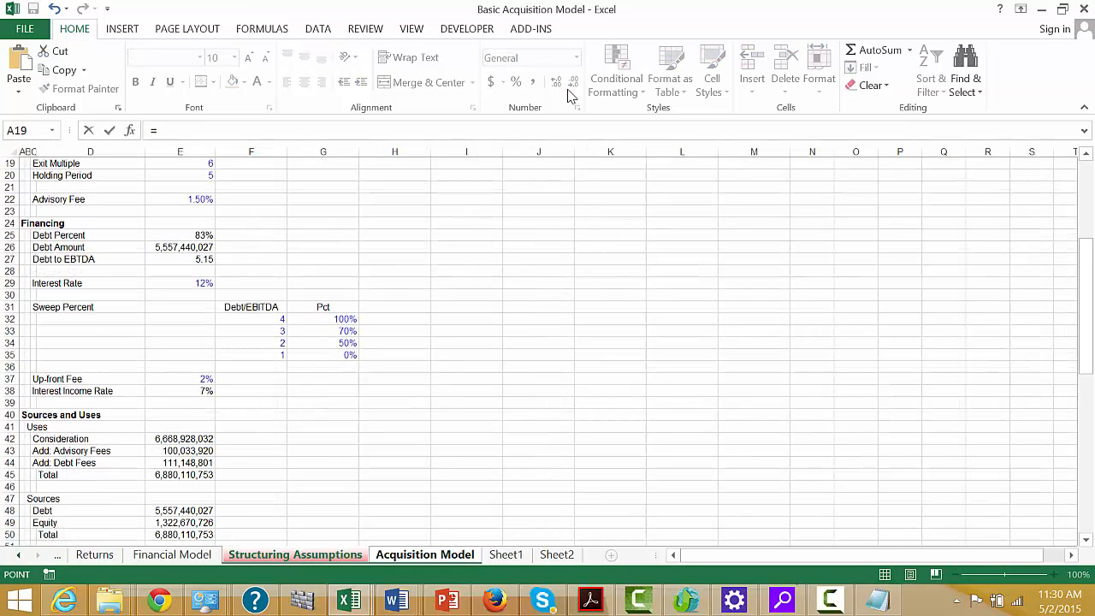
pyautogui.click(201, 215)
pyautogui.press('Up')
pyautogui.press('Up')
pyautogui.press('Up')
pyautogui.press('Up')
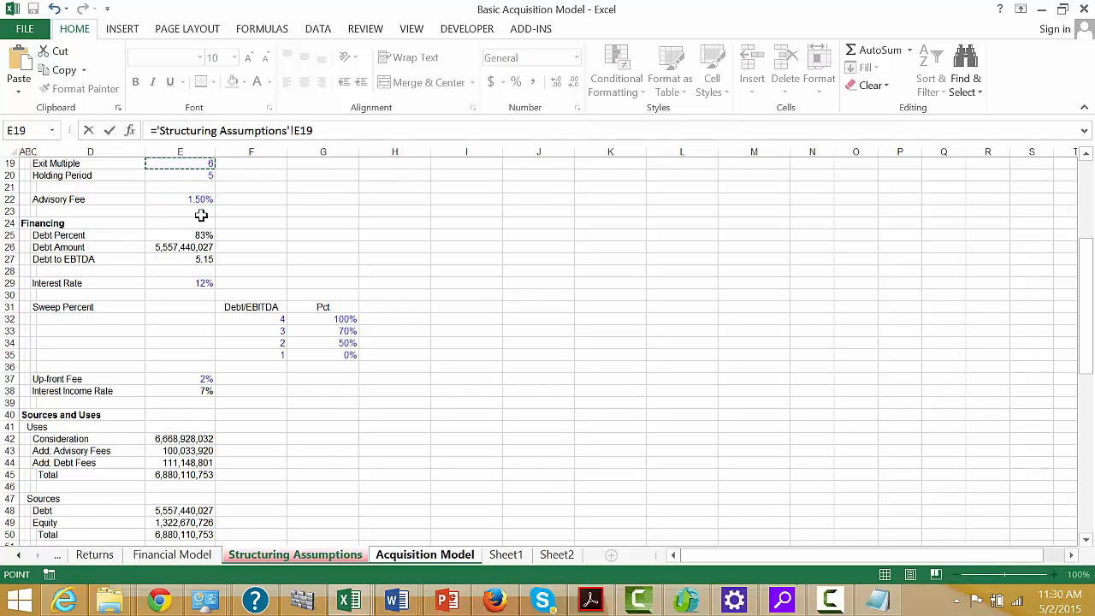
pyautogui.press('Return')
# - Calculate the 2015 Add: Exit Proceeds in H85 as =$E$85*H5*H81, multiplying the exit multiple, Terminal Switch and EBITDA
pyautogui.press('Right')
pyautogui.press('Right')
pyautogui.press('Right')
pyautogui.press('Right')
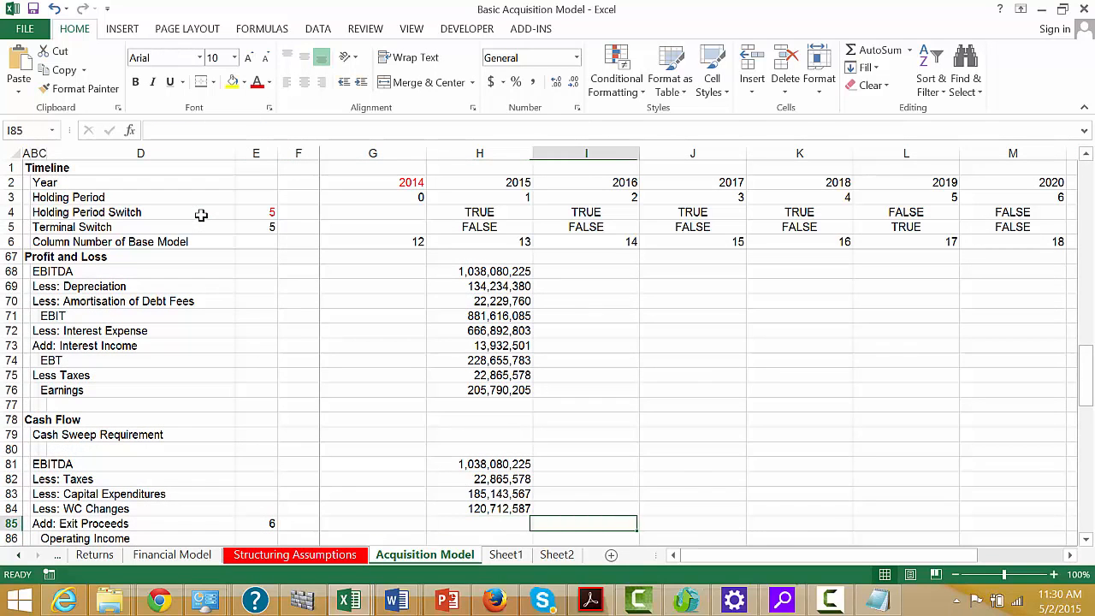
pyautogui.press('Left')
pyautogui.write('=')
pyautogui.press('Left')
pyautogui.press('Left')
pyautogui.press('Left')
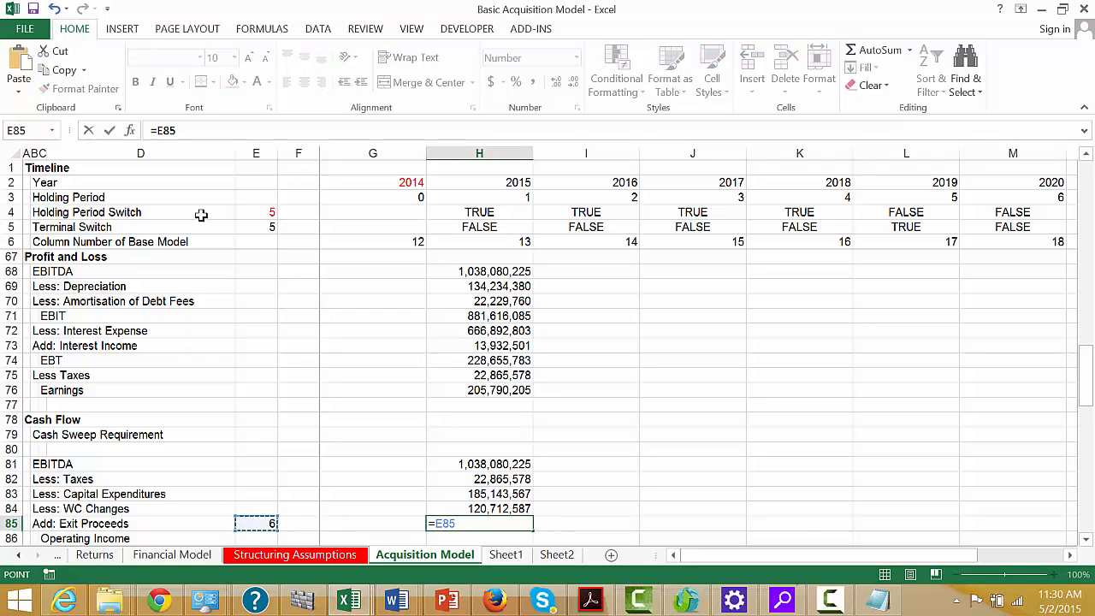
pyautogui.press('F4')
pyautogui.click(474, 229)
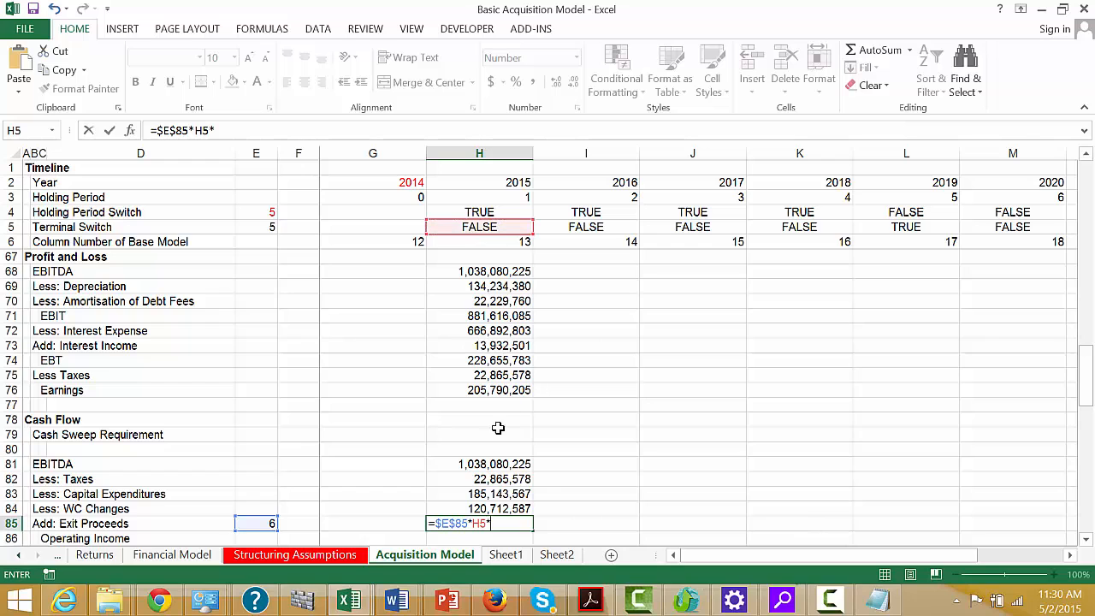
pyautogui.write('*')
pyautogui.click(485, 462)
pyautogui.press('Return')
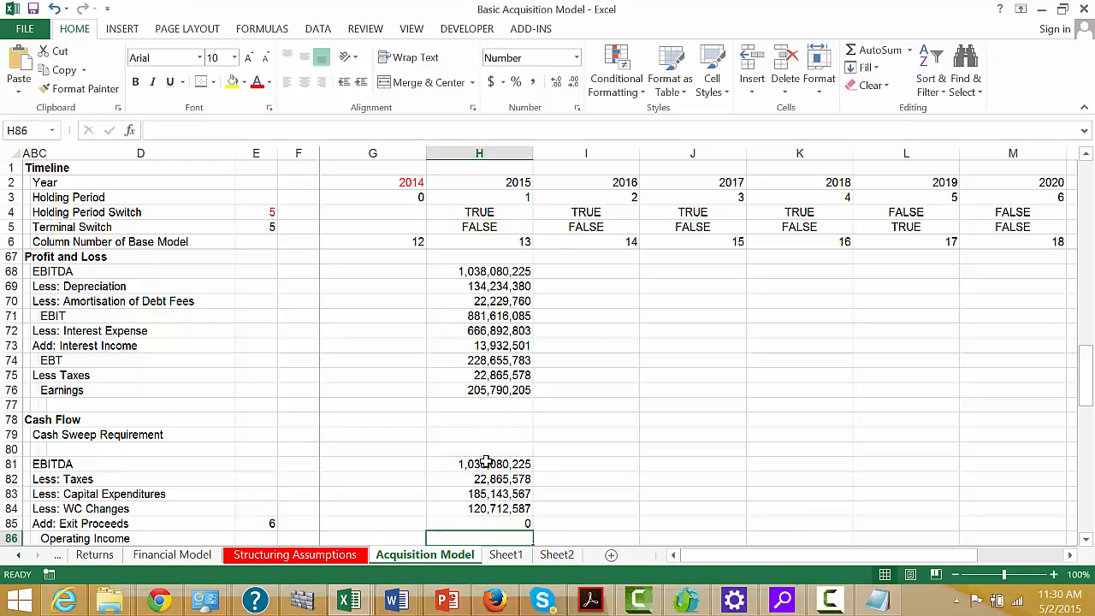
# - Rename the Operating Income label in row 86 of Cash Flow as Operating Cash Flow
pyautogui.press('Up')
pyautogui.press('Down')
pyautogui.press('Down')
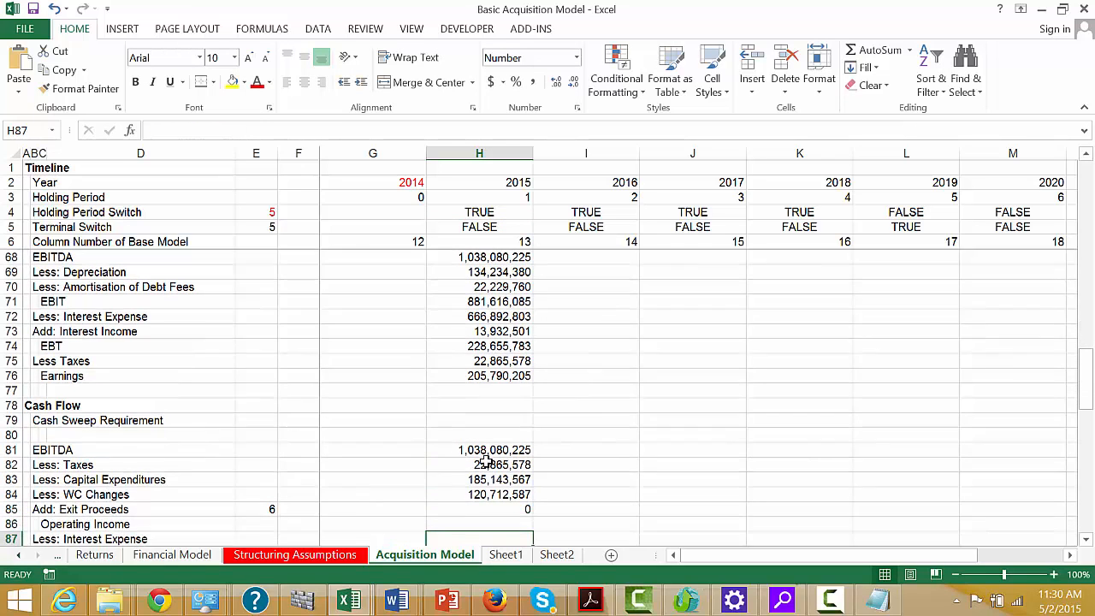
pyautogui.press('Up')
pyautogui.write('=')
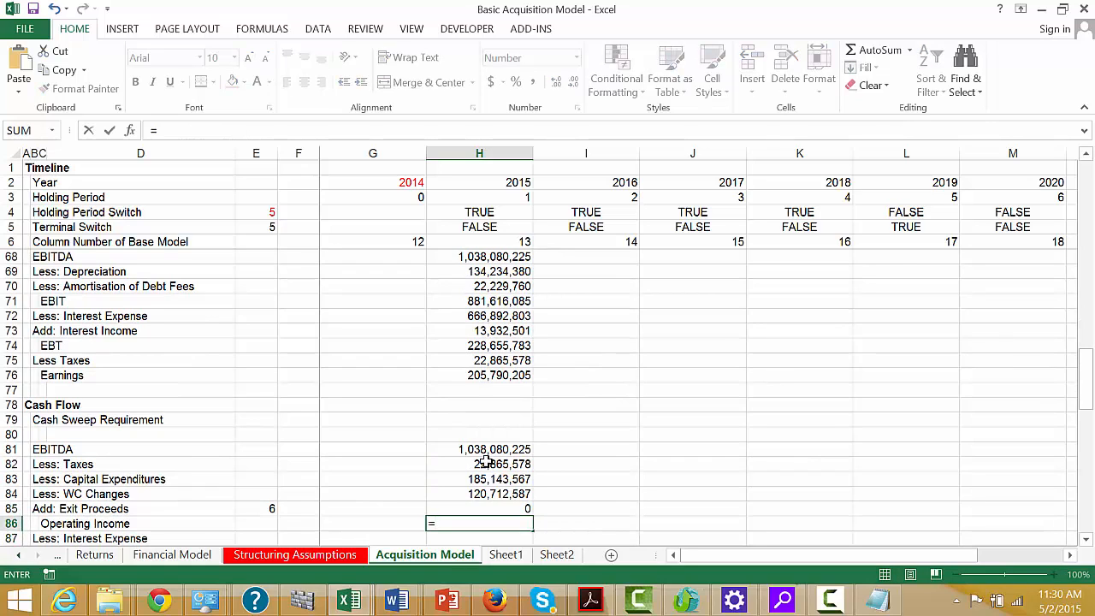
pyautogui.press('Escape')
pyautogui.press('Left')
pyautogui.press('Left')
pyautogui.press('Left')
pyautogui.press('Left')
pyautogui.press('Left')
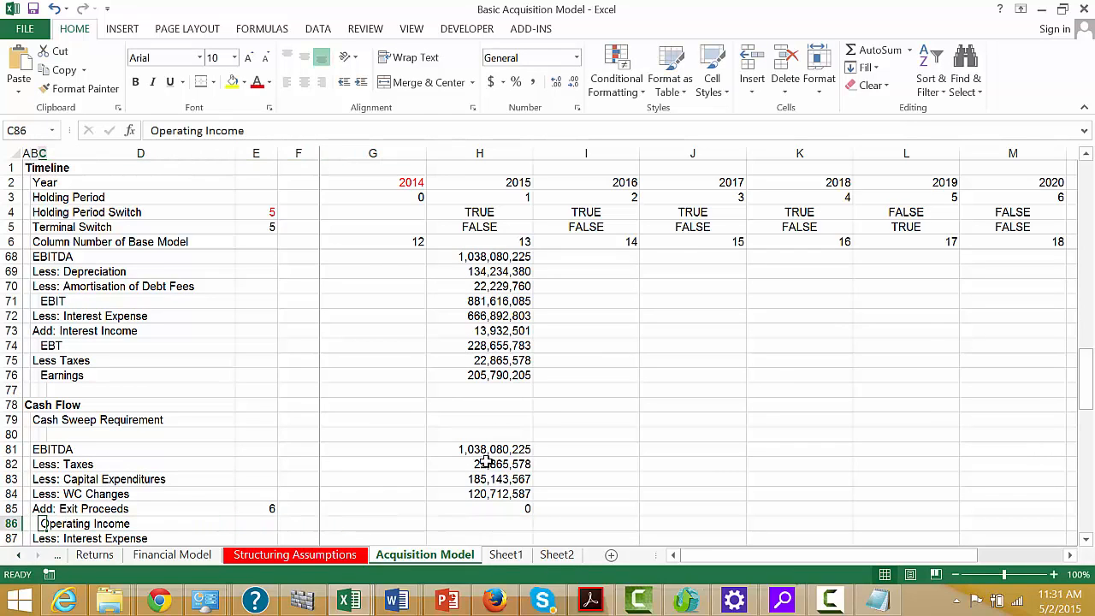
pyautogui.press('F2')
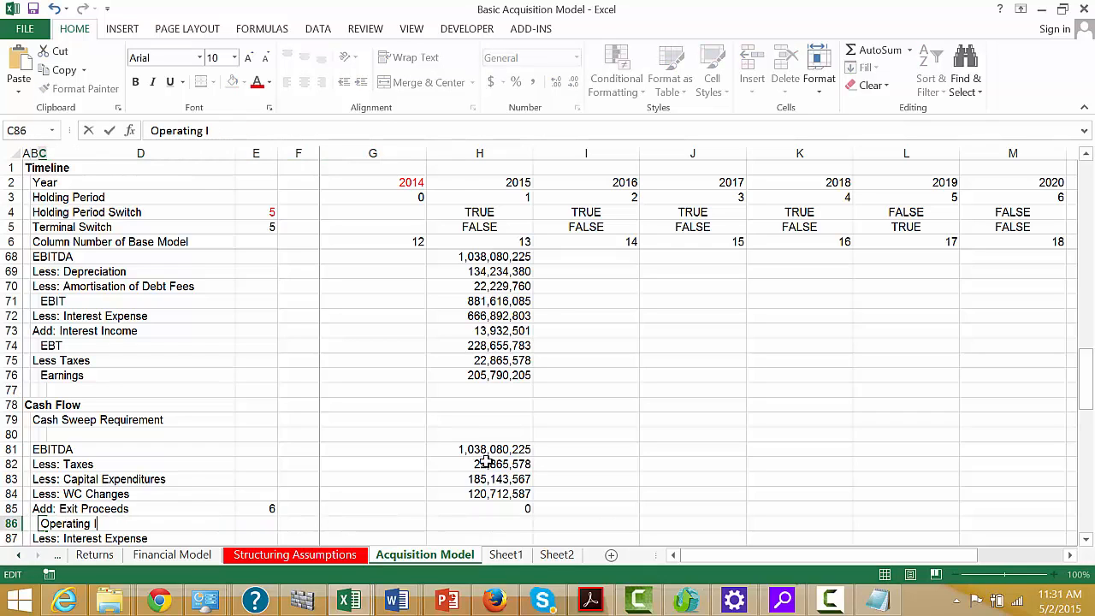
pyautogui.write('Cash Fl')
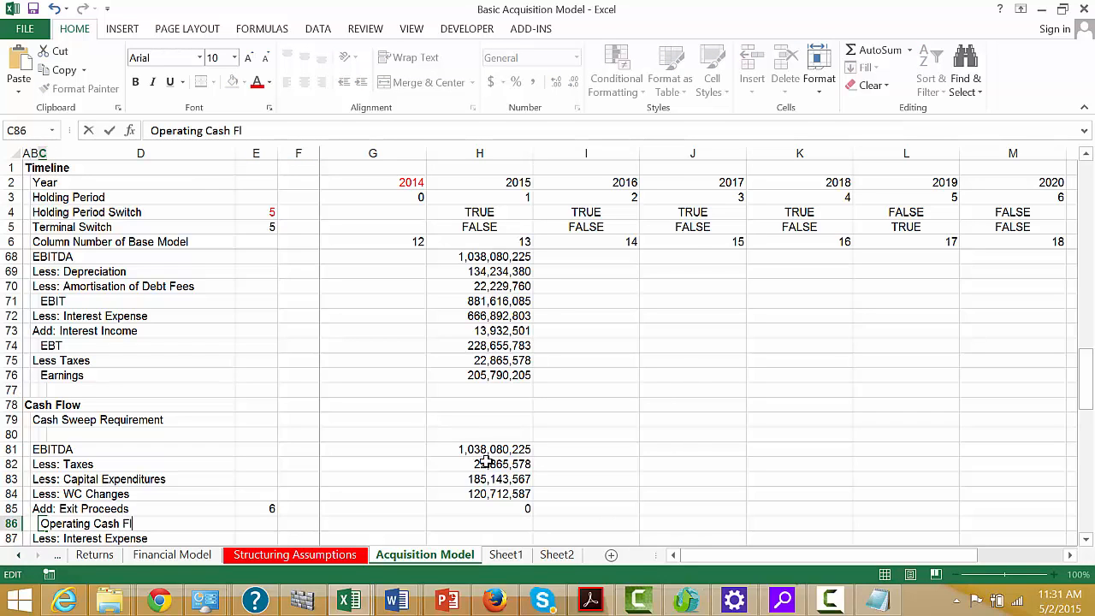
# - Calculate the 2015 Operating Cash Flow in H86 with the formula =H81-H82-H83-H84+H85
pyautogui.press('Right')
pyautogui.press('Right')
pyautogui.press('Right')
pyautogui.press('Right')
pyautogui.press('Right')
pyautogui.press('Right')
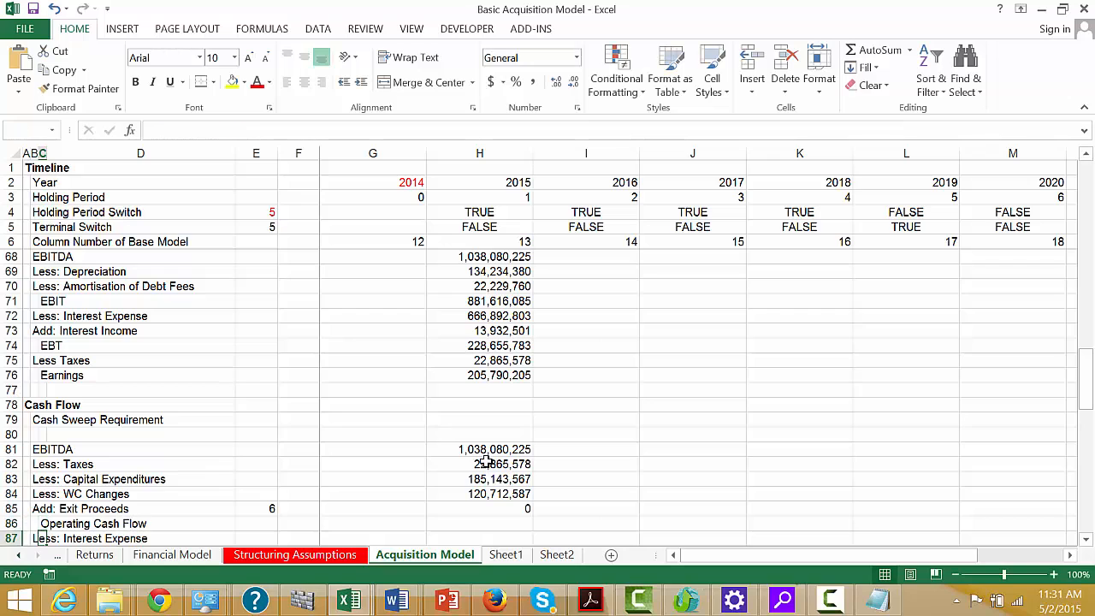
pyautogui.press('Left')
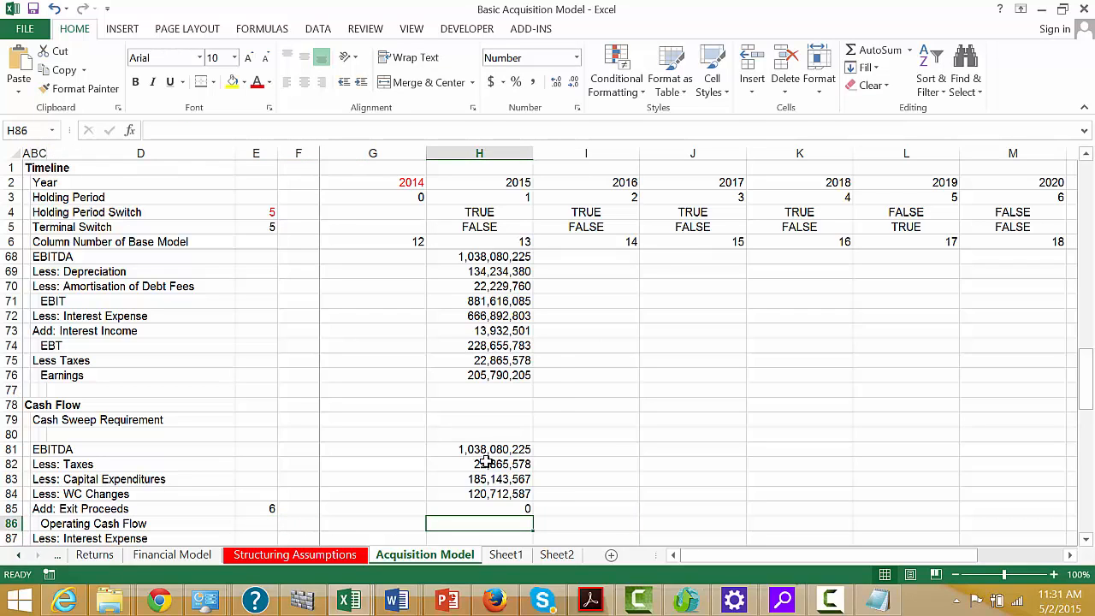
pyautogui.write('=')
pyautogui.press('Up')
pyautogui.press('Up')
pyautogui.press('Up')
pyautogui.press('Up')
pyautogui.press('Up')
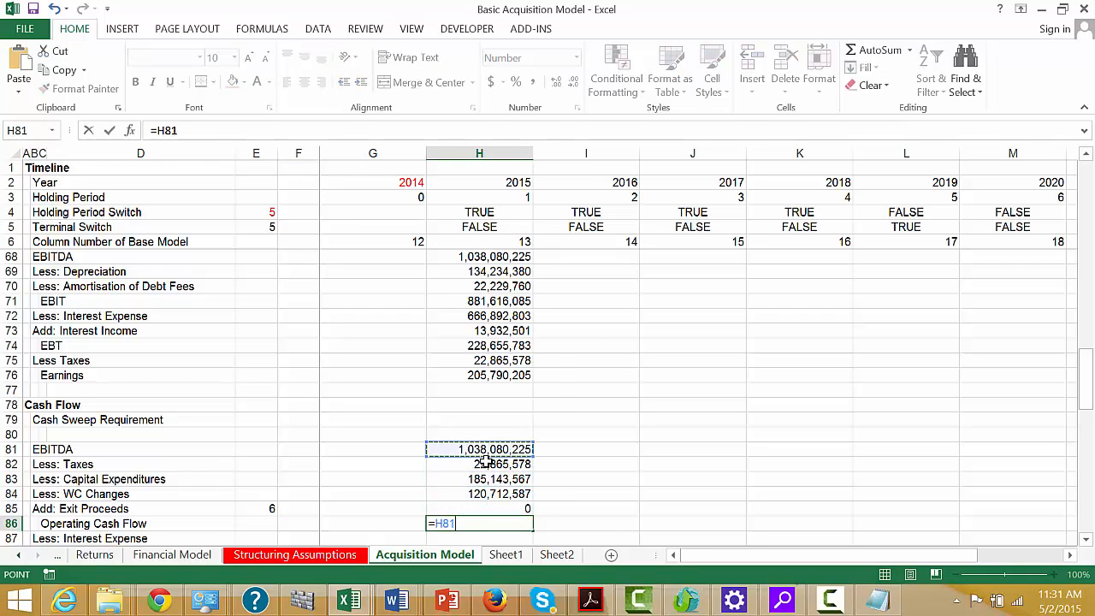
pyautogui.write('-')
pyautogui.press('Up')
pyautogui.press('Up')
pyautogui.press('Up')
pyautogui.press('Up')
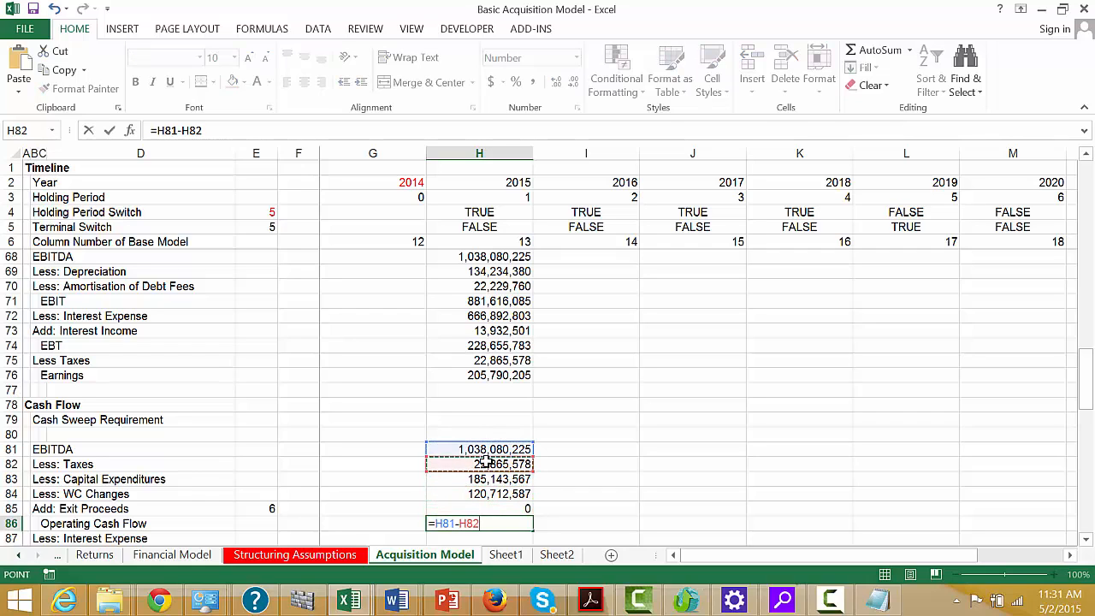
pyautogui.write('-')
pyautogui.press('Up')
pyautogui.press('Up')
pyautogui.press('Up')
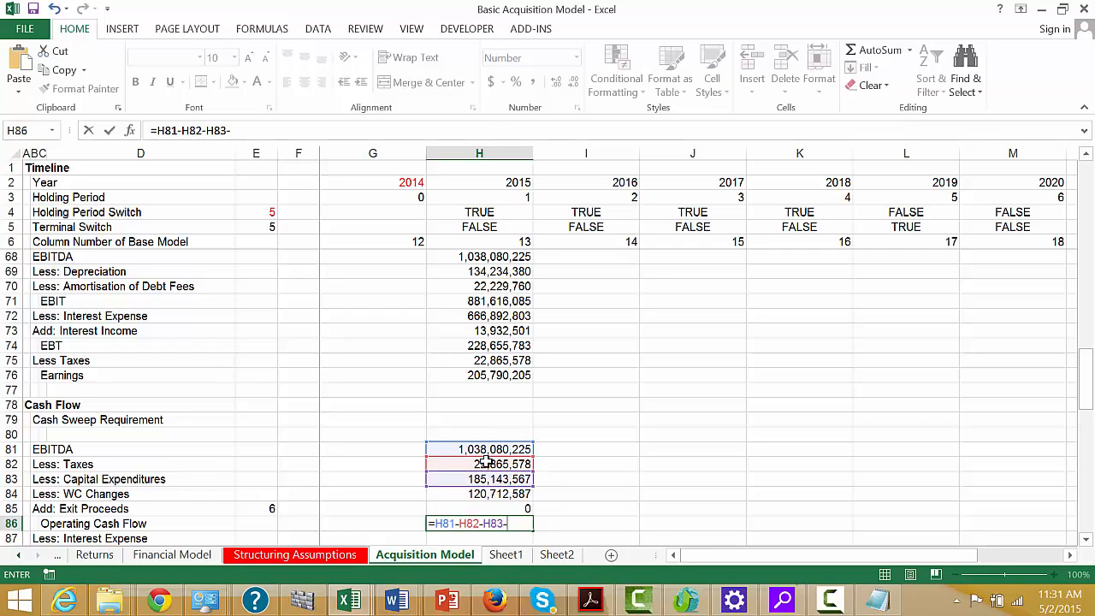
pyautogui.write('-')
pyautogui.press('Up')
pyautogui.press('Up')
pyautogui.write('+')
pyautogui.press('Up')
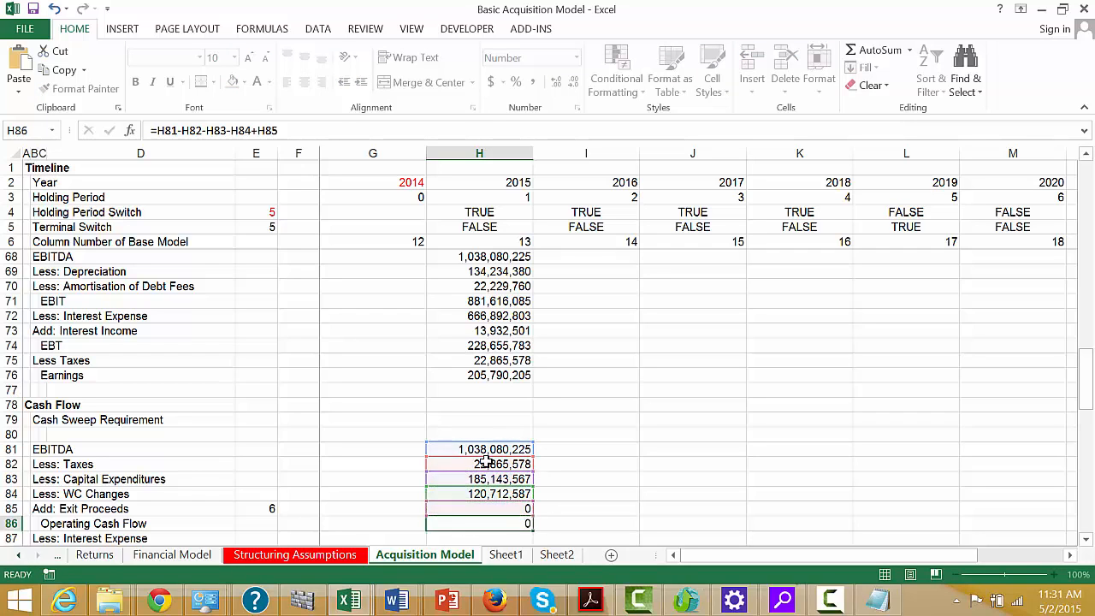
pyautogui.press('Return')
# - Link the 2015 Less: Interest Expense cell H87 in Cash Flow to the Profit and Loss interest expense in H72
pyautogui.write('=')
pyautogui.press('Up')
pyautogui.press('Up')
pyautogui.press('Up')
pyautogui.press('Up')
pyautogui.press('Up')
pyautogui.press('Up')
pyautogui.press('Up')
pyautogui.press('Up')
pyautogui.press('Up')
pyautogui.press('Up')
pyautogui.press('Up')
pyautogui.press('Up')
pyautogui.press('Up')
pyautogui.press('Up')
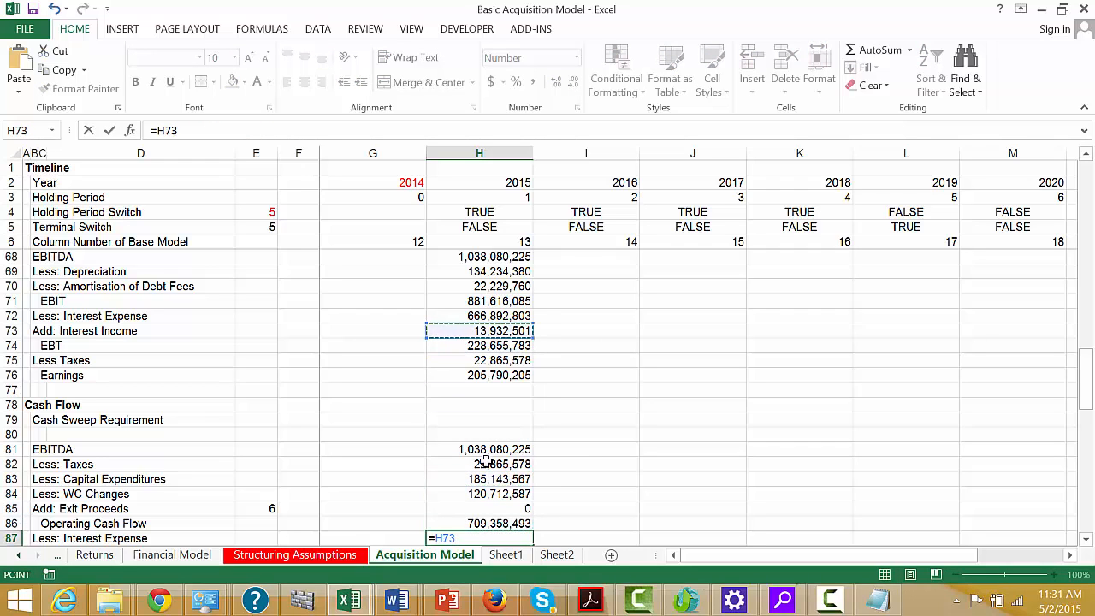
pyautogui.press('Left')
pyautogui.press('Left')
pyautogui.press('Left')
pyautogui.press('Right')
pyautogui.press('Right')
pyautogui.press('Right')
pyautogui.press('Up')
pyautogui.press('Return')
# - Link H88 to the Profit and Loss interest income in H73 and calculate 2015 Net Cash Flow in H89 as =H86-H87+H88
pyautogui.write('=')
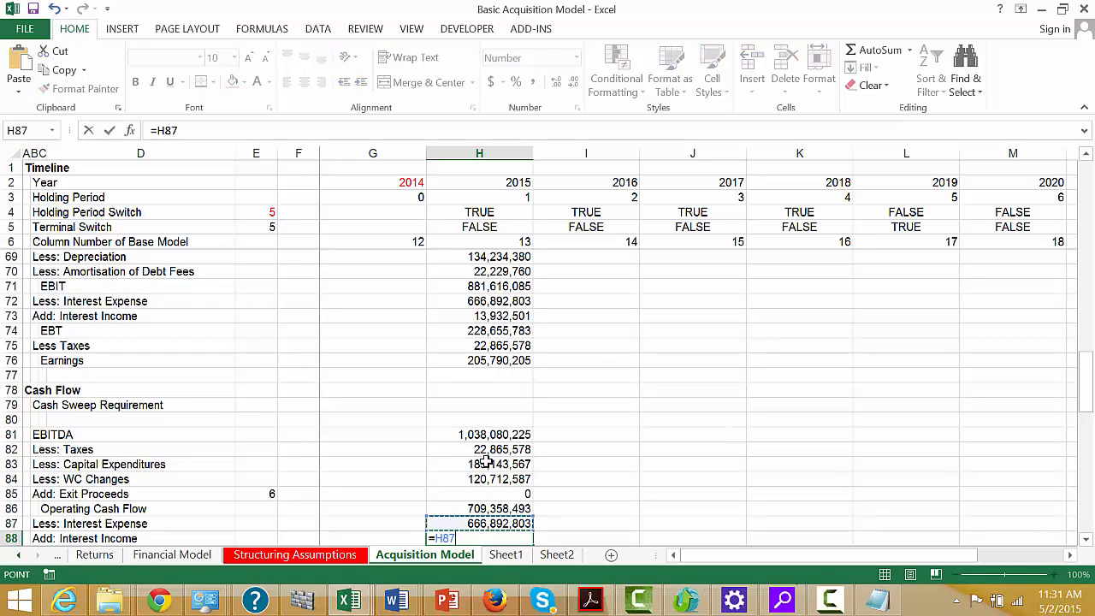
pyautogui.press('Up')
pyautogui.press('Up')
pyautogui.press('Up')
pyautogui.press('Up')
pyautogui.press('Up')
pyautogui.press('Up')
pyautogui.press('Up')
pyautogui.press('Up')
pyautogui.press('Up')
pyautogui.press('Up')
pyautogui.press('Up')
pyautogui.press('Up')
pyautogui.press('Up')
pyautogui.press('Up')
pyautogui.press('Return')
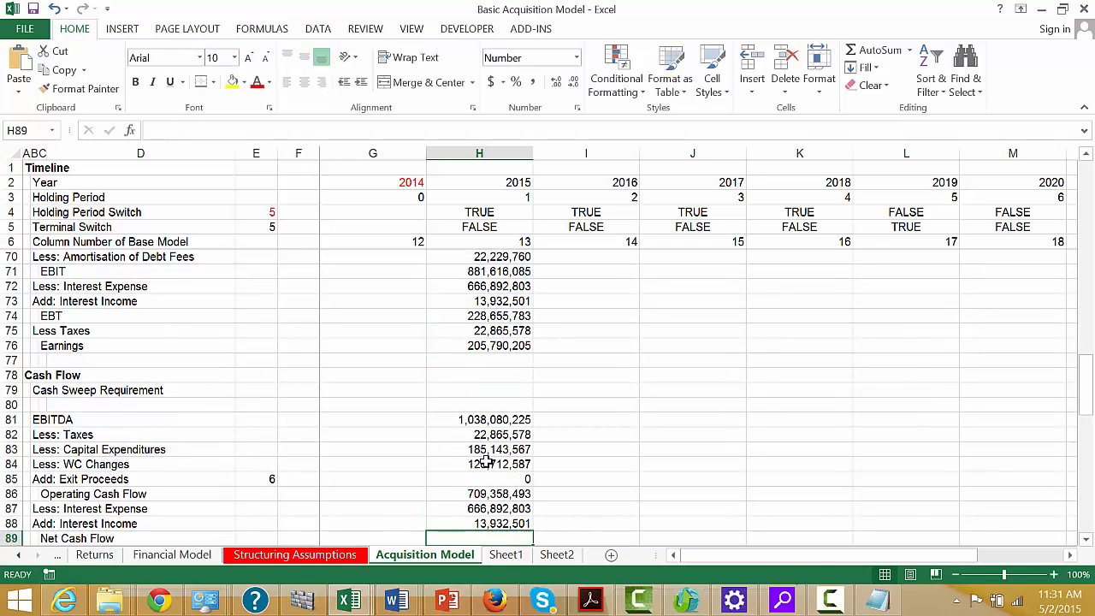
pyautogui.write('=')
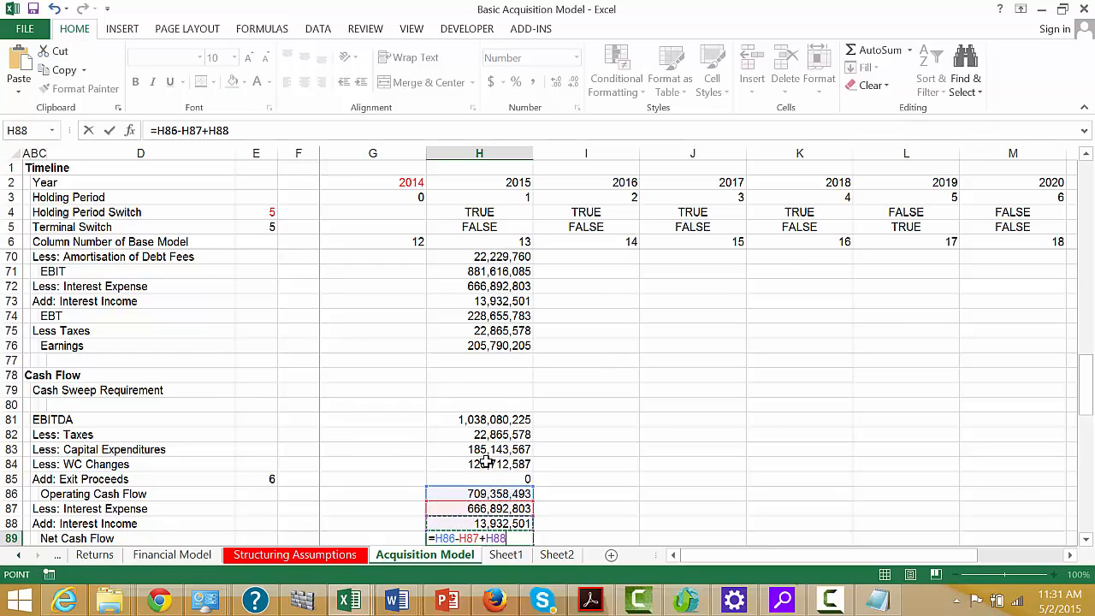
pyautogui.press('Return')
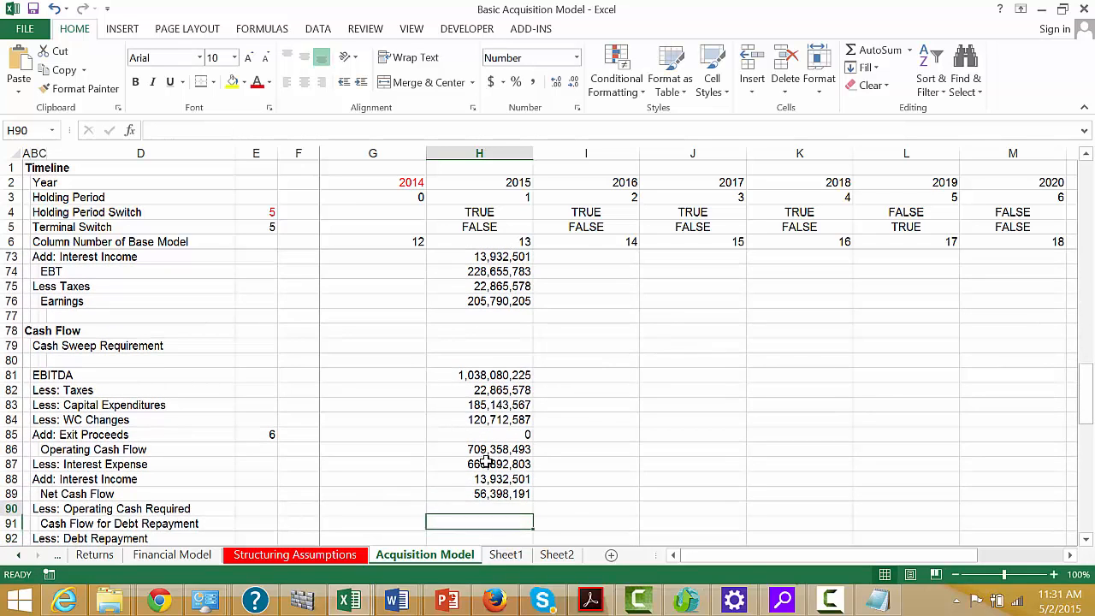
# - Link the 2015 Less: Operating Cash Required cell H90 to Cash Required for Minimum Balance in H48
pyautogui.write('=')
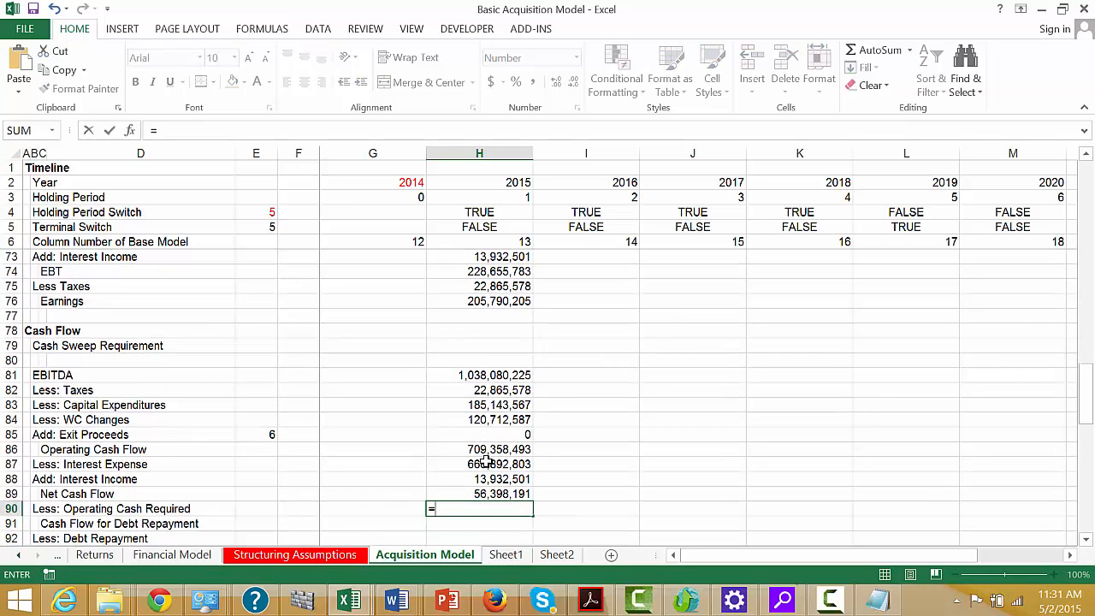
pyautogui.press('Up')
pyautogui.press('Up')
pyautogui.press('Up')
pyautogui.press('Up')
pyautogui.press('Up')
pyautogui.press('Up')
pyautogui.press('Up')
pyautogui.press('Up')
pyautogui.press('Up')
pyautogui.press('Up')
pyautogui.press('Up')
pyautogui.press('Up')
pyautogui.press('Up')
pyautogui.press('Up')
pyautogui.press('Up')
pyautogui.press('Up')
pyautogui.press('Up')
pyautogui.press('Up')
pyautogui.press('Up')
pyautogui.press('Up')
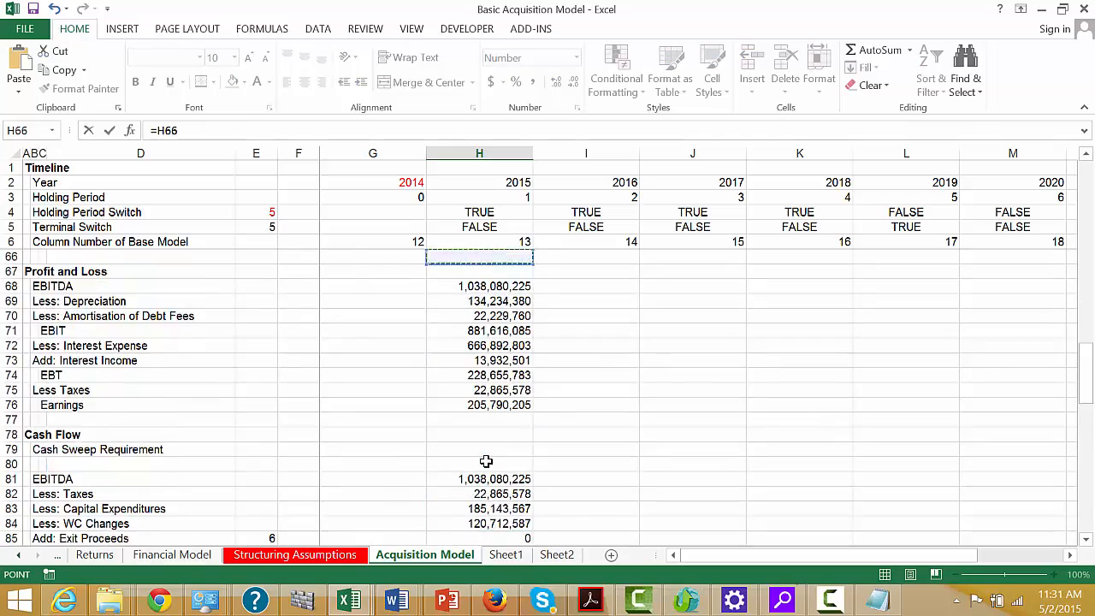
pyautogui.press('Up')
pyautogui.press('Up')
pyautogui.press('Up')
pyautogui.press('Down')
pyautogui.press('Down')
pyautogui.press('Down')
pyautogui.press('Down')
pyautogui.press('Down')
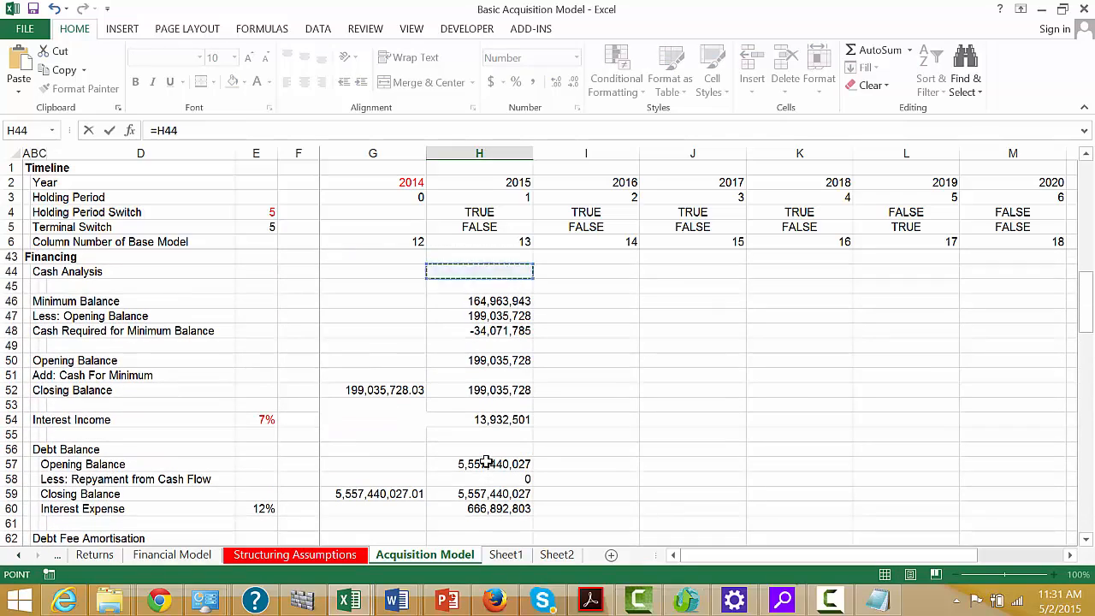
pyautogui.press('Return')
# - Calculate the 2015 Cash Flow for Debt Repayment in H91 with the formula =H89-H90
pyautogui.press('Down')
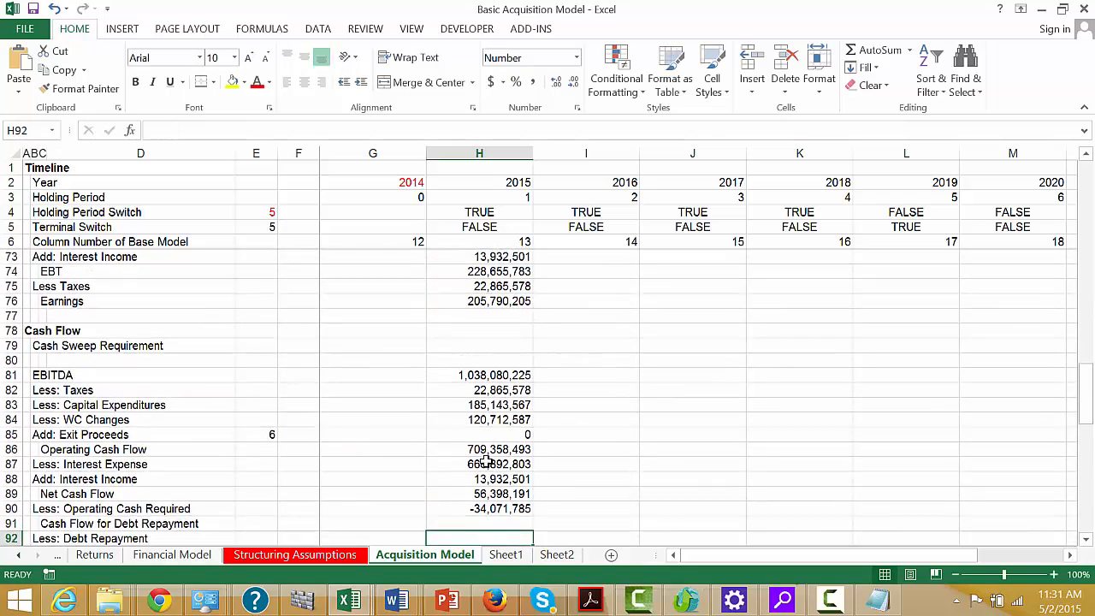
pyautogui.write('=')
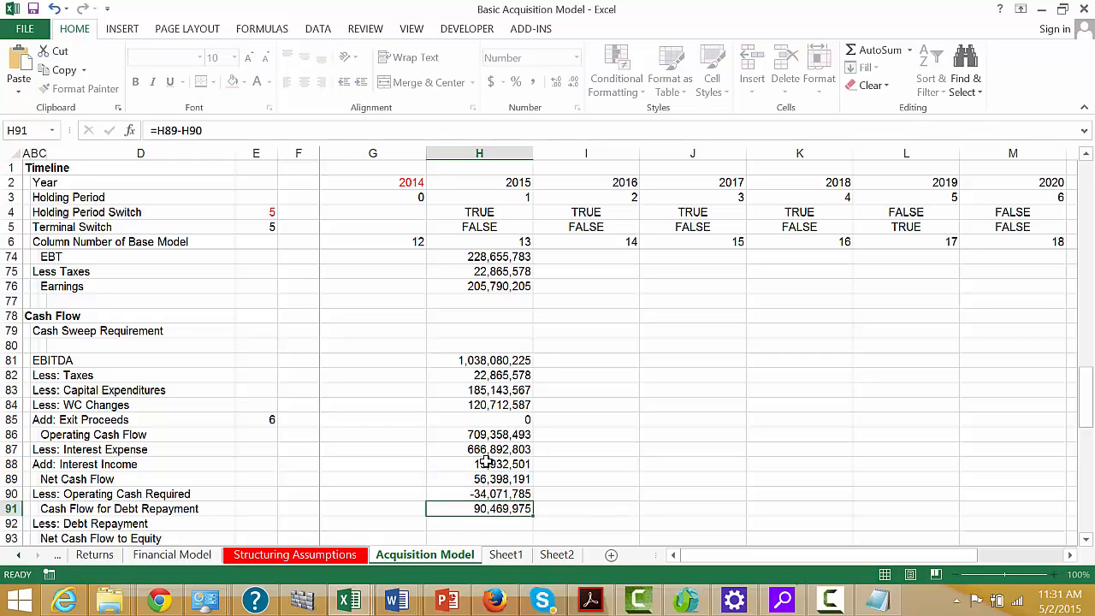
pyautogui.press('Return')
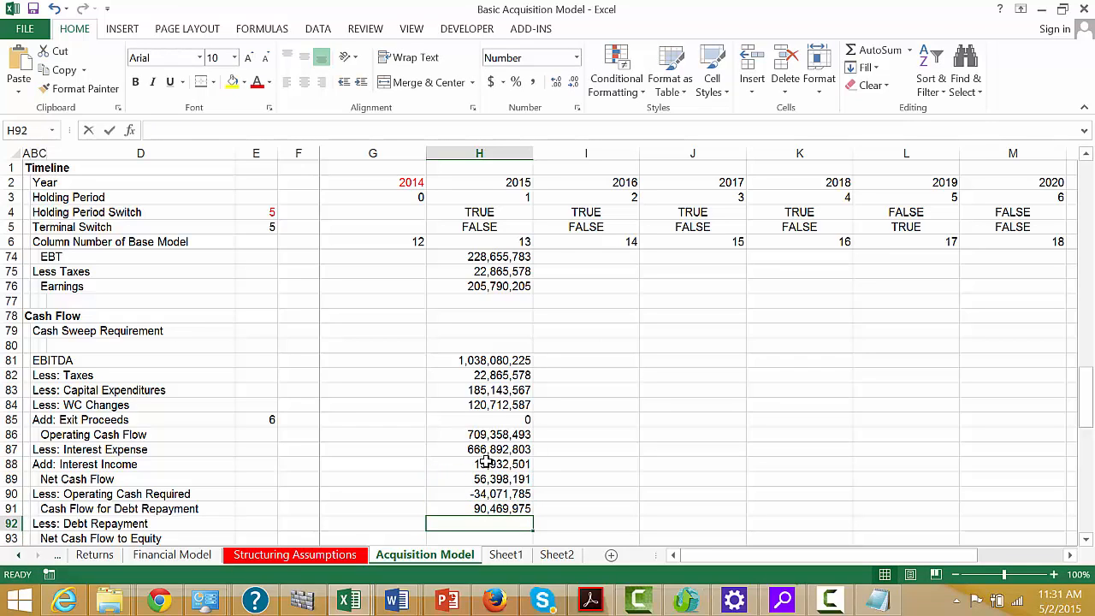
# - Calculate 2015 Debt Repayment in H92 as the MIN of H91 and the debt opening balance, and Net Cash Flow to Equity in H93 as H91-H92
pyautogui.write('=m')
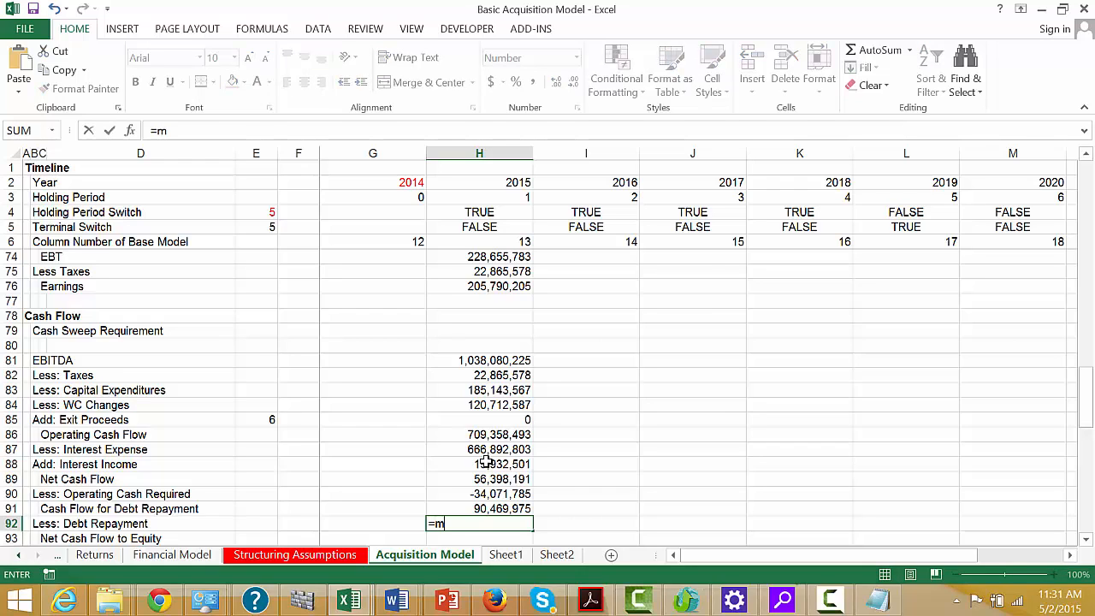
pyautogui.write('in(H91')
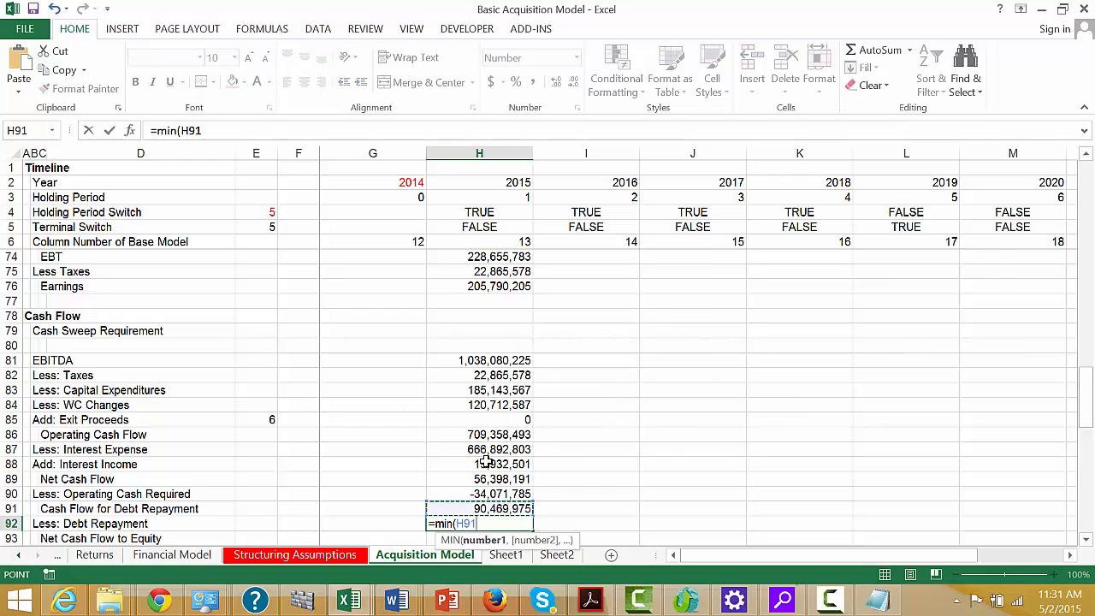
pyautogui.write(',')
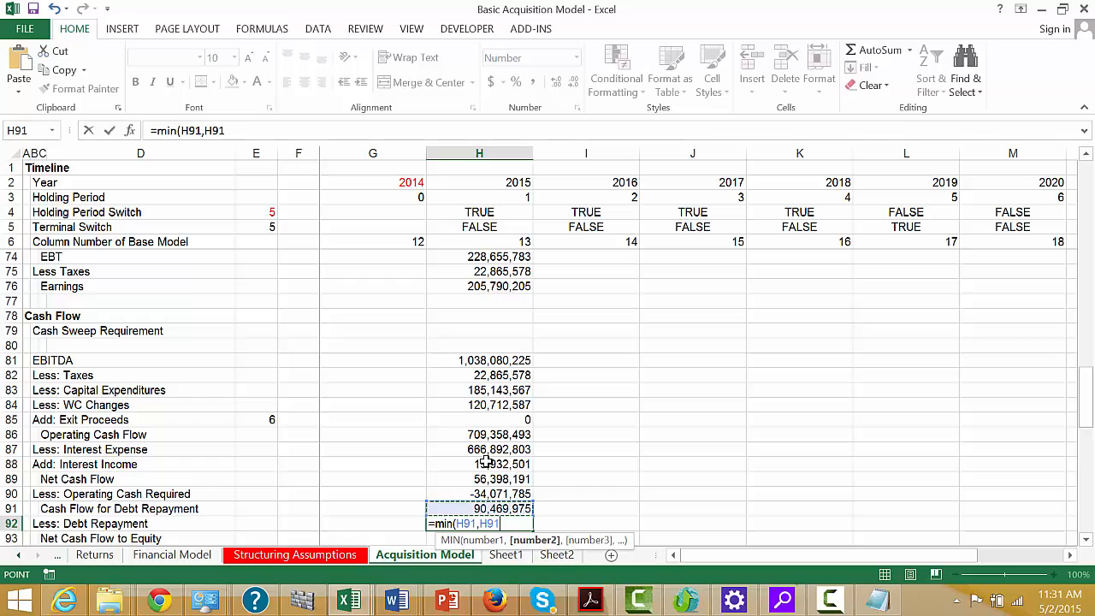
pyautogui.press('Up')
pyautogui.press('Up')
pyautogui.press('Up')
pyautogui.press('Up')
pyautogui.press('Up')
pyautogui.press('Up')
pyautogui.press('Up')
pyautogui.press('Up')
pyautogui.press('Up')
pyautogui.press('Up')
pyautogui.press('Up')
pyautogui.press('Up')
pyautogui.press('Up')
pyautogui.press('Up')
pyautogui.press('Up')
pyautogui.press('Up')
pyautogui.press('Up')
pyautogui.press('Up')
pyautogui.press('Up')
pyautogui.press('Up')
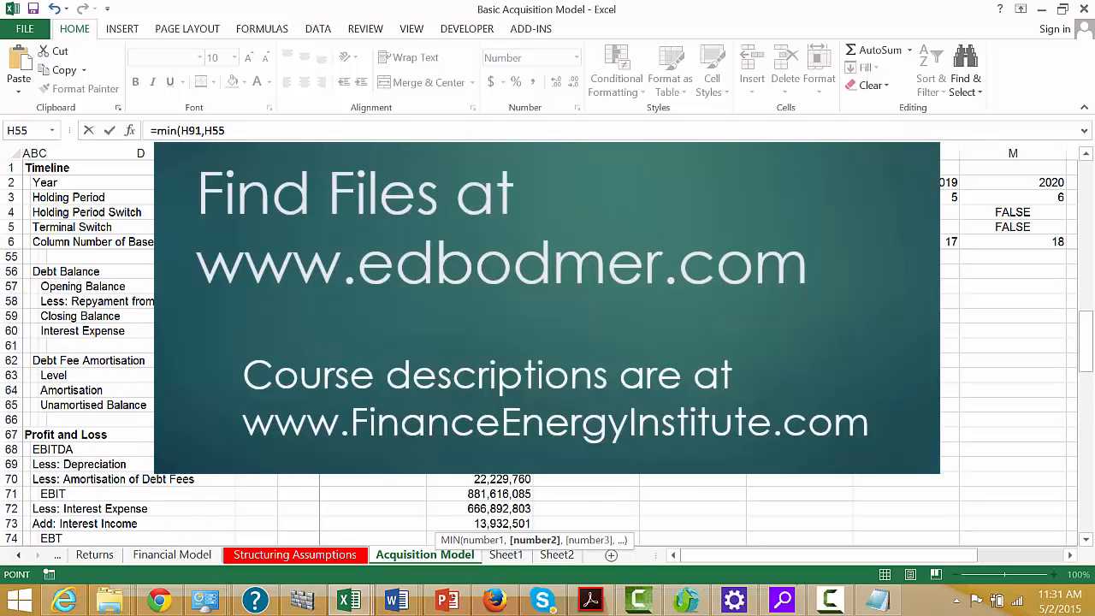
pyautogui.press('Up')
pyautogui.press('Up')
pyautogui.press('Up')
pyautogui.press('Up')
pyautogui.press('Up')
pyautogui.press('Up')
pyautogui.press('Up')
pyautogui.press('Up')
pyautogui.press('Up')
pyautogui.press('Down')
pyautogui.press('Down')
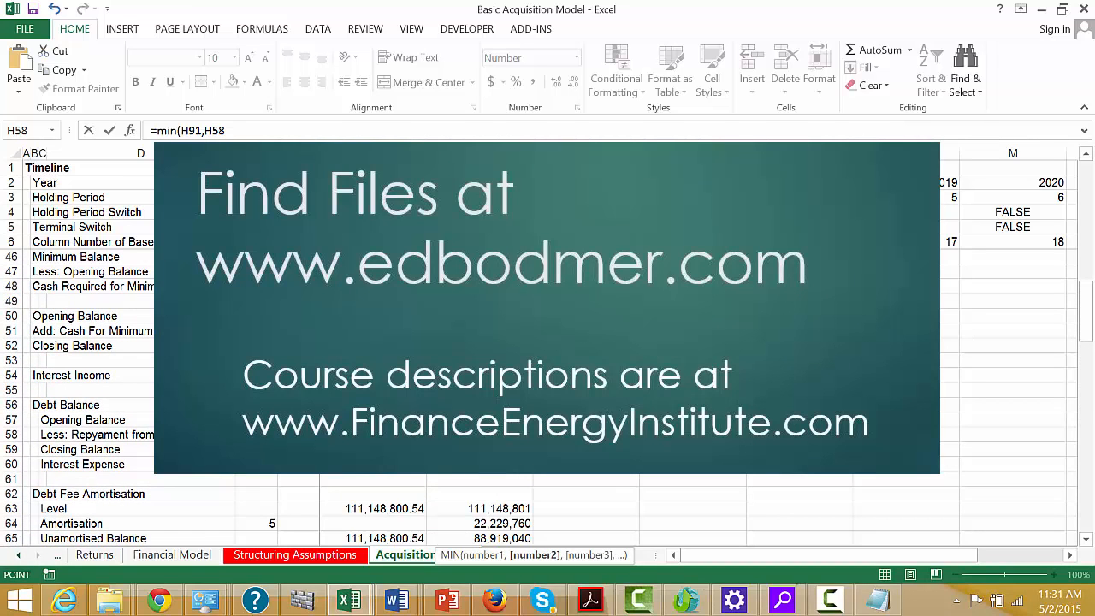
pyautogui.press('Return')
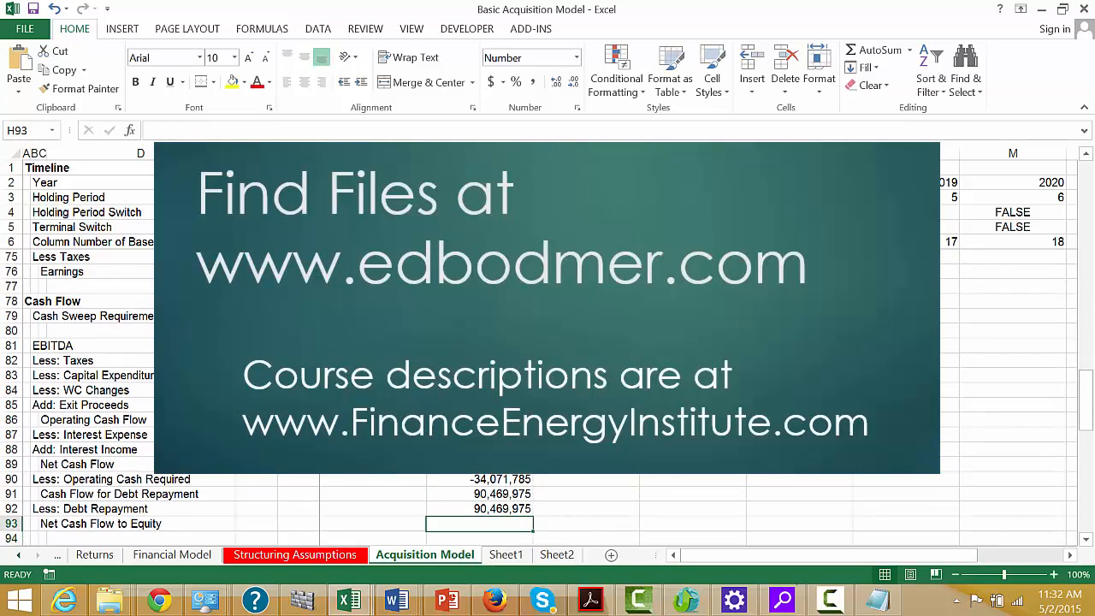
pyautogui.write('=')
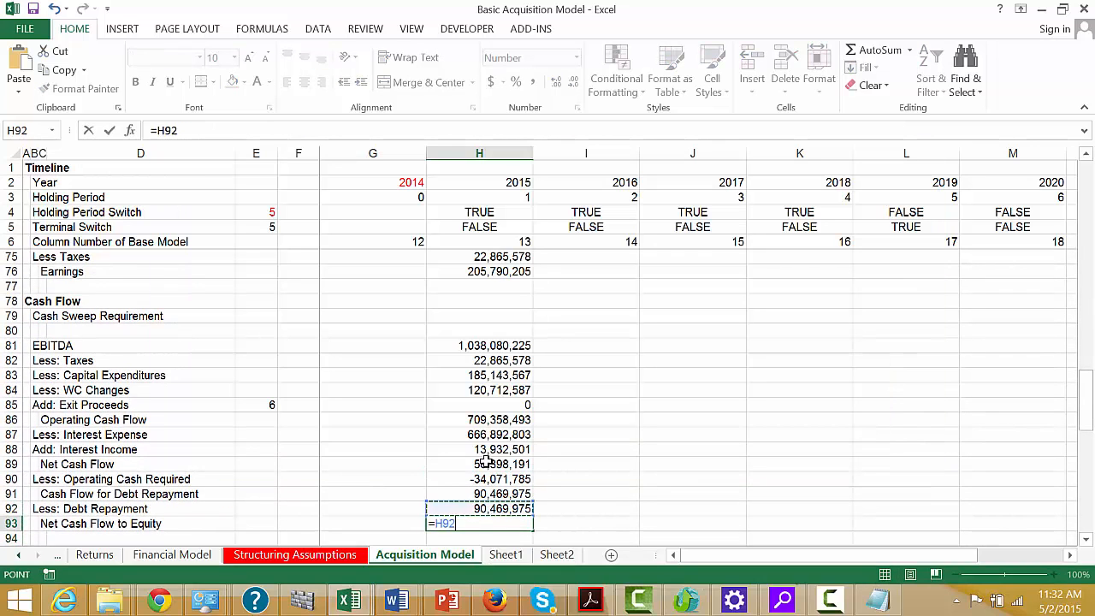
pyautogui.press('Return')
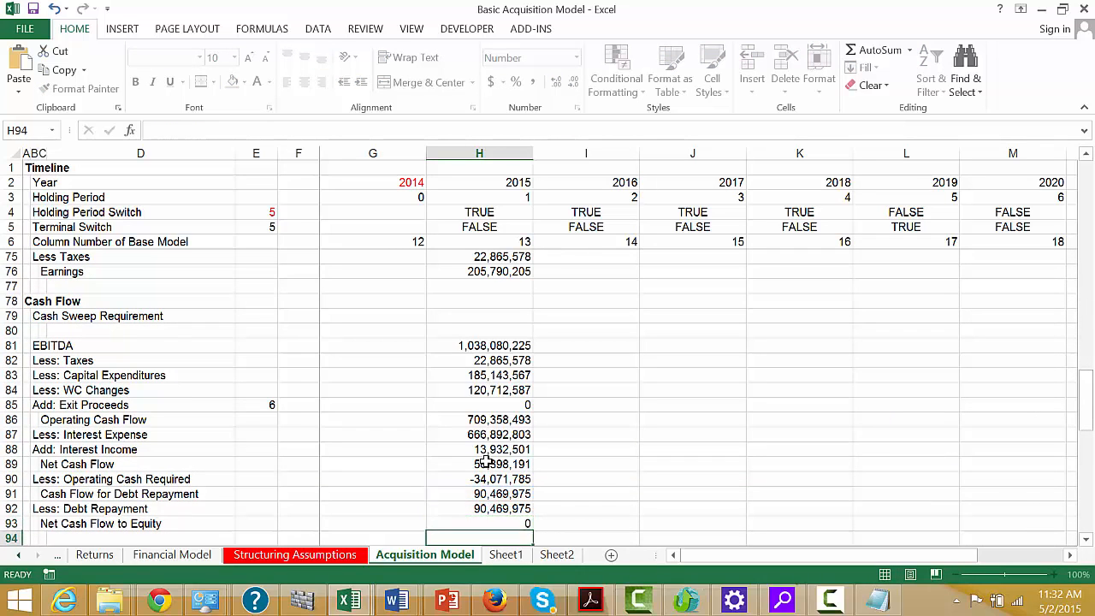
# - Link the 2014 Equity Balance closing balance in G100 to the Pro-Forma Balance Sheet equity in G23
pyautogui.press('Up')
pyautogui.press('Up')
pyautogui.press('Up')
pyautogui.press('Up')
pyautogui.press('Up')
pyautogui.press('Up')
pyautogui.press('Up')
pyautogui.press('Up')
pyautogui.press('Up')
pyautogui.press('Up')
pyautogui.press('Up')
pyautogui.press('Up')
pyautogui.press('Up')
pyautogui.press('Up')
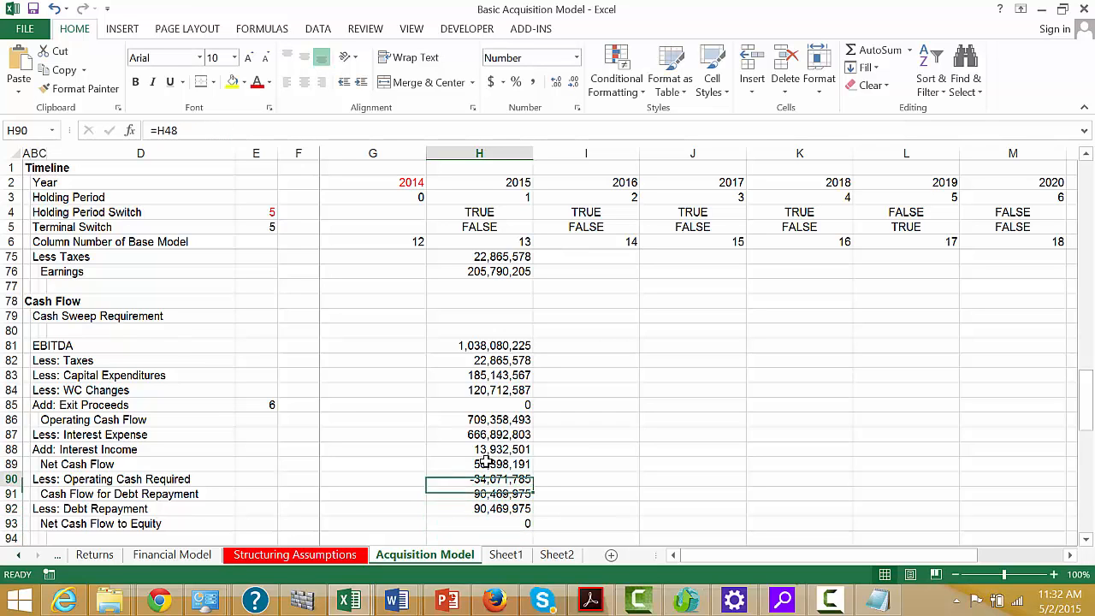
pyautogui.press('Down')
pyautogui.press('Down')
pyautogui.press('Down')
pyautogui.press('Down')
pyautogui.press('Down')
pyautogui.press('Down')
pyautogui.press('Down')
pyautogui.press('Down')
pyautogui.press('Down')
pyautogui.press('Down')
pyautogui.press('Down')
pyautogui.press('Down')
pyautogui.press('Down')
pyautogui.press('Down')
pyautogui.press('Down')
pyautogui.press('Down')
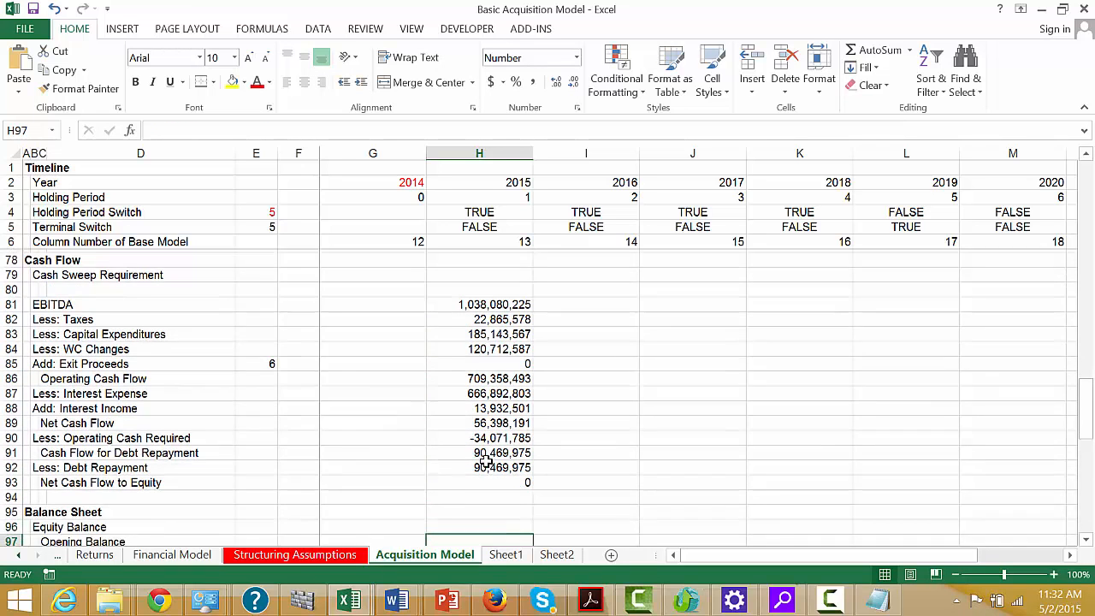
pyautogui.press('Down')
pyautogui.press('Down')
pyautogui.press('Down')
pyautogui.press('Down')
pyautogui.press('Down')
pyautogui.press('Down')
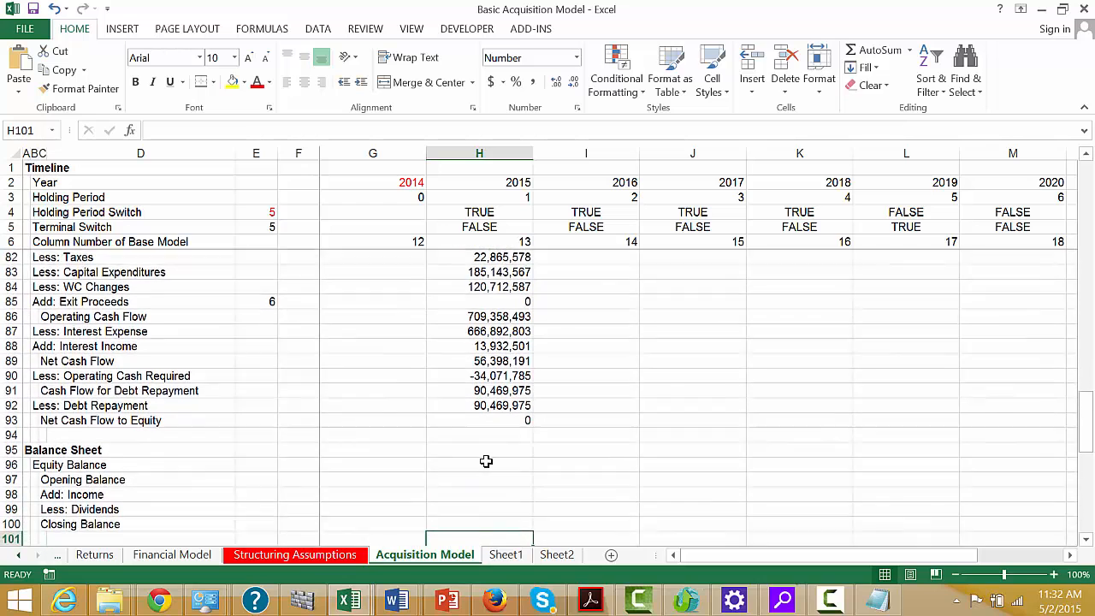
pyautogui.press('Up')
pyautogui.press('Up')
pyautogui.press('Up')
pyautogui.press('Left')
pyautogui.press('Left')
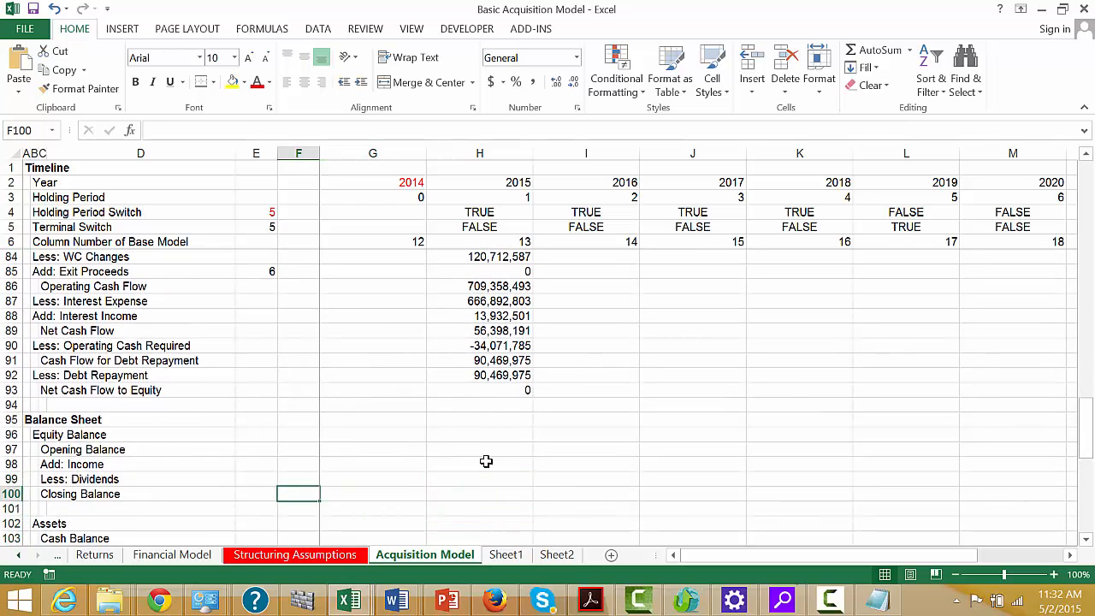
pyautogui.press('Right')
pyautogui.write('=')
pyautogui.press('Up')
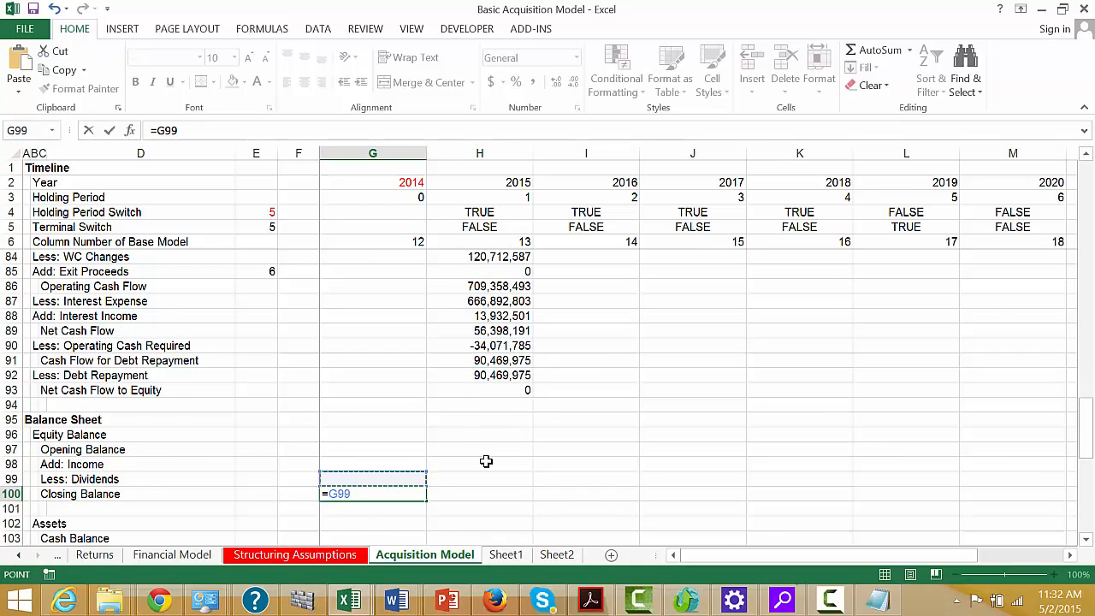
pyautogui.press('Up')
pyautogui.press('Up')
pyautogui.press('Up')
pyautogui.press('Up')
pyautogui.press('Up')
pyautogui.press('Up')
pyautogui.press('Up')
pyautogui.press('Up')
pyautogui.press('Up')
pyautogui.press('Up')
pyautogui.press('Up')
pyautogui.press('Up')
pyautogui.press('Up')
pyautogui.press('Up')
pyautogui.press('Up')
pyautogui.press('Up')
pyautogui.press('Up')
pyautogui.press('Up')
pyautogui.press('Up')
pyautogui.press('Up')
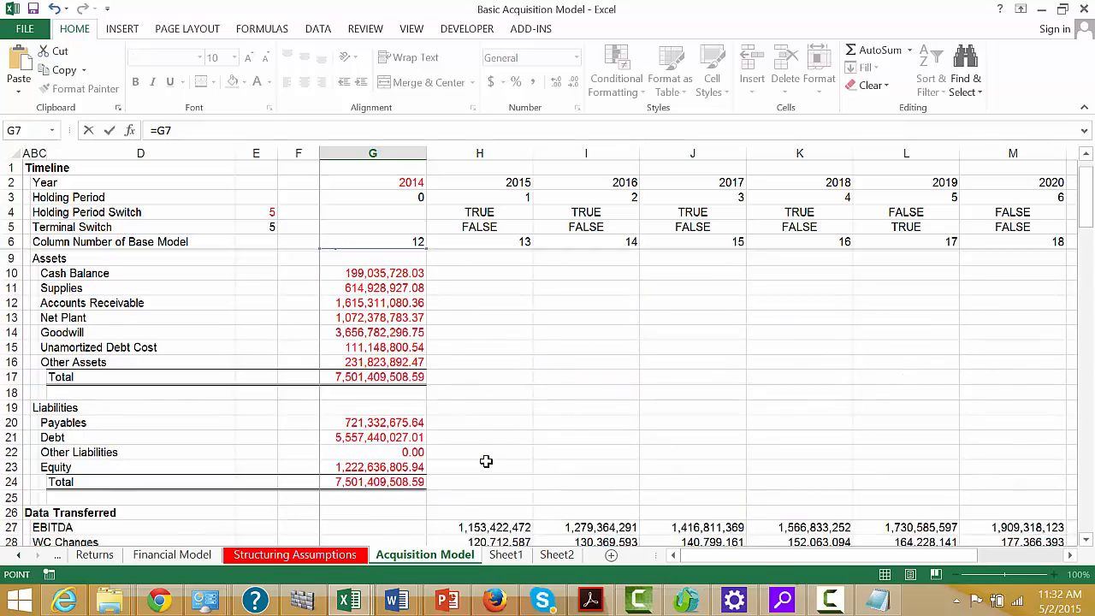
pyautogui.press('Down')
pyautogui.press('Down')
pyautogui.press('Down')
pyautogui.press('Down')
pyautogui.press('Down')
pyautogui.press('Down')
pyautogui.press('Down')
pyautogui.press('Down')
pyautogui.press('Down')
pyautogui.press('Down')
pyautogui.press('Down')
pyautogui.press('Down')
pyautogui.press('Down')
pyautogui.press('Down')
pyautogui.press('Down')
pyautogui.press('Down')
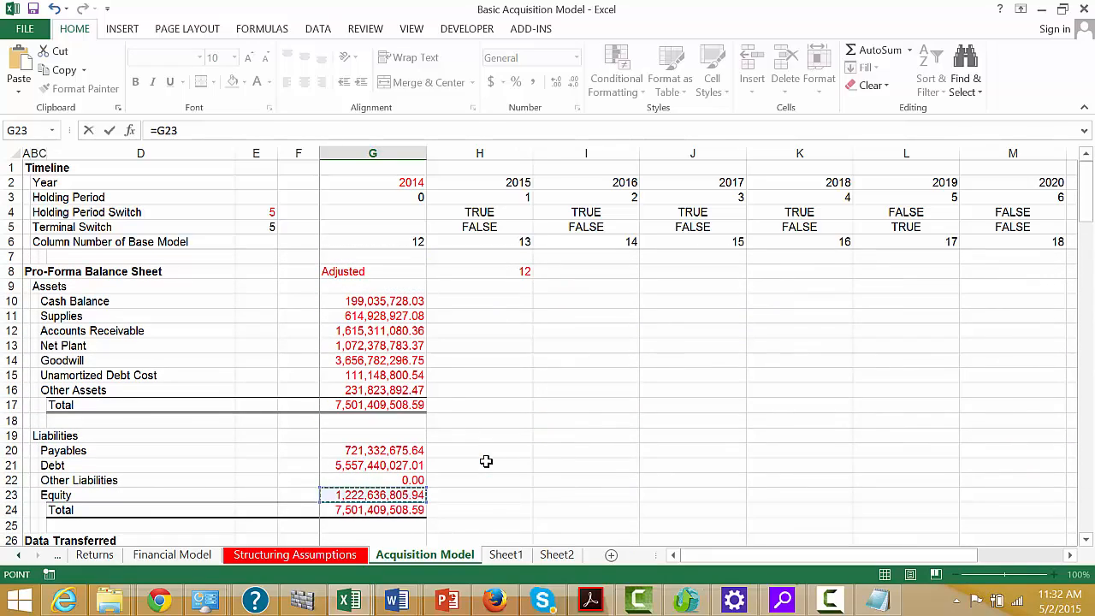
pyautogui.press('Return')
# - Set the 2015 Equity Balance opening balance in H97 equal to the 2014 closing balance in G100
pyautogui.press('Up')
pyautogui.press('Up')
pyautogui.press('Up')
pyautogui.press('Up')
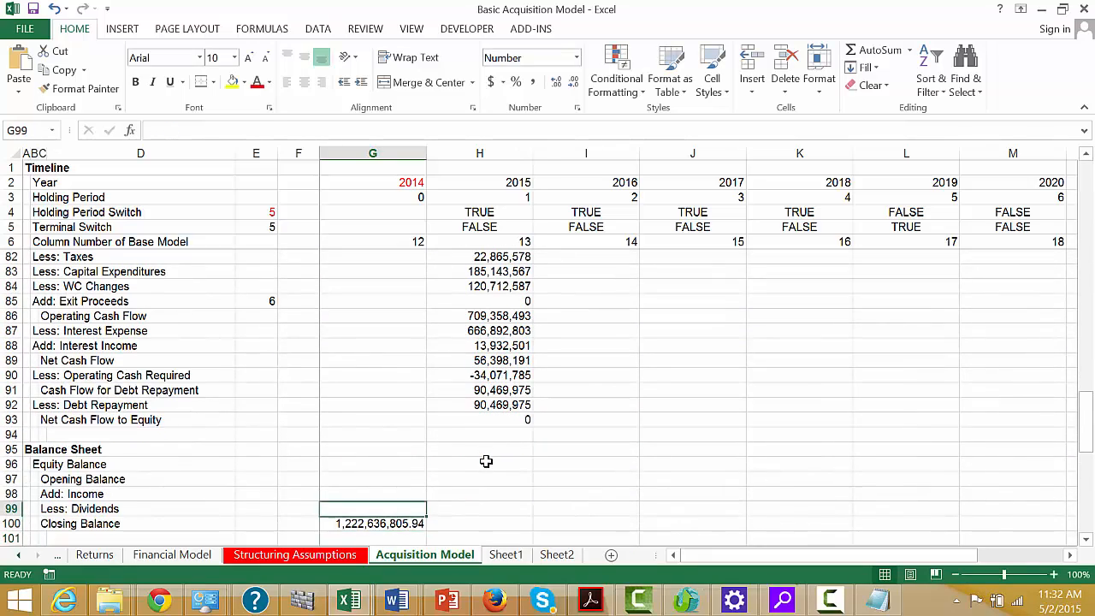
pyautogui.press('Right')
pyautogui.write('=')
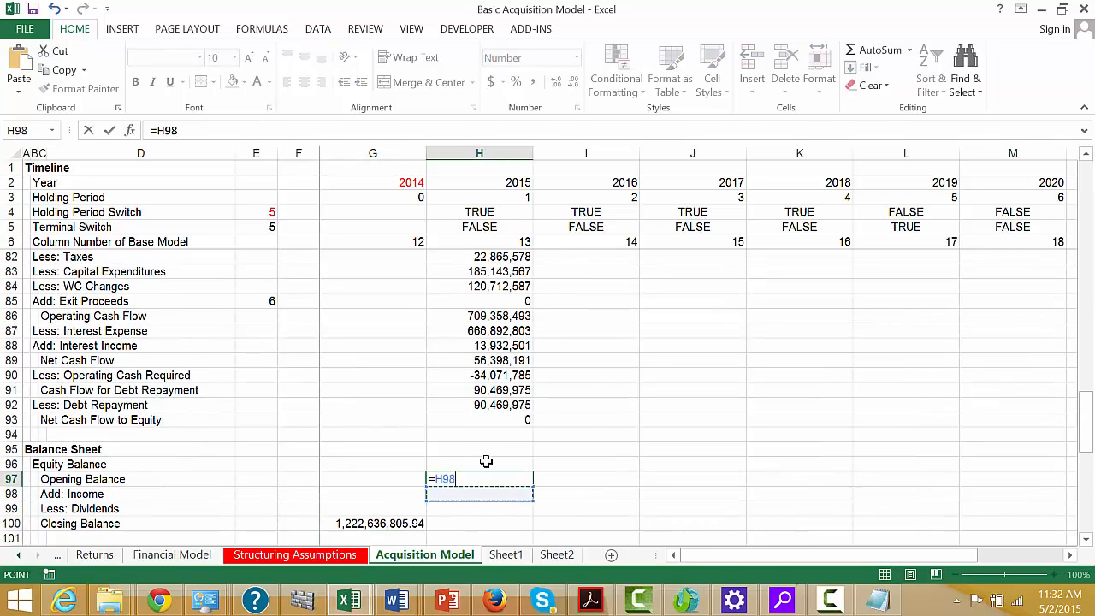
pyautogui.press('Return')
# - Link the 2015 Add: Income cell H98 in Equity Balance to the Profit and Loss Earnings in H76
pyautogui.write('=')
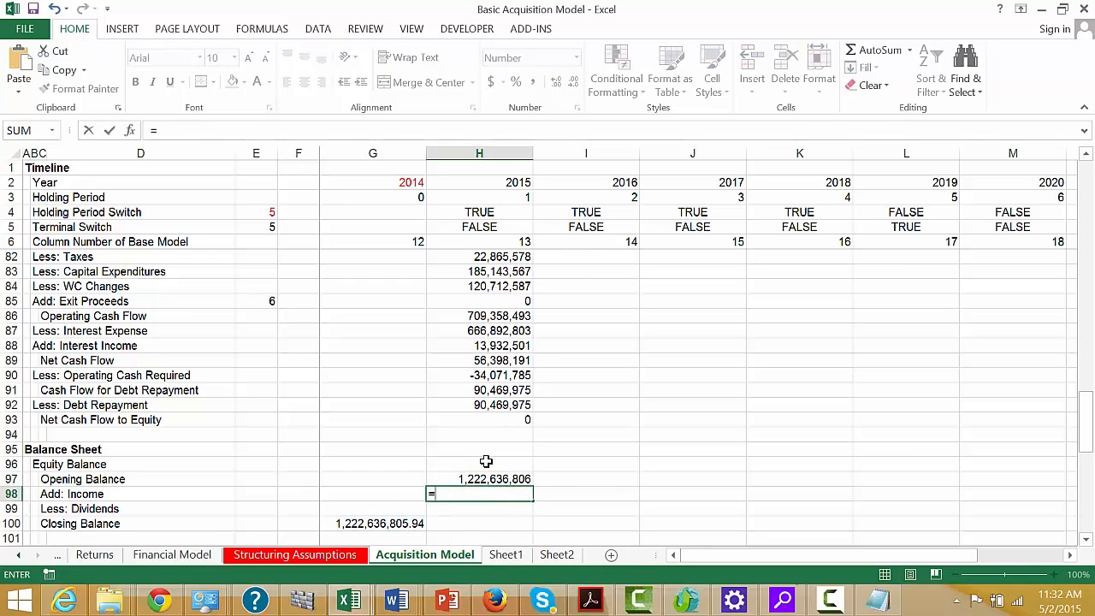
pyautogui.press('Up')
pyautogui.press('Up')
pyautogui.press('Up')
pyautogui.press('Up')
pyautogui.press('Up')
pyautogui.press('Up')
pyautogui.press('Up')
pyautogui.press('Up')
pyautogui.press('Up')
pyautogui.press('Up')
pyautogui.press('Up')
pyautogui.press('Up')
pyautogui.press('Up')
pyautogui.press('Up')
pyautogui.press('Up')
pyautogui.press('Up')
pyautogui.press('Up')
pyautogui.press('Up')
pyautogui.press('Up')
pyautogui.press('Up')
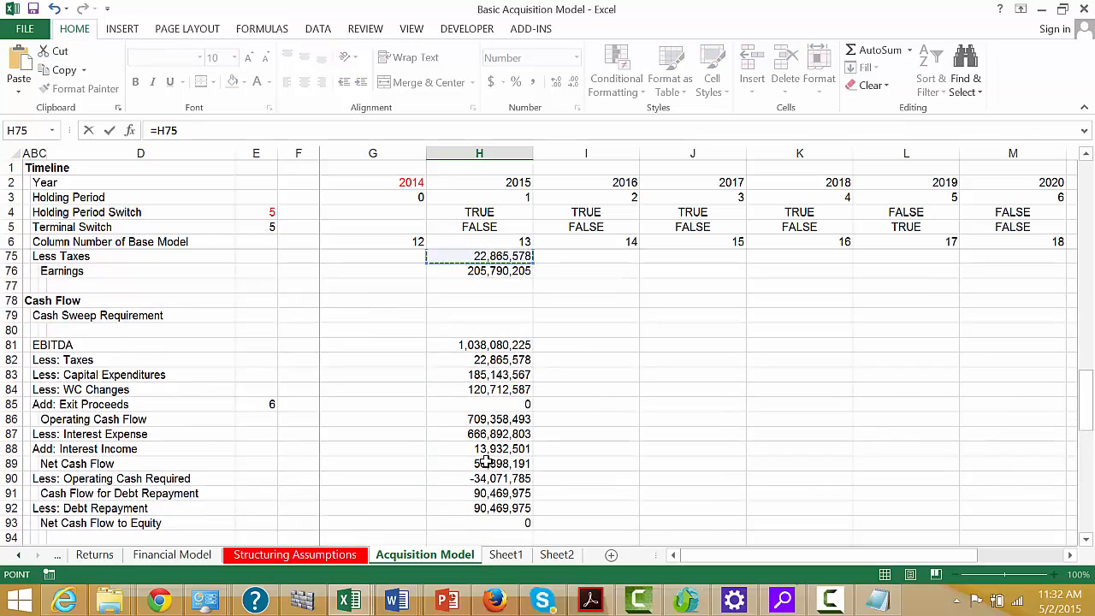
pyautogui.press('Return')
pyautogui.press('Return')
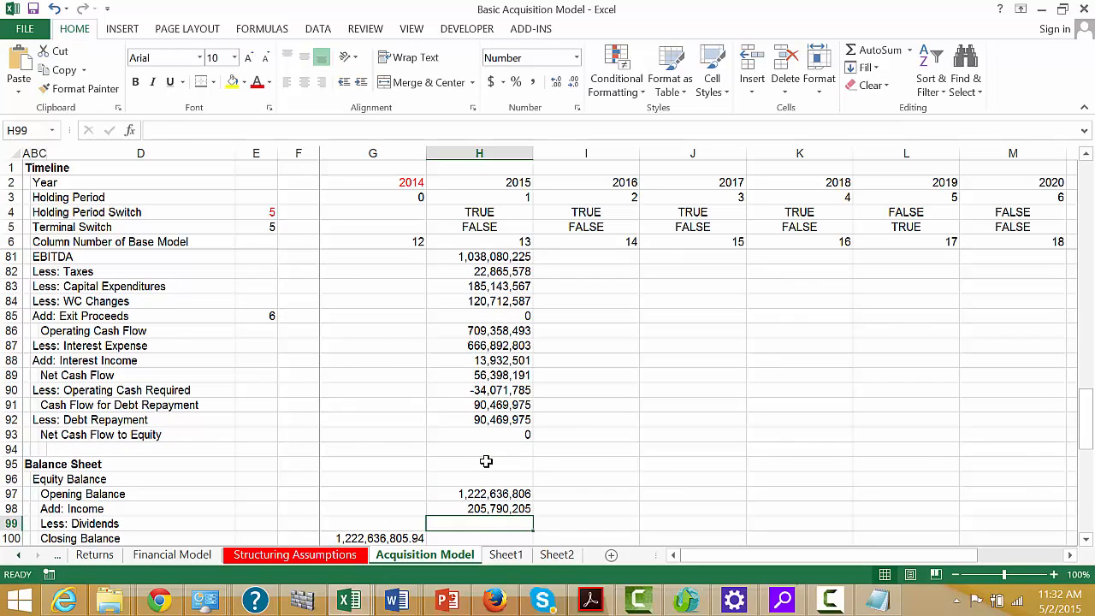
# - Link the 2015 Less: Dividends cell H99 in Equity Balance to Net Cash Flow to Equity in H93
pyautogui.write('=')
pyautogui.press('Up')
pyautogui.press('Up')
pyautogui.press('Up')
pyautogui.press('Up')
pyautogui.press('Up')
pyautogui.press('Up')
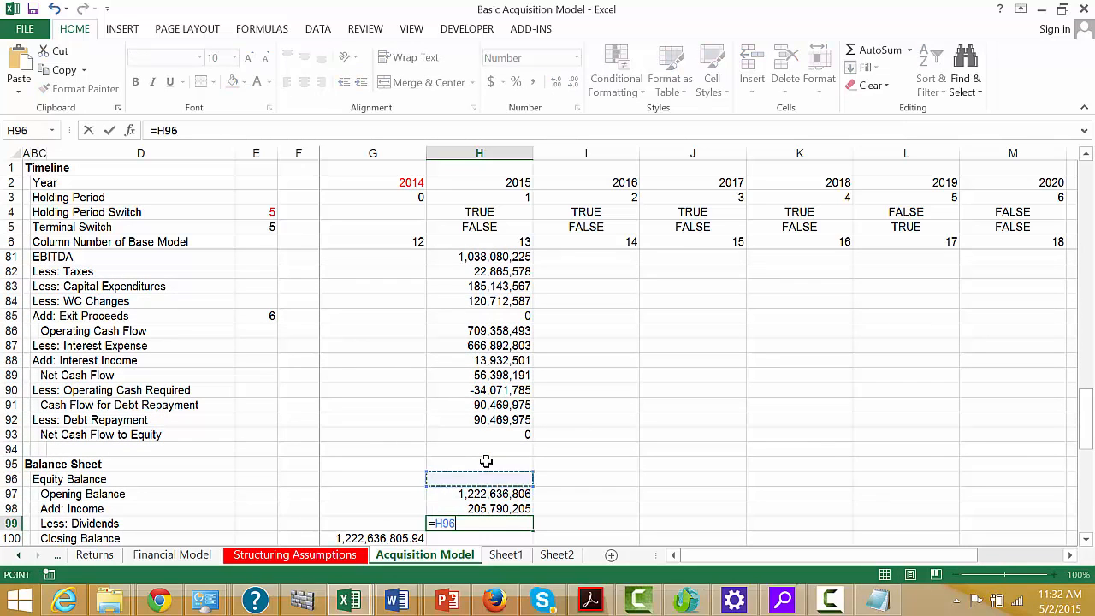
pyautogui.hotkey('ctrl', 'Return')
pyautogui.press('Down')
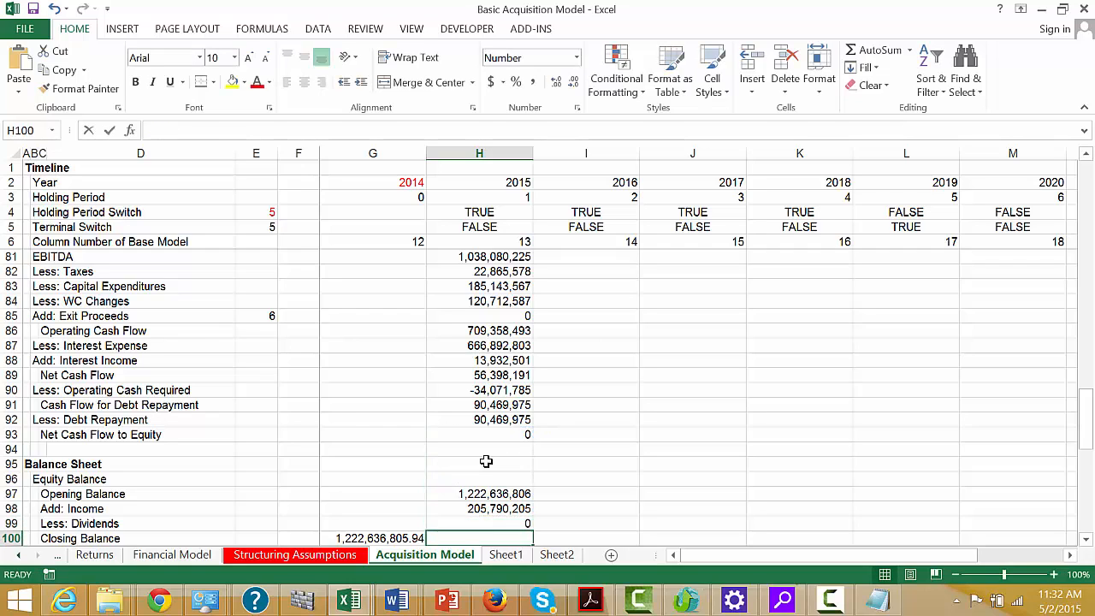
# - Calculate the 2015 Equity Balance closing balance in H100 as =H97+H98-H99
pyautogui.write('=')
pyautogui.press('Up')
pyautogui.press('Up')
pyautogui.press('Up')
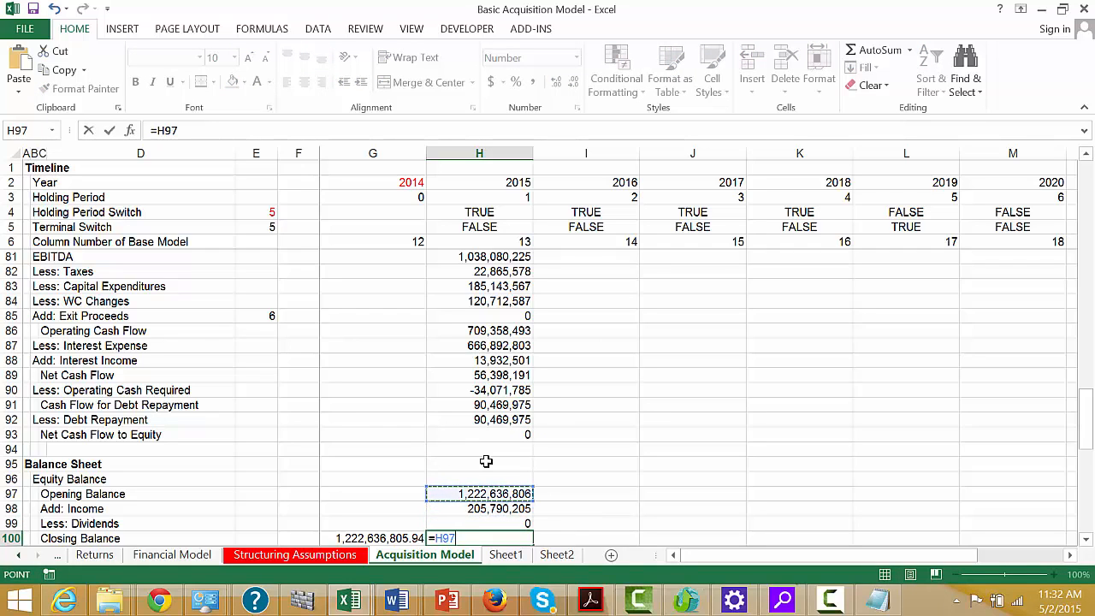
pyautogui.write('+')
pyautogui.press('Up')
pyautogui.press('Up')
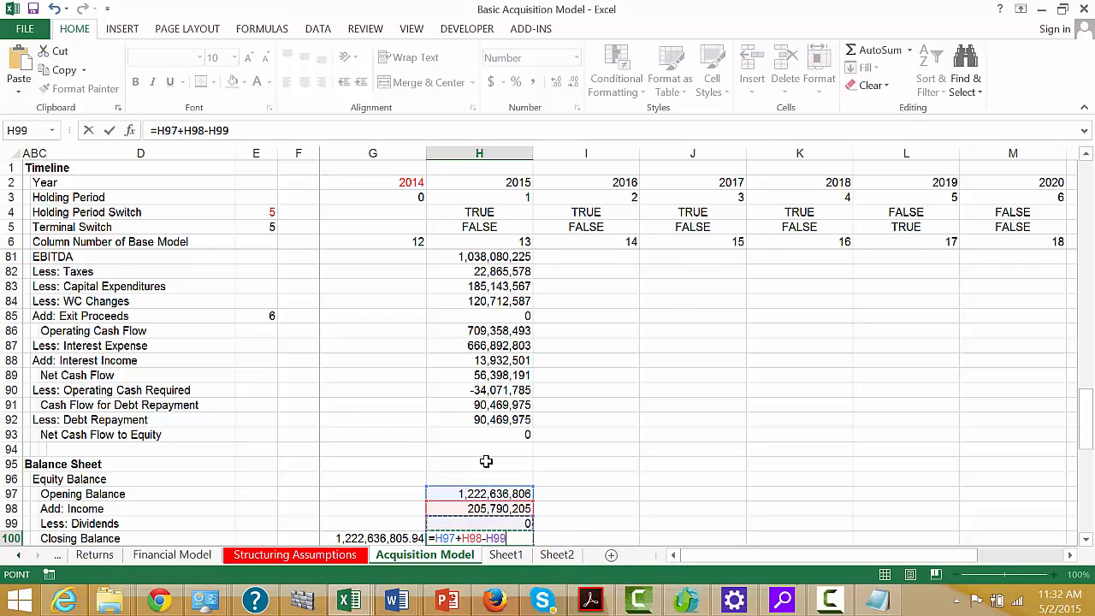
pyautogui.press('Return')
# - Link the 2014 Cash Balance under Assets in G103 to the Cash Analysis closing balance in G52
pyautogui.press('Down')
pyautogui.press('Left')
pyautogui.press('Down')
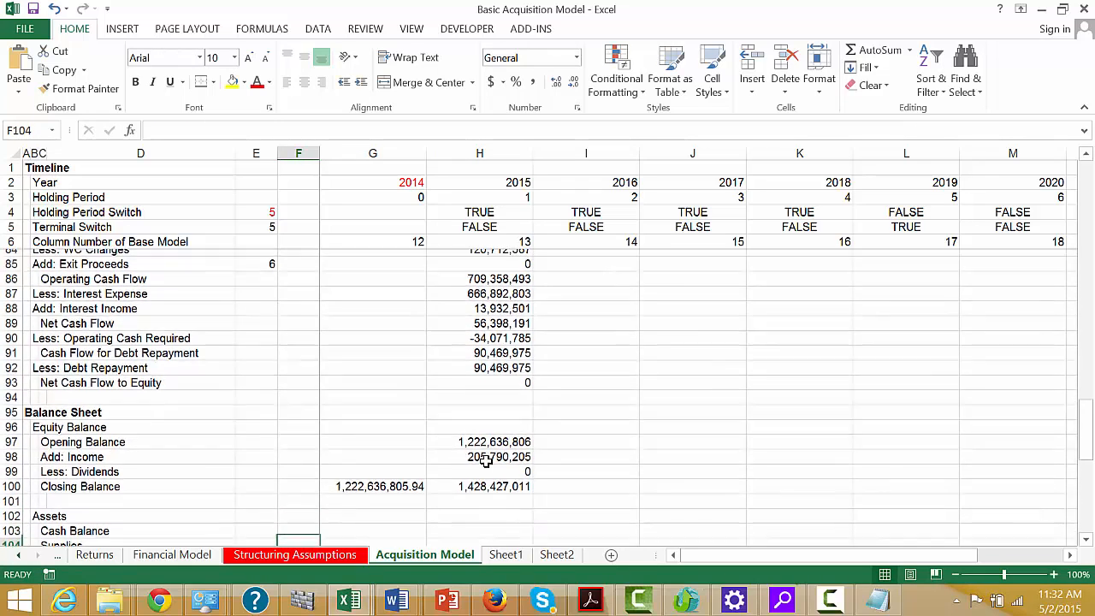
pyautogui.press('Right')
pyautogui.write('=')
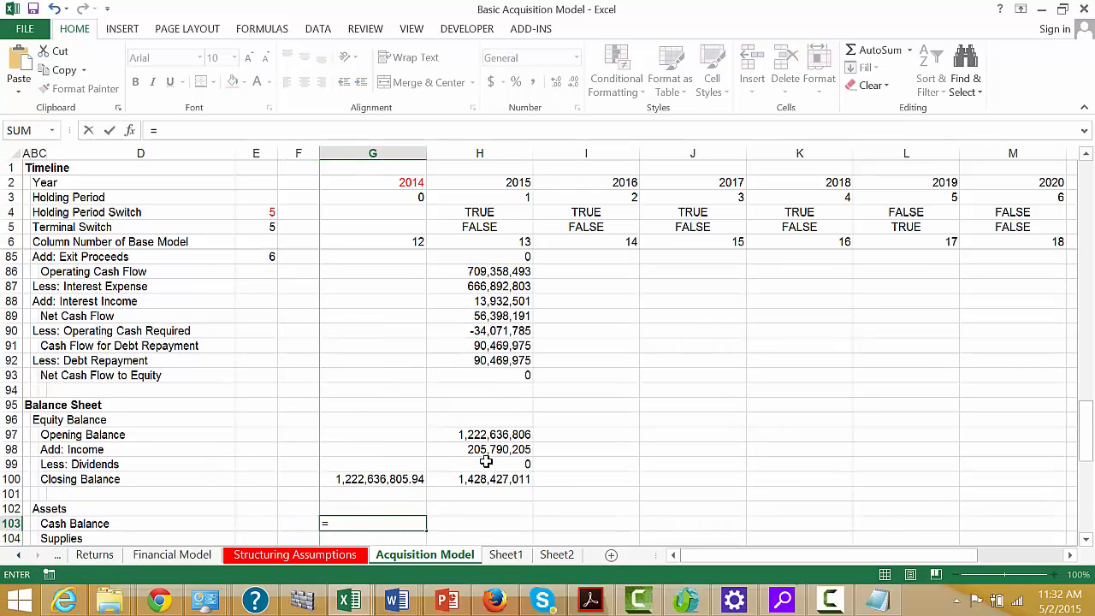
pyautogui.press('Up')
pyautogui.press('Up')
pyautogui.press('Up')
pyautogui.press('Up')
pyautogui.press('Up')
pyautogui.press('Up')
pyautogui.press('Up')
pyautogui.press('Up')
pyautogui.press('Up')
pyautogui.press('Up')
pyautogui.press('Up')
pyautogui.press('Up')
pyautogui.press('Up')
pyautogui.press('Up')
pyautogui.press('Up')
pyautogui.press('Up')
pyautogui.press('Up')
pyautogui.press('Up')
pyautogui.press('Up')
pyautogui.press('Up')
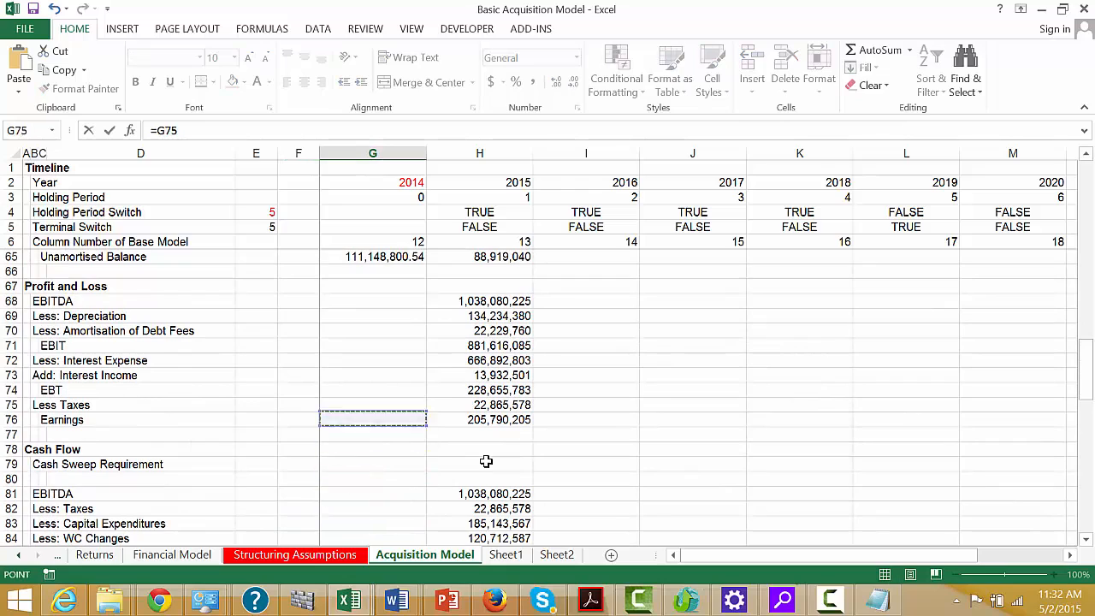
pyautogui.press('Up')
pyautogui.press('Up')
pyautogui.press('Up')
pyautogui.press('Up')
pyautogui.press('Up')
pyautogui.press('Up')
pyautogui.press('Up')
pyautogui.press('Up')
pyautogui.press('Up')
pyautogui.press('Up')
pyautogui.press('Up')
pyautogui.press('Up')
pyautogui.press('Up')
pyautogui.press('Up')
pyautogui.press('Up')
pyautogui.press('Up')
pyautogui.press('Up')
pyautogui.press('Up')
pyautogui.press('Up')
pyautogui.press('Up')
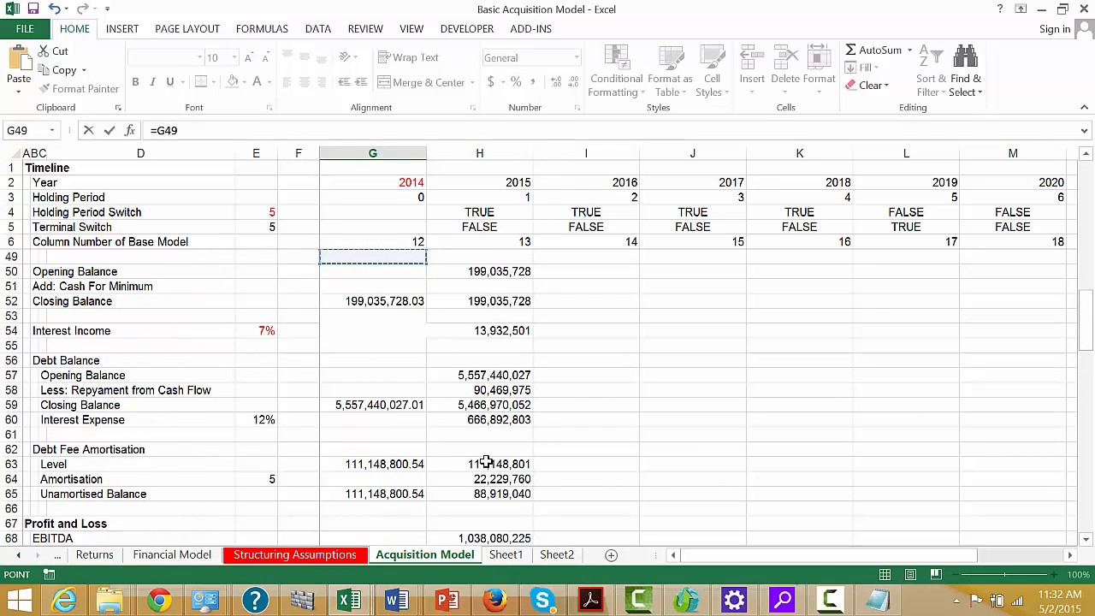
pyautogui.press('Up')
pyautogui.press('Up')
pyautogui.press('Up')
pyautogui.press('Up')
pyautogui.press('Down')
pyautogui.press('Down')
pyautogui.press('Down')
pyautogui.press('Down')
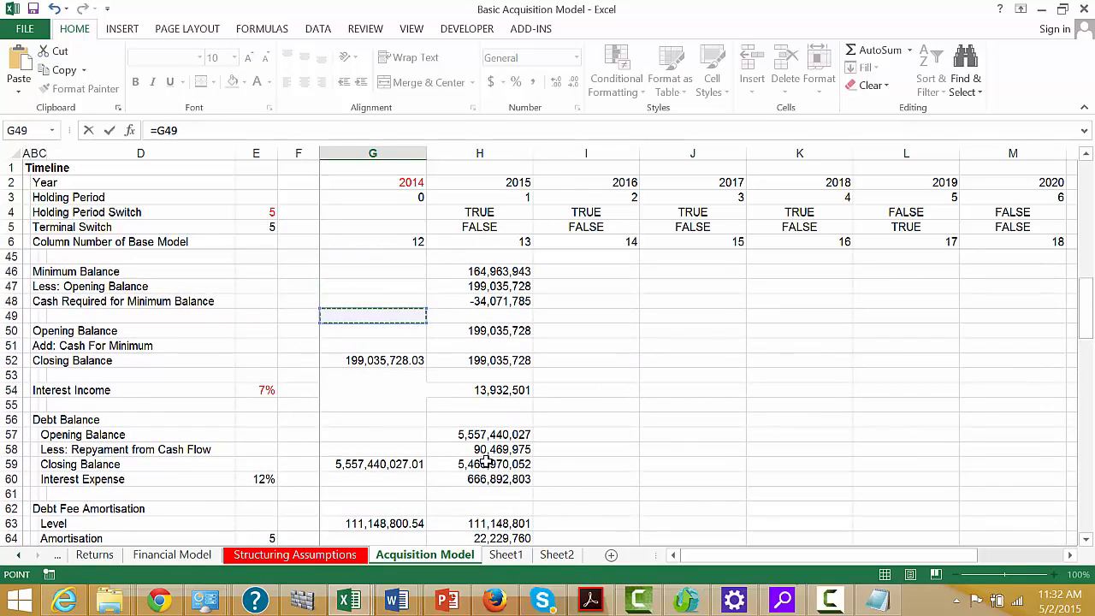
pyautogui.press('Down')
pyautogui.press('Down')
pyautogui.press('Down')
pyautogui.press('Return')
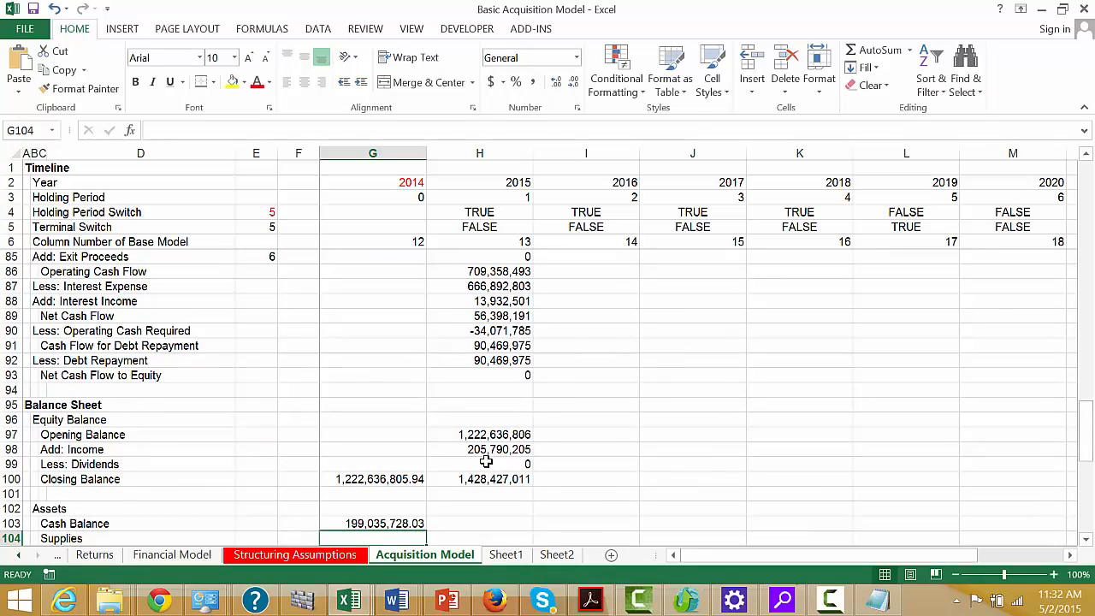
# - Link the 2014 Supplies cell G104 under Assets to the 2014 Supply Balance in Data Transferred
pyautogui.write('=')
pyautogui.press('Up')
pyautogui.press('Up')
pyautogui.press('Up')
pyautogui.press('Up')
pyautogui.press('Up')
pyautogui.press('Up')
pyautogui.press('Up')
pyautogui.press('Up')
pyautogui.press('Up')
pyautogui.press('Up')
pyautogui.press('Up')
pyautogui.press('Up')
pyautogui.press('Up')
pyautogui.press('Up')
pyautogui.press('Up')
pyautogui.press('Up')
pyautogui.press('Up')
pyautogui.press('Up')
pyautogui.press('Up')
pyautogui.press('Up')
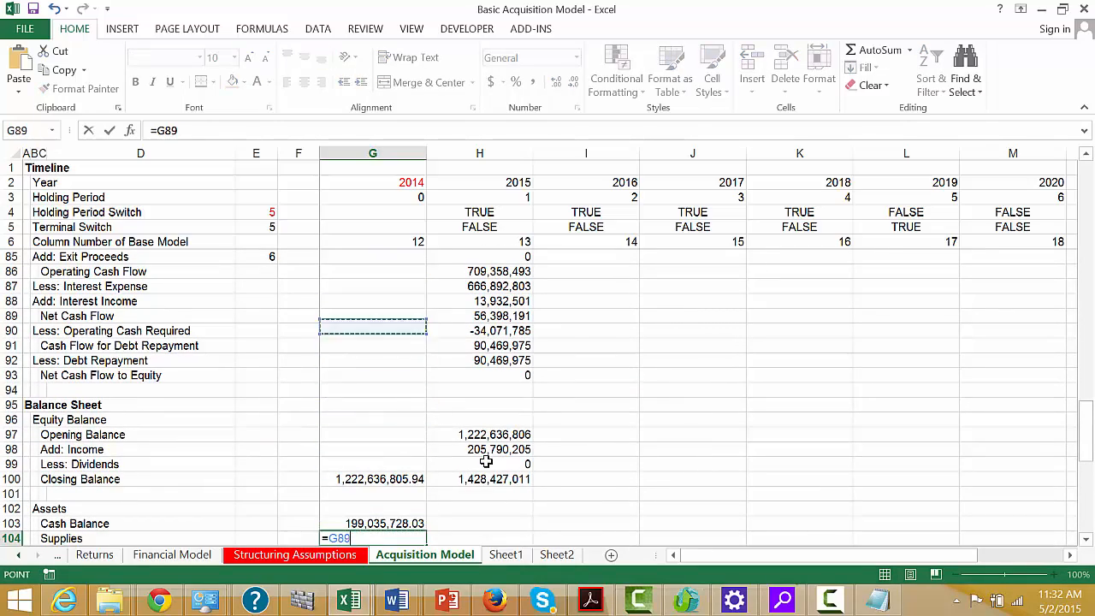
pyautogui.press('Up')
pyautogui.press('Up')
pyautogui.press('Up')
pyautogui.press('Up')
pyautogui.press('Up')
pyautogui.press('Up')
pyautogui.press('Up')
pyautogui.press('Up')
pyautogui.press('Up')
pyautogui.press('Up')
pyautogui.press('Up')
pyautogui.press('Up')
pyautogui.press('Up')
pyautogui.press('Up')
pyautogui.press('Up')
pyautogui.press('Up')
pyautogui.press('Up')
pyautogui.press('Up')
pyautogui.press('Up')
pyautogui.press('Up')
pyautogui.press('Down')
pyautogui.press('Down')
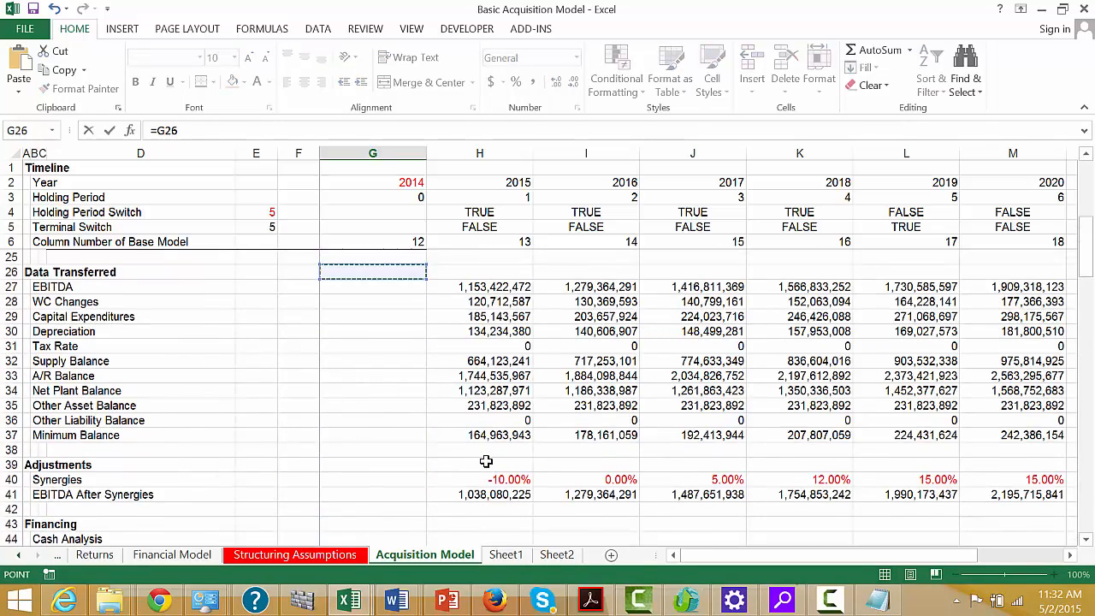
pyautogui.press('Down')
pyautogui.press('Down')
pyautogui.press('Down')
pyautogui.press('Down')
pyautogui.press('Down')
pyautogui.press('Down')
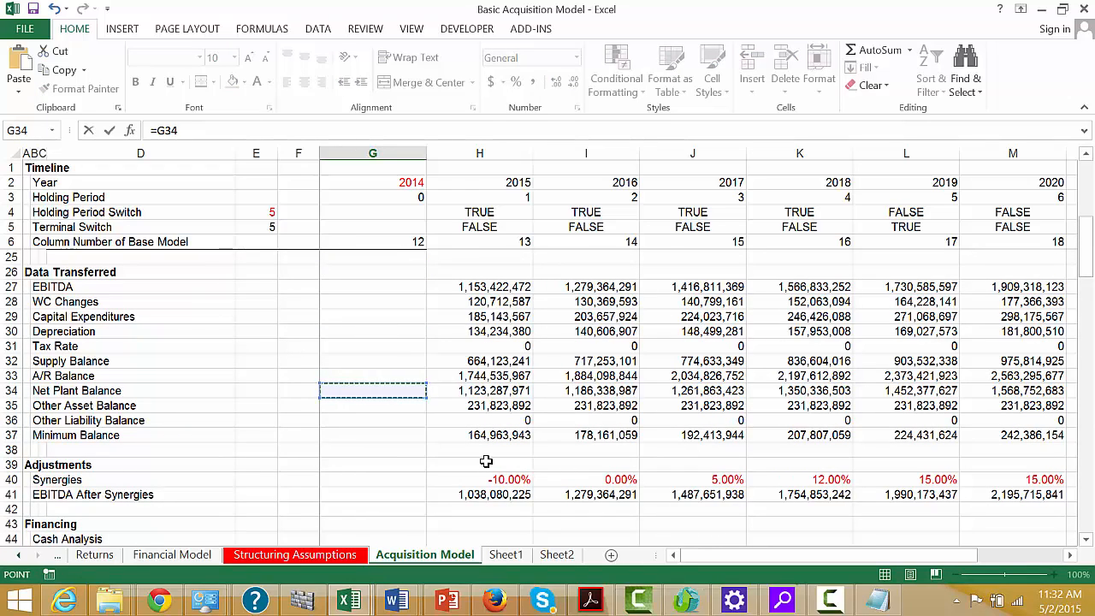
pyautogui.press('Up')
pyautogui.press('Up')
pyautogui.press('Down')
pyautogui.press('Down')
pyautogui.press('Up')
pyautogui.press('Return')
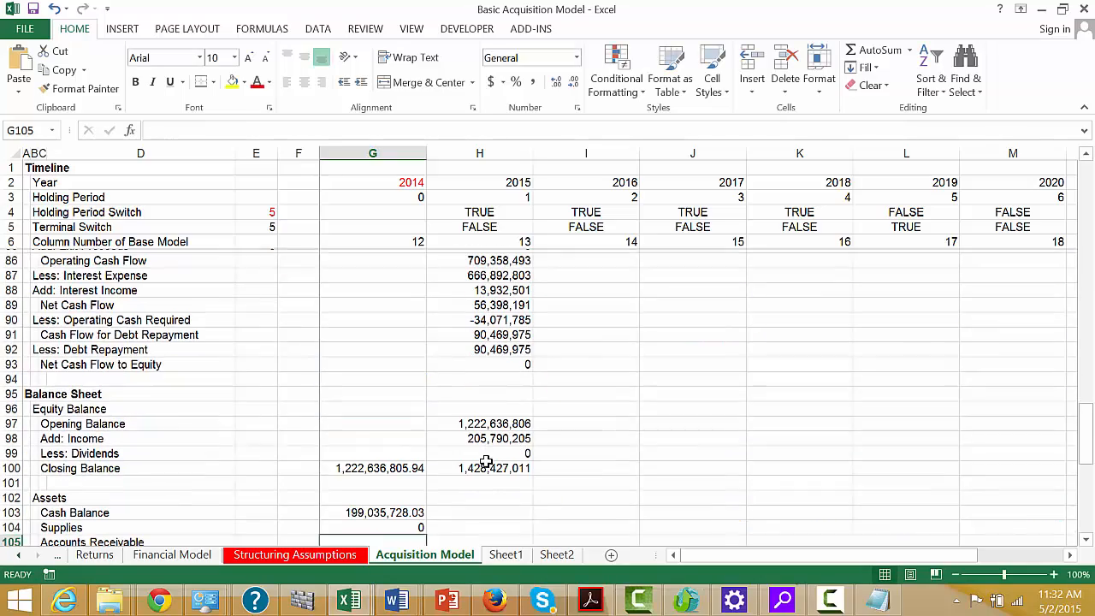
# - Copy the 2015 Data Transferred formulas from Supply Balance through Minimum Balance, H32:H37, into the 2014 column at G32:G37
pyautogui.press('Up')
pyautogui.press('pageup')
pyautogui.press('pageup')
pyautogui.press('pageup')
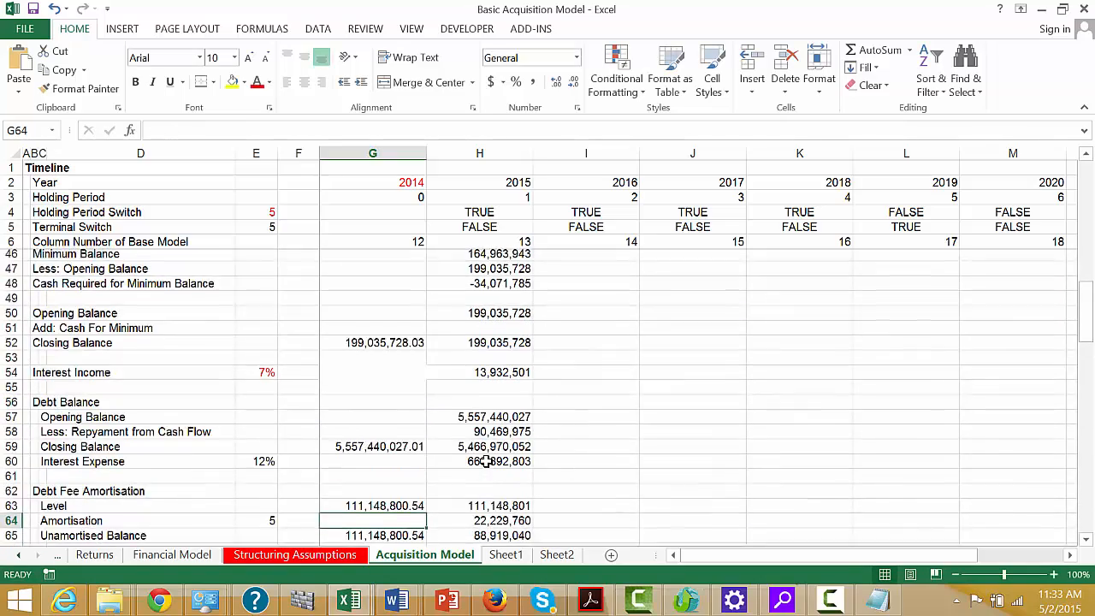
pyautogui.press('Up')
pyautogui.press('Up')
pyautogui.press('Up')
pyautogui.press('Up')
pyautogui.press('Up')
pyautogui.press('Up')
pyautogui.press('Up')
pyautogui.press('Up')
pyautogui.press('Up')
pyautogui.press('Up')
pyautogui.press('Up')
pyautogui.press('Up')
pyautogui.press('Up')
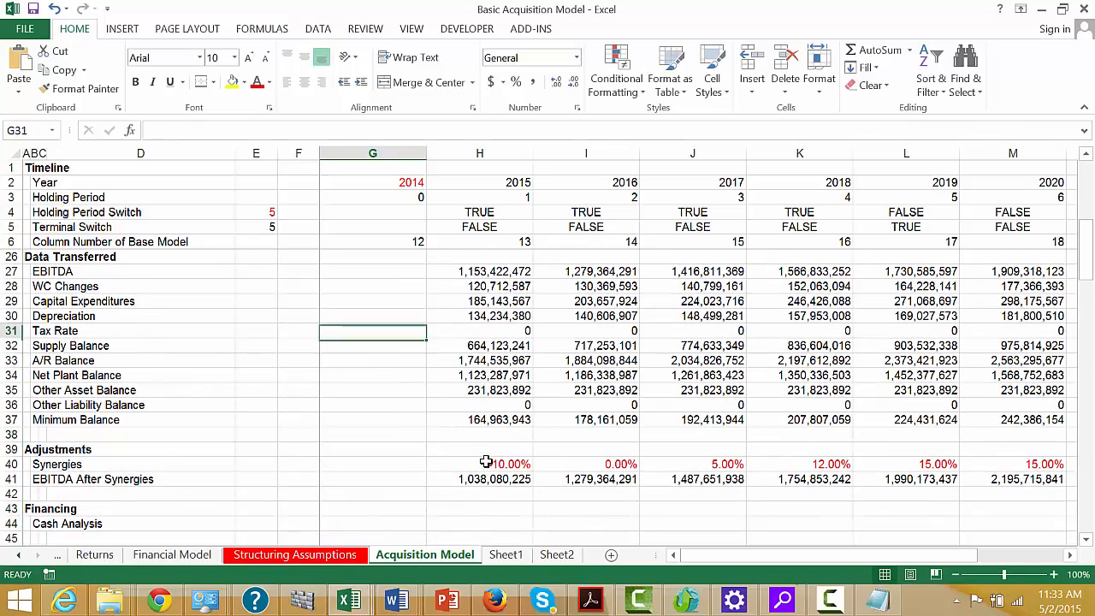
pyautogui.press('Right')
pyautogui.hotkey('shift', 'Down')
pyautogui.hotkey('shift', 'Down')
pyautogui.hotkey('shift', 'Down')
pyautogui.hotkey('shift', 'Down')
pyautogui.hotkey('shift', 'Down')
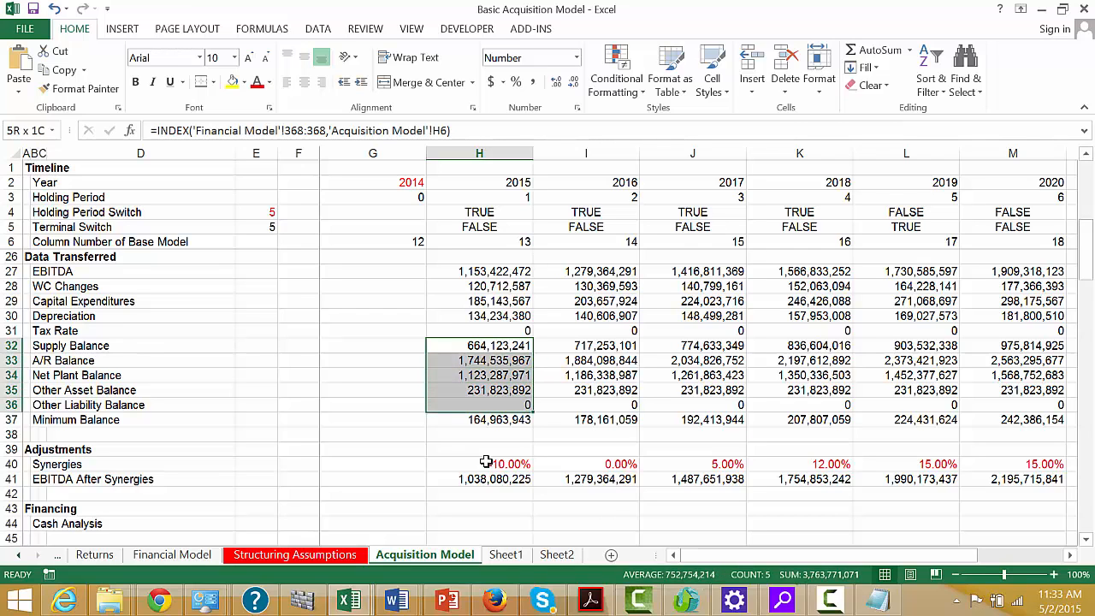
pyautogui.hotkey('ctrl', 'c')
pyautogui.press('Left')
pyautogui.hotkey('shift', 'Down')
pyautogui.hotkey('shift', 'Down')
pyautogui.hotkey('shift', 'Down')
pyautogui.hotkey('shift', 'Down')
pyautogui.hotkey('shift', 'Down')
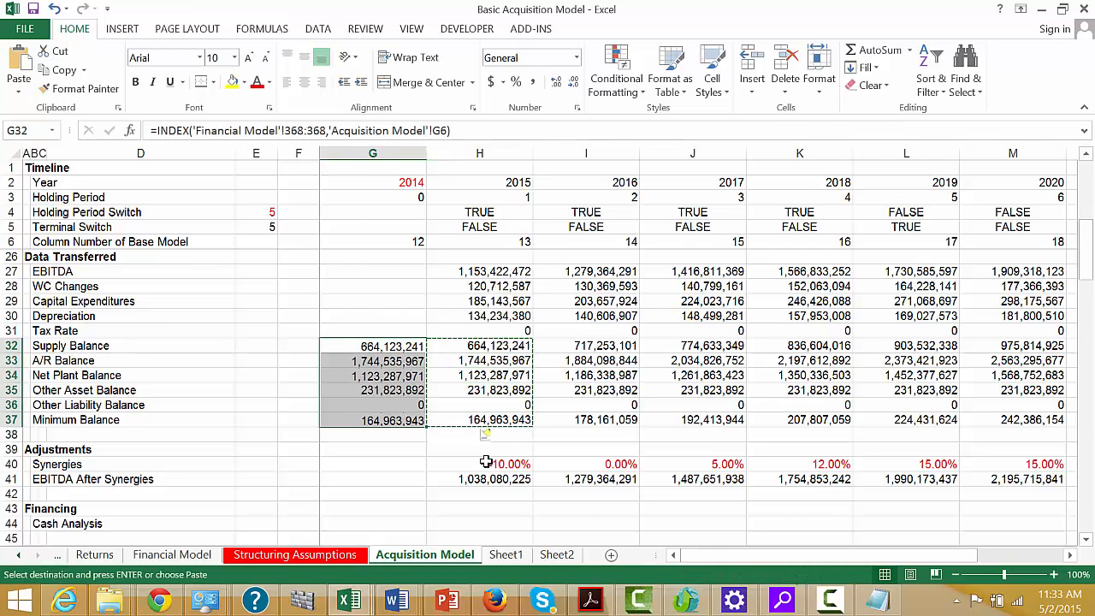
pyautogui.hotkey('ctrl', 'v')
pyautogui.press('Down')
pyautogui.press('Down')
pyautogui.press('pagedown')
pyautogui.press('pagedown')
pyautogui.press('pagedown')
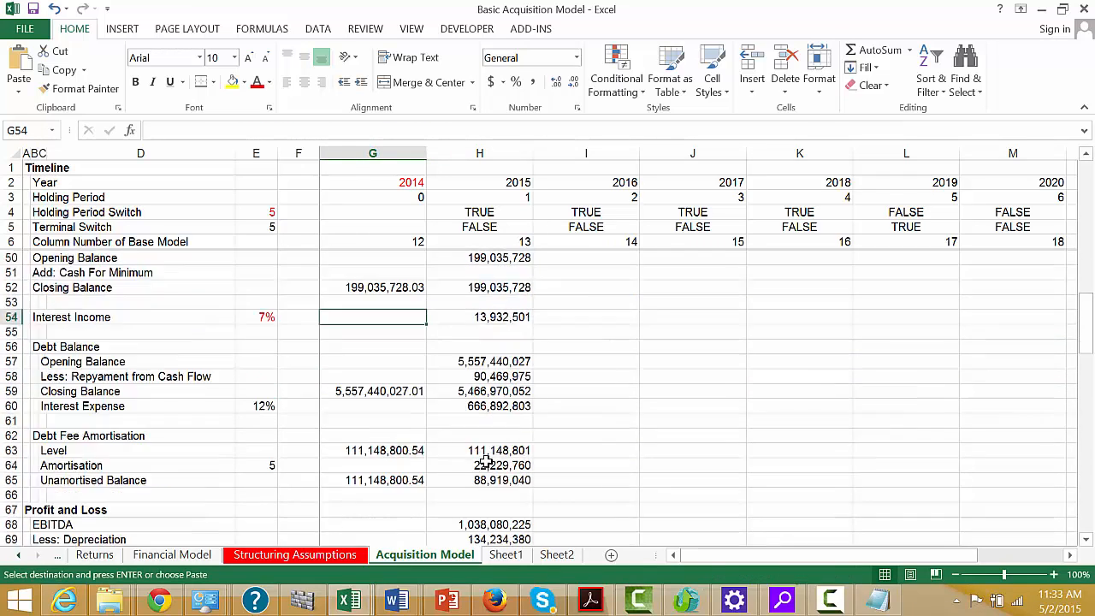
# - Format the 2014 Supplies value in G104 as a number with thousands separators and two decimals
pyautogui.press('Down')
pyautogui.press('Down')
pyautogui.press('Down')
pyautogui.press('Down')
pyautogui.press('Down')
pyautogui.press('Down')
pyautogui.press('Down')
pyautogui.press('Down')
pyautogui.press('Down')
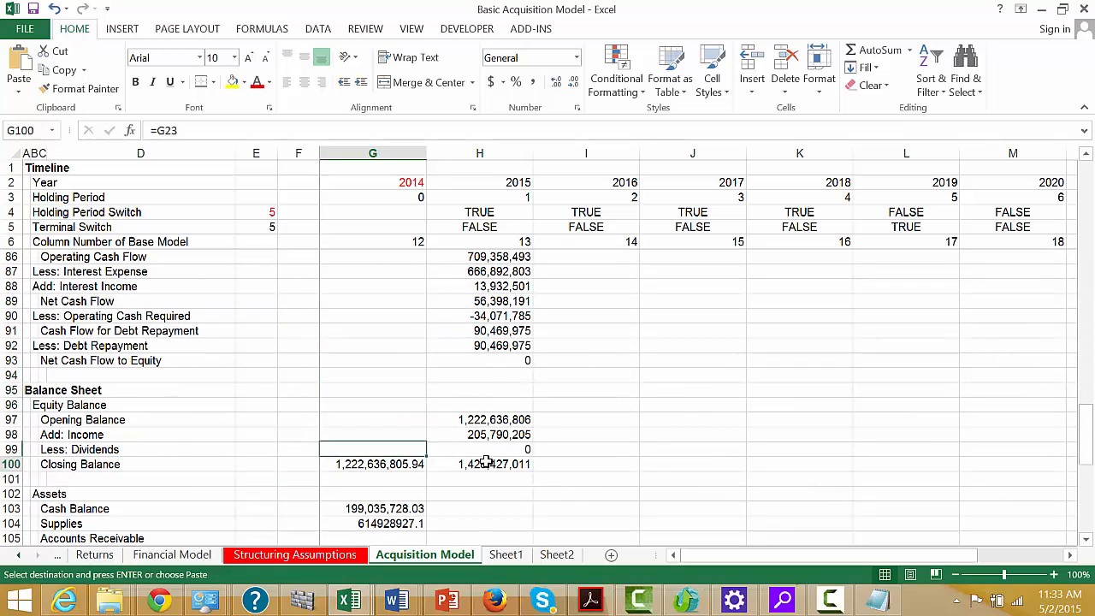
pyautogui.press('Return')
# - Link the 2014 Accounts Receivable cell G105 under Assets to the 2014 A/R Balance in Data Transferred, G33
pyautogui.press('Down')
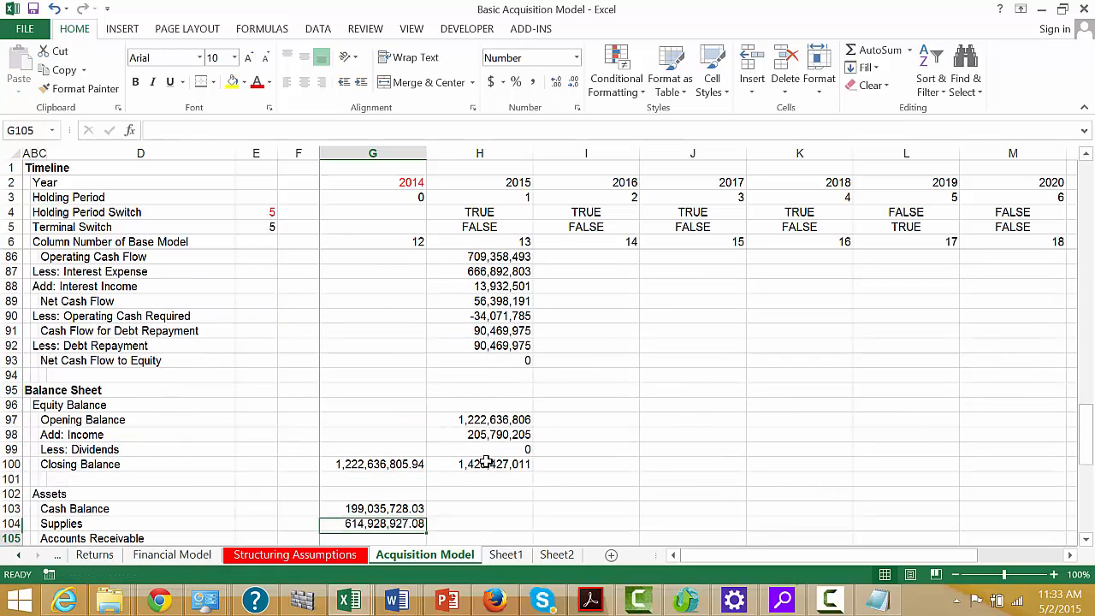
pyautogui.write('=')
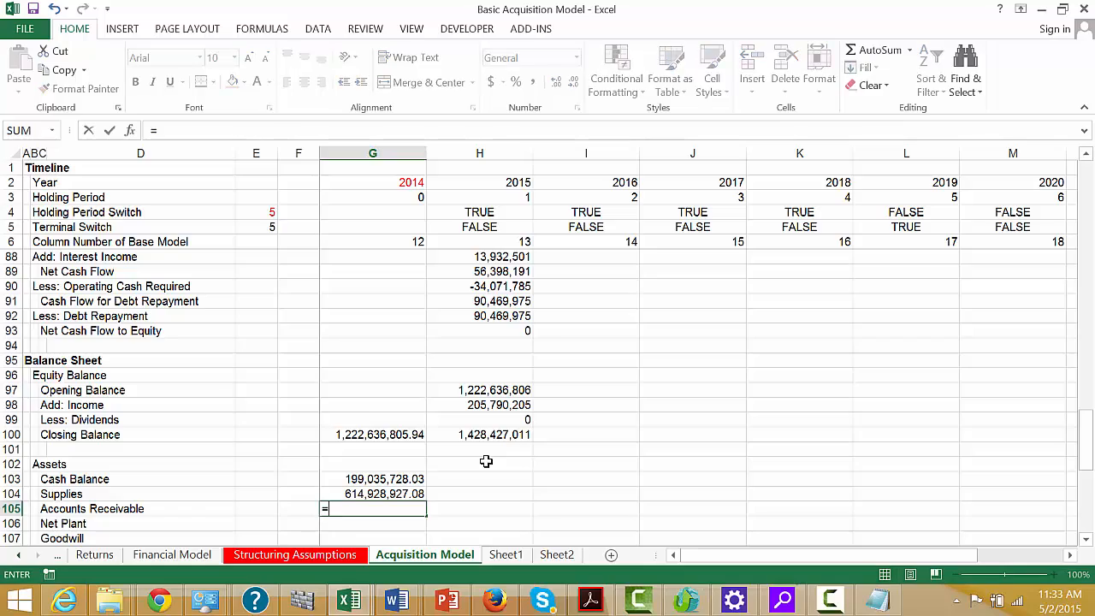
pyautogui.press('pageup')
pyautogui.press('pageup')
pyautogui.press('pageup')
pyautogui.press('pageup')
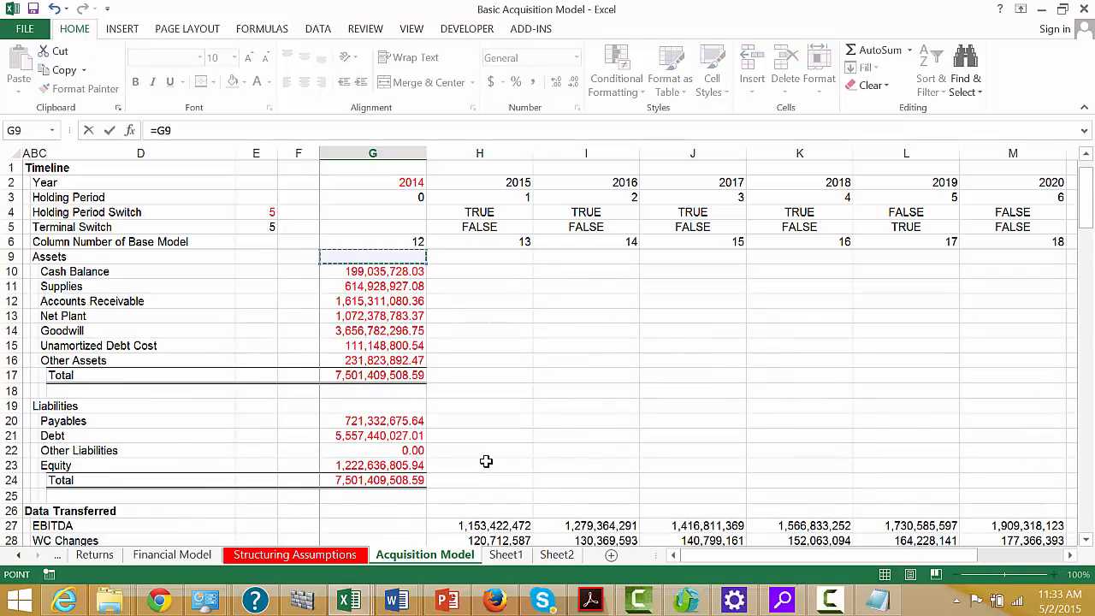
pyautogui.press('Down')
pyautogui.press('Down')
pyautogui.press('Down')
pyautogui.press('Down')
pyautogui.press('Down')
pyautogui.press('Down')
pyautogui.press('Down')
pyautogui.press('Down')
pyautogui.press('Down')
pyautogui.press('Down')
pyautogui.press('Down')
pyautogui.press('Down')
pyautogui.press('Down')
pyautogui.press('Down')
pyautogui.press('Down')
pyautogui.press('Down')
pyautogui.press('Down')
pyautogui.press('Down')
pyautogui.press('Down')
pyautogui.press('Down')
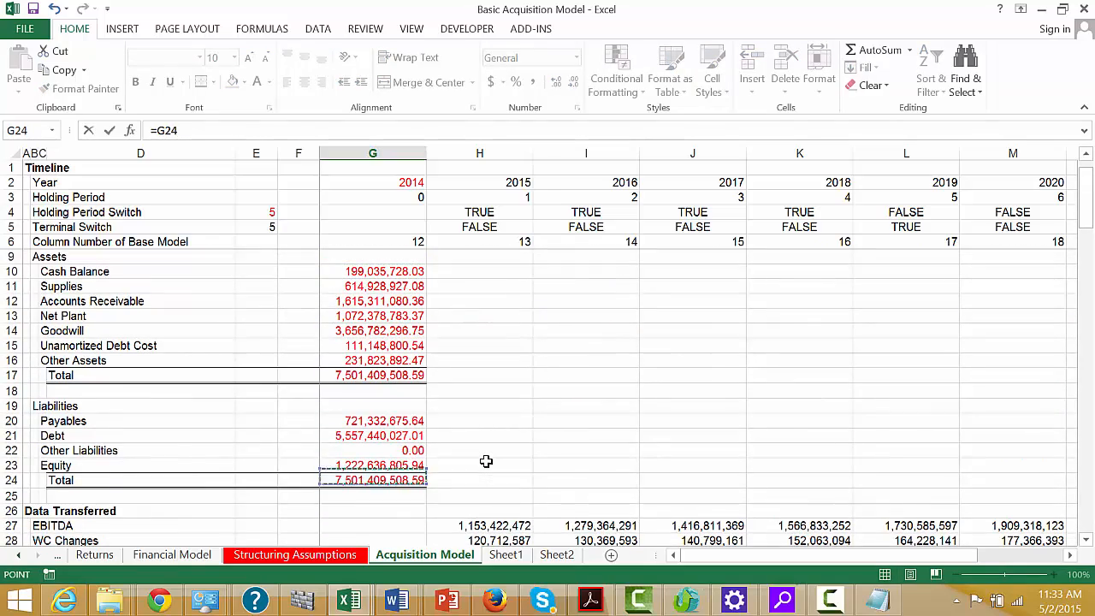
pyautogui.press('Down')
pyautogui.press('Down')
pyautogui.press('Down')
pyautogui.press('Down')
pyautogui.press('Down')
pyautogui.press('Down')
pyautogui.press('Down')
pyautogui.press('Up')
pyautogui.press('Up')
pyautogui.press('Up')
pyautogui.press('Up')
pyautogui.press('Up')
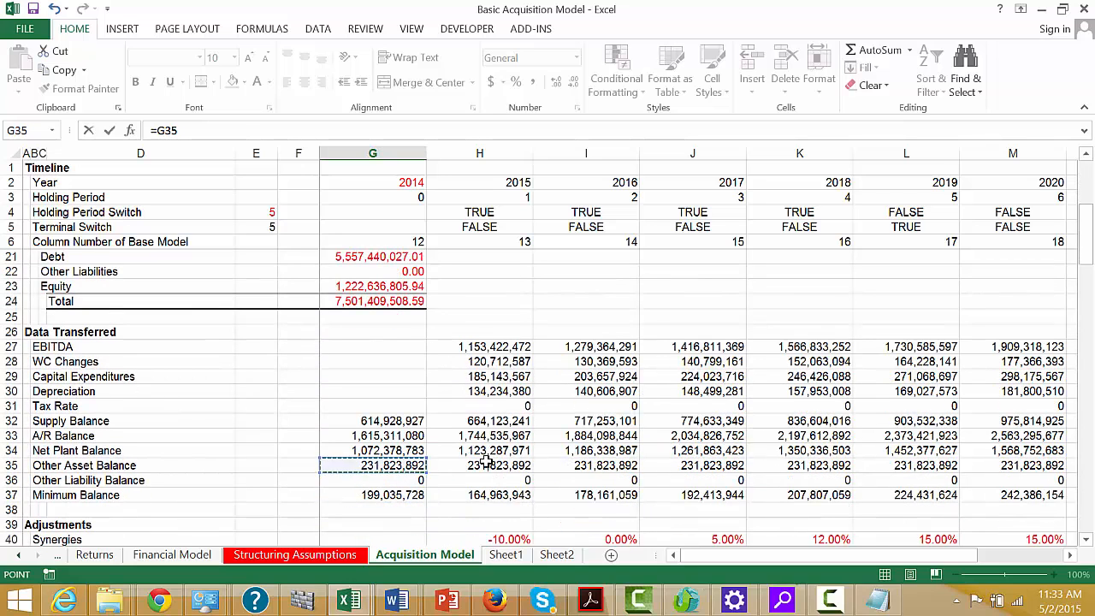
pyautogui.press('Up')
pyautogui.press('Left')
pyautogui.press('Left')
pyautogui.press('Right')
pyautogui.press('Right')
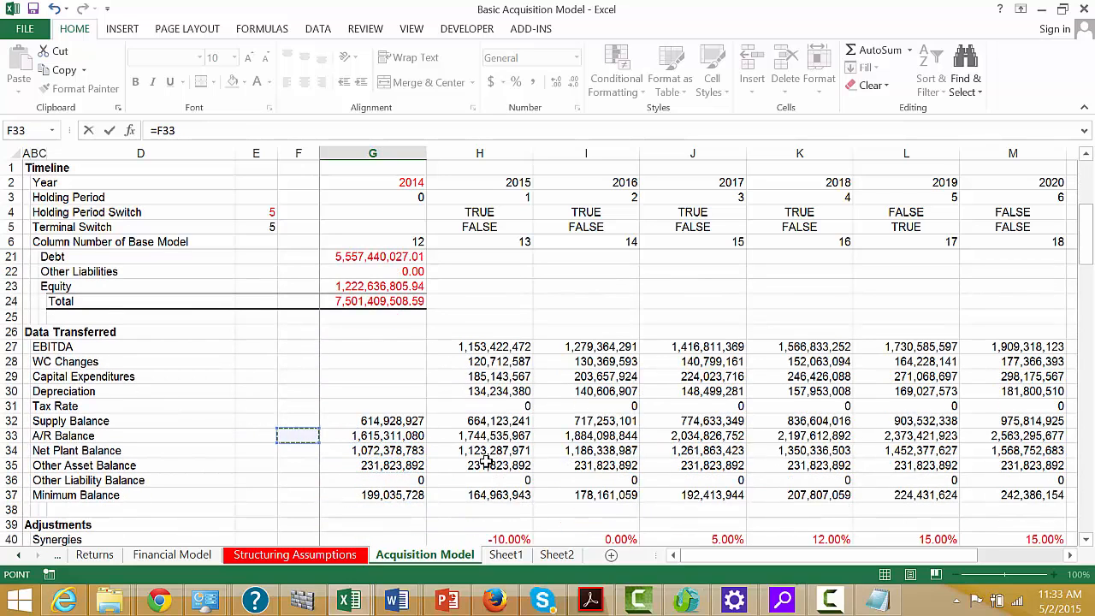
pyautogui.press('Return')
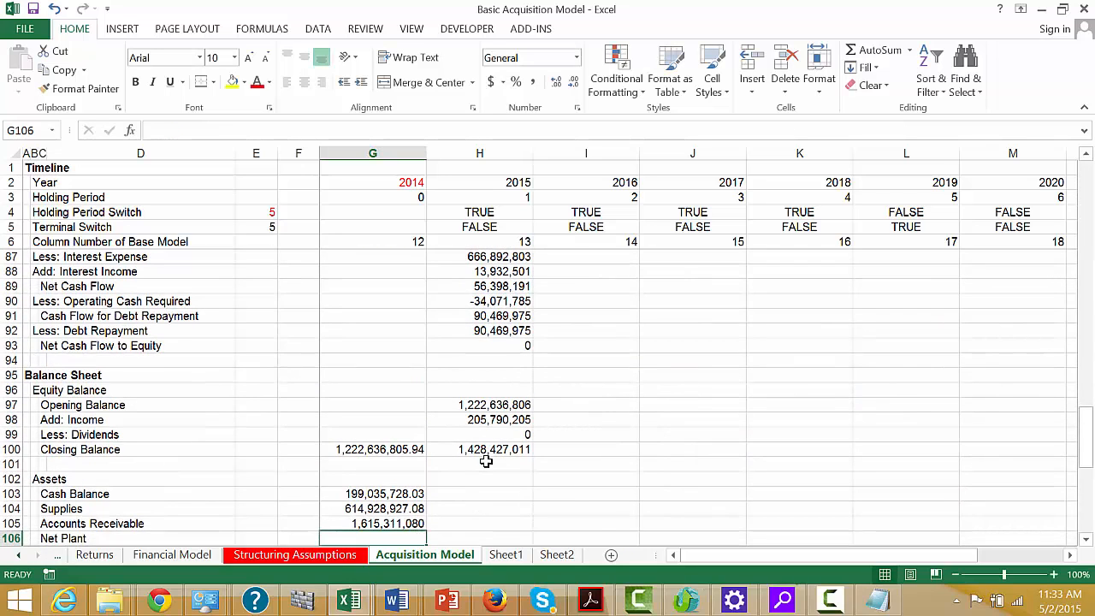
# - Link the 2014 Net Plant cell G106 under Assets to the 2014 Net Plant Balance in Data Transferred, G34
pyautogui.write('=')
pyautogui.press('Up')
pyautogui.press('Up')
pyautogui.press('Up')
pyautogui.press('Up')
pyautogui.press('Up')
pyautogui.press('Up')
pyautogui.press('Up')
pyautogui.press('Up')
pyautogui.press('Up')
pyautogui.press('Up')
pyautogui.press('Up')
pyautogui.press('Up')
pyautogui.press('Up')
pyautogui.press('Up')
pyautogui.press('Up')
pyautogui.press('Up')
pyautogui.press('Up')
pyautogui.press('Up')
pyautogui.press('Up')
pyautogui.press('Up')
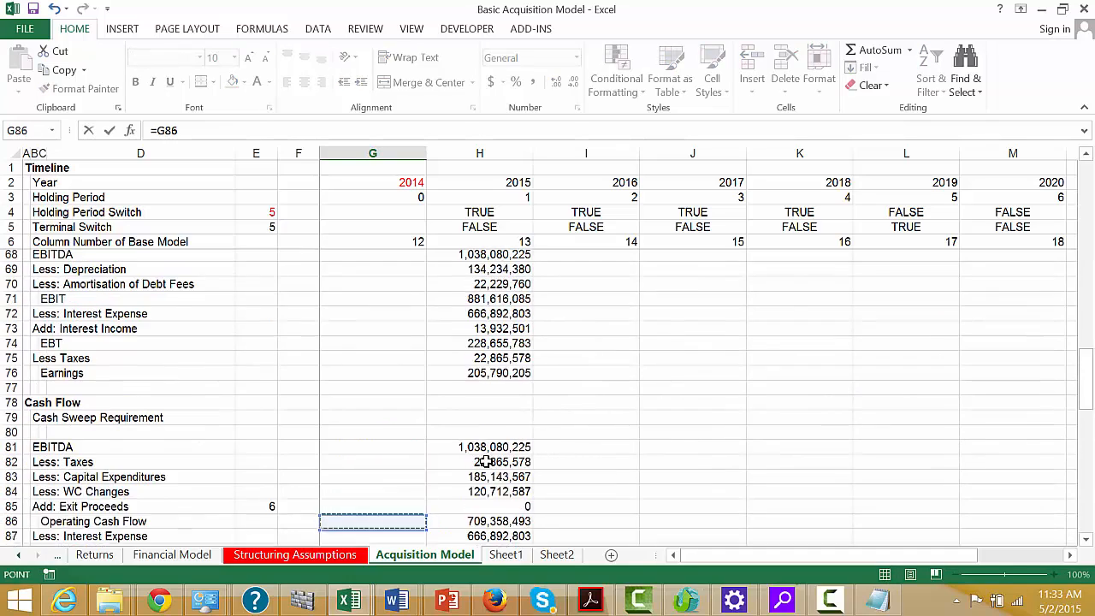
pyautogui.press('Down')
pyautogui.press('Down')
pyautogui.press('Down')
pyautogui.press('Down')
pyautogui.press('Down')
pyautogui.press('Down')
pyautogui.press('Down')
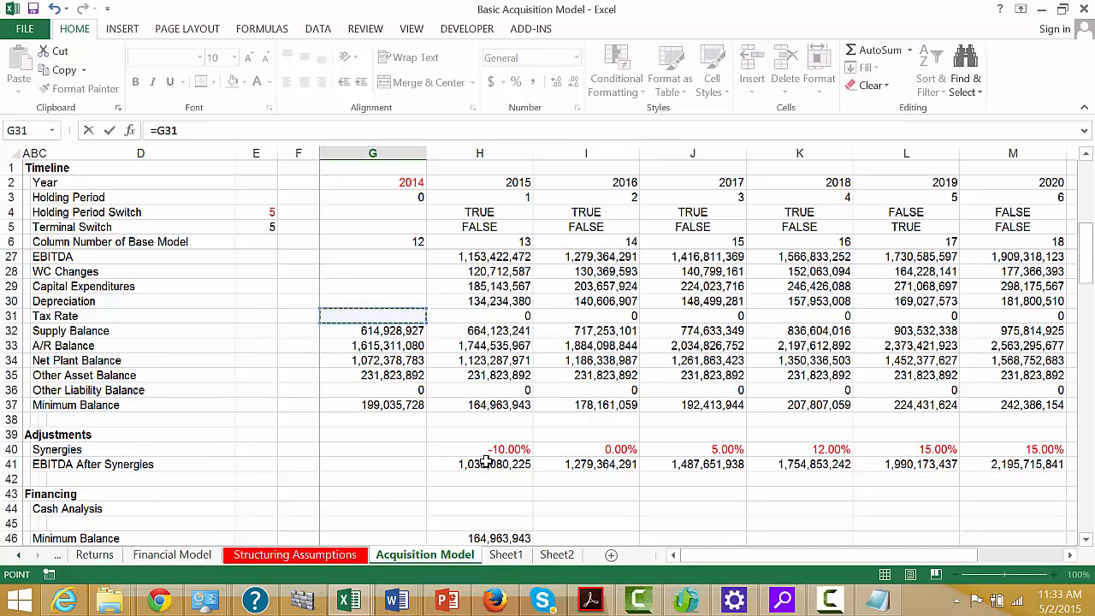
pyautogui.press('Return')
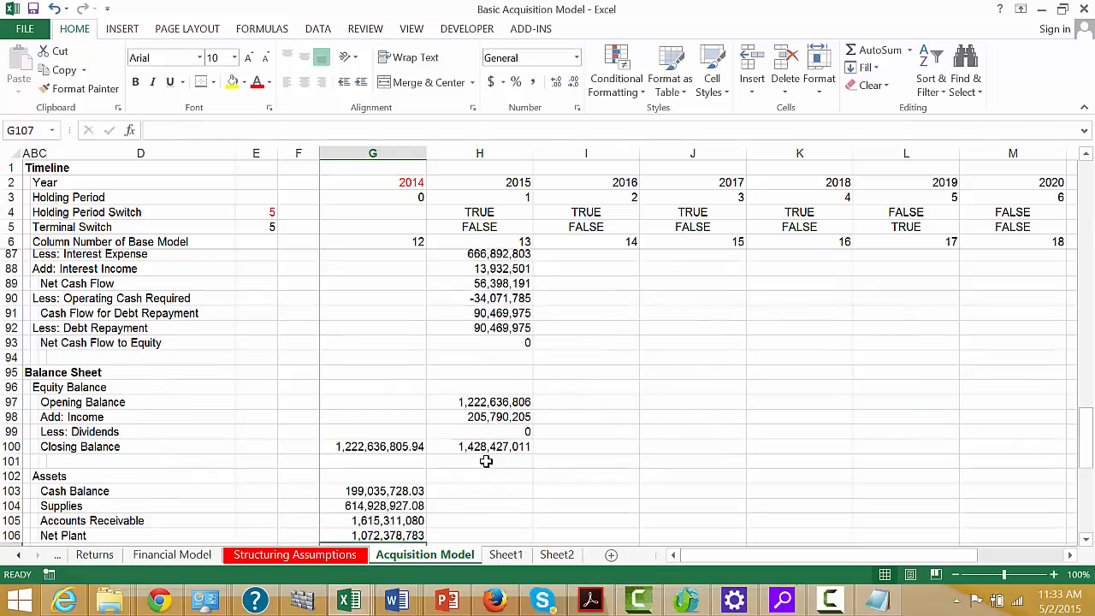
# - Link the 2014 Goodwill cell G107 to the opening balance sheet's Goodwill with the absolute reference =$G$14
pyautogui.write('=')
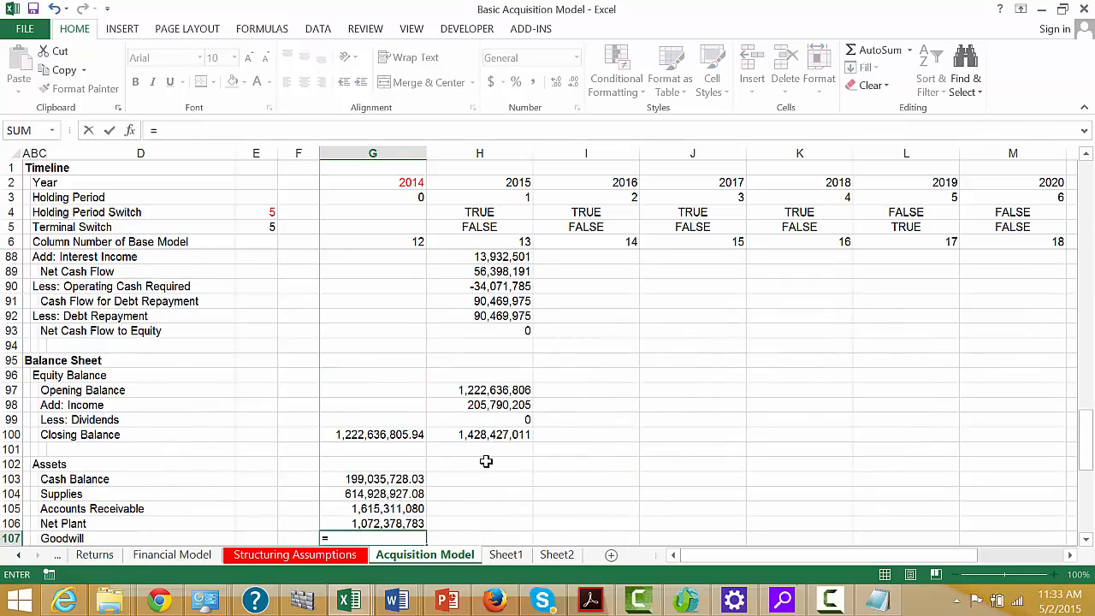
pyautogui.press('Up')
pyautogui.press('Up')
pyautogui.press('Up')
pyautogui.press('Up')
pyautogui.press('Up')
pyautogui.press('Up')
pyautogui.press('Up')
pyautogui.press('Up')
pyautogui.press('Up')
pyautogui.press('Up')
pyautogui.press('Up')
pyautogui.press('Up')
pyautogui.press('Up')
pyautogui.press('Up')
pyautogui.press('Up')
pyautogui.press('Up')
pyautogui.press('Up')
pyautogui.press('Up')
pyautogui.press('Up')
pyautogui.press('Up')
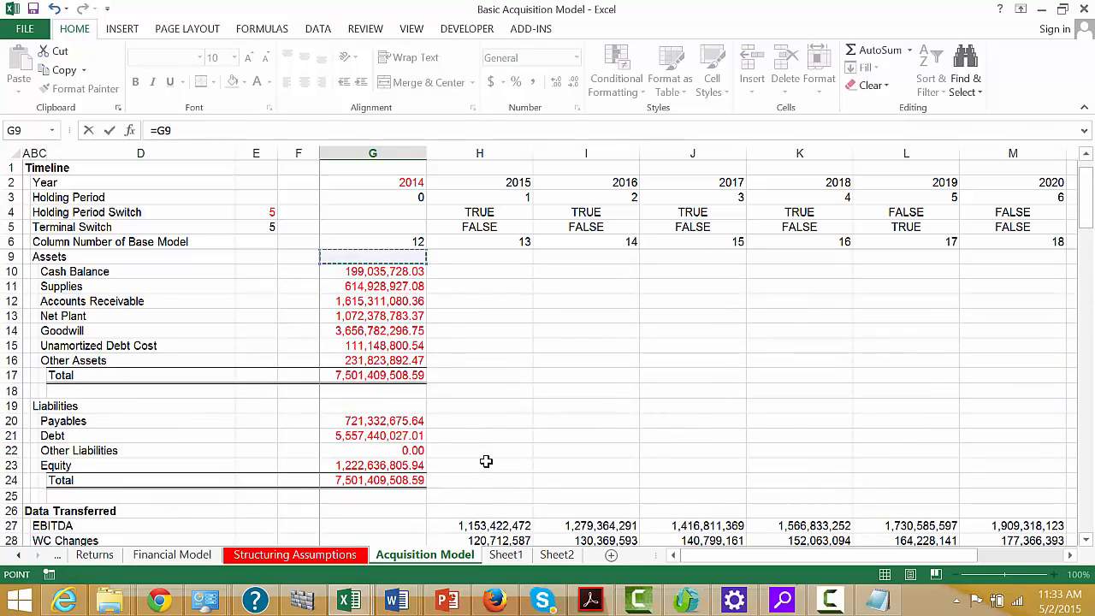
pyautogui.press('Down')
pyautogui.press('Down')
pyautogui.press('Down')
pyautogui.press('Down')
pyautogui.press('Down')
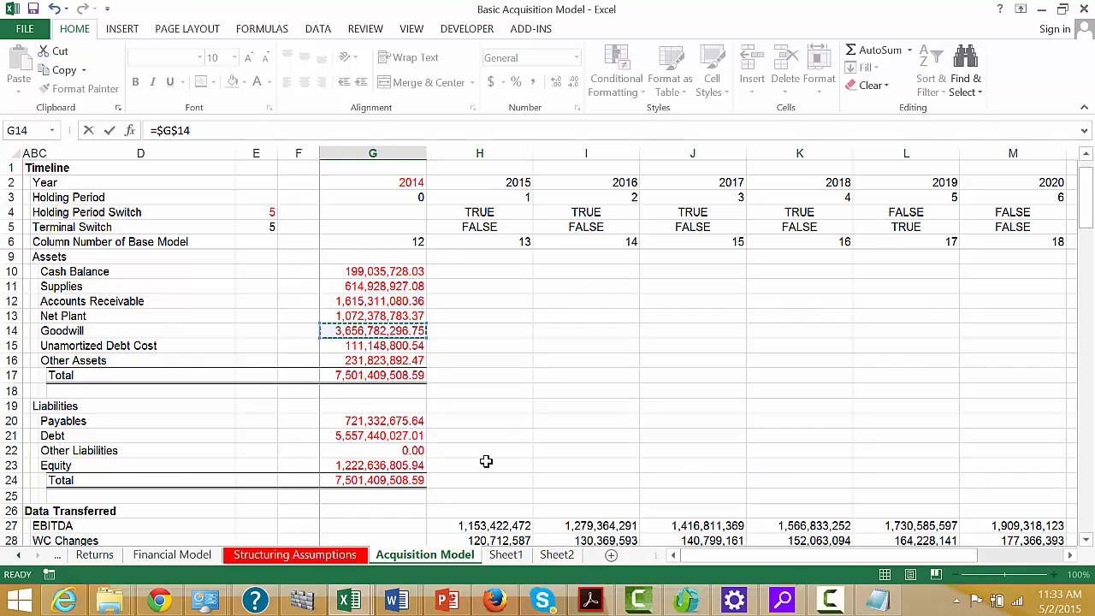
pyautogui.press('Return')
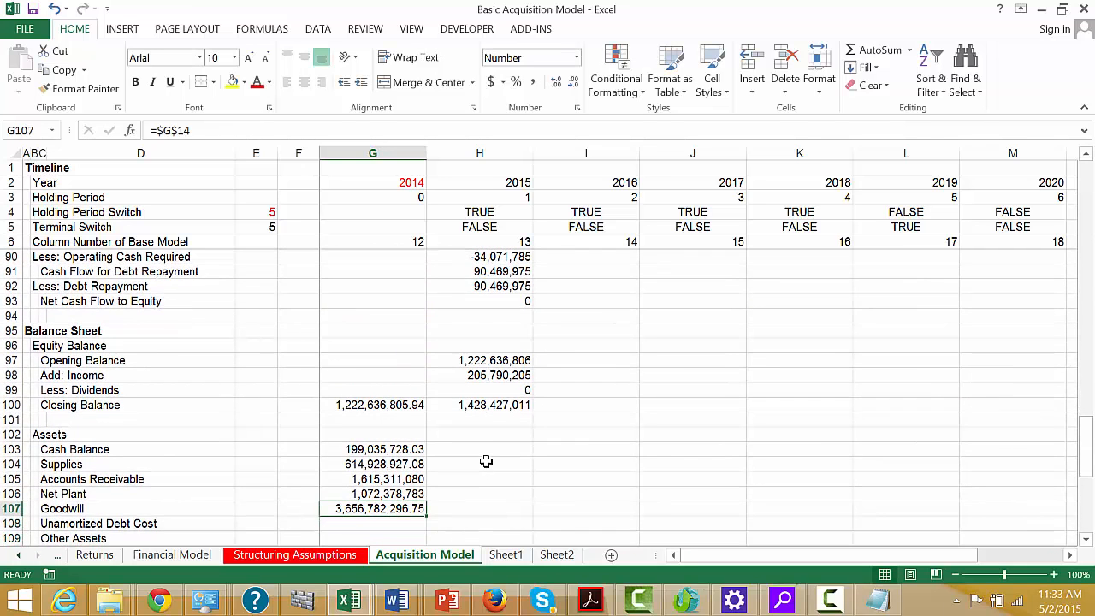
# - Link the 2014 Unamortized Debt Cost cell G108 under Assets to the Unamortised Balance in Debt Fee Amortisation, G65
pyautogui.press('Down')
pyautogui.write('=')
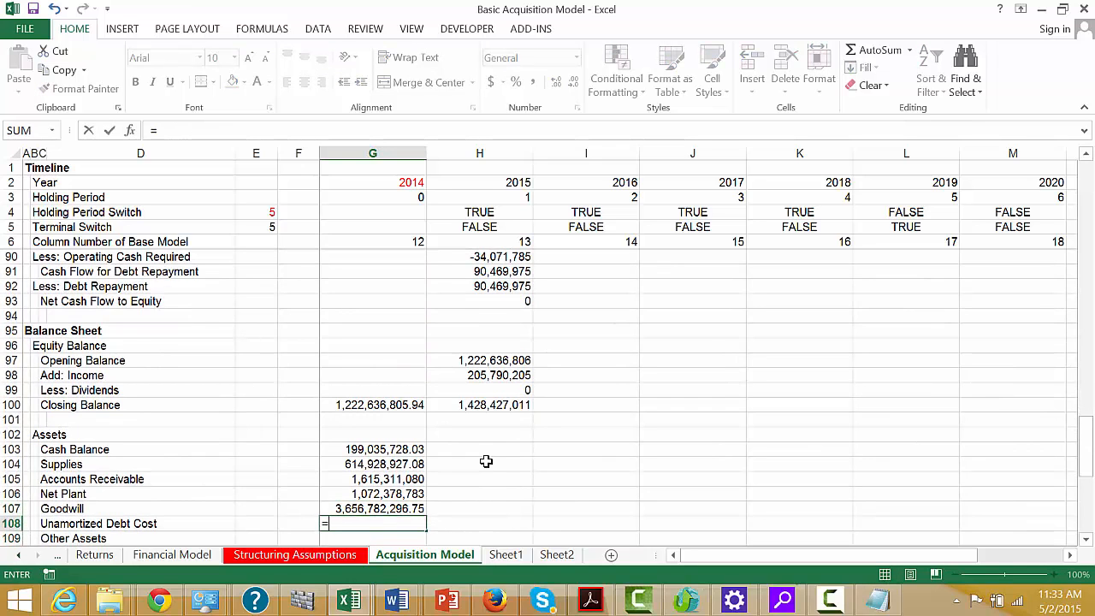
pyautogui.press('Up')
pyautogui.press('Up')
pyautogui.press('Up')
pyautogui.press('Up')
pyautogui.press('Up')
pyautogui.press('Up')
pyautogui.press('Up')
pyautogui.press('Up')
pyautogui.press('Up')
pyautogui.press('Up')
pyautogui.press('Up')
pyautogui.press('Up')
pyautogui.press('Up')
pyautogui.press('Up')
pyautogui.press('Up')
pyautogui.press('Up')
pyautogui.press('Up')
pyautogui.press('Up')
pyautogui.press('Up')
pyautogui.press('Up')
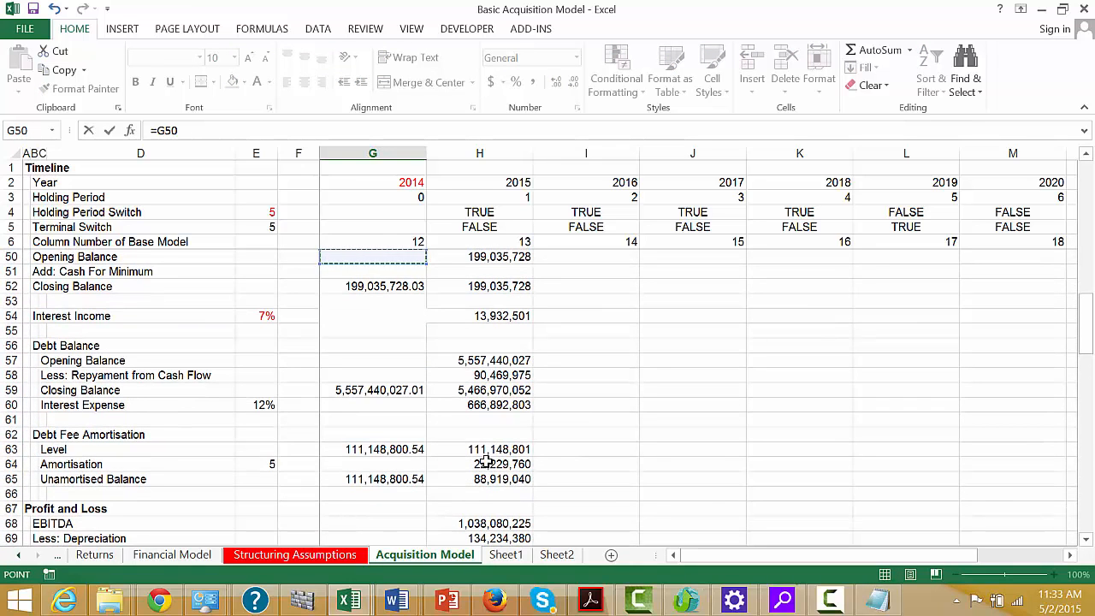
pyautogui.press('Up')
pyautogui.press('Up')
pyautogui.press('Up')
pyautogui.press('Up')
pyautogui.press('Up')
pyautogui.press('Up')
pyautogui.press('Up')
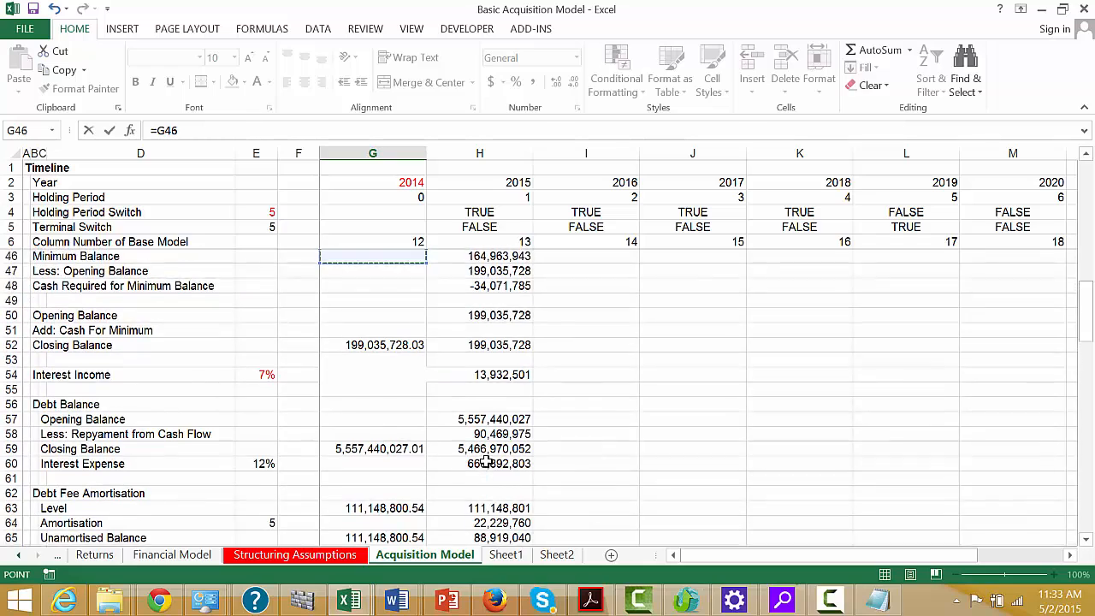
pyautogui.press('Down')
pyautogui.press('Down')
pyautogui.press('Down')
pyautogui.press('Down')
pyautogui.press('Down')
pyautogui.press('Down')
pyautogui.press('Down')
pyautogui.press('Down')
pyautogui.press('Down')
pyautogui.press('Down')
pyautogui.press('Down')
pyautogui.press('Down')
pyautogui.press('Down')
pyautogui.press('Down')
pyautogui.press('Down')
pyautogui.press('Down')
pyautogui.press('Down')
pyautogui.press('Down')
pyautogui.press('Down')
pyautogui.press('Down')
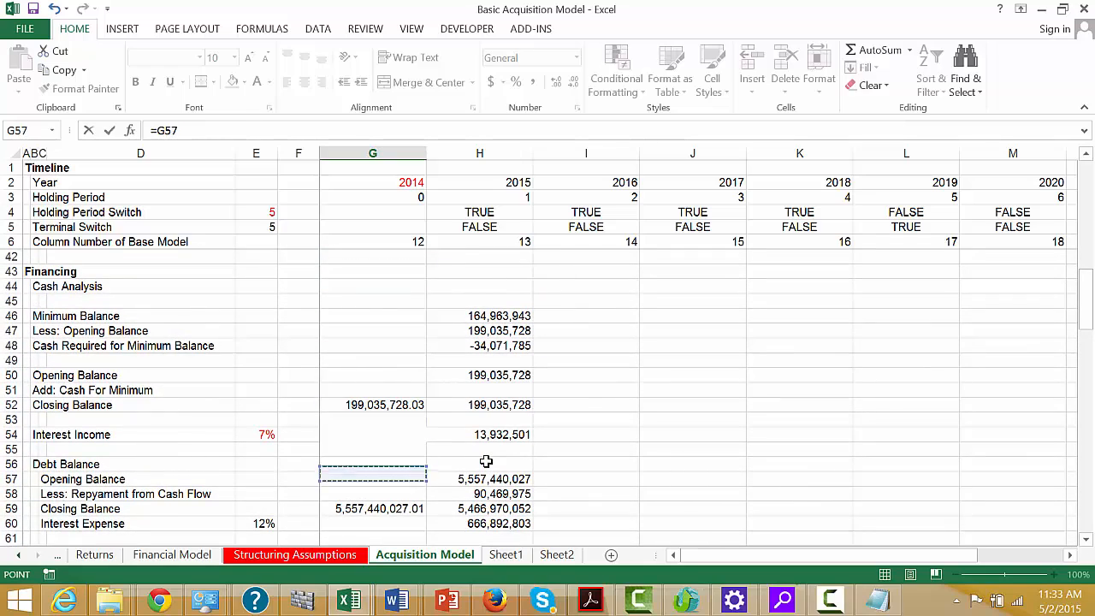
pyautogui.press('Down')
pyautogui.press('Down')
pyautogui.press('Down')
pyautogui.press('Up')
pyautogui.press('Up')
pyautogui.press('Up')
pyautogui.press('Up')
pyautogui.press('Up')
pyautogui.press('Up')
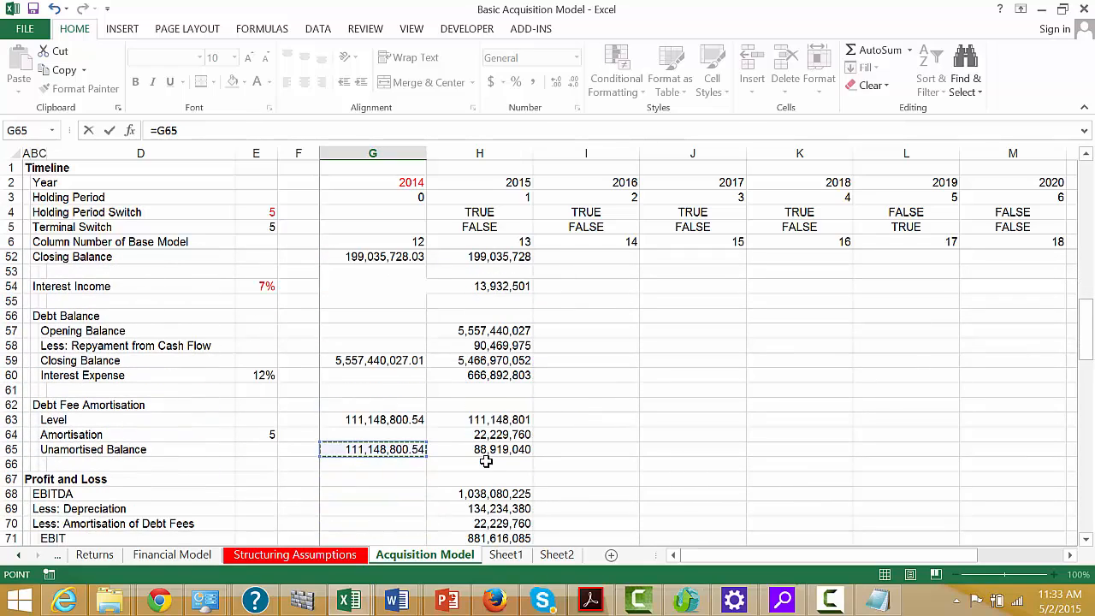
pyautogui.press('Return')
# - Link the 2014 Other Assets cell G109 to the 2014 Other Asset Balance in Data Transferred, G35
pyautogui.write('=')
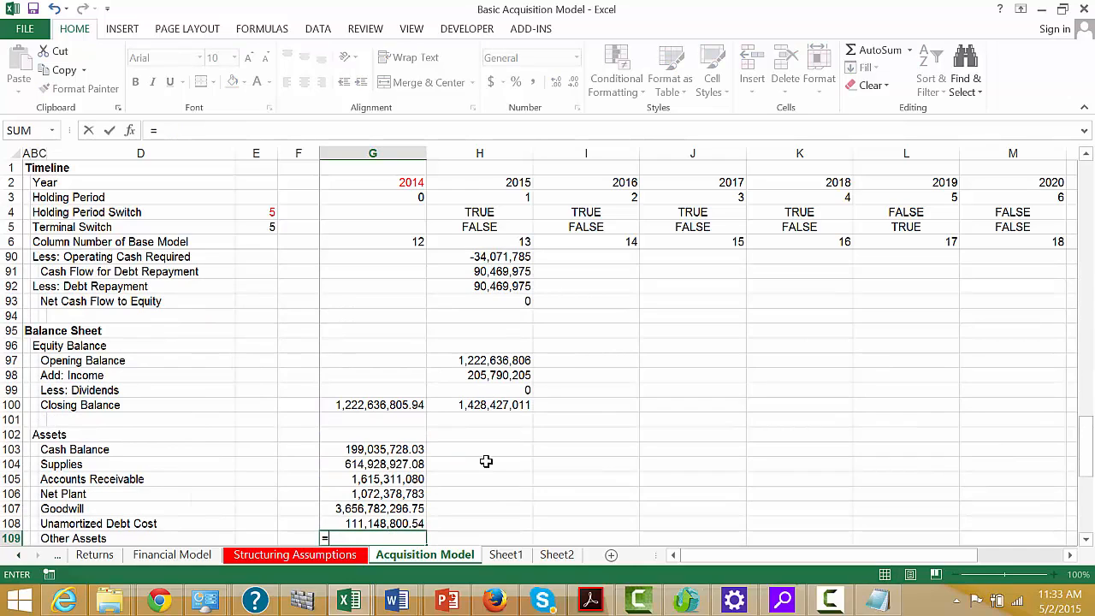
pyautogui.press('Up')
pyautogui.press('Up')
pyautogui.press('Up')
pyautogui.press('Up')
pyautogui.press('Up')
pyautogui.press('Up')
pyautogui.press('Up')
pyautogui.press('Up')
pyautogui.press('Up')
pyautogui.press('Up')
pyautogui.press('Up')
pyautogui.press('Up')
pyautogui.press('Up')
pyautogui.press('Up')
pyautogui.press('Up')
pyautogui.press('Up')
pyautogui.press('Up')
pyautogui.press('Up')
pyautogui.press('Up')
pyautogui.press('Up')
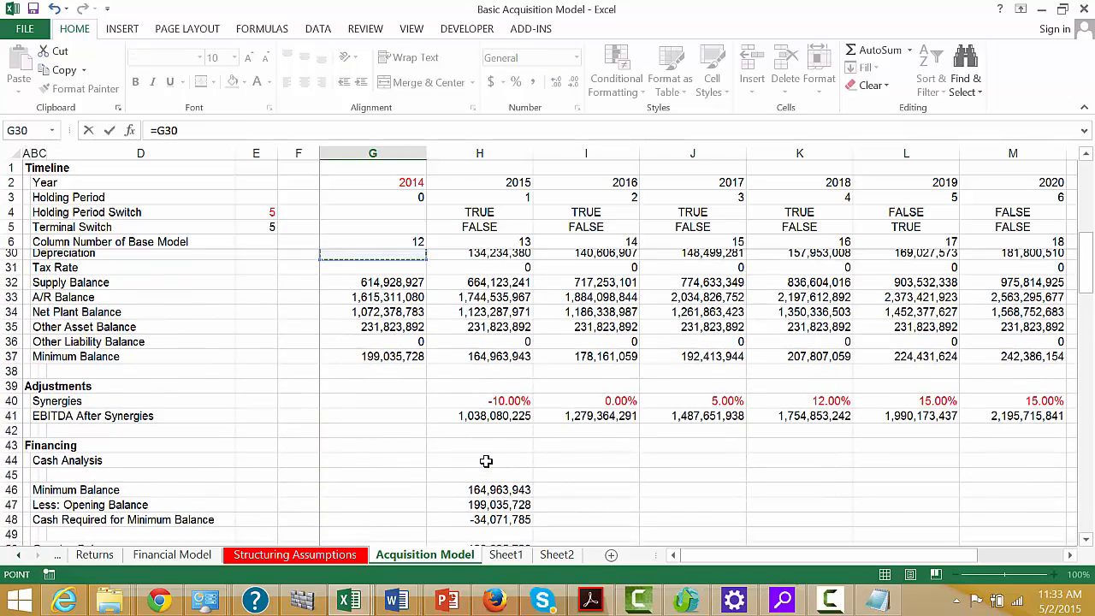
pyautogui.press('Down')
pyautogui.press('Down')
pyautogui.press('Down')
pyautogui.press('Down')
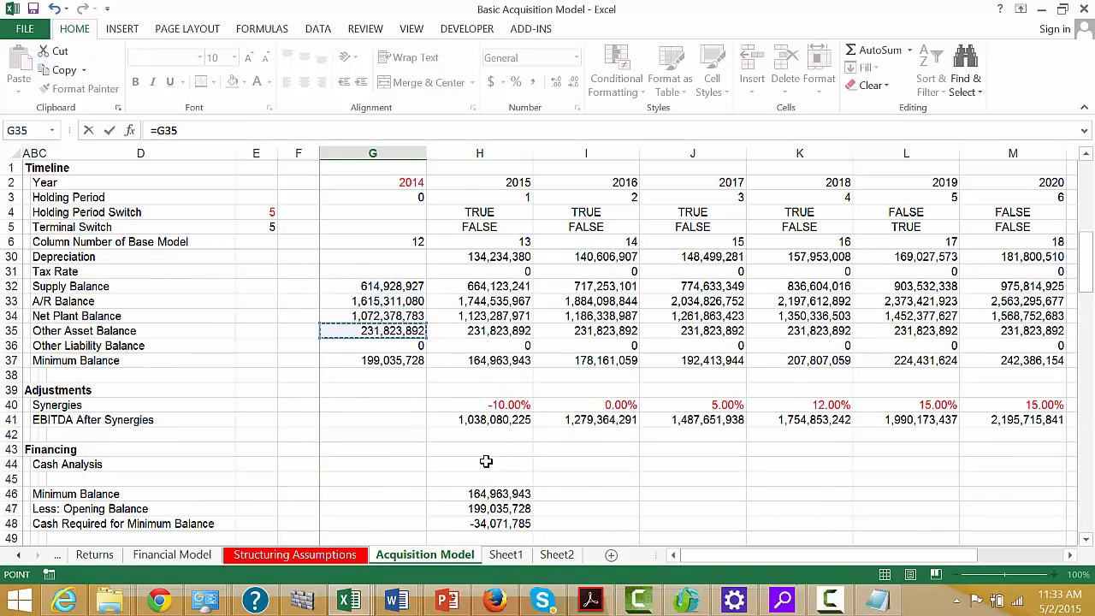
pyautogui.press('Return')
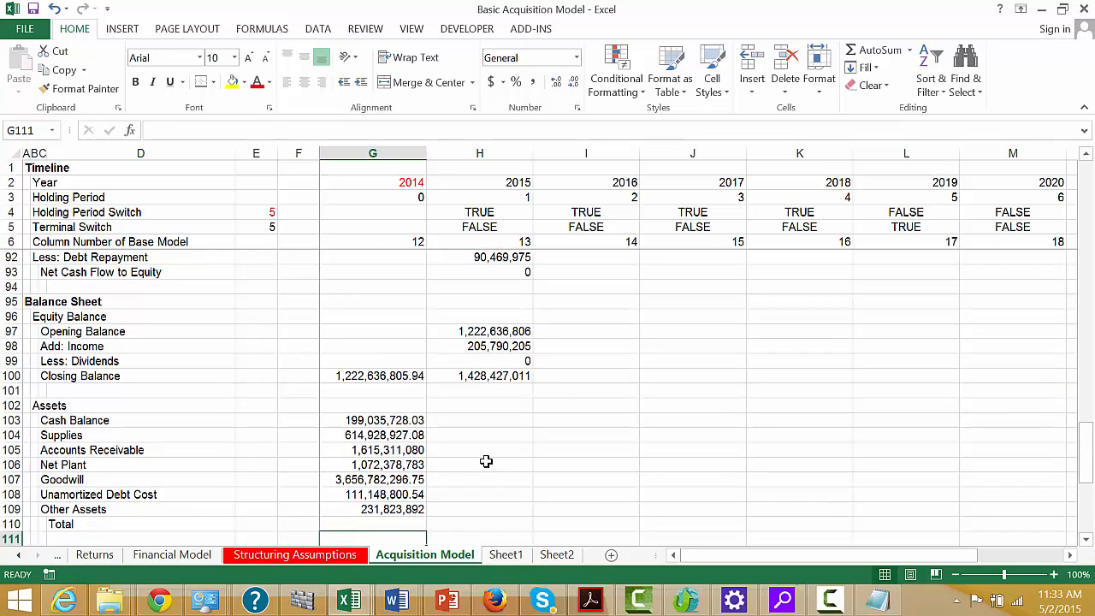
# - Total the 2014 assets in G110 with the formula =SUM(G103:G109)
pyautogui.hotkey('alt', '=')
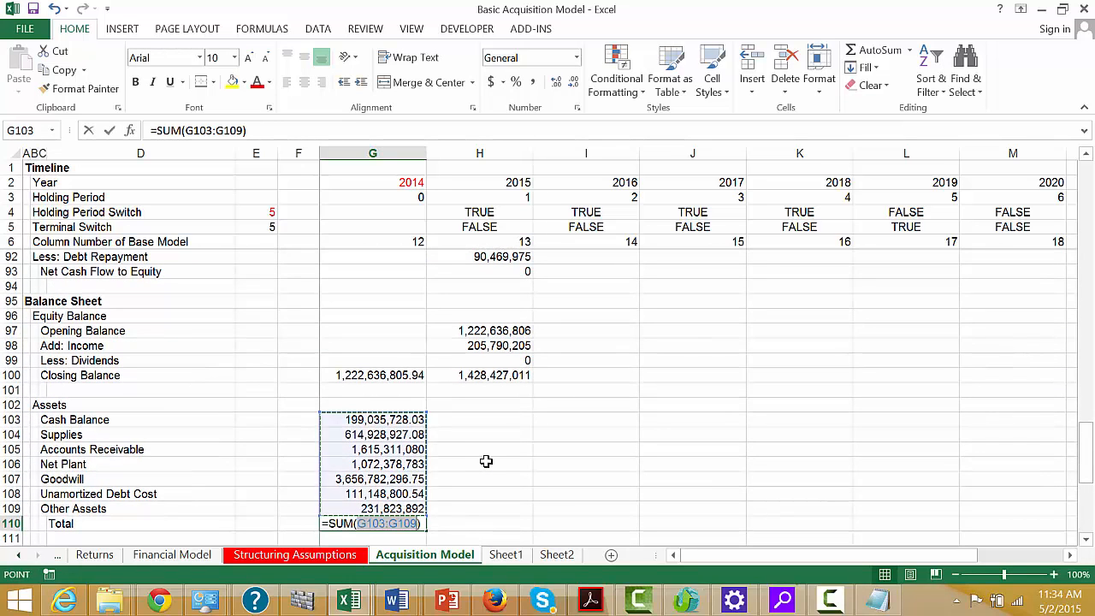
pyautogui.press('Return')
# - Format the 2014 asset values G103:G110 with thousands separators and no decimals, and fill them right into the 2015 column H
pyautogui.press('Up')
pyautogui.press('Up')
pyautogui.press('Up')
pyautogui.press('Up')
pyautogui.press('Up')
pyautogui.press('Up')
pyautogui.press('Up')
pyautogui.press('Up')
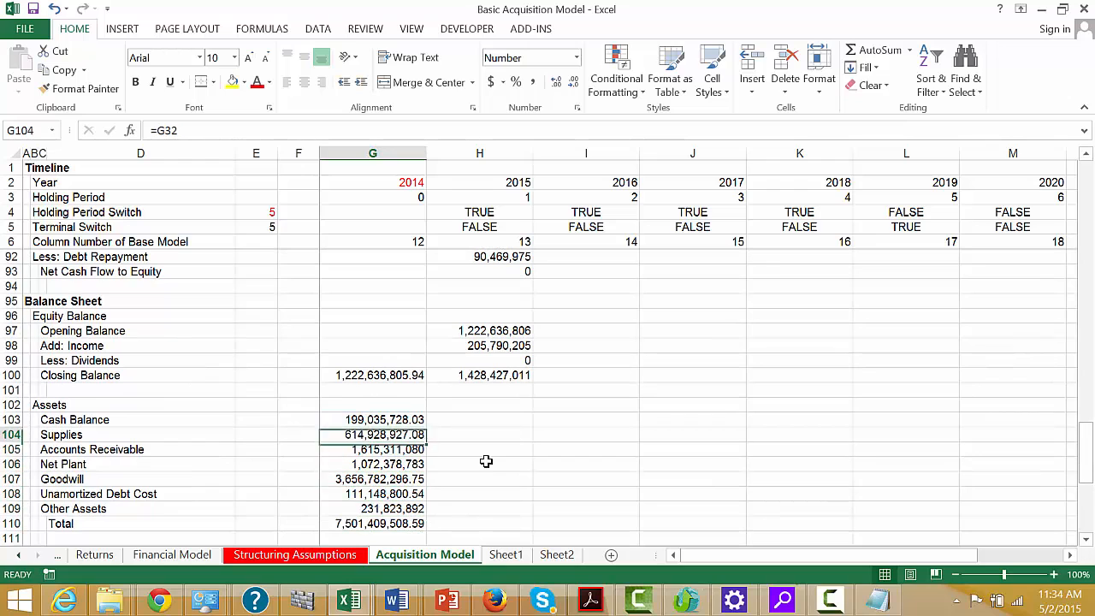
pyautogui.hotkey('shift', 'Down')
pyautogui.hotkey('shift', 'Down')
pyautogui.hotkey('shift', 'Down')
pyautogui.hotkey('shift', 'Down')
pyautogui.hotkey('shift', 'Down')
pyautogui.hotkey('shift', 'Down')
pyautogui.hotkey('shift', 'Down')
pyautogui.hotkey('shift', 'Down')
pyautogui.hotkey('shift', 'Up')
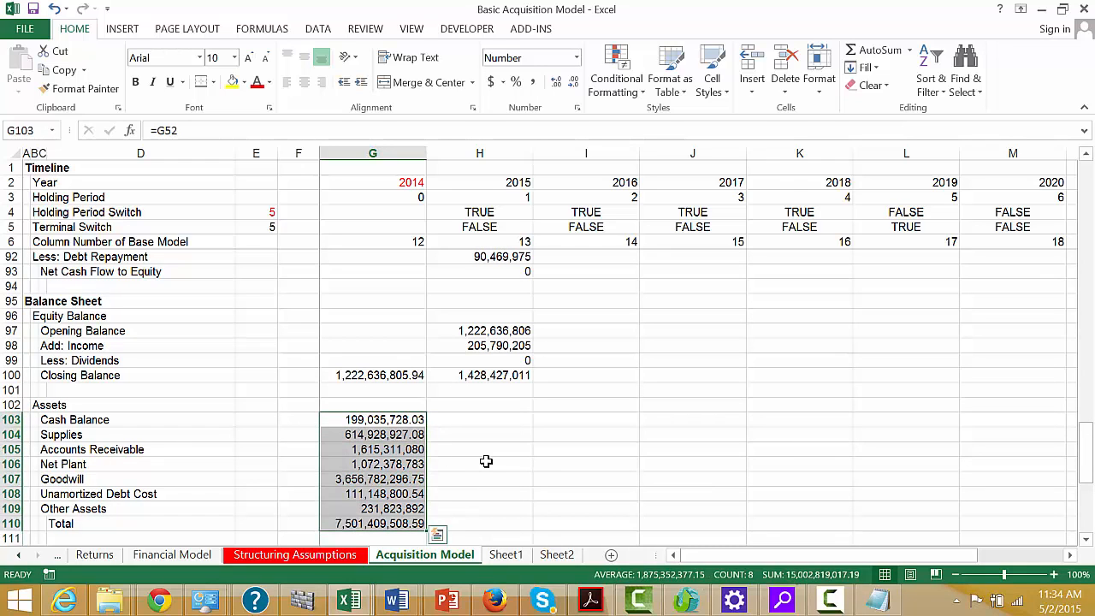
pyautogui.hotkey('ctrl', 'shift', '1')
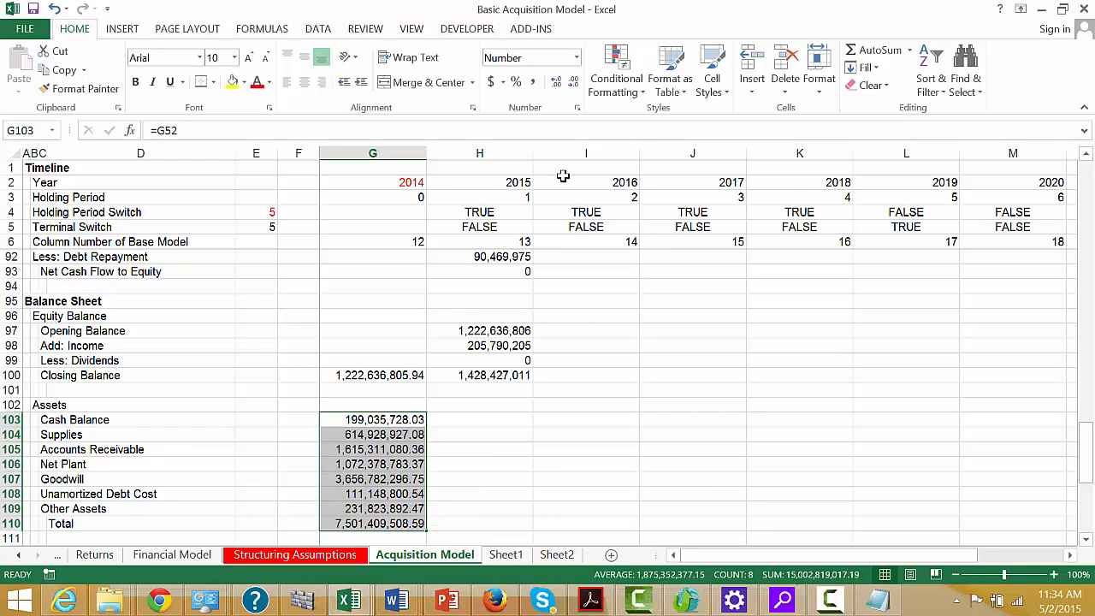
pyautogui.click(577, 86)
pyautogui.click(577, 86)
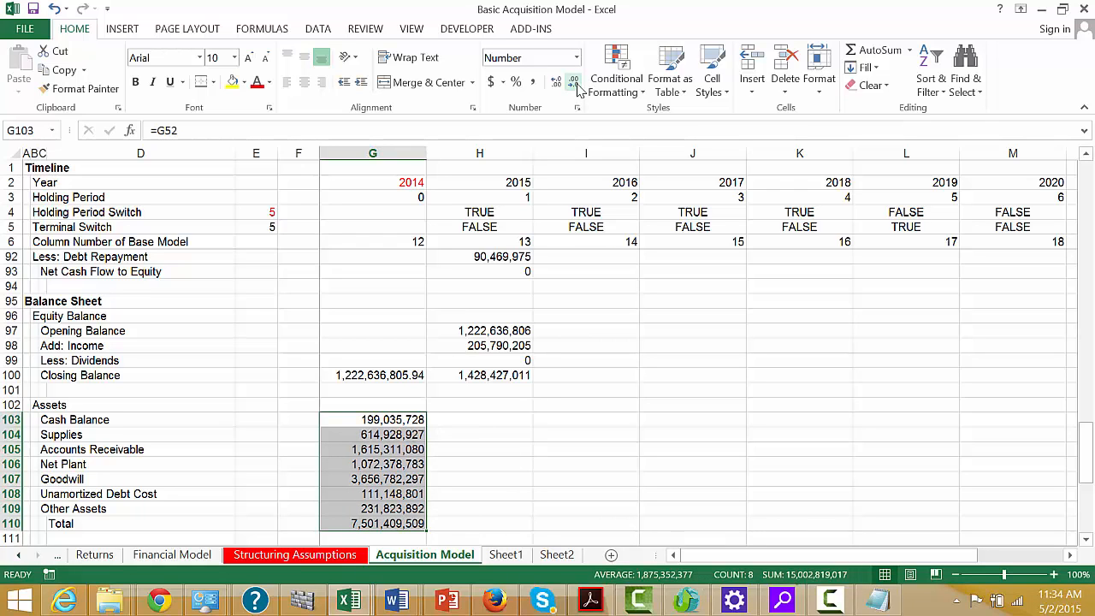
pyautogui.hotkey('shift', 'Right')
pyautogui.hotkey('ctrl', 'r')
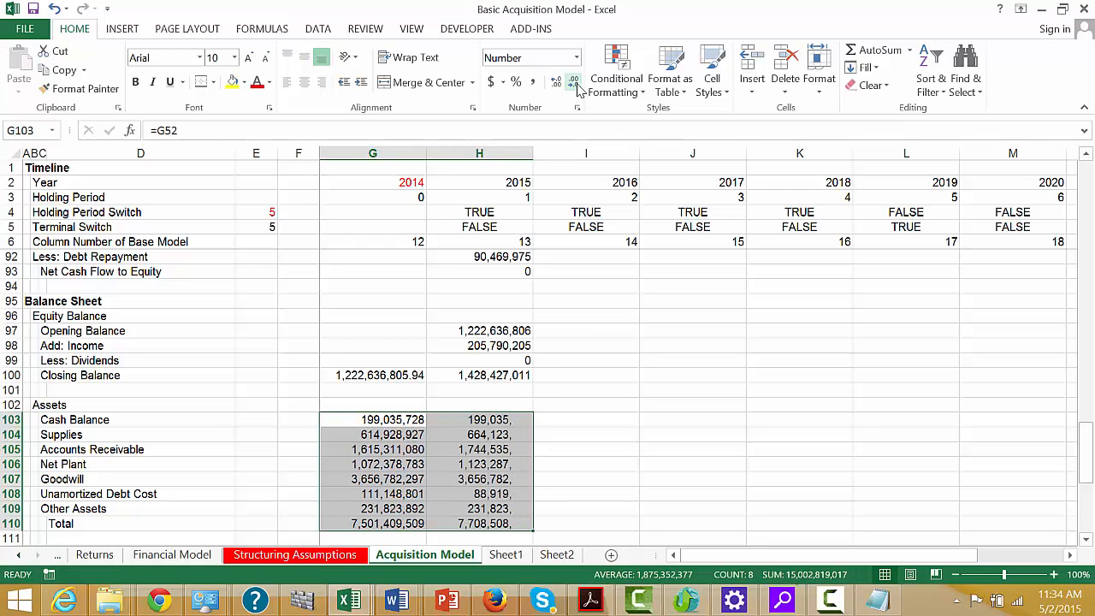
# - Start a formula in the 2014 Payables cell G113 under Liabilities that references a 2014 cell higher up in column G
pyautogui.press('Down')
pyautogui.press('Down')
pyautogui.press('Down')
pyautogui.press('Down')
pyautogui.press('Down')
pyautogui.press('Down')
pyautogui.press('Down')
pyautogui.press('Down')
pyautogui.press('Down')
pyautogui.press('Down')
pyautogui.press('Down')
pyautogui.press('Down')
pyautogui.press('Down')
pyautogui.press('Down')
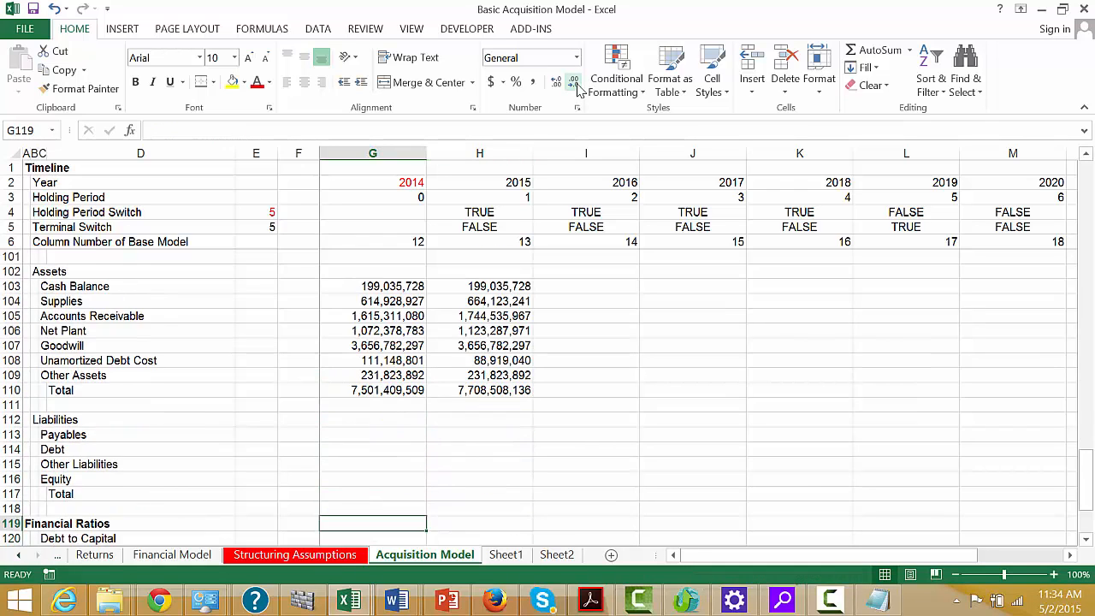
pyautogui.press('Up')
pyautogui.press('Up')
pyautogui.press('Up')
pyautogui.press('Up')
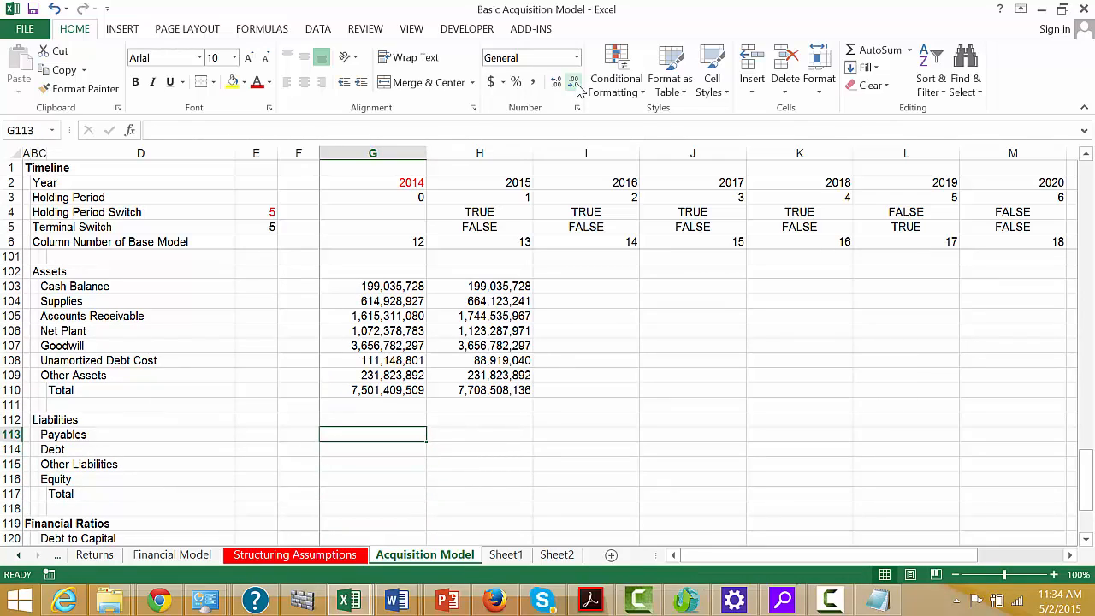
pyautogui.write('=')
pyautogui.press('Up')
pyautogui.press('Up')
pyautogui.press('Up')
pyautogui.press('Up')
pyautogui.press('Up')
pyautogui.press('Up')
pyautogui.press('Up')
pyautogui.press('Up')
pyautogui.press('Up')
pyautogui.press('Up')
pyautogui.press('Up')
pyautogui.press('Up')
pyautogui.press('Up')
pyautogui.press('Up')
pyautogui.press('Up')
pyautogui.press('Up')
pyautogui.press('Up')
pyautogui.press('Up')
pyautogui.press('Up')
pyautogui.press('Up')
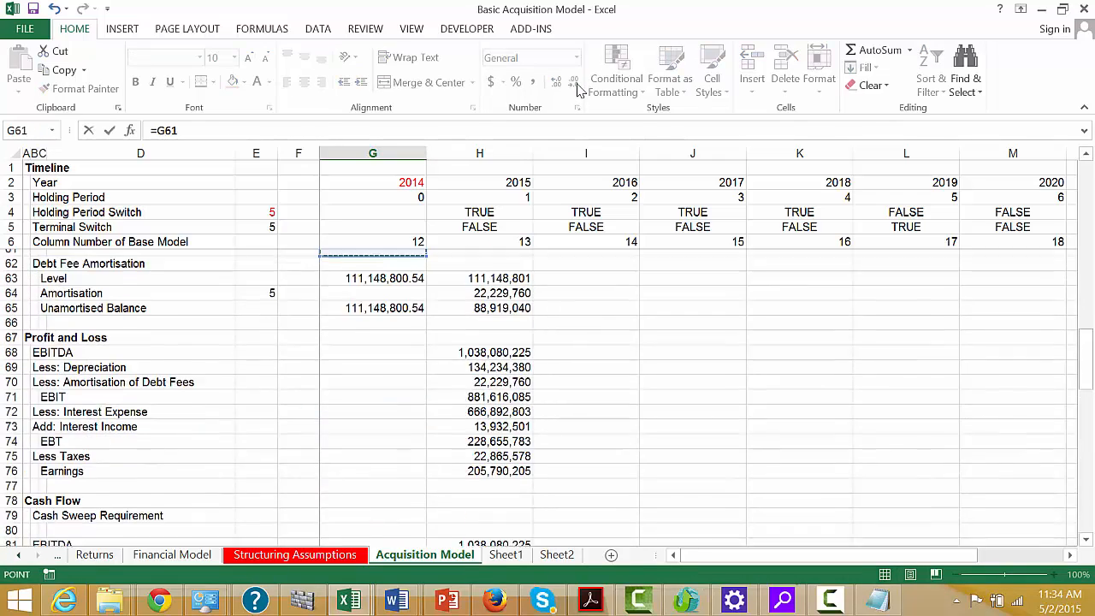
pyautogui.press('Up')
pyautogui.press('Up')
pyautogui.press('Up')
pyautogui.press('Up')
pyautogui.press('Up')
pyautogui.press('Up')
pyautogui.press('Up')
pyautogui.press('Up')
pyautogui.press('Up')
pyautogui.press('Up')
pyautogui.press('Up')
pyautogui.press('Up')
pyautogui.press('Up')
pyautogui.press('Up')
pyautogui.press('Up')
pyautogui.press('Up')
pyautogui.press('Up')
pyautogui.press('Up')
pyautogui.press('Up')
pyautogui.press('Down')
pyautogui.press('Down')
pyautogui.press('Down')
pyautogui.press('Down')
pyautogui.press('Down')
pyautogui.press('Down')
pyautogui.press('Down')
pyautogui.press('Down')
pyautogui.press('Down')
pyautogui.press('Down')
pyautogui.press('Down')
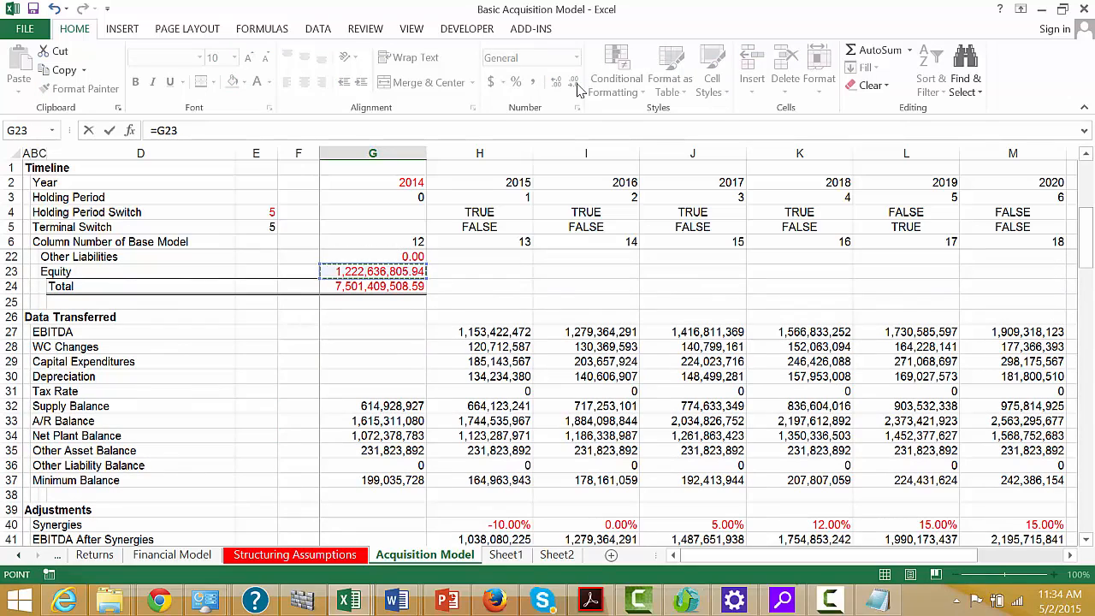
pyautogui.press('Down')
pyautogui.press('Down')
pyautogui.press('Down')
pyautogui.press('Down')
pyautogui.press('Down')
pyautogui.press('Up')
pyautogui.press('Up')
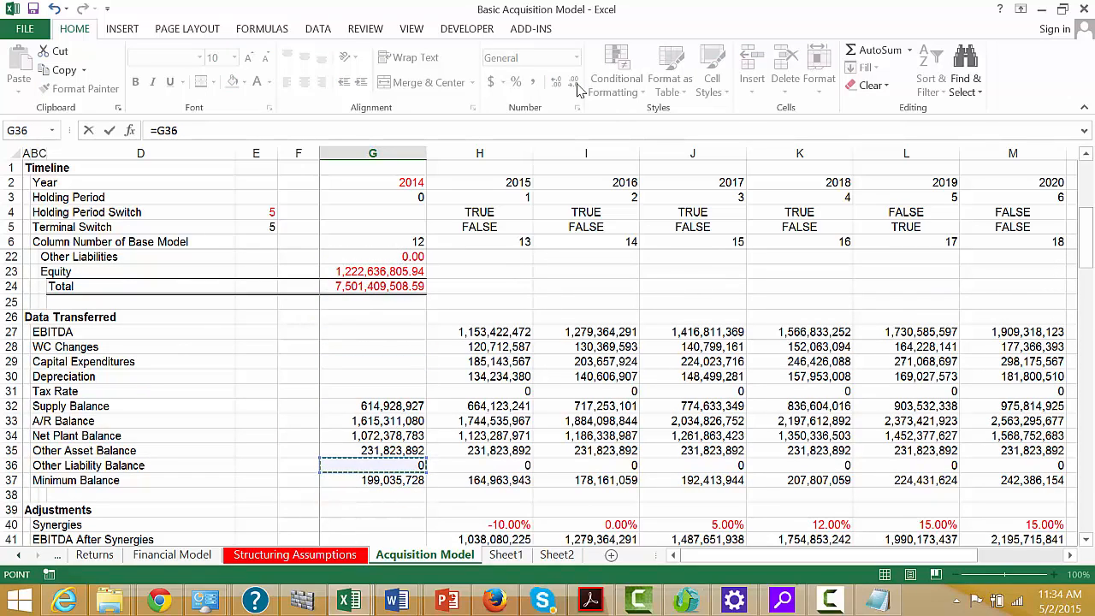
pyautogui.press('Up')
pyautogui.press('Up')
pyautogui.press('Up')
pyautogui.press('Down')
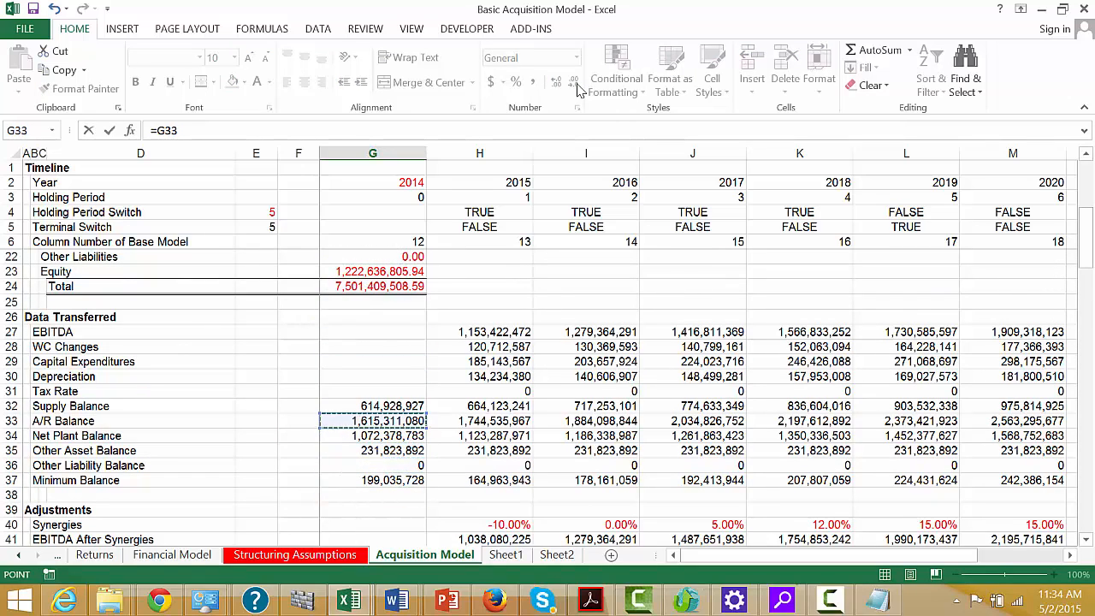
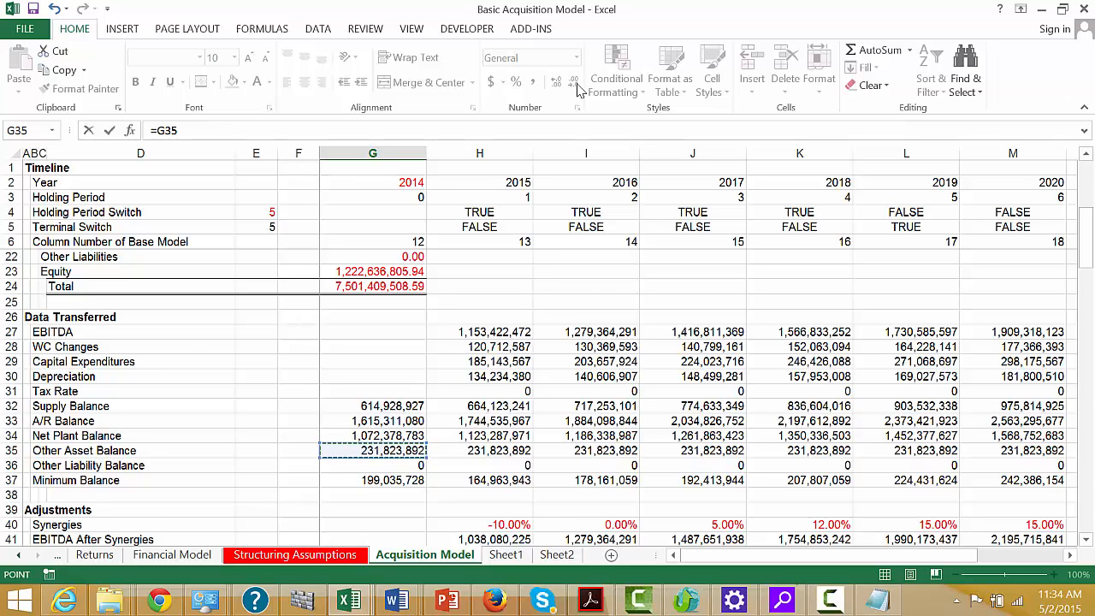
pyautogui.press('Return')
pyautogui.press('Return')
pyautogui.press('Return')
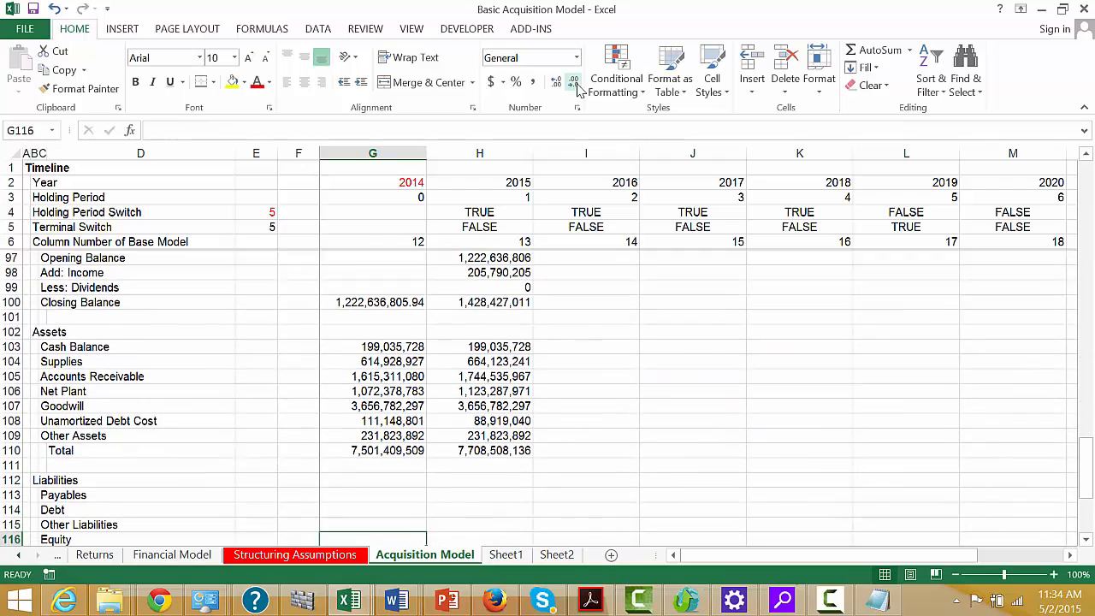
# - Link the 2014 Debt cell G114 under Liabilities to the debt Closing Balance in G59 with a cell-reference formula
pyautogui.write('=')
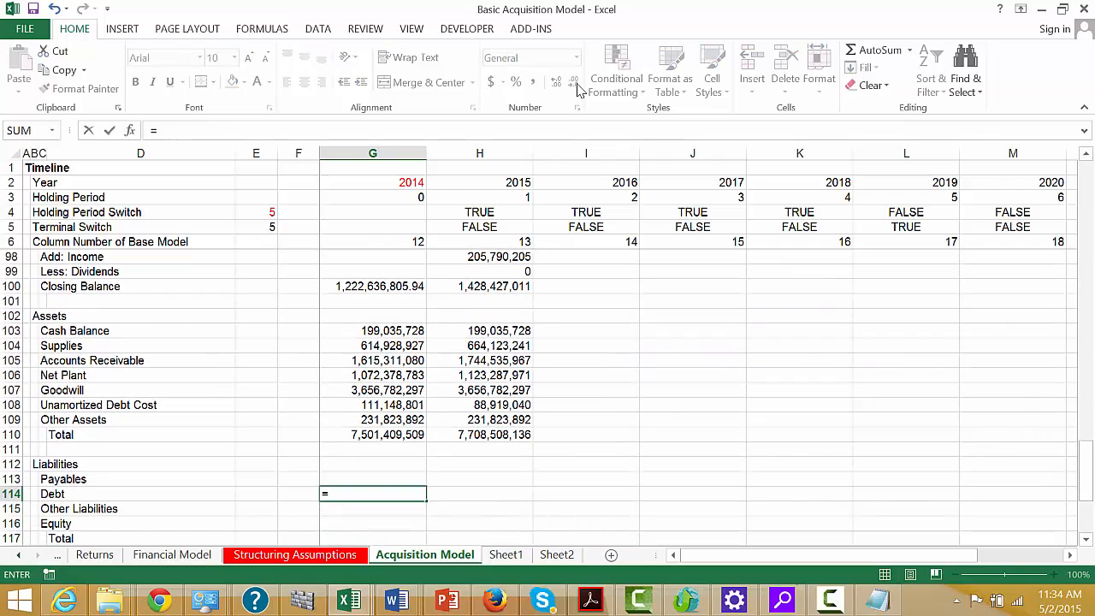
pyautogui.press('Up')
pyautogui.press('Up')
pyautogui.press('Up')
pyautogui.press('Up')
pyautogui.press('Up')
pyautogui.press('Up')
pyautogui.press('Up')
pyautogui.press('Up')
pyautogui.press('Up')
pyautogui.press('Up')
pyautogui.press('Up')
pyautogui.press('Up')
pyautogui.press('Up')
pyautogui.press('Up')
pyautogui.press('Up')
pyautogui.press('Up')
pyautogui.press('Up')
pyautogui.press('Up')
pyautogui.press('Up')
pyautogui.press('Up')
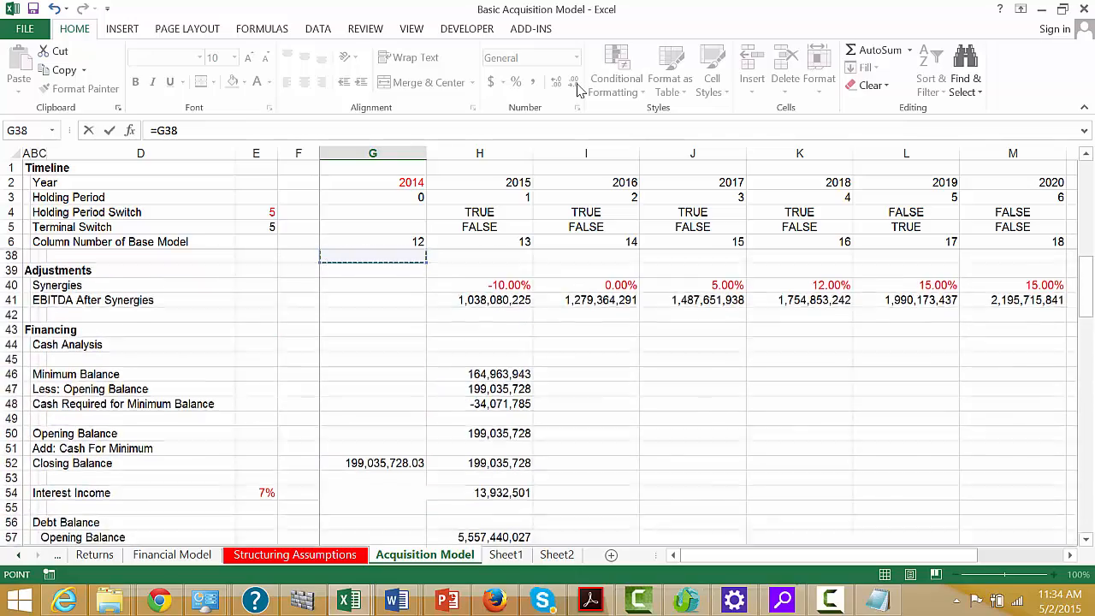
pyautogui.press('Up')
pyautogui.press('Up')
pyautogui.press('Up')
pyautogui.press('Up')
pyautogui.press('Up')
pyautogui.press('Up')
pyautogui.press('Up')
pyautogui.press('Up')
pyautogui.press('Up')
pyautogui.press('Up')
pyautogui.press('Up')
pyautogui.press('Up')
pyautogui.press('Up')
pyautogui.press('Up')
pyautogui.press('Up')
pyautogui.press('Up')
pyautogui.press('Up')
pyautogui.press('Up')
pyautogui.press('Up')
pyautogui.press('Down')
pyautogui.press('Down')
pyautogui.press('Down')
pyautogui.press('Down')
pyautogui.press('Down')
pyautogui.press('Down')
pyautogui.press('Down')
pyautogui.press('Down')
pyautogui.press('Down')
pyautogui.press('Down')
pyautogui.press('Down')
pyautogui.press('Down')
pyautogui.press('Down')
pyautogui.press('Down')
pyautogui.press('Down')
pyautogui.press('Down')
pyautogui.press('Down')
pyautogui.press('Down')
pyautogui.press('Down')
pyautogui.press('Down')
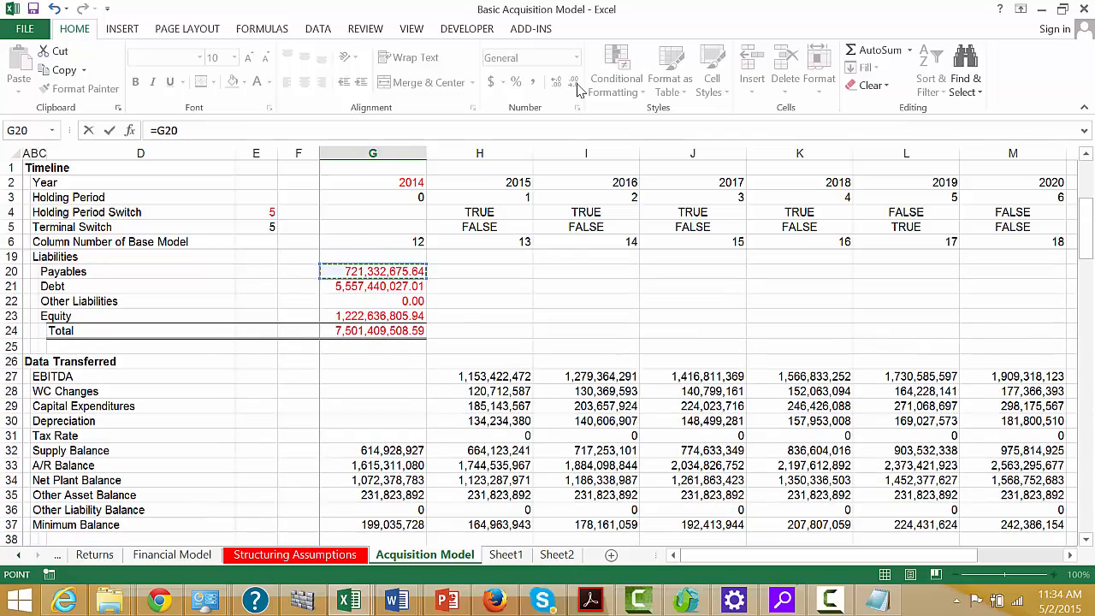
pyautogui.press('Down')
pyautogui.press('Down')
pyautogui.press('Down')
pyautogui.press('Down')
pyautogui.press('Down')
pyautogui.press('Down')
pyautogui.press('Down')
pyautogui.press('Down')
pyautogui.press('Down')
pyautogui.press('Down')
pyautogui.press('Down')
pyautogui.press('Down')
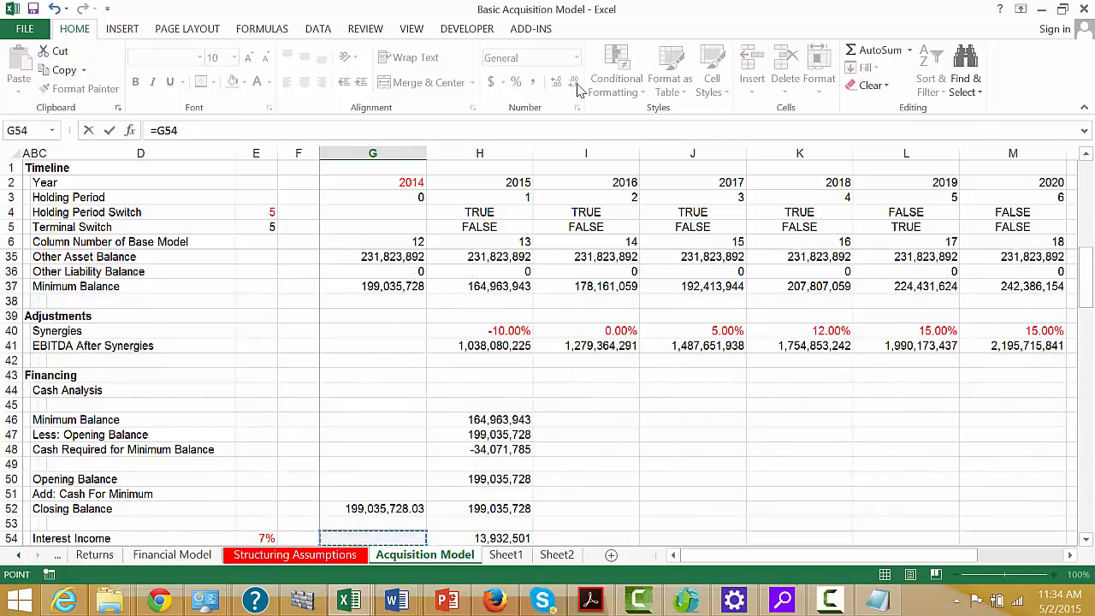
pyautogui.press('Up')
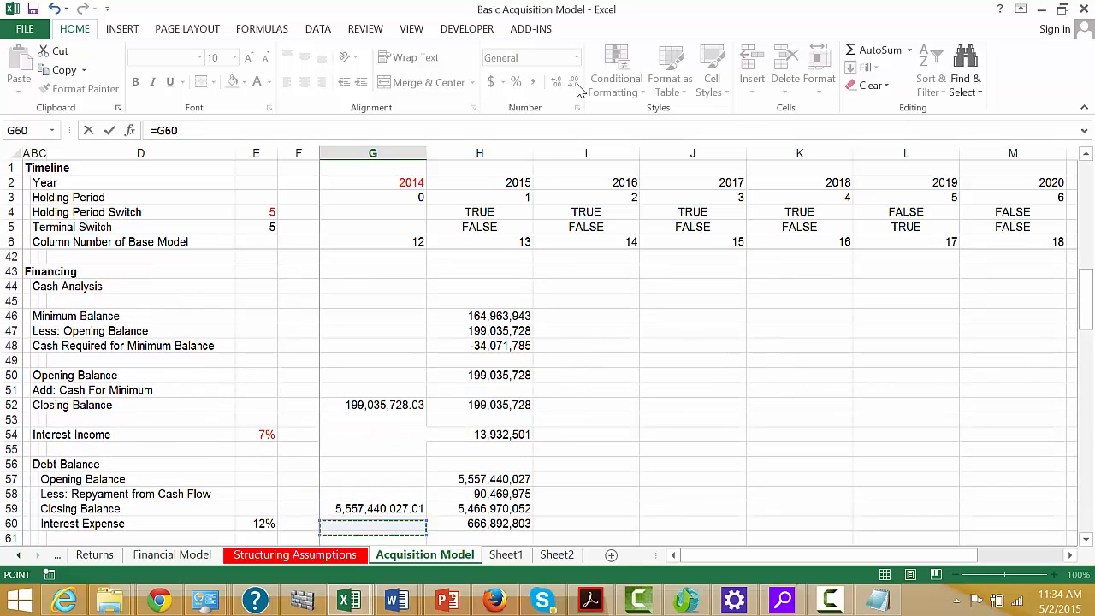
pyautogui.press('Return')
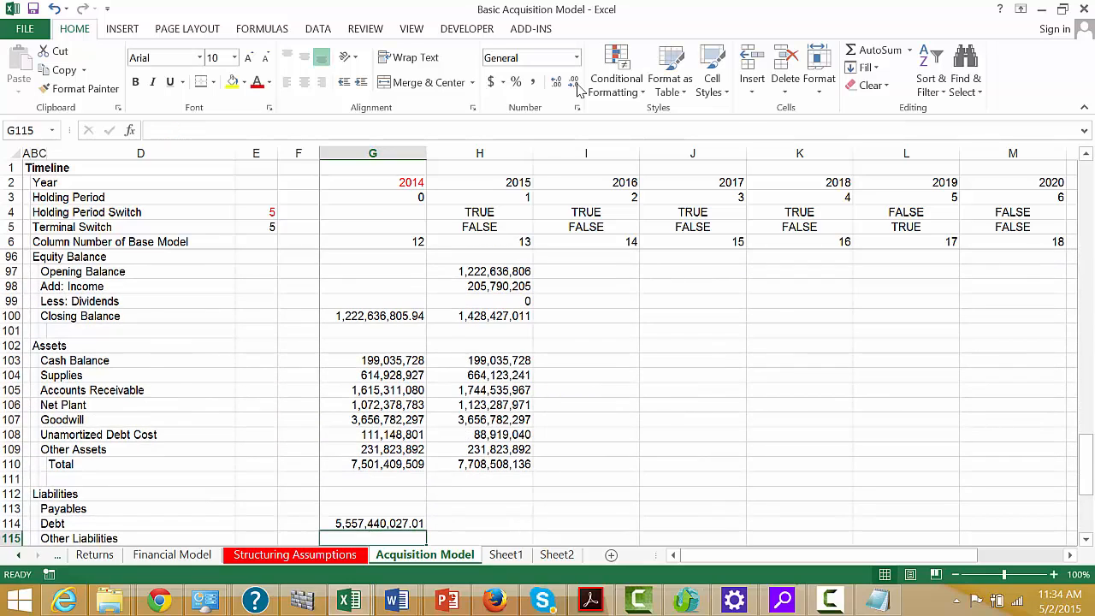
# - Link the 2014 Other Liabilities cell G115 to the 2014 Other Liability Balance in the Data Transferred section
pyautogui.write('=')
pyautogui.press('pageup')
pyautogui.press('pageup')
pyautogui.press('pageup')
pyautogui.press('pageup')
pyautogui.press('pageup')
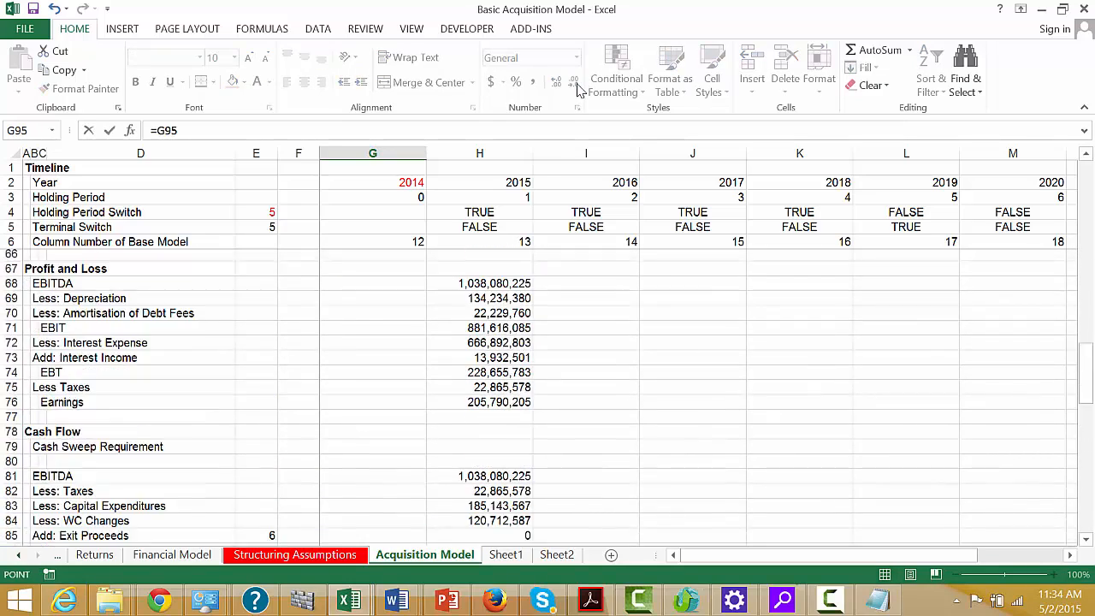
pyautogui.press('Down')
pyautogui.press('Down')
pyautogui.press('Down')
pyautogui.press('Down')
pyautogui.press('Down')
pyautogui.press('Down')
pyautogui.press('Down')
pyautogui.press('Down')
pyautogui.press('Down')
pyautogui.press('Down')
pyautogui.press('Down')
pyautogui.press('Down')
pyautogui.press('Down')
pyautogui.press('Down')
pyautogui.press('Down')
pyautogui.press('Down')
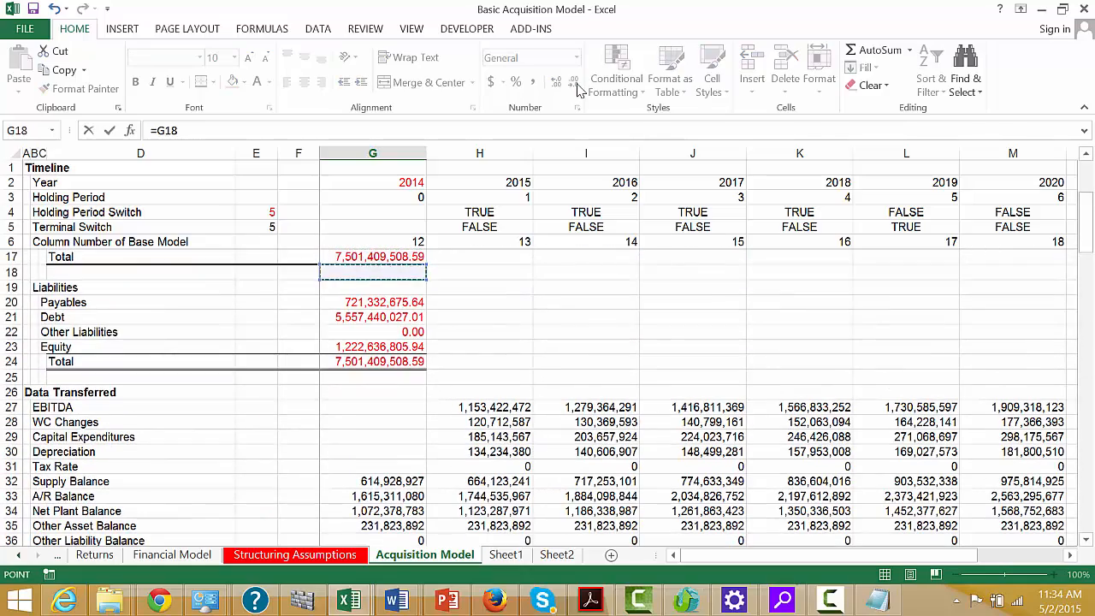
pyautogui.press('Down')
pyautogui.press('Down')
pyautogui.press('Down')
pyautogui.press('Return')
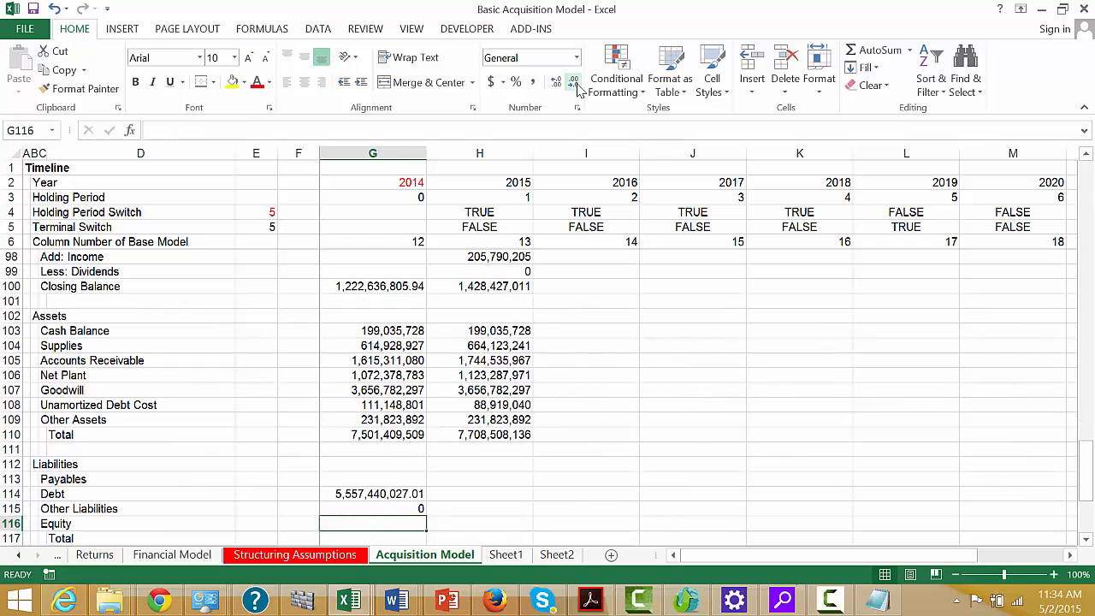
# - Link the 2014 Equity cell G116 under Liabilities to the equity Closing Balance in G100
pyautogui.write('=')
pyautogui.press('Up')
pyautogui.press('Up')
pyautogui.press('Up')
pyautogui.press('Up')
pyautogui.press('Up')
pyautogui.press('Up')
pyautogui.press('Up')
pyautogui.press('Up')
pyautogui.press('Up')
pyautogui.press('Up')
pyautogui.press('Up')
pyautogui.press('Up')
pyautogui.press('Up')
pyautogui.press('Up')
pyautogui.press('Up')
pyautogui.press('Up')
pyautogui.press('Up')
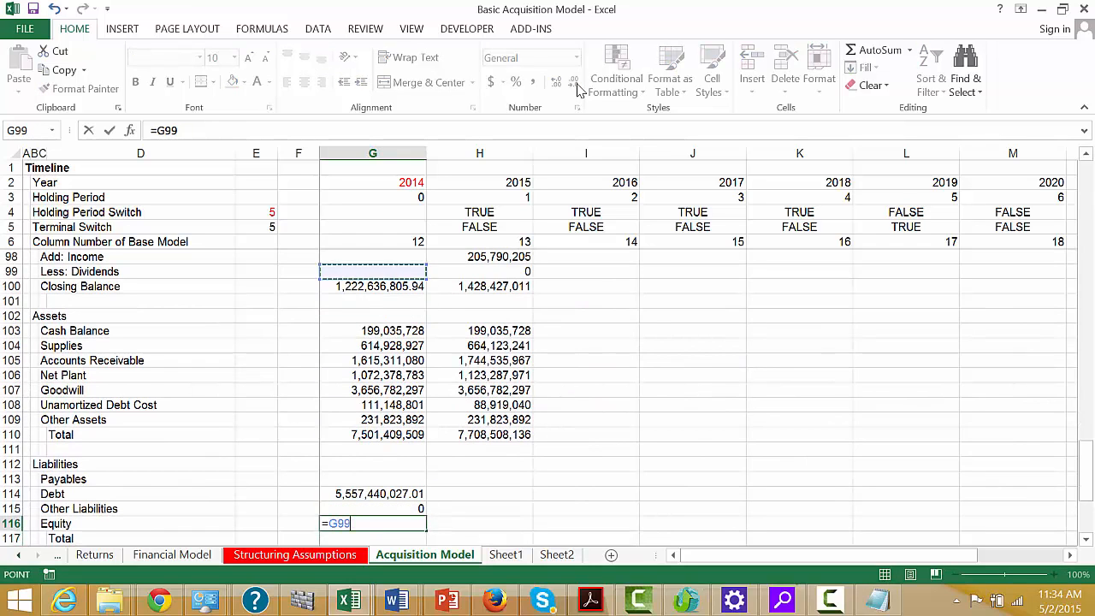
pyautogui.press('Down')
pyautogui.press('Return')
pyautogui.press('Down')
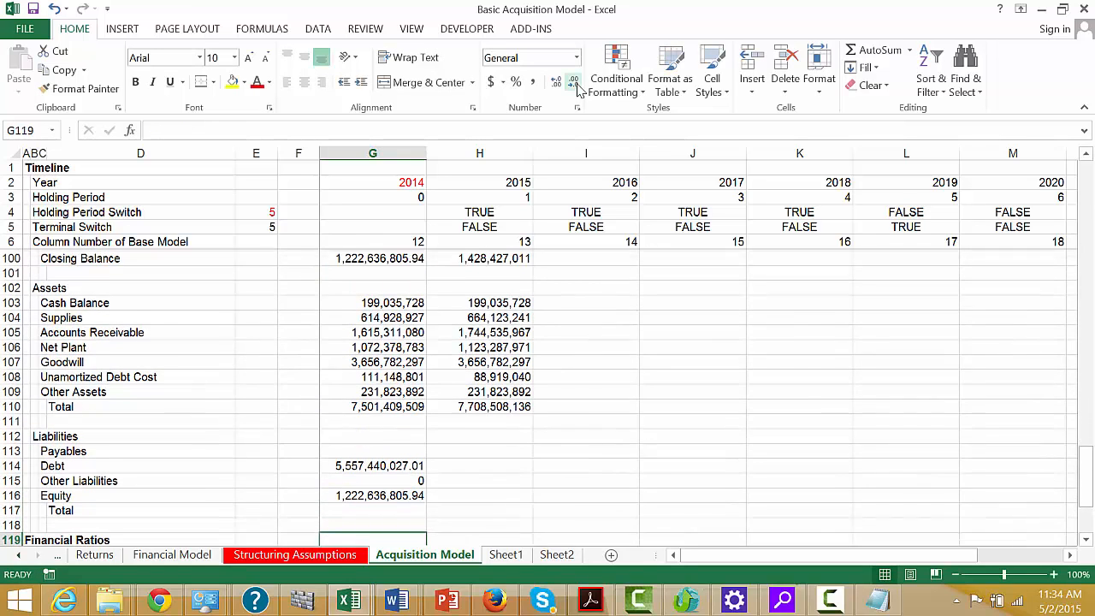
pyautogui.press('Up')
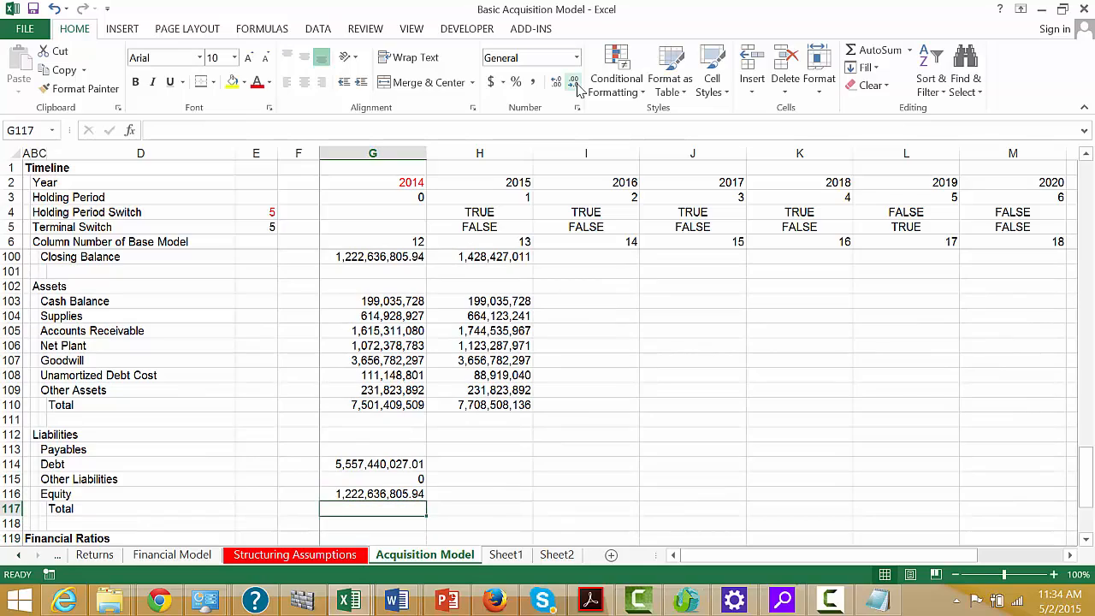
# - Insert a blank row above Other Liability Balance in the Data Transferred section
pyautogui.press('Up')
pyautogui.press('Up')
pyautogui.press('Up')
pyautogui.press('Up')
pyautogui.press('Up')
pyautogui.press('Up')
pyautogui.press('Up')
pyautogui.press('Up')
pyautogui.press('Up')
pyautogui.press('Up')
pyautogui.press('Up')
pyautogui.press('Up')
pyautogui.press('Up')
pyautogui.press('Up')
pyautogui.press('Up')
pyautogui.press('Up')
pyautogui.press('Up')
pyautogui.press('Up')
pyautogui.press('Up')
pyautogui.press('Up')
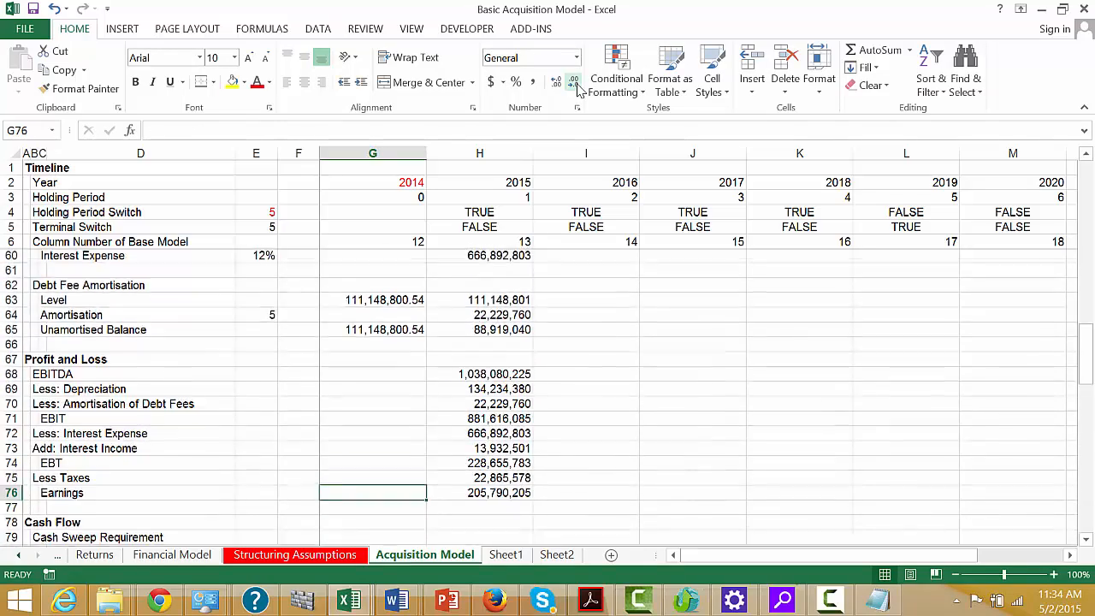
pyautogui.press('Up')
pyautogui.press('Up')
pyautogui.press('Up')
pyautogui.press('Up')
pyautogui.press('Up')
pyautogui.press('Up')
pyautogui.press('Up')
pyautogui.press('Up')
pyautogui.press('Up')
pyautogui.press('Up')
pyautogui.press('Up')
pyautogui.press('Up')
pyautogui.press('Up')
pyautogui.press('Up')
pyautogui.press('Up')
pyautogui.press('Up')
pyautogui.press('Up')
pyautogui.press('Up')
pyautogui.press('Up')
pyautogui.press('Up')
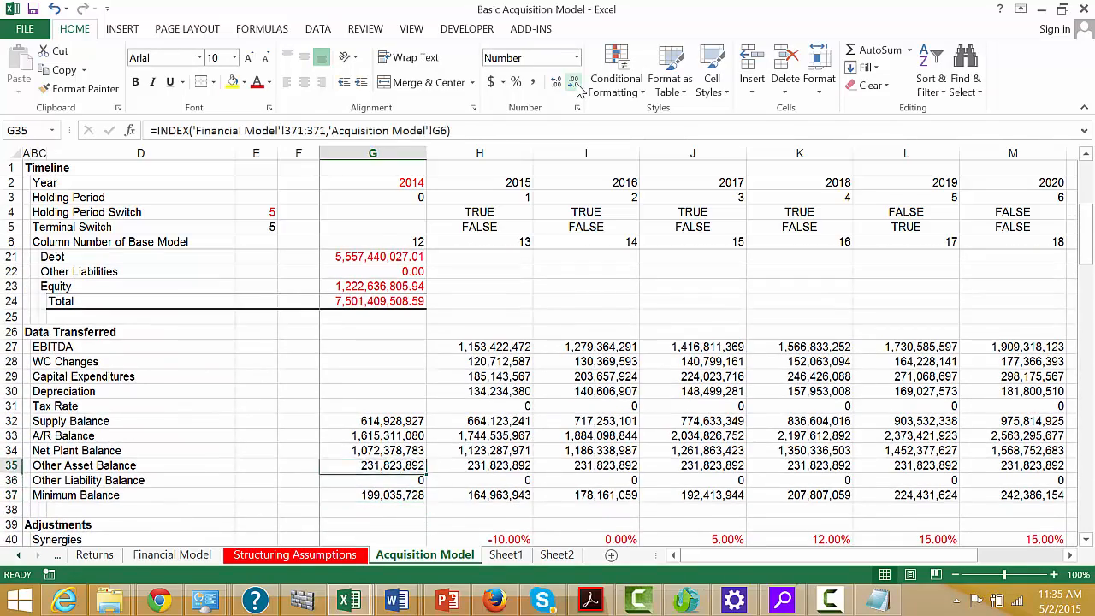
pyautogui.press('Down')
pyautogui.hotkey('shift', 'space')
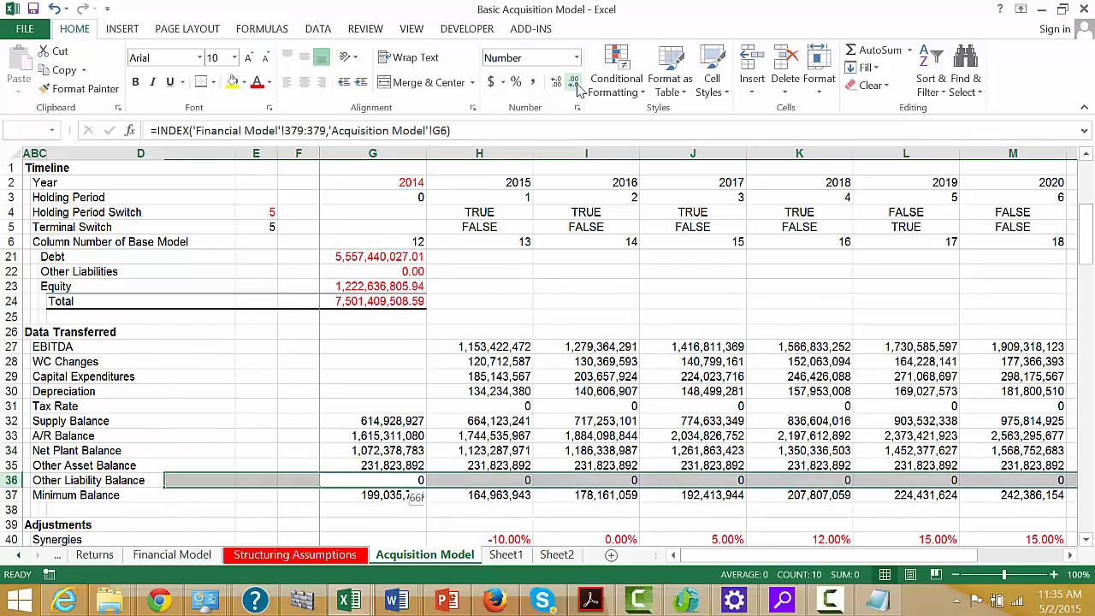
pyautogui.hotkey('ctrl', 'shift', '+')
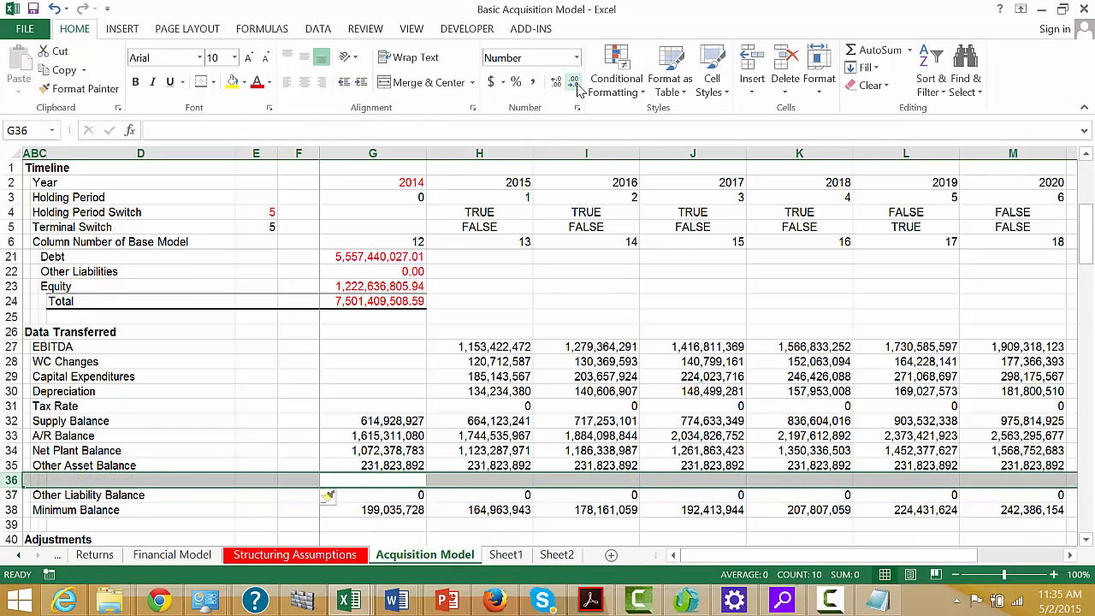
# - Label the new row 36 in column B as Payable Balance
pyautogui.press('Left')
pyautogui.press('Left')
pyautogui.press('Left')
pyautogui.press('Left')
pyautogui.press('Left')
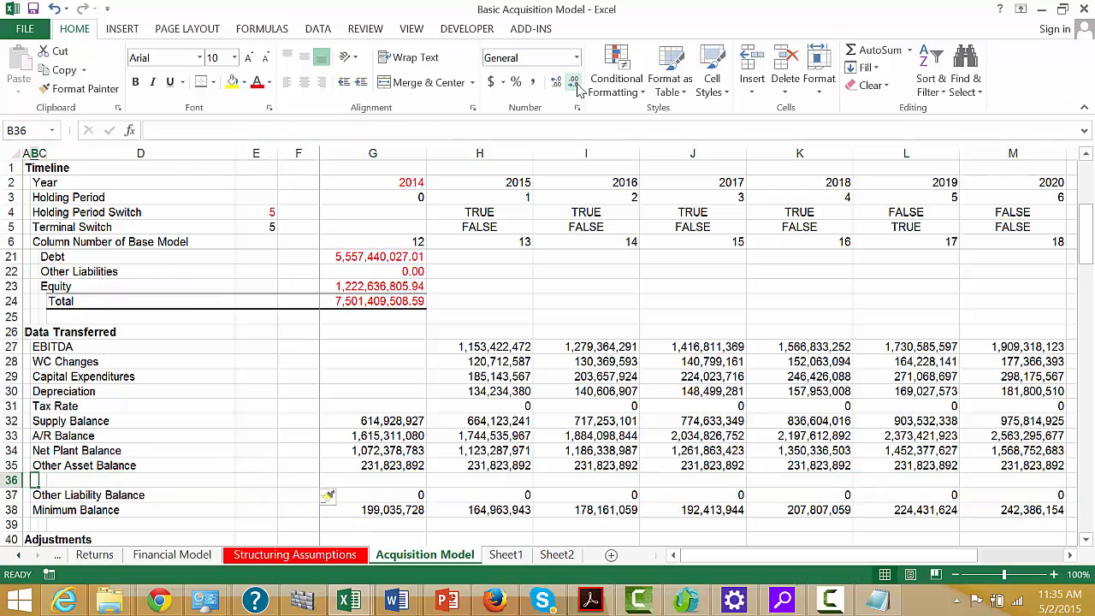
pyautogui.write('Payable B')
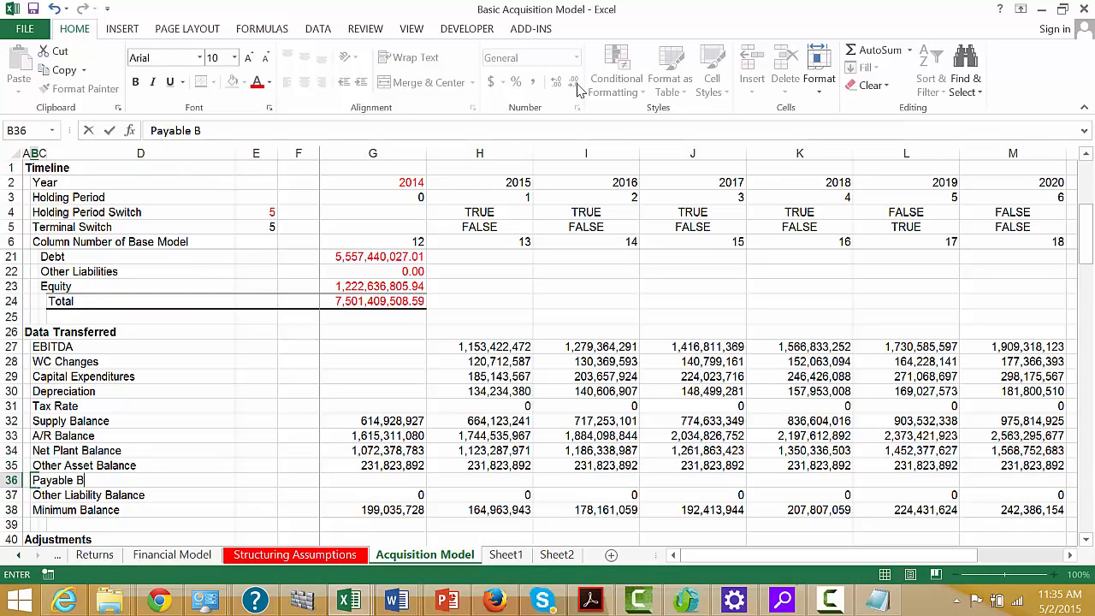
pyautogui.write('alance')
pyautogui.press('Right')
pyautogui.press('Right')
pyautogui.press('Right')
pyautogui.press('Right')
pyautogui.press('Right')
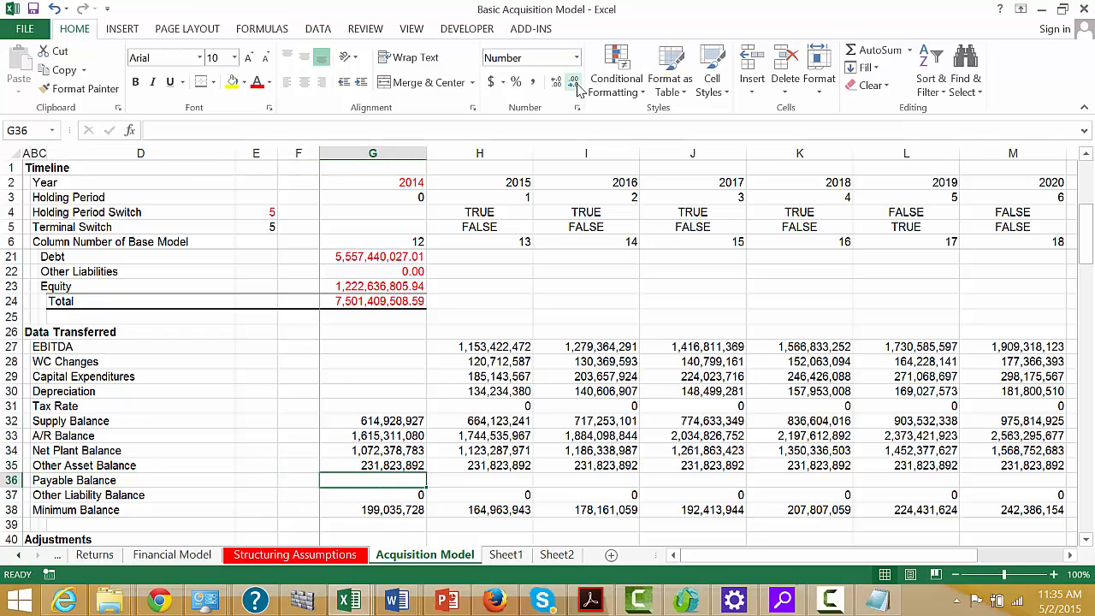
# - Enter an INDEX formula in the 2014 Payable Balance cell G36, using the Financial Model's Payables row 377 and column number G6
pyautogui.write('=in')
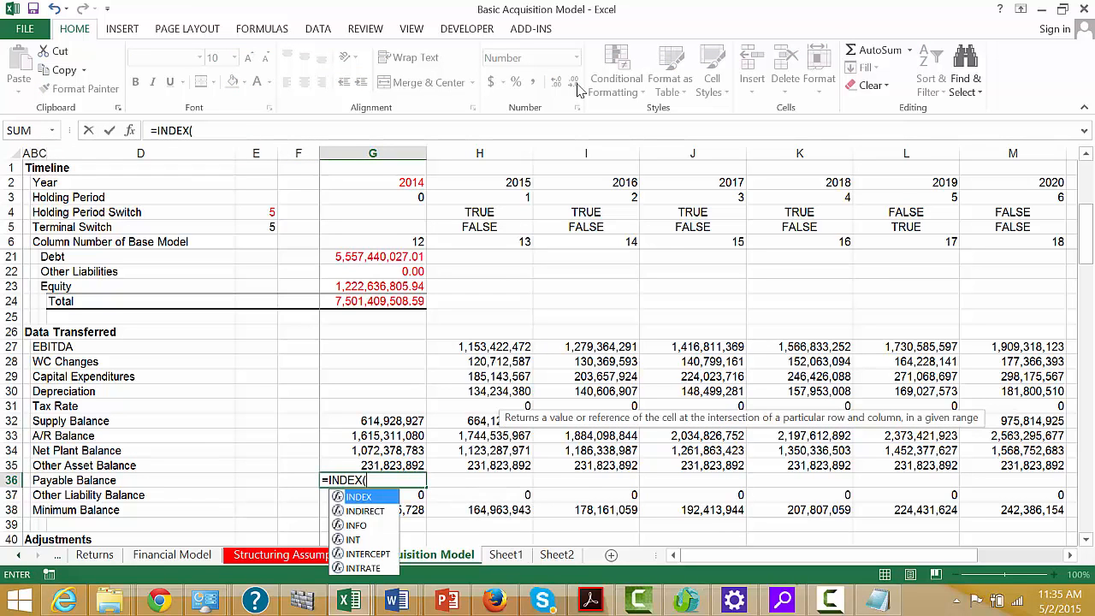
pyautogui.hotkey('ctrl', 'pageup')
pyautogui.hotkey('ctrl', 'pageup')
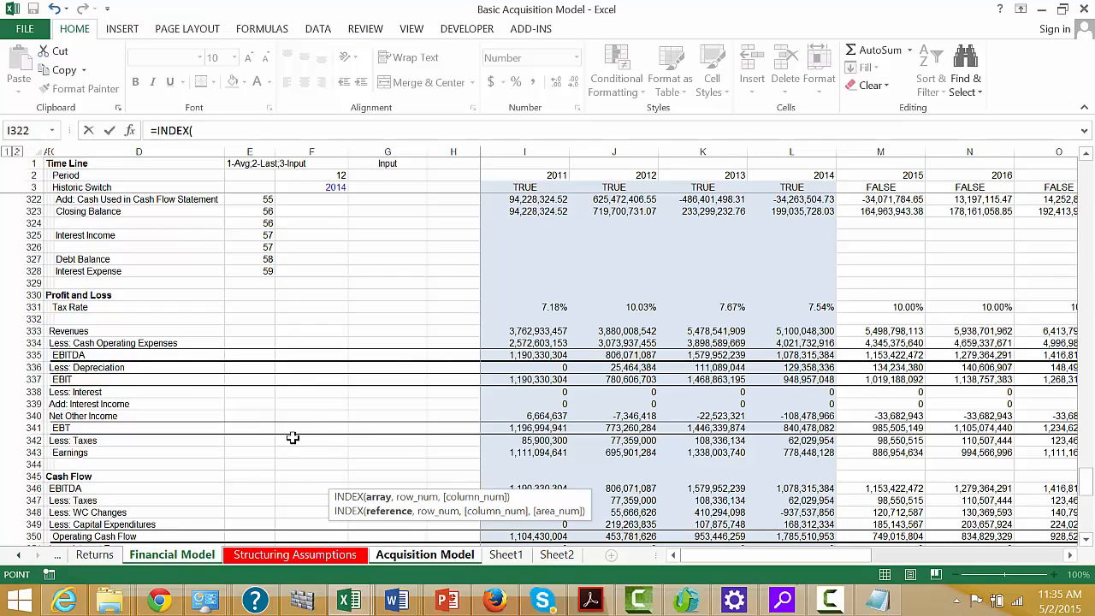
pyautogui.click(293, 438)
pyautogui.press('Down')
pyautogui.press('Down')
pyautogui.press('Down')
pyautogui.press('Down')
pyautogui.press('Down')
pyautogui.press('Down')
pyautogui.press('Down')
pyautogui.press('Down')
pyautogui.press('Down')
pyautogui.press('Down')
pyautogui.press('Down')
pyautogui.press('Down')
pyautogui.press('Down')
pyautogui.press('Down')
pyautogui.press('Down')
pyautogui.press('Down')
pyautogui.press('Down')
pyautogui.press('Down')
pyautogui.press('Down')
pyautogui.press('Down')
pyautogui.press('Down')
pyautogui.press('Down')
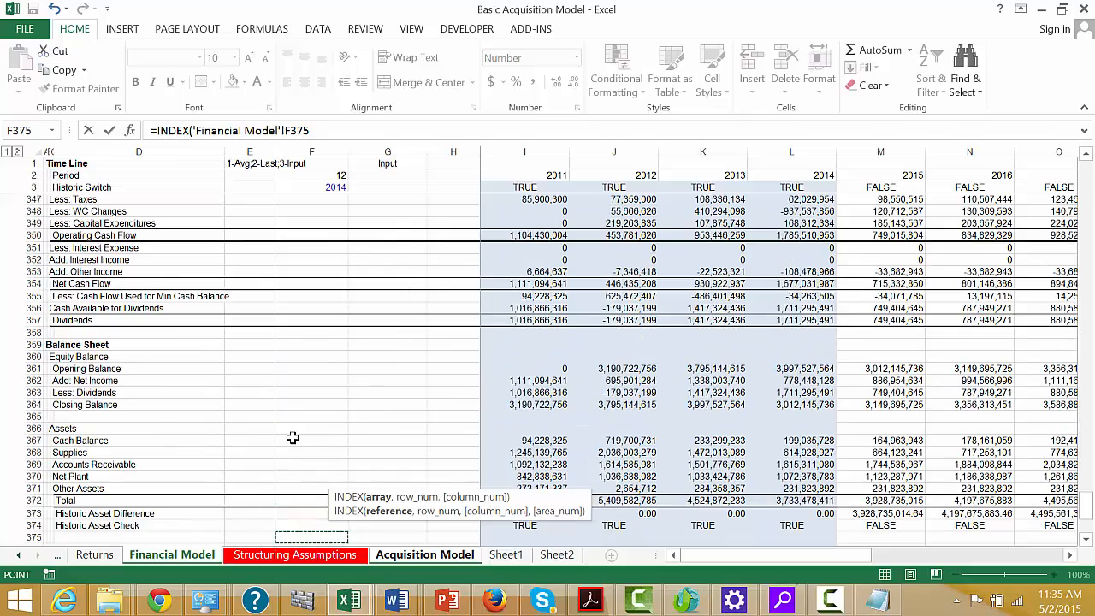
pyautogui.press('Down')
pyautogui.press('Down')
pyautogui.press('Down')
pyautogui.press('Down')
pyautogui.press('Down')
pyautogui.press('Down')
pyautogui.press('Down')
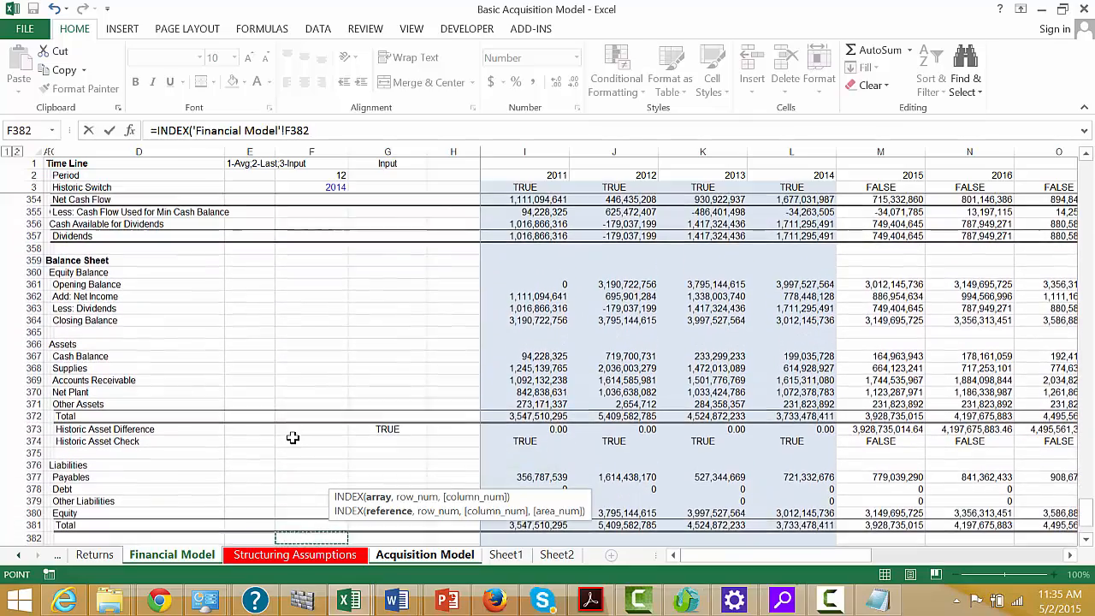
pyautogui.click(32, 476)
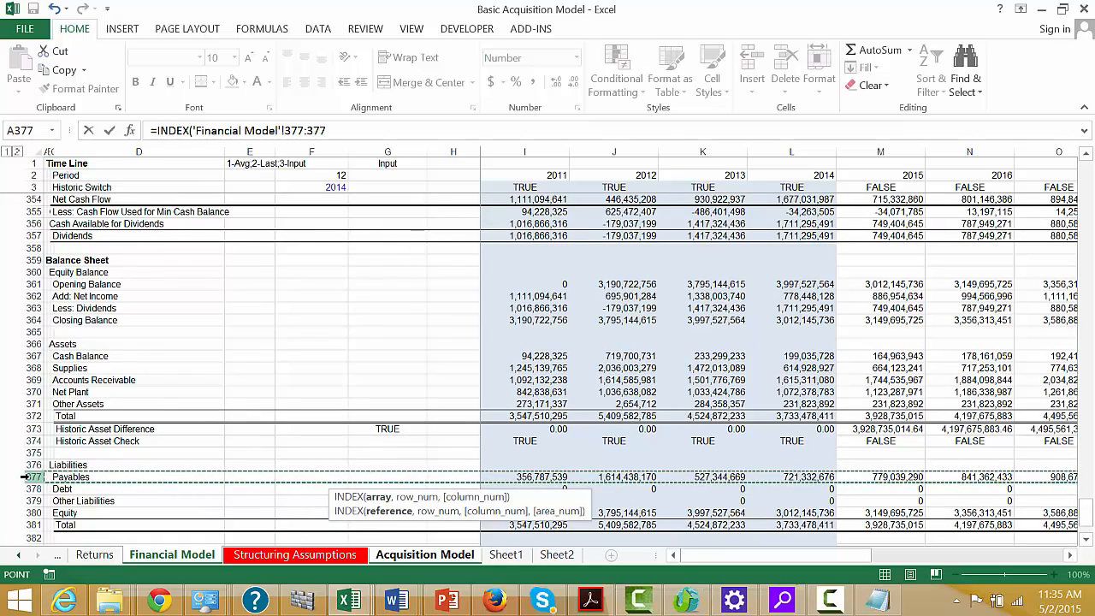
pyautogui.write(',')
pyautogui.hotkey('ctrl', 'pagedown')
pyautogui.hotkey('ctrl', 'pagedown')
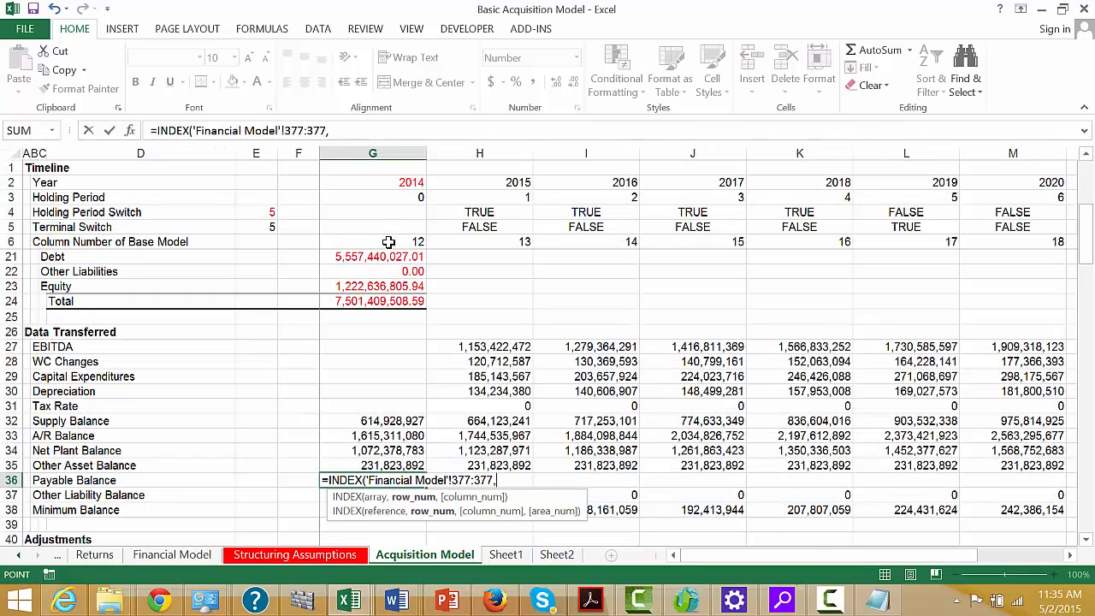
pyautogui.press('Return')
# - Copy the 2014 Payable Balance formula across the row into the forecast years from 2015 onward
pyautogui.press('Up')
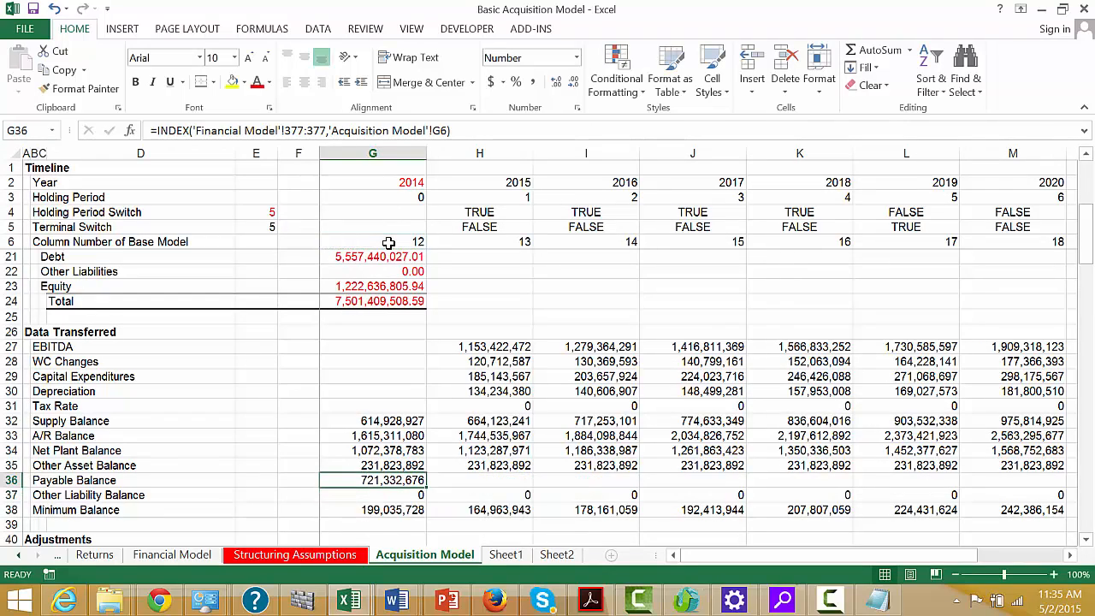
pyautogui.hotkey('shift', 'Right')
pyautogui.hotkey('shift', 'Right')
pyautogui.hotkey('shift', 'Right')
pyautogui.hotkey('shift', 'Right')
pyautogui.hotkey('shift', 'Right')
pyautogui.hotkey('shift', 'Right')
pyautogui.hotkey('ctrl', 'r')
# - Link the 2014 Payables cell G114 in the balance sheet's Liabilities section to the Payable Balance in G36
pyautogui.press('Down')
pyautogui.press('Down')
pyautogui.press('Down')
pyautogui.press('Down')
pyautogui.press('Down')
pyautogui.press('Down')
pyautogui.press('Down')
pyautogui.press('Down')
pyautogui.press('Down')
pyautogui.press('Down')
pyautogui.press('Down')
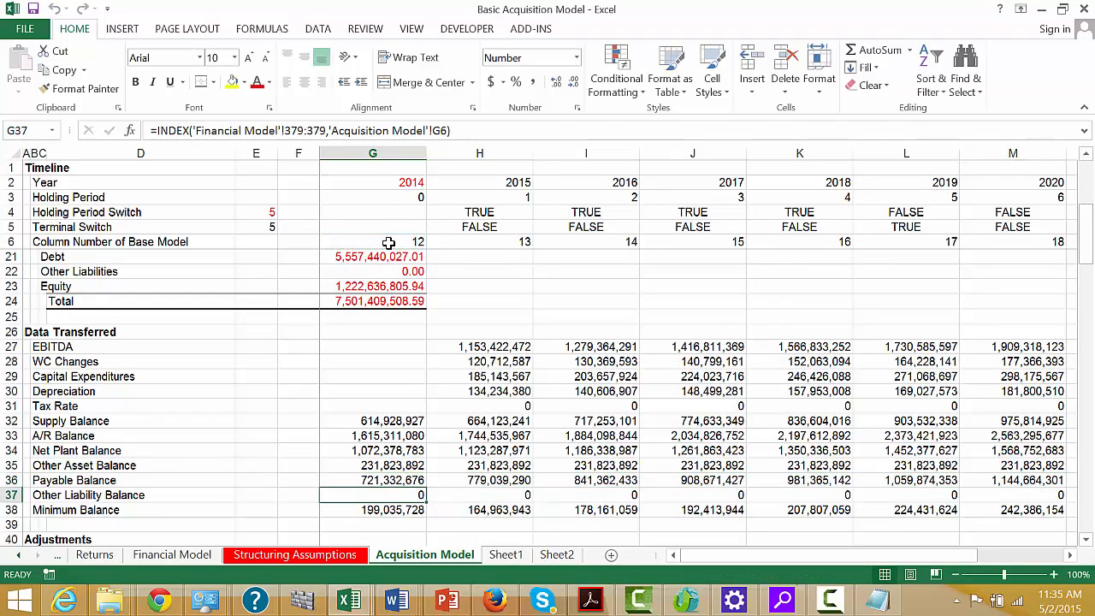
pyautogui.press('Down')
pyautogui.press('Down')
pyautogui.press('Down')
pyautogui.press('Down')
pyautogui.press('Down')
pyautogui.press('Down')
pyautogui.press('Down')
pyautogui.press('Down')
pyautogui.press('Down')
pyautogui.press('Down')
pyautogui.press('Down')
pyautogui.press('Down')
pyautogui.press('Down')
pyautogui.press('Down')
pyautogui.press('Down')
pyautogui.press('Down')
pyautogui.press('Down')
pyautogui.press('Down')
pyautogui.press('Down')
pyautogui.press('Down')
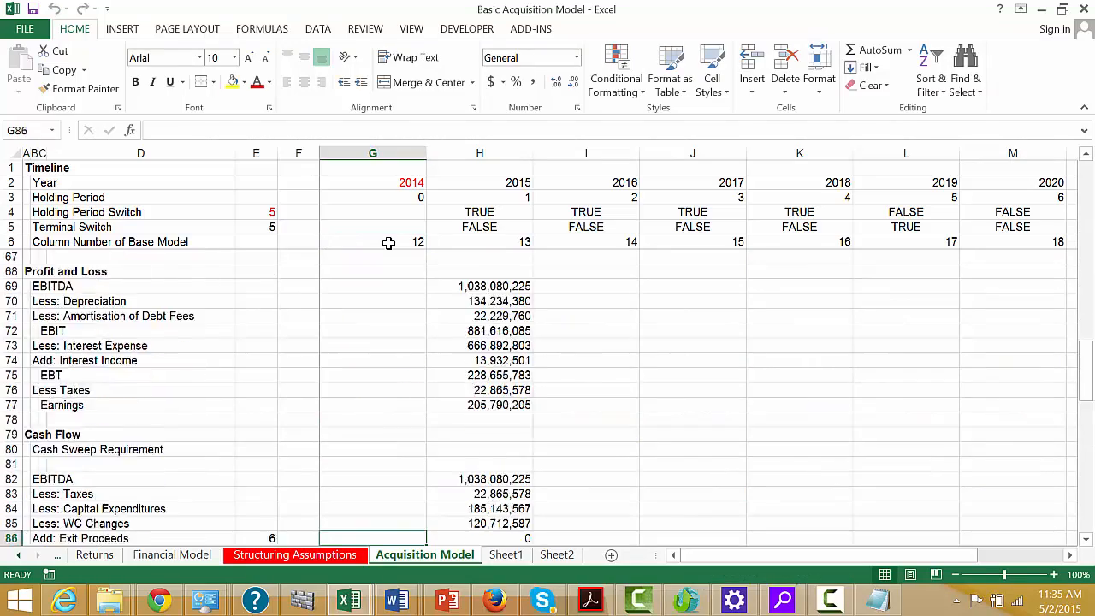
pyautogui.press('Down')
pyautogui.press('Down')
pyautogui.press('Down')
pyautogui.press('Down')
pyautogui.press('Down')
pyautogui.press('Down')
pyautogui.press('Down')
pyautogui.press('Down')
pyautogui.press('Down')
pyautogui.press('Down')
pyautogui.press('Down')
pyautogui.press('Down')
pyautogui.press('Down')
pyautogui.press('Down')
pyautogui.press('Down')
pyautogui.press('Down')
pyautogui.press('Down')
pyautogui.press('Down')
pyautogui.press('Down')
pyautogui.press('Down')
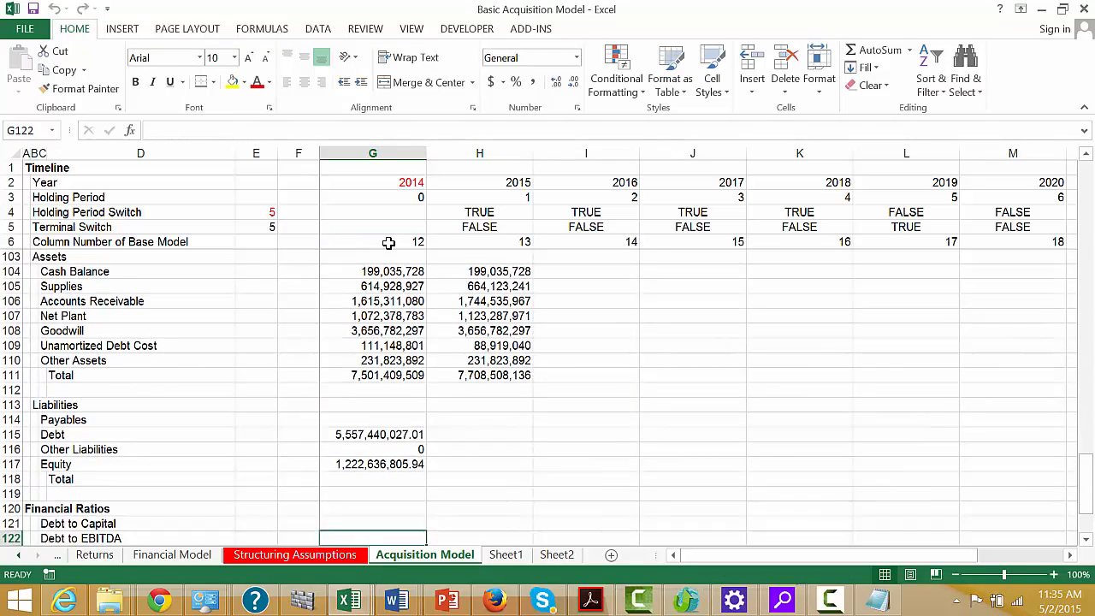
pyautogui.press('Up')
pyautogui.press('Up')
pyautogui.press('Up')
pyautogui.press('Up')
pyautogui.press('Up')
pyautogui.press('Up')
pyautogui.press('Up')
pyautogui.press('Up')
pyautogui.press('Up')
pyautogui.press('Up')
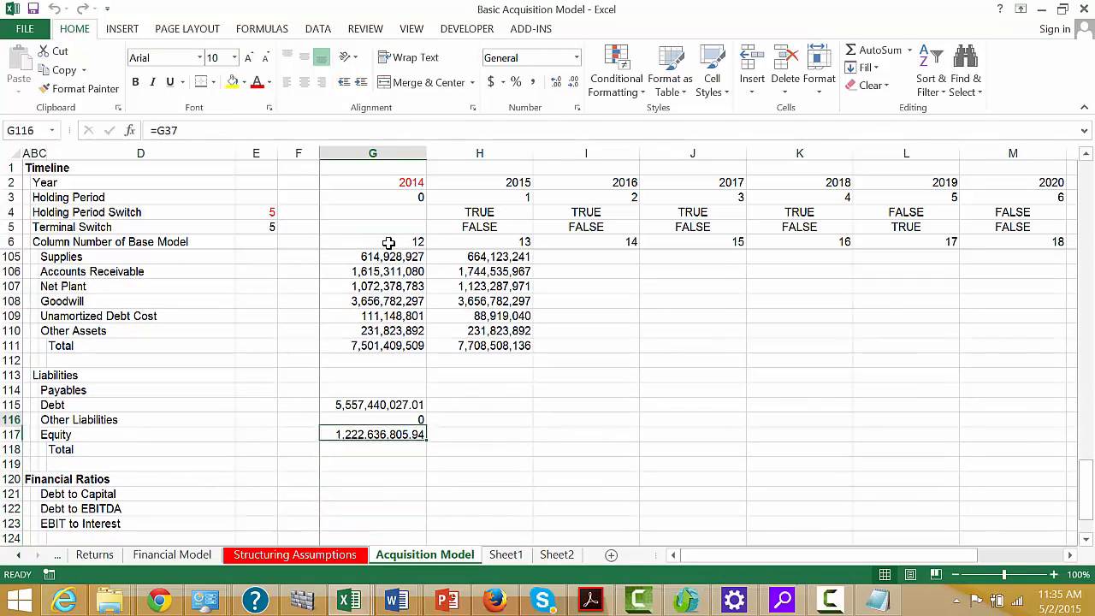
pyautogui.write('=')
pyautogui.press('Up')
pyautogui.press('Up')
pyautogui.press('Up')
pyautogui.press('Up')
pyautogui.press('Up')
pyautogui.press('Up')
pyautogui.press('Up')
pyautogui.press('Up')
pyautogui.press('Up')
pyautogui.press('Up')
pyautogui.press('Up')
pyautogui.press('Up')
pyautogui.press('Up')
pyautogui.press('Up')
pyautogui.press('Up')
pyautogui.press('Up')
pyautogui.press('Up')
pyautogui.press('Up')
pyautogui.press('Up')
pyautogui.press('Up')
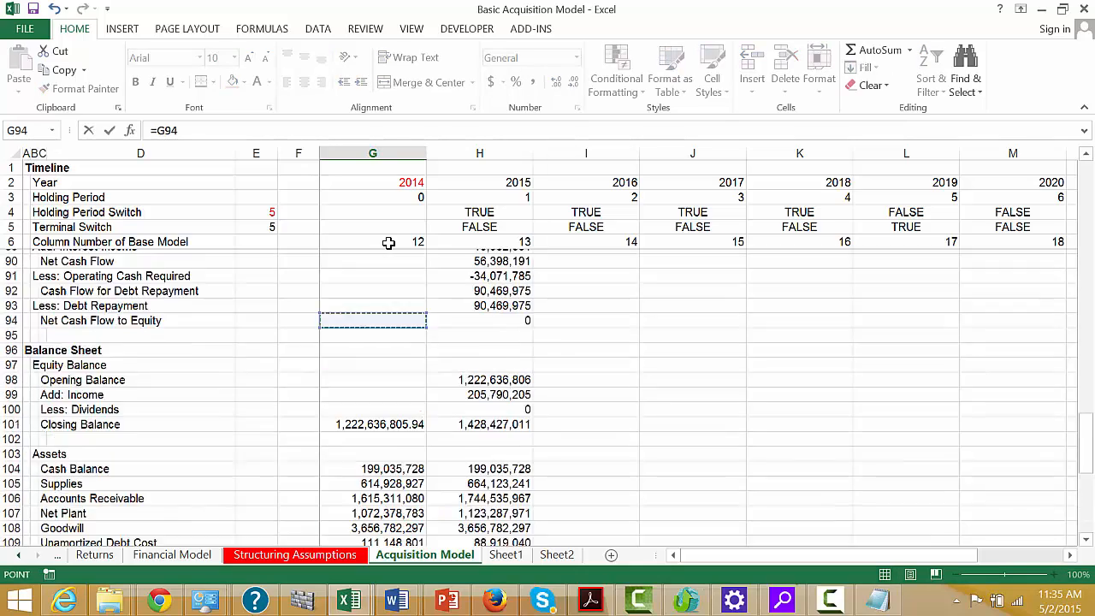
pyautogui.press('Up')
pyautogui.press('Up')
pyautogui.press('Up')
pyautogui.press('Up')
pyautogui.press('Up')
pyautogui.press('Up')
pyautogui.press('Up')
pyautogui.press('Up')
pyautogui.press('Up')
pyautogui.press('Up')
pyautogui.press('Up')
pyautogui.press('Up')
pyautogui.press('Up')
pyautogui.press('Up')
pyautogui.press('Up')
pyautogui.press('Up')
pyautogui.press('Up')
pyautogui.press('Up')
pyautogui.press('Up')
pyautogui.press('Up')
pyautogui.press('Down')
pyautogui.press('Down')
pyautogui.press('Down')
pyautogui.press('Down')
pyautogui.press('Down')
pyautogui.press('Down')
pyautogui.press('Down')
pyautogui.press('Down')
pyautogui.press('Down')
pyautogui.press('Down')
pyautogui.press('Down')
pyautogui.press('Down')
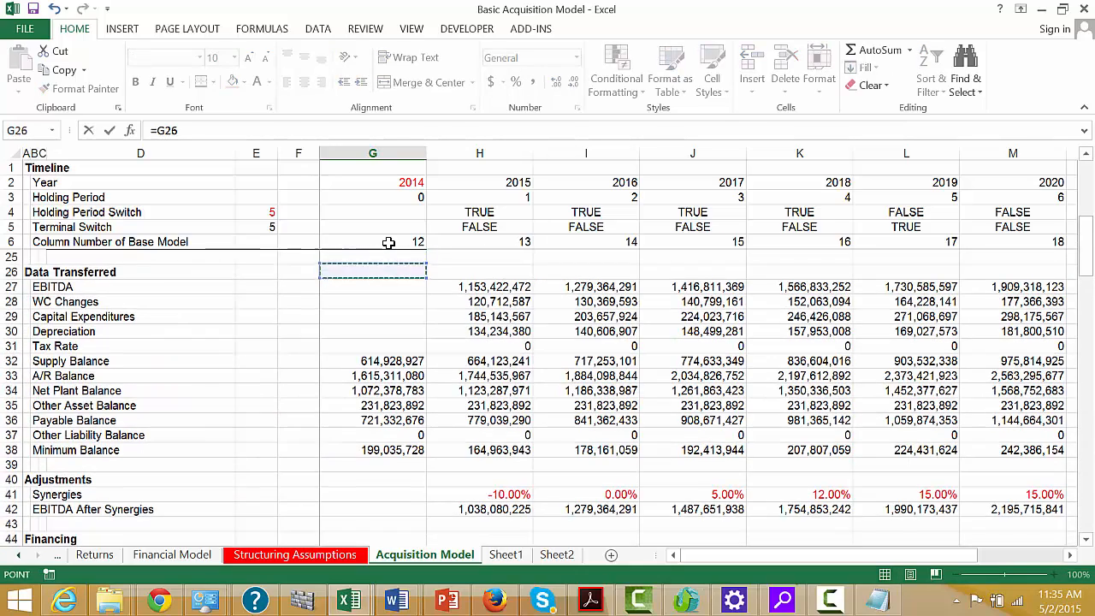
pyautogui.press('Up')
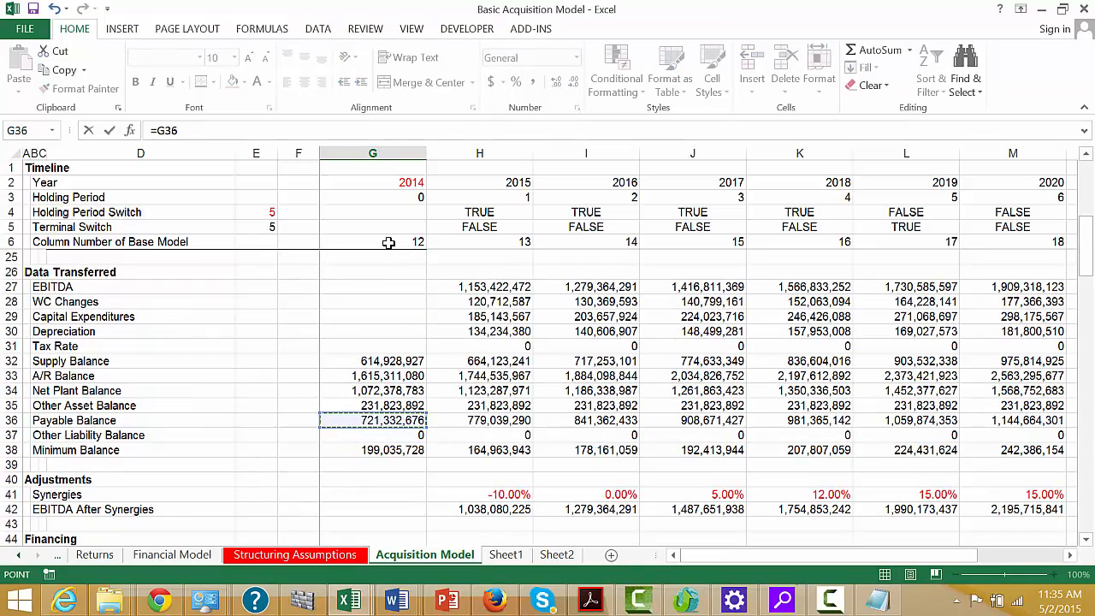
pyautogui.press('Return')
# - Total the 2014 liabilities in G118 with a SUM of G114:G117
pyautogui.press('Down')
pyautogui.press('Down')
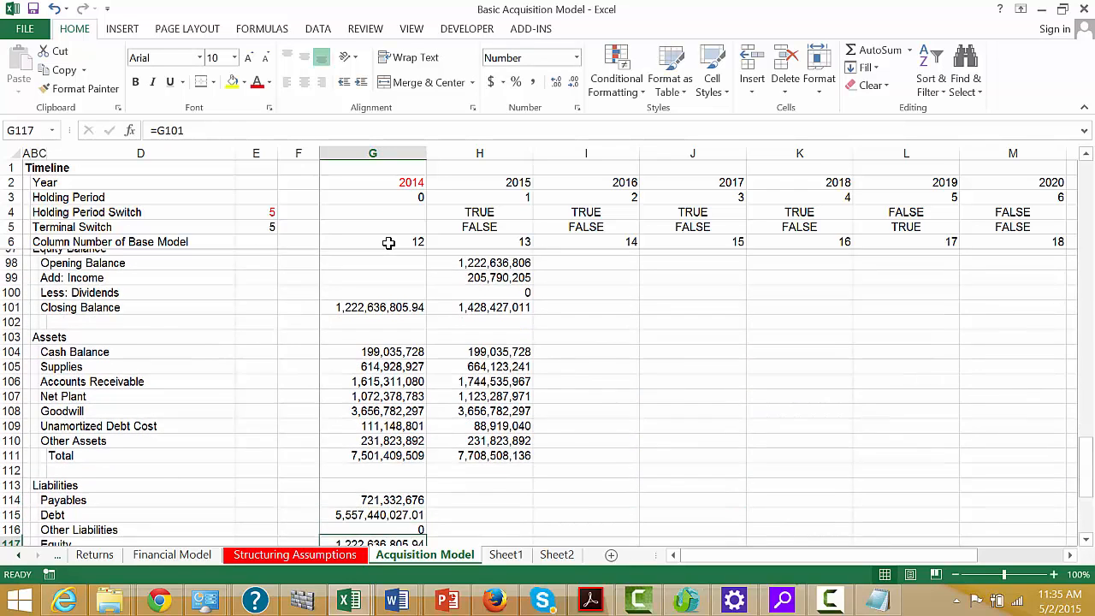
pyautogui.press('Down')
pyautogui.press('Down')
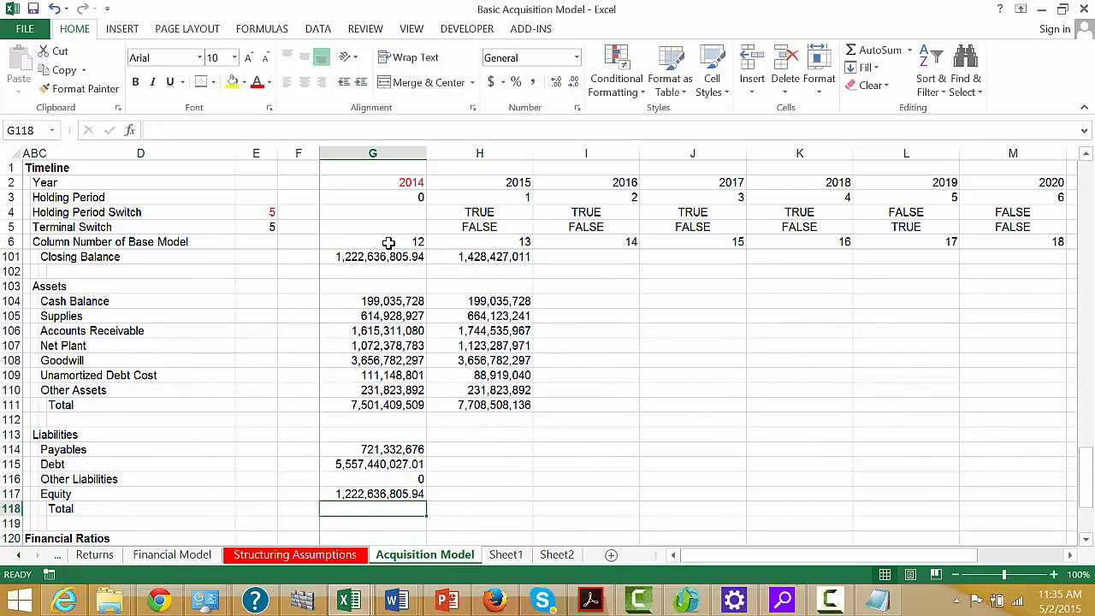
pyautogui.hotkey('alt', '=')
pyautogui.press('Return')
pyautogui.press('Up')
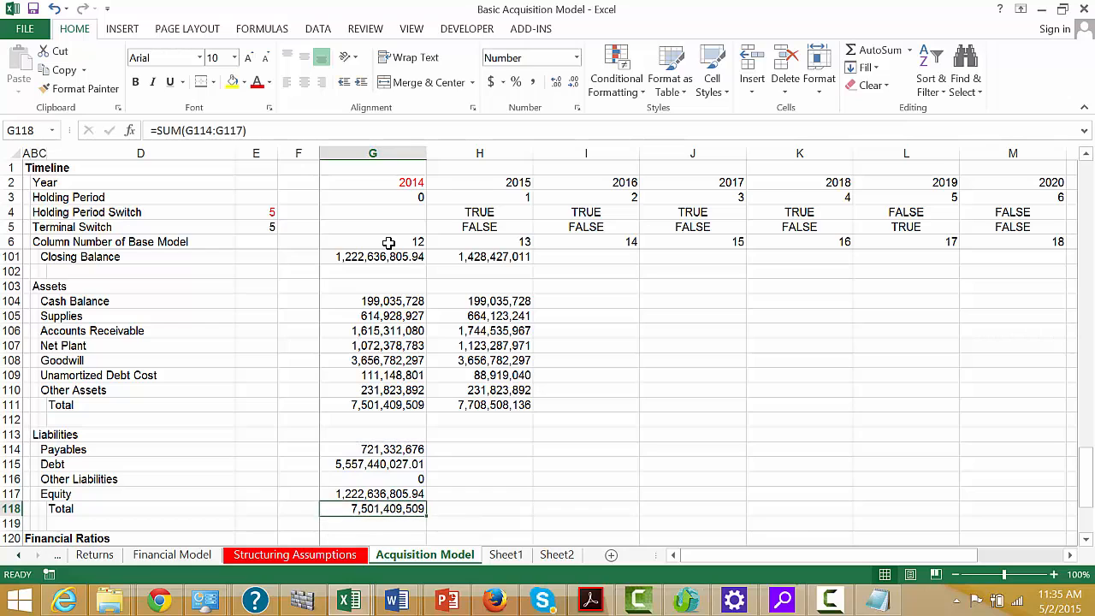
# - Copy the 2014 liabilities formulas from Payables through Total (G114:G118) across into the 2015 column
pyautogui.press('Up')
pyautogui.press('Up')
pyautogui.press('Up')
pyautogui.press('Up')
pyautogui.hotkey('shift', 'Down')
pyautogui.hotkey('shift', 'Down')
pyautogui.hotkey('shift', 'Down')
pyautogui.hotkey('shift', 'Down')
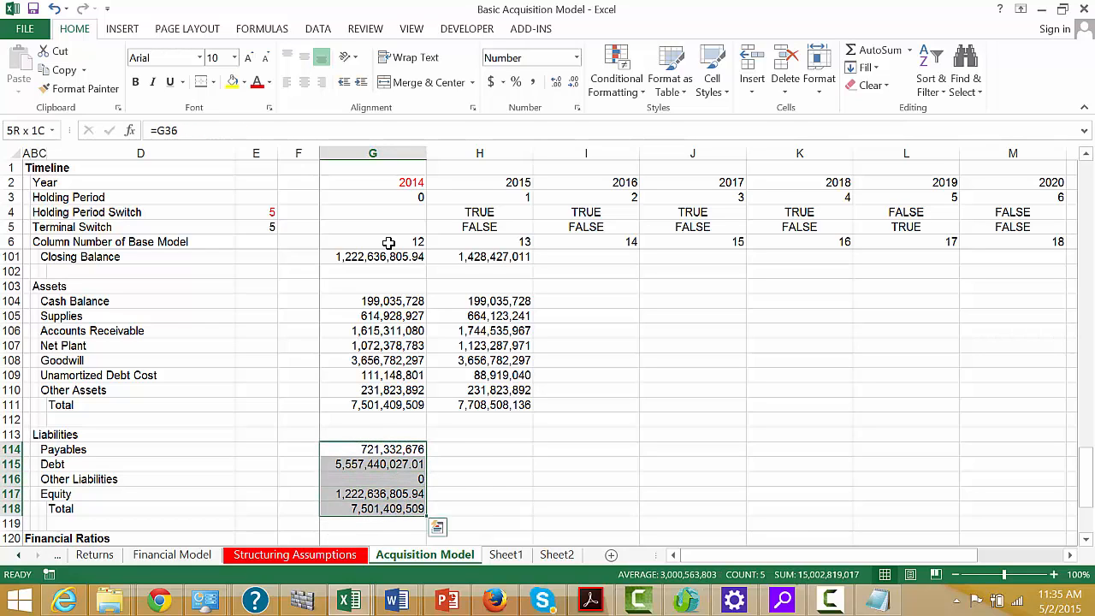
pyautogui.hotkey('shift', 'Right')
pyautogui.hotkey('ctrl', 'r')
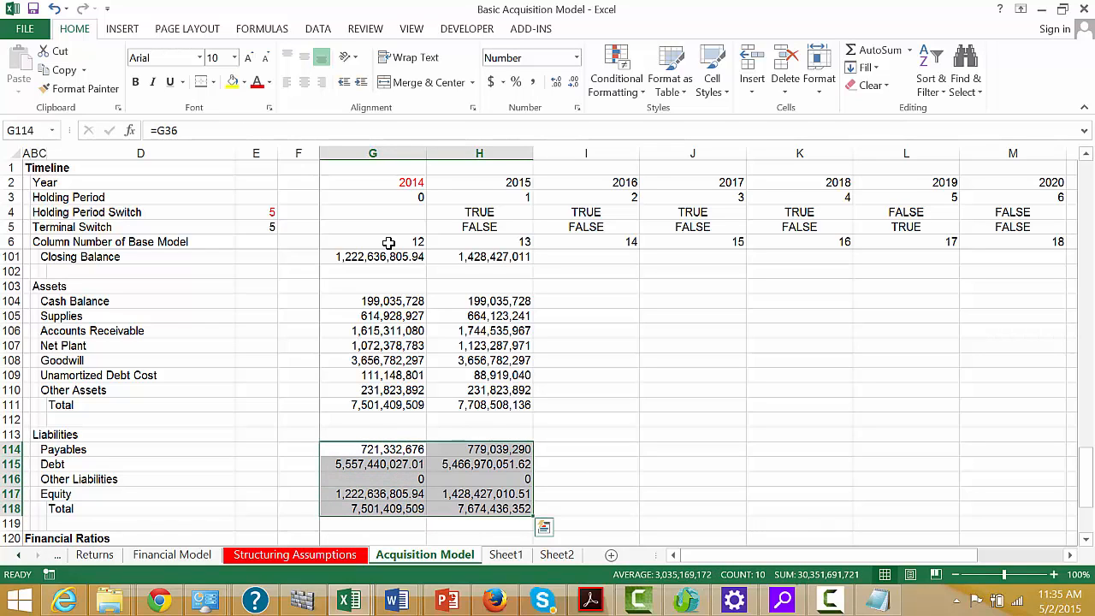
# - Format the 2014 and 2015 liabilities in G114:H118 as comma-separated numbers with no decimal places
pyautogui.press('Left')
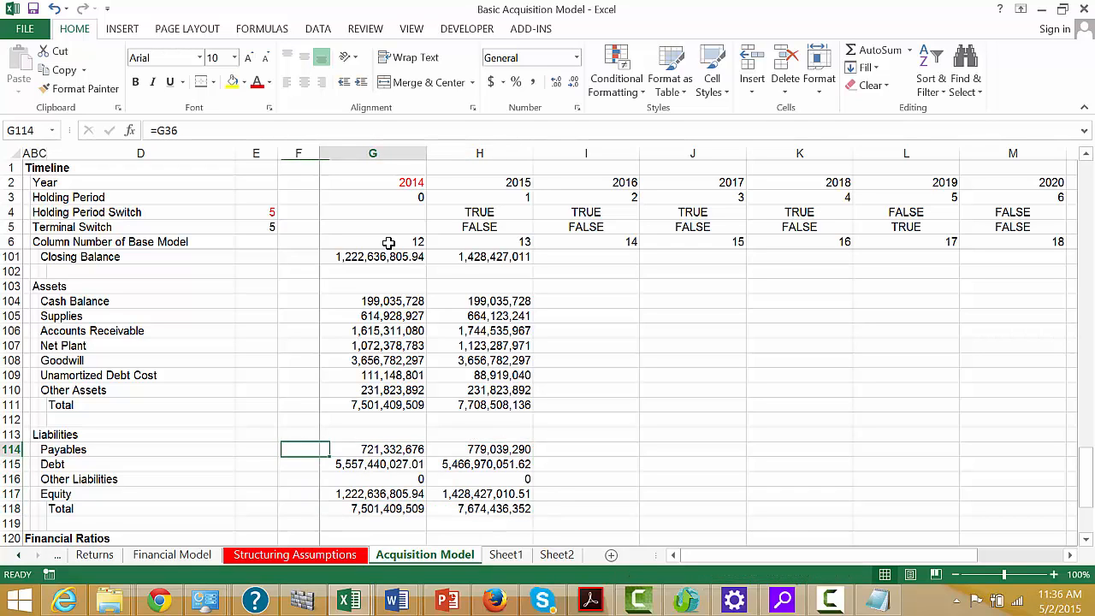
pyautogui.press('Right')
pyautogui.hotkey('shift', 'Down')
pyautogui.hotkey('shift', 'Down')
pyautogui.hotkey('shift', 'Down')
pyautogui.hotkey('shift', 'Down')
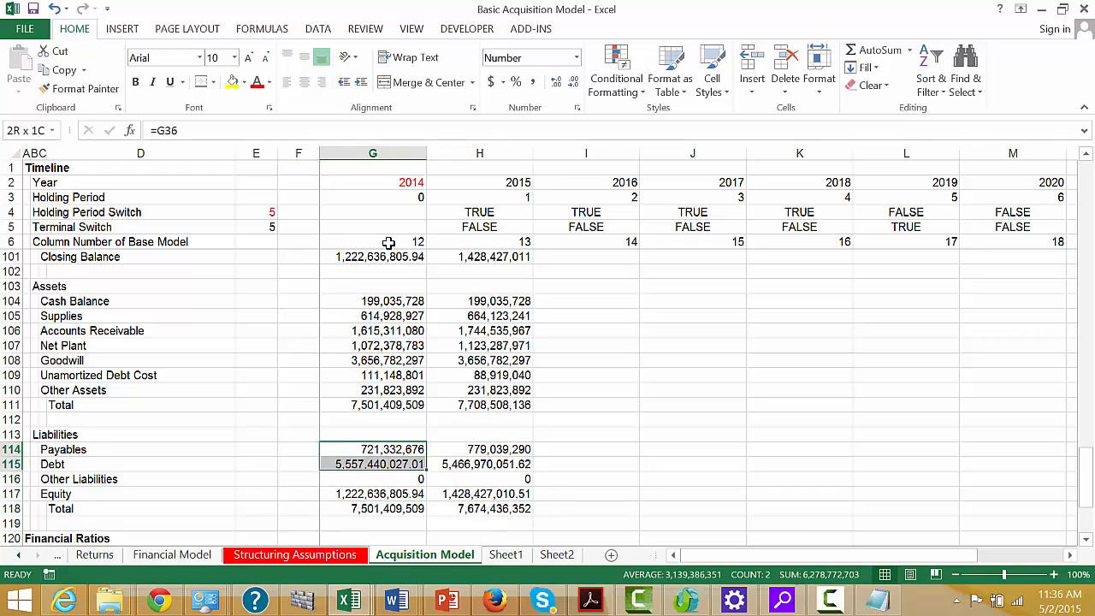
pyautogui.hotkey('shift', 'Right')
pyautogui.hotkey('ctrl', 'shift', '1')
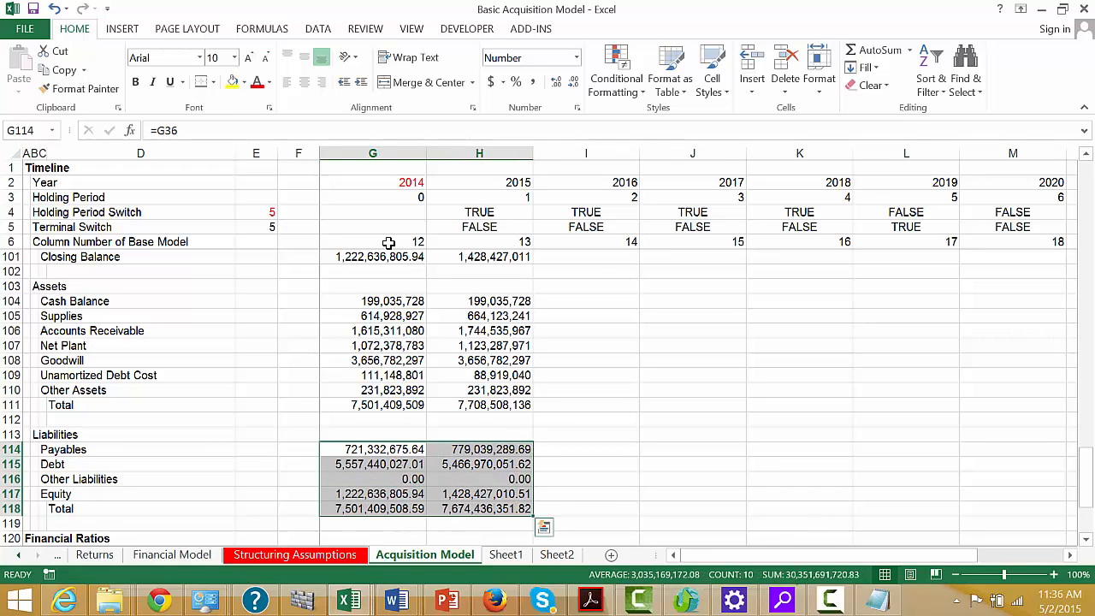
pyautogui.click(578, 87)
pyautogui.click(578, 87)
pyautogui.press('Up')
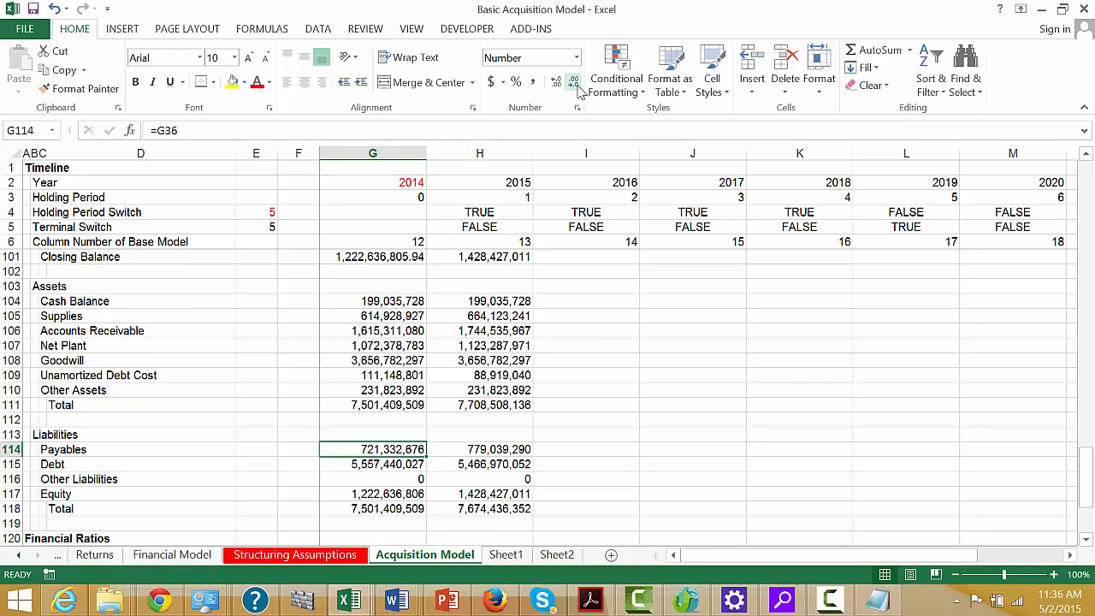
# - Examine the 2014 column from the liabilities up through the cash, debt and debt fee balances in the Financing section
pyautogui.press('Down')
pyautogui.press('Down')
pyautogui.press('Down')
pyautogui.press('Down')
pyautogui.press('Down')
pyautogui.press('Down')
pyautogui.press('Down')
pyautogui.press('Down')
pyautogui.press('Down')
pyautogui.press('Up')
pyautogui.press('Up')
pyautogui.press('Up')
pyautogui.press('Up')
pyautogui.press('Up')
pyautogui.press('Up')
pyautogui.press('Up')
pyautogui.press('Up')
pyautogui.press('Up')
pyautogui.press('Up')
pyautogui.press('Up')
pyautogui.press('Up')
pyautogui.press('Up')
pyautogui.press('Up')
pyautogui.press('Up')
pyautogui.press('Up')
pyautogui.press('Up')
pyautogui.press('Up')
pyautogui.press('Up')
pyautogui.press('Up')
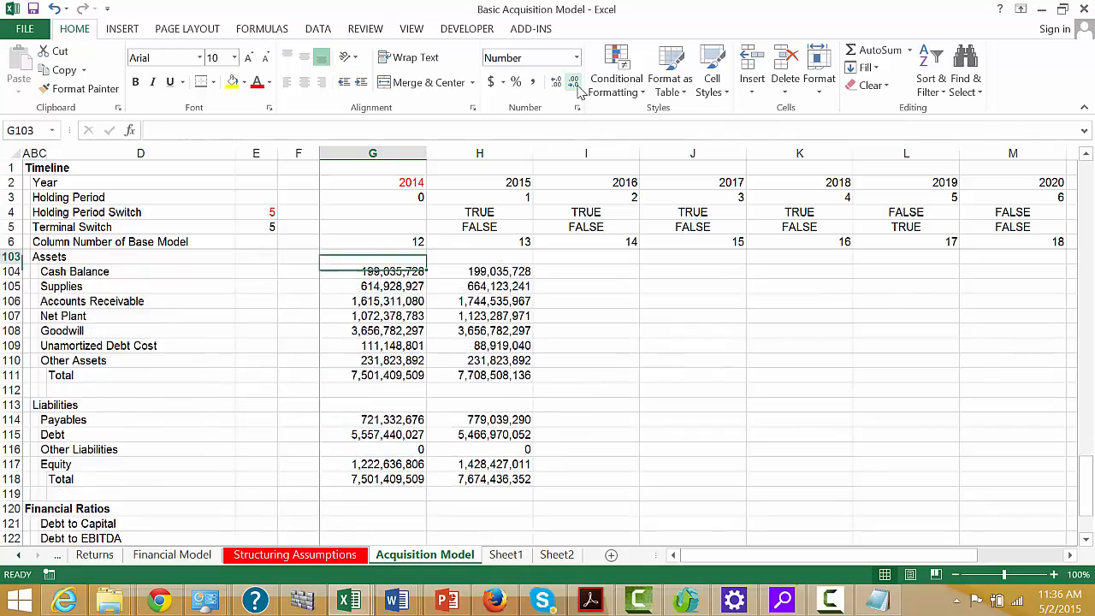
pyautogui.press('Up')
pyautogui.press('Up')
pyautogui.press('Up')
pyautogui.press('Up')
pyautogui.press('Up')
pyautogui.press('Up')
pyautogui.press('Up')
pyautogui.press('Up')
pyautogui.press('Up')
pyautogui.press('Up')
pyautogui.press('Up')
pyautogui.press('Up')
pyautogui.press('Up')
pyautogui.press('Up')
pyautogui.press('Up')
pyautogui.press('Up')
pyautogui.press('Up')
pyautogui.press('Up')
pyautogui.press('Up')
pyautogui.press('Up')
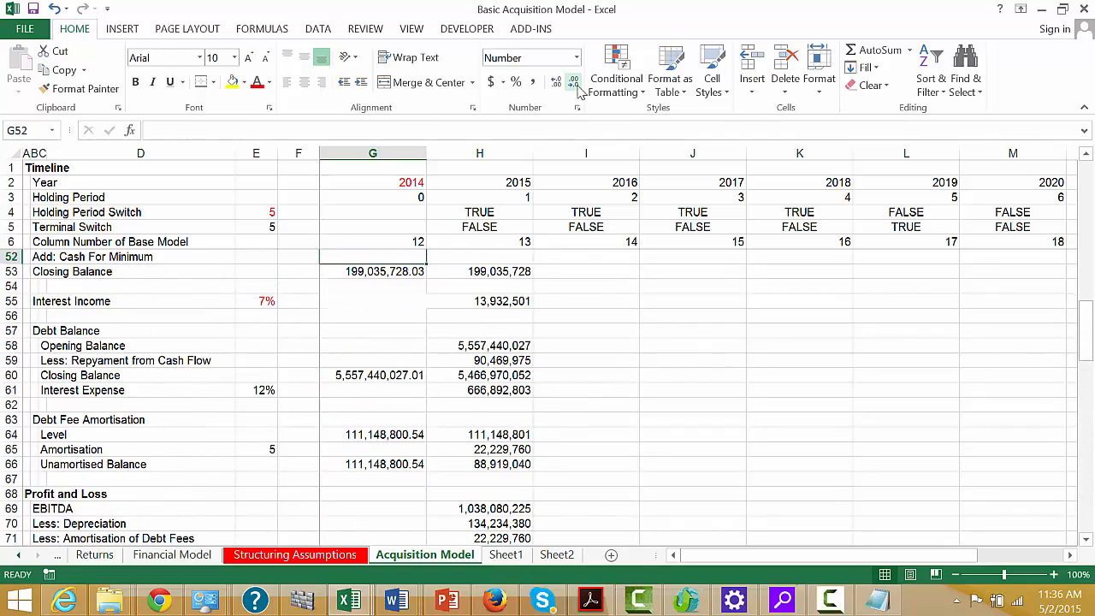
pyautogui.press('Down')
pyautogui.press('Down')
pyautogui.press('Down')
pyautogui.press('Down')
pyautogui.press('Down')
pyautogui.press('Down')
pyautogui.press('Down')
pyautogui.press('Down')
pyautogui.press('Down')
pyautogui.press('Down')
pyautogui.press('Down')
pyautogui.press('Down')
pyautogui.press('Up')
pyautogui.press('Up')
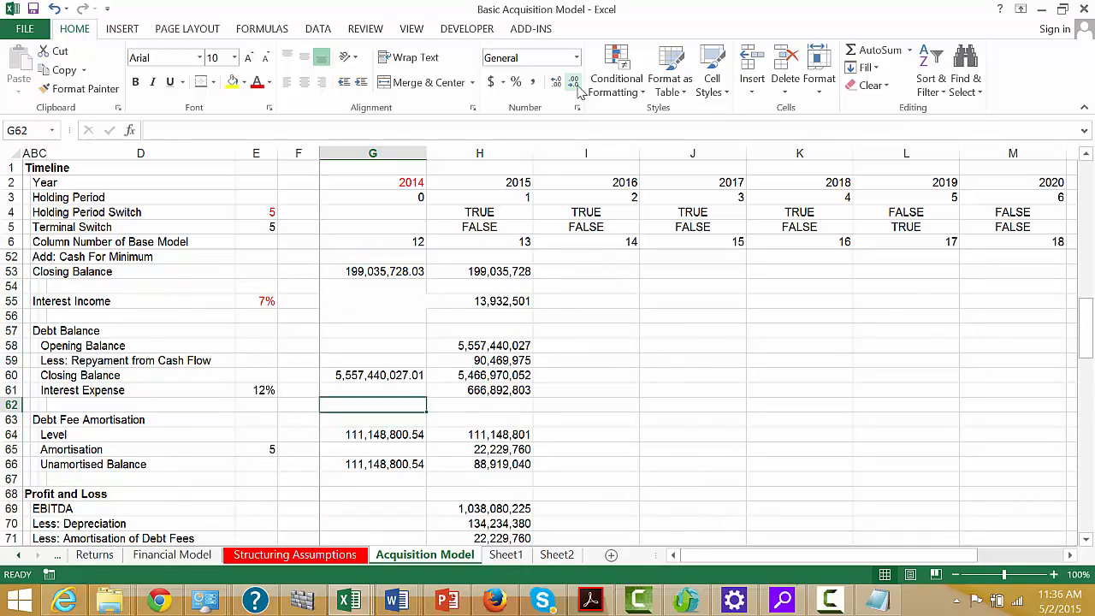
pyautogui.press('Up')
pyautogui.press('Up')
pyautogui.press('Right')
pyautogui.press('Down')
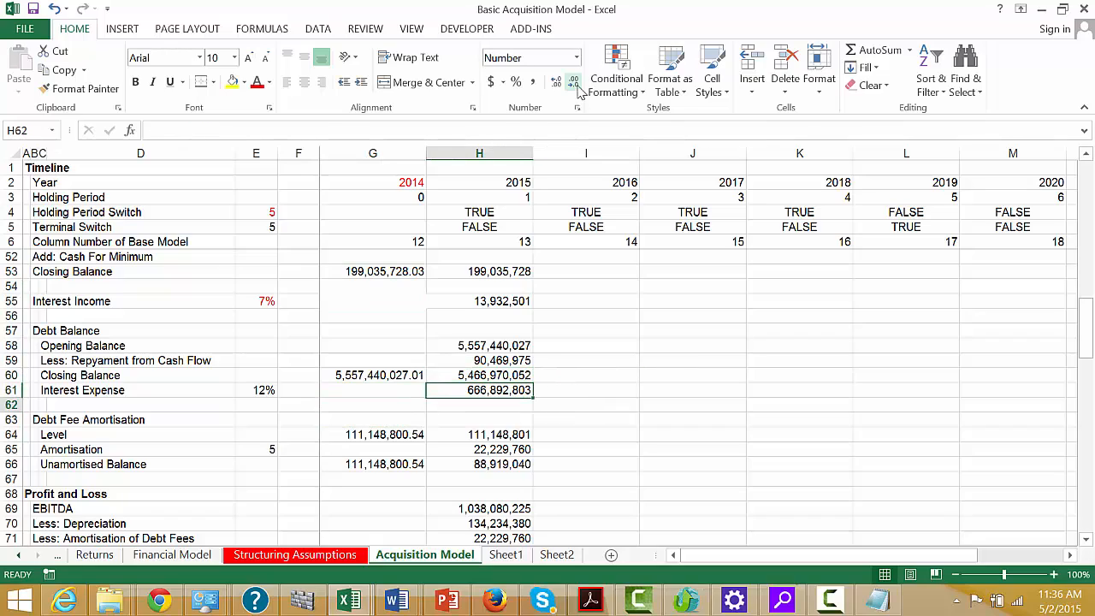
# - Examine the 2015 column from Interest Expense down through the cash flow, Balance Sheet and Financial Ratios sections
pyautogui.press('Down')
pyautogui.press('Down')
pyautogui.press('Down')
pyautogui.press('Down')
pyautogui.press('Down')
pyautogui.press('Down')
pyautogui.press('Down')
pyautogui.press('Down')
pyautogui.press('Down')
pyautogui.press('Down')
pyautogui.press('Down')
pyautogui.press('Down')
pyautogui.press('Down')
pyautogui.press('Down')
pyautogui.press('Down')
pyautogui.press('Down')
pyautogui.press('Down')
pyautogui.press('Down')
pyautogui.press('Down')
pyautogui.press('Down')
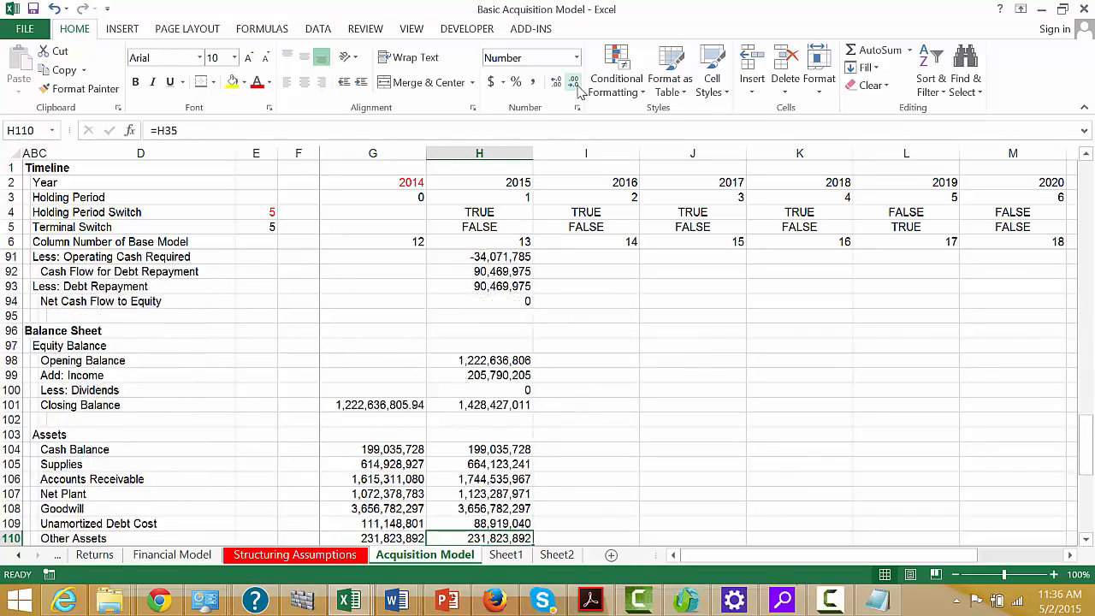
pyautogui.press('Down')
pyautogui.press('Down')
pyautogui.press('Down')
pyautogui.press('Down')
pyautogui.press('Down')
pyautogui.press('Down')
pyautogui.press('Down')
pyautogui.press('Down')
pyautogui.press('Down')
pyautogui.press('Down')
pyautogui.press('Down')
pyautogui.press('Down')
pyautogui.press('Down')
pyautogui.press('Down')
pyautogui.press('Down')
pyautogui.press('Down')
pyautogui.press('Down')
pyautogui.press('Down')
pyautogui.press('Up')
pyautogui.press('Up')
pyautogui.press('Up')
pyautogui.press('Up')
pyautogui.press('Up')
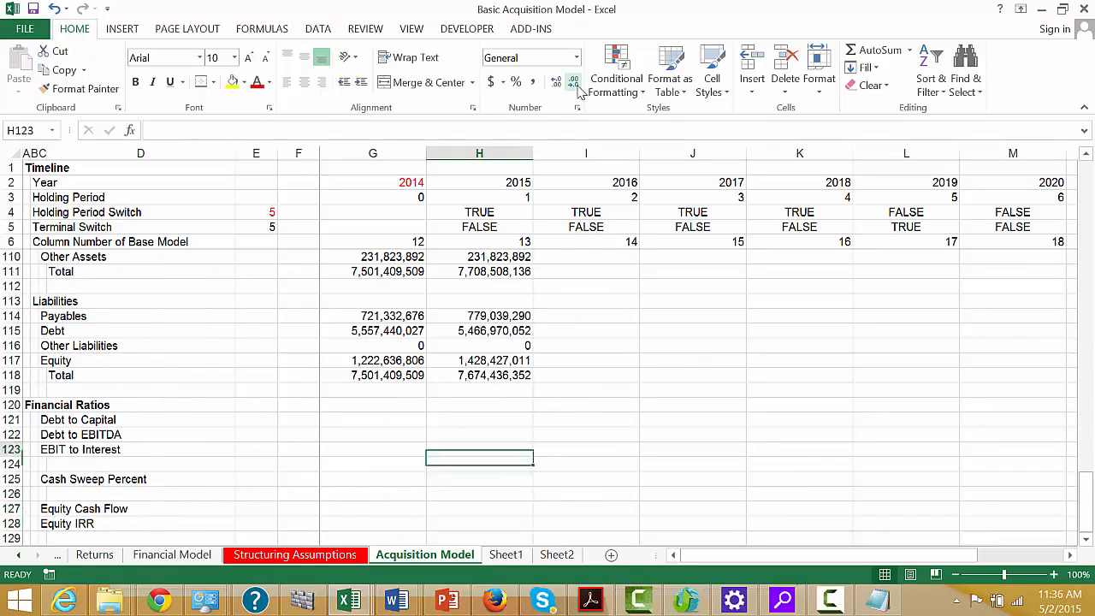
# - Fill the 2015 formulas from Minimum Balance in Financing down to the liabilities Total (H47:H118) across all the later year columns
pyautogui.press('Up')
pyautogui.press('Up')
pyautogui.press('Up')
pyautogui.press('Up')
pyautogui.press('Up')
pyautogui.press('Up')
pyautogui.press('Up')
pyautogui.press('Up')
pyautogui.press('Up')
pyautogui.press('Up')
pyautogui.press('Up')
pyautogui.press('Up')
pyautogui.press('Up')
pyautogui.press('Up')
pyautogui.press('Up')
pyautogui.press('Up')
pyautogui.press('Up')
pyautogui.press('Up')
pyautogui.press('Up')
pyautogui.press('Up')
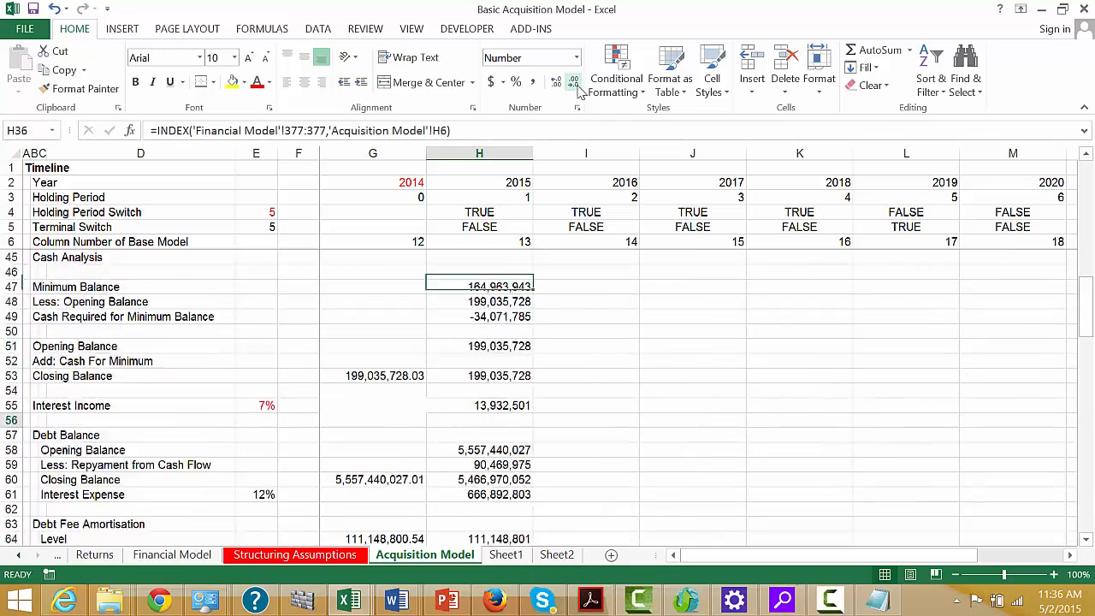
pyautogui.press('Down')
pyautogui.press('Down')
pyautogui.press('Down')
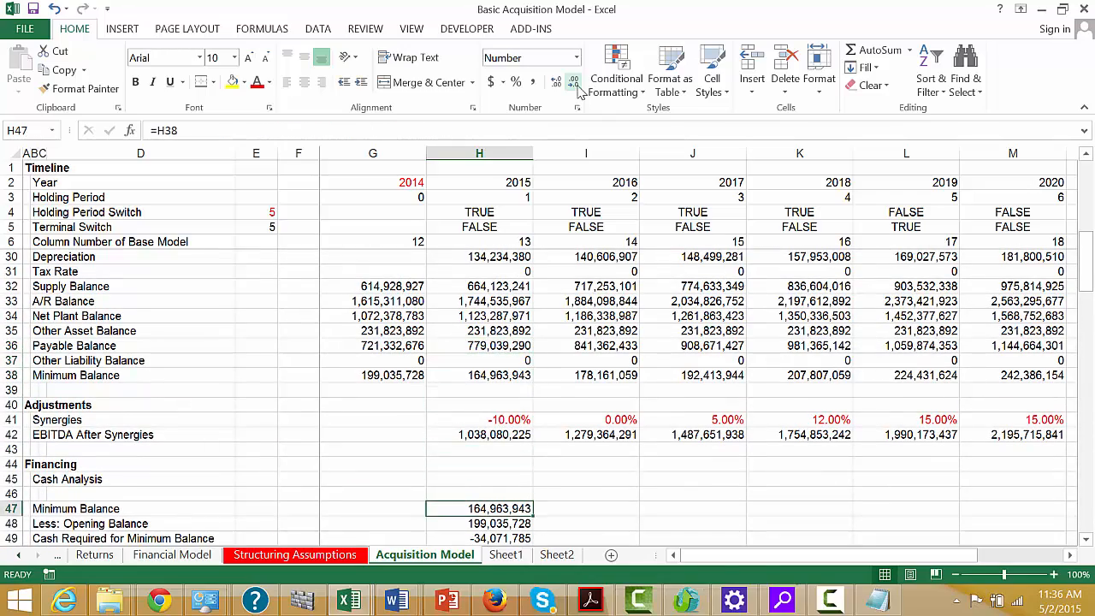
pyautogui.hotkey('shift', 'Down')
pyautogui.hotkey('shift', 'Down')
pyautogui.hotkey('shift', 'Down')
pyautogui.hotkey('shift', 'Down')
pyautogui.hotkey('shift', 'Down')
pyautogui.hotkey('shift', 'Down')
pyautogui.hotkey('shift', 'Down')
pyautogui.hotkey('shift', 'Down')
pyautogui.hotkey('shift', 'Down')
pyautogui.hotkey('shift', 'Down')
pyautogui.hotkey('shift', 'Down')
pyautogui.hotkey('shift', 'Down')
pyautogui.hotkey('shift', 'Down')
pyautogui.hotkey('shift', 'Down')
pyautogui.hotkey('shift', 'Down')
pyautogui.hotkey('shift', 'Down')
pyautogui.hotkey('shift', 'Down')
pyautogui.hotkey('shift', 'Down')
pyautogui.hotkey('shift', 'Down')
pyautogui.hotkey('shift', 'Down')
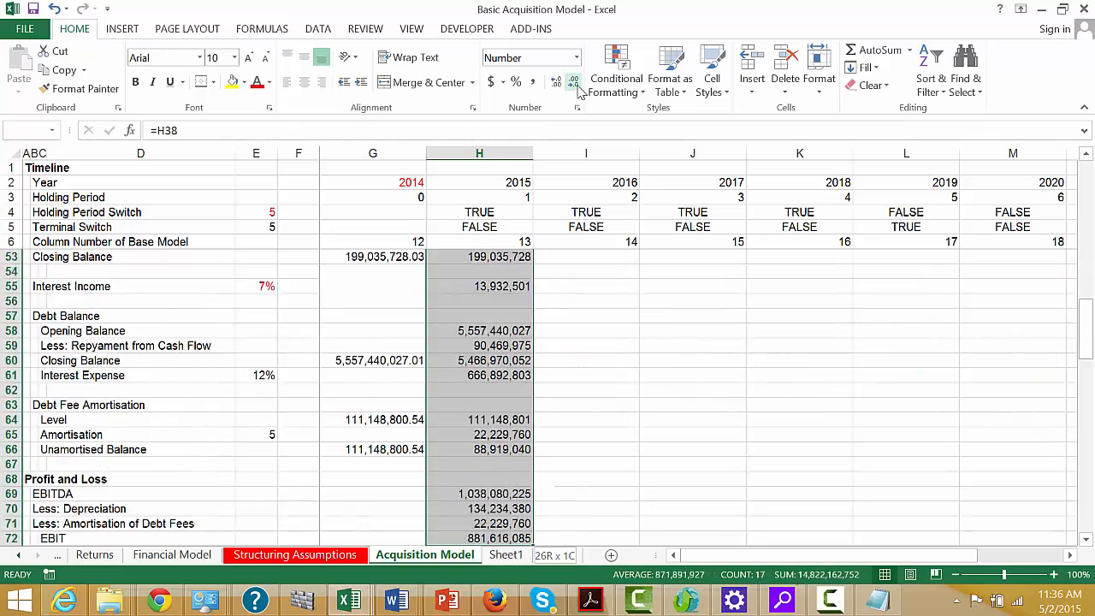
pyautogui.hotkey('shift', 'Down')
pyautogui.hotkey('shift', 'Down')
pyautogui.hotkey('shift', 'Down')
pyautogui.hotkey('shift', 'Down')
pyautogui.hotkey('shift', 'Down')
pyautogui.hotkey('shift', 'Down')
pyautogui.hotkey('shift', 'Down')
pyautogui.hotkey('shift', 'Down')
pyautogui.hotkey('shift', 'Down')
pyautogui.hotkey('shift', 'Down')
pyautogui.hotkey('shift', 'Down')
pyautogui.hotkey('shift', 'Down')
pyautogui.hotkey('shift', 'Down')
pyautogui.hotkey('shift', 'Down')
pyautogui.hotkey('shift', 'Down')
pyautogui.hotkey('shift', 'Down')
pyautogui.hotkey('shift', 'Down')
pyautogui.hotkey('shift', 'Down')
pyautogui.hotkey('shift', 'Down')
pyautogui.hotkey('shift', 'Down')
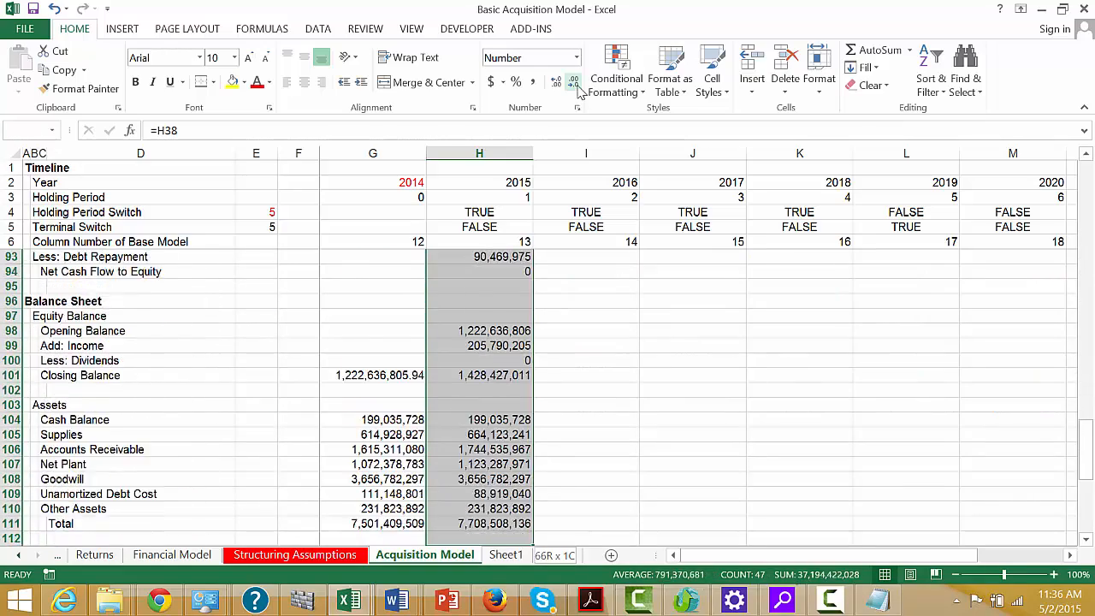
pyautogui.hotkey('shift', 'Down')
pyautogui.hotkey('shift', 'Down')
pyautogui.hotkey('shift', 'Down')
pyautogui.hotkey('shift', 'Down')
pyautogui.hotkey('shift', 'Down')
pyautogui.hotkey('shift', 'Down')
pyautogui.hotkey('shift', 'Down')
pyautogui.hotkey('shift', 'Down')
pyautogui.hotkey('shift', 'Down')
pyautogui.hotkey('shift', 'Down')
pyautogui.hotkey('shift', 'Down')
pyautogui.hotkey('shift', 'Down')
pyautogui.hotkey('shift', 'Down')
pyautogui.hotkey('shift', 'Down')
pyautogui.hotkey('shift', 'Down')
pyautogui.hotkey('shift', 'Down')
pyautogui.hotkey('shift', 'Down')
pyautogui.hotkey('shift', 'Down')
pyautogui.hotkey('shift', 'Down')
pyautogui.hotkey('shift', 'Down')
pyautogui.hotkey('shift', 'Up')
pyautogui.hotkey('shift', 'Up')
pyautogui.hotkey('shift', 'Up')
pyautogui.hotkey('shift', 'Up')
pyautogui.hotkey('shift', 'Up')
pyautogui.hotkey('shift', 'Up')
pyautogui.hotkey('shift', 'Up')
pyautogui.hotkey('shift', 'Up')
pyautogui.hotkey('shift', 'Up')
pyautogui.hotkey('shift', 'Up')
pyautogui.hotkey('shift', 'Up')
pyautogui.hotkey('shift', 'Up')
pyautogui.hotkey('shift', 'Up')
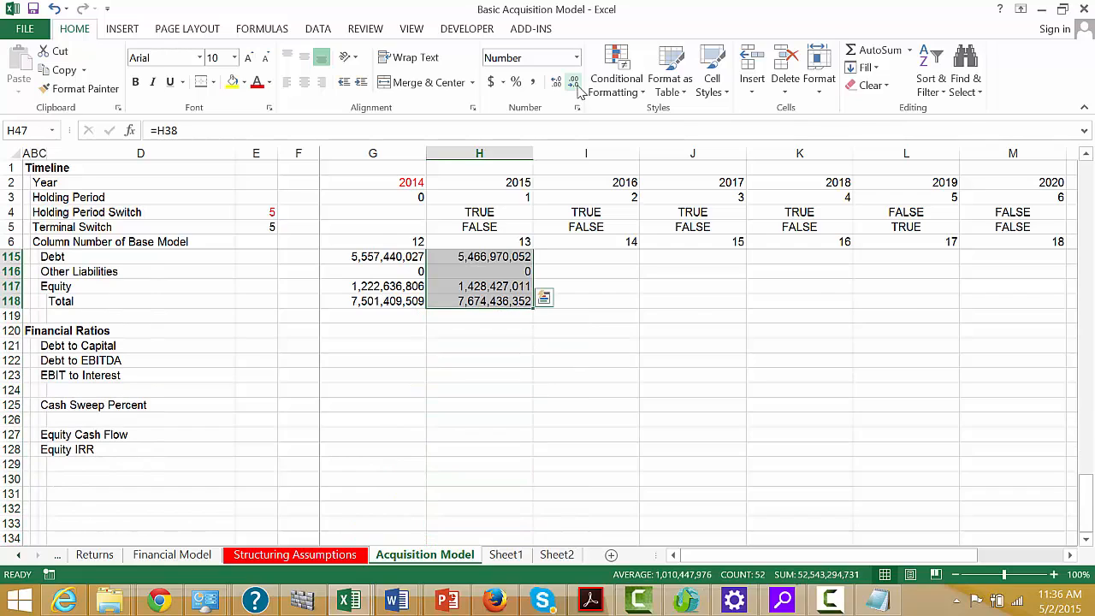
pyautogui.hotkey('ctrl', 'shift', 'r')
# - Examine the filled year columns in the Financing section and the Profit and Loss section down to Earnings
pyautogui.press('Up')
pyautogui.press('Up')
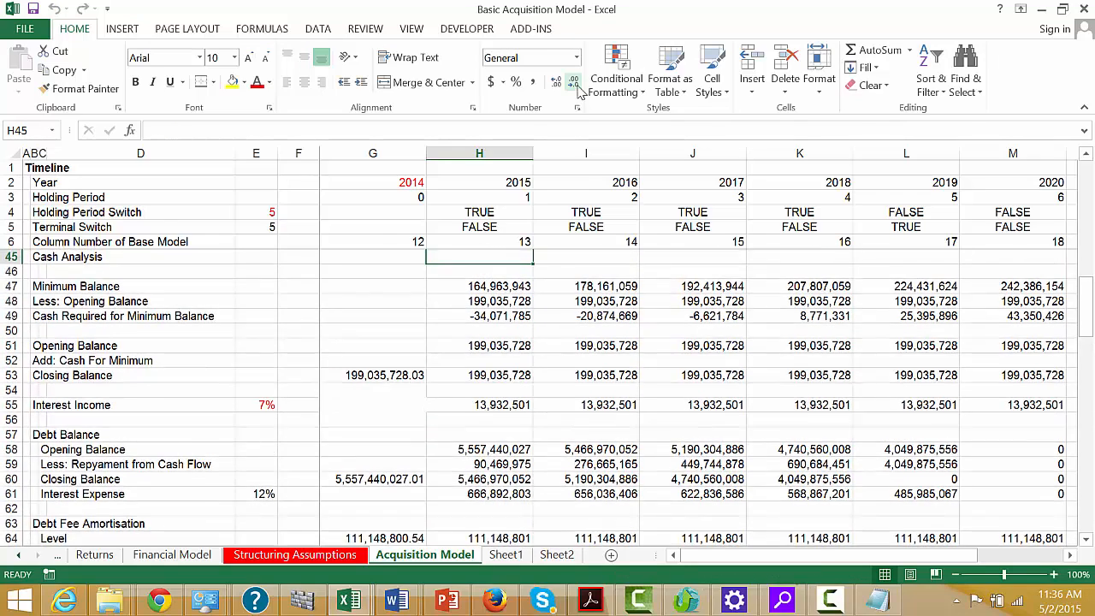
pyautogui.press('Up')
pyautogui.press('Up')
pyautogui.press('Up')
pyautogui.press('Down')
pyautogui.press('Down')
pyautogui.press('Down')
pyautogui.press('Down')
pyautogui.press('Down')
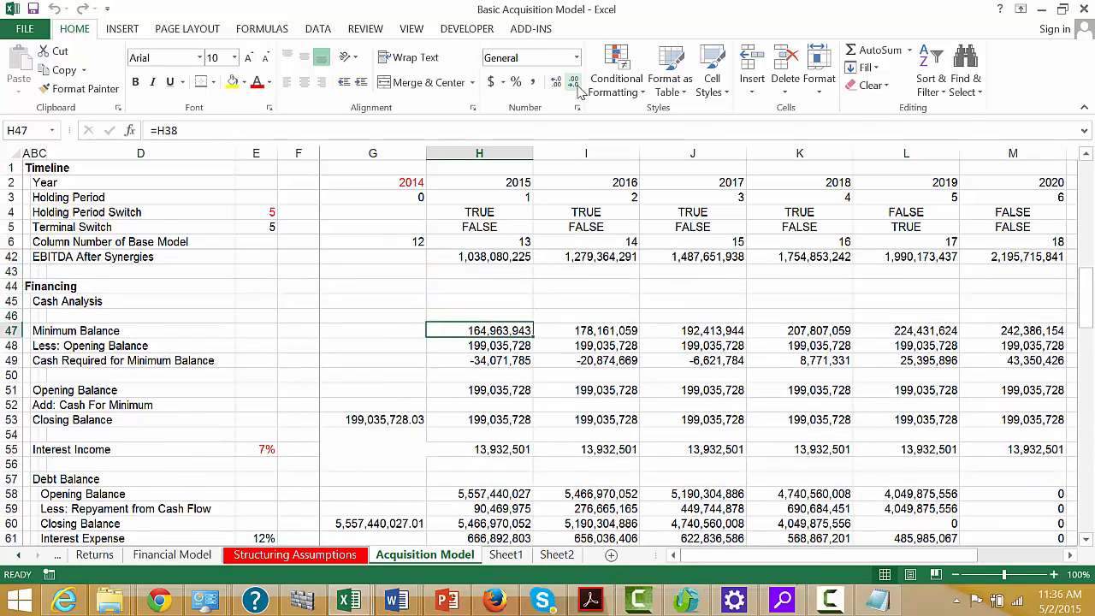
pyautogui.press('Down')
pyautogui.press('Down')
pyautogui.press('Down')
pyautogui.press('Down')
pyautogui.press('Down')
pyautogui.press('Down')
pyautogui.press('Down')
pyautogui.press('Down')
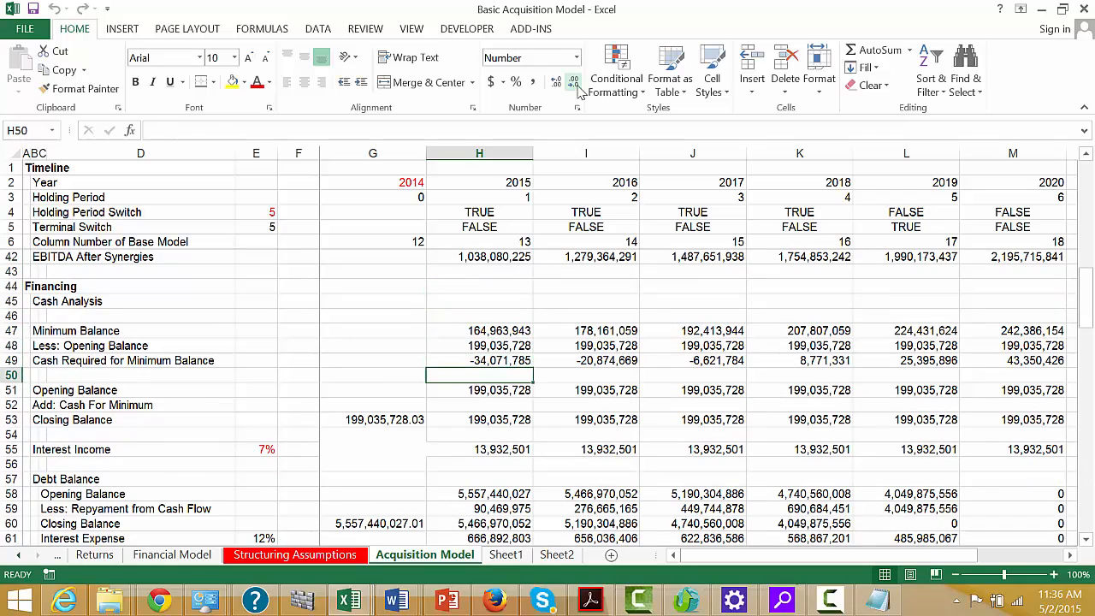
pyautogui.press('Down')
pyautogui.press('Down')
pyautogui.press('Down')
pyautogui.press('Down')
pyautogui.press('Down')
pyautogui.press('Down')
pyautogui.press('Down')
pyautogui.press('Down')
pyautogui.press('Down')
pyautogui.press('Down')
pyautogui.press('Down')
pyautogui.press('Down')
pyautogui.press('Down')
pyautogui.press('Down')
pyautogui.press('Down')
pyautogui.press('Down')
pyautogui.press('Down')
pyautogui.press('Down')
pyautogui.press('Down')
pyautogui.press('Down')
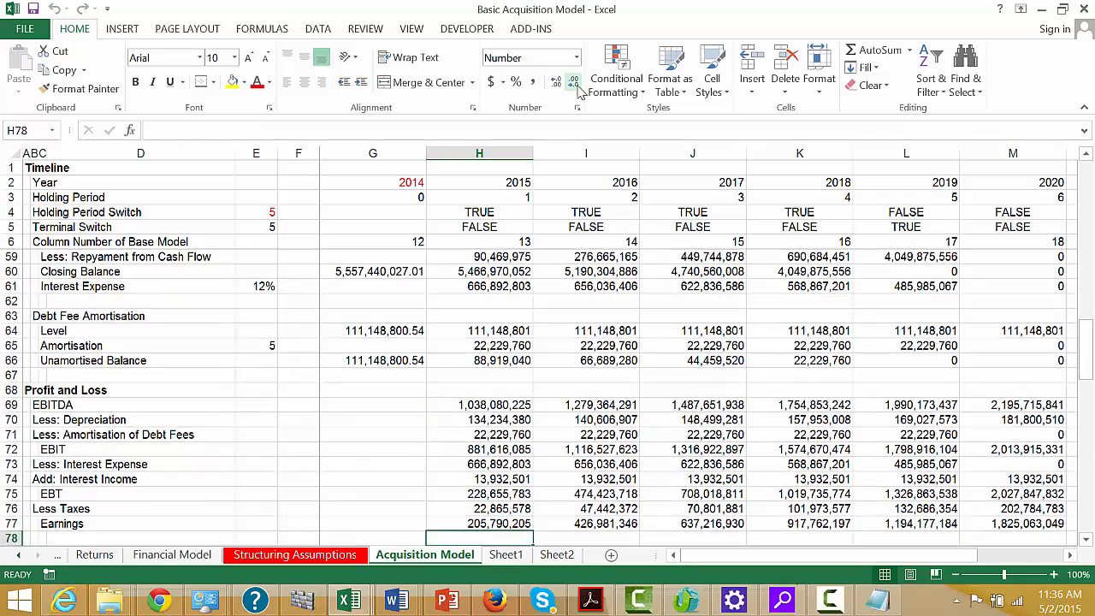
# - Examine the filled Balance Sheet years, comparing the assets Total with the liabilities Total in each column
pyautogui.press('Down')
pyautogui.press('Down')
pyautogui.press('Down')
pyautogui.press('Down')
pyautogui.press('Down')
pyautogui.press('Down')
pyautogui.press('Down')
pyautogui.press('Down')
pyautogui.press('Down')
pyautogui.press('Down')
pyautogui.press('Down')
pyautogui.press('Down')
pyautogui.press('Down')
pyautogui.press('Down')
pyautogui.press('Down')
pyautogui.press('Down')
pyautogui.press('Down')
pyautogui.press('Down')
pyautogui.press('Down')
pyautogui.press('Down')
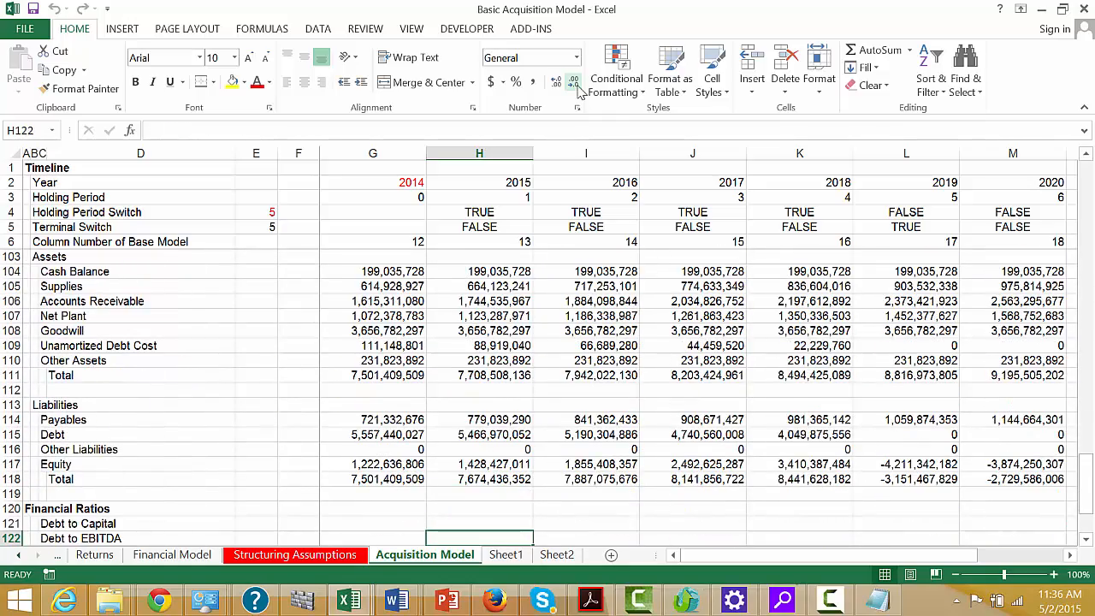
pyautogui.press('Down')
pyautogui.press('Up')
pyautogui.press('Up')
pyautogui.press('Up')
pyautogui.press('Up')
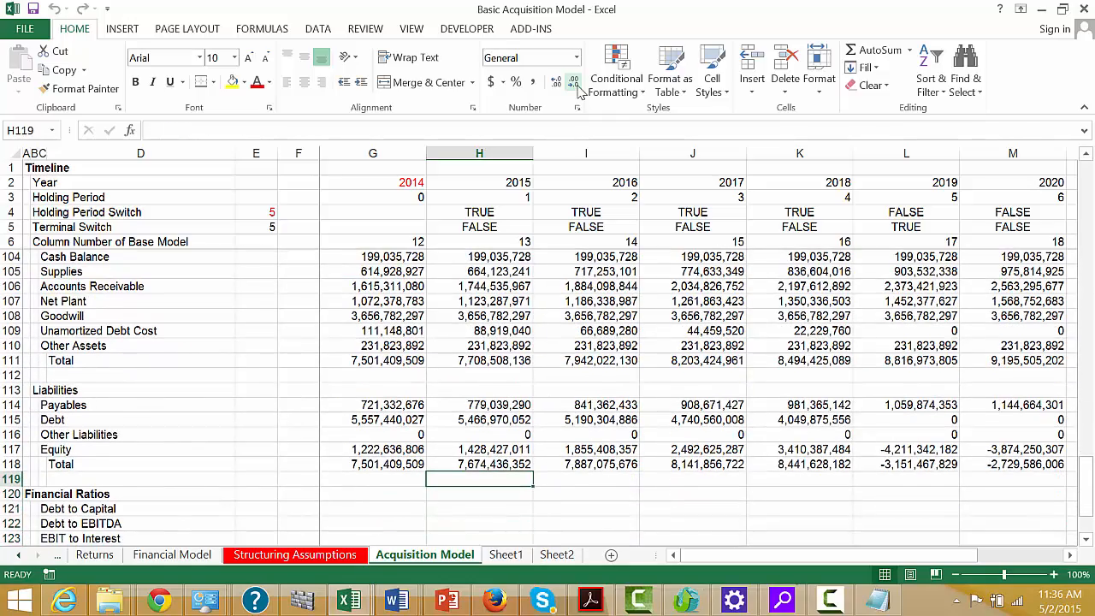
# - Examine the Balance Sheet totals and the empty Financial Ratios section beneath them
pyautogui.press('Up')
pyautogui.press('Down')
pyautogui.press('Down')
pyautogui.press('Down')
pyautogui.press('Down')
pyautogui.press('Down')
pyautogui.press('Down')
pyautogui.press('Down')
pyautogui.press('Down')
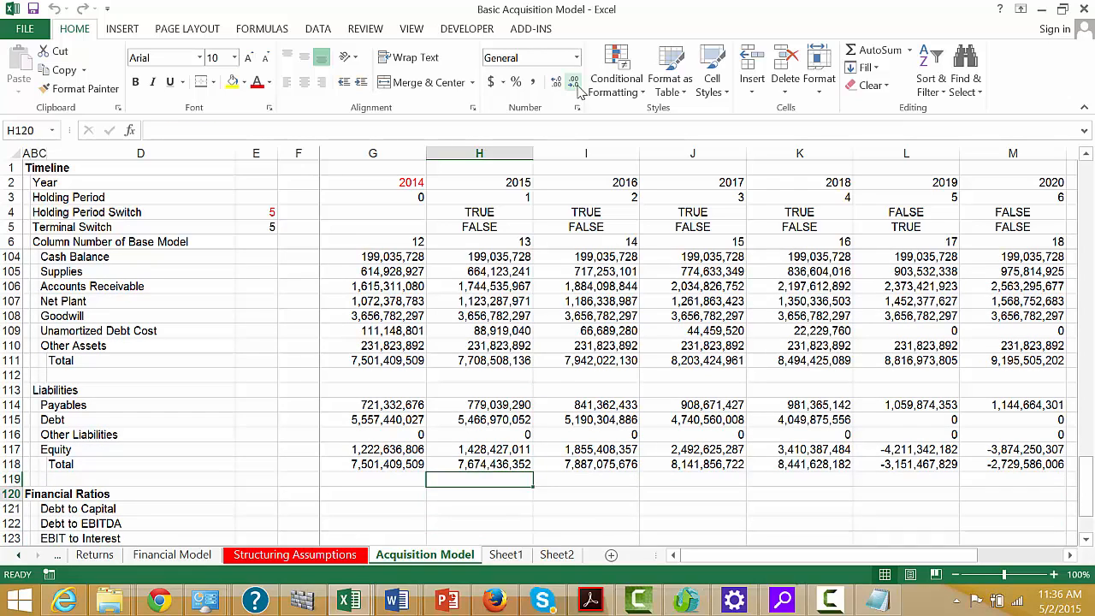
pyautogui.press('Up')
pyautogui.press('Up')
pyautogui.press('Up')
pyautogui.press('Up')
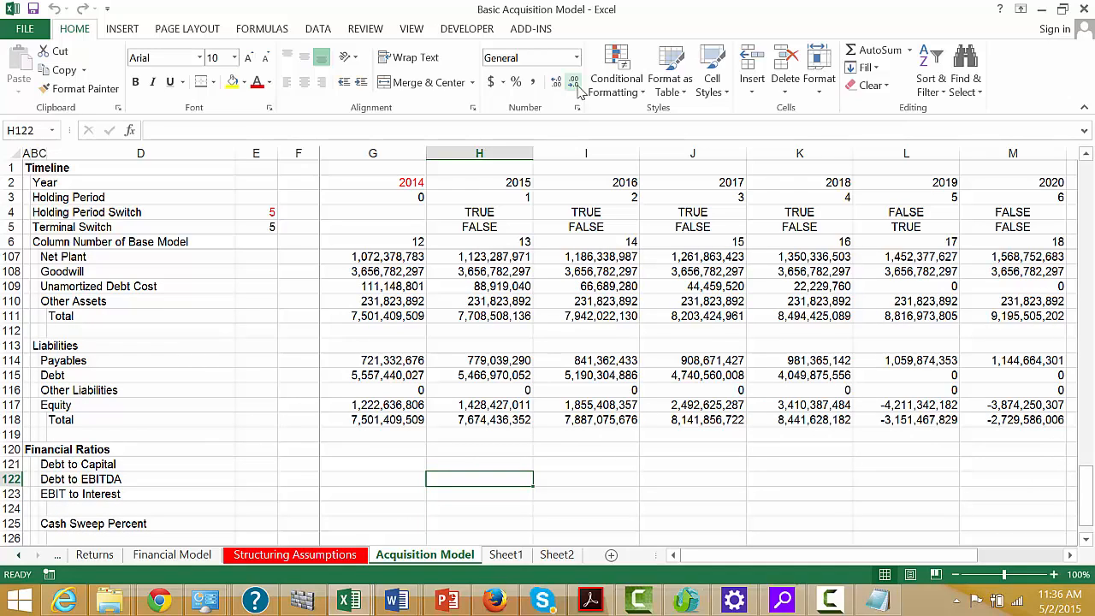
pyautogui.press('Up')
pyautogui.press('Up')
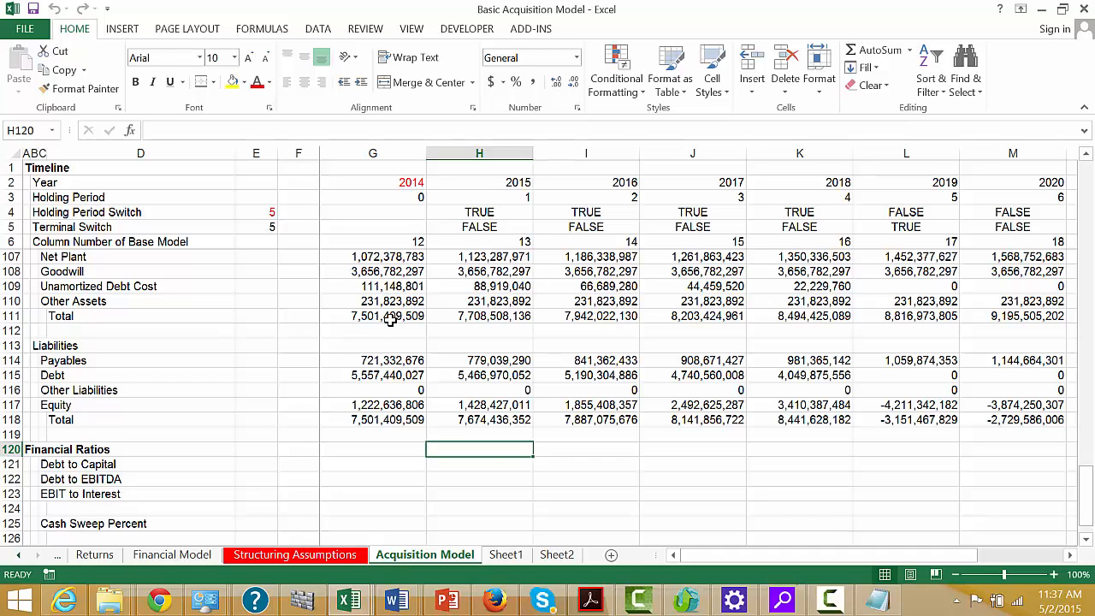
pyautogui.press('Left')
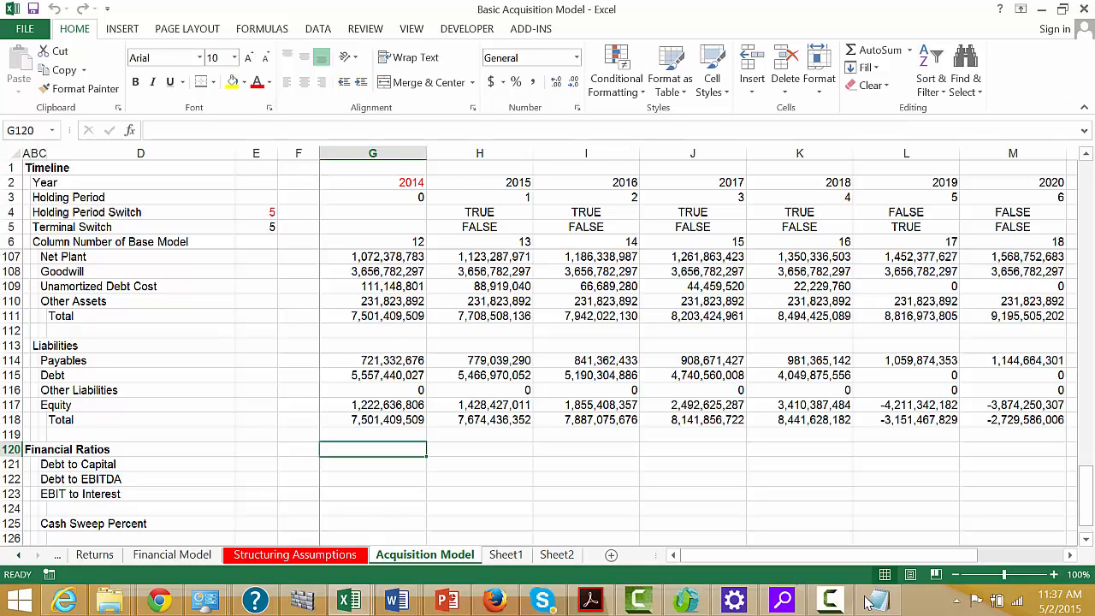
pyautogui.click(828, 599)
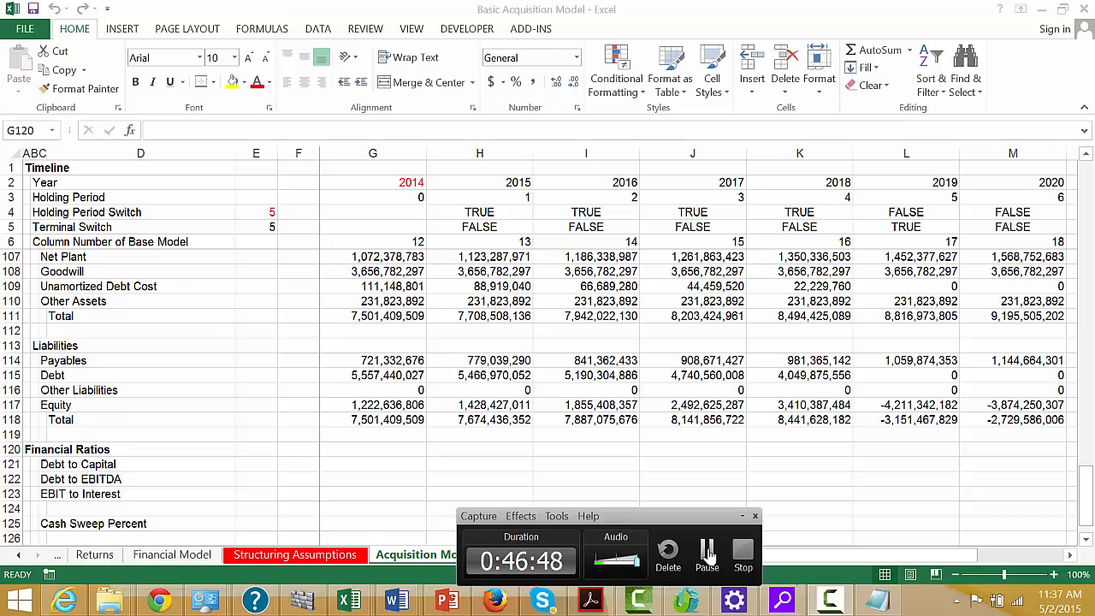
pyautogui.click(707, 552)
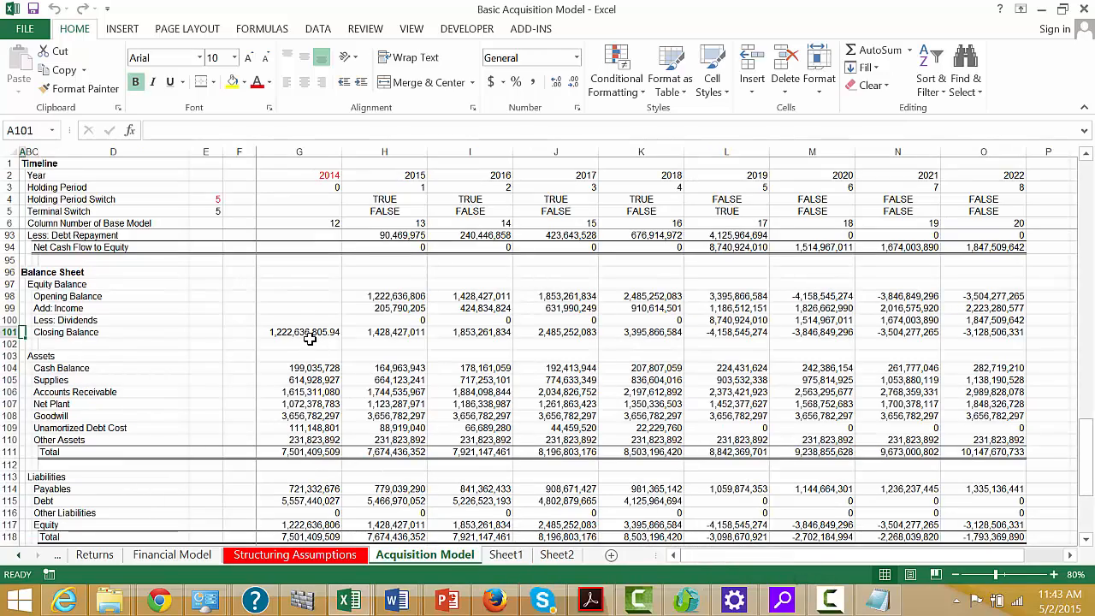
# - Examine the revised model from the equity Closing Balance back up through the cash flow to the Financing section
pyautogui.click(309, 339)
pyautogui.press('Up')
pyautogui.press('Up')
pyautogui.press('Up')
pyautogui.press('Up')
pyautogui.press('Up')
pyautogui.press('Up')
pyautogui.press('Up')
pyautogui.press('Up')
pyautogui.press('Up')
pyautogui.press('Up')
pyautogui.press('Up')
pyautogui.press('Up')
pyautogui.press('Up')
pyautogui.press('Up')
pyautogui.press('Up')
pyautogui.press('Up')
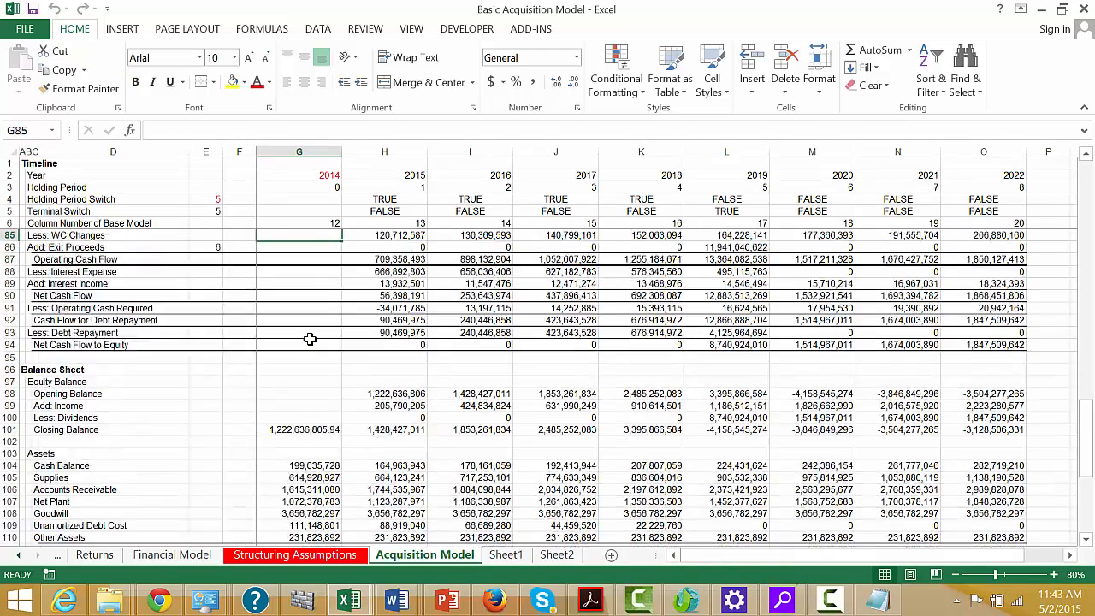
pyautogui.press('Up')
pyautogui.press('Up')
pyautogui.press('Up')
pyautogui.press('Up')
pyautogui.press('Up')
pyautogui.press('Up')
pyautogui.press('Up')
pyautogui.press('Up')
pyautogui.press('Up')
pyautogui.press('Up')
pyautogui.press('Up')
pyautogui.press('Up')
pyautogui.press('Up')
pyautogui.press('Up')
pyautogui.press('Up')
pyautogui.press('Up')
pyautogui.press('Up')
pyautogui.press('Up')
pyautogui.press('Up')
pyautogui.press('Up')
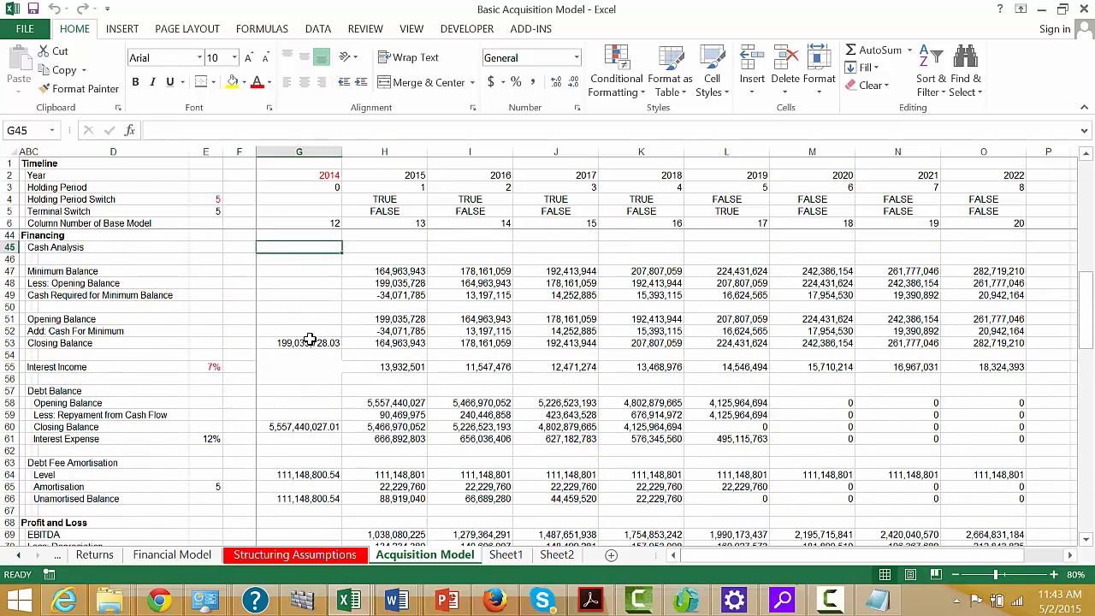
# - Examine the Add: Cash For Minimum and Closing Balance formulas of the Cash Analysis across the early years
pyautogui.press('Down')
pyautogui.press('Down')
pyautogui.press('Down')
pyautogui.press('Down')
pyautogui.press('Down')
pyautogui.press('Down')
pyautogui.press('Right')
pyautogui.press('Down')
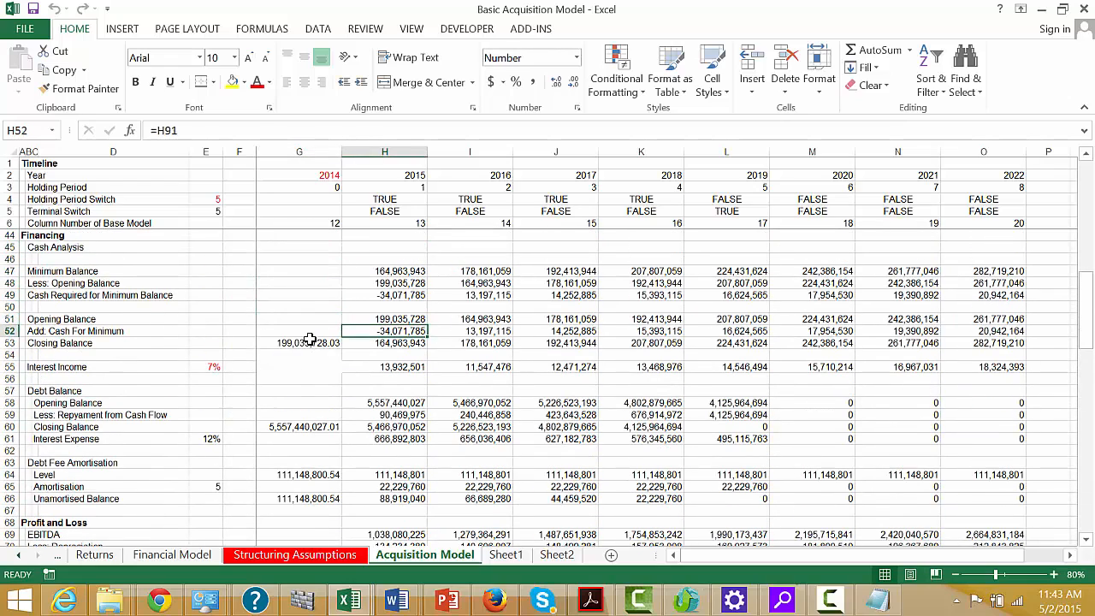
pyautogui.press('Right')
pyautogui.press('Right')
pyautogui.press('Right')
pyautogui.press('Right')
pyautogui.press('Left')
pyautogui.press('Left')
pyautogui.press('Left')
pyautogui.press('Left')
pyautogui.press('Left')
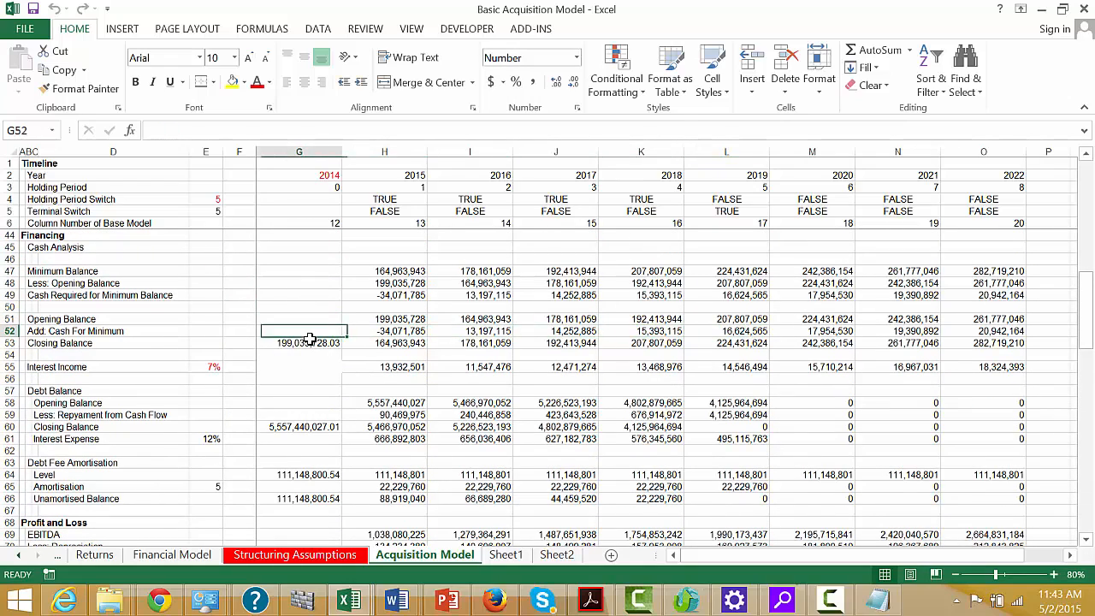
pyautogui.press('Right')
pyautogui.press('Down')
pyautogui.press('Down')
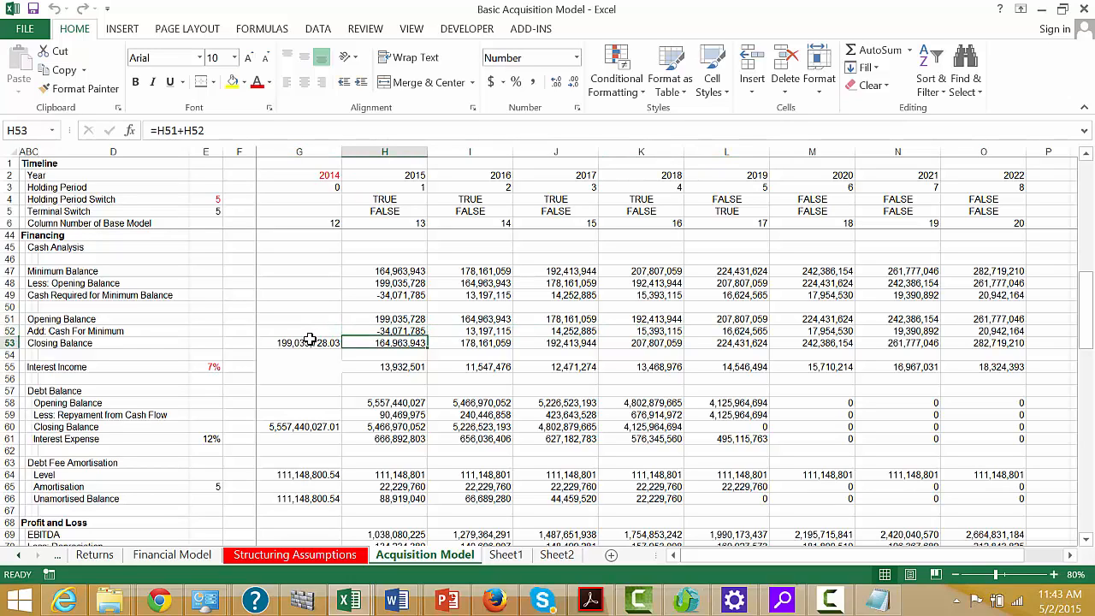
# - Examine the Minimum Balance, Less: Opening Balance and Cash Required for Minimum Balance rows in the Cash Analysis
pyautogui.press('Up')
pyautogui.press('Up')
pyautogui.press('Up')
pyautogui.press('Up')
pyautogui.press('Up')
pyautogui.press('Up')
pyautogui.press('Left')
pyautogui.press('Left')
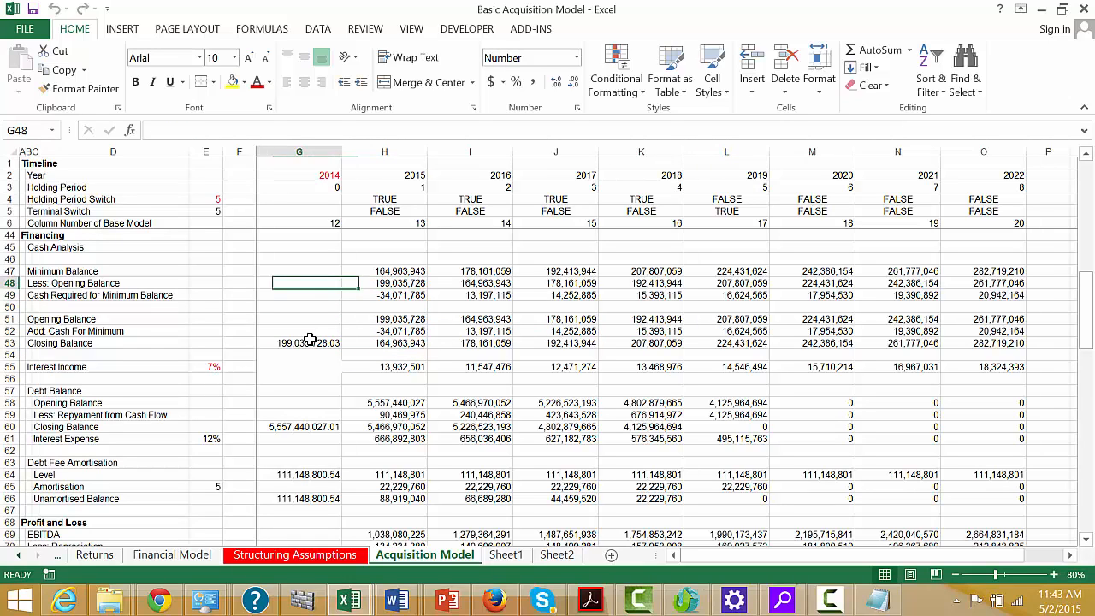
pyautogui.press('Down')
pyautogui.press('Down')
pyautogui.press('Right')
pyautogui.press('Right')
pyautogui.press('Right')
pyautogui.press('Right')
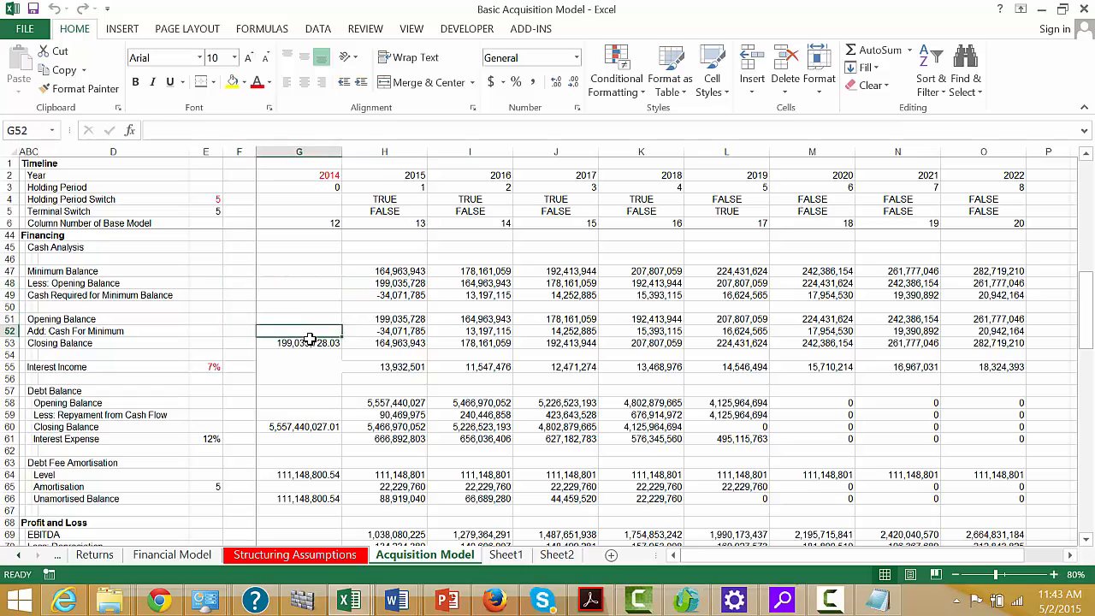
# - Examine the 2017 column from the Debt Balance down through Profit and Loss and cash flow to the Balance Sheet
pyautogui.press('Down')
pyautogui.press('Down')
pyautogui.press('Down')
pyautogui.press('Down')
pyautogui.press('Down')
pyautogui.press('Down')
pyautogui.press('Down')
pyautogui.press('Down')
pyautogui.press('Down')
pyautogui.press('Down')
pyautogui.press('Down')
pyautogui.press('Down')
pyautogui.press('Down')
pyautogui.press('Down')
pyautogui.press('Down')
pyautogui.press('Down')
pyautogui.press('Down')
pyautogui.press('Down')
pyautogui.press('Down')
pyautogui.press('Down')
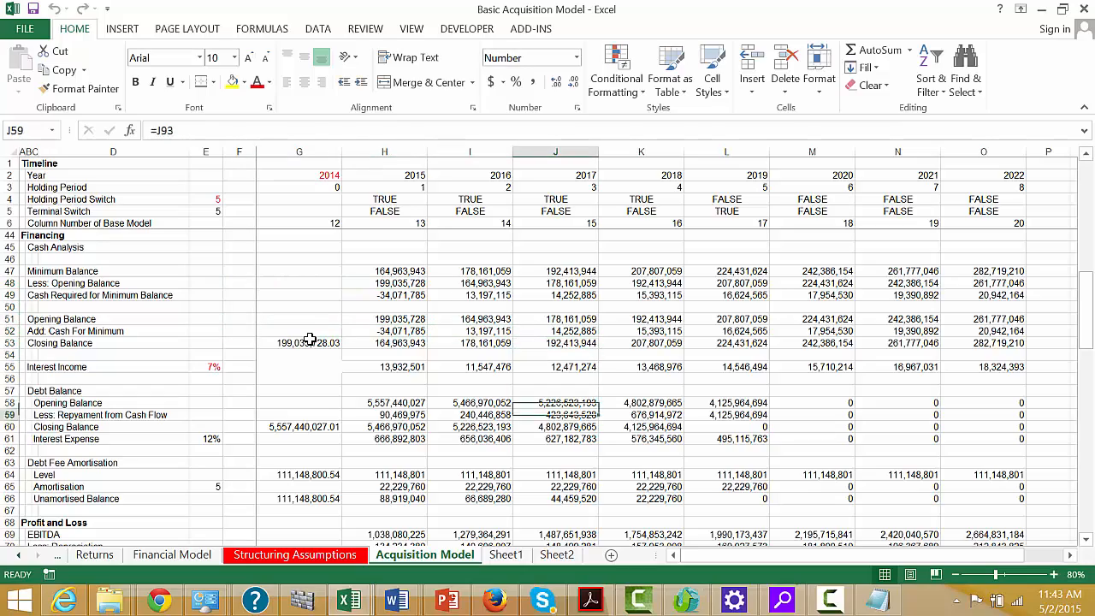
pyautogui.press('Down')
pyautogui.press('Down')
pyautogui.press('Down')
pyautogui.press('Down')
pyautogui.press('Down')
pyautogui.press('Down')
pyautogui.press('Down')
pyautogui.press('Down')
pyautogui.press('Down')
pyautogui.press('Down')
pyautogui.press('Down')
pyautogui.press('Down')
pyautogui.press('Down')
pyautogui.press('Down')
pyautogui.press('Down')
pyautogui.press('Down')
pyautogui.press('Down')
pyautogui.press('Down')
pyautogui.press('Down')
pyautogui.press('Down')
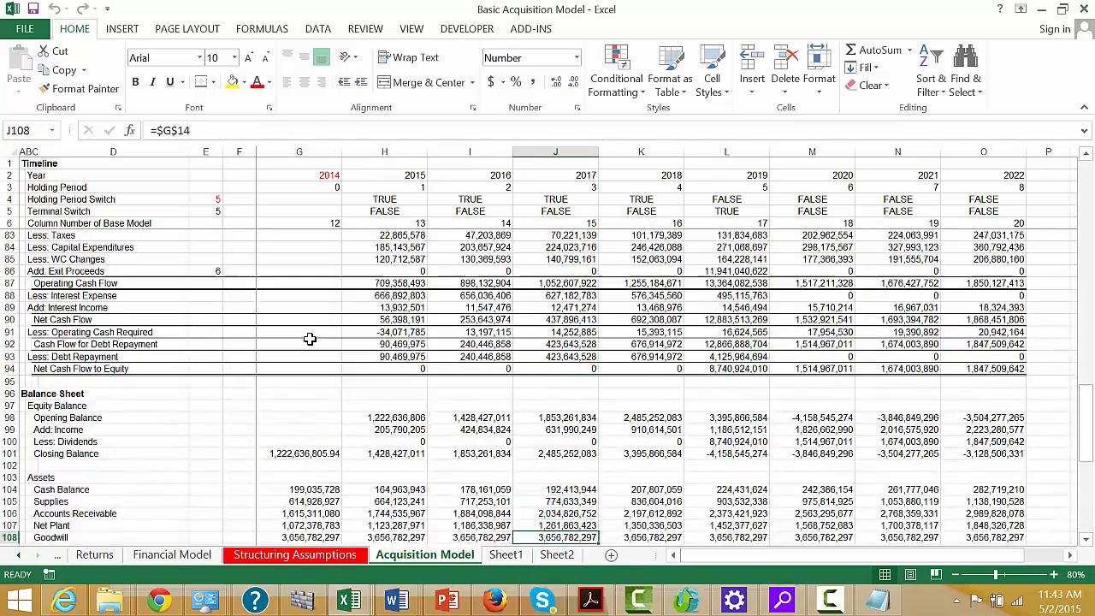
pyautogui.press('Down')
pyautogui.press('Down')
pyautogui.press('Down')
pyautogui.press('Down')
pyautogui.press('Down')
pyautogui.press('Down')
pyautogui.press('Down')
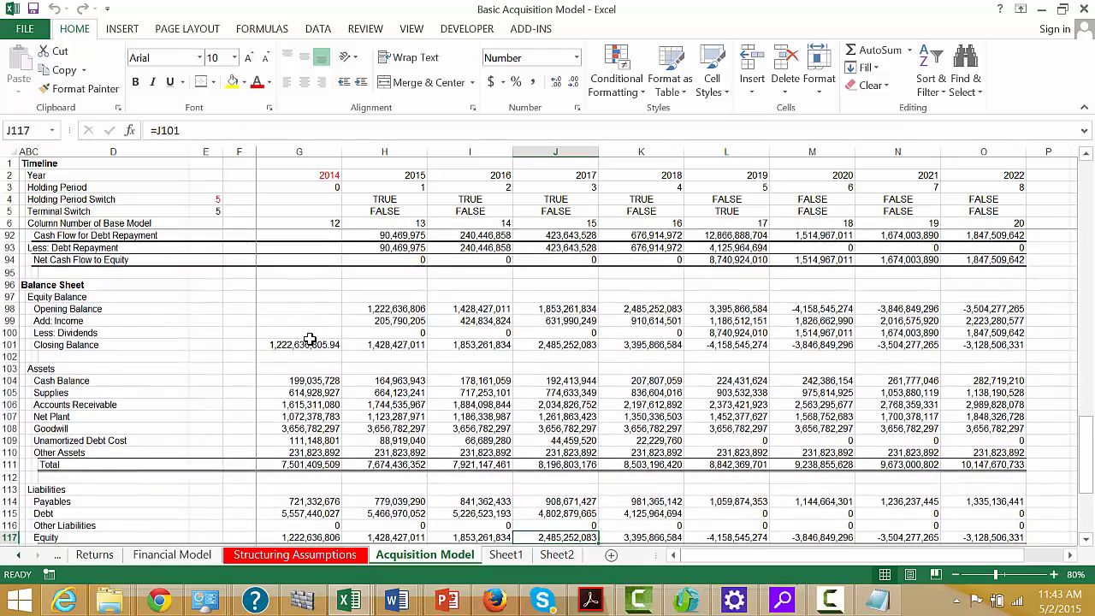
# - Compare the assets and liabilities totals in the Difference row, and inspect the 2019 Equity formula
pyautogui.press('Up')
pyautogui.press('Up')
pyautogui.press('Up')
pyautogui.press('Up')
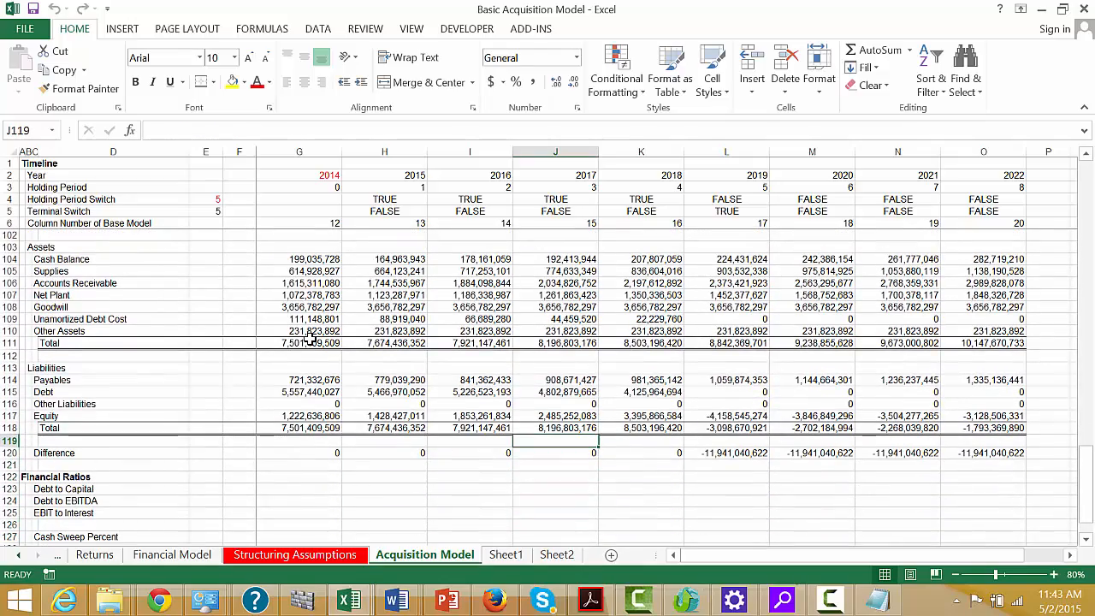
pyautogui.press('Up')
pyautogui.press('Up')
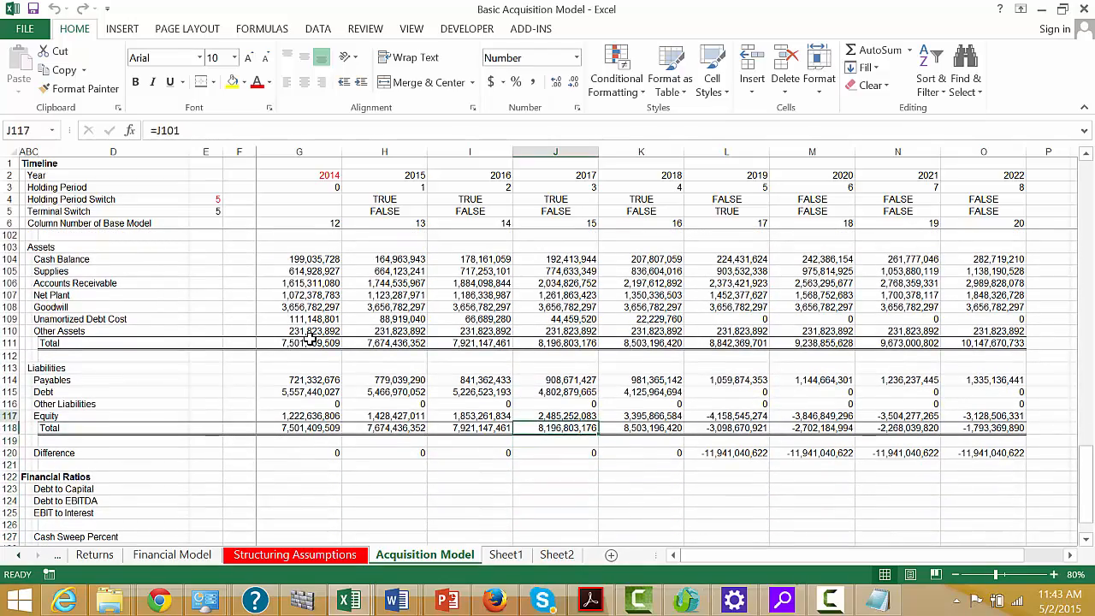
pyautogui.press('Right')
pyautogui.press('Right')
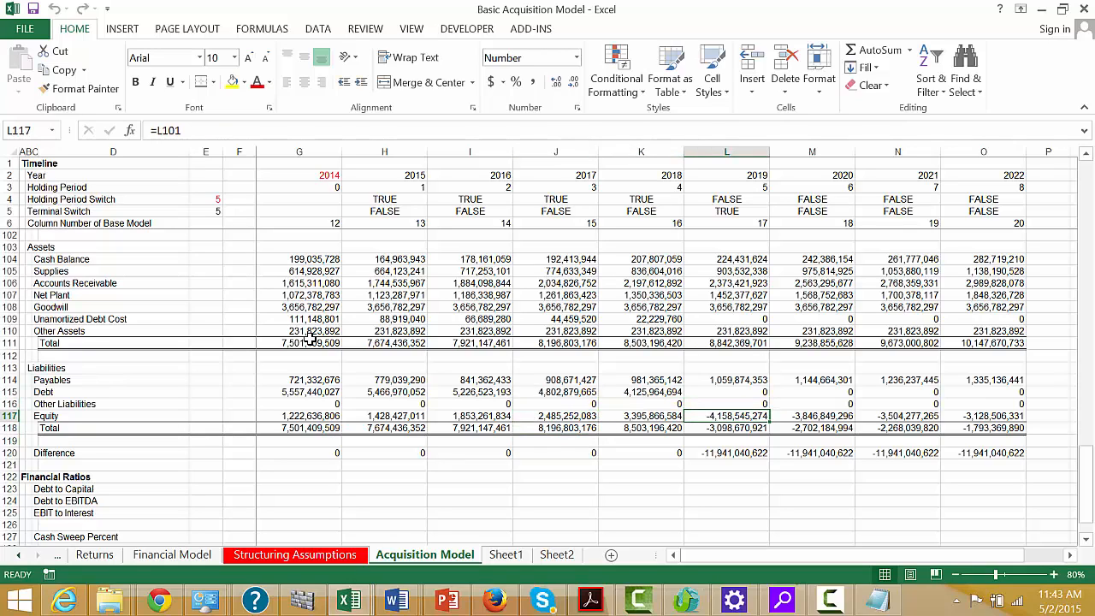
# - Examine the Profit and Loss, Cash Flow and Equity Balance rows for how the 2019 exit proceeds reach the Balance Sheet
pyautogui.press('Up')
pyautogui.press('Up')
pyautogui.press('Up')
pyautogui.press('Up')
pyautogui.press('Up')
pyautogui.press('Up')
pyautogui.press('Up')
pyautogui.press('Up')
pyautogui.press('Up')
pyautogui.press('Up')
pyautogui.press('Up')
pyautogui.press('Up')
pyautogui.press('Up')
pyautogui.press('Up')
pyautogui.press('Up')
pyautogui.press('Up')
pyautogui.press('Up')
pyautogui.press('Up')
pyautogui.press('Up')
pyautogui.press('Up')
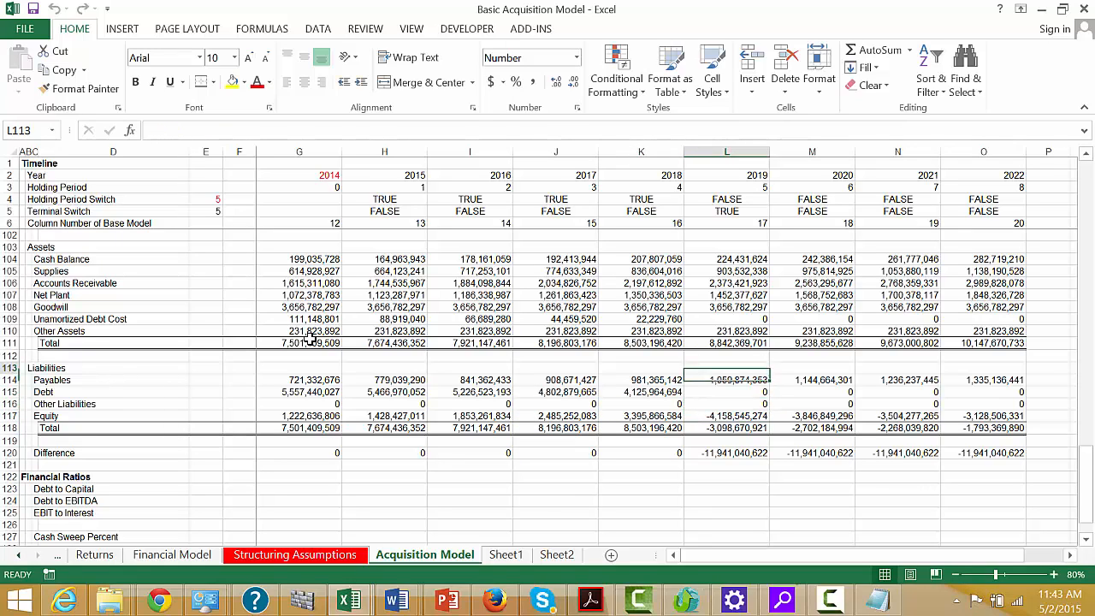
pyautogui.press('Up')
pyautogui.press('Up')
pyautogui.press('Up')
pyautogui.press('Left')
pyautogui.press('Left')
pyautogui.press('Left')
pyautogui.press('Left')
pyautogui.press('Left')
pyautogui.press('Left')
pyautogui.press('Left')
pyautogui.press('Left')
pyautogui.press('Left')
pyautogui.press('Left')
pyautogui.press('Left')
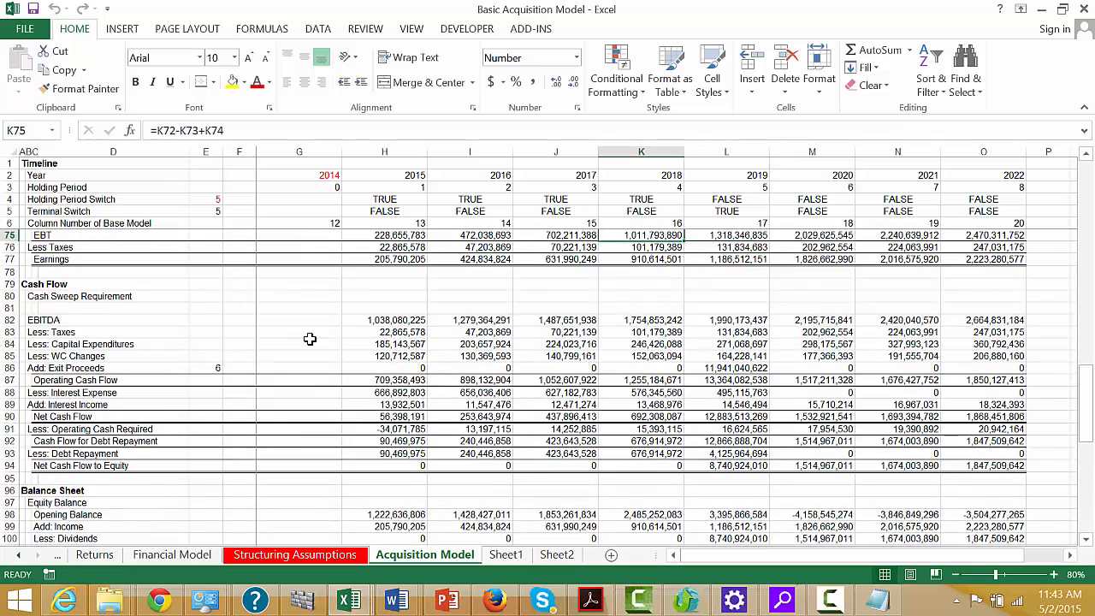
pyautogui.press('Down')
pyautogui.press('Down')
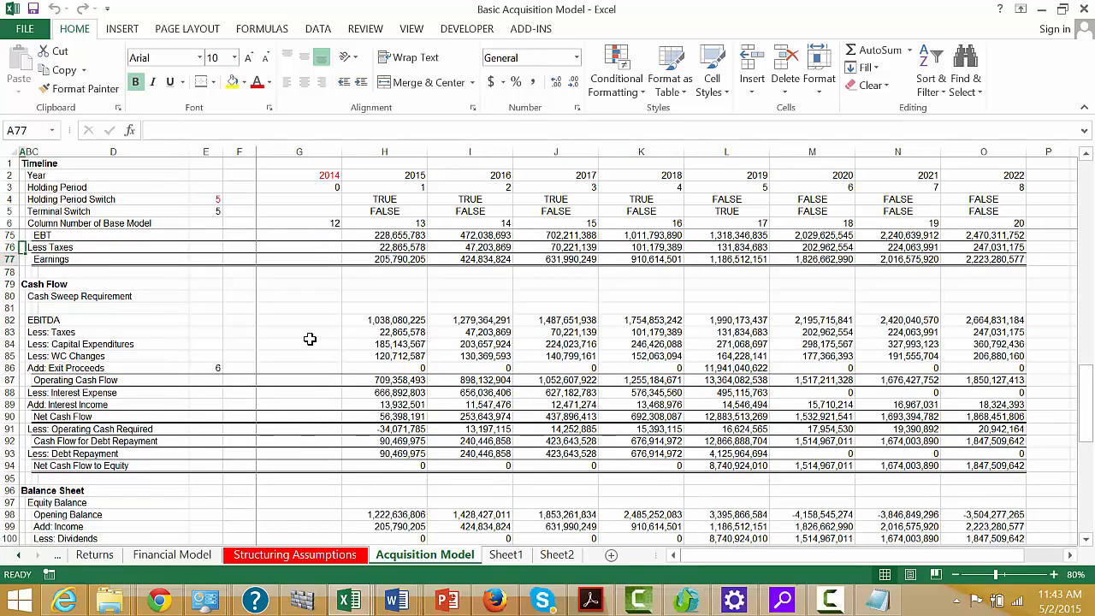
pyautogui.press('Down')
pyautogui.press('Down')
pyautogui.press('Down')
pyautogui.press('Down')
pyautogui.press('Down')
pyautogui.press('Down')
pyautogui.press('Down')
pyautogui.press('Down')
pyautogui.press('Down')
pyautogui.press('Down')
pyautogui.press('Down')
pyautogui.press('Down')
pyautogui.press('Down')
pyautogui.press('Down')
pyautogui.press('Down')
pyautogui.press('Down')
pyautogui.press('Down')
pyautogui.press('Down')
pyautogui.press('Down')
pyautogui.press('Down')
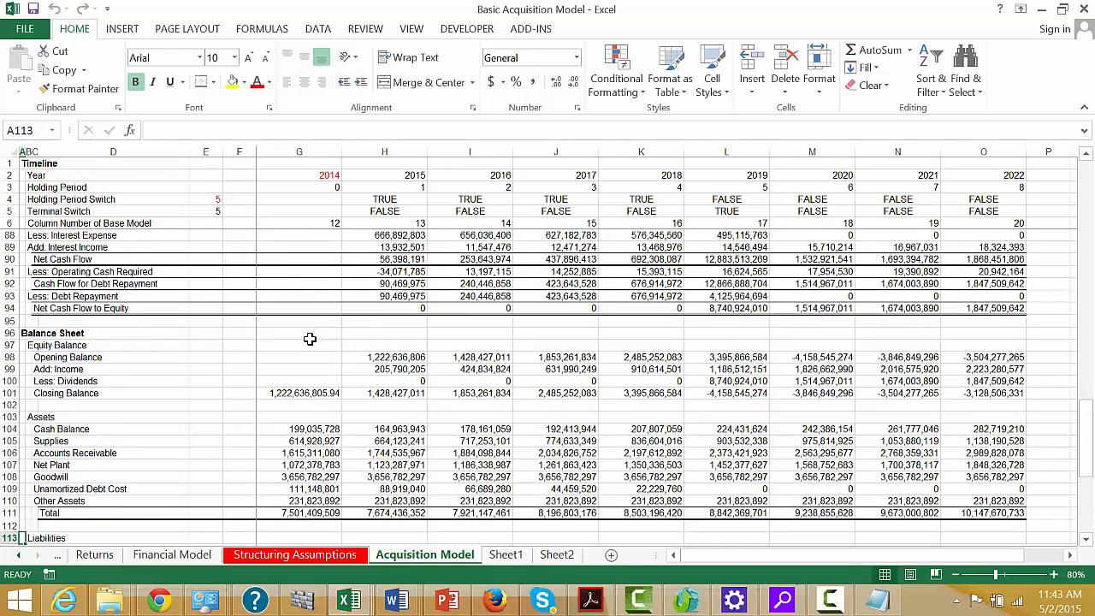
# - Insert a blank row above Closing Balance in the Equity Balance section
pyautogui.press('Up')
pyautogui.press('Up')
pyautogui.press('Up')
pyautogui.press('Up')
pyautogui.press('Up')
pyautogui.press('Up')
pyautogui.press('Up')
pyautogui.press('Up')
pyautogui.press('Up')
pyautogui.press('Up')
pyautogui.press('Up')
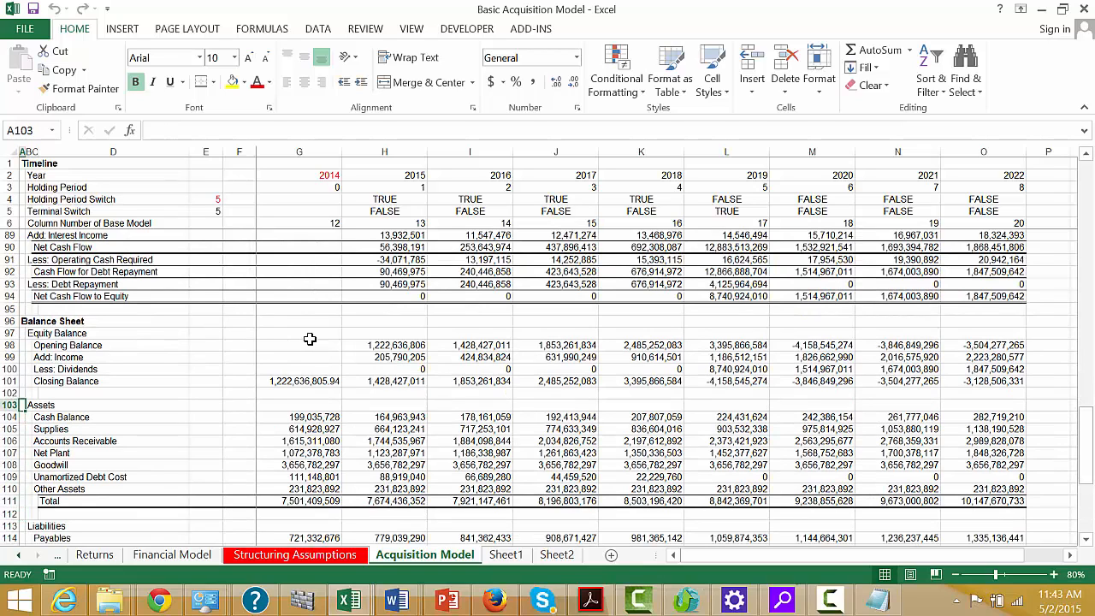
pyautogui.hotkey('shift', 'space')
pyautogui.hotkey('ctrl', '+')
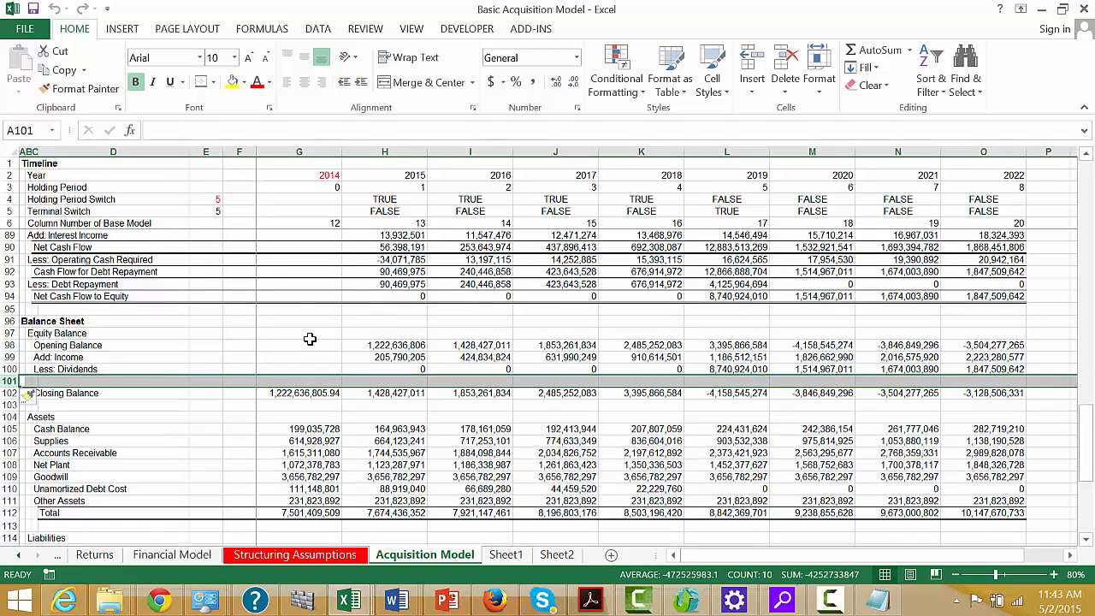
# - Label the new row of the Equity Balance "Add: Terminal Procceds"
pyautogui.press('Right')
pyautogui.press('Right')
pyautogui.write('Add: Income')
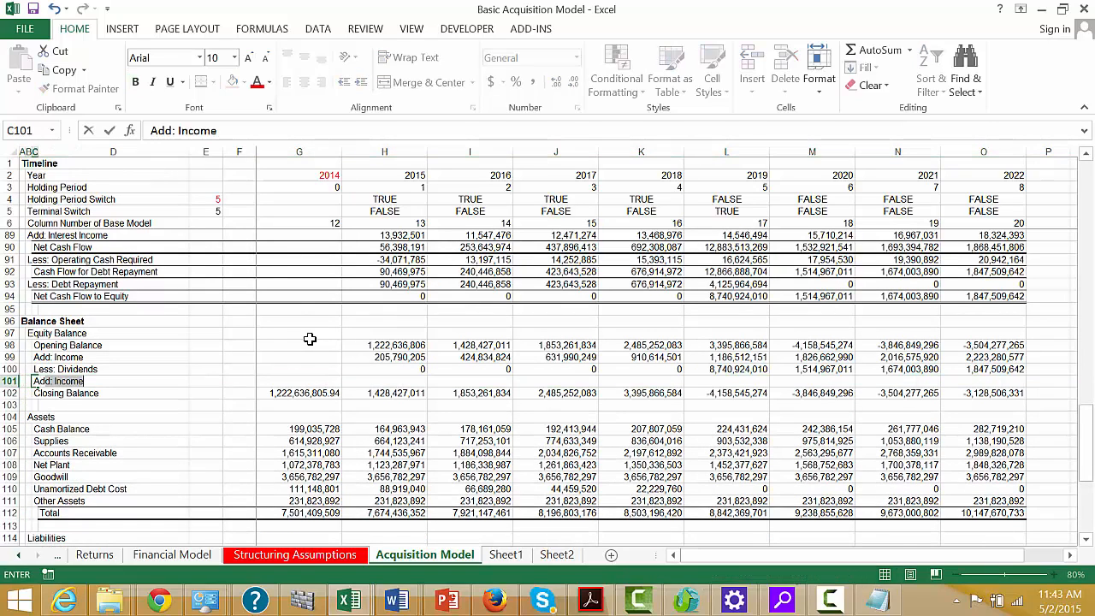
pyautogui.write('Terminal Procceds')
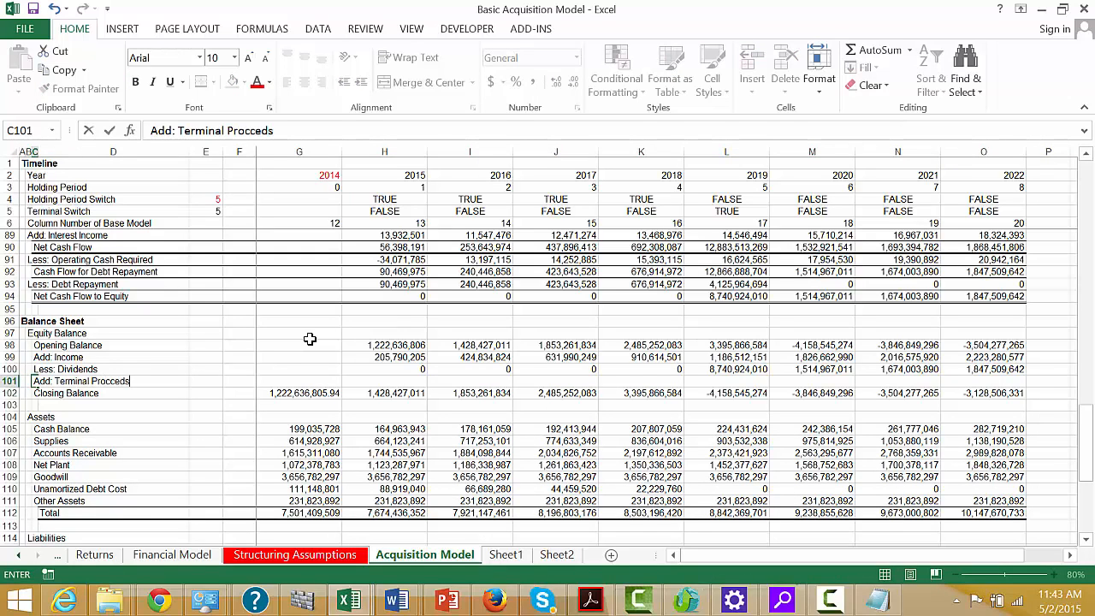
pyautogui.press('Return')
pyautogui.press('Up')
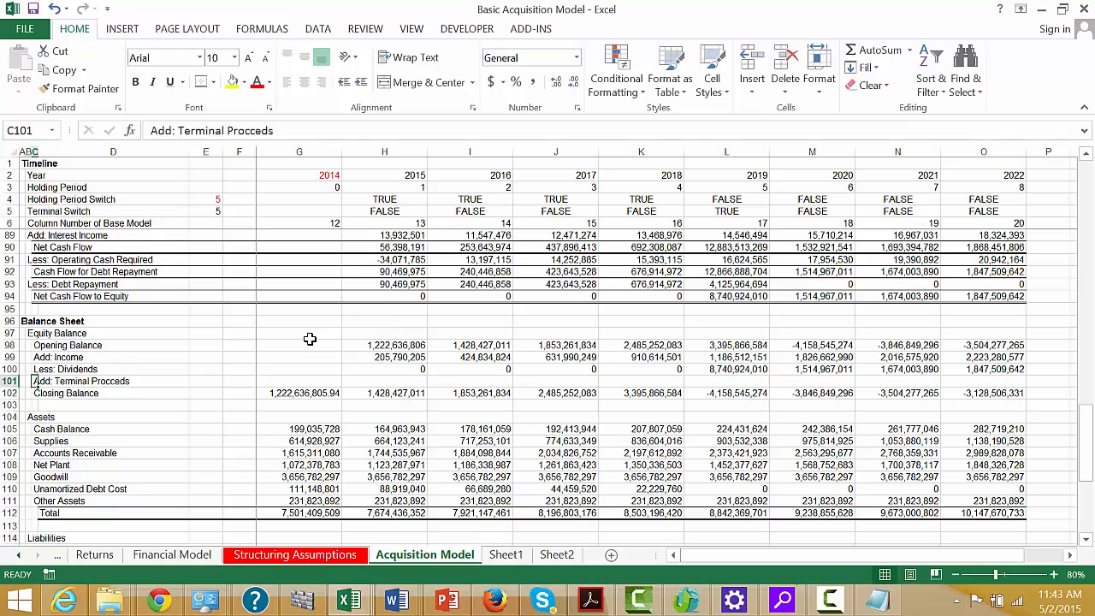
# - Link the 2015 Terminal Procceds cell to Exit Proceeds with =H86 and copy the formula across through 2022
pyautogui.press('Right')
pyautogui.press('Right')
pyautogui.press('Right')
pyautogui.press('Right')
pyautogui.press('Right')
pyautogui.write('=')
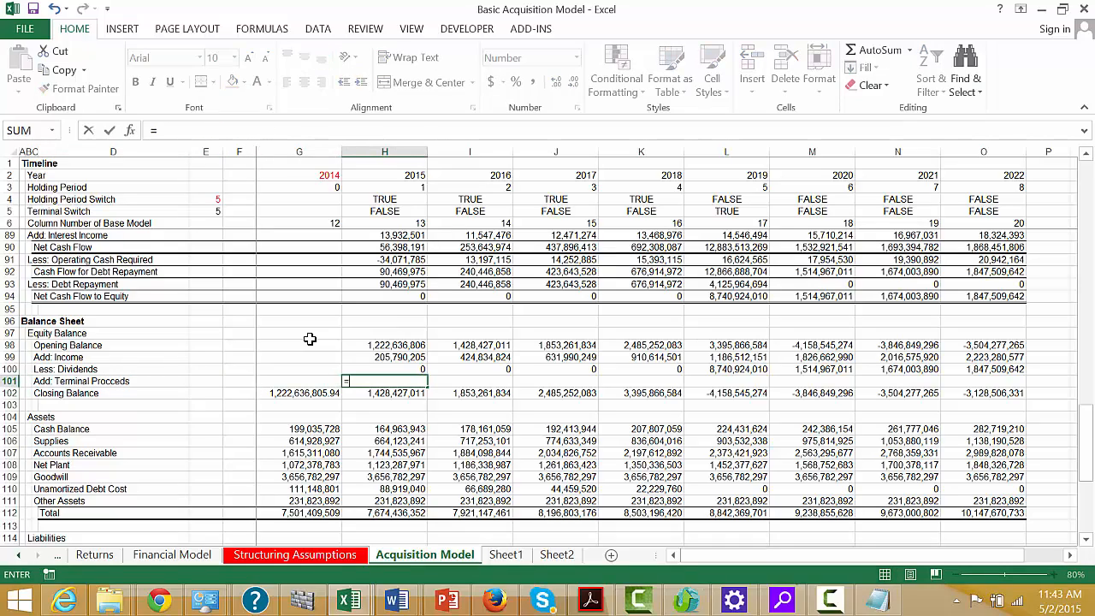
pyautogui.press('Up')
pyautogui.press('Up')
pyautogui.press('Up')
pyautogui.press('Up')
pyautogui.press('Up')
pyautogui.press('Up')
pyautogui.press('Up')
pyautogui.press('Up')
pyautogui.press('Up')
pyautogui.press('Up')
pyautogui.press('Up')
pyautogui.press('Up')
pyautogui.press('Up')
pyautogui.press('Up')
pyautogui.press('Up')
pyautogui.press('Up')
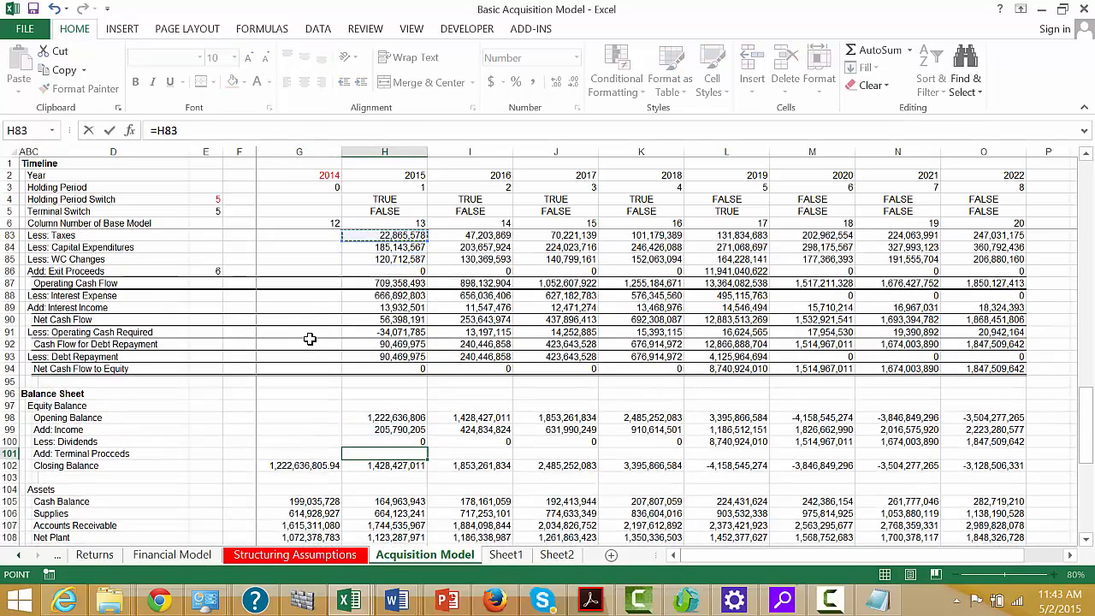
pyautogui.press('Down')
pyautogui.press('Down')
pyautogui.press('Down')
pyautogui.press('Down')
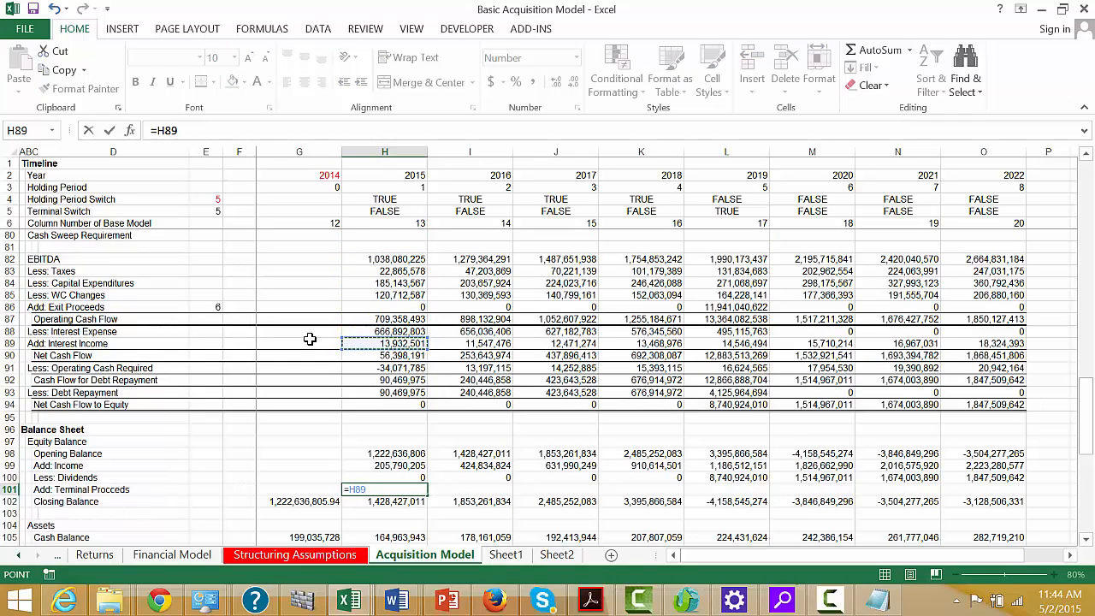
pyautogui.press('Down')
pyautogui.press('Down')
pyautogui.press('Up')
pyautogui.press('Up')
pyautogui.press('Up')
pyautogui.press('Up')
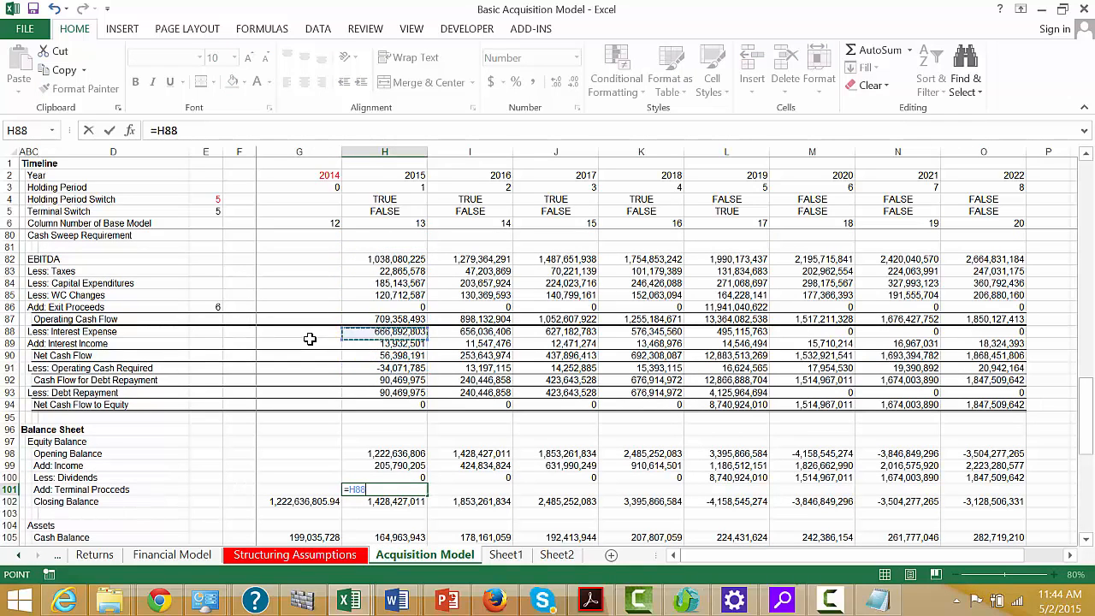
pyautogui.press('Down')
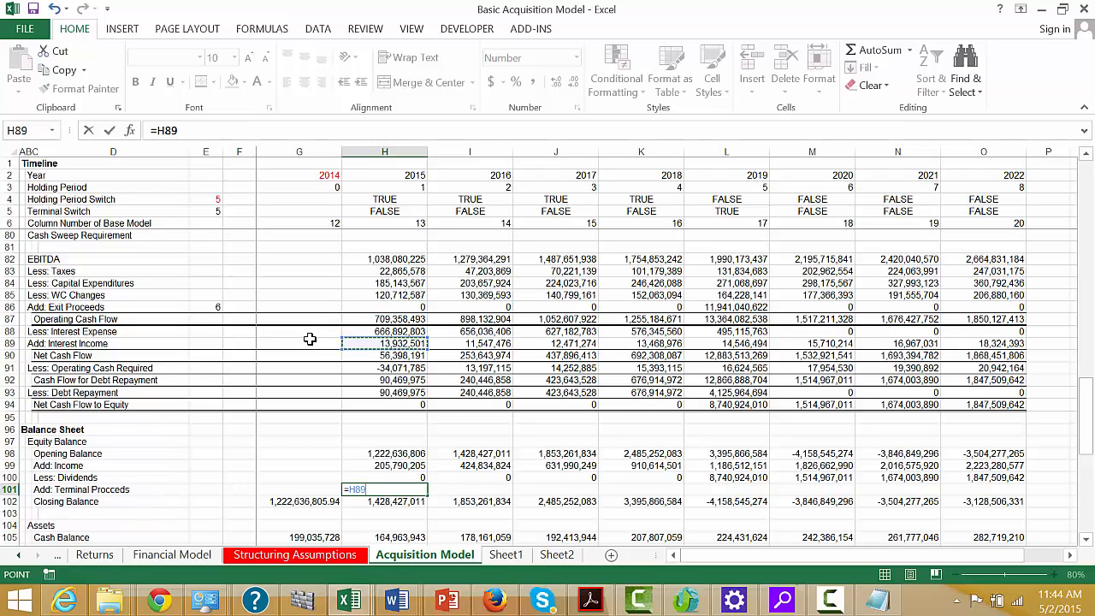
pyautogui.press('Up')
pyautogui.press('Up')
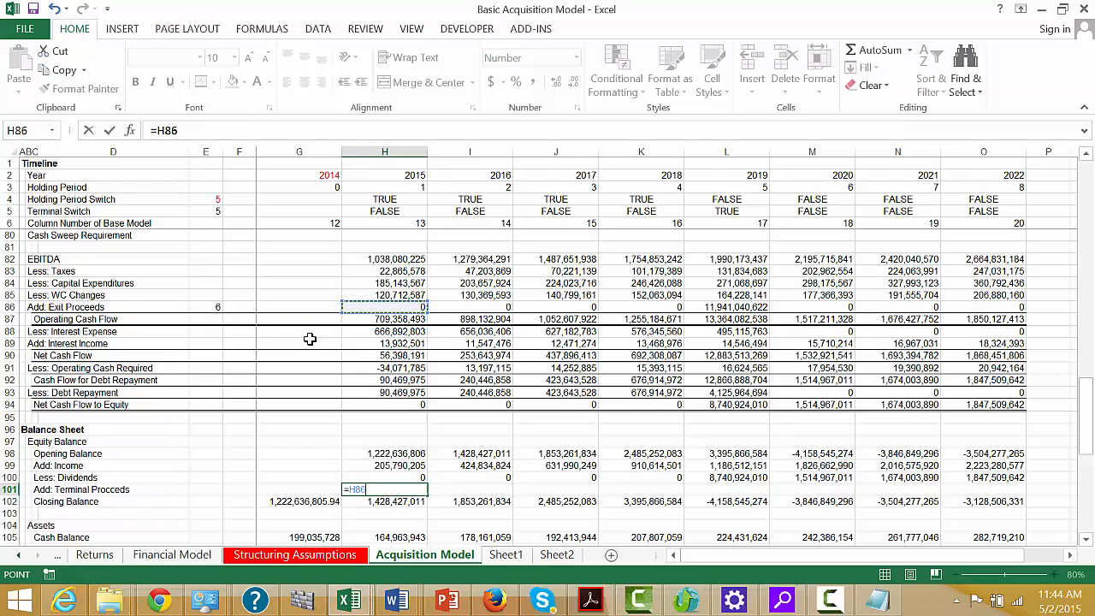
pyautogui.hotkey('ctrl', 'Return')
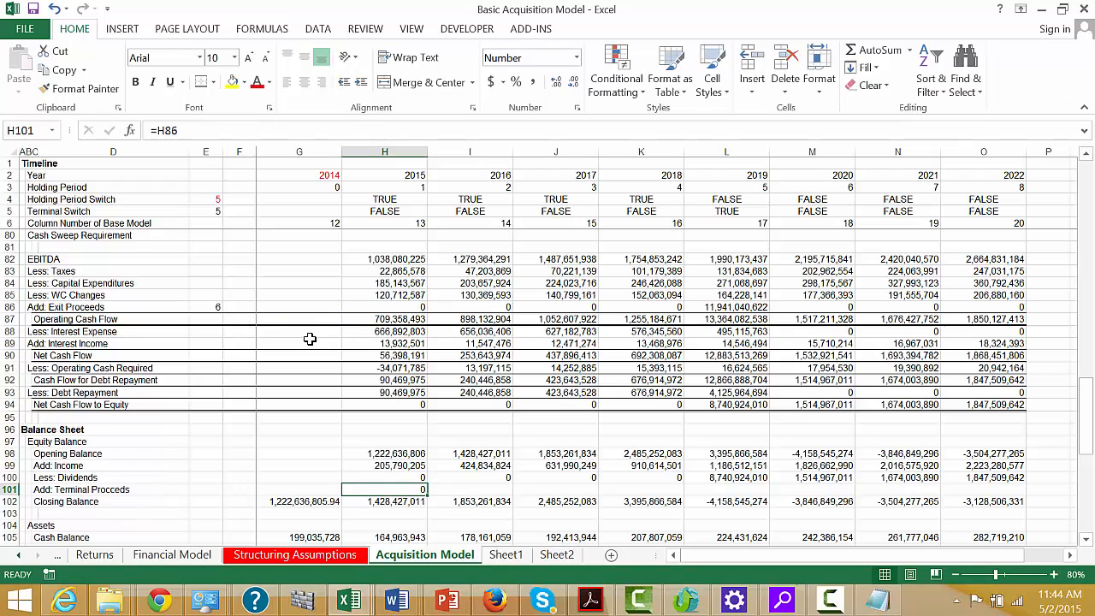
pyautogui.hotkey('ctrl', 'shift', 'Right')
# - Add the terminal proceeds to the equity Closing Balance as =H98+H99-H100+H101 in 2015 and copy it across through 2022
pyautogui.press('Down')
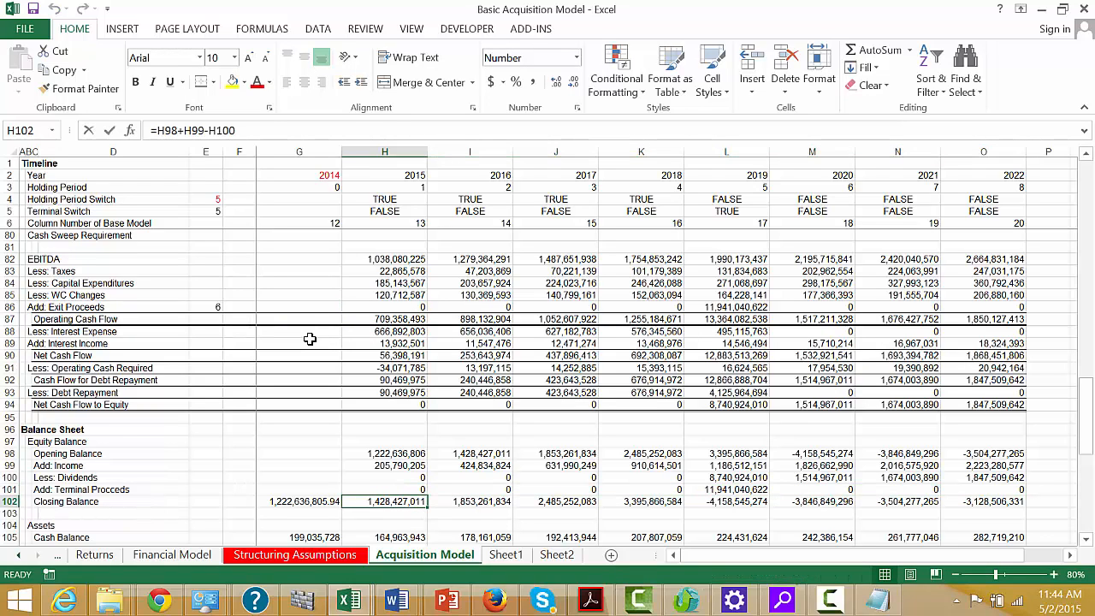
pyautogui.press('F2')
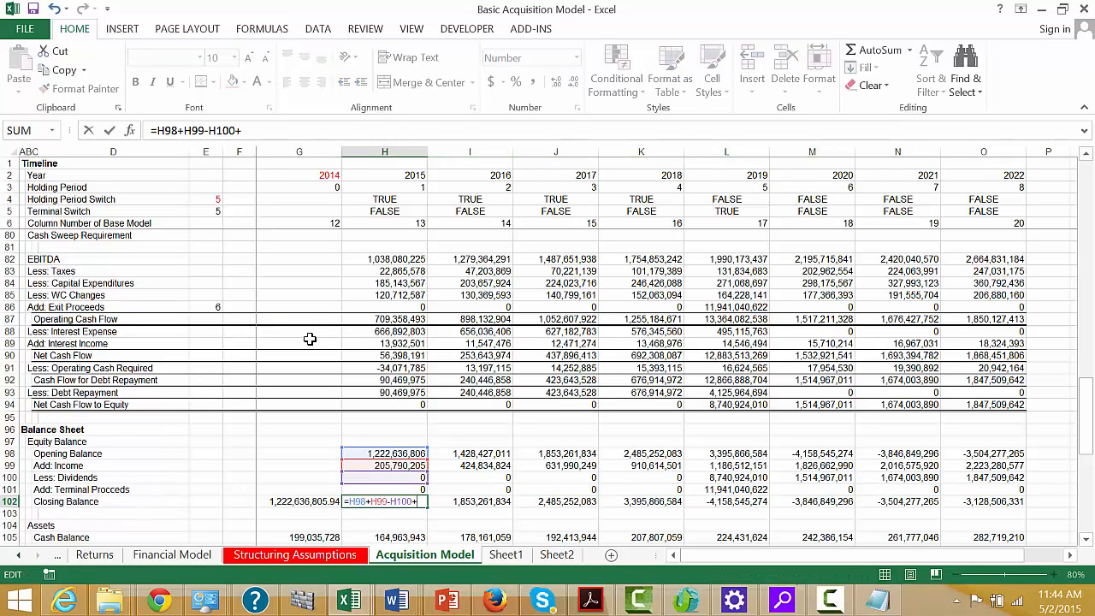
pyautogui.click(362, 490)
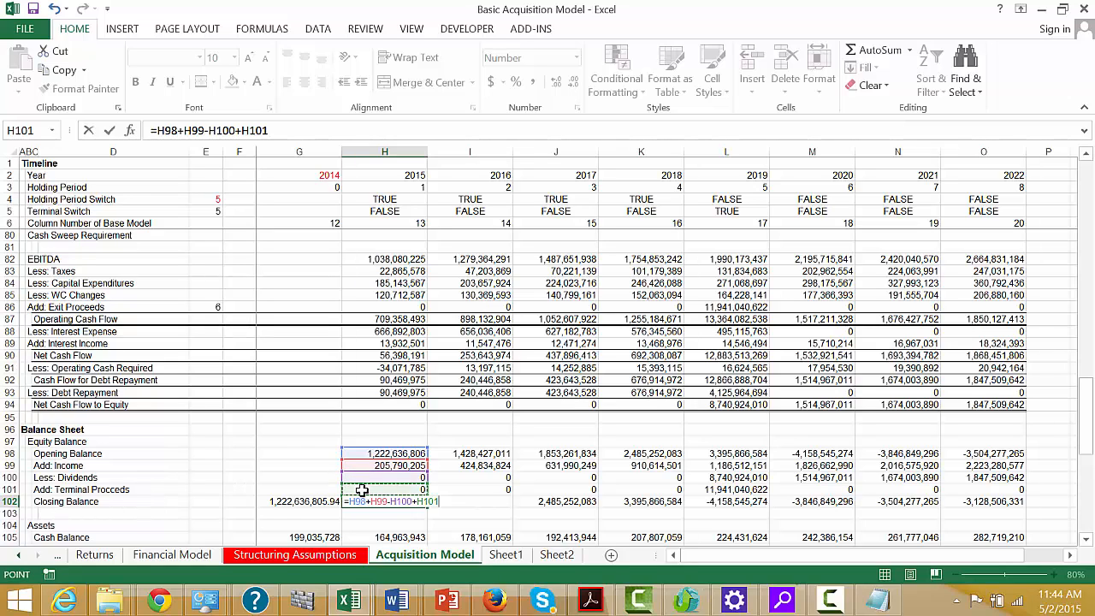
pyautogui.hotkey('ctrl', 'Return')
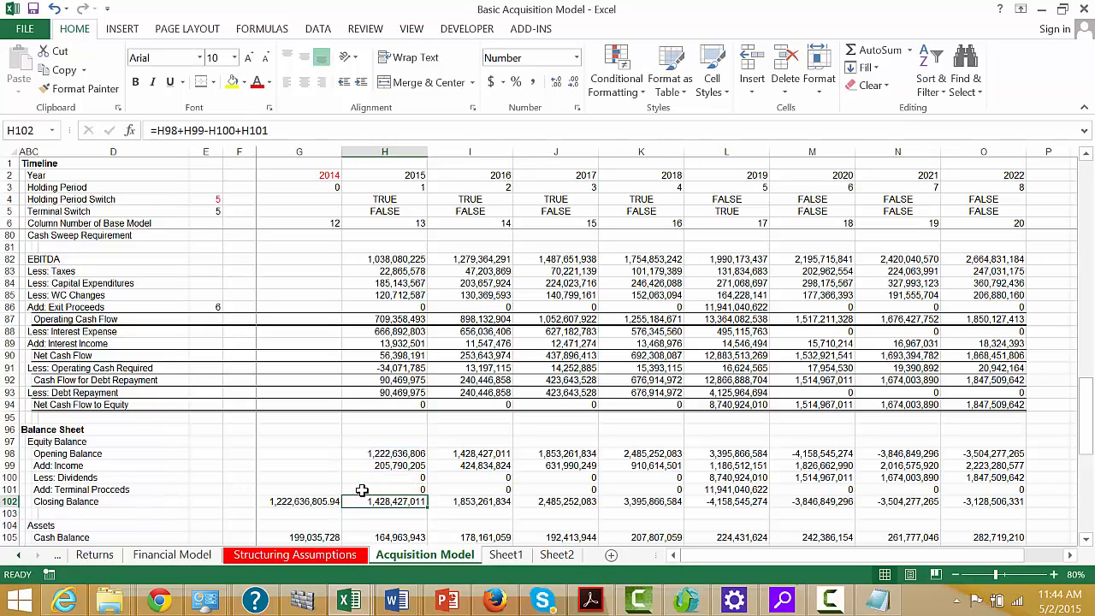
pyautogui.hotkey('ctrl', 'shift', 'Right')
pyautogui.hotkey('ctrl', 'r')
pyautogui.press('Down')
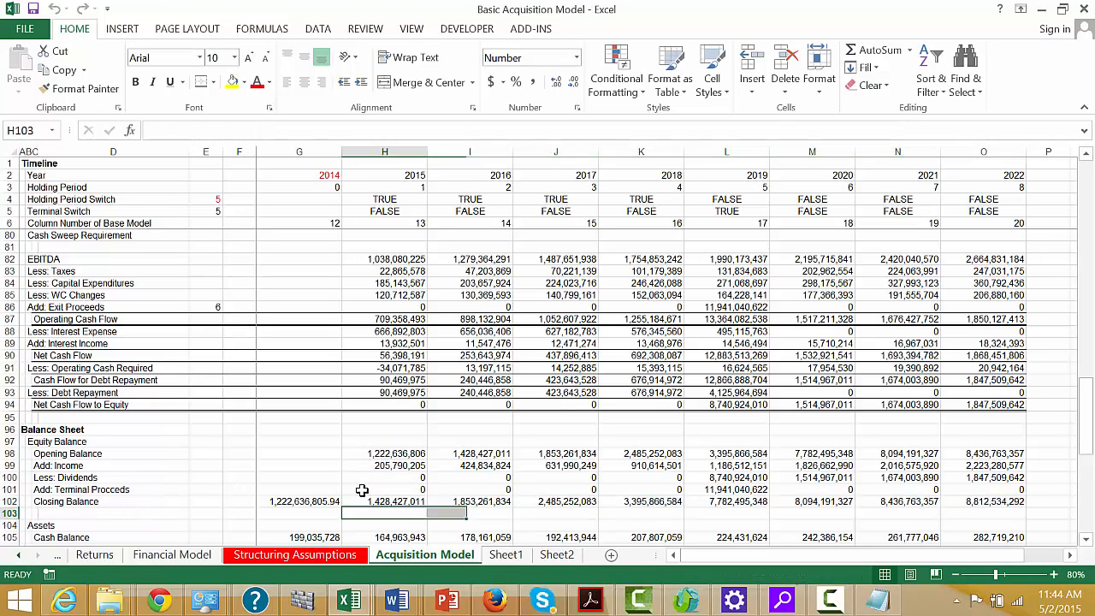
# - Check the Balance Sheet's Difference row across all years
pyautogui.press('Down')
pyautogui.press('Down')
pyautogui.press('Down')
pyautogui.press('Down')
pyautogui.press('Down')
pyautogui.press('Down')
pyautogui.press('Down')
pyautogui.press('Down')
pyautogui.press('Down')
pyautogui.press('Down')
pyautogui.press('Down')
pyautogui.press('Down')
pyautogui.press('Down')
pyautogui.press('Down')
pyautogui.press('Down')
pyautogui.press('Down')
pyautogui.press('Down')
pyautogui.press('Down')
pyautogui.press('Down')
pyautogui.press('Down')
pyautogui.press('Down')
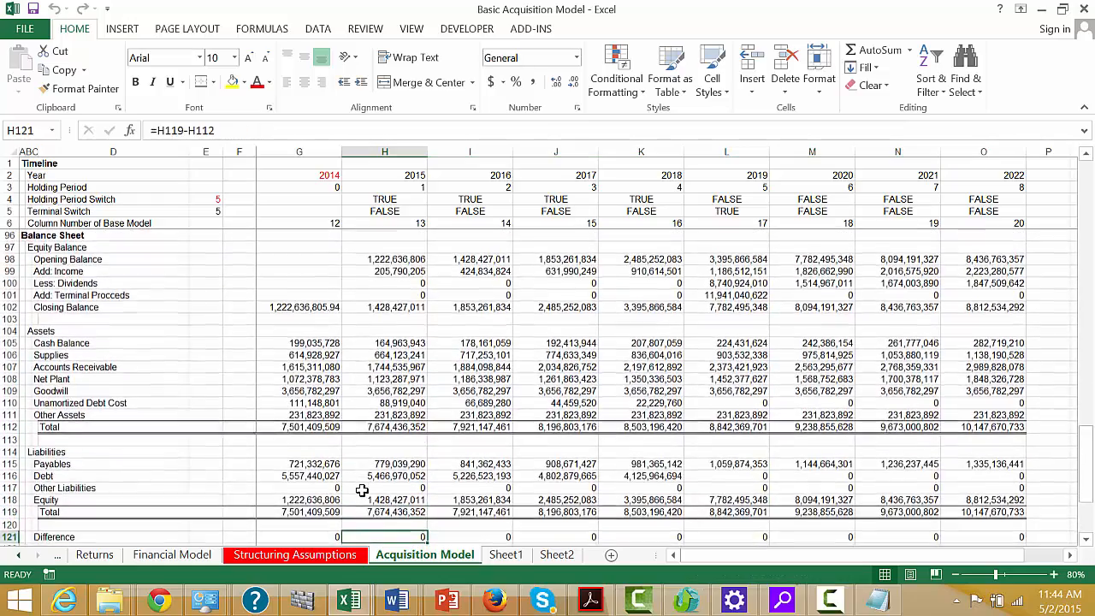
# - Review the Balance Sheet from the Equity Balance through assets, liabilities and the Difference row down to the Financial Ratios section
pyautogui.press('Down')
pyautogui.press('Up')
pyautogui.press('Up')
pyautogui.press('Up')
pyautogui.press('Up')
pyautogui.press('Up')
pyautogui.press('Up')
pyautogui.press('Up')
pyautogui.press('Up')
pyautogui.press('Up')
pyautogui.press('Up')
pyautogui.press('Up')
pyautogui.press('Up')
pyautogui.press('Up')
pyautogui.press('Up')
pyautogui.press('Up')
pyautogui.press('Up')
pyautogui.press('Up')
pyautogui.press('Up')
pyautogui.press('Up')
pyautogui.press('Up')
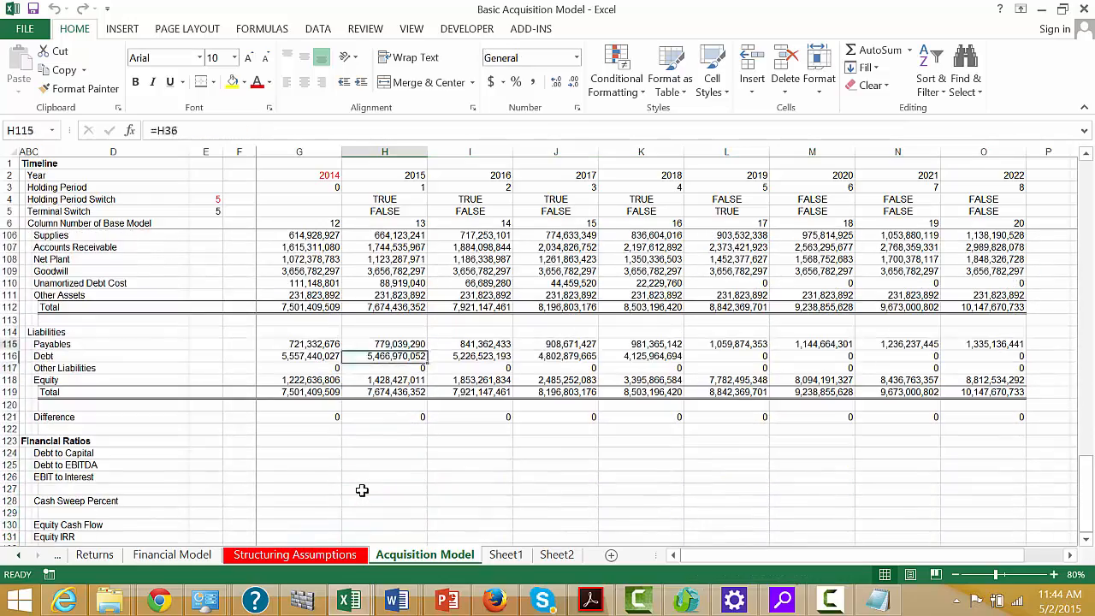
pyautogui.press('Up')
pyautogui.press('Up')
pyautogui.press('Up')
pyautogui.press('Up')
pyautogui.press('Up')
pyautogui.press('Up')
pyautogui.press('Up')
pyautogui.press('Up')
pyautogui.press('Up')
pyautogui.press('Up')
pyautogui.press('Up')
pyautogui.press('Down')
pyautogui.press('Down')
pyautogui.press('Down')
pyautogui.press('Down')
pyautogui.press('Down')
pyautogui.press('Down')
pyautogui.press('Down')
pyautogui.press('Down')
pyautogui.press('Down')
pyautogui.press('Down')
pyautogui.press('Down')
pyautogui.press('Down')
pyautogui.press('Down')
pyautogui.press('Down')
pyautogui.press('Down')
pyautogui.press('Down')
pyautogui.press('Down')
pyautogui.press('Down')
pyautogui.press('Down')
pyautogui.press('Down')
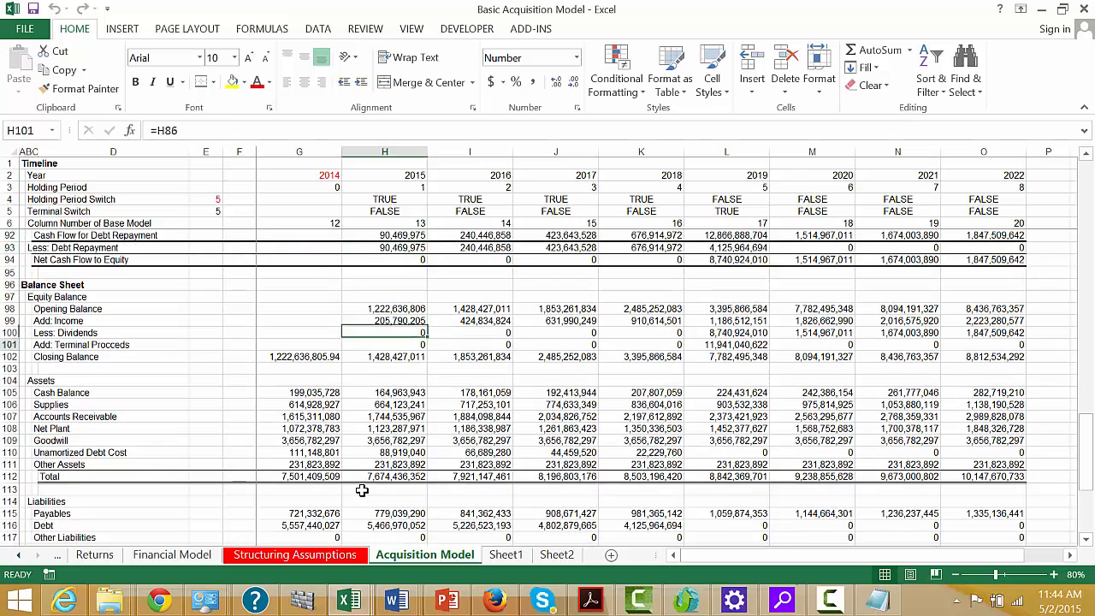
pyautogui.press('Down')
pyautogui.press('Down')
pyautogui.press('Down')
pyautogui.press('Down')
pyautogui.press('Down')
pyautogui.press('Down')
pyautogui.press('Down')
pyautogui.press('Down')
pyautogui.press('Down')
pyautogui.press('Down')
pyautogui.press('Down')
pyautogui.press('Down')
pyautogui.press('Down')
pyautogui.press('Down')
# - Calculate the 2014 Debt to Capital ratio in G124 as debt over debt plus equity with =G116/(G116+G118)
pyautogui.press('Up')
pyautogui.press('Up')
pyautogui.press('Up')
pyautogui.press('Left')
pyautogui.press('Left')
pyautogui.press('Left')
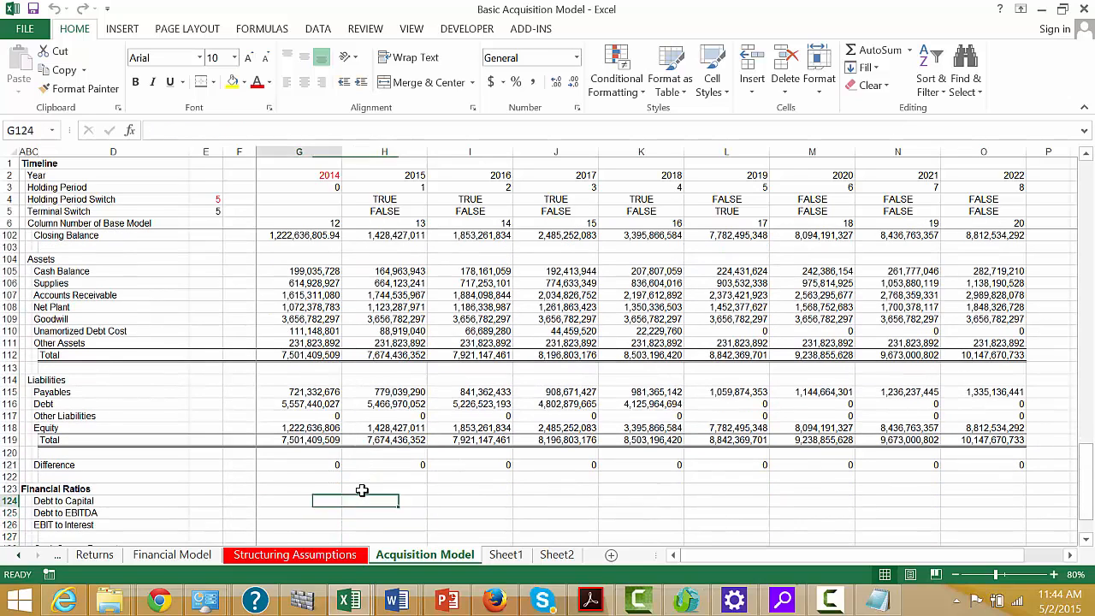
pyautogui.press('Left')
pyautogui.press('Left')
pyautogui.press('Right')
pyautogui.press('Right')
pyautogui.press('Right')
pyautogui.press('Right')
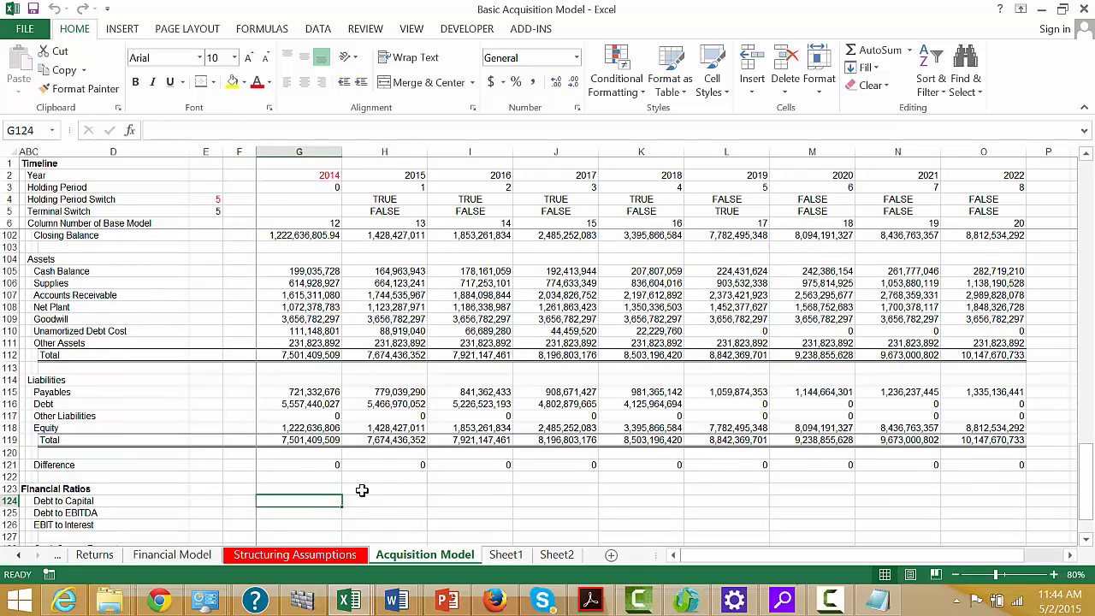
pyautogui.write('=')
pyautogui.press('Up')
pyautogui.press('Up')
pyautogui.press('Up')
pyautogui.press('Up')
pyautogui.press('Up')
pyautogui.press('Up')
pyautogui.press('Up')
pyautogui.press('Up')
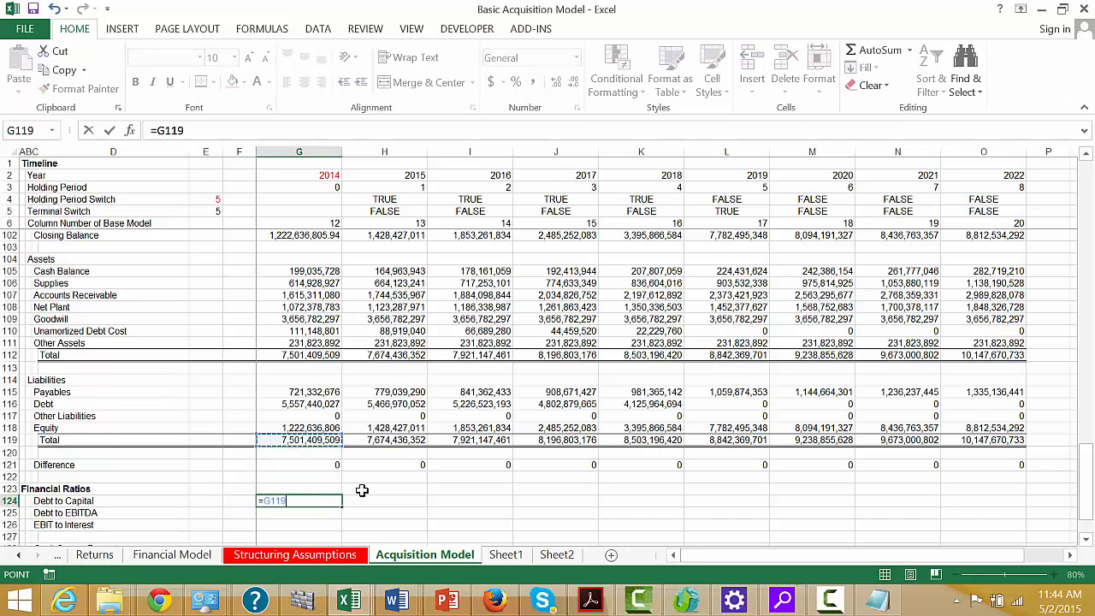
pyautogui.write('/')
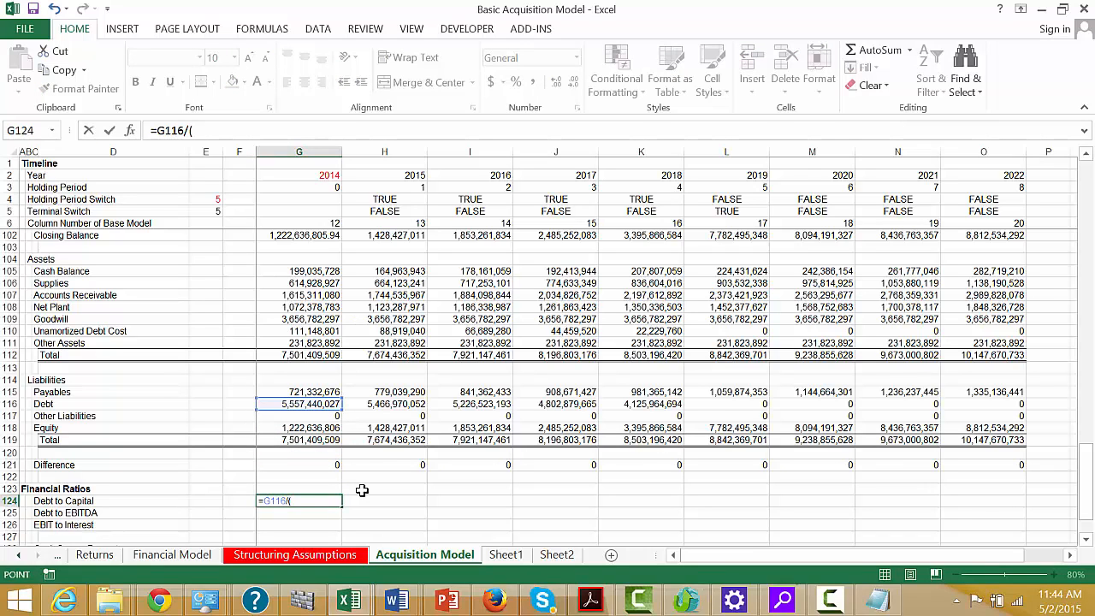
pyautogui.write('(')
pyautogui.press('Up')
pyautogui.press('Up')
pyautogui.press('Up')
pyautogui.press('Up')
pyautogui.press('Up')
pyautogui.press('Up')
pyautogui.press('Up')
pyautogui.press('Up')
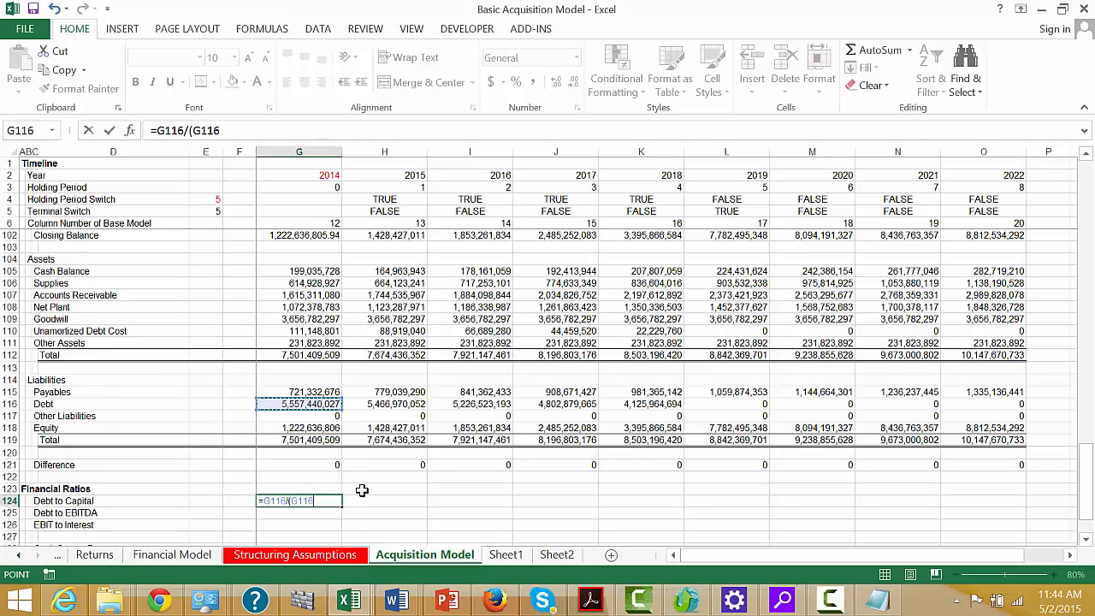
pyautogui.write('+')
pyautogui.press('Up')
pyautogui.press('Up')
pyautogui.press('Up')
pyautogui.press('Up')
pyautogui.press('Up')
pyautogui.press('Up')
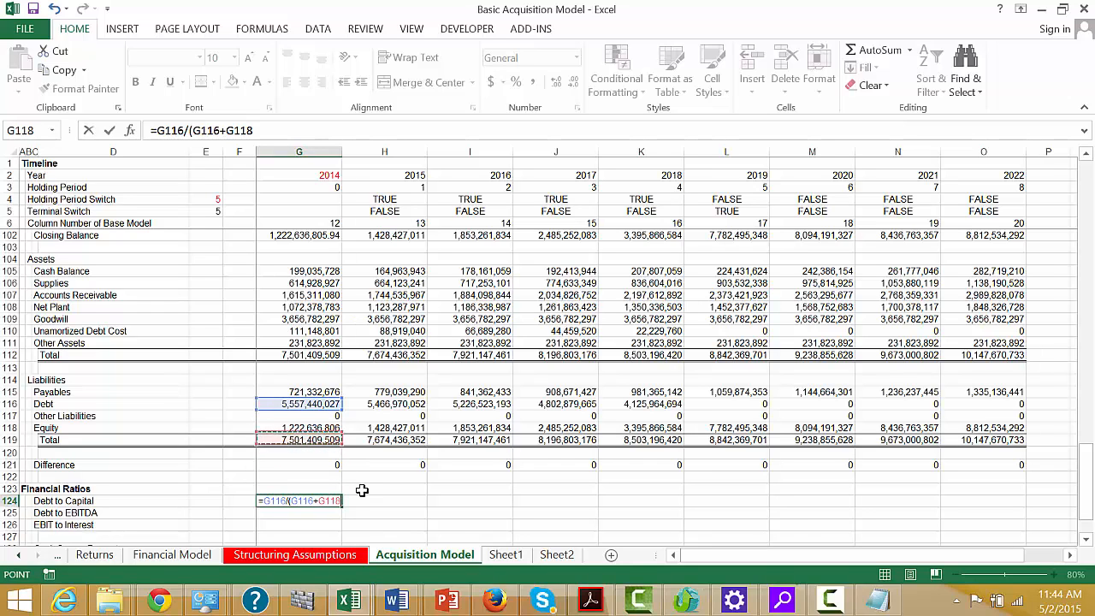
pyautogui.write(')')
pyautogui.hotkey('ctrl', 'Return')
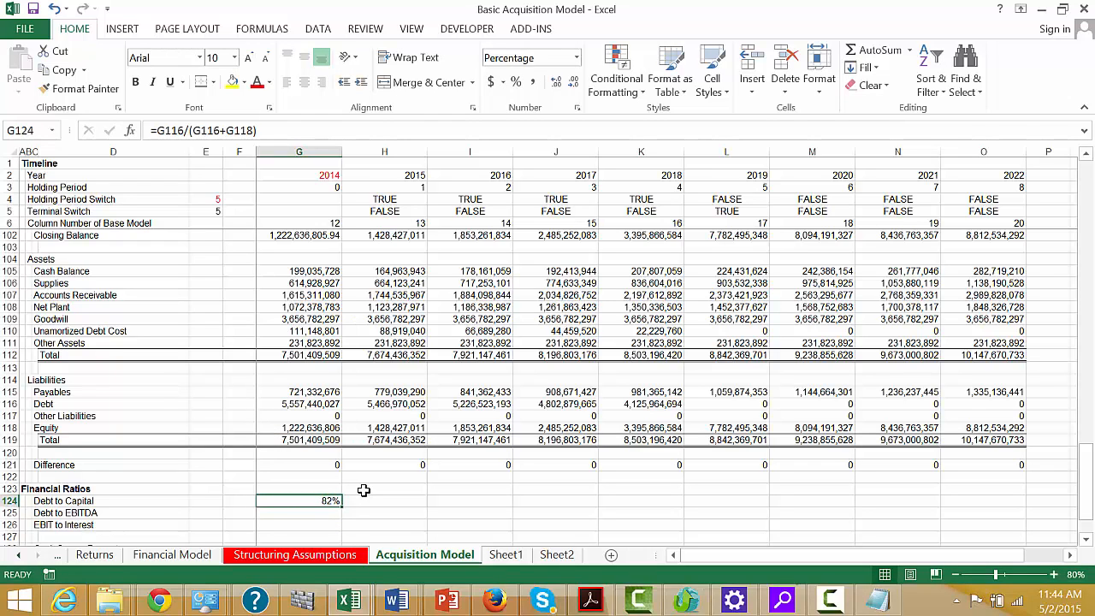
# - Copy the Debt to Capital formula across from 2014 through 2022
pyautogui.hotkey('shift', 'Right')
pyautogui.hotkey('shift', 'Right')
pyautogui.hotkey('shift', 'Right')
pyautogui.hotkey('shift', 'Right')
pyautogui.hotkey('shift', 'Right')
pyautogui.hotkey('shift', 'Right')
pyautogui.hotkey('shift', 'Right')
pyautogui.hotkey('shift', 'Right')
pyautogui.hotkey('ctrl', 'r')
pyautogui.press('Left')
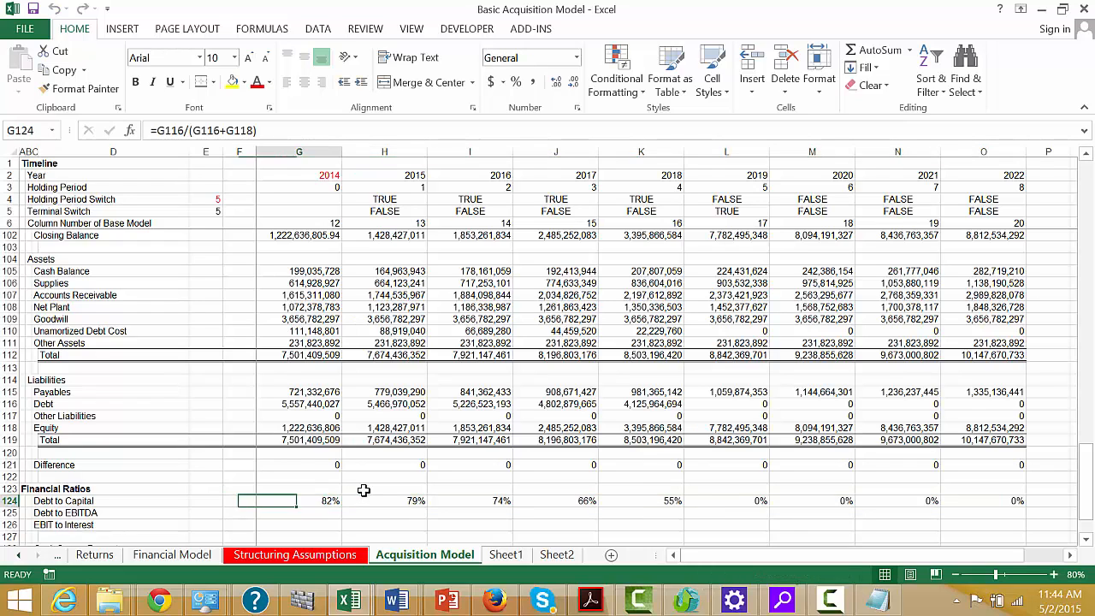
# - Calculate the 2014 Debt to EBITDA ratio in G125 as balance sheet debt over cash flow EBITDA with =G116/G82
pyautogui.press('Right')
pyautogui.press('Right')
pyautogui.press('Down')
pyautogui.press('Left')
pyautogui.press('Left')
pyautogui.press('Left')
pyautogui.press('Right')
pyautogui.press('Right')
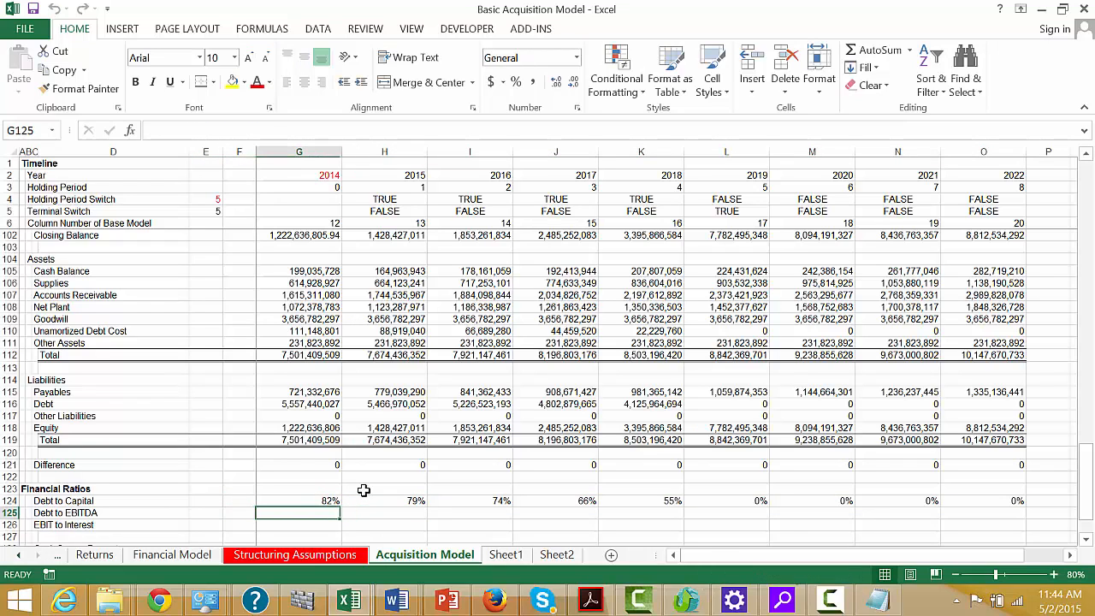
pyautogui.write('=')
pyautogui.press('Up')
pyautogui.press('Up')
pyautogui.press('Up')
pyautogui.press('Up')
pyautogui.press('Up')
pyautogui.press('Up')
pyautogui.press('Up')
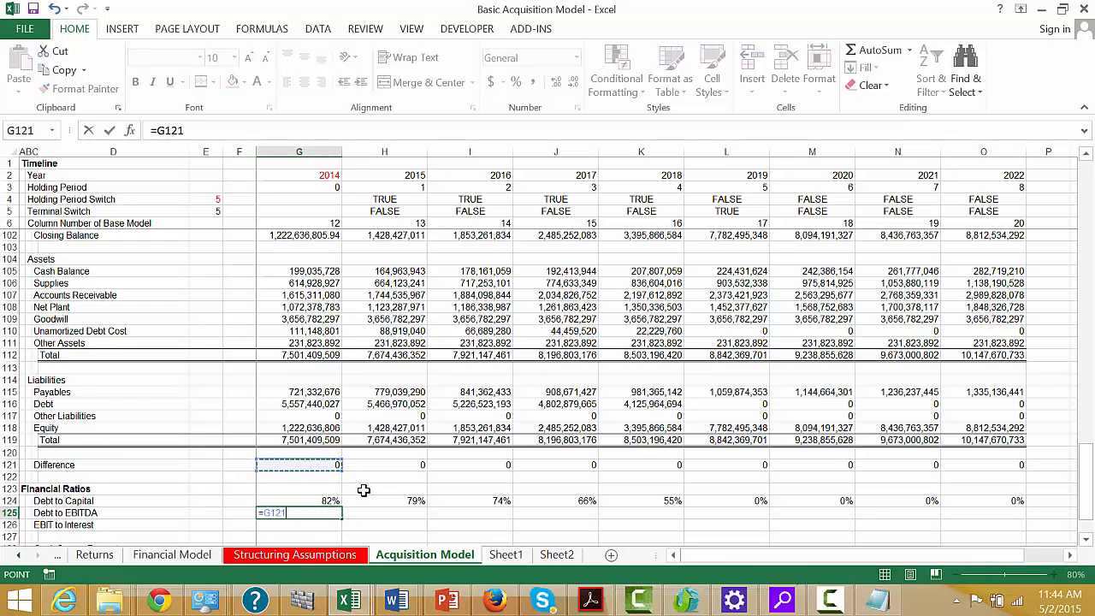
pyautogui.press('Up')
pyautogui.press('Up')
pyautogui.write('/')
pyautogui.press('Up')
pyautogui.press('Up')
pyautogui.press('Up')
pyautogui.press('Up')
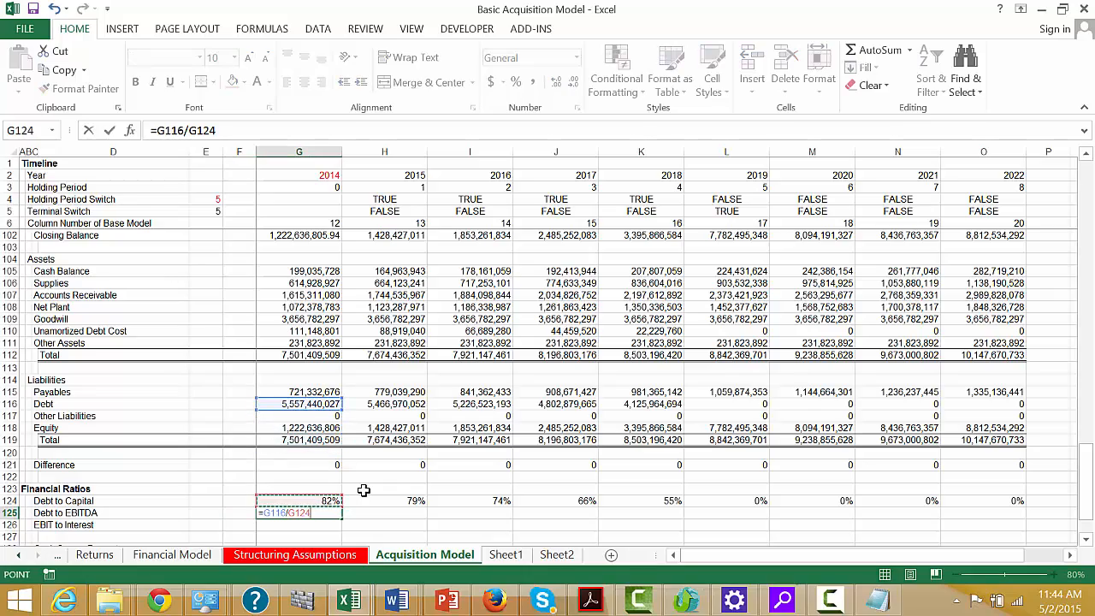
pyautogui.press('Up')
pyautogui.press('Up')
pyautogui.press('Up')
pyautogui.press('Up')
pyautogui.press('Up')
pyautogui.press('Up')
pyautogui.press('Up')
pyautogui.press('Up')
pyautogui.press('Up')
pyautogui.press('Up')
pyautogui.press('Up')
pyautogui.press('Up')
pyautogui.press('Up')
pyautogui.press('Up')
pyautogui.press('Up')
pyautogui.press('Up')
pyautogui.press('Up')
pyautogui.press('Up')
pyautogui.press('Up')
pyautogui.press('Up')
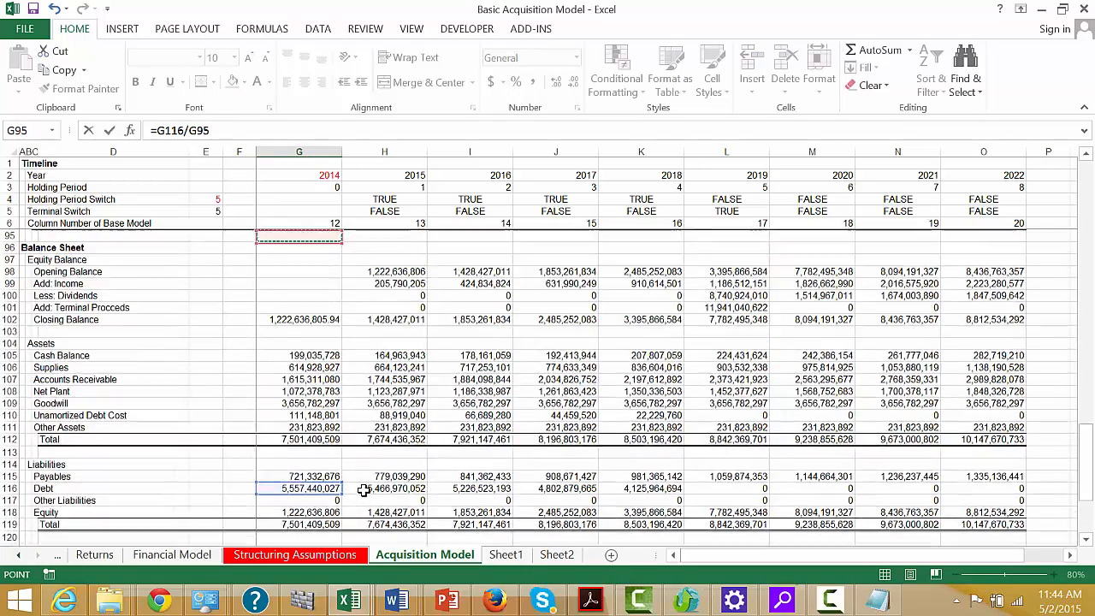
pyautogui.press('Up')
pyautogui.press('Up')
pyautogui.press('Up')
pyautogui.press('Up')
pyautogui.press('Up')
pyautogui.press('Up')
pyautogui.press('Up')
pyautogui.press('Up')
pyautogui.press('Up')
pyautogui.press('Up')
pyautogui.press('Up')
pyautogui.press('Up')
pyautogui.press('Up')
pyautogui.press('Up')
pyautogui.press('Up')
pyautogui.press('Up')
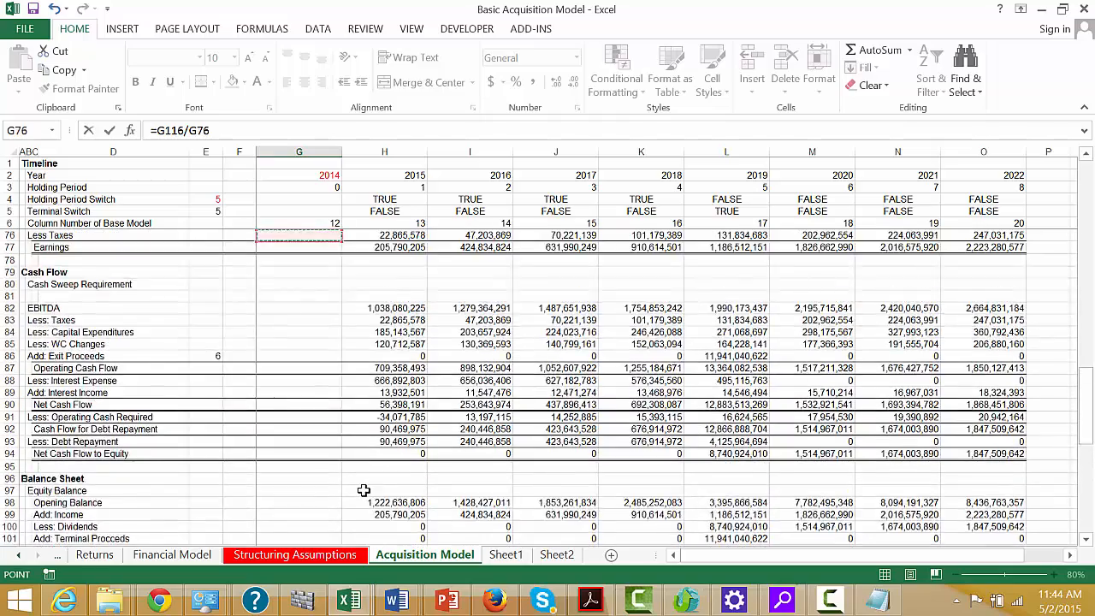
pyautogui.press('Down')
pyautogui.press('Down')
pyautogui.press('Down')
pyautogui.press('Down')
pyautogui.press('Down')
pyautogui.press('Down')
pyautogui.press('Down')
pyautogui.press('Down')
pyautogui.press('Down')
pyautogui.press('Down')
pyautogui.press('Up')
pyautogui.press('Up')
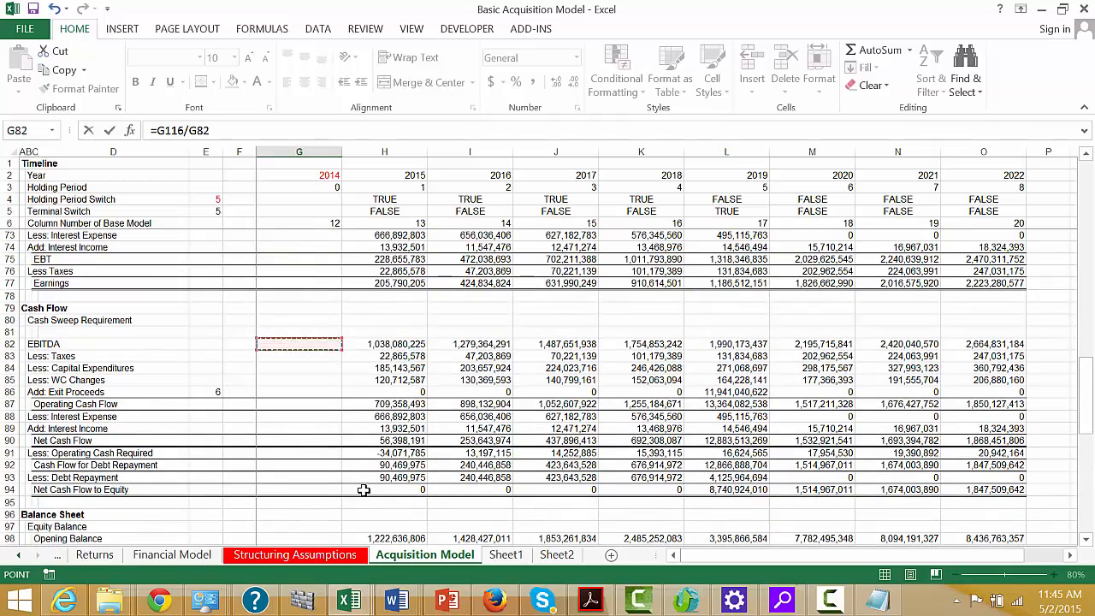
pyautogui.press('Return')
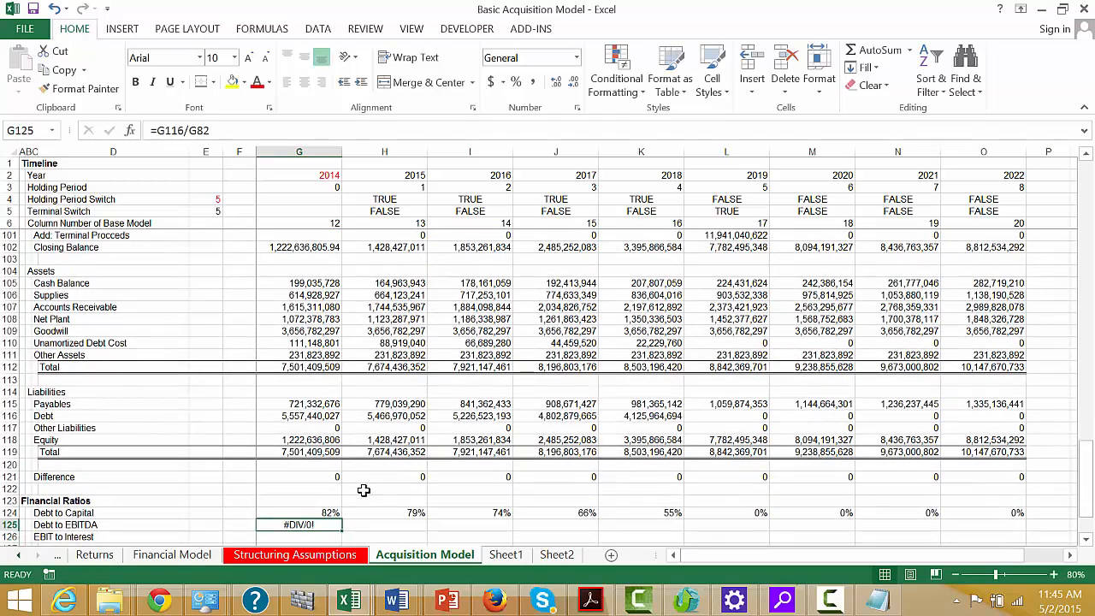
# - Copy the Debt to EBITDA formula across from 2014 through 2022 and clear the 2014 cell
pyautogui.hotkey('shift', 'Right')
pyautogui.hotkey('shift', 'Right')
pyautogui.hotkey('shift', 'Right')
pyautogui.hotkey('shift', 'Right')
pyautogui.hotkey('shift', 'Right')
pyautogui.hotkey('shift', 'Right')
pyautogui.hotkey('shift', 'Right')
pyautogui.hotkey('shift', 'Right')
pyautogui.hotkey('ctrl', 'r')
pyautogui.press('Left')
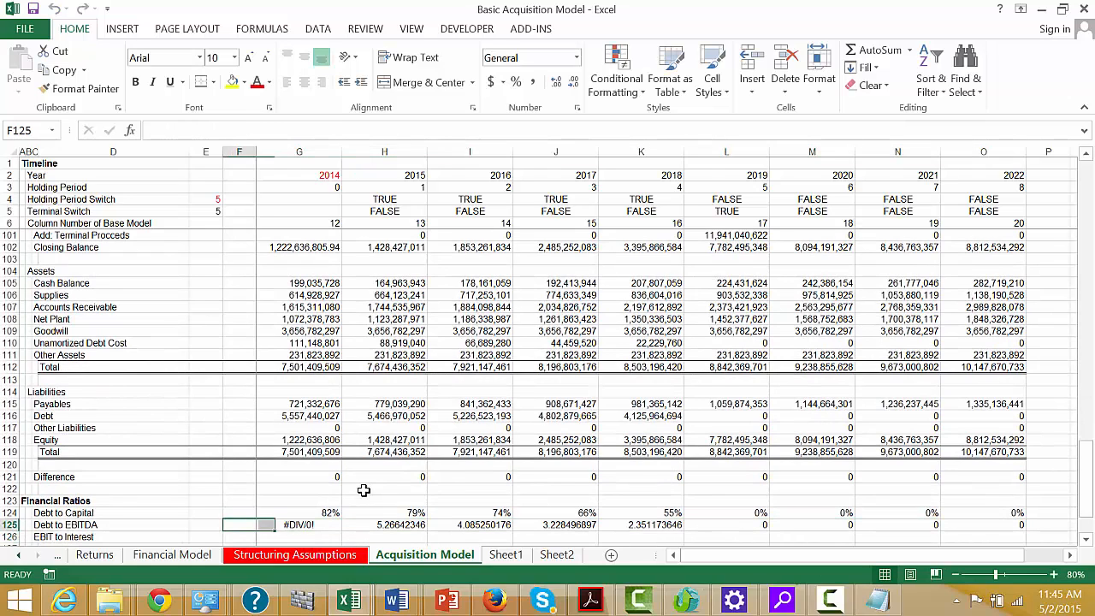
pyautogui.press('Right')
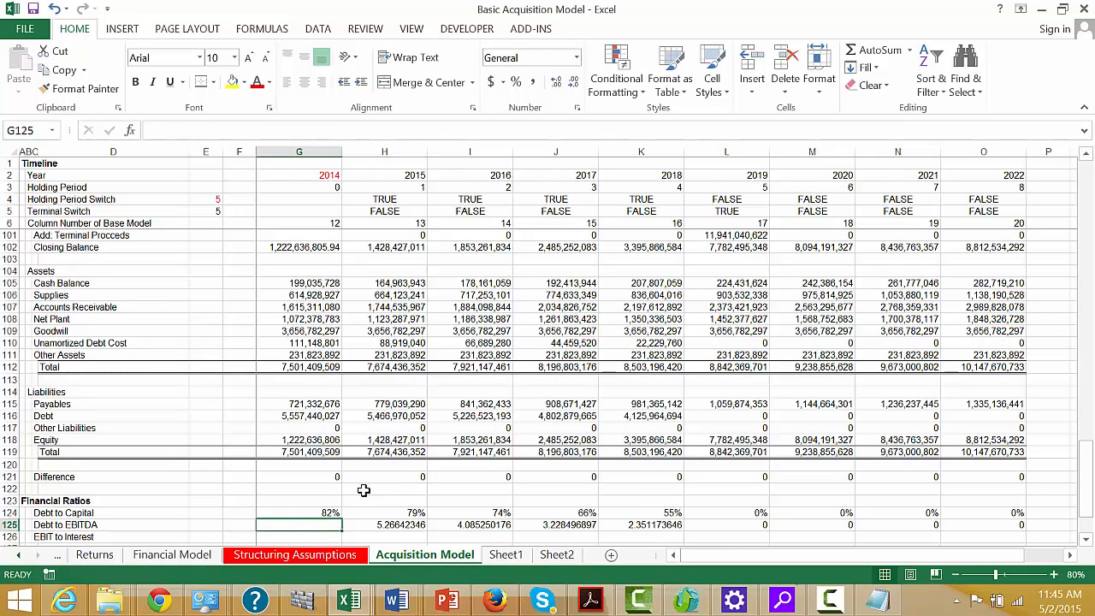
# - Format the Debt to EBITDA ratios for 2015 through 2022 as numbers with two decimals
pyautogui.press('Right')
pyautogui.hotkey('shift', 'Right')
pyautogui.hotkey('shift', 'Right')
pyautogui.hotkey('shift', 'Right')
pyautogui.hotkey('shift', 'Right')
pyautogui.hotkey('shift', 'Right')
pyautogui.hotkey('shift', 'Right')
pyautogui.hotkey('shift', 'Right')
pyautogui.hotkey('ctrl', 'shift', '1')
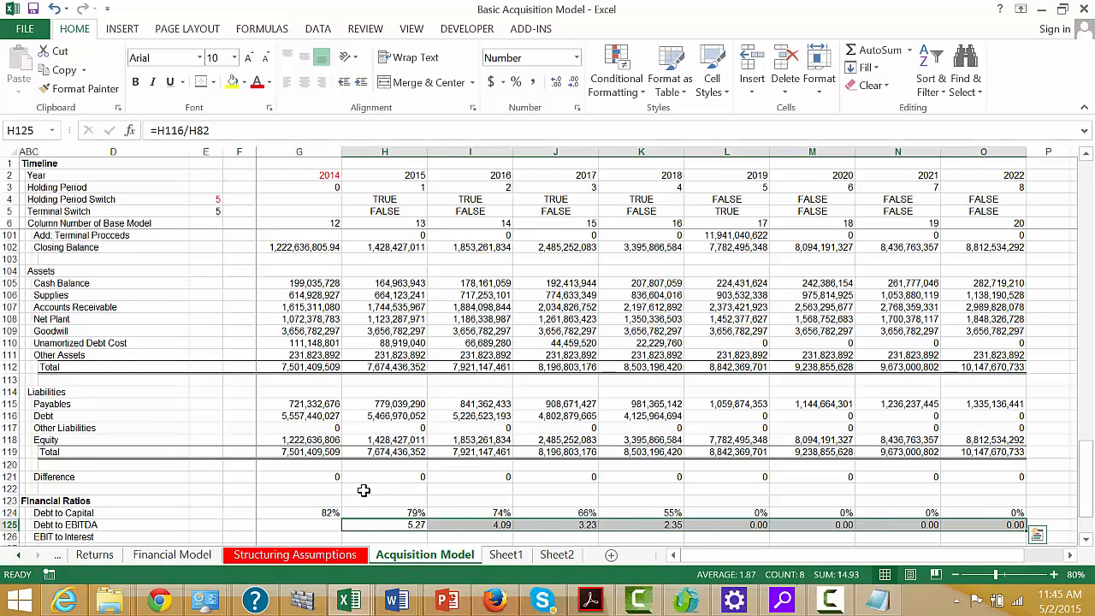
# - Calculate the 2015 EBIT to Interest ratio in H126 with =H72/H73 and format it as a number with two decimals
pyautogui.press('Down')
pyautogui.press('Left')
pyautogui.press('Left')
pyautogui.press('Left')
pyautogui.press('Right')
pyautogui.press('Right')
pyautogui.press('Right')
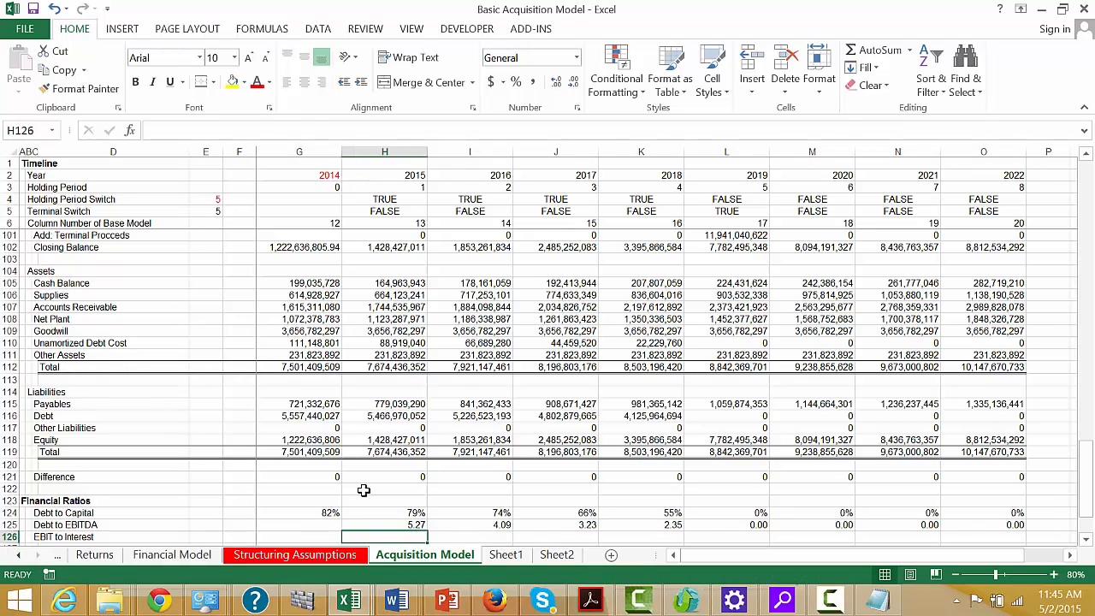
pyautogui.write('=')
pyautogui.press('Up')
pyautogui.press('Up')
pyautogui.press('Up')
pyautogui.press('Up')
pyautogui.press('Up')
pyautogui.press('Up')
pyautogui.press('Up')
pyautogui.press('Up')
pyautogui.press('Up')
pyautogui.press('Up')
pyautogui.press('Up')
pyautogui.press('Up')
pyautogui.press('Up')
pyautogui.press('Up')
pyautogui.press('Up')
pyautogui.press('Up')
pyautogui.press('Up')
pyautogui.press('Up')
pyautogui.press('Up')
pyautogui.press('Up')
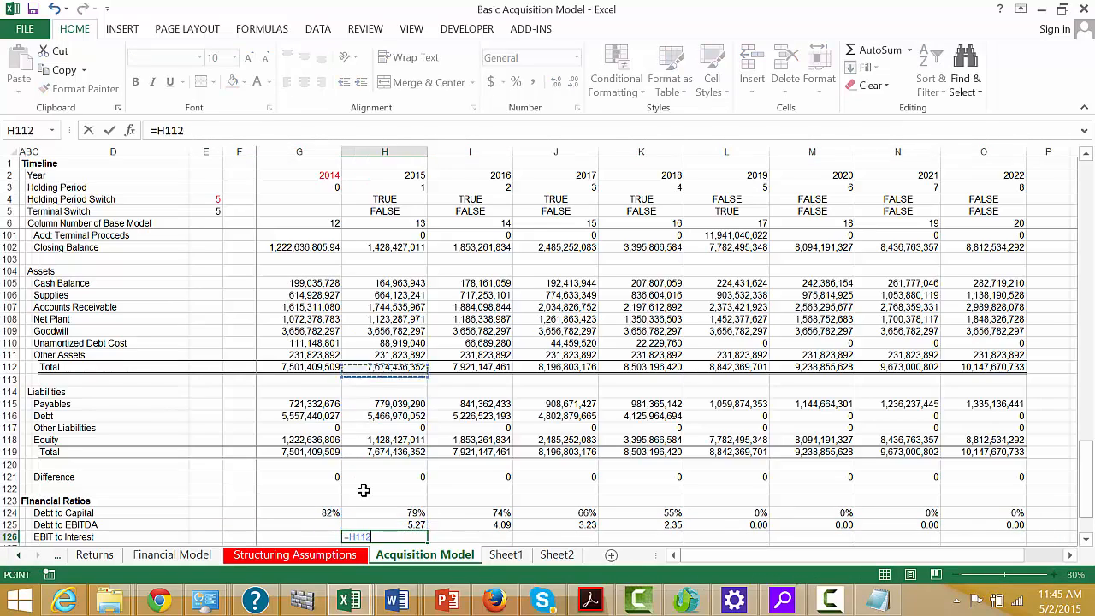
pyautogui.press('Up')
pyautogui.press('Up')
pyautogui.press('Up')
pyautogui.press('Up')
pyautogui.press('Up')
pyautogui.press('Up')
pyautogui.press('Up')
pyautogui.press('Up')
pyautogui.press('Up')
pyautogui.press('Up')
pyautogui.press('Up')
pyautogui.press('Up')
pyautogui.press('Up')
pyautogui.press('Up')
pyautogui.press('Up')
pyautogui.press('Up')
pyautogui.press('Up')
pyautogui.press('Up')
pyautogui.press('Up')
pyautogui.press('Up')
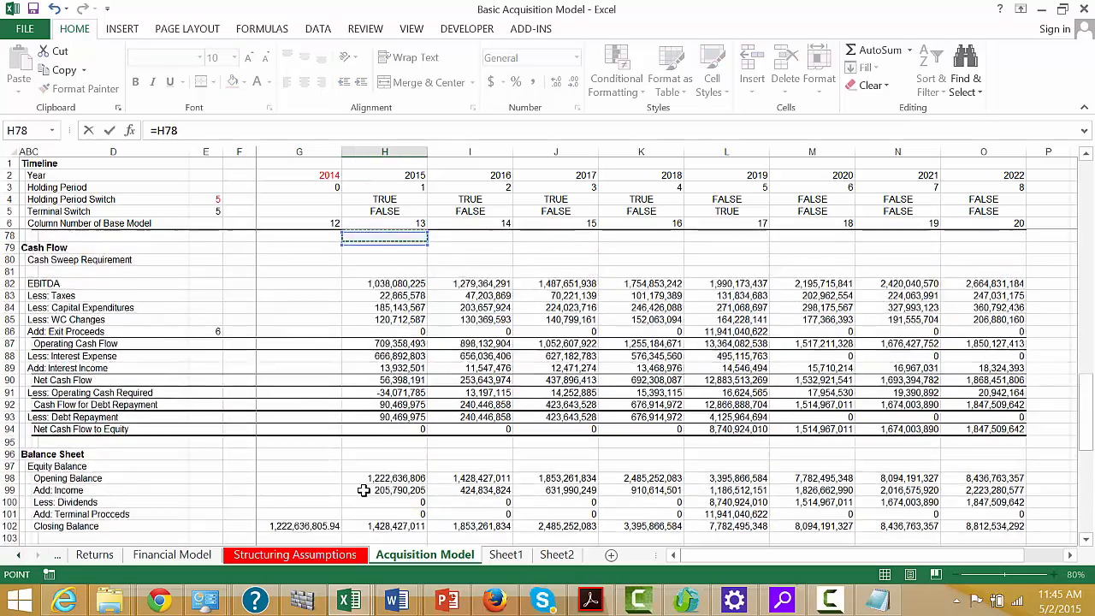
pyautogui.press('Up')
pyautogui.press('Up')
pyautogui.press('Up')
pyautogui.press('Up')
pyautogui.press('Down')
pyautogui.press('Down')
pyautogui.press('Down')
pyautogui.press('Down')
pyautogui.press('Down')
pyautogui.press('Down')
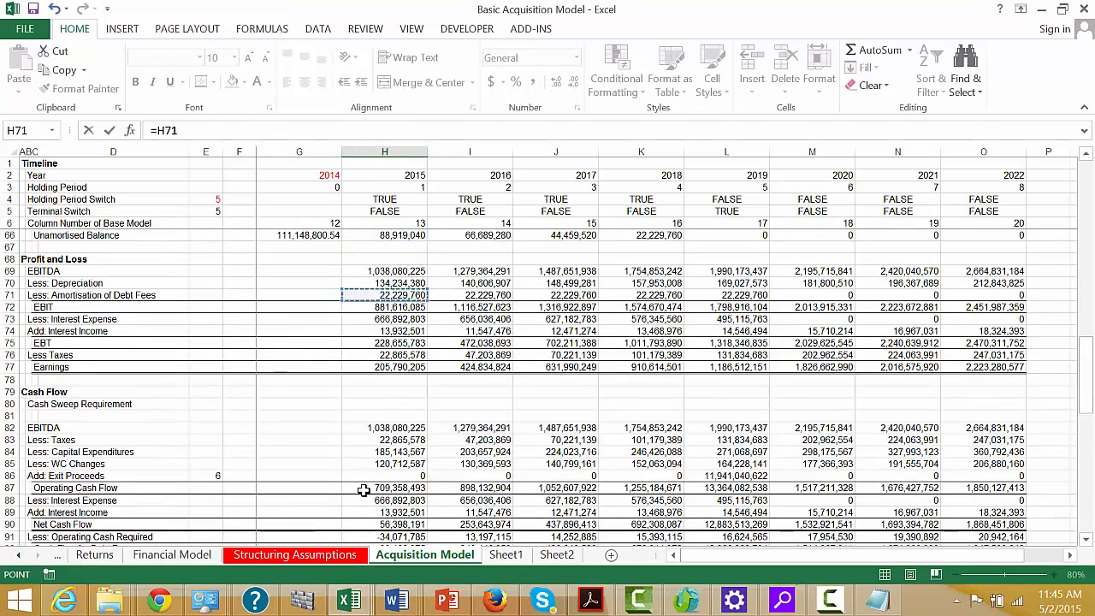
pyautogui.write('/')
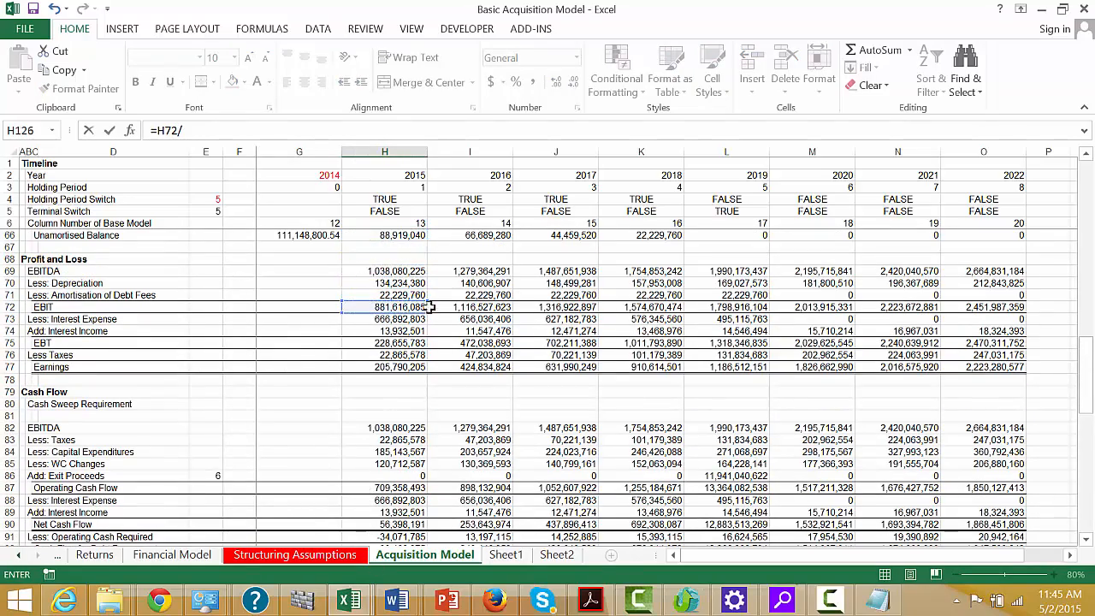
pyautogui.click(378, 324)
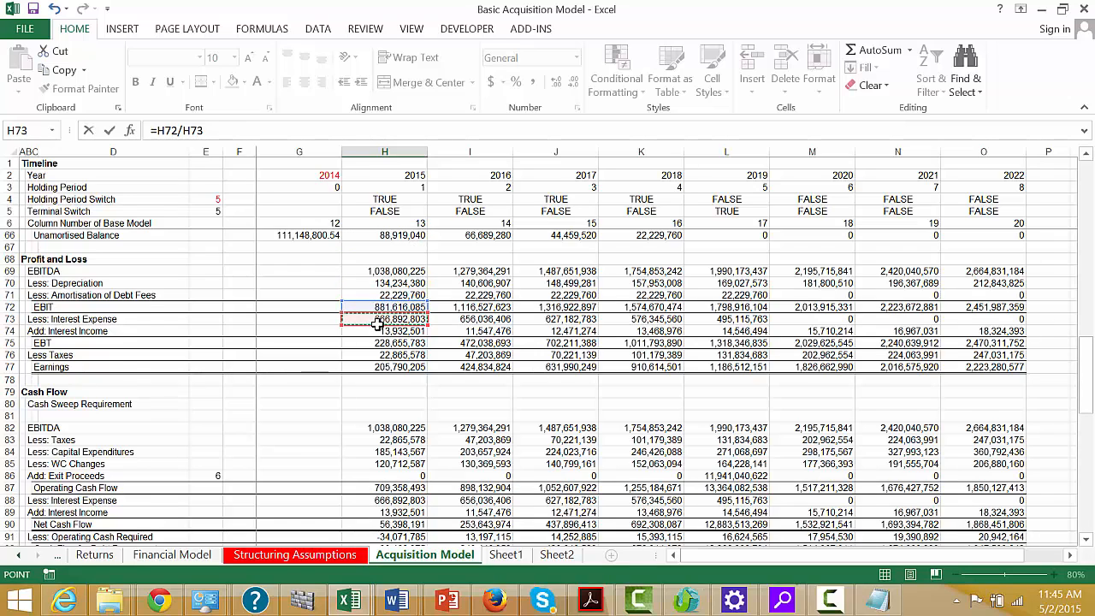
pyautogui.press('Return')
pyautogui.press('Up')
pyautogui.hotkey('ctrl', 'shift', '1')
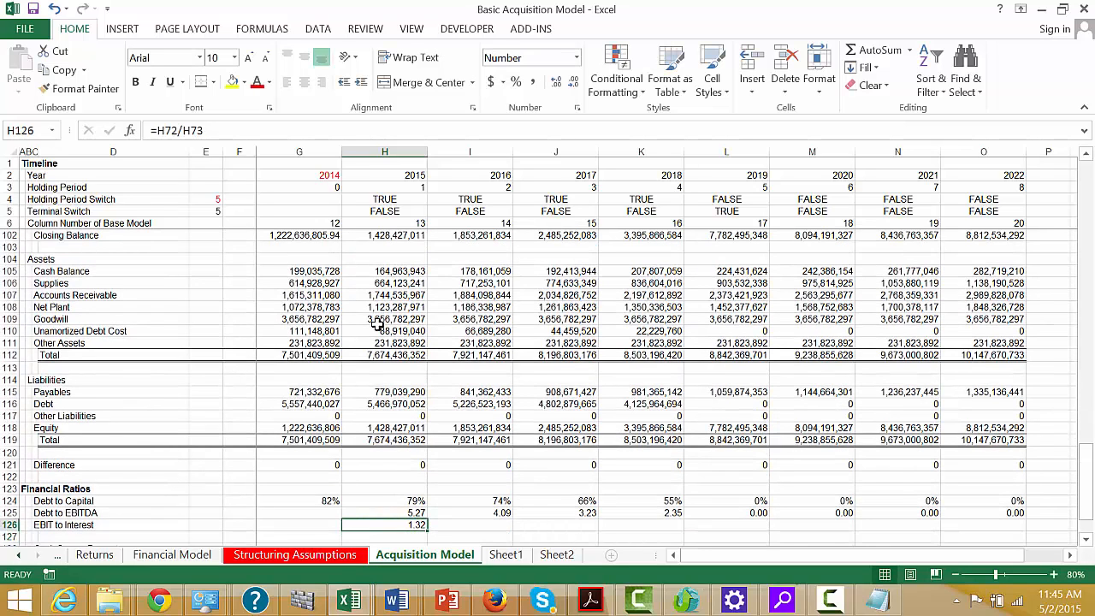
# - Wrap the 2015 EBIT to Interest formula in H126 in an IF test on interest, as =IF(H73,H72/H73)
pyautogui.press('F2')
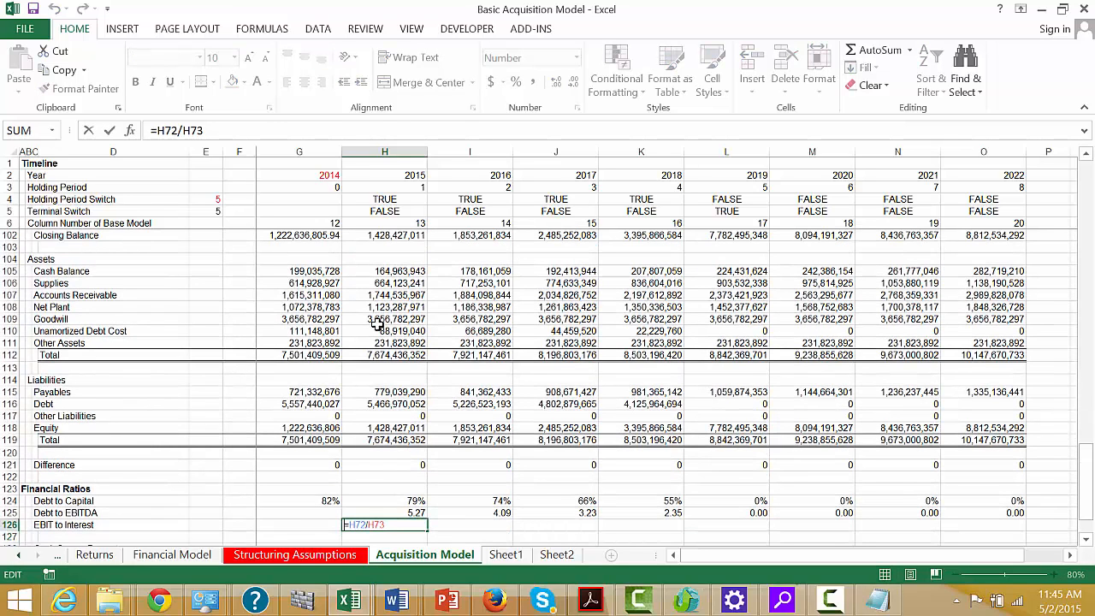
pyautogui.write('if*h')
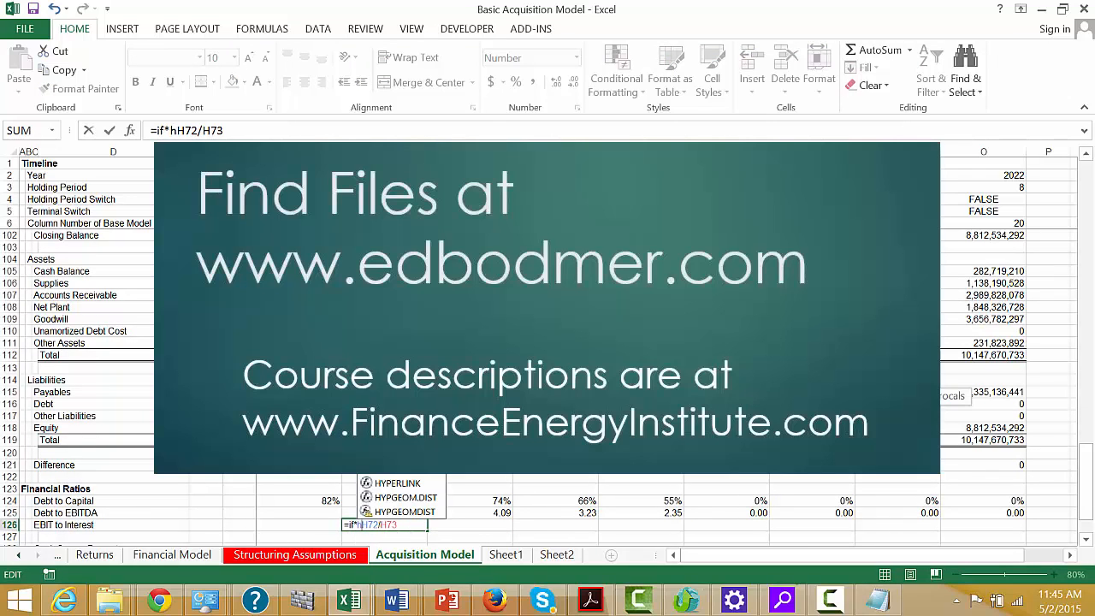
pyautogui.write('73,')
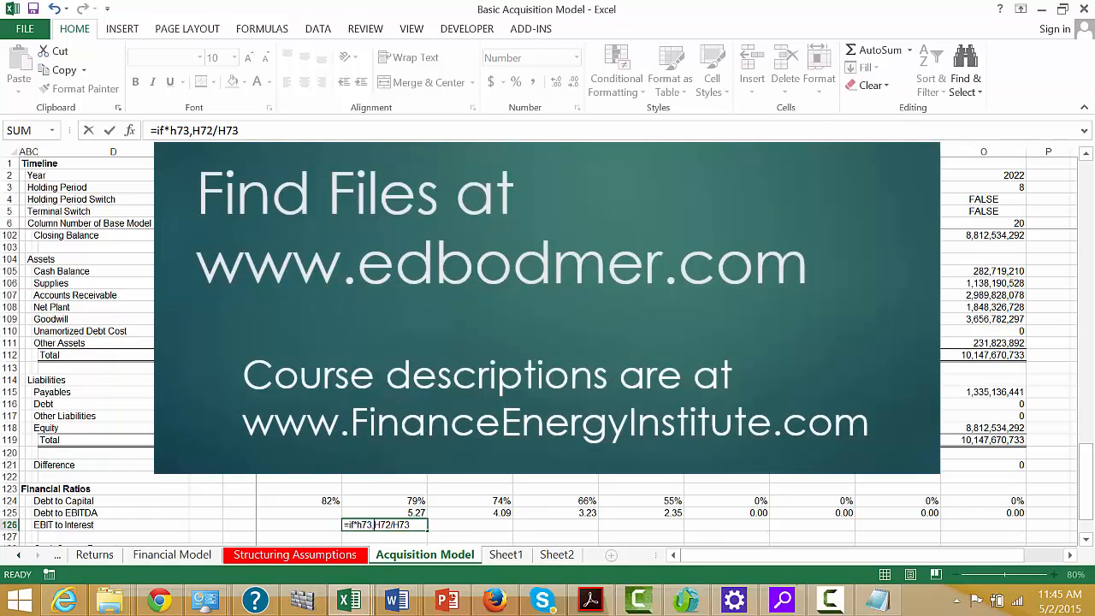
pyautogui.press('Return')
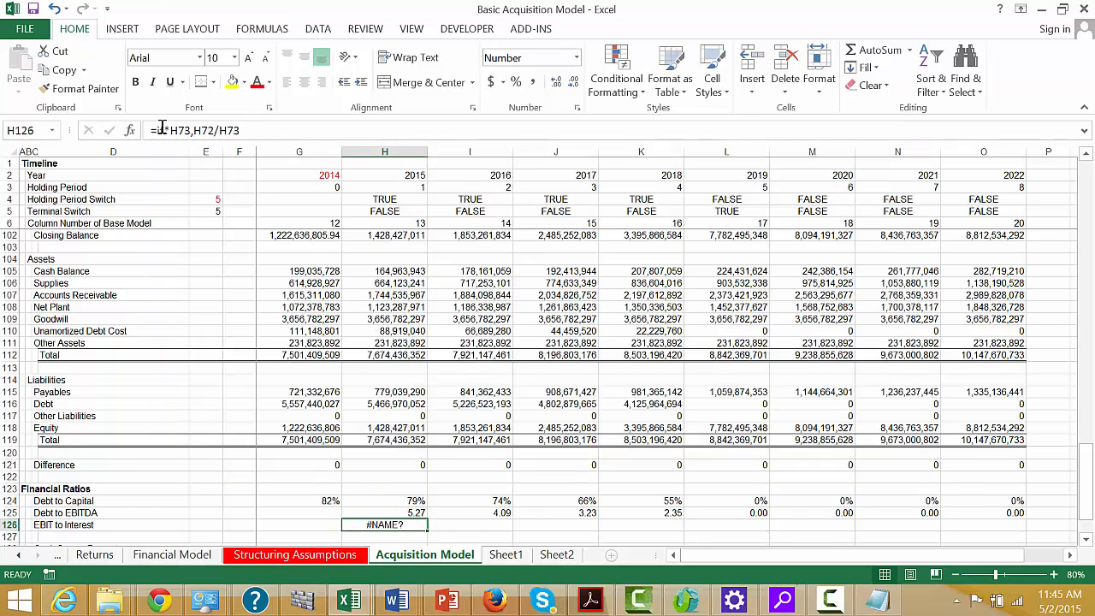
pyautogui.click(163, 130)
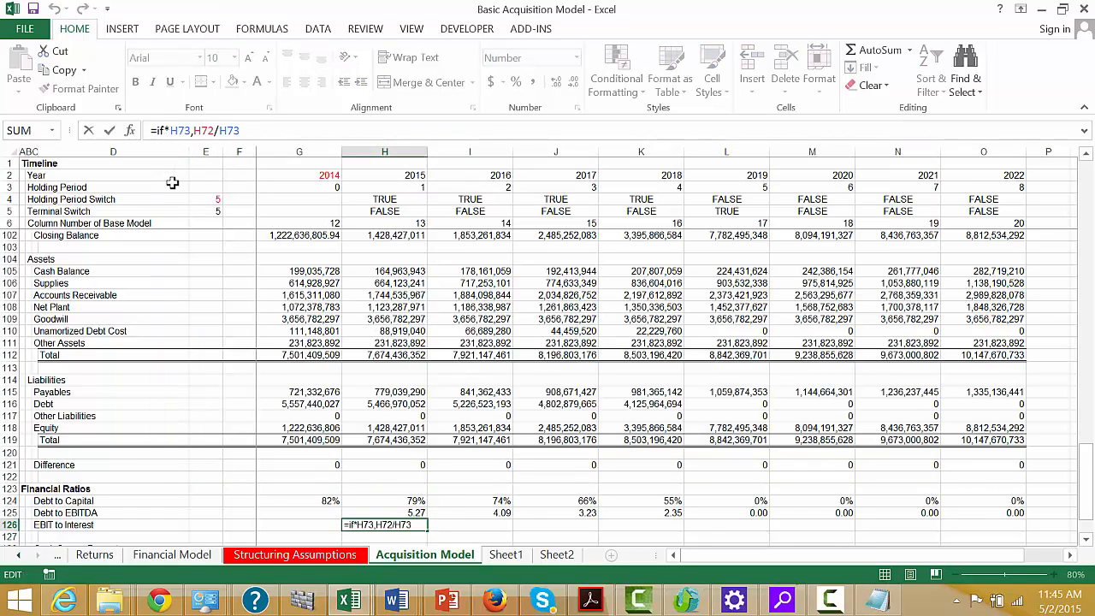
pyautogui.write('(')
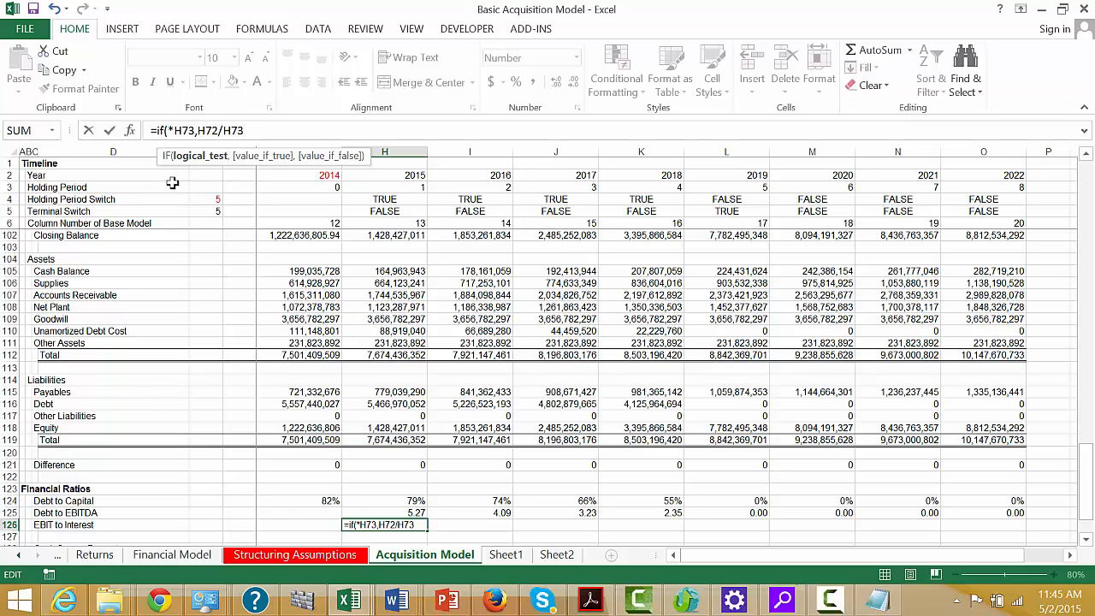
pyautogui.press('Delete')
pyautogui.press('Return')
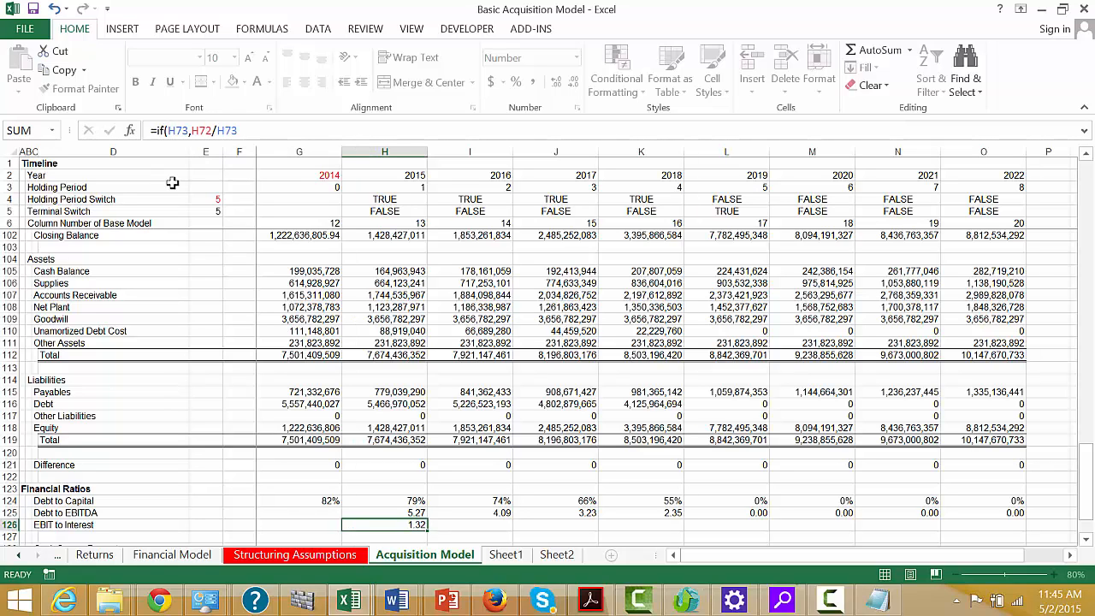
pyautogui.press('Up')
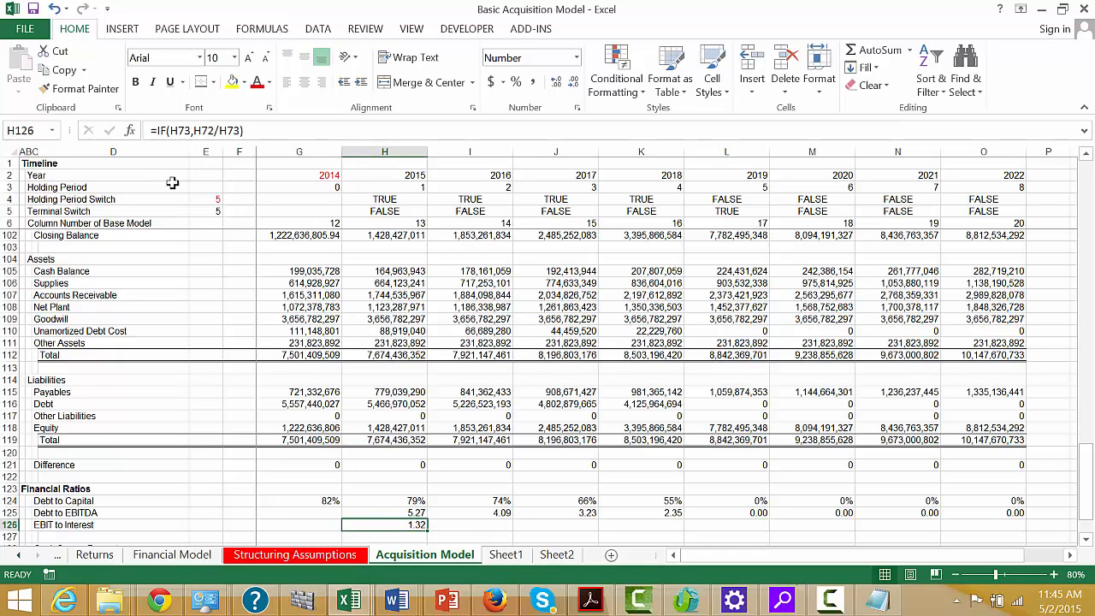
# - Copy the EBIT to Interest formula across from 2015 through 2022
pyautogui.hotkey('shift', 'Right')
pyautogui.hotkey('shift', 'Right')
pyautogui.hotkey('shift', 'Right')
pyautogui.hotkey('shift', 'Right')
pyautogui.hotkey('shift', 'Right')
pyautogui.hotkey('shift', 'Right')
pyautogui.hotkey('shift', 'Right')
pyautogui.hotkey('ctrl', 'r')
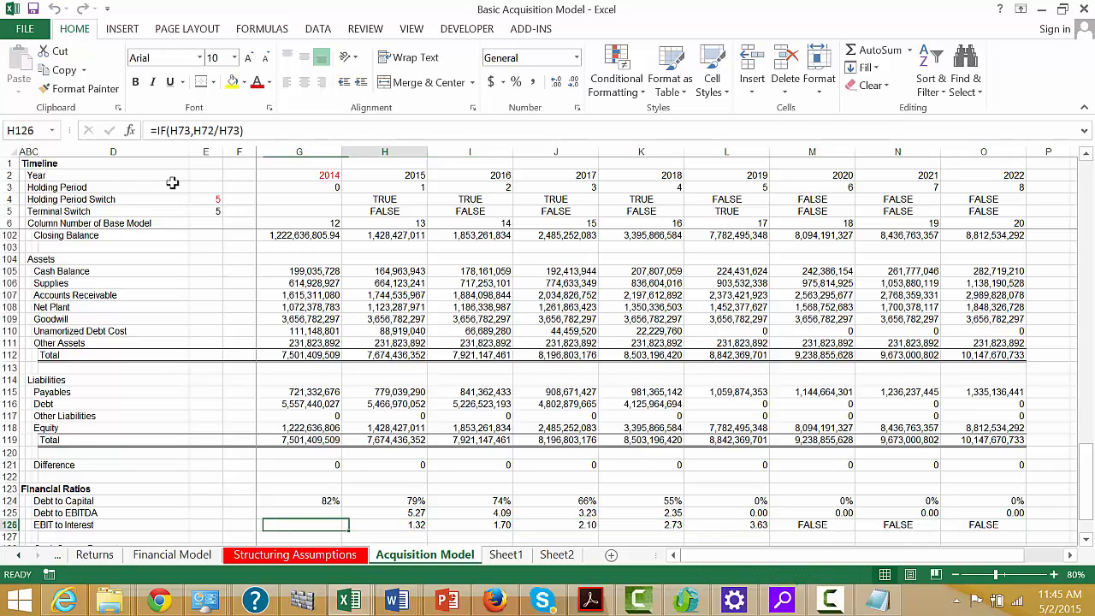
pyautogui.press('Down')
pyautogui.press('Down')
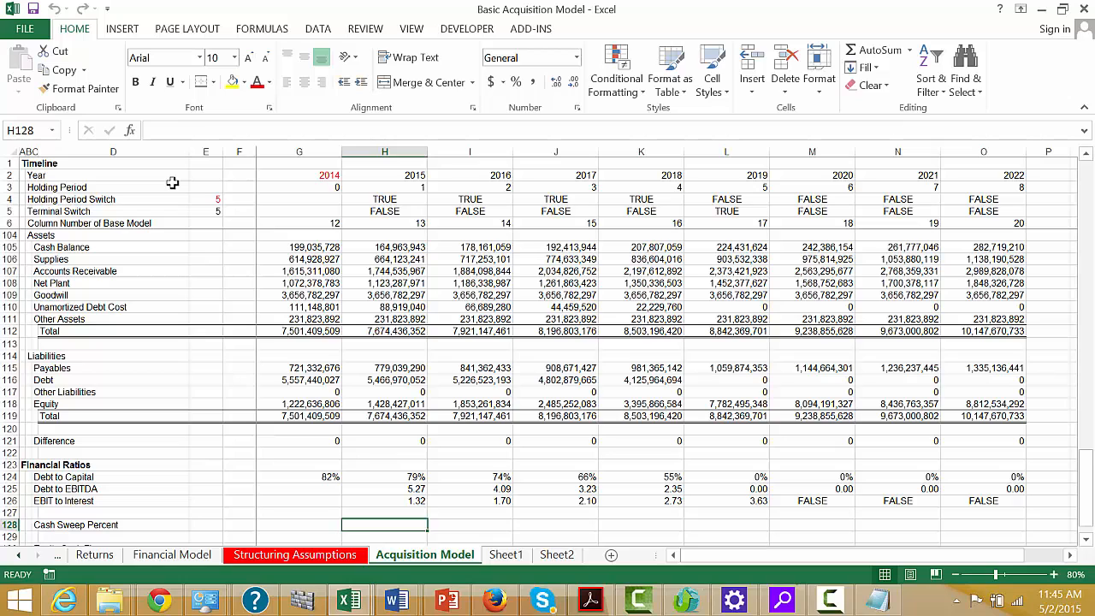
pyautogui.write('=')
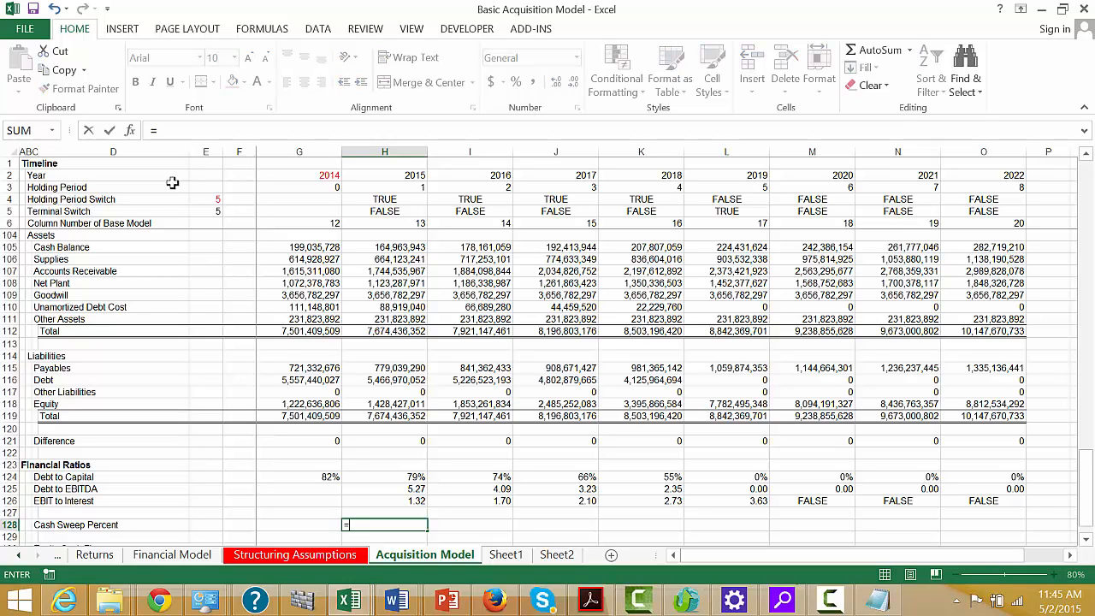
pyautogui.press('Escape')
# - Examine the Sweep Percent table of Debt/EBITDA levels and percentages on the Structuring Assumptions sheet
pyautogui.hotkey('ctrl', 'pageup')
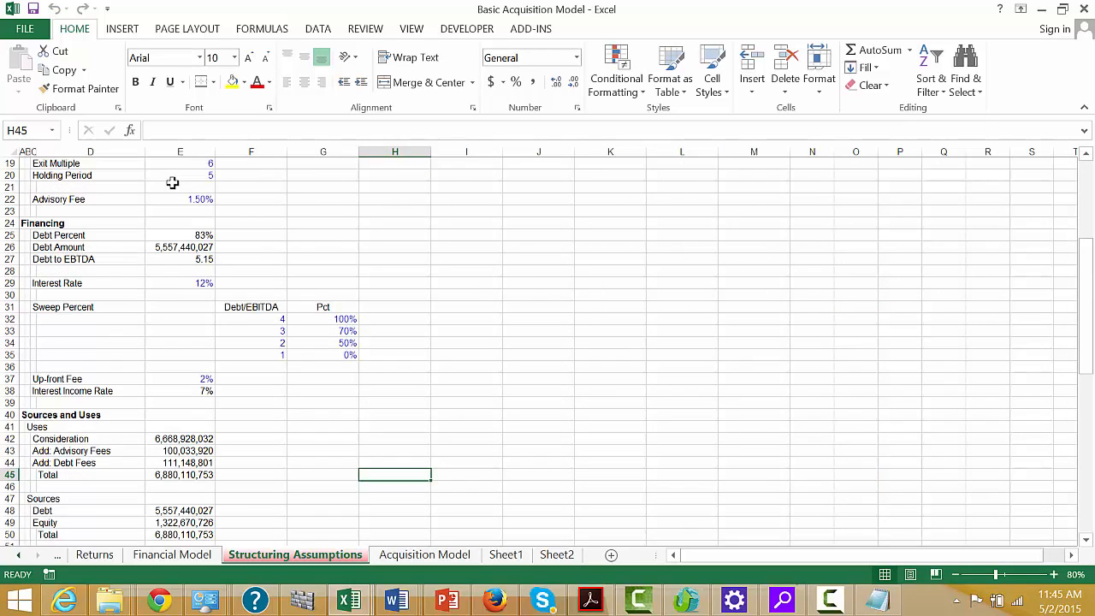
pyautogui.press('Up')
pyautogui.press('Up')
pyautogui.press('Up')
pyautogui.press('Up')
pyautogui.press('Up')
pyautogui.press('Up')
pyautogui.press('Up')
pyautogui.press('Up')
pyautogui.press('Up')
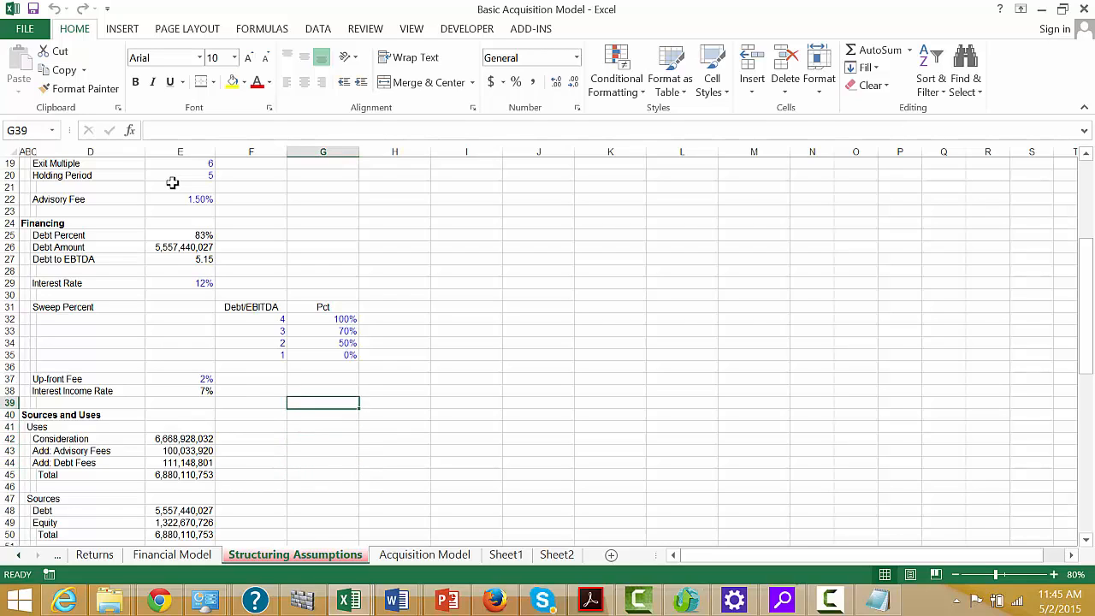
pyautogui.press('Up')
pyautogui.press('Up')
pyautogui.press('Up')
pyautogui.press('Up')
pyautogui.press('Left')
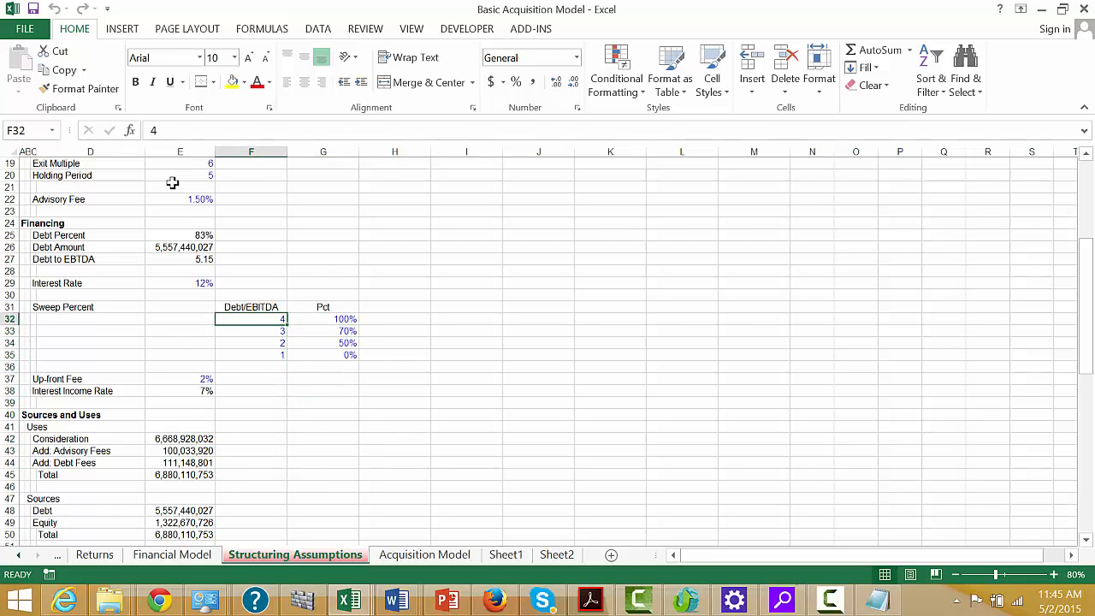
pyautogui.press('Up')
pyautogui.press('Right')
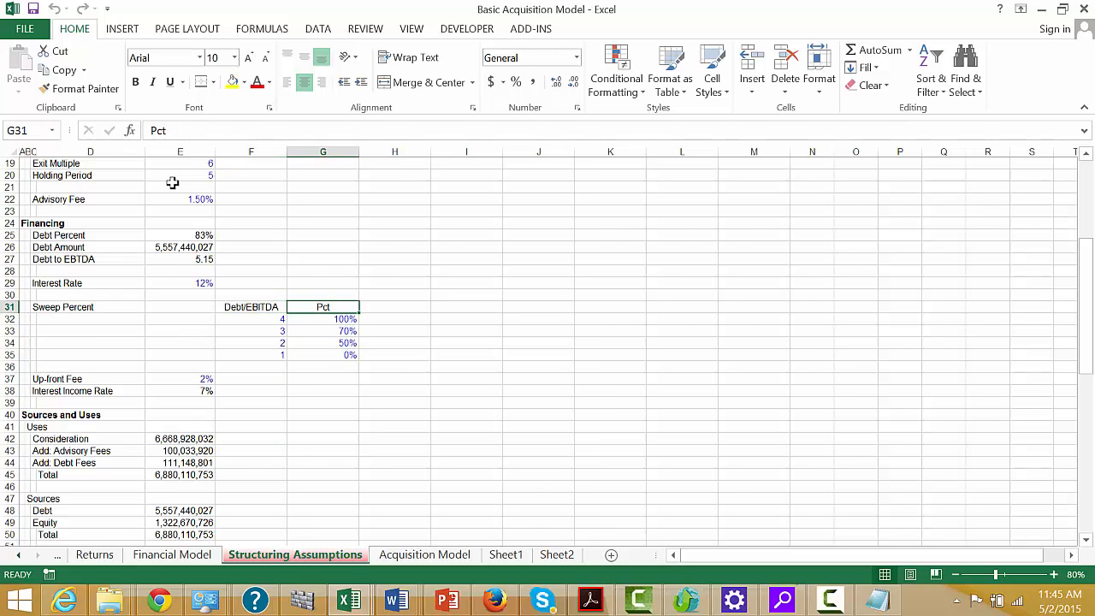
pyautogui.press('Left')
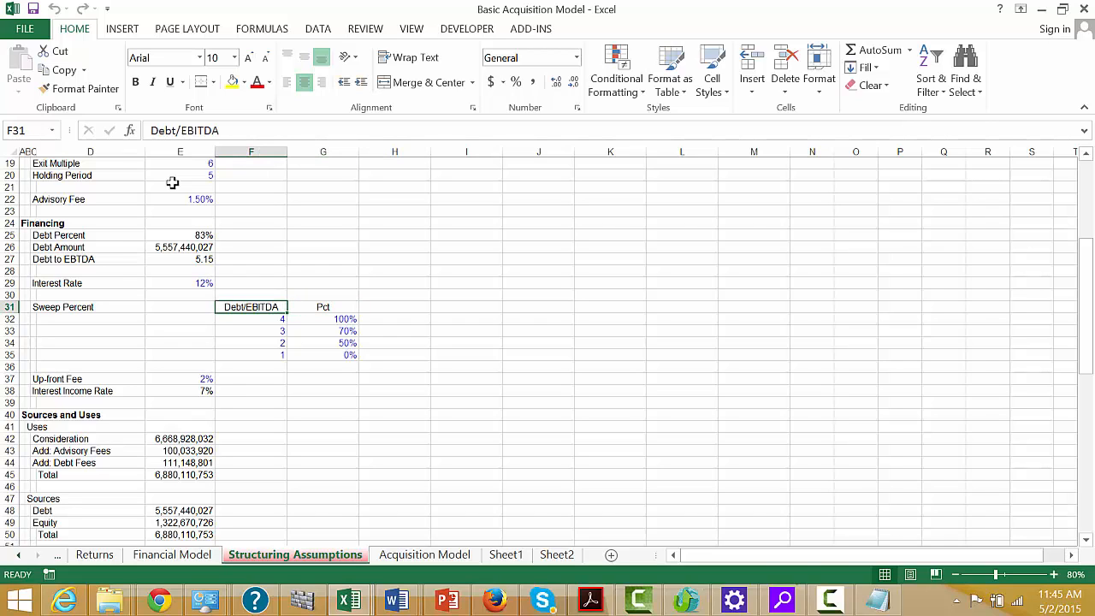
# - Copy the Debt/EBITDA and Pct table in F31:G35 and paste it transposed starting at I31
pyautogui.hotkey('shift', 'Down')
pyautogui.hotkey('shift', 'Down')
pyautogui.hotkey('shift', 'Down')
pyautogui.hotkey('shift', 'Down')
pyautogui.hotkey('shift', 'Right')
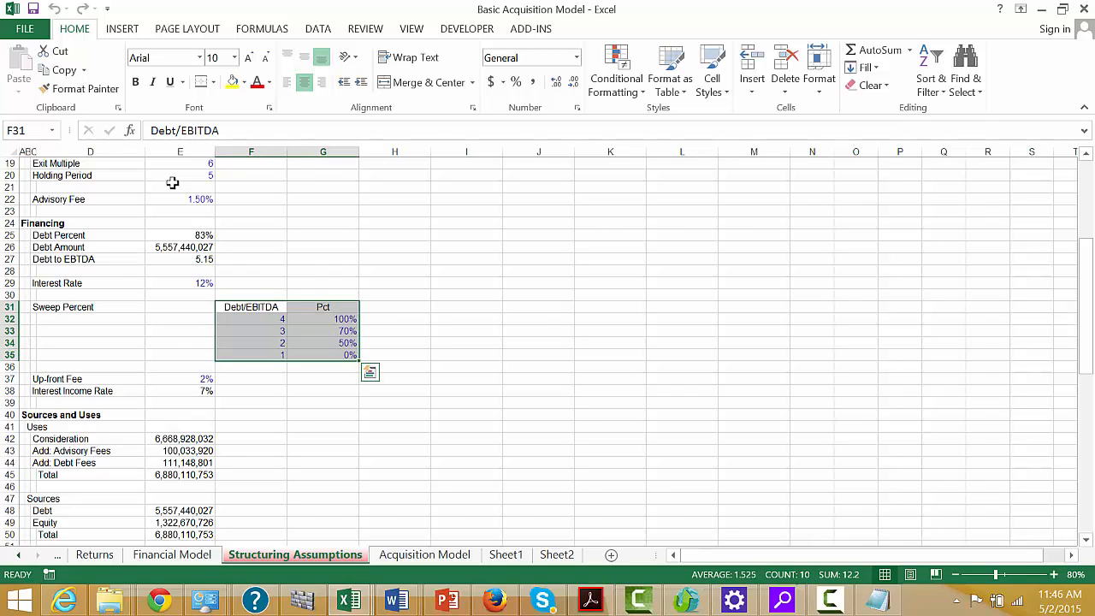
pyautogui.hotkey('ctrl', 'c')
pyautogui.press('Right')
pyautogui.press('Right')
pyautogui.press('Right')
pyautogui.press('alt')
pyautogui.press('e')
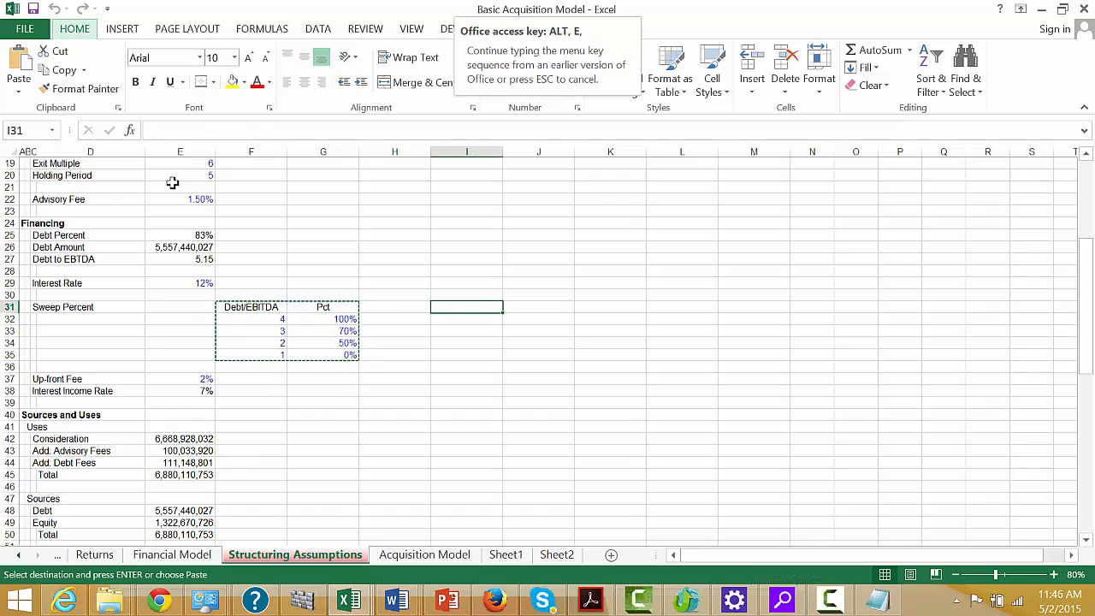
pyautogui.press('s')
pyautogui.press('e')
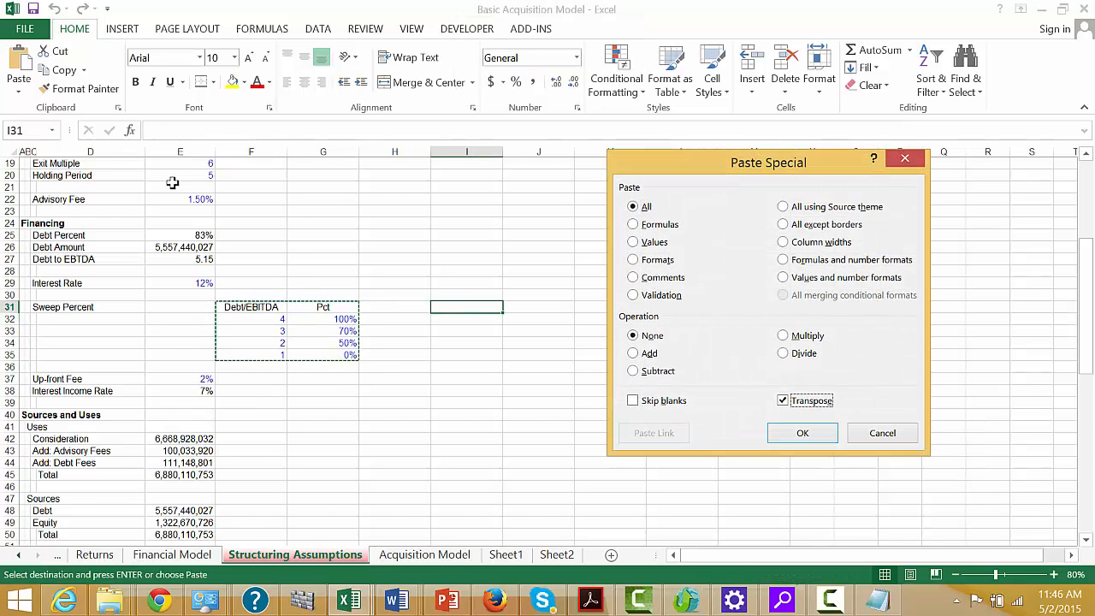
pyautogui.press('Return')
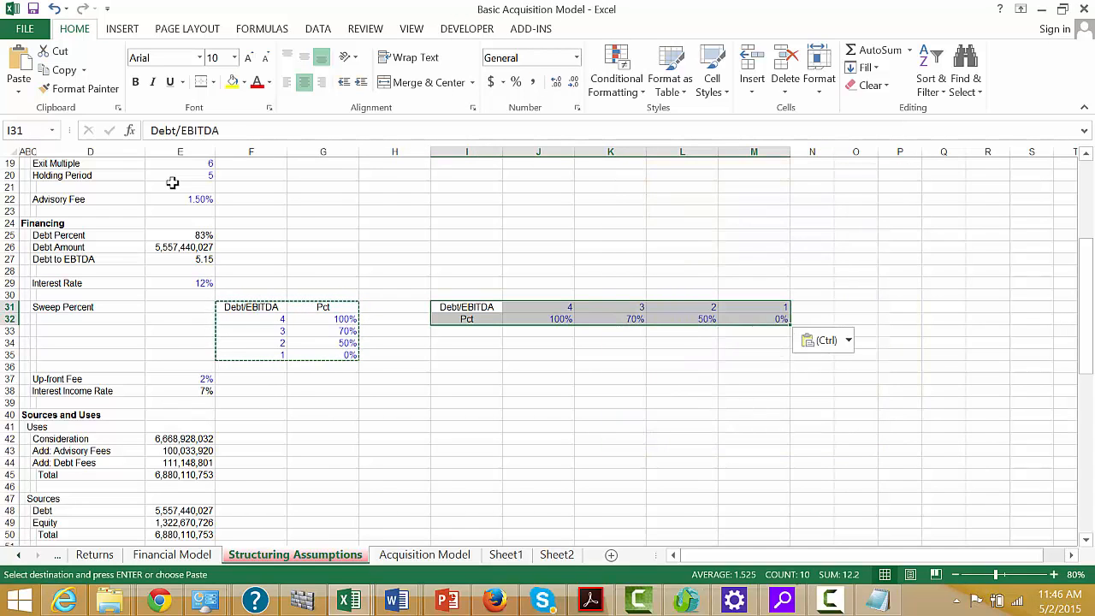
# - Clear the original vertical Debt/EBITDA and Pct table in F31:G35
pyautogui.press('Left')
pyautogui.press('Left')
pyautogui.press('Left')
pyautogui.hotkey('shift', 'Right')
pyautogui.hotkey('shift', 'Down')
pyautogui.hotkey('shift', 'Down')
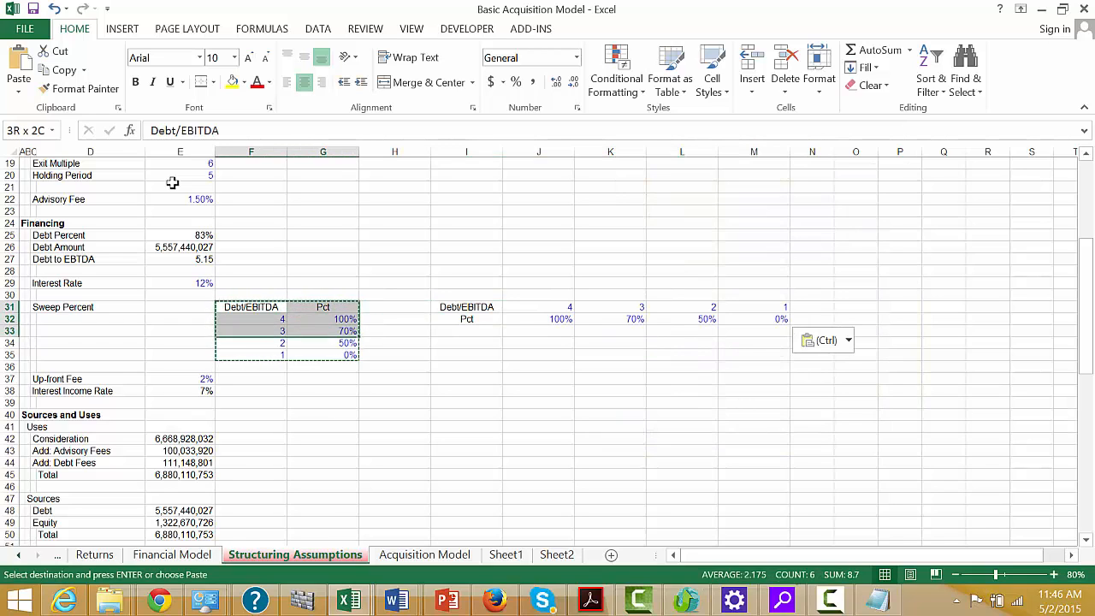
pyautogui.hotkey('shift', 'Down')
pyautogui.hotkey('shift', 'Down')
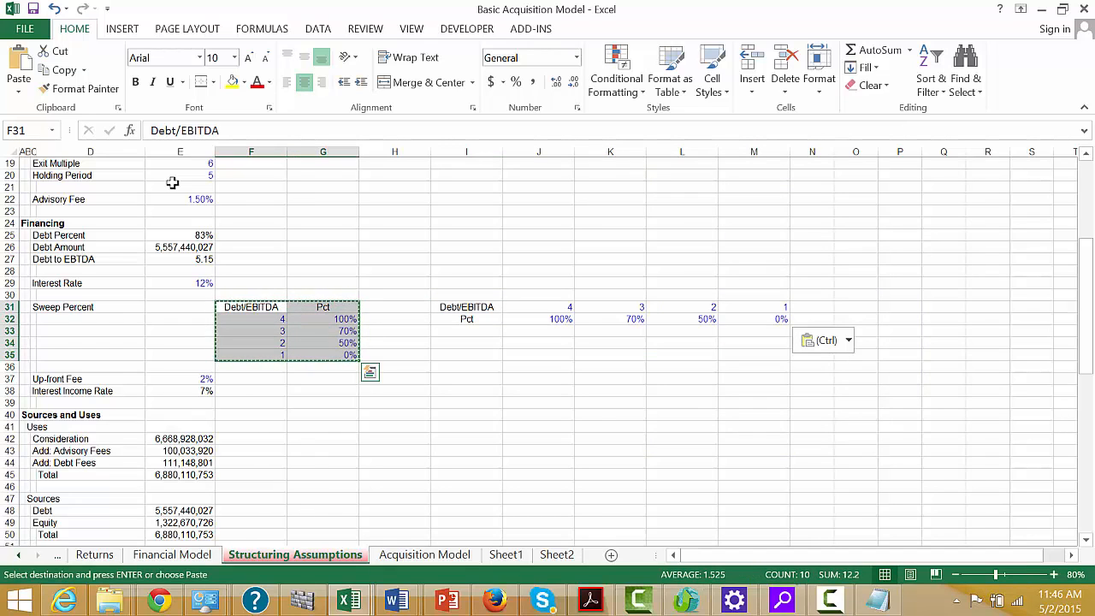
pyautogui.press('Delete')
pyautogui.press('Left')
pyautogui.press('Right')
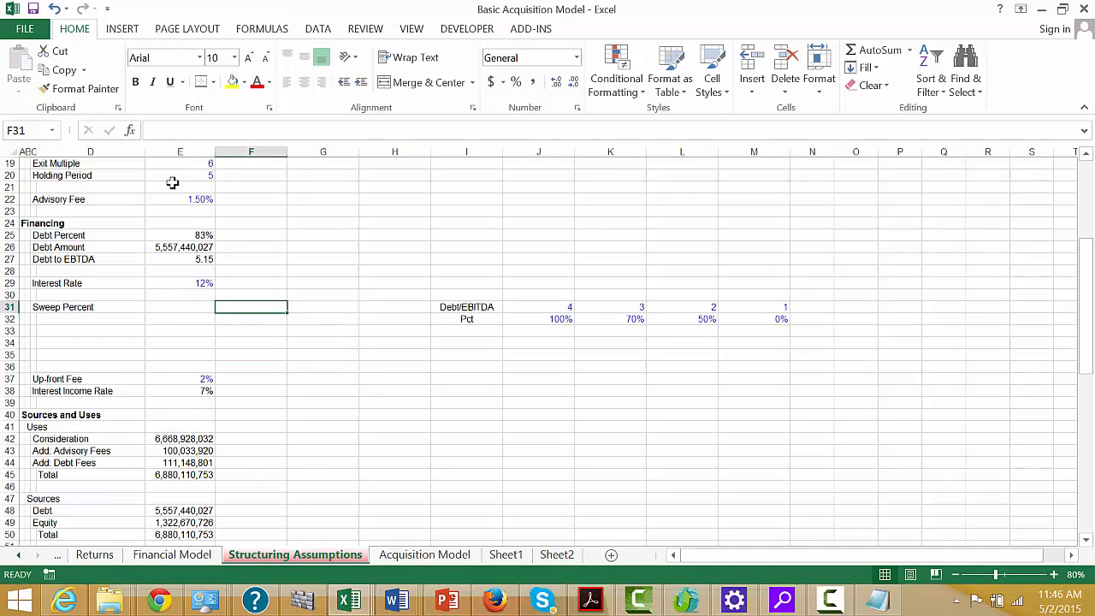
# - Move the horizontal Debt/EBITDA and Pct table from I31:M32 to D32, directly under the Sweep Percent label
pyautogui.press('Right')
pyautogui.press('Right')
pyautogui.press('Right')
pyautogui.hotkey('shift', 'Down')
pyautogui.hotkey('shift', 'Right')
pyautogui.hotkey('shift', 'Right')
pyautogui.hotkey('shift', 'Right')
pyautogui.hotkey('shift', 'Right')
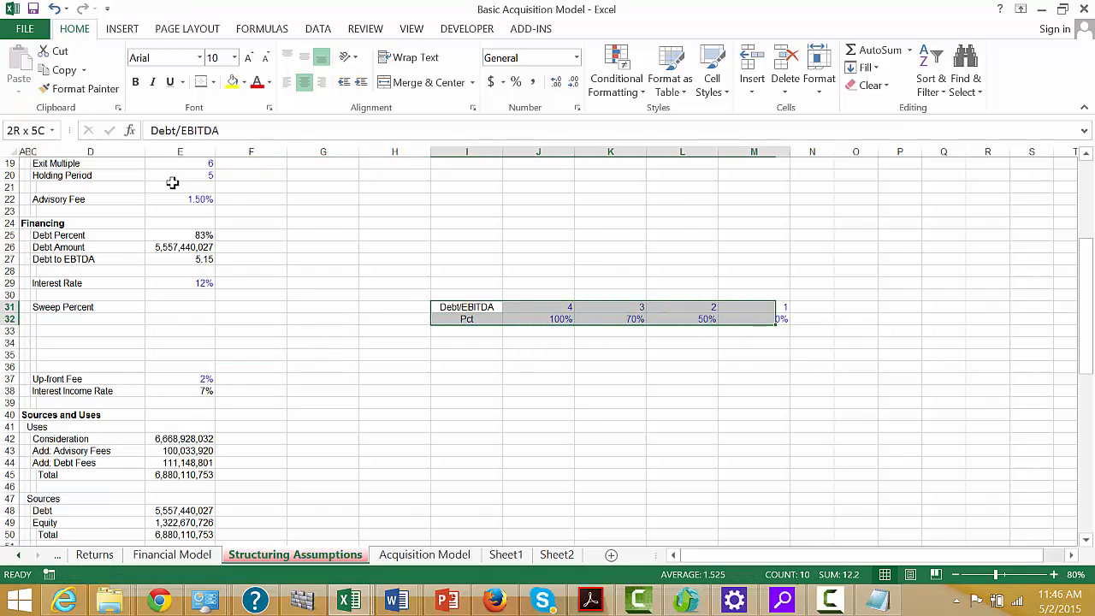
pyautogui.hotkey('ctrl', 'c')
pyautogui.press('Left')
pyautogui.press('Left')
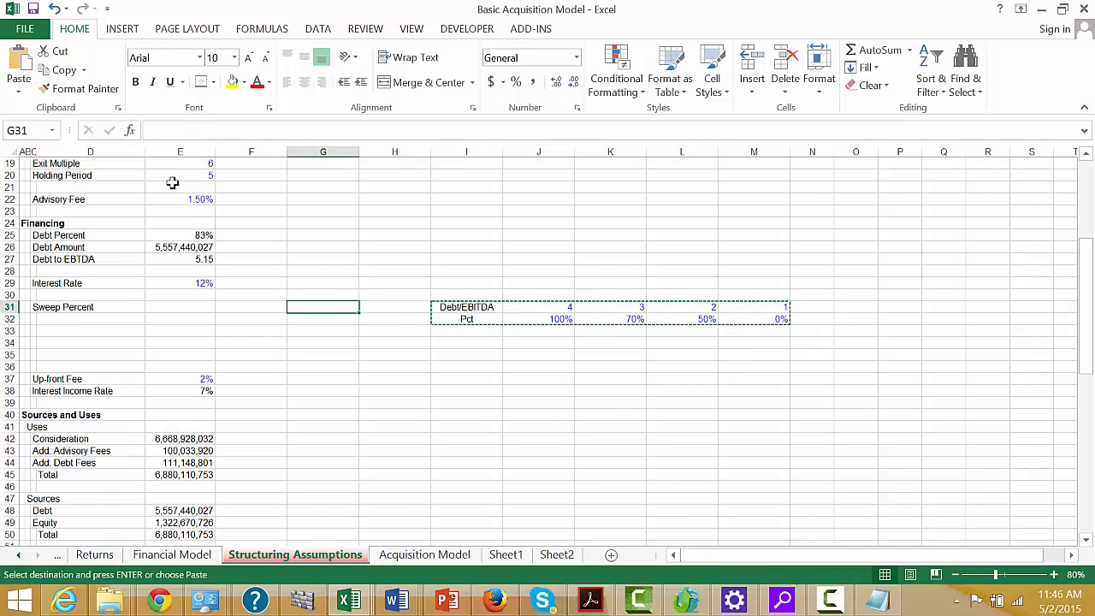
pyautogui.press('Left')
pyautogui.press('Left')
pyautogui.press('Left')
pyautogui.press('Down')
pyautogui.hotkey('ctrl', 'v')
pyautogui.press('Right')
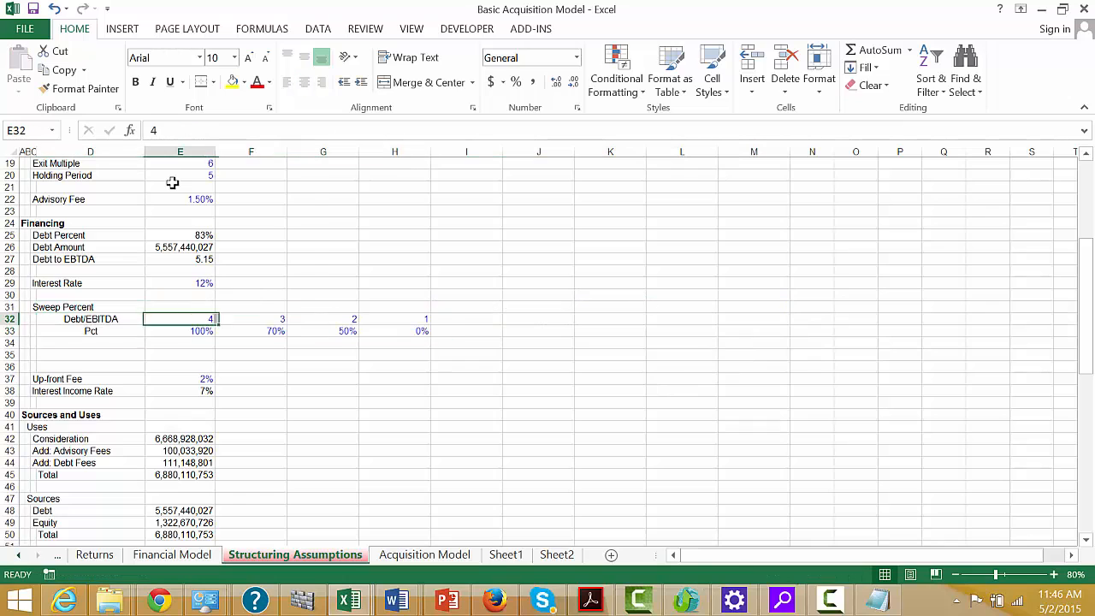
# - Sort the sweep values in E32:H33 left to right by Row 32 in ascending order
pyautogui.press('Right')
pyautogui.press('Left')
pyautogui.hotkey('shift', 'Down')
pyautogui.hotkey('shift', 'Right')
pyautogui.hotkey('shift', 'Right')
pyautogui.hotkey('shift', 'Right')
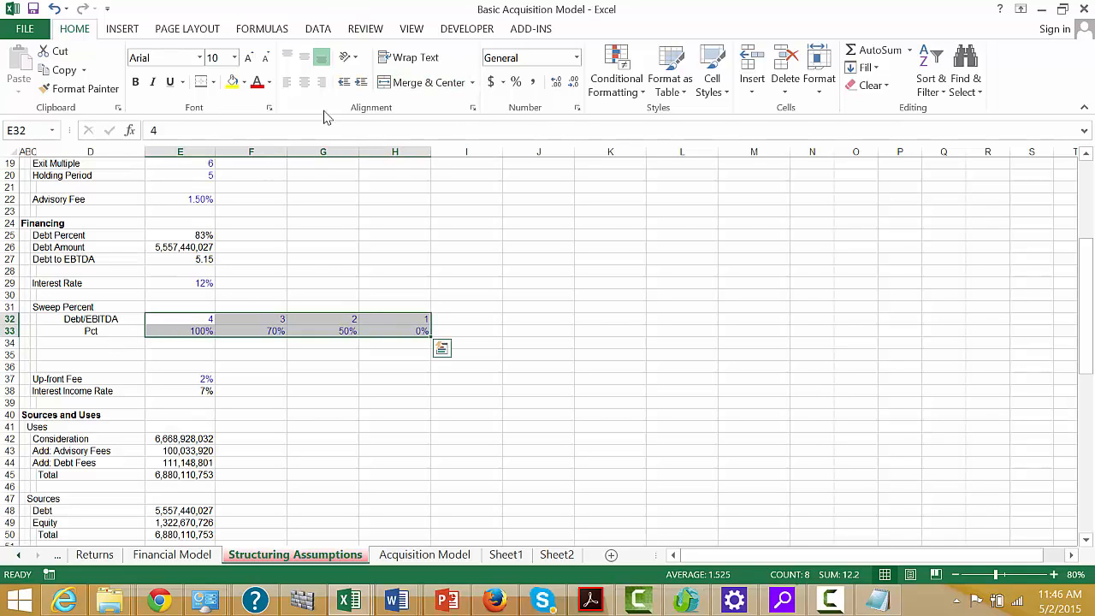
pyautogui.click(277, 29)
pyautogui.click(320, 31)
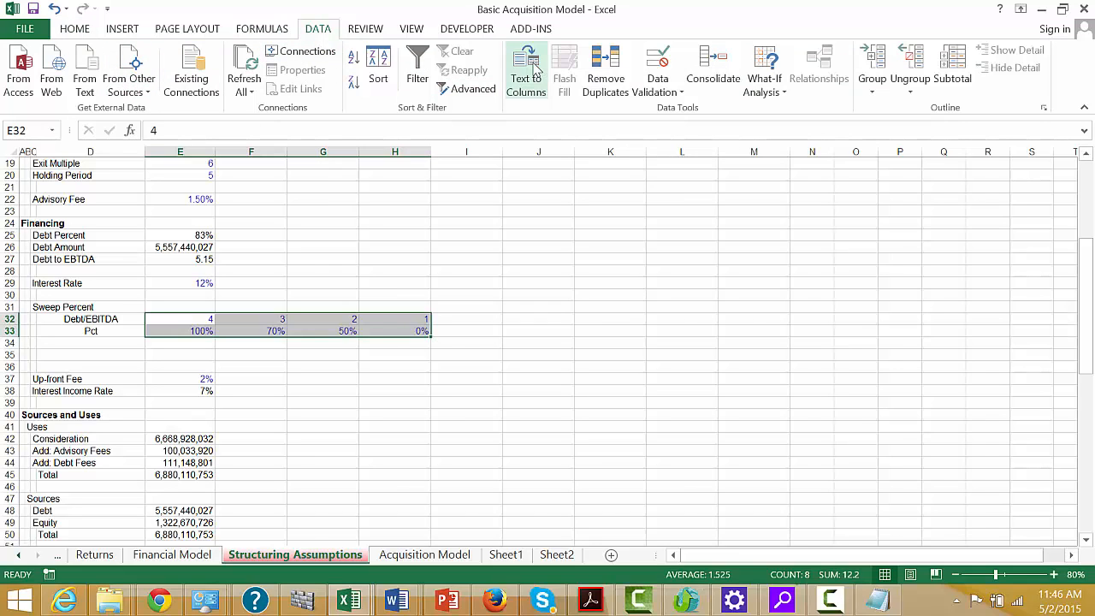
pyautogui.click(379, 69)
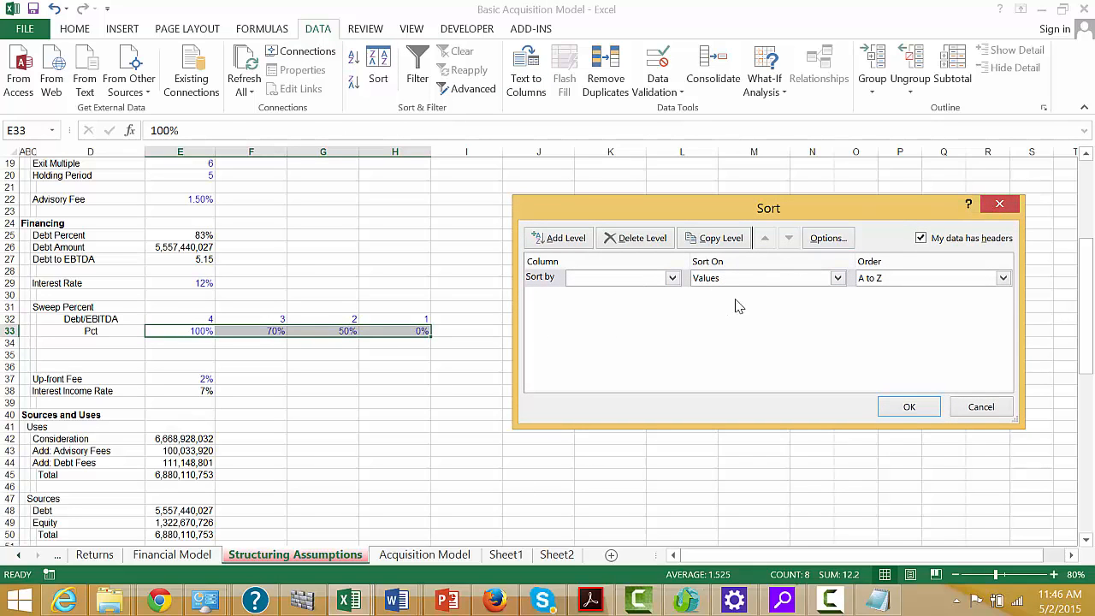
pyautogui.click(814, 243)
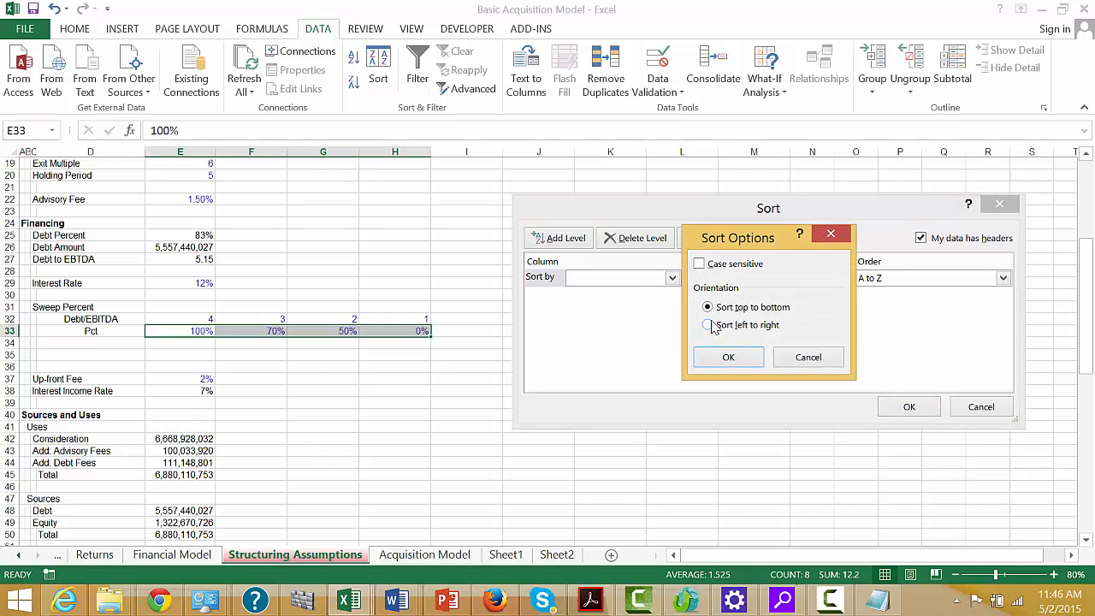
pyautogui.click(709, 363)
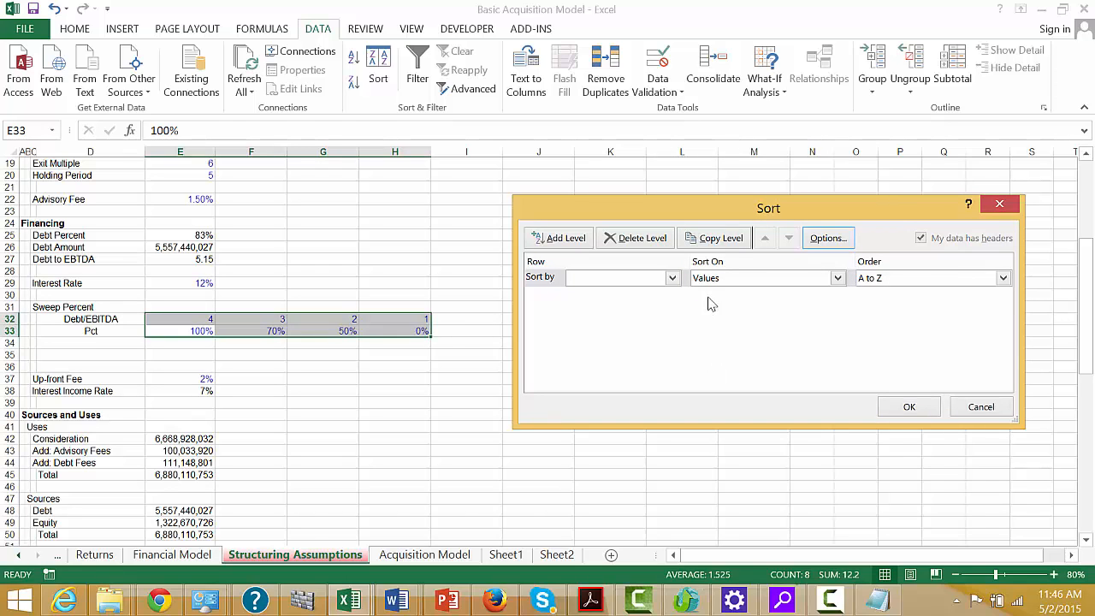
pyautogui.click(828, 243)
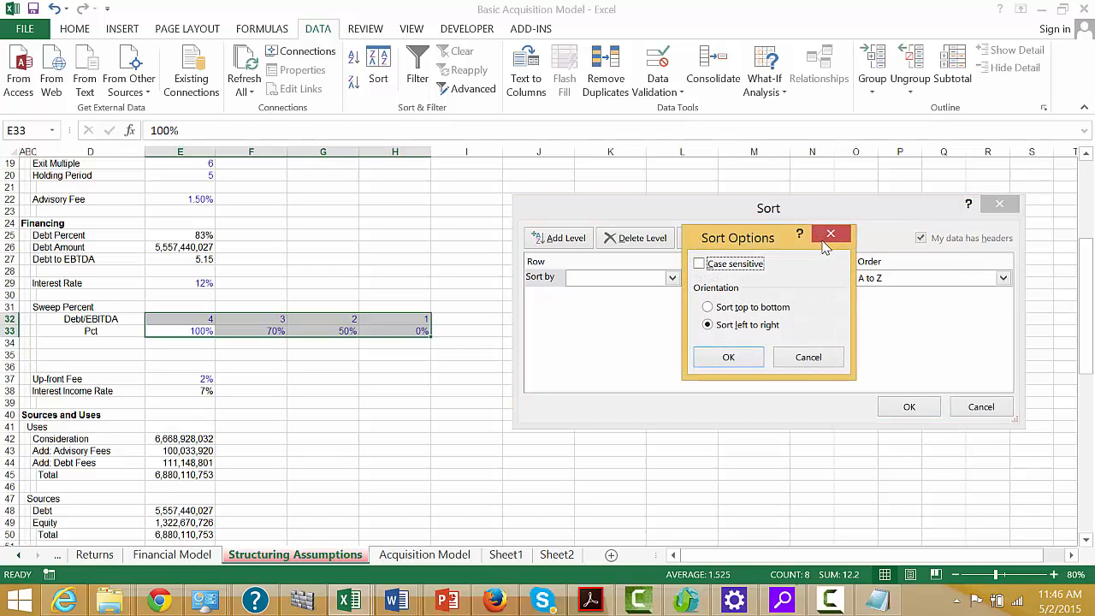
pyautogui.click(725, 360)
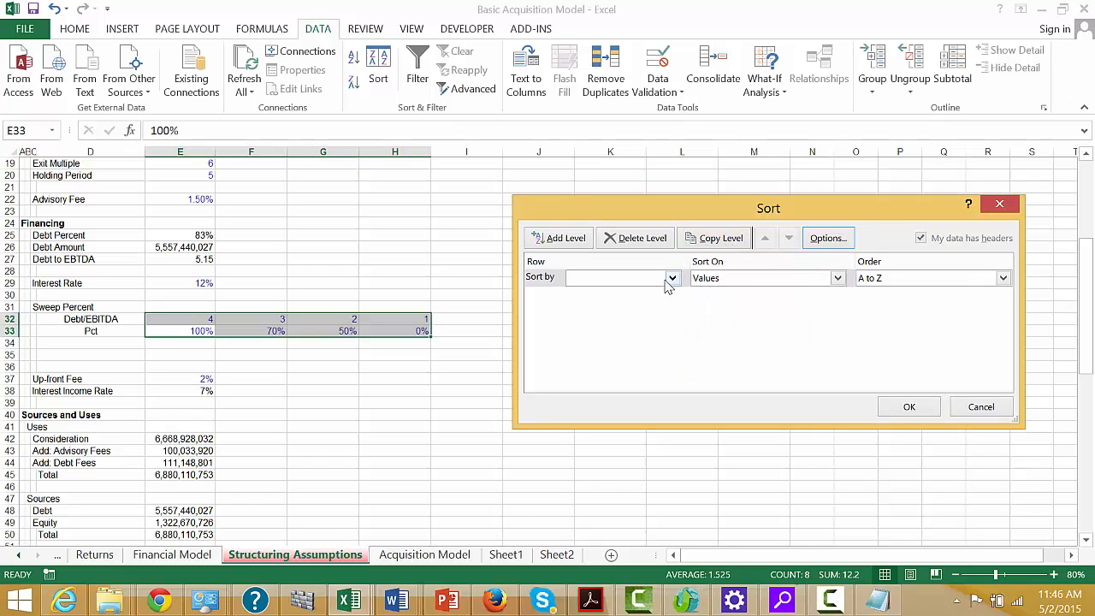
pyautogui.click(672, 279)
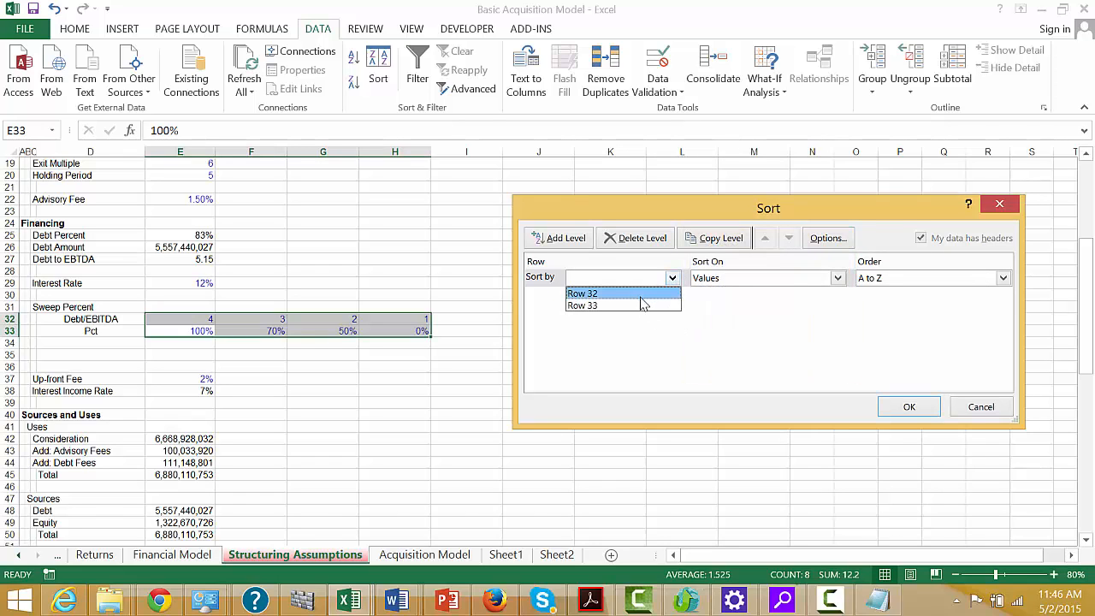
pyautogui.click(640, 299)
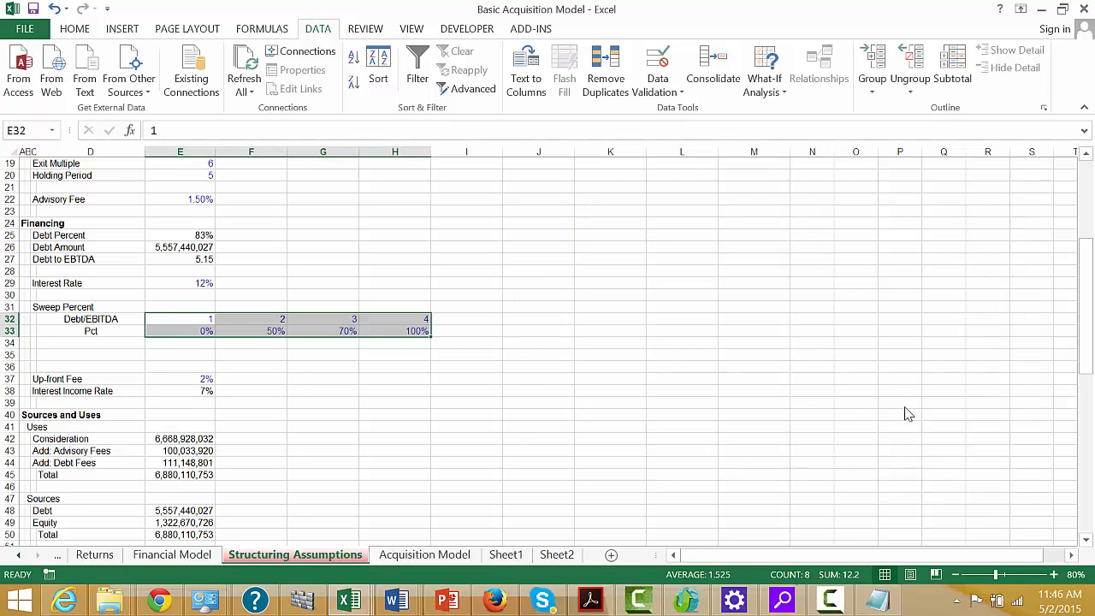
# - Examine how each Debt/EBITDA threshold in E32:H32 corresponds to its sweep percentage in row 33
pyautogui.press('Left')
pyautogui.press('Right')
pyautogui.press('Right')
pyautogui.press('Right')
pyautogui.press('Right')
pyautogui.press('Left')
pyautogui.press('Left')
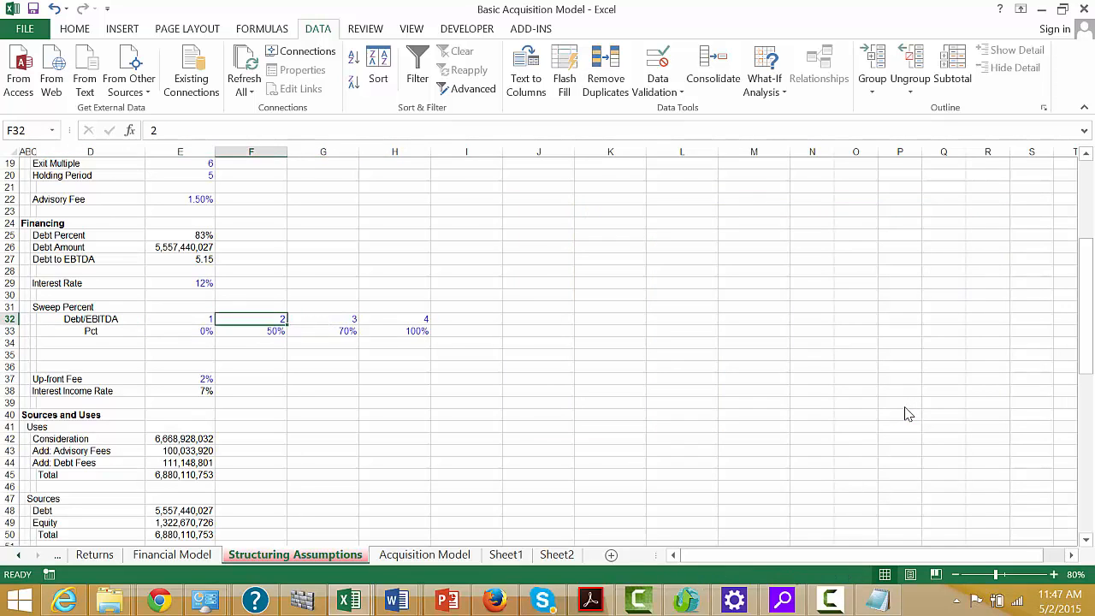
pyautogui.press('Left')
pyautogui.press('Right')
pyautogui.press('Down')
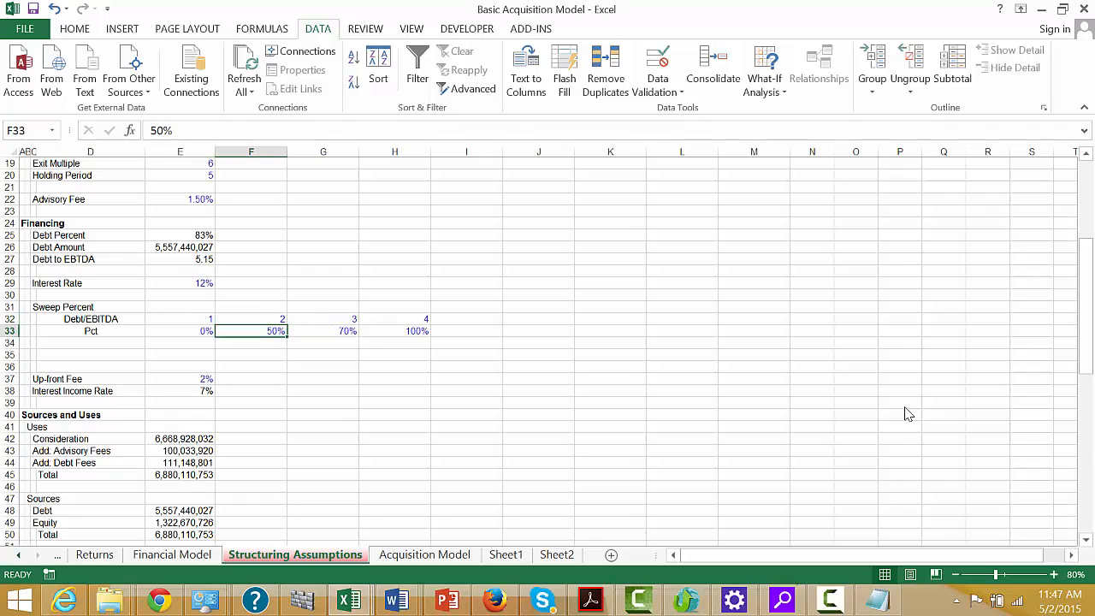
pyautogui.press('Left')
pyautogui.press('Right')
pyautogui.press('Right')
pyautogui.press('Right')
pyautogui.press('Right')
pyautogui.press('Left')
pyautogui.press('Left')
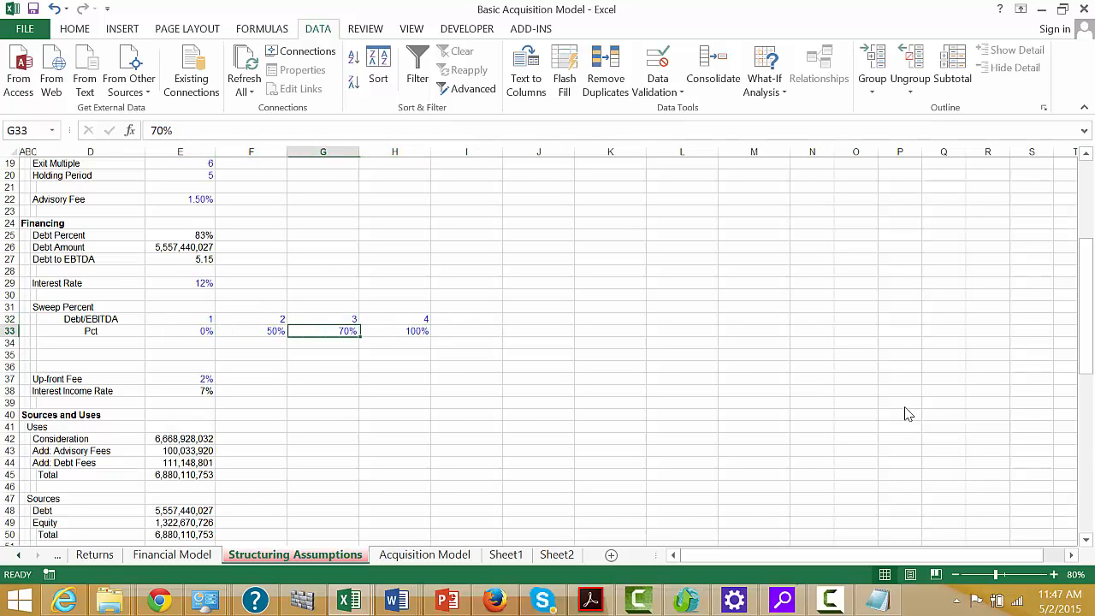
pyautogui.press('Up')
pyautogui.press('Down')
pyautogui.press('Right')
pyautogui.press('Up')
pyautogui.press('Right')
pyautogui.press('Left')
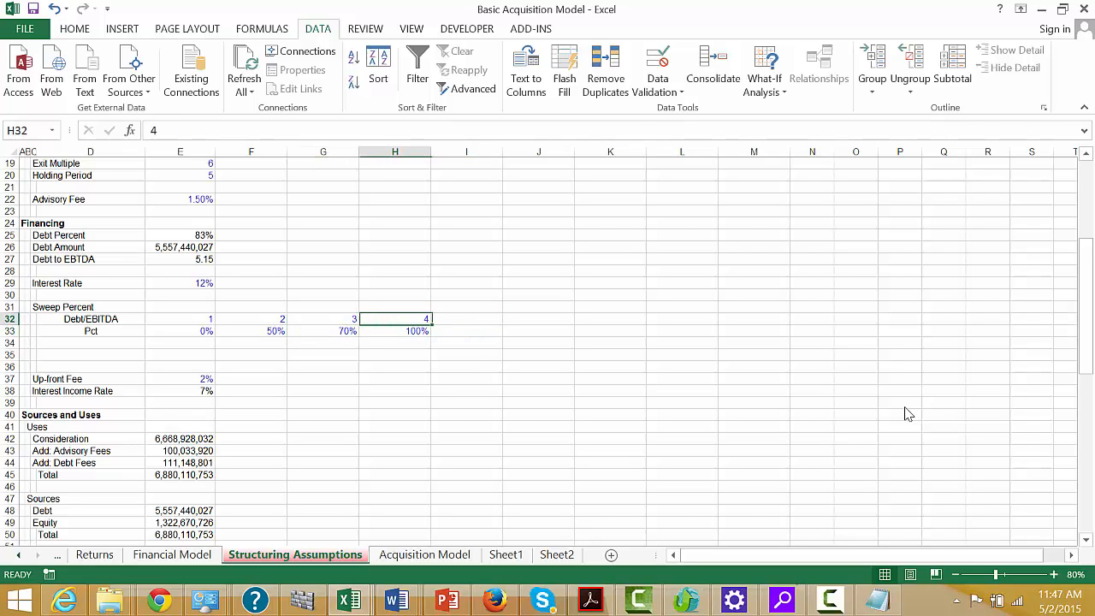
pyautogui.press('Left')
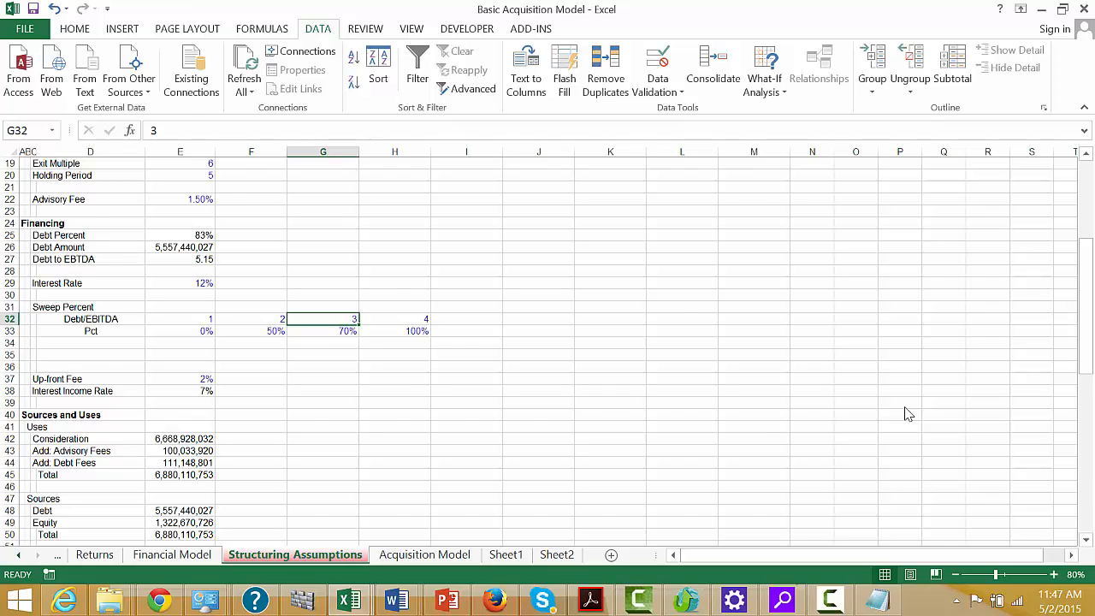
# - On the Acquisition Model sheet, start a LOOKUP formula in H128 for Cash Sweep Percent with the Debt to EBITDA ratio in H125 as lookup value
pyautogui.hotkey('ctrl', 'pagedown')
pyautogui.press('Left')
pyautogui.press('Right')
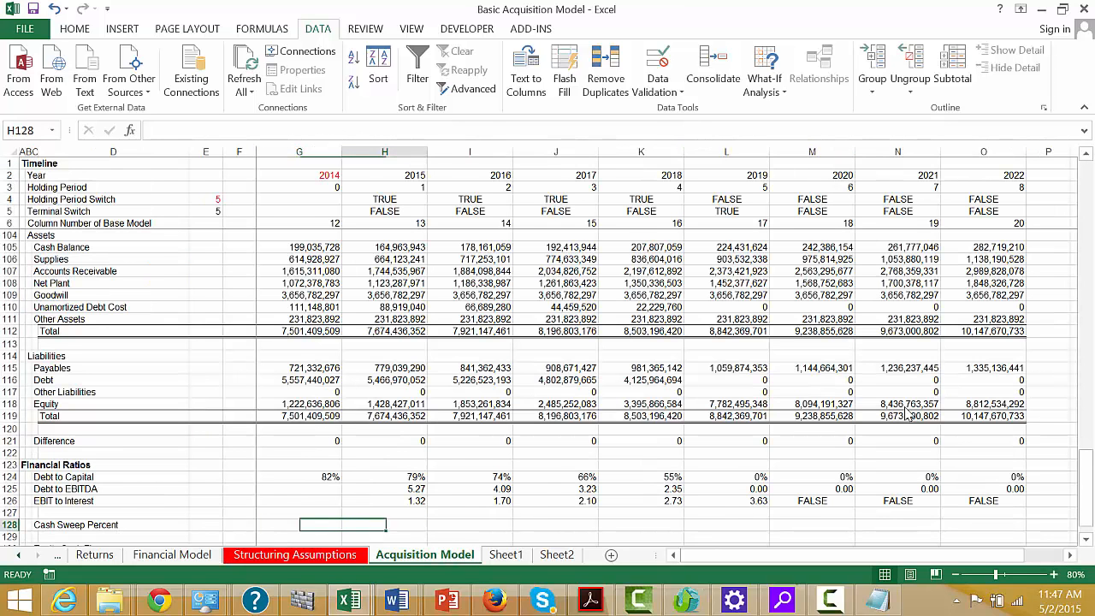
pyautogui.write('=')
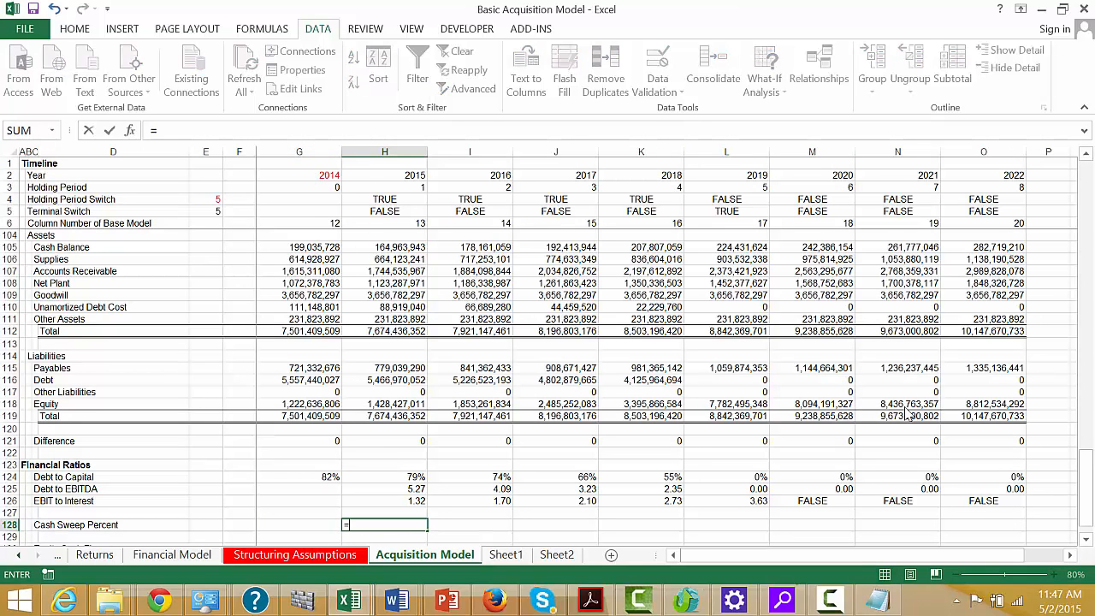
pyautogui.write('l')
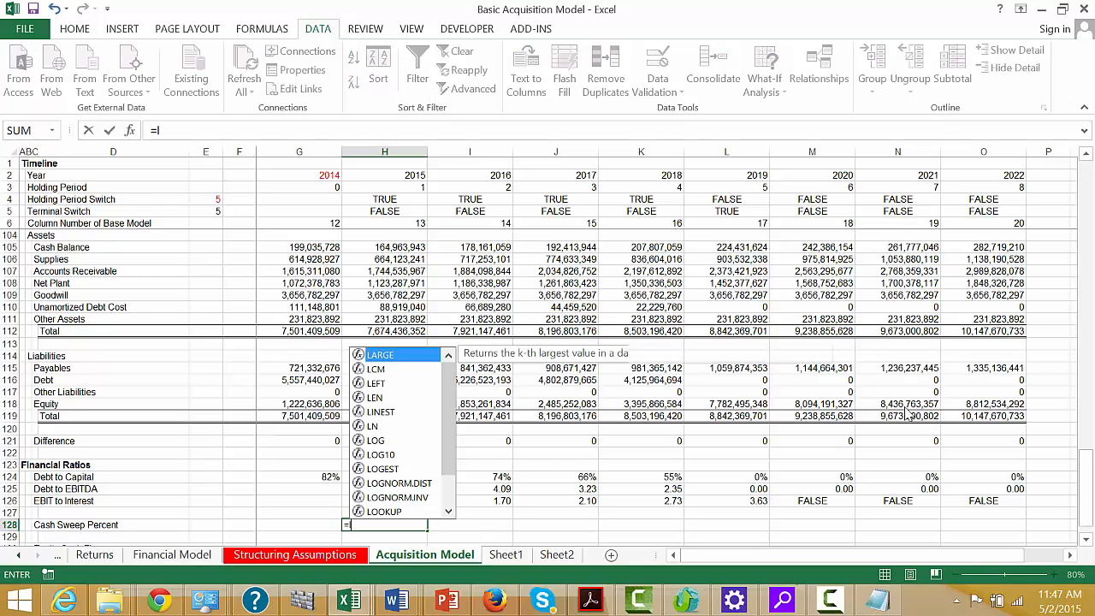
pyautogui.press('Down')
pyautogui.press('Down')
pyautogui.press('Down')
pyautogui.press('Down')
pyautogui.press('Down')
pyautogui.press('Down')
pyautogui.press('Down')
pyautogui.press('Down')
pyautogui.press('Down')
pyautogui.press('Down')
pyautogui.press('Down')
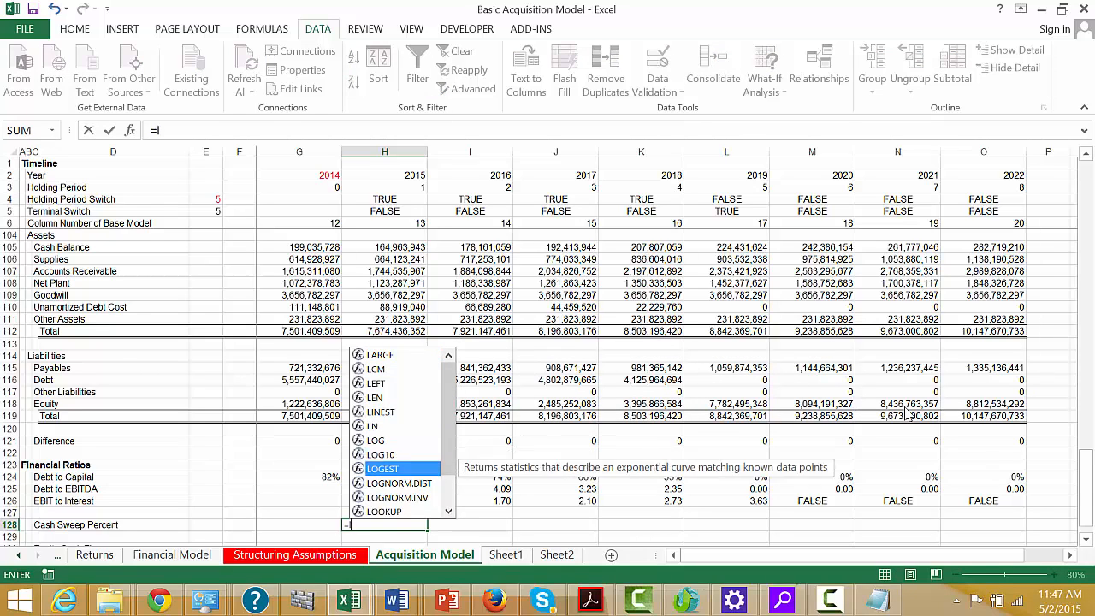
pyautogui.press('Tab')
pyautogui.press('Up')
pyautogui.press('Up')
pyautogui.press('Up')
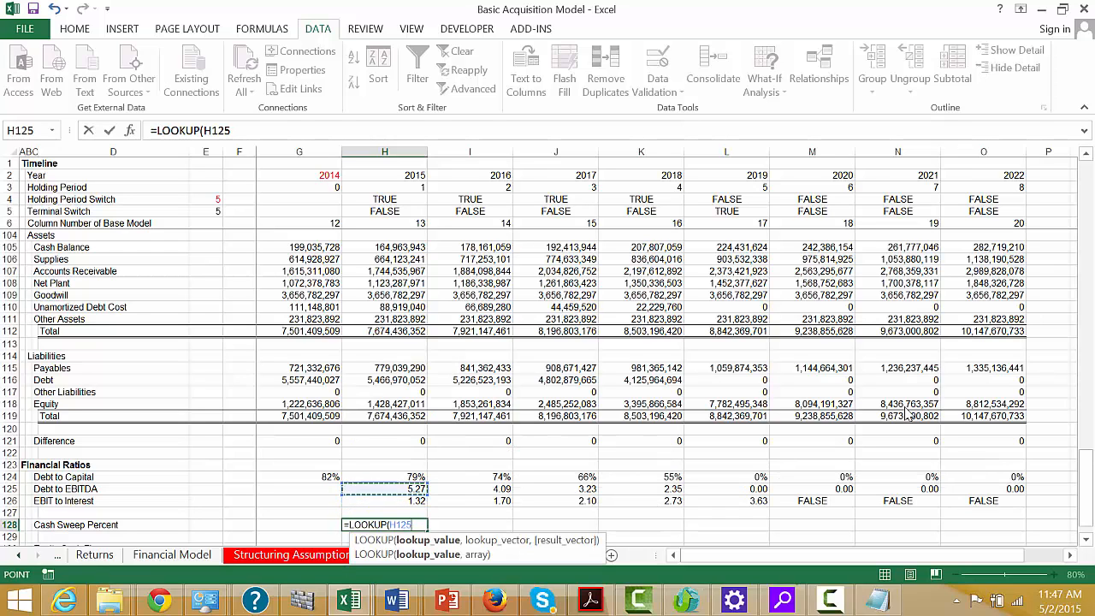
pyautogui.write(',')
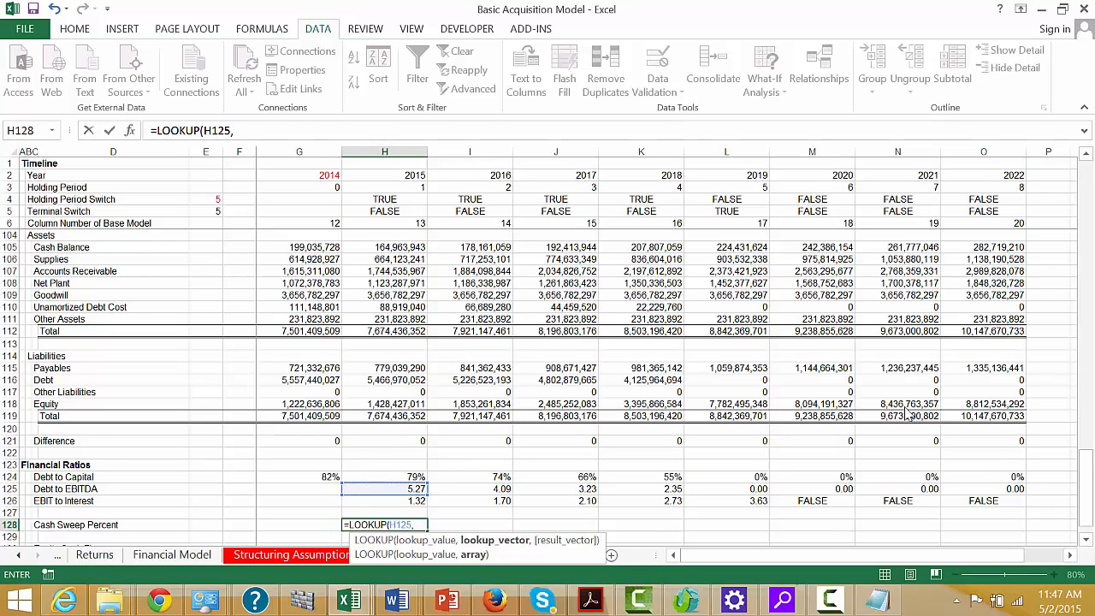
# - Complete the H128 LOOKUP with Structuring Assumptions row 32 as the lookup vector and row 33 as the result vector
pyautogui.hotkey('ctrl', 'pageup')
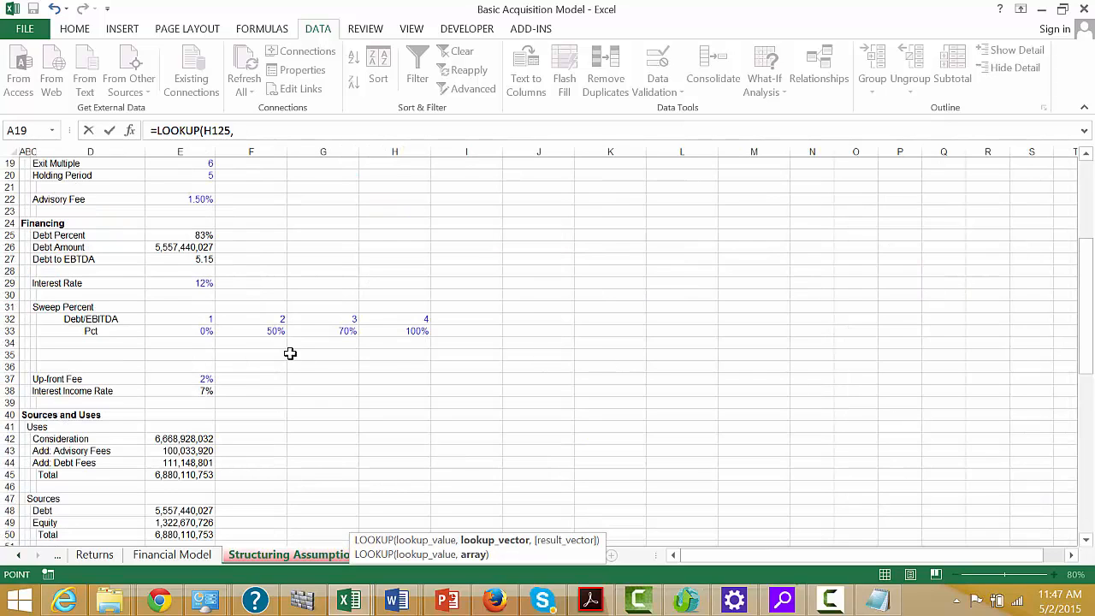
pyautogui.click(5, 318)
pyautogui.write(',')
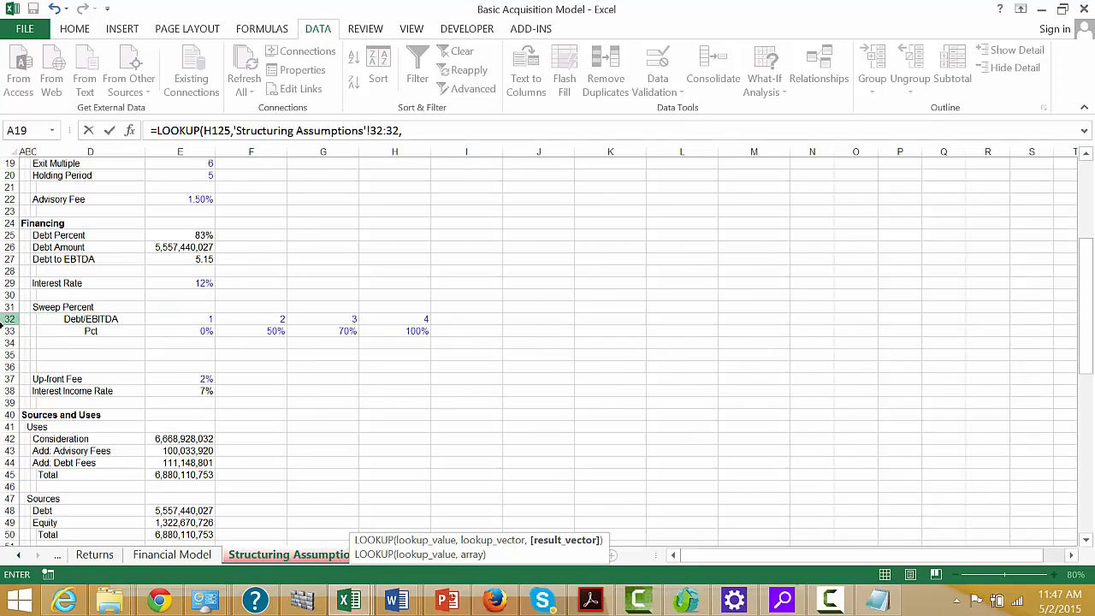
pyautogui.click(5, 331)
pyautogui.press('Return')
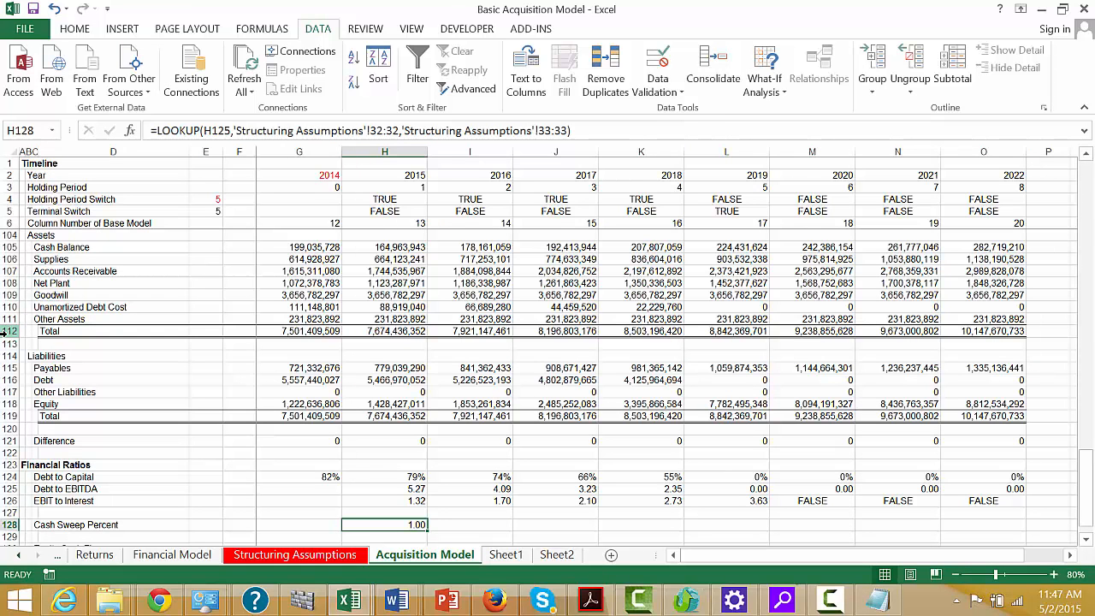
# - Copy the Cash Sweep Percent formula from H128 across to O128 for the remaining years through 2022
pyautogui.hotkey('ctrl', 'c')
pyautogui.hotkey('shift', 'Right')
pyautogui.hotkey('shift', 'Right')
pyautogui.hotkey('shift', 'Right')
pyautogui.hotkey('shift', 'Right')
pyautogui.hotkey('shift', 'Right')
pyautogui.hotkey('shift', 'Right')
pyautogui.hotkey('shift', 'Right')
pyautogui.hotkey('ctrl', 'v')
pyautogui.press('Right')
pyautogui.press('Left')
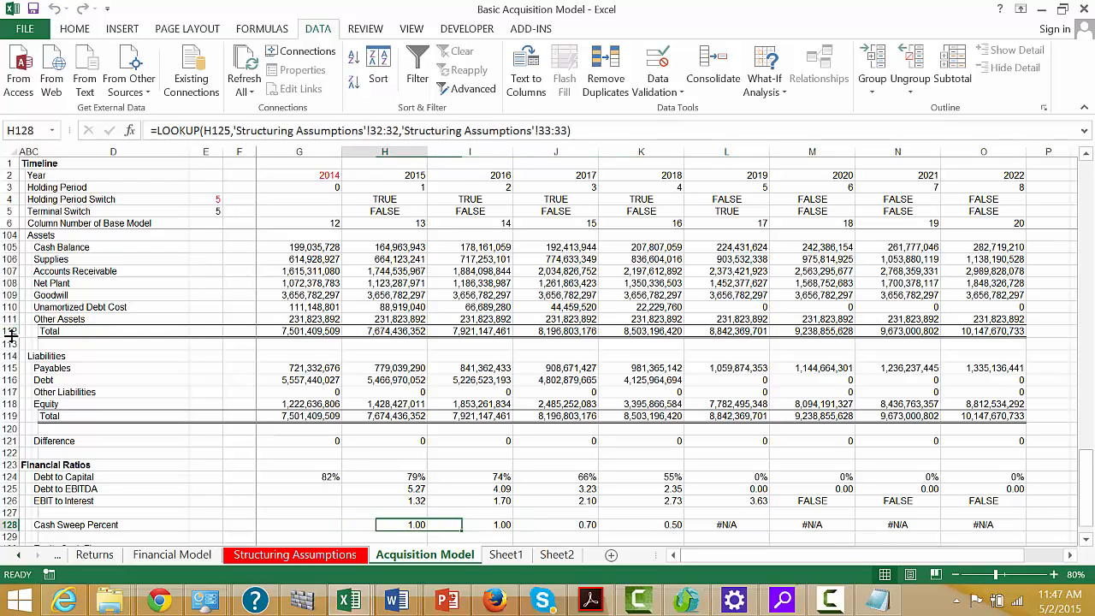
# - Examine the Cash Sweep Percent results in row 128 from 2015 to 2019
pyautogui.press('Right')
pyautogui.press('Right')
pyautogui.press('Right')
pyautogui.press('Right')
pyautogui.press('Left')
pyautogui.press('Left')
pyautogui.press('Left')
pyautogui.press('Left')
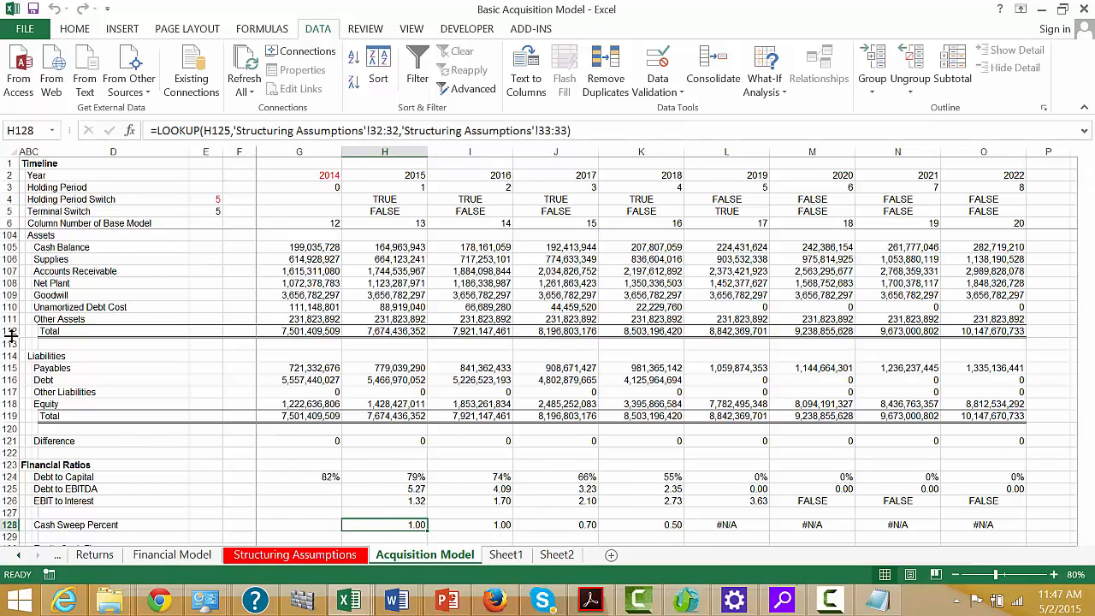
# - On the Structuring Assumptions sheet, set the Pct value in E33 for a Debt/EBITDA of 1 to 20%
pyautogui.hotkey('ctrl', 'pageup')
pyautogui.press('Right')
pyautogui.press('Left')
pyautogui.press('Left')
pyautogui.press('Left')
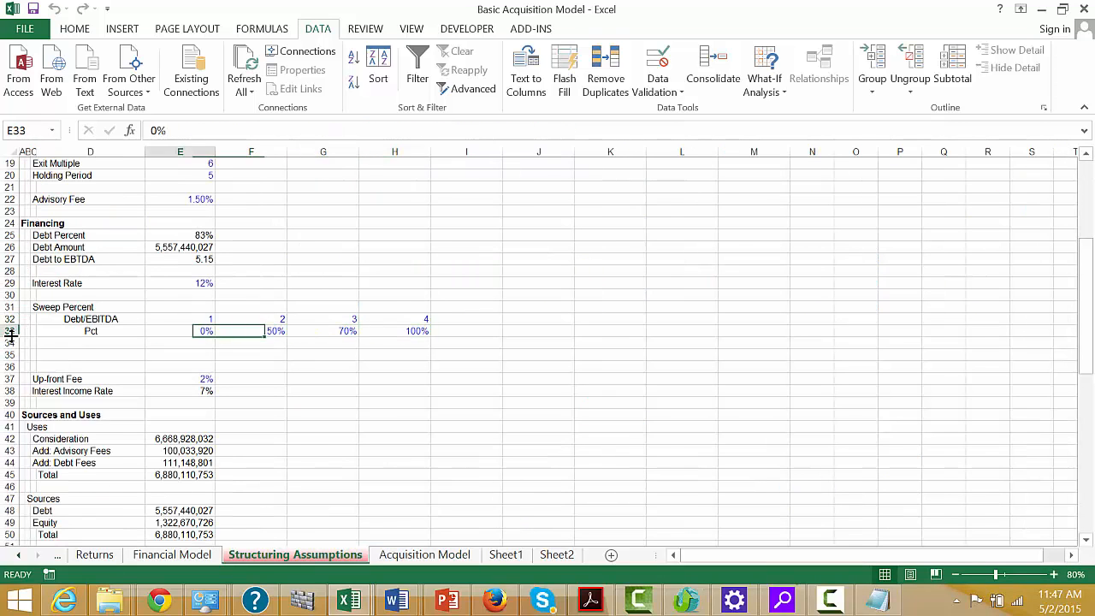
pyautogui.write('2')
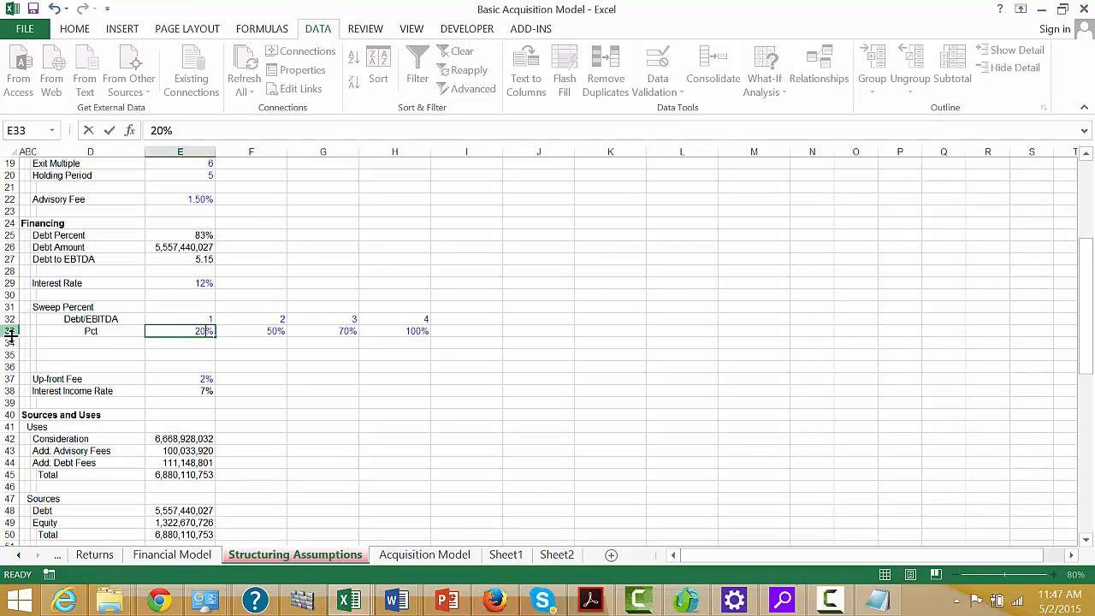
pyautogui.press('Return')
# - Check the Cash Sweep Percent row on the Acquisition Model sheet with the revised sweep table
pyautogui.hotkey('ctrl', 'pagedown')
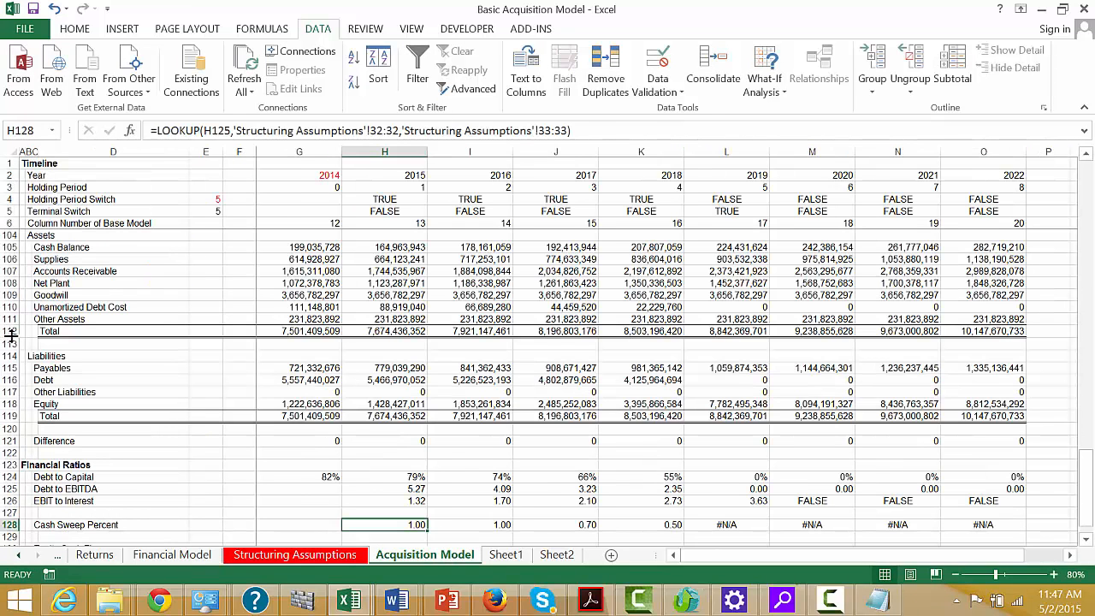
pyautogui.press('Right')
pyautogui.press('Right')
pyautogui.press('Right')
pyautogui.press('Right')
pyautogui.press('Up')
pyautogui.press('Left')
pyautogui.press('Down')
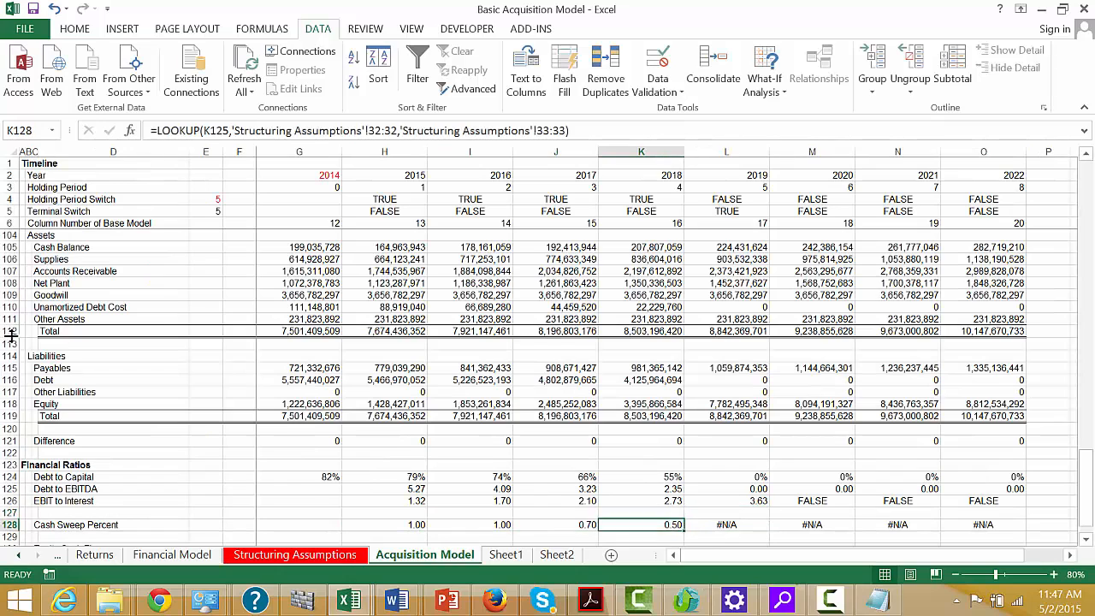
# - Revise the 2015 Debt Repayment formula in H93 to =MIN(H92*H80,H58), multiplying cash flow for debt repayment by the Cash Sweep Requirement
pyautogui.press('Up')
pyautogui.press('Up')
pyautogui.press('Up')
pyautogui.press('Up')
pyautogui.press('Up')
pyautogui.press('Up')
pyautogui.press('Up')
pyautogui.press('Up')
pyautogui.press('Up')
pyautogui.press('Up')
pyautogui.press('Up')
pyautogui.press('Down')
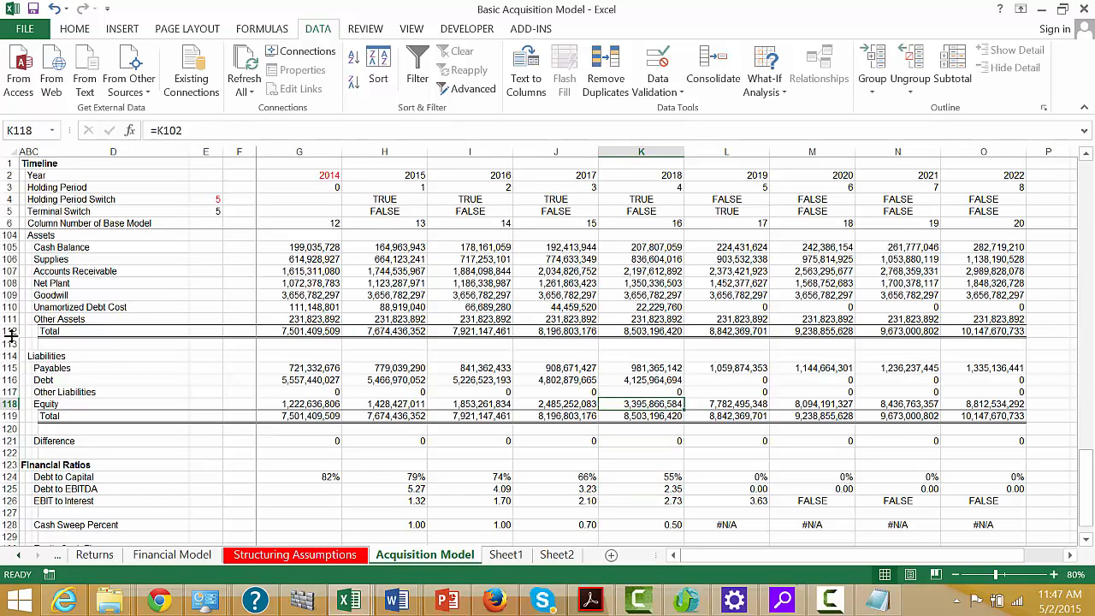
pyautogui.press('Down')
pyautogui.press('Down')
pyautogui.press('Down')
pyautogui.press('Down')
pyautogui.press('Down')
pyautogui.press('Down')
pyautogui.press('Down')
pyautogui.press('Down')
pyautogui.press('Up')
pyautogui.press('Up')
pyautogui.press('Up')
pyautogui.press('Up')
pyautogui.press('Up')
pyautogui.press('Up')
pyautogui.press('Up')
pyautogui.press('Up')
pyautogui.press('Up')
pyautogui.press('Up')
pyautogui.press('Up')
pyautogui.press('Up')
pyautogui.press('Up')
pyautogui.press('Up')
pyautogui.press('Up')
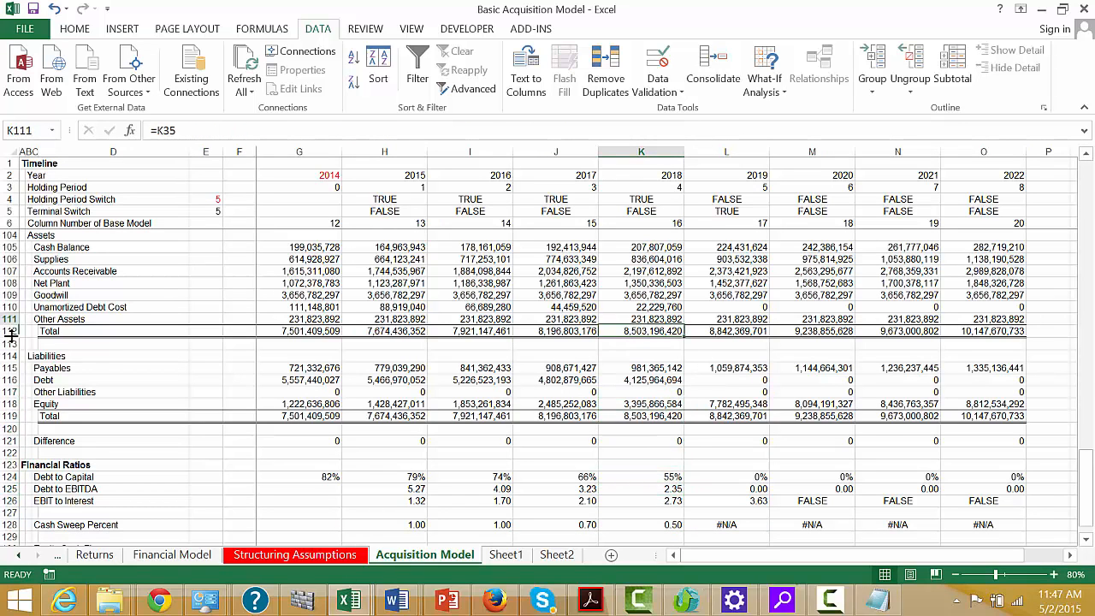
pyautogui.press('Up')
pyautogui.press('Up')
pyautogui.press('Up')
pyautogui.press('Up')
pyautogui.press('Up')
pyautogui.press('Up')
pyautogui.press('Up')
pyautogui.press('Up')
pyautogui.press('Up')
pyautogui.press('Up')
pyautogui.press('Up')
pyautogui.press('Up')
pyautogui.press('Up')
pyautogui.press('Up')
pyautogui.press('Up')
pyautogui.press('Up')
pyautogui.press('Up')
pyautogui.press('Up')
pyautogui.press('Up')
pyautogui.press('Up')
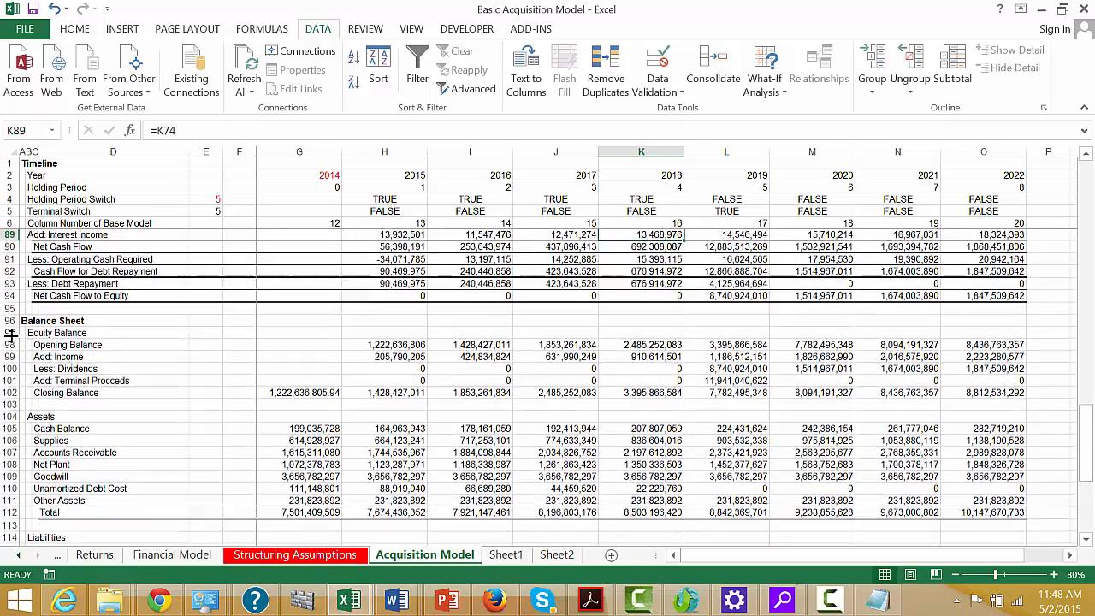
pyautogui.press('Down')
pyautogui.press('Down')
pyautogui.press('Down')
pyautogui.press('Down')
pyautogui.press('Left')
pyautogui.press('Left')
pyautogui.press('Left')
pyautogui.press('Left')
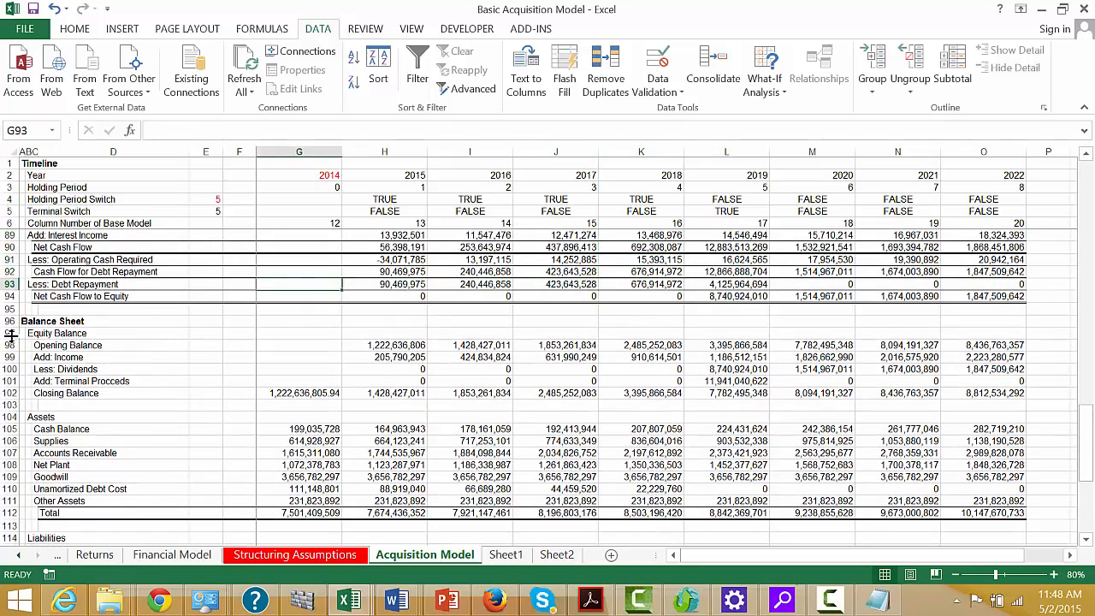
pyautogui.press('Right')
pyautogui.press('F2')
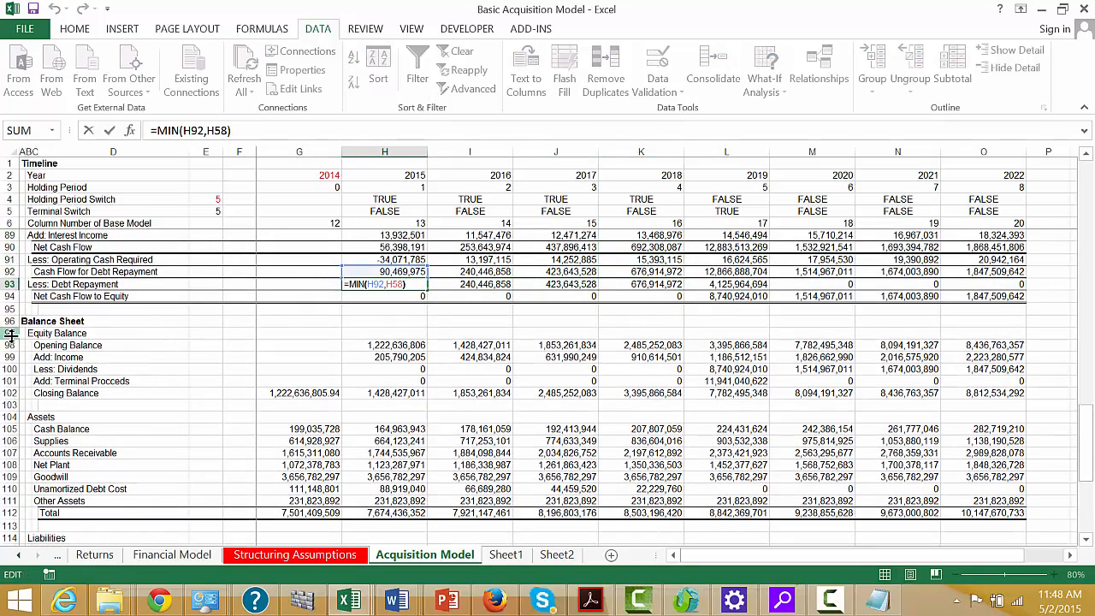
pyautogui.press('Left')
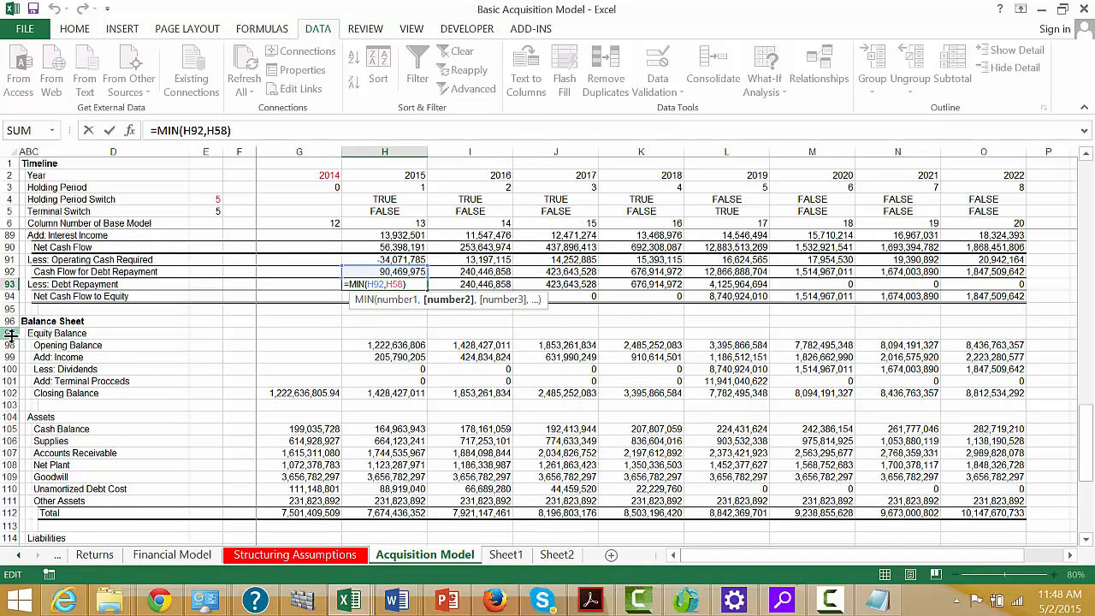
pyautogui.press('Left')
pyautogui.press('Left')
pyautogui.press('Left')
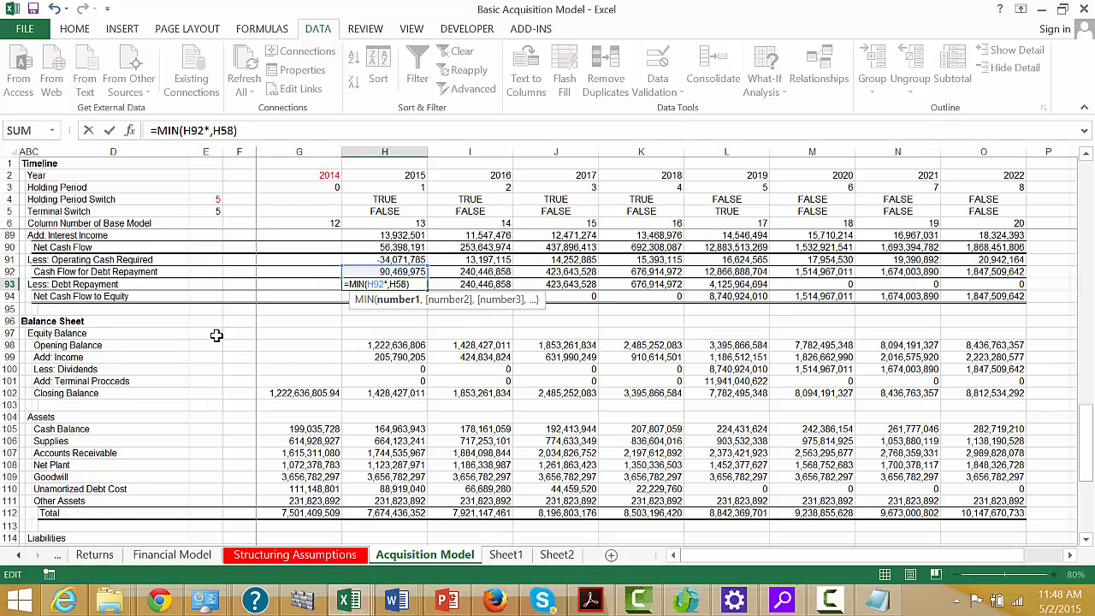
pyautogui.write('*')
pyautogui.press('Up')
pyautogui.press('Up')
pyautogui.press('Up')
pyautogui.press('Up')
pyautogui.press('Up')
pyautogui.press('Up')
pyautogui.press('Up')
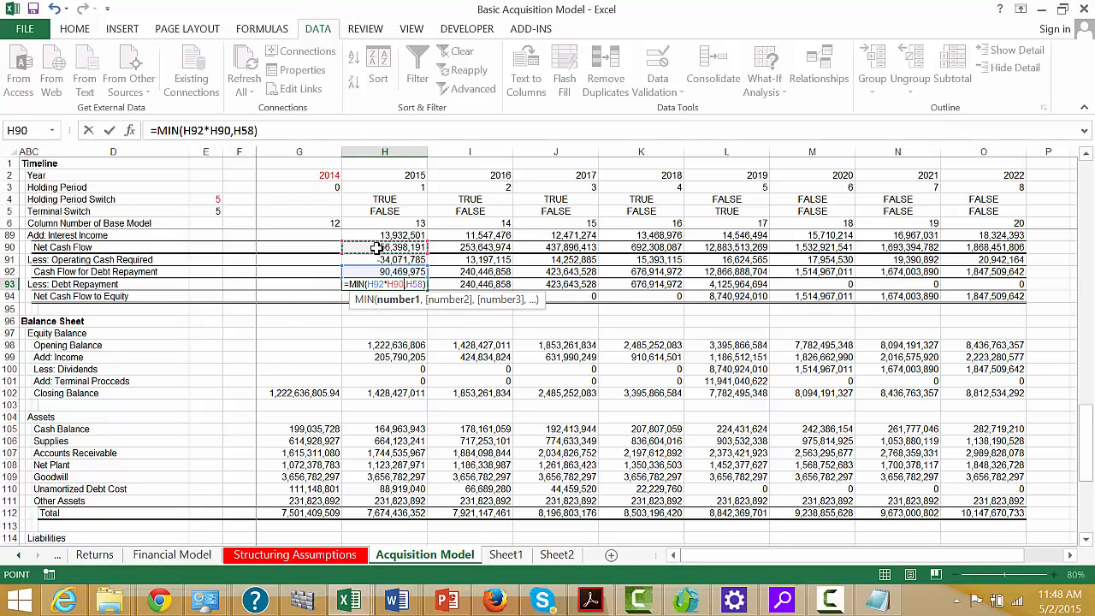
pyautogui.press('Up')
pyautogui.press('Up')
pyautogui.press('Up')
pyautogui.press('Up')
pyautogui.press('Up')
pyautogui.press('Up')
pyautogui.press('Up')
pyautogui.press('Up')
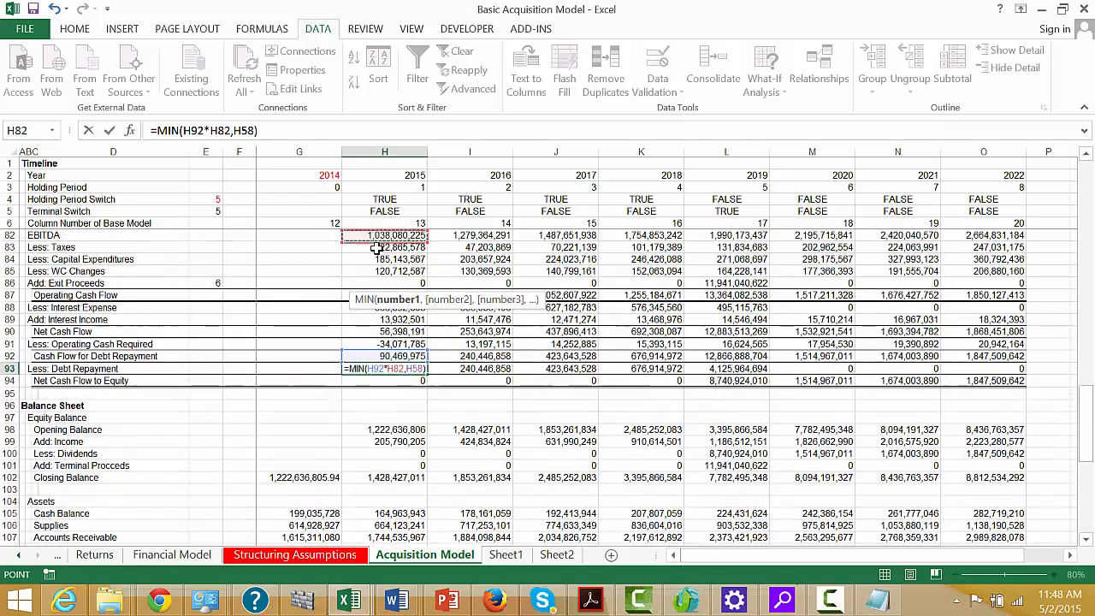
pyautogui.press('Down')
pyautogui.press('Down')
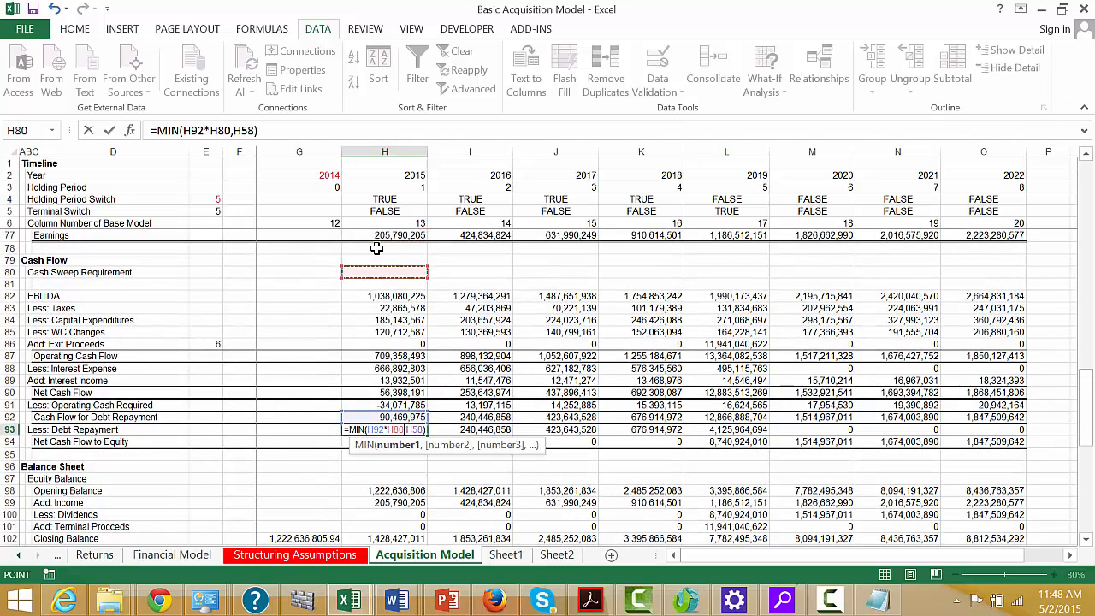
pyautogui.hotkey('ctrl', 'Return')
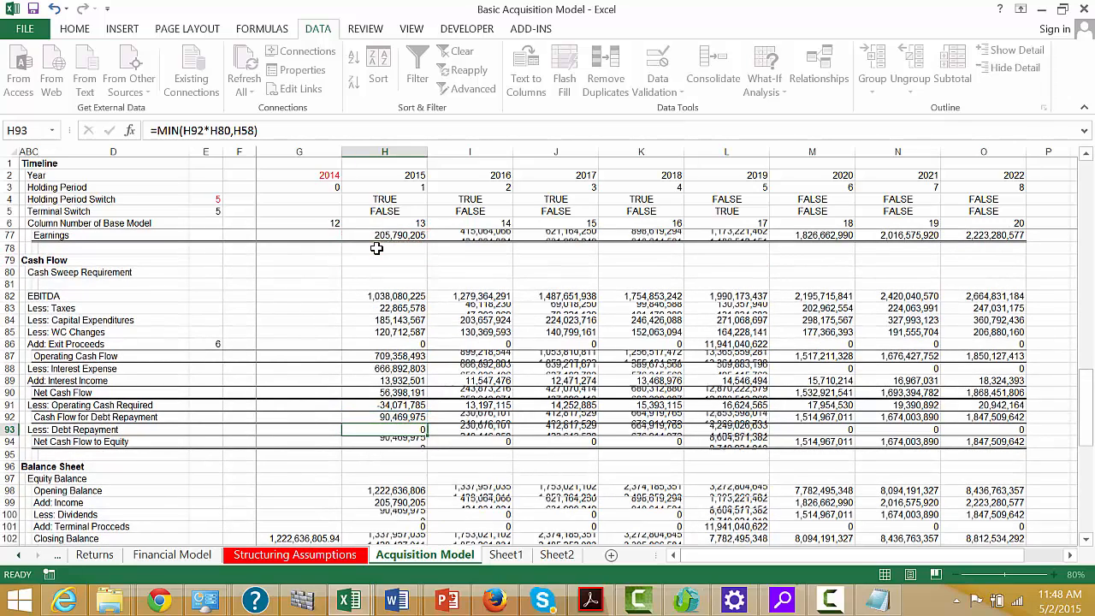
# - Copy the revised Debt Repayment formula from H93 across to O93 for all years through 2022
pyautogui.hotkey('ctrl', 'shift', 'Right')
pyautogui.hotkey('ctrl', 'r')
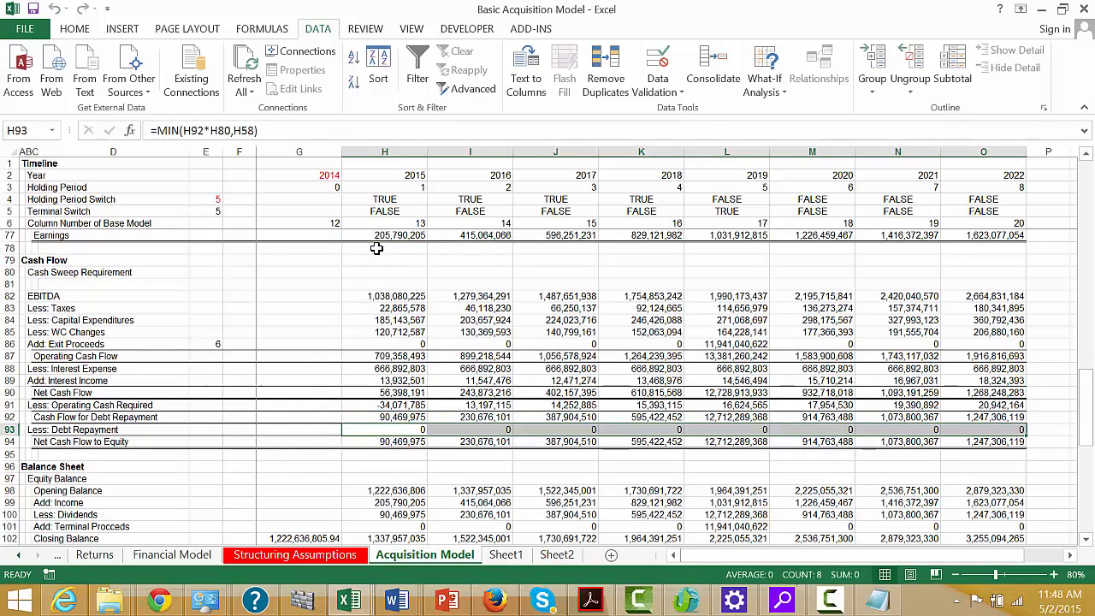
pyautogui.press('Up')
pyautogui.press('Left')
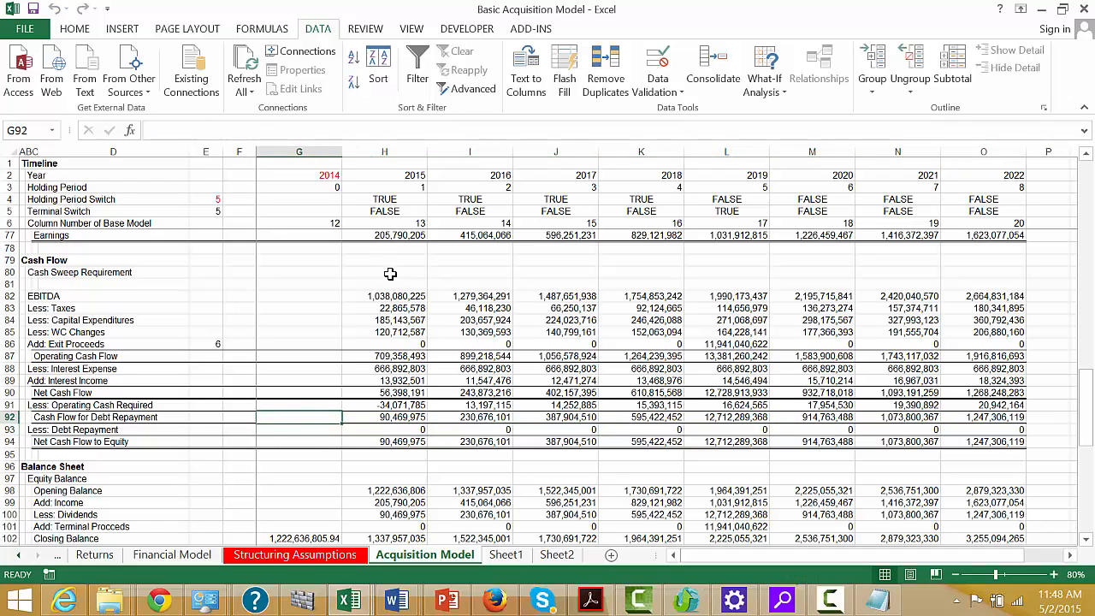
# - Link the 2015 Cash Sweep Requirement in H80 to the Cash Sweep Percent with =H128 and acknowledge the circular reference warning
pyautogui.click(388, 267)
pyautogui.write('=')
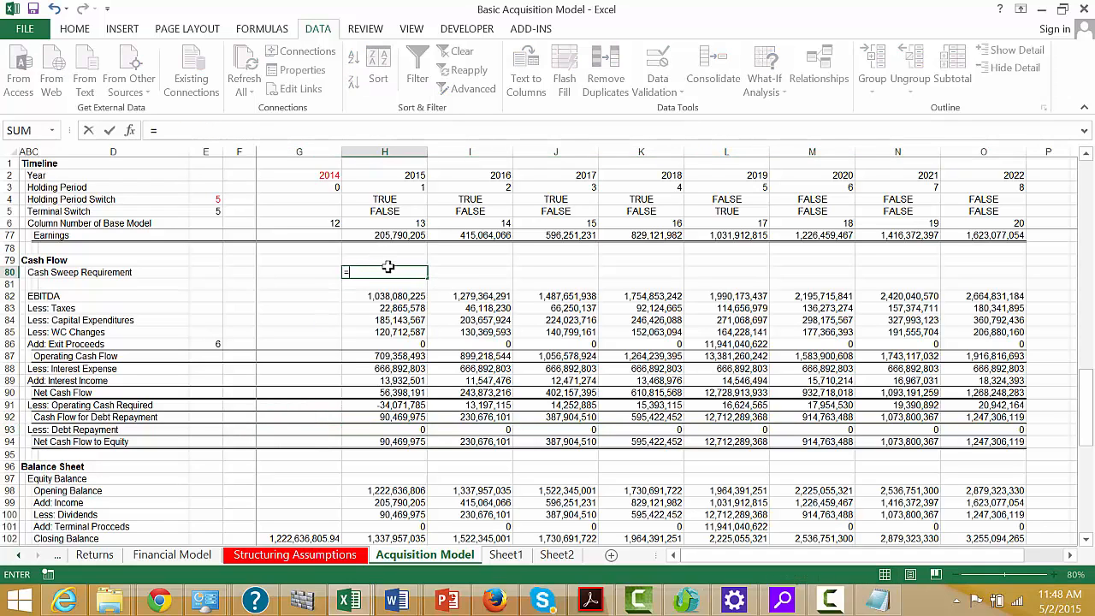
pyautogui.press('Down')
pyautogui.press('Down')
pyautogui.press('Down')
pyautogui.press('Down')
pyautogui.press('Down')
pyautogui.press('Down')
pyautogui.press('Down')
pyautogui.press('Down')
pyautogui.press('Down')
pyautogui.press('Down')
pyautogui.press('Down')
pyautogui.press('Down')
pyautogui.press('Down')
pyautogui.press('Down')
pyautogui.press('Down')
pyautogui.press('Down')
pyautogui.press('Down')
pyautogui.press('Down')
pyautogui.press('Down')
pyautogui.press('Down')
pyautogui.press('Down')
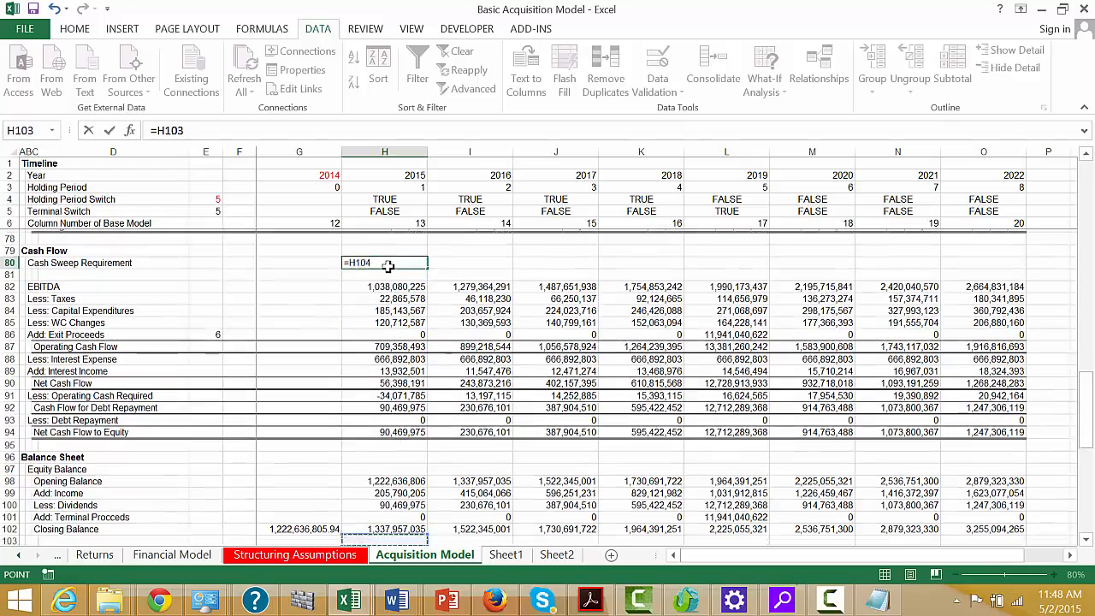
pyautogui.press('Down')
pyautogui.press('Down')
pyautogui.press('Down')
pyautogui.press('Down')
pyautogui.press('Down')
pyautogui.press('Down')
pyautogui.press('Down')
pyautogui.press('Down')
pyautogui.press('Down')
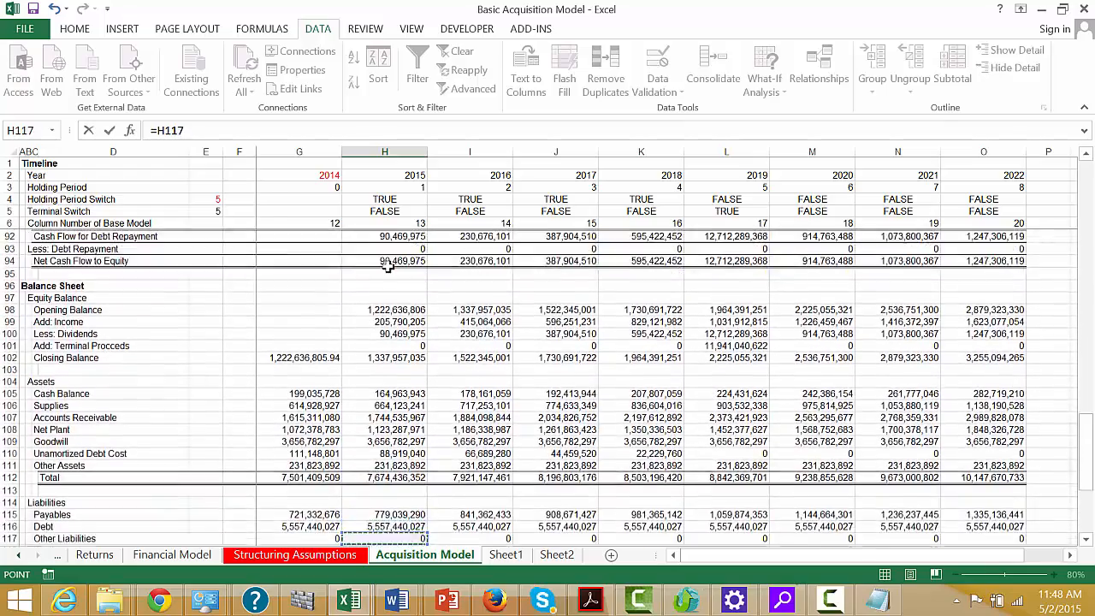
pyautogui.press('Down')
pyautogui.press('Down')
pyautogui.press('Down')
pyautogui.press('Down')
pyautogui.press('Down')
pyautogui.press('Down')
pyautogui.press('Down')
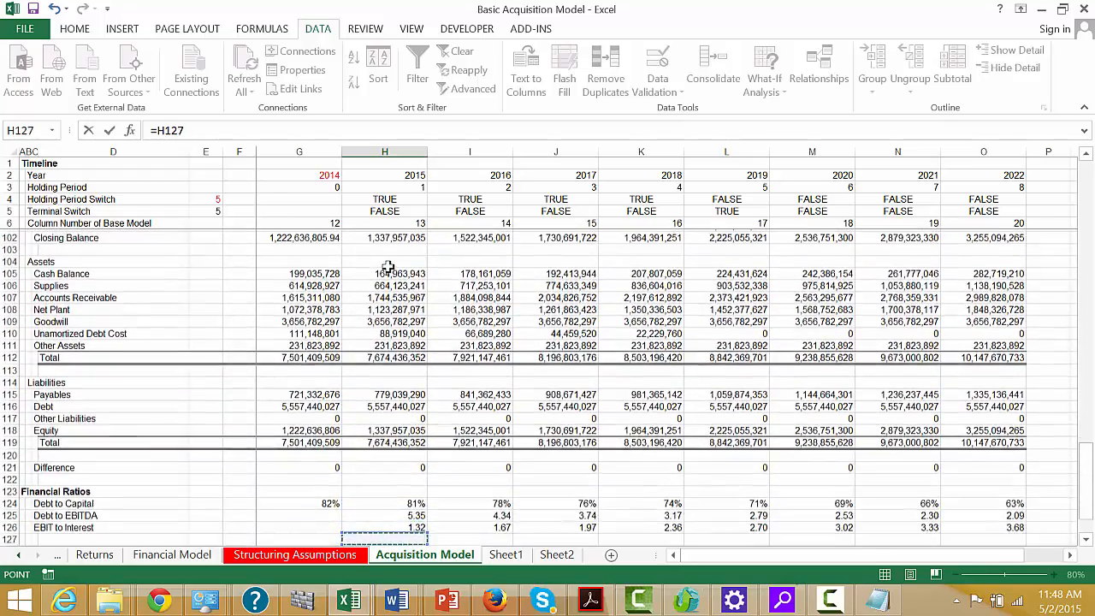
pyautogui.press('Up')
pyautogui.press('Return')
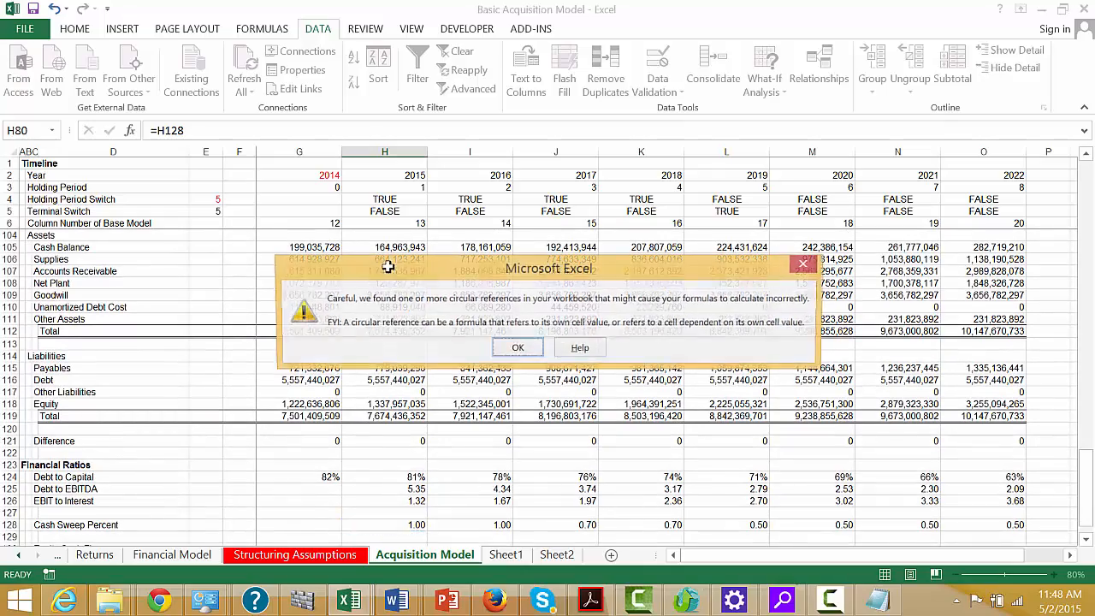
pyautogui.press('Return')
# - Copy the Cash Sweep Requirement link from H80 across to O80 for the remaining years through 2022
pyautogui.press('Up')
pyautogui.press('Up')
pyautogui.press('Up')
pyautogui.press('Up')
pyautogui.press('Up')
pyautogui.press('Up')
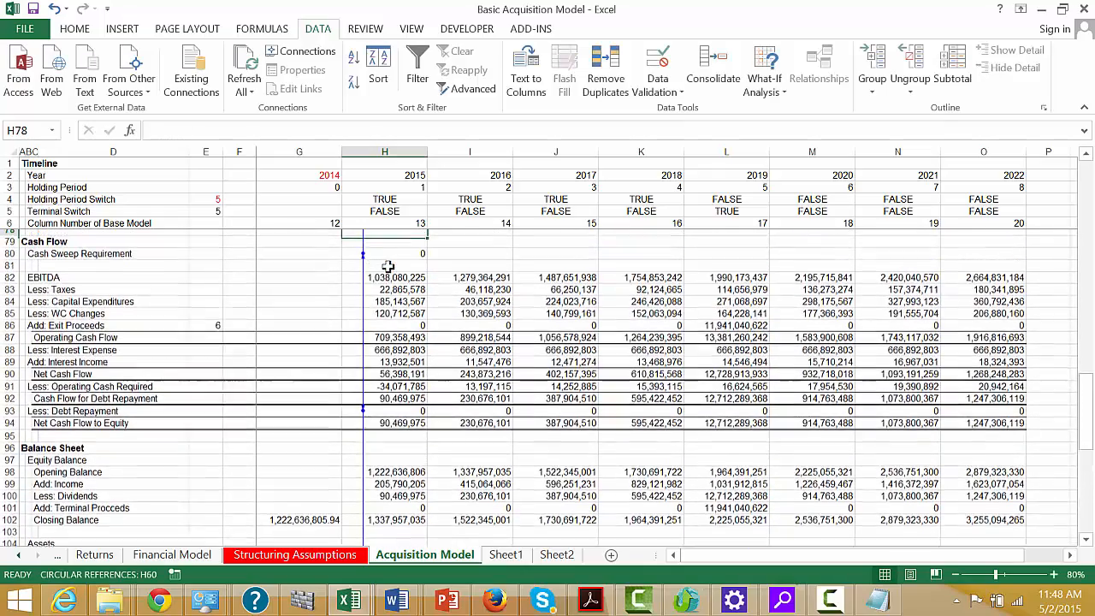
pyautogui.press('Down')
pyautogui.press('Down')
pyautogui.press('Down')
pyautogui.press('Down')
pyautogui.press('Down')
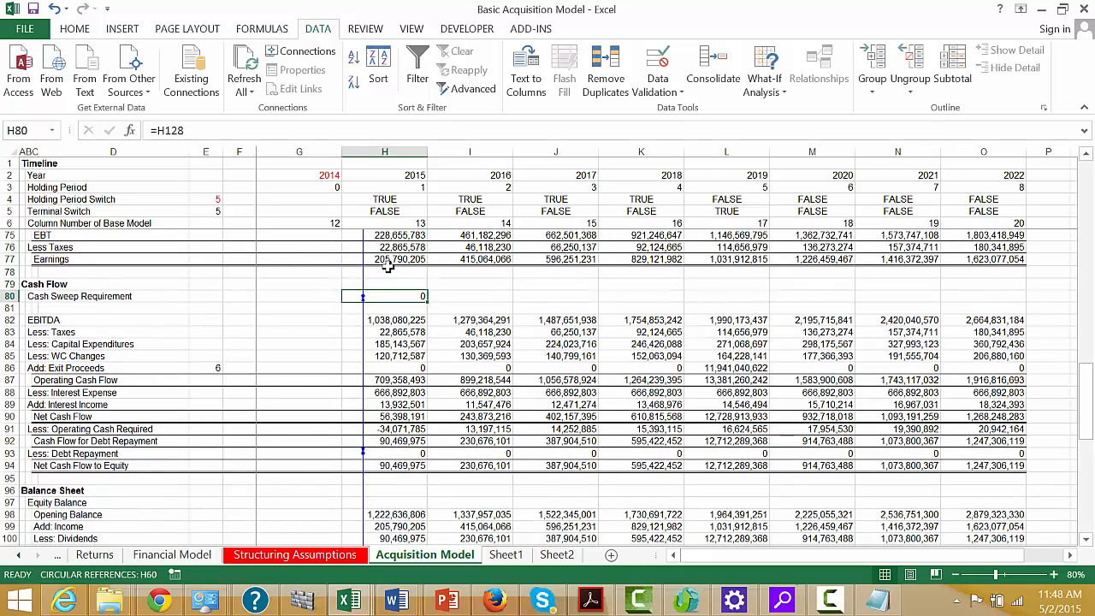
pyautogui.hotkey('shift', 'Right')
pyautogui.hotkey('shift', 'Right')
pyautogui.hotkey('shift', 'Right')
pyautogui.hotkey('shift', 'Right')
pyautogui.hotkey('shift', 'Right')
pyautogui.hotkey('shift', 'Right')
pyautogui.hotkey('shift', 'Right')
pyautogui.hotkey('ctrl', 'r')
pyautogui.press('Down')
pyautogui.press('Down')
pyautogui.press('Down')
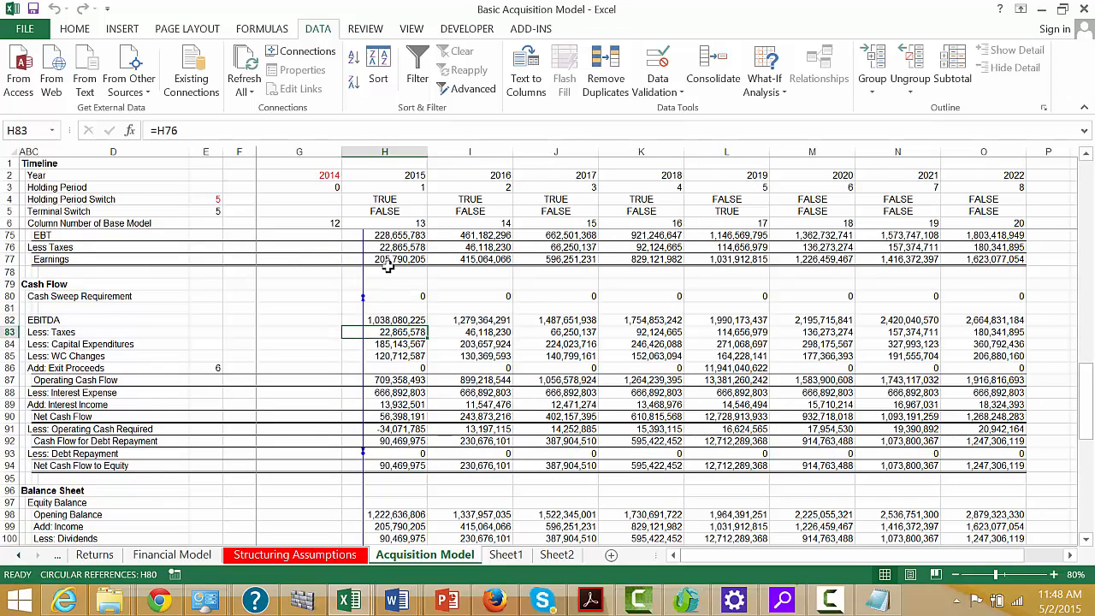
# - Revise the 2015 Debt to EBITDA formula in H125 to =G116/H82 so it uses the prior year's closing debt
pyautogui.press('Down')
pyautogui.press('Down')
pyautogui.press('Down')
pyautogui.press('Down')
pyautogui.press('Down')
pyautogui.press('Down')
pyautogui.press('Down')
pyautogui.press('Down')
pyautogui.press('Down')
pyautogui.press('Down')
pyautogui.press('Down')
pyautogui.press('Down')
pyautogui.press('Down')
pyautogui.press('Down')
pyautogui.press('Down')
pyautogui.press('Down')
pyautogui.press('Down')
pyautogui.press('Down')
pyautogui.press('Down')
pyautogui.press('Down')
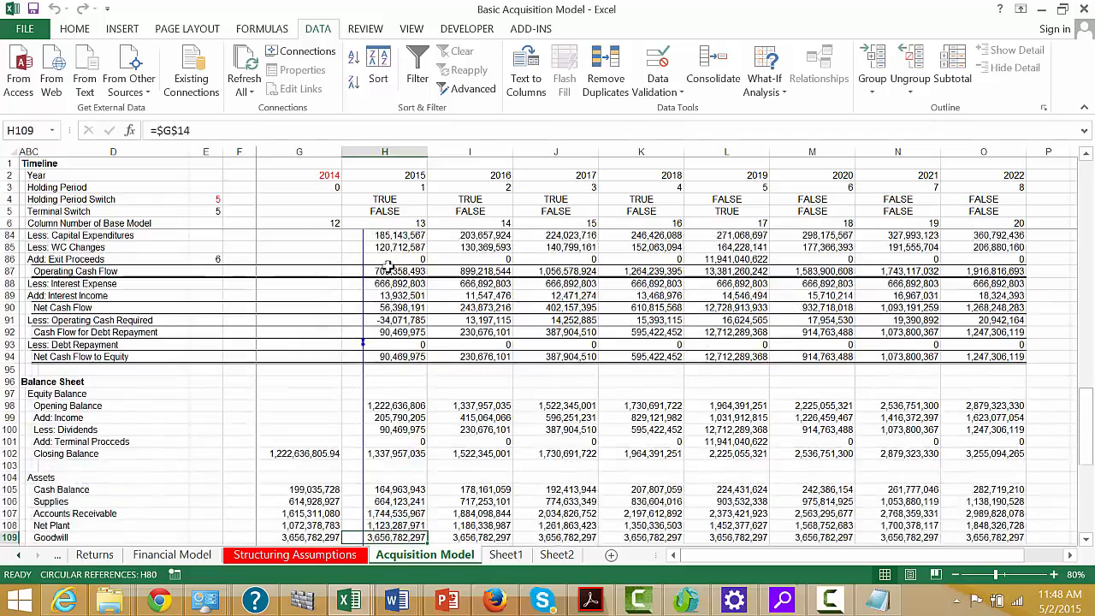
pyautogui.press('Down')
pyautogui.press('Down')
pyautogui.press('Down')
pyautogui.press('Down')
pyautogui.press('Down')
pyautogui.press('Down')
pyautogui.press('Down')
pyautogui.press('Down')
pyautogui.press('Down')
pyautogui.press('Down')
pyautogui.press('Down')
pyautogui.press('Down')
pyautogui.press('Down')
pyautogui.press('Down')
pyautogui.press('Down')
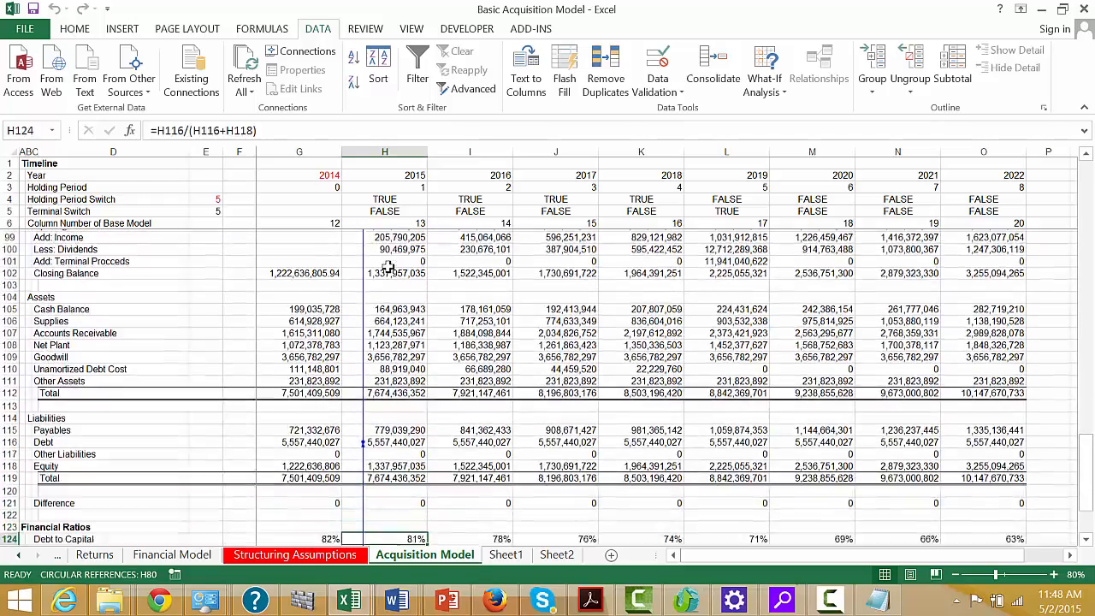
pyautogui.press('Down')
pyautogui.press('Down')
pyautogui.press('Down')
pyautogui.press('Down')
pyautogui.press('Up')
pyautogui.press('Up')
pyautogui.press('Up')
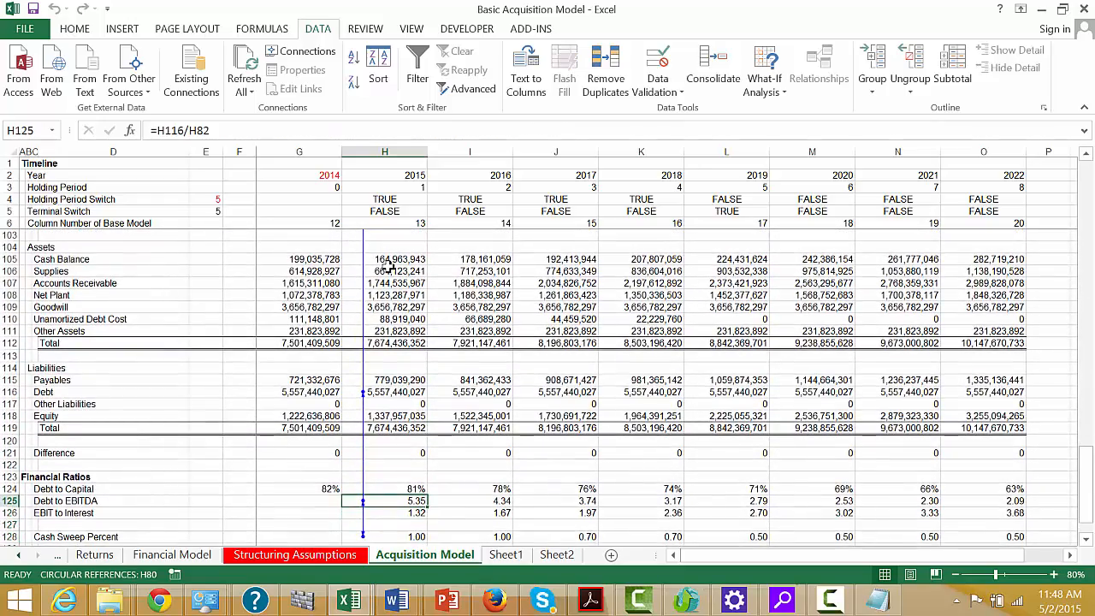
pyautogui.press('F2')
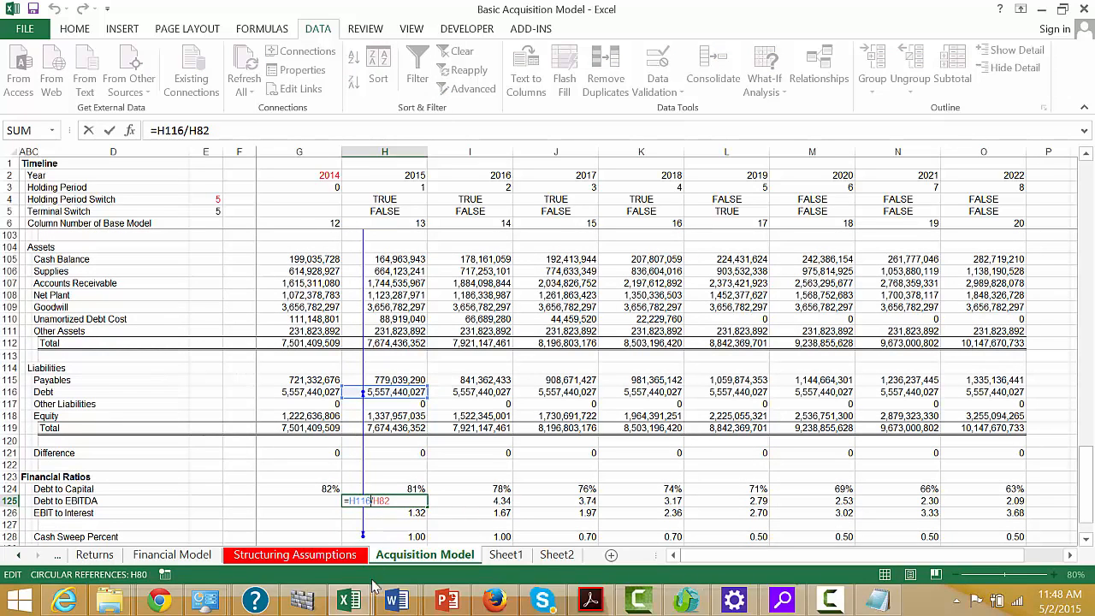
pyautogui.press('BackSpace')
pyautogui.press('BackSpace')
pyautogui.press('BackSpace')
pyautogui.press('BackSpace')
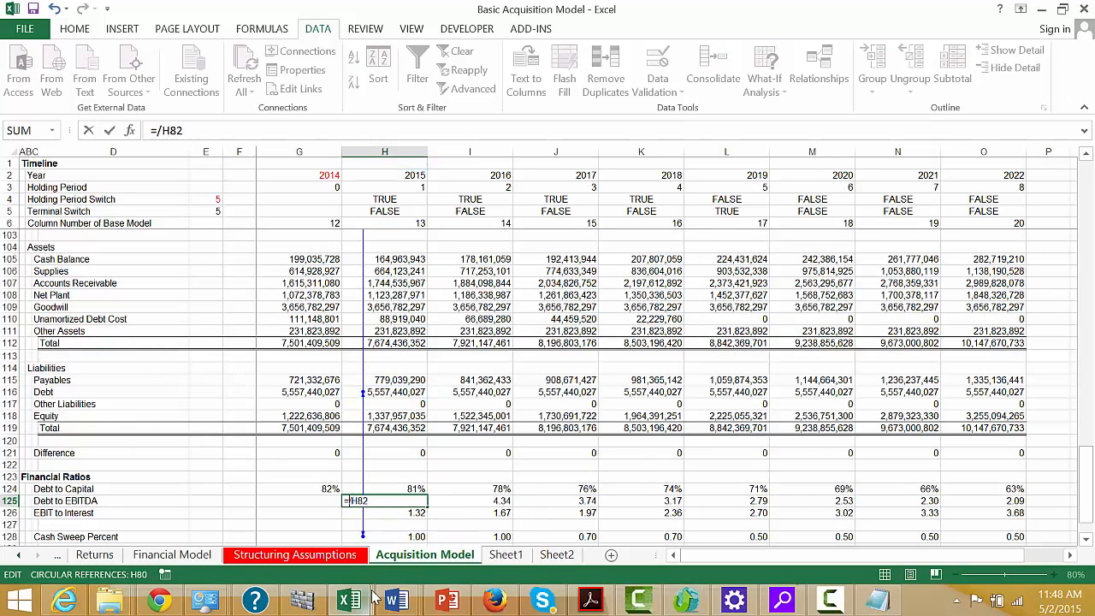
pyautogui.click(296, 391)
pyautogui.press('Return')
pyautogui.press('Up')
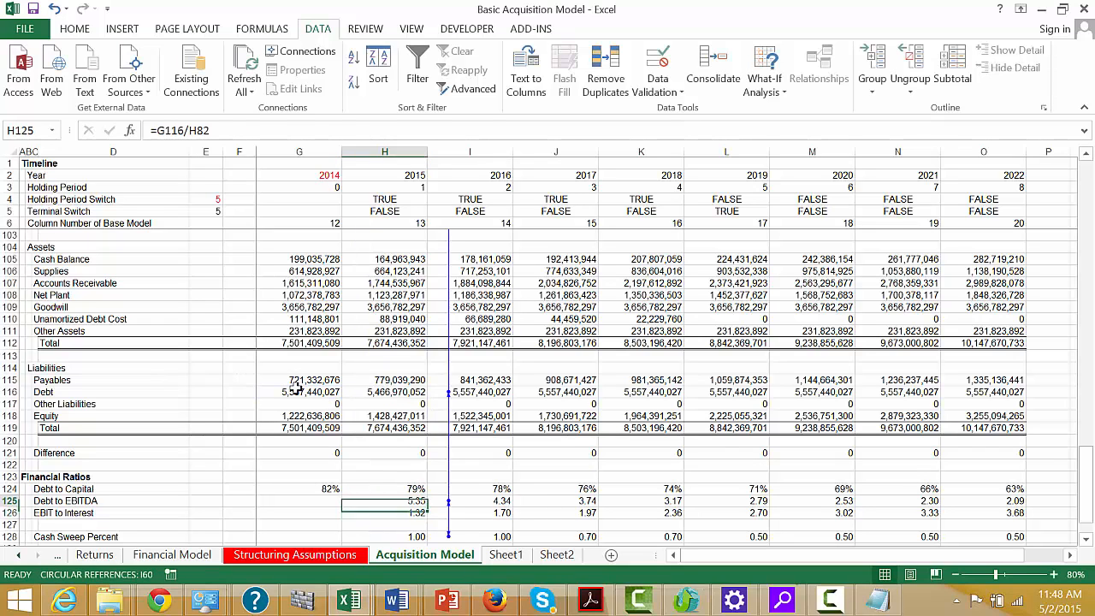
# - Copy the revised Debt to EBITDA formula from H125 across to O125 for all years through 2022
pyautogui.hotkey('ctrl', 'shift', 'Right')
pyautogui.hotkey('ctrl', 'r')
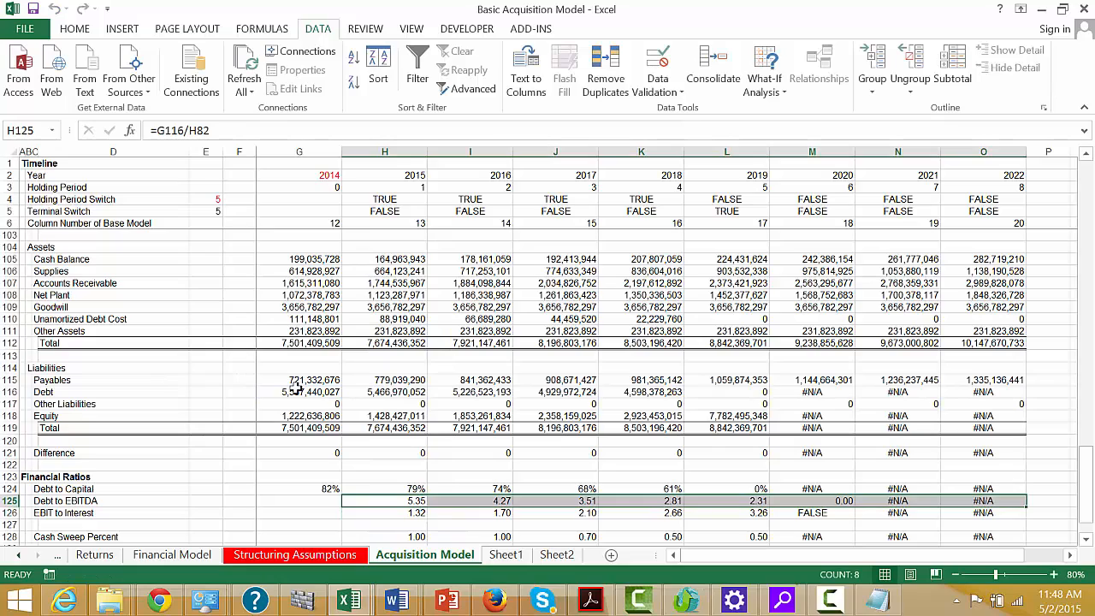
pyautogui.press('Left')
pyautogui.press('Right')
# - Examine the Cash Sweep Percent lookup, the balance sheet and the Debt Balance rows through 2022 to trace the errors
pyautogui.press('Down')
pyautogui.press('Down')
pyautogui.press('Down')
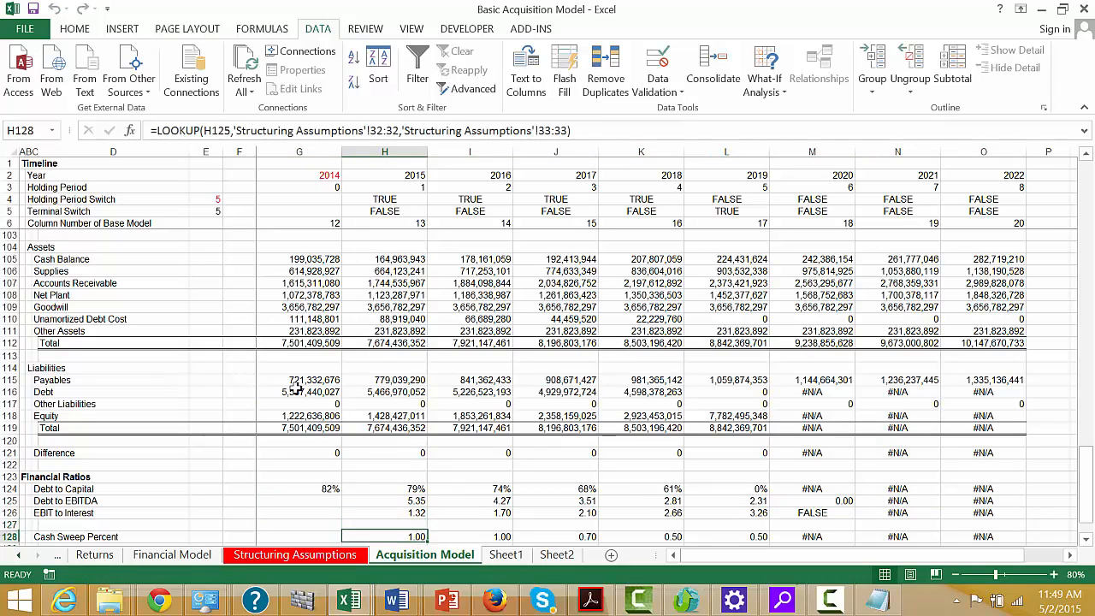
pyautogui.press('Up')
pyautogui.press('Up')
pyautogui.press('Up')
pyautogui.press('Up')
pyautogui.press('Up')
pyautogui.press('Up')
pyautogui.press('Up')
pyautogui.press('Up')
pyautogui.press('Up')
pyautogui.press('Up')
pyautogui.press('Up')
pyautogui.press('Up')
pyautogui.press('Up')
pyautogui.press('Up')
pyautogui.press('Up')
pyautogui.press('Up')
pyautogui.press('Up')
pyautogui.press('Up')
pyautogui.press('Up')
pyautogui.press('Up')
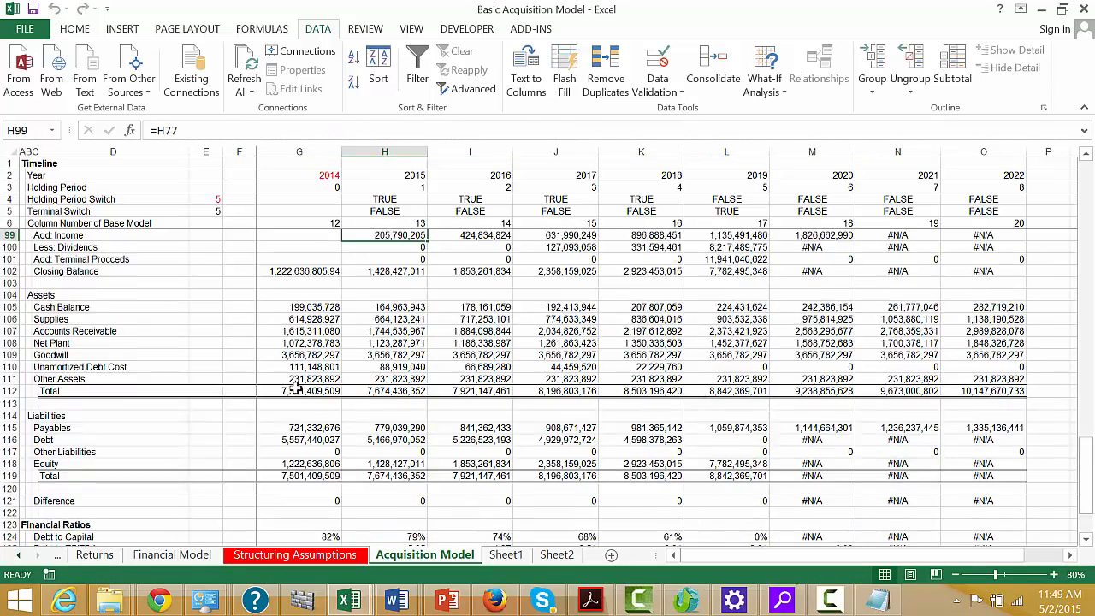
pyautogui.press('Up')
pyautogui.press('Up')
pyautogui.press('Up')
pyautogui.press('Up')
pyautogui.press('Up')
pyautogui.press('Up')
pyautogui.press('Up')
pyautogui.press('Up')
pyautogui.press('Up')
pyautogui.press('Up')
pyautogui.press('Up')
pyautogui.press('Up')
pyautogui.press('Up')
pyautogui.press('Up')
pyautogui.press('Up')
pyautogui.press('Up')
pyautogui.press('Up')
pyautogui.press('Up')
pyautogui.press('Up')
pyautogui.press('Up')
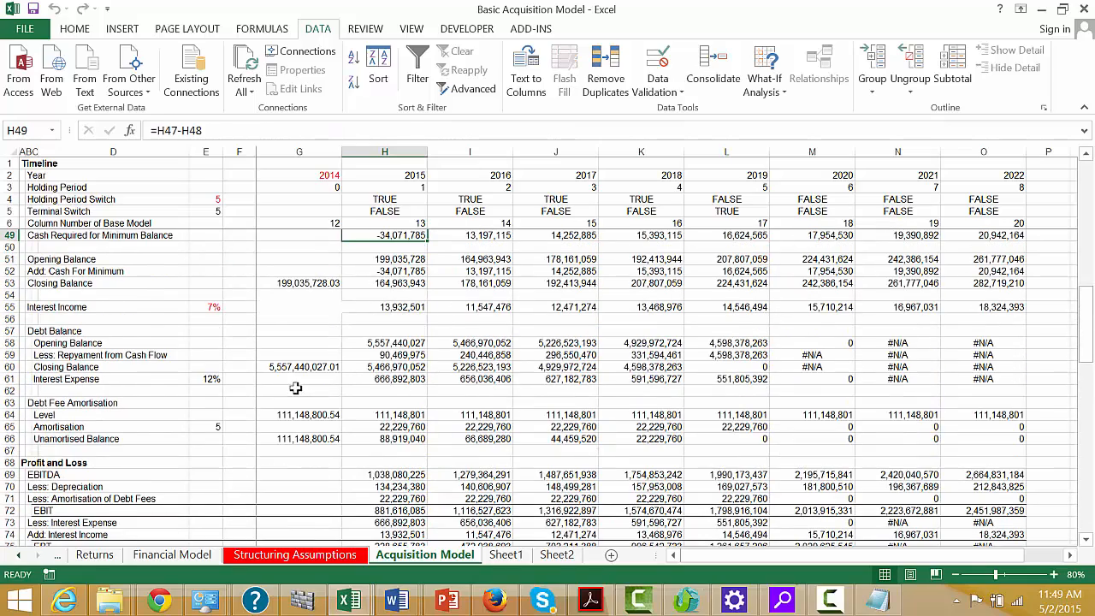
pyautogui.press('Down')
pyautogui.press('Down')
pyautogui.press('Down')
pyautogui.press('Down')
pyautogui.press('Down')
pyautogui.press('Down')
pyautogui.press('Down')
pyautogui.press('Down')
pyautogui.press('Down')
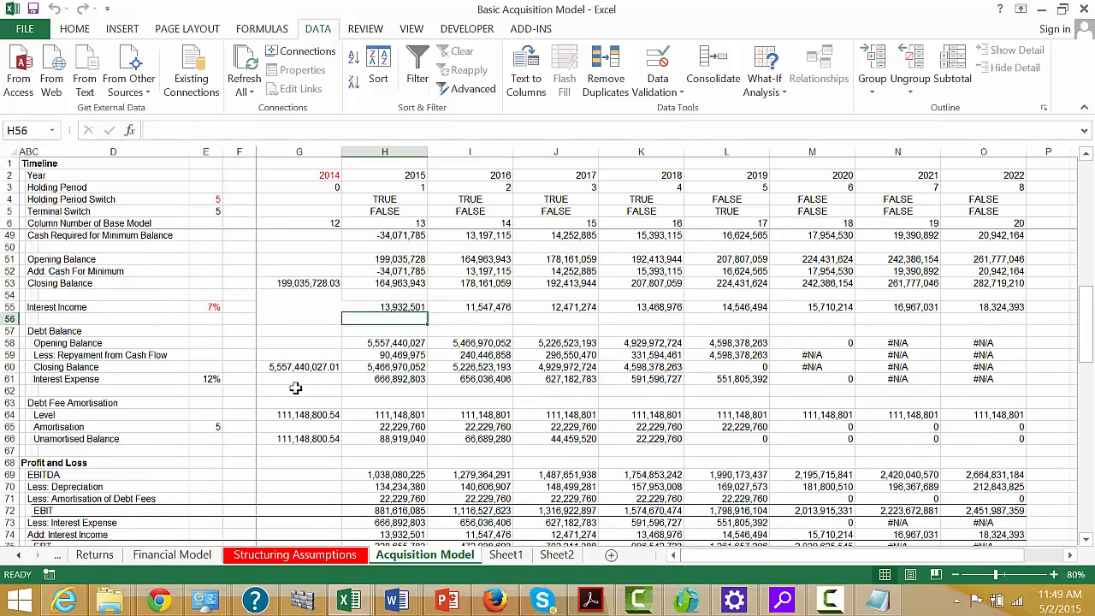
pyautogui.press('Right')
pyautogui.press('Right')
pyautogui.press('Right')
pyautogui.press('Right')
pyautogui.press('Right')
pyautogui.press('Right')
pyautogui.press('Right')
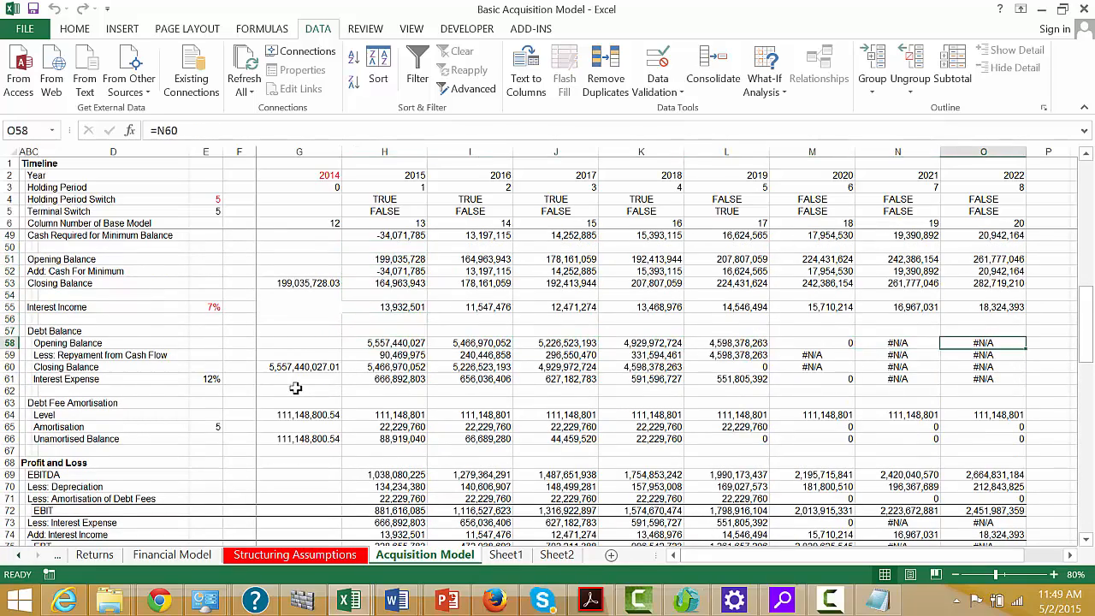
# - Review the model's sections from the pro-forma balance sheet down to the Financial Ratios and the Cash Sweep Percent formula in H128
pyautogui.press('Left')
pyautogui.press('Left')
pyautogui.press('Left')
pyautogui.press('Left')
pyautogui.press('Left')
pyautogui.press('Left')
pyautogui.press('Left')
pyautogui.press('Left')
pyautogui.press('Left')
pyautogui.press('Left')
pyautogui.press('Left')
pyautogui.press('Left')
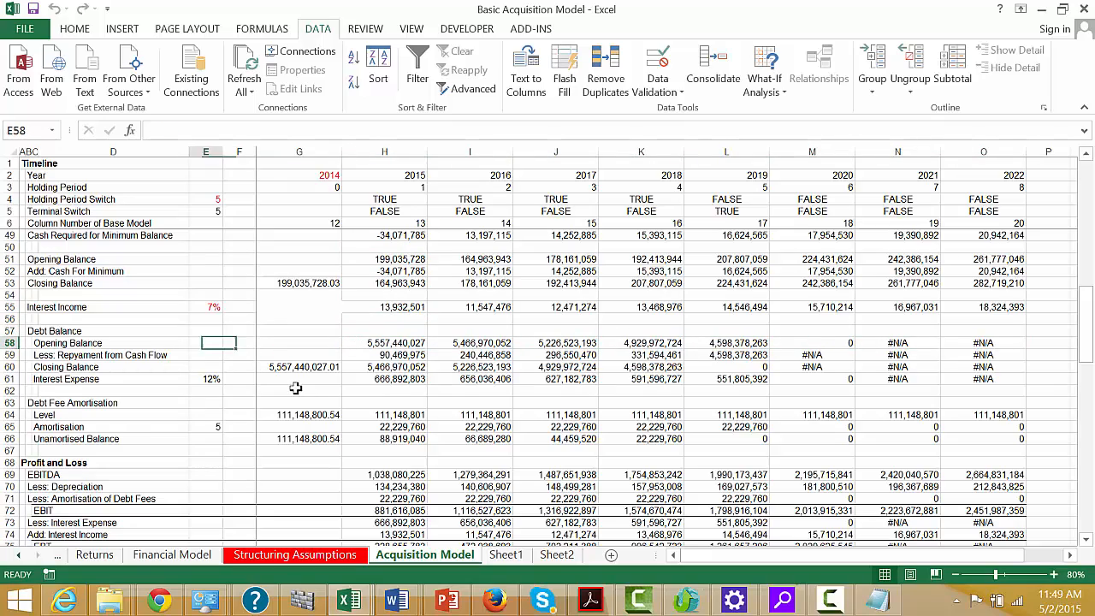
pyautogui.press('Left')
pyautogui.press('Left')
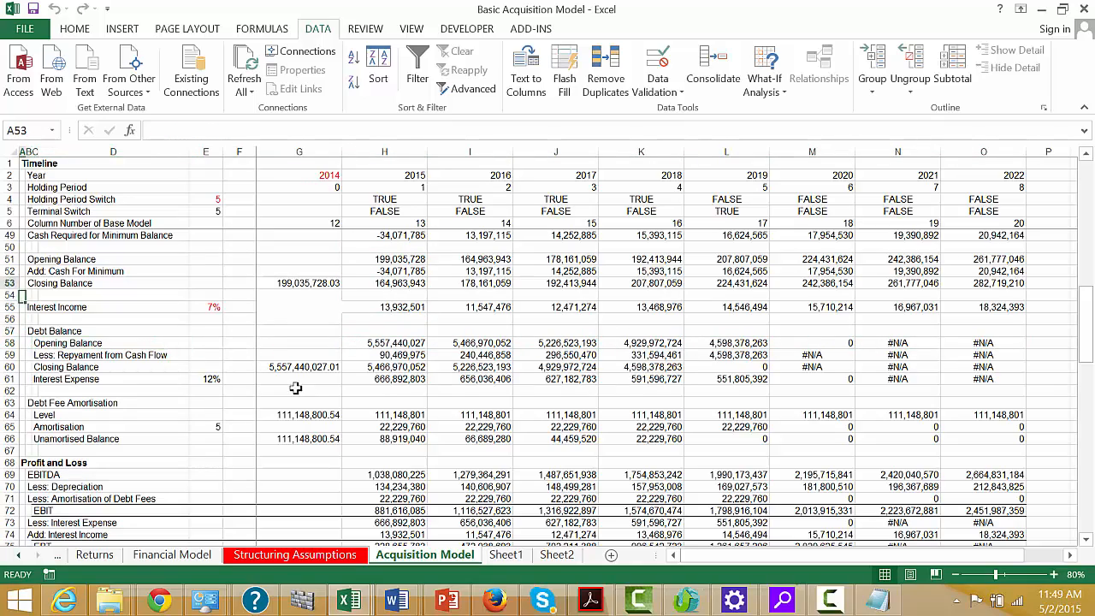
pyautogui.press('Up')
pyautogui.press('Up')
pyautogui.press('Up')
pyautogui.press('Up')
pyautogui.press('Up')
pyautogui.press('Up')
pyautogui.press('Up')
pyautogui.press('Up')
pyautogui.press('Up')
pyautogui.press('Up')
pyautogui.press('Up')
pyautogui.press('Up')
pyautogui.press('Up')
pyautogui.press('Up')
pyautogui.press('Up')
pyautogui.press('Up')
pyautogui.press('Up')
pyautogui.press('Up')
pyautogui.press('Up')
pyautogui.press('Up')
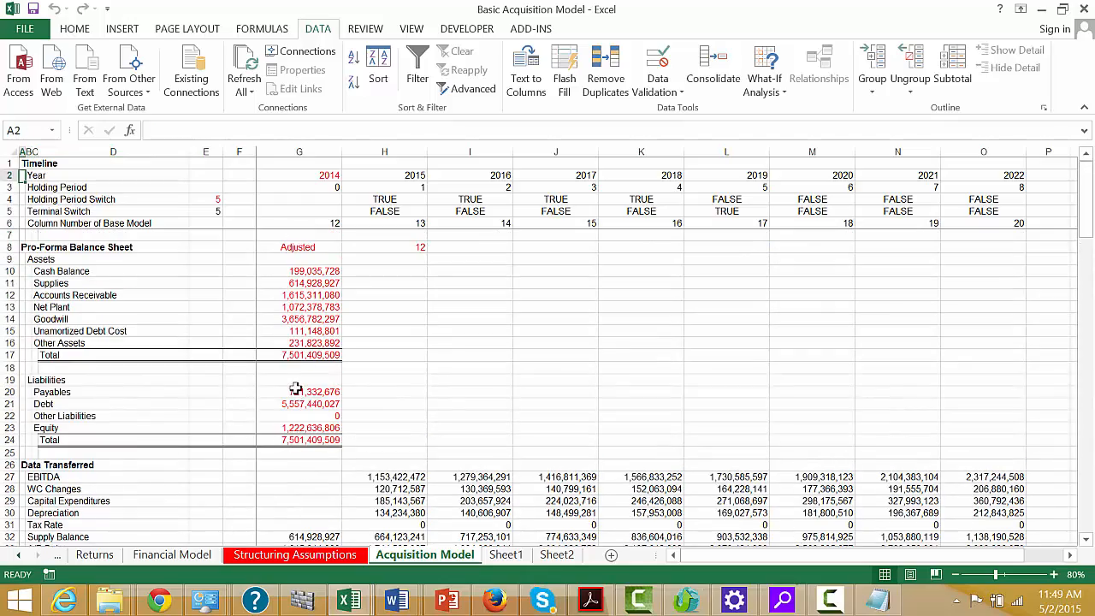
pyautogui.press('Down')
pyautogui.press('Down')
pyautogui.press('Down')
pyautogui.press('Down')
pyautogui.press('Down')
pyautogui.press('Down')
pyautogui.press('Down')
pyautogui.press('Down')
pyautogui.press('Down')
pyautogui.press('Down')
pyautogui.press('Down')
pyautogui.press('Down')
pyautogui.press('Down')
pyautogui.press('Down')
pyautogui.press('Down')
pyautogui.press('Down')
pyautogui.press('Down')
pyautogui.press('Down')
pyautogui.press('Down')
pyautogui.press('Down')
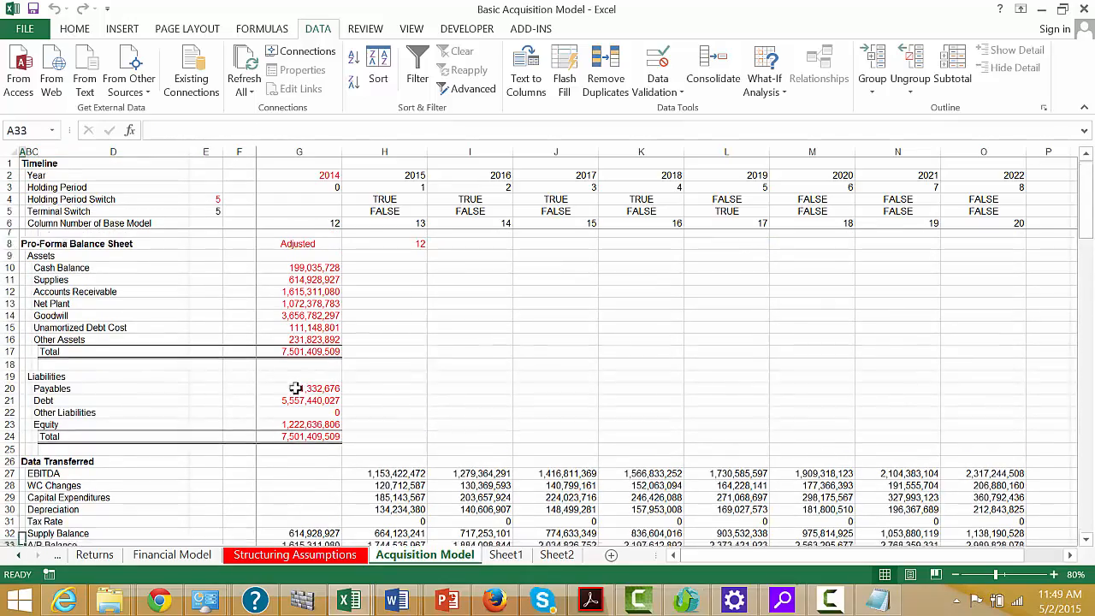
pyautogui.press('Down')
pyautogui.press('Down')
pyautogui.press('Down')
pyautogui.press('Down')
pyautogui.press('Down')
pyautogui.press('Down')
pyautogui.press('Down')
pyautogui.press('Down')
pyautogui.press('Down')
pyautogui.press('Down')
pyautogui.press('Down')
pyautogui.press('Down')
pyautogui.press('Down')
pyautogui.press('Down')
pyautogui.press('Down')
pyautogui.press('Down')
pyautogui.press('Down')
pyautogui.press('Down')
pyautogui.press('Down')
pyautogui.press('Down')
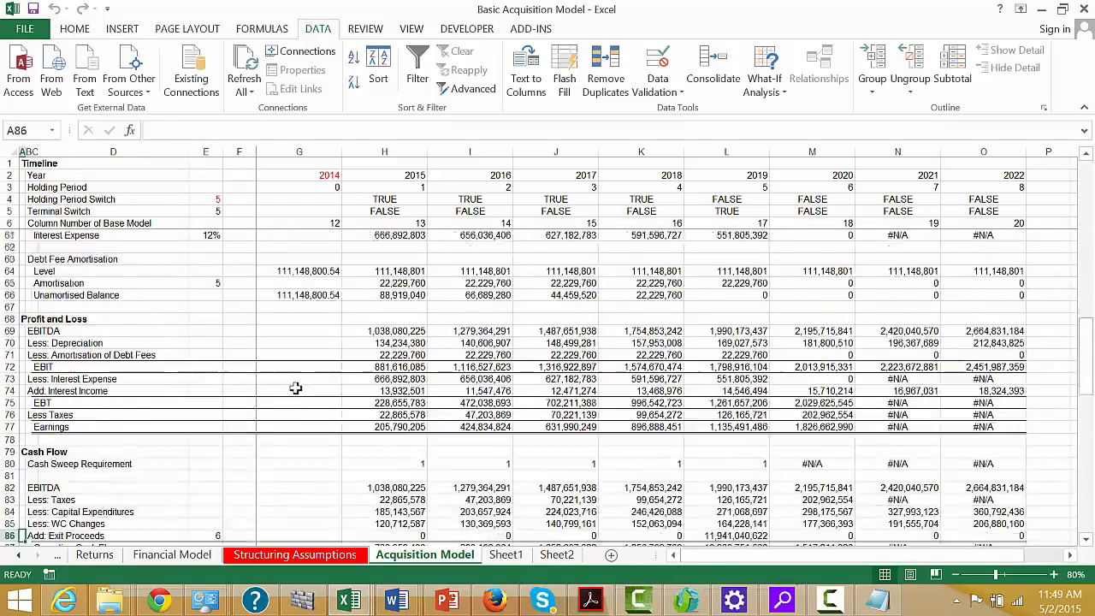
pyautogui.press('Down')
pyautogui.press('Down')
pyautogui.press('Down')
pyautogui.press('Down')
pyautogui.press('Down')
pyautogui.press('Down')
pyautogui.press('Down')
pyautogui.press('Down')
pyautogui.press('Down')
pyautogui.press('Down')
pyautogui.press('Down')
pyautogui.press('Down')
pyautogui.press('Down')
pyautogui.press('Down')
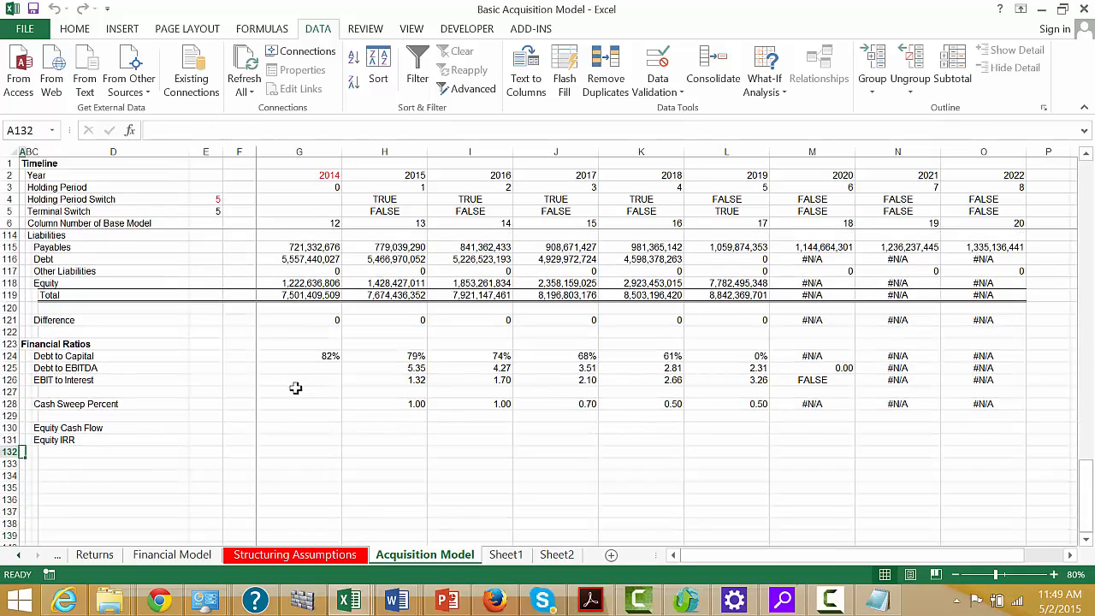
pyautogui.press('Right')
pyautogui.press('Right')
pyautogui.press('Right')
pyautogui.press('Right')
pyautogui.press('Right')
pyautogui.press('Right')
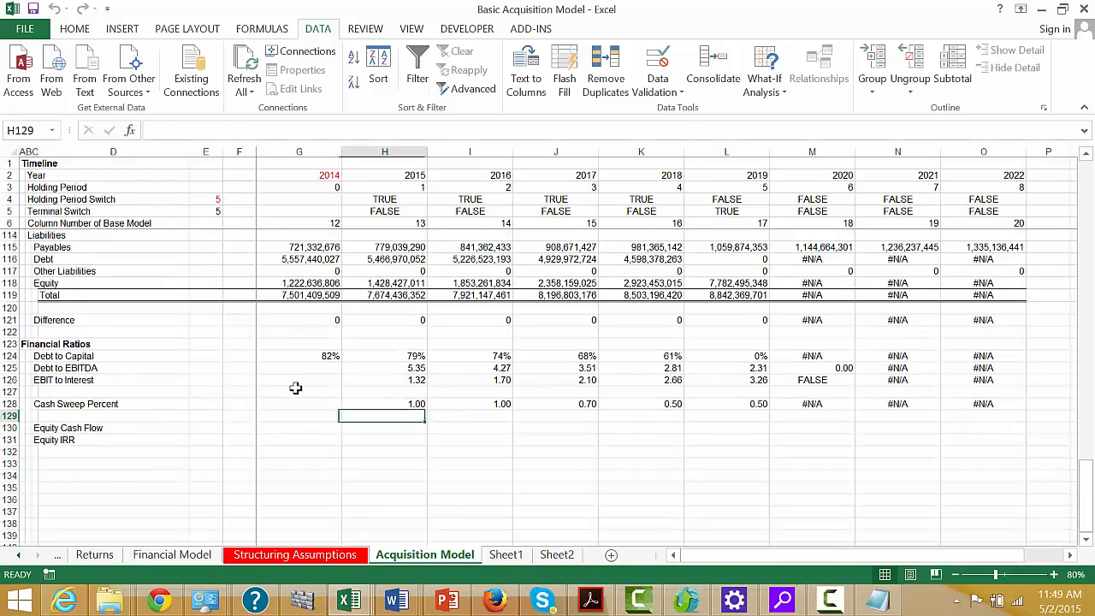
pyautogui.press('Up')
pyautogui.press('Left')
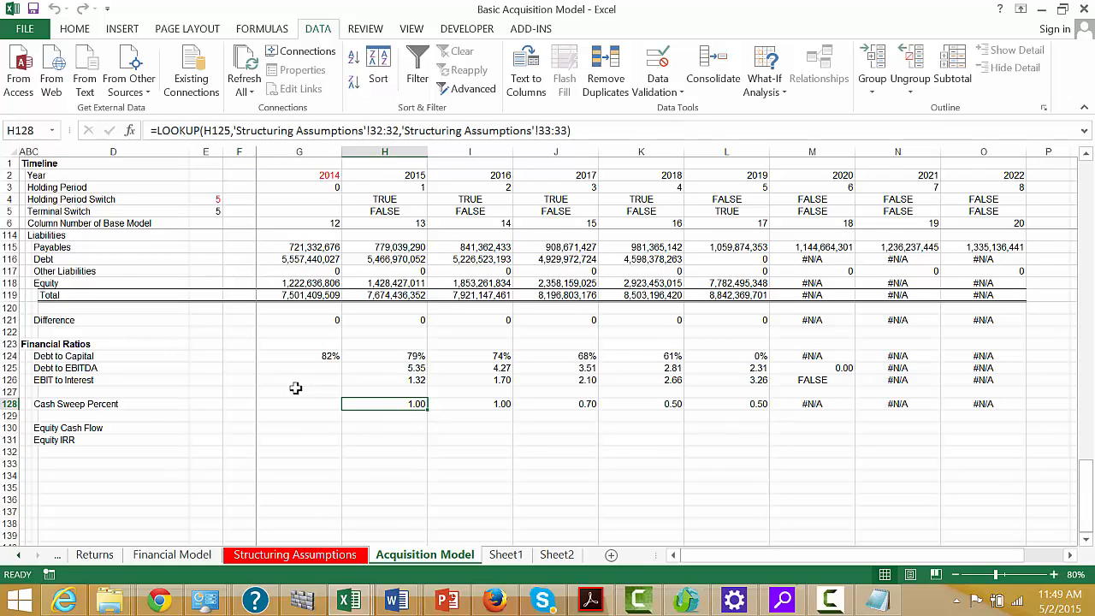
pyautogui.write('=loo')
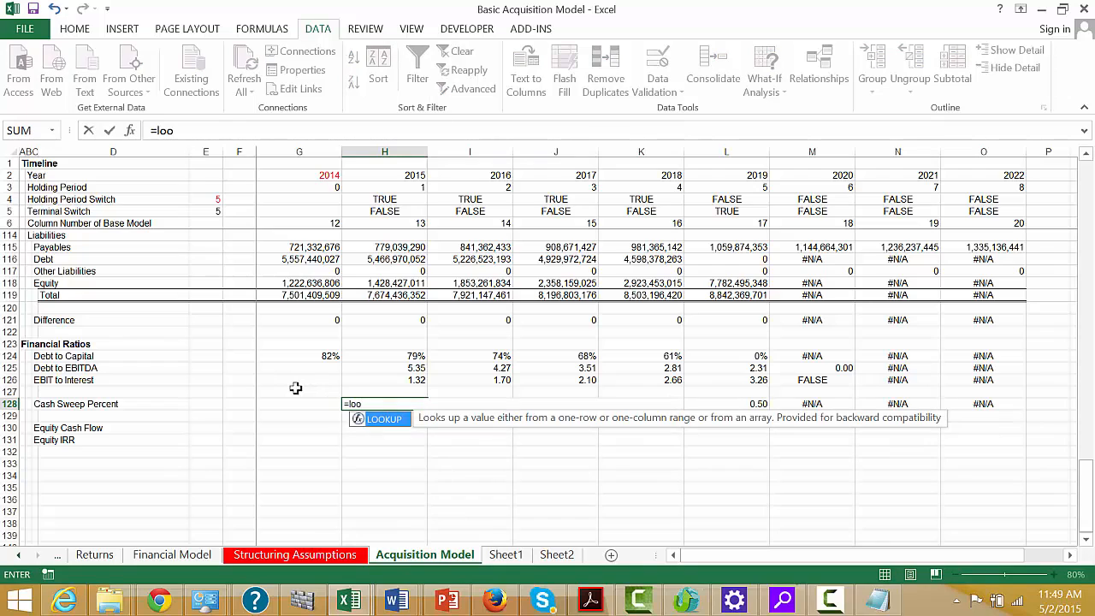
pyautogui.press('Escape')
pyautogui.press('BackSpace')
pyautogui.press('BackSpace')
pyautogui.press('BackSpace')
pyautogui.press('BackSpace')
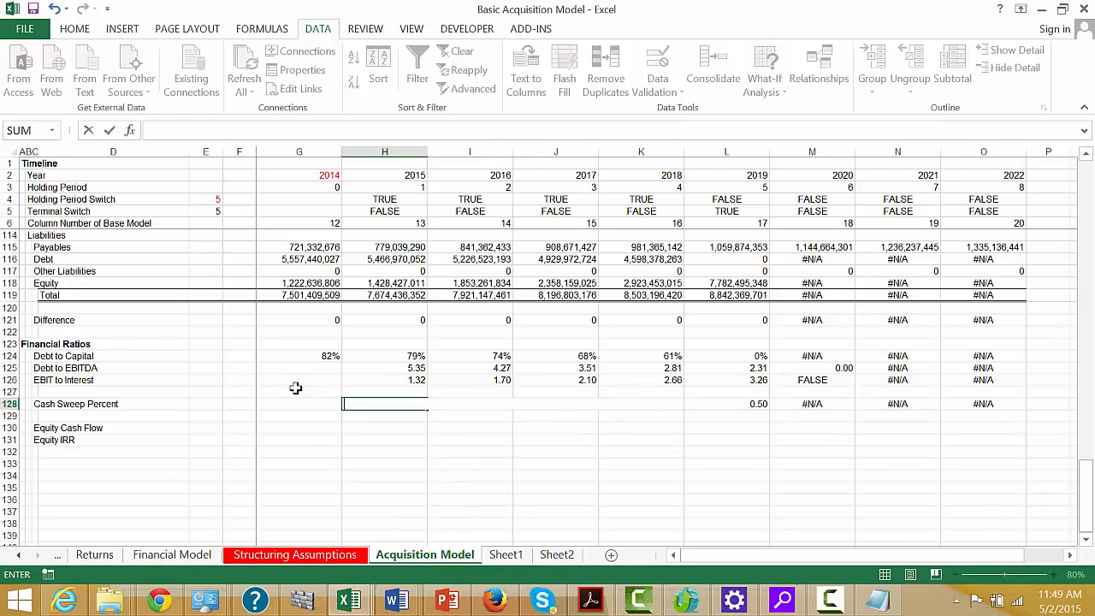
pyautogui.press('Escape')
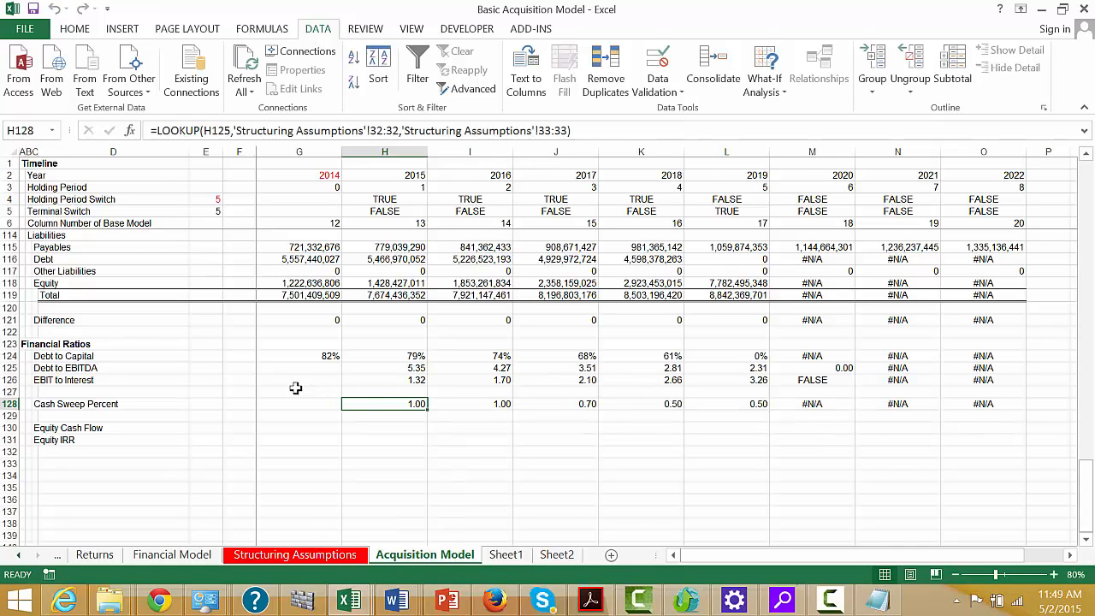
# - Wrap the 2015 Cash Sweep Percent lookup in H128 in IFERROR with 0 as the error value
pyautogui.press('F2')
pyautogui.press('Left')
pyautogui.press('Left')
pyautogui.press('Left')
pyautogui.press('Left')
pyautogui.press('Left')
pyautogui.press('Left')
pyautogui.press('Left')
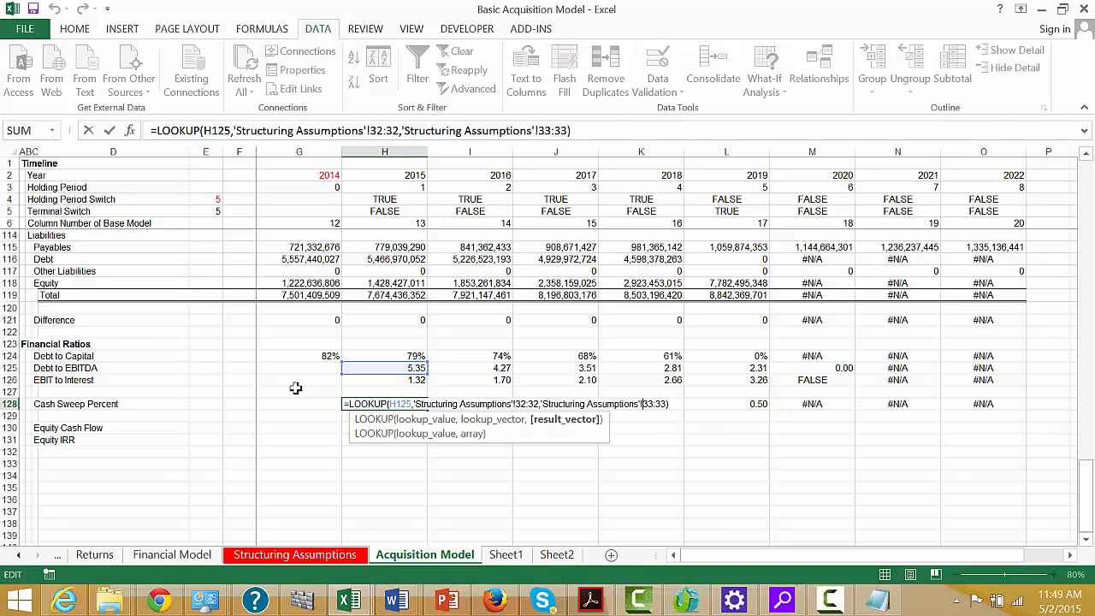
pyautogui.press('Left')
pyautogui.press('Left')
pyautogui.press('Left')
pyautogui.press('Left')
pyautogui.press('Left')
pyautogui.press('Left')
pyautogui.press('Left')
pyautogui.press('Left')
pyautogui.press('Left')
pyautogui.press('Left')
pyautogui.press('Left')
pyautogui.press('Left')
pyautogui.press('Left')
pyautogui.press('Left')
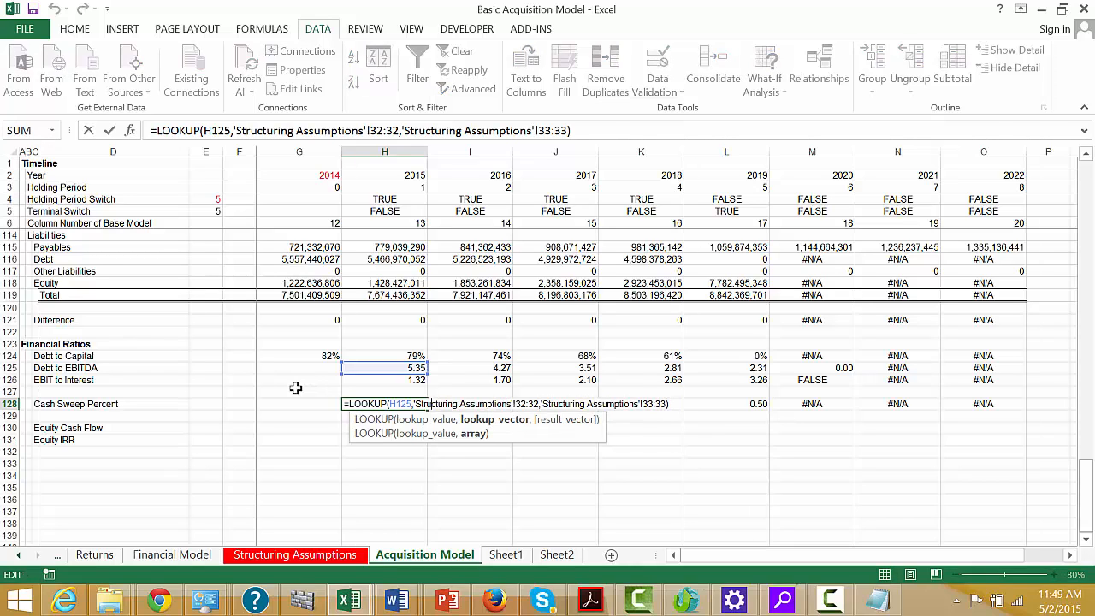
pyautogui.press('Left')
pyautogui.press('Left')
pyautogui.press('Left')
pyautogui.press('Left')
pyautogui.press('Left')
pyautogui.press('Left')
pyautogui.press('Left')
pyautogui.press('Left')
pyautogui.press('Left')
pyautogui.press('Left')
pyautogui.press('Left')
pyautogui.press('Left')
pyautogui.press('Left')
pyautogui.press('Left')
pyautogui.press('Left')
pyautogui.press('Left')
pyautogui.press('Left')
pyautogui.write('IFERROR(')
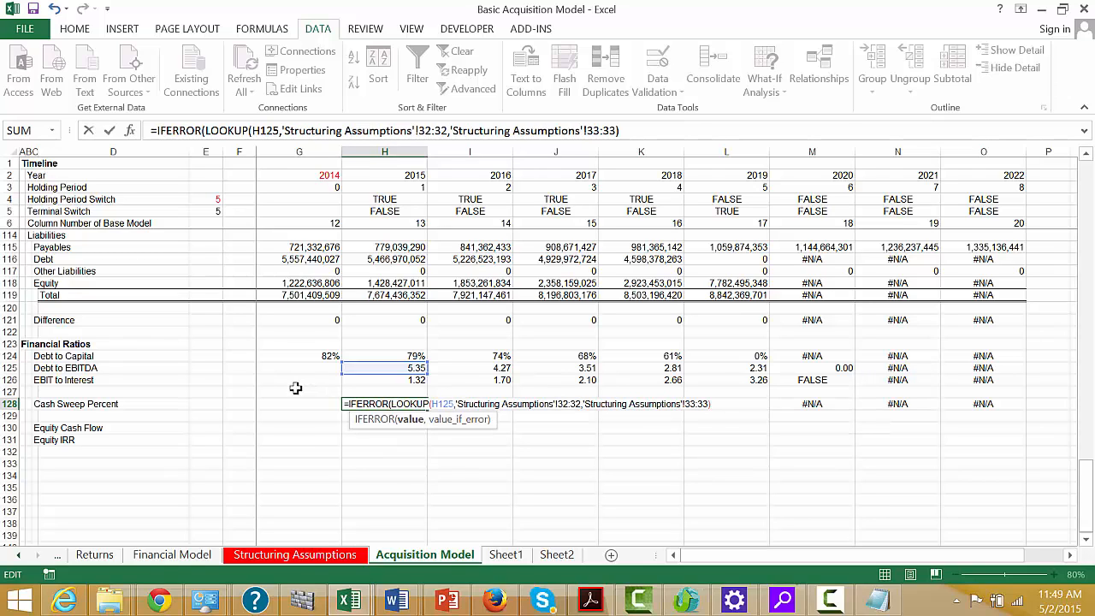
pyautogui.click(657, 130)
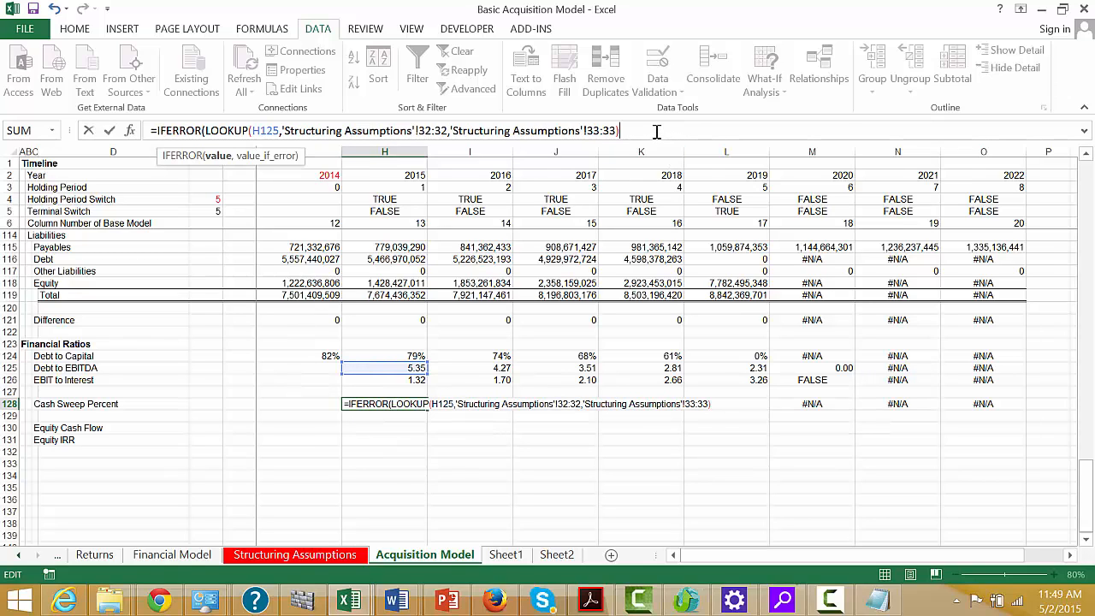
pyautogui.write(',0')
pyautogui.press('Return')
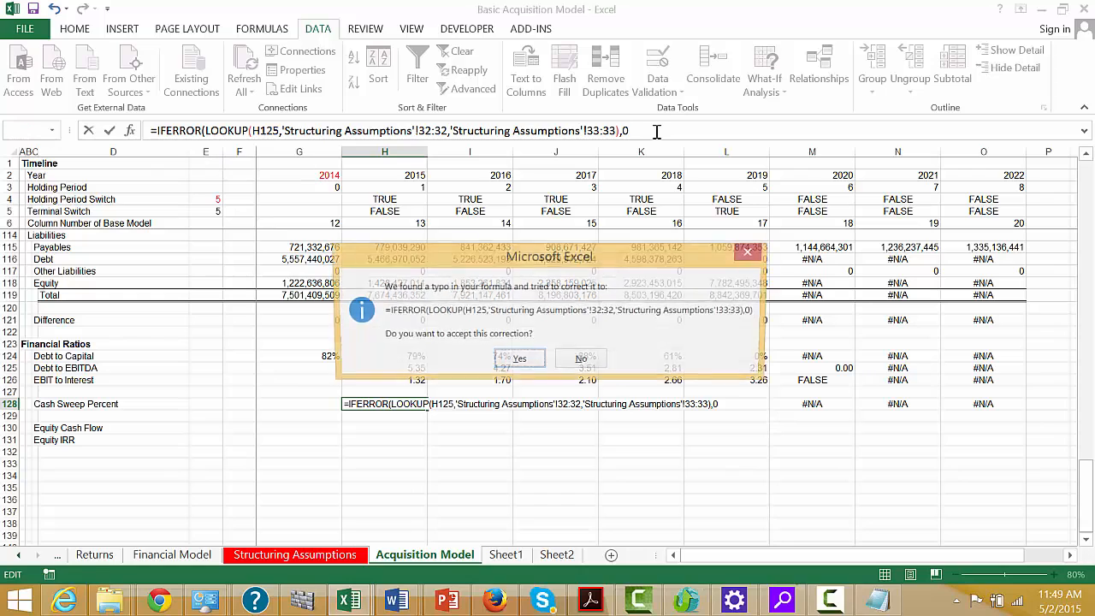
pyautogui.press('Return')
pyautogui.press('Up')
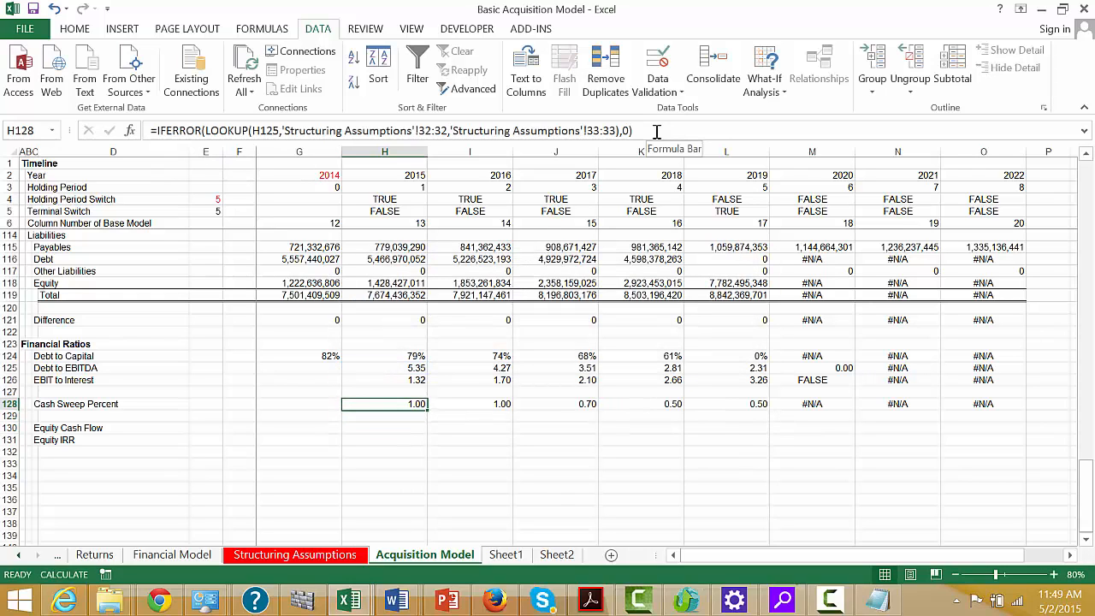
# - Copy the IFERROR-wrapped Cash Sweep Percent formula from H128 across to O128 for all years through 2022
pyautogui.hotkey('ctrl', 'shift', 'r')
pyautogui.press('Left')
pyautogui.press('Left')
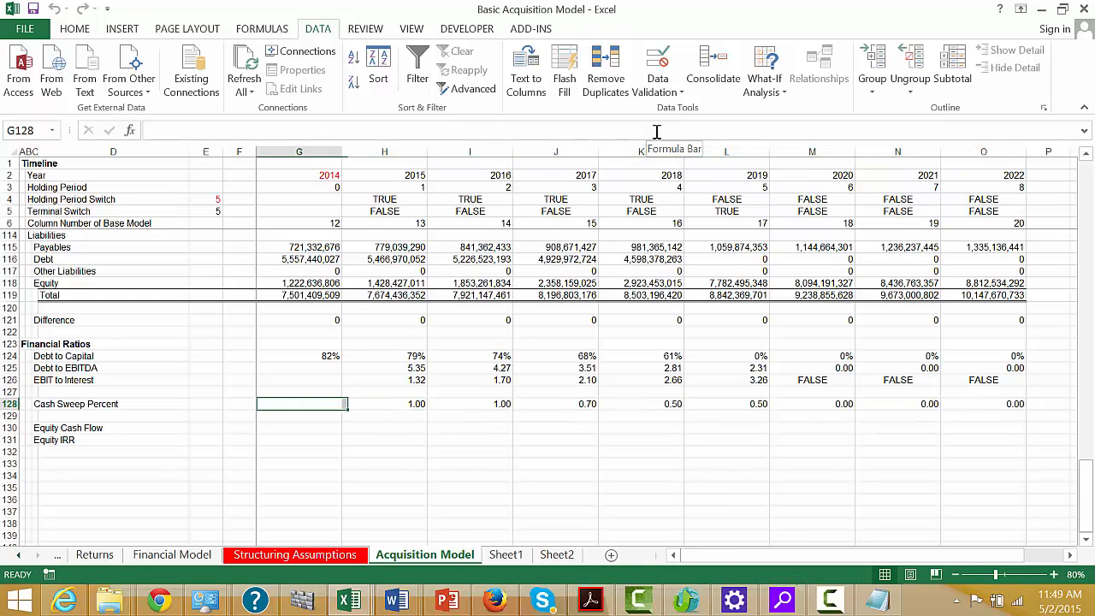
pyautogui.press('Left')
pyautogui.press('Left')
pyautogui.press('Left')
pyautogui.press('Left')
pyautogui.press('Left')
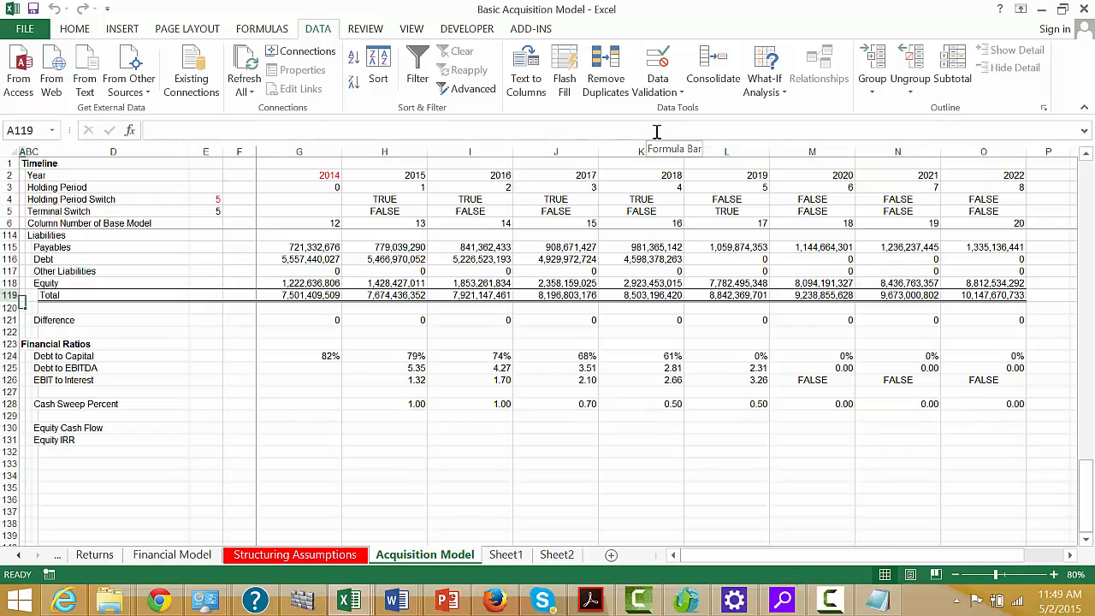
# - Review the acquisition model from the Financial Ratios up to the pro-forma balance sheet and back down to the Equity Cash Flow and Equity IRR rows
pyautogui.press('Up')
pyautogui.press('Up')
pyautogui.press('Up')
pyautogui.press('Up')
pyautogui.press('Up')
pyautogui.press('Up')
pyautogui.press('Up')
pyautogui.press('Up')
pyautogui.press('Up')
pyautogui.press('Up')
pyautogui.press('Up')
pyautogui.press('Up')
pyautogui.press('Up')
pyautogui.press('Up')
pyautogui.press('Up')
pyautogui.press('Up')
pyautogui.press('Up')
pyautogui.press('Up')
pyautogui.press('Up')
pyautogui.press('Up')
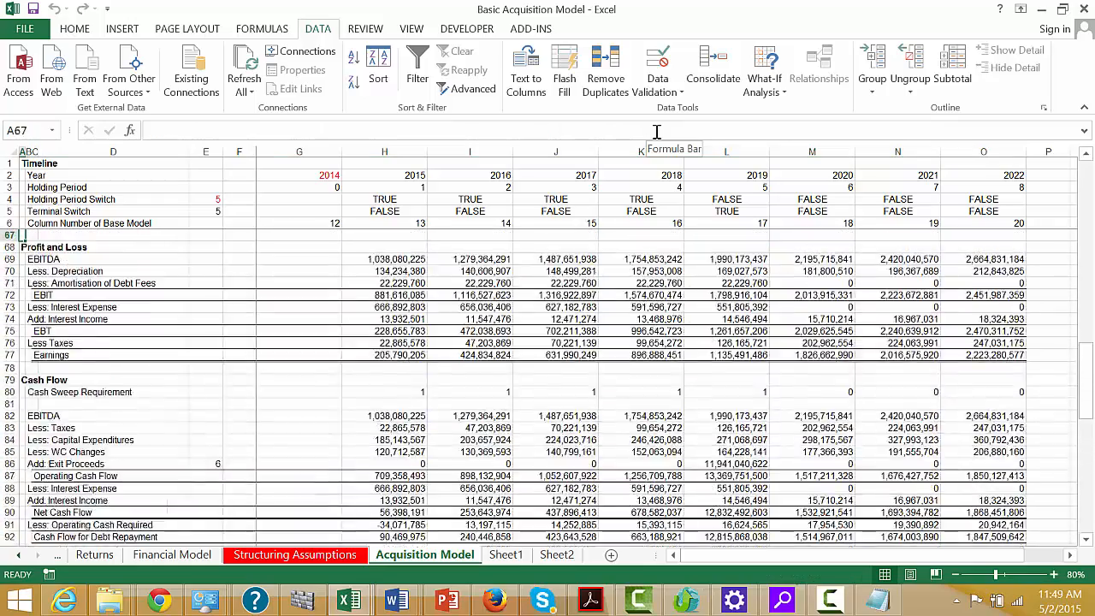
pyautogui.press('Up')
pyautogui.press('Up')
pyautogui.press('Up')
pyautogui.press('Up')
pyautogui.press('Up')
pyautogui.press('Up')
pyautogui.press('Up')
pyautogui.press('Up')
pyautogui.press('Up')
pyautogui.press('Up')
pyautogui.press('Up')
pyautogui.press('Up')
pyautogui.press('Up')
pyautogui.press('Up')
pyautogui.press('Up')
pyautogui.press('Up')
pyautogui.press('Up')
pyautogui.press('Up')
pyautogui.press('Up')
pyautogui.press('Up')
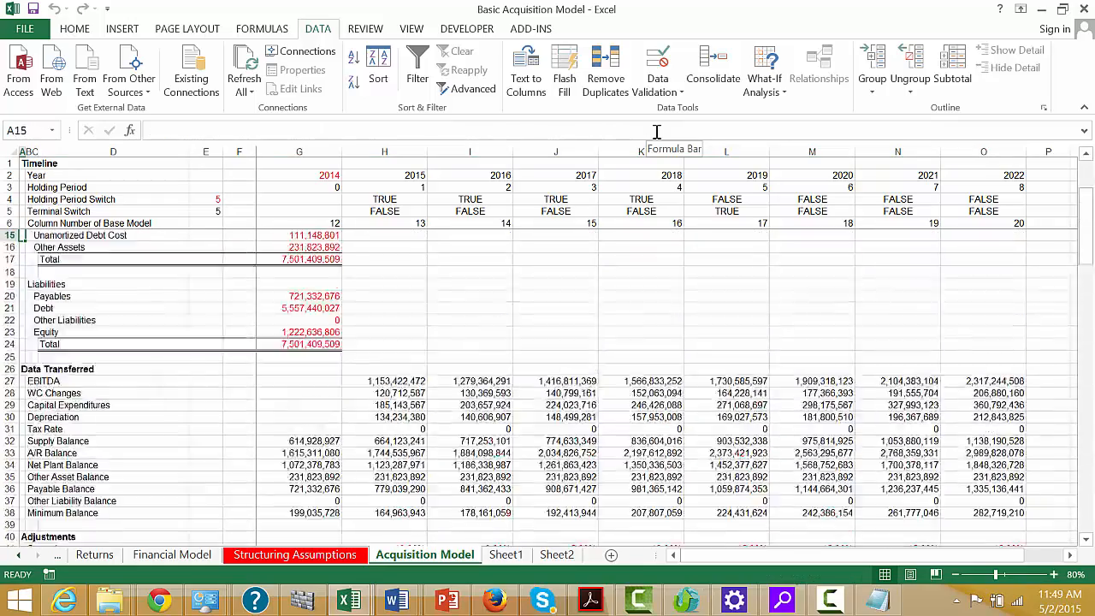
pyautogui.press('Up')
pyautogui.press('Up')
pyautogui.press('Up')
pyautogui.press('Up')
pyautogui.press('Up')
pyautogui.press('Up')
pyautogui.press('Up')
pyautogui.press('Up')
pyautogui.press('Up')
pyautogui.press('Up')
pyautogui.press('Up')
pyautogui.press('Up')
pyautogui.press('Up')
pyautogui.press('Up')
pyautogui.press('Down')
pyautogui.press('Down')
pyautogui.press('Down')
pyautogui.press('Down')
pyautogui.press('Down')
pyautogui.press('Down')
pyautogui.press('Down')
pyautogui.press('Down')
pyautogui.press('Down')
pyautogui.press('Down')
pyautogui.press('Down')
pyautogui.press('Down')
pyautogui.press('Down')
pyautogui.press('Down')
pyautogui.press('Down')
pyautogui.press('Down')
pyautogui.press('Down')
pyautogui.press('Down')
pyautogui.press('Down')
pyautogui.press('Down')
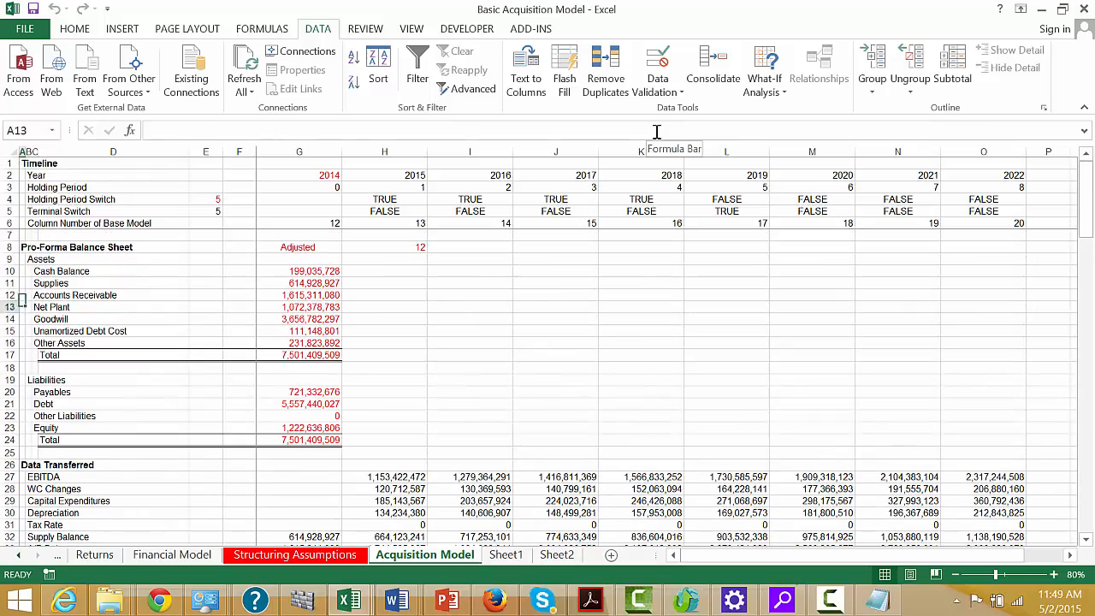
pyautogui.press('Down')
pyautogui.press('Down')
pyautogui.press('Down')
pyautogui.press('Down')
pyautogui.press('Down')
pyautogui.press('Down')
pyautogui.press('Down')
pyautogui.press('Down')
pyautogui.press('Down')
pyautogui.press('Down')
pyautogui.press('Down')
pyautogui.press('Down')
pyautogui.press('Down')
pyautogui.press('Down')
pyautogui.press('Down')
pyautogui.press('Down')
pyautogui.press('Down')
pyautogui.press('Down')
pyautogui.press('Down')
pyautogui.press('Down')
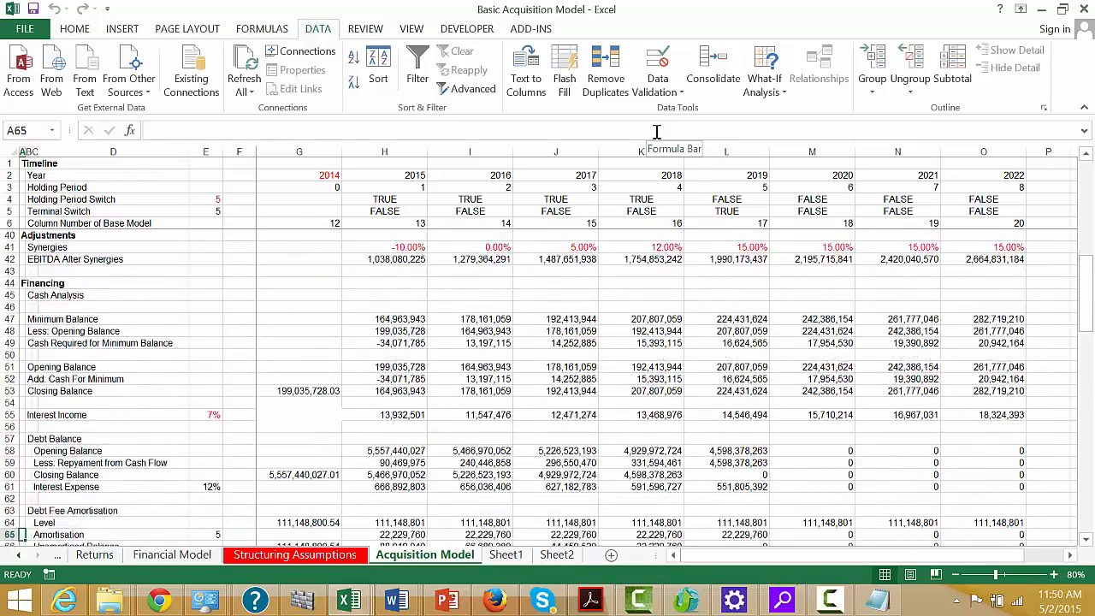
pyautogui.press('Down')
pyautogui.press('Down')
pyautogui.press('Down')
pyautogui.press('Down')
pyautogui.press('Down')
pyautogui.press('Down')
pyautogui.press('Down')
pyautogui.press('Down')
pyautogui.press('Down')
pyautogui.press('Down')
pyautogui.press('Down')
pyautogui.press('Down')
pyautogui.press('Down')
pyautogui.press('Down')
pyautogui.press('Down')
pyautogui.press('Down')
pyautogui.press('Down')
pyautogui.press('Down')
pyautogui.press('Down')
pyautogui.press('Down')
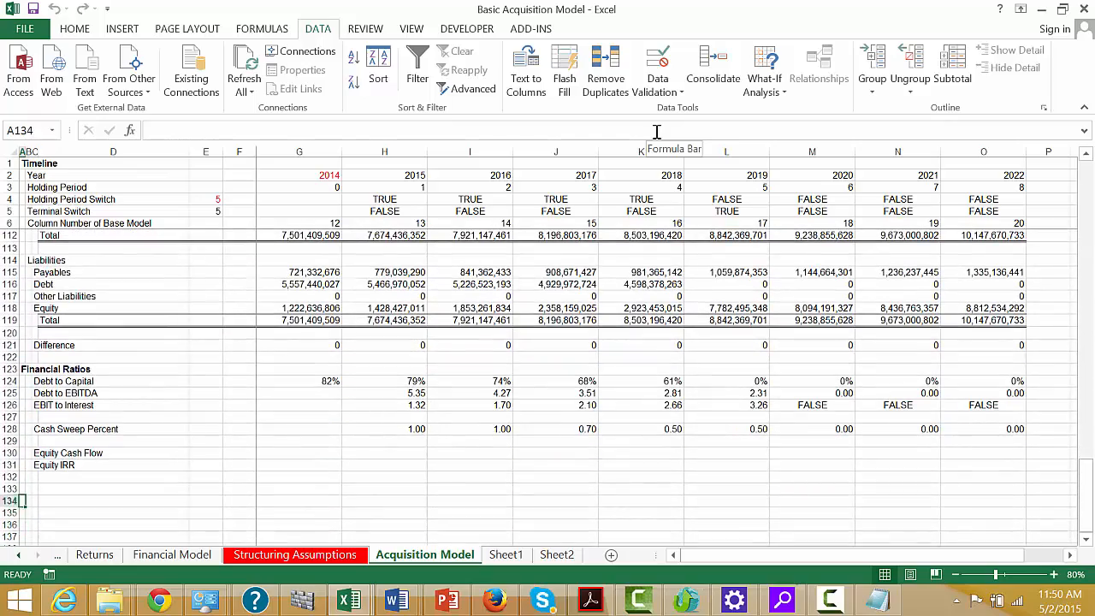
pyautogui.press('Up')
pyautogui.press('Right')
pyautogui.press('Right')
pyautogui.press('Right')
pyautogui.press('Right')
pyautogui.press('Right')
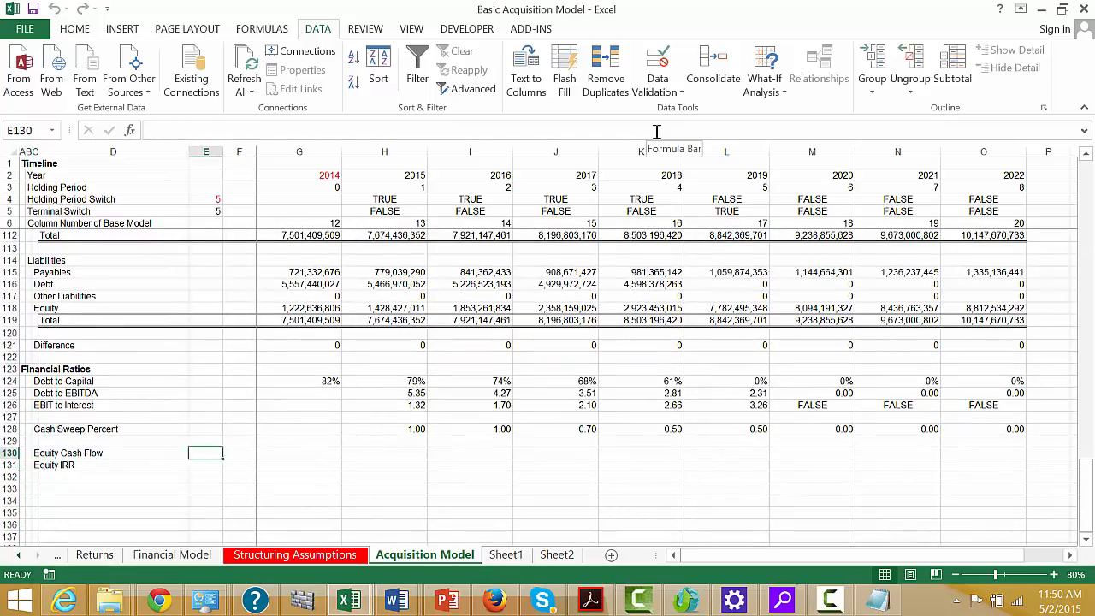
pyautogui.write('=-')
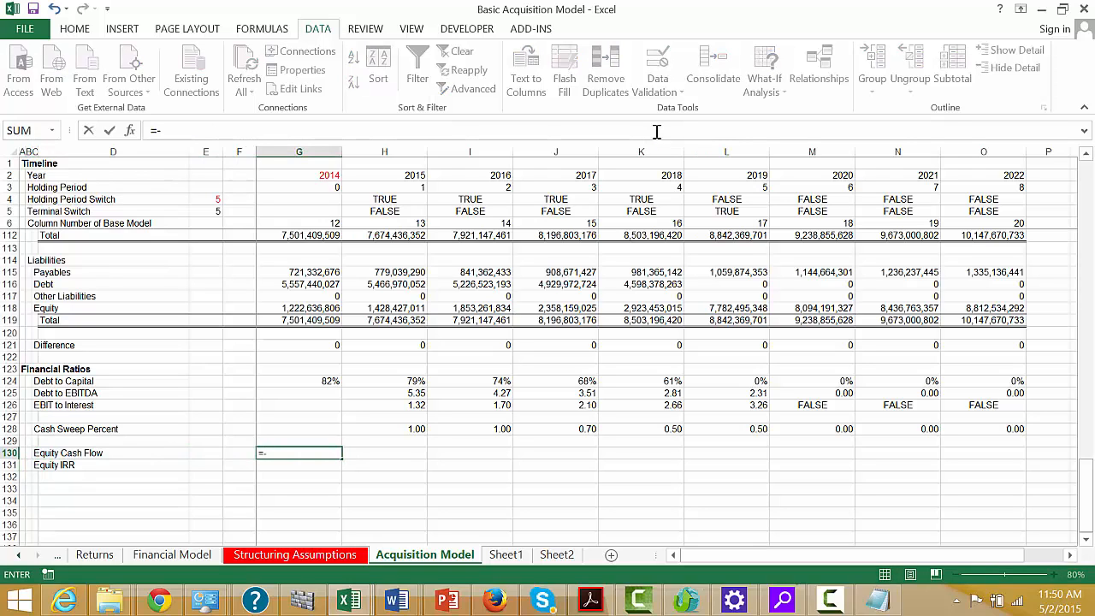
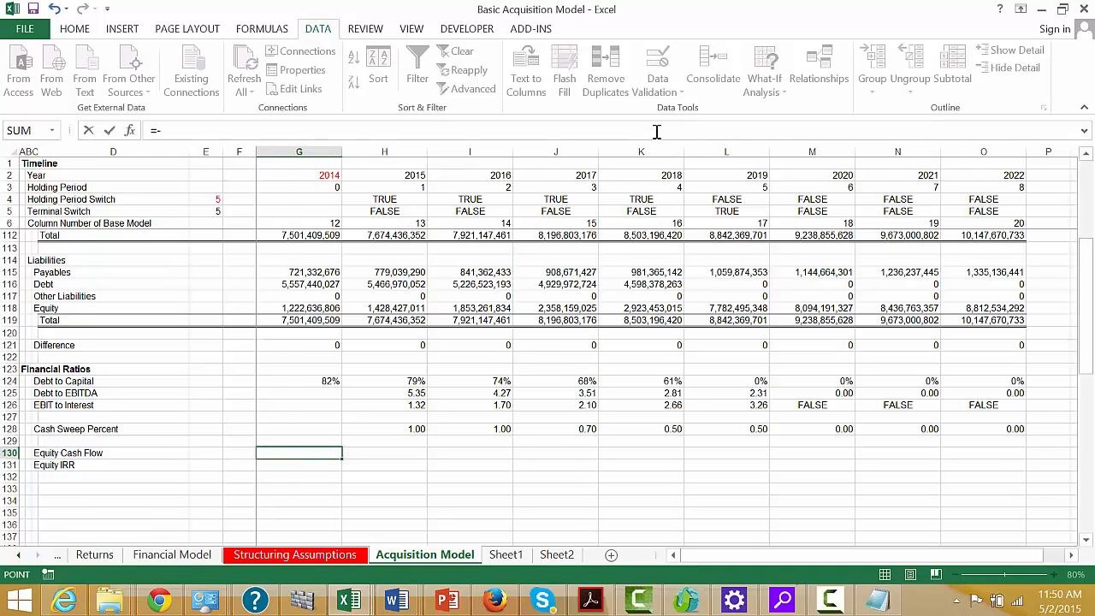
pyautogui.hotkey('ctrl', 'pageup')
pyautogui.press('Up')
pyautogui.press('Up')
pyautogui.press('Up')
pyautogui.press('Up')
pyautogui.press('Up')
pyautogui.press('Up')
pyautogui.press('Up')
pyautogui.press('Up')
pyautogui.press('Up')
pyautogui.press('Up')
pyautogui.press('Up')
pyautogui.press('Up')
pyautogui.press('Up')
pyautogui.press('Up')
pyautogui.press('Up')
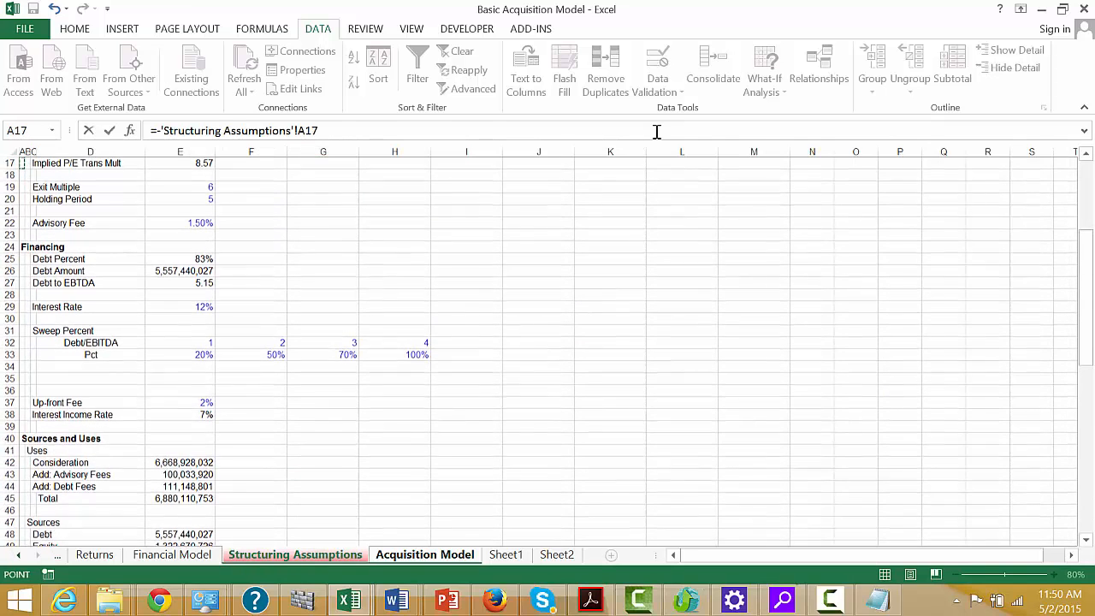
pyautogui.press('Up')
pyautogui.press('Up')
pyautogui.press('Up')
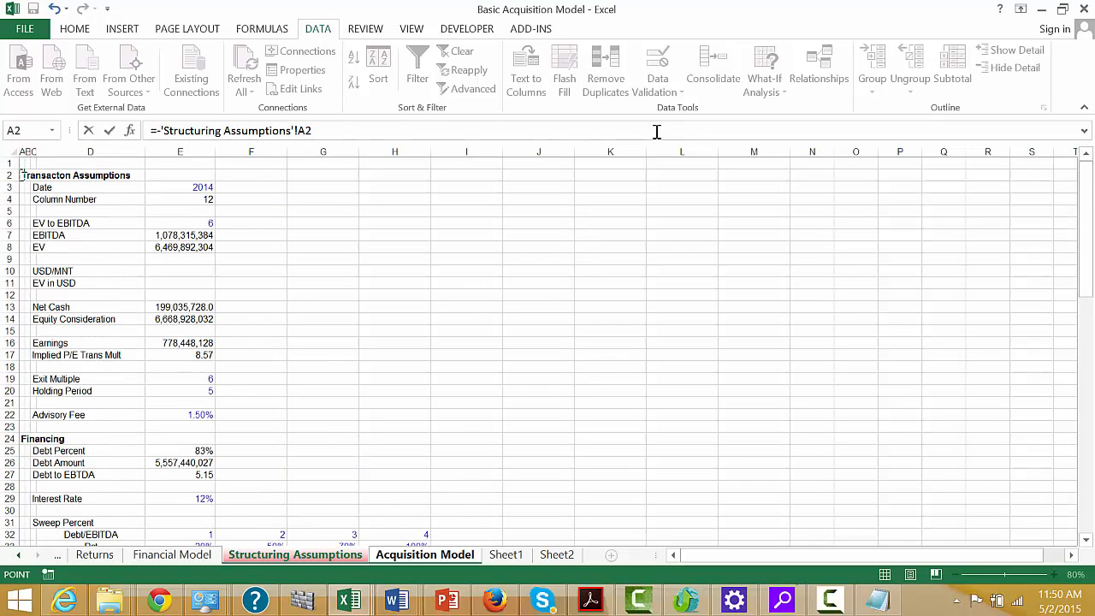
pyautogui.press('pagedown')
pyautogui.press('pagedown')
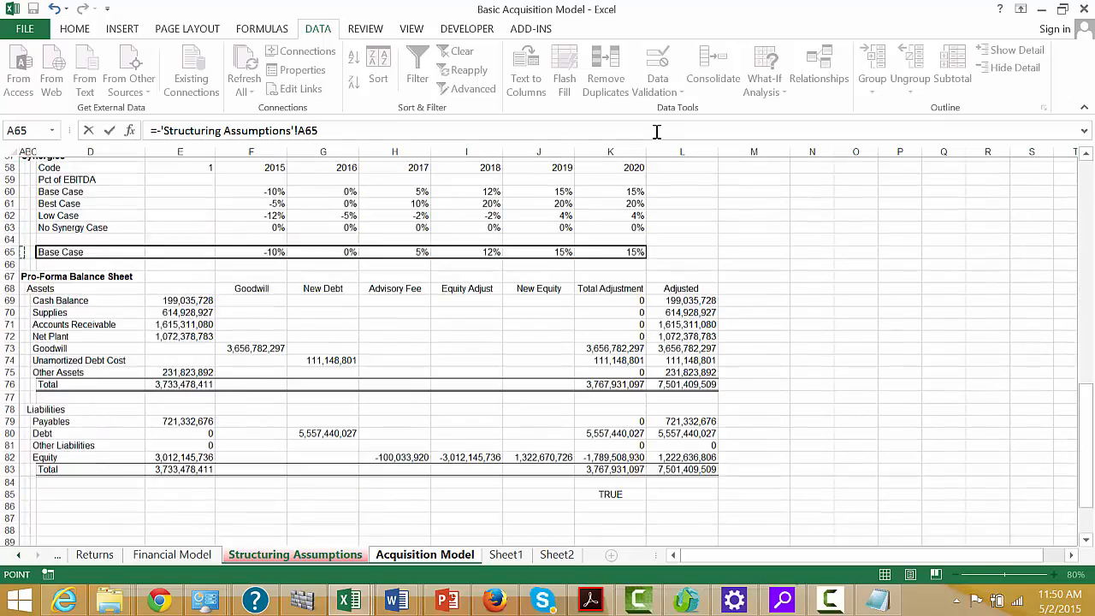
pyautogui.press('Escape')
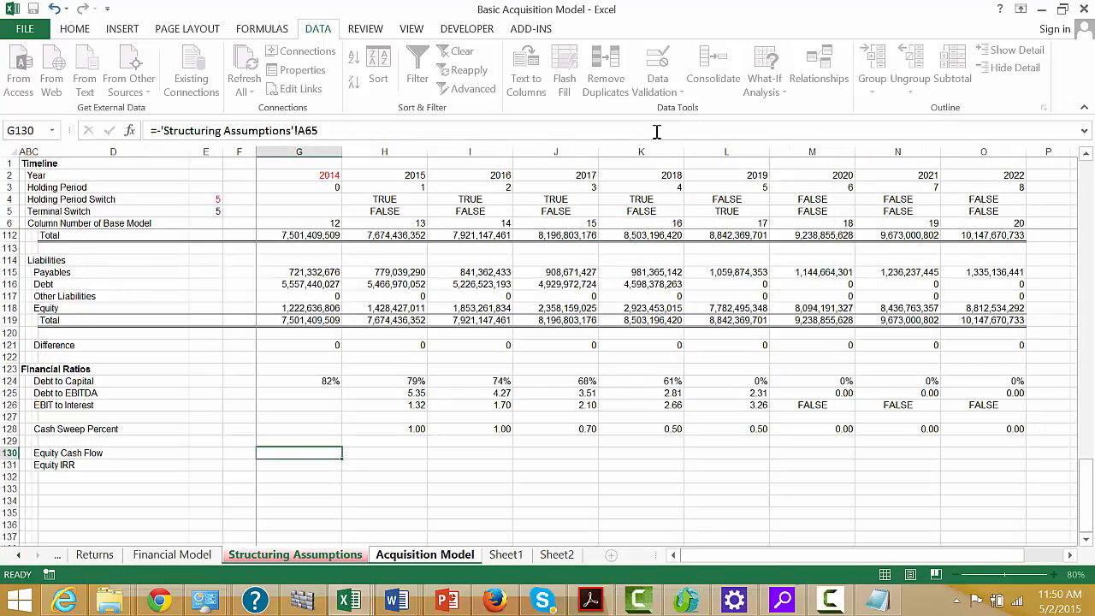
pyautogui.write('=')
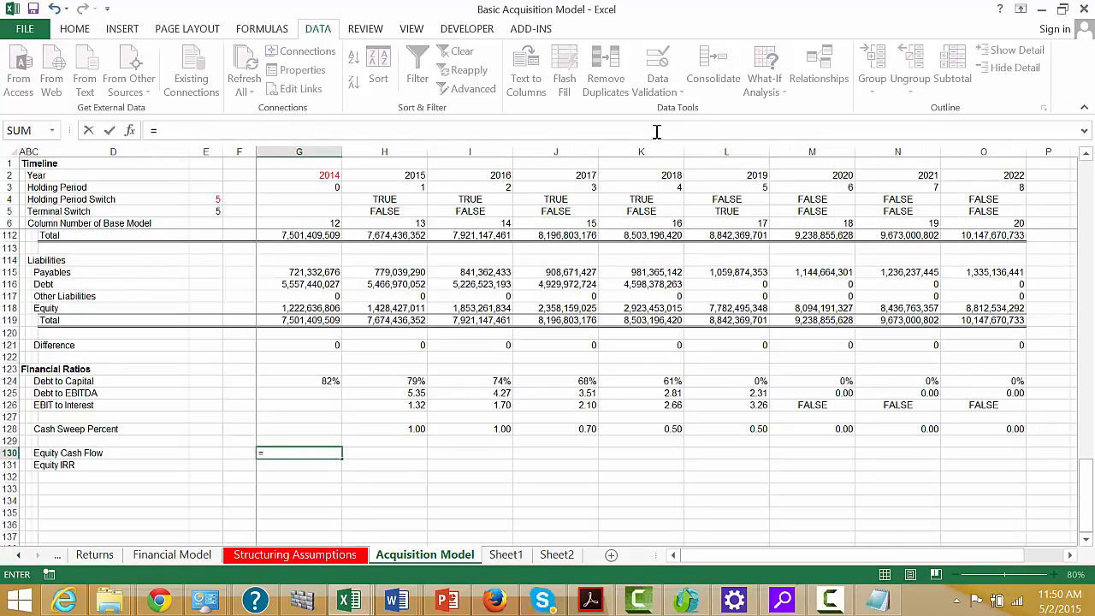
pyautogui.write('i')
pyautogui.press('BackSpace')
pyautogui.write('-')
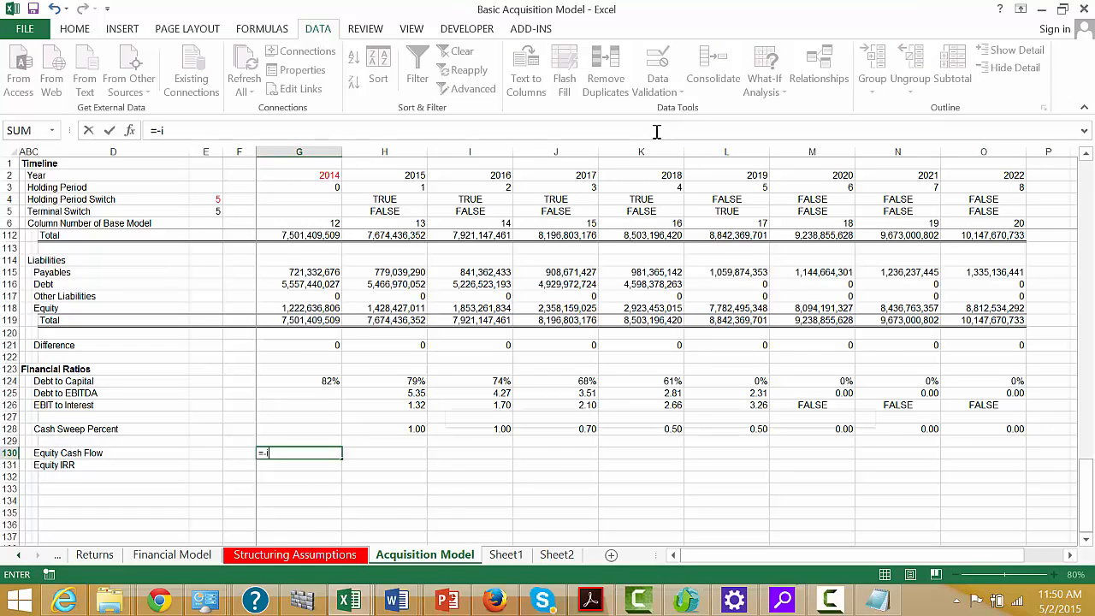
pyautogui.write('in')
pyautogui.press('Tab')
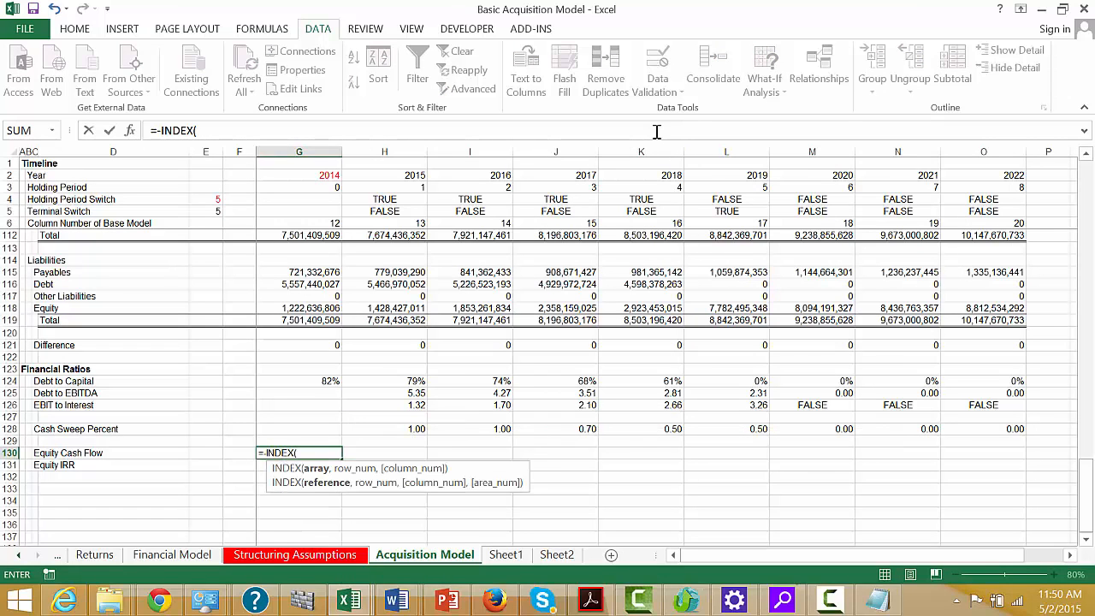
pyautogui.hotkey('ctrl', 'pageup')
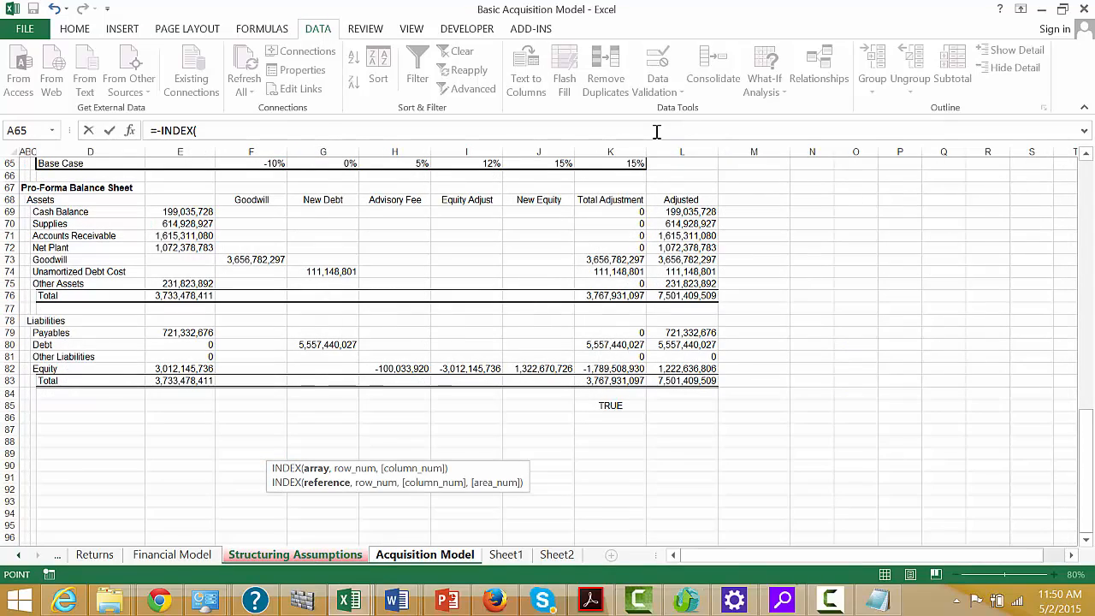
pyautogui.press('Up')
pyautogui.press('Up')
pyautogui.press('Up')
pyautogui.press('Up')
pyautogui.press('Up')
pyautogui.press('Up')
pyautogui.press('Up')
pyautogui.press('Up')
pyautogui.press('Up')
pyautogui.press('Up')
pyautogui.press('Up')
pyautogui.press('Up')
pyautogui.press('Up')
pyautogui.press('Up')
pyautogui.press('Up')
pyautogui.press('Up')
pyautogui.press('Up')
pyautogui.press('Up')
pyautogui.press('Up')
pyautogui.press('Up')
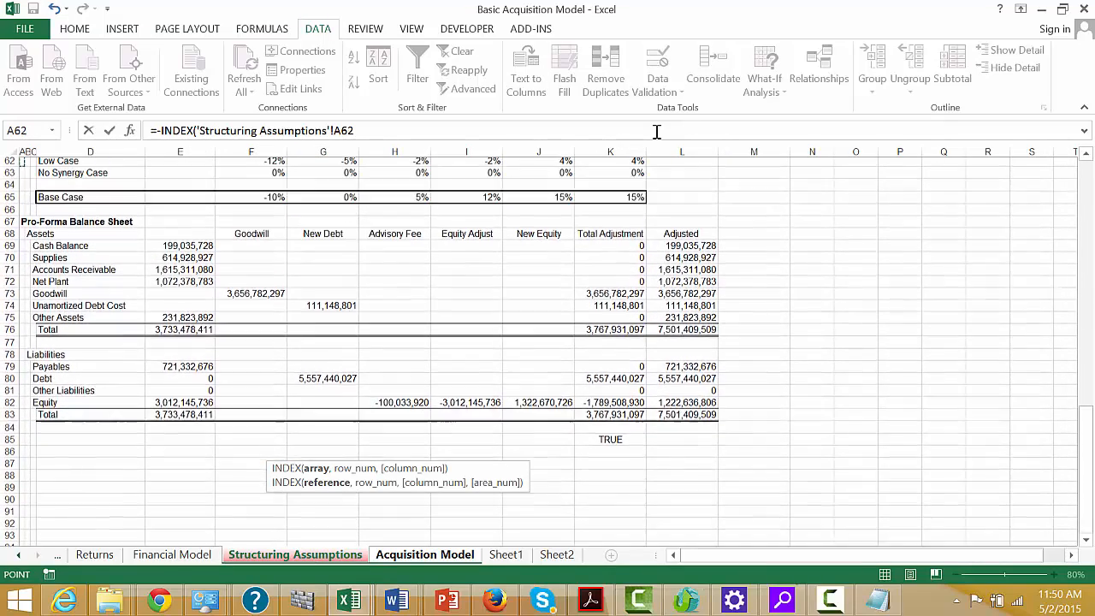
pyautogui.press('Up')
pyautogui.press('Up')
pyautogui.press('Up')
pyautogui.press('Up')
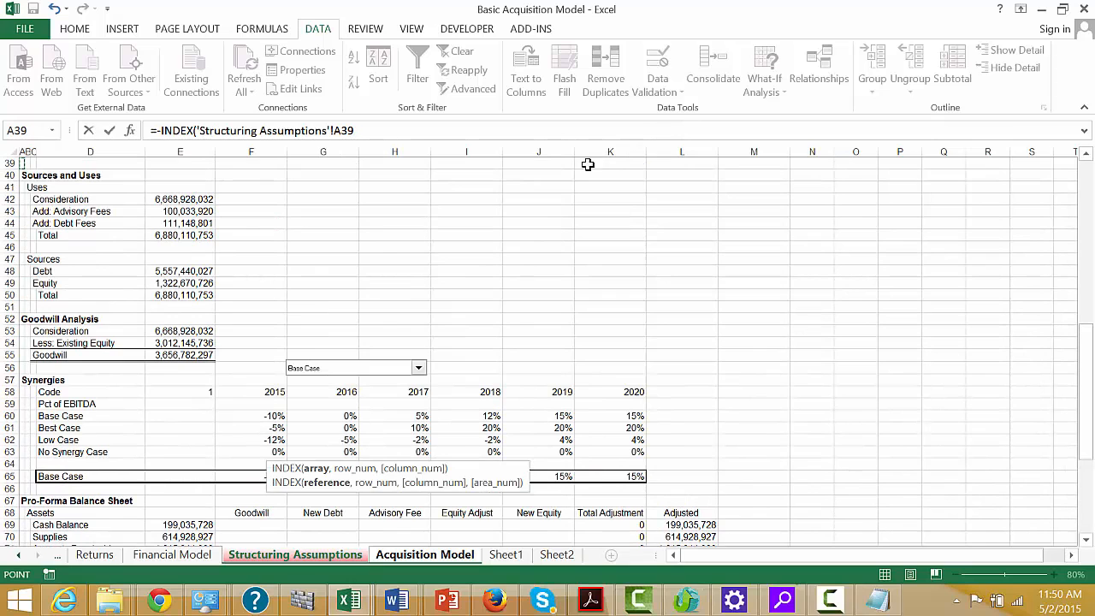
pyautogui.click(7, 283)
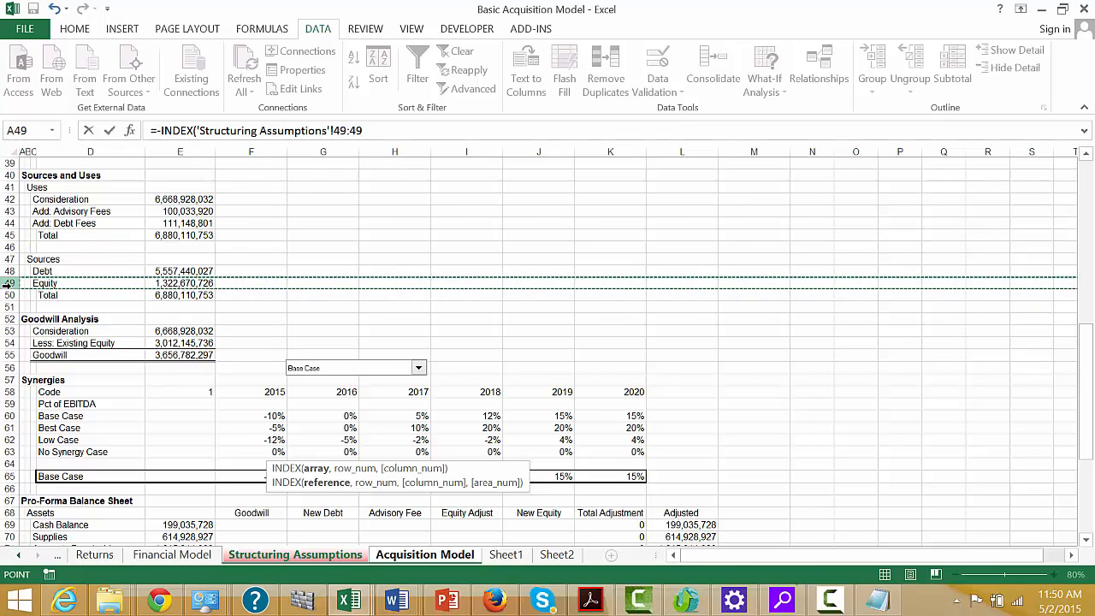
pyautogui.press('Escape')
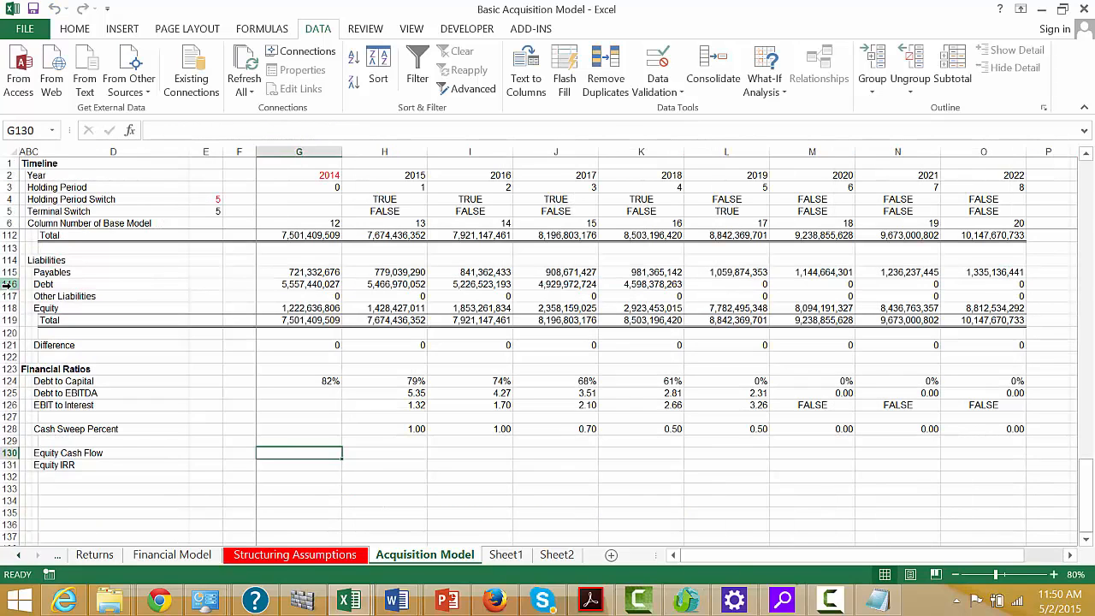
# - Set the 2014 Equity Cash Flow in G130 to the negative of the Equity source in Structuring Assumptions E49
pyautogui.write('=-')
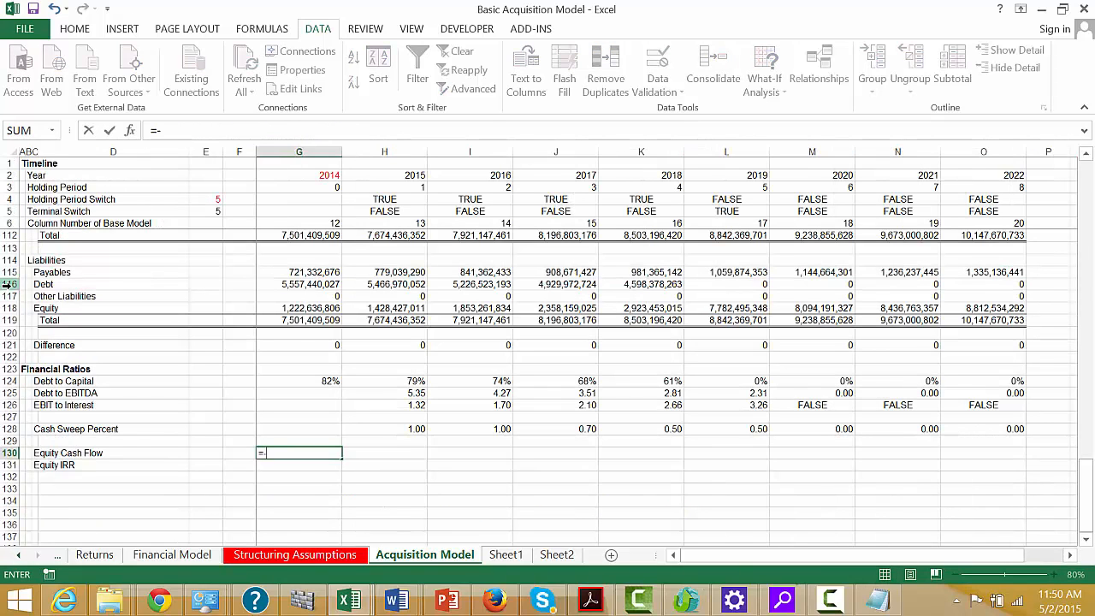
pyautogui.hotkey('ctrl', 'pageup')
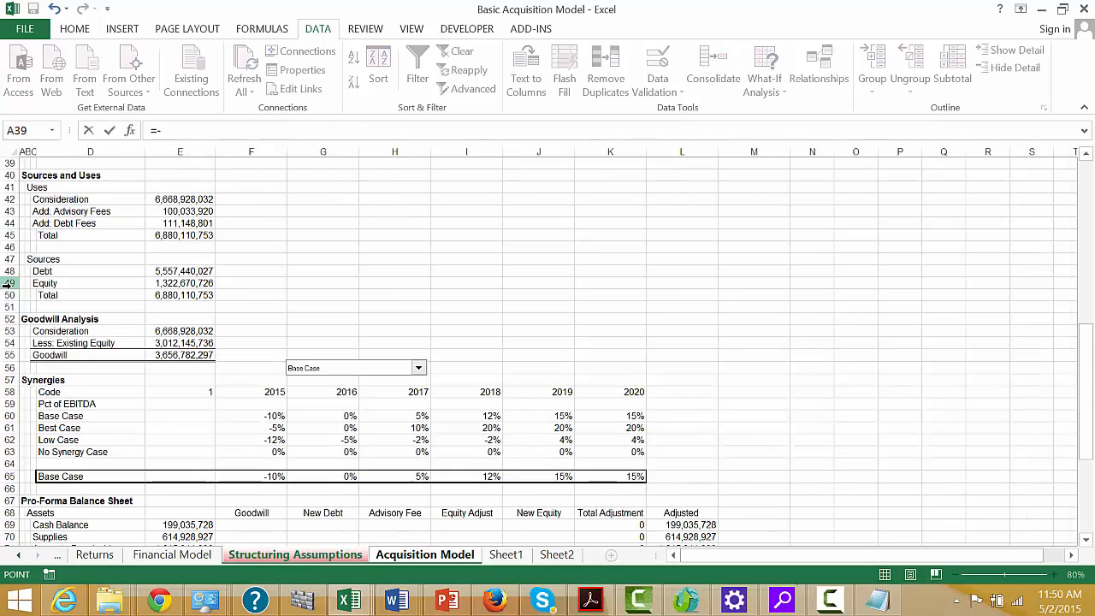
pyautogui.click(161, 267)
pyautogui.press('Down')
pyautogui.press('Return')
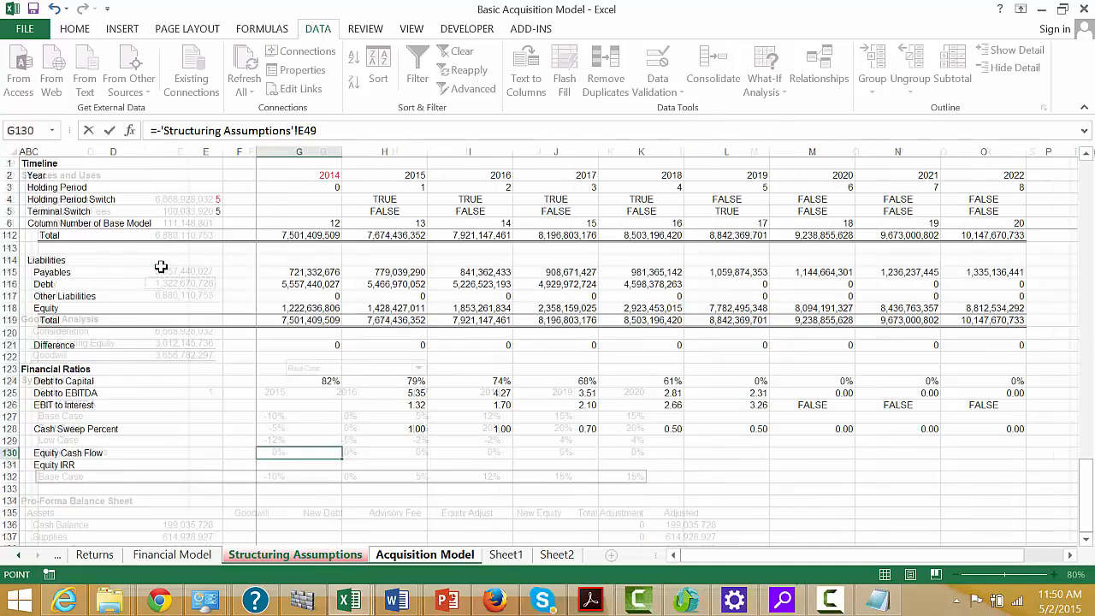
# - Enter the 2015 Equity Cash Flow in H130 as Net Cash Flow to Equity times the Holding Period Switch, =H94*H4
pyautogui.press('Right')
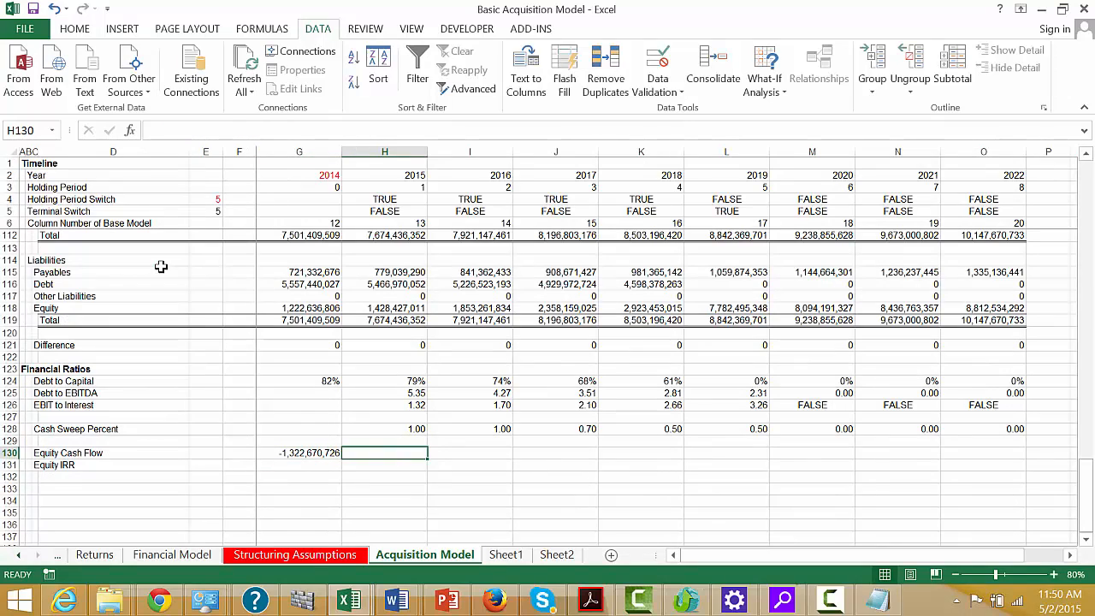
pyautogui.write('=')
pyautogui.press('Up')
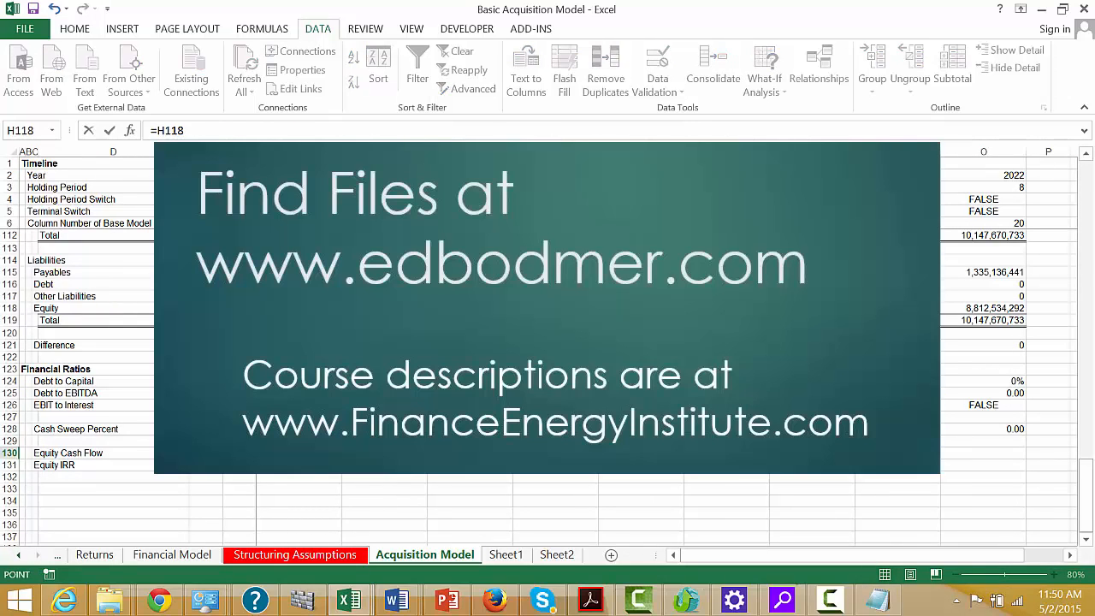
pyautogui.press('Up')
pyautogui.press('Up')
pyautogui.press('Up')
pyautogui.press('Up')
pyautogui.press('Up')
pyautogui.press('Up')
pyautogui.press('Up')
pyautogui.press('Up')
pyautogui.press('Up')
pyautogui.press('Up')
pyautogui.press('Up')
pyautogui.press('Up')
pyautogui.press('Up')
pyautogui.press('Up')
pyautogui.press('Up')
pyautogui.press('Up')
pyautogui.press('Up')
pyautogui.press('Up')
pyautogui.press('Up')
pyautogui.press('Up')
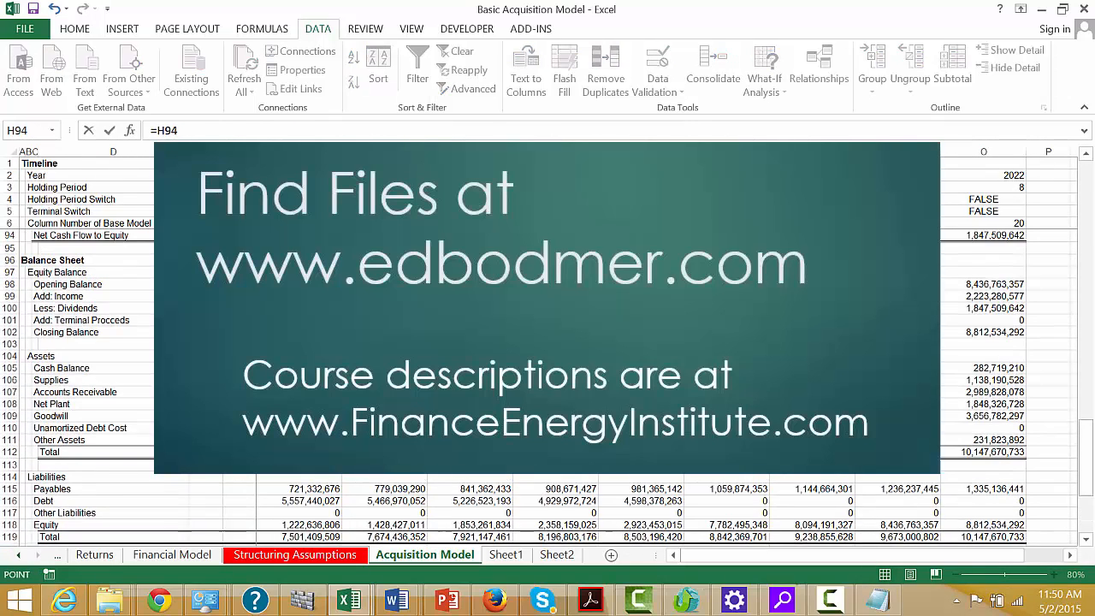
pyautogui.press('Up')
pyautogui.press('Up')
pyautogui.press('Down')
pyautogui.press('Down')
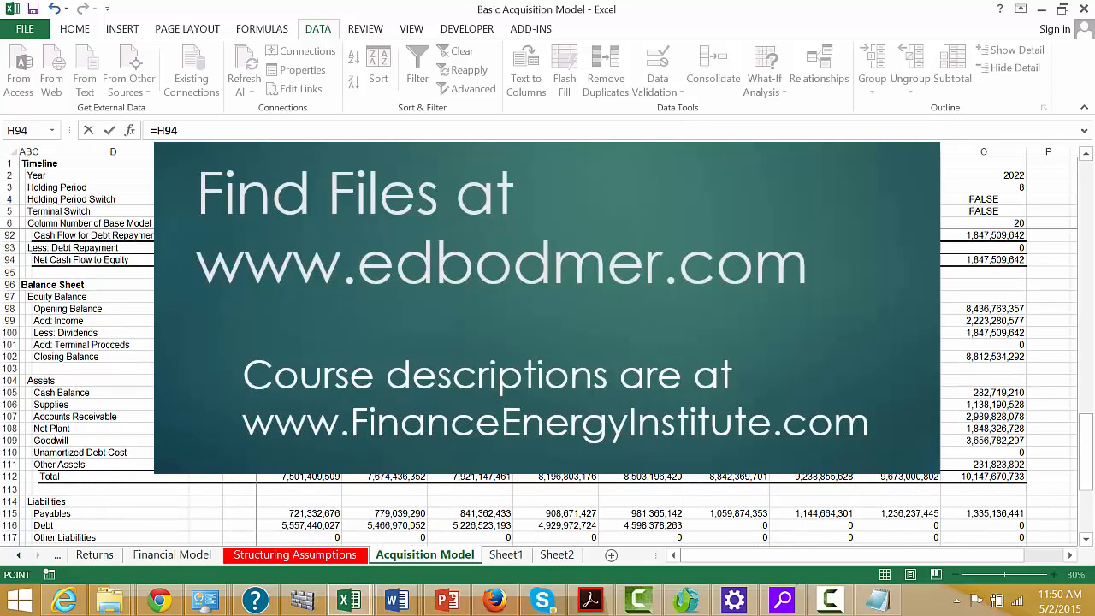
pyautogui.write('*')
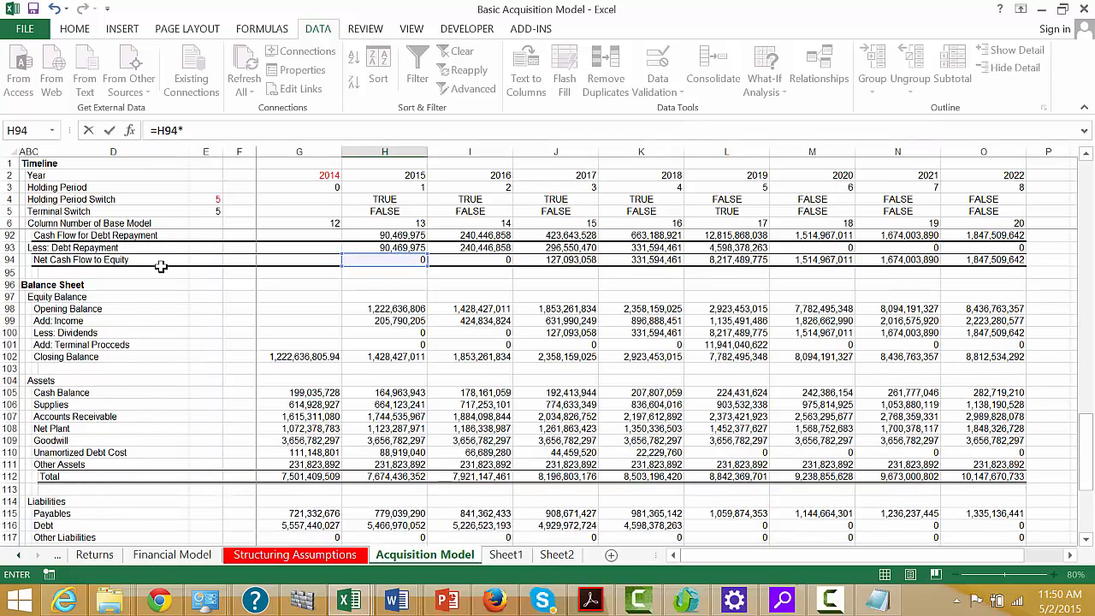
pyautogui.click(392, 199)
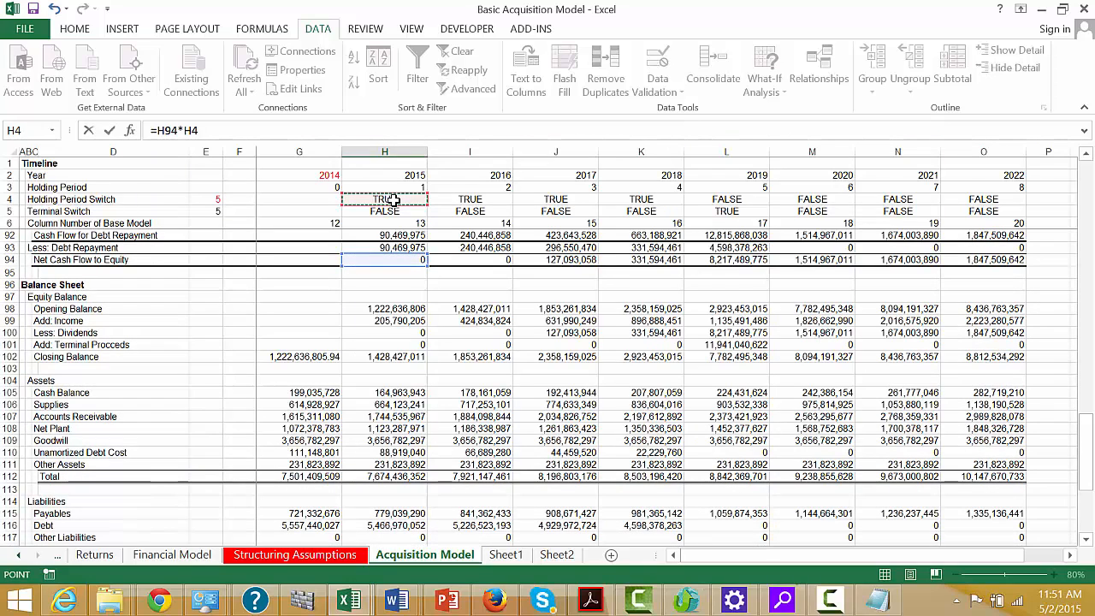
pyautogui.press('Return')
# - Copy the Equity Cash Flow formula from H130 across to O130 for all years through 2022
pyautogui.press('Up')
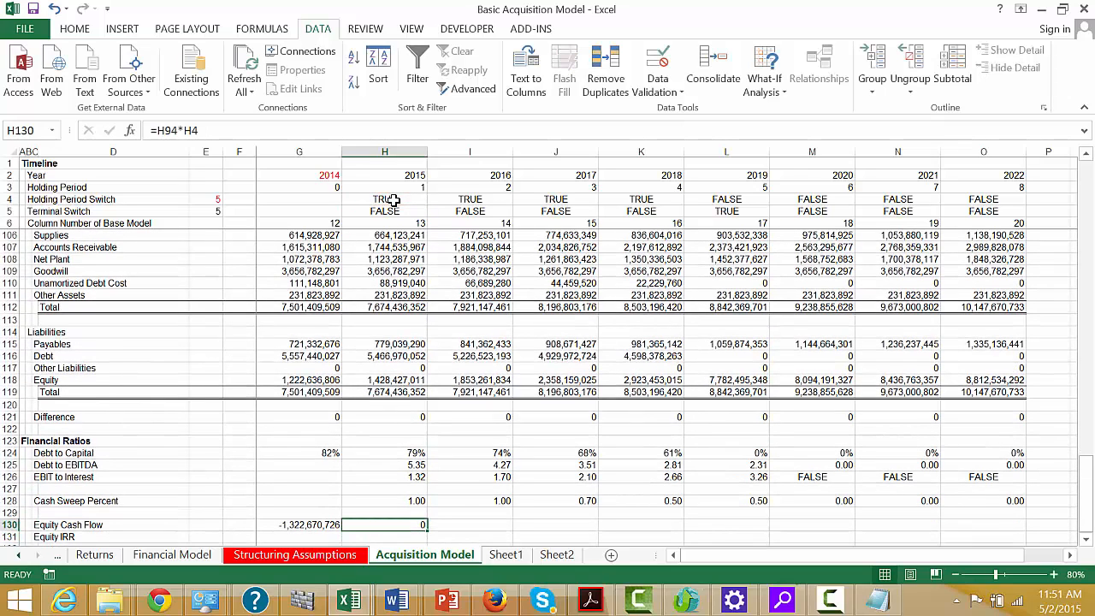
pyautogui.hotkey('shift', 'Right')
pyautogui.hotkey('shift', 'Right')
pyautogui.hotkey('shift', 'Right')
pyautogui.hotkey('shift', 'Right')
pyautogui.hotkey('shift', 'Right')
pyautogui.hotkey('shift', 'Right')
pyautogui.hotkey('shift', 'Right')
pyautogui.hotkey('ctrl', 'r')
# - Format the Equity Cash Flow row G130:O130 as numbers with thousands separators and no decimals
pyautogui.press('Left')
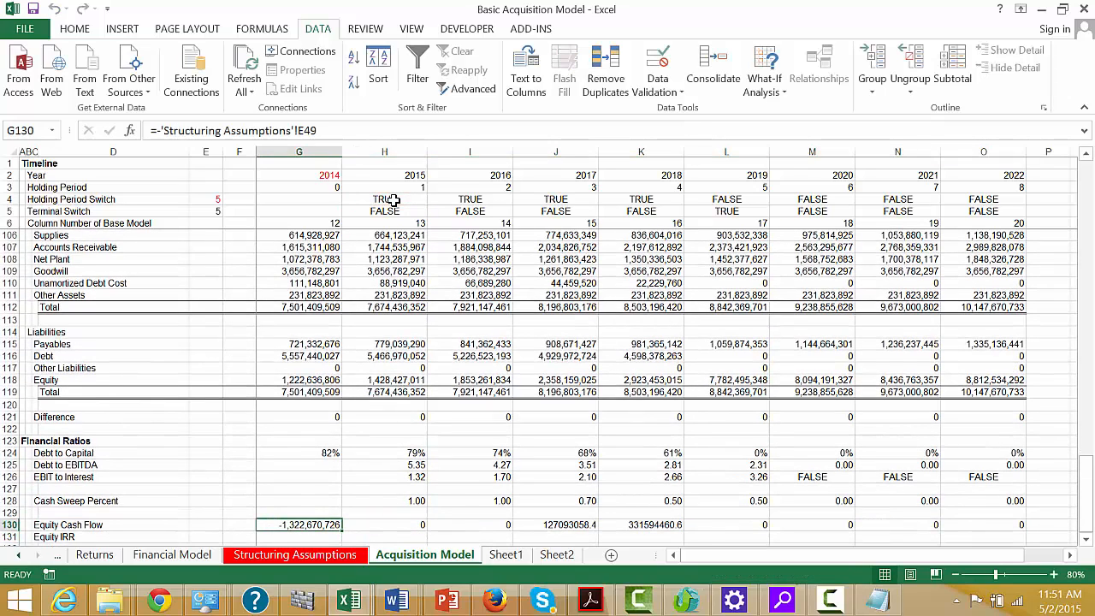
pyautogui.hotkey('ctrl', 'shift', 'Right')
pyautogui.hotkey('ctrl', 'shift', '1')
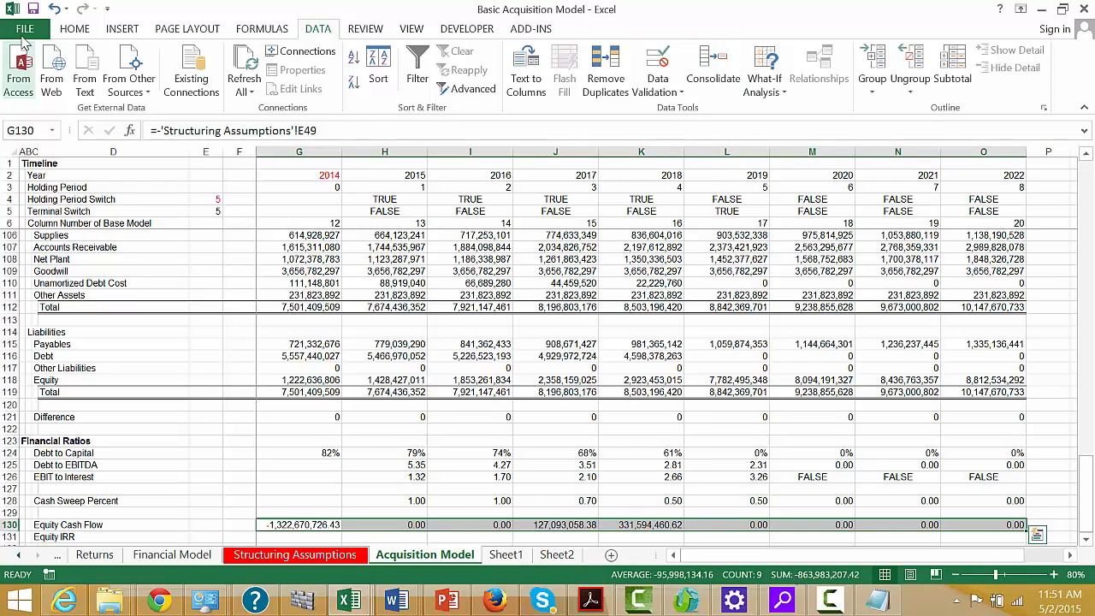
pyautogui.click(89, 28)
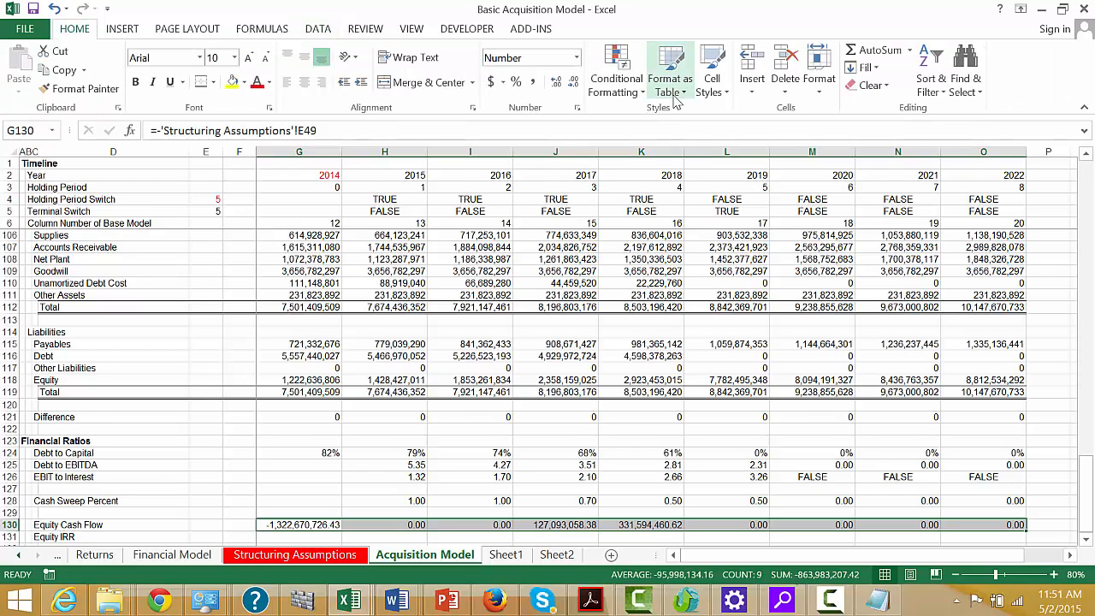
pyautogui.click(575, 82)
pyautogui.click(574, 82)
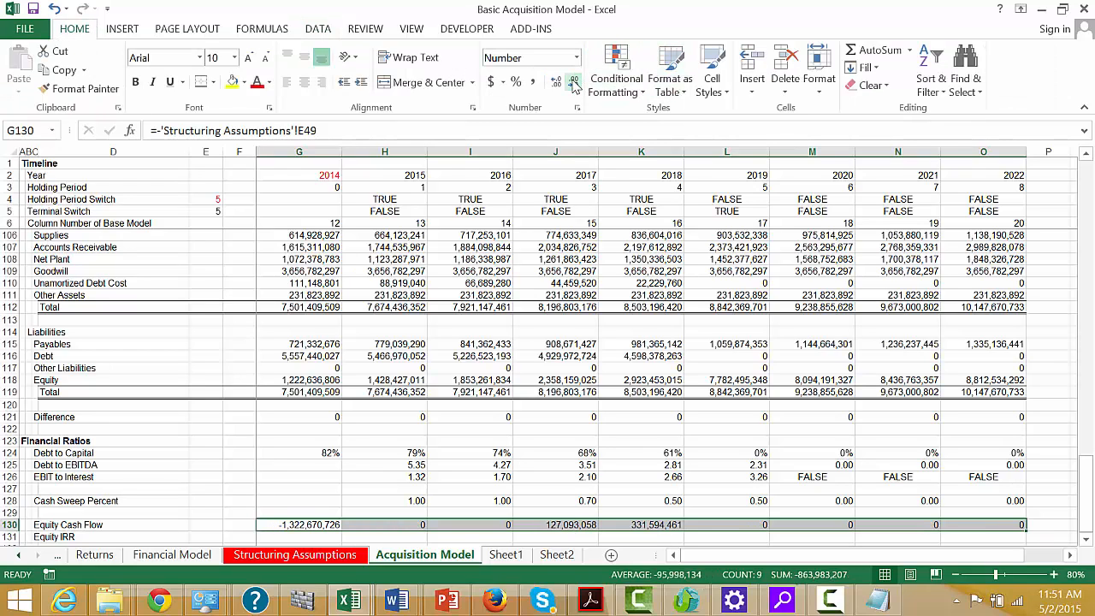
# - Check the Equity Cash Flow values and formulas in row 130 from 2014 through 2018
pyautogui.press('Left')
pyautogui.press('Right')
pyautogui.press('Right')
pyautogui.press('Right')
pyautogui.press('Right')
pyautogui.press('Right')
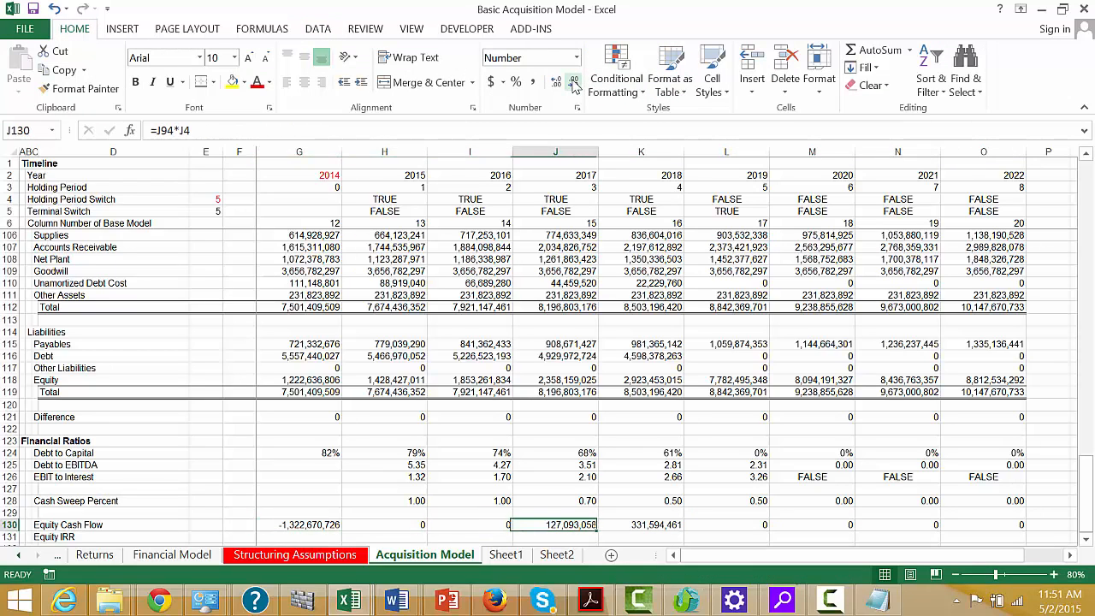
pyautogui.press('Left')
pyautogui.press('Left')
pyautogui.press('Left')
pyautogui.press('Left')
pyautogui.press('Right')
pyautogui.press('Right')
pyautogui.press('Right')
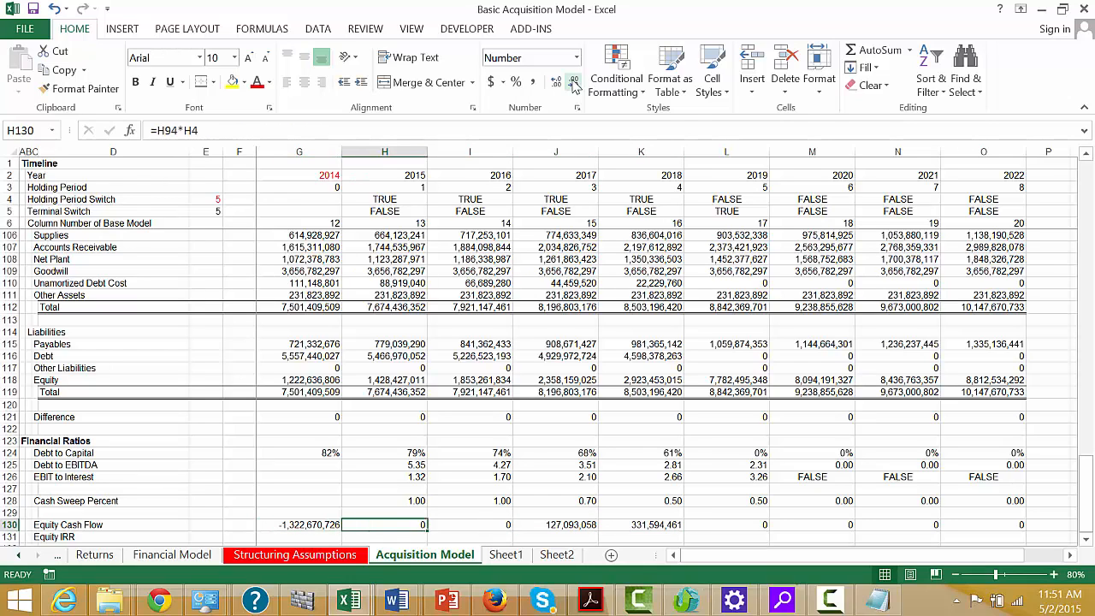
pyautogui.press('Right')
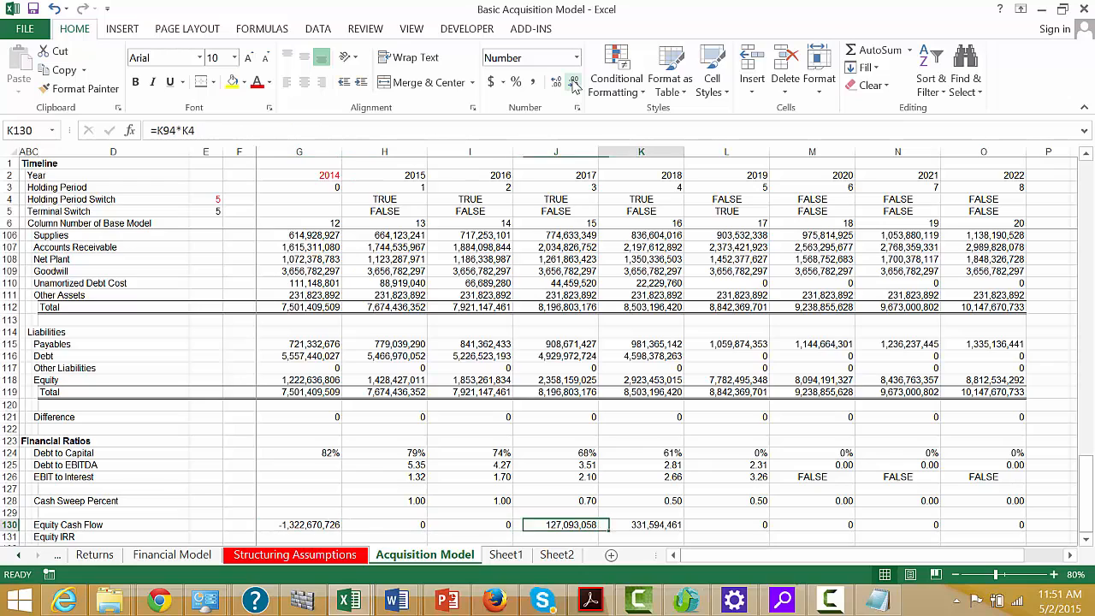
# - Review the 2018 column from the Financial Ratios and balance sheet up through the cash flow rows to EBITDA
pyautogui.press('Up')
pyautogui.press('Up')
pyautogui.press('Up')
pyautogui.press('Up')
pyautogui.press('Up')
pyautogui.press('Up')
pyautogui.press('Up')
pyautogui.press('Up')
pyautogui.press('Up')
pyautogui.press('Up')
pyautogui.press('Up')
pyautogui.press('Up')
pyautogui.press('Up')
pyautogui.press('Up')
pyautogui.press('Up')
pyautogui.press('Up')
pyautogui.press('Up')
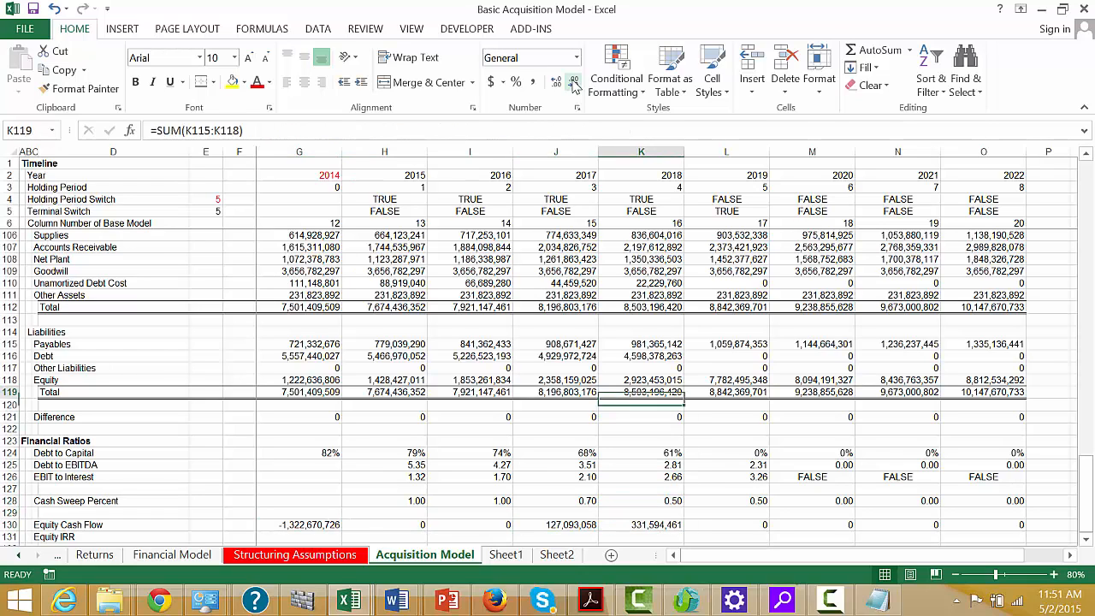
pyautogui.press('Down')
pyautogui.press('Down')
pyautogui.press('Down')
pyautogui.press('Down')
pyautogui.press('Down')
pyautogui.press('Down')
pyautogui.press('Down')
pyautogui.press('Down')
pyautogui.press('Down')
pyautogui.press('Down')
pyautogui.press('Down')
pyautogui.press('Down')
pyautogui.press('Up')
pyautogui.press('Up')
pyautogui.press('Up')
pyautogui.press('Up')
pyautogui.press('Up')
pyautogui.press('Up')
pyautogui.press('Up')
pyautogui.press('Up')
pyautogui.press('Up')
pyautogui.press('Up')
pyautogui.press('Up')
pyautogui.press('Up')
pyautogui.press('Up')
pyautogui.press('Up')
pyautogui.press('Up')
pyautogui.press('Up')
pyautogui.press('Up')
pyautogui.press('Up')
pyautogui.press('Up')
pyautogui.press('Up')
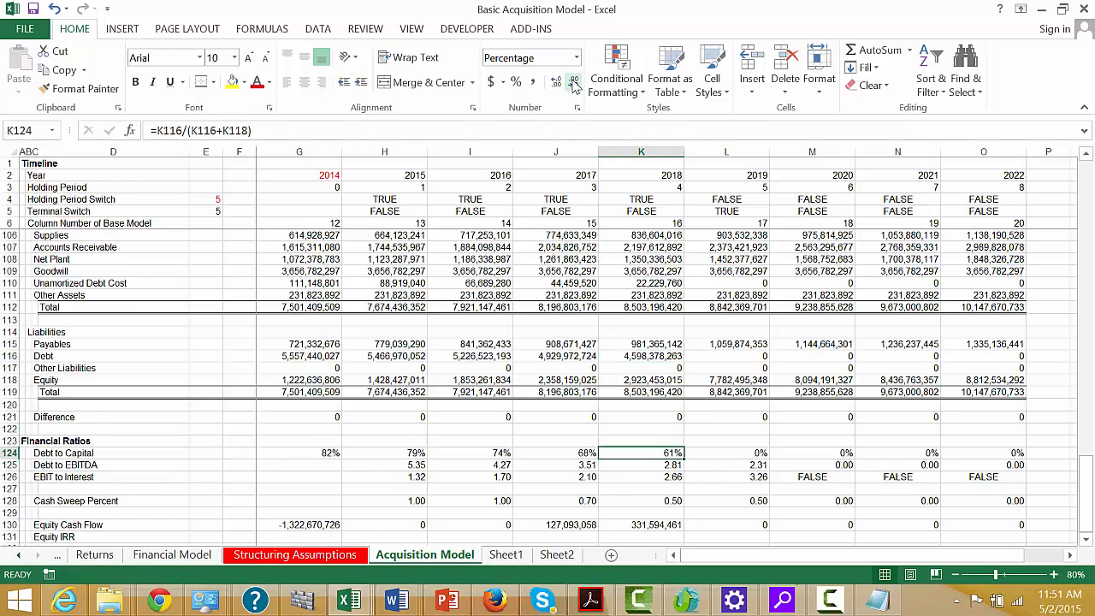
pyautogui.press('Up')
pyautogui.press('Up')
pyautogui.press('Up')
pyautogui.press('Up')
pyautogui.press('Up')
pyautogui.press('Up')
pyautogui.press('Up')
pyautogui.press('Up')
pyautogui.press('Up')
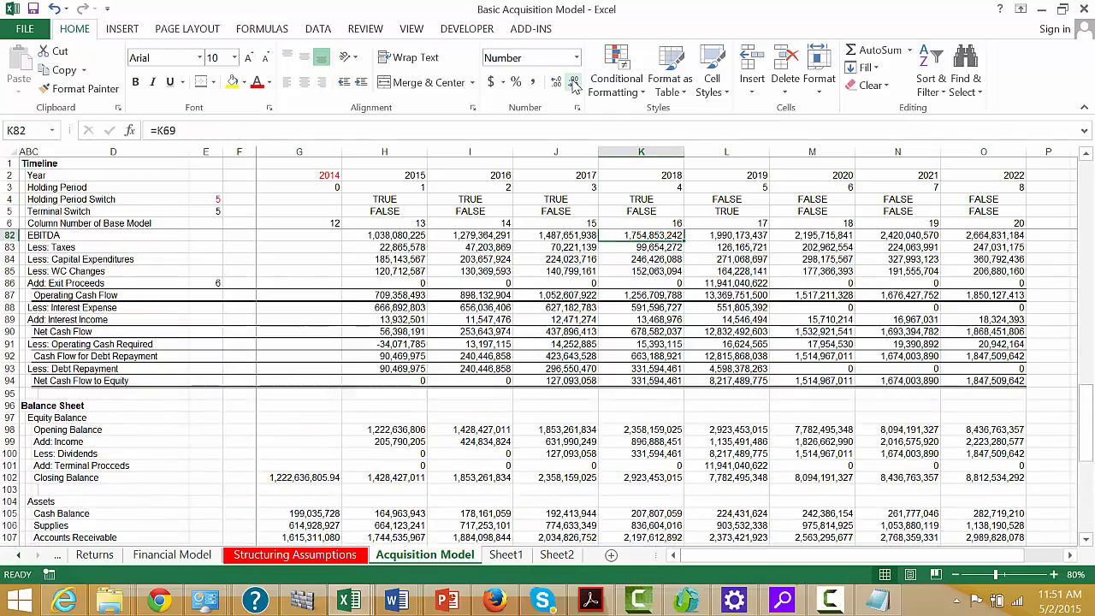
# - Review the 2018 column from EBITDA down through the cash flow, balance sheet and Financial Ratios to the Equity Cash Flow
pyautogui.press('Down')
pyautogui.press('Down')
pyautogui.press('Down')
pyautogui.press('Down')
pyautogui.press('Down')
pyautogui.press('Down')
pyautogui.press('Down')
pyautogui.press('Down')
pyautogui.press('Down')
pyautogui.press('Down')
pyautogui.press('Down')
pyautogui.press('Down')
pyautogui.press('Down')
pyautogui.press('Down')
pyautogui.press('Down')
pyautogui.press('Down')
pyautogui.press('Down')
pyautogui.press('Down')
pyautogui.press('Down')
pyautogui.press('Down')
pyautogui.press('Down')
pyautogui.press('Down')
pyautogui.press('Down')
pyautogui.press('Down')
pyautogui.press('Down')
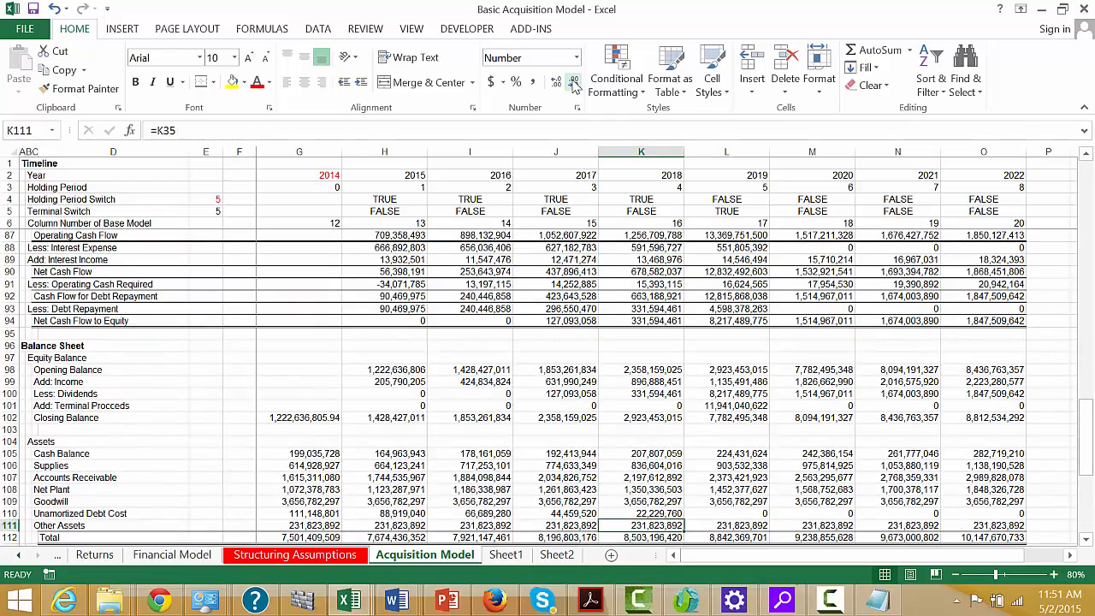
pyautogui.press('Down')
pyautogui.press('Down')
pyautogui.press('Down')
pyautogui.press('Down')
pyautogui.press('Down')
pyautogui.press('Down')
pyautogui.press('Down')
pyautogui.press('Down')
pyautogui.press('Down')
pyautogui.press('Down')
pyautogui.press('Down')
pyautogui.press('Down')
pyautogui.press('Down')
pyautogui.press('Down')
pyautogui.press('Down')
pyautogui.press('Down')
pyautogui.press('Down')
pyautogui.press('Down')
pyautogui.press('Down')
pyautogui.press('Down')
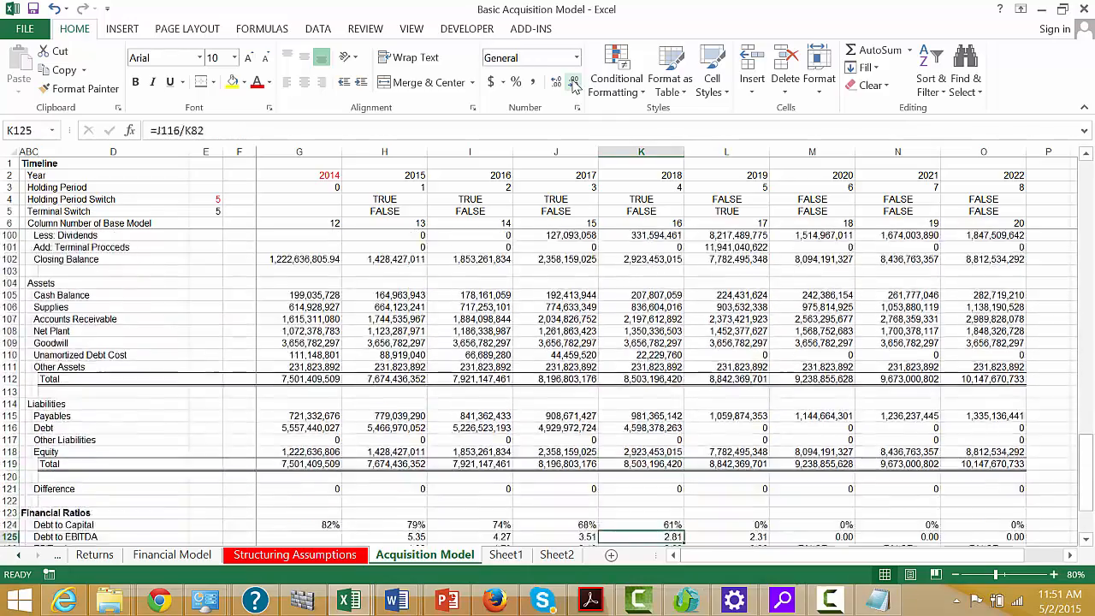
pyautogui.press('Down')
pyautogui.press('Down')
pyautogui.press('Down')
pyautogui.press('Down')
pyautogui.press('Up')
pyautogui.press('Up')
pyautogui.press('Up')
pyautogui.press('Up')
pyautogui.press('Up')
pyautogui.press('Up')
pyautogui.press('Up')
pyautogui.press('Up')
pyautogui.press('Up')
pyautogui.press('Up')
pyautogui.press('Up')
pyautogui.press('Up')
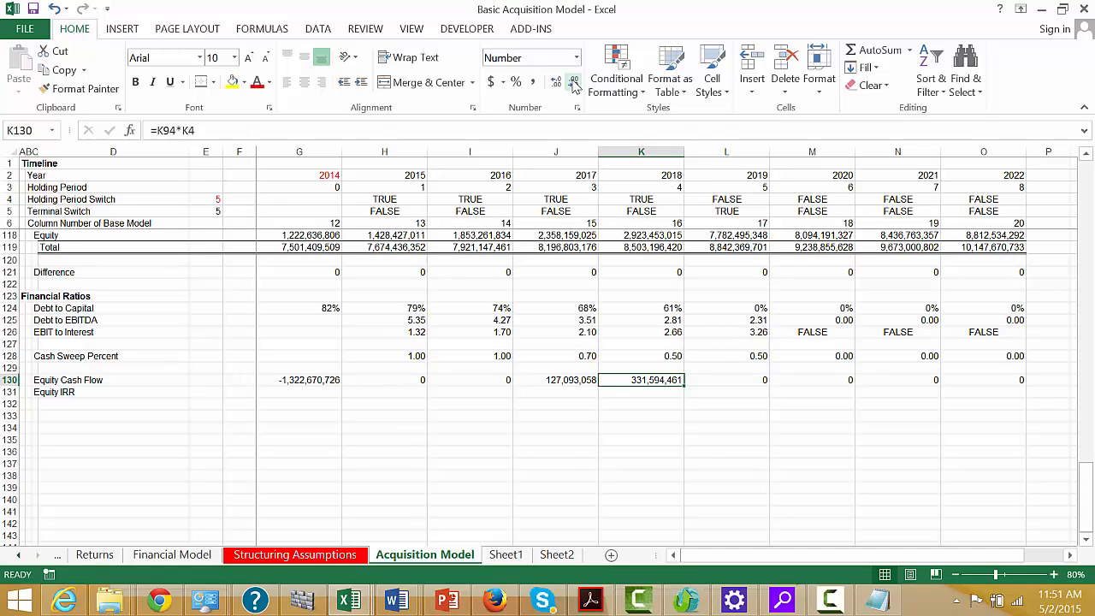
# - Calculate the Equity IRR in G131 from the whole Equity Cash Flow row with the formula =IRR(130:130)
pyautogui.press('Left')
pyautogui.press('Left')
pyautogui.press('Left')
pyautogui.press('Left')
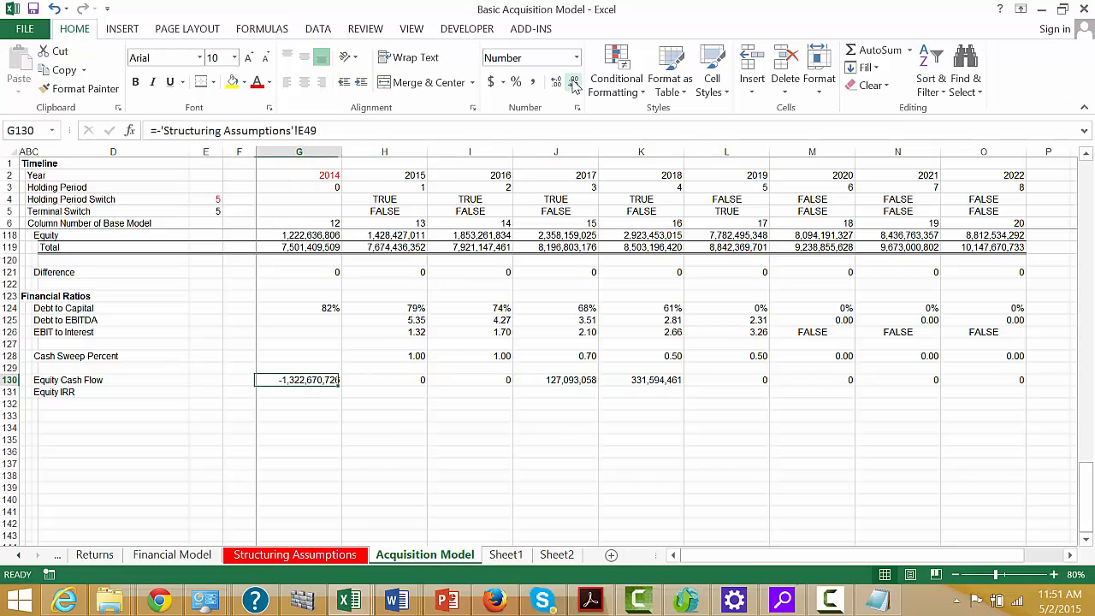
pyautogui.press('Down')
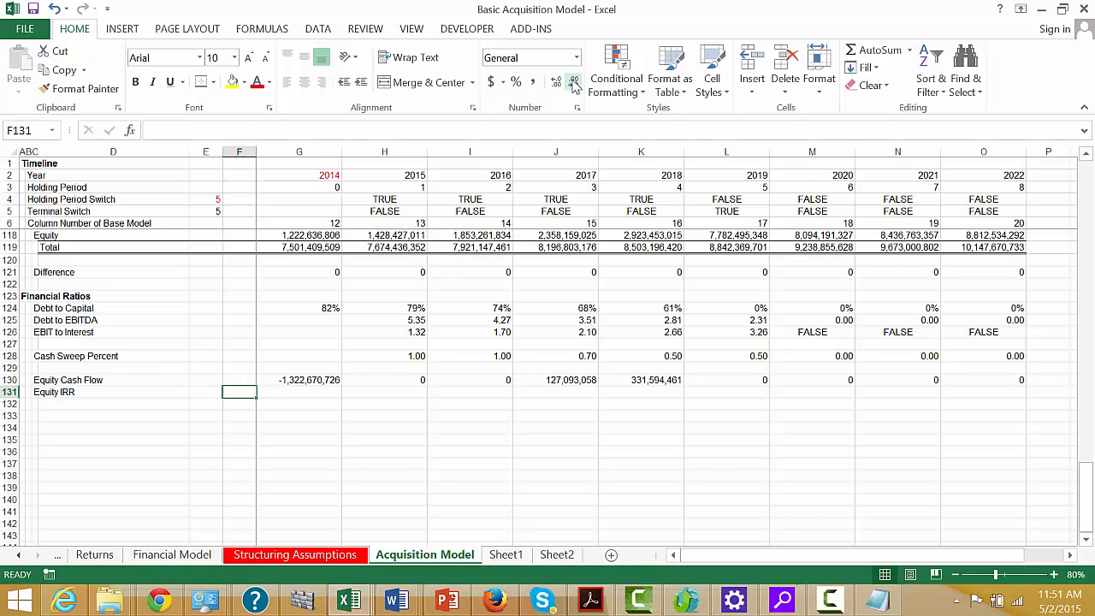
pyautogui.write('-')
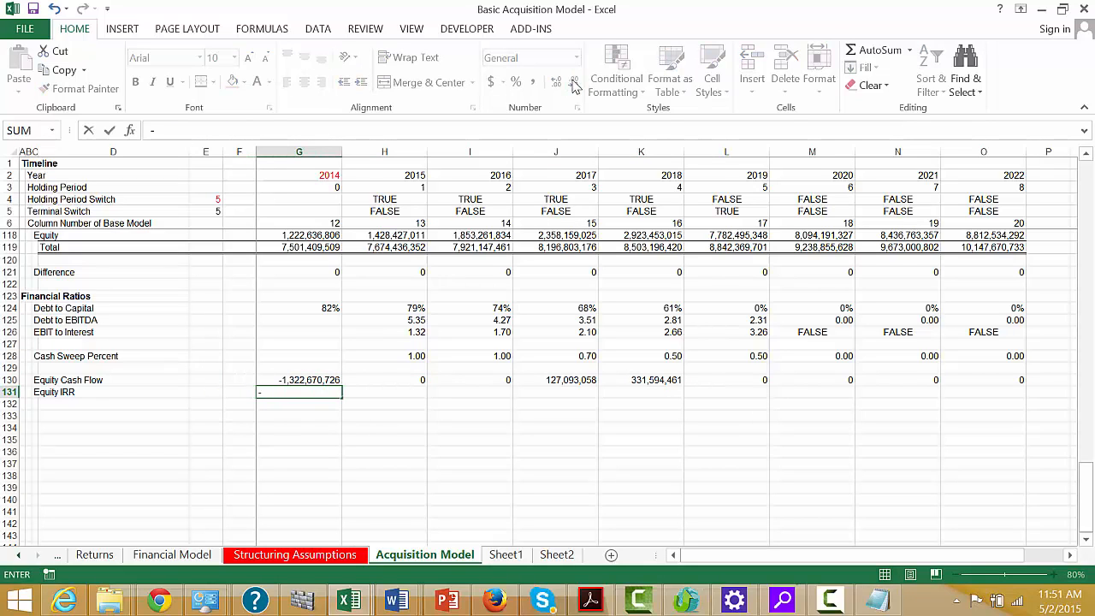
pyautogui.press('Escape')
pyautogui.write('=irr(')
pyautogui.press('Up')
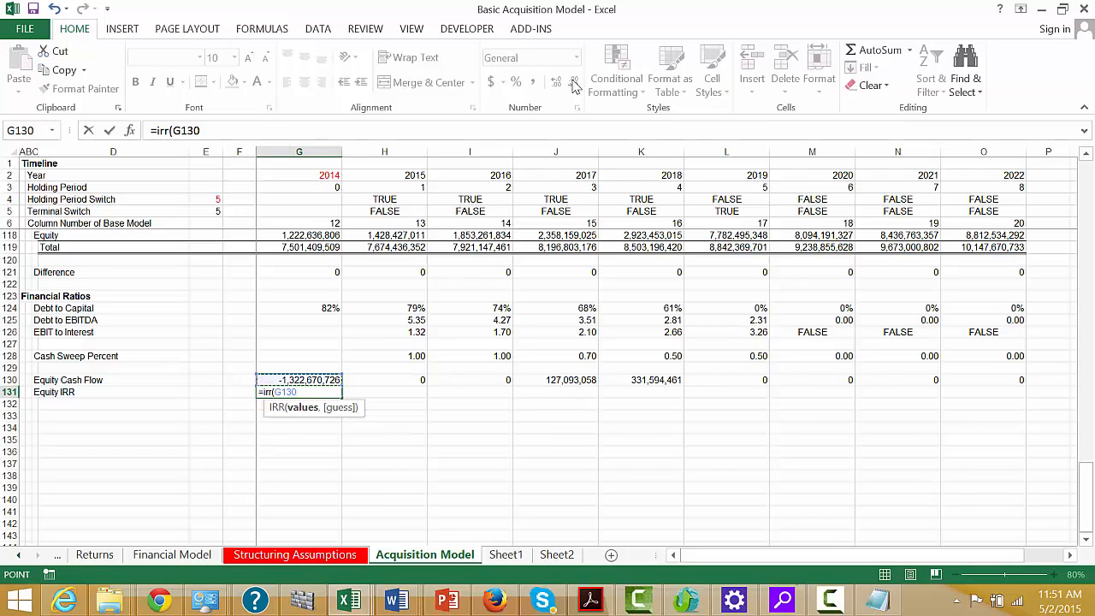
pyautogui.hotkey('shift', 'space')
pyautogui.hotkey('ctrl', 'Return')
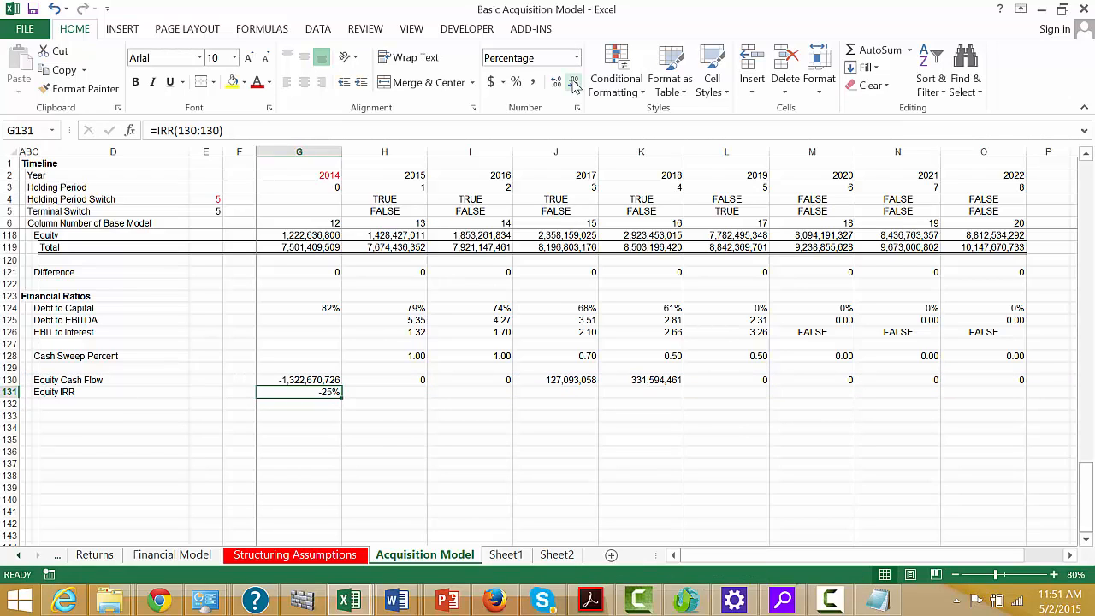
pyautogui.click(829, 601)
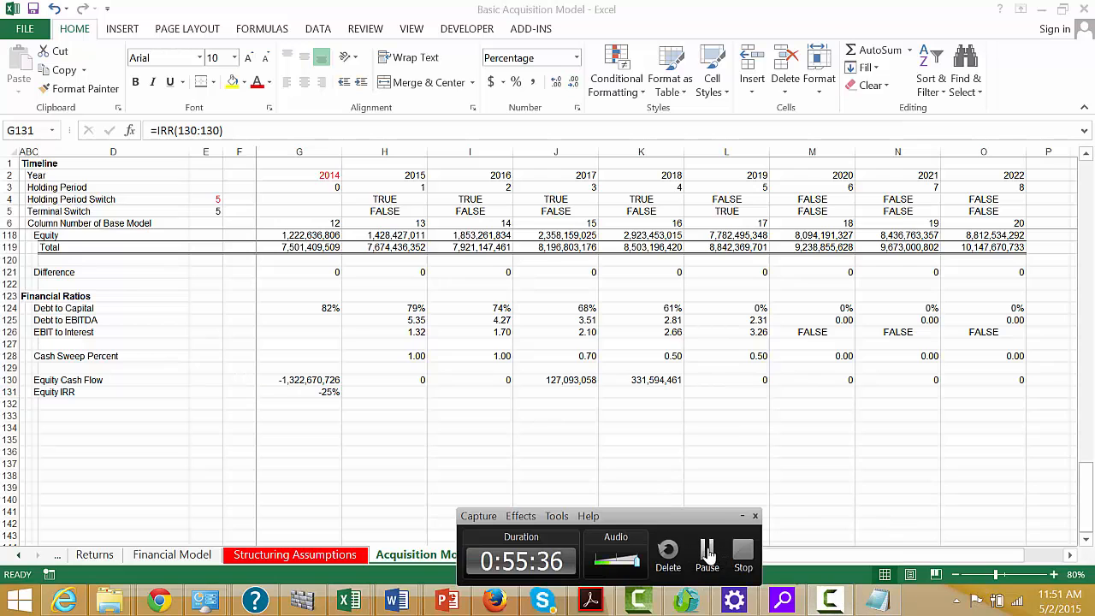
pyautogui.click(708, 555)
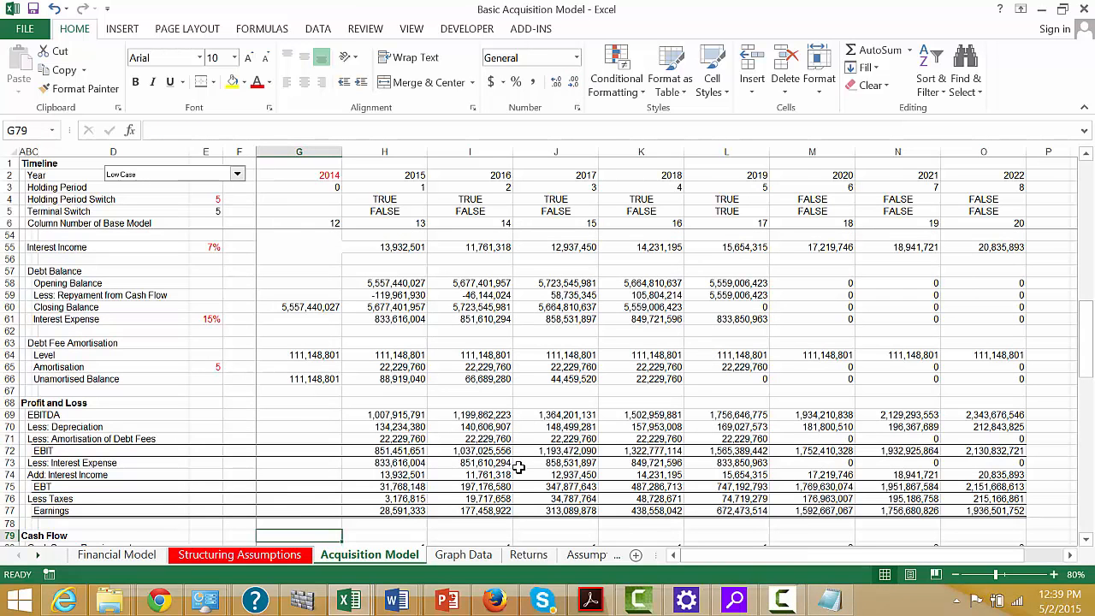
# - Color the Holding Period Switch and Terminal Switch values in H4:O5, with TRUE in blue and FALSE in red
pyautogui.click(397, 199)
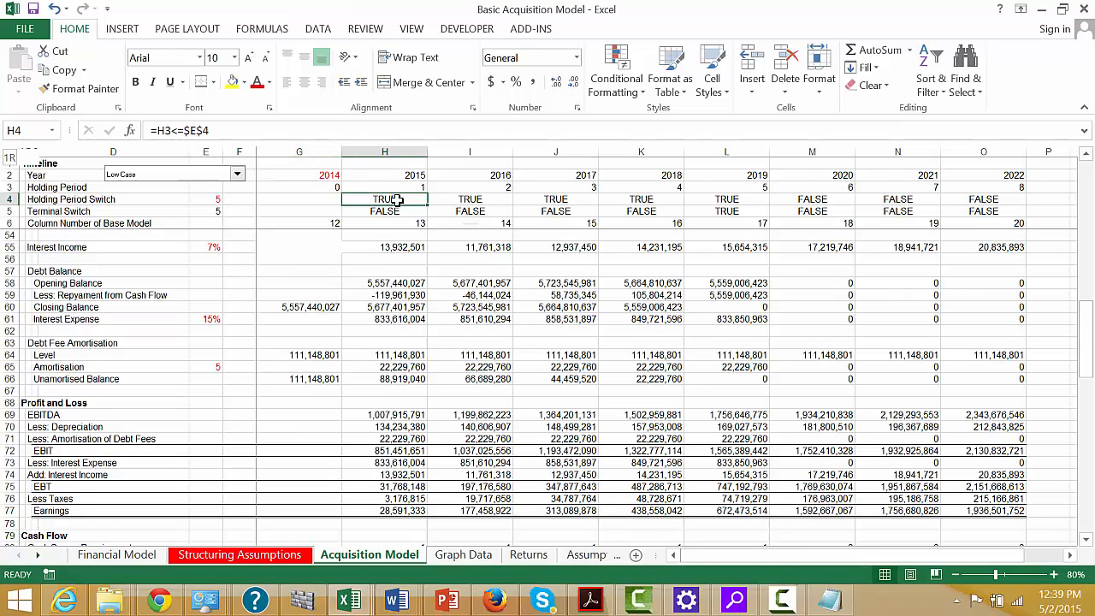
pyautogui.hotkey('shift', 'Down')
pyautogui.hotkey('shift', 'Down')
pyautogui.hotkey('shift', 'Up')
pyautogui.hotkey('ctrl', 'shift', 'Right')
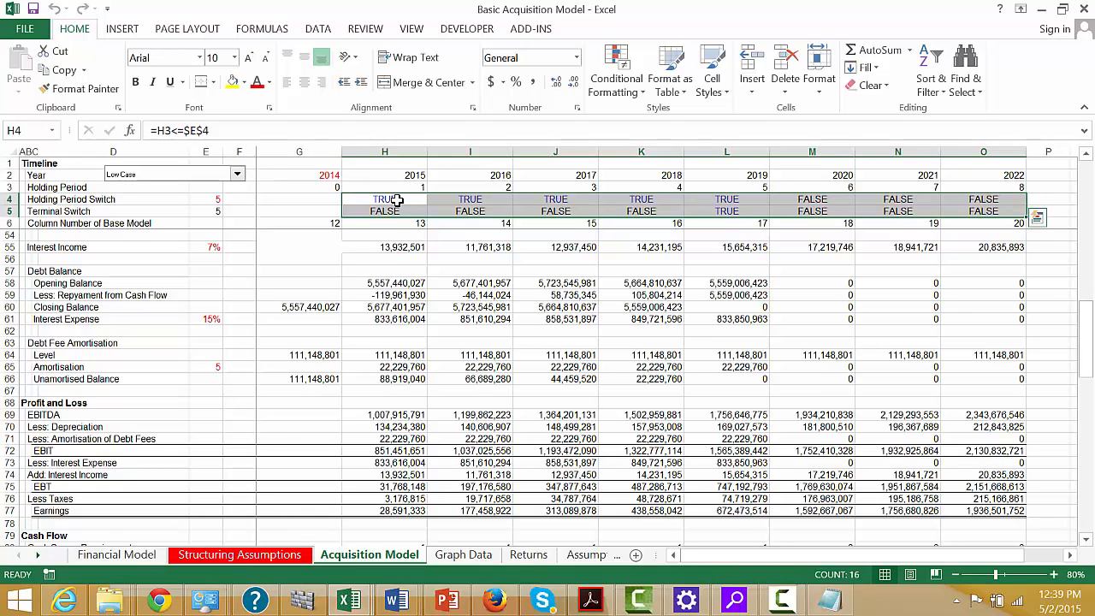
pyautogui.hotkey('ctrl', 'f')
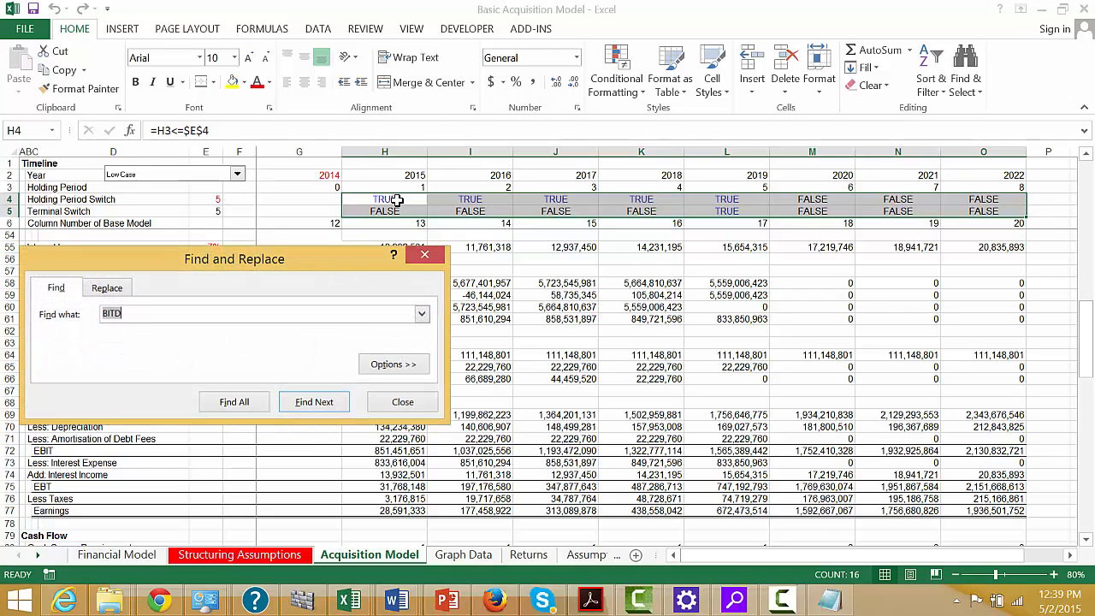
pyautogui.press('Escape')
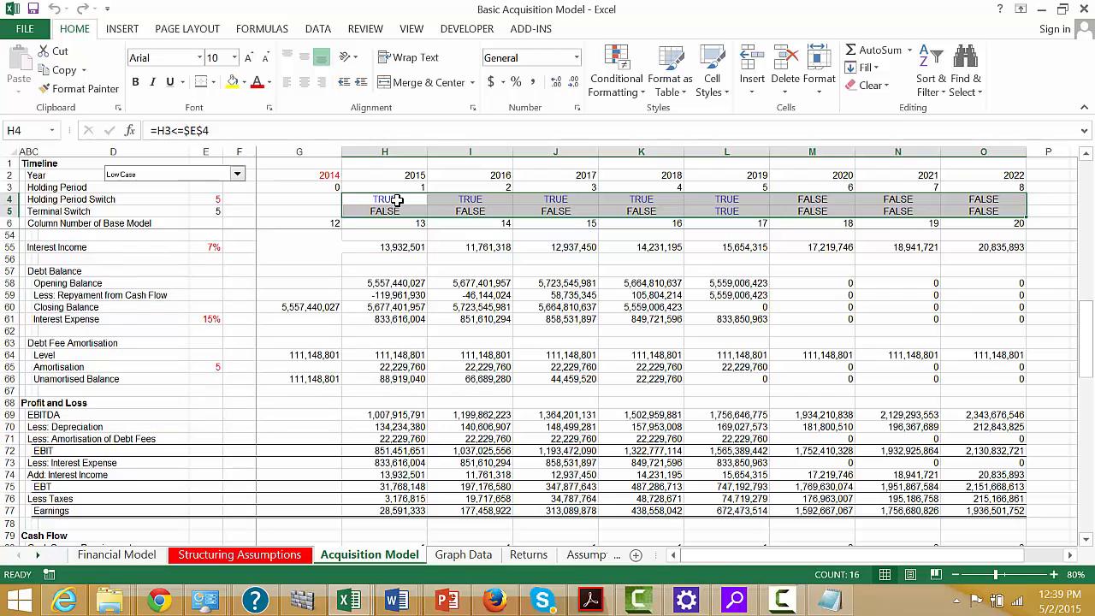
# - Review the Acquisition Model sheet from the Pro-Forma Balance Sheet down to the Financial Ratios and Equity IRR, and return to the start
pyautogui.press('Down')
pyautogui.press('Down')
pyautogui.press('Down')
pyautogui.press('Down')
pyautogui.press('Down')
pyautogui.press('Down')
pyautogui.press('Down')
pyautogui.press('Down')
pyautogui.press('Down')
pyautogui.press('Down')
pyautogui.press('Down')
pyautogui.press('Down')
pyautogui.press('Down')
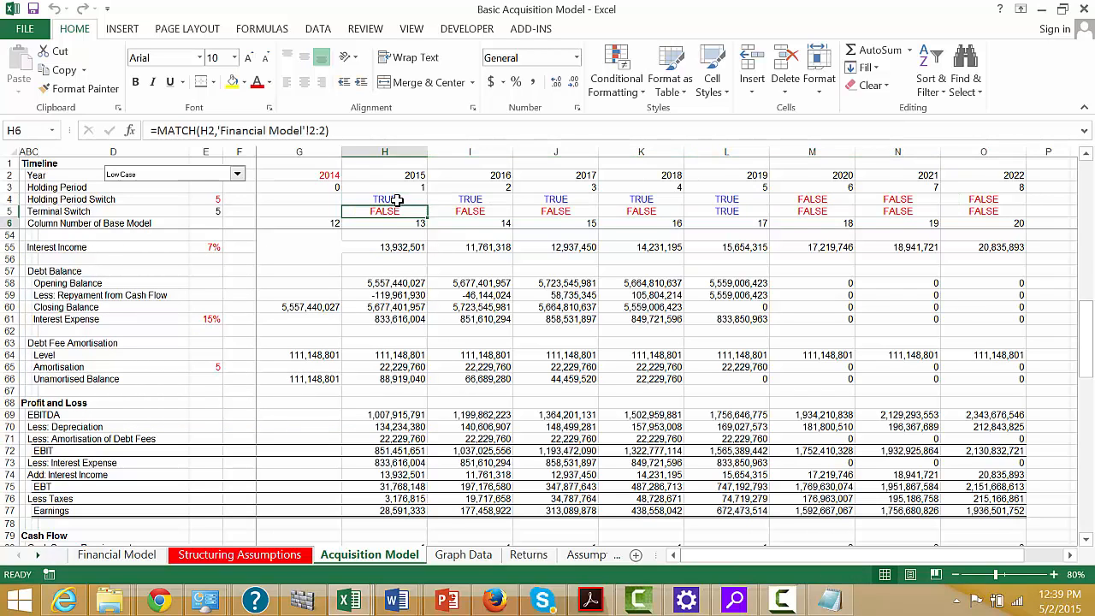
pyautogui.press('Down')
pyautogui.press('Left')
pyautogui.press('Left')
pyautogui.press('Down')
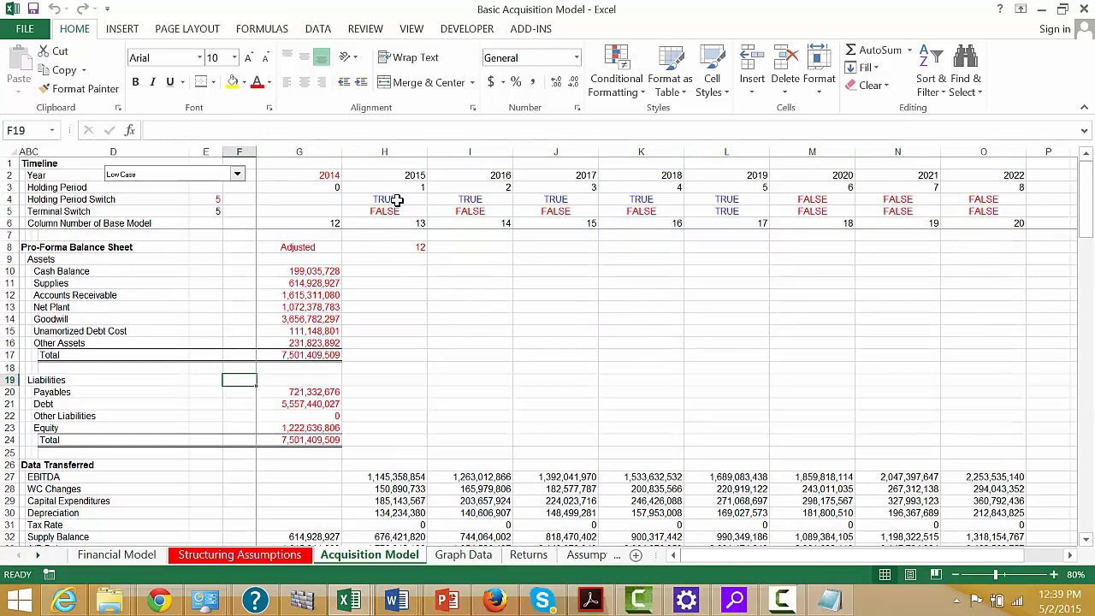
pyautogui.press('Down')
pyautogui.press('Down')
pyautogui.press('Down')
pyautogui.press('Down')
pyautogui.press('Down')
pyautogui.press('Down')
pyautogui.press('Down')
pyautogui.press('Down')
pyautogui.press('Down')
pyautogui.press('Down')
pyautogui.press('Down')
pyautogui.press('Down')
pyautogui.press('Down')
pyautogui.press('Down')
pyautogui.press('Down')
pyautogui.press('Down')
pyautogui.press('Down')
pyautogui.press('Down')
pyautogui.press('Down')
pyautogui.press('Down')
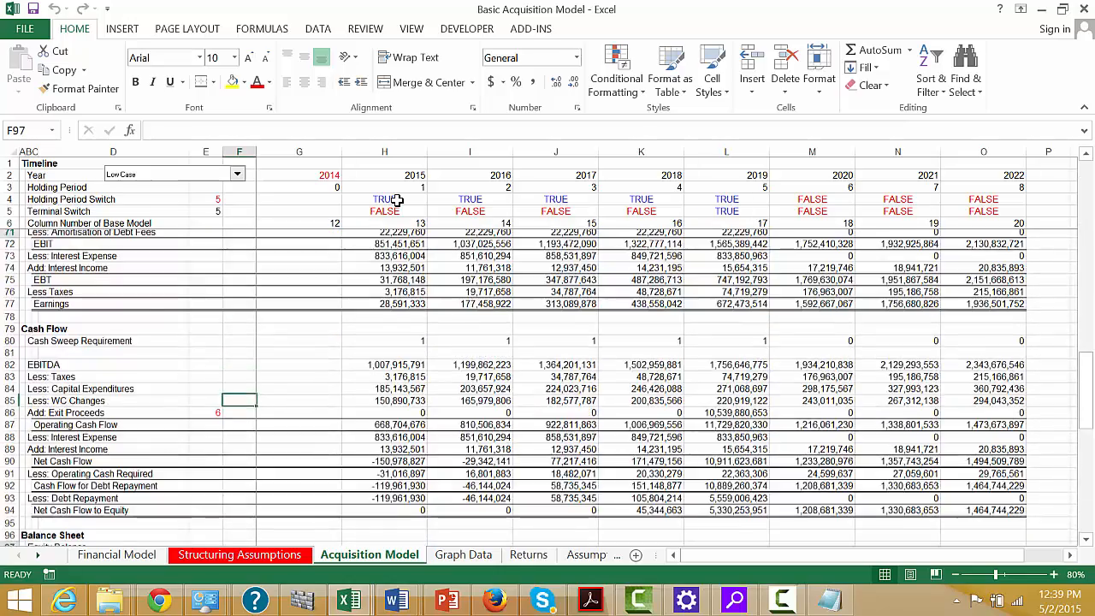
pyautogui.press('Down')
pyautogui.press('Down')
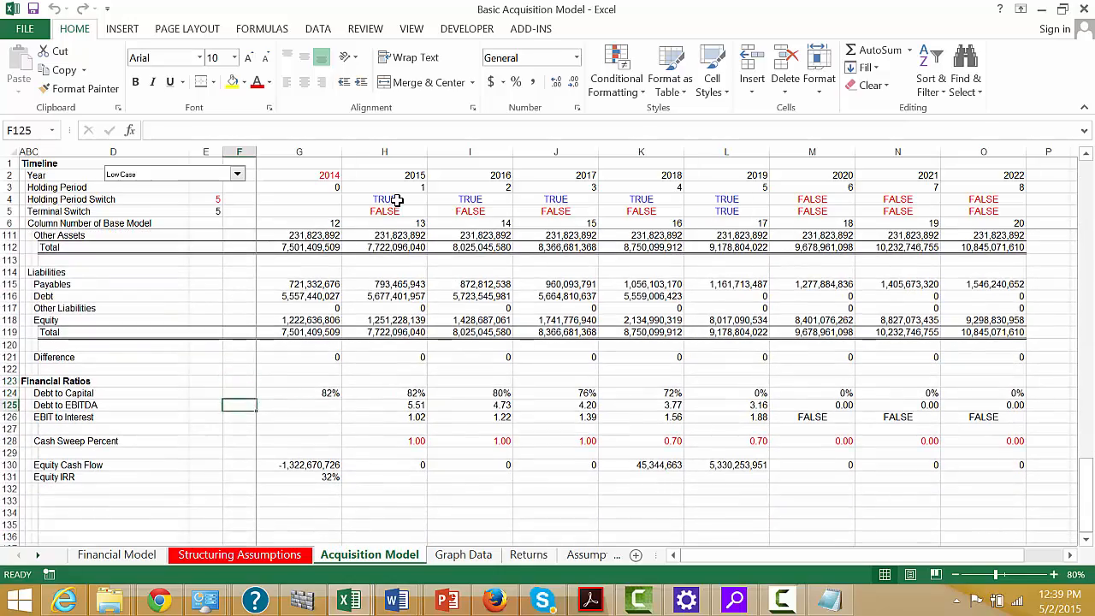
pyautogui.press('Down')
pyautogui.press('Left')
pyautogui.press('Left')
pyautogui.press('Left')
pyautogui.press('Left')
pyautogui.press('Left')
pyautogui.press('pageup')
pyautogui.press('pageup')
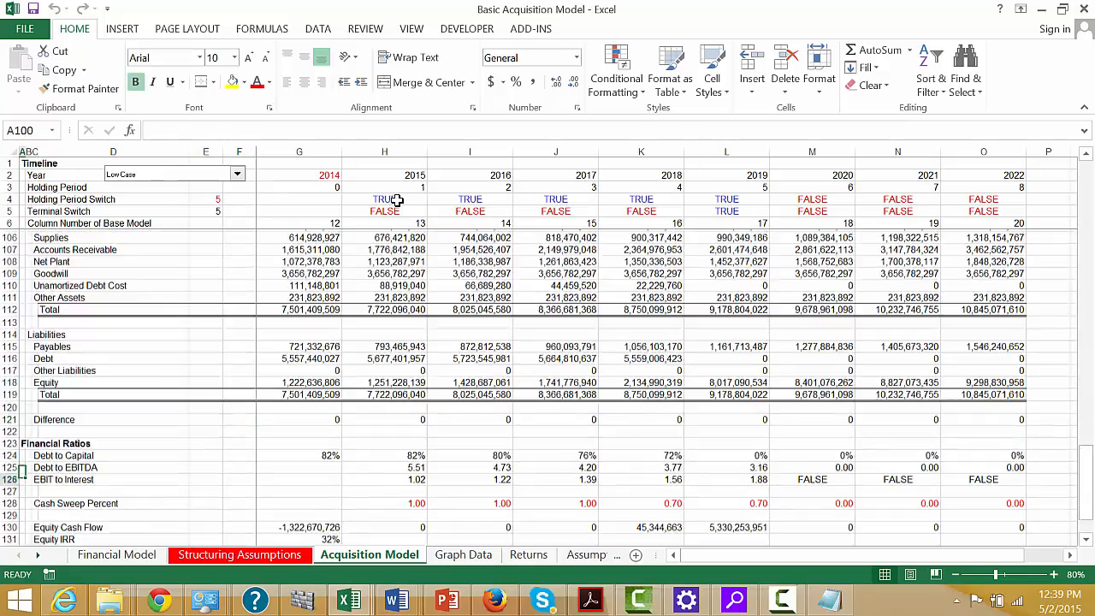
pyautogui.press('pageup')
pyautogui.press('pageup')
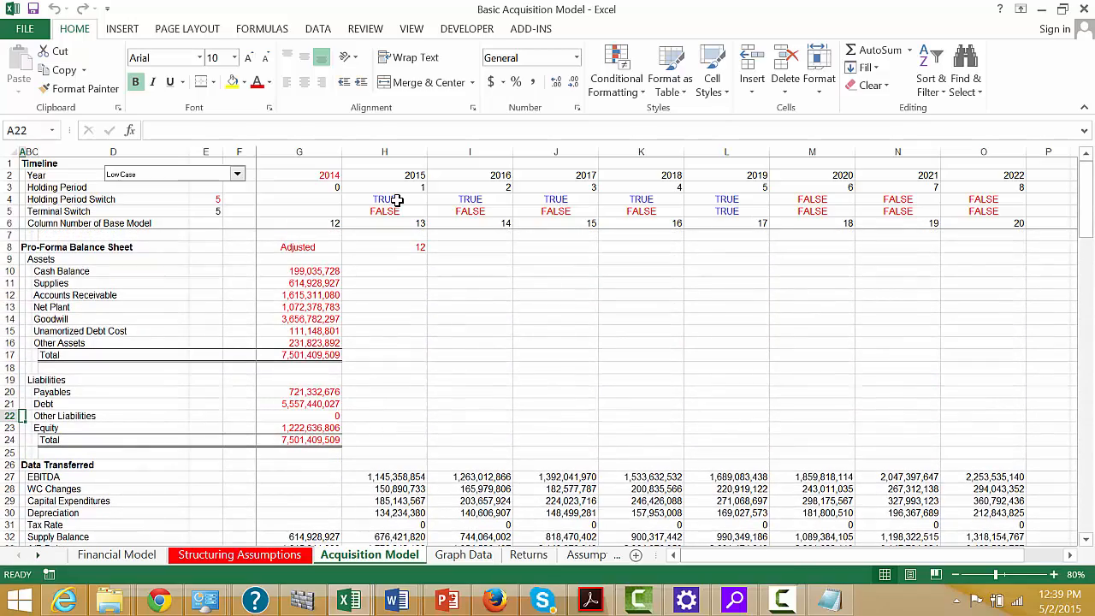
# - Save the workbook under the new name Acquistion Model Framework in the Downloads folder as an Excel Workbook
pyautogui.press('XF86AudioRaiseVolume')
pyautogui.press('F12')
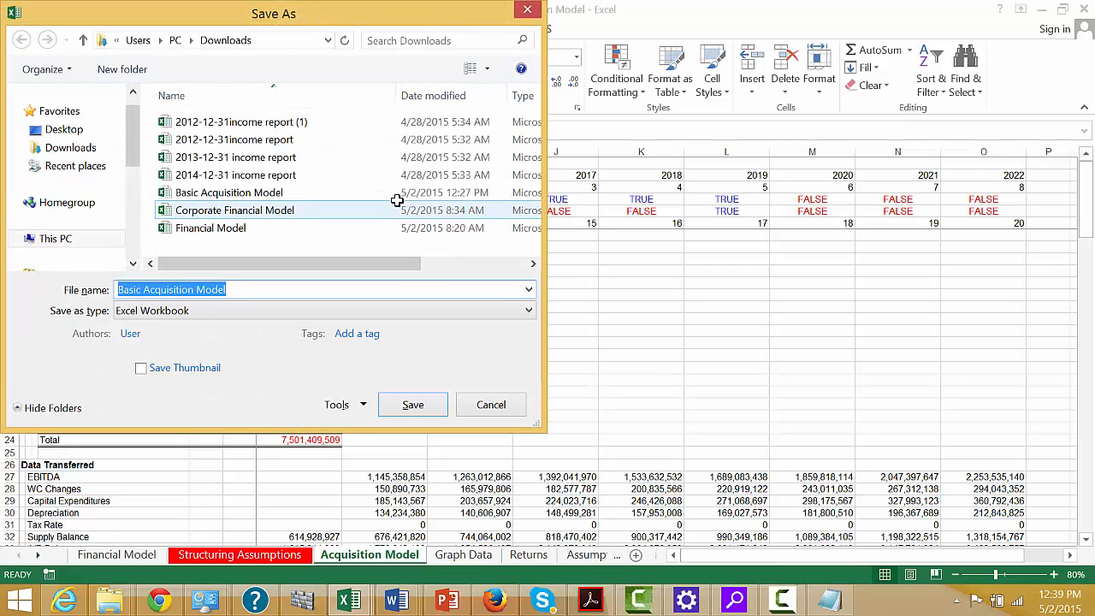
pyautogui.write('Acq')
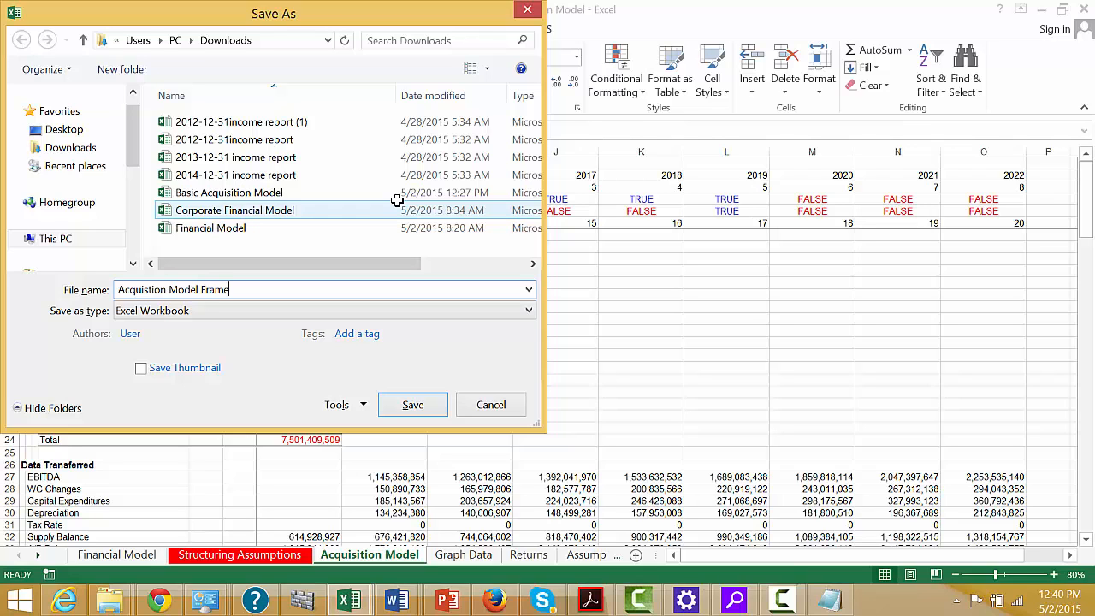
pyautogui.press('Return')
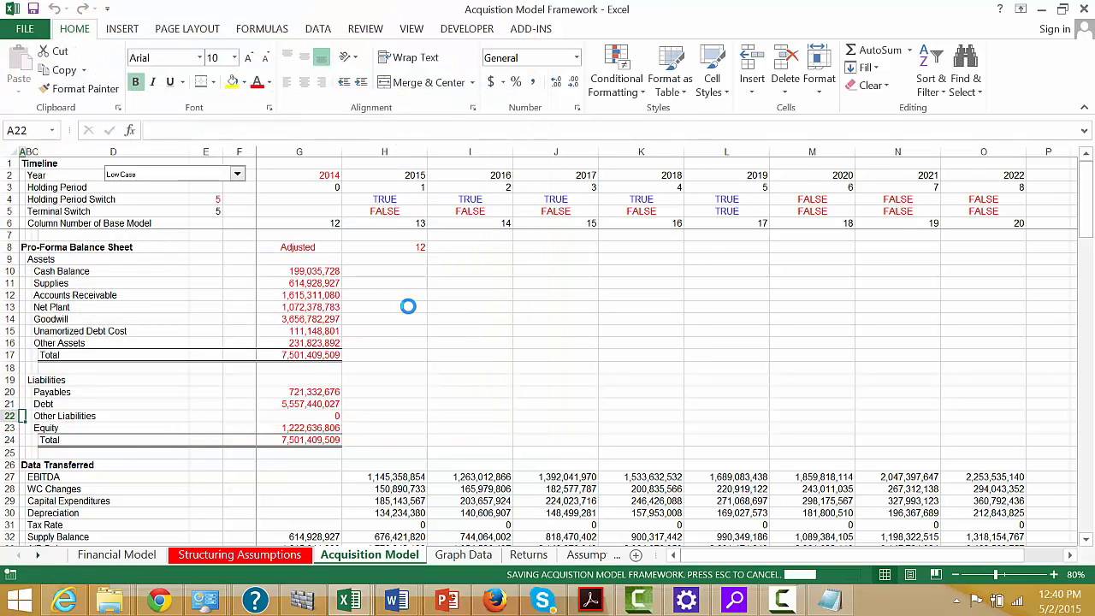
pyautogui.press('Down')
pyautogui.press('Down')
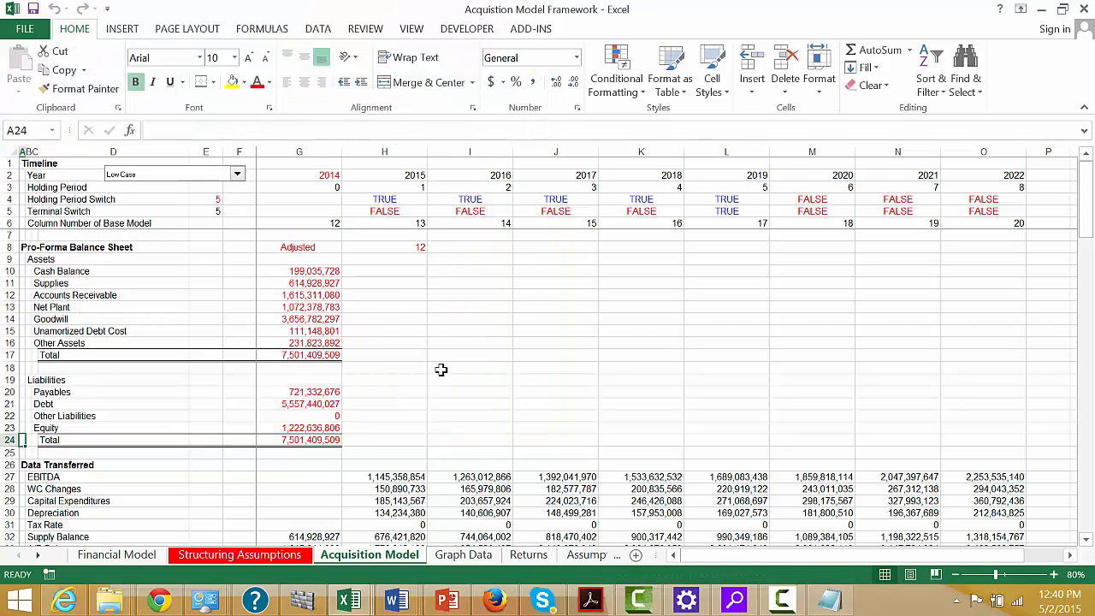
pyautogui.click(441, 370)
pyautogui.press('Left')
pyautogui.press('Down')
pyautogui.press('Down')
pyautogui.press('Down')
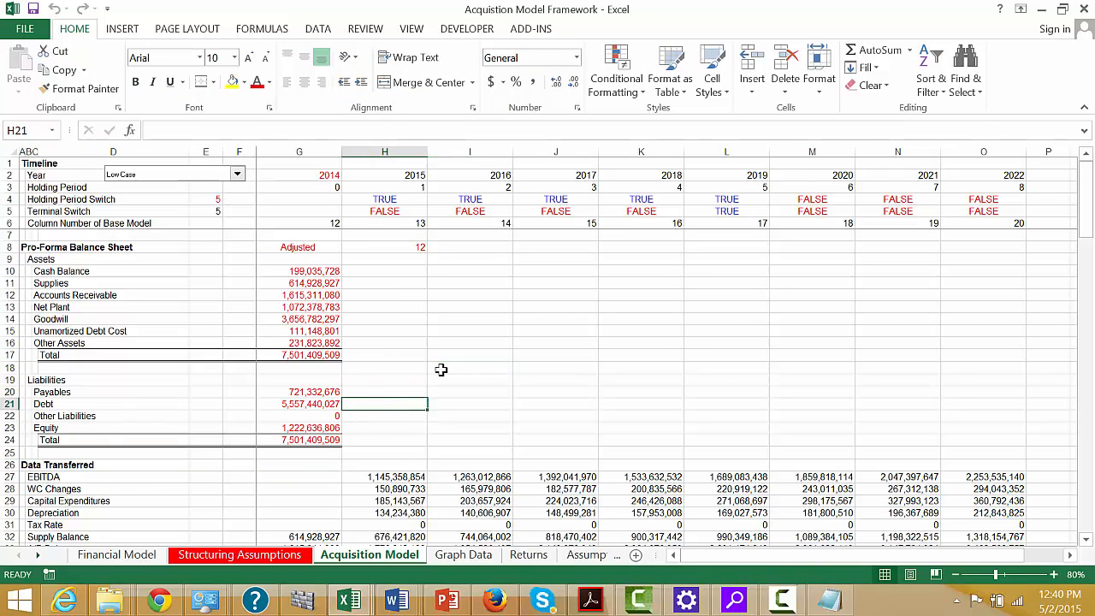
# - Review the Acquisition Model sheet from the Pro-Forma Balance Sheet down to the Earnings row of the Profit and Loss section
pyautogui.press('Down')
pyautogui.press('Down')
pyautogui.press('Down')
pyautogui.press('Down')
pyautogui.press('Down')
pyautogui.press('Down')
pyautogui.press('Down')
pyautogui.press('Down')
pyautogui.press('Down')
pyautogui.press('Down')
pyautogui.press('Down')
pyautogui.press('Down')
pyautogui.press('Down')
pyautogui.press('Down')
pyautogui.press('Down')
pyautogui.press('Down')
pyautogui.press('Down')
pyautogui.press('Down')
pyautogui.press('Down')
pyautogui.press('Down')
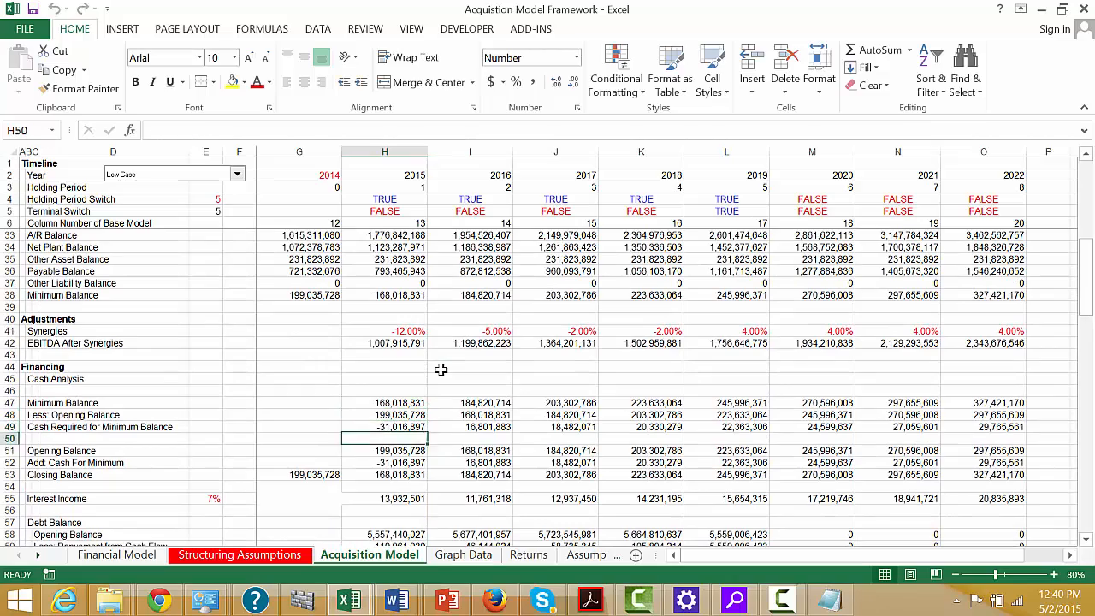
pyautogui.press('Down')
pyautogui.press('Down')
pyautogui.press('Down')
pyautogui.press('Down')
pyautogui.press('Down')
pyautogui.press('Down')
pyautogui.press('Down')
pyautogui.press('Down')
pyautogui.press('Down')
pyautogui.press('Down')
pyautogui.press('Down')
pyautogui.press('Down')
pyautogui.press('Down')
pyautogui.press('Down')
pyautogui.press('Down')
pyautogui.press('Down')
pyautogui.press('Down')
pyautogui.press('Down')
pyautogui.press('Down')
pyautogui.press('Down')
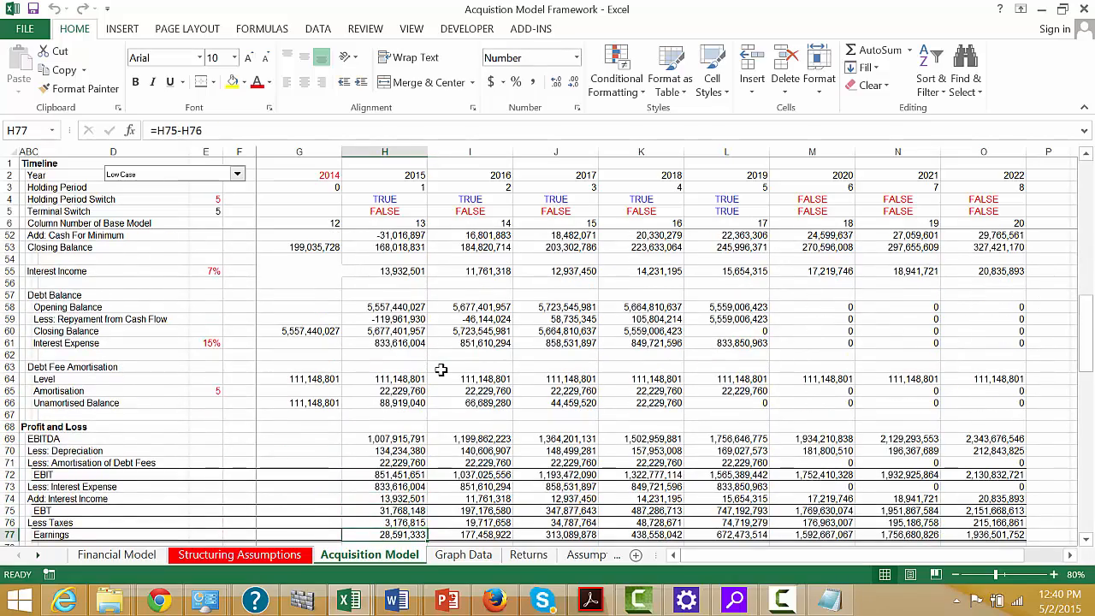
# - Examine the sales and operating expense lines of the historic income statement on the Financial Model sheet
pyautogui.hotkey('ctrl', 'pageup')
pyautogui.hotkey('ctrl', 'pageup')
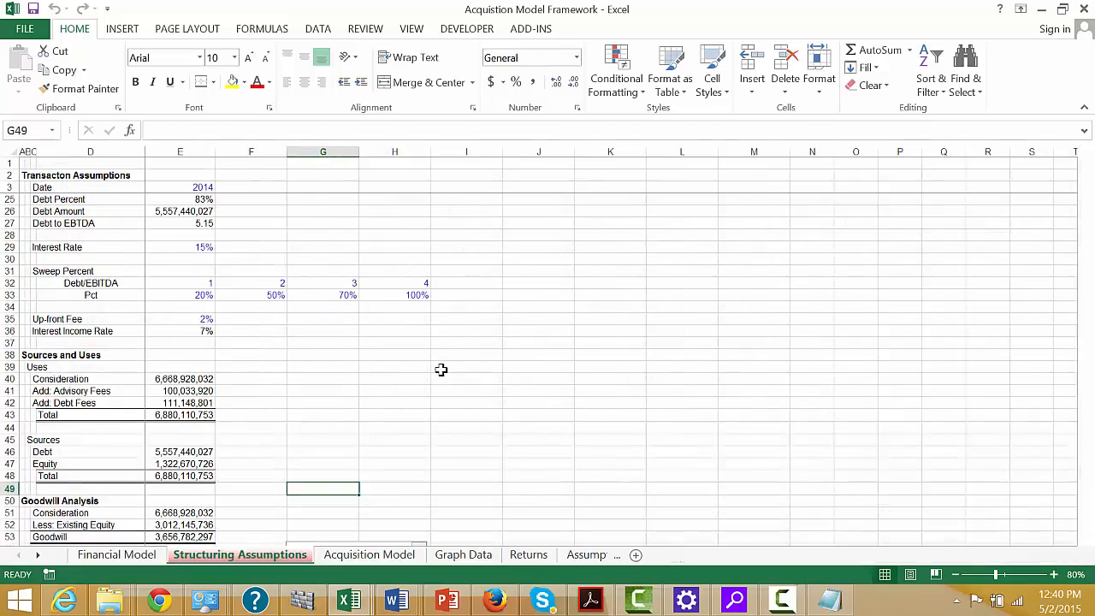
pyautogui.press('Left')
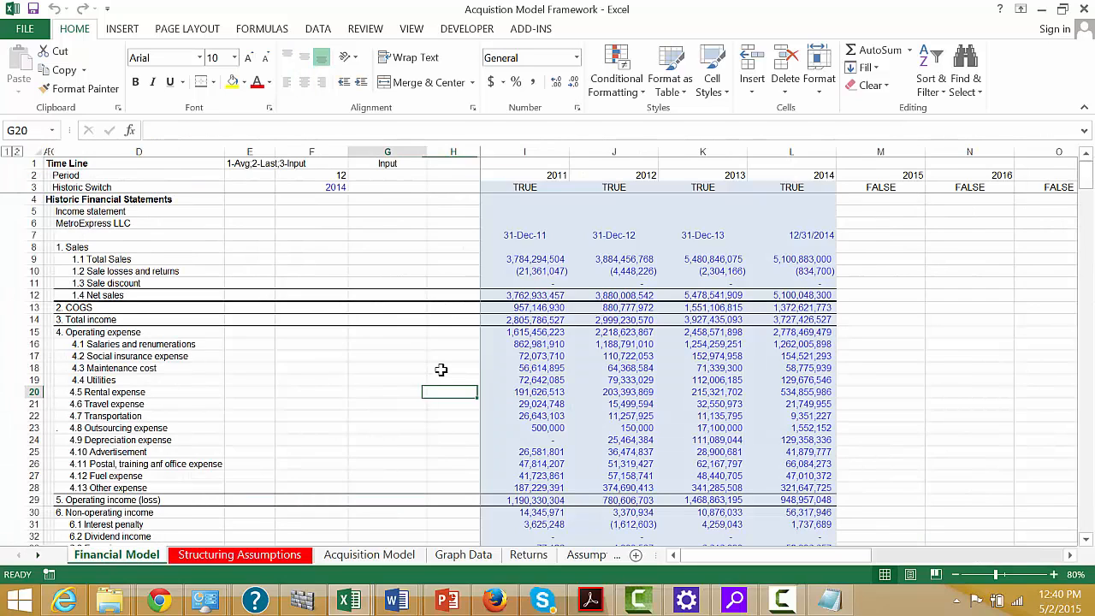
pyautogui.press('Left')
pyautogui.press('Right')
pyautogui.press('Right')
pyautogui.press('Right')
pyautogui.press('Up')
pyautogui.press('Up')
pyautogui.press('Up')
pyautogui.press('Up')
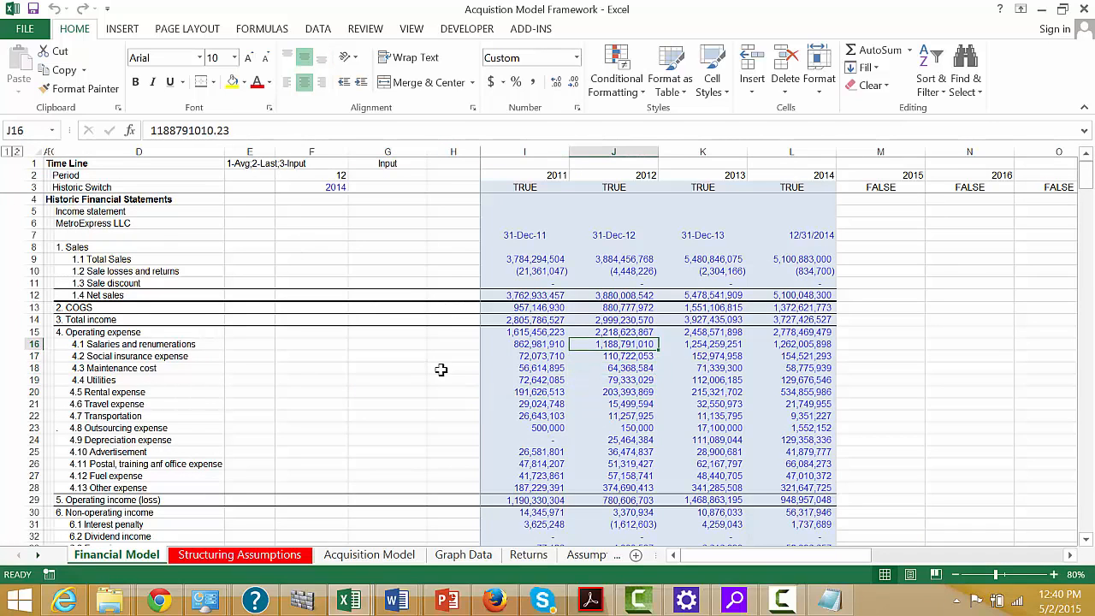
pyautogui.press('Left')
pyautogui.press('Up')
pyautogui.press('Up')
pyautogui.press('Up')
pyautogui.press('Down')
pyautogui.press('Down')
pyautogui.press('Down')
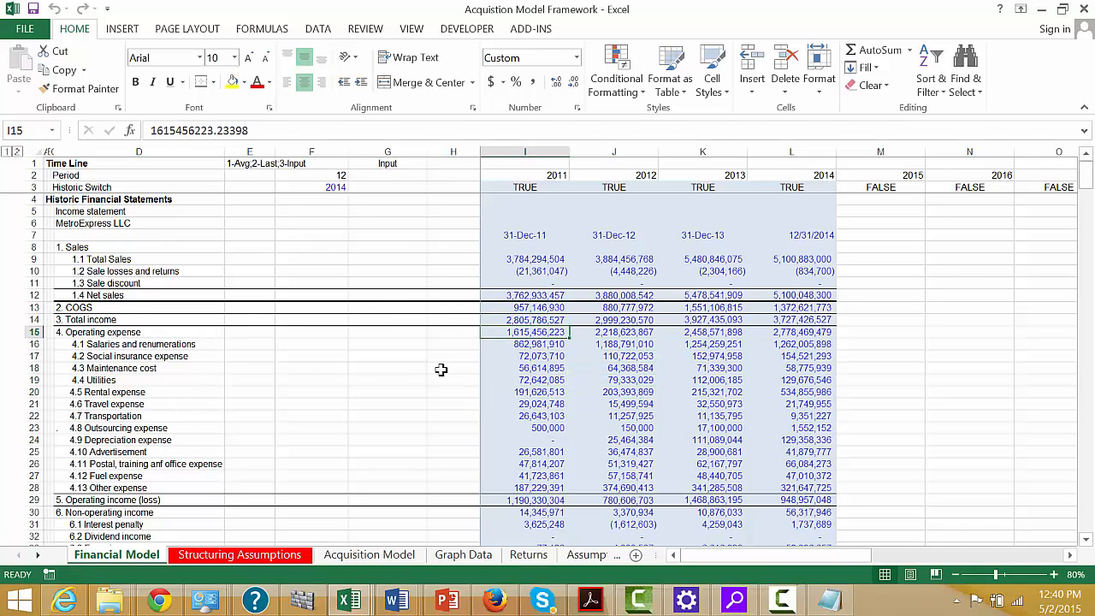
pyautogui.press('Down')
pyautogui.press('Down')
pyautogui.press('Down')
pyautogui.press('Down')
pyautogui.press('Down')
pyautogui.press('Down')
pyautogui.press('Down')
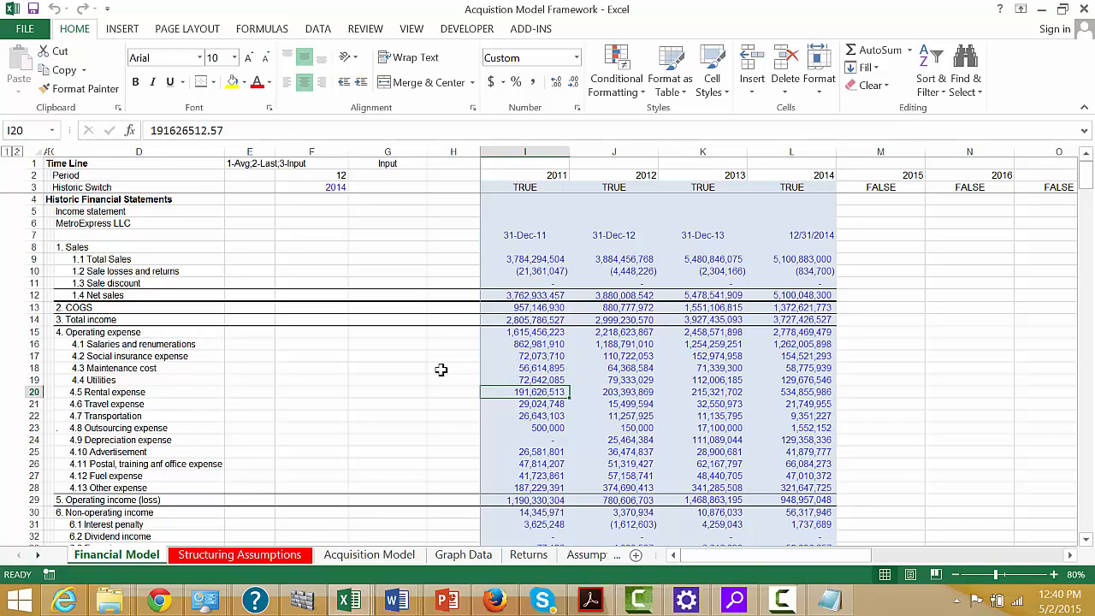
pyautogui.press('Up')
pyautogui.press('Up')
pyautogui.press('Up')
pyautogui.press('Up')
pyautogui.press('Up')
pyautogui.press('Up')
pyautogui.press('Up')
pyautogui.press('Up')
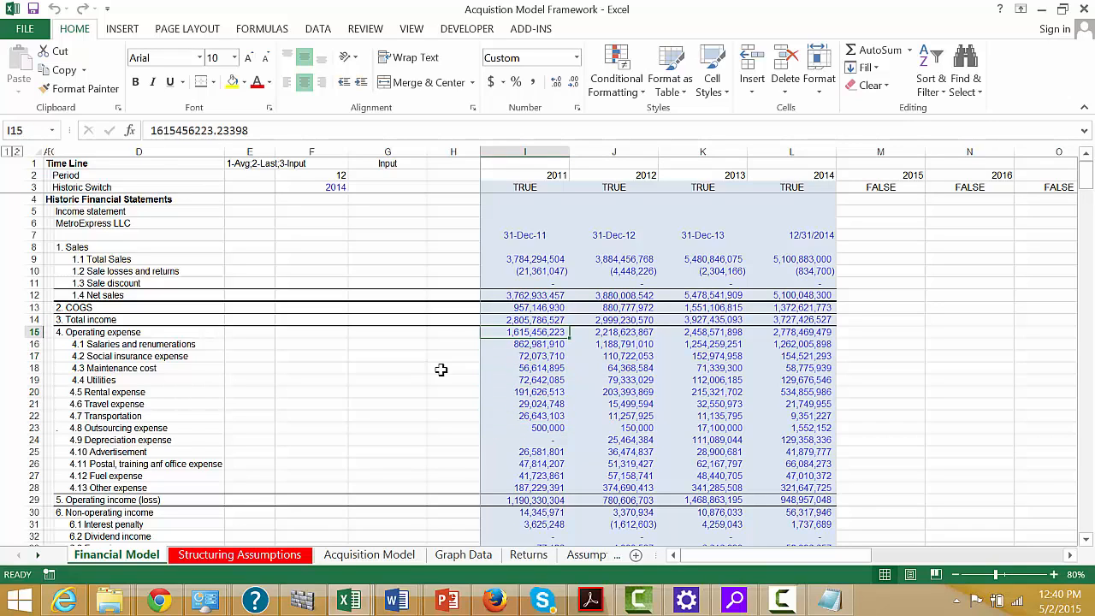
pyautogui.press('Down')
pyautogui.press('Up')
pyautogui.press('Up')
pyautogui.press('Up')
pyautogui.press('Up')
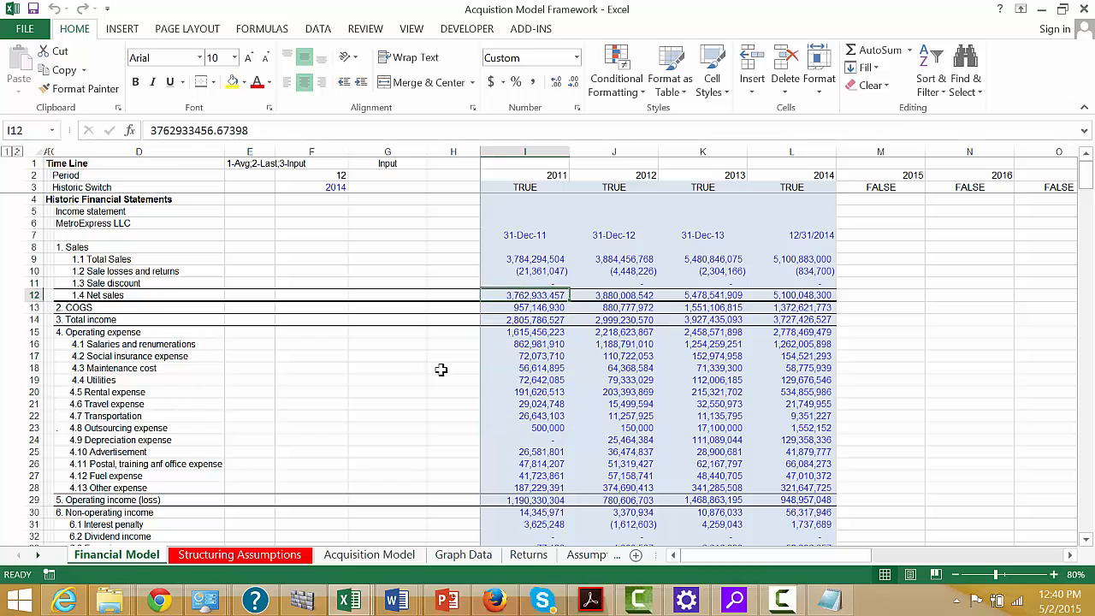
pyautogui.press('Up')
pyautogui.press('Up')
pyautogui.press('Up')
pyautogui.press('Up')
pyautogui.press('Up')
pyautogui.press('Down')
pyautogui.press('Up')
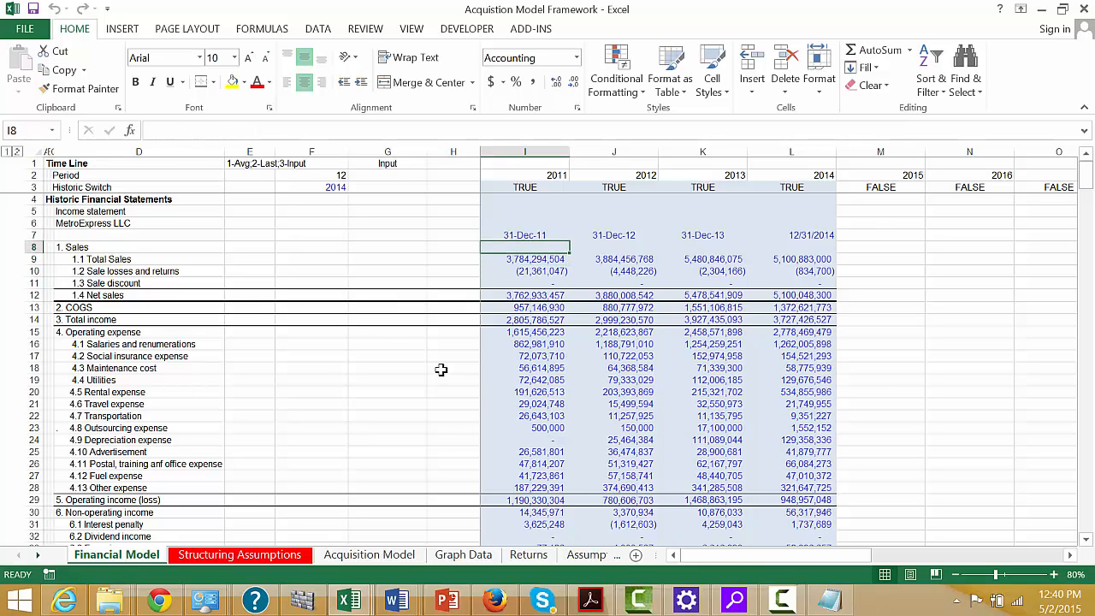
# - Follow the 2011 column of the historic income statement from Sales down to Net income (loss)
pyautogui.press('Down')
pyautogui.press('Down')
pyautogui.press('Down')
pyautogui.press('Down')
pyautogui.press('Down')
pyautogui.press('Down')
pyautogui.press('Down')
pyautogui.press('Down')
pyautogui.press('Down')
pyautogui.press('Down')
pyautogui.press('Down')
pyautogui.press('Down')
pyautogui.press('Down')
pyautogui.press('Down')
pyautogui.press('Down')
pyautogui.press('Down')
pyautogui.press('Down')
pyautogui.press('Down')
pyautogui.press('Down')
pyautogui.press('Down')
pyautogui.press('Down')
pyautogui.press('Down')
pyautogui.press('Down')
pyautogui.press('Down')
pyautogui.press('Down')
pyautogui.press('Down')
pyautogui.press('Down')
pyautogui.press('Down')
pyautogui.press('Down')
pyautogui.press('Down')
pyautogui.press('Down')
pyautogui.press('Down')
pyautogui.press('Down')
pyautogui.press('Down')
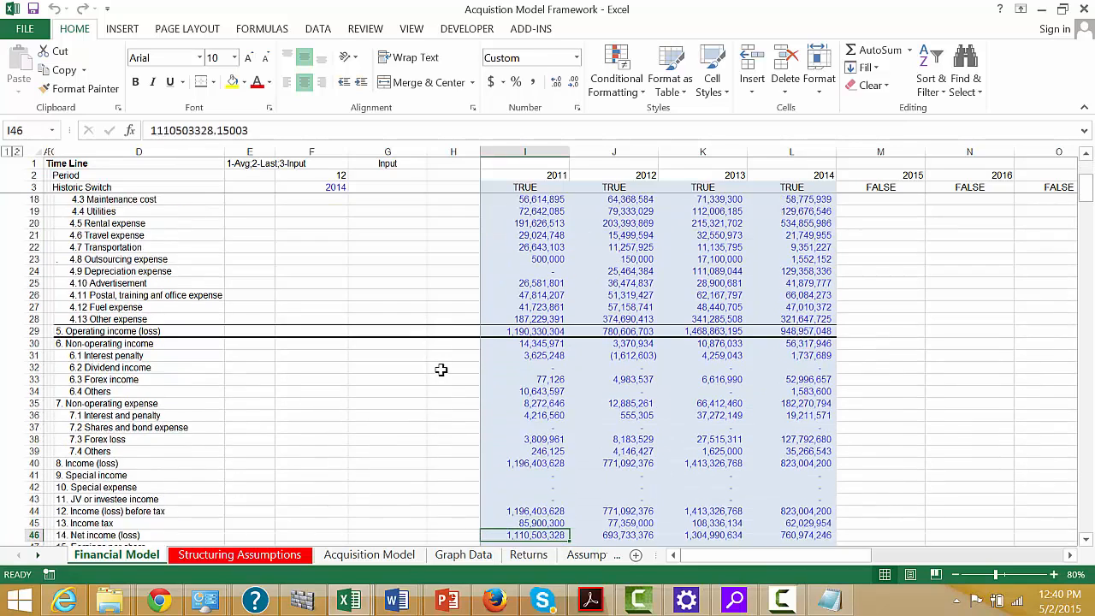
# - Review the Financial Model sheet below net income, through the Assumptions section to the Postal Training amount
pyautogui.press('Down')
pyautogui.press('Down')
pyautogui.press('Down')
pyautogui.press('Down')
pyautogui.press('Down')
pyautogui.press('Down')
pyautogui.press('Down')
pyautogui.press('Down')
pyautogui.press('Down')
pyautogui.press('Down')
pyautogui.press('Down')
pyautogui.press('Down')
pyautogui.press('Down')
pyautogui.press('Down')
pyautogui.press('Down')
pyautogui.press('Down')
pyautogui.press('Down')
pyautogui.press('Down')
pyautogui.press('Down')
pyautogui.press('Down')
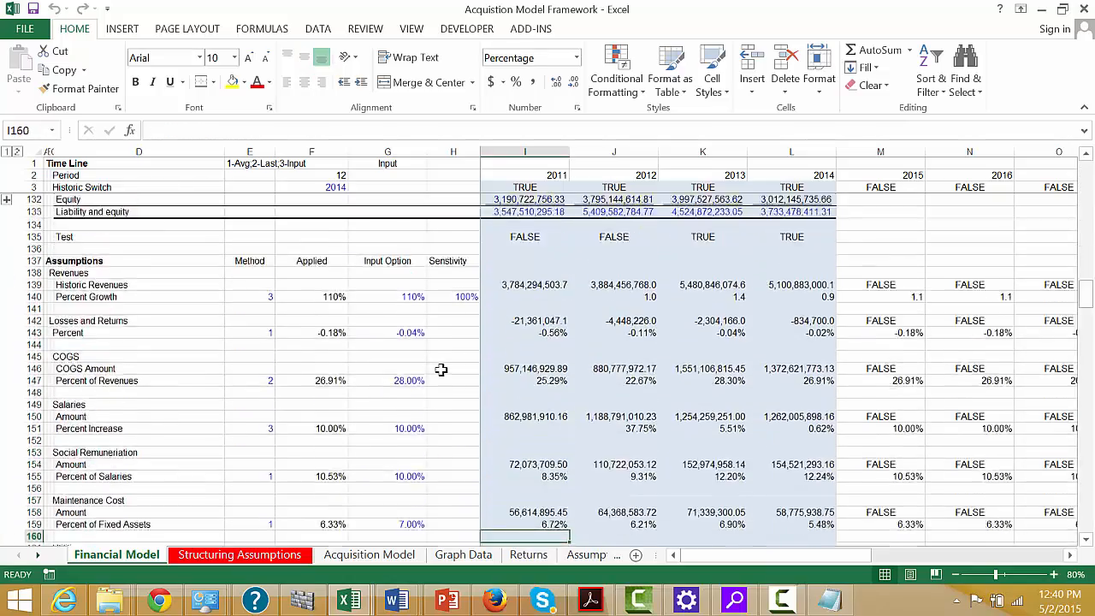
pyautogui.press('Down')
pyautogui.press('Down')
pyautogui.press('Down')
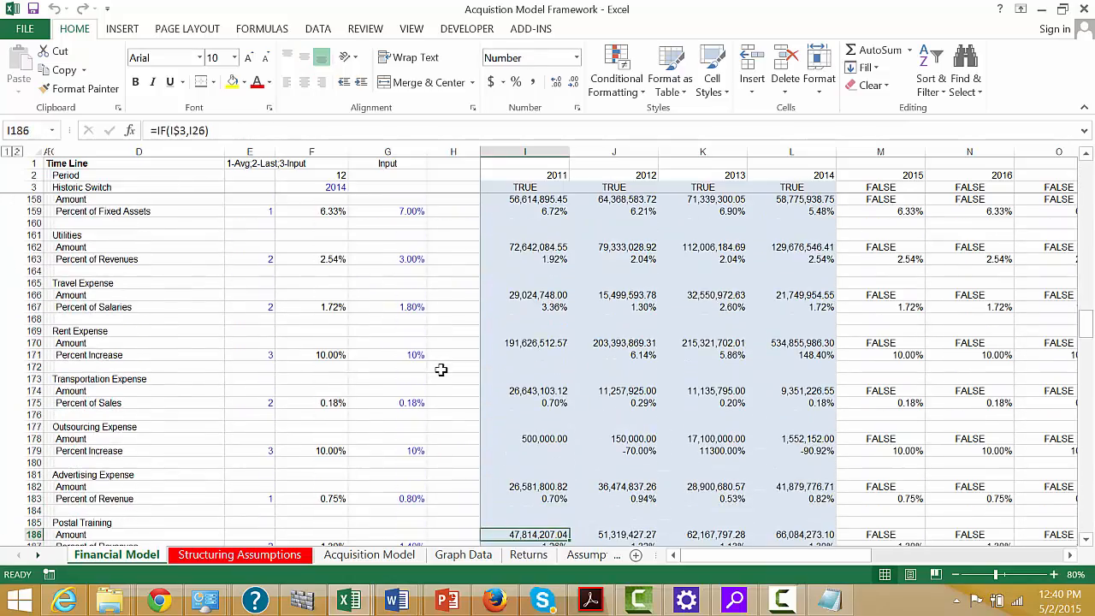
# - Switch to the Acquisition Model sheet and review the Cash Flow section below Earnings, down to the Debt Repayment row
pyautogui.hotkey('ctrl', 'pagedown')
pyautogui.hotkey('ctrl', 'pagedown')
pyautogui.press('Down')
pyautogui.press('Down')
pyautogui.press('Down')
pyautogui.press('Down')
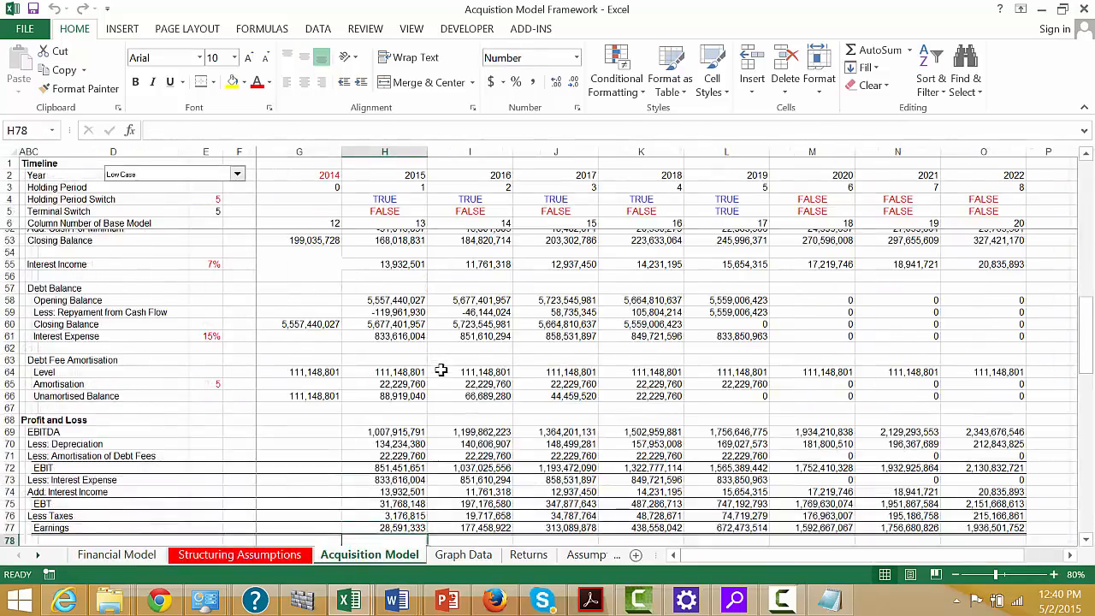
pyautogui.press('Down')
pyautogui.press('Down')
pyautogui.press('Down')
pyautogui.press('Down')
pyautogui.press('Down')
pyautogui.press('Down')
pyautogui.press('Down')
pyautogui.press('Down')
pyautogui.press('Down')
pyautogui.press('Down')
pyautogui.press('Down')
pyautogui.press('Down')
pyautogui.press('Down')
pyautogui.press('Down')
pyautogui.press('Down')
pyautogui.press('Down')
pyautogui.press('Down')
pyautogui.press('Down')
pyautogui.press('Down')
pyautogui.press('Down')
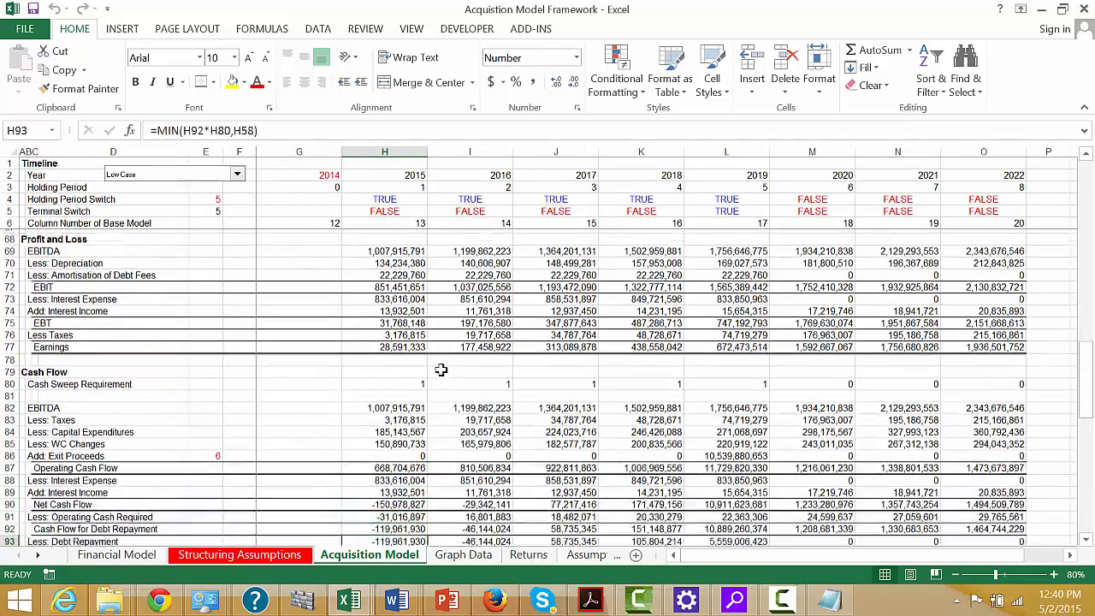
# - Review the Acquisition Model's Balance Sheet section from the Equity Balance through Assets to the Liabilities total
pyautogui.press('Down')
pyautogui.press('Down')
pyautogui.press('Down')
pyautogui.press('Down')
pyautogui.press('Down')
pyautogui.press('Down')
pyautogui.press('Down')
pyautogui.press('Down')
pyautogui.press('Down')
pyautogui.press('Down')
pyautogui.press('Down')
pyautogui.press('Down')
pyautogui.press('Down')
pyautogui.press('Down')
pyautogui.press('Down')
pyautogui.press('Down')
pyautogui.press('Down')
pyautogui.press('Down')
pyautogui.press('Down')
pyautogui.press('Down')
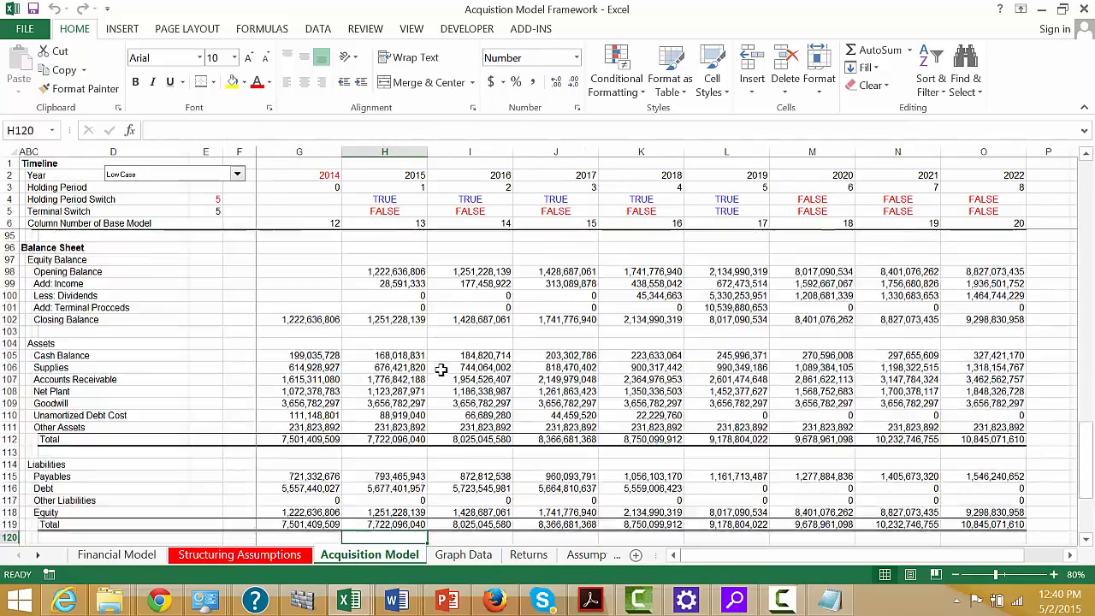
# - Examine the Difference check, the Financial Ratios, the Cash Sweep Percent, and the Equity Cash Flow and Equity IRR rows
pyautogui.press('Down')
pyautogui.press('Down')
pyautogui.press('Down')
pyautogui.press('Down')
pyautogui.press('Down')
pyautogui.press('Down')
pyautogui.press('Down')
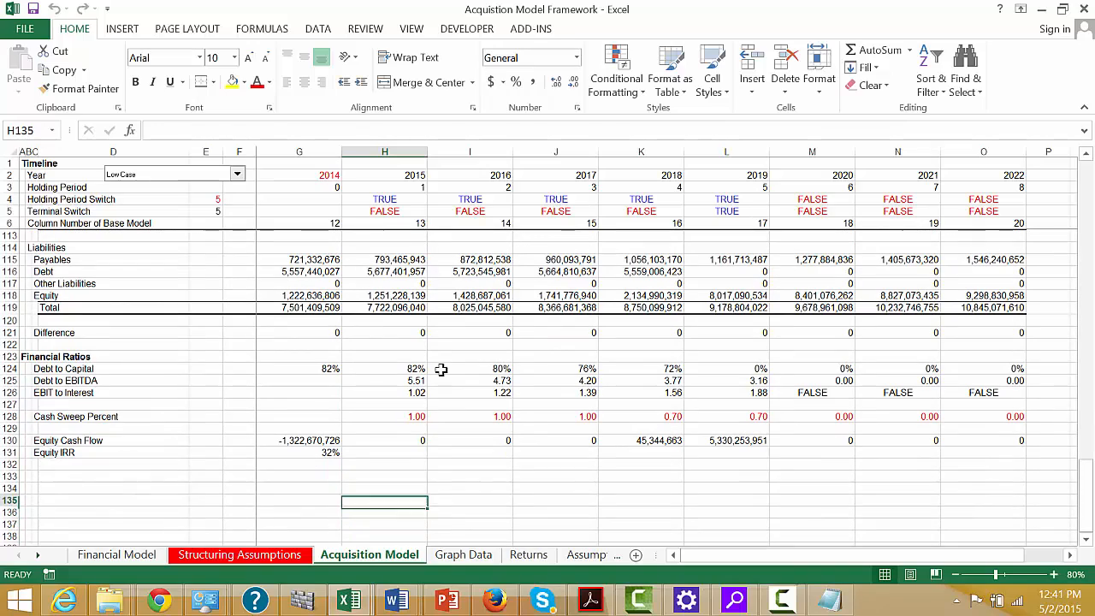
pyautogui.press('Left')
pyautogui.press('Up')
pyautogui.press('Up')
pyautogui.press('Up')
pyautogui.press('Up')
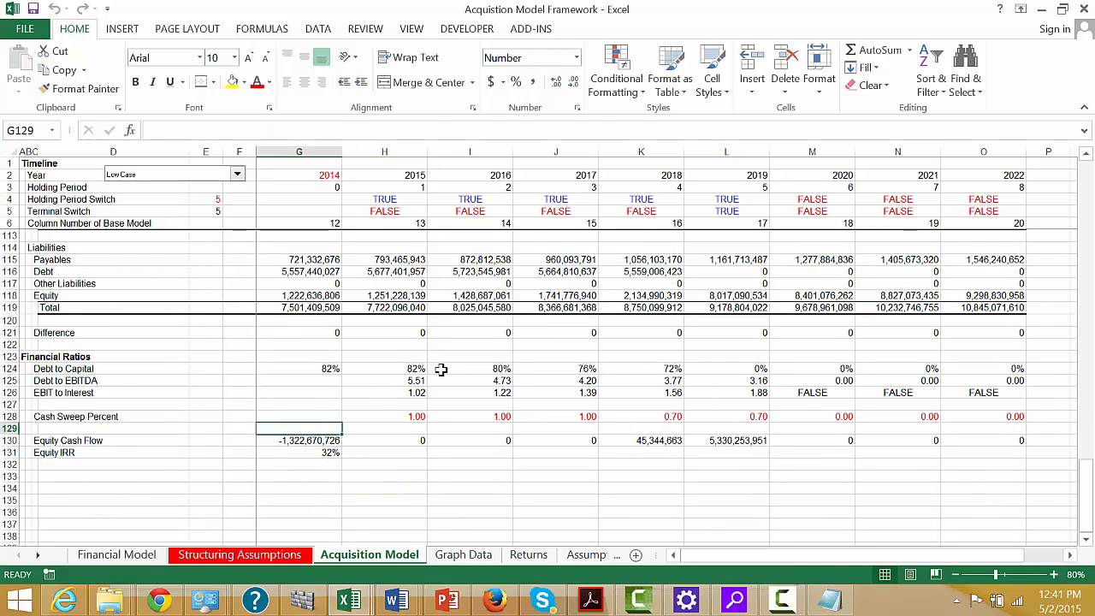
# - Go back up the 2014 column from the Financial Ratios to the Closing Balance of the Equity Balance
pyautogui.press('Up')
pyautogui.press('Up')
pyautogui.press('Up')
pyautogui.press('Up')
pyautogui.press('Up')
pyautogui.press('Up')
pyautogui.press('Up')
pyautogui.press('Up')
pyautogui.press('Up')
pyautogui.press('Up')
pyautogui.press('Up')
pyautogui.press('Up')
pyautogui.press('Up')
pyautogui.press('Up')
pyautogui.press('Up')
pyautogui.press('Up')
pyautogui.press('Up')
pyautogui.press('Up')
pyautogui.press('Up')
pyautogui.press('Up')
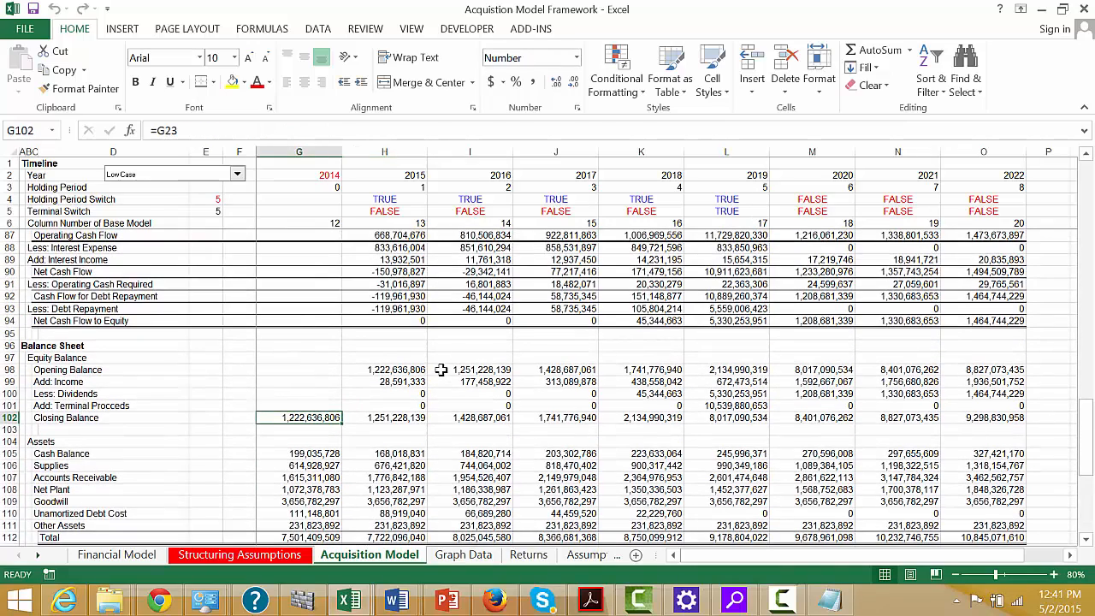
# - Return to the Financial Model sheet and select the 2011 Advertising Expense amount in the Assumptions section
pyautogui.hotkey('ctrl', 'pageup')
pyautogui.hotkey('ctrl', 'pageup')
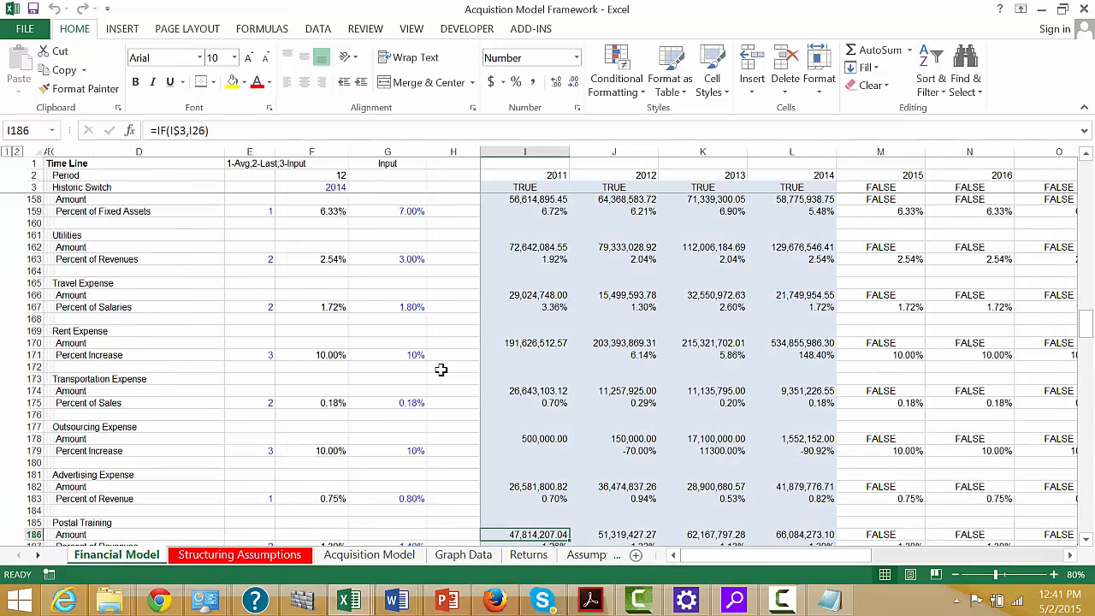
pyautogui.press('Up')
pyautogui.press('Up')
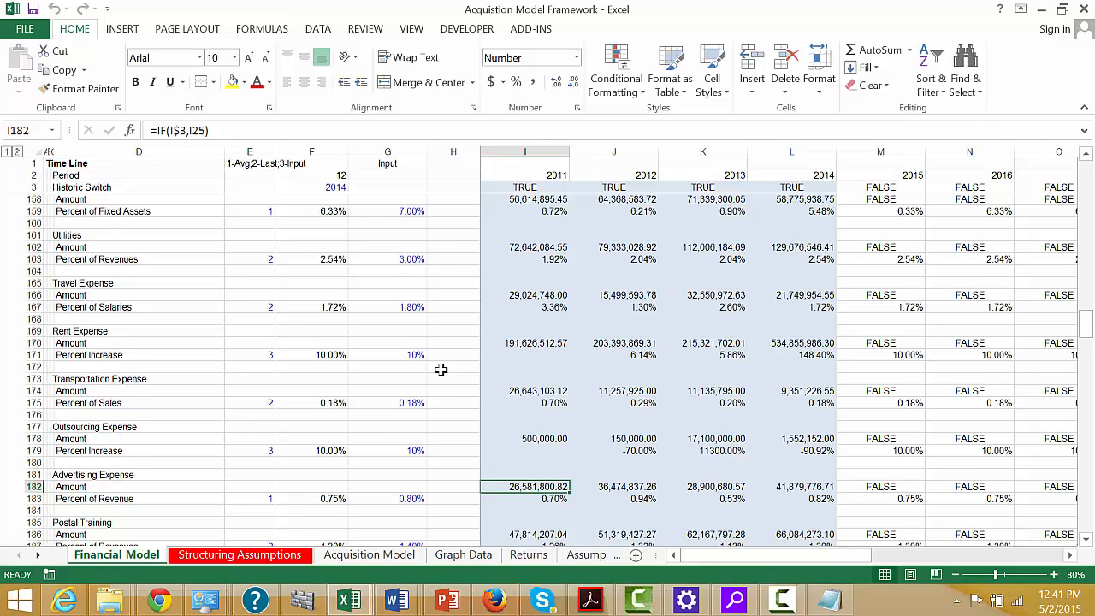
pyautogui.click(797, 603)
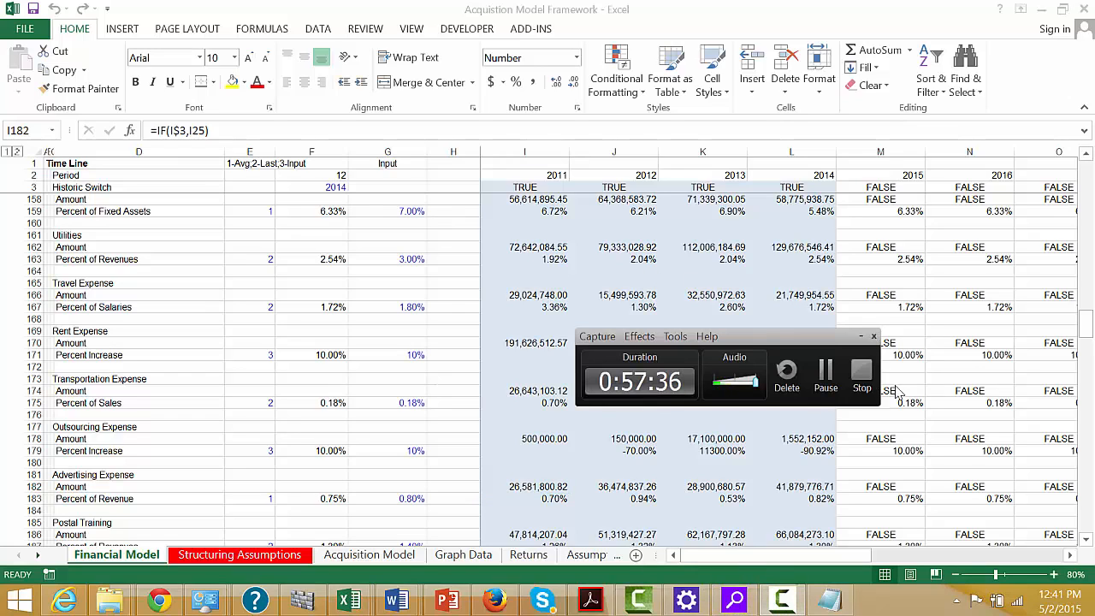